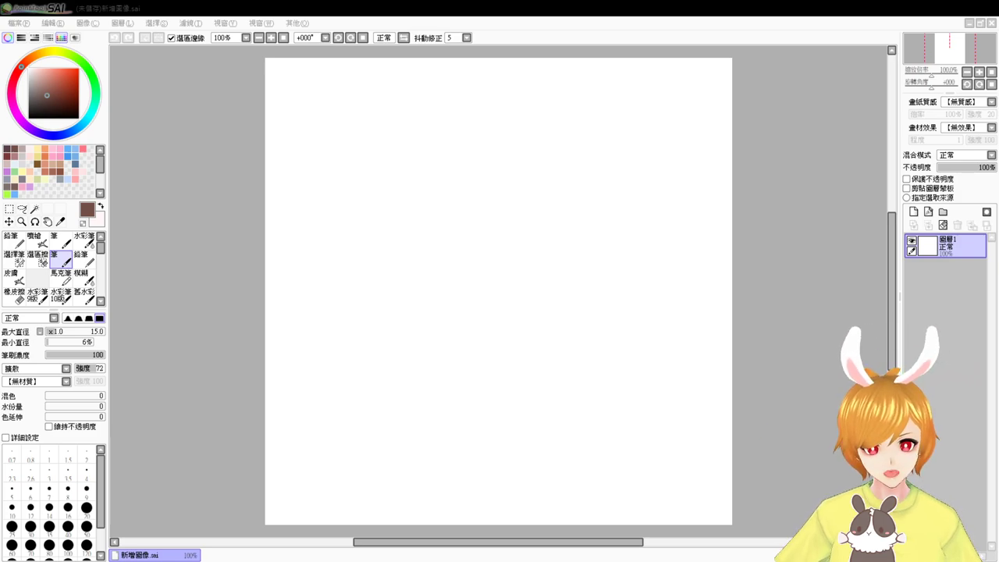
pyautogui.hotkey('alt', 'Tab')
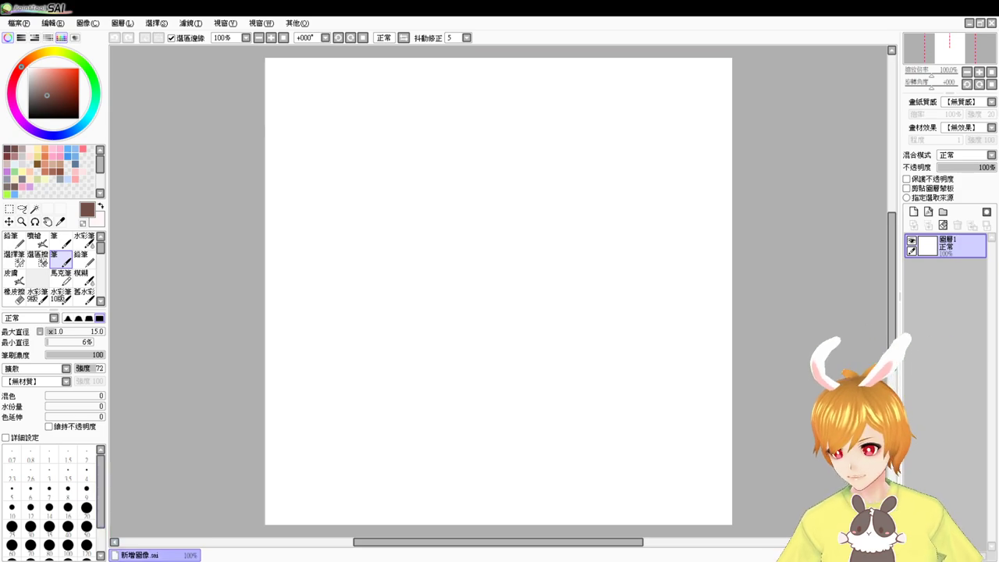
pyautogui.hotkey('alt', 'Tab')
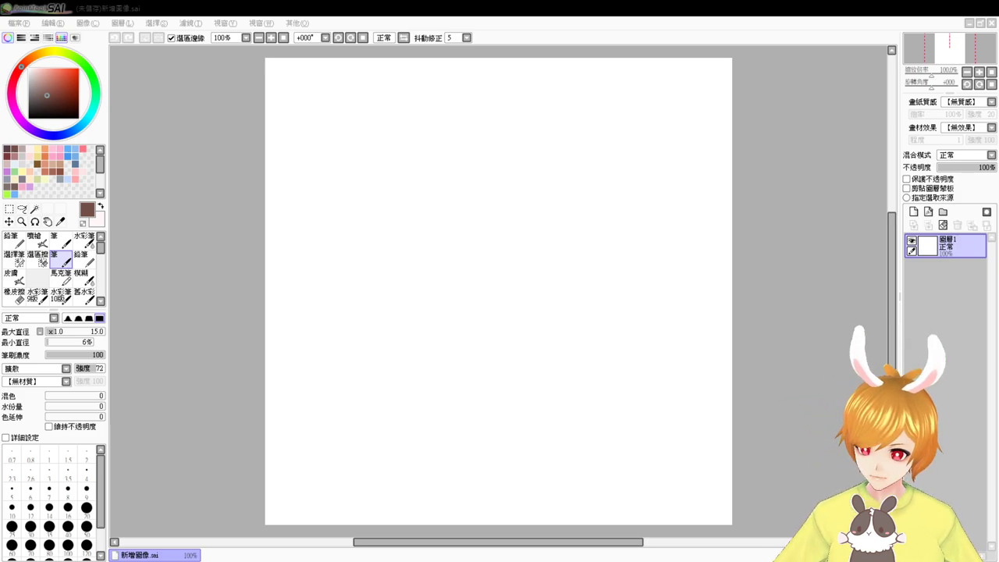
# Widen the square canvas on both sides into a landscape format
pyautogui.click(159, 82)
pyautogui.click(93, 25)
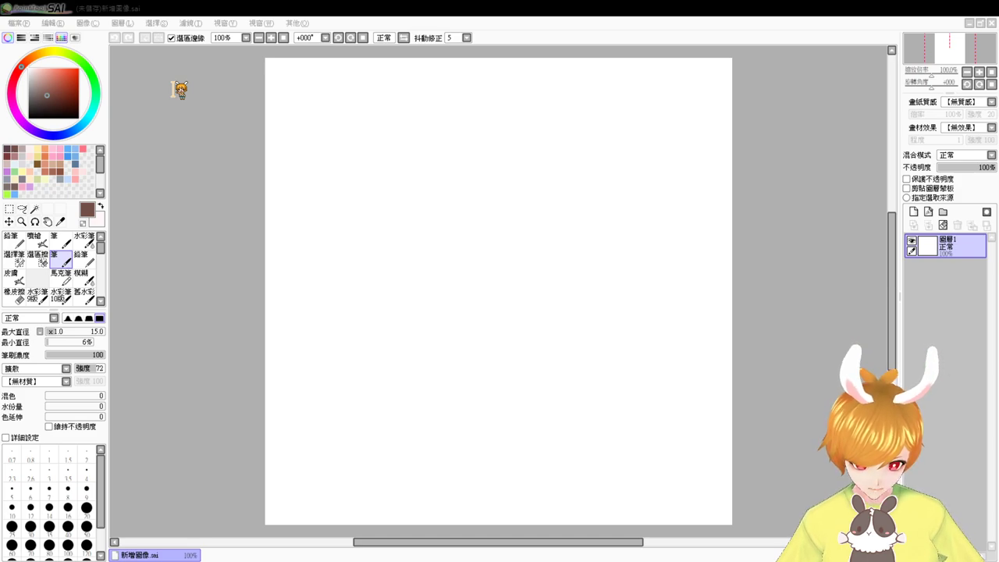
pyautogui.press('Return')
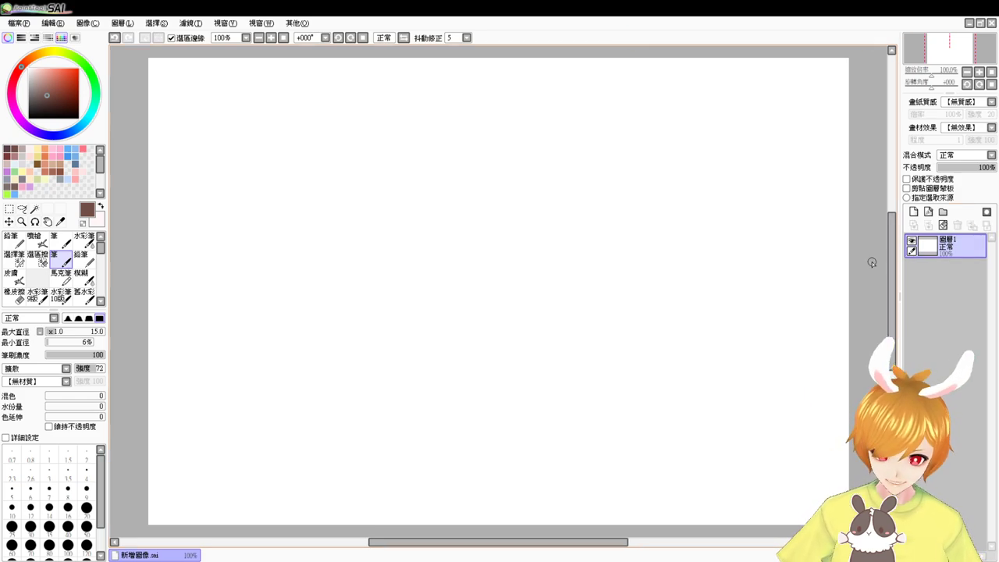
# Add a new layer and fill it entirely with light grey
pyautogui.click(921, 212)
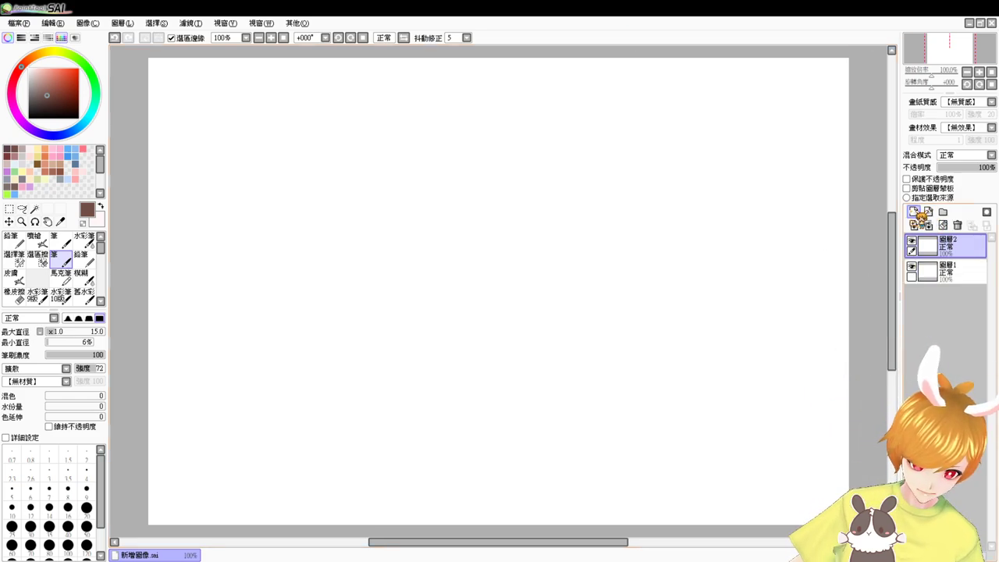
pyautogui.click(22, 170)
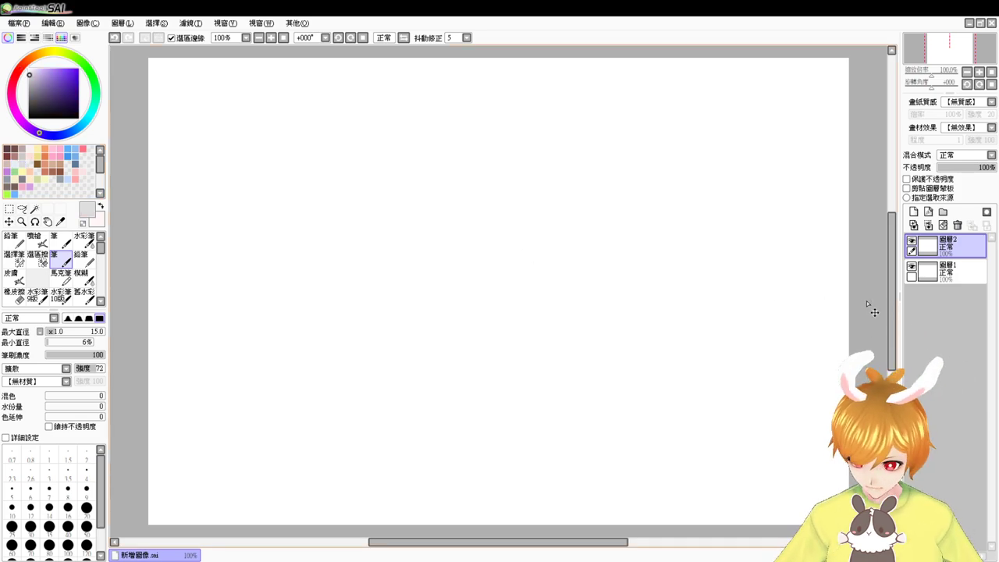
pyautogui.hotkey('ctrl', 'f')
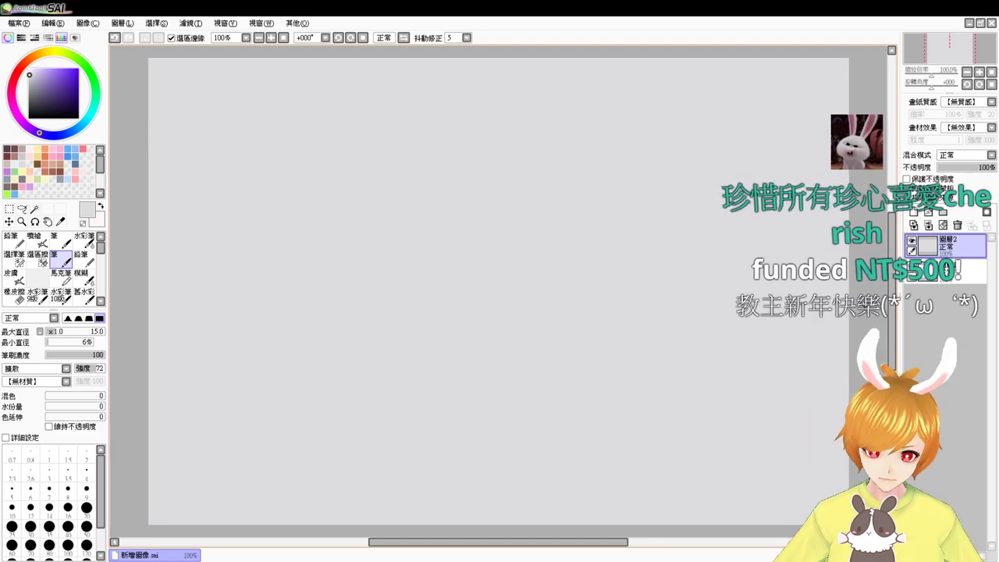
# Move the grey layer beneath 圖層1, make 圖層1 active, and choose dark brown as the drawing colour
pyautogui.moveTo(952, 247); pyautogui.dragTo(965, 280)
pyautogui.click(962, 249)
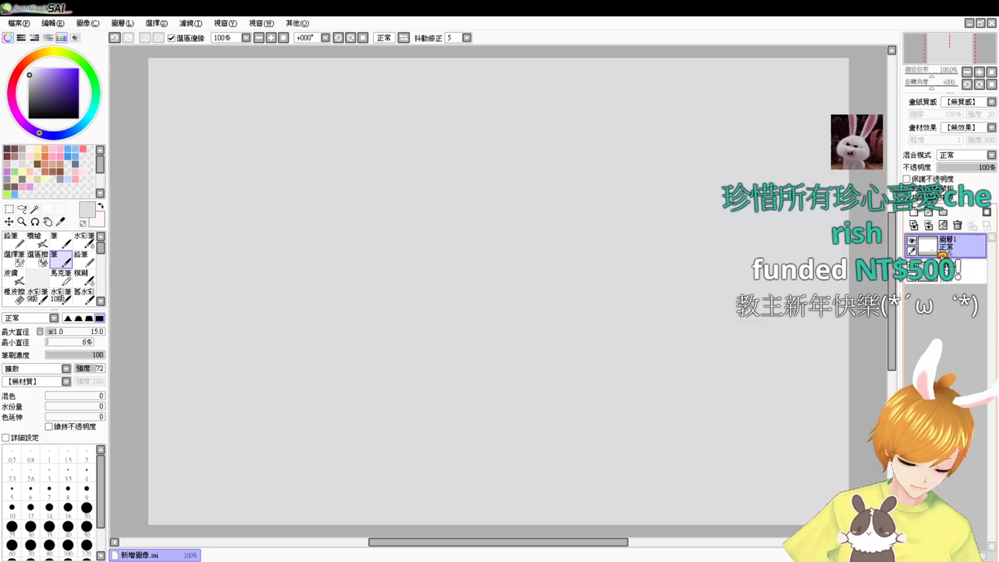
pyautogui.click(15, 149)
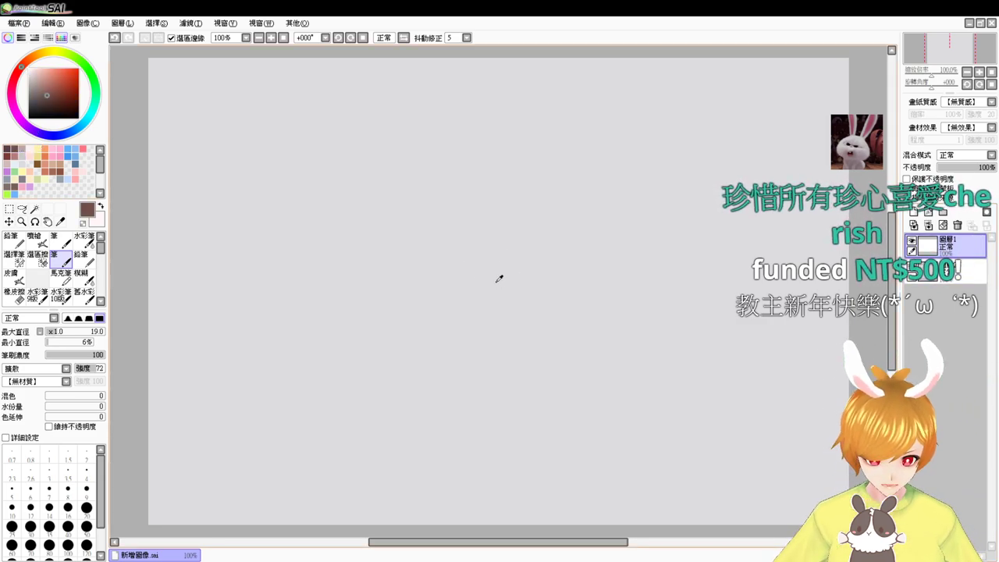
# Sketch a stick figure with a raised arm and hand at brush size 19, and move it toward the canvas's left side
pyautogui.moveTo(528, 210); pyautogui.dragTo(536, 349)
pyautogui.moveTo(534, 274); pyautogui.dragTo(466, 251)
pyautogui.moveTo(466, 216); pyautogui.dragTo(475, 253)
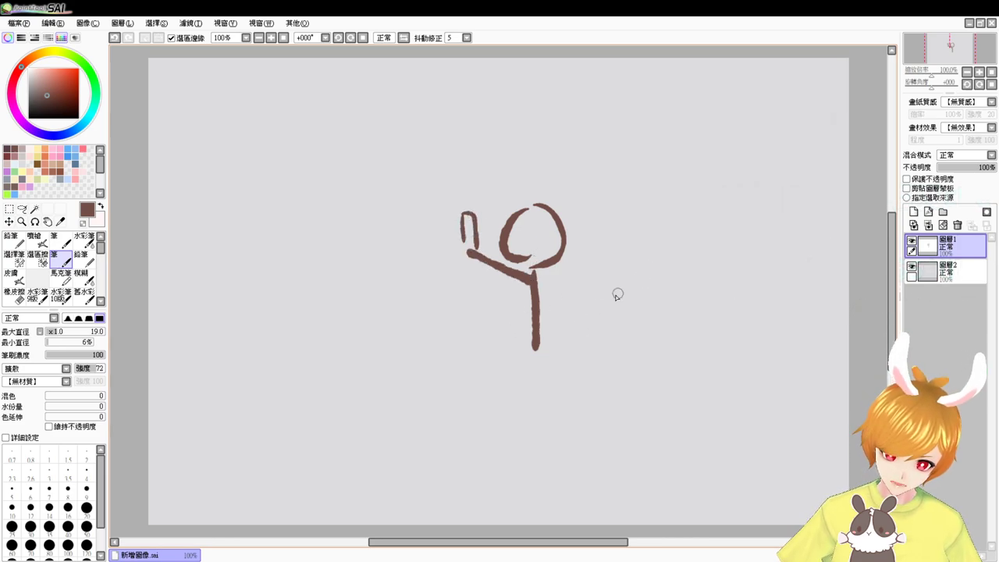
pyautogui.moveTo(616, 290)
pyautogui.mouseDown()
pyautogui.moveTo(510, 337)
pyautogui.moveTo(453, 337)
pyautogui.mouseUp()
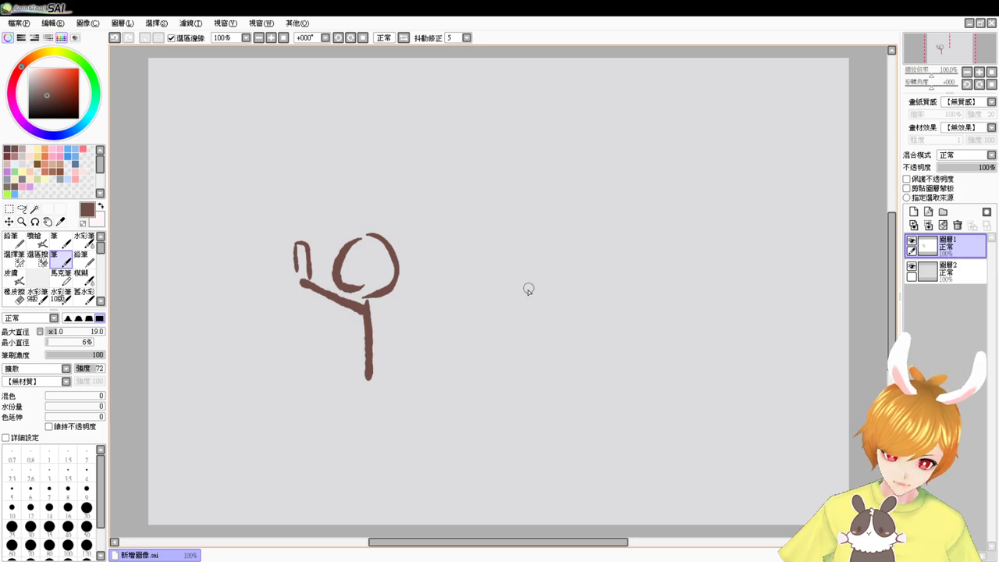
# Sketch a second stick figure beside the first with its arm bent close to the body, and undo its arm and hand
pyautogui.moveTo(529, 293)
pyautogui.mouseDown()
pyautogui.moveTo(559, 277)
pyautogui.moveTo(531, 295)
pyautogui.moveTo(538, 355)
pyautogui.mouseUp()
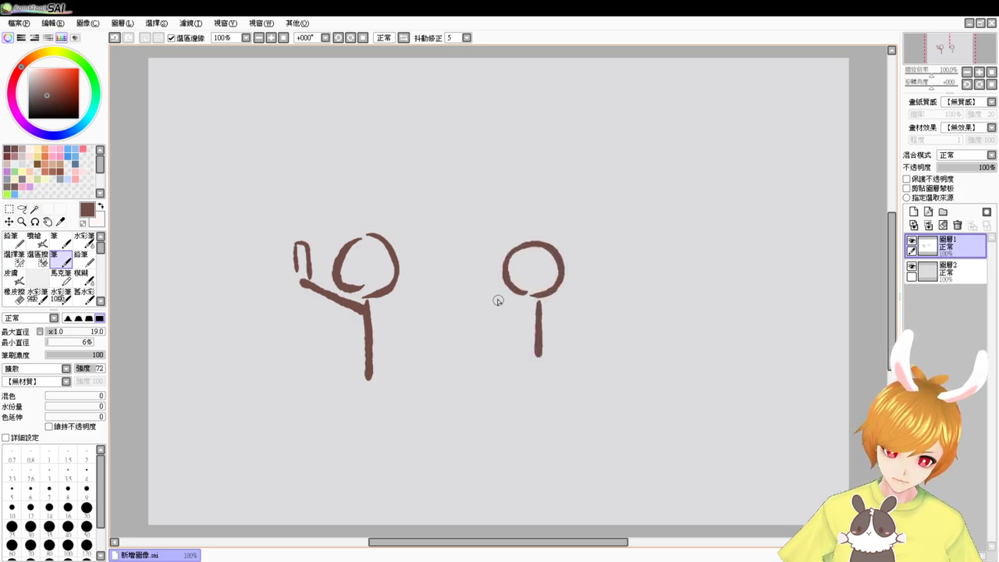
pyautogui.moveTo(498, 300)
pyautogui.mouseDown()
pyautogui.moveTo(508, 332)
pyautogui.moveTo(537, 312)
pyautogui.moveTo(530, 336)
pyautogui.moveTo(487, 320)
pyautogui.mouseUp()
pyautogui.hotkey('ctrl', 'z')
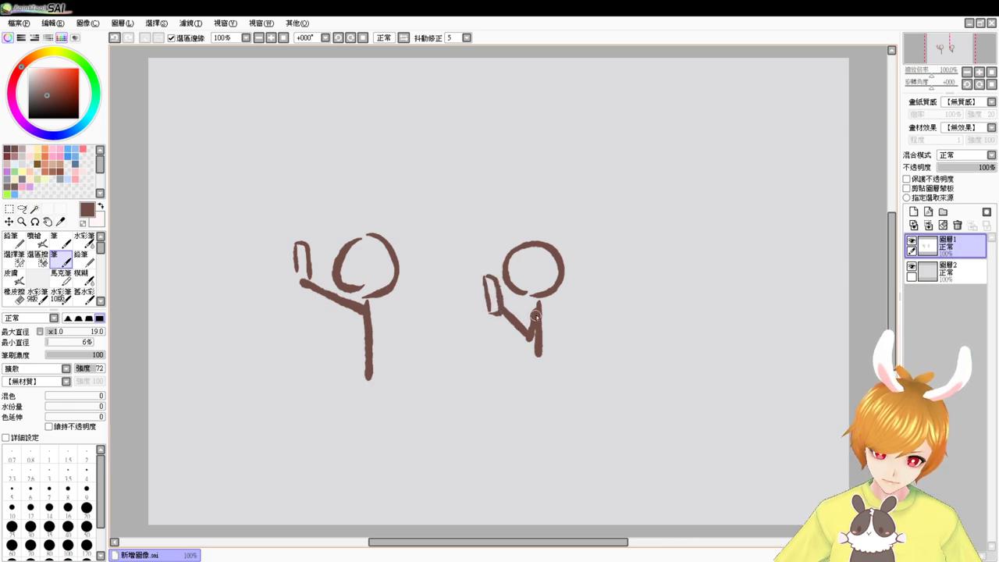
pyautogui.hotkey('ctrl', 'z')
pyautogui.hotkey('ctrl', 'z')
pyautogui.hotkey('ctrl', 'z')
pyautogui.hotkey('ctrl', 'z')
pyautogui.hotkey('ctrl', 'z')
pyautogui.hotkey('ctrl', 'z')
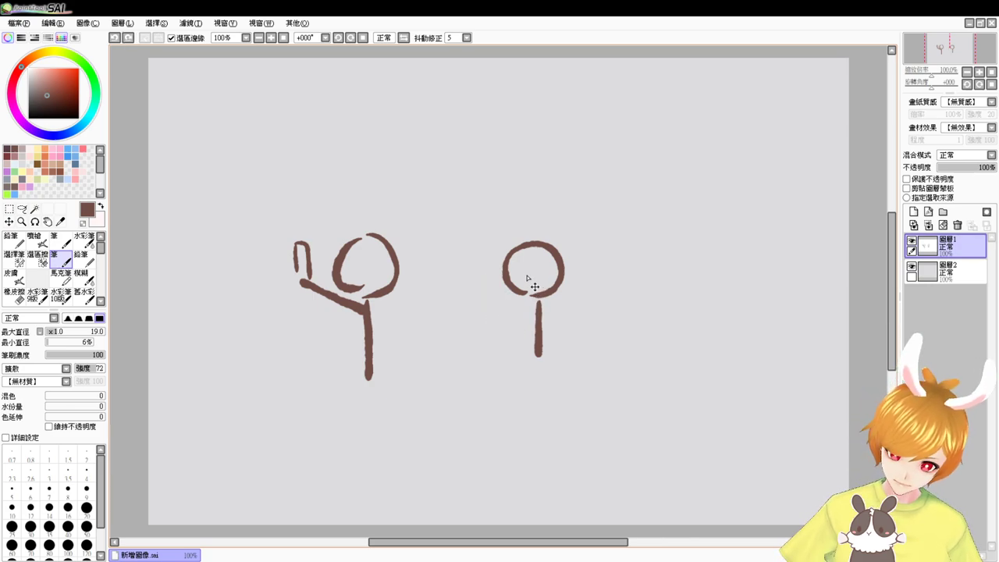
# Reposition the first stick figure near the canvas centre, and undo all sketch strokes on the drawing layer
pyautogui.moveTo(456, 321); pyautogui.dragTo(601, 253)
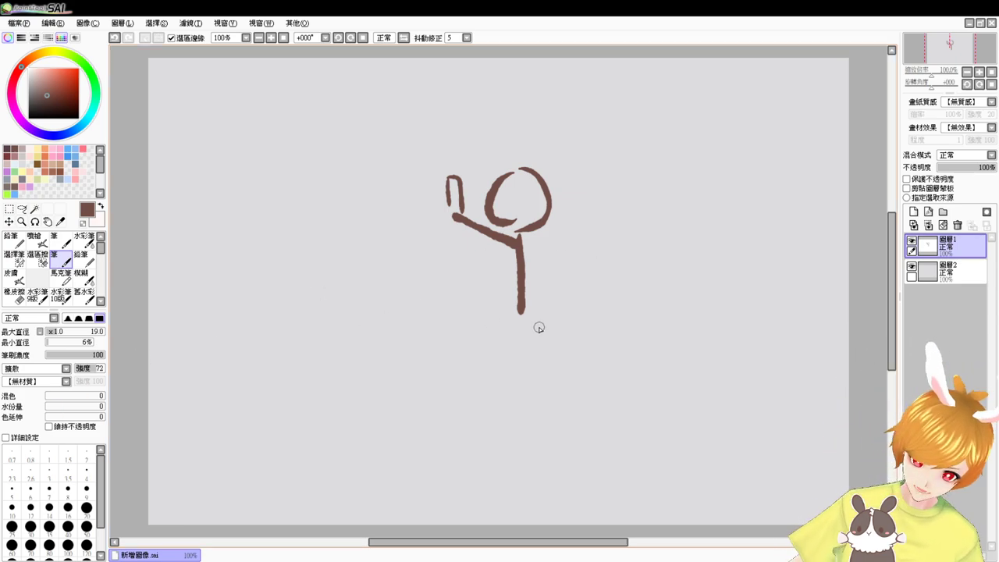
pyautogui.hotkey('ctrl', 'z')
pyautogui.hotkey('ctrl', 'z')
pyautogui.hotkey('ctrl', 'z')
pyautogui.hotkey('ctrl', 'z')
pyautogui.hotkey('ctrl', 'z')
pyautogui.hotkey('ctrl', 'z')
pyautogui.hotkey('ctrl', 'z')
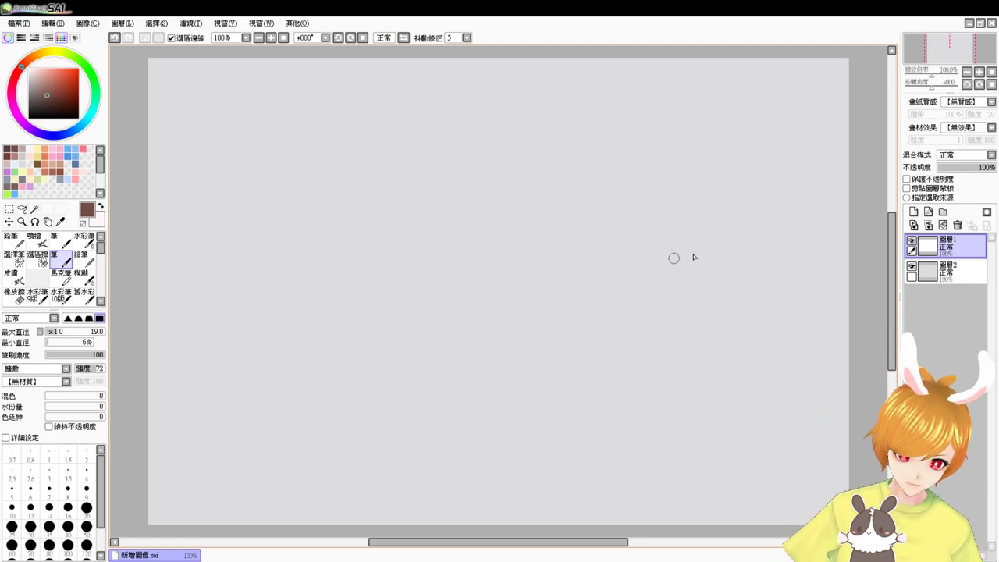
# Switch the drawing tool to the airbrush (噴槍)
pyautogui.moveTo(526, 270); pyautogui.dragTo(522, 275)
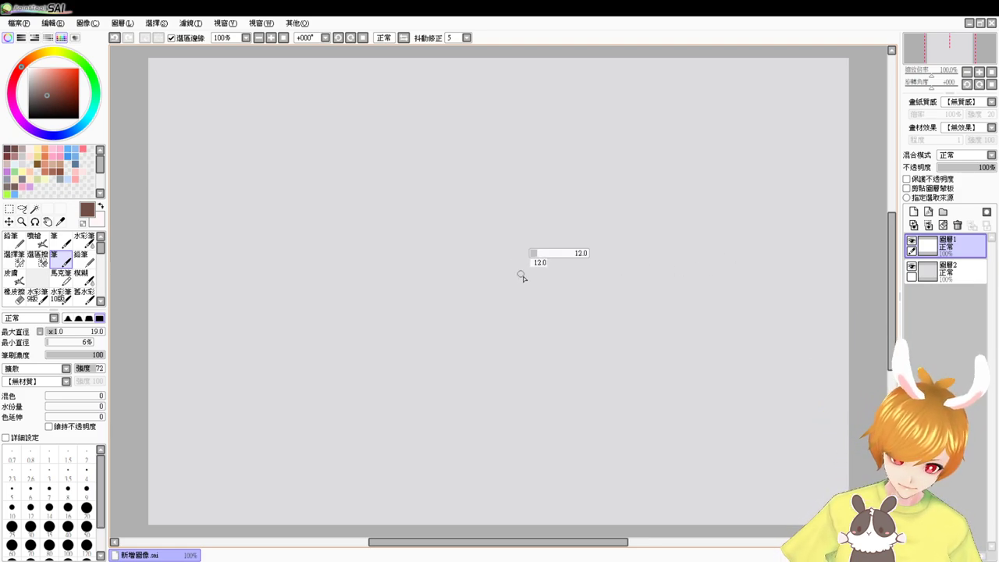
pyautogui.click(40, 242)
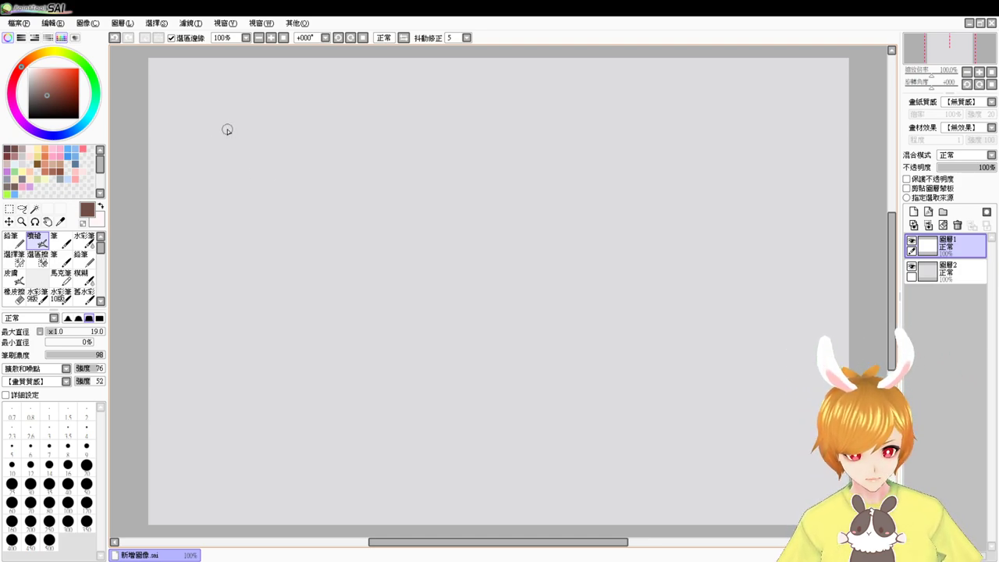
# Try drawing a large rectangular frame from connected straight strokes at brush size 19, and undo the strokes
pyautogui.moveTo(228, 124)
pyautogui.mouseDown()
pyautogui.moveTo(227, 341)
pyautogui.moveTo(241, 444)
pyautogui.mouseUp()
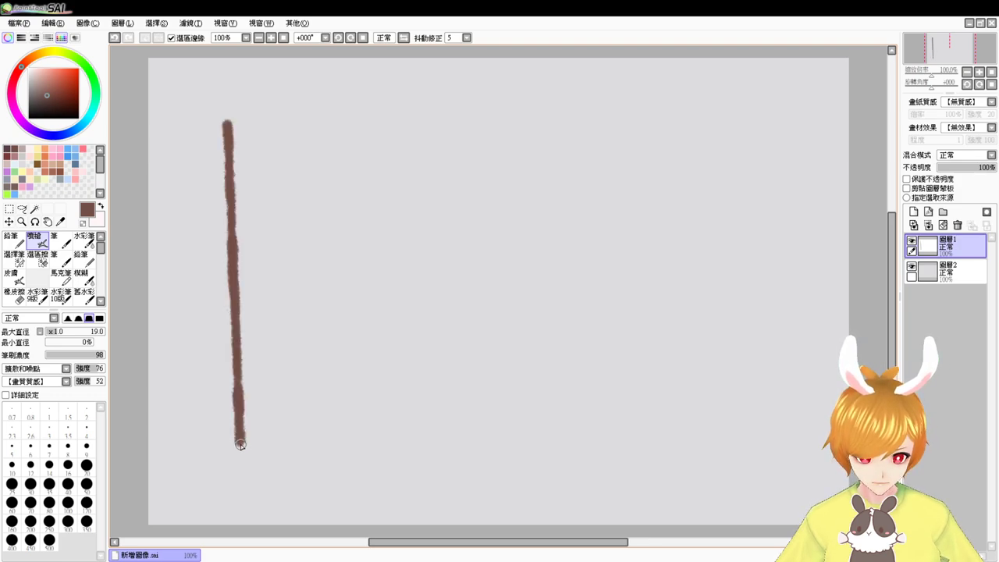
pyautogui.hotkey('ctrl', 'z')
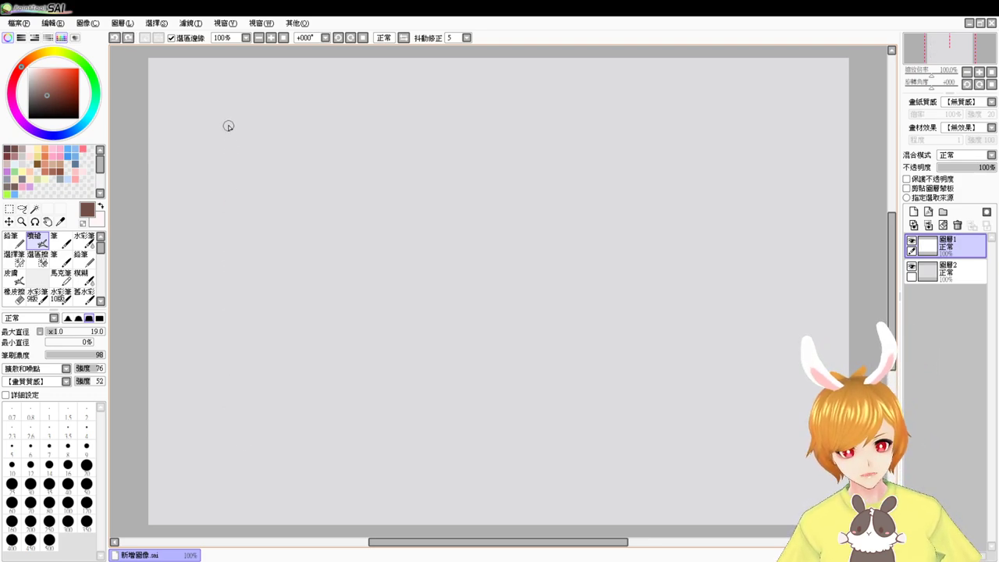
pyautogui.click(230, 125)
pyautogui.keyDown('shift'); pyautogui.click(229, 427); pyautogui.keyUp('shift')
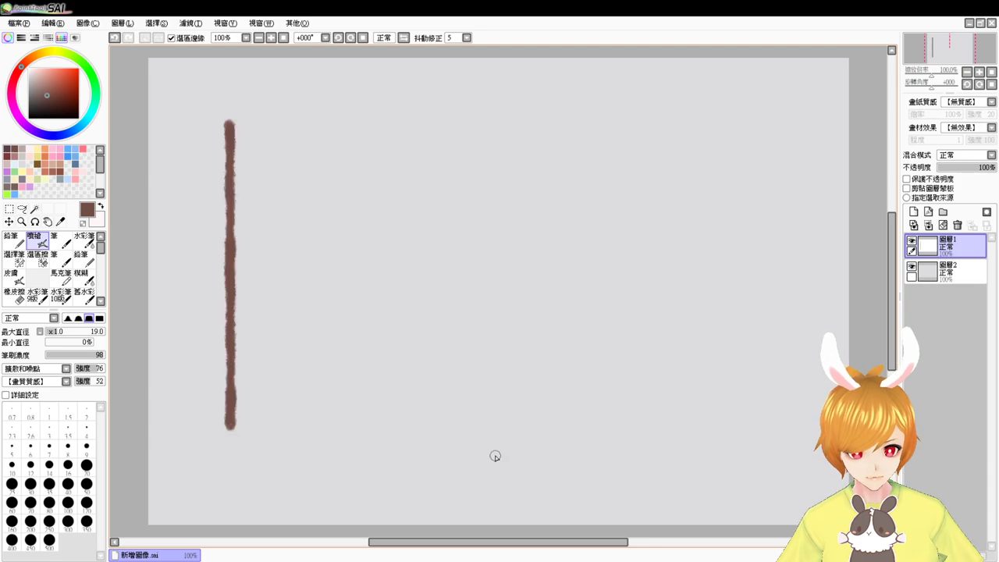
pyautogui.keyDown('shift'); pyautogui.click(761, 422); pyautogui.keyUp('shift')
pyautogui.keyDown('shift'); pyautogui.click(753, 146); pyautogui.keyUp('shift')
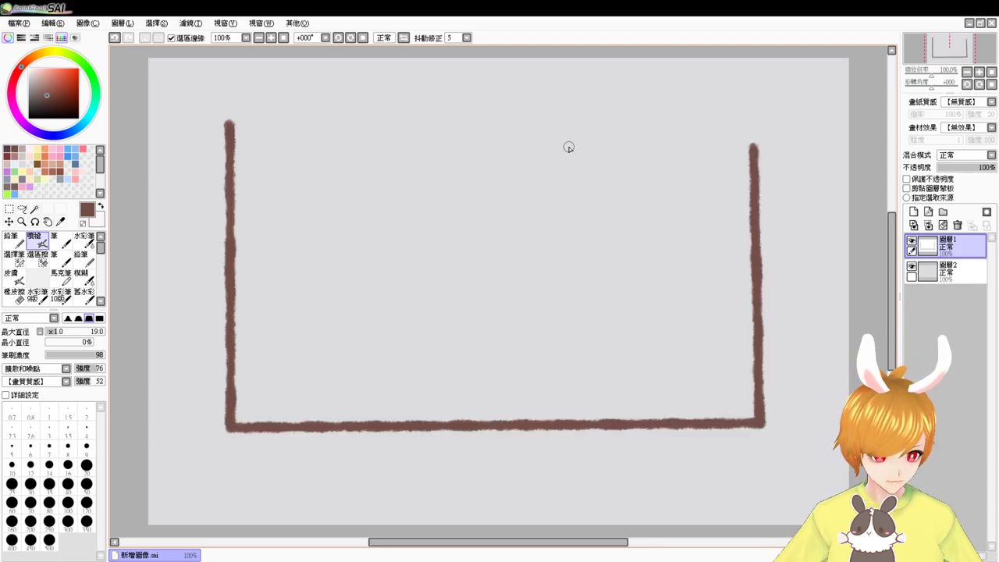
pyautogui.keyDown('shift'); pyautogui.click(242, 127); pyautogui.keyUp('shift')
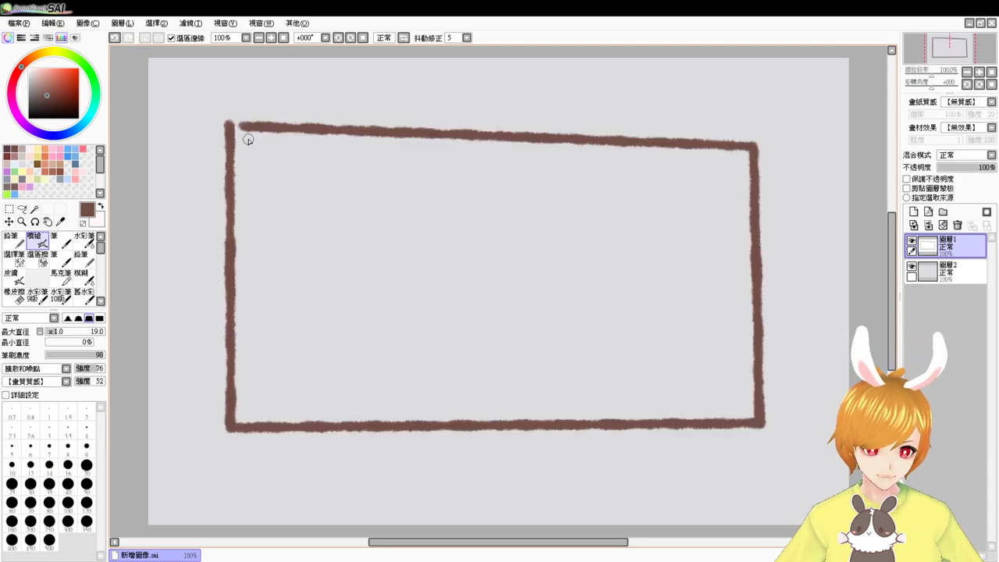
pyautogui.hotkey('ctrl', 'z')
pyautogui.hotkey('ctrl', 'z')
pyautogui.hotkey('ctrl', 'z')
pyautogui.hotkey('ctrl', 'z')
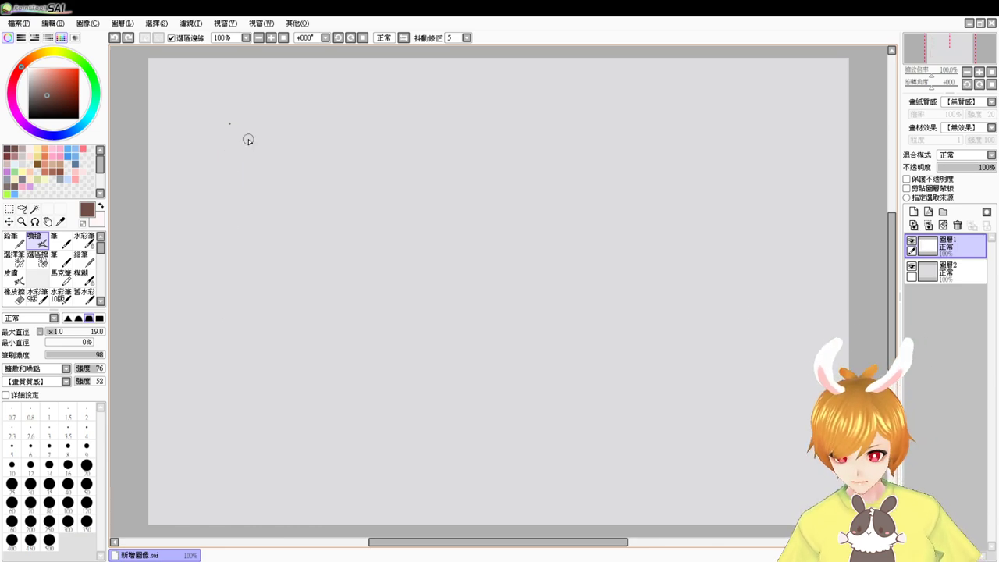
# Set the brush size to 4 and draw connected straight lines for the left and bottom sides of a large rectangle
pyautogui.moveTo(206, 302); pyautogui.dragTo(205, 302)
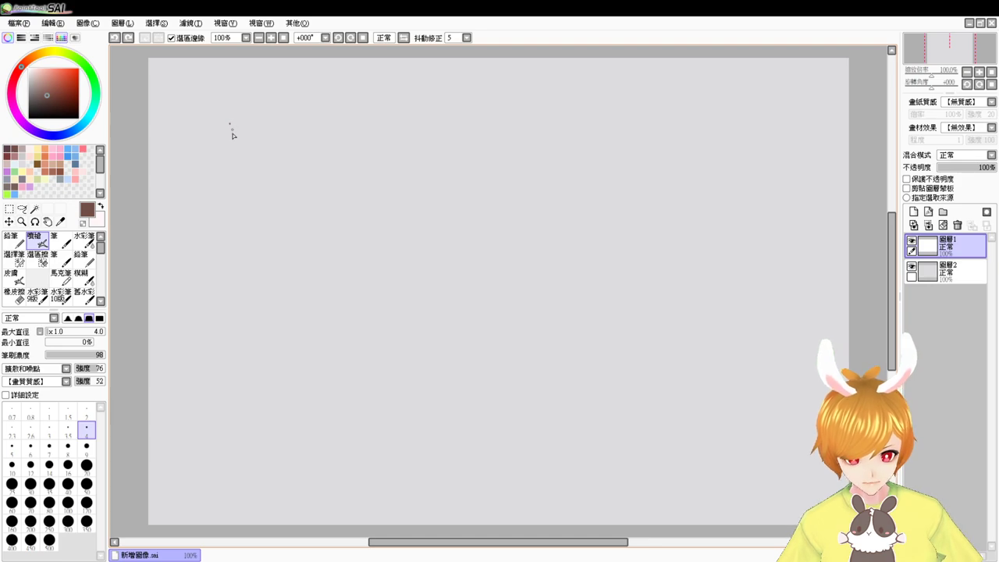
pyautogui.click(199, 135)
pyautogui.keyDown('shift'); pyautogui.click(201, 481); pyautogui.keyUp('shift')
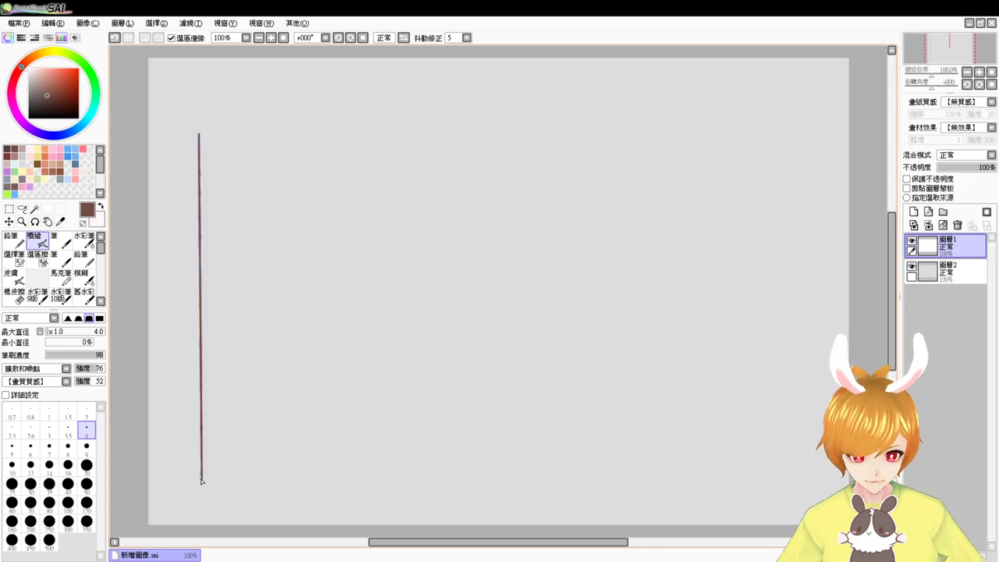
pyautogui.keyDown('shift'); pyautogui.click(812, 481); pyautogui.keyUp('shift')
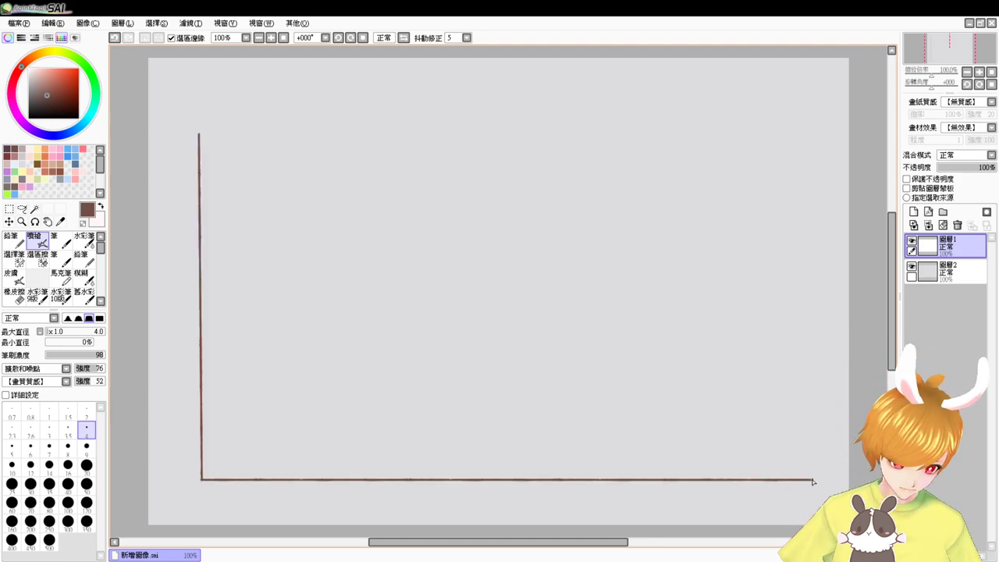
# Draw the rectangle's right side, redoing it until it is nearly vertical, and close the shape with a straight top line
pyautogui.keyDown('shift'); pyautogui.click(771, 146); pyautogui.keyUp('shift')
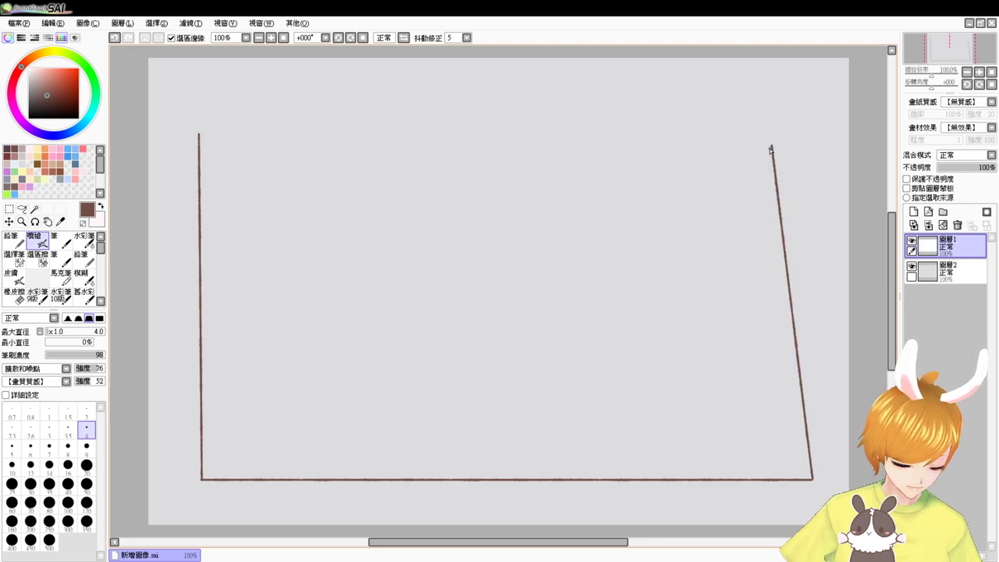
pyautogui.hotkey('ctrl', 'z')
pyautogui.keyDown('shift'); pyautogui.click(796, 148); pyautogui.keyUp('shift')
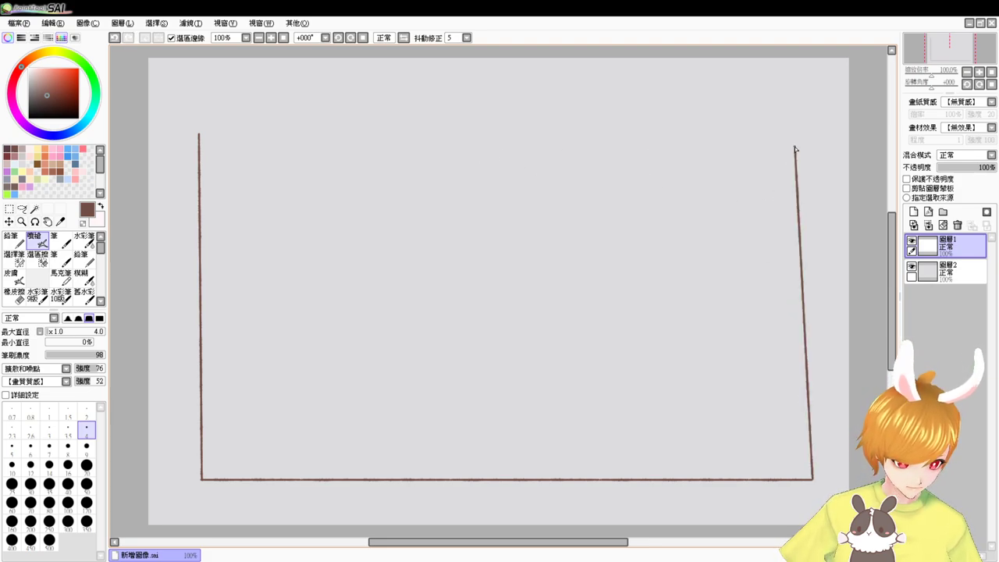
pyautogui.hotkey('ctrl', 'z')
pyautogui.keyDown('shift'); pyautogui.click(809, 148); pyautogui.keyUp('shift')
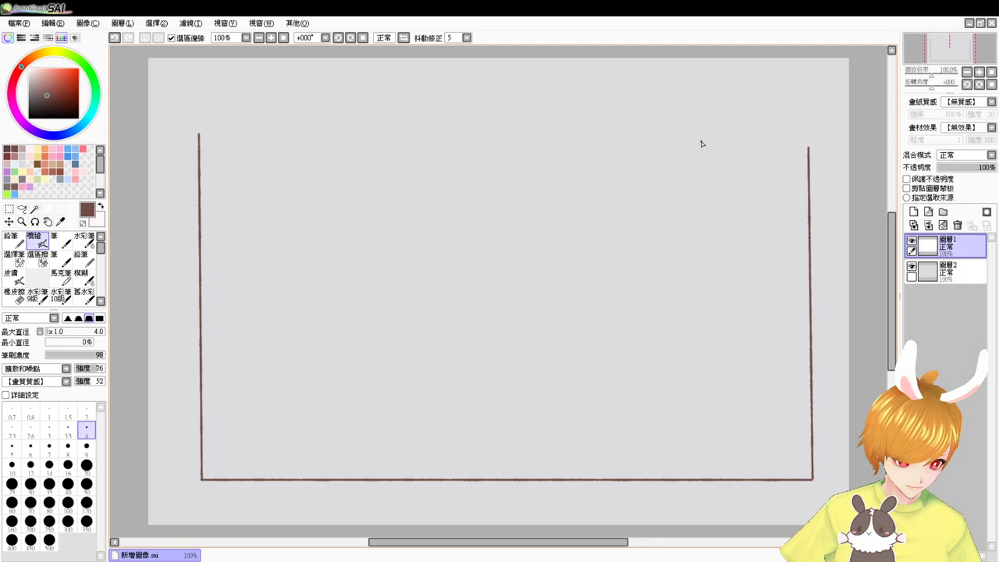
pyautogui.keyDown('shift'); pyautogui.click(201, 152); pyautogui.keyUp('shift')
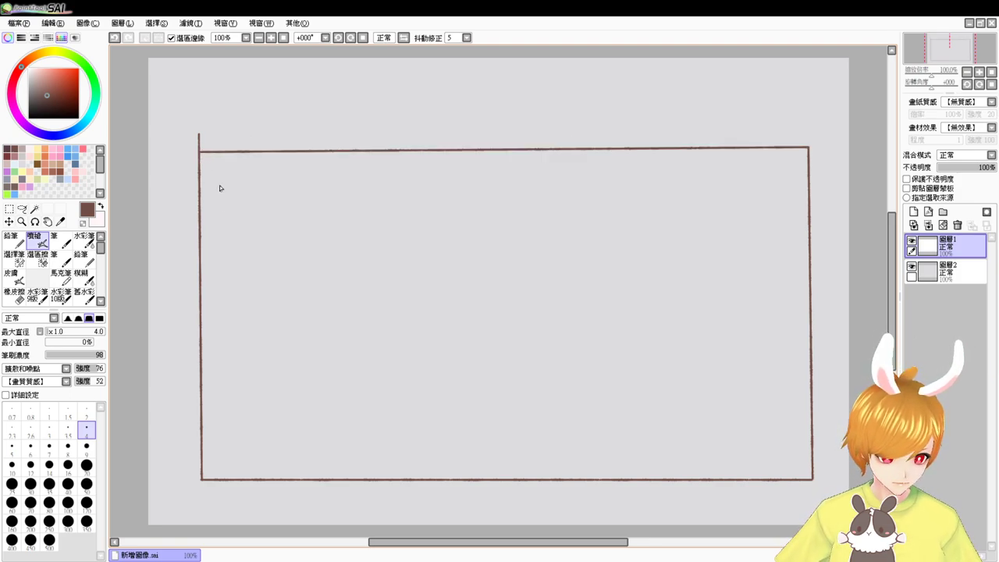
# Erase the line end overhanging the rectangle's upper-left corner, and undo the whole rectangle
pyautogui.press('e')
pyautogui.moveTo(198, 135); pyautogui.dragTo(197, 148)
pyautogui.press('b')
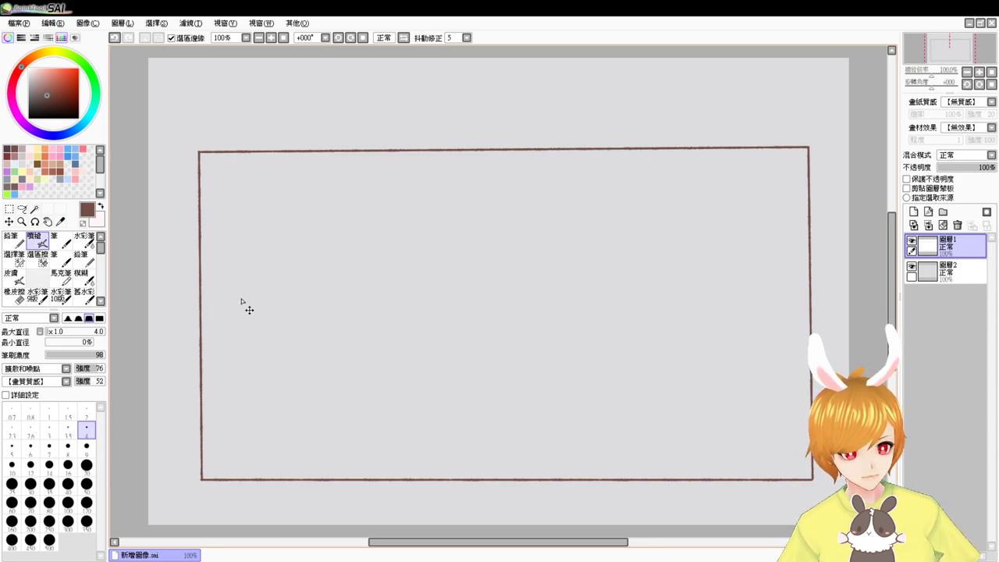
pyautogui.hotkey('ctrl', 'z')
pyautogui.hotkey('ctrl', 'z')
pyautogui.hotkey('ctrl', 'z')
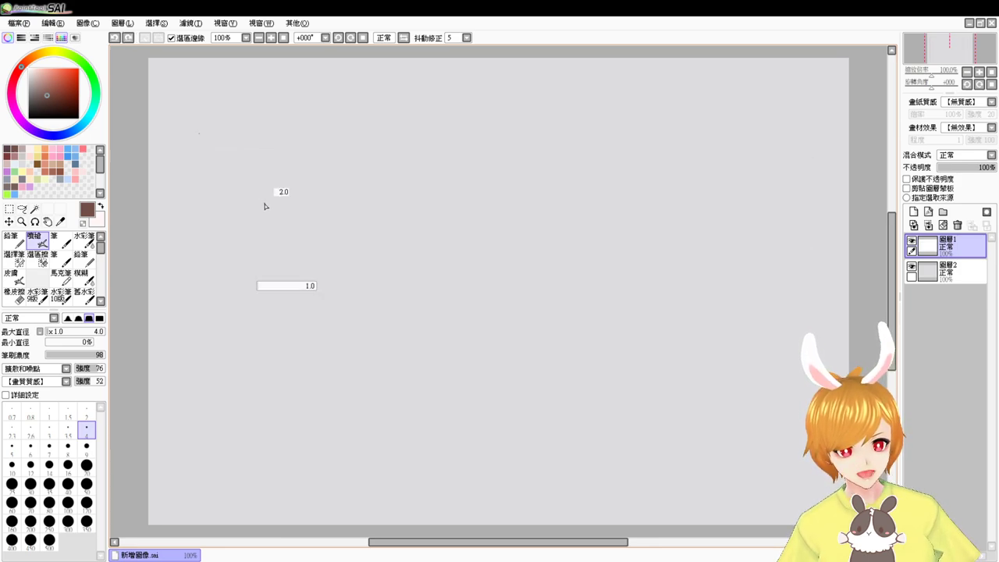
# Set the brush size to 9 and draw a straight, nearly horizontal line across the full canvas width at mid-height
pyautogui.moveTo(265, 206); pyautogui.dragTo(268, 206)
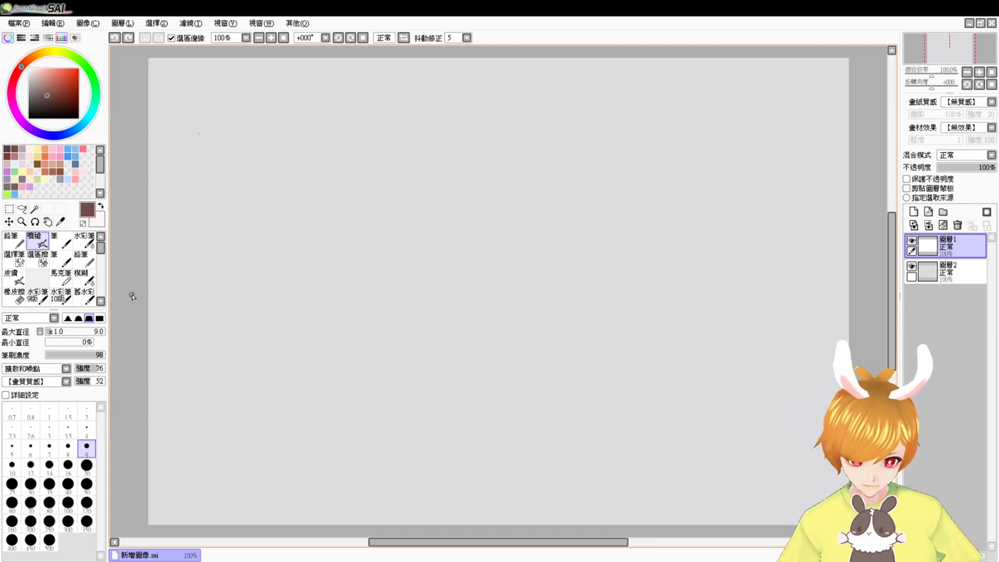
pyautogui.keyDown('shift'); pyautogui.click(864, 290); pyautogui.keyUp('shift')
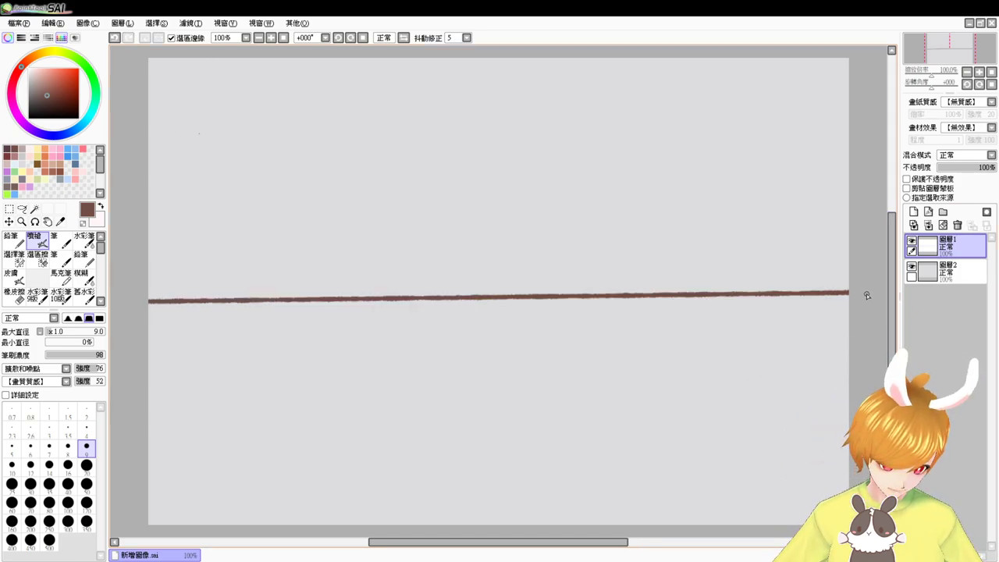
# Draw three straight vertical lines at intervals across the horizontal line, each running the full height of the canvas
pyautogui.click(306, 50)
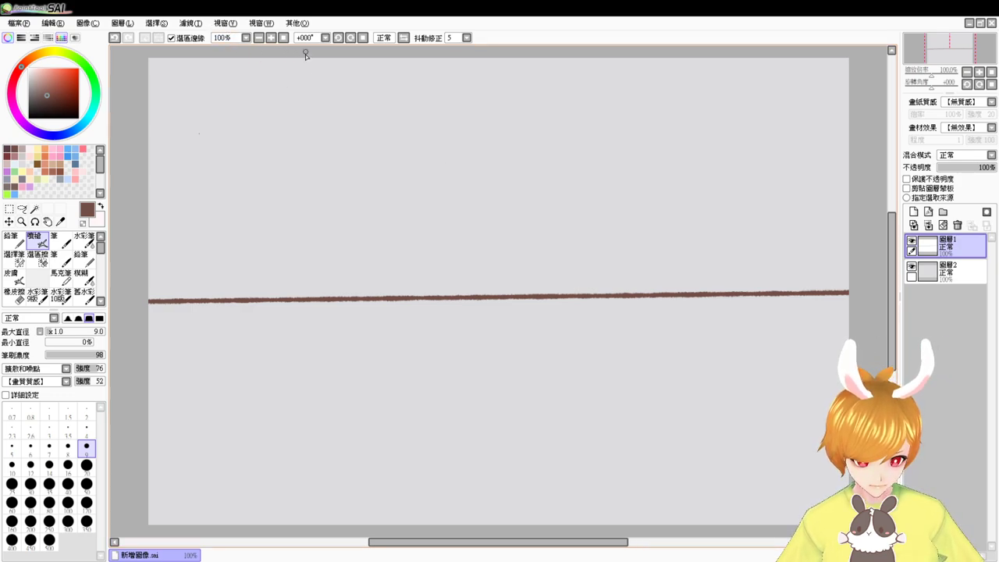
pyautogui.keyDown('shift'); pyautogui.click(306, 533); pyautogui.keyUp('shift')
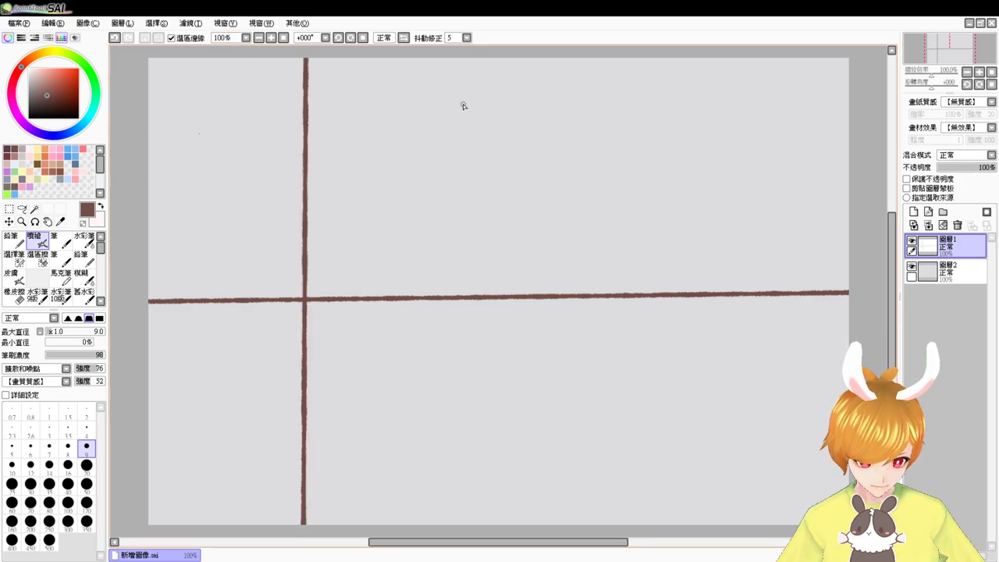
pyautogui.keyDown('shift'); pyautogui.click(480, 531); pyautogui.keyUp('shift')
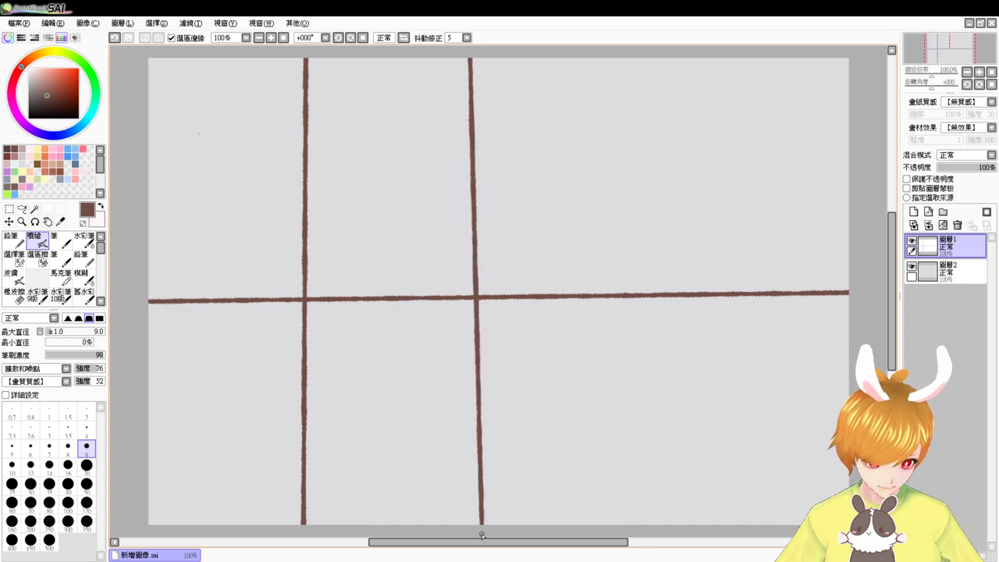
pyautogui.click(612, 54)
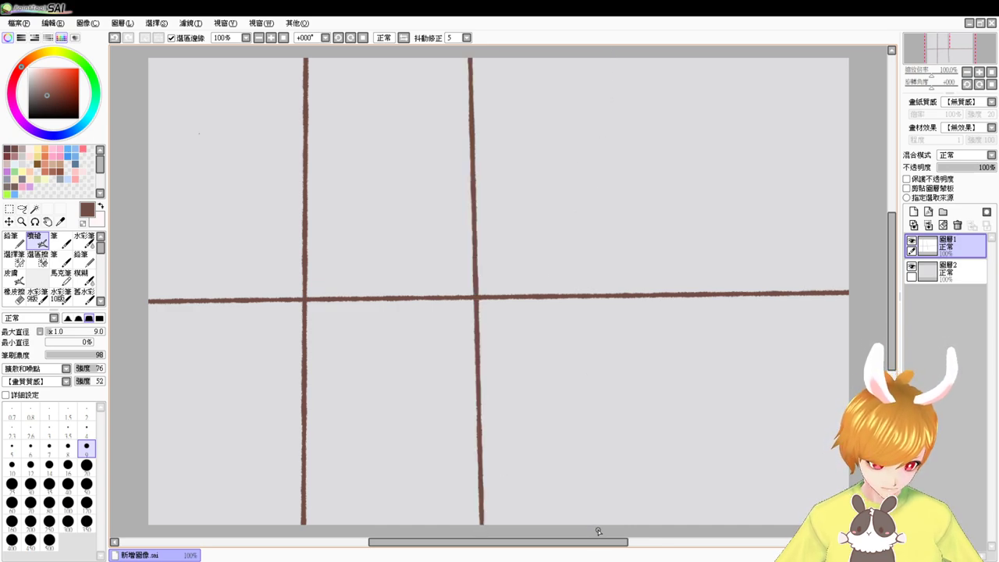
pyautogui.keyDown('shift'); pyautogui.click(607, 532); pyautogui.keyUp('shift')
# Undo the vertical lines together with the horizontal line to clear the drawing layer
pyautogui.hotkey('ctrl', 'z')
pyautogui.hotkey('ctrl', 'z')
pyautogui.hotkey('ctrl', 'z')
pyautogui.hotkey('ctrl', 'z')
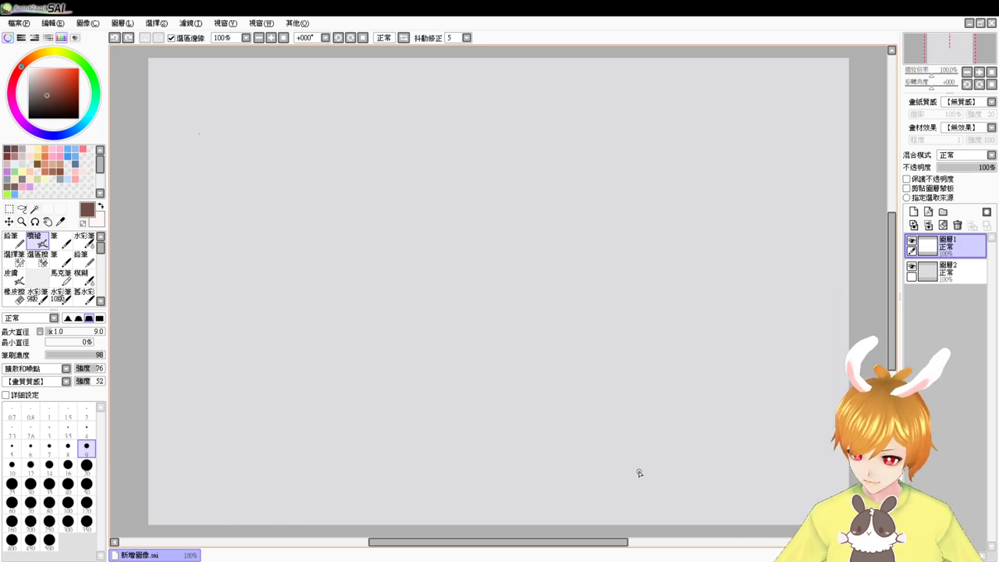
pyautogui.moveTo(374, 226); pyautogui.dragTo(392, 237)
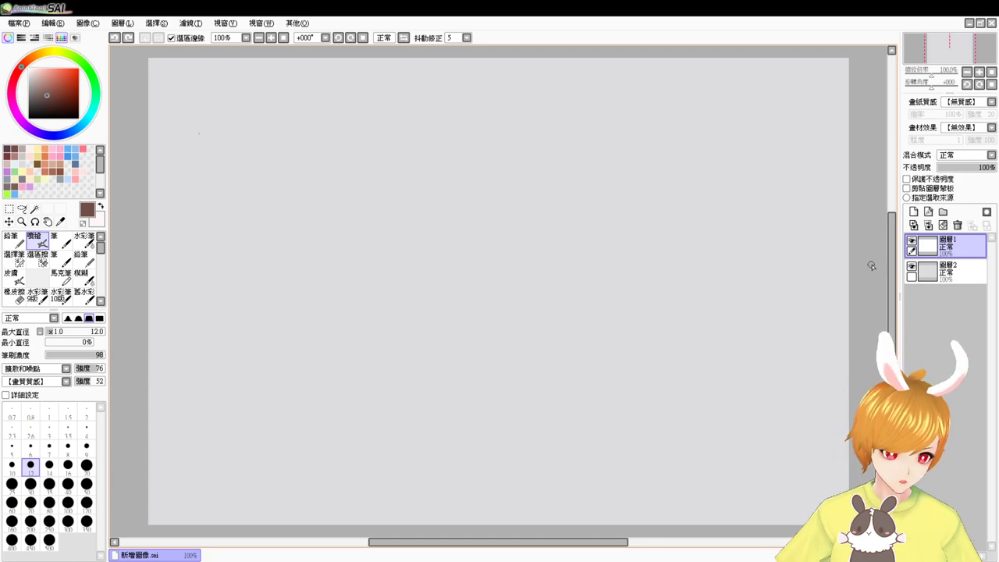
pyautogui.moveTo(792, 263); pyautogui.dragTo(835, 263)
pyautogui.moveTo(421, 238); pyautogui.dragTo(409, 291)
pyautogui.hotkey('ctrl', 'z')
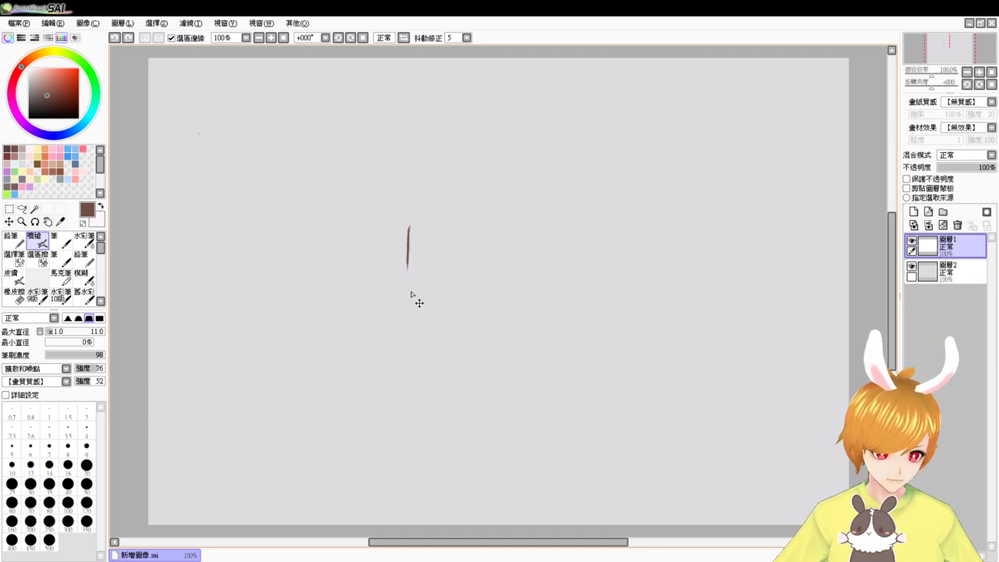
pyautogui.hotkey('ctrl', 'z')
# Sketch a chibi face at brush size 11, with a curved chin, a zigzag fringe and the side hair strand
pyautogui.moveTo(405, 236)
pyautogui.mouseDown()
pyautogui.moveTo(403, 292)
pyautogui.moveTo(505, 302)
pyautogui.moveTo(437, 307)
pyautogui.moveTo(428, 303)
pyautogui.moveTo(489, 297)
pyautogui.moveTo(458, 308)
pyautogui.moveTo(505, 294)
pyautogui.mouseUp()
pyautogui.hotkey('ctrl', 'z')
pyautogui.hotkey('ctrl', 'z')
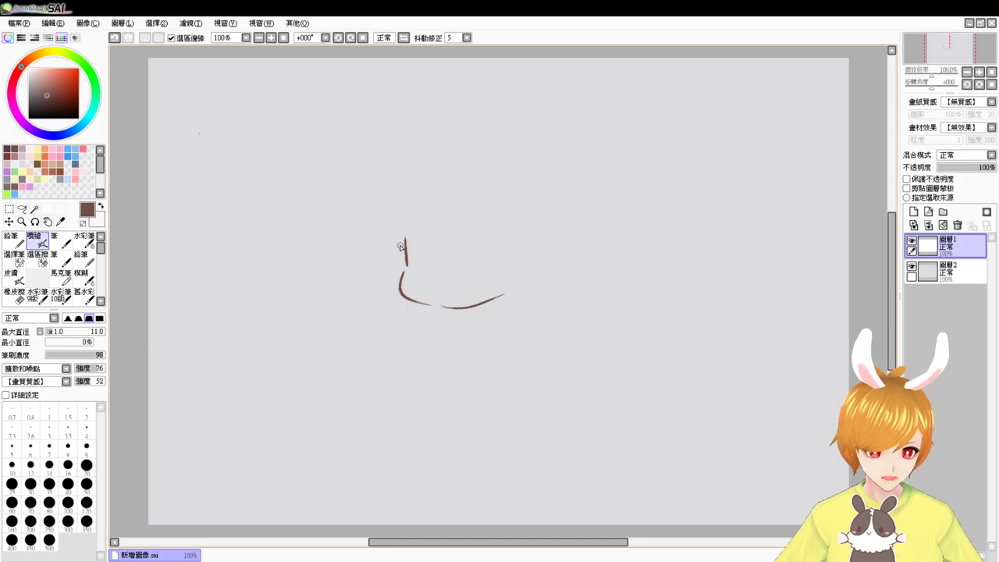
pyautogui.moveTo(401, 247)
pyautogui.mouseDown()
pyautogui.moveTo(427, 224)
pyautogui.moveTo(425, 242)
pyautogui.moveTo(447, 251)
pyautogui.moveTo(472, 236)
pyautogui.mouseUp()
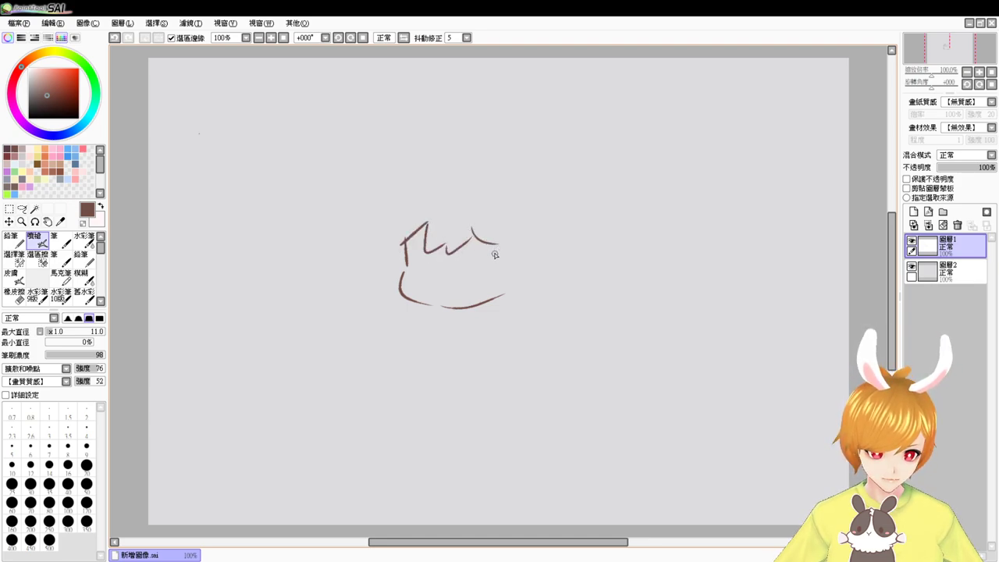
pyautogui.moveTo(496, 244); pyautogui.dragTo(499, 301)
pyautogui.moveTo(519, 267); pyautogui.dragTo(498, 304)
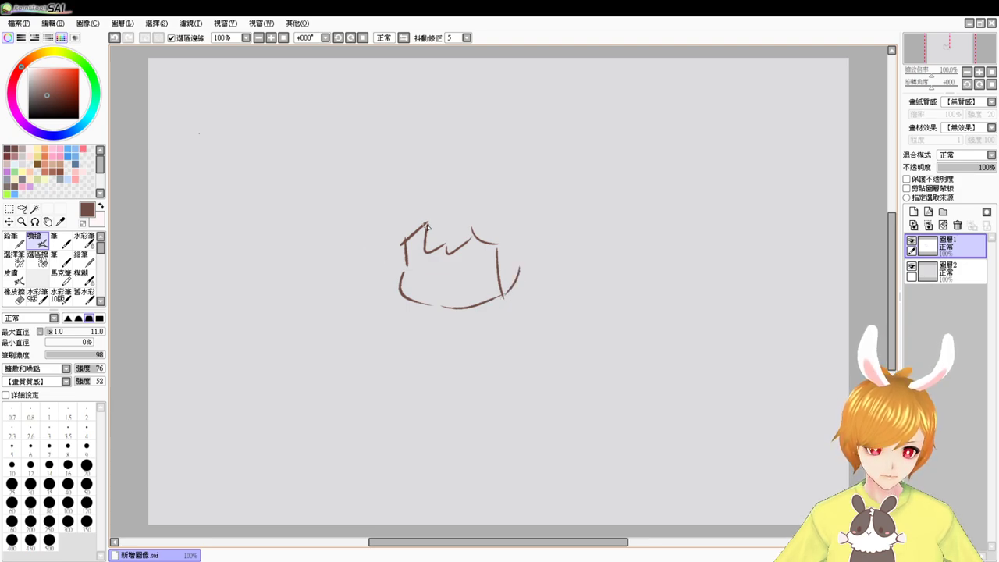
# Erase and redraw the fringe's left end, and add the rounded top of the hair with a small looped tuft
pyautogui.press('e')
pyautogui.moveTo(430, 217)
pyautogui.mouseDown()
pyautogui.moveTo(398, 240)
pyautogui.moveTo(423, 245)
pyautogui.moveTo(400, 256)
pyautogui.mouseUp()
pyautogui.press('b')
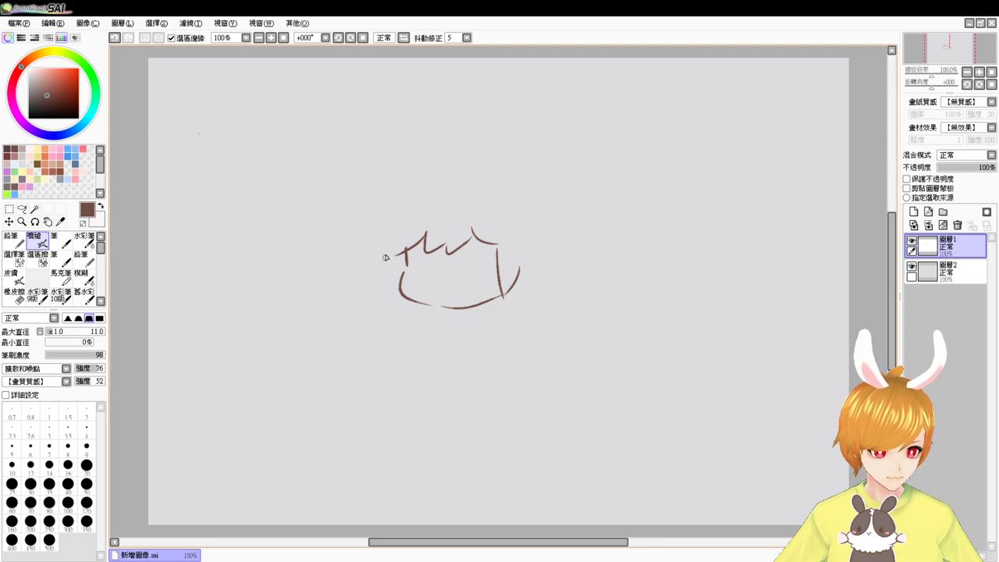
pyautogui.moveTo(389, 228)
pyautogui.mouseDown()
pyautogui.moveTo(430, 187)
pyautogui.moveTo(525, 214)
pyautogui.moveTo(517, 196)
pyautogui.moveTo(518, 281)
pyautogui.mouseUp()
pyautogui.hotkey('ctrl', 'z')
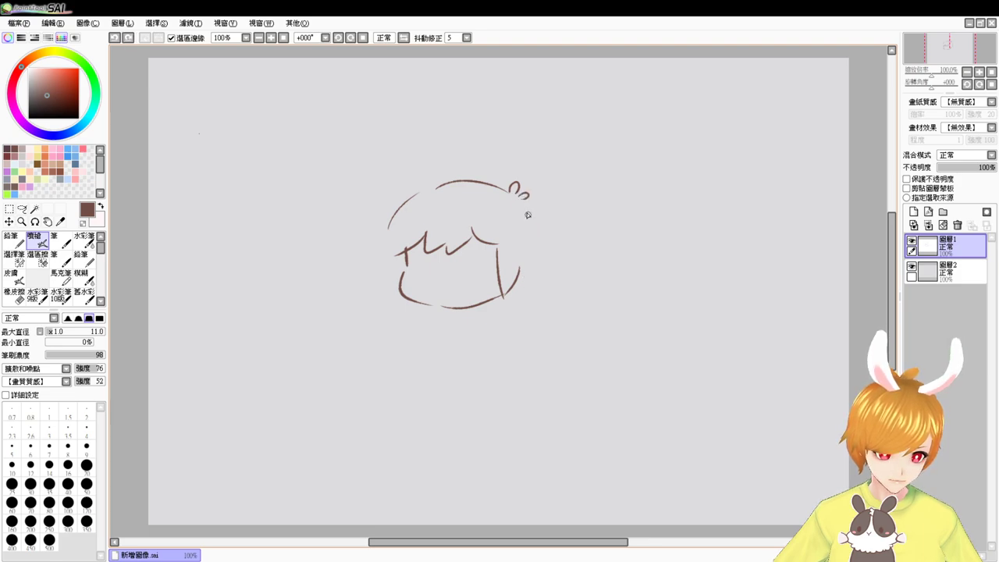
# Draw the outer hair on both sides, add oval eyes and a wavy mouth, and move the whole head slightly downward
pyautogui.moveTo(528, 205); pyautogui.dragTo(521, 286)
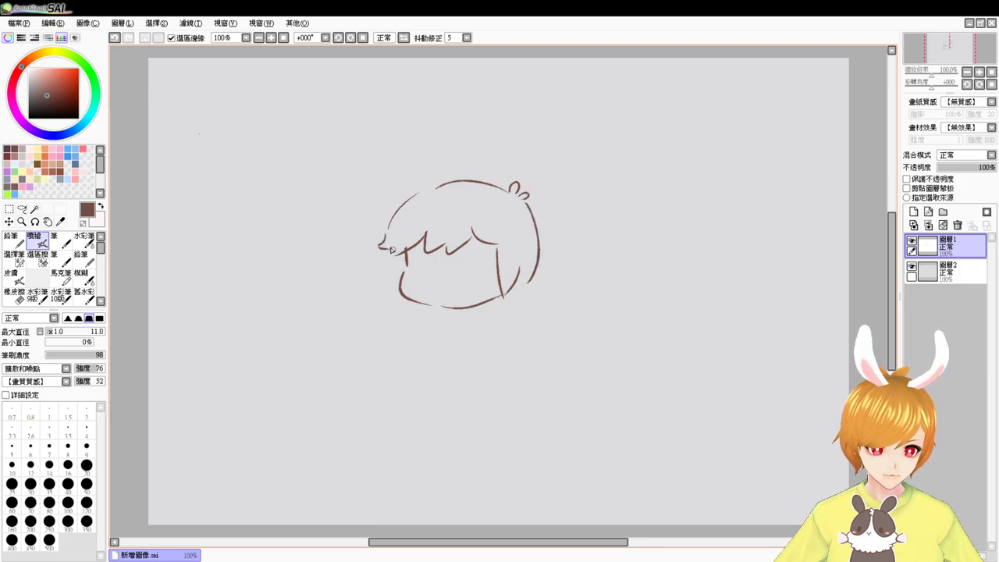
pyautogui.hotkey('ctrl', 'z')
pyautogui.moveTo(380, 239); pyautogui.dragTo(397, 281)
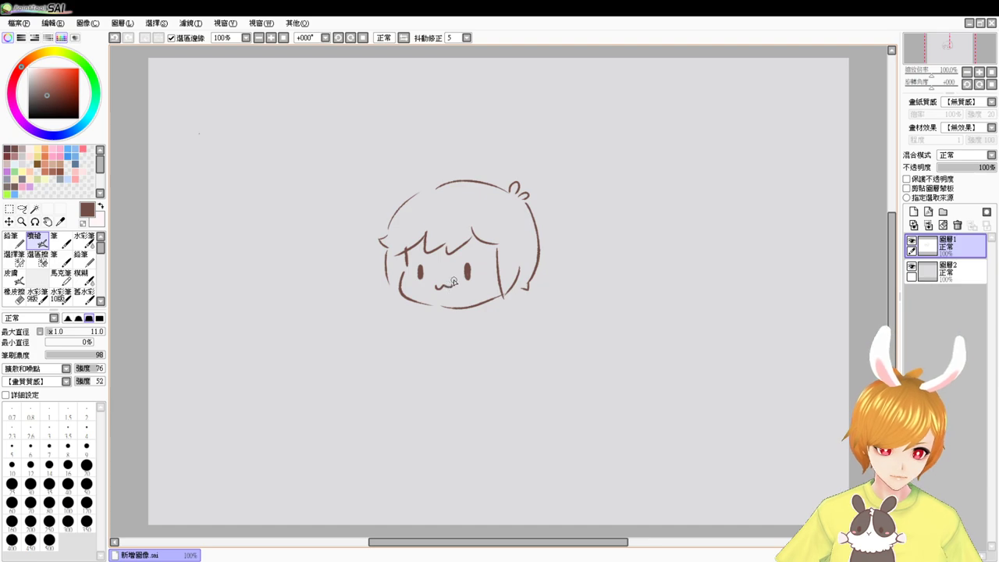
pyautogui.moveTo(615, 338); pyautogui.dragTo(603, 392)
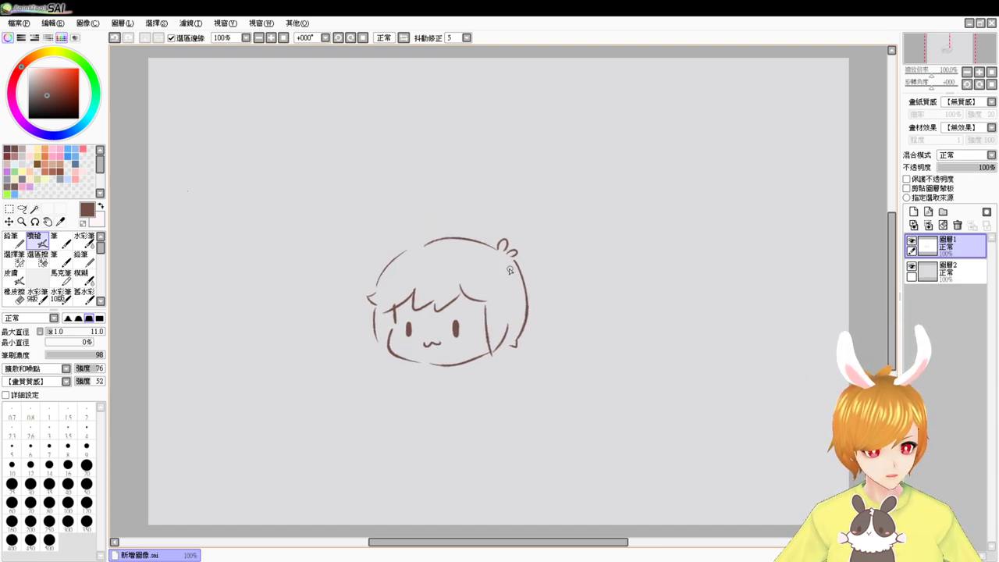
# Try small pointed animal ears on both sides of the head, and undo them
pyautogui.moveTo(510, 270)
pyautogui.mouseDown()
pyautogui.moveTo(536, 269)
pyautogui.moveTo(515, 274)
pyautogui.mouseUp()
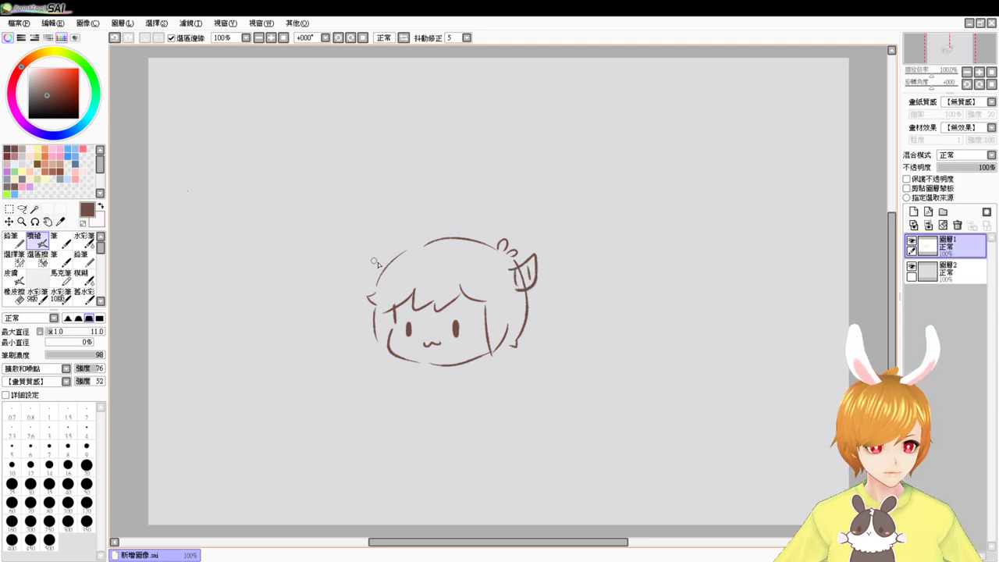
pyautogui.moveTo(372, 274); pyautogui.dragTo(375, 243)
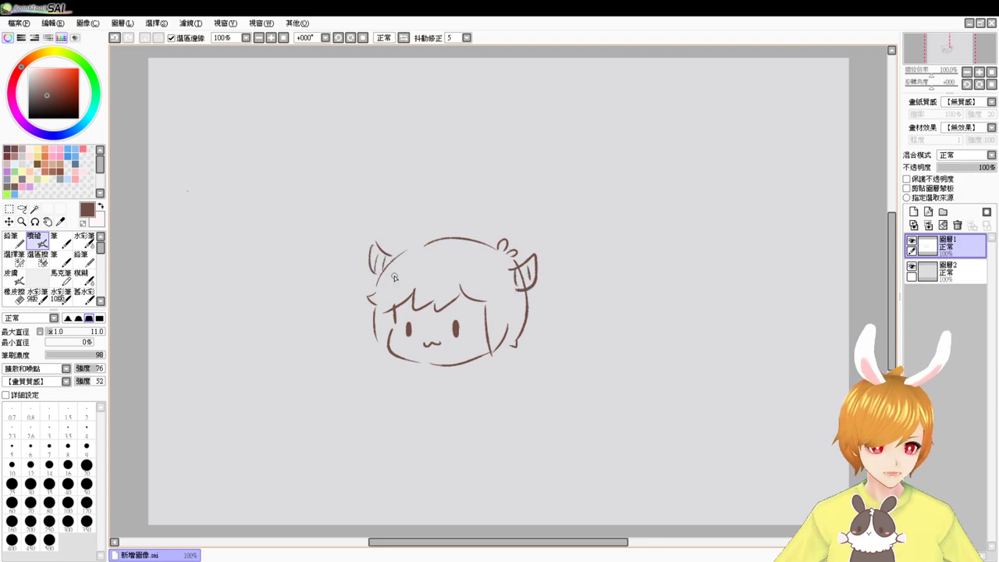
pyautogui.hotkey('ctrl', 'z')
pyautogui.hotkey('ctrl', 'z')
pyautogui.hotkey('ctrl', 'z')
pyautogui.hotkey('ctrl', 'z')
pyautogui.hotkey('ctrl', 'z')
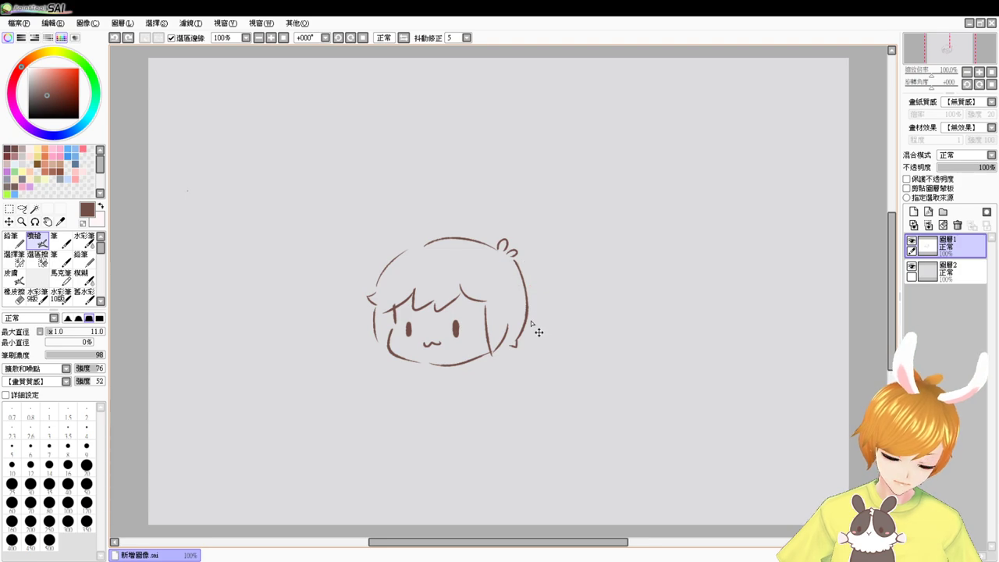
# Try long leaf-shaped ears sticking out sideways at cheek height, and undo them
pyautogui.moveTo(510, 326); pyautogui.dragTo(565, 343)
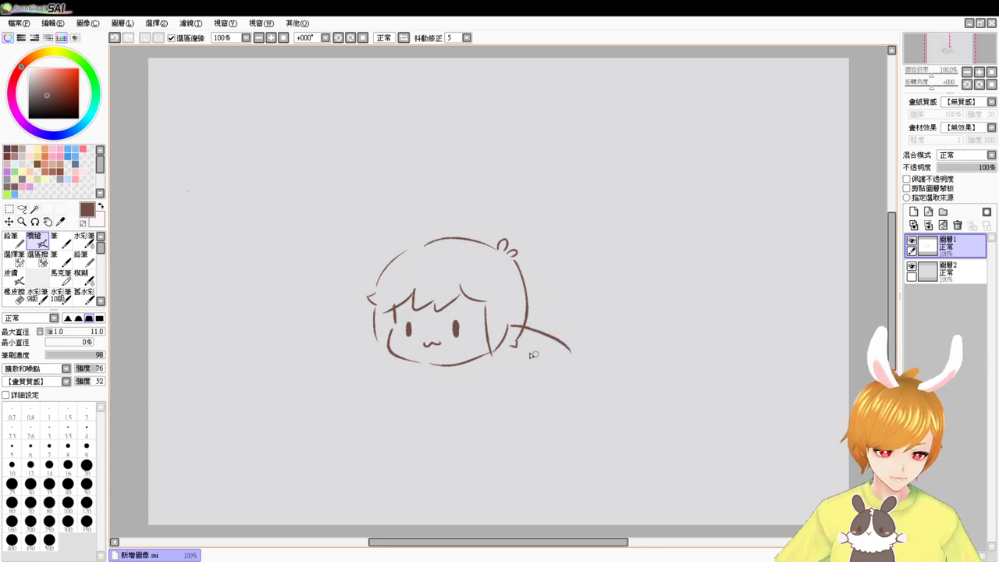
pyautogui.hotkey('ctrl', 'z')
pyautogui.moveTo(507, 327); pyautogui.dragTo(561, 297)
pyautogui.moveTo(508, 346); pyautogui.dragTo(554, 298)
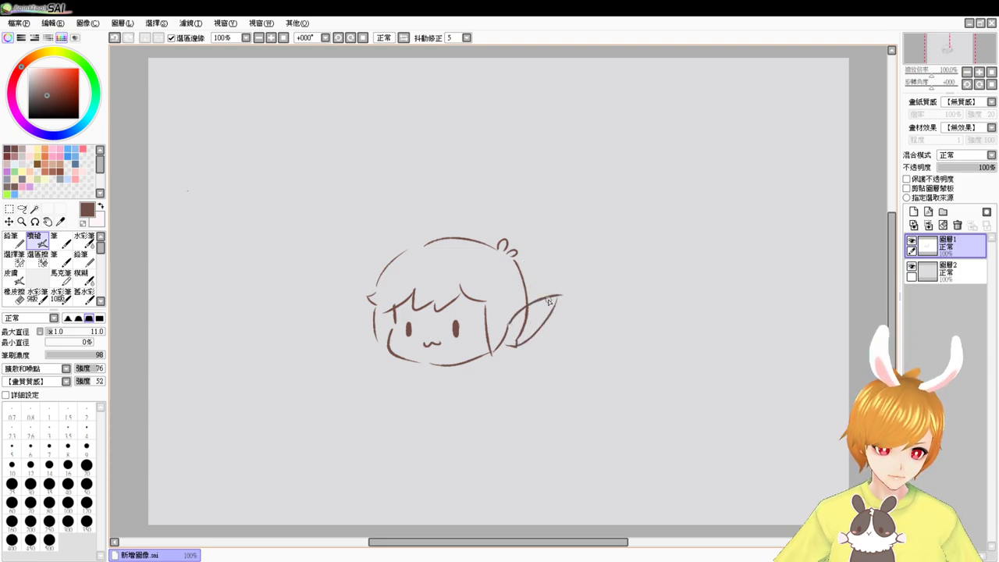
pyautogui.moveTo(373, 294); pyautogui.dragTo(353, 316)
pyautogui.hotkey('ctrl', 'z')
pyautogui.hotkey('ctrl', 'z')
pyautogui.hotkey('ctrl', 'z')
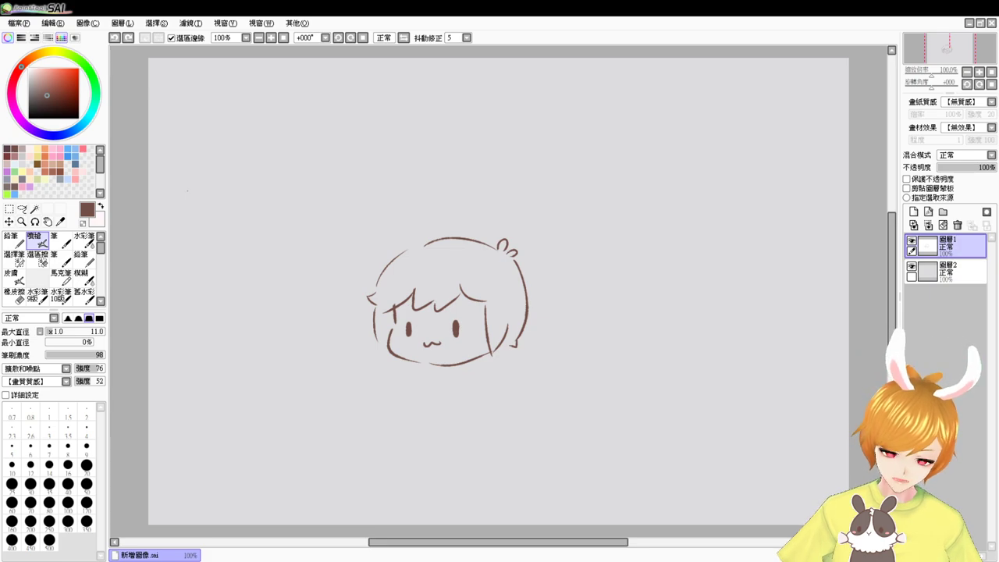
pyautogui.click(386, 560)
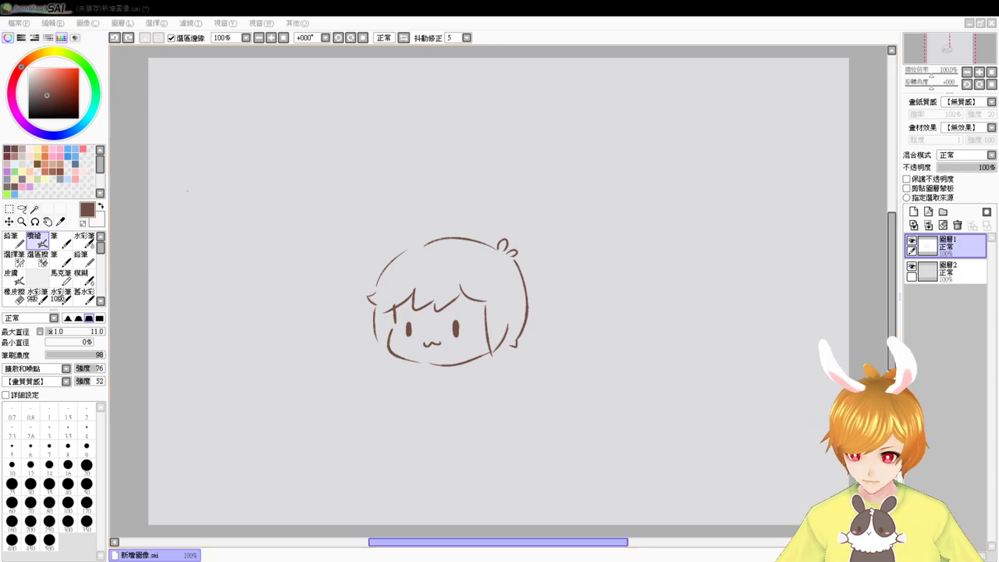
pyautogui.click(625, 556)
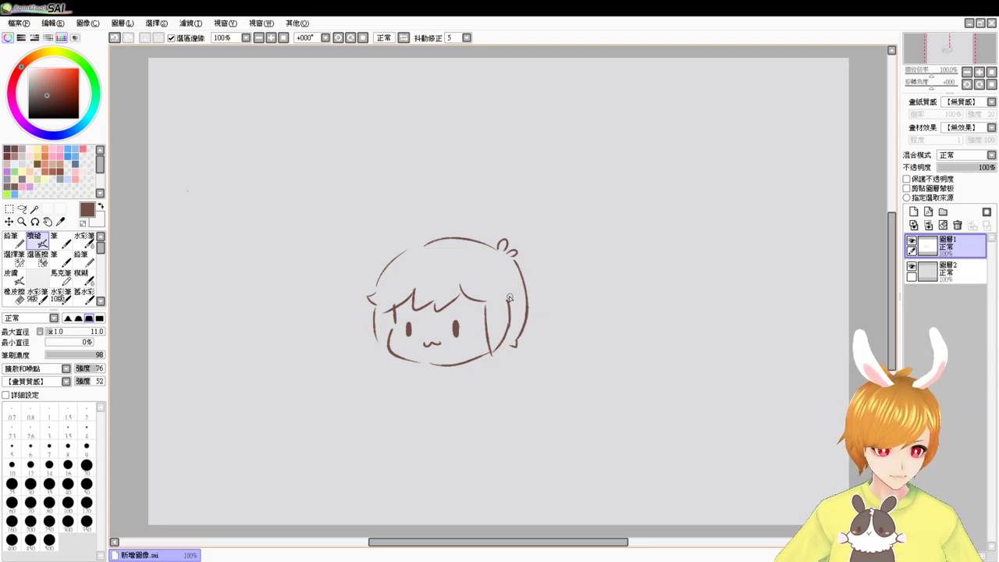
# Draw the inner line of the right side hair, try a large looped ear beside it, and undo the ear
pyautogui.moveTo(508, 306)
pyautogui.mouseDown()
pyautogui.moveTo(513, 328)
pyautogui.moveTo(540, 262)
pyautogui.moveTo(513, 335)
pyautogui.mouseUp()
pyautogui.hotkey('ctrl', 'z')
pyautogui.moveTo(540, 261); pyautogui.dragTo(529, 314)
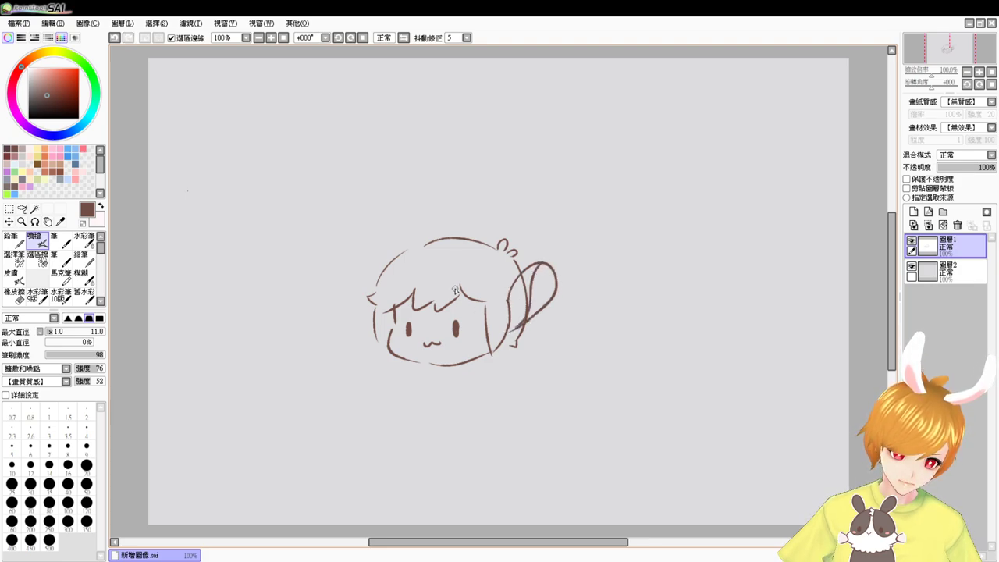
pyautogui.hotkey('ctrl', 'z')
pyautogui.hotkey('ctrl', 'z')
# Draw two rounded ears with inner lines on top of the head, and erase and redraw the overlapping hair tuft
pyautogui.moveTo(415, 231)
pyautogui.mouseDown()
pyautogui.moveTo(375, 240)
pyautogui.moveTo(412, 229)
pyautogui.moveTo(408, 221)
pyautogui.moveTo(415, 247)
pyautogui.mouseUp()
pyautogui.moveTo(487, 254)
pyautogui.mouseDown()
pyautogui.moveTo(484, 223)
pyautogui.moveTo(505, 257)
pyautogui.mouseUp()
pyautogui.moveTo(494, 264); pyautogui.dragTo(517, 252)
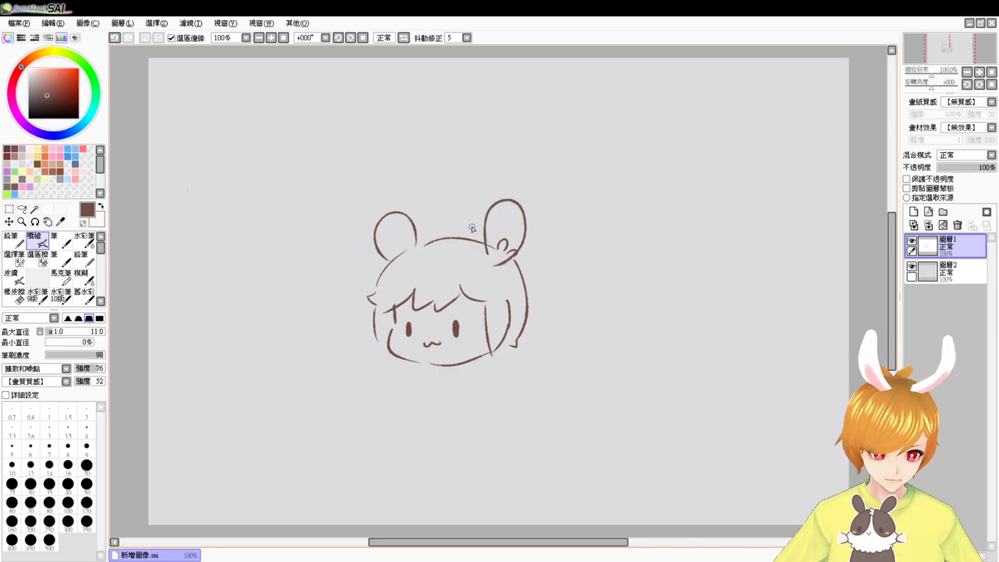
pyautogui.moveTo(396, 233); pyautogui.dragTo(395, 257)
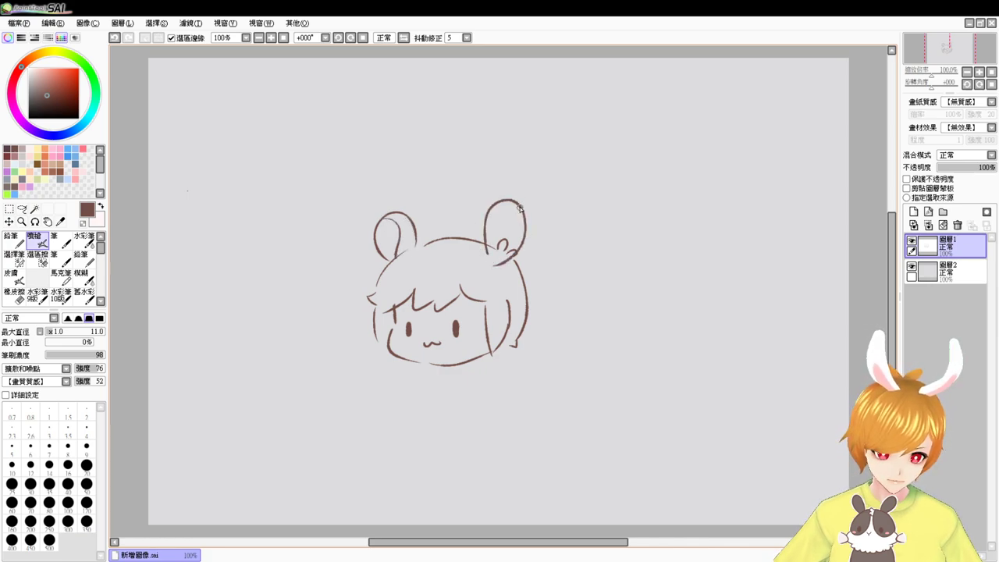
pyautogui.press('e')
pyautogui.moveTo(502, 250); pyautogui.dragTo(495, 268)
pyautogui.press('b')
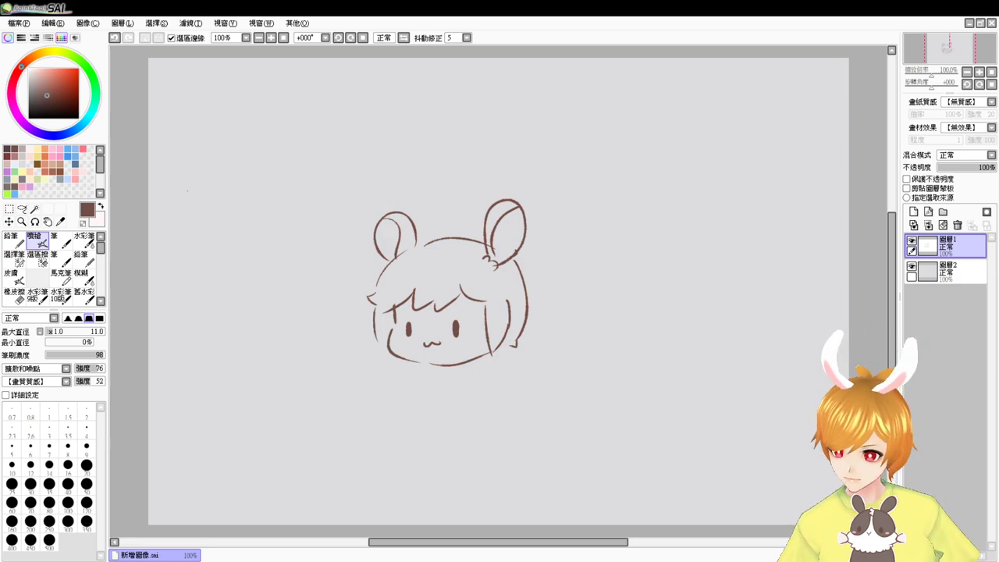
# Undo the entire head sketch until the drawing layer is empty
pyautogui.hotkey('ctrl', 'z')
pyautogui.hotkey('ctrl', 'z')
pyautogui.hotkey('ctrl', 'z')
pyautogui.hotkey('ctrl', 'z')
pyautogui.hotkey('ctrl', 'z')
pyautogui.hotkey('ctrl', 'z')
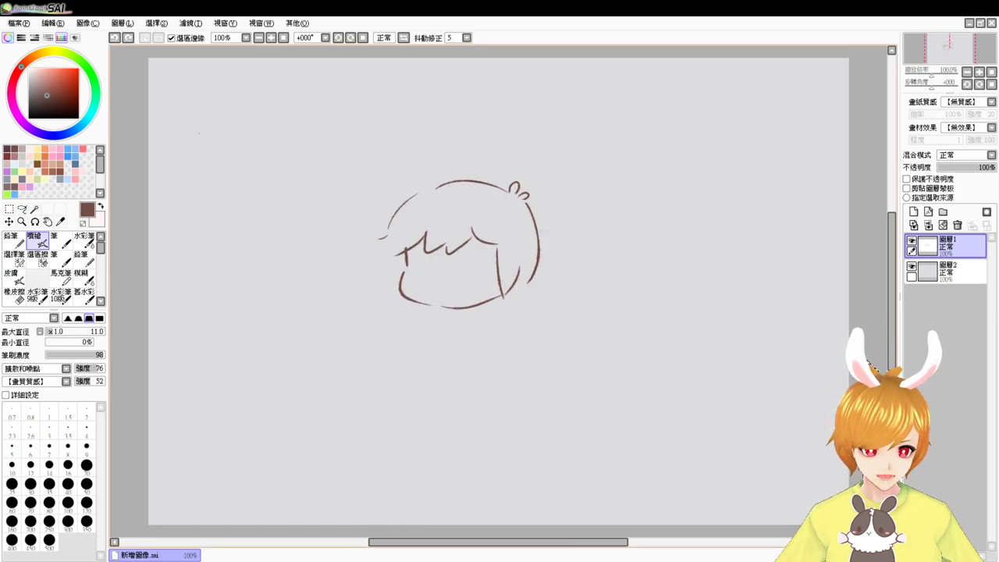
pyautogui.hotkey('ctrl', 'z')
pyautogui.hotkey('ctrl', 'z')
pyautogui.hotkey('ctrl', 'z')
pyautogui.hotkey('ctrl', 'z')
pyautogui.hotkey('ctrl', 'z')
pyautogui.hotkey('ctrl', 'z')
pyautogui.hotkey('ctrl', 'z')
pyautogui.hotkey('ctrl', 'z')
pyautogui.hotkey('ctrl', 'z')
pyautogui.hotkey('ctrl', 'z')
pyautogui.hotkey('ctrl', 'z')
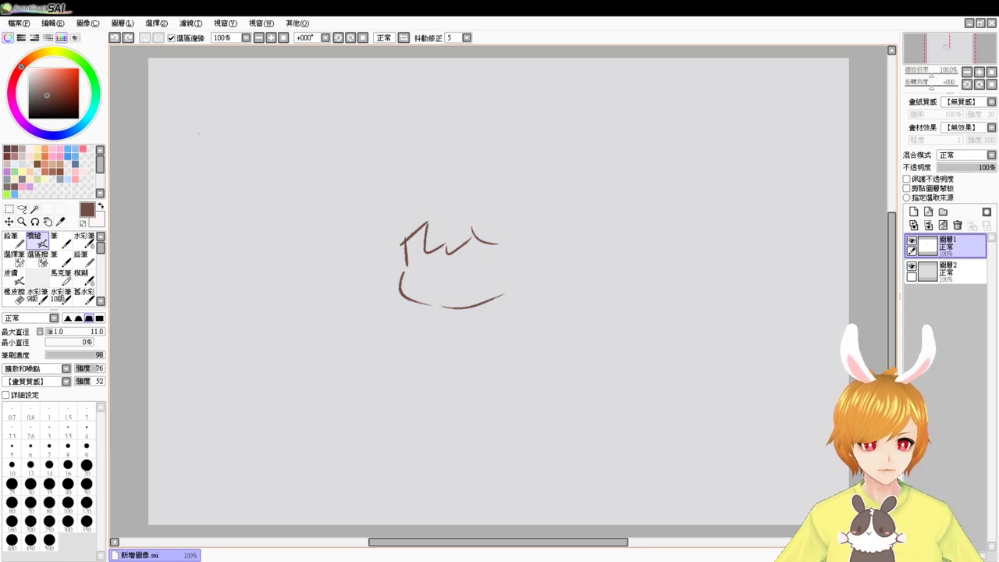
pyautogui.hotkey('ctrl', 'z')
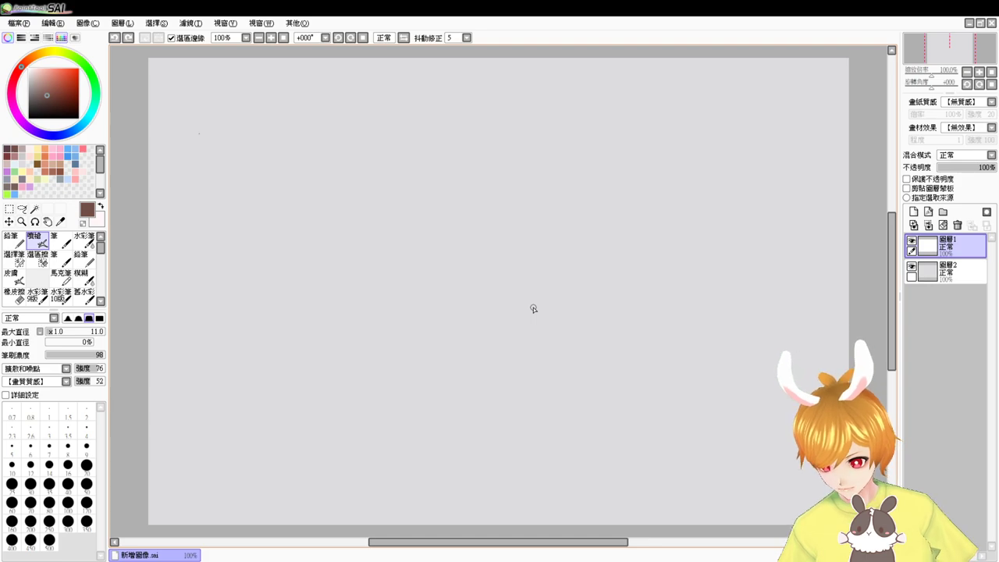
pyautogui.moveTo(426, 243); pyautogui.dragTo(430, 253)
pyautogui.moveTo(444, 167); pyautogui.dragTo(434, 277)
pyautogui.hotkey('ctrl', 'z')
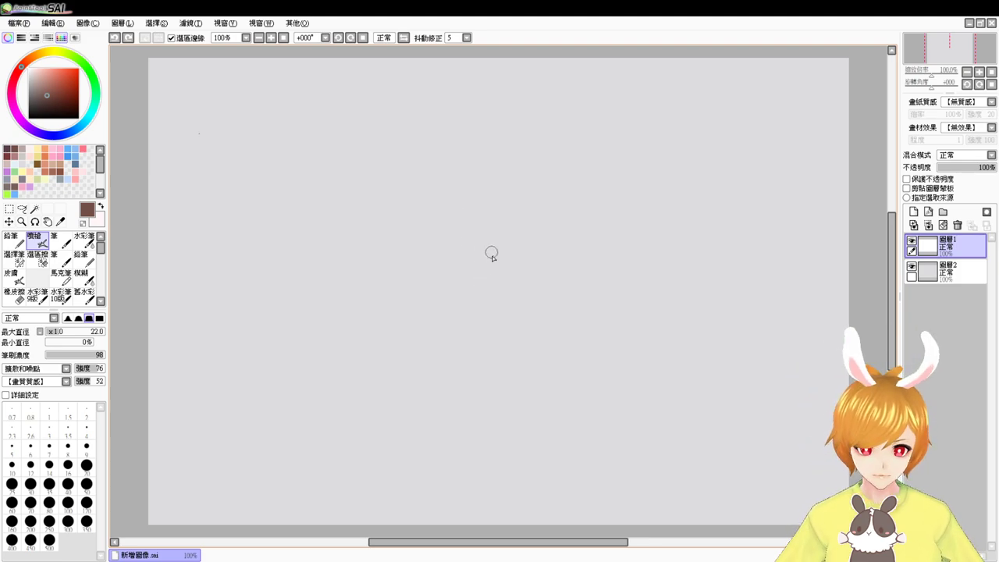
# Set the brush size to 19 and change the landscape canvas to a square one
pyautogui.moveTo(507, 220)
pyautogui.mouseDown()
pyautogui.moveTo(506, 231)
pyautogui.moveTo(512, 223)
pyautogui.mouseUp()
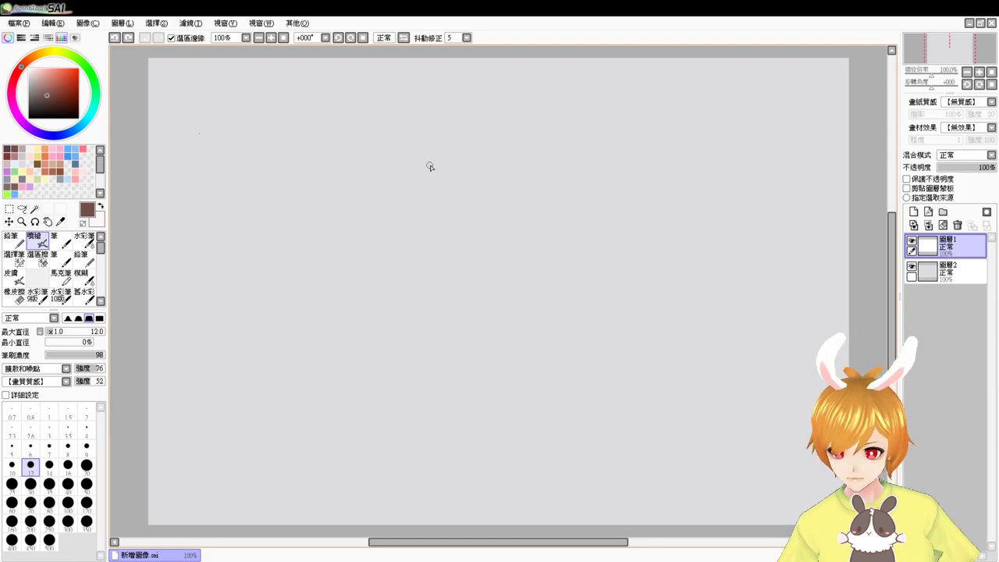
pyautogui.moveTo(432, 168); pyautogui.dragTo(432, 182)
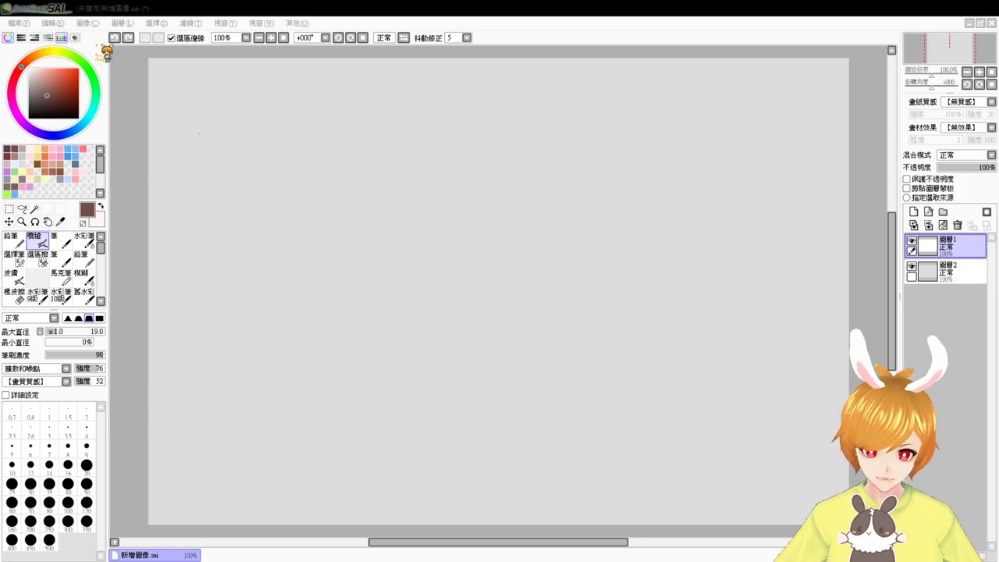
pyautogui.press('Return')
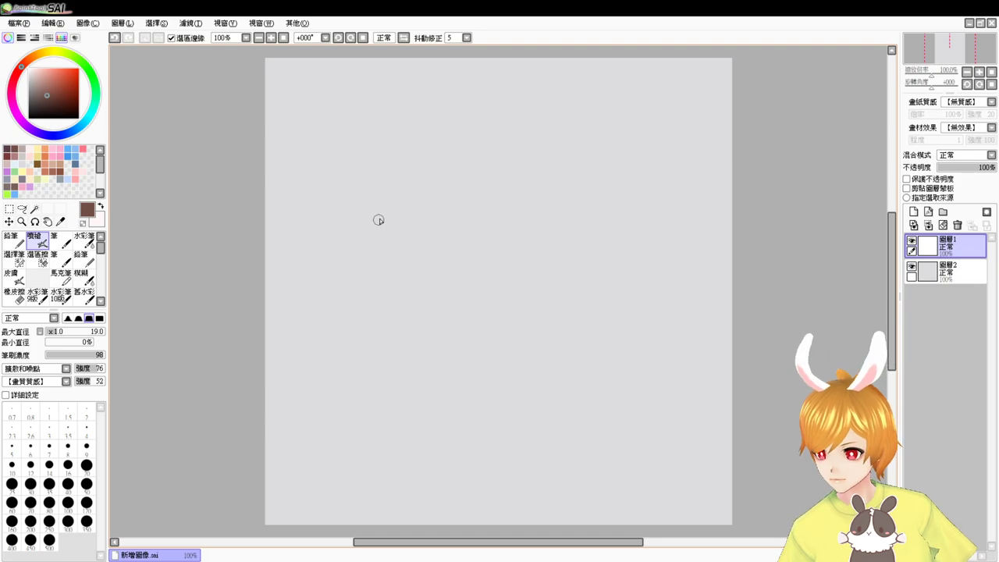
pyautogui.moveTo(434, 199); pyautogui.dragTo(430, 242)
pyautogui.hotkey('ctrl', 'z')
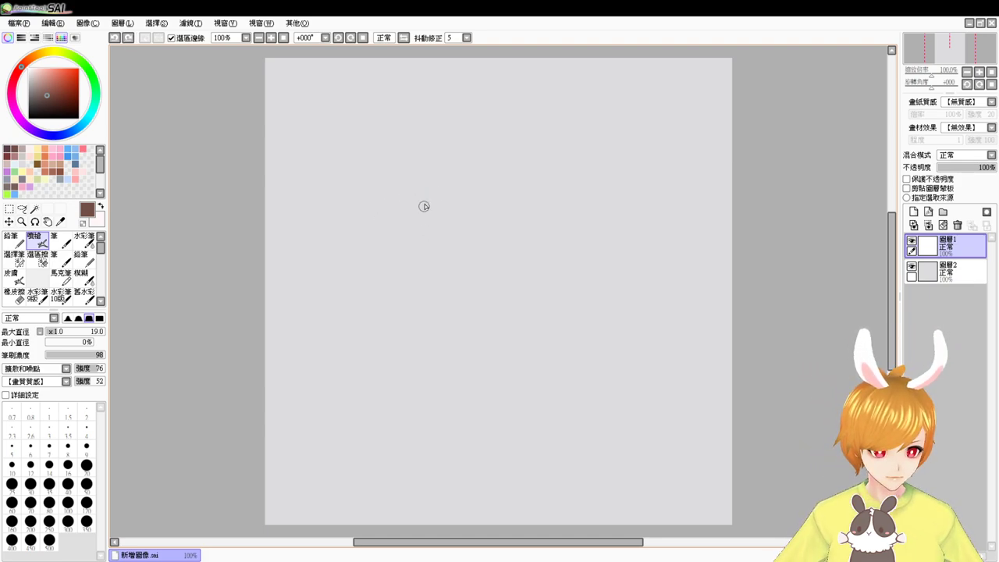
# Draw the face contour with a forehead line, a rounded cheek on the left and a curved jaw, undoing and redrawing stray strokes
pyautogui.moveTo(425, 202)
pyautogui.mouseDown()
pyautogui.moveTo(413, 286)
pyautogui.moveTo(460, 308)
pyautogui.moveTo(528, 303)
pyautogui.mouseUp()
pyautogui.hotkey('ctrl', 'z')
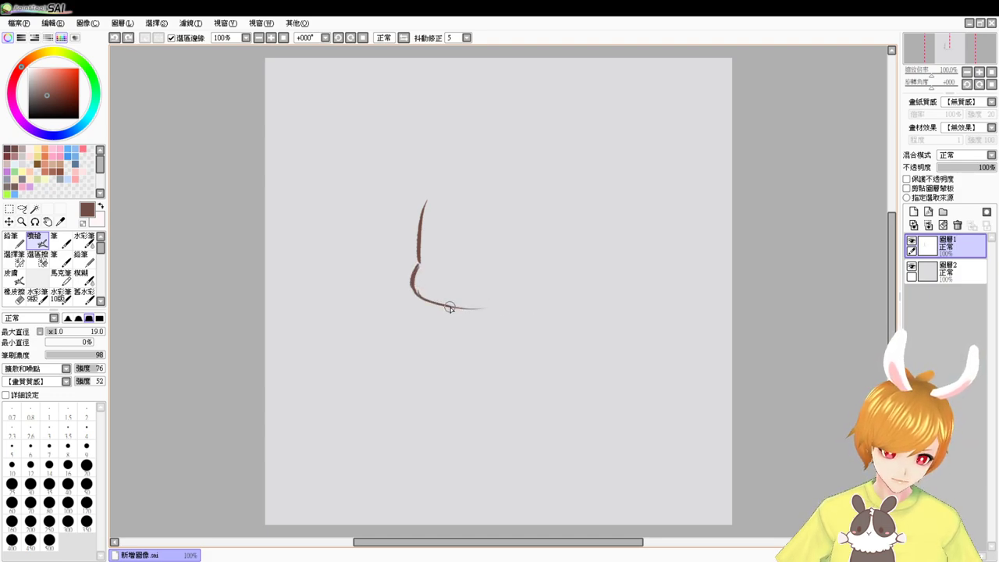
pyautogui.moveTo(450, 306)
pyautogui.mouseDown()
pyautogui.moveTo(502, 309)
pyautogui.moveTo(512, 305)
pyautogui.moveTo(461, 305)
pyautogui.moveTo(529, 301)
pyautogui.mouseUp()
pyautogui.hotkey('ctrl', 'z')
pyautogui.hotkey('ctrl', 'z')
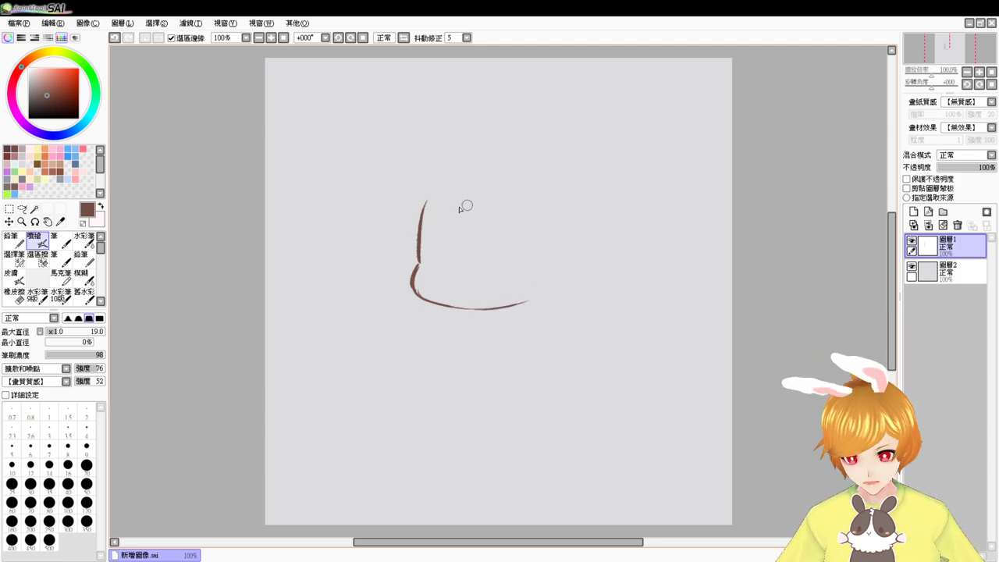
# Erase the upper part of the forehead line and extend the jaw curve up to the right
pyautogui.press('e')
pyautogui.moveTo(423, 213)
pyautogui.mouseDown()
pyautogui.moveTo(437, 202)
pyautogui.moveTo(399, 250)
pyautogui.mouseUp()
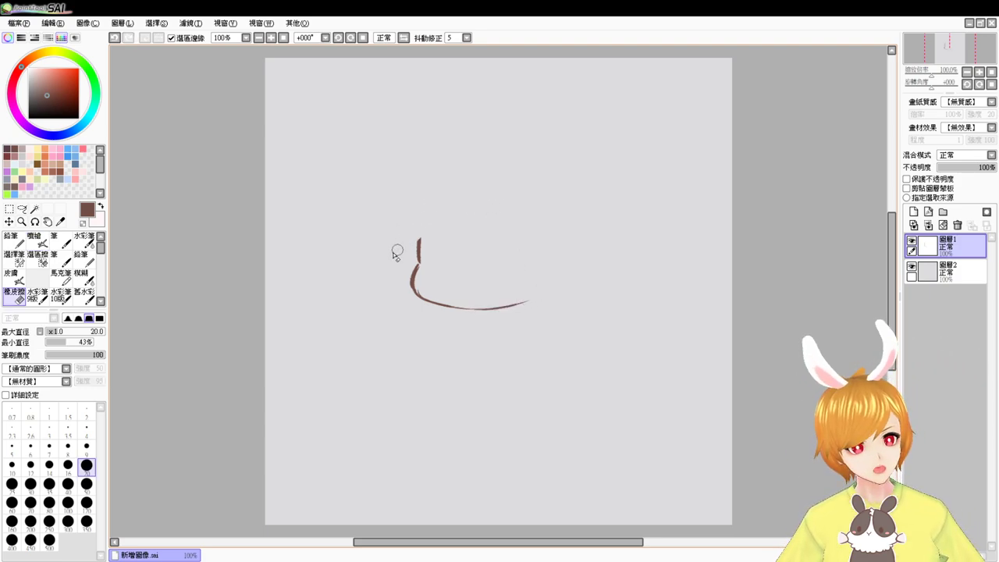
pyautogui.press('b')
pyautogui.moveTo(538, 287); pyautogui.dragTo(504, 307)
pyautogui.hotkey('ctrl', 'z')
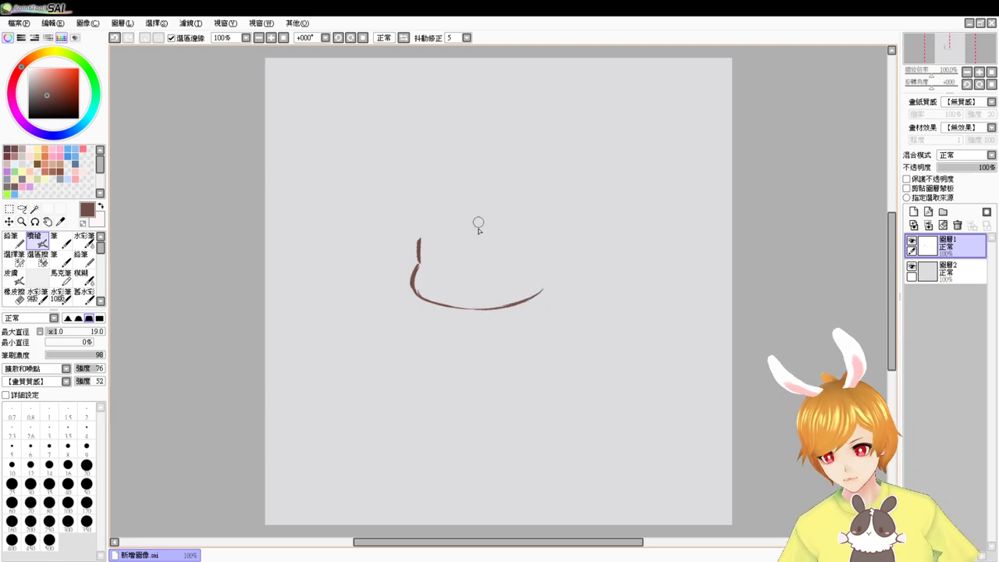
# Try a zigzag fringe across the forehead with a line beside the right cheek, and undo it back to its first stroke
pyautogui.moveTo(408, 248)
pyautogui.mouseDown()
pyautogui.moveTo(448, 226)
pyautogui.moveTo(432, 250)
pyautogui.moveTo(441, 226)
pyautogui.moveTo(479, 229)
pyautogui.moveTo(482, 245)
pyautogui.moveTo(522, 224)
pyautogui.moveTo(524, 247)
pyautogui.moveTo(510, 229)
pyautogui.moveTo(532, 252)
pyautogui.mouseUp()
pyautogui.hotkey('ctrl', 'z')
pyautogui.hotkey('ctrl', 'z')
pyautogui.hotkey('ctrl', 'z')
pyautogui.hotkey('ctrl', 'z')
pyautogui.hotkey('ctrl', 'z')
pyautogui.hotkey('ctrl', 'z')
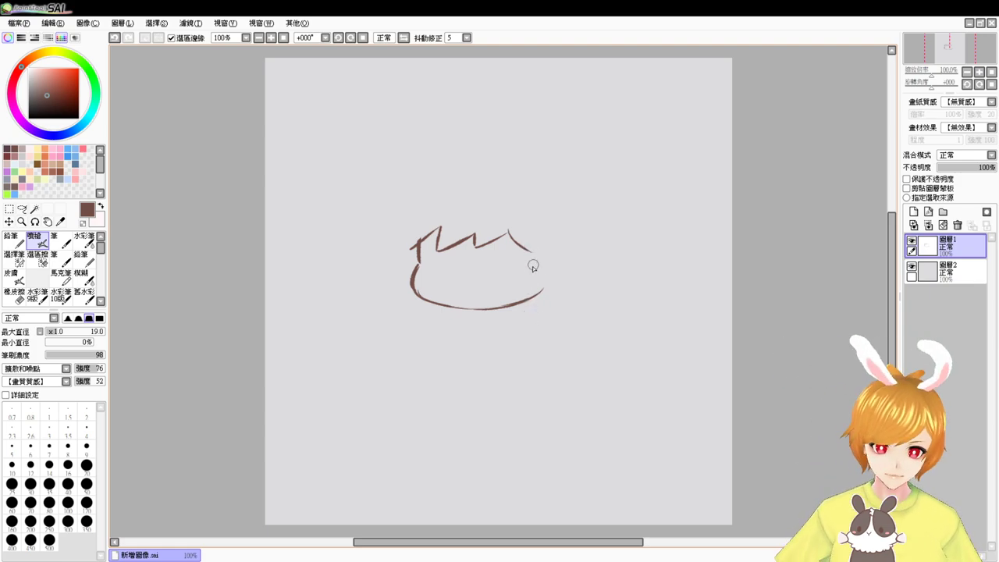
pyautogui.moveTo(530, 262); pyautogui.dragTo(529, 291)
pyautogui.hotkey('ctrl', 'z')
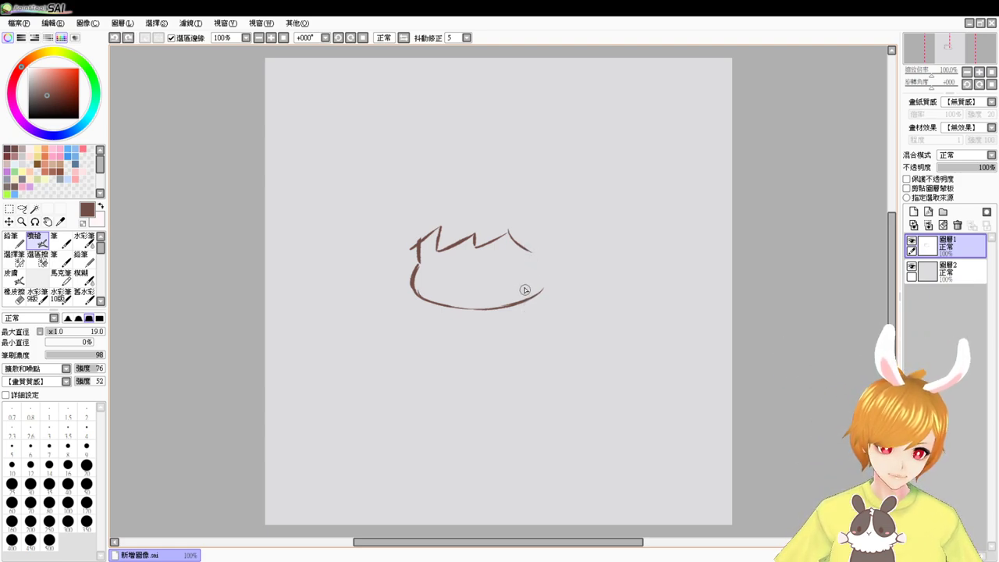
pyautogui.hotkey('ctrl', 'z')
pyautogui.hotkey('ctrl', 'z')
pyautogui.hotkey('ctrl', 'z')
pyautogui.hotkey('ctrl', 'z')
pyautogui.hotkey('ctrl', 'z')
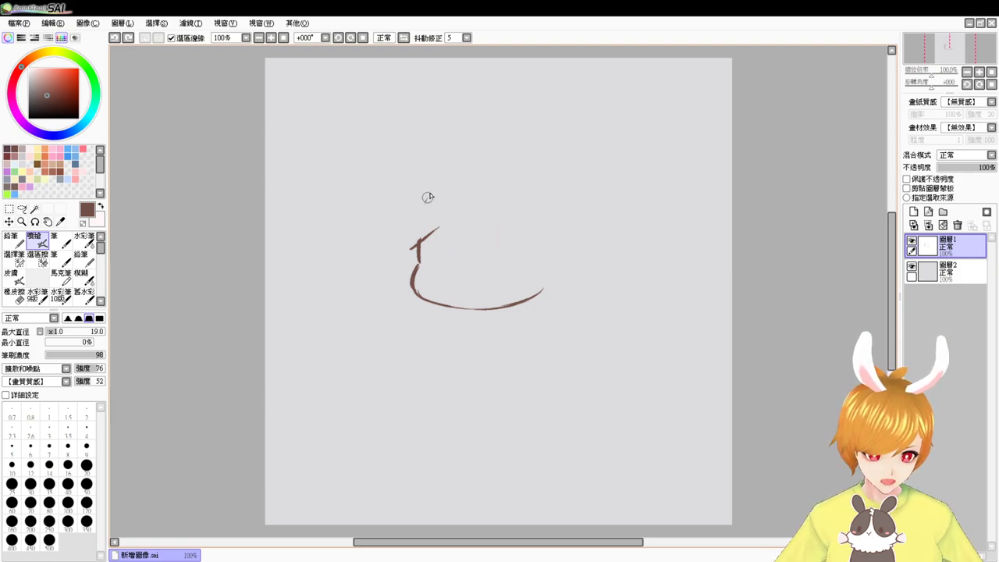
# Sketch the rounded top and back of the head with light broken arcs, and erase the leftover fringe stroke at the left forehead
pyautogui.moveTo(428, 197); pyautogui.dragTo(419, 216)
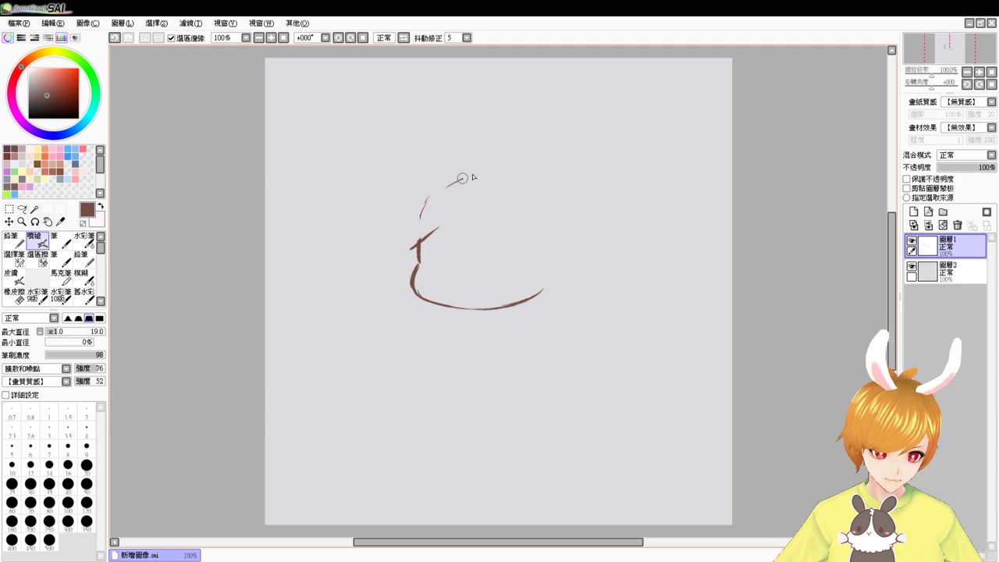
pyautogui.moveTo(450, 185); pyautogui.dragTo(492, 176)
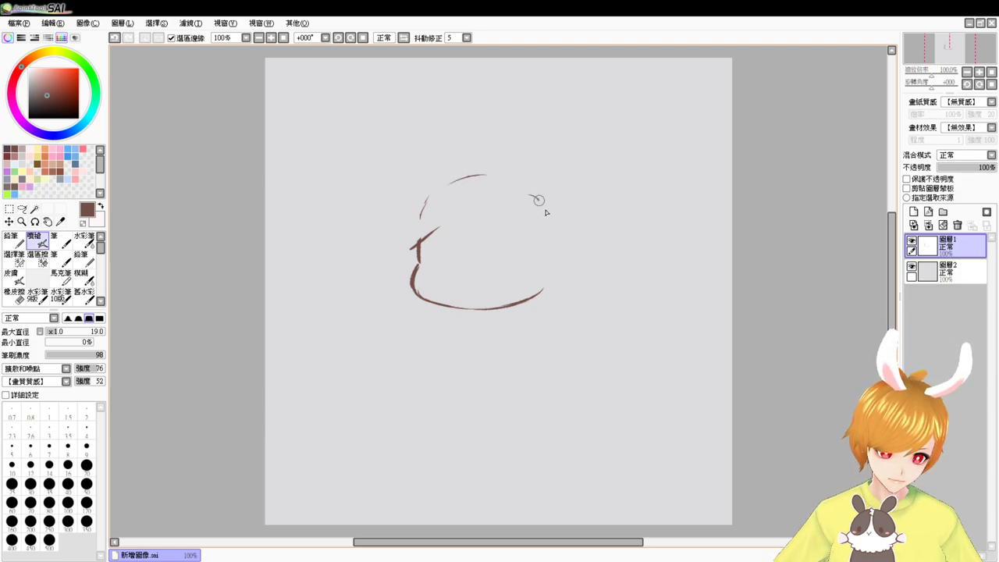
pyautogui.moveTo(561, 209); pyautogui.dragTo(546, 272)
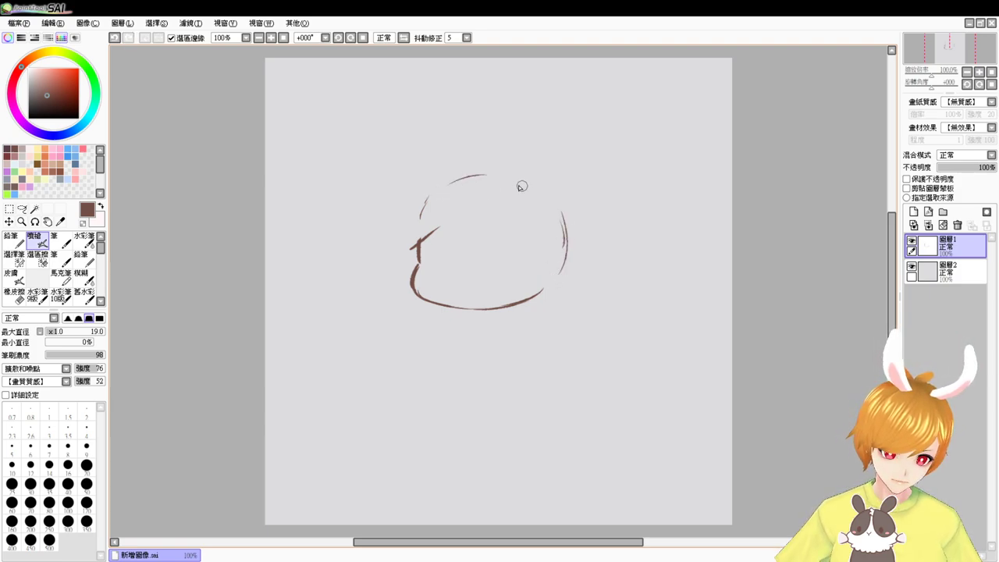
pyautogui.moveTo(511, 178)
pyautogui.mouseDown()
pyautogui.moveTo(553, 212)
pyautogui.moveTo(557, 202)
pyautogui.mouseUp()
pyautogui.hotkey('ctrl', 'z')
pyautogui.moveTo(513, 178); pyautogui.dragTo(544, 192)
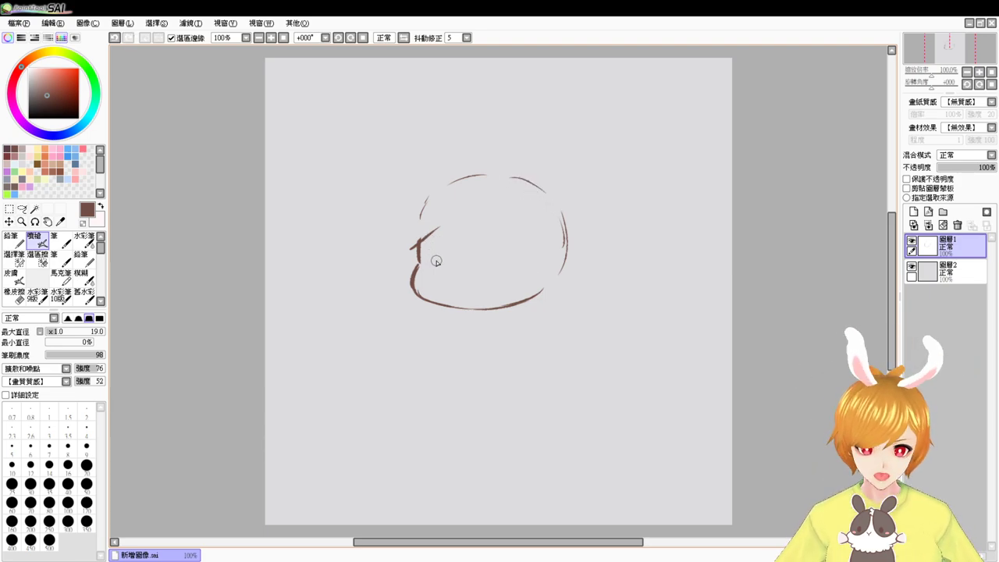
pyautogui.press('e')
pyautogui.moveTo(434, 254); pyautogui.dragTo(421, 245)
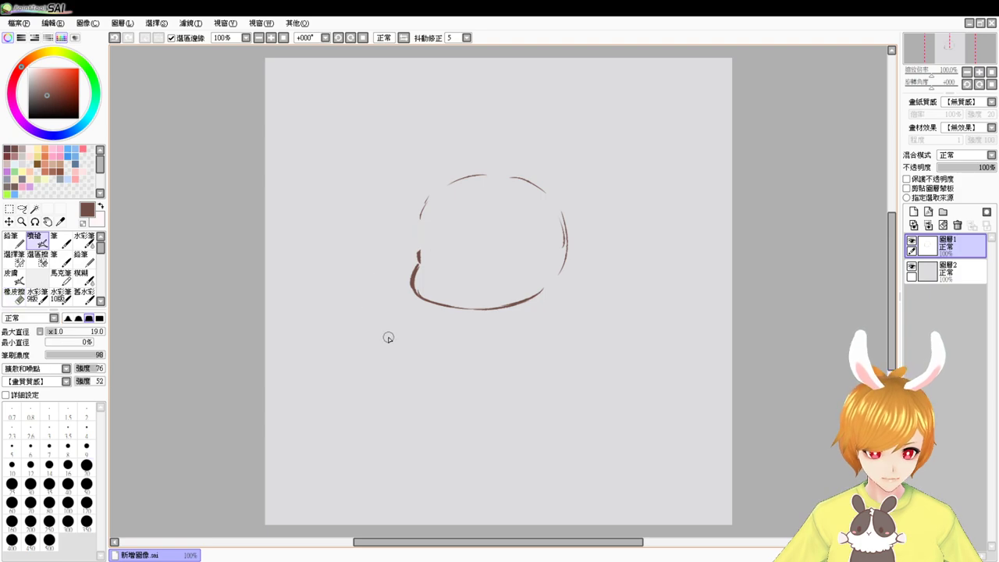
pyautogui.press('e')
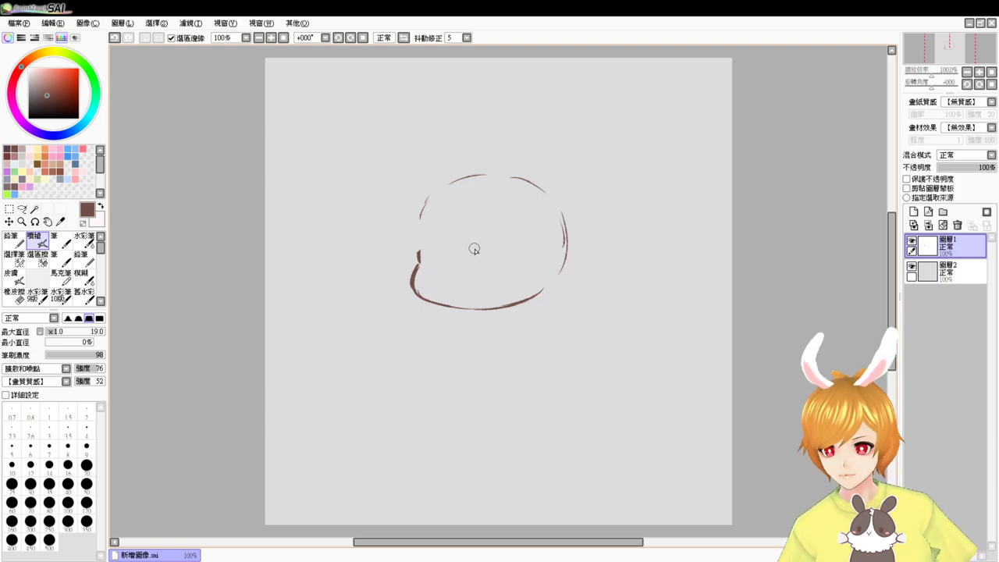
# Draw the hair's left outer edge and a blunt-cut fringe in three squared sections across the forehead
pyautogui.moveTo(421, 201); pyautogui.dragTo(411, 238)
pyautogui.hotkey('ctrl', 'z')
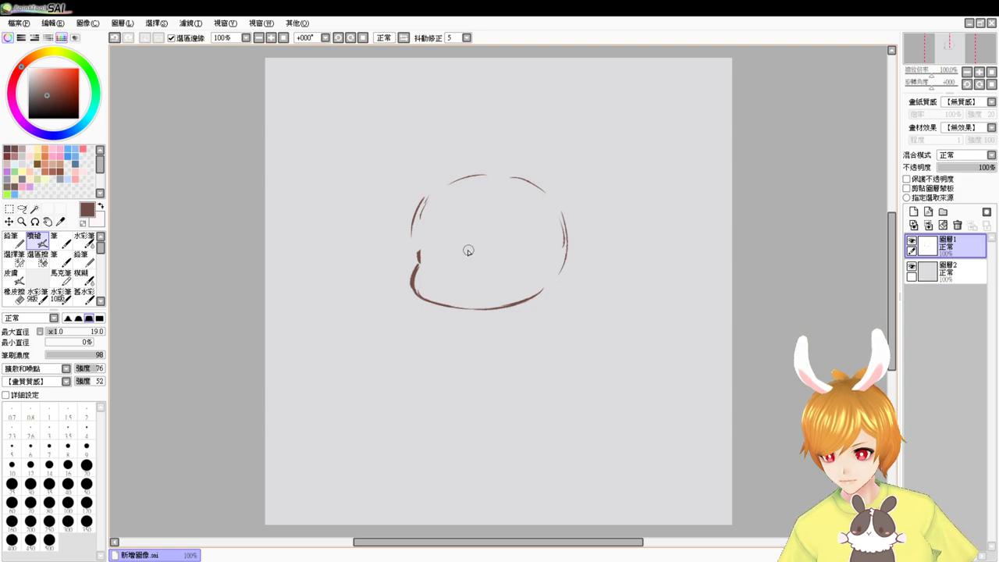
pyautogui.moveTo(429, 250)
pyautogui.mouseDown()
pyautogui.moveTo(449, 223)
pyautogui.moveTo(451, 250)
pyautogui.moveTo(451, 217)
pyautogui.moveTo(459, 255)
pyautogui.mouseUp()
pyautogui.hotkey('ctrl', 'z')
pyautogui.hotkey('ctrl', 'z')
pyautogui.hotkey('ctrl', 'z')
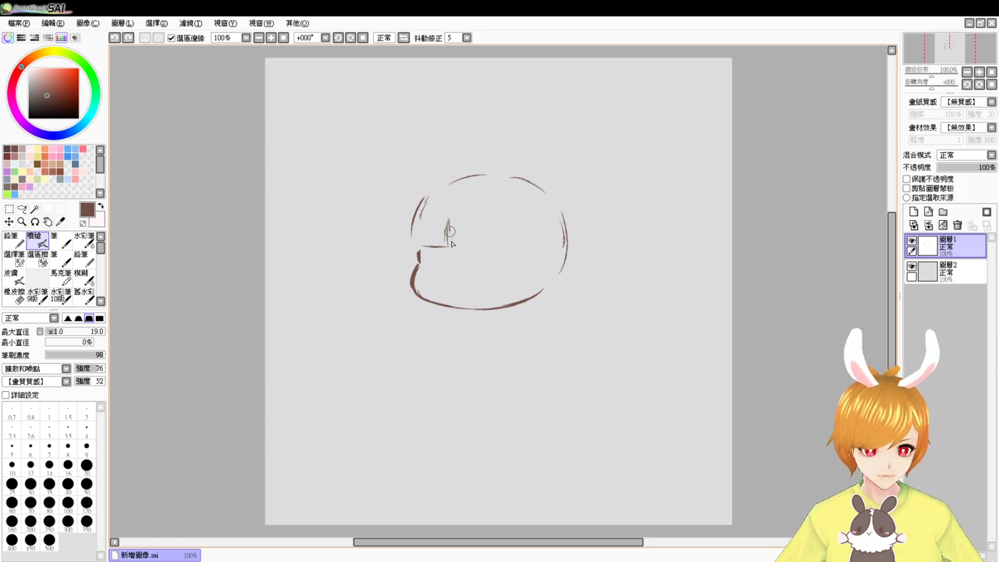
pyautogui.moveTo(448, 221)
pyautogui.mouseDown()
pyautogui.moveTo(465, 251)
pyautogui.moveTo(496, 247)
pyautogui.moveTo(459, 251)
pyautogui.moveTo(489, 249)
pyautogui.mouseUp()
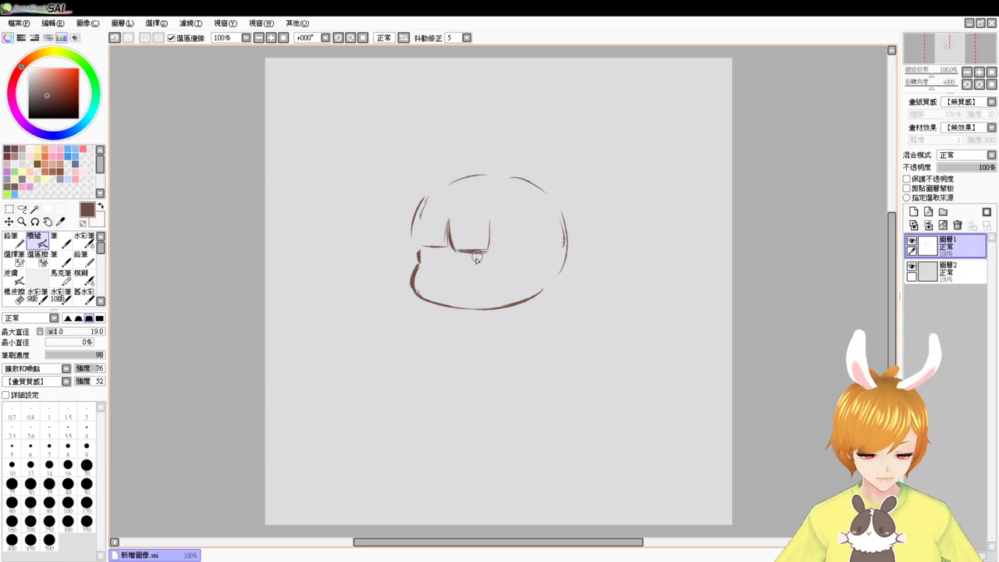
pyautogui.moveTo(425, 195); pyautogui.dragTo(409, 247)
pyautogui.moveTo(415, 244); pyautogui.dragTo(427, 243)
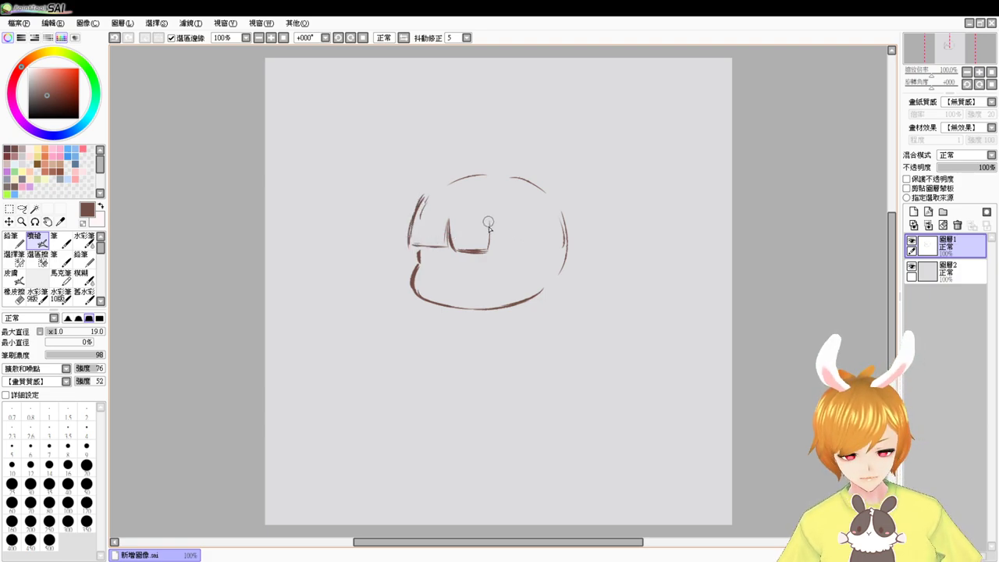
pyautogui.moveTo(487, 222)
pyautogui.mouseDown()
pyautogui.moveTo(508, 253)
pyautogui.moveTo(495, 226)
pyautogui.moveTo(507, 251)
pyautogui.moveTo(527, 251)
pyautogui.moveTo(518, 250)
pyautogui.moveTo(529, 247)
pyautogui.moveTo(532, 226)
pyautogui.moveTo(525, 254)
pyautogui.mouseUp()
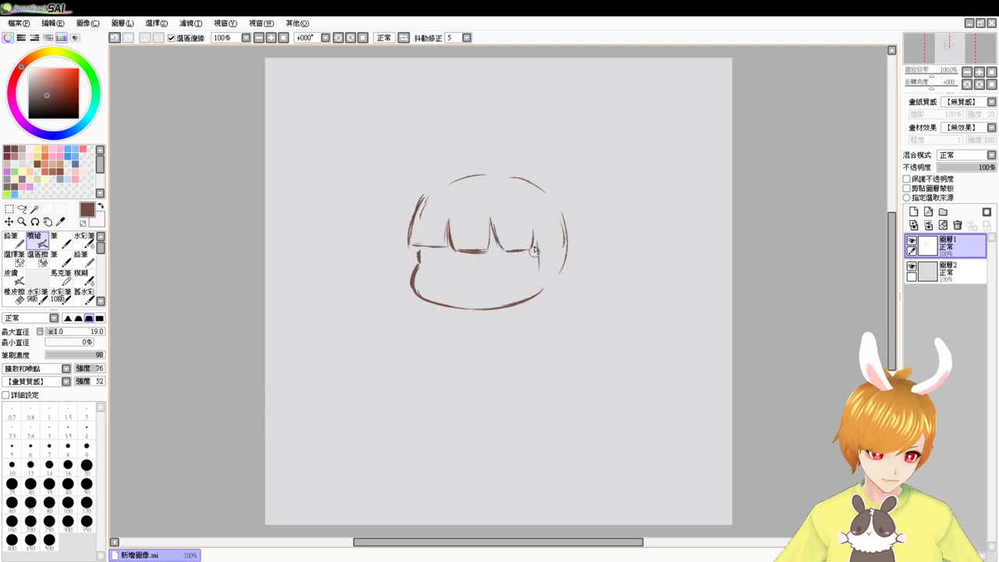
# Draw the inner and outer lines of a hair lock along the right side of the face
pyautogui.moveTo(533, 248); pyautogui.dragTo(528, 296)
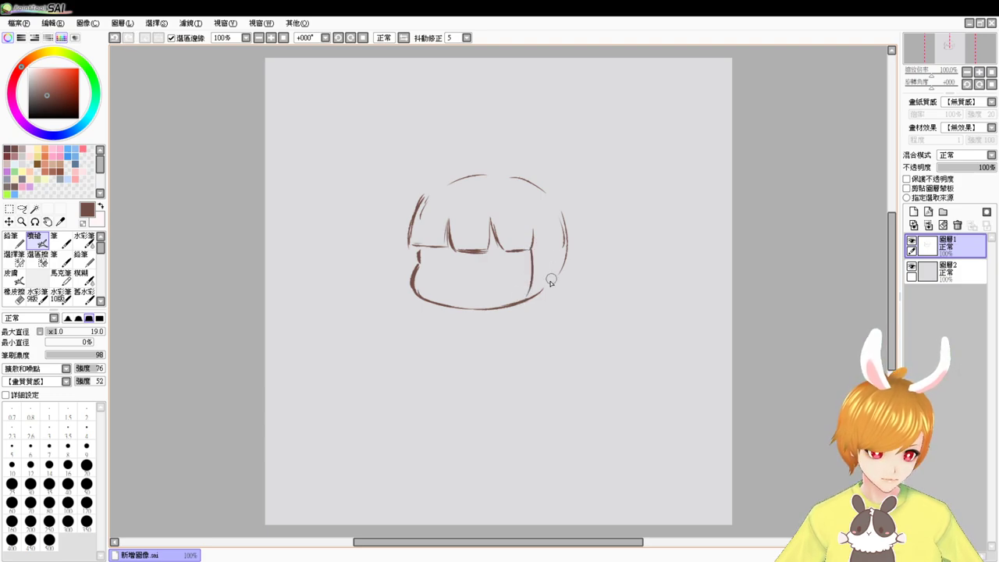
pyautogui.moveTo(551, 244); pyautogui.dragTo(552, 286)
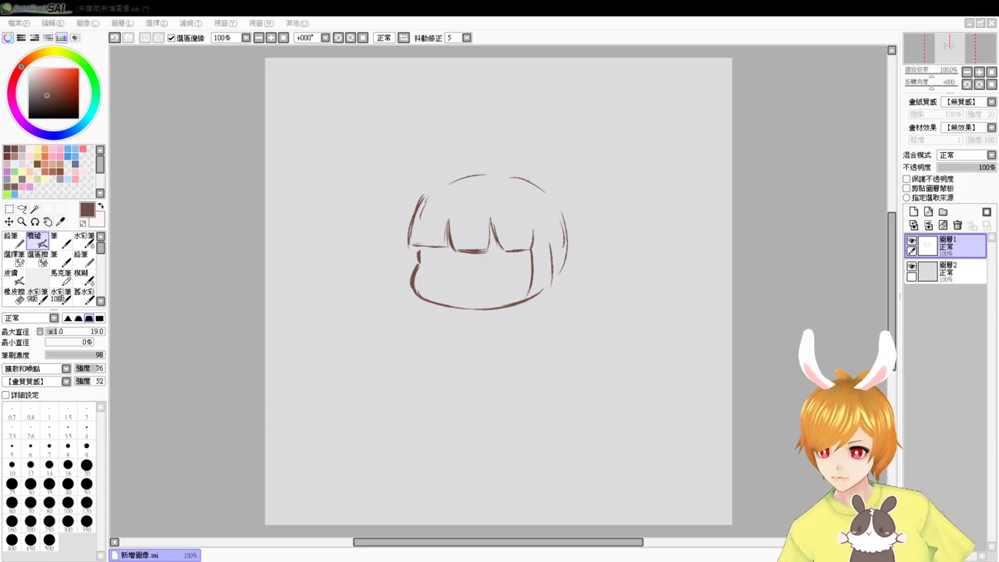
pyautogui.click(212, 391)
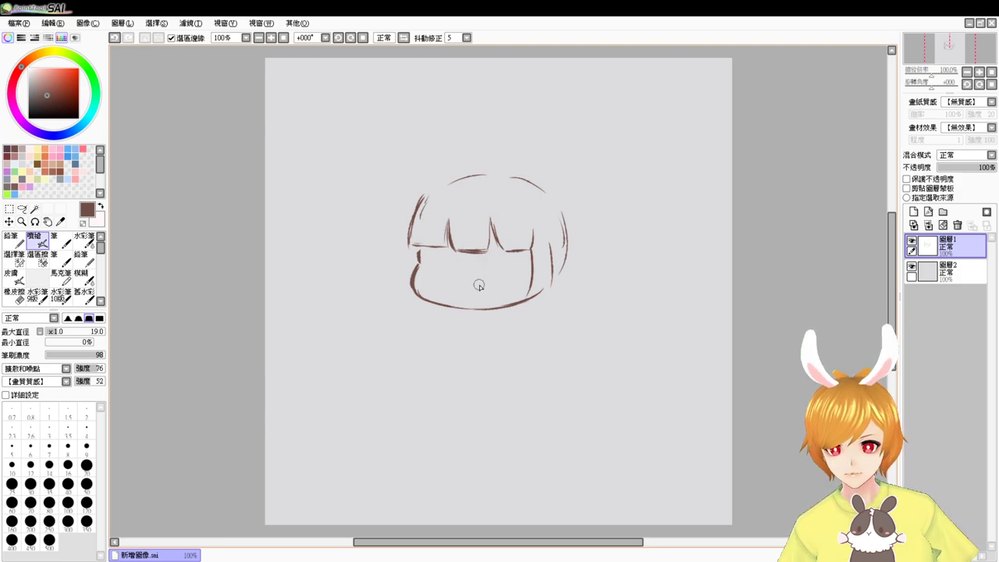
# Erase the left cheek contour and redraw the face line from the fringe down through the cheek and along the jaw
pyautogui.press('e')
pyautogui.moveTo(418, 264); pyautogui.dragTo(408, 296)
pyautogui.press('b')
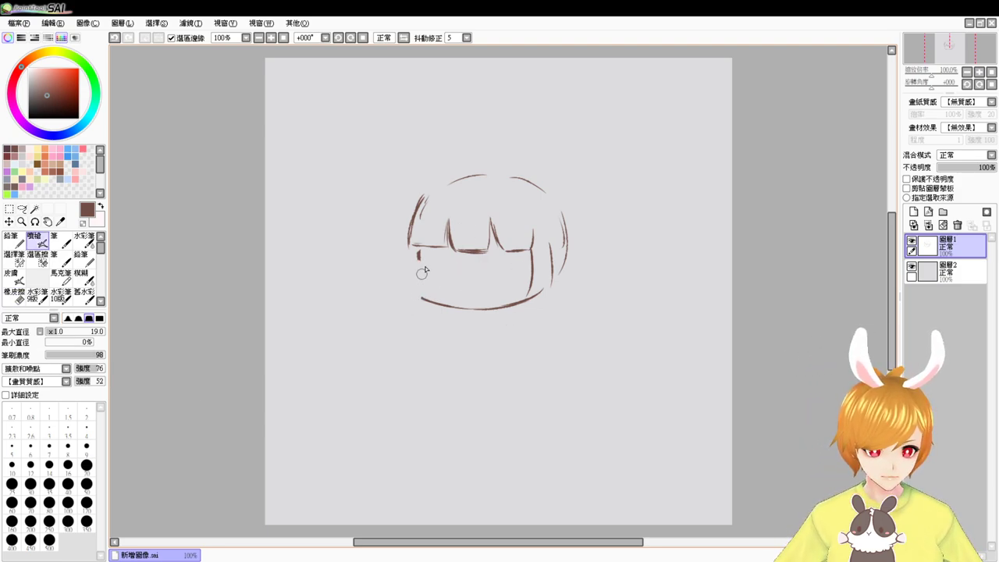
pyautogui.moveTo(420, 251)
pyautogui.mouseDown()
pyautogui.moveTo(413, 288)
pyautogui.moveTo(423, 299)
pyautogui.moveTo(461, 309)
pyautogui.moveTo(543, 291)
pyautogui.mouseUp()
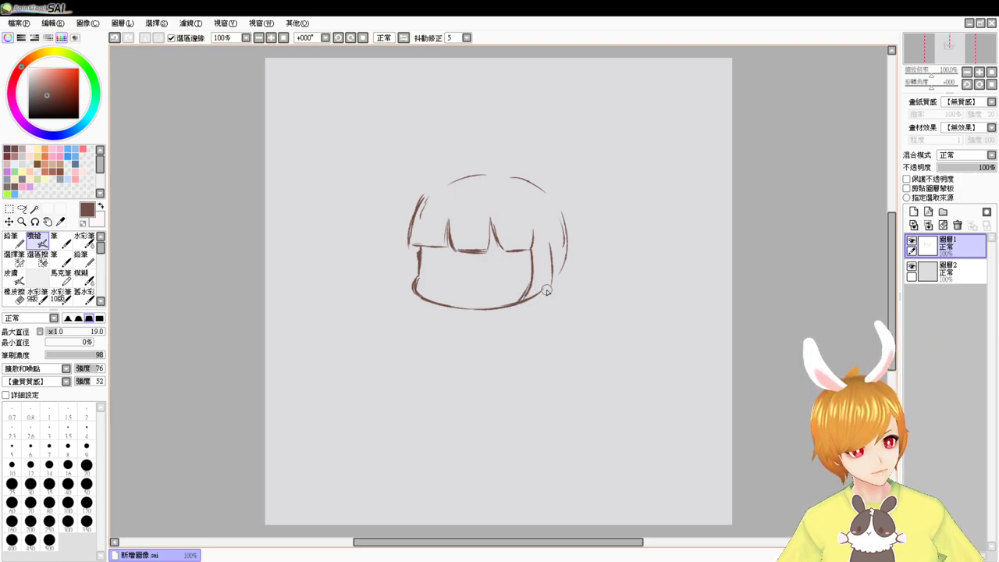
# Try a narrow hair lock outside the left cheek, redraw it once, and erase it
pyautogui.moveTo(414, 247)
pyautogui.mouseDown()
pyautogui.moveTo(402, 283)
pyautogui.moveTo(413, 301)
pyautogui.mouseUp()
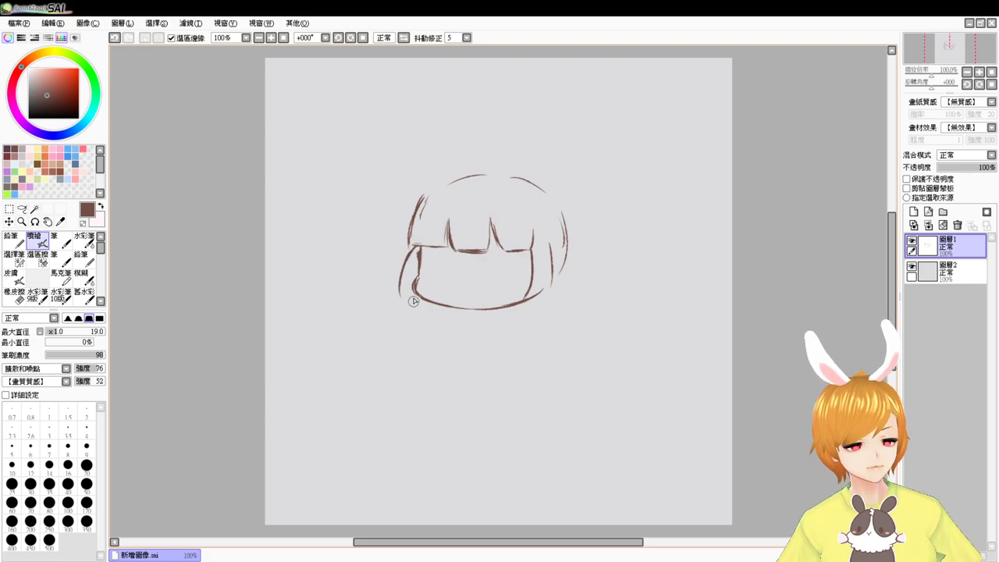
pyautogui.hotkey('ctrl', 'z')
pyautogui.hotkey('ctrl', 'z')
pyautogui.moveTo(414, 246); pyautogui.dragTo(402, 300)
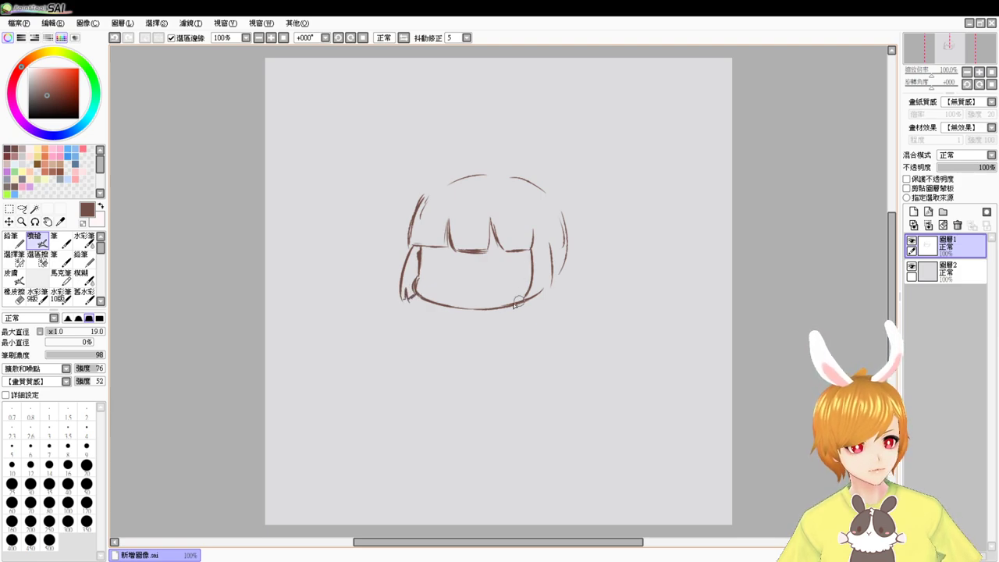
pyautogui.press('e')
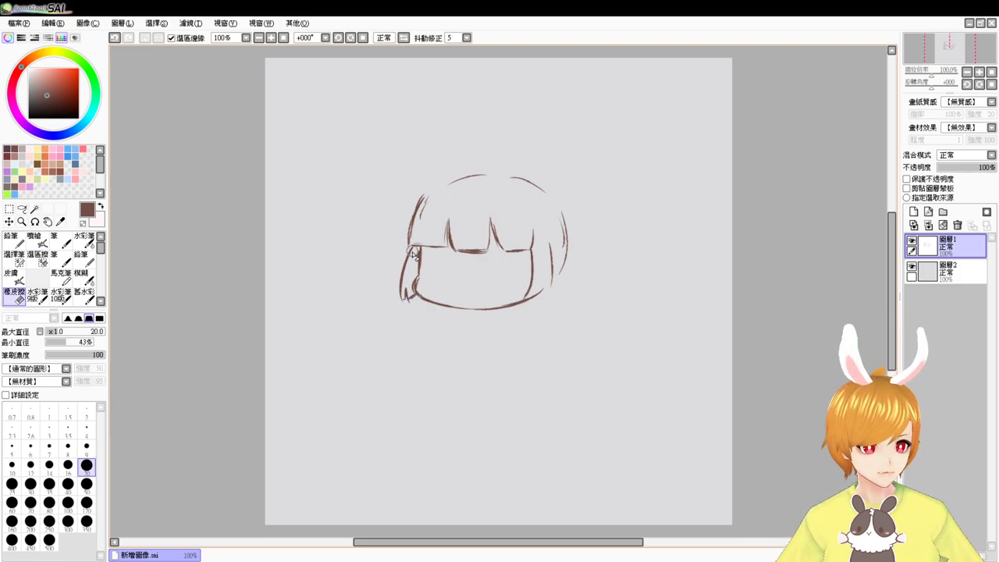
pyautogui.moveTo(410, 253); pyautogui.dragTo(407, 300)
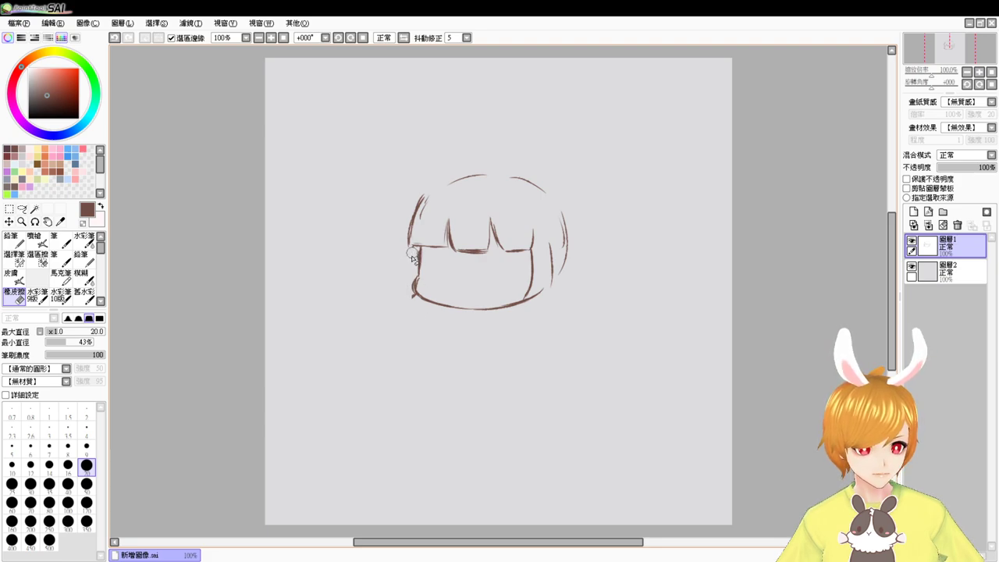
pyautogui.press('v')
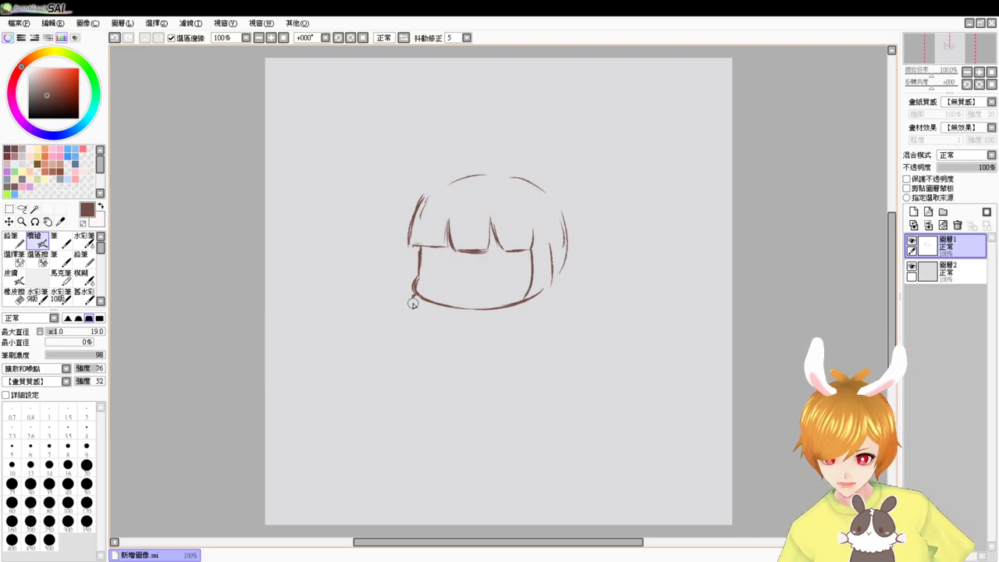
# Erase the right side lock's lines and the jaw's overhanging end, and redraw the short line at the fringe's right end
pyautogui.press('e')
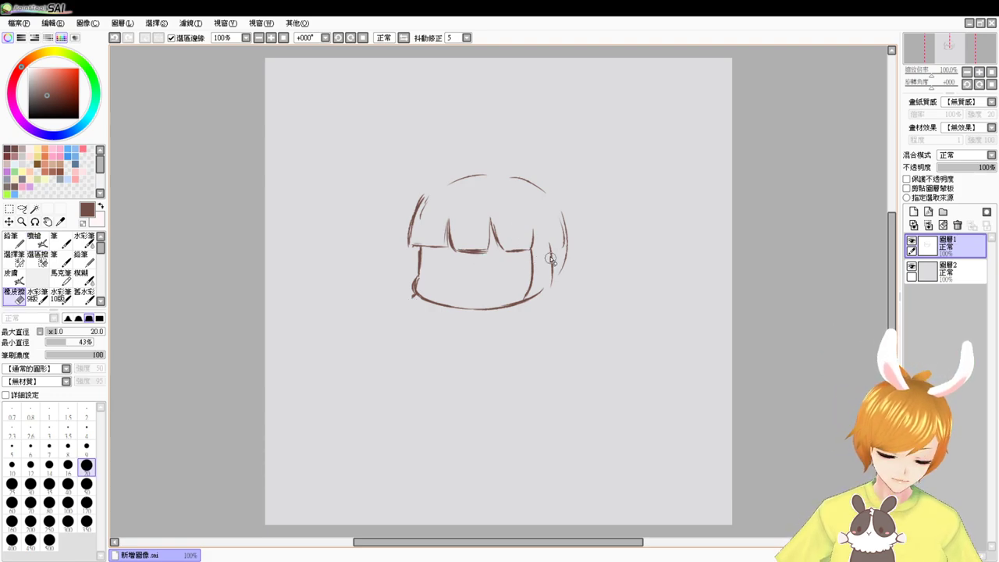
pyautogui.moveTo(551, 242)
pyautogui.mouseDown()
pyautogui.moveTo(550, 282)
pyautogui.moveTo(540, 279)
pyautogui.moveTo(533, 304)
pyautogui.mouseUp()
pyautogui.press('v')
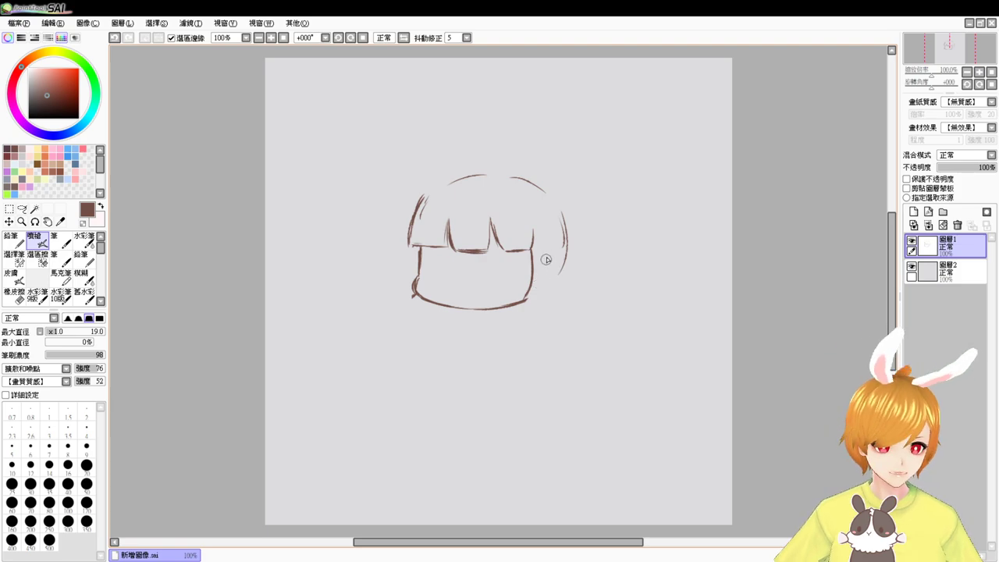
pyautogui.press('e')
pyautogui.moveTo(533, 256)
pyautogui.mouseDown()
pyautogui.moveTo(524, 293)
pyautogui.moveTo(531, 259)
pyautogui.mouseUp()
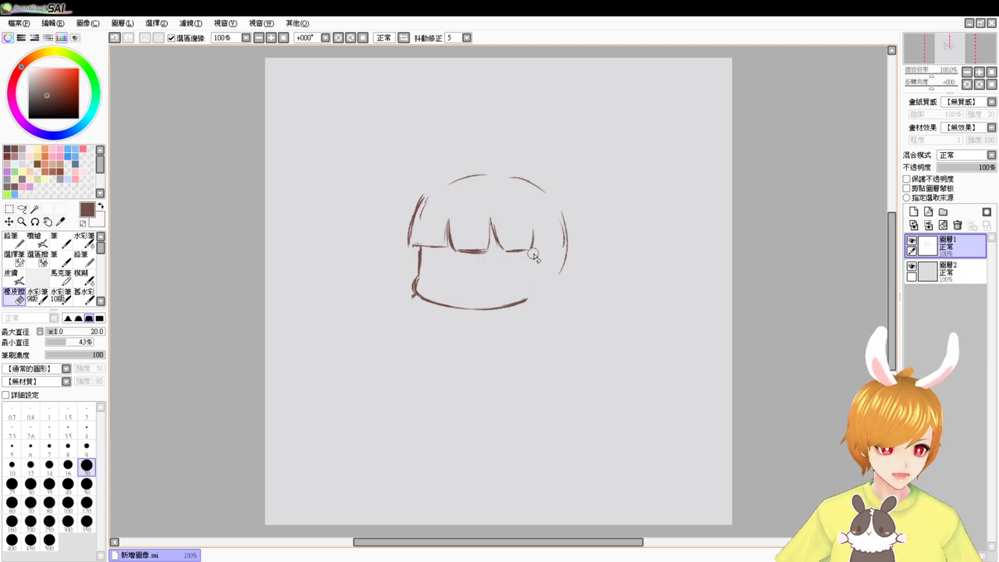
pyautogui.press('v')
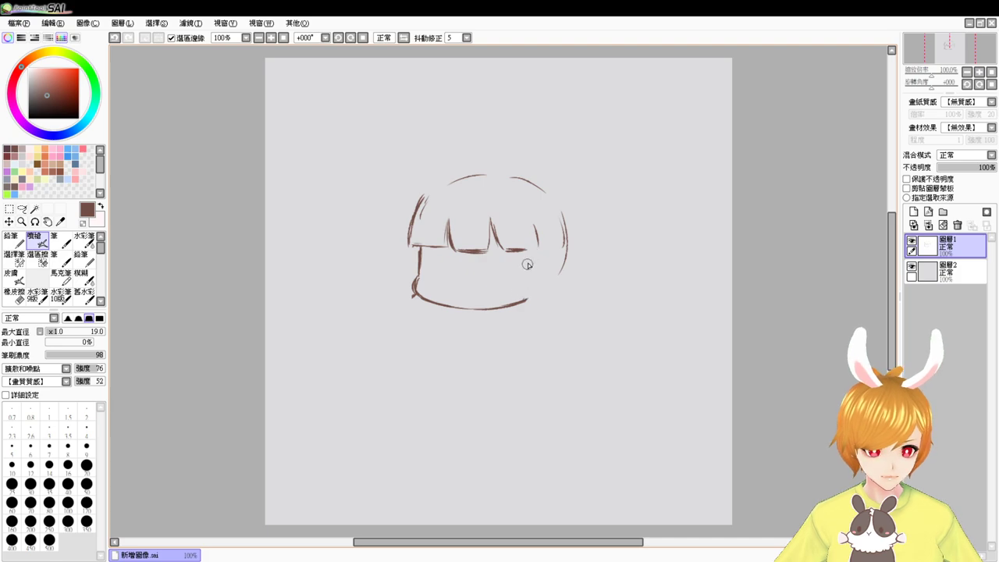
# Redraw the right side hair lock below the fringe, retrying its inner line and adding the cut tip and outer line
pyautogui.moveTo(530, 251); pyautogui.dragTo(523, 290)
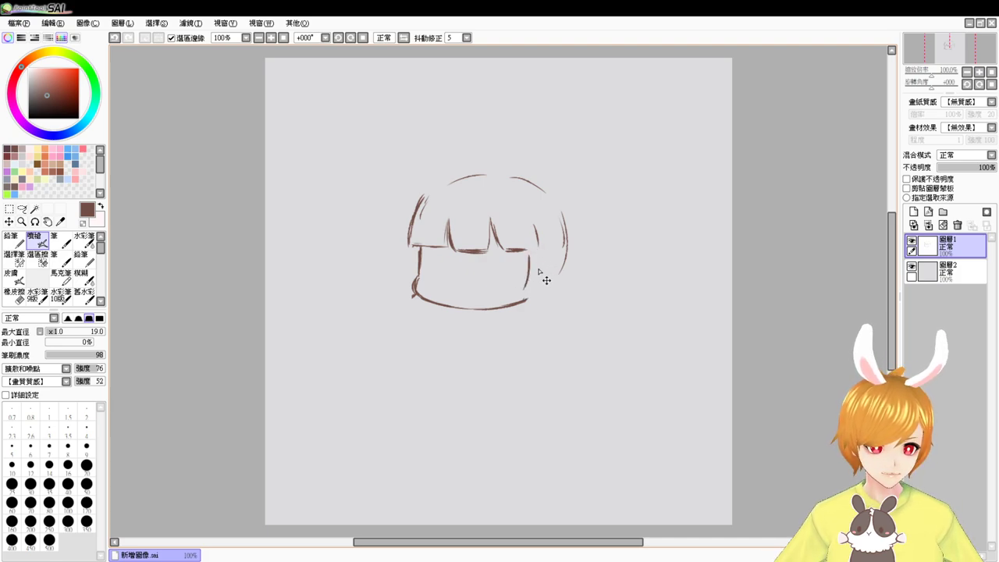
pyautogui.hotkey('ctrl', 'z')
pyautogui.moveTo(529, 252); pyautogui.dragTo(524, 300)
pyautogui.hotkey('ctrl', 'z')
pyautogui.moveTo(528, 251); pyautogui.dragTo(523, 298)
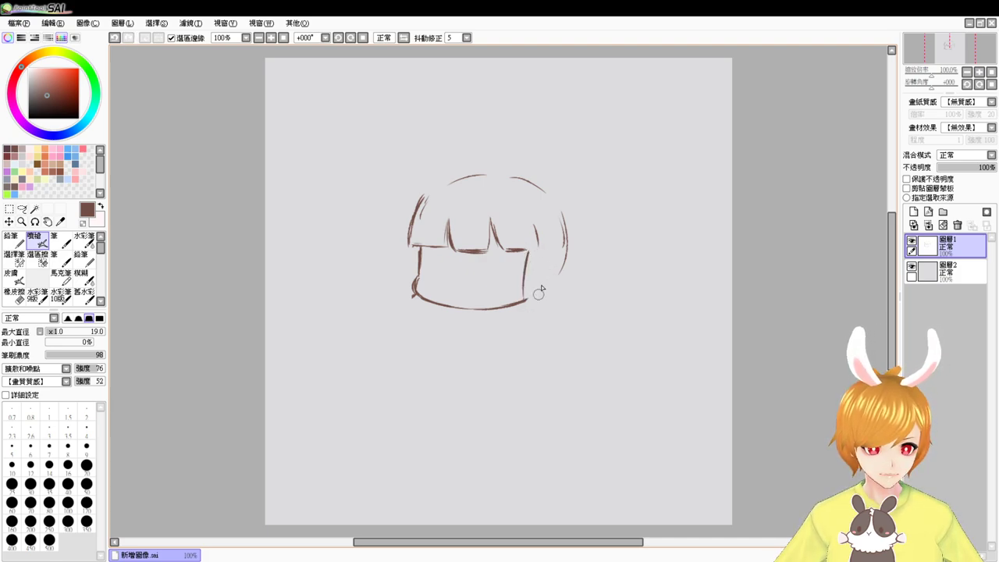
pyautogui.moveTo(548, 253)
pyautogui.mouseDown()
pyautogui.moveTo(548, 282)
pyautogui.moveTo(526, 307)
pyautogui.moveTo(549, 294)
pyautogui.mouseUp()
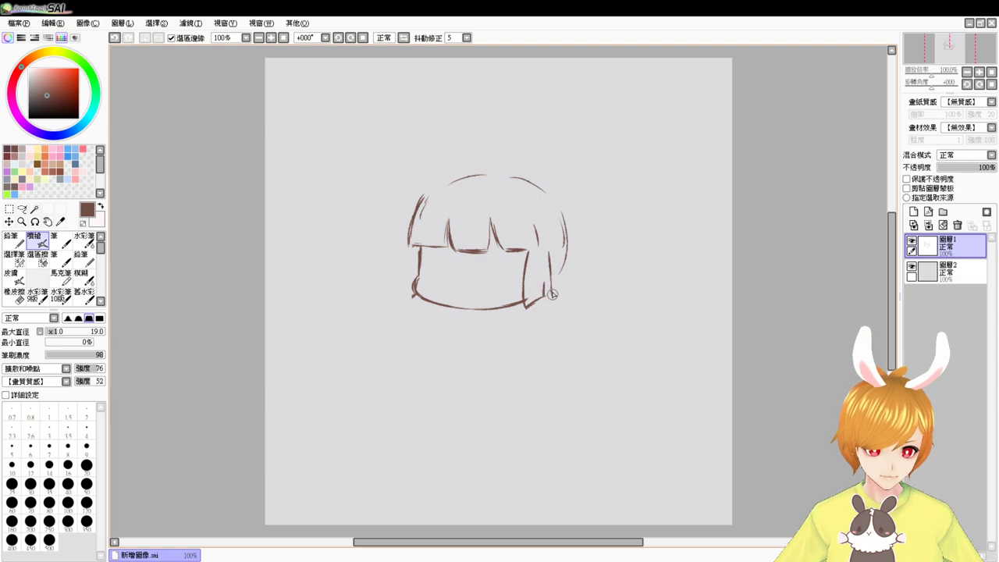
# Draw a narrow side hair lock outside the left cheek, running down from the fringe to a short cut tip
pyautogui.moveTo(420, 250); pyautogui.dragTo(402, 302)
pyautogui.hotkey('ctrl', 'z')
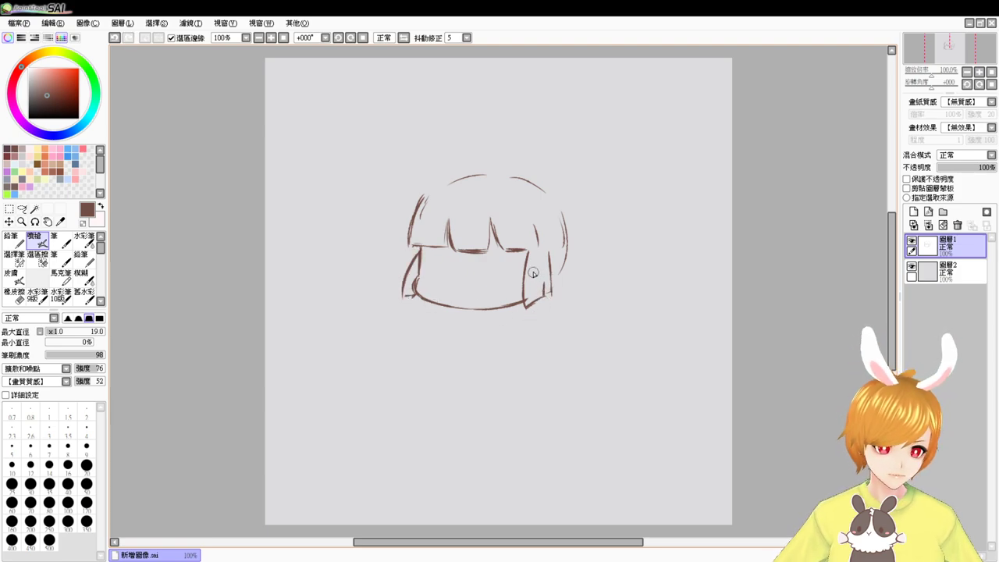
# Erase the right side hair lock and redraw the right face line from the fringe down to the jaw
pyautogui.press('e')
pyautogui.moveTo(533, 273)
pyautogui.mouseDown()
pyautogui.moveTo(547, 293)
pyautogui.moveTo(531, 307)
pyautogui.moveTo(524, 296)
pyautogui.moveTo(540, 299)
pyautogui.moveTo(524, 310)
pyautogui.moveTo(529, 302)
pyautogui.moveTo(514, 305)
pyautogui.moveTo(528, 298)
pyautogui.moveTo(504, 307)
pyautogui.moveTo(530, 299)
pyautogui.mouseUp()
pyautogui.press('b')
pyautogui.hotkey('ctrl', 'z')
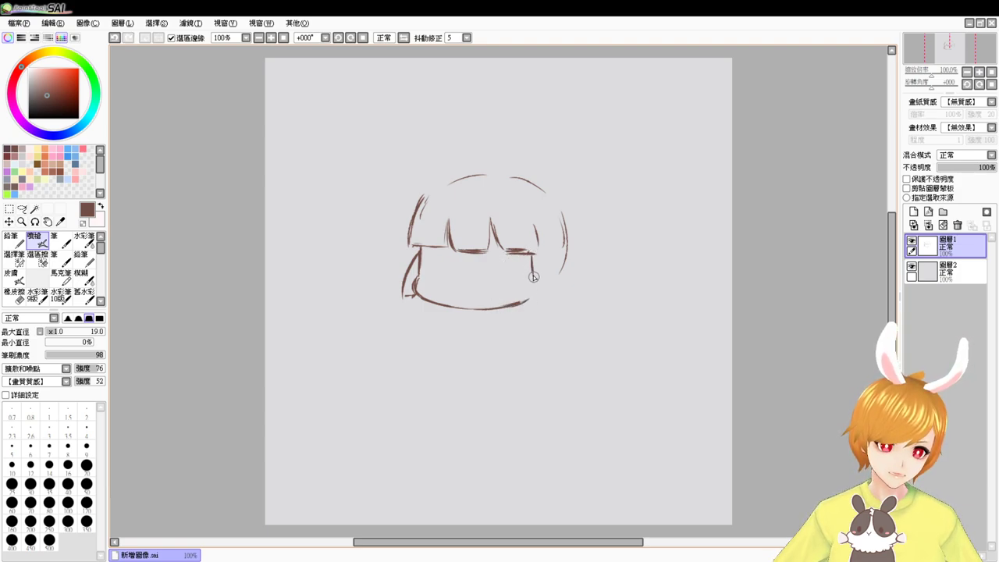
pyautogui.hotkey('ctrl', 'z')
pyautogui.moveTo(532, 273); pyautogui.dragTo(523, 308)
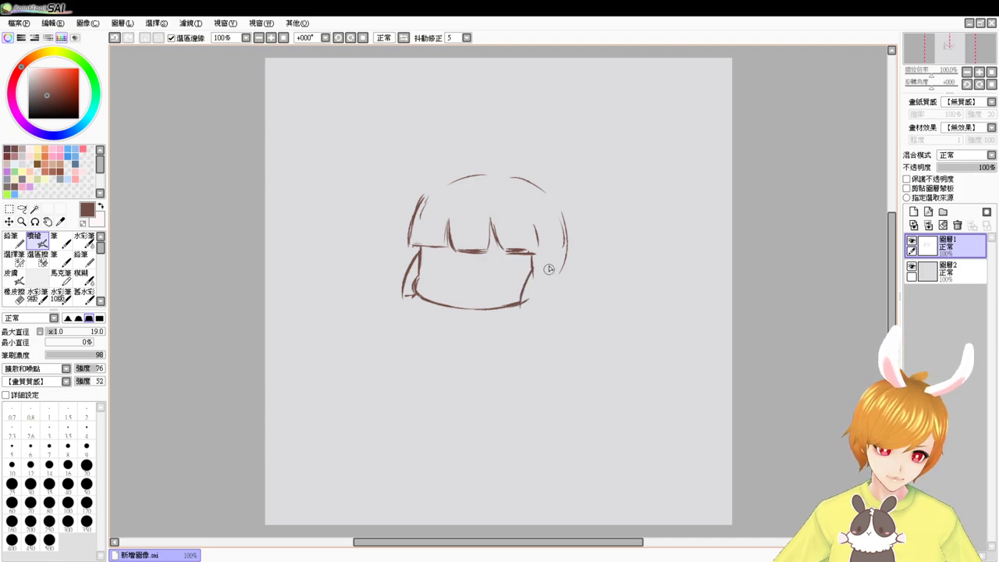
# Redraw the right side lock with its cut tip and add a small rounded ear outside it
pyautogui.moveTo(550, 268); pyautogui.dragTo(537, 304)
pyautogui.hotkey('ctrl', 'z')
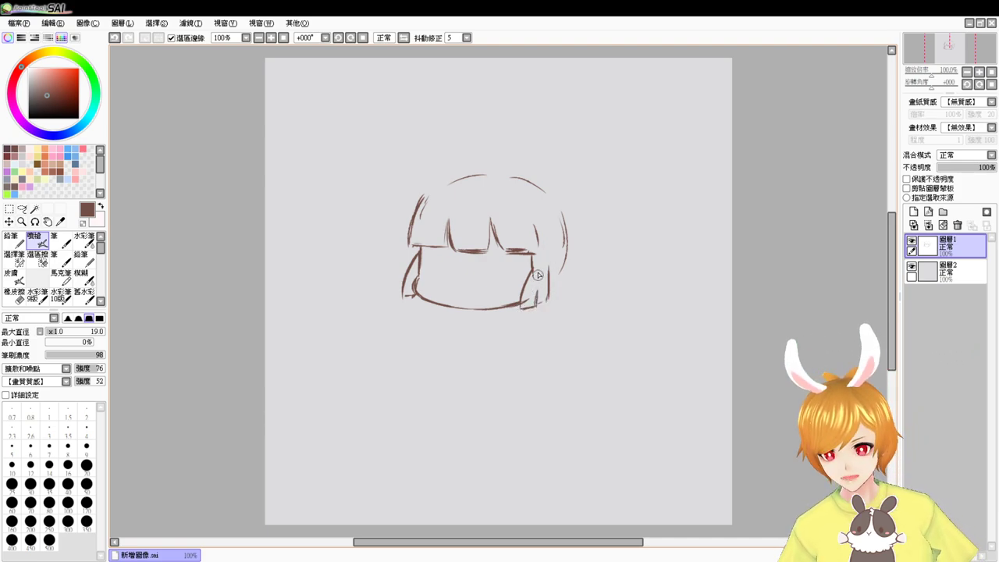
pyautogui.press('e')
pyautogui.moveTo(547, 269); pyautogui.dragTo(553, 302)
pyautogui.press('b')
pyautogui.hotkey('ctrl', 'z')
pyautogui.hotkey('ctrl', 'z')
pyautogui.hotkey('ctrl', 'z')
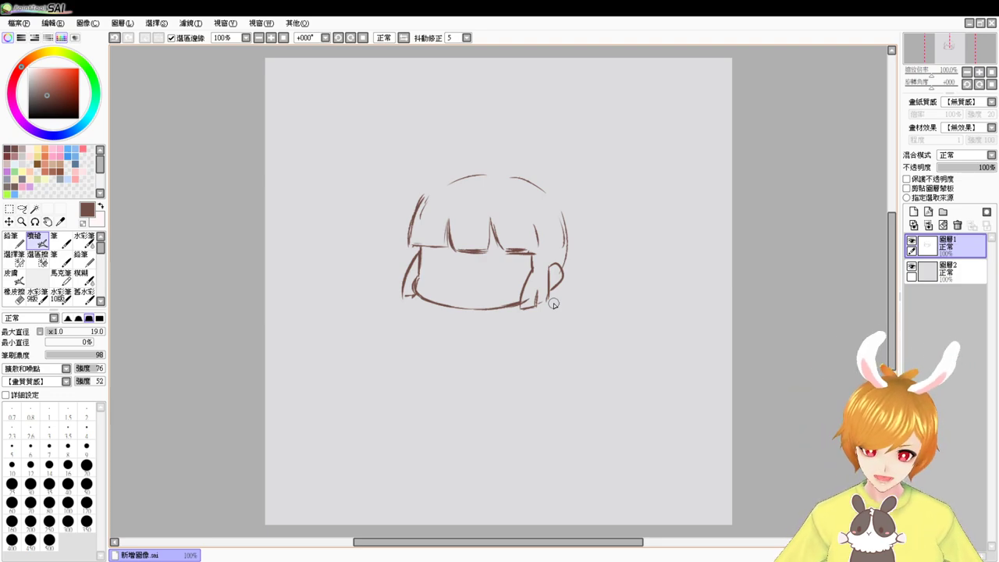
# Erase the fringe's left bottom edge, redraw it slightly lower, and redraw the left hair outline above it
pyautogui.press('e')
pyautogui.moveTo(422, 249)
pyautogui.mouseDown()
pyautogui.moveTo(406, 246)
pyautogui.moveTo(441, 251)
pyautogui.mouseUp()
pyautogui.press('b')
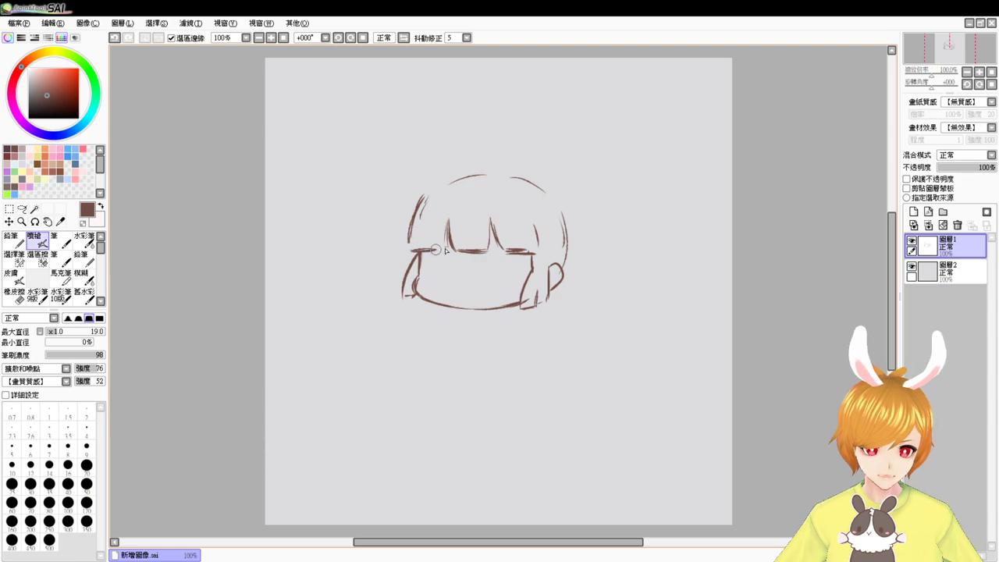
pyautogui.moveTo(425, 200); pyautogui.dragTo(426, 222)
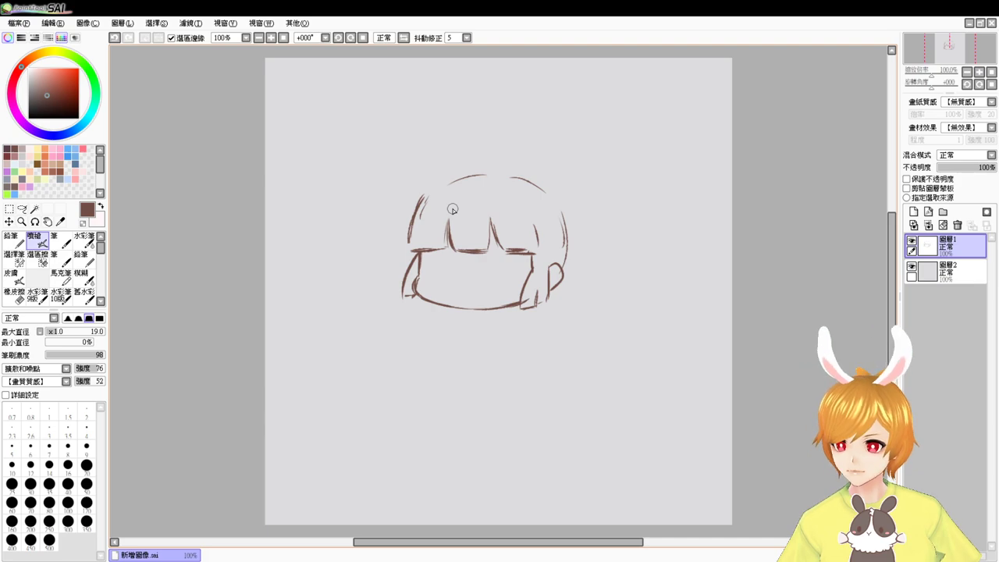
pyautogui.press('e')
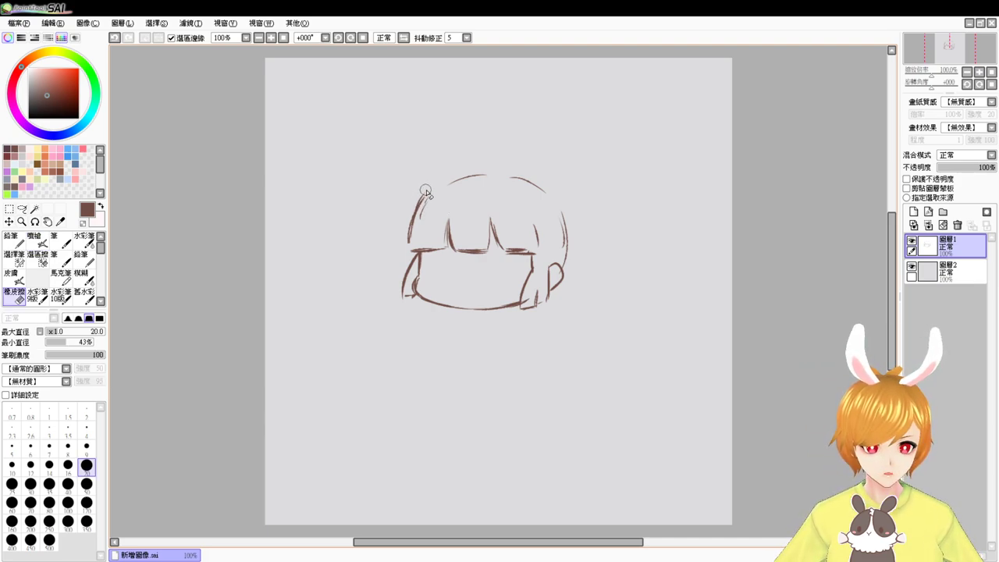
pyautogui.press('b')
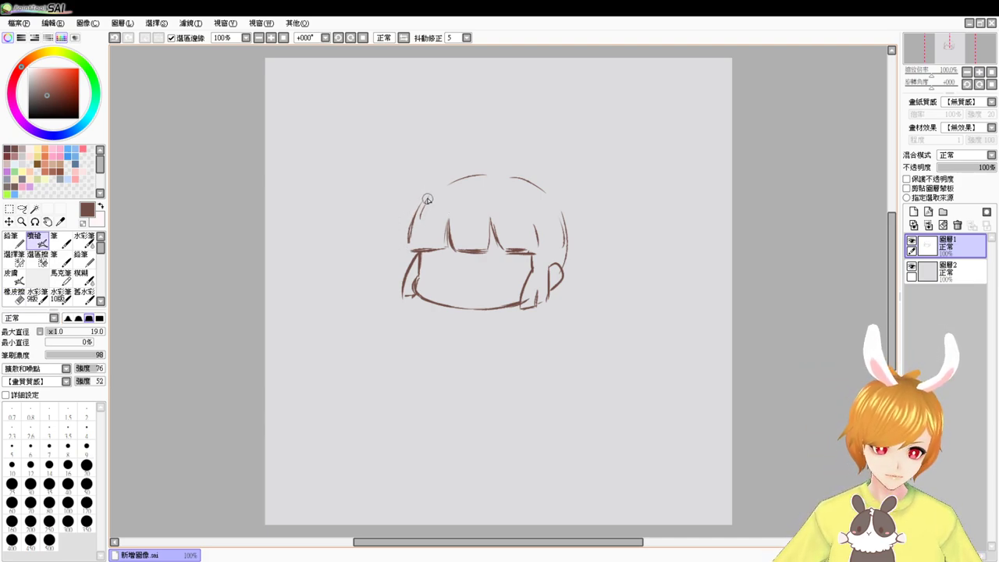
pyautogui.moveTo(427, 199); pyautogui.dragTo(410, 246)
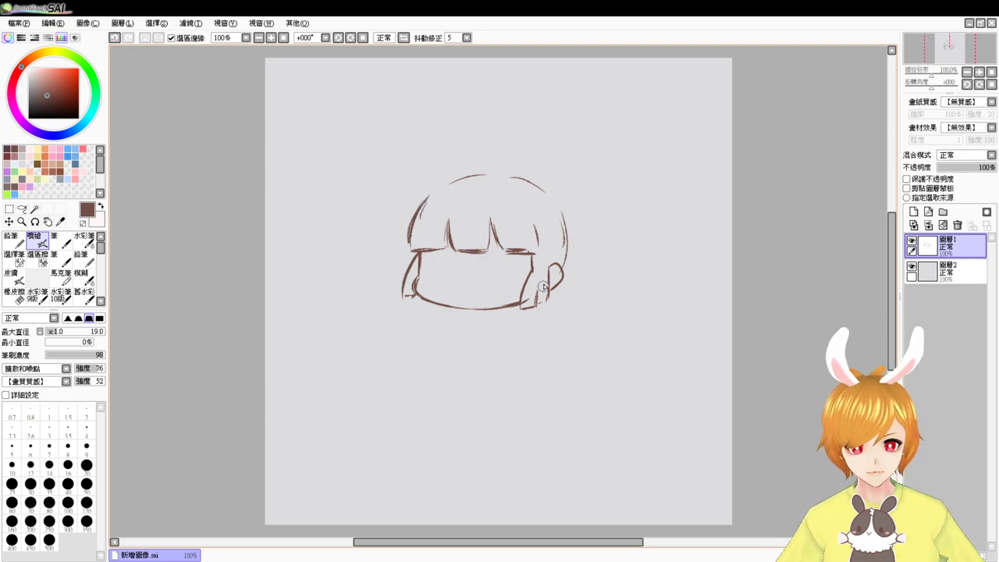
# Add small detail strokes inside the right ear, at the fringe's right end, and as a small V below the chin
pyautogui.moveTo(557, 272); pyautogui.dragTo(547, 302)
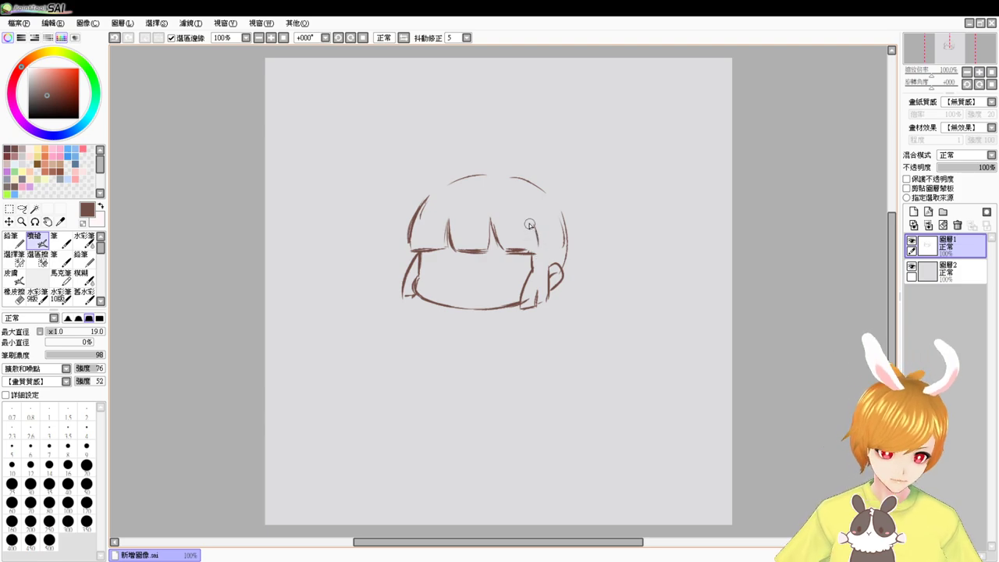
pyautogui.moveTo(529, 224); pyautogui.dragTo(534, 246)
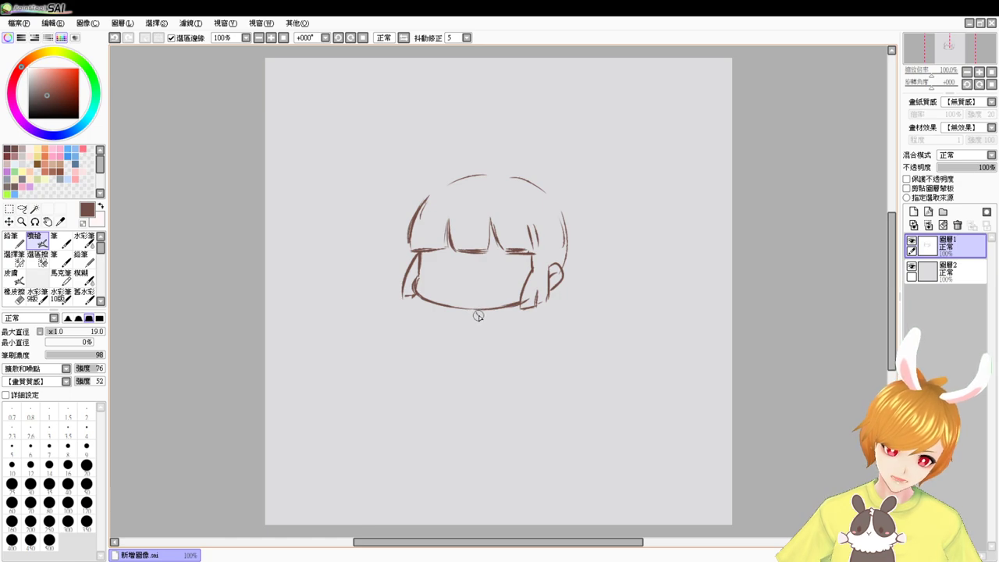
pyautogui.moveTo(476, 311); pyautogui.dragTo(480, 315)
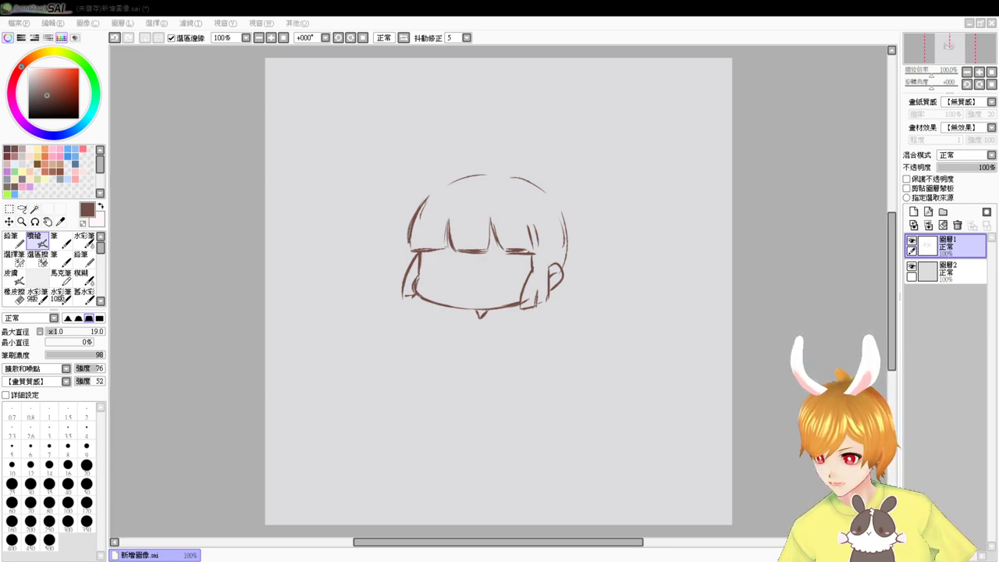
pyautogui.click(445, 243)
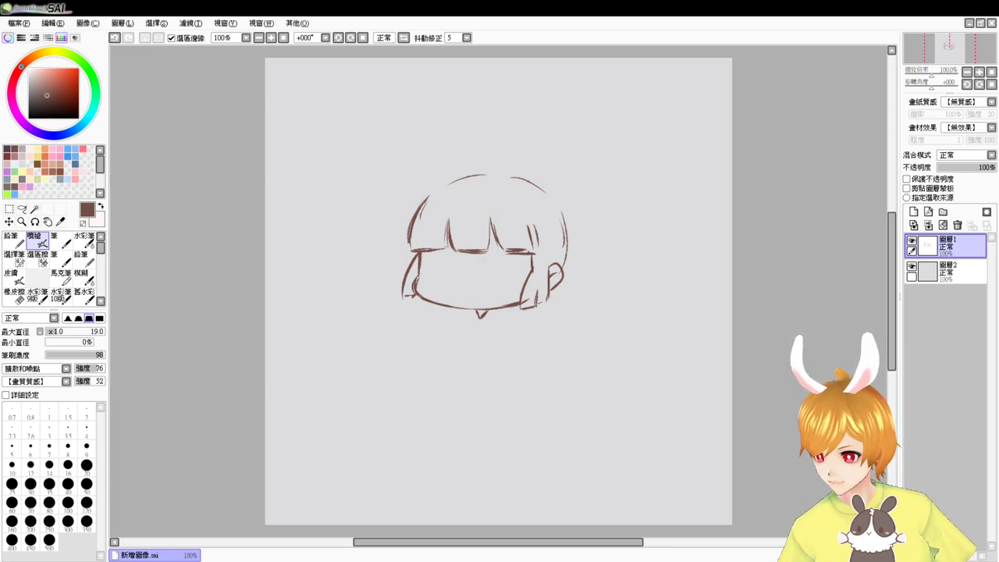
pyautogui.hotkey('alt', 'Tab')
pyautogui.click(186, 469)
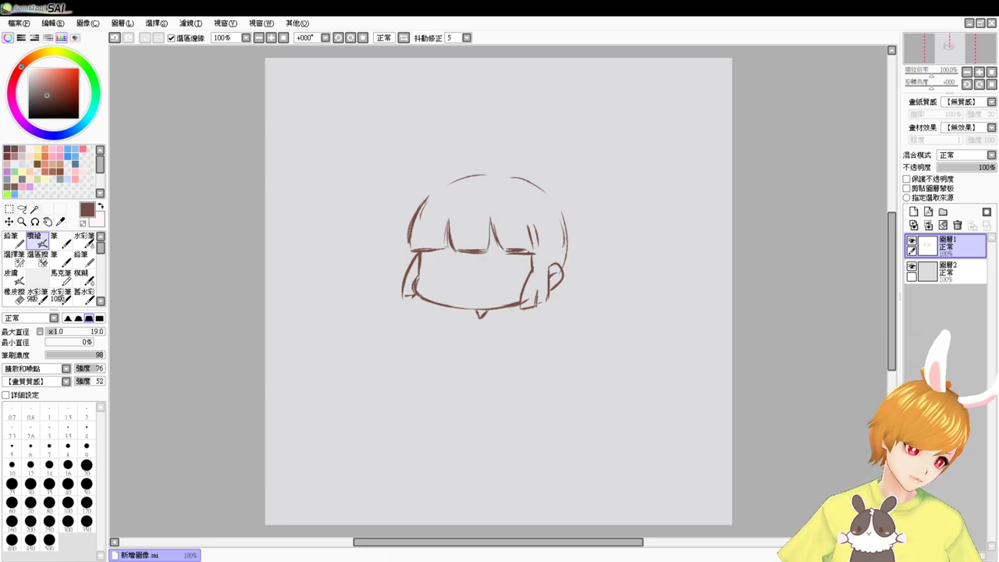
pyautogui.hotkey('alt', 'Tab')
pyautogui.click(184, 443)
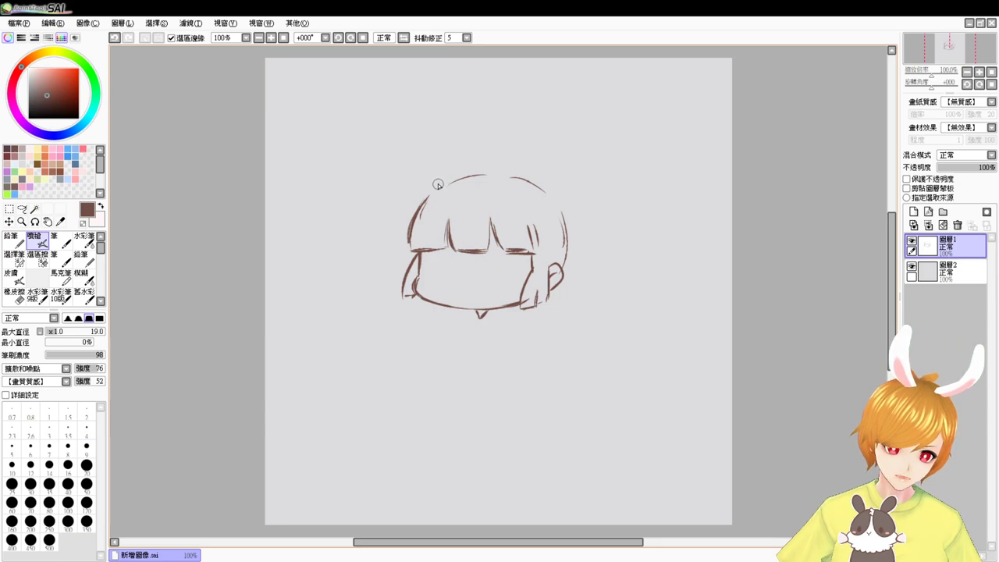
# Draw a higher crown arc over the top of the head, retrying the stroke until it spans both sides
pyautogui.moveTo(435, 188)
pyautogui.mouseDown()
pyautogui.moveTo(500, 168)
pyautogui.moveTo(549, 188)
pyautogui.mouseUp()
pyautogui.hotkey('ctrl', 'z')
pyautogui.hotkey('ctrl', 'z')
pyautogui.press('e')
pyautogui.press('b')
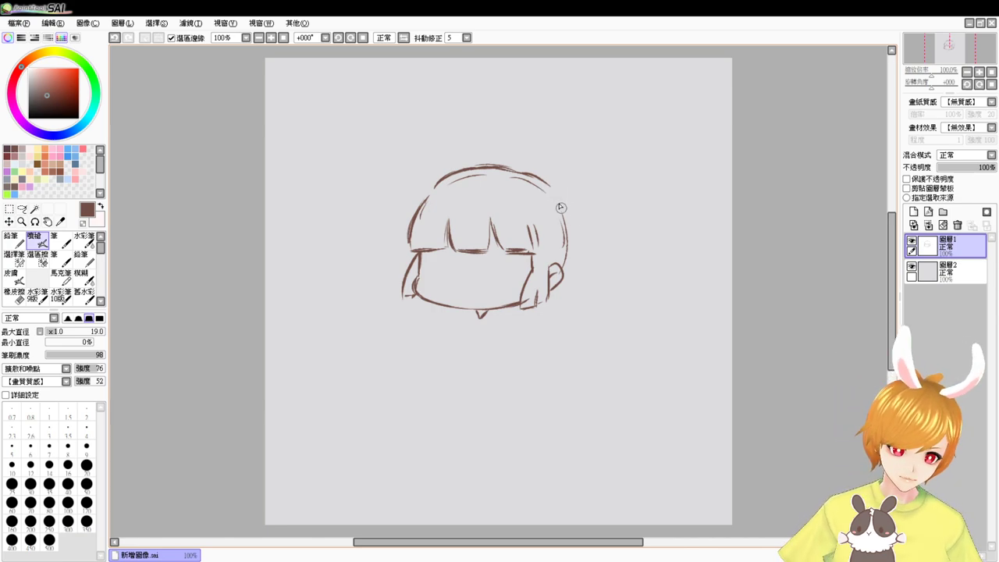
# Draw the right side of the head outline from the crown's end down to the ear, retrying the curve
pyautogui.moveTo(562, 205); pyautogui.dragTo(566, 256)
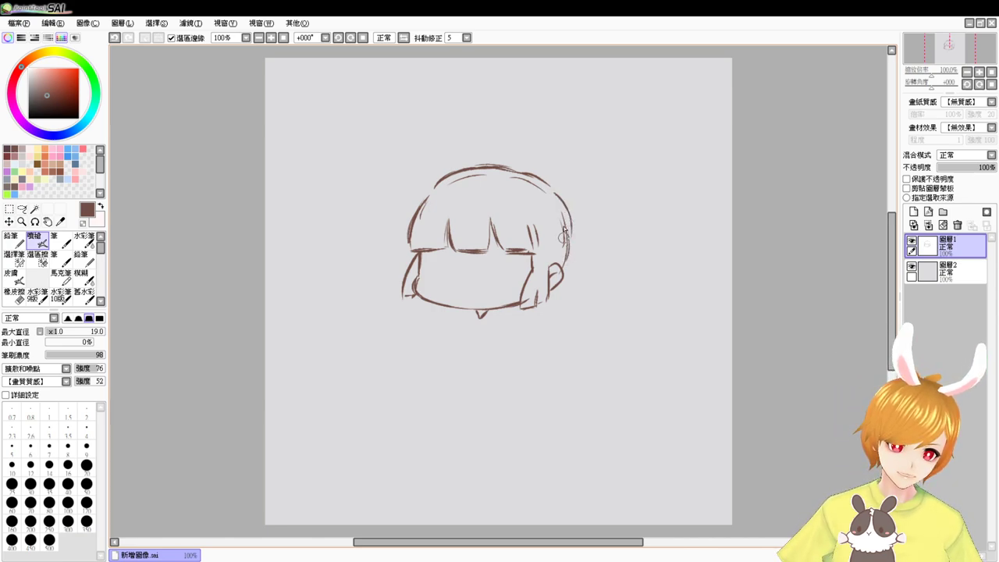
pyautogui.hotkey('ctrl', 'z')
pyautogui.hotkey('ctrl', 'z')
pyautogui.moveTo(563, 206); pyautogui.dragTo(566, 262)
pyautogui.moveTo(570, 225); pyautogui.dragTo(562, 266)
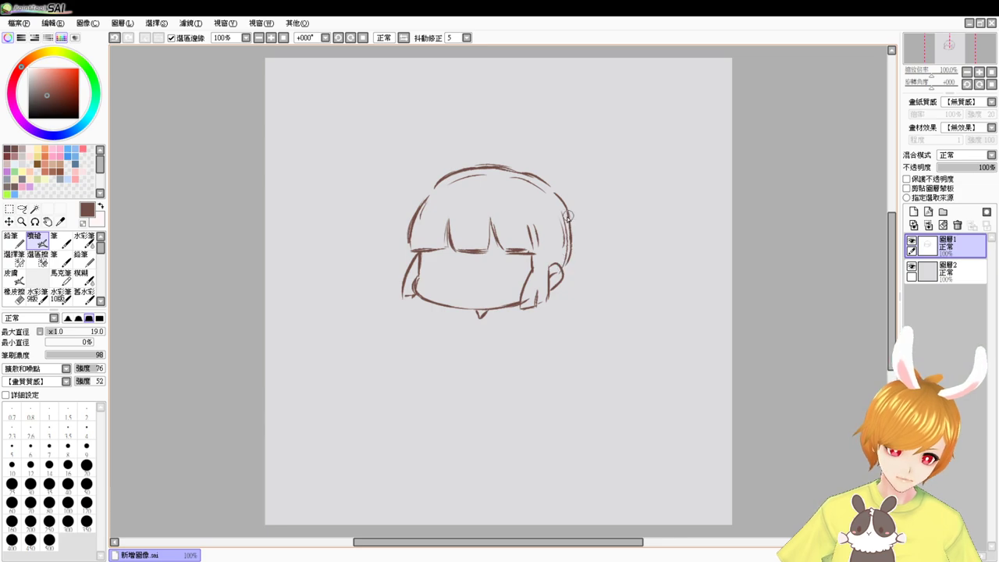
# Erase the old crown and right-side arcs inside the new head outline
pyautogui.press('e')
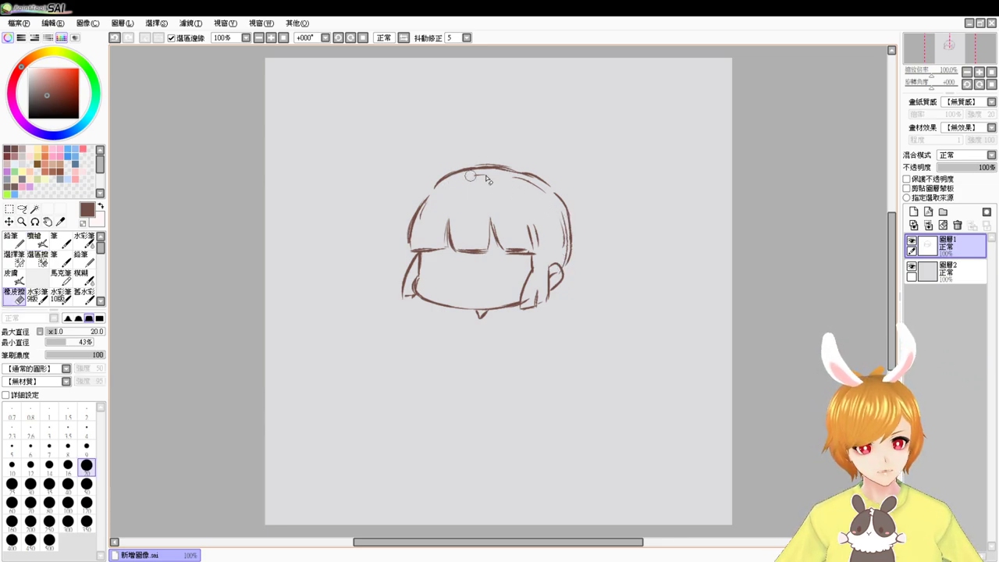
pyautogui.moveTo(526, 180)
pyautogui.mouseDown()
pyautogui.moveTo(547, 196)
pyautogui.moveTo(526, 181)
pyautogui.mouseUp()
pyautogui.moveTo(562, 218)
pyautogui.mouseDown()
pyautogui.moveTo(563, 240)
pyautogui.moveTo(573, 238)
pyautogui.moveTo(564, 254)
pyautogui.mouseUp()
pyautogui.press('v')
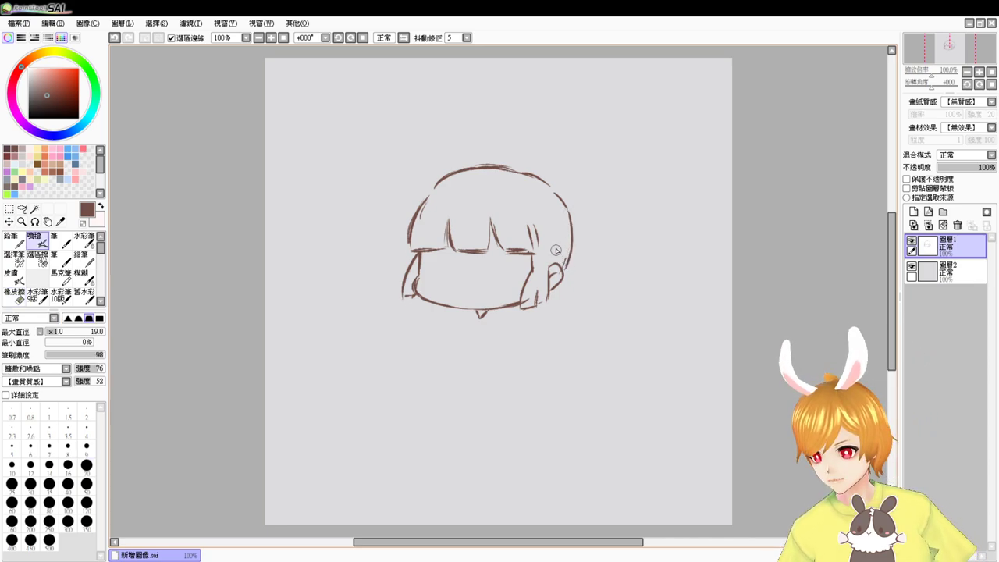
# Draw a pair of leaf-shaped loops on each side of the crown, redrawing the right pair wider apart
pyautogui.moveTo(556, 197)
pyautogui.mouseDown()
pyautogui.moveTo(555, 171)
pyautogui.moveTo(557, 200)
pyautogui.mouseUp()
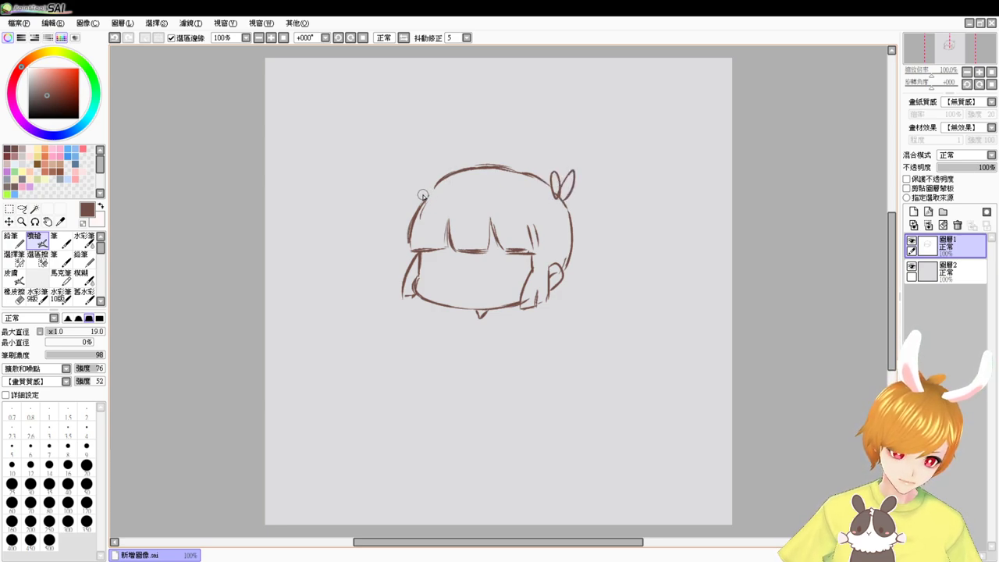
pyautogui.moveTo(426, 195); pyautogui.dragTo(444, 183)
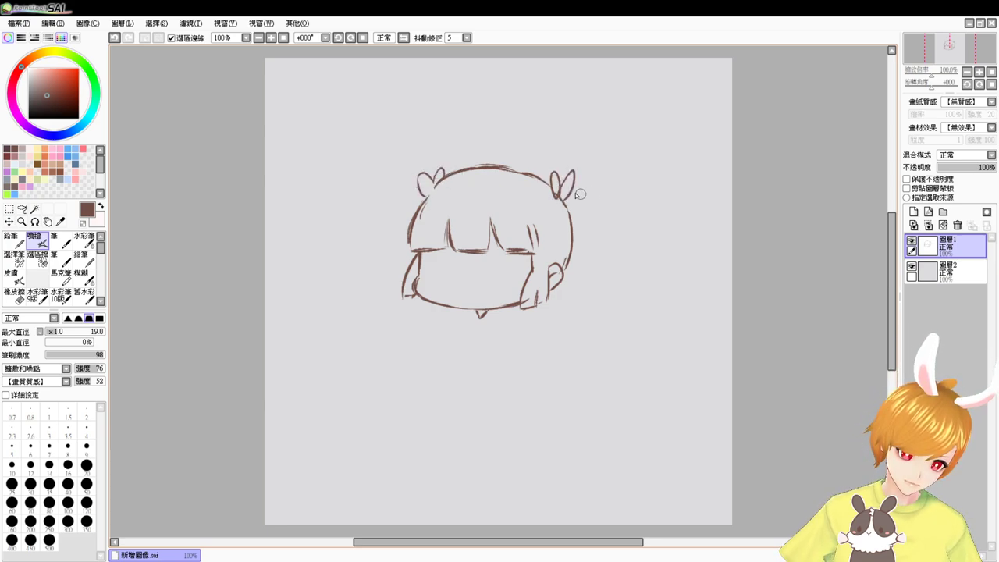
pyautogui.press('e')
pyautogui.moveTo(552, 189)
pyautogui.mouseDown()
pyautogui.moveTo(559, 195)
pyautogui.moveTo(554, 171)
pyautogui.moveTo(573, 175)
pyautogui.moveTo(557, 199)
pyautogui.moveTo(572, 202)
pyautogui.mouseUp()
pyautogui.press('v')
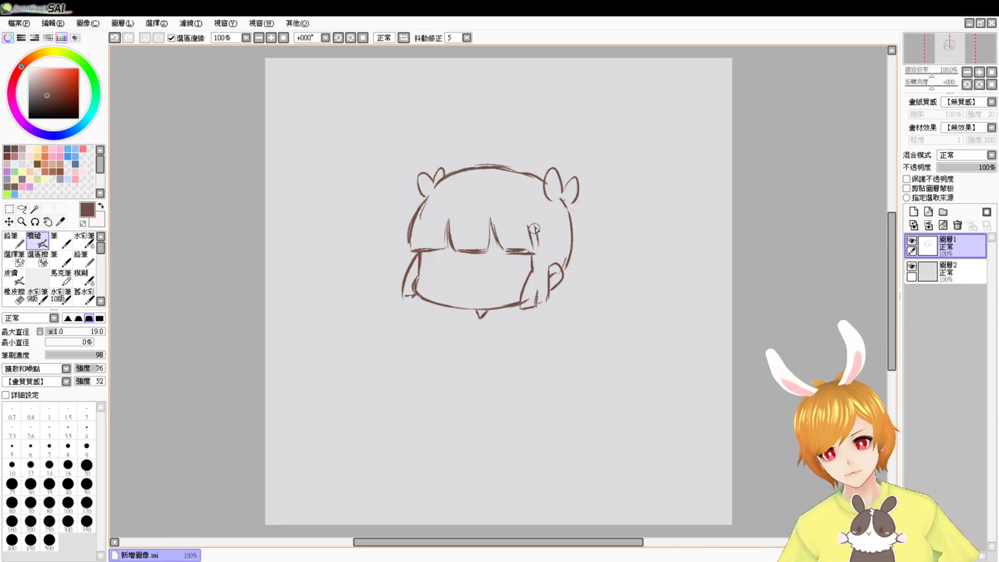
# Erase the strand lines at the fringe's right end and redraw them as two strokes meeting above its bottom edge
pyautogui.press('e')
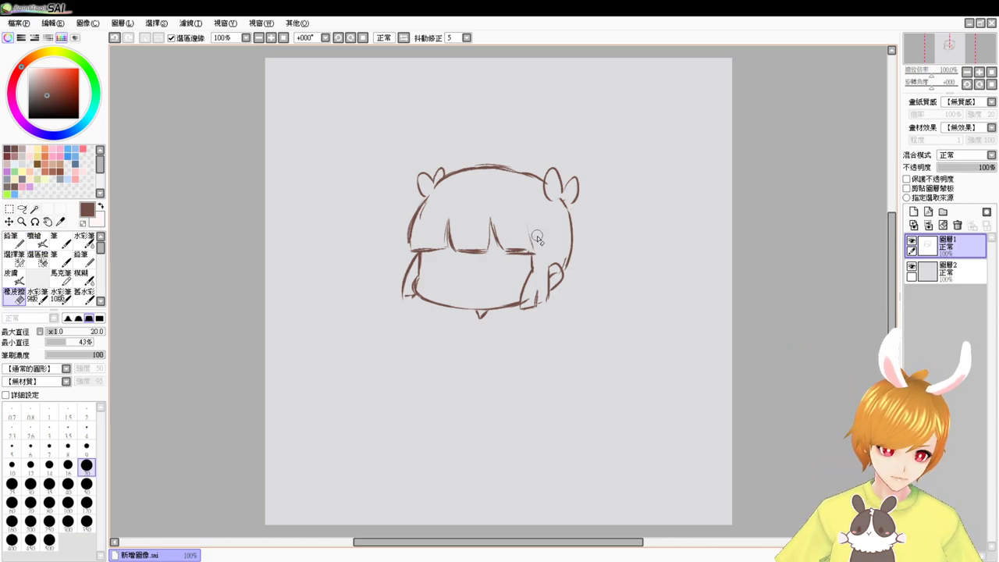
pyautogui.press('v')
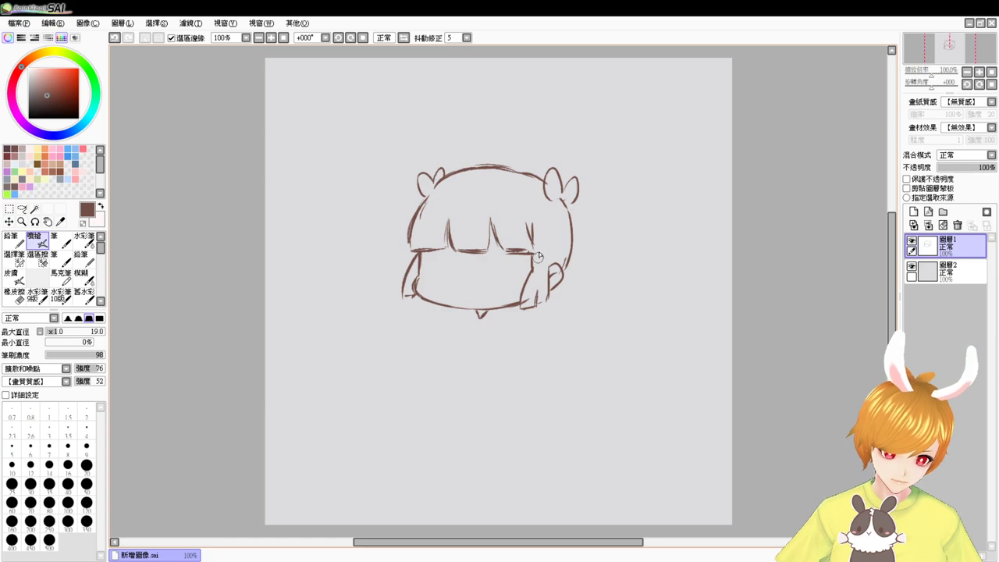
pyautogui.press('e')
pyautogui.moveTo(531, 251)
pyautogui.mouseDown()
pyautogui.moveTo(518, 249)
pyautogui.moveTo(531, 252)
pyautogui.moveTo(521, 249)
pyautogui.moveTo(524, 222)
pyautogui.mouseUp()
pyautogui.press('v')
pyautogui.press('e')
pyautogui.press('v')
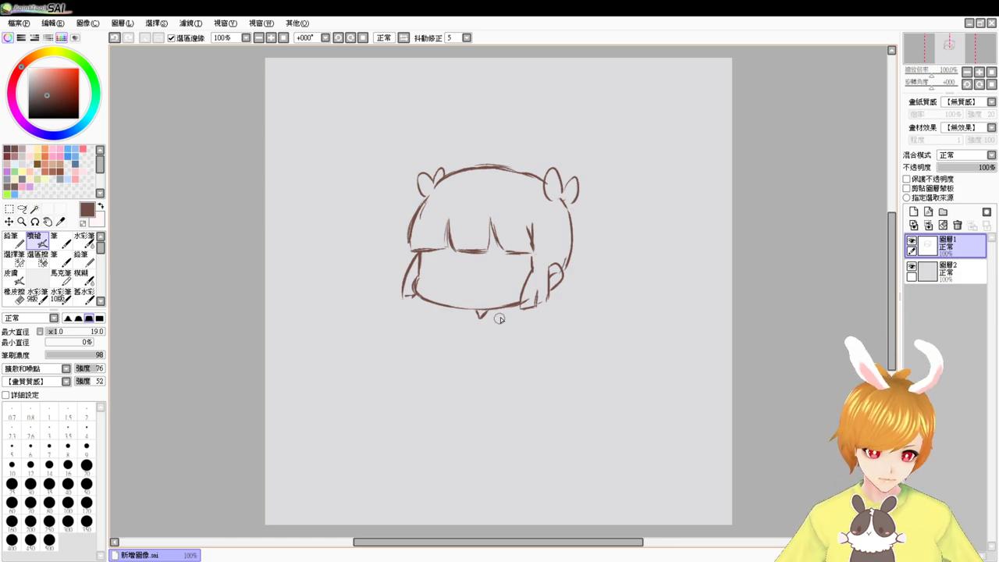
# Clean up the small V below the chin and draw the two collar flaps around it
pyautogui.press('e')
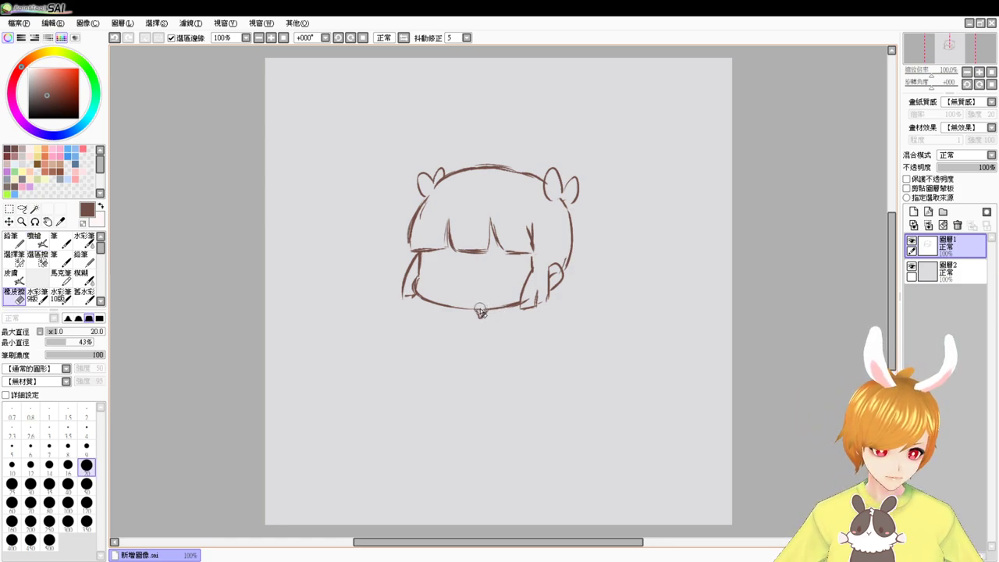
pyautogui.press('e')
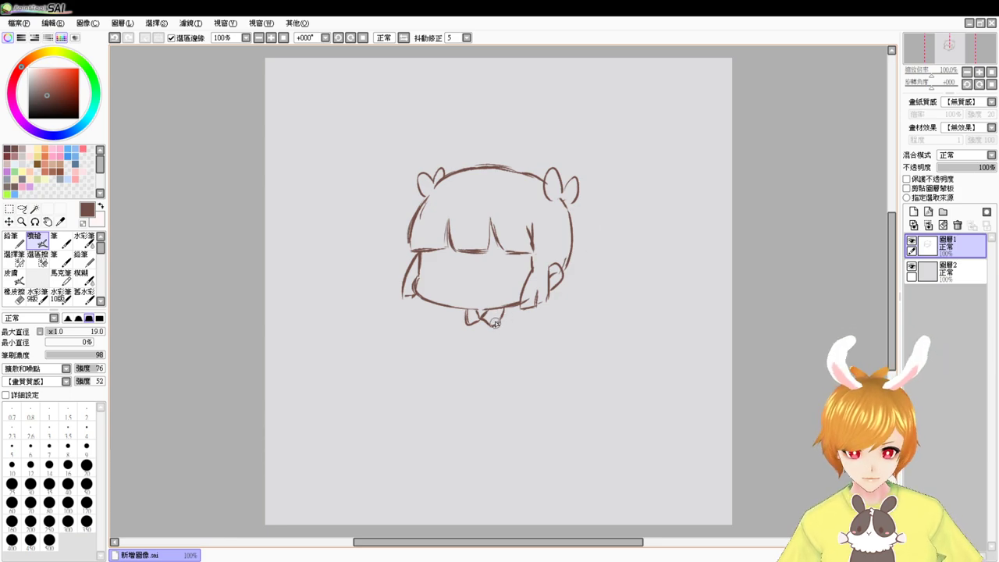
# Draw the left and right sides of the torso sloping down from the collar, retrying the left line
pyautogui.moveTo(463, 312); pyautogui.dragTo(465, 354)
pyautogui.hotkey('ctrl', 'z')
pyautogui.hotkey('ctrl', 'z')
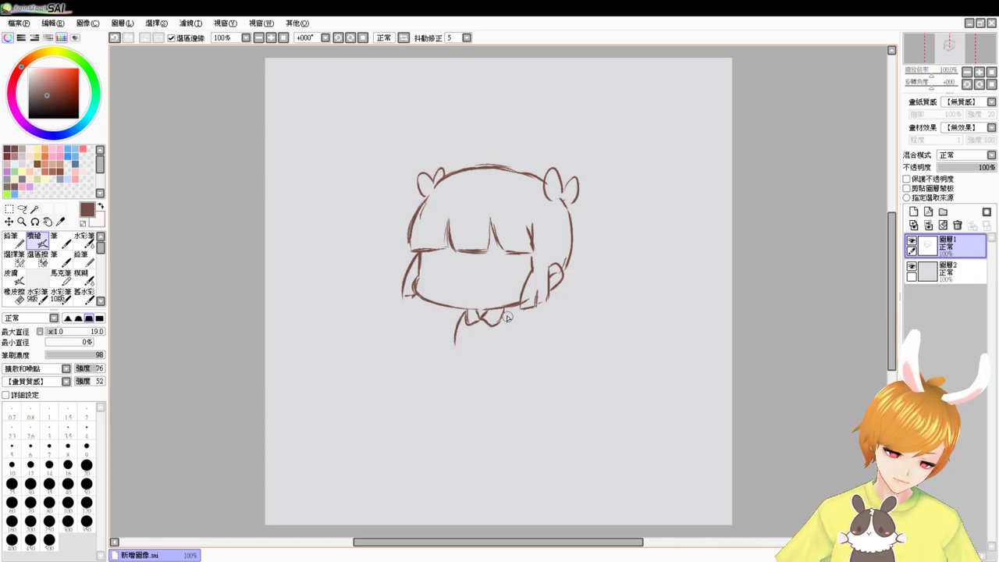
pyautogui.moveTo(506, 307); pyautogui.dragTo(518, 337)
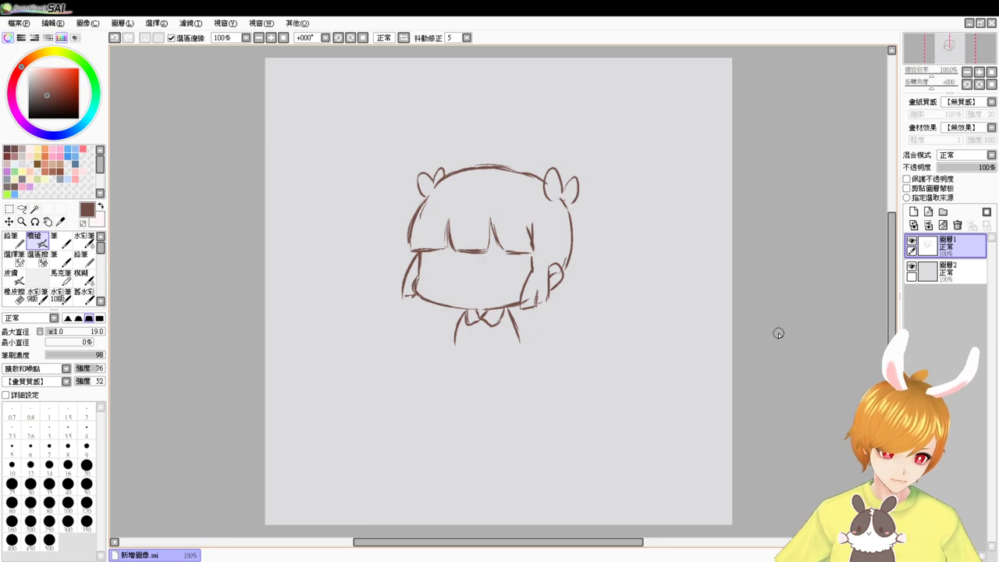
# Erase the torso's right side, redraw it closer in, and close the torso with a curved hem line
pyautogui.press('e')
pyautogui.moveTo(512, 315); pyautogui.dragTo(513, 338)
pyautogui.press('v')
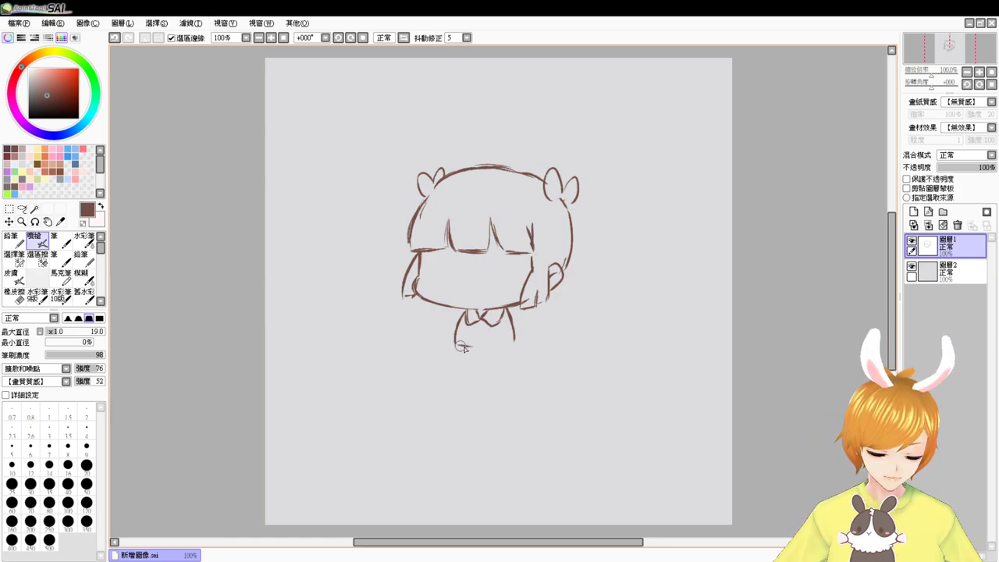
pyautogui.moveTo(493, 350); pyautogui.dragTo(513, 346)
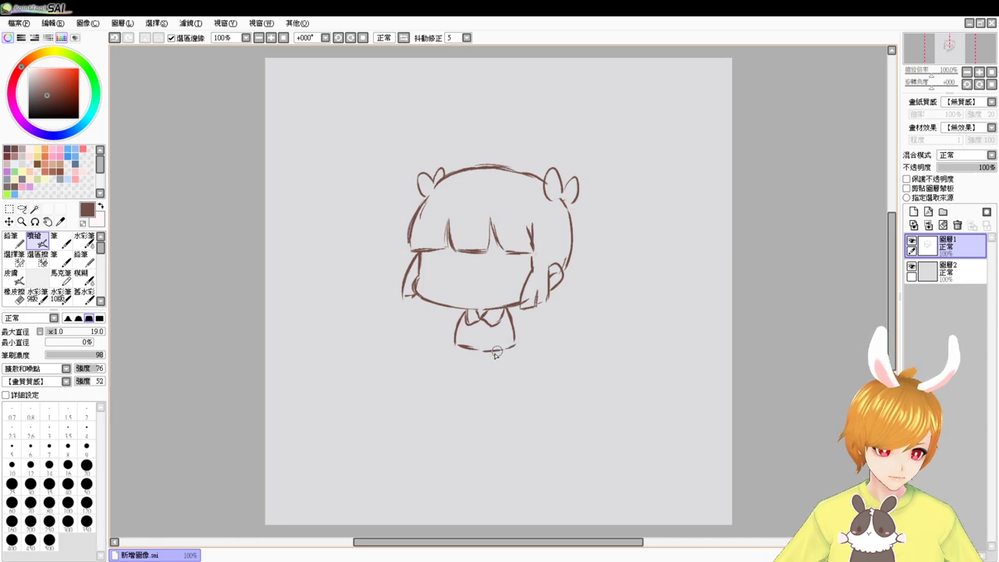
# Erase the rounded collar flaps below the chin and redraw them with sharper, pointed corners
pyautogui.scroll(2, 492, 390)
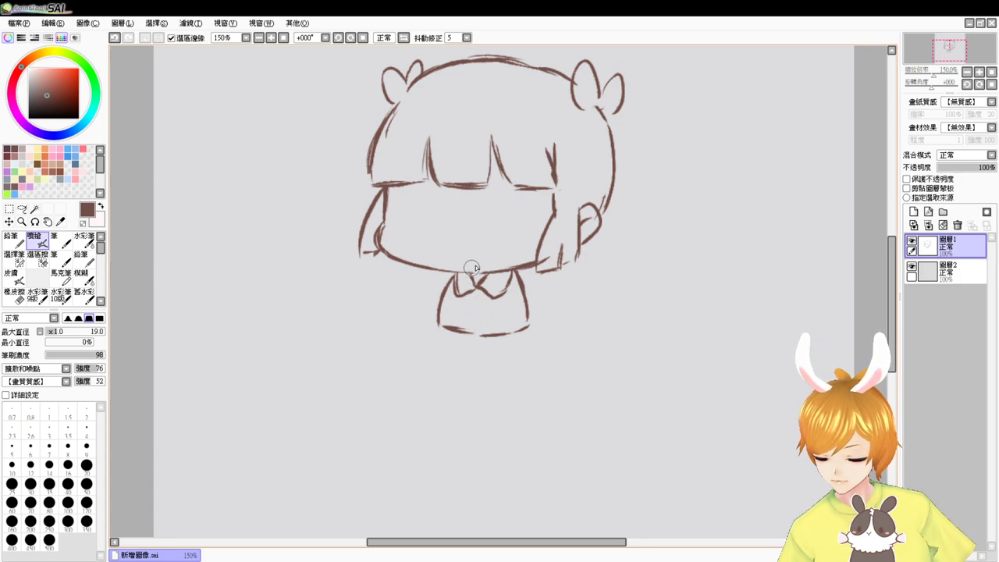
pyautogui.press('e')
pyautogui.press('b')
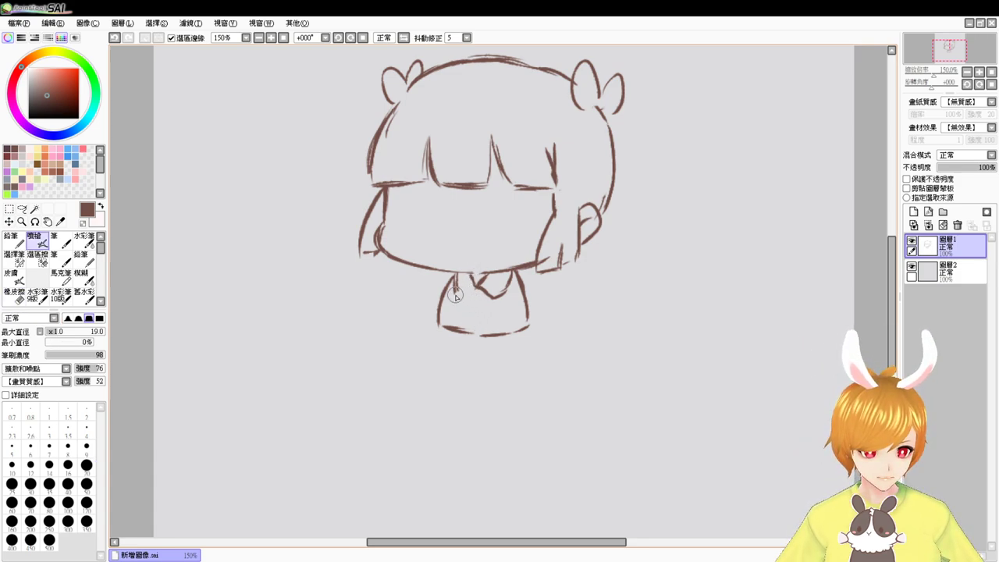
pyautogui.moveTo(457, 293)
pyautogui.mouseDown()
pyautogui.moveTo(487, 289)
pyautogui.moveTo(493, 300)
pyautogui.moveTo(478, 288)
pyautogui.moveTo(497, 300)
pyautogui.moveTo(485, 291)
pyautogui.moveTo(512, 282)
pyautogui.mouseUp()
pyautogui.press('e')
pyautogui.press('b')
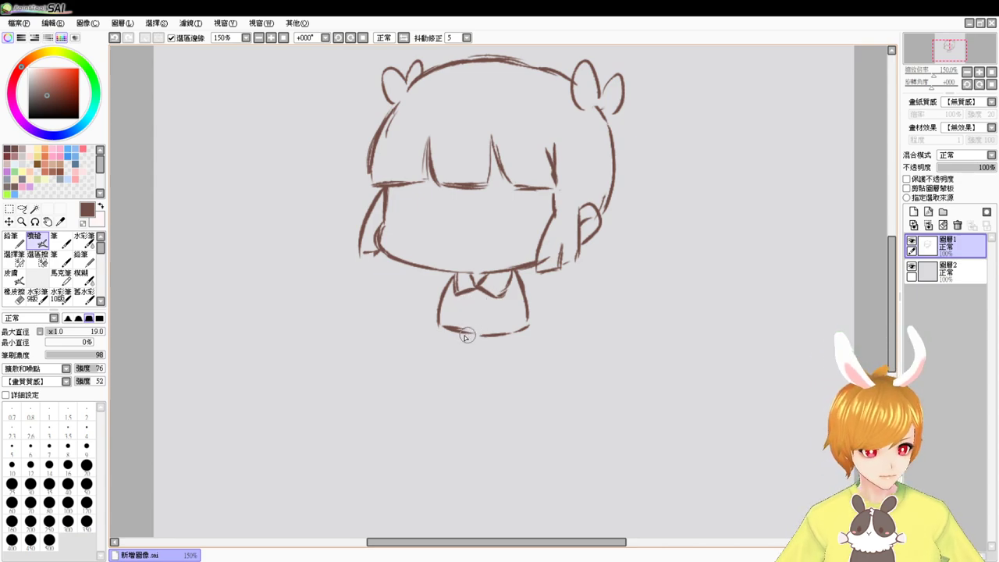
# Draw a waist bow over the torso's hem with a loop on each side and two short tails hanging below
pyautogui.moveTo(458, 329); pyautogui.dragTo(458, 341)
pyautogui.moveTo(459, 328)
pyautogui.mouseDown()
pyautogui.moveTo(484, 336)
pyautogui.moveTo(455, 346)
pyautogui.moveTo(485, 347)
pyautogui.moveTo(484, 334)
pyautogui.moveTo(478, 354)
pyautogui.moveTo(437, 335)
pyautogui.moveTo(457, 330)
pyautogui.moveTo(447, 325)
pyautogui.moveTo(442, 347)
pyautogui.moveTo(496, 328)
pyautogui.moveTo(501, 345)
pyautogui.moveTo(465, 355)
pyautogui.mouseUp()
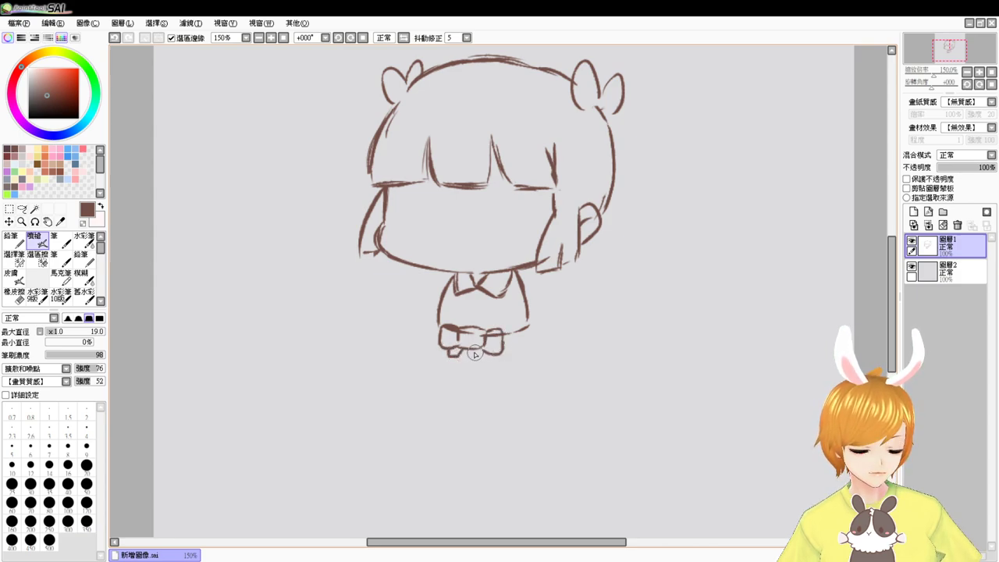
pyautogui.press('e')
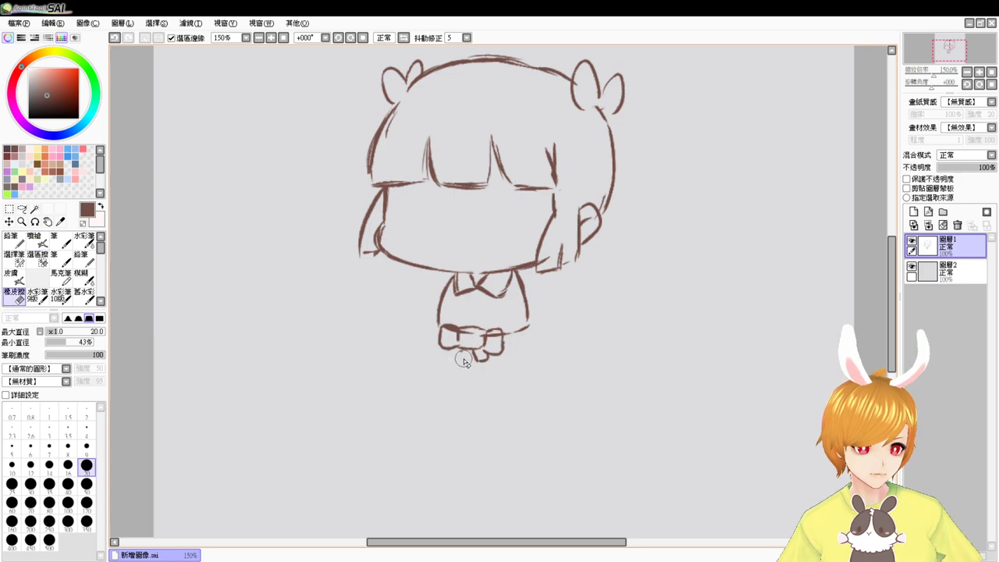
pyautogui.press('e')
pyautogui.moveTo(449, 360); pyautogui.dragTo(464, 359)
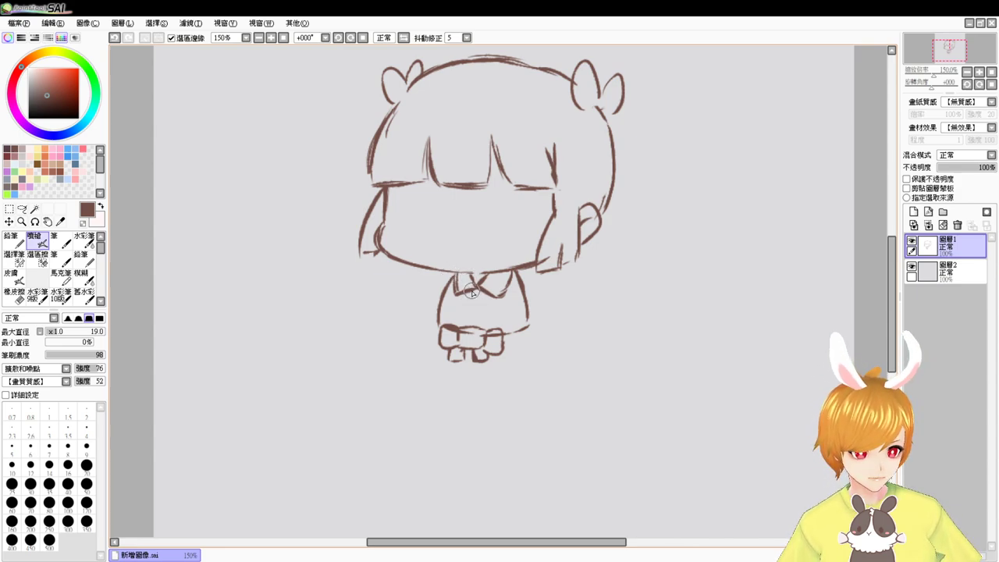
# Draw a small ribbon with a round knot where the collar flaps meet, redoing its loops as drooping pointed shapes
pyautogui.moveTo(472, 293)
pyautogui.mouseDown()
pyautogui.moveTo(481, 298)
pyautogui.moveTo(465, 302)
pyautogui.moveTo(491, 299)
pyautogui.moveTo(478, 308)
pyautogui.mouseUp()
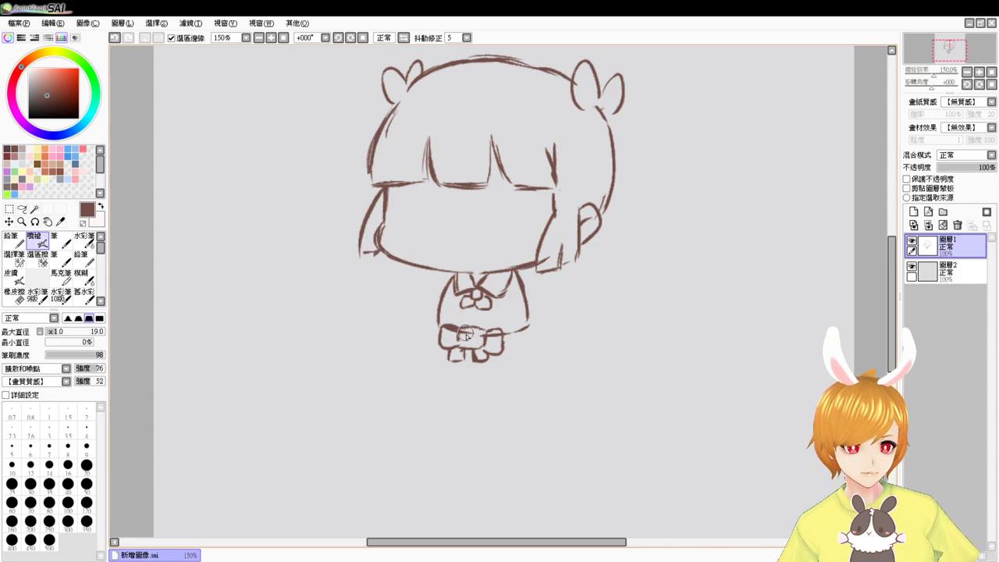
pyautogui.hotkey('ctrl', 'z')
pyautogui.hotkey('ctrl', 'z')
pyautogui.hotkey('ctrl', 'z')
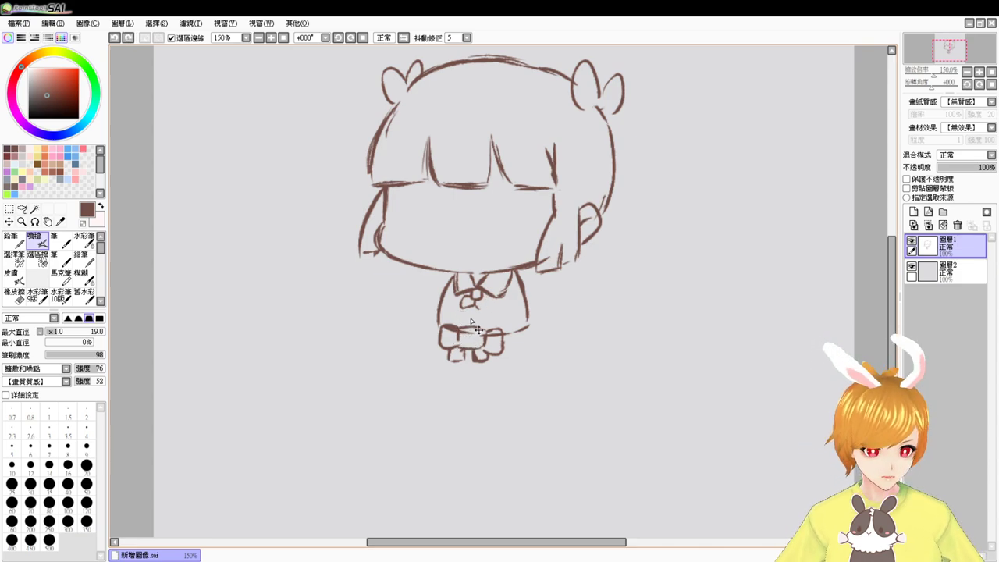
pyautogui.moveTo(470, 298)
pyautogui.mouseDown()
pyautogui.moveTo(460, 306)
pyautogui.moveTo(481, 314)
pyautogui.moveTo(464, 310)
pyautogui.mouseUp()
pyautogui.press('e')
pyautogui.press('b')
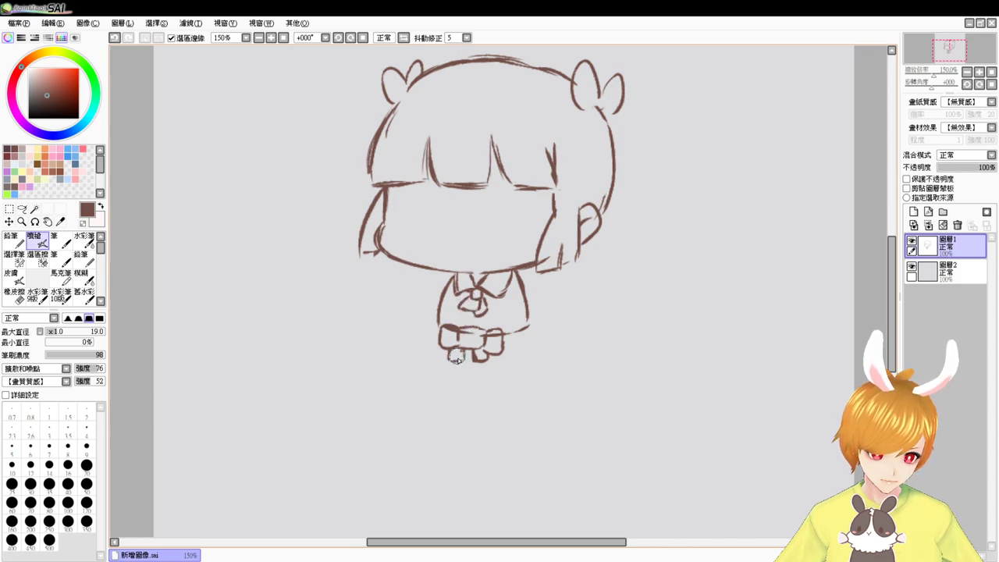
# Erase the hem lines crossing the waist bow, redraw its outline, and add a short centre line up to the collar ribbon
pyautogui.press('e')
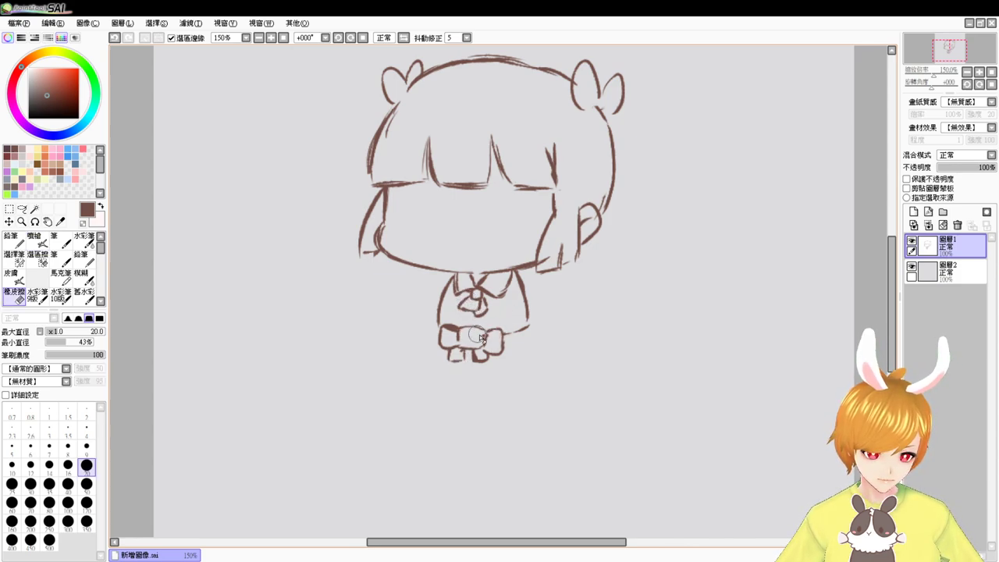
pyautogui.moveTo(453, 331); pyautogui.dragTo(448, 336)
pyautogui.press('b')
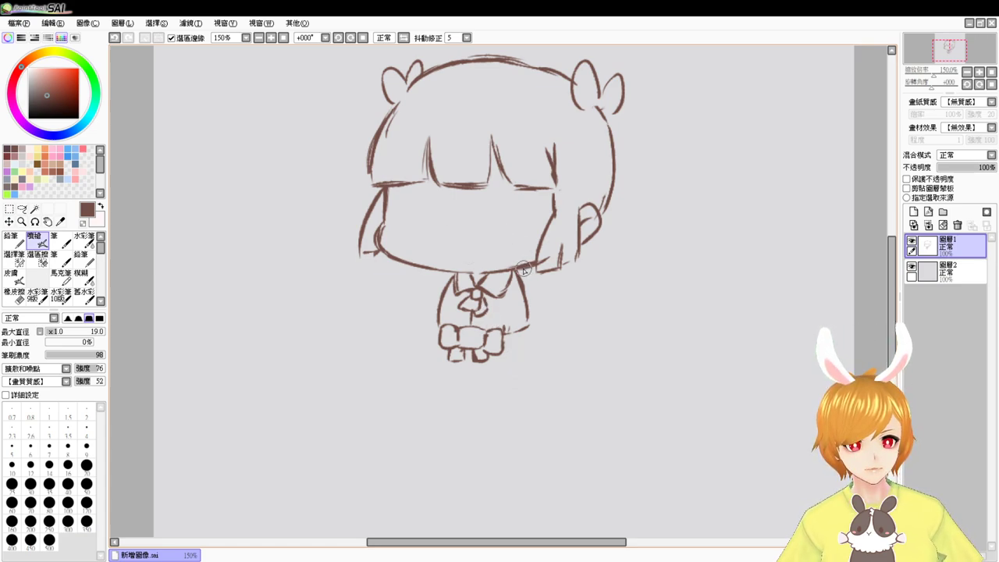
# Erase the upper part of the torso's right side and draw short flared sleeves on both shoulders, retrying the right one
pyautogui.press('e')
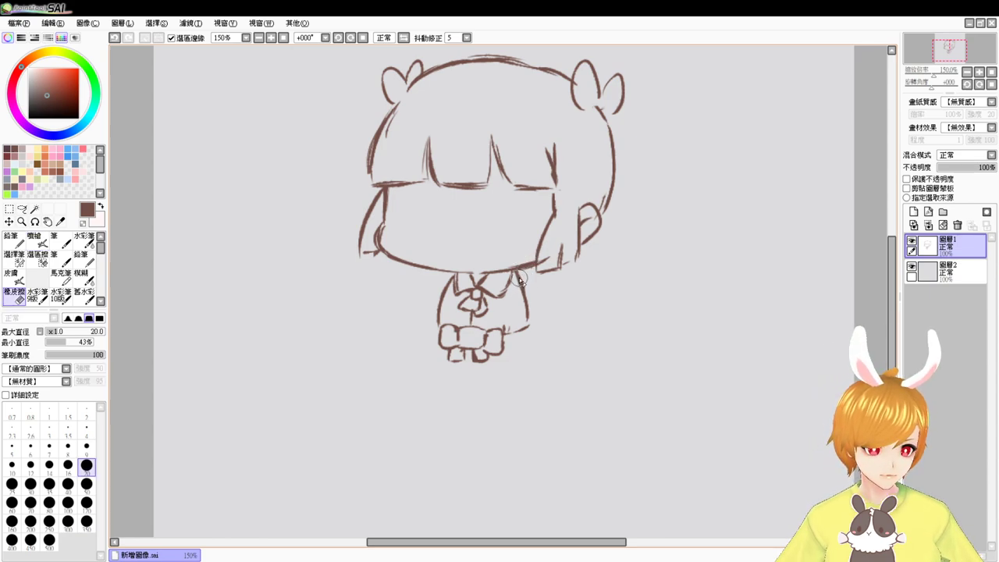
pyautogui.moveTo(518, 275); pyautogui.dragTo(522, 288)
pyautogui.press('b')
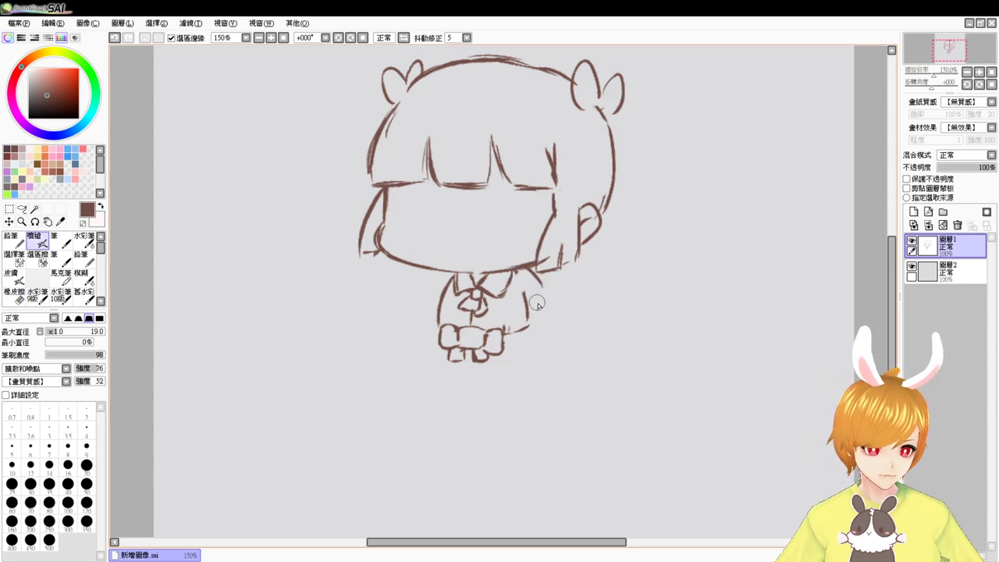
pyautogui.hotkey('ctrl', 'z')
pyautogui.moveTo(519, 270); pyautogui.dragTo(533, 286)
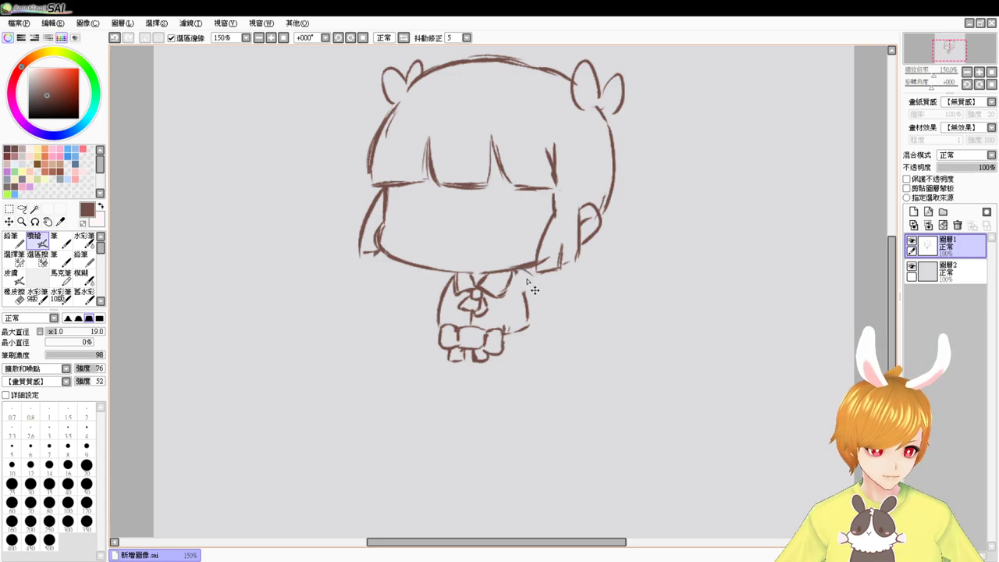
pyautogui.hotkey('ctrl', 'z')
pyautogui.moveTo(439, 274); pyautogui.dragTo(428, 309)
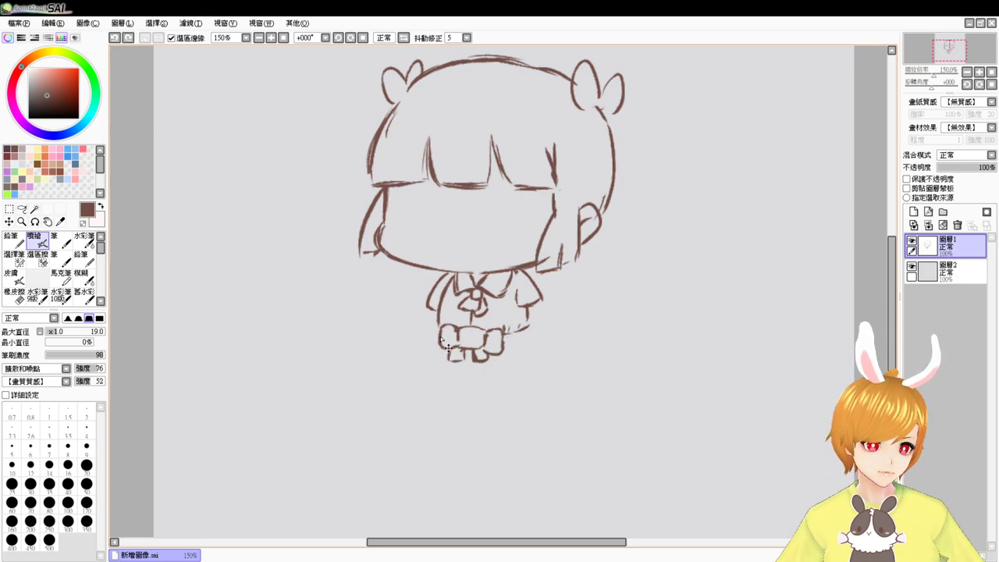
# Draw the skirt's flared sides below the waist, retrying the left one steeper, and close them with a curved hem
pyautogui.moveTo(438, 336); pyautogui.dragTo(430, 373)
pyautogui.hotkey('ctrl', 'z')
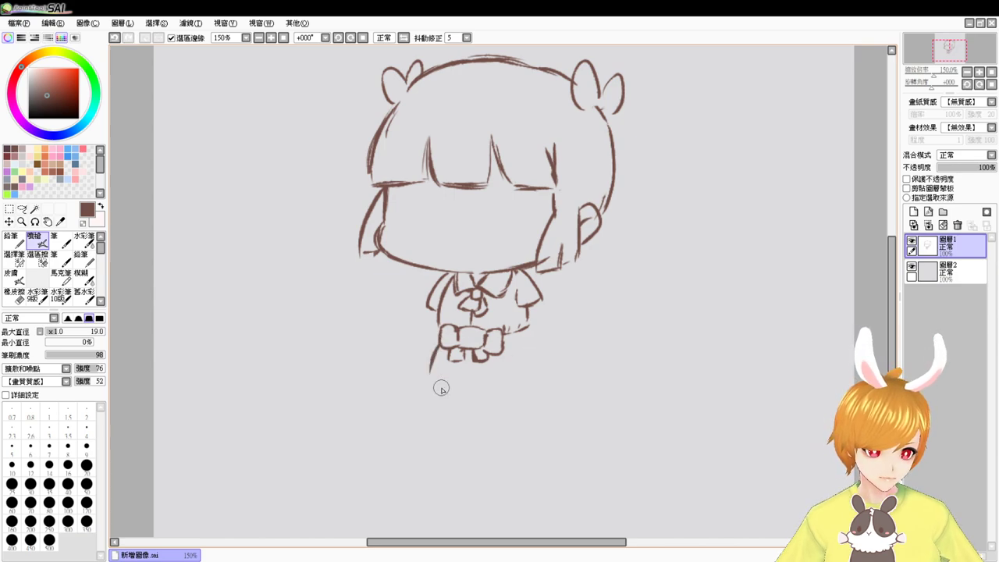
pyautogui.hotkey('ctrl', 'z')
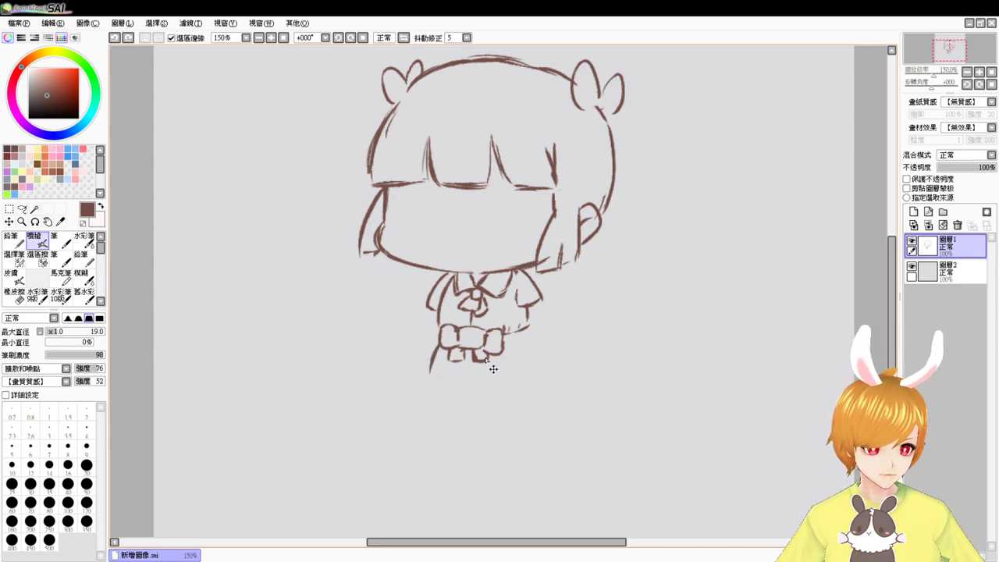
pyautogui.moveTo(439, 334); pyautogui.dragTo(435, 364)
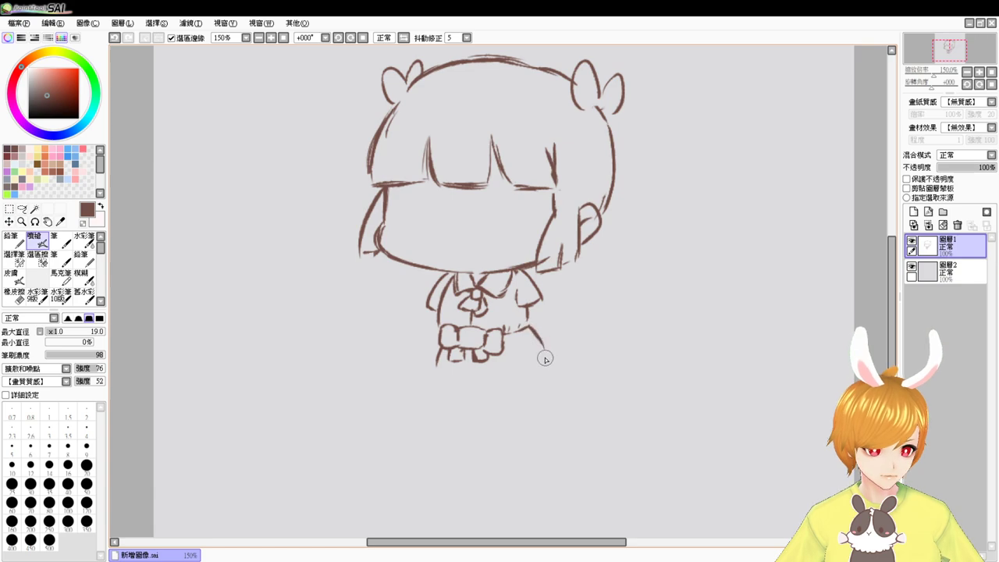
pyautogui.moveTo(536, 336); pyautogui.dragTo(553, 360)
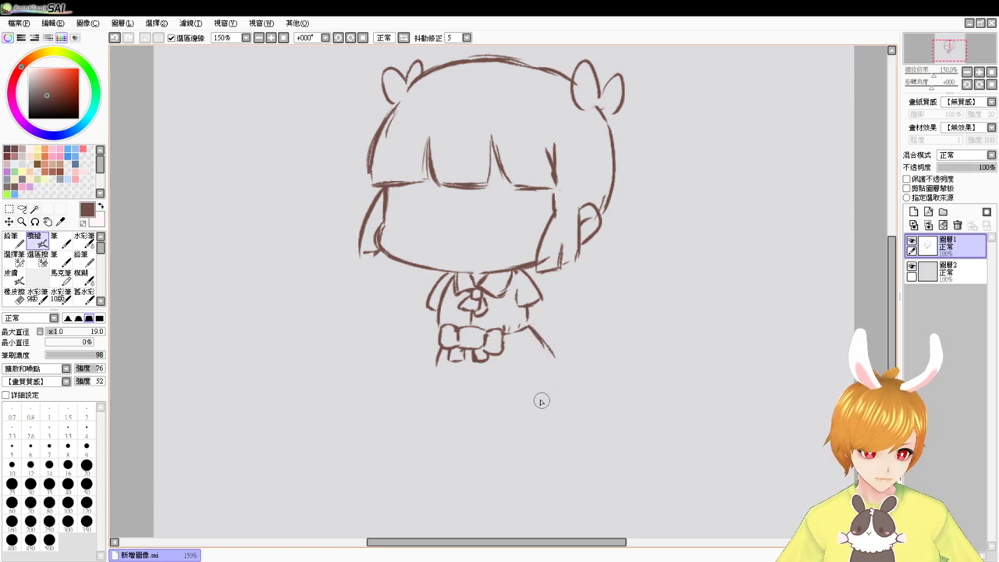
pyautogui.moveTo(437, 355)
pyautogui.mouseDown()
pyautogui.moveTo(435, 387)
pyautogui.moveTo(465, 395)
pyautogui.moveTo(445, 391)
pyautogui.moveTo(515, 391)
pyautogui.moveTo(554, 364)
pyautogui.mouseUp()
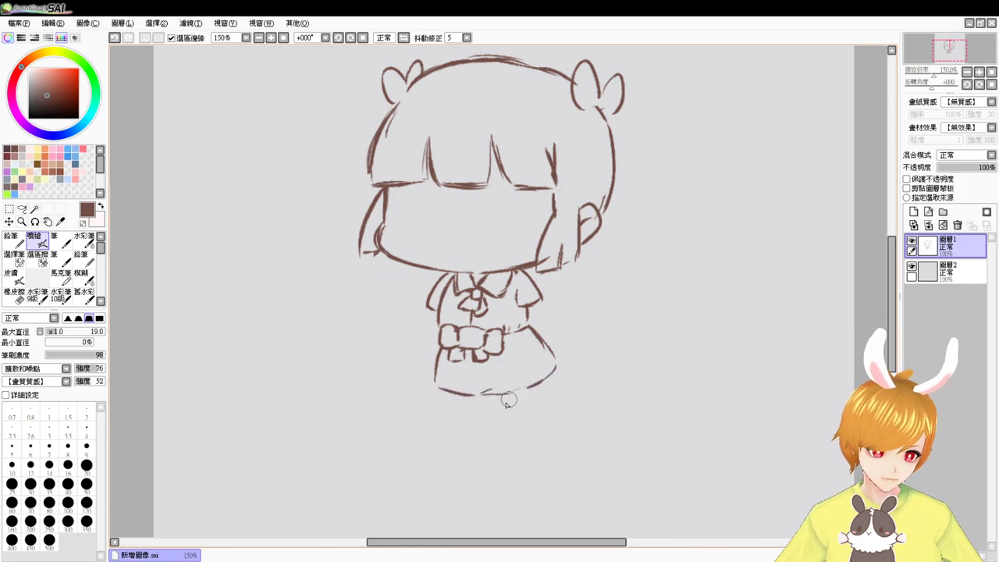
# Remove the skirt's lower hem line, redraw it slightly higher, and add pleat lines to the skirt
pyautogui.hotkey('ctrl', 'z')
pyautogui.hotkey('ctrl', 'z')
pyautogui.hotkey('ctrl', 'z')
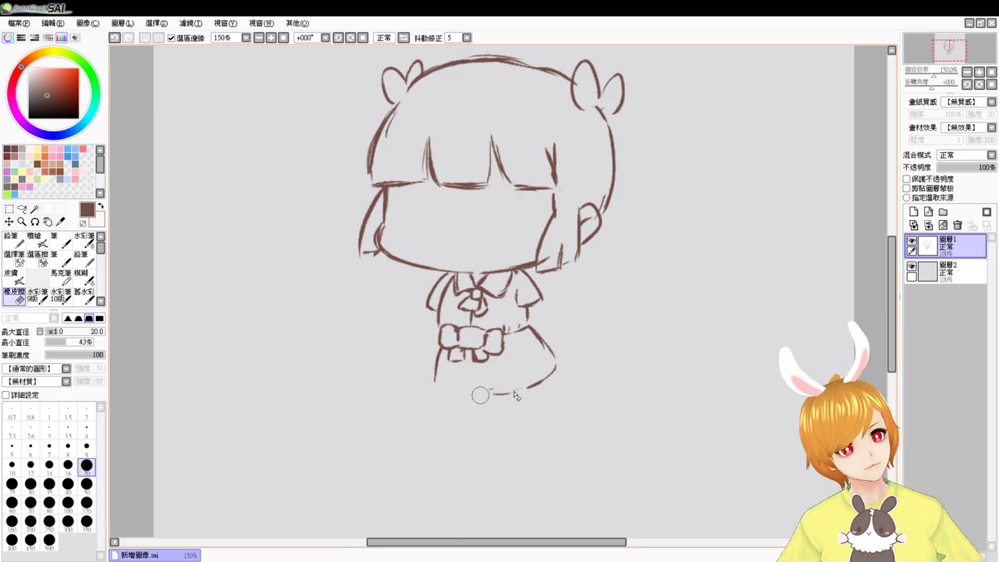
pyautogui.moveTo(436, 378)
pyautogui.mouseDown()
pyautogui.moveTo(463, 387)
pyautogui.moveTo(461, 369)
pyautogui.moveTo(463, 387)
pyautogui.moveTo(504, 387)
pyautogui.moveTo(512, 379)
pyautogui.moveTo(501, 348)
pyautogui.moveTo(513, 384)
pyautogui.moveTo(540, 369)
pyautogui.mouseUp()
pyautogui.moveTo(526, 335)
pyautogui.mouseDown()
pyautogui.moveTo(550, 359)
pyautogui.moveTo(544, 368)
pyautogui.moveTo(561, 362)
pyautogui.moveTo(540, 385)
pyautogui.mouseUp()
pyautogui.press('e')
pyautogui.press('v')
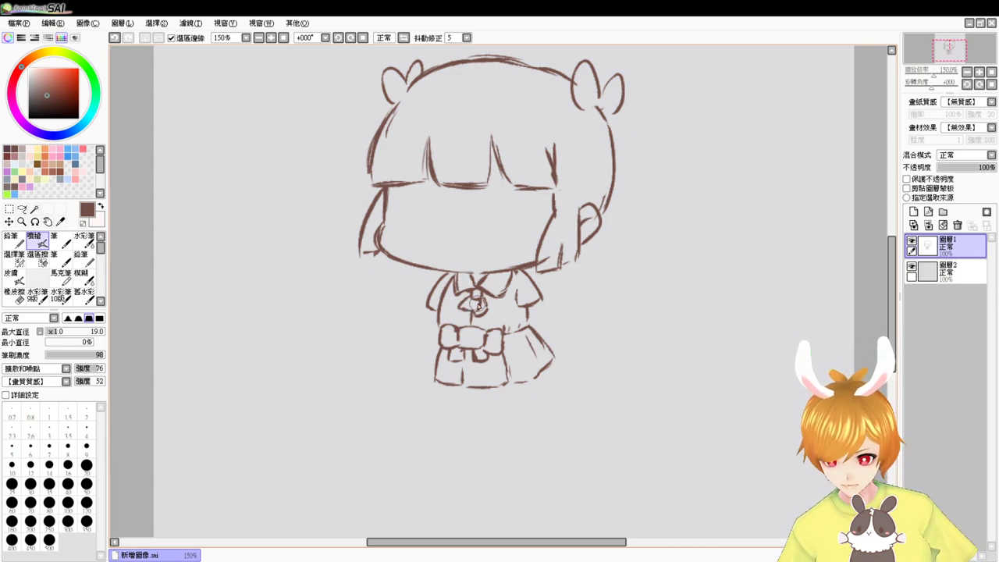
# Erase the right sleeve and redraw it wider and puffed, with a short arm stroke beneath it
pyautogui.press('e')
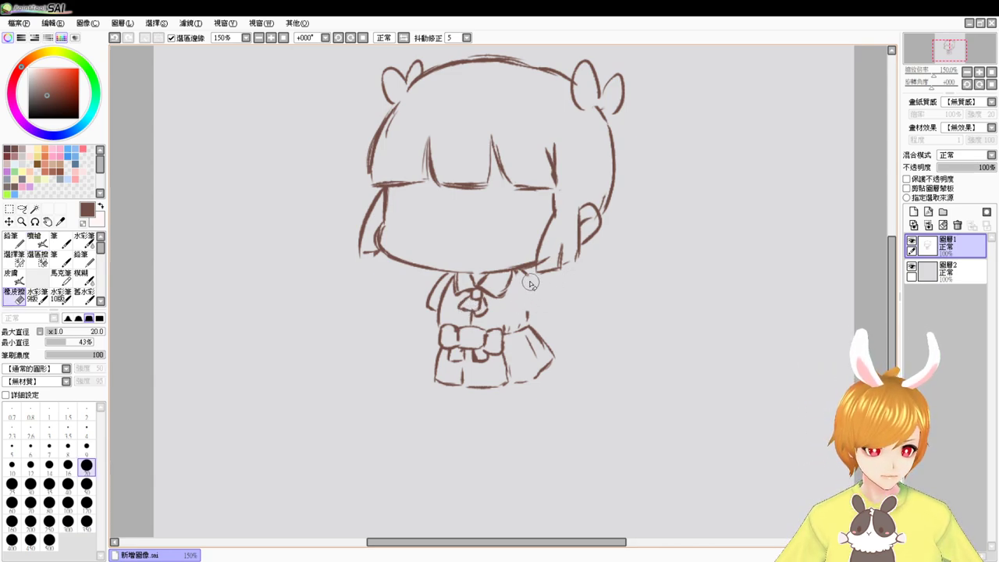
pyautogui.press('v')
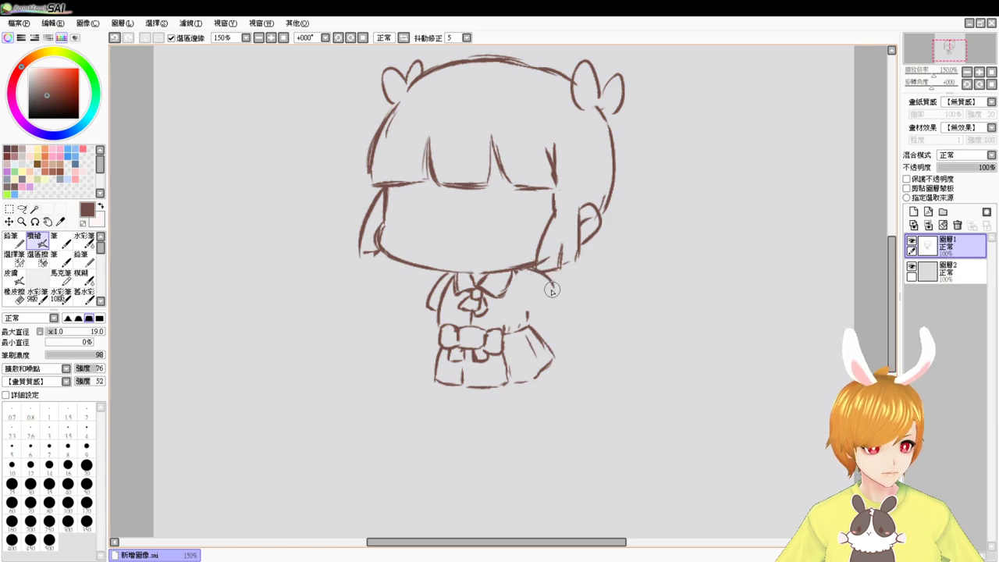
pyautogui.hotkey('ctrl', 'z')
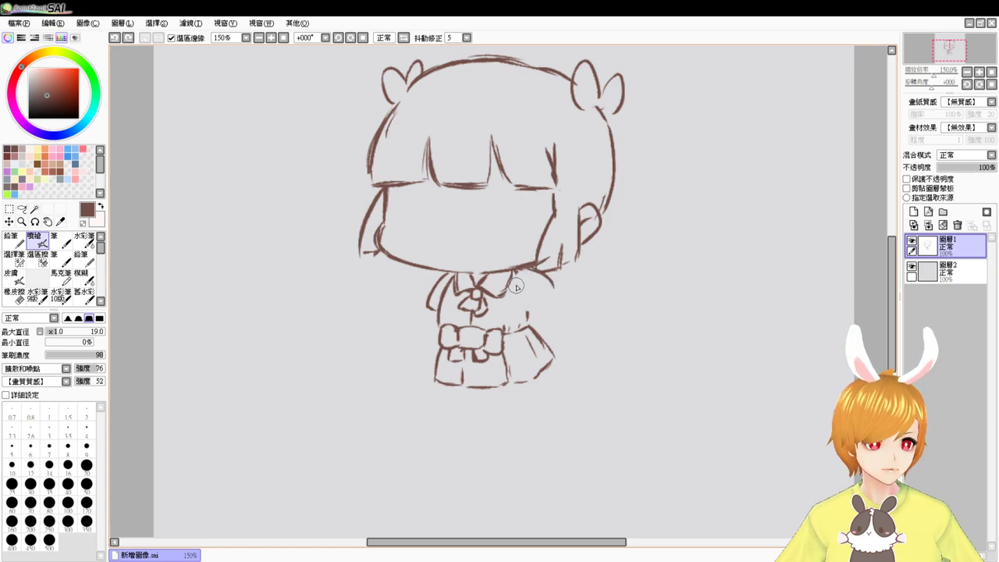
pyautogui.moveTo(517, 287)
pyautogui.mouseDown()
pyautogui.moveTo(523, 303)
pyautogui.moveTo(553, 289)
pyautogui.mouseUp()
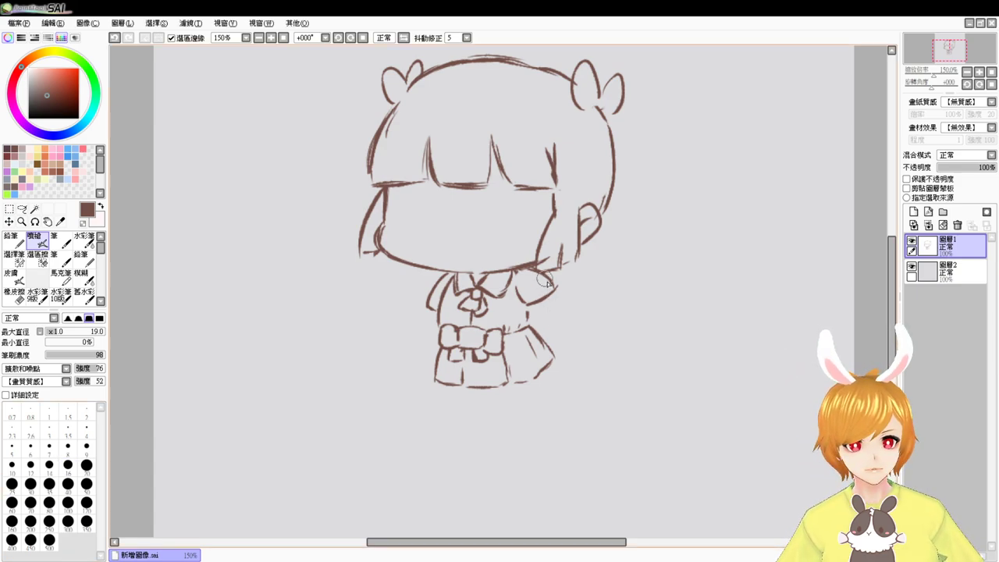
pyautogui.moveTo(539, 302); pyautogui.dragTo(552, 314)
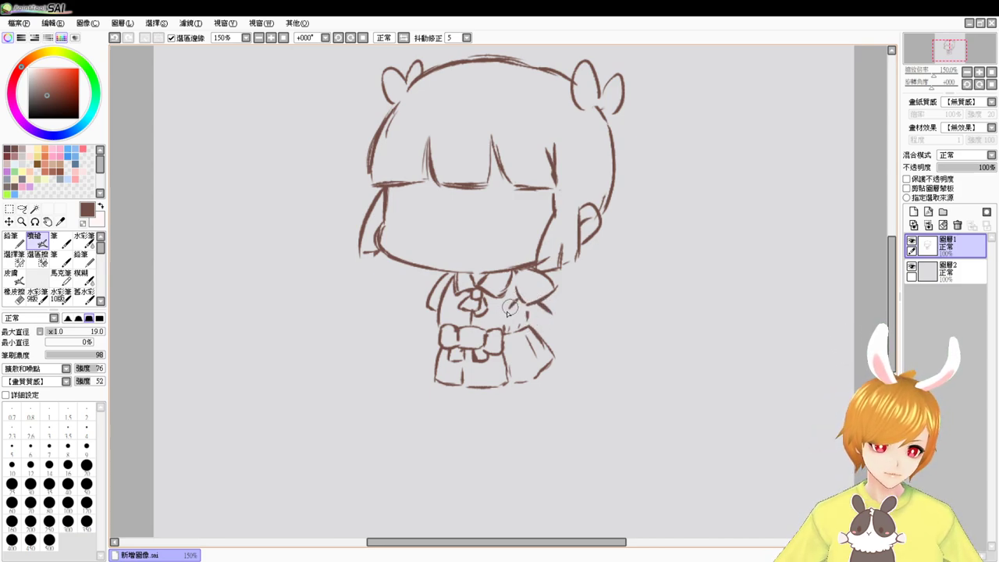
# Draw a curved outline from under the right sleeve down across the skirt and erase the torso and skirt lines inside it
pyautogui.moveTo(509, 315); pyautogui.dragTo(542, 355)
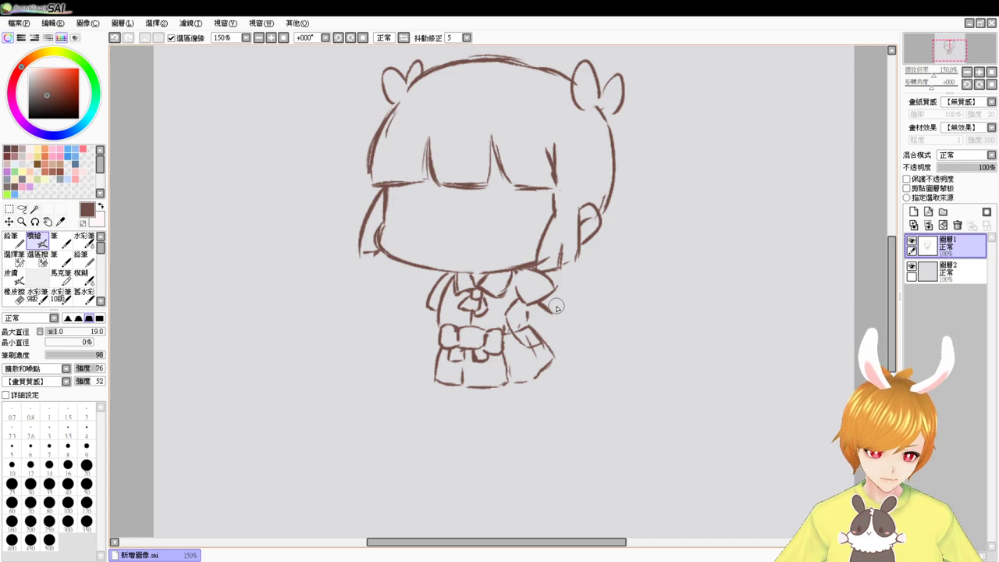
pyautogui.press('e')
pyautogui.moveTo(528, 312)
pyautogui.mouseDown()
pyautogui.moveTo(519, 327)
pyautogui.moveTo(540, 334)
pyautogui.mouseUp()
pyautogui.press('b')
pyautogui.press('e')
pyautogui.press('v')
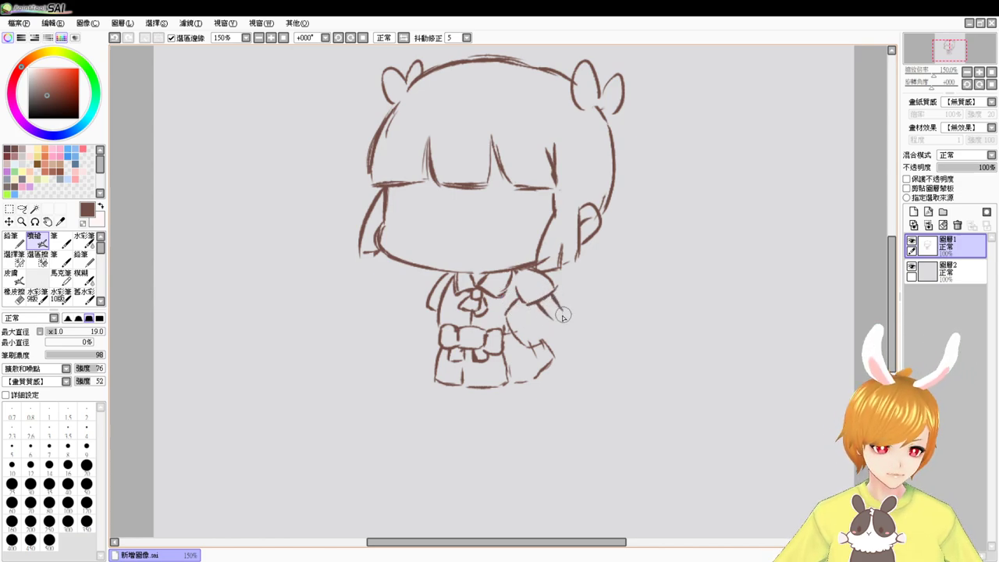
# Redraw the right arm as two slanting lines from the sleeve, retrying the strokes, and close its lower end
pyautogui.hotkey('ctrl', 'z')
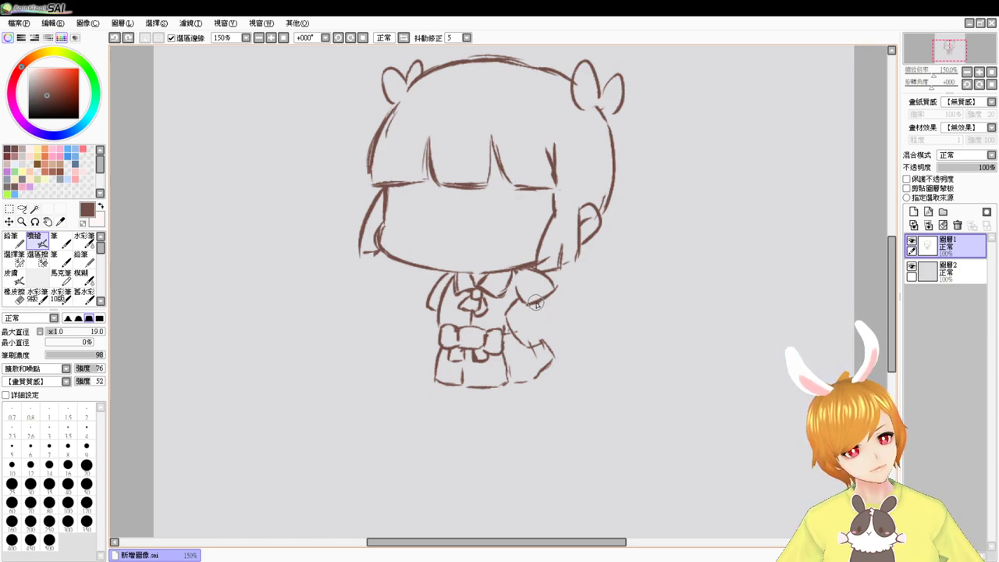
pyautogui.moveTo(537, 303)
pyautogui.mouseDown()
pyautogui.moveTo(542, 308)
pyautogui.moveTo(560, 299)
pyautogui.moveTo(551, 295)
pyautogui.moveTo(565, 319)
pyautogui.moveTo(552, 329)
pyautogui.moveTo(539, 308)
pyautogui.moveTo(550, 337)
pyautogui.mouseUp()
pyautogui.hotkey('ctrl', 'z')
pyautogui.hotkey('ctrl', 'z')
pyautogui.hotkey('ctrl', 'z')
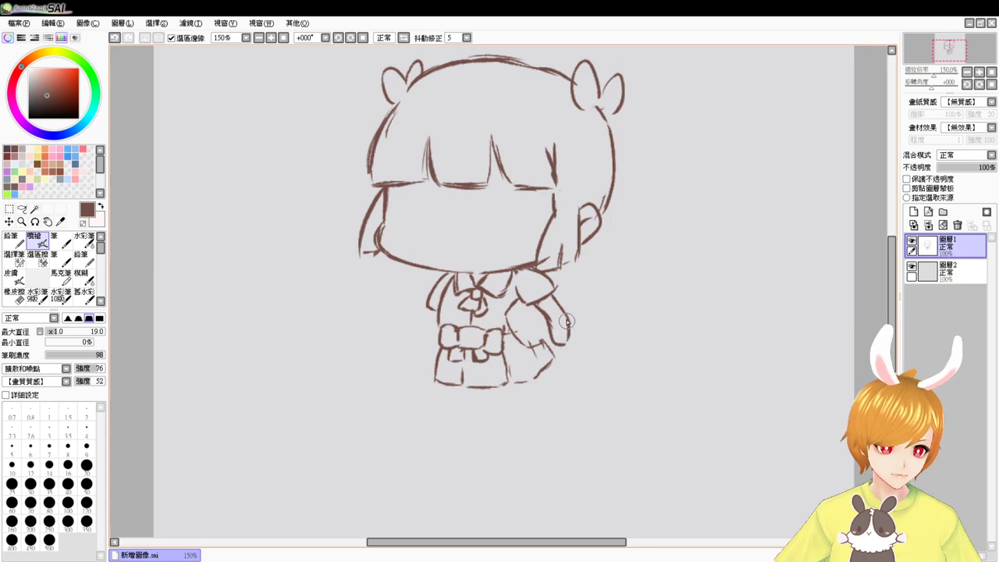
pyautogui.hotkey('ctrl', 'z')
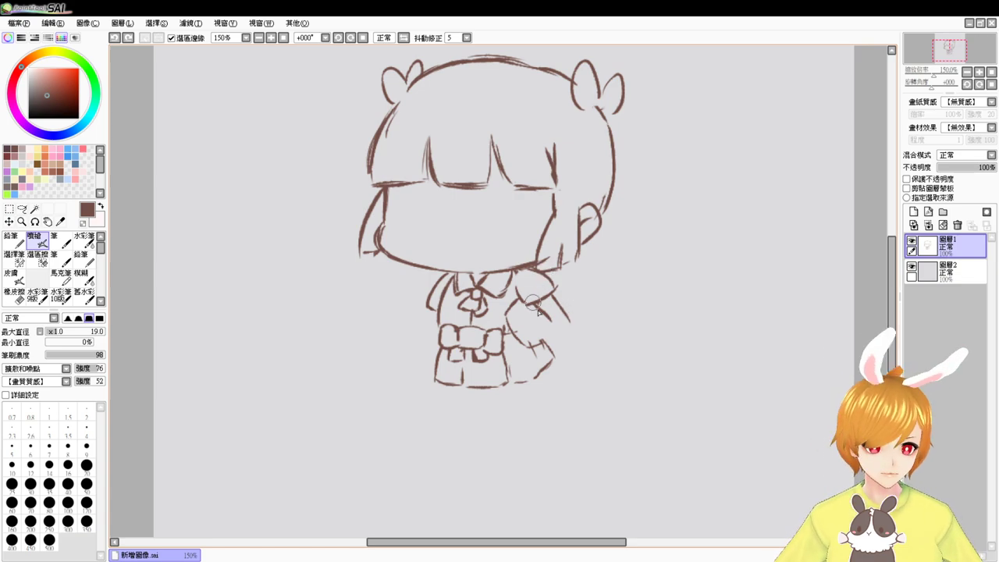
pyautogui.press('e')
pyautogui.press('v')
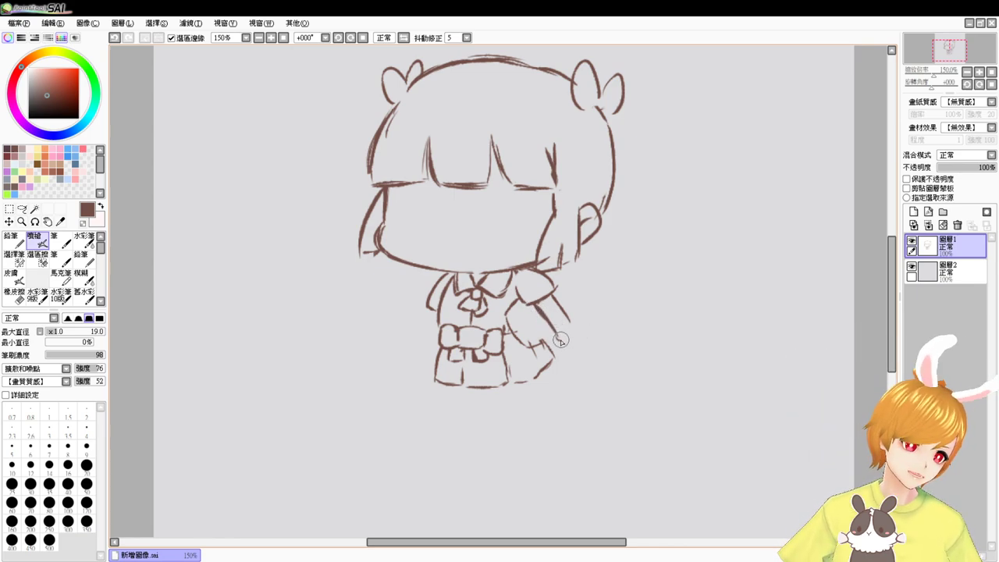
pyautogui.moveTo(568, 314)
pyautogui.mouseDown()
pyautogui.moveTo(575, 334)
pyautogui.moveTo(558, 341)
pyautogui.mouseUp()
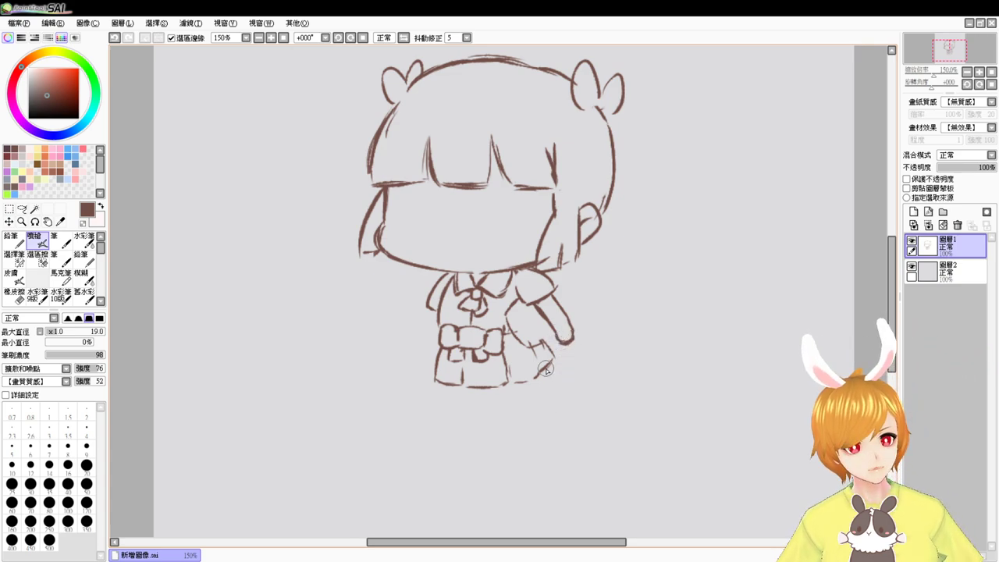
# Erase the lower end of the right arm and reshape it into a small rounded hand beside the skirt
pyautogui.press('e')
pyautogui.moveTo(561, 336)
pyautogui.mouseDown()
pyautogui.moveTo(558, 344)
pyautogui.moveTo(573, 340)
pyautogui.mouseUp()
pyautogui.press('b')
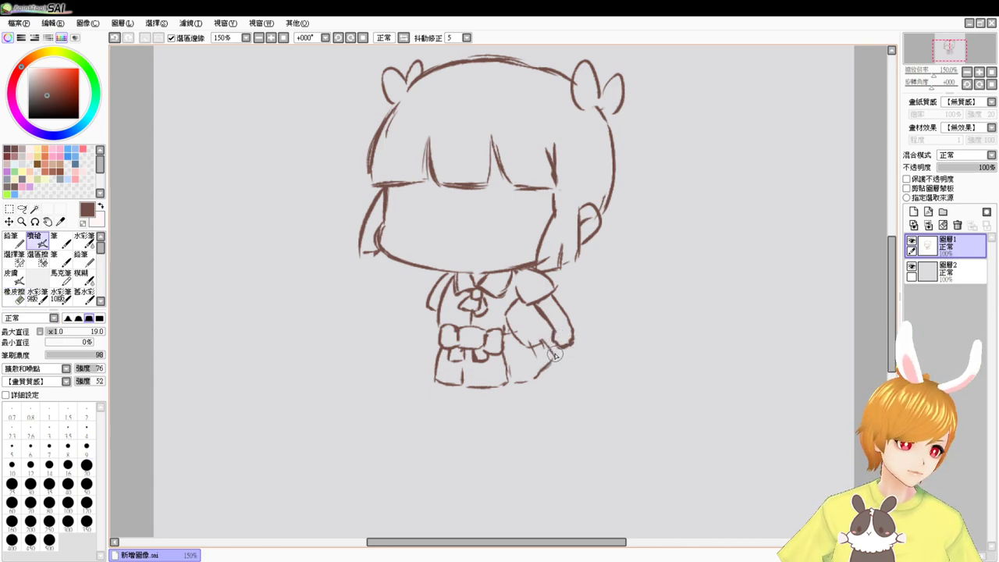
# Clean up the lines under the right sleeve, close the curve beside the skirt and draw an outer sleeve curve down to the right hand
pyautogui.press('e')
pyautogui.moveTo(535, 293)
pyautogui.mouseDown()
pyautogui.moveTo(525, 298)
pyautogui.moveTo(536, 306)
pyautogui.moveTo(523, 293)
pyautogui.moveTo(541, 307)
pyautogui.moveTo(556, 288)
pyautogui.moveTo(524, 298)
pyautogui.mouseUp()
pyautogui.press('b')
pyautogui.press('e')
pyautogui.press('b')
pyautogui.press('e')
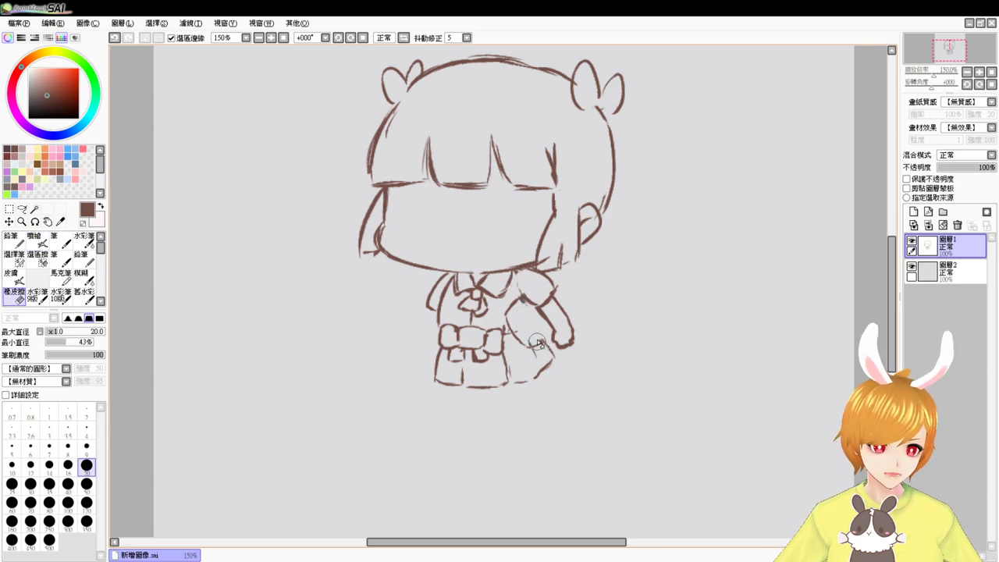
pyautogui.press('v')
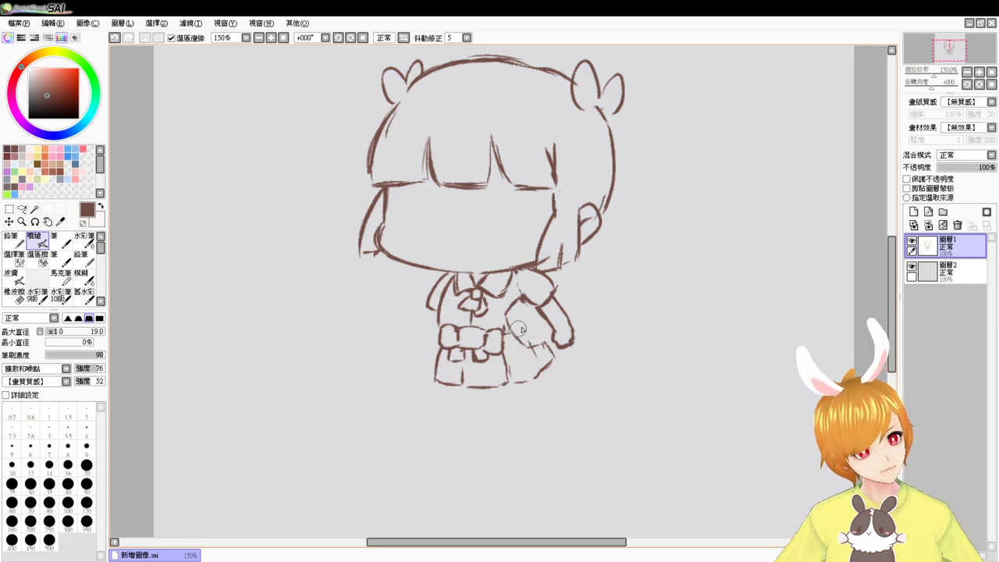
pyautogui.moveTo(555, 342); pyautogui.dragTo(532, 348)
pyautogui.moveTo(557, 292)
pyautogui.mouseDown()
pyautogui.moveTo(551, 286)
pyautogui.moveTo(576, 312)
pyautogui.moveTo(575, 334)
pyautogui.mouseUp()
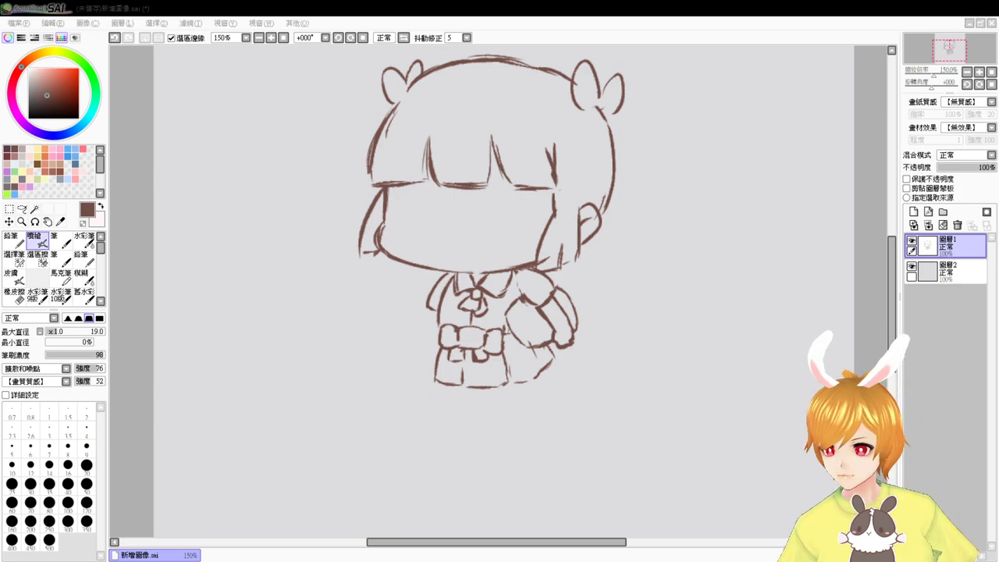
pyautogui.hotkey('alt', 'Tab')
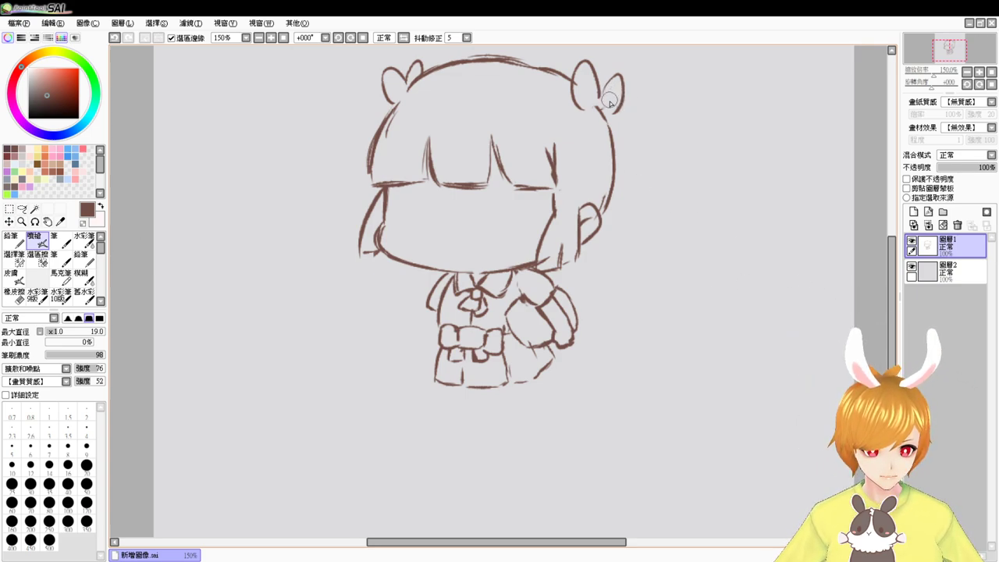
# Draw a long right pigtail hanging from the right hair ornament to waist height, closing its jagged lower tip
pyautogui.moveTo(598, 98)
pyautogui.mouseDown()
pyautogui.moveTo(627, 102)
pyautogui.moveTo(647, 139)
pyautogui.moveTo(653, 311)
pyautogui.mouseUp()
pyautogui.moveTo(605, 111); pyautogui.dragTo(617, 202)
pyautogui.moveTo(609, 152); pyautogui.dragTo(611, 281)
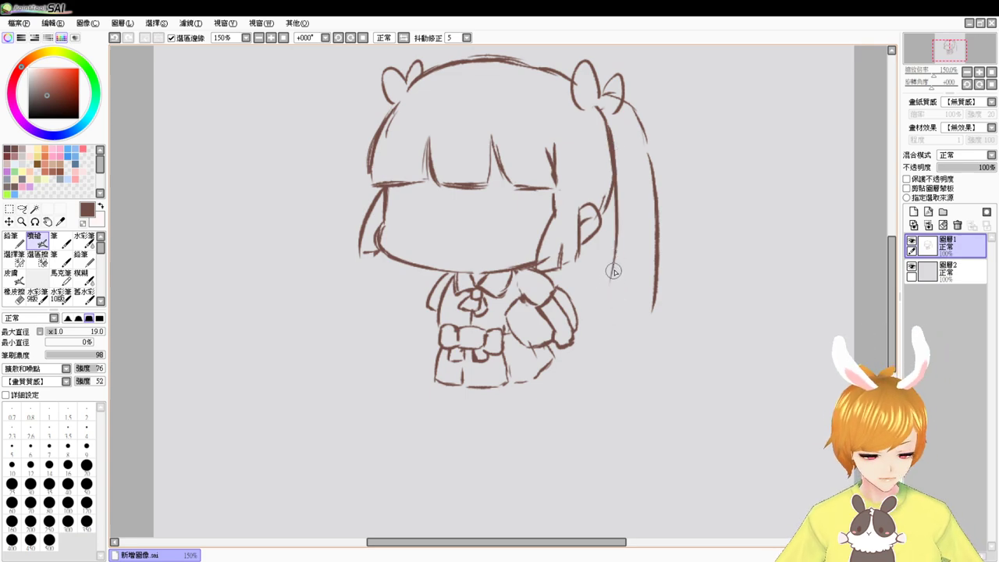
pyautogui.moveTo(613, 270)
pyautogui.mouseDown()
pyautogui.moveTo(607, 286)
pyautogui.moveTo(623, 328)
pyautogui.moveTo(642, 320)
pyautogui.mouseUp()
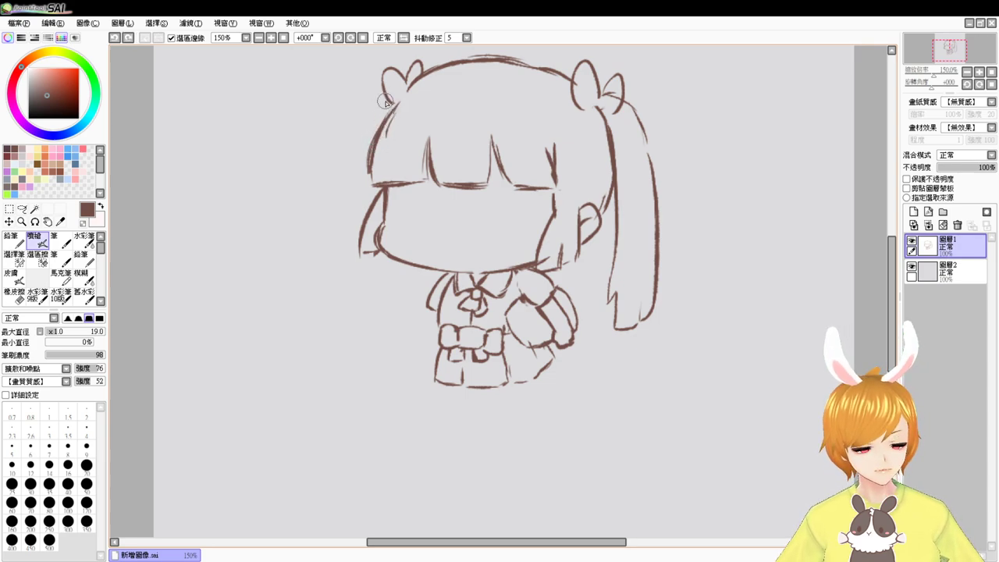
# Draw the left pigtail from the left hair ornament and below the cheek, retrying the strokes for its lower edges and pointed tip
pyautogui.moveTo(392, 93); pyautogui.dragTo(373, 125)
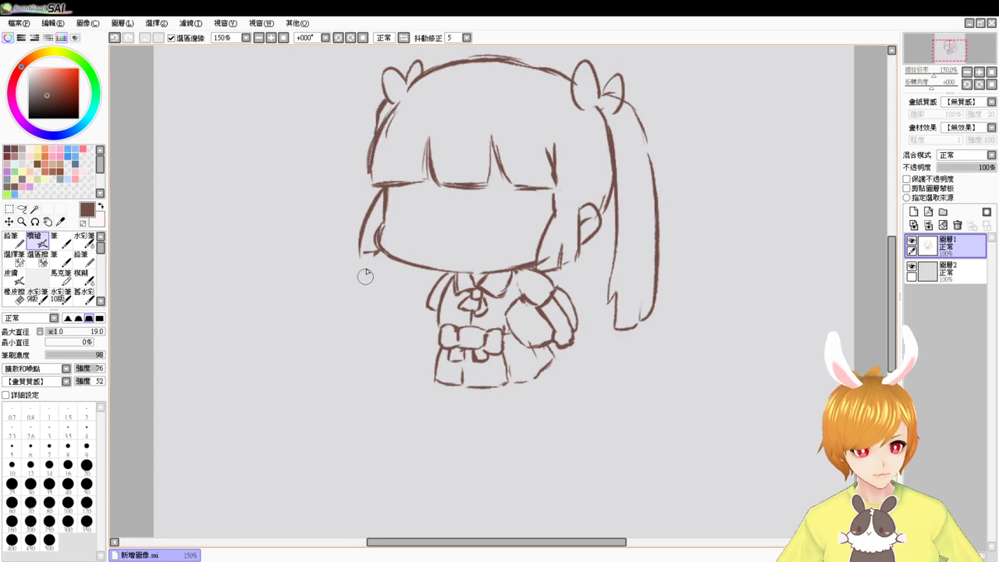
pyautogui.moveTo(374, 255)
pyautogui.mouseDown()
pyautogui.moveTo(374, 304)
pyautogui.moveTo(373, 267)
pyautogui.moveTo(395, 332)
pyautogui.mouseUp()
pyautogui.hotkey('ctrl', 'z')
pyautogui.hotkey('ctrl', 'z')
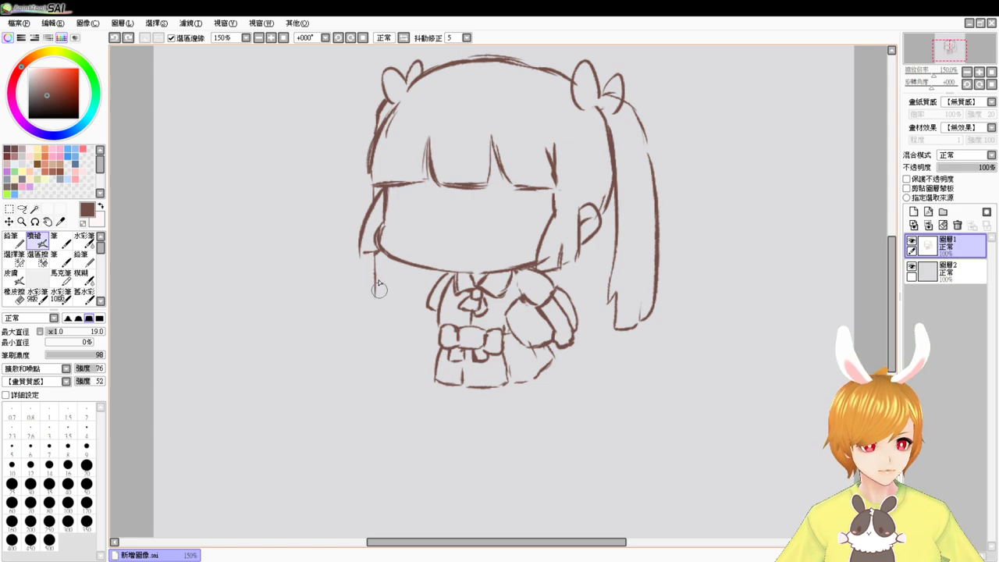
pyautogui.moveTo(374, 258)
pyautogui.mouseDown()
pyautogui.moveTo(381, 316)
pyautogui.moveTo(385, 308)
pyautogui.moveTo(412, 321)
pyautogui.mouseUp()
pyautogui.moveTo(409, 265)
pyautogui.mouseDown()
pyautogui.moveTo(415, 332)
pyautogui.moveTo(398, 336)
pyautogui.mouseUp()
pyautogui.hotkey('ctrl', 'z')
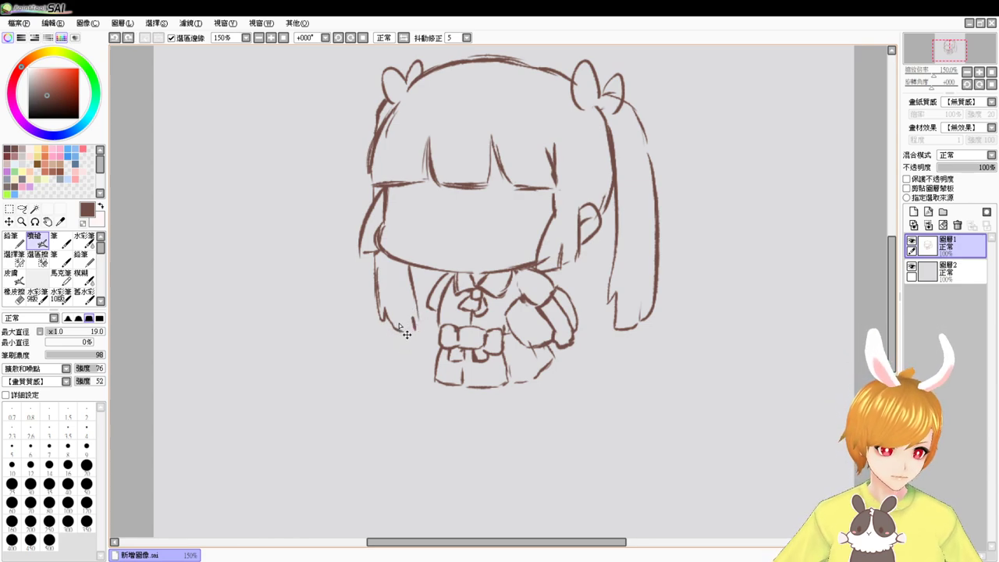
pyautogui.hotkey('ctrl', 'z')
pyautogui.hotkey('ctrl', 'z')
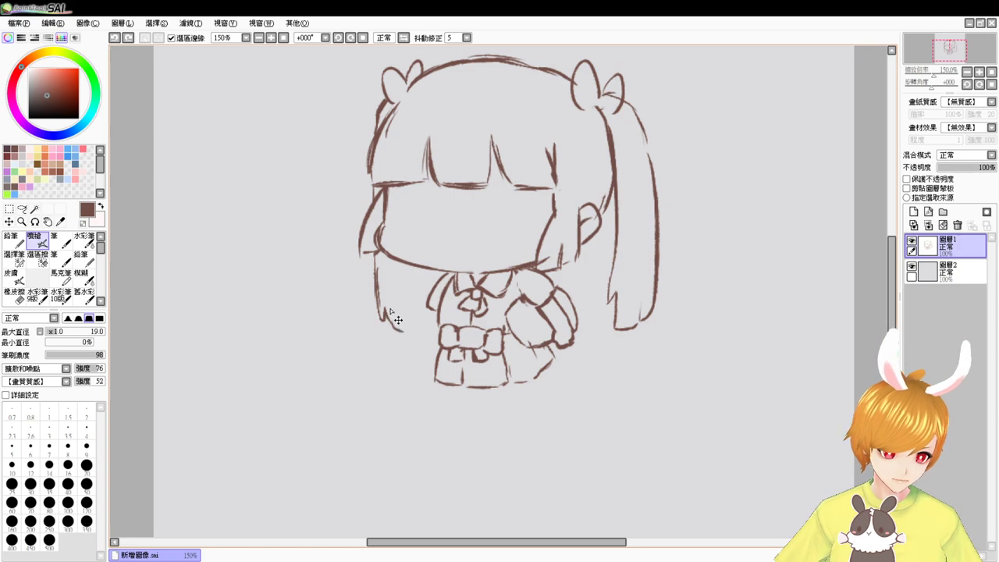
pyautogui.hotkey('ctrl', 'z')
pyautogui.moveTo(415, 268)
pyautogui.mouseDown()
pyautogui.moveTo(412, 327)
pyautogui.moveTo(408, 307)
pyautogui.moveTo(413, 332)
pyautogui.mouseUp()
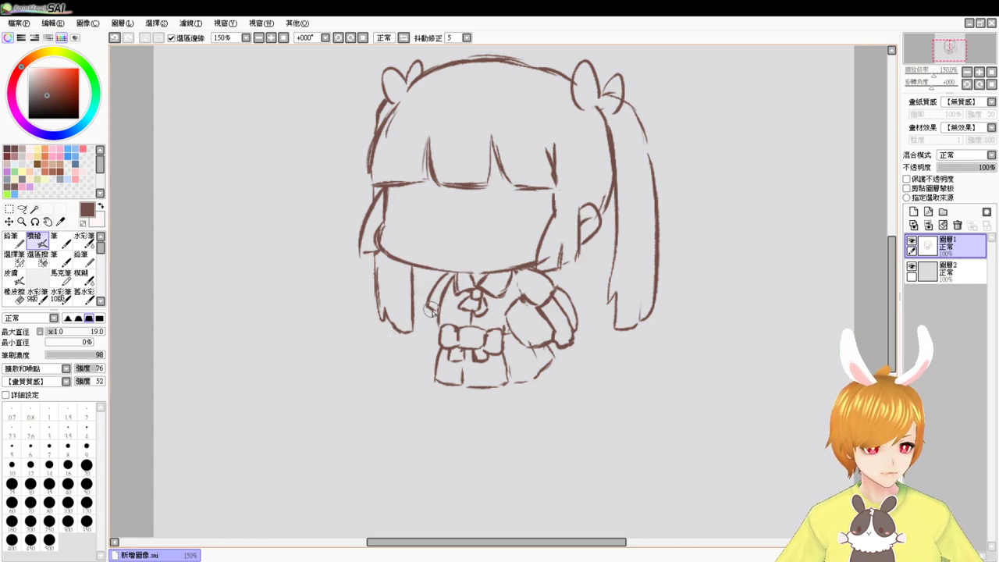
# Draw the left arm slanting down from the left sleeve to beside the waist bow and erase the overlapping sleeve lines
pyautogui.moveTo(428, 309); pyautogui.dragTo(418, 348)
pyautogui.press('e')
pyautogui.moveTo(426, 310); pyautogui.dragTo(430, 302)
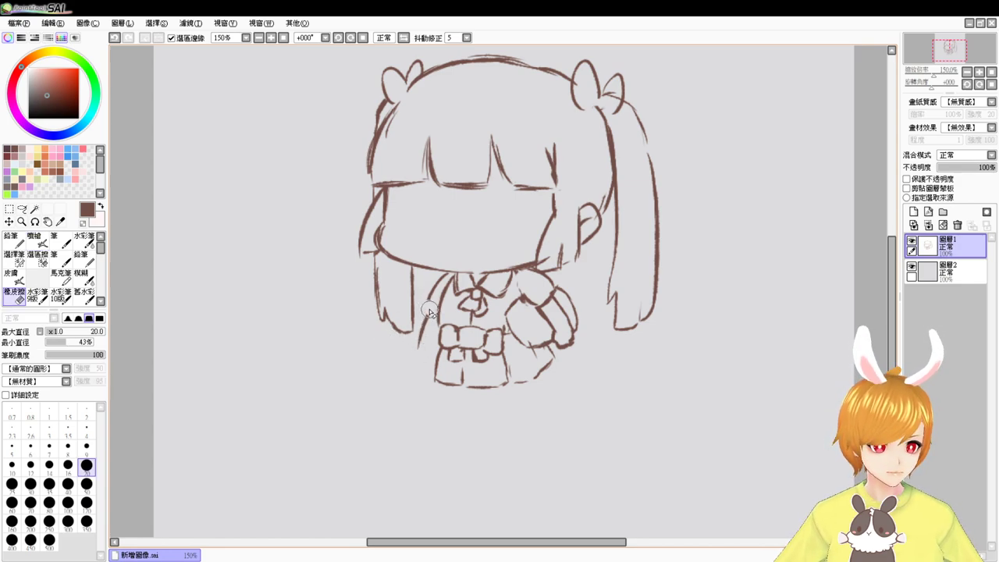
pyautogui.press('b')
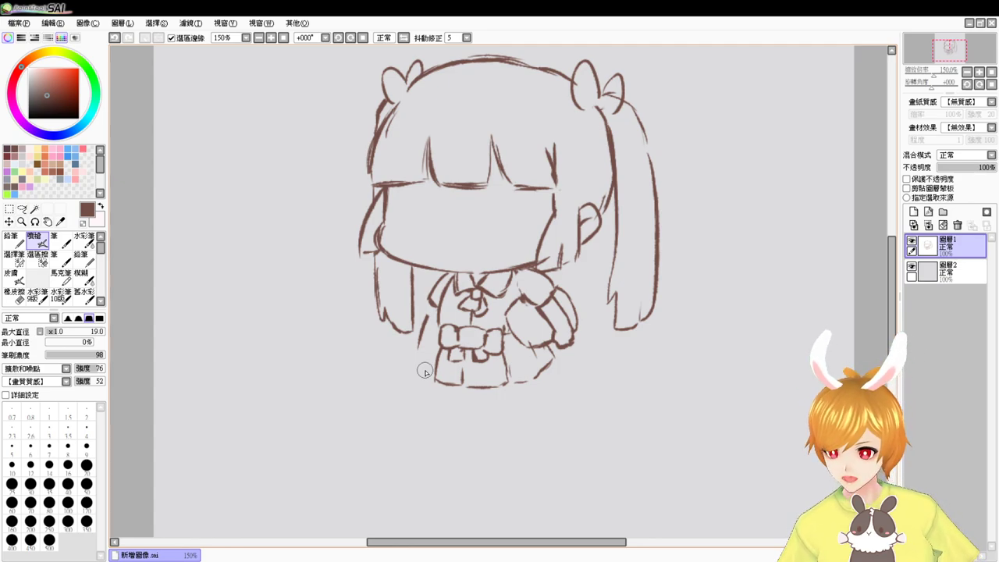
pyautogui.press('e')
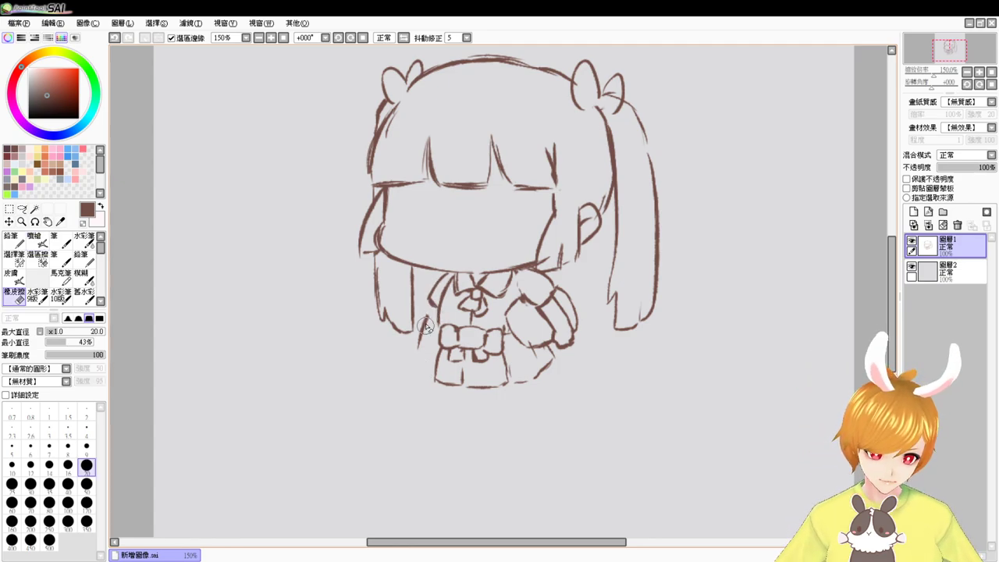
pyautogui.press('e')
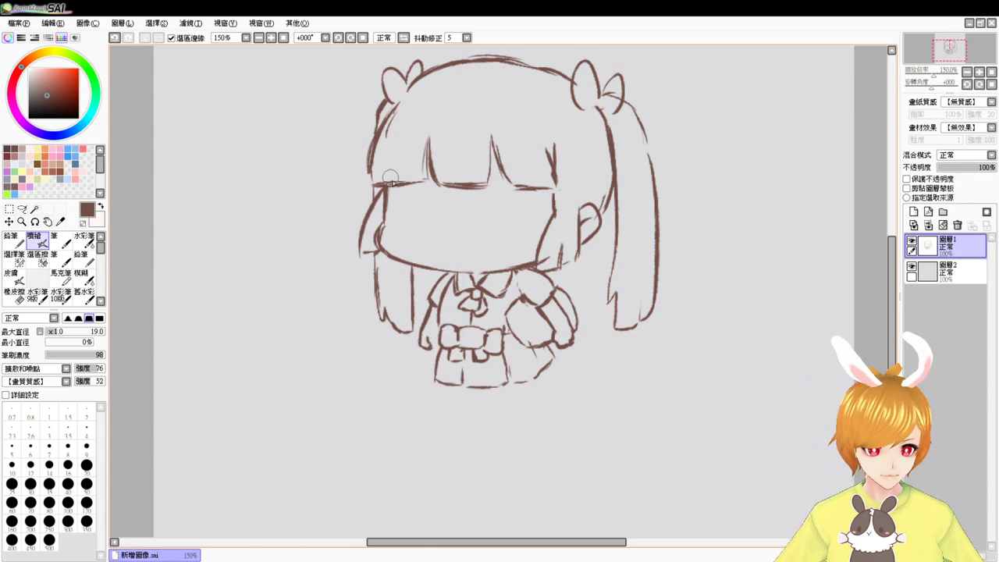
# Lasso the whole body below the head, rotate it slightly clockwise and shift it a little left with a free transform, then deselect it
pyautogui.click(22, 209)
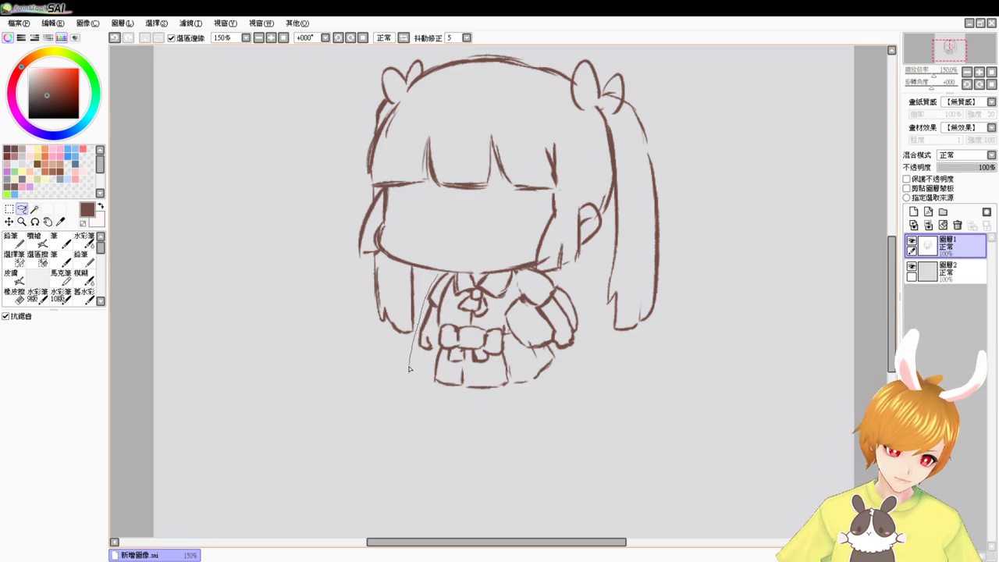
pyautogui.moveTo(409, 368)
pyautogui.mouseDown()
pyautogui.moveTo(466, 411)
pyautogui.moveTo(566, 389)
pyautogui.mouseUp()
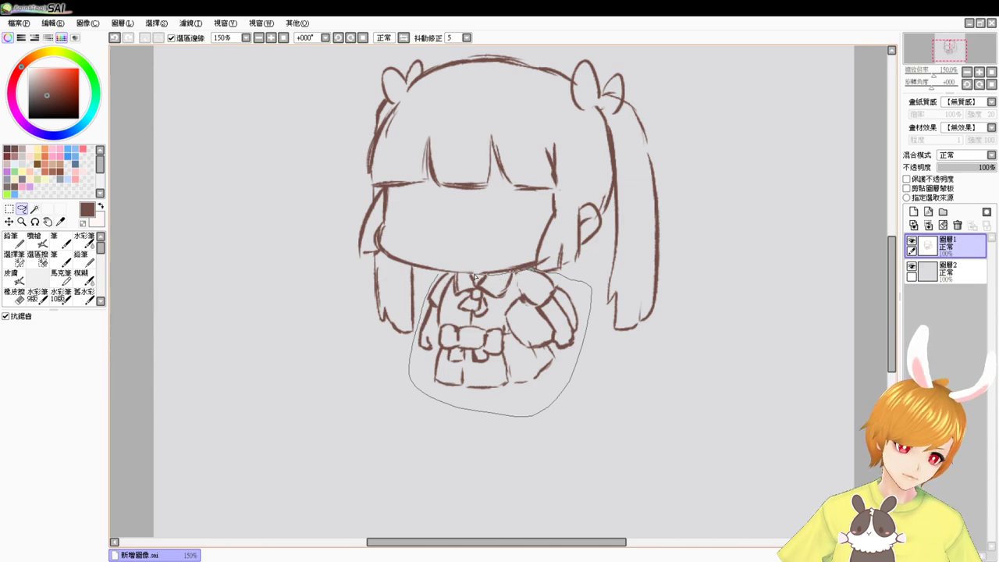
pyautogui.moveTo(450, 275); pyautogui.dragTo(439, 275)
pyautogui.hotkey('ctrl', 't')
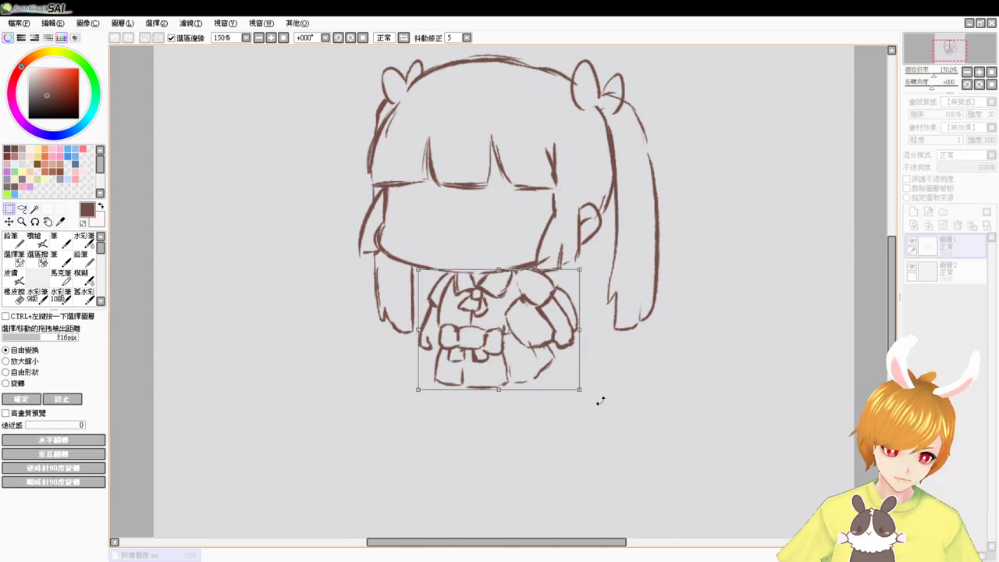
pyautogui.moveTo(562, 376); pyautogui.dragTo(556, 378)
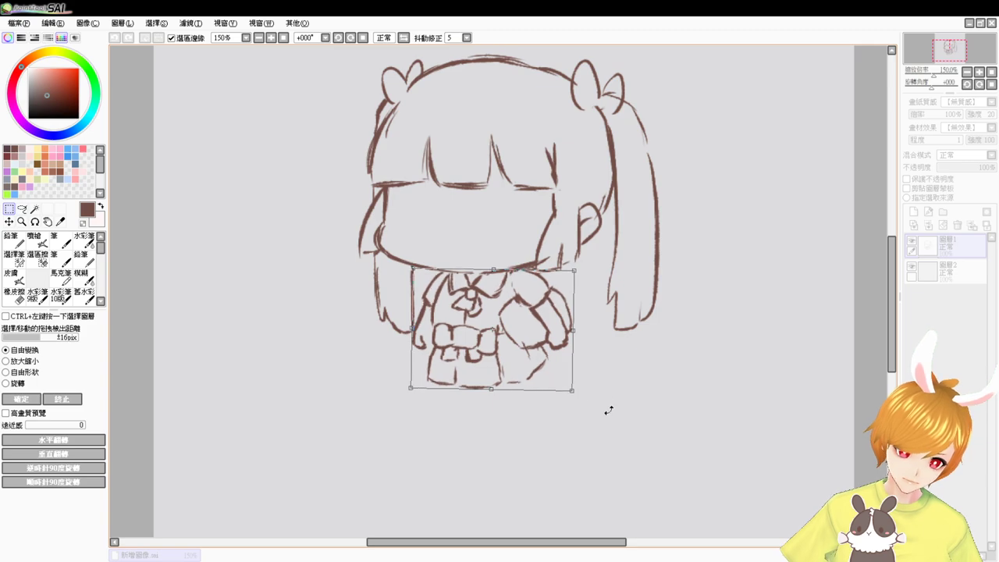
pyautogui.moveTo(609, 409); pyautogui.dragTo(605, 410)
pyautogui.press('Return')
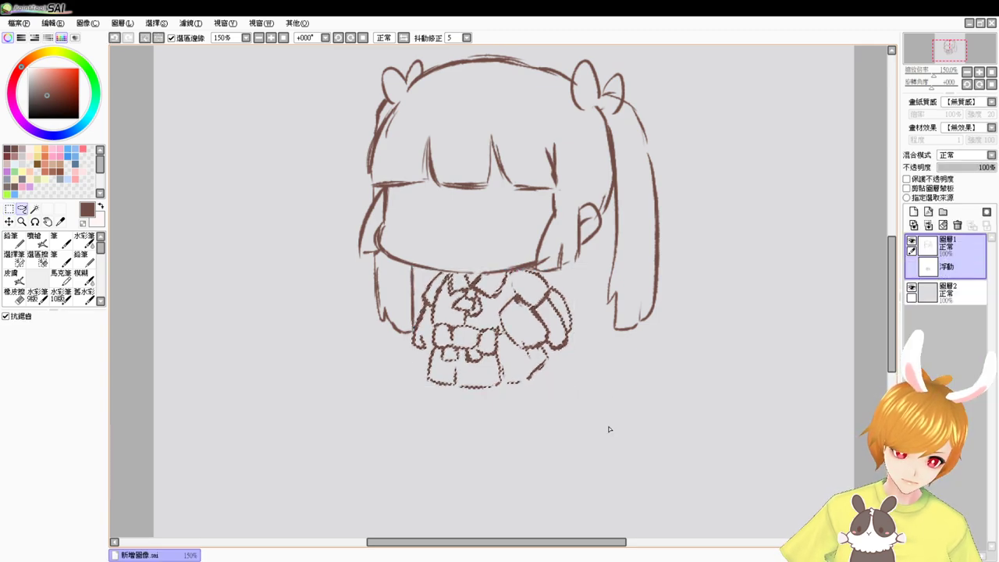
pyautogui.hotkey('ctrl', 'd')
pyautogui.click(43, 242)
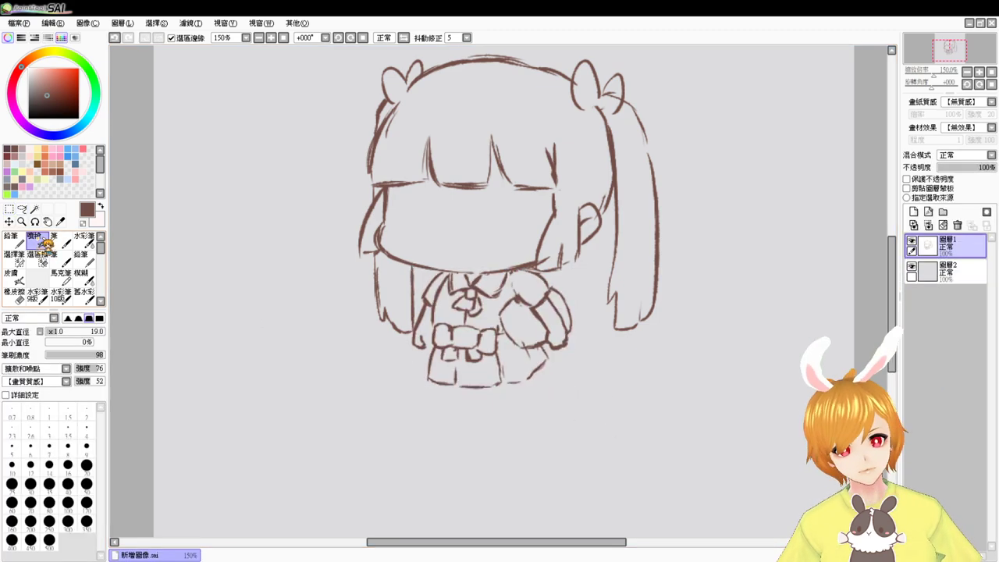
# Touch up the waist bow and the curved outline between the torso and the right arm by erasing and redrawing
pyautogui.press('e')
pyautogui.press('v')
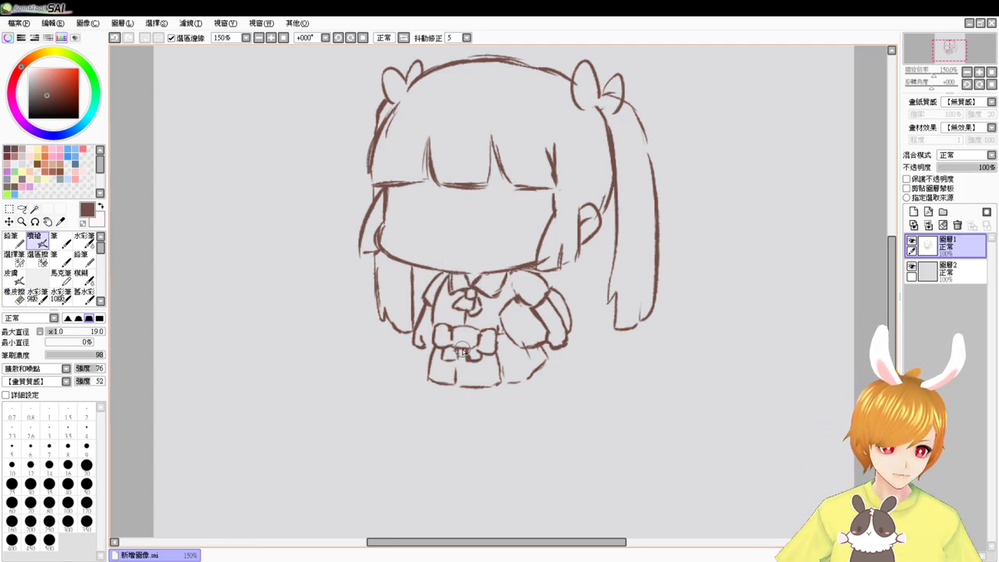
pyautogui.press('e')
pyautogui.moveTo(517, 328); pyautogui.dragTo(530, 342)
pyautogui.press('v')
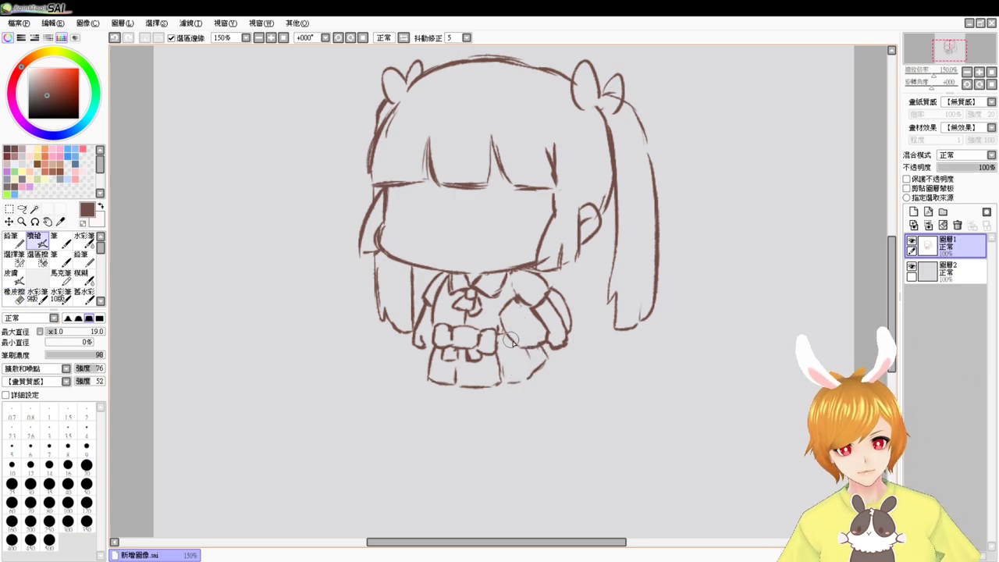
# Rework the end of the left arm into a cuff with a small hand, and erase the extra line at the left cheek
pyautogui.press('e')
pyautogui.moveTo(423, 336); pyautogui.dragTo(414, 340)
pyautogui.press('v')
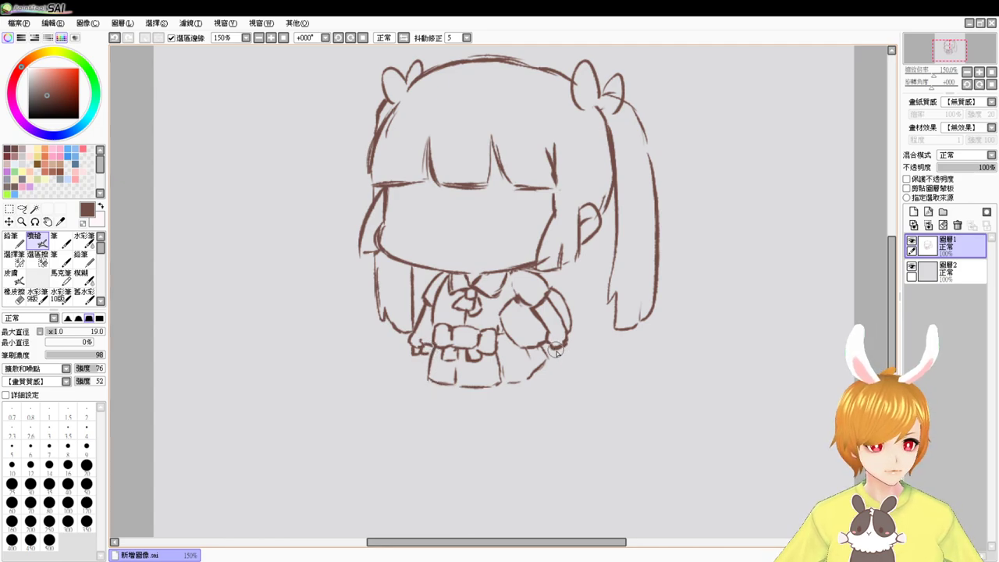
pyautogui.press('e')
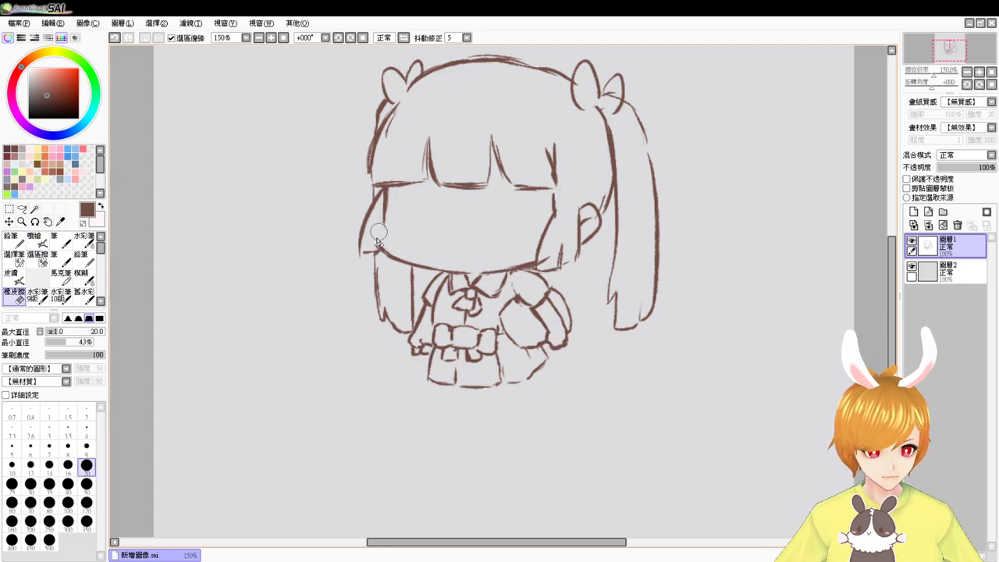
pyautogui.press('v')
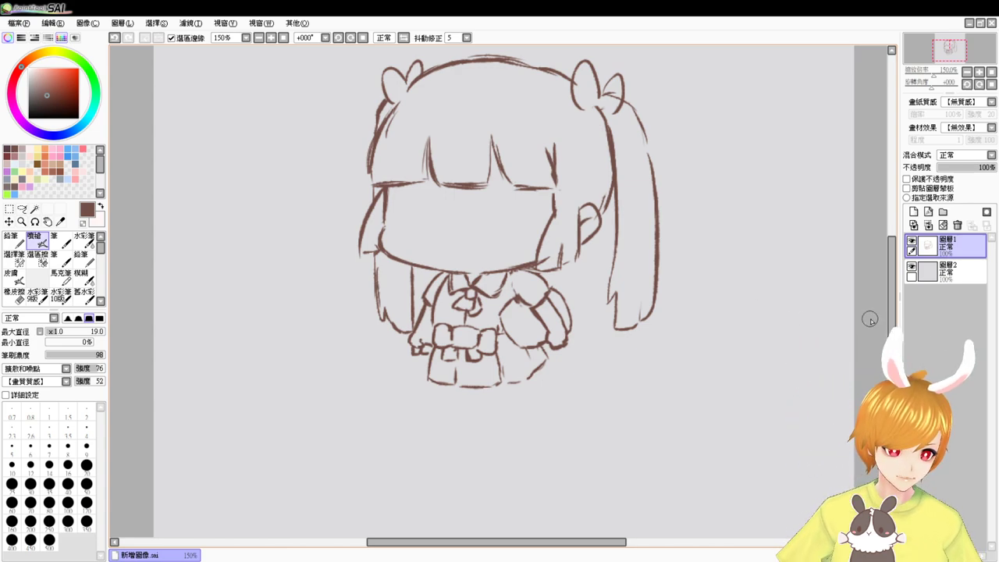
# Erase the inner edge and tip of the right pigtail and redraw them as a smooth line ending in a longer point
pyautogui.press('e')
pyautogui.moveTo(634, 307); pyautogui.dragTo(638, 309)
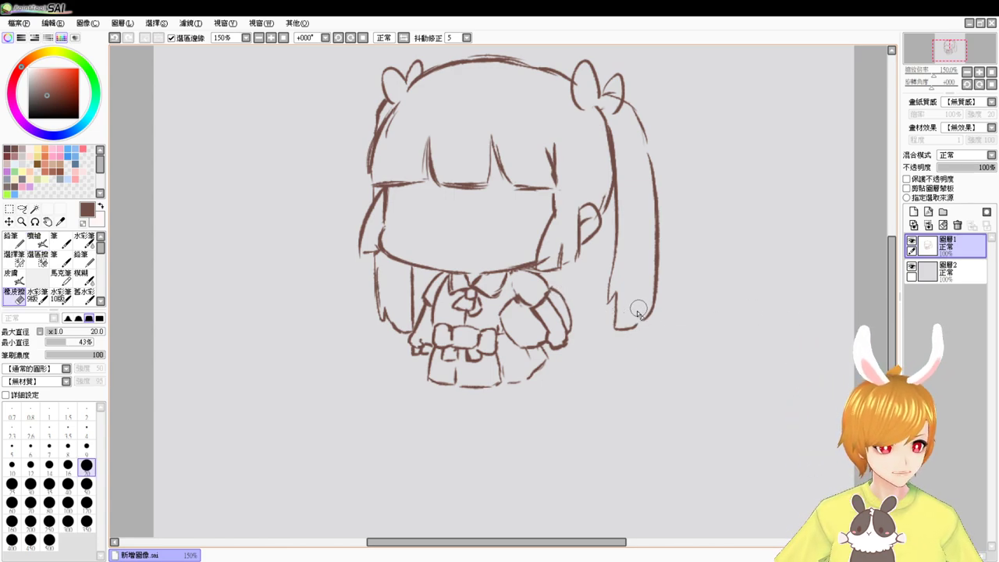
pyautogui.press('b')
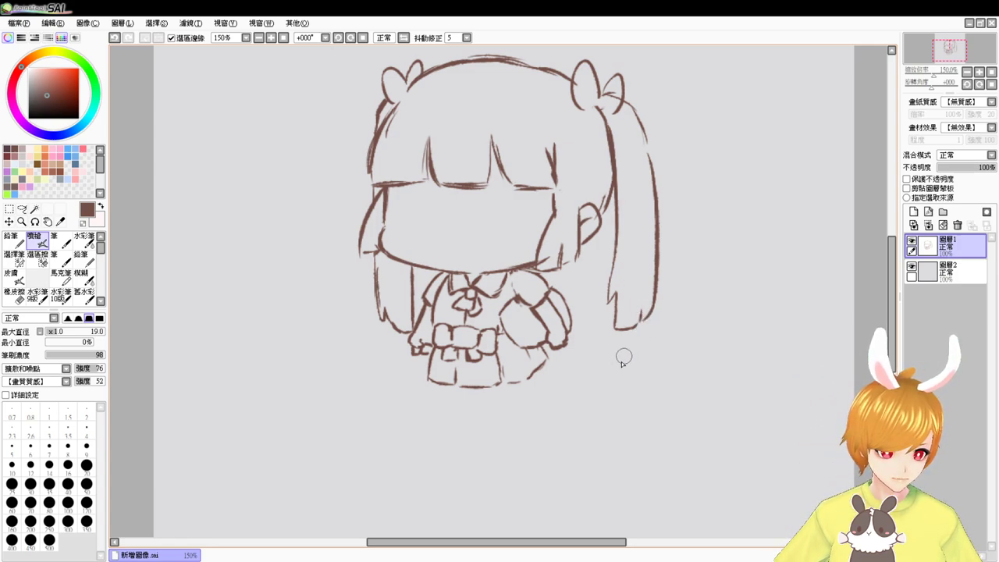
pyautogui.press('e')
pyautogui.moveTo(614, 306); pyautogui.dragTo(615, 319)
pyautogui.press('b')
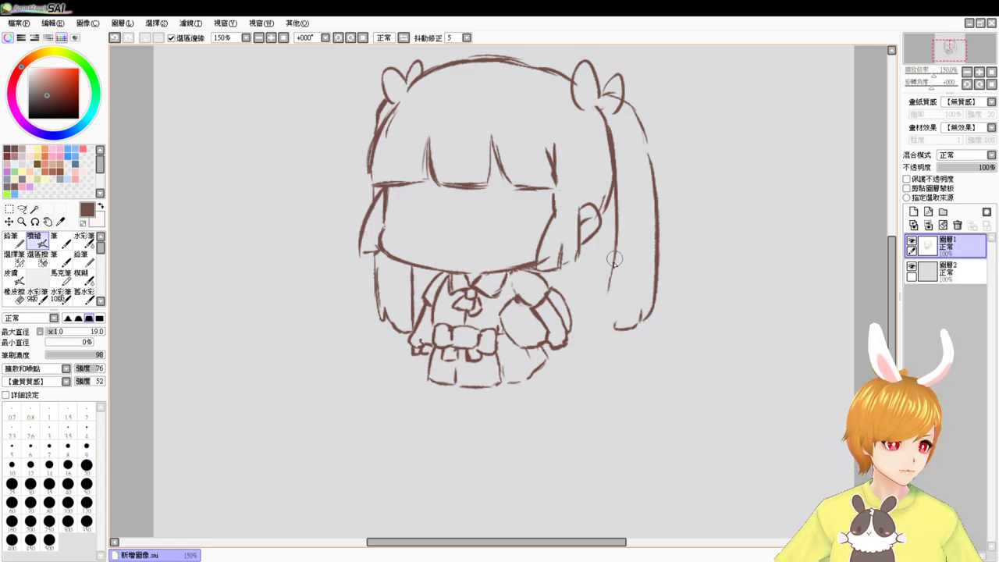
pyautogui.moveTo(614, 261); pyautogui.dragTo(611, 324)
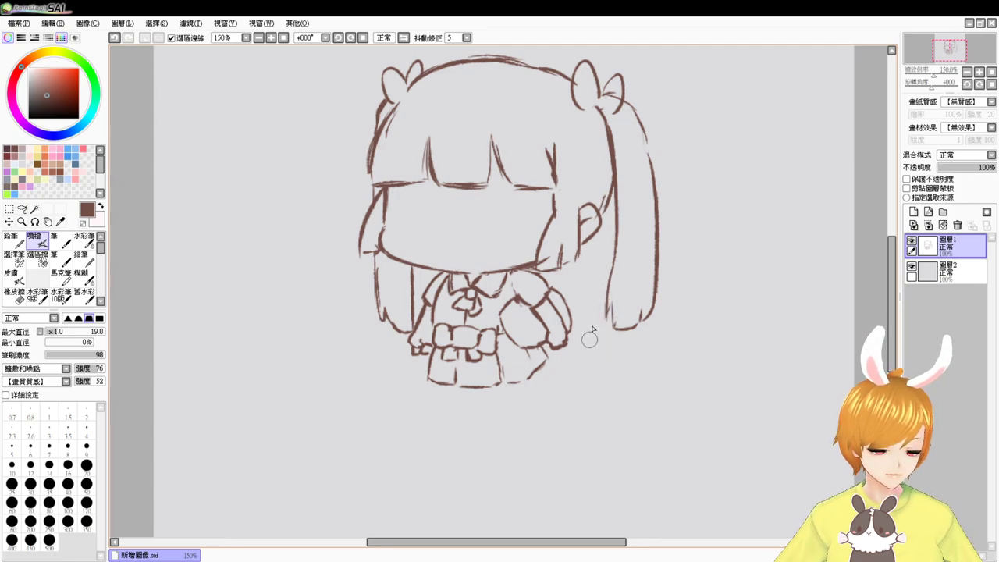
pyautogui.press('e')
pyautogui.moveTo(616, 222)
pyautogui.mouseDown()
pyautogui.moveTo(608, 286)
pyautogui.moveTo(610, 276)
pyautogui.mouseUp()
pyautogui.press('b')
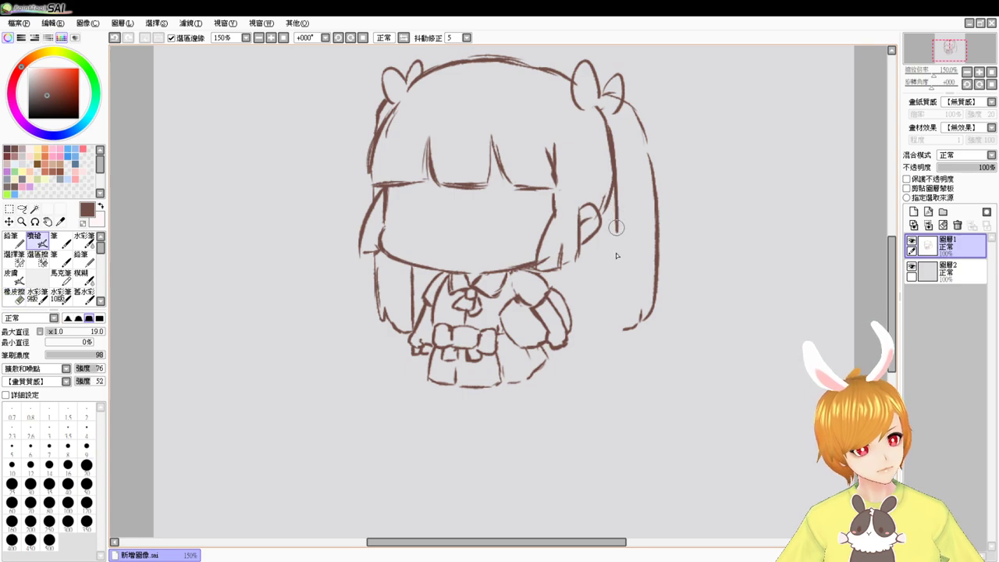
pyautogui.moveTo(616, 222); pyautogui.dragTo(607, 318)
pyautogui.moveTo(611, 257)
pyautogui.mouseDown()
pyautogui.moveTo(604, 338)
pyautogui.moveTo(649, 315)
pyautogui.mouseUp()
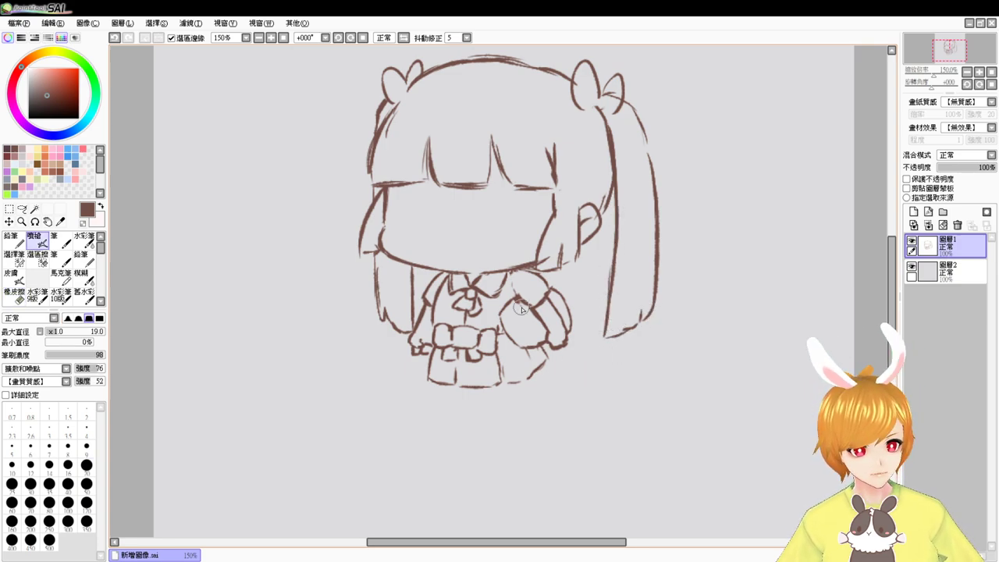
pyautogui.press('e')
pyautogui.moveTo(374, 123)
pyautogui.mouseDown()
pyautogui.moveTo(380, 105)
pyautogui.moveTo(363, 160)
pyautogui.moveTo(367, 129)
pyautogui.moveTo(364, 234)
pyautogui.mouseUp()
pyautogui.press('b')
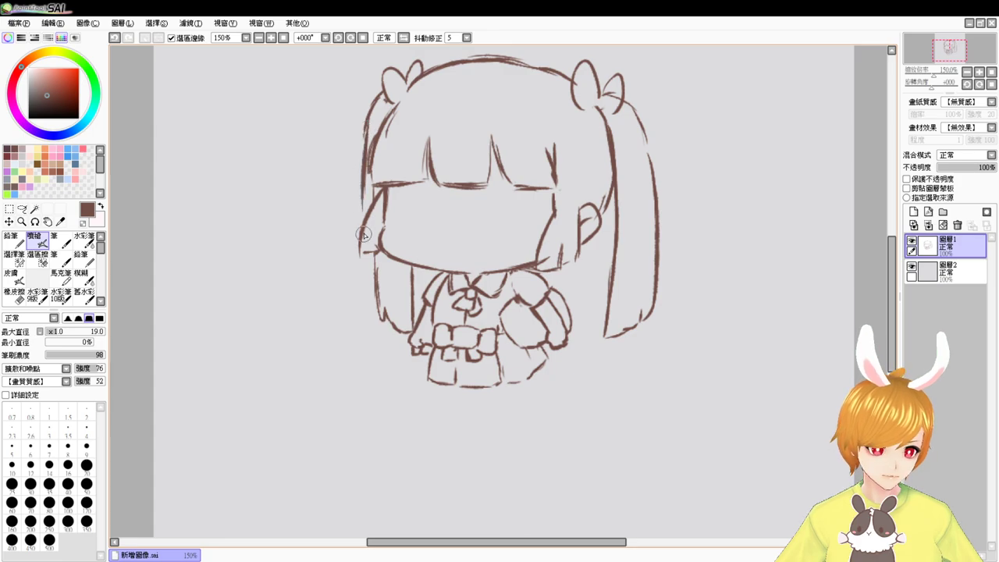
pyautogui.hotkey('ctrl', 'z')
pyautogui.hotkey('ctrl', 'z')
pyautogui.hotkey('ctrl', 'z')
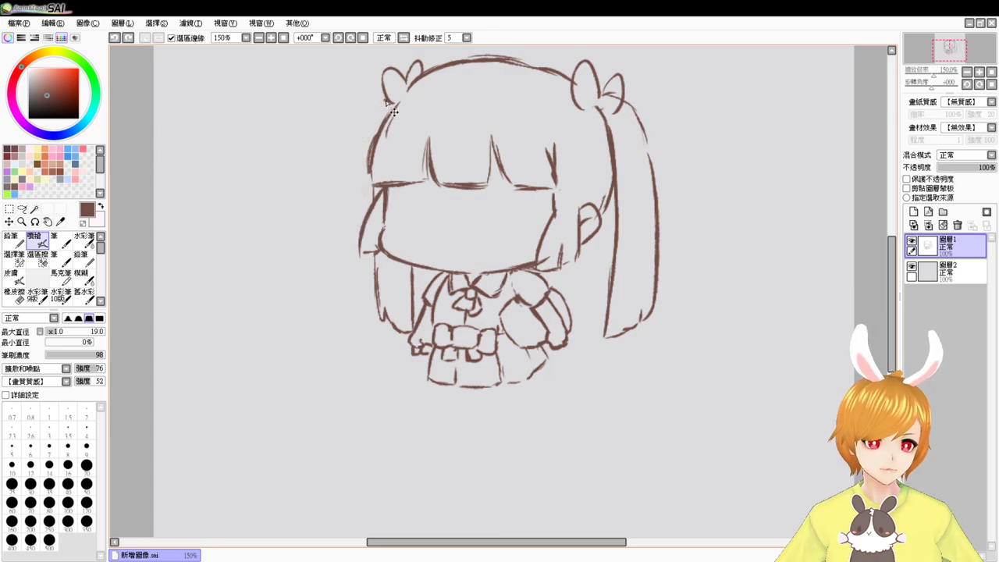
# Draw a wider outer edge for the left pigtail, from the head ornament down to the tip
pyautogui.moveTo(388, 103)
pyautogui.mouseDown()
pyautogui.moveTo(365, 136)
pyautogui.moveTo(356, 181)
pyautogui.mouseUp()
pyautogui.moveTo(363, 141); pyautogui.dragTo(361, 221)
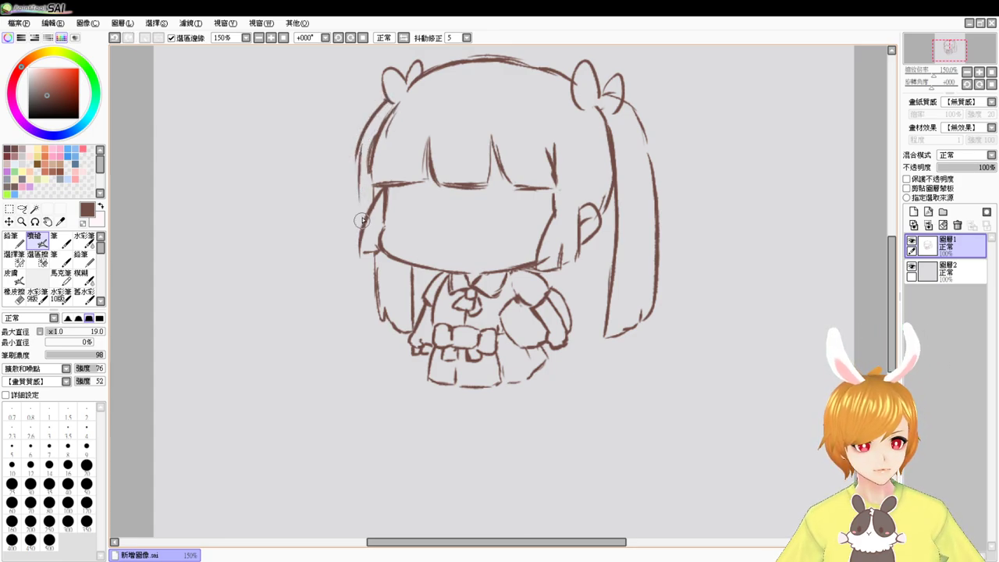
pyautogui.hotkey('ctrl', 'z')
pyautogui.moveTo(362, 142); pyautogui.dragTo(363, 297)
pyautogui.moveTo(359, 226); pyautogui.dragTo(372, 335)
pyautogui.moveTo(361, 270); pyautogui.dragTo(377, 311)
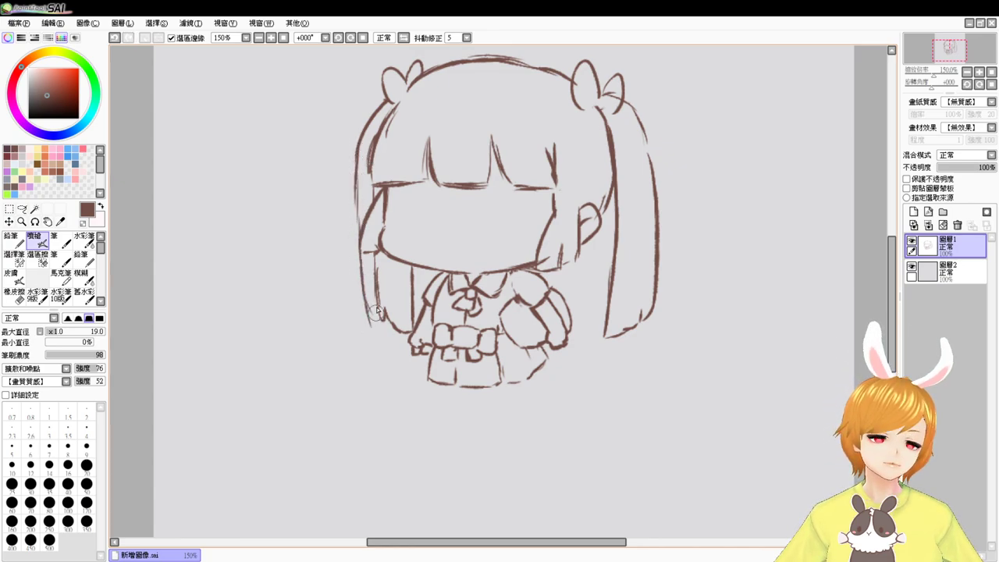
# Erase the left pigtail's old lower lines and redraw its inner edge running down from the jaw
pyautogui.press('e')
pyautogui.moveTo(378, 261)
pyautogui.mouseDown()
pyautogui.moveTo(383, 311)
pyautogui.moveTo(385, 295)
pyautogui.mouseUp()
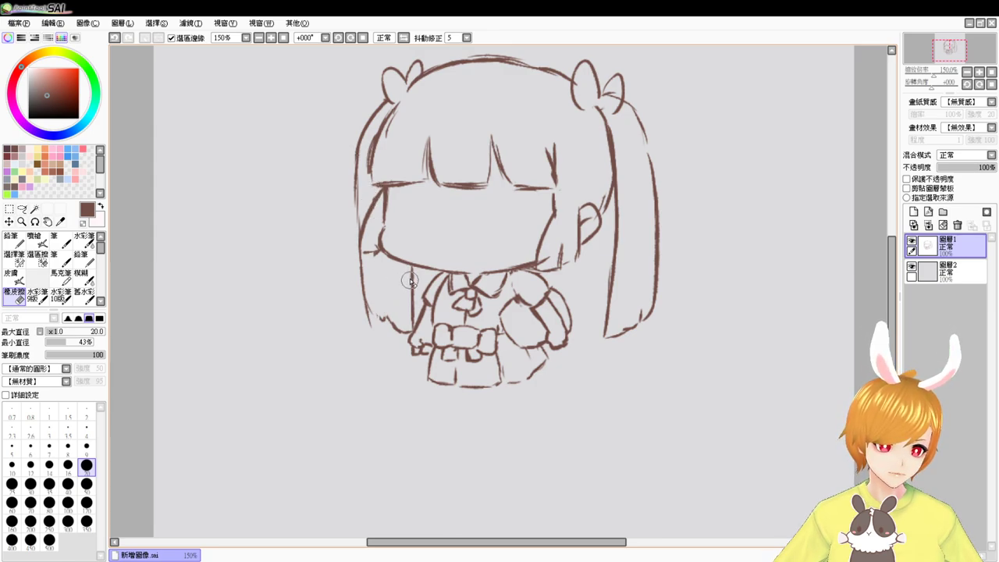
pyautogui.moveTo(410, 272)
pyautogui.mouseDown()
pyautogui.moveTo(413, 332)
pyautogui.moveTo(387, 318)
pyautogui.mouseUp()
pyautogui.press('v')
pyautogui.moveTo(397, 265); pyautogui.dragTo(404, 324)
pyautogui.press('e')
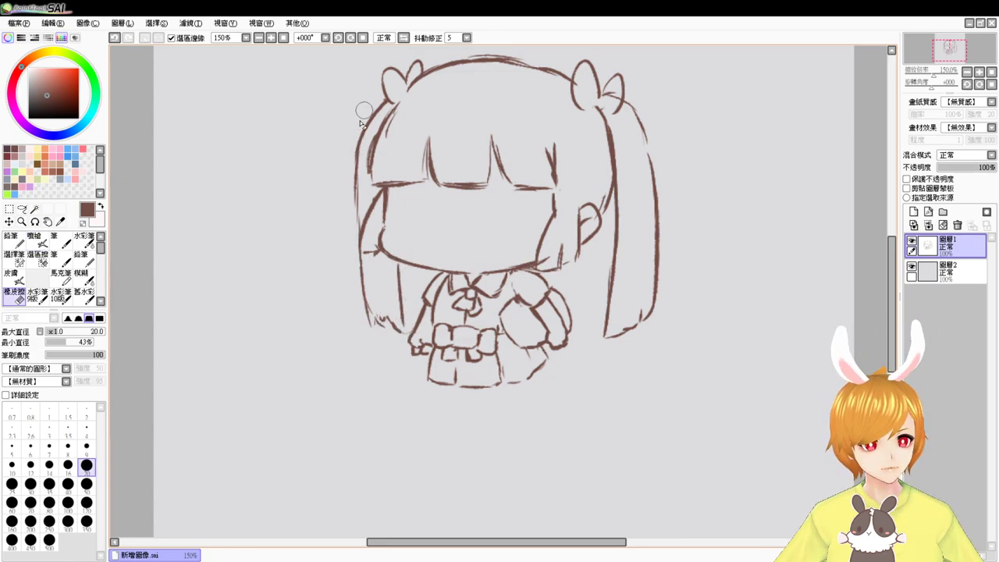
# Erase the upper outer edge of the left pigtail and redraw it closer to the head
pyautogui.moveTo(363, 112); pyautogui.dragTo(355, 172)
pyautogui.press('v')
pyautogui.moveTo(382, 99); pyautogui.dragTo(364, 177)
pyautogui.moveTo(370, 121); pyautogui.dragTo(362, 186)
pyautogui.hotkey('ctrl', 'z')
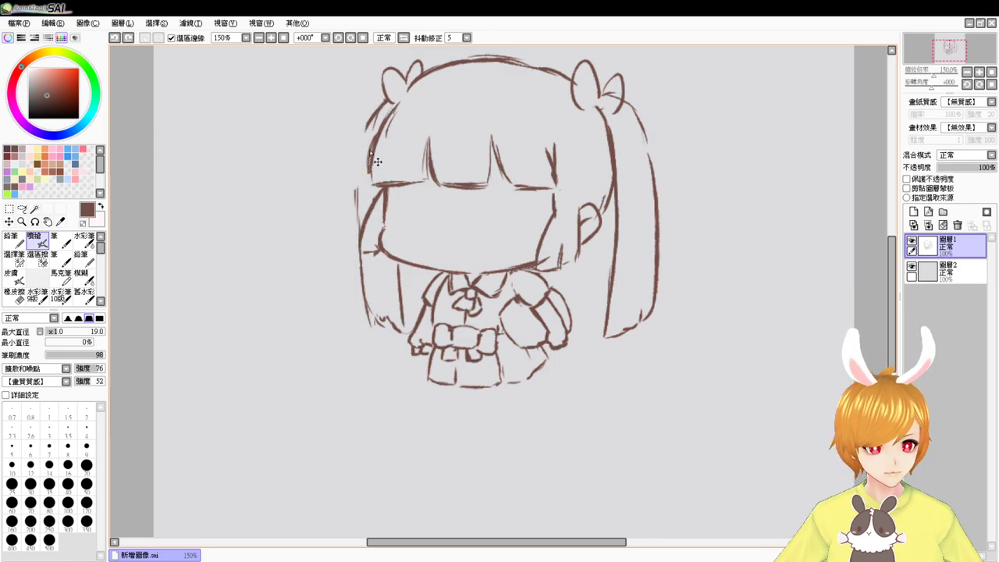
pyautogui.moveTo(387, 95)
pyautogui.mouseDown()
pyautogui.moveTo(368, 125)
pyautogui.moveTo(362, 185)
pyautogui.mouseUp()
pyautogui.moveTo(367, 115); pyautogui.dragTo(362, 192)
pyautogui.moveTo(366, 139); pyautogui.dragTo(363, 223)
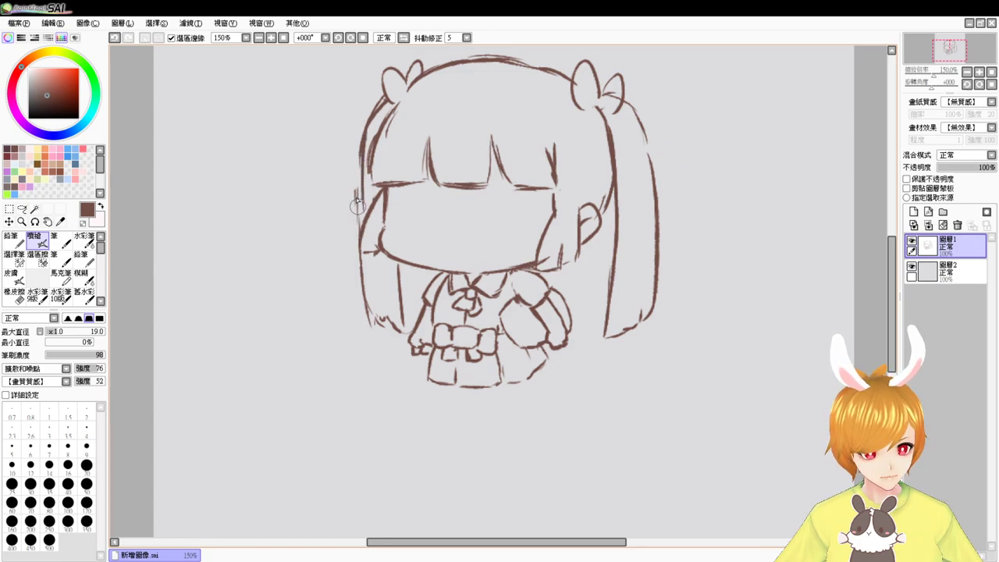
# Erase the lower outer edge of the left pigtail and redraw it as a narrower line
pyautogui.press('e')
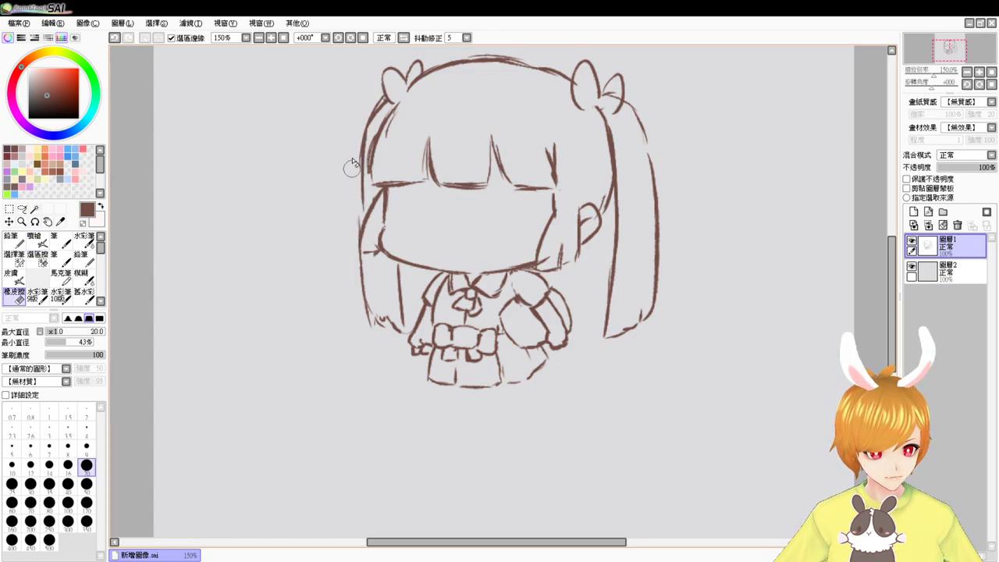
pyautogui.press('b')
pyautogui.press('e')
pyautogui.moveTo(356, 209); pyautogui.dragTo(361, 306)
pyautogui.moveTo(358, 257); pyautogui.dragTo(369, 323)
pyautogui.press('b')
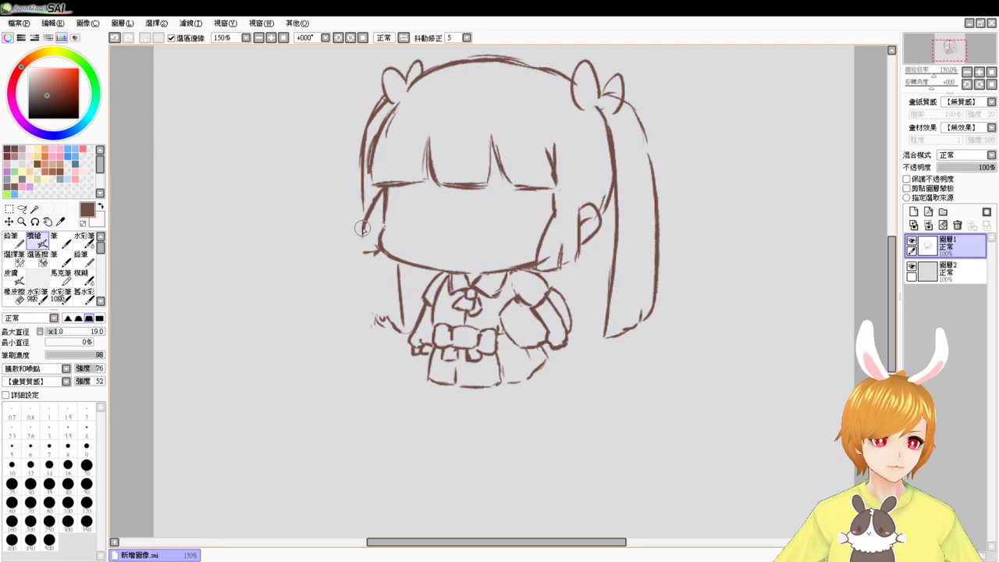
pyautogui.moveTo(362, 229); pyautogui.dragTo(371, 297)
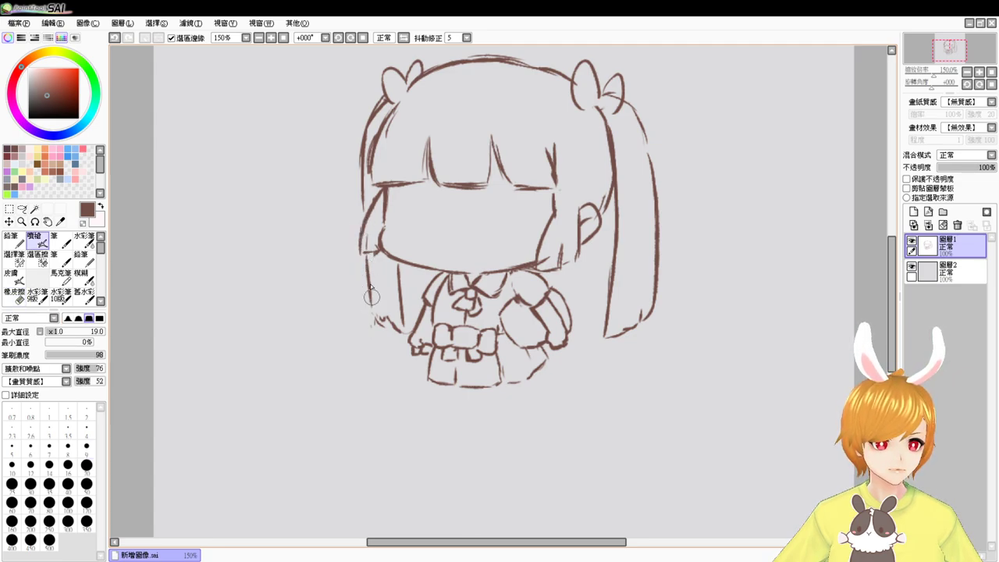
pyautogui.moveTo(366, 259)
pyautogui.mouseDown()
pyautogui.moveTo(379, 330)
pyautogui.moveTo(393, 294)
pyautogui.moveTo(374, 287)
pyautogui.moveTo(363, 266)
pyautogui.mouseUp()
# Erase the whole left pigtail, from below the head ornament to the tip
pyautogui.press('e')
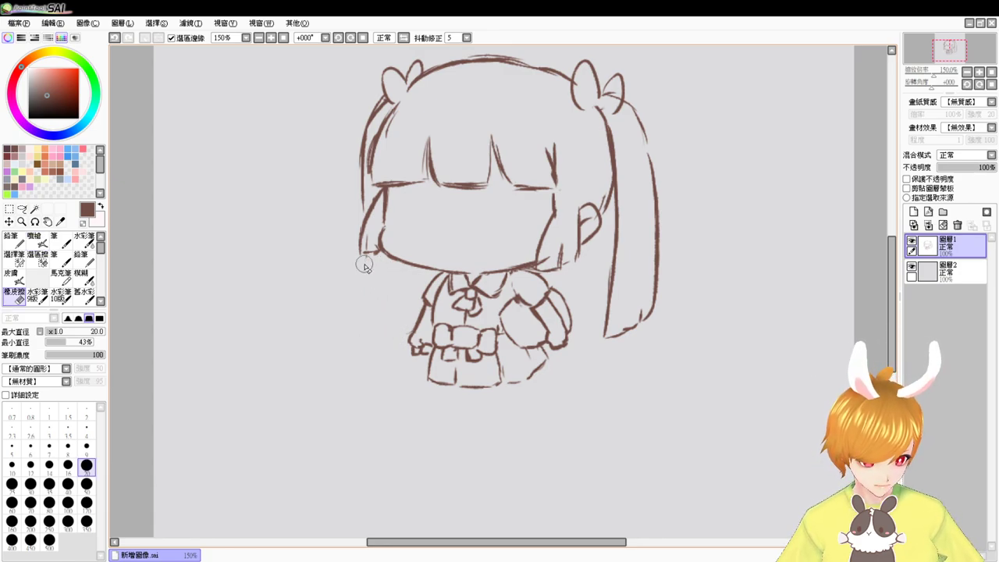
pyautogui.moveTo(373, 141)
pyautogui.mouseDown()
pyautogui.moveTo(374, 108)
pyautogui.moveTo(356, 148)
pyautogui.moveTo(358, 138)
pyautogui.moveTo(355, 189)
pyautogui.mouseUp()
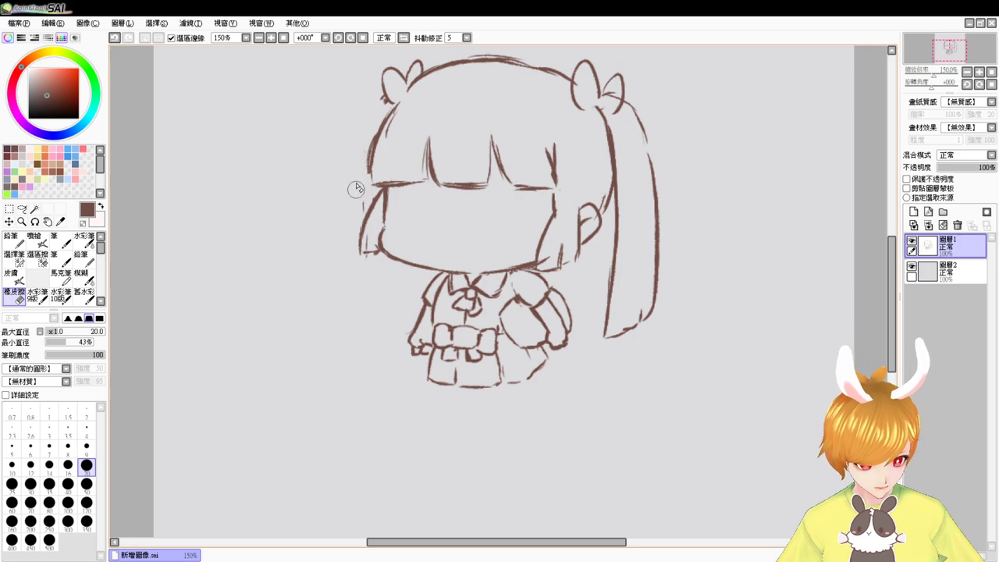
pyautogui.press('e')
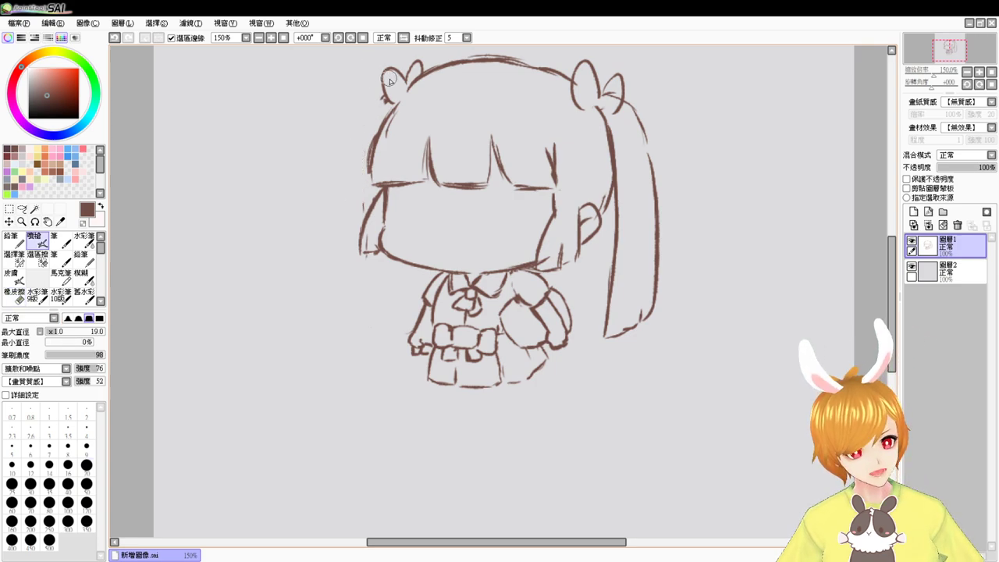
pyautogui.moveTo(390, 80); pyautogui.dragTo(387, 85)
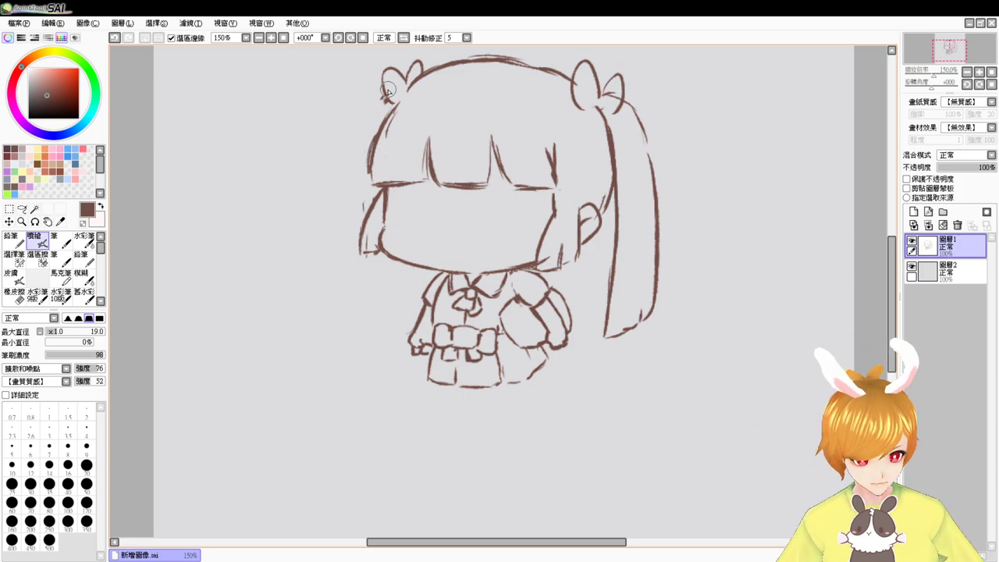
# Clean up below the left head ornament and draw a long new outer edge for the left pigtail
pyautogui.press('e')
pyautogui.moveTo(381, 103)
pyautogui.mouseDown()
pyautogui.moveTo(361, 121)
pyautogui.moveTo(379, 98)
pyautogui.moveTo(356, 153)
pyautogui.moveTo(357, 174)
pyautogui.moveTo(368, 117)
pyautogui.moveTo(353, 191)
pyautogui.mouseUp()
pyautogui.press('b')
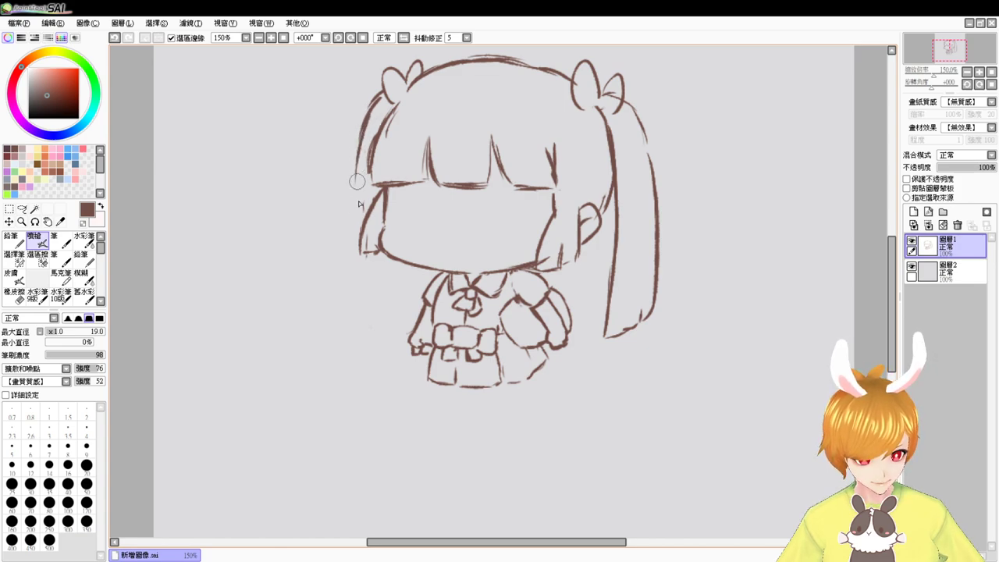
pyautogui.moveTo(364, 146); pyautogui.dragTo(359, 323)
pyautogui.moveTo(353, 230); pyautogui.dragTo(358, 320)
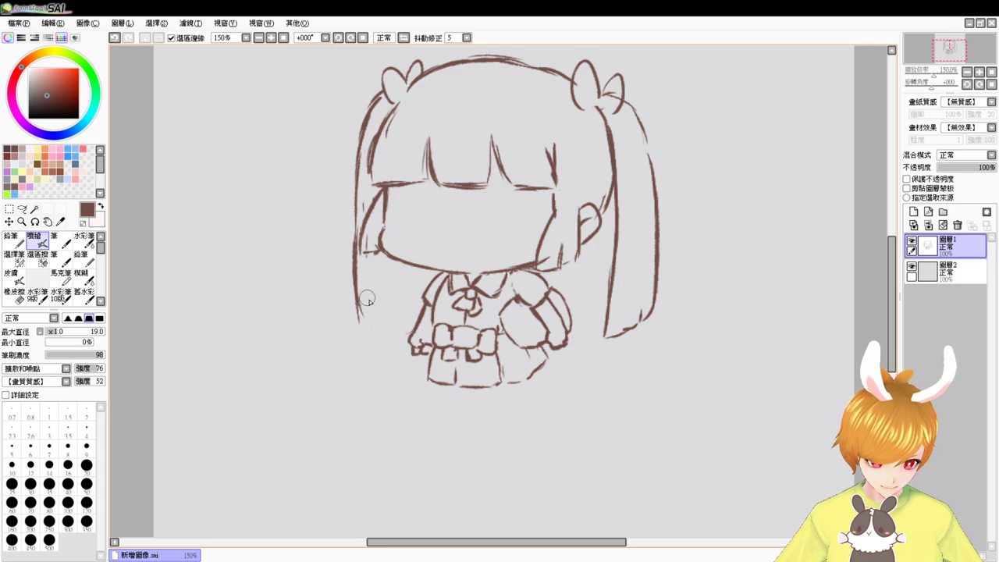
# Draw the left pigtail's short inner edge below the jaw and close the hair in a slanted, pointed tip
pyautogui.moveTo(394, 273); pyautogui.dragTo(393, 295)
pyautogui.hotkey('ctrl', 'z')
pyautogui.hotkey('ctrl', 'z')
pyautogui.moveTo(392, 259); pyautogui.dragTo(394, 302)
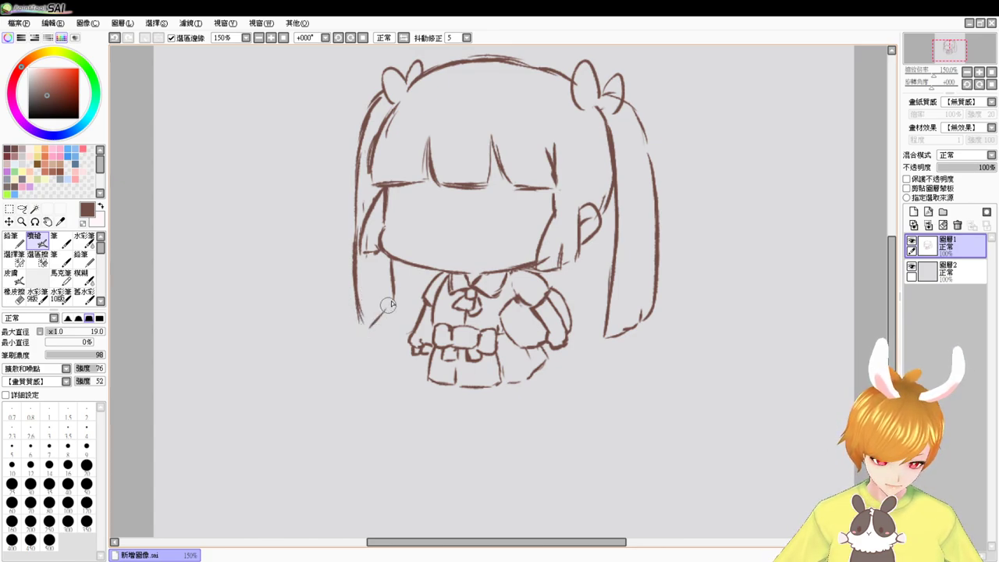
pyautogui.moveTo(372, 322); pyautogui.dragTo(380, 331)
pyautogui.hotkey('ctrl', 'z')
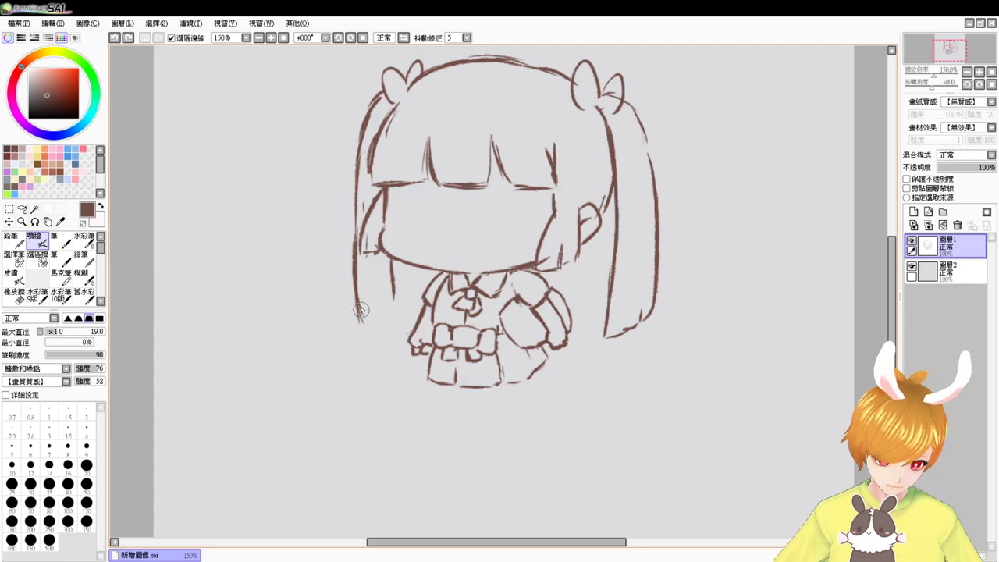
pyautogui.moveTo(370, 328); pyautogui.dragTo(387, 308)
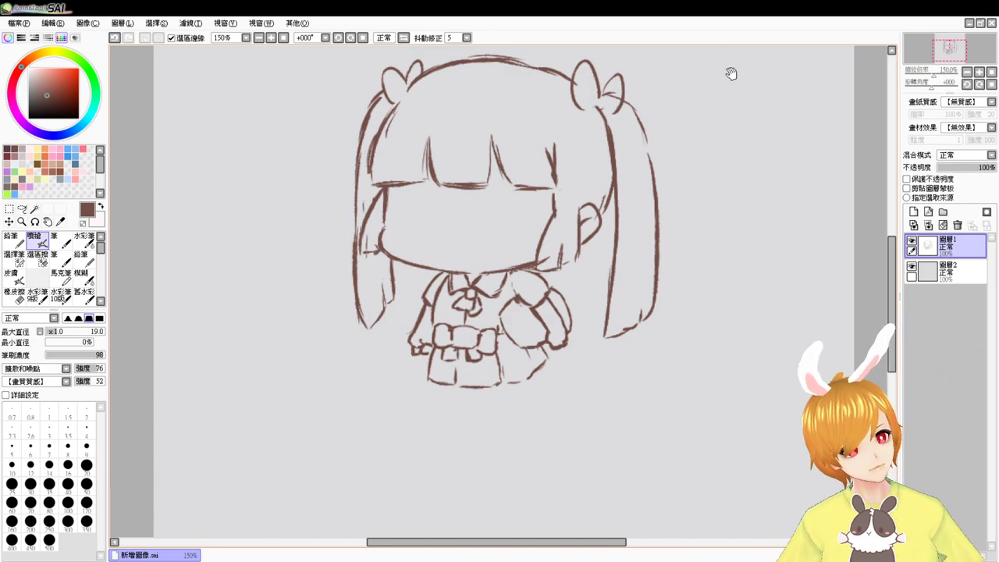
# Erase the top of the left pigtail's outer edge and redraw it as a rounder curve from the head ornament
pyautogui.moveTo(733, 74); pyautogui.dragTo(723, 118)
pyautogui.press('e')
pyautogui.moveTo(372, 139)
pyautogui.mouseDown()
pyautogui.moveTo(347, 169)
pyautogui.moveTo(346, 192)
pyautogui.mouseUp()
pyautogui.press('b')
pyautogui.moveTo(381, 146)
pyautogui.mouseDown()
pyautogui.moveTo(351, 187)
pyautogui.moveTo(366, 161)
pyautogui.moveTo(348, 219)
pyautogui.mouseUp()
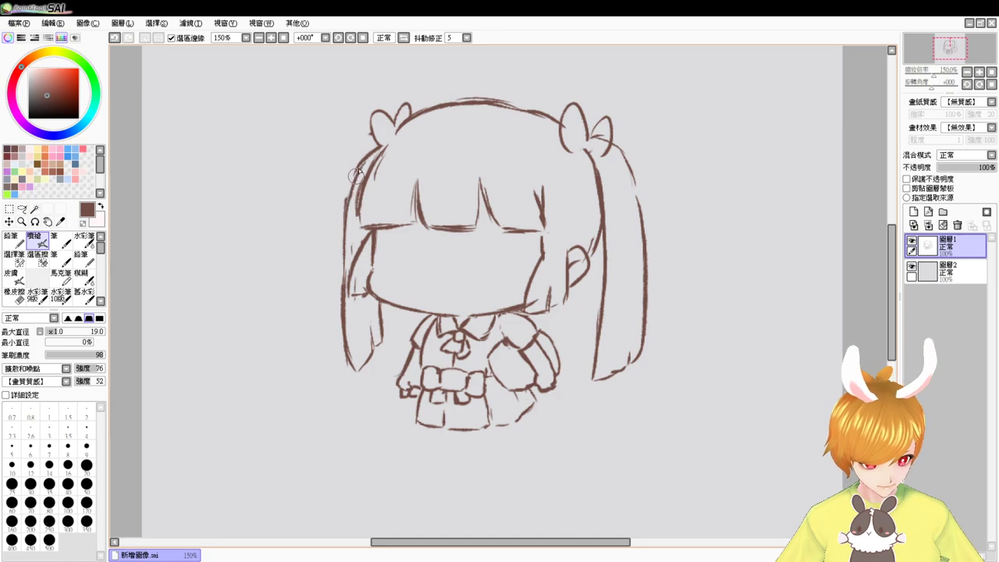
pyautogui.moveTo(355, 176); pyautogui.dragTo(351, 223)
pyautogui.hotkey('ctrl', 'z')
pyautogui.hotkey('ctrl', 'z')
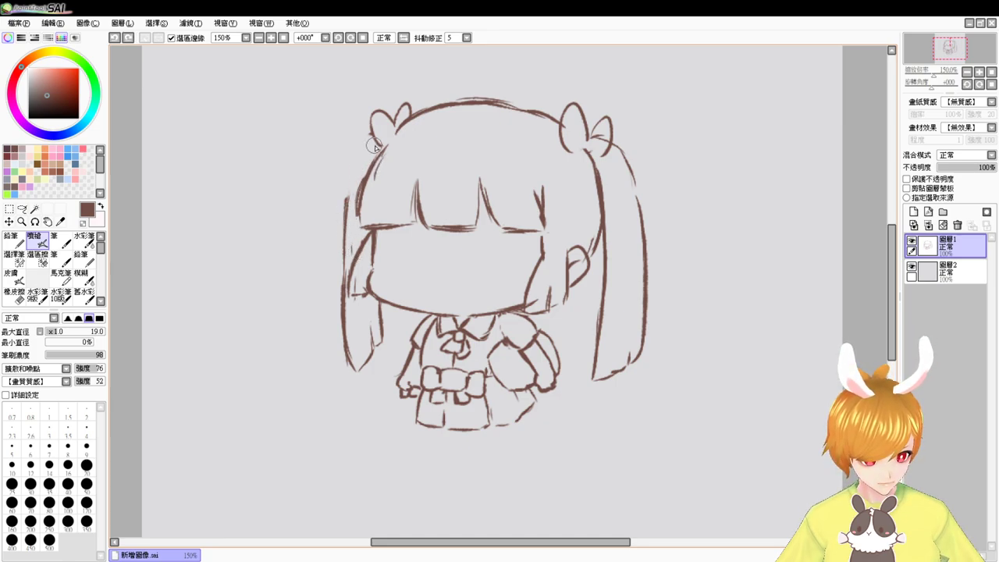
pyautogui.moveTo(381, 146); pyautogui.dragTo(360, 184)
pyautogui.hotkey('ctrl', 'z')
pyautogui.moveTo(381, 134)
pyautogui.mouseDown()
pyautogui.moveTo(349, 197)
pyautogui.moveTo(350, 249)
pyautogui.mouseUp()
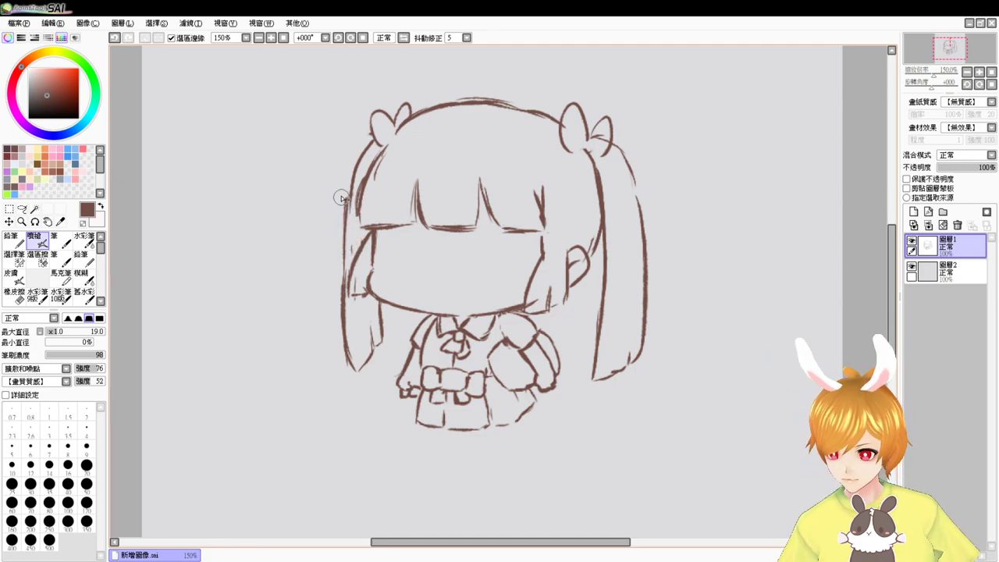
# Erase the overlap midway along the left pigtail's outer edge and join the upper and lower parts smoothly
pyautogui.press('e')
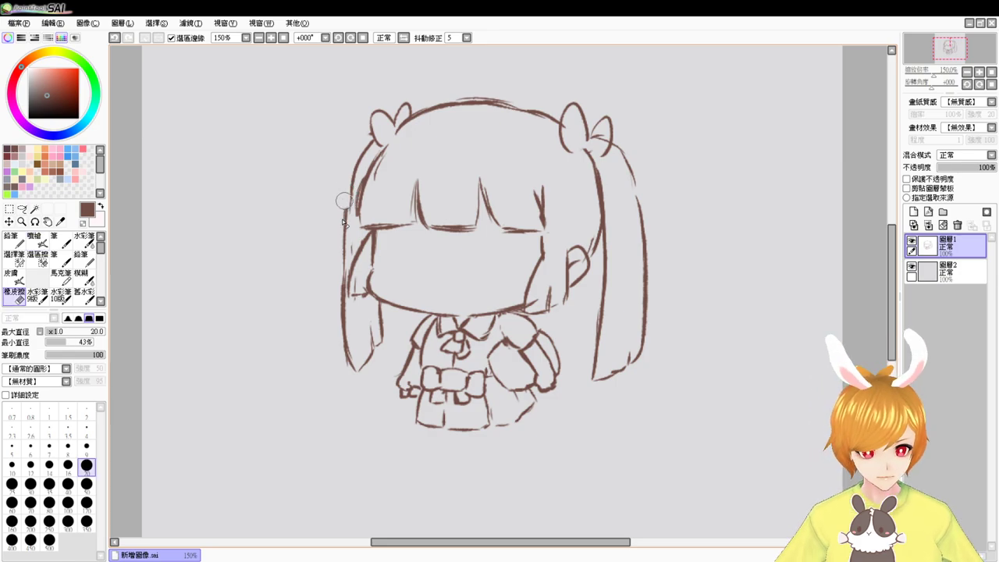
pyautogui.moveTo(343, 201); pyautogui.dragTo(342, 239)
pyautogui.press('b')
pyautogui.moveTo(352, 173); pyautogui.dragTo(350, 282)
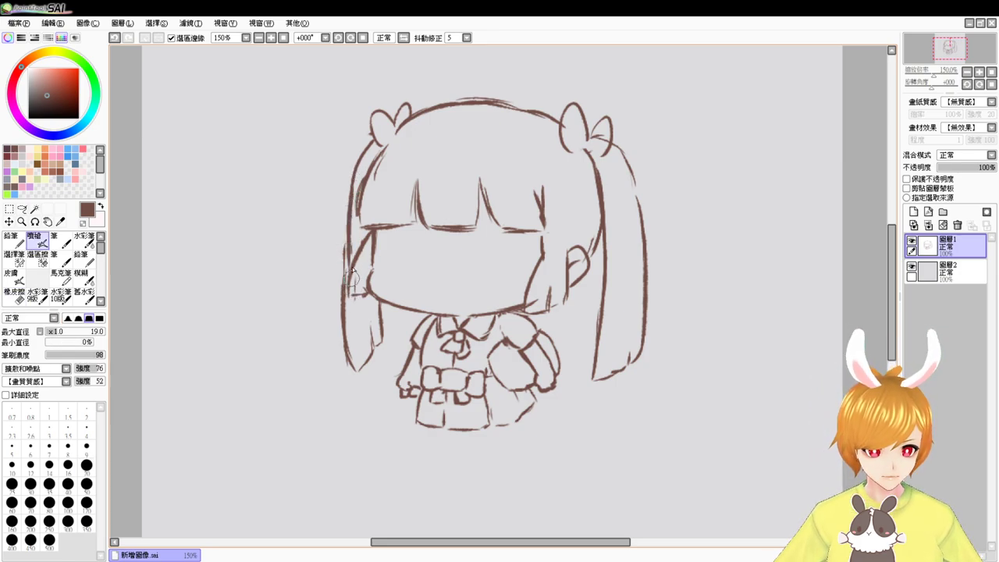
pyautogui.hotkey('ctrl', 'z')
pyautogui.moveTo(348, 204); pyautogui.dragTo(343, 280)
pyautogui.hotkey('ctrl', 'z')
pyautogui.moveTo(352, 181); pyautogui.dragTo(344, 281)
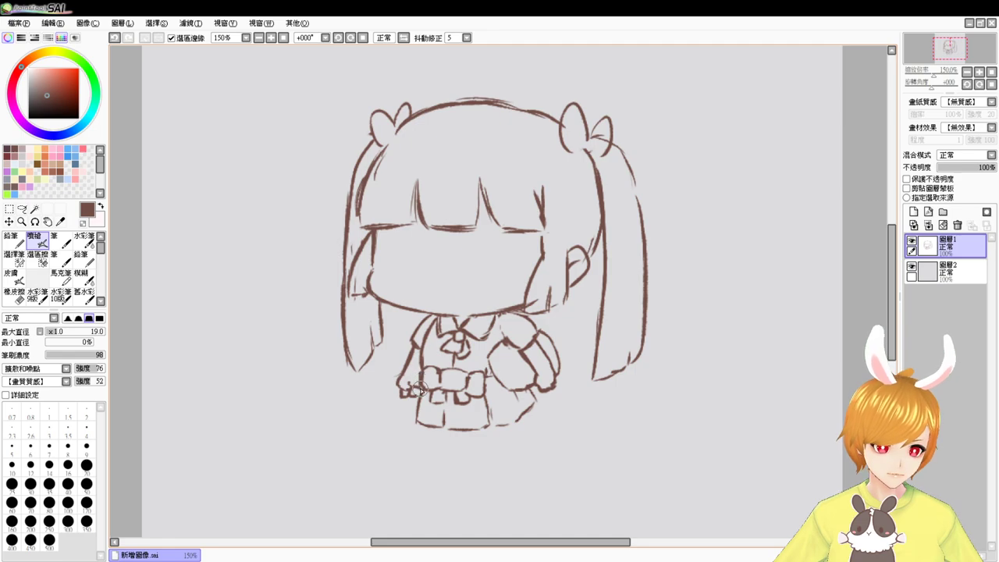
# Sketch the left leg's outer line and both sides of the right leg below the skirt hem
pyautogui.scroll(-2, 626, 386)
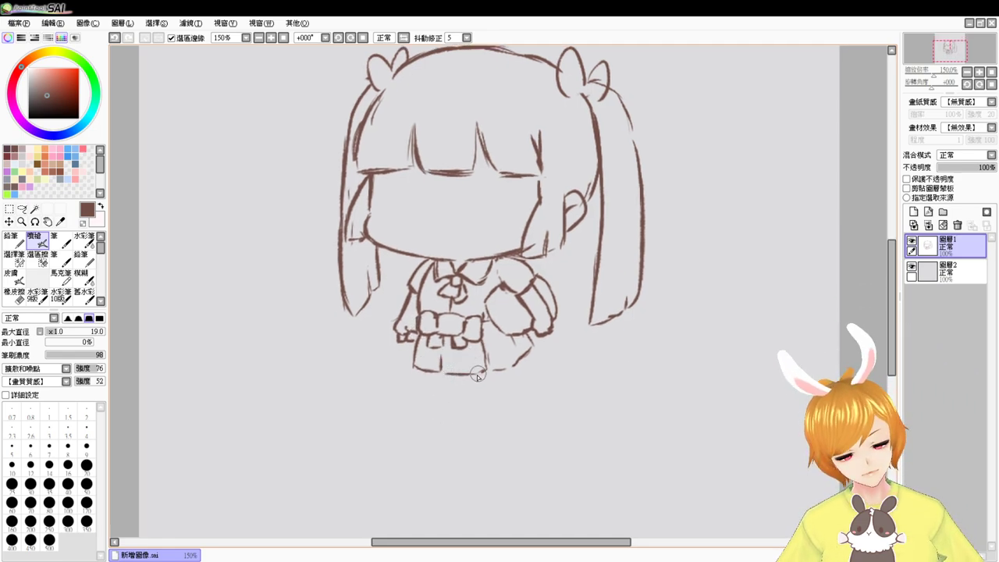
pyautogui.moveTo(434, 372); pyautogui.dragTo(435, 404)
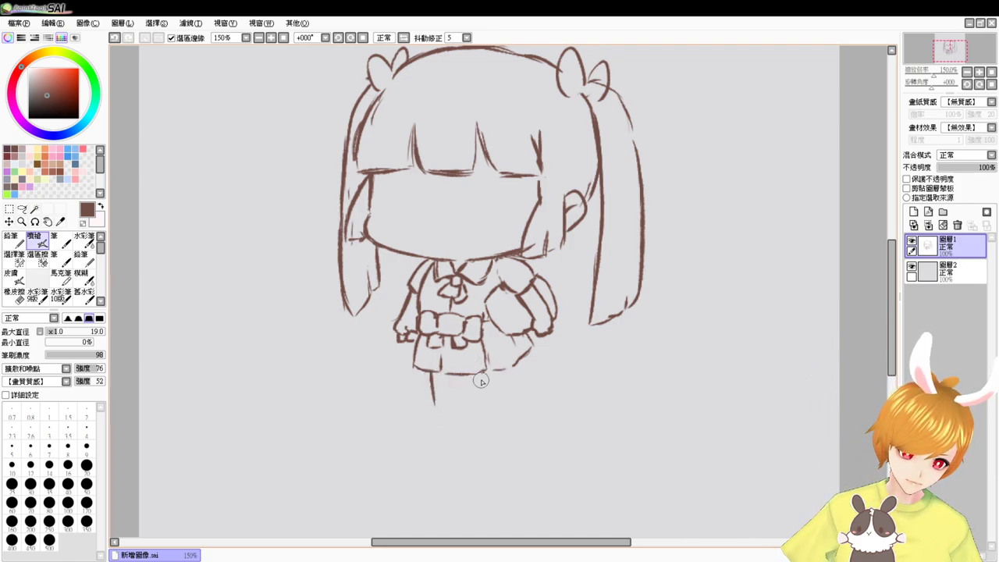
pyautogui.moveTo(480, 374); pyautogui.dragTo(490, 409)
pyautogui.hotkey('ctrl', 'z')
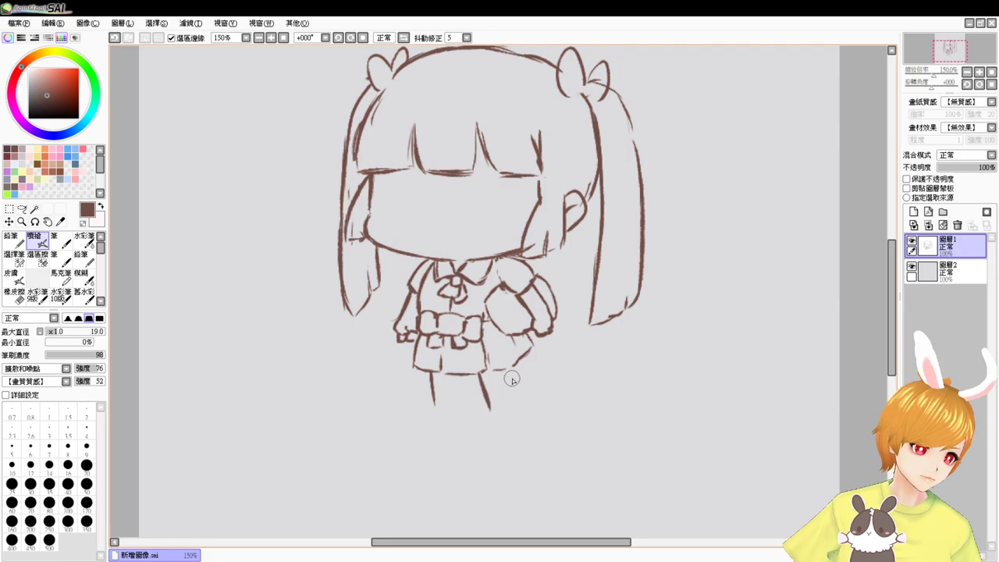
pyautogui.moveTo(509, 374); pyautogui.dragTo(514, 408)
pyautogui.hotkey('ctrl', 'z')
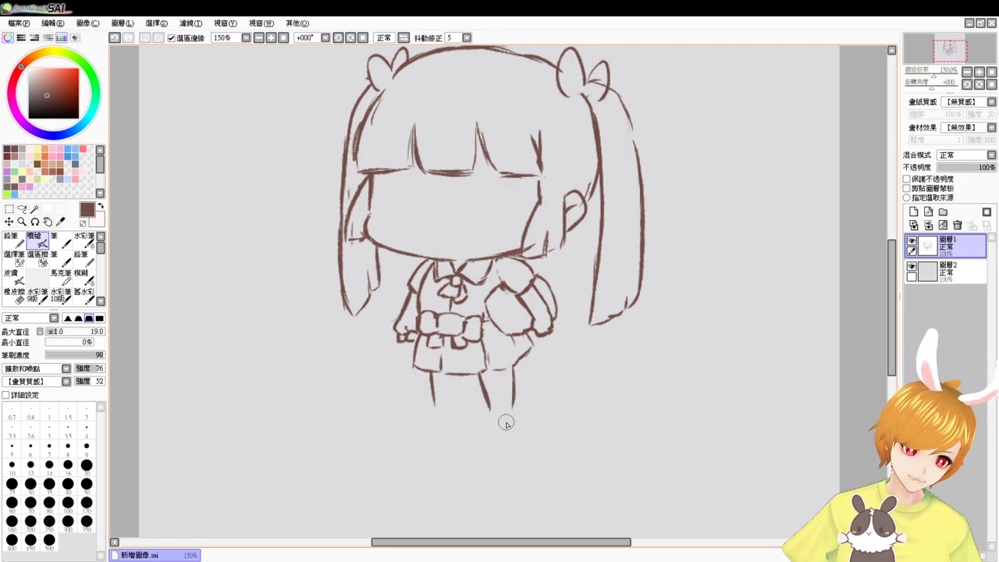
# Add the left leg's inner line, lengthen both legs and draw a rounded foot on the right leg
pyautogui.moveTo(466, 377)
pyautogui.mouseDown()
pyautogui.moveTo(439, 427)
pyautogui.moveTo(432, 382)
pyautogui.moveTo(447, 434)
pyautogui.mouseUp()
pyautogui.moveTo(459, 398); pyautogui.dragTo(442, 439)
pyautogui.press('e')
pyautogui.press('b')
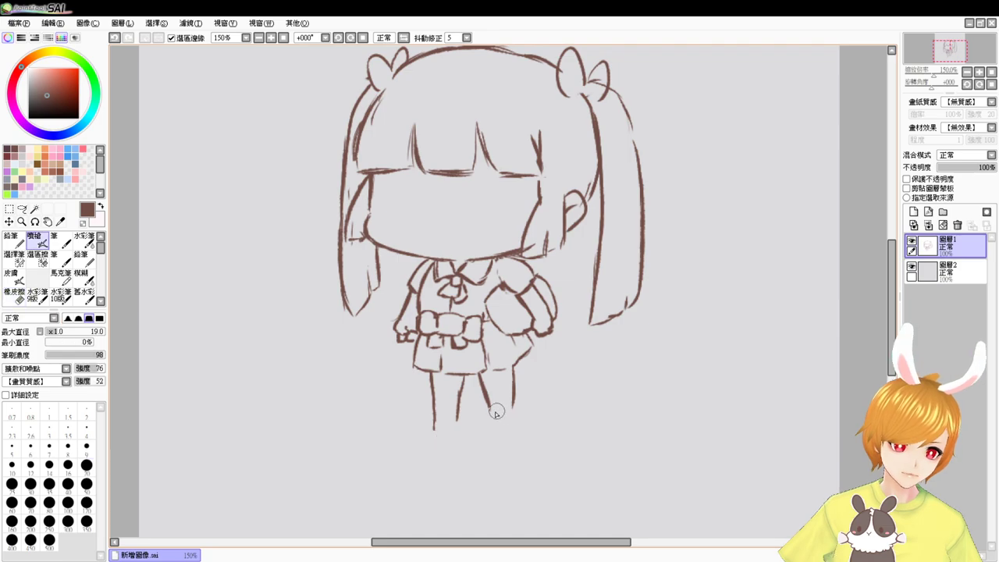
pyautogui.moveTo(488, 391)
pyautogui.mouseDown()
pyautogui.moveTo(496, 422)
pyautogui.moveTo(514, 391)
pyautogui.moveTo(511, 424)
pyautogui.moveTo(492, 420)
pyautogui.moveTo(517, 430)
pyautogui.mouseUp()
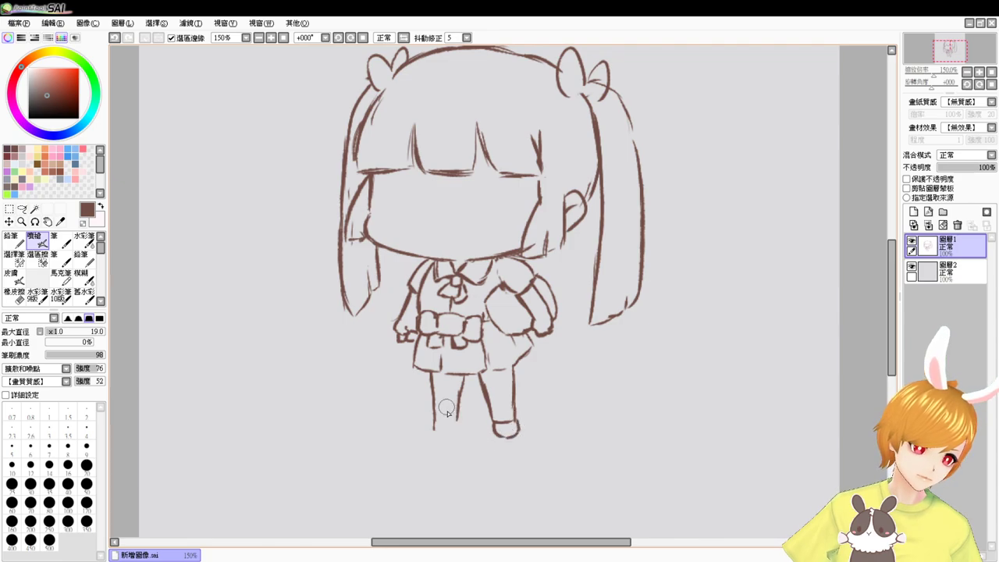
# Clean up the left leg's inner line, trim its outer line and draw a rounded foot below it
pyautogui.press('e')
pyautogui.moveTo(463, 380); pyautogui.dragTo(457, 422)
pyautogui.press('b')
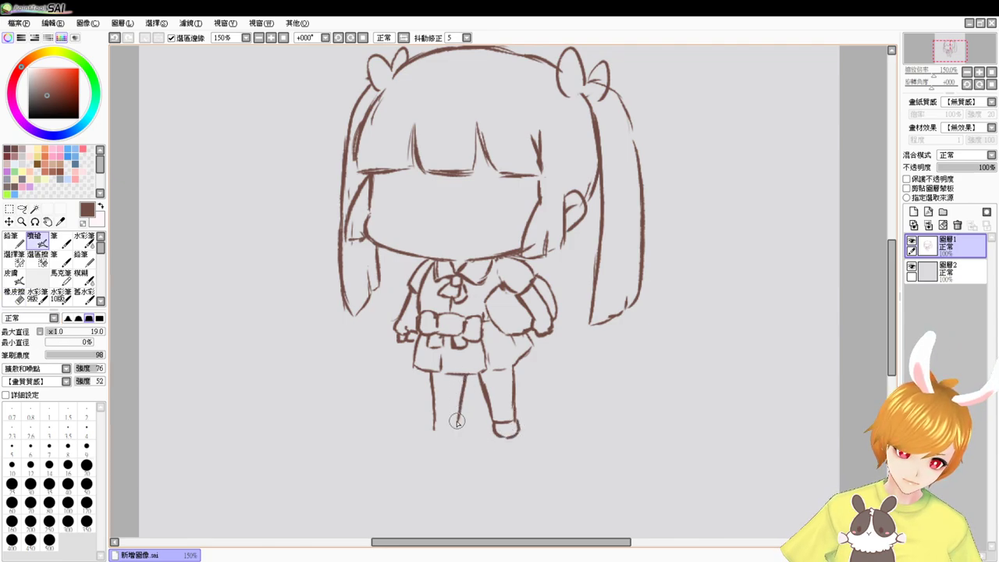
pyautogui.press('e')
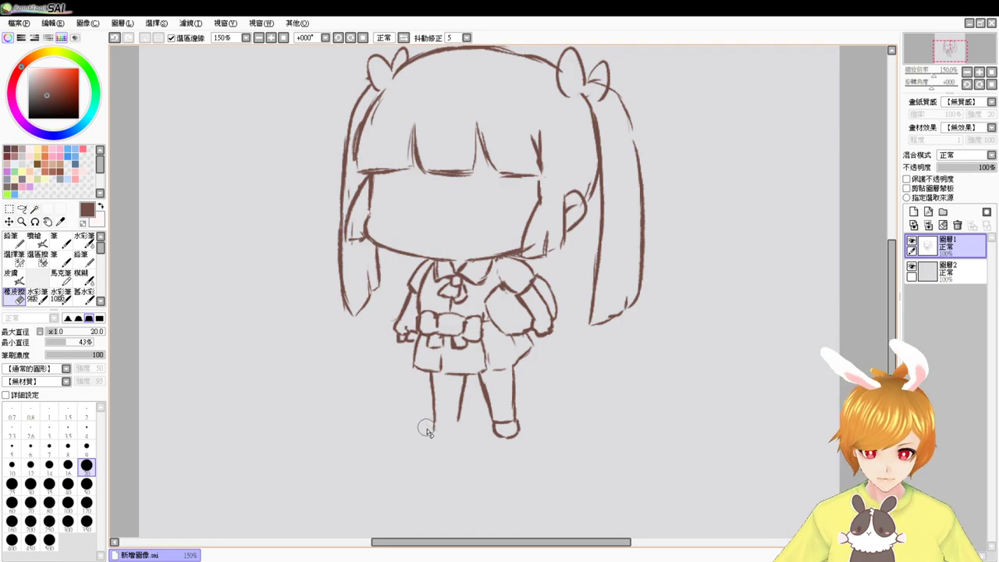
pyautogui.press('v')
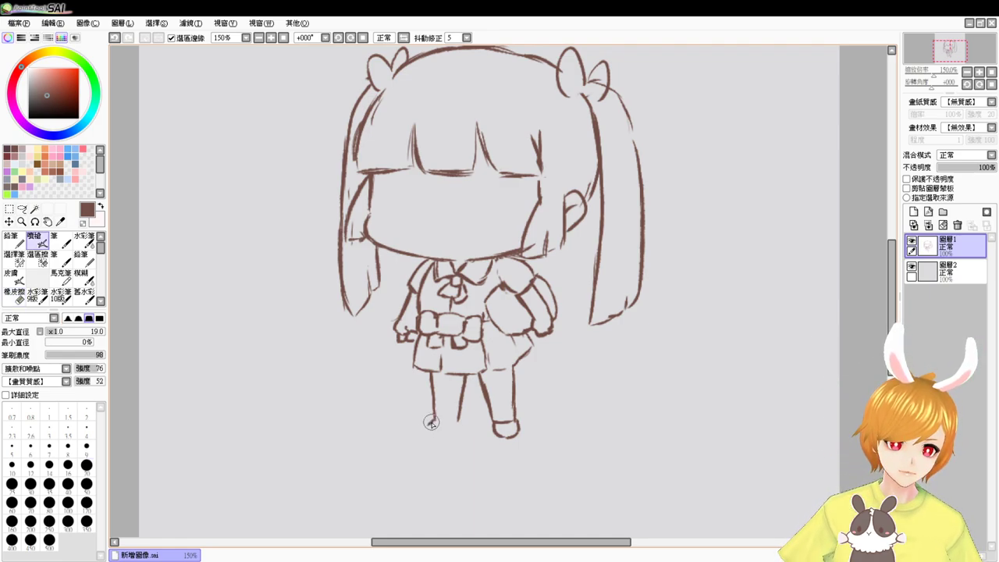
pyautogui.moveTo(430, 422)
pyautogui.mouseDown()
pyautogui.moveTo(452, 434)
pyautogui.moveTo(456, 422)
pyautogui.mouseUp()
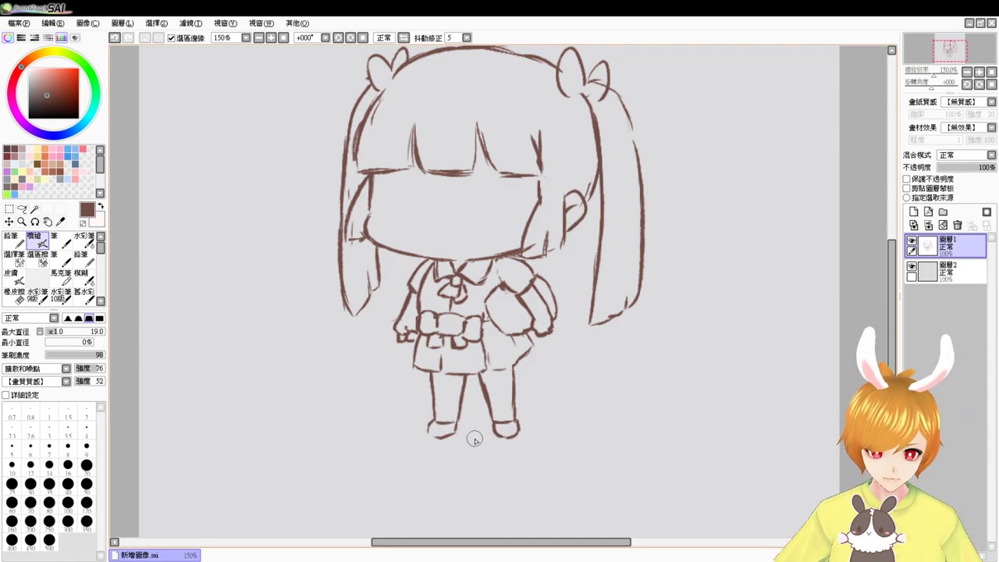
# Erase both rounded feet and draw short flat feet with a band across the bottom of each leg
pyautogui.press('e')
pyautogui.moveTo(430, 424); pyautogui.dragTo(433, 447)
pyautogui.moveTo(491, 428); pyautogui.dragTo(519, 439)
pyautogui.press('b')
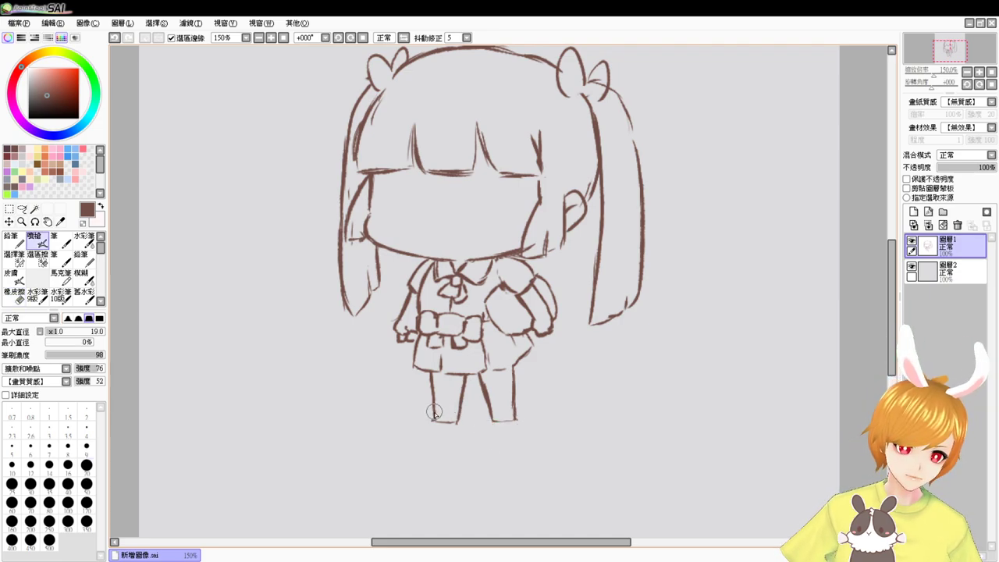
pyautogui.moveTo(434, 418)
pyautogui.mouseDown()
pyautogui.moveTo(517, 414)
pyautogui.moveTo(514, 422)
pyautogui.mouseUp()
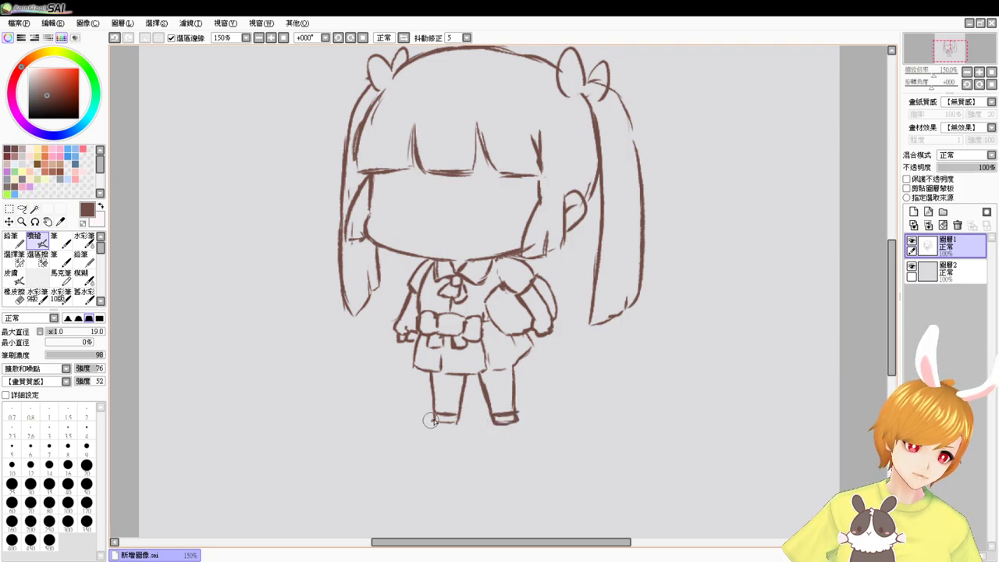
pyautogui.moveTo(434, 423); pyautogui.dragTo(460, 422)
pyautogui.hotkey('ctrl', 'z')
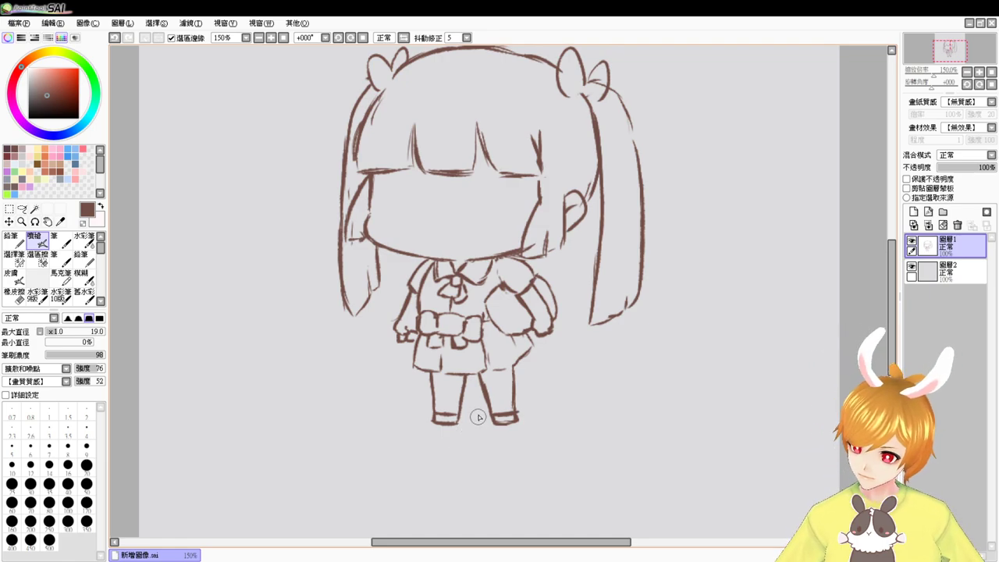
# Shorten both pigtails to about collar height and close them with blunt, notched ends
pyautogui.moveTo(480, 262); pyautogui.dragTo(473, 299)
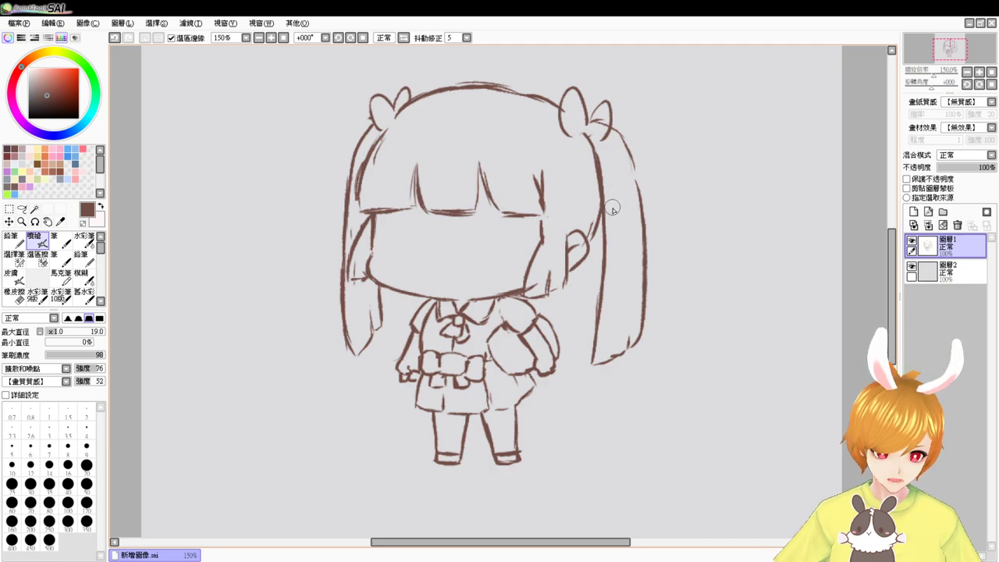
pyautogui.press('e')
pyautogui.moveTo(594, 320)
pyautogui.mouseDown()
pyautogui.moveTo(600, 355)
pyautogui.moveTo(649, 349)
pyautogui.mouseUp()
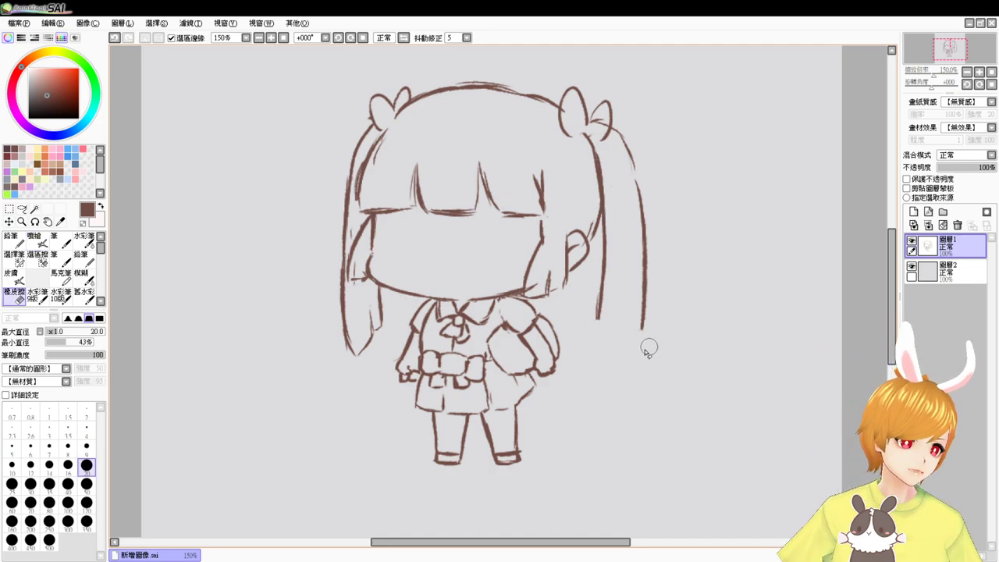
pyautogui.moveTo(344, 340)
pyautogui.mouseDown()
pyautogui.moveTo(383, 315)
pyautogui.moveTo(352, 334)
pyautogui.moveTo(375, 354)
pyautogui.moveTo(352, 358)
pyautogui.moveTo(360, 316)
pyautogui.moveTo(344, 330)
pyautogui.moveTo(382, 321)
pyautogui.mouseUp()
pyautogui.press('v')
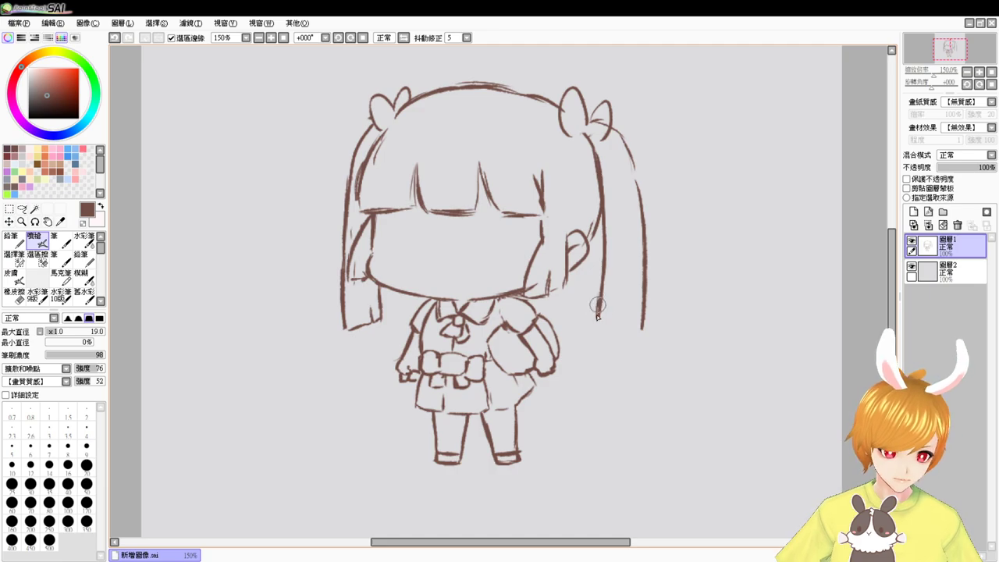
pyautogui.moveTo(598, 305)
pyautogui.mouseDown()
pyautogui.moveTo(614, 316)
pyautogui.moveTo(638, 329)
pyautogui.mouseUp()
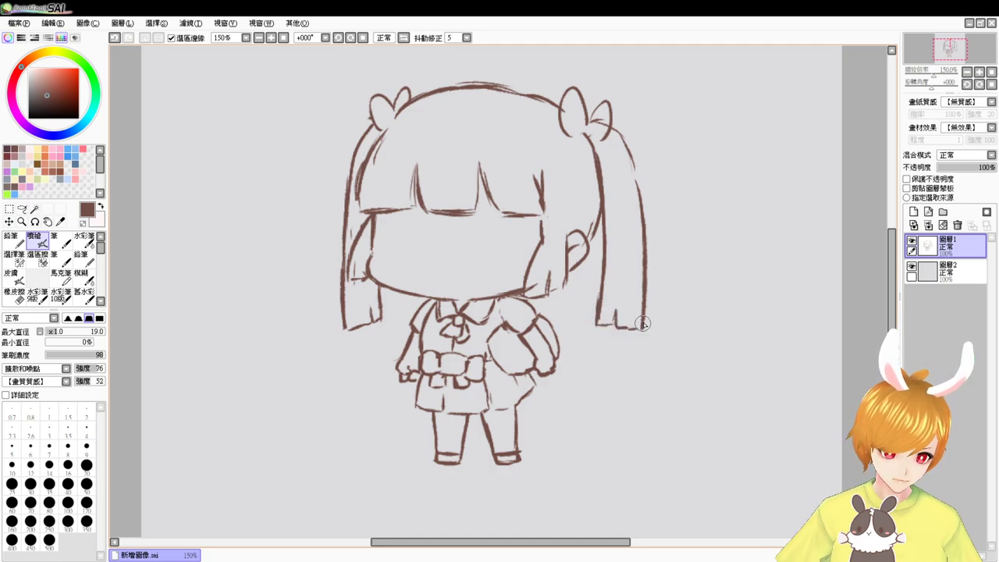
# Erase the upper outer edge of the left pigtail and redraw it closer to the head with the adjoining hair line
pyautogui.press('e')
pyautogui.moveTo(356, 139); pyautogui.dragTo(339, 225)
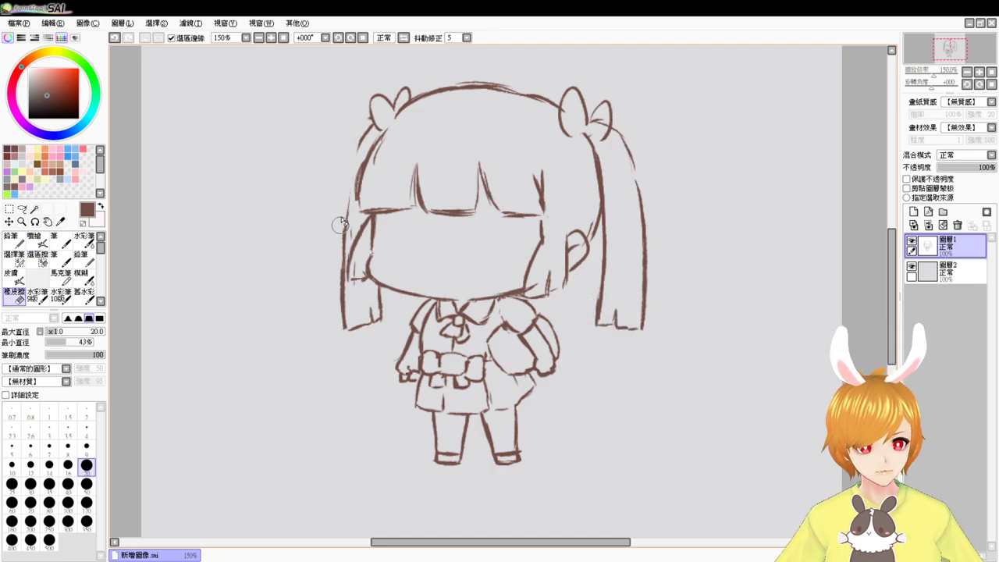
pyautogui.moveTo(350, 159); pyautogui.dragTo(339, 263)
pyautogui.press('b')
pyautogui.moveTo(372, 125)
pyautogui.mouseDown()
pyautogui.moveTo(350, 181)
pyautogui.moveTo(349, 218)
pyautogui.mouseUp()
pyautogui.moveTo(355, 167); pyautogui.dragTo(344, 250)
pyautogui.moveTo(373, 116); pyautogui.dragTo(355, 213)
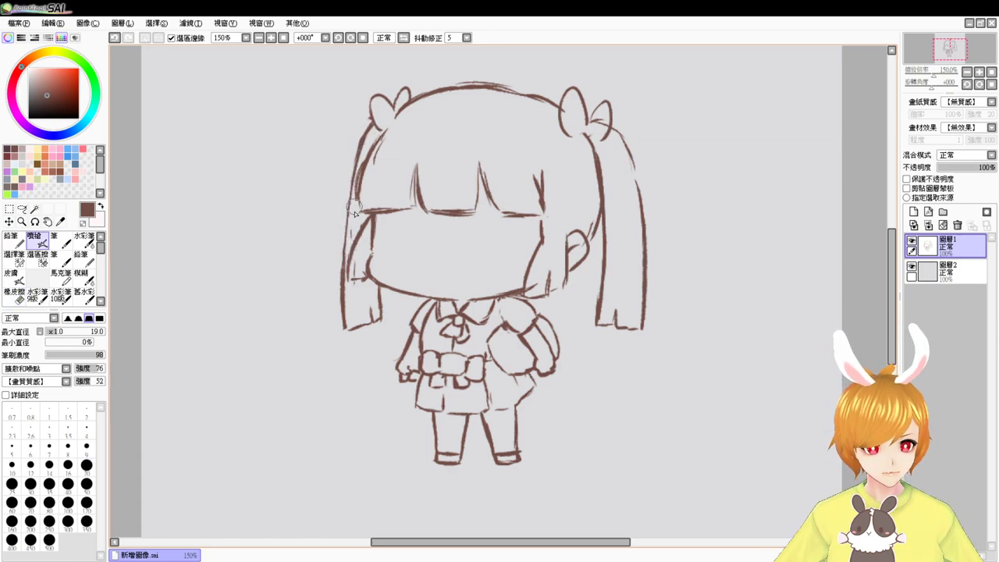
# Clean up the overlapping inner lines of the left head ornament
pyautogui.press('e')
pyautogui.moveTo(375, 101)
pyautogui.mouseDown()
pyautogui.moveTo(370, 93)
pyautogui.moveTo(386, 103)
pyautogui.moveTo(393, 94)
pyautogui.moveTo(381, 99)
pyautogui.moveTo(395, 114)
pyautogui.moveTo(400, 86)
pyautogui.moveTo(408, 102)
pyautogui.mouseUp()
pyautogui.press('v')
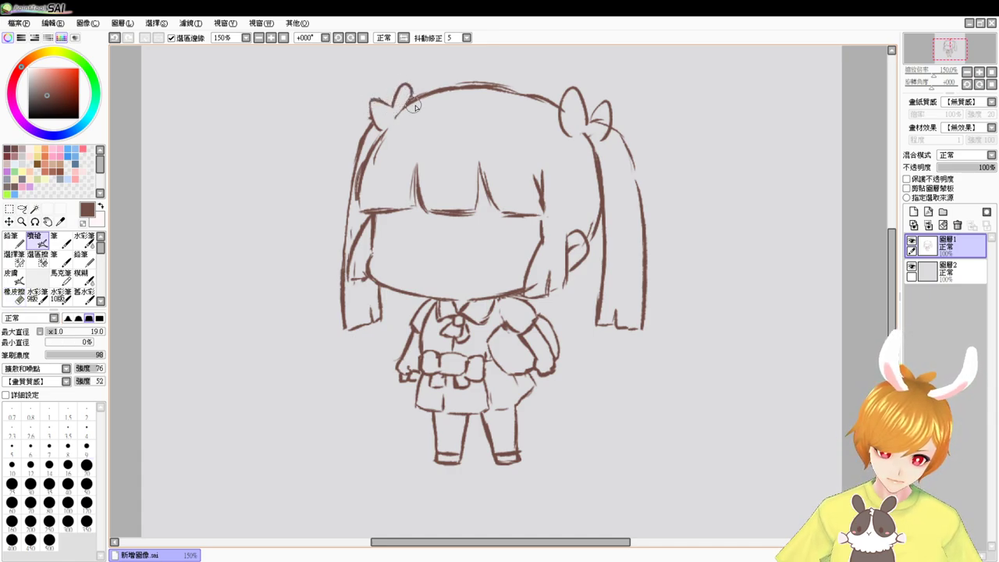
# Rework the left arm's outer line below the sleeve and undo the last stroke
pyautogui.moveTo(655, 124); pyautogui.dragTo(638, 182)
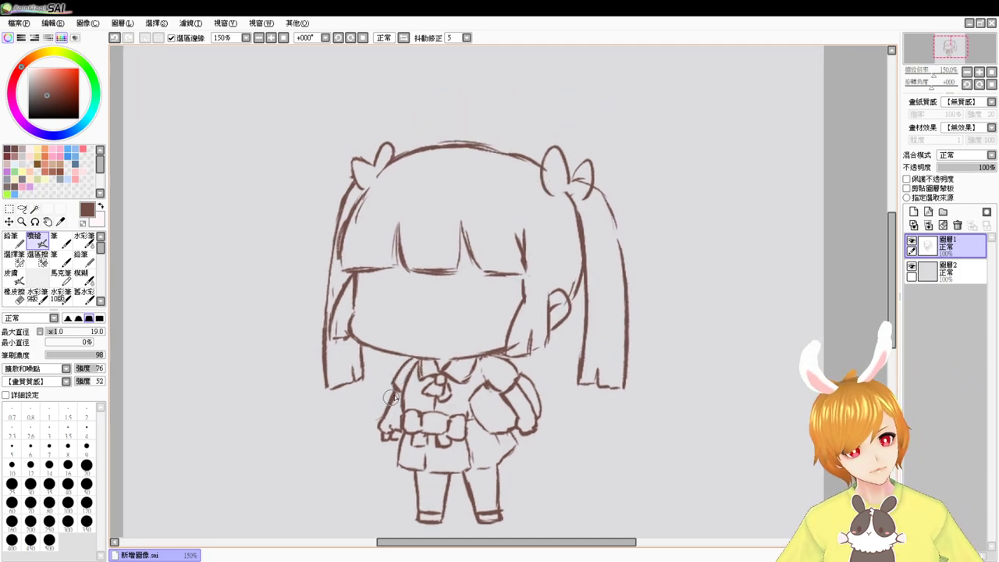
pyautogui.press('e')
pyautogui.moveTo(399, 377); pyautogui.dragTo(387, 414)
pyautogui.press('b')
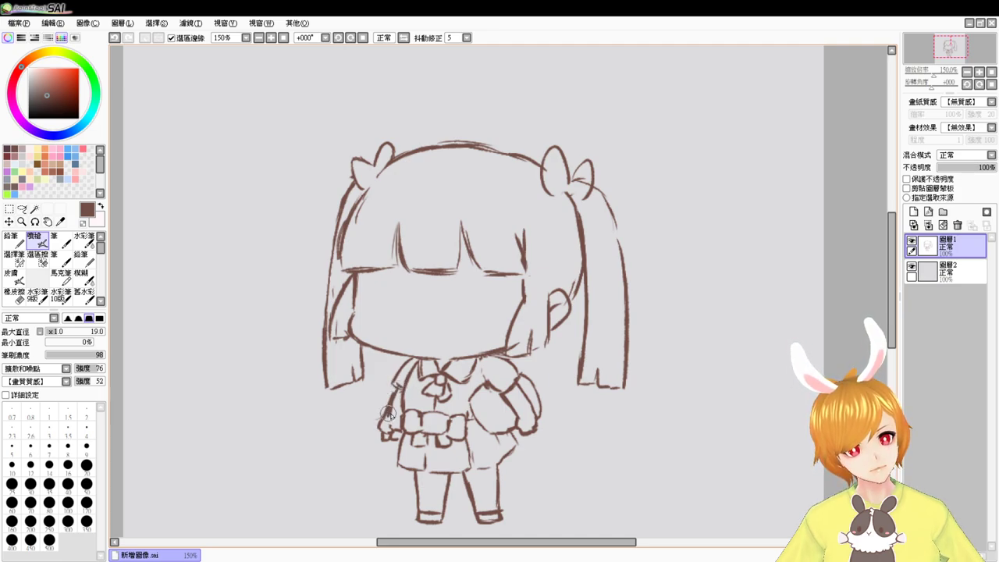
pyautogui.hotkey('ctrl', 'z')
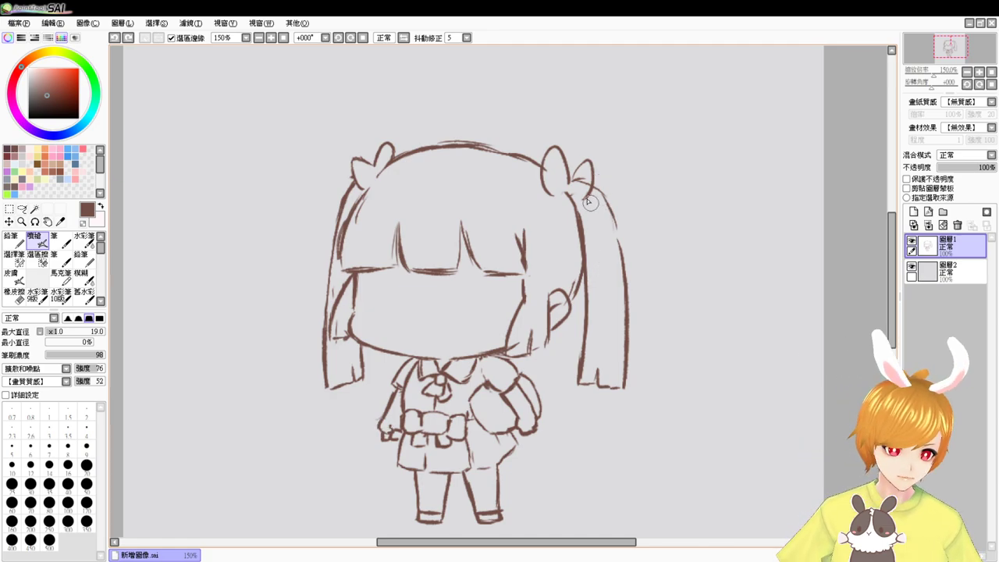
# Erase the faint top of the right pigtail's outer edge and redraw it as a heavier line
pyautogui.press('e')
pyautogui.moveTo(590, 190)
pyautogui.mouseDown()
pyautogui.moveTo(614, 222)
pyautogui.moveTo(603, 199)
pyautogui.moveTo(624, 273)
pyautogui.mouseUp()
pyautogui.press('b')
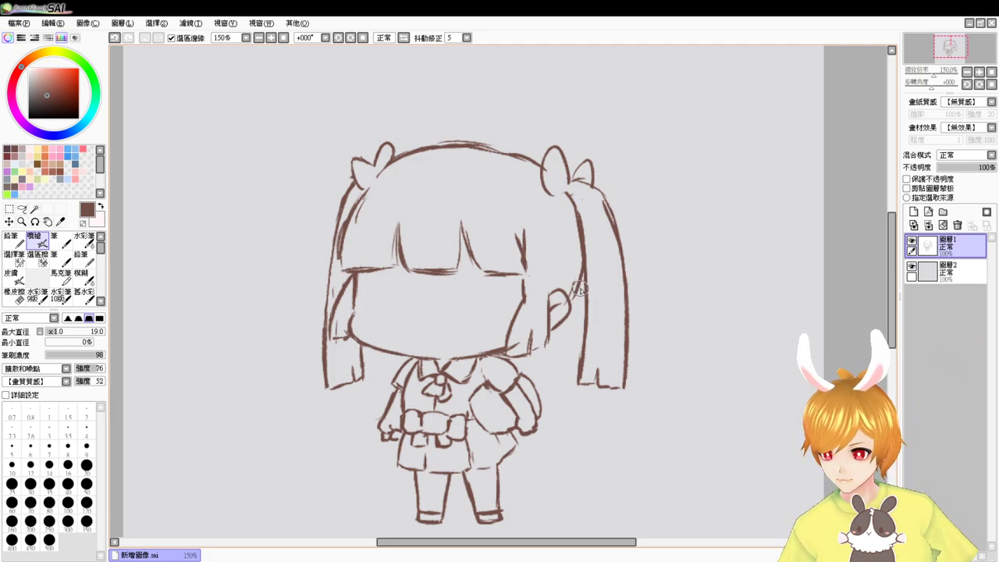
# Erase the right pigtail's outer edge and both blunt pigtail ends, and start a wider curve from the right head ornament
pyautogui.press('e')
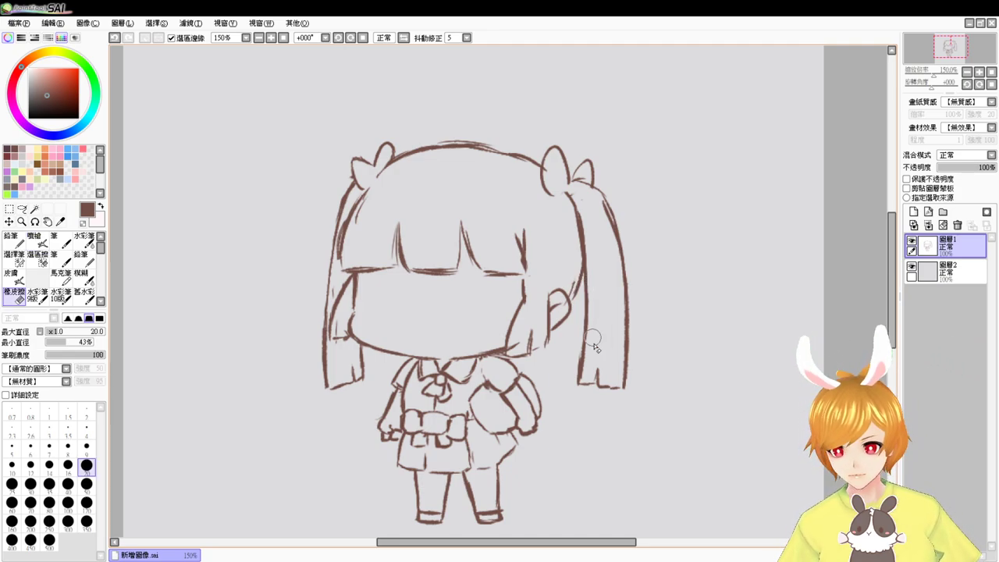
pyautogui.moveTo(579, 363); pyautogui.dragTo(602, 386)
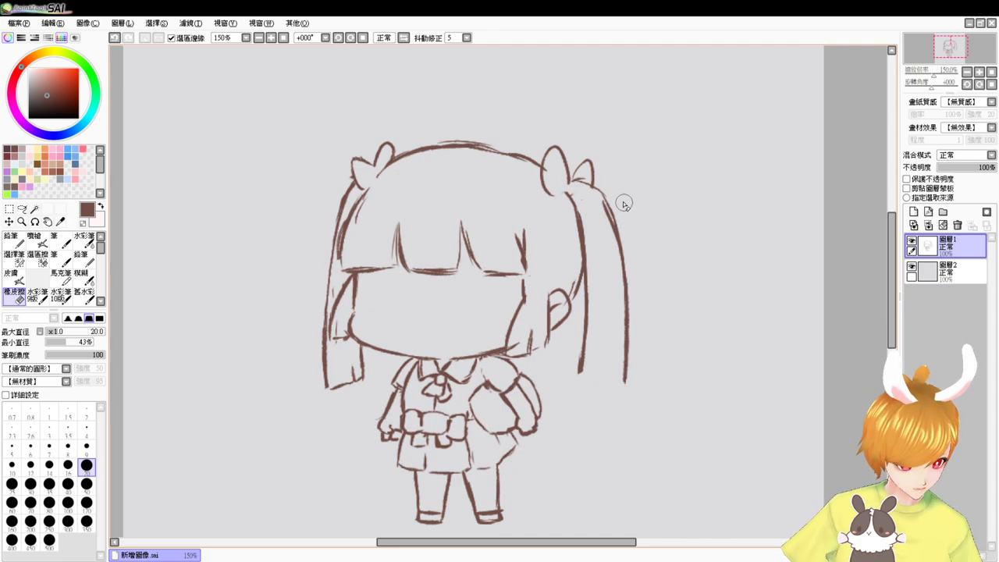
pyautogui.moveTo(605, 199)
pyautogui.mouseDown()
pyautogui.moveTo(631, 312)
pyautogui.moveTo(604, 306)
pyautogui.moveTo(615, 408)
pyautogui.mouseUp()
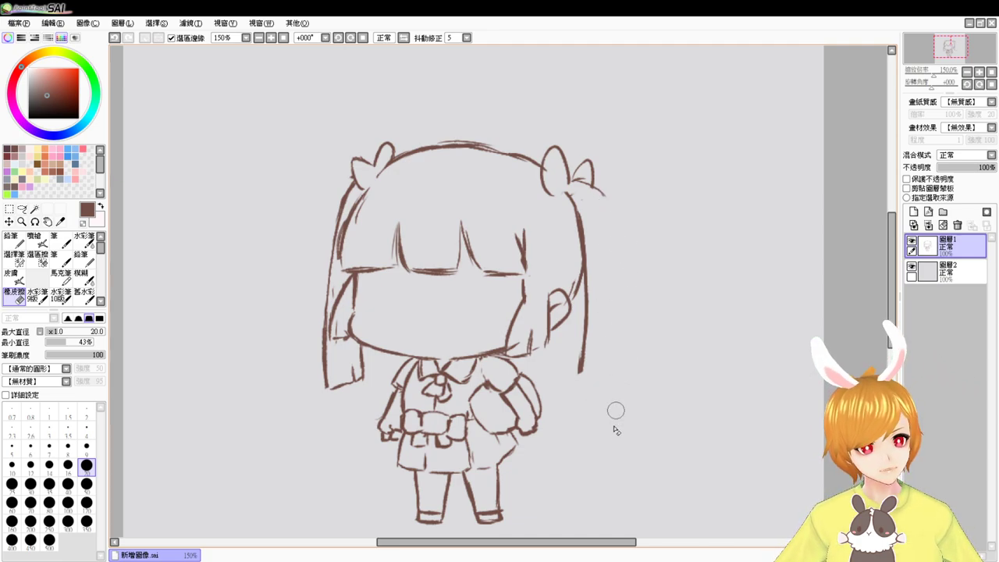
pyautogui.moveTo(360, 354)
pyautogui.mouseDown()
pyautogui.moveTo(356, 368)
pyautogui.moveTo(334, 372)
pyautogui.mouseUp()
pyautogui.press('v')
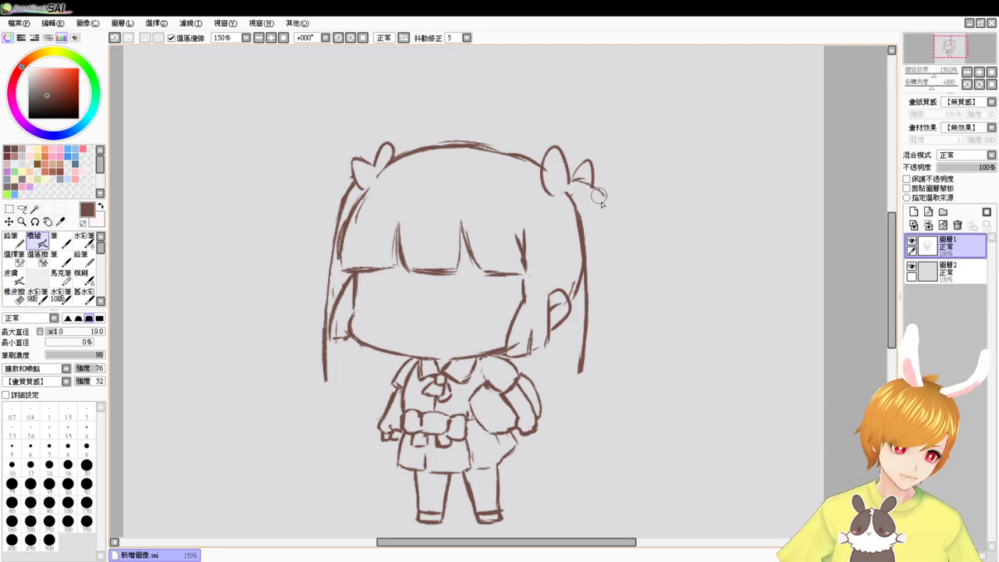
pyautogui.moveTo(576, 181)
pyautogui.mouseDown()
pyautogui.moveTo(621, 213)
pyautogui.moveTo(632, 250)
pyautogui.mouseUp()
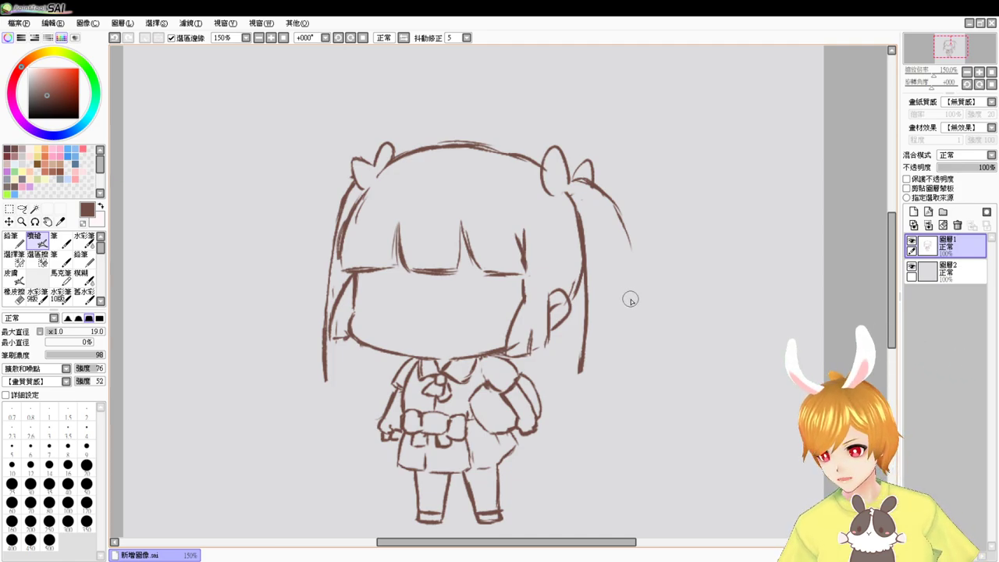
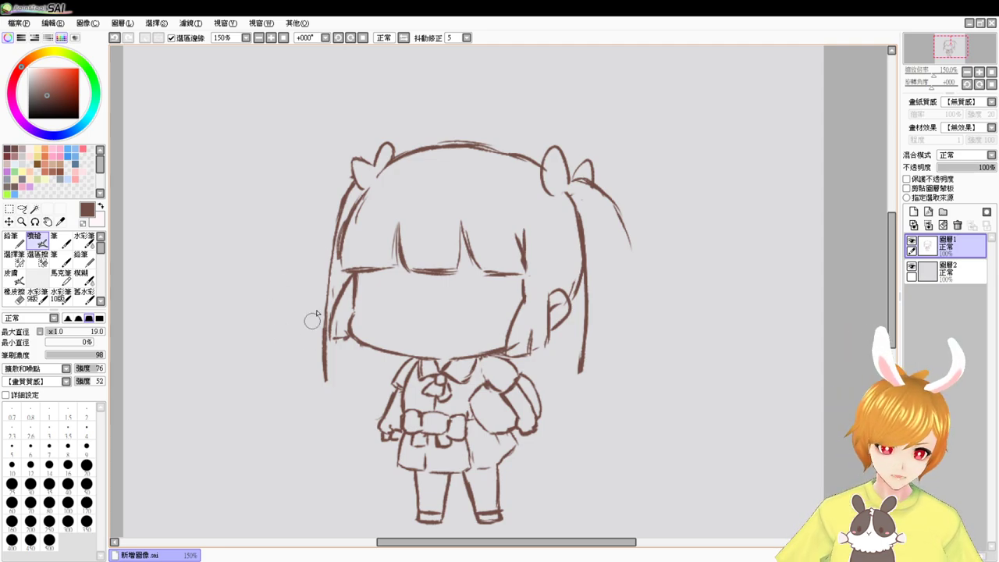
pyautogui.press('e')
pyautogui.moveTo(323, 381); pyautogui.dragTo(323, 371)
pyautogui.press('b')
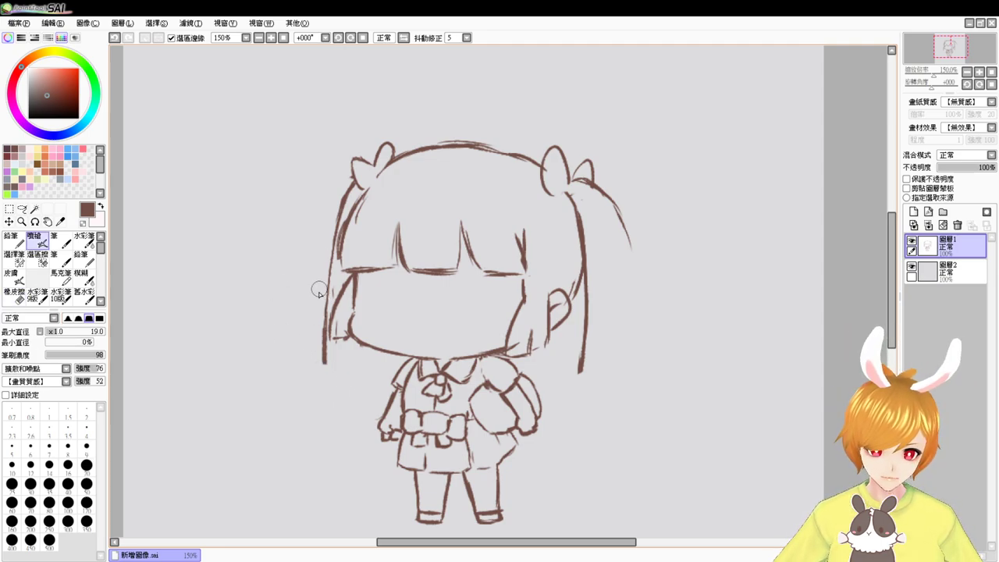
# Erase the tall left notch in the fringe and redraw it shorter, then shorten the middle notch to match
pyautogui.press('e')
pyautogui.moveTo(394, 224); pyautogui.dragTo(401, 248)
pyautogui.press('a')
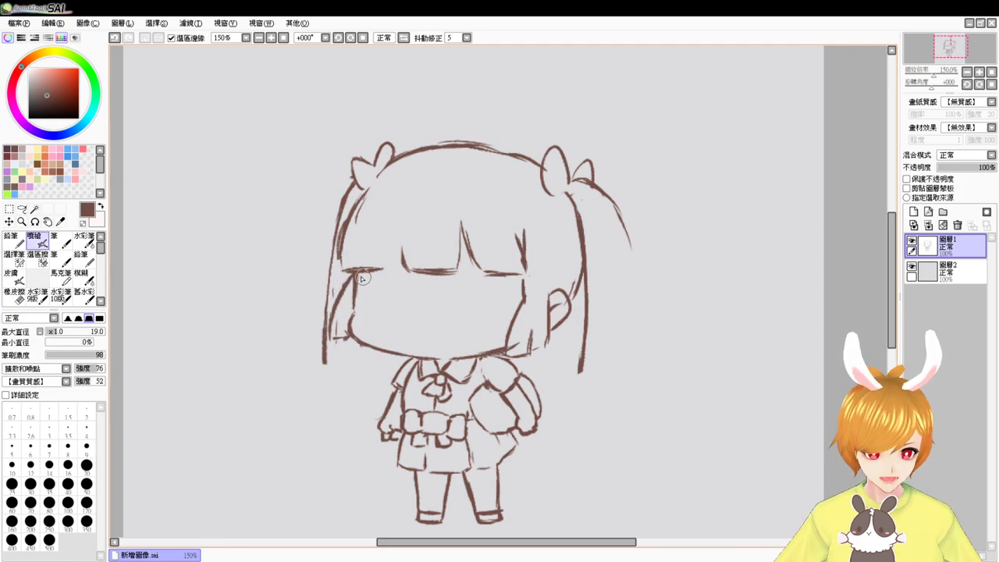
pyautogui.press('e')
pyautogui.press('a')
pyautogui.moveTo(347, 270)
pyautogui.mouseDown()
pyautogui.moveTo(385, 265)
pyautogui.moveTo(343, 252)
pyautogui.moveTo(365, 270)
pyautogui.moveTo(352, 271)
pyautogui.moveTo(390, 270)
pyautogui.moveTo(388, 247)
pyautogui.moveTo(388, 264)
pyautogui.moveTo(391, 247)
pyautogui.moveTo(406, 270)
pyautogui.mouseUp()
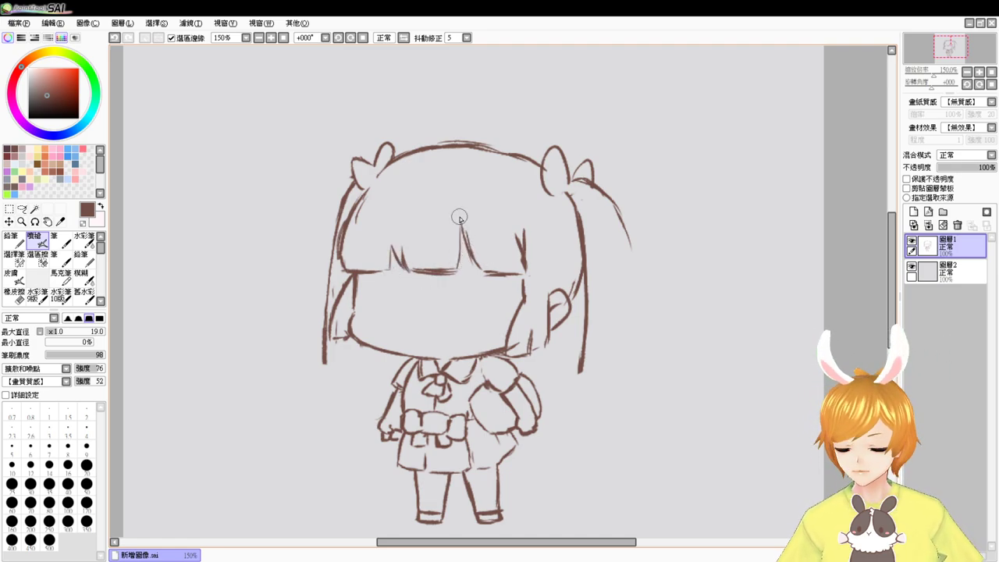
pyautogui.press('e')
pyautogui.moveTo(457, 211); pyautogui.dragTo(463, 233)
pyautogui.press('b')
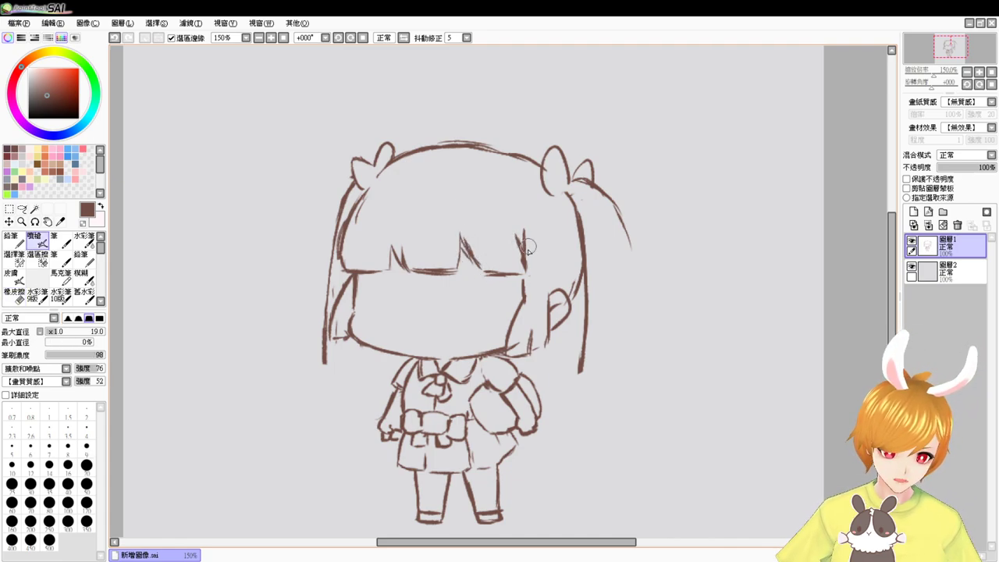
# Extend the right pigtail's outer edge downward as a wide outward curve and begin its lower end
pyautogui.moveTo(600, 195); pyautogui.dragTo(638, 276)
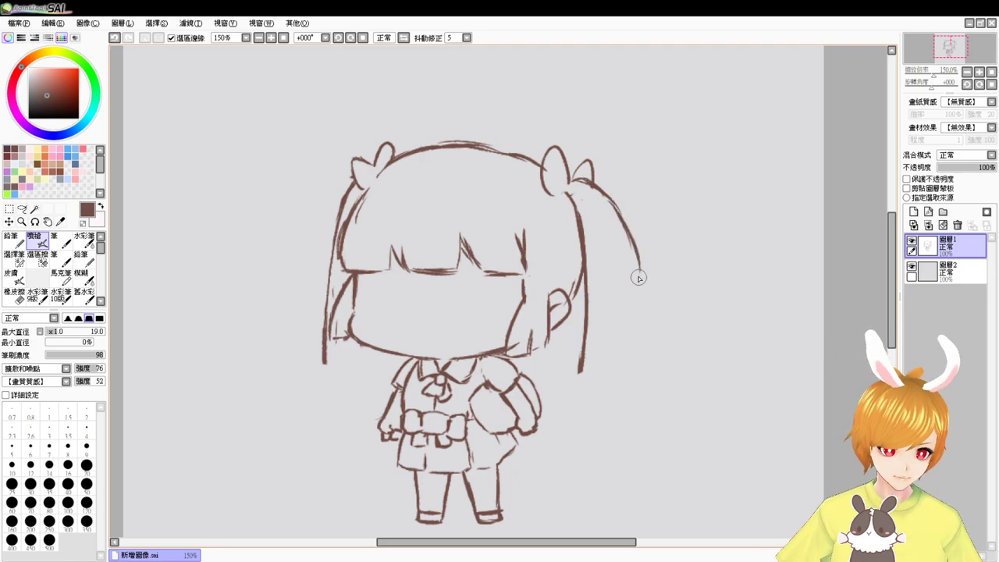
pyautogui.moveTo(617, 212); pyautogui.dragTo(642, 314)
pyautogui.hotkey('ctrl', 'z')
pyautogui.moveTo(629, 234)
pyautogui.mouseDown()
pyautogui.moveTo(650, 322)
pyautogui.moveTo(648, 356)
pyautogui.moveTo(581, 371)
pyautogui.mouseUp()
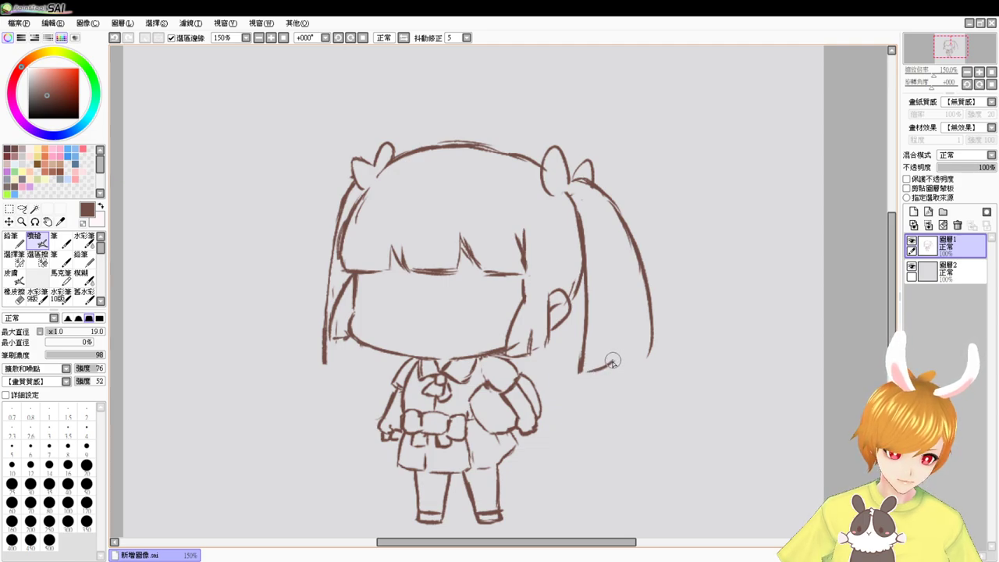
# Draw the right pigtail's lower end, replacing the small jagged tips with a longer slanted end and one notch
pyautogui.moveTo(617, 331)
pyautogui.mouseDown()
pyautogui.moveTo(619, 365)
pyautogui.moveTo(641, 353)
pyautogui.mouseUp()
pyautogui.hotkey('ctrl', 'z')
pyautogui.hotkey('ctrl', 'z')
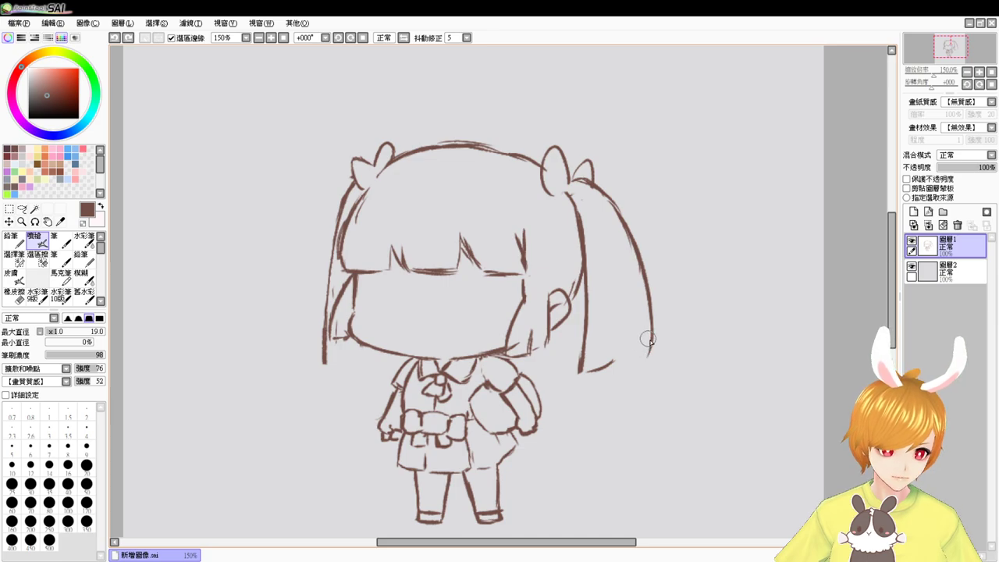
pyautogui.moveTo(650, 337)
pyautogui.mouseDown()
pyautogui.moveTo(628, 382)
pyautogui.moveTo(631, 348)
pyautogui.moveTo(632, 372)
pyautogui.moveTo(631, 349)
pyautogui.moveTo(622, 371)
pyautogui.moveTo(591, 373)
pyautogui.mouseUp()
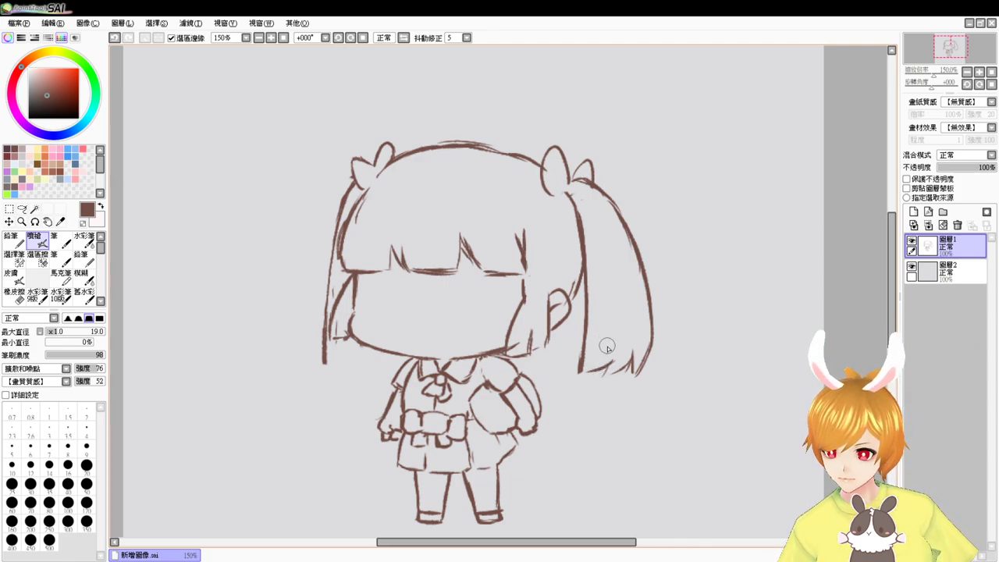
pyautogui.press('e')
pyautogui.moveTo(605, 361)
pyautogui.mouseDown()
pyautogui.moveTo(616, 351)
pyautogui.moveTo(624, 364)
pyautogui.moveTo(581, 386)
pyautogui.moveTo(608, 381)
pyautogui.moveTo(635, 356)
pyautogui.mouseUp()
pyautogui.press('b')
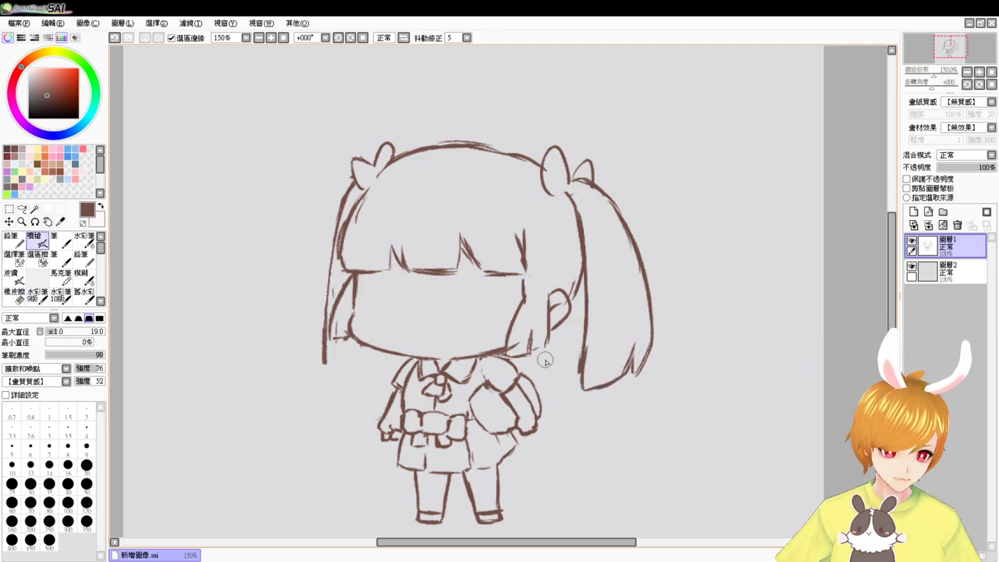
# Erase the left pigtail's straight outer edge from below the head ornament down to its tip
pyautogui.press('e')
pyautogui.moveTo(334, 205)
pyautogui.mouseDown()
pyautogui.moveTo(317, 332)
pyautogui.moveTo(328, 281)
pyautogui.mouseUp()
pyautogui.moveTo(321, 321); pyautogui.dragTo(328, 295)
pyautogui.moveTo(323, 374); pyautogui.dragTo(326, 352)
pyautogui.press('b')
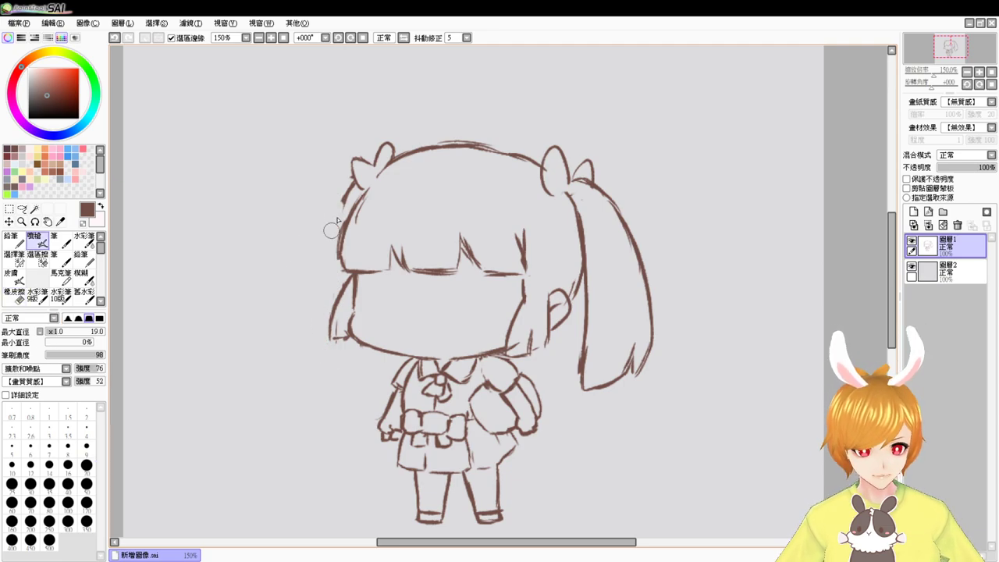
# Redraw the left pigtail's outer edge as a wider outward curve and close it with a slanted, notched lower end
pyautogui.moveTo(344, 198); pyautogui.dragTo(321, 327)
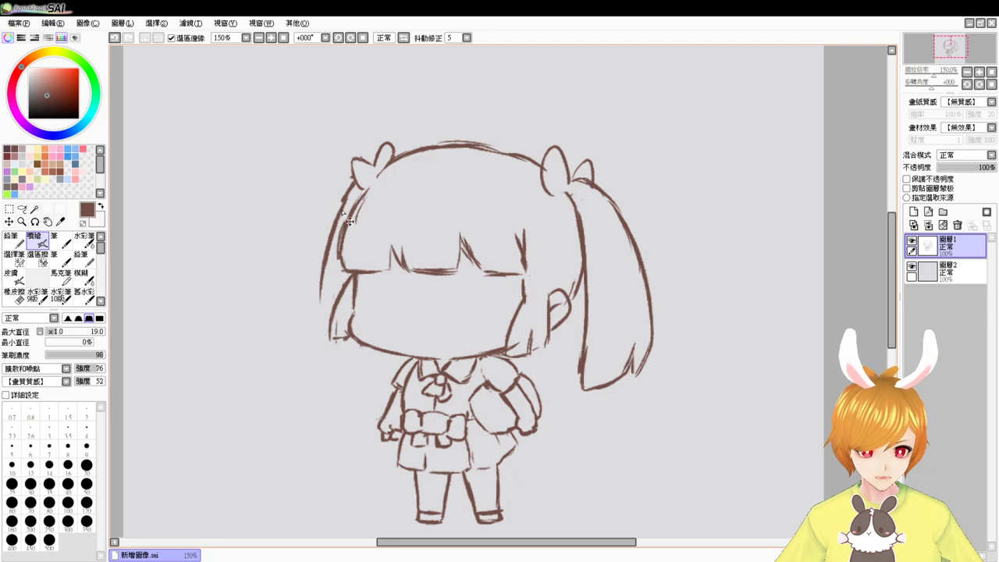
pyautogui.hotkey('ctrl', 'z')
pyautogui.moveTo(348, 195); pyautogui.dragTo(319, 278)
pyautogui.moveTo(331, 228); pyautogui.dragTo(316, 312)
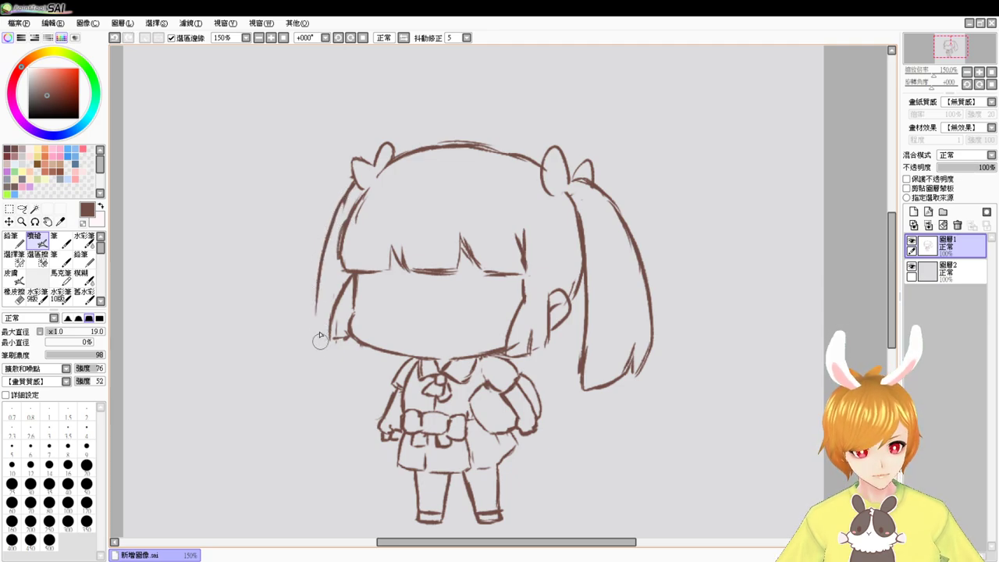
pyautogui.moveTo(318, 269)
pyautogui.mouseDown()
pyautogui.moveTo(313, 348)
pyautogui.moveTo(315, 310)
pyautogui.moveTo(322, 355)
pyautogui.moveTo(313, 328)
pyautogui.moveTo(328, 361)
pyautogui.moveTo(367, 342)
pyautogui.moveTo(333, 356)
pyautogui.moveTo(329, 345)
pyautogui.moveTo(359, 373)
pyautogui.moveTo(371, 345)
pyautogui.moveTo(375, 381)
pyautogui.mouseUp()
pyautogui.hotkey('ctrl', 'z')
pyautogui.hotkey('ctrl', 'z')
pyautogui.moveTo(365, 345); pyautogui.dragTo(367, 376)
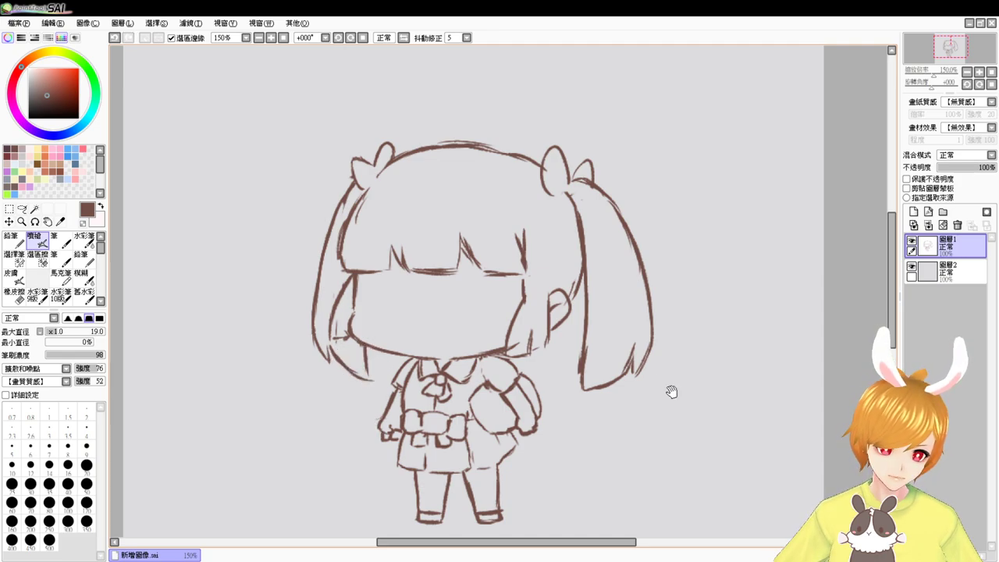
# Draw a short tool handle with a rounded end sticking outward from the character's left-side hand
pyautogui.moveTo(669, 390); pyautogui.dragTo(660, 351)
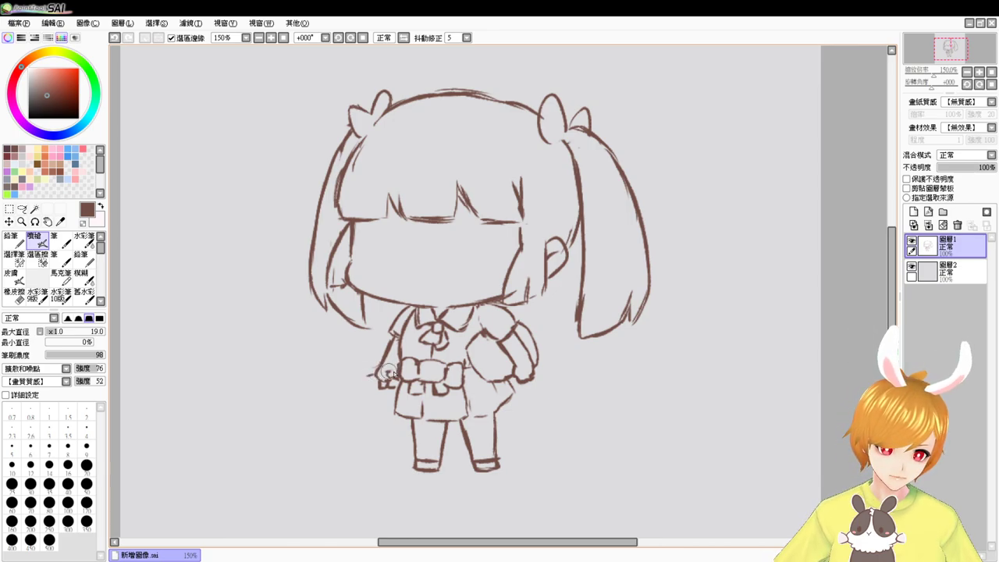
pyautogui.moveTo(389, 373); pyautogui.dragTo(398, 371)
pyautogui.hotkey('ctrl', 'z')
pyautogui.hotkey('ctrl', 'z')
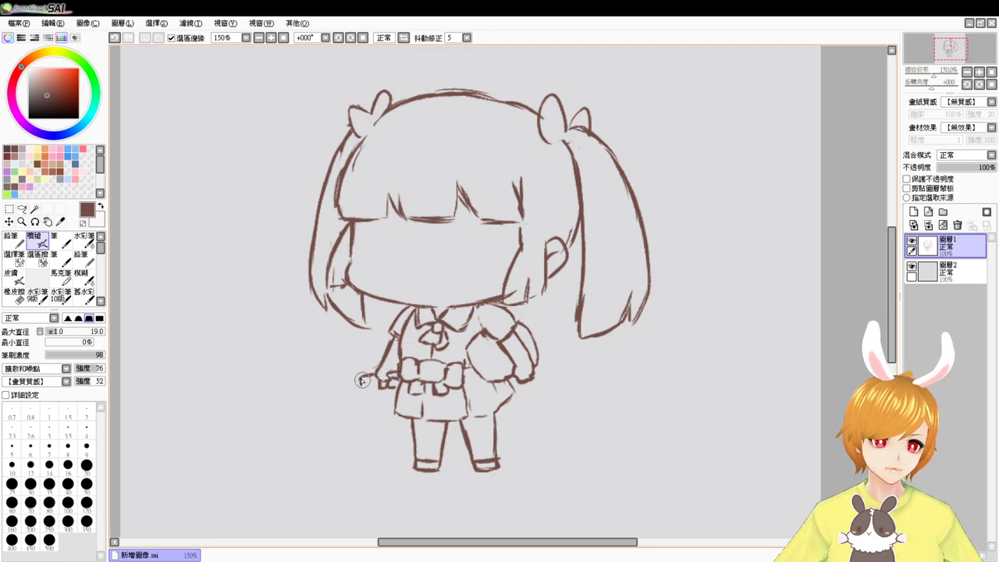
pyautogui.moveTo(365, 384); pyautogui.dragTo(390, 380)
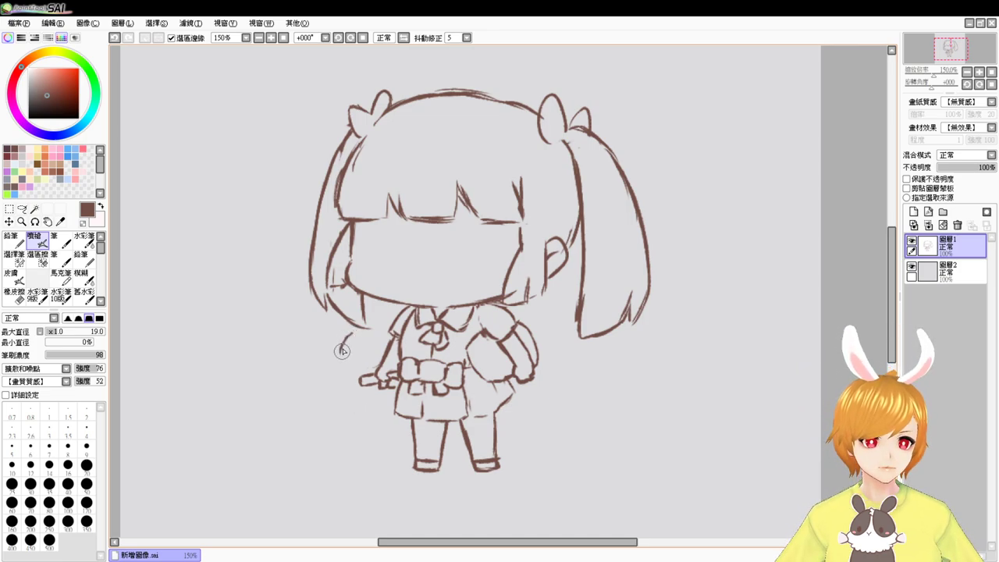
pyautogui.moveTo(342, 352)
pyautogui.mouseDown()
pyautogui.moveTo(350, 402)
pyautogui.moveTo(379, 414)
pyautogui.mouseUp()
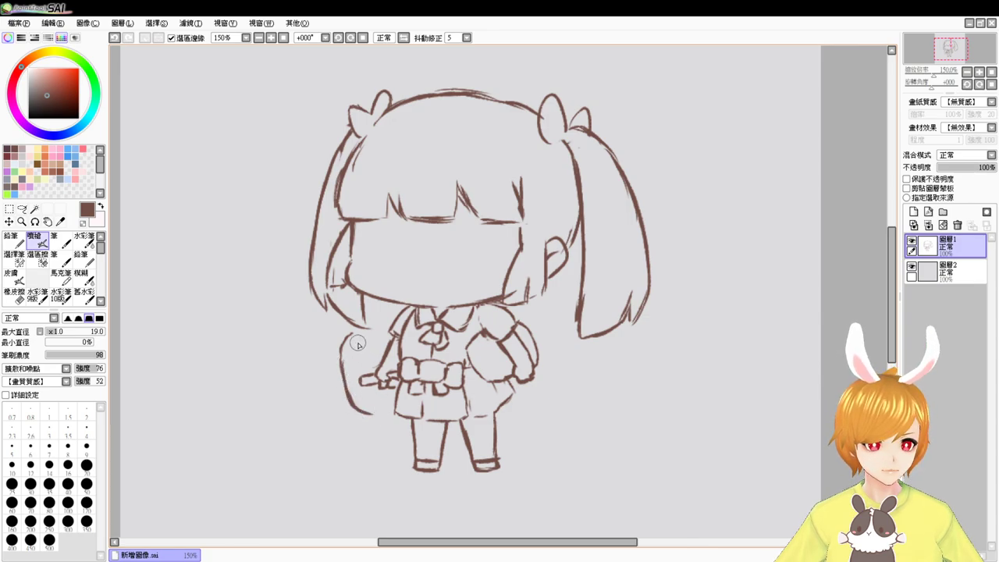
pyautogui.hotkey('ctrl', 'z')
pyautogui.hotkey('ctrl', 'z')
pyautogui.hotkey('ctrl', 'z')
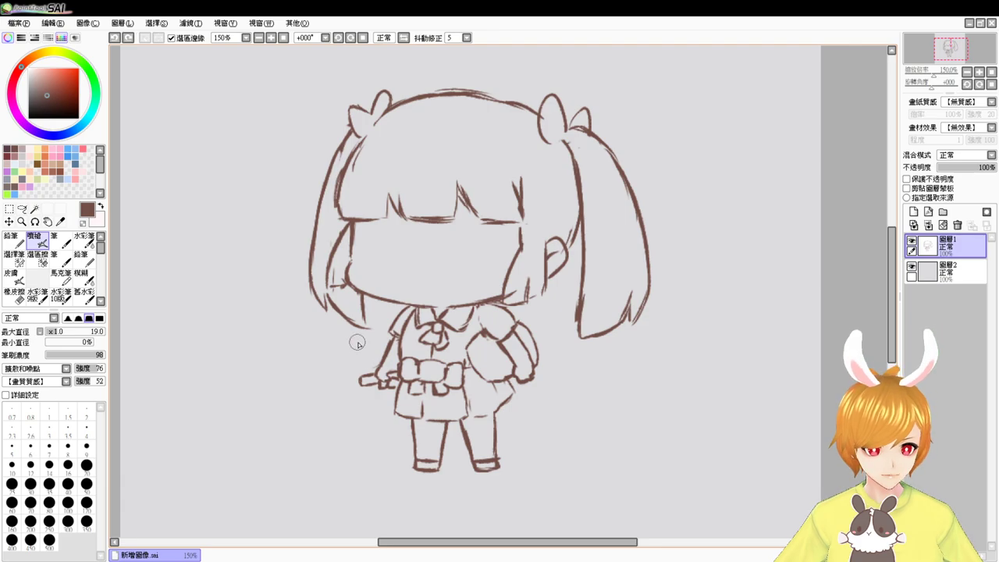
pyautogui.hotkey('ctrl', 'z')
# Draw a tall, narrow curved pickaxe head across the outer end of the tool handle
pyautogui.moveTo(358, 344)
pyautogui.mouseDown()
pyautogui.moveTo(365, 399)
pyautogui.moveTo(361, 391)
pyautogui.mouseUp()
pyautogui.moveTo(359, 353); pyautogui.dragTo(369, 418)
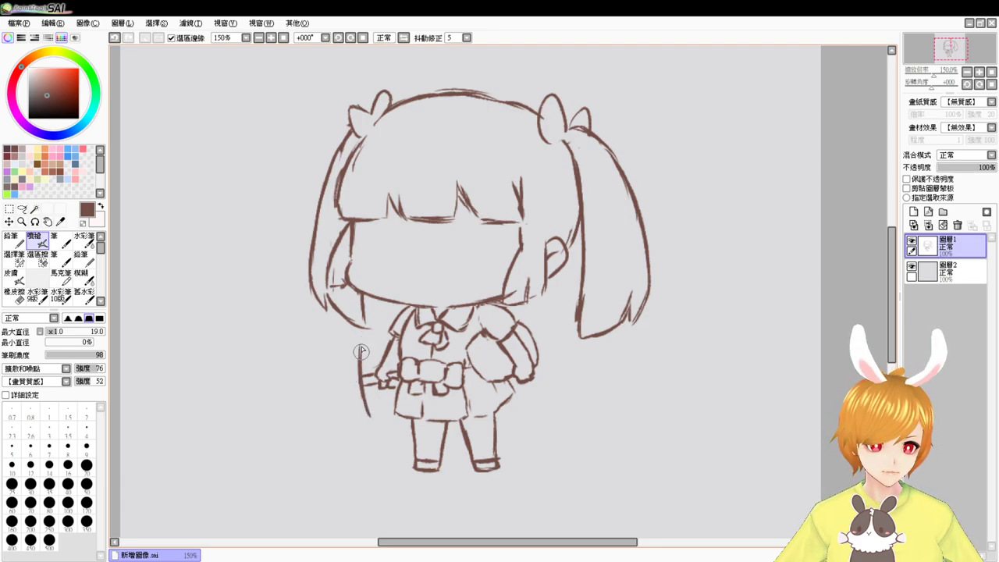
pyautogui.hotkey('ctrl', 'z')
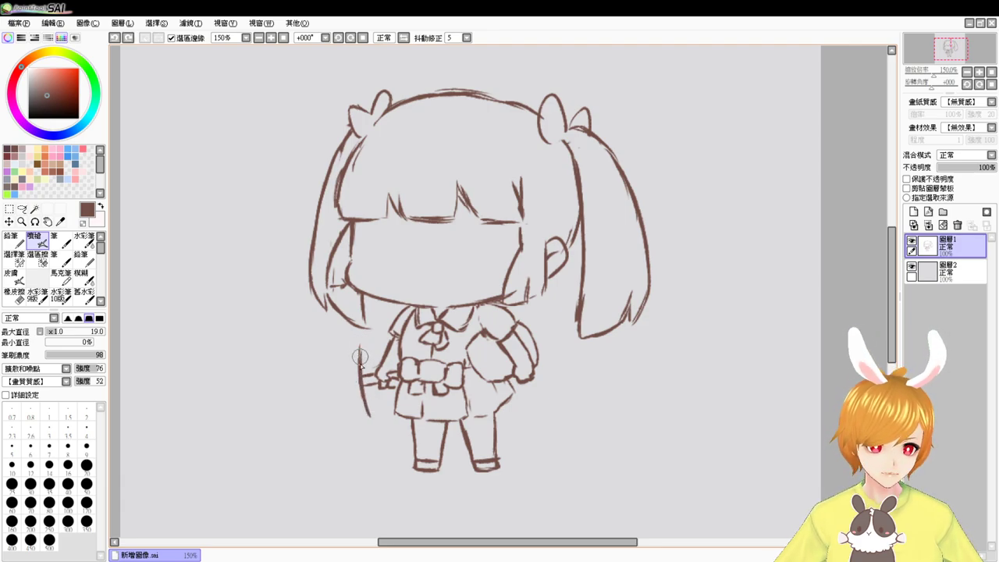
pyautogui.moveTo(360, 340)
pyautogui.mouseDown()
pyautogui.moveTo(346, 352)
pyautogui.moveTo(353, 409)
pyautogui.mouseUp()
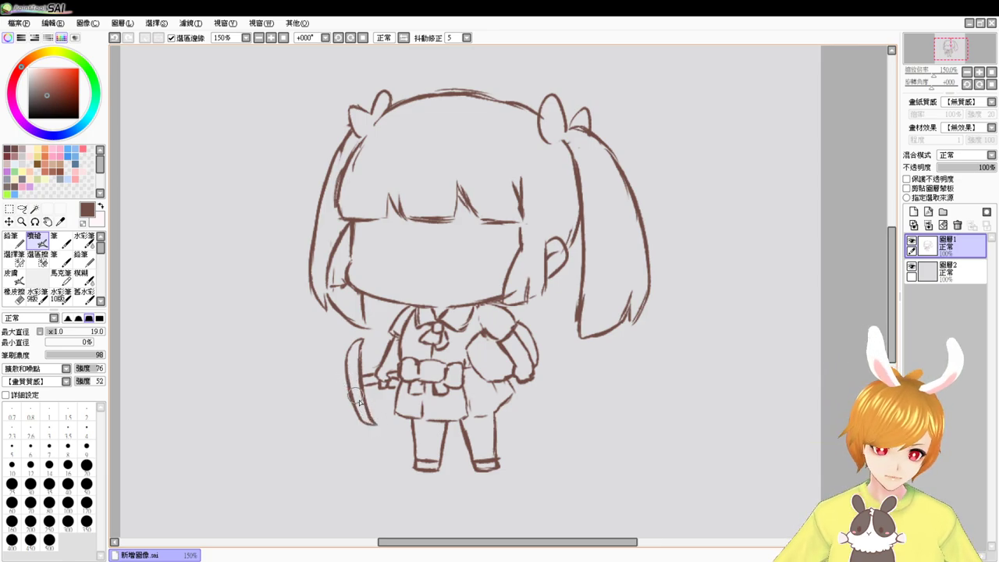
pyautogui.hotkey('ctrl', 'z')
# Clean up the pickaxe head's lower tip with the eraser and add the handle's short end on its outer side
pyautogui.press('e')
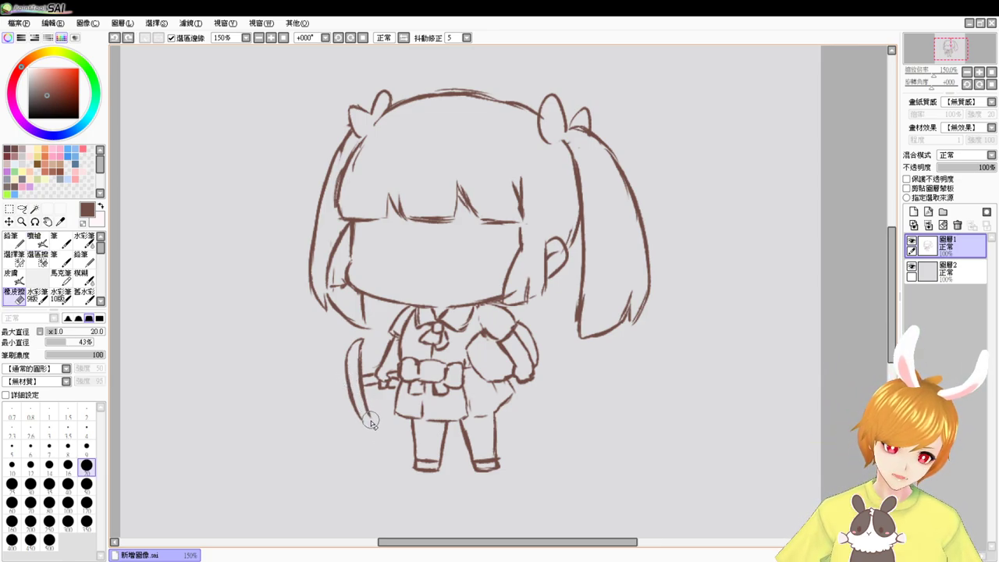
pyautogui.moveTo(372, 423); pyautogui.dragTo(377, 421)
pyautogui.press('b')
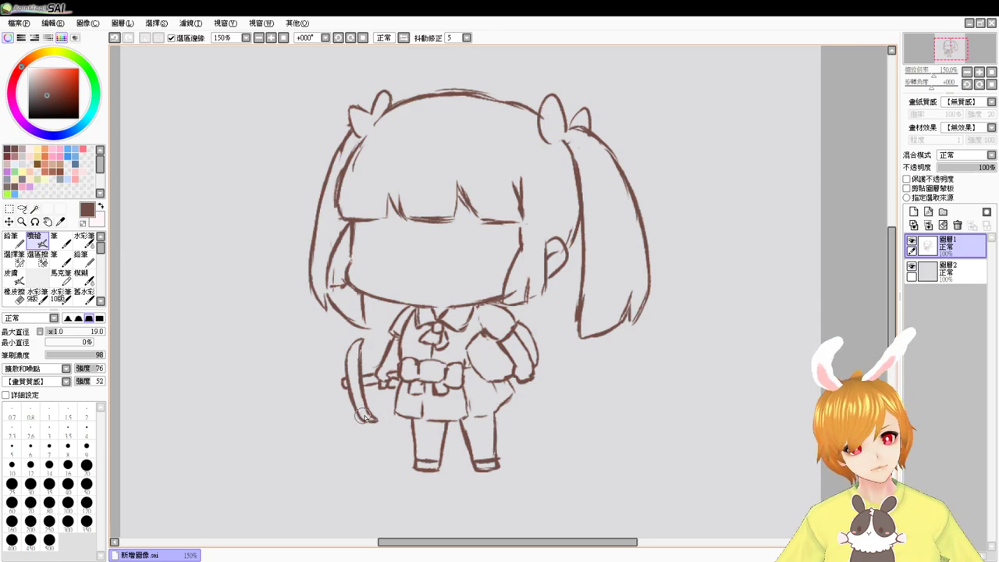
pyautogui.press('e')
pyautogui.moveTo(364, 411); pyautogui.dragTo(375, 424)
pyautogui.press('b')
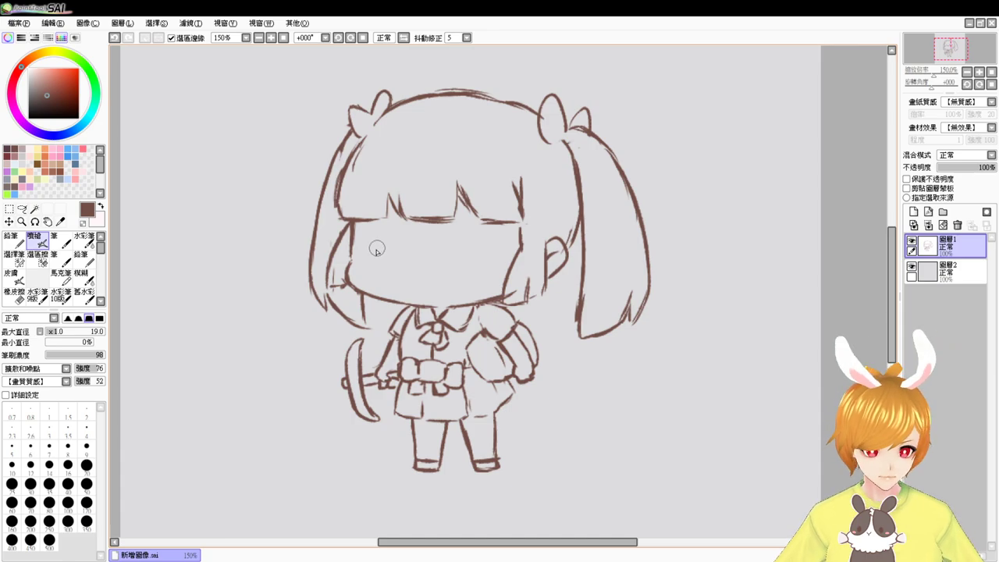
pyautogui.moveTo(373, 249)
pyautogui.mouseDown()
pyautogui.moveTo(382, 254)
pyautogui.moveTo(384, 235)
pyautogui.moveTo(472, 237)
pyautogui.moveTo(489, 252)
pyautogui.moveTo(465, 236)
pyautogui.moveTo(484, 243)
pyautogui.mouseUp()
pyautogui.hotkey('ctrl', 'z')
pyautogui.hotkey('ctrl', 'z')
pyautogui.hotkey('ctrl', 'z')
pyautogui.hotkey('ctrl', 'z')
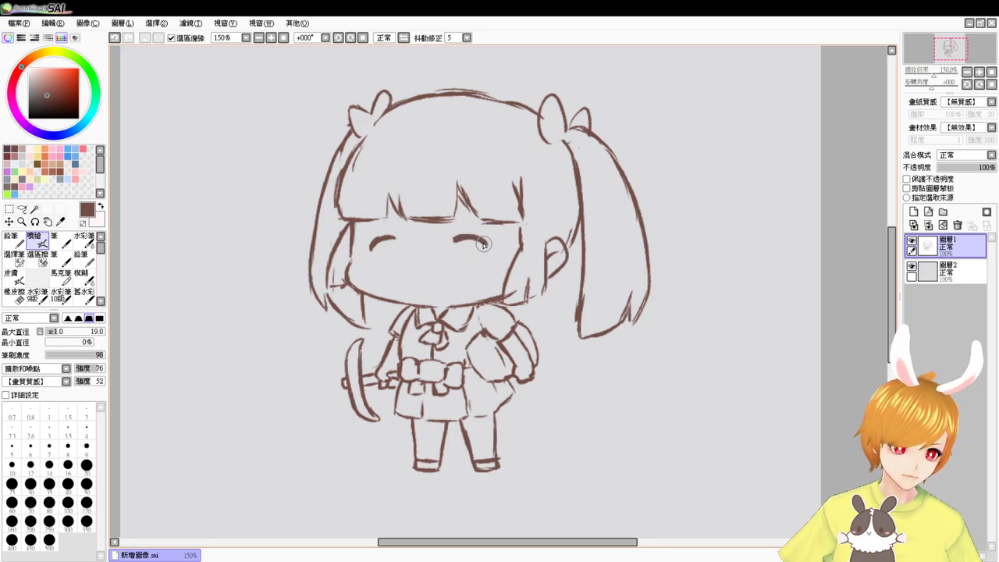
pyautogui.moveTo(388, 241)
pyautogui.mouseDown()
pyautogui.moveTo(433, 275)
pyautogui.moveTo(421, 295)
pyautogui.mouseUp()
pyautogui.hotkey('ctrl', 'z')
pyautogui.hotkey('ctrl', 'z')
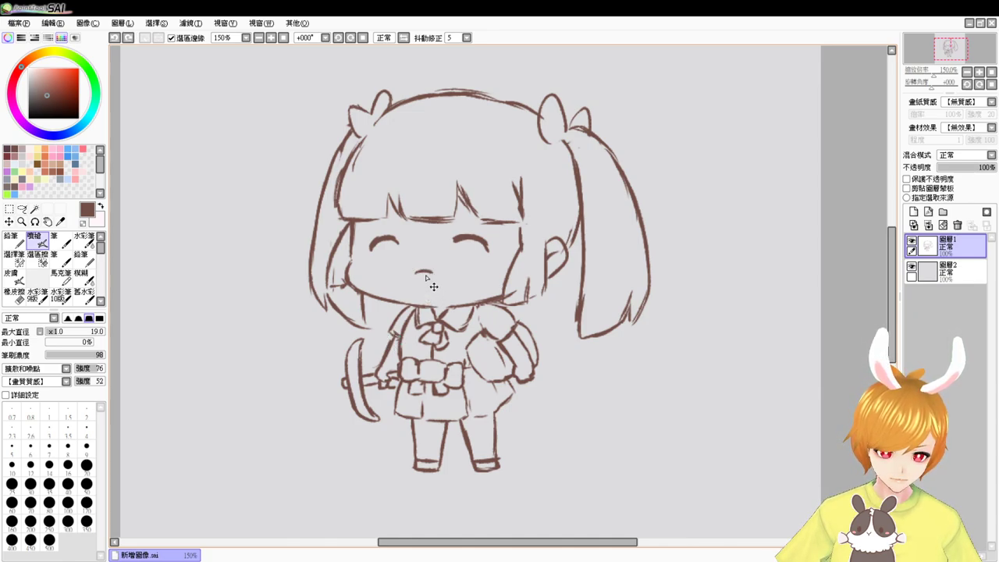
pyautogui.hotkey('ctrl', 'z')
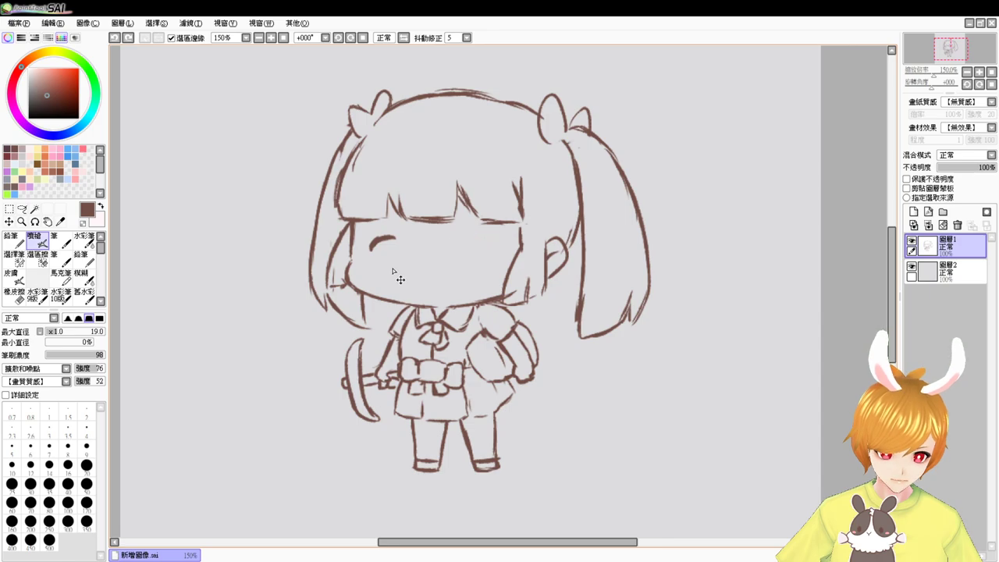
pyautogui.hotkey('ctrl', 'z')
pyautogui.moveTo(418, 260)
pyautogui.mouseDown()
pyautogui.moveTo(412, 251)
pyautogui.moveTo(417, 275)
pyautogui.moveTo(419, 253)
pyautogui.moveTo(454, 253)
pyautogui.mouseUp()
pyautogui.hotkey('ctrl', 'z')
pyautogui.hotkey('ctrl', 'z')
pyautogui.moveTo(387, 244); pyautogui.dragTo(393, 249)
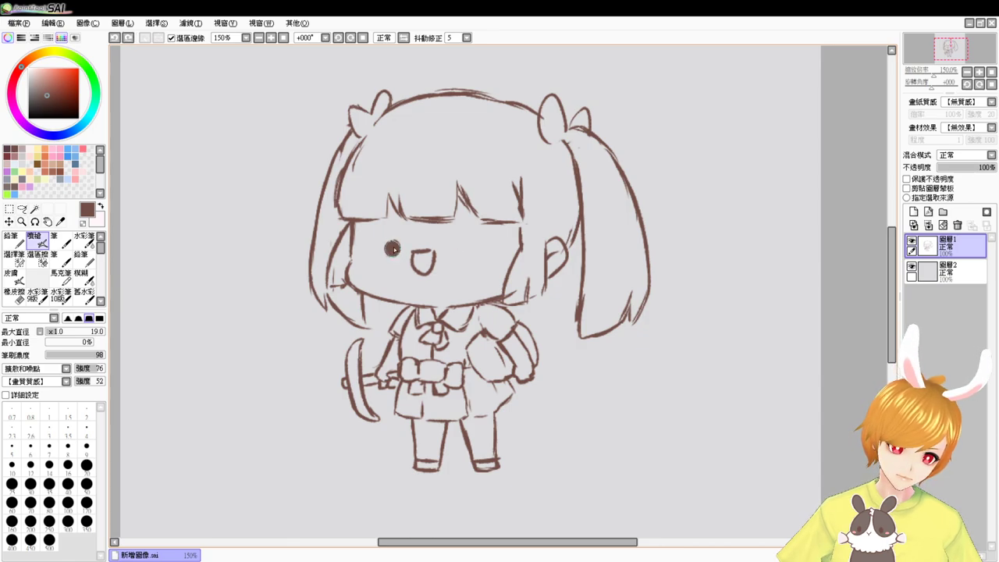
pyautogui.moveTo(456, 245); pyautogui.dragTo(458, 248)
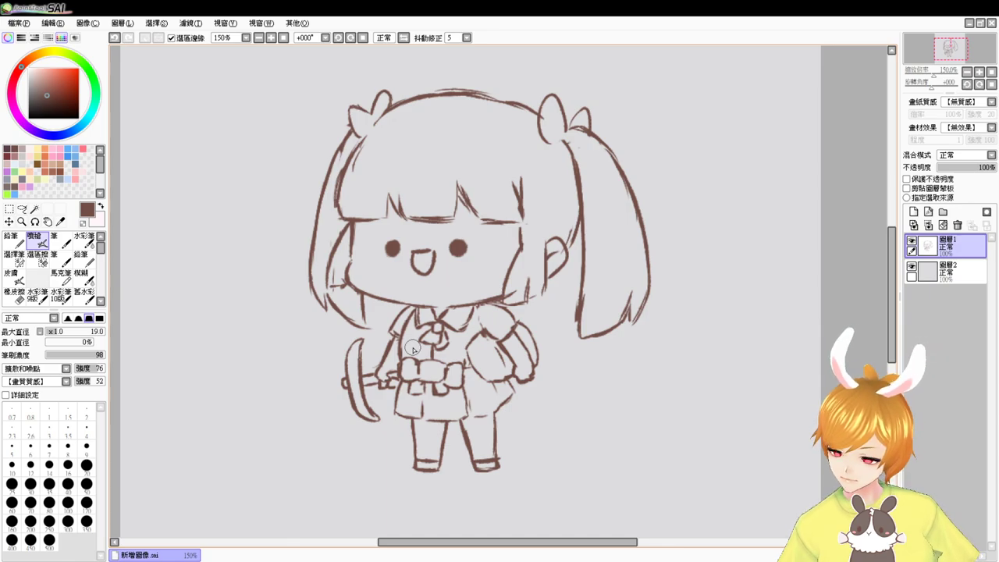
pyautogui.hotkey('ctrl', 'z')
pyautogui.hotkey('ctrl', 'z')
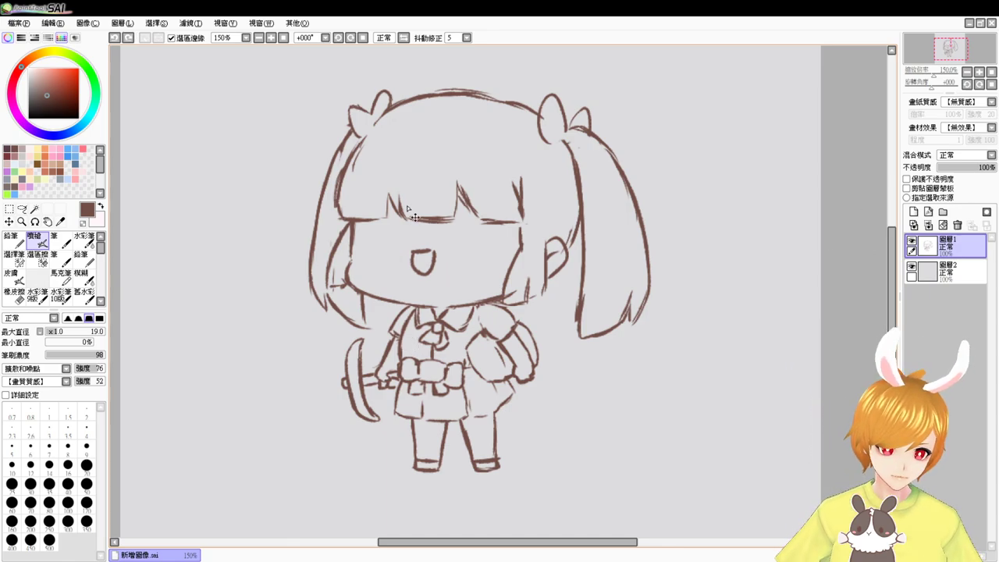
pyautogui.hotkey('ctrl', 'z')
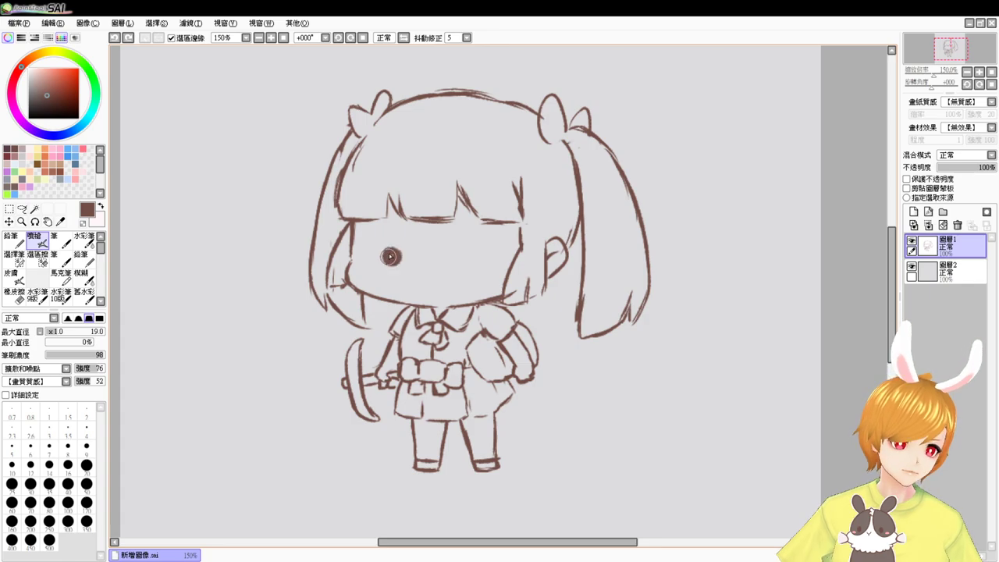
# Draw two solid round dot eyes in the lower half of the face, spaced wide apart
pyautogui.hotkey('ctrl', 'z')
pyautogui.moveTo(391, 256); pyautogui.dragTo(391, 256)
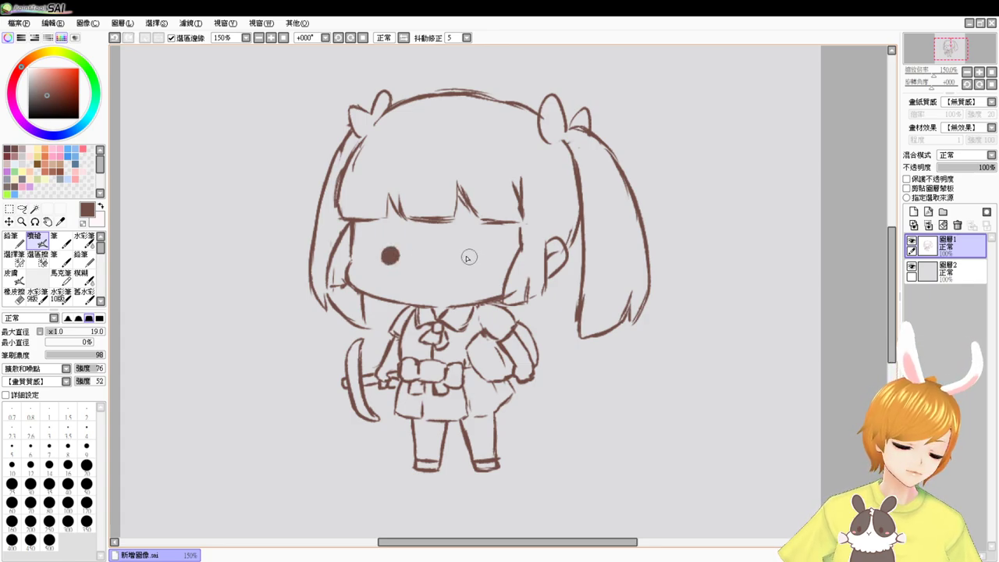
pyautogui.moveTo(459, 256); pyautogui.dragTo(461, 259)
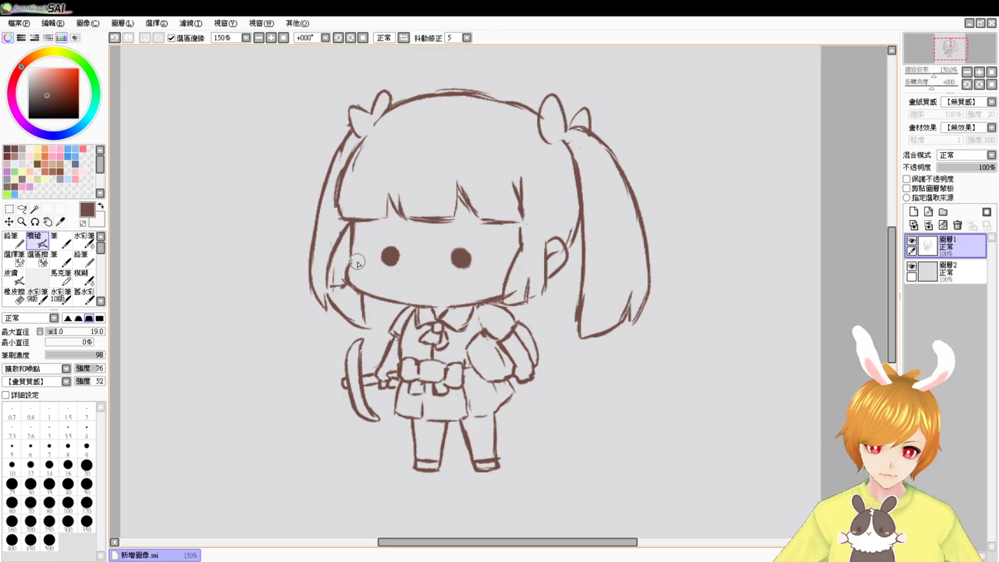
pyautogui.moveTo(202, 311)
pyautogui.mouseDown()
pyautogui.moveTo(220, 370)
pyautogui.moveTo(252, 343)
pyautogui.moveTo(225, 374)
pyautogui.mouseUp()
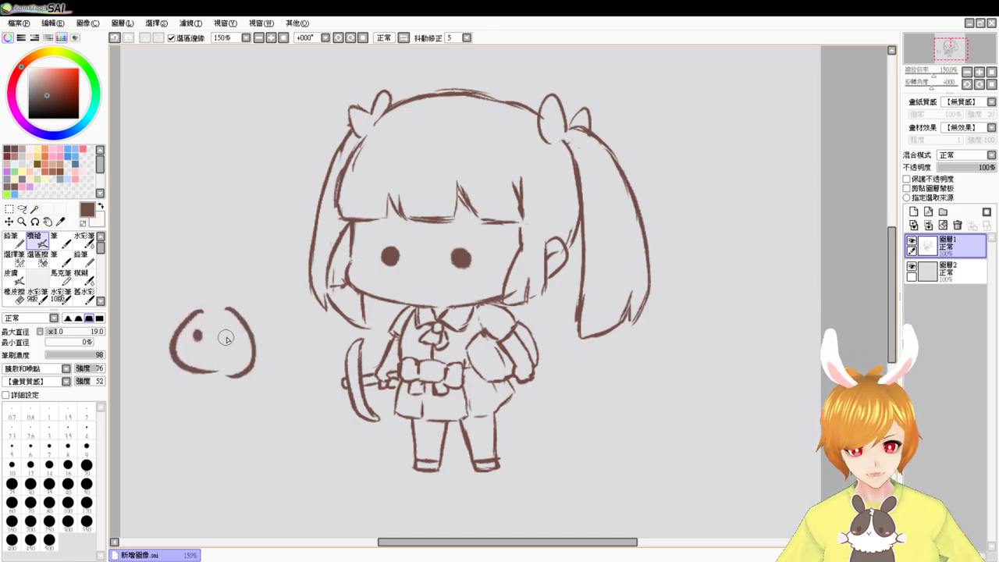
pyautogui.moveTo(227, 333)
pyautogui.mouseDown()
pyautogui.moveTo(208, 358)
pyautogui.moveTo(195, 350)
pyautogui.moveTo(226, 355)
pyautogui.mouseUp()
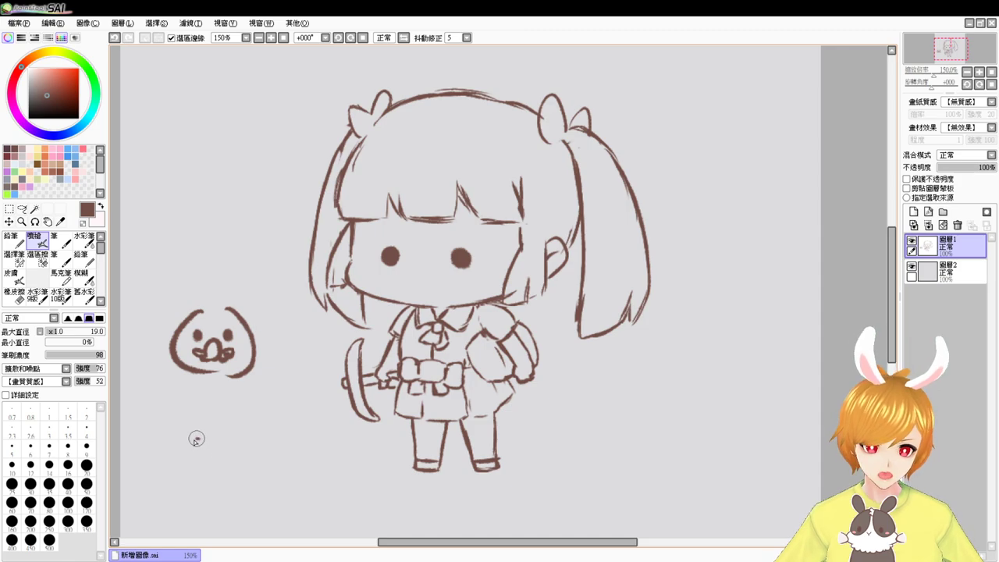
pyautogui.moveTo(196, 440); pyautogui.dragTo(207, 483)
pyautogui.moveTo(241, 436); pyautogui.dragTo(238, 481)
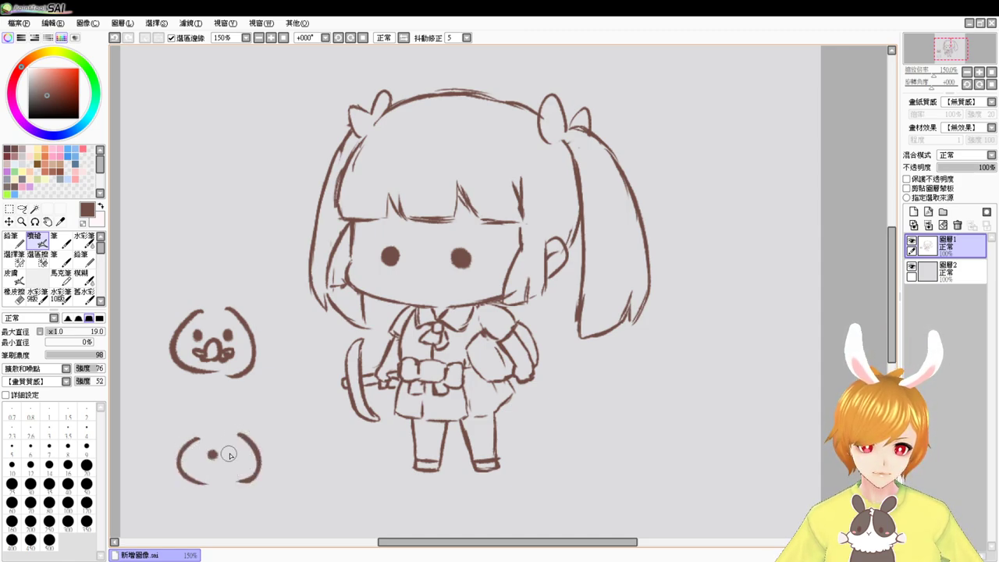
pyautogui.moveTo(217, 463); pyautogui.dragTo(227, 467)
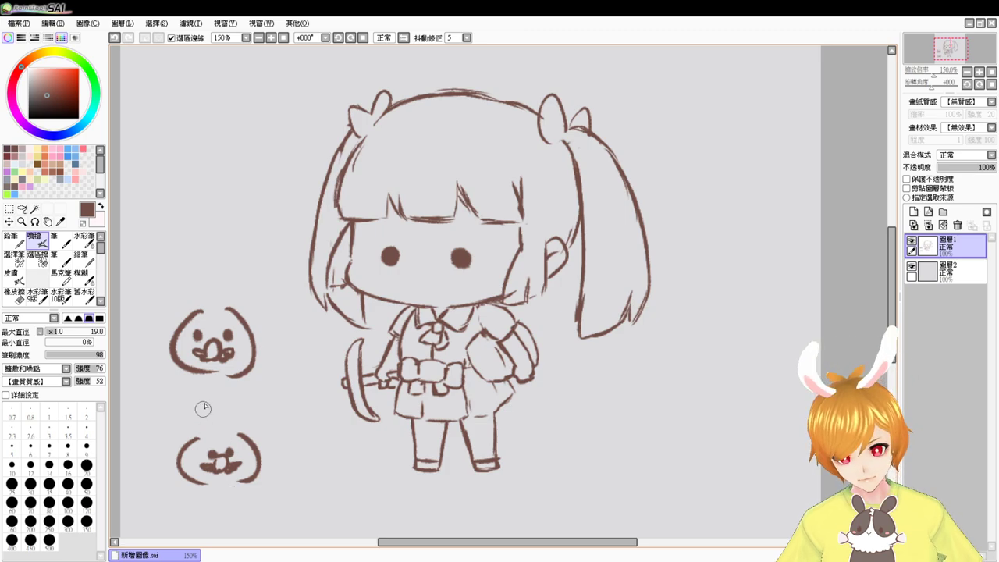
pyautogui.moveTo(200, 408)
pyautogui.mouseDown()
pyautogui.moveTo(190, 413)
pyautogui.moveTo(211, 413)
pyautogui.mouseUp()
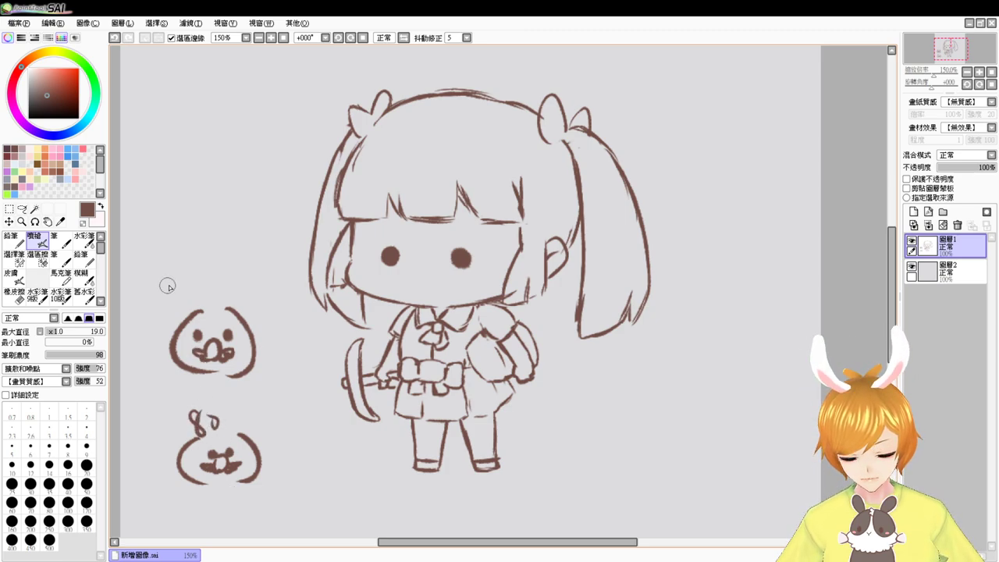
pyautogui.moveTo(190, 280)
pyautogui.mouseDown()
pyautogui.moveTo(195, 294)
pyautogui.moveTo(205, 284)
pyautogui.mouseUp()
pyautogui.hotkey('ctrl', 'z')
pyautogui.hotkey('ctrl', 'z')
pyautogui.hotkey('ctrl', 'z')
pyautogui.hotkey('ctrl', 'z')
pyautogui.hotkey('ctrl', 'z')
pyautogui.hotkey('ctrl', 'z')
pyautogui.hotkey('ctrl', 'z')
pyautogui.hotkey('ctrl', 'z')
pyautogui.hotkey('ctrl', 'z')
pyautogui.hotkey('ctrl', 'z')
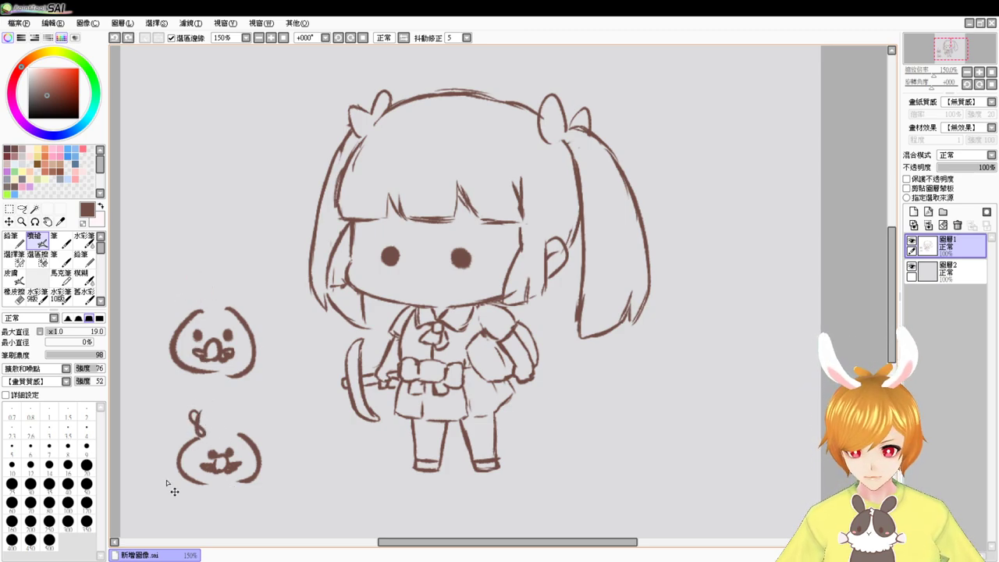
pyautogui.hotkey('ctrl', 'z')
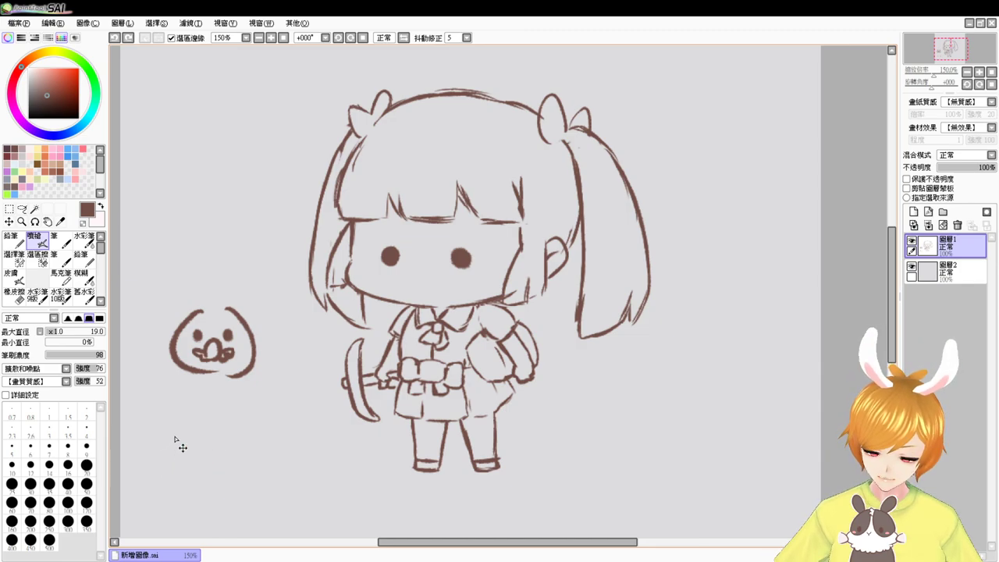
pyautogui.hotkey('ctrl', 'z')
pyautogui.hotkey('ctrl', 'z')
pyautogui.hotkey('ctrl', 'z')
pyautogui.hotkey('ctrl', 'z')
pyautogui.hotkey('ctrl', 'z')
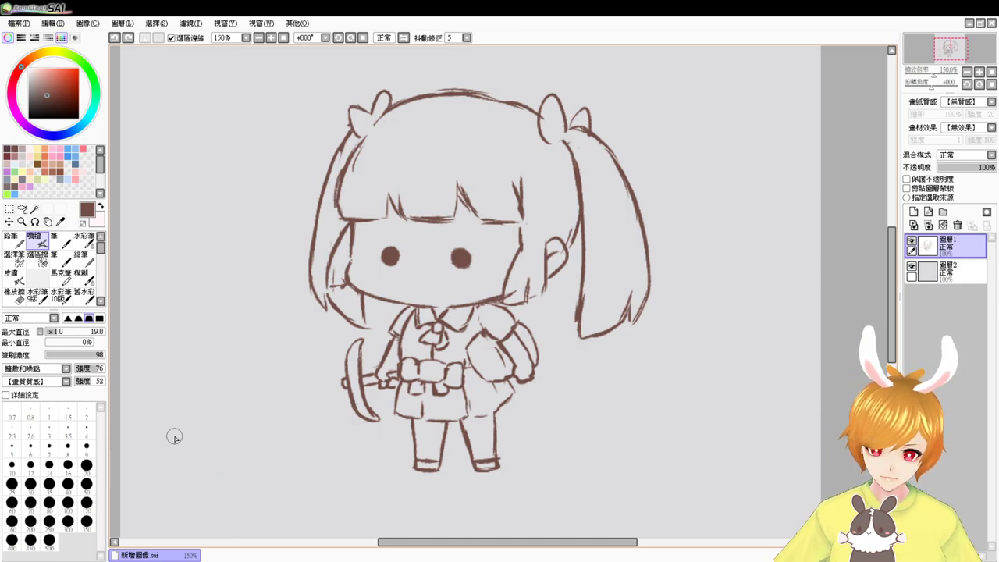
# Add a short, upward-tilted lash at the outer corner of each dot eye
pyautogui.moveTo(382, 246); pyautogui.dragTo(398, 247)
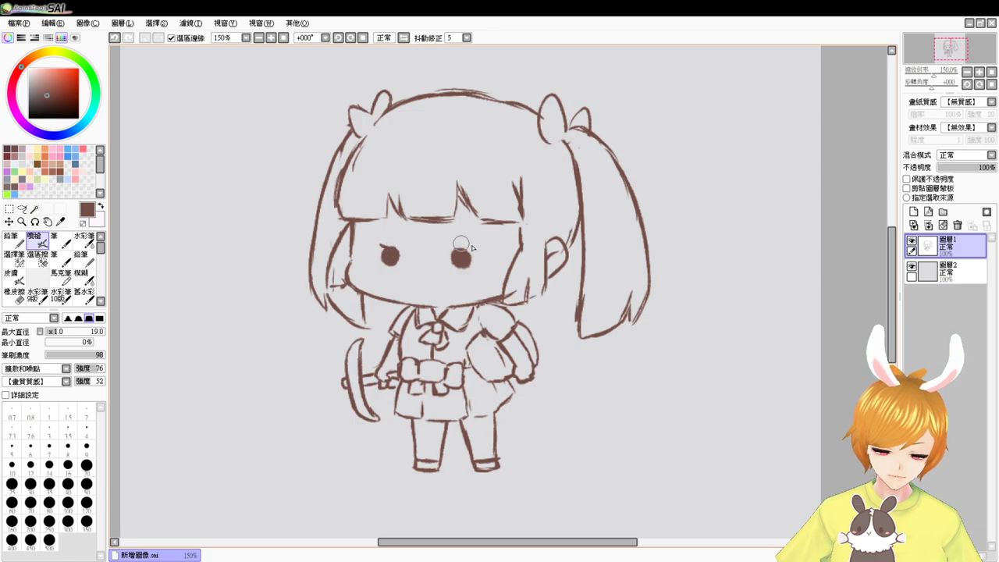
pyautogui.hotkey('ctrl', 'z')
pyautogui.moveTo(469, 251); pyautogui.dragTo(479, 256)
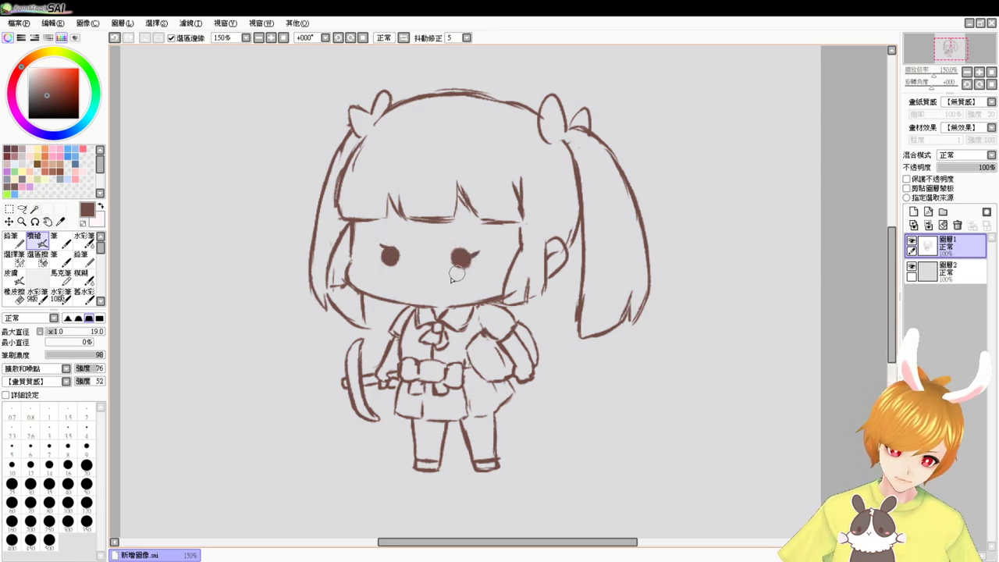
pyautogui.hotkey('ctrl', 'z')
pyautogui.moveTo(385, 255); pyautogui.dragTo(376, 250)
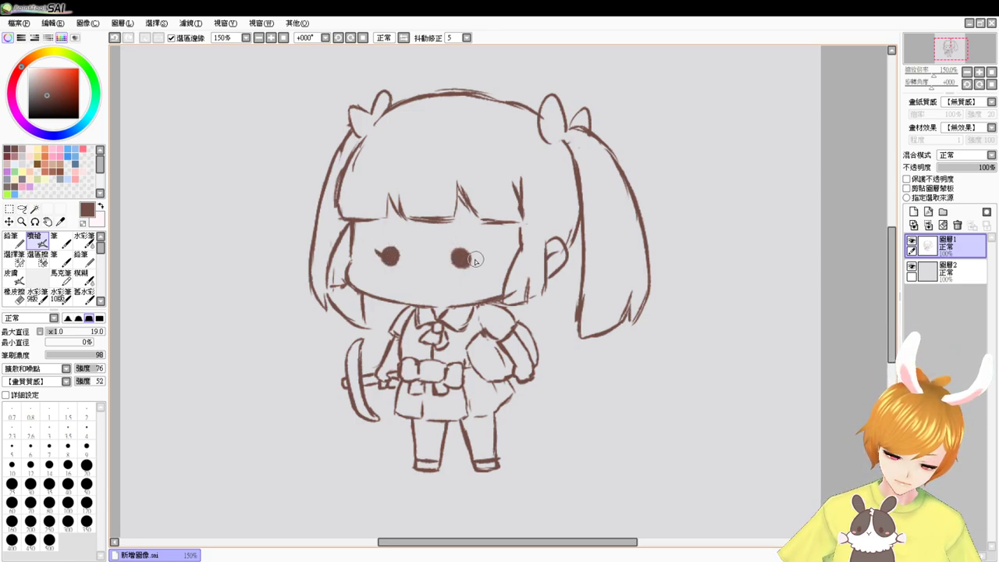
pyautogui.moveTo(469, 258); pyautogui.dragTo(478, 248)
# Draw a small open smiling mouth with an inner upper line, centred below and between the eyes
pyautogui.moveTo(410, 263)
pyautogui.mouseDown()
pyautogui.moveTo(437, 266)
pyautogui.moveTo(415, 278)
pyautogui.moveTo(434, 290)
pyautogui.moveTo(435, 273)
pyautogui.moveTo(422, 292)
pyautogui.mouseUp()
pyautogui.hotkey('ctrl', 'z')
pyautogui.hotkey('ctrl', 'z')
pyautogui.hotkey('ctrl', 'z')
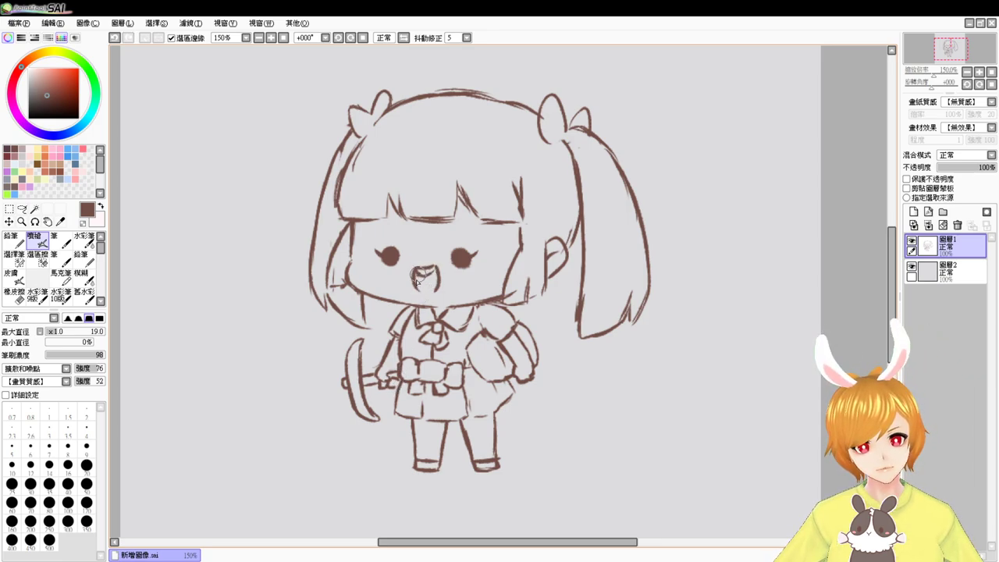
pyautogui.hotkey('ctrl', 'z')
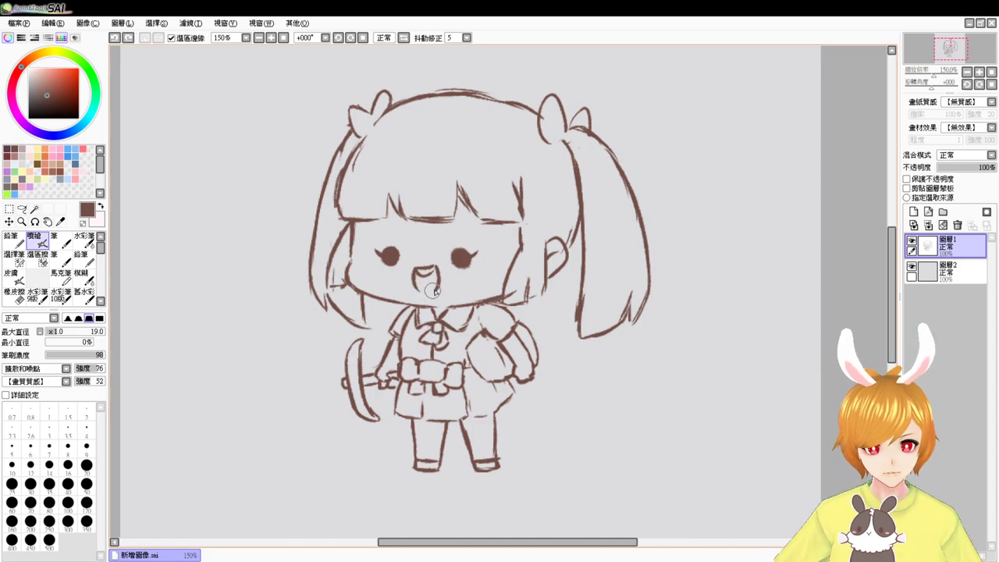
pyautogui.hotkey('ctrl', 'z')
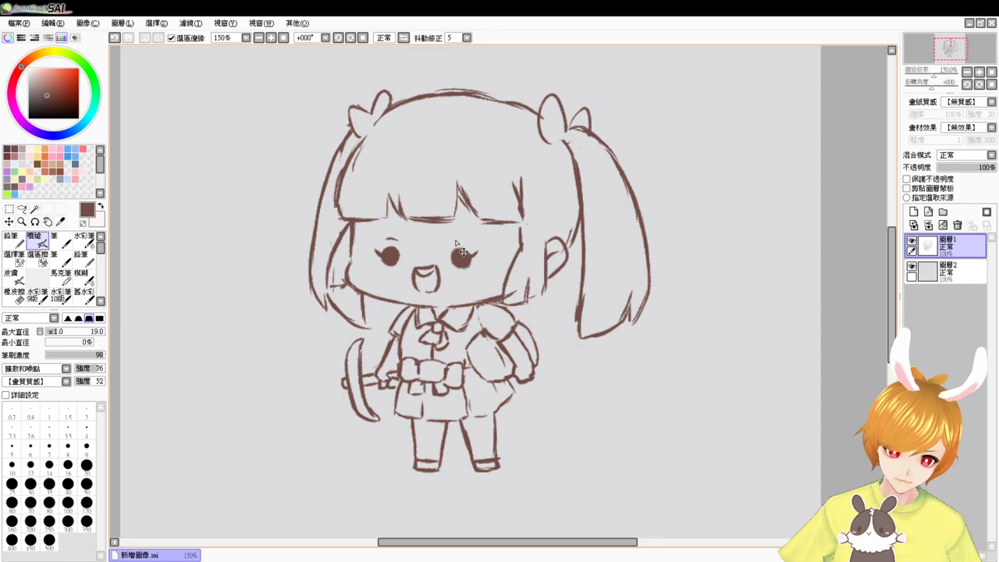
# Erase the fringe notch above the right-side eye and redraw it as a smooth curved split
pyautogui.press('e')
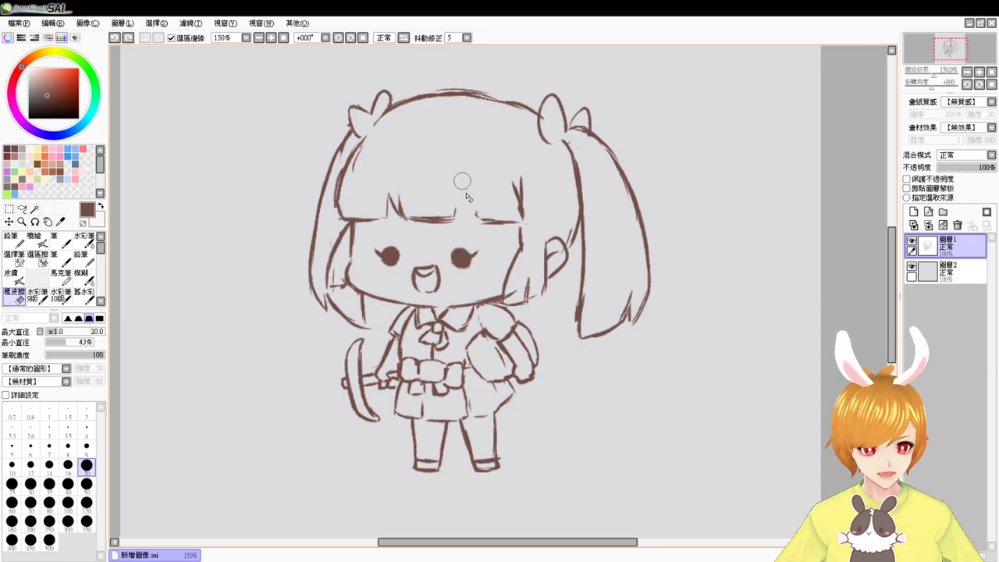
pyautogui.press('b')
pyautogui.moveTo(475, 210)
pyautogui.mouseDown()
pyautogui.moveTo(455, 189)
pyautogui.moveTo(475, 217)
pyautogui.mouseUp()
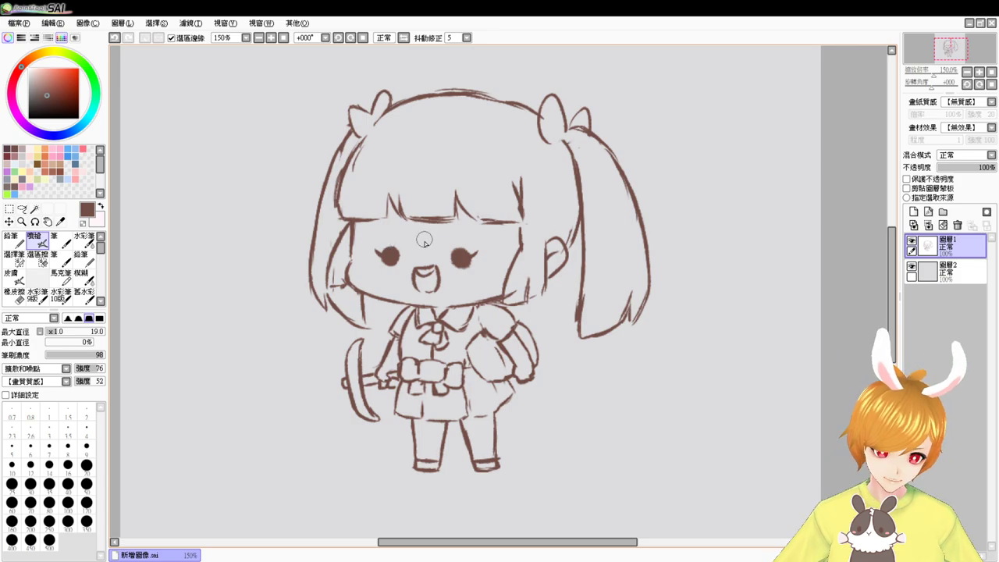
# Erase the fringe's hem line and notches across the forehead
pyautogui.press('e')
pyautogui.moveTo(390, 190)
pyautogui.mouseDown()
pyautogui.moveTo(348, 216)
pyautogui.moveTo(338, 192)
pyautogui.moveTo(347, 227)
pyautogui.moveTo(340, 208)
pyautogui.moveTo(348, 224)
pyautogui.moveTo(389, 223)
pyautogui.moveTo(391, 200)
pyautogui.moveTo(414, 224)
pyautogui.moveTo(413, 206)
pyautogui.moveTo(414, 230)
pyautogui.moveTo(451, 225)
pyautogui.moveTo(432, 216)
pyautogui.moveTo(453, 231)
pyautogui.moveTo(486, 223)
pyautogui.moveTo(424, 213)
pyautogui.moveTo(506, 223)
pyautogui.mouseUp()
pyautogui.press('b')
pyautogui.hotkey('ctrl', 'z')
pyautogui.press('e')
pyautogui.press('b')
pyautogui.press('e')
pyautogui.hotkey('ctrl', 'z')
pyautogui.moveTo(423, 217); pyautogui.dragTo(413, 208)
# Redraw the blunt fringe slightly lower across the forehead, with pointed curved splits above both eyes
pyautogui.click(33, 238)
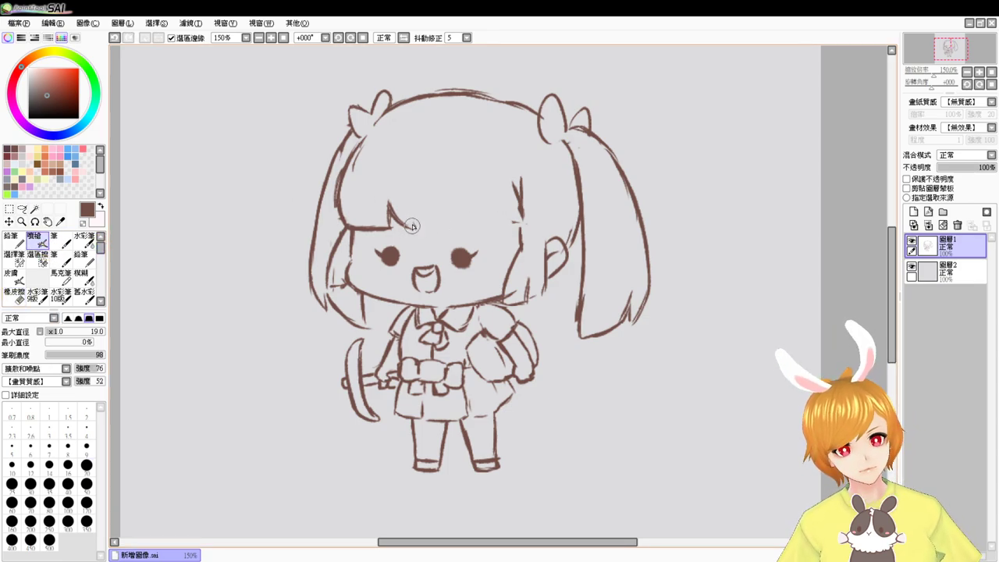
pyautogui.moveTo(432, 228)
pyautogui.mouseDown()
pyautogui.moveTo(463, 219)
pyautogui.moveTo(531, 230)
pyautogui.moveTo(512, 226)
pyautogui.mouseUp()
pyautogui.hotkey('ctrl', 'z')
pyautogui.scroll(2, 495, 117)
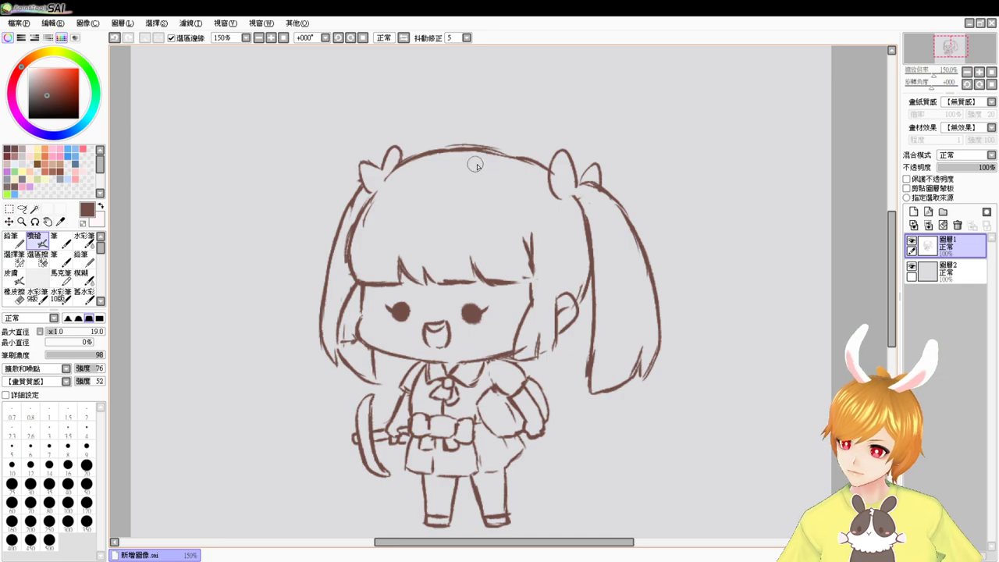
# Draw the waistband line from the belt bow toward the bent right-side arm
pyautogui.click(259, 38)
pyautogui.click(271, 38)
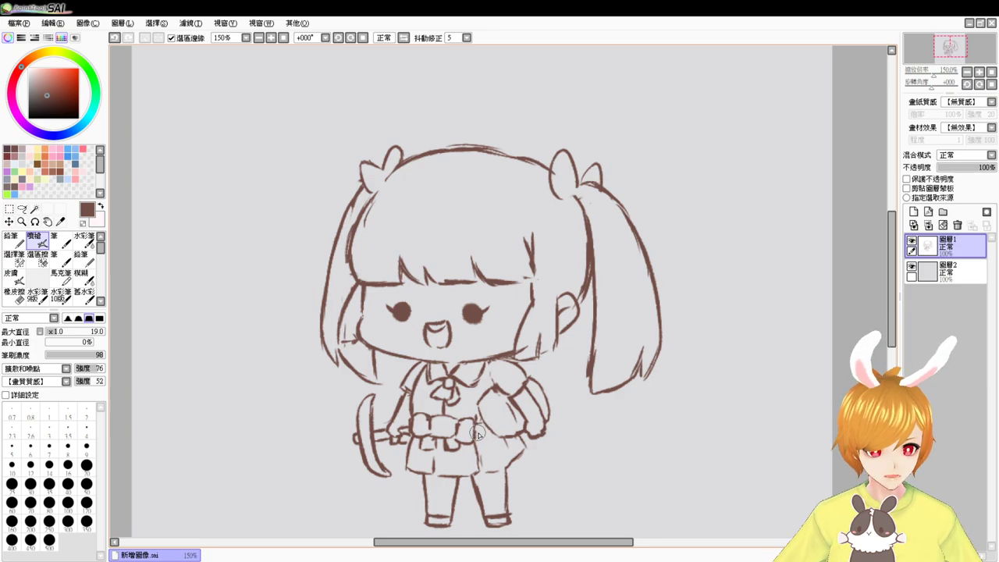
pyautogui.moveTo(480, 434); pyautogui.dragTo(493, 432)
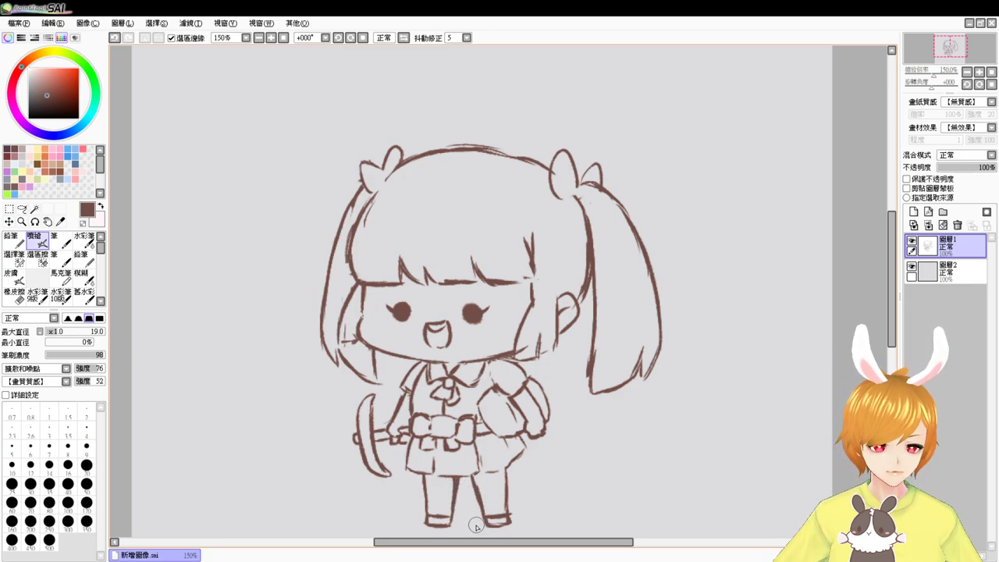
# Reshape the skirt's right-side hem edge and strengthen the left-side face contour beside the fringe
pyautogui.press('e')
pyautogui.moveTo(512, 467)
pyautogui.mouseDown()
pyautogui.moveTo(522, 450)
pyautogui.moveTo(527, 457)
pyautogui.mouseUp()
pyautogui.press('b')
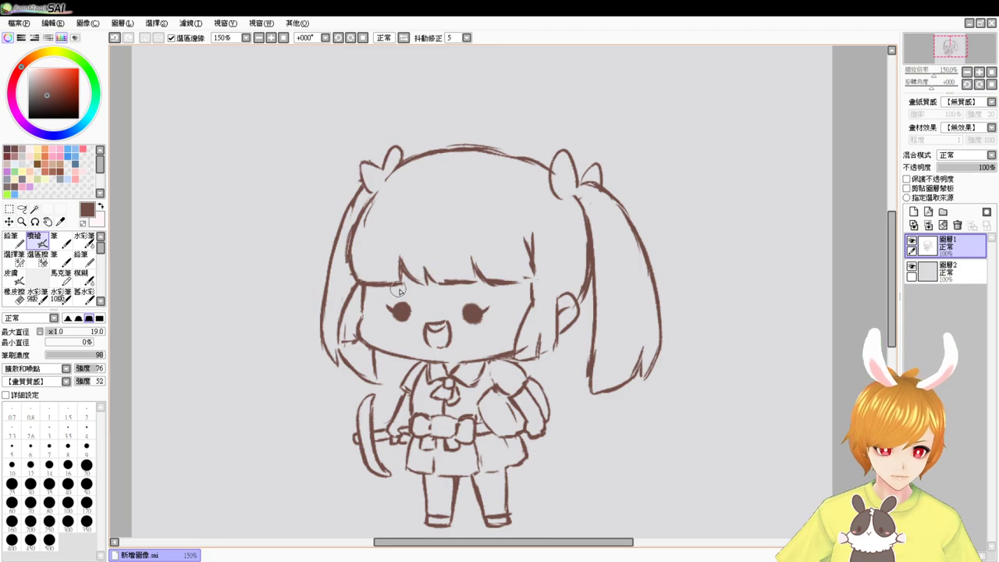
pyautogui.moveTo(364, 289); pyautogui.dragTo(364, 320)
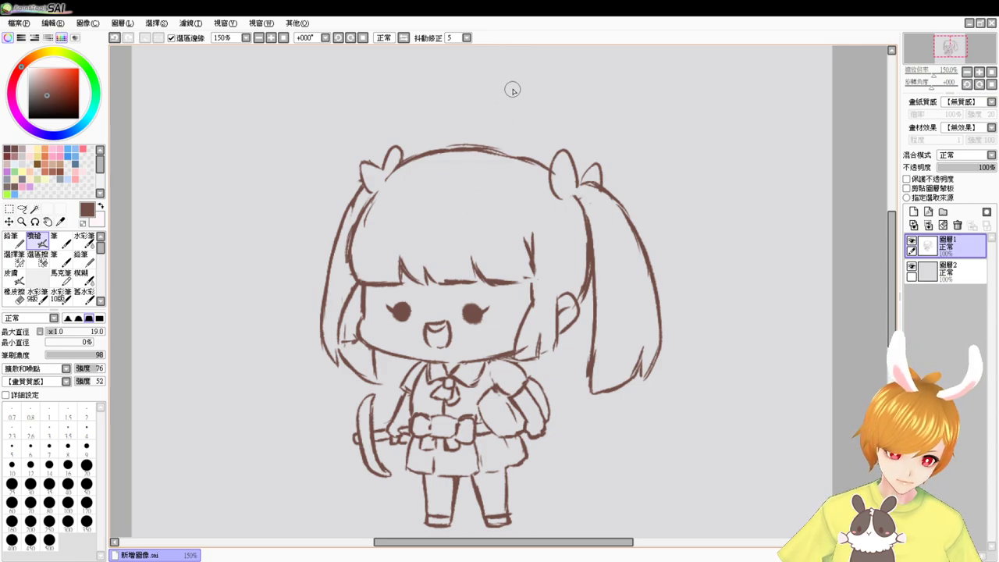
# Draw a tall, rounded rabbit ear on the head just inside the right-side hair bow
pyautogui.moveTo(509, 89); pyautogui.dragTo(513, 196)
pyautogui.hotkey('ctrl', 'z')
pyautogui.moveTo(511, 88); pyautogui.dragTo(517, 156)
pyautogui.hotkey('ctrl', 'z')
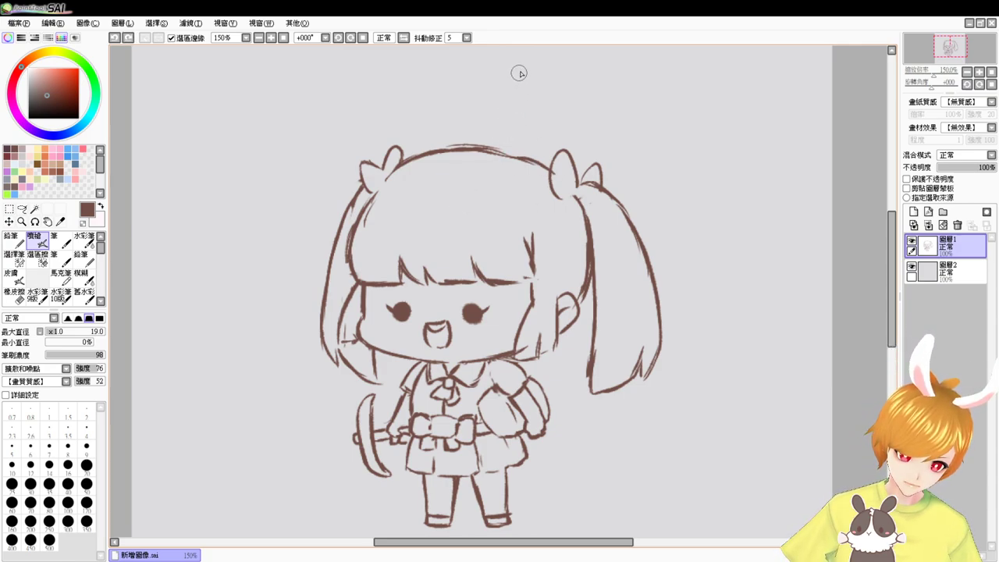
pyautogui.moveTo(515, 74); pyautogui.dragTo(523, 171)
pyautogui.moveTo(519, 81)
pyautogui.mouseDown()
pyautogui.moveTo(537, 98)
pyautogui.moveTo(540, 173)
pyautogui.mouseUp()
# Draw a matching tall rabbit ear rising above the left-side hair bow
pyautogui.moveTo(366, 93); pyautogui.dragTo(393, 176)
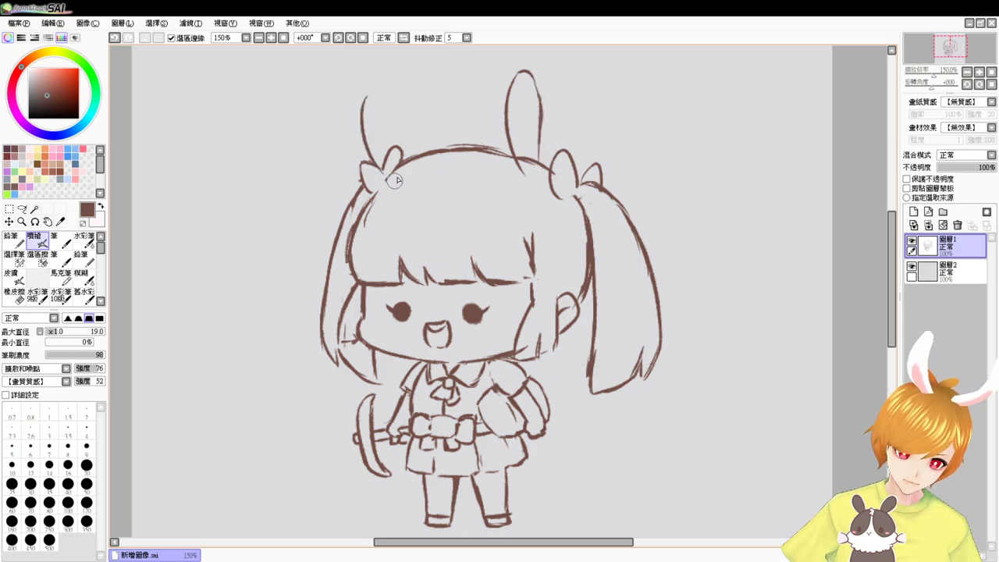
pyautogui.hotkey('ctrl', 'z')
pyautogui.moveTo(374, 86); pyautogui.dragTo(366, 155)
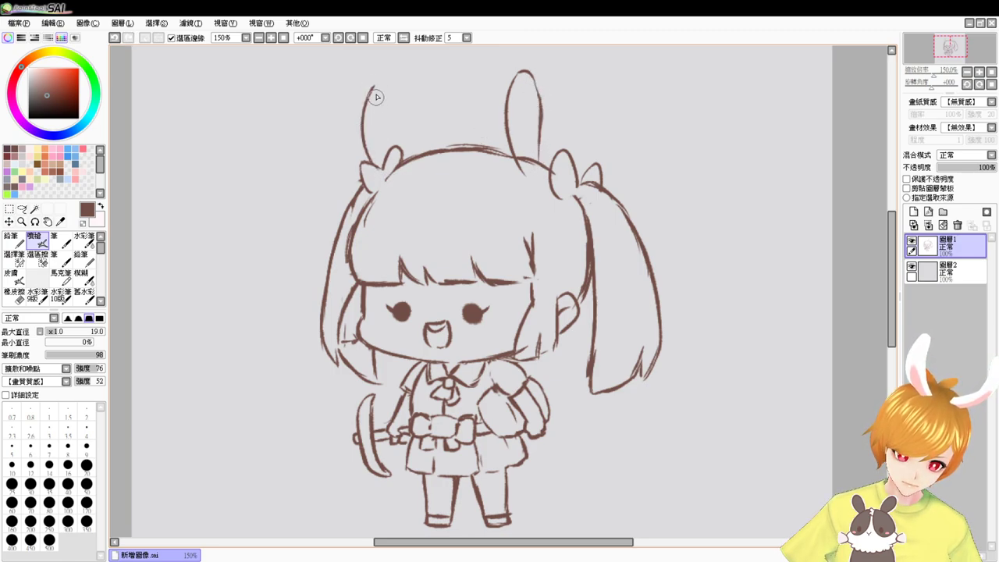
pyautogui.hotkey('ctrl', 'z')
pyautogui.moveTo(372, 80); pyautogui.dragTo(370, 159)
pyautogui.moveTo(369, 85)
pyautogui.mouseDown()
pyautogui.moveTo(394, 100)
pyautogui.moveTo(384, 78)
pyautogui.moveTo(402, 160)
pyautogui.mouseUp()
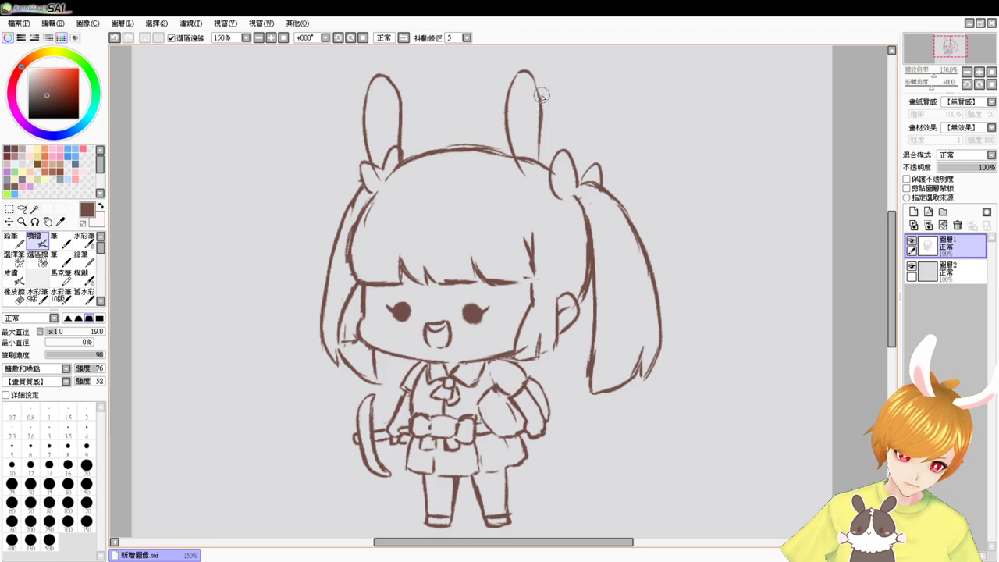
# Extend the right-side rabbit ear's base down into the hair beside the bow
pyautogui.moveTo(541, 95); pyautogui.dragTo(547, 174)
pyautogui.moveTo(540, 131)
pyautogui.mouseDown()
pyautogui.moveTo(544, 172)
pyautogui.moveTo(514, 136)
pyautogui.moveTo(538, 195)
pyautogui.mouseUp()
pyautogui.moveTo(519, 143); pyautogui.dragTo(544, 194)
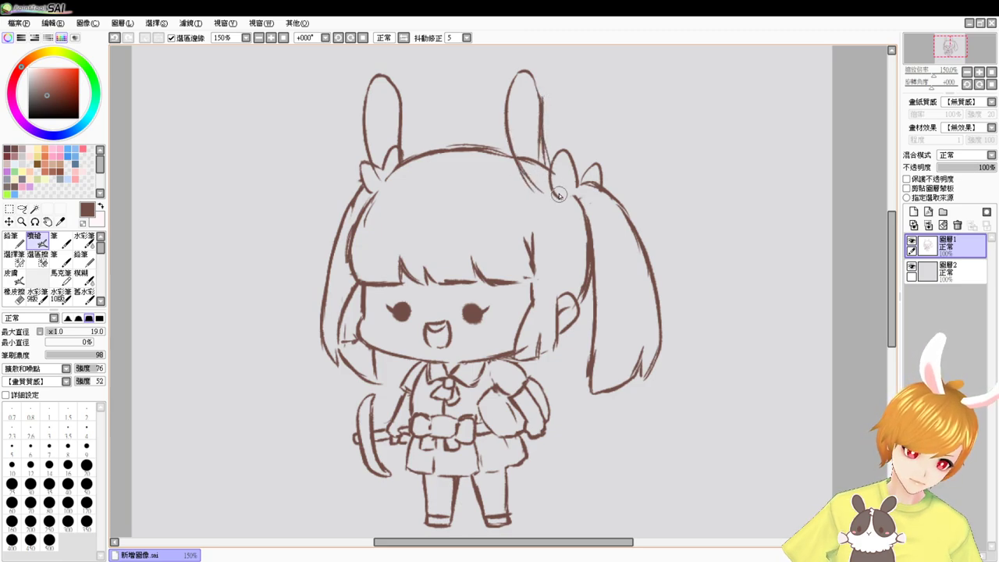
pyautogui.hotkey('ctrl', 'z')
pyautogui.moveTo(515, 145); pyautogui.dragTo(551, 195)
pyautogui.hotkey('ctrl', 'z')
pyautogui.moveTo(511, 139); pyautogui.dragTo(541, 194)
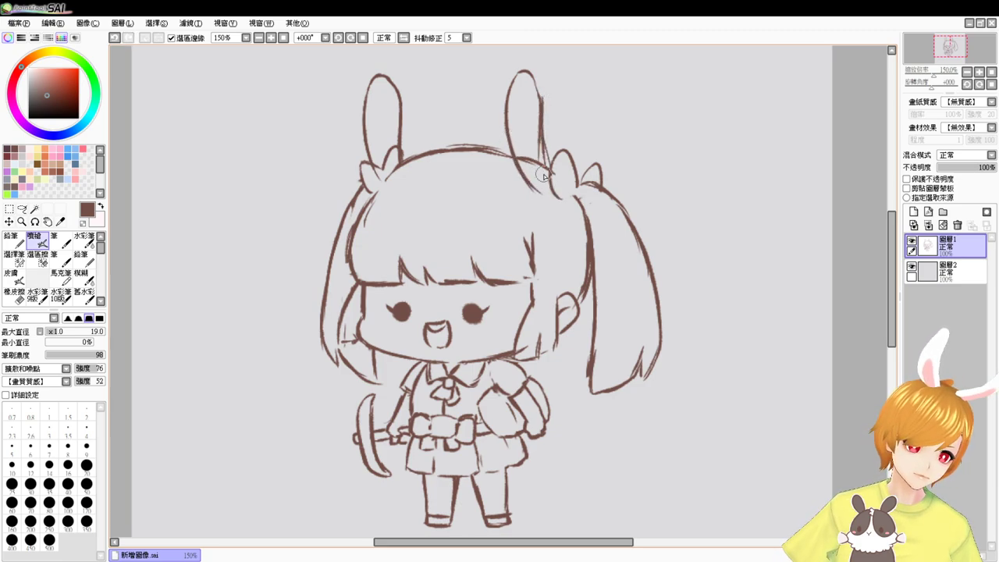
# Erase the lines overlapping the rabbit ears' bases and refine the right-side ear's outer contour
pyautogui.press('e')
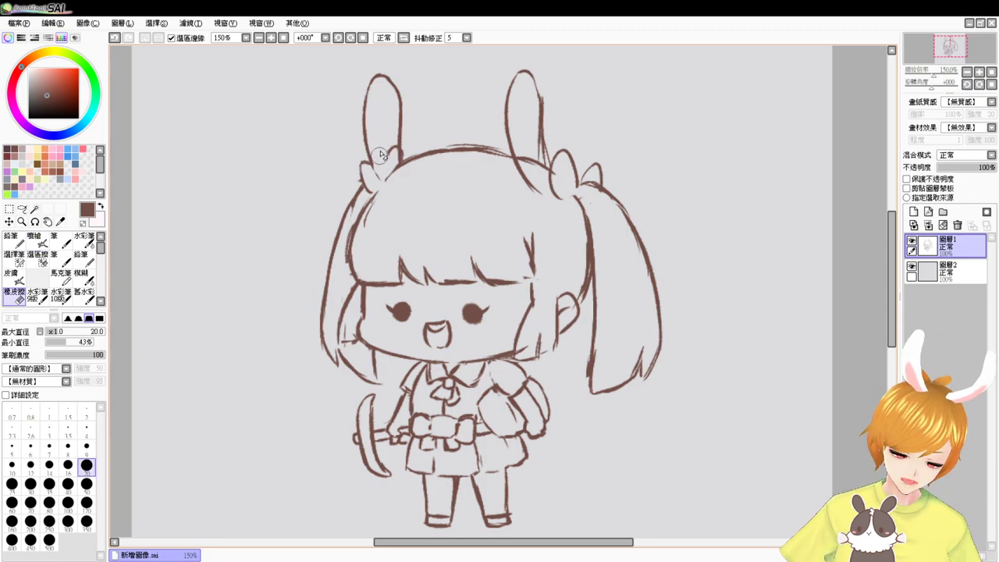
pyautogui.moveTo(390, 147); pyautogui.dragTo(383, 167)
pyautogui.moveTo(539, 163)
pyautogui.mouseDown()
pyautogui.moveTo(528, 148)
pyautogui.moveTo(528, 165)
pyautogui.moveTo(537, 163)
pyautogui.mouseUp()
pyautogui.moveTo(535, 78)
pyautogui.mouseDown()
pyautogui.moveTo(506, 99)
pyautogui.moveTo(538, 74)
pyautogui.moveTo(541, 101)
pyautogui.moveTo(544, 79)
pyautogui.moveTo(538, 148)
pyautogui.moveTo(545, 89)
pyautogui.moveTo(545, 149)
pyautogui.mouseUp()
pyautogui.press('b')
pyautogui.press('e')
pyautogui.press('e')
pyautogui.moveTo(545, 101)
pyautogui.mouseDown()
pyautogui.moveTo(547, 165)
pyautogui.moveTo(535, 188)
pyautogui.mouseUp()
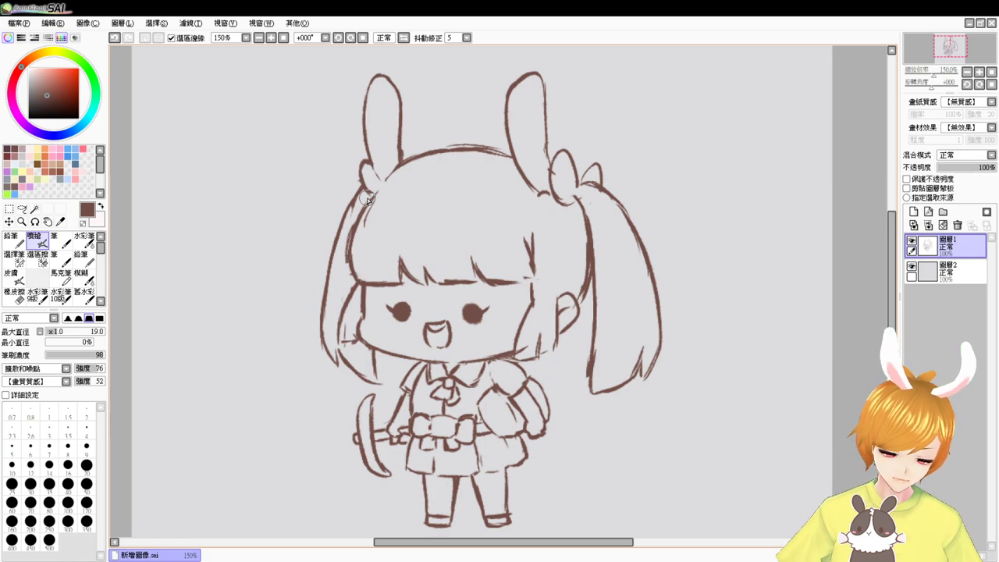
# Try replacing the human ear beside the face with a hair contour along the pigtail
pyautogui.press('e')
pyautogui.moveTo(559, 291); pyautogui.dragTo(571, 326)
pyautogui.press('b')
pyautogui.moveTo(585, 280); pyautogui.dragTo(548, 343)
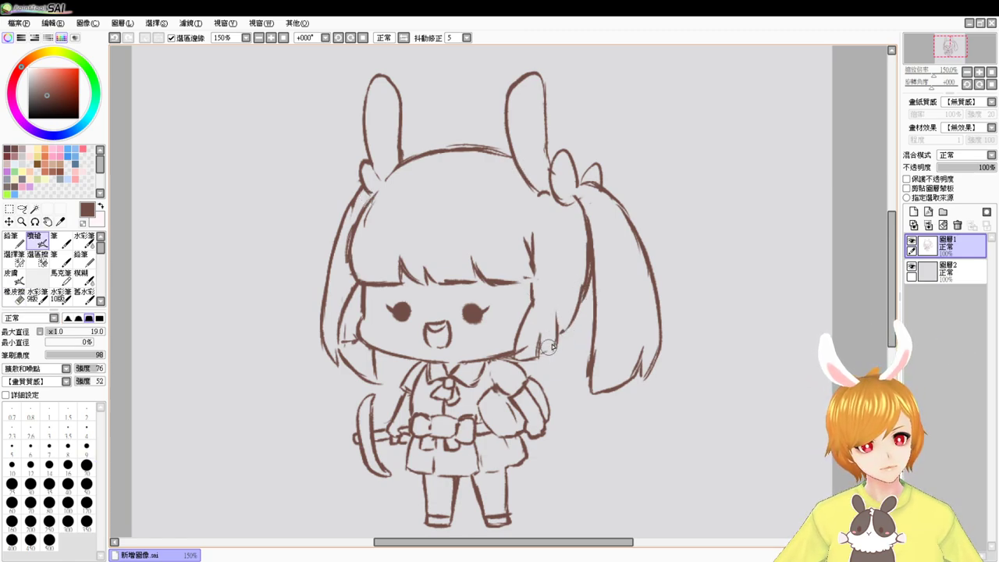
pyautogui.hotkey('ctrl', 'z')
pyautogui.hotkey('ctrl', 'z')
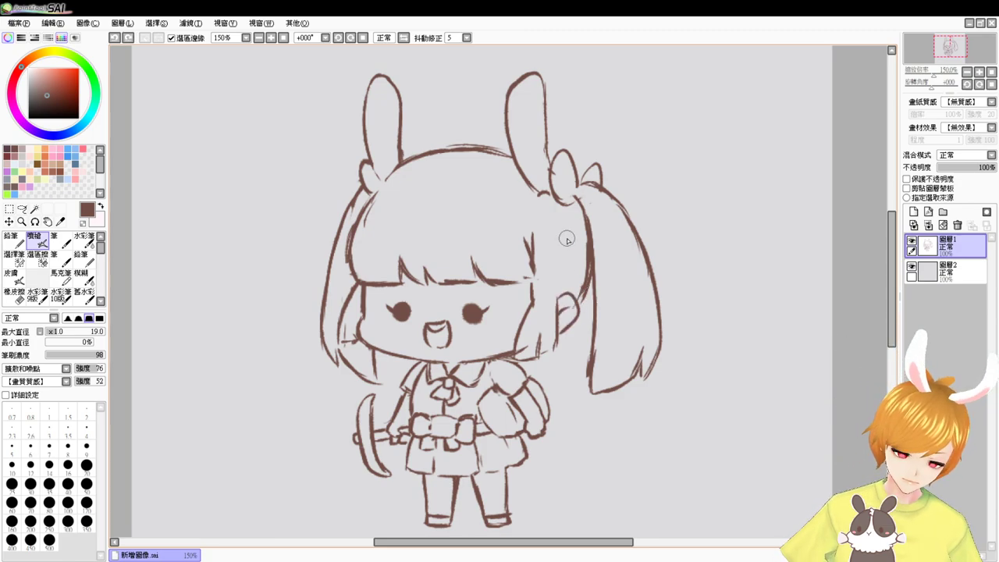
# Erase both rabbit ears and restore the left-side bow loop and head outline beneath them
pyautogui.moveTo(596, 99); pyautogui.dragTo(599, 130)
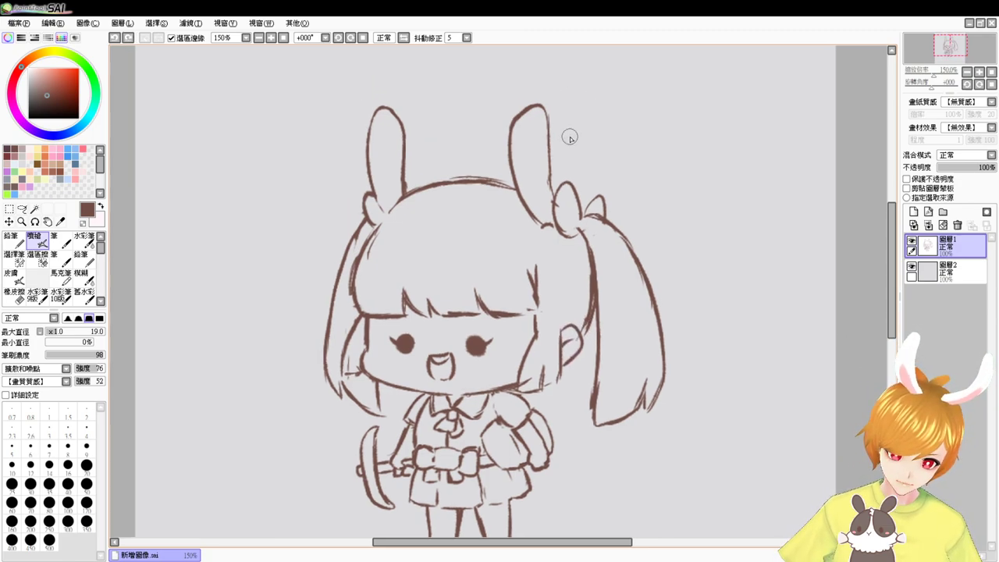
pyautogui.press('e')
pyautogui.moveTo(525, 92); pyautogui.dragTo(552, 98)
pyautogui.moveTo(549, 149)
pyautogui.mouseDown()
pyautogui.moveTo(506, 150)
pyautogui.moveTo(535, 222)
pyautogui.moveTo(545, 203)
pyautogui.moveTo(508, 189)
pyautogui.moveTo(552, 203)
pyautogui.mouseUp()
pyautogui.press('b')
pyautogui.press('e')
pyautogui.moveTo(391, 108)
pyautogui.mouseDown()
pyautogui.moveTo(376, 161)
pyautogui.moveTo(410, 165)
pyautogui.moveTo(398, 186)
pyautogui.moveTo(367, 147)
pyautogui.moveTo(381, 198)
pyautogui.moveTo(369, 192)
pyautogui.moveTo(409, 195)
pyautogui.mouseUp()
pyautogui.press('v')
pyautogui.hotkey('ctrl', 'z')
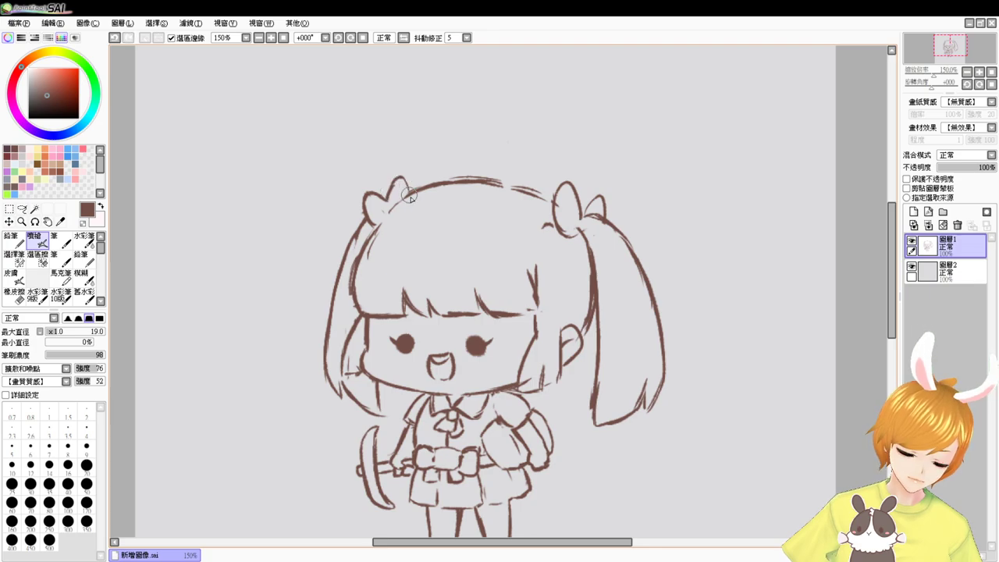
# Draw a tall, rounded rabbit ear nearer the head's centre, with its tapered base reaching into the hair
pyautogui.moveTo(492, 99); pyautogui.dragTo(479, 153)
pyautogui.hotkey('ctrl', 'z')
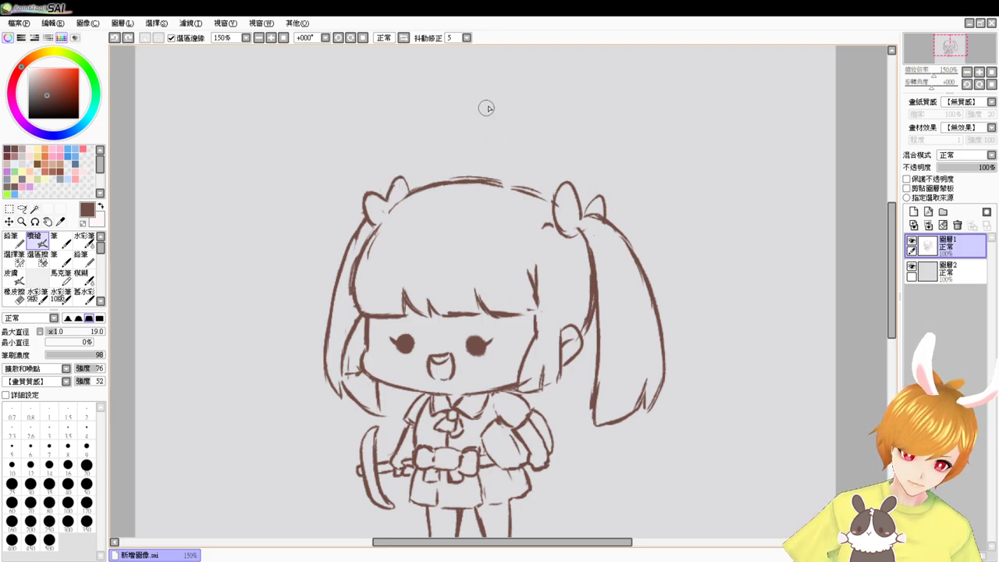
pyautogui.moveTo(490, 103)
pyautogui.mouseDown()
pyautogui.moveTo(475, 164)
pyautogui.moveTo(480, 136)
pyautogui.moveTo(496, 218)
pyautogui.mouseUp()
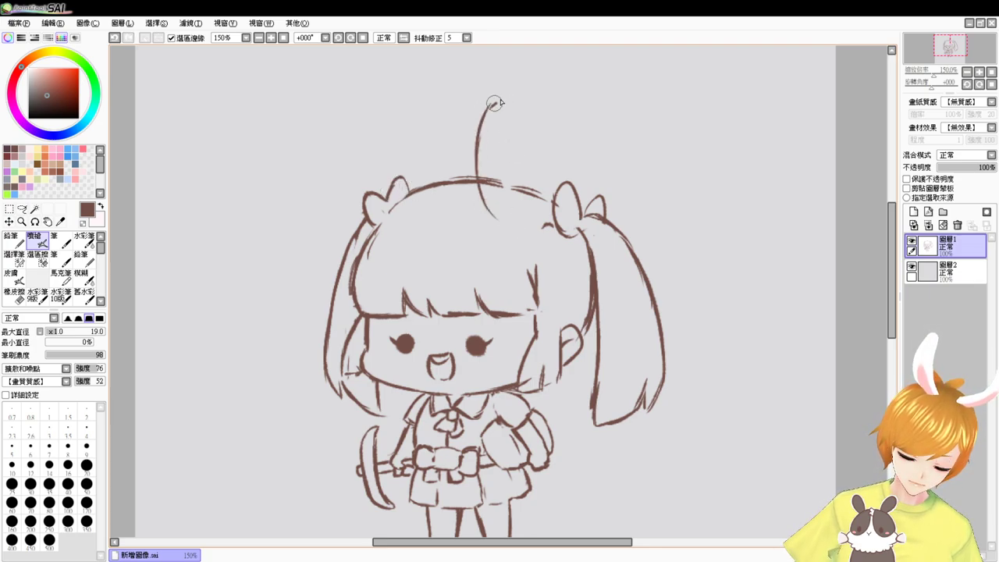
pyautogui.moveTo(493, 104)
pyautogui.mouseDown()
pyautogui.moveTo(518, 101)
pyautogui.moveTo(526, 116)
pyautogui.moveTo(523, 210)
pyautogui.mouseUp()
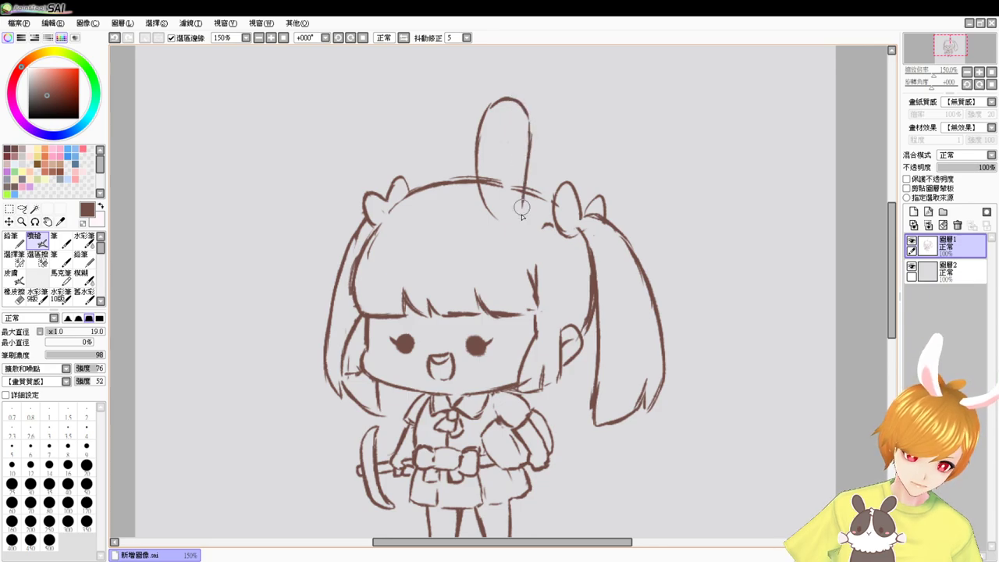
pyautogui.moveTo(529, 162); pyautogui.dragTo(523, 226)
pyautogui.moveTo(481, 189); pyautogui.dragTo(502, 220)
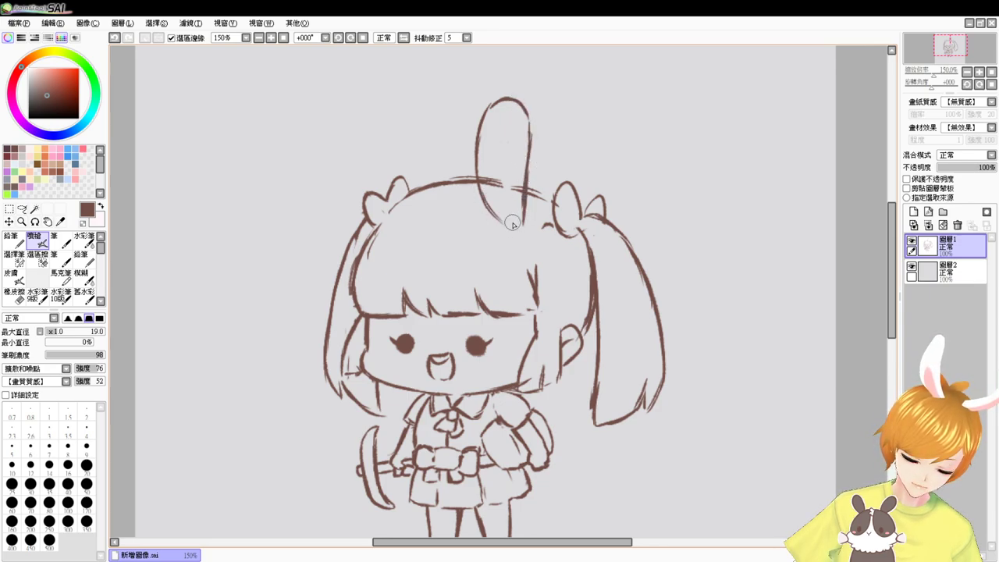
# Draw a second tall, rounded rabbit ear rising from the left-side hair bow at matching height
pyautogui.moveTo(382, 115)
pyautogui.mouseDown()
pyautogui.moveTo(374, 160)
pyautogui.moveTo(382, 196)
pyautogui.mouseUp()
pyautogui.hotkey('ctrl', 'z')
pyautogui.hotkey('ctrl', 'z')
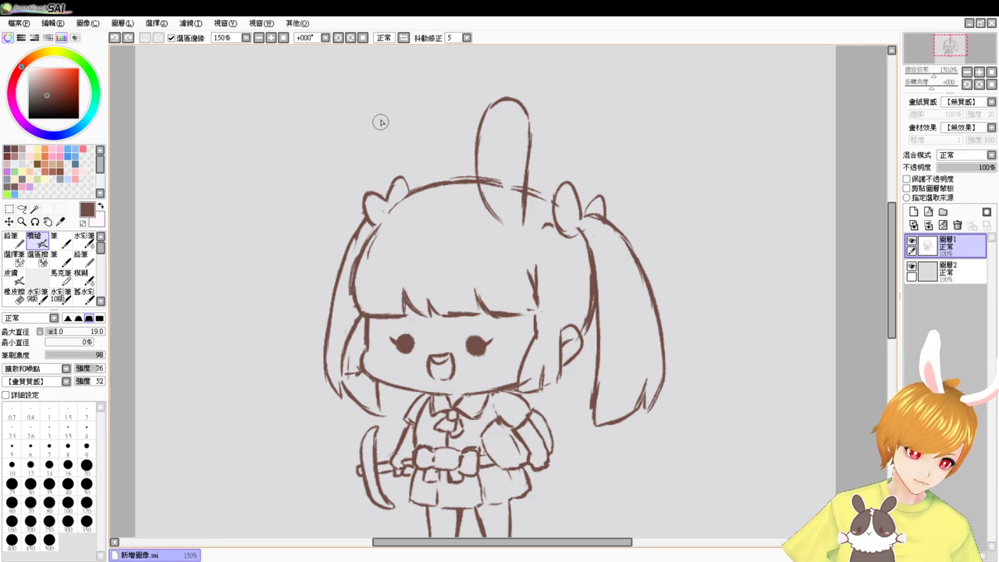
pyautogui.moveTo(381, 111); pyautogui.dragTo(381, 197)
pyautogui.hotkey('ctrl', 'z')
pyautogui.moveTo(381, 117); pyautogui.dragTo(378, 193)
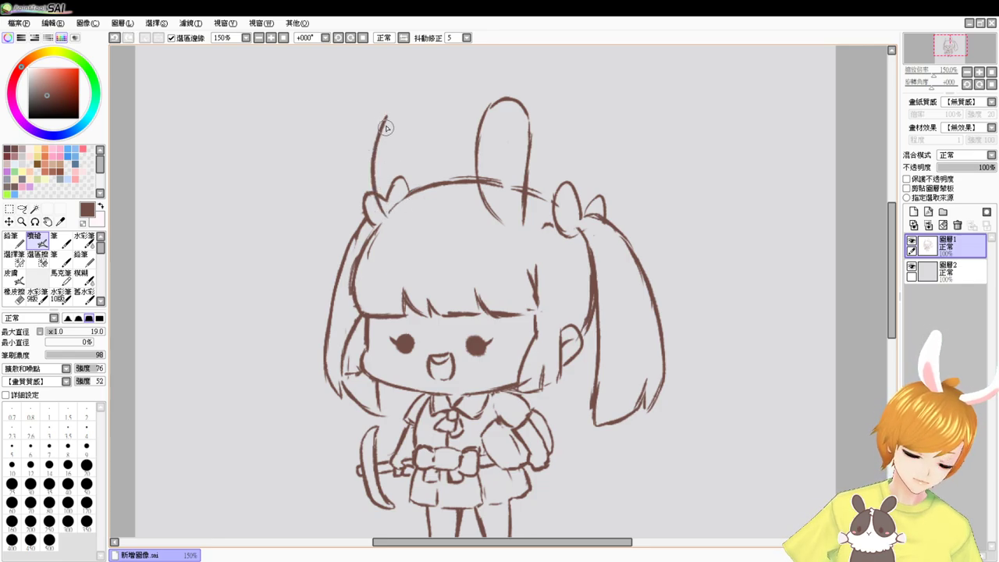
pyautogui.hotkey('ctrl', 'z')
pyautogui.moveTo(369, 117)
pyautogui.mouseDown()
pyautogui.moveTo(364, 146)
pyautogui.moveTo(372, 193)
pyautogui.mouseUp()
pyautogui.hotkey('ctrl', 'z')
pyautogui.moveTo(368, 104); pyautogui.dragTo(366, 191)
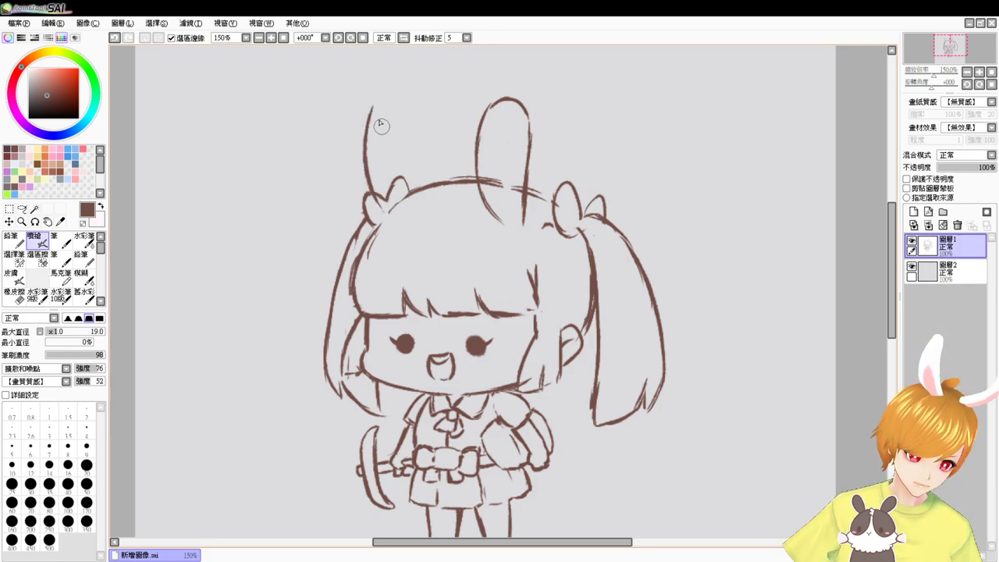
pyautogui.moveTo(372, 109)
pyautogui.mouseDown()
pyautogui.moveTo(395, 92)
pyautogui.moveTo(407, 104)
pyautogui.moveTo(412, 187)
pyautogui.mouseUp()
# Erase the head outline and bow lines crossing inside both rabbit ears, and trim the left-side ear's base
pyautogui.press('e')
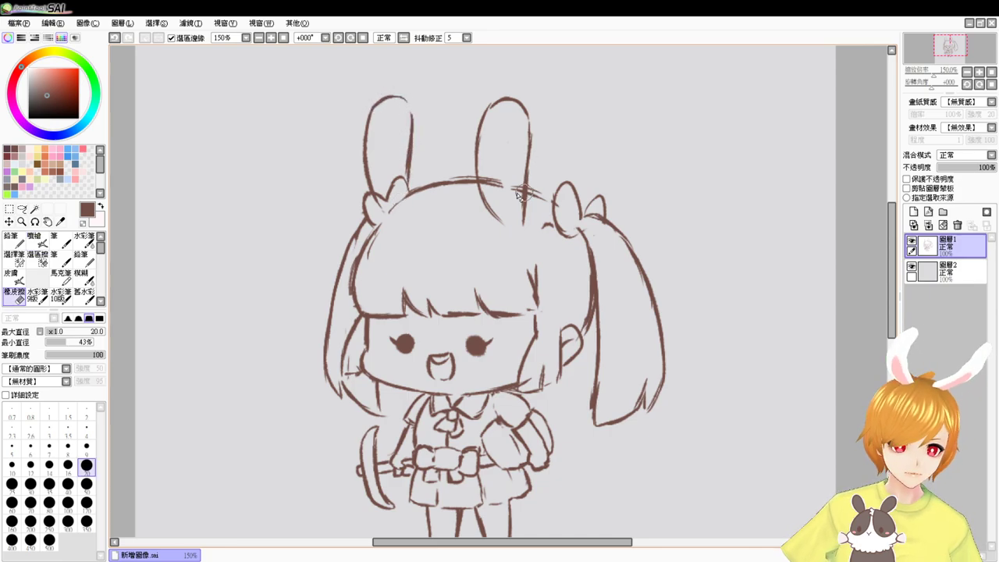
pyautogui.moveTo(489, 173); pyautogui.dragTo(510, 188)
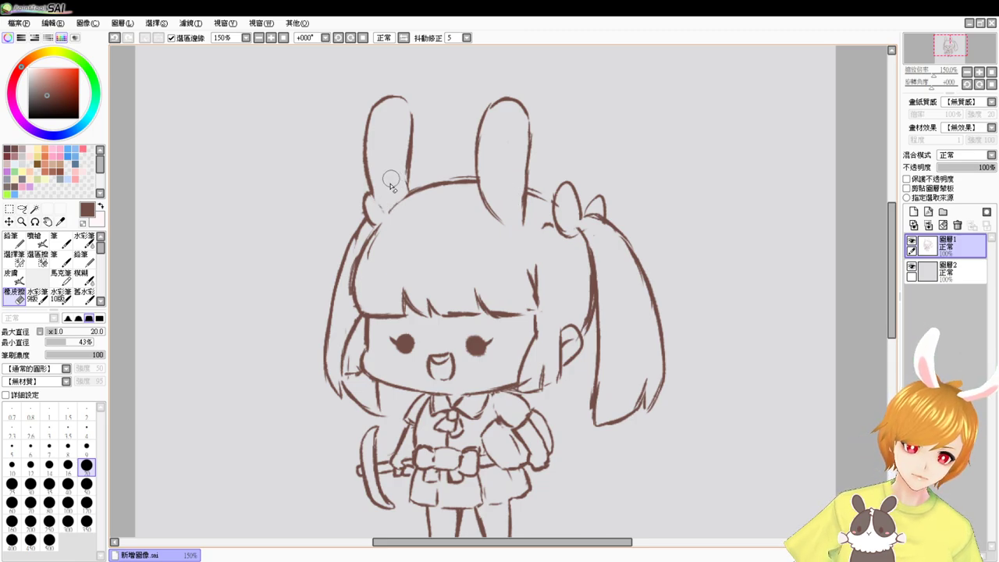
pyautogui.press('v')
pyautogui.moveTo(406, 165); pyautogui.dragTo(407, 205)
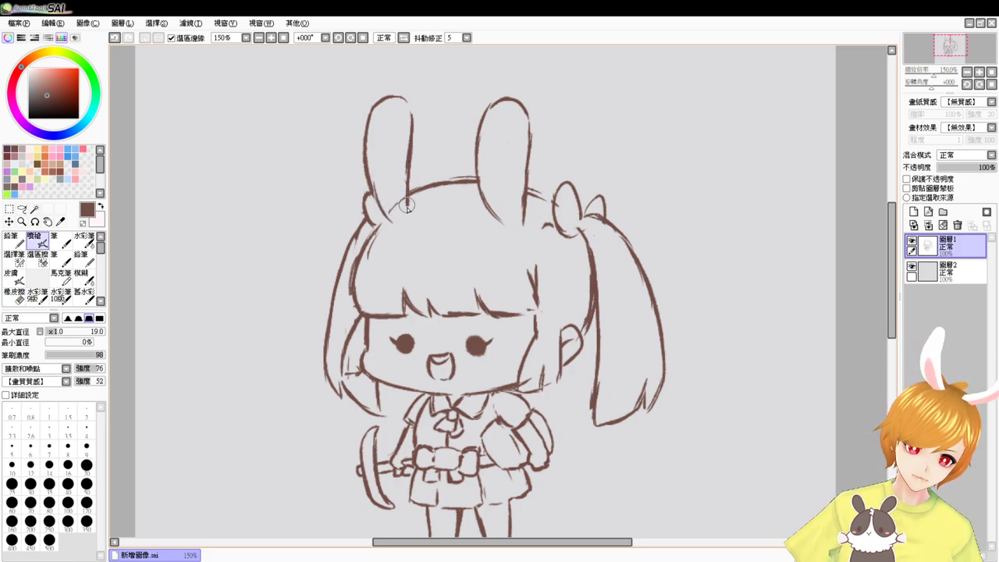
pyautogui.hotkey('ctrl', 'z')
pyautogui.hotkey('ctrl', 'z')
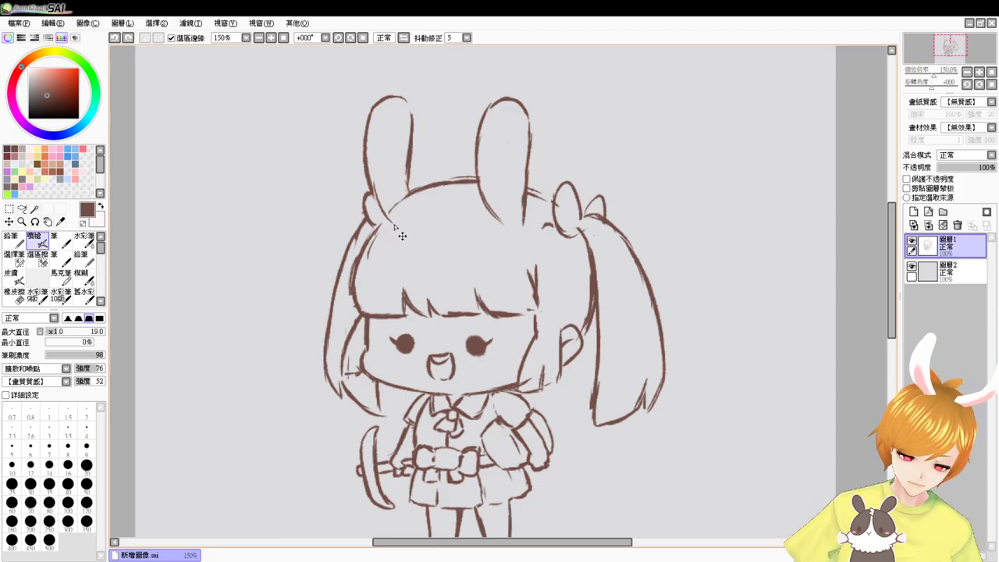
pyautogui.press('e')
pyautogui.moveTo(397, 219); pyautogui.dragTo(392, 219)
pyautogui.press('b')
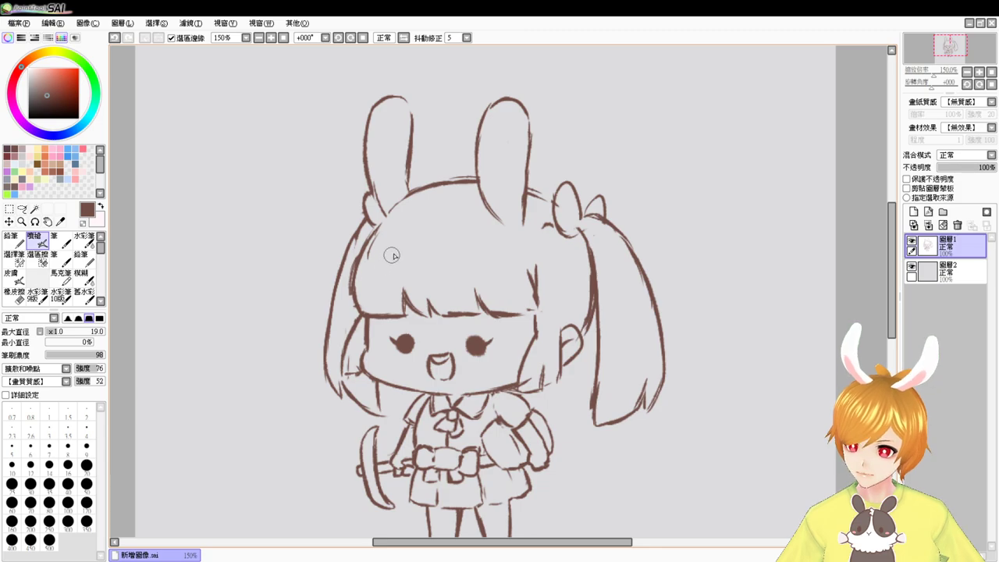
# Erase the human ear beside the face and give the right-side rabbit ear's base a scalloped edge
pyautogui.press('e')
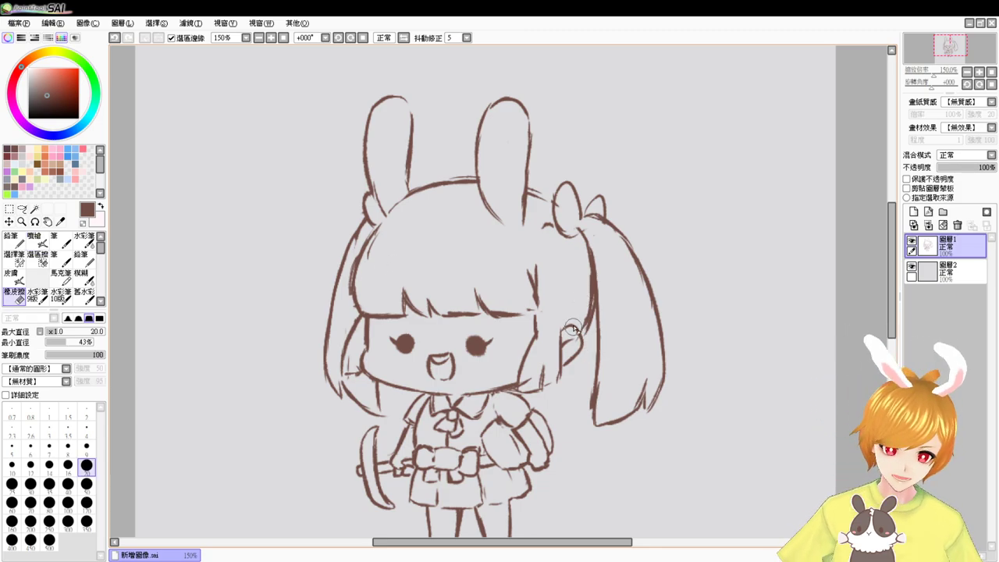
pyautogui.press('e')
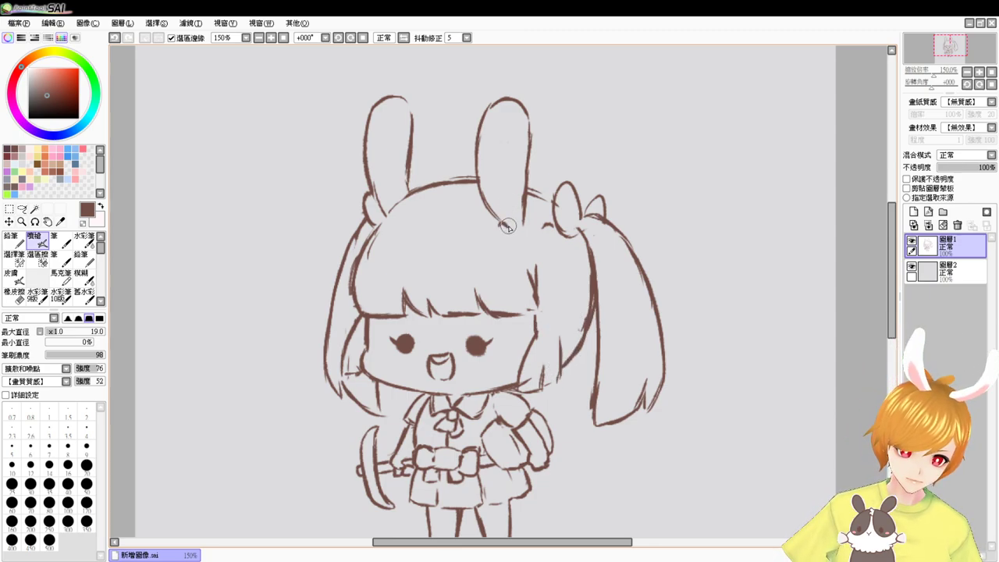
pyautogui.moveTo(500, 227); pyautogui.dragTo(525, 224)
# Erase the left-side rabbit ear's rounded tip and redraw it lower, slanting outward with a clean edge
pyautogui.press('e')
pyautogui.moveTo(388, 91)
pyautogui.mouseDown()
pyautogui.moveTo(367, 114)
pyautogui.moveTo(377, 97)
pyautogui.moveTo(413, 100)
pyautogui.moveTo(378, 108)
pyautogui.moveTo(364, 142)
pyautogui.moveTo(381, 114)
pyautogui.moveTo(369, 135)
pyautogui.moveTo(399, 109)
pyautogui.moveTo(375, 127)
pyautogui.moveTo(410, 110)
pyautogui.moveTo(384, 114)
pyautogui.moveTo(408, 132)
pyautogui.mouseUp()
pyautogui.press('e')
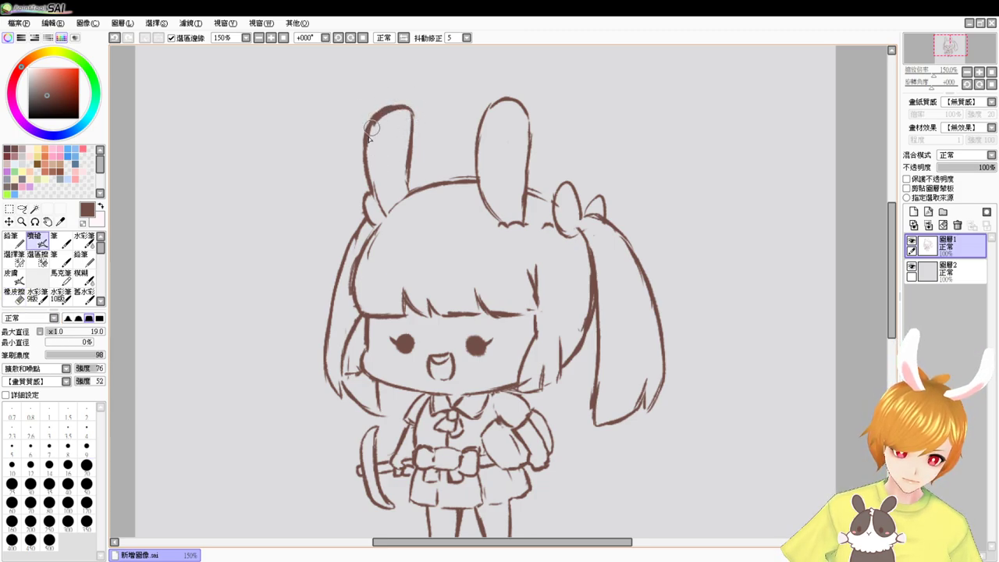
pyautogui.press('e')
pyautogui.moveTo(374, 103)
pyautogui.mouseDown()
pyautogui.moveTo(360, 162)
pyautogui.moveTo(387, 107)
pyautogui.mouseUp()
pyautogui.press('e')
pyautogui.press('e')
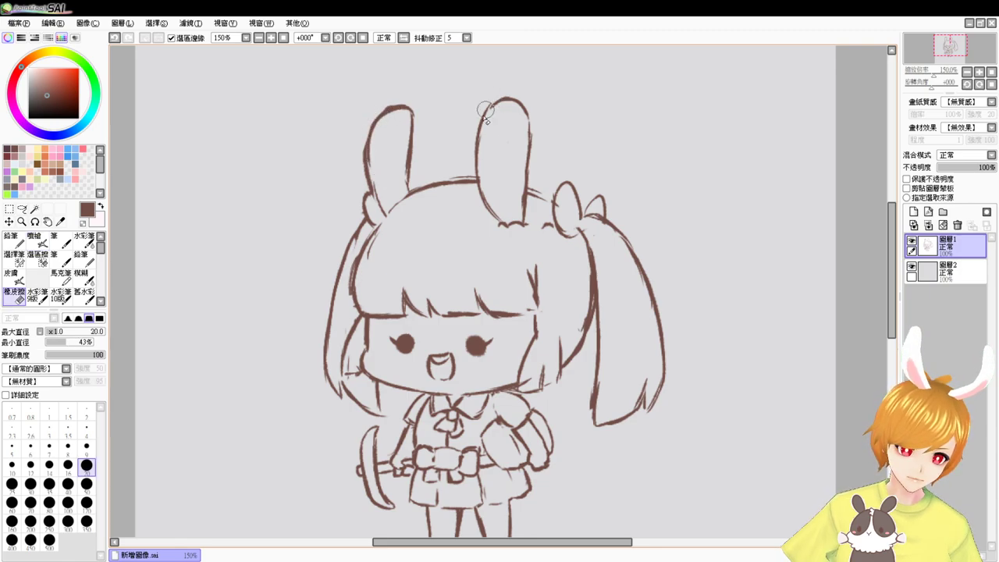
# Reshape the right-side rabbit ear's tip with a matching slanted outer curve
pyautogui.moveTo(478, 127); pyautogui.dragTo(506, 97)
pyautogui.press('e')
pyautogui.moveTo(476, 160)
pyautogui.mouseDown()
pyautogui.moveTo(495, 111)
pyautogui.moveTo(532, 126)
pyautogui.moveTo(518, 119)
pyautogui.moveTo(524, 101)
pyautogui.moveTo(503, 97)
pyautogui.moveTo(525, 93)
pyautogui.moveTo(508, 98)
pyautogui.moveTo(539, 108)
pyautogui.mouseUp()
pyautogui.press('e')
pyautogui.press('e')
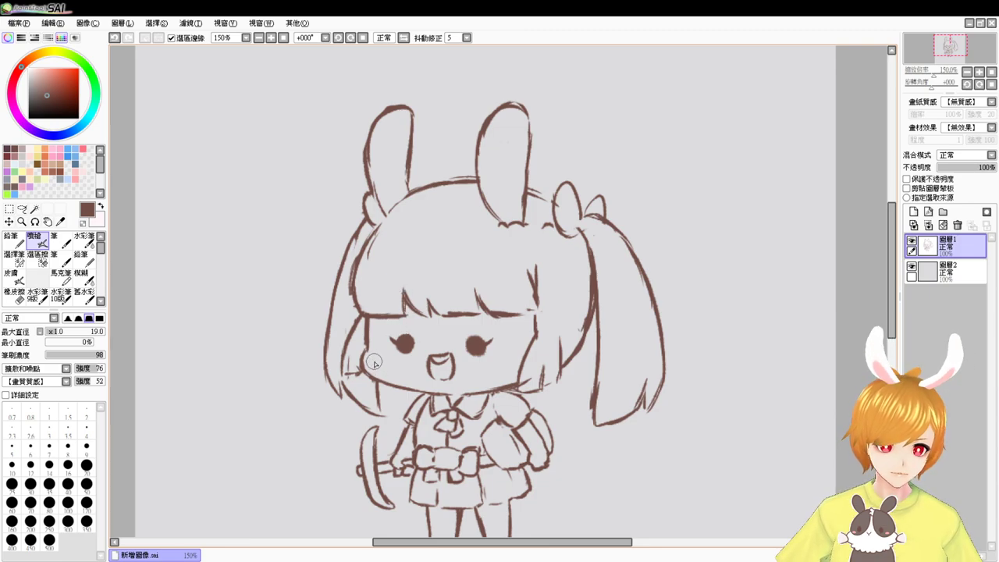
# Draw an oval blush mark with short slanted strokes inside on each cheek
pyautogui.moveTo(367, 367)
pyautogui.mouseDown()
pyautogui.moveTo(384, 373)
pyautogui.moveTo(365, 364)
pyautogui.mouseUp()
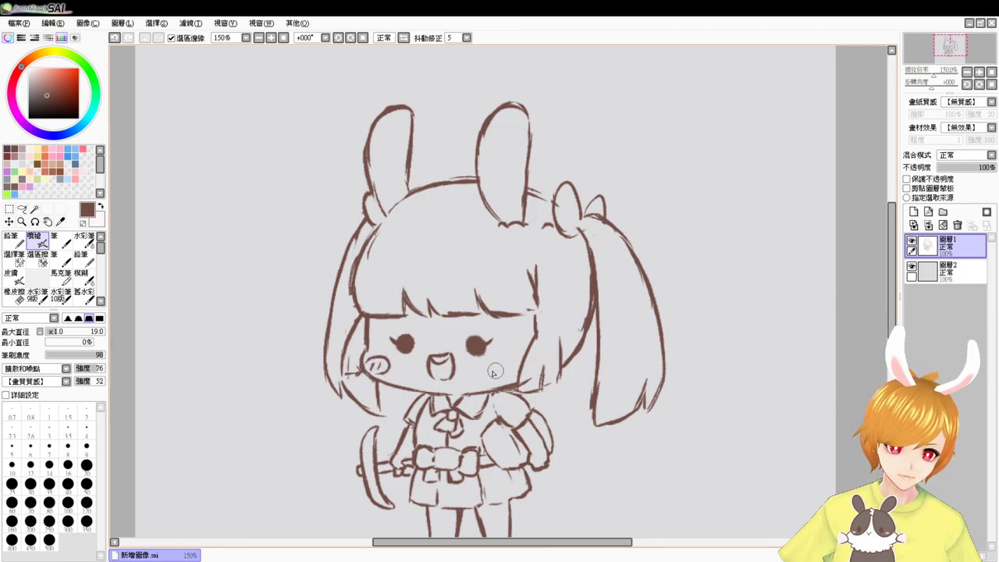
pyautogui.moveTo(498, 367)
pyautogui.mouseDown()
pyautogui.moveTo(521, 355)
pyautogui.moveTo(507, 370)
pyautogui.moveTo(500, 364)
pyautogui.moveTo(522, 357)
pyautogui.moveTo(505, 375)
pyautogui.mouseUp()
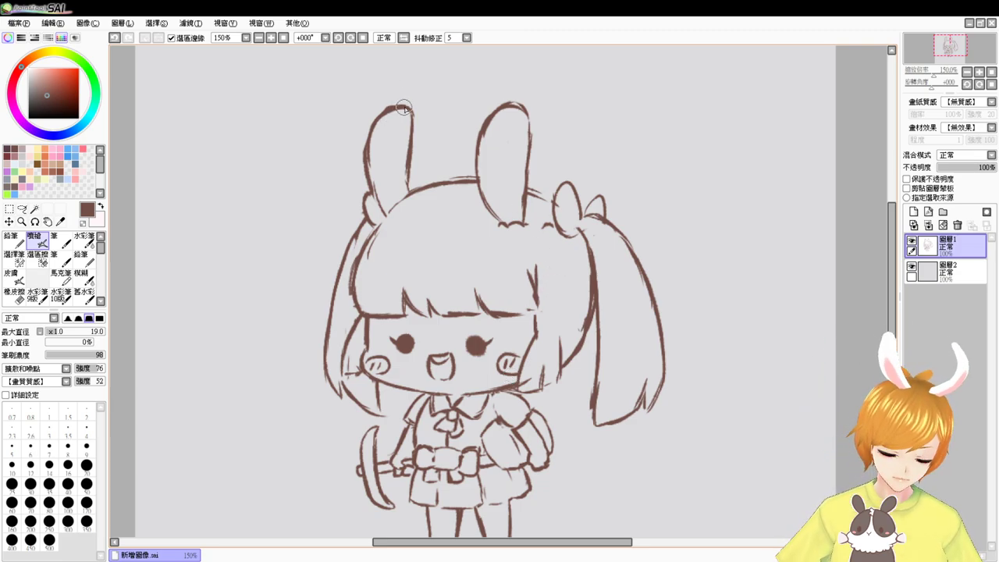
# Erase the left-side rabbit ear's tip again and redraw it as a smoother, slightly lower curve
pyautogui.press('e')
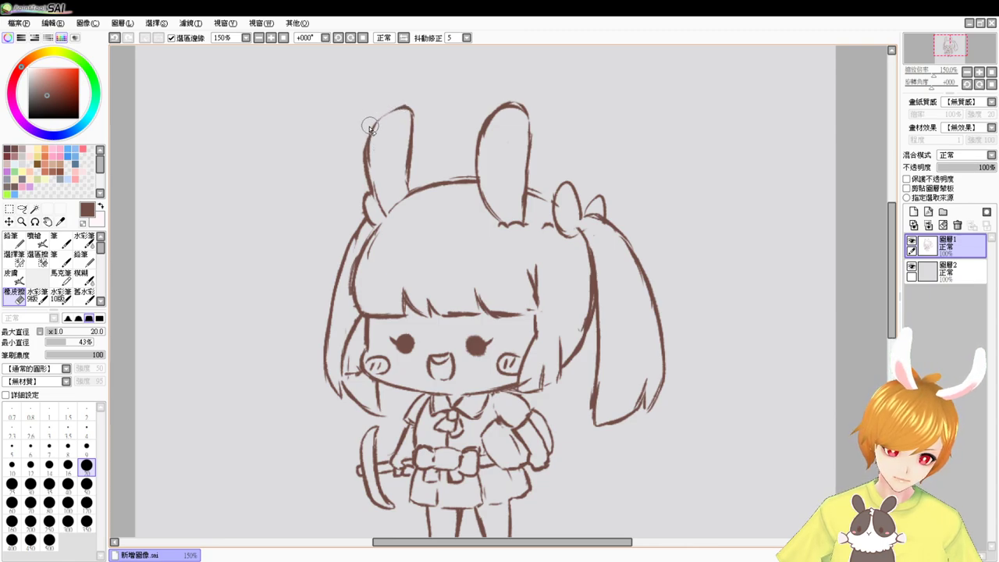
pyautogui.moveTo(370, 127); pyautogui.dragTo(418, 112)
pyautogui.press('b')
pyautogui.moveTo(366, 146)
pyautogui.mouseDown()
pyautogui.moveTo(392, 118)
pyautogui.moveTo(411, 120)
pyautogui.mouseUp()
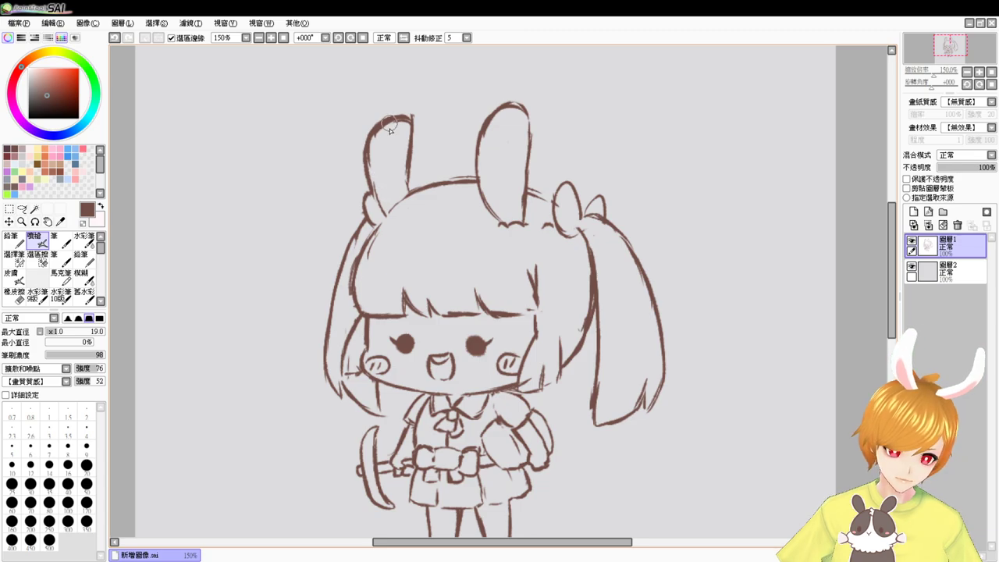
pyautogui.hotkey('ctrl', 'z')
pyautogui.hotkey('ctrl', 'z')
pyautogui.hotkey('ctrl', 'z')
pyautogui.moveTo(368, 137); pyautogui.dragTo(410, 113)
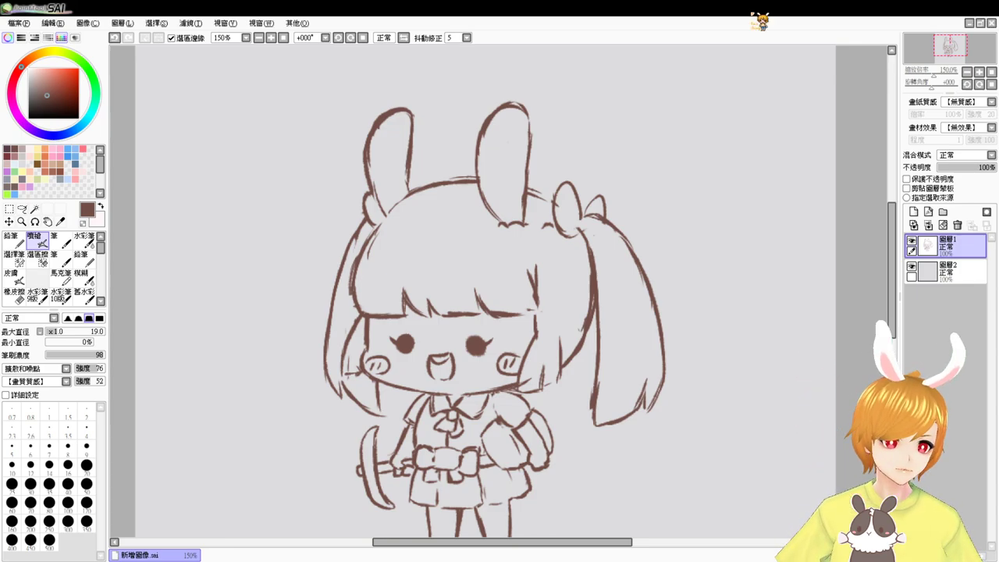
pyautogui.click(259, 38)
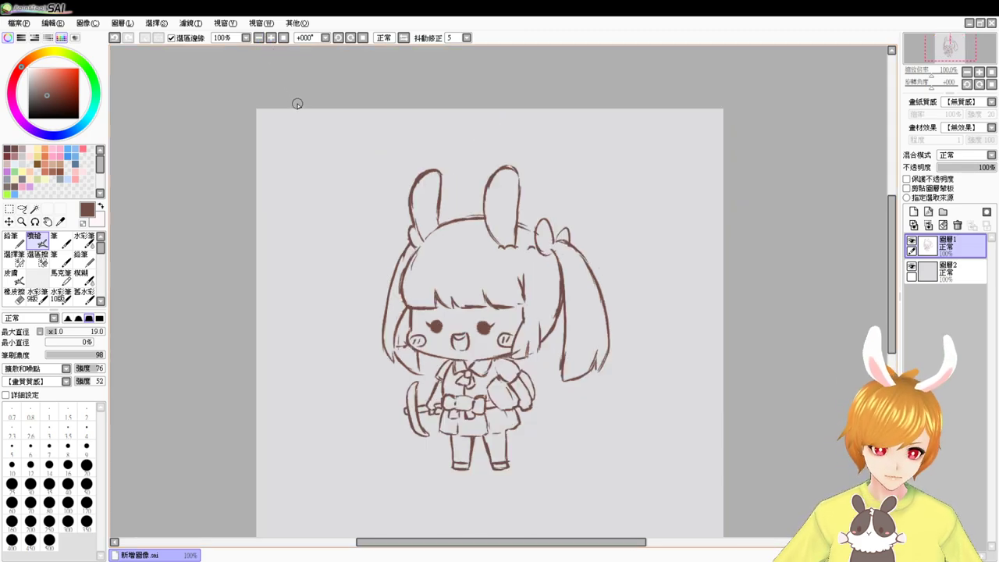
pyautogui.hotkey('ctrl', 't')
pyautogui.moveTo(560, 316); pyautogui.dragTo(632, 336)
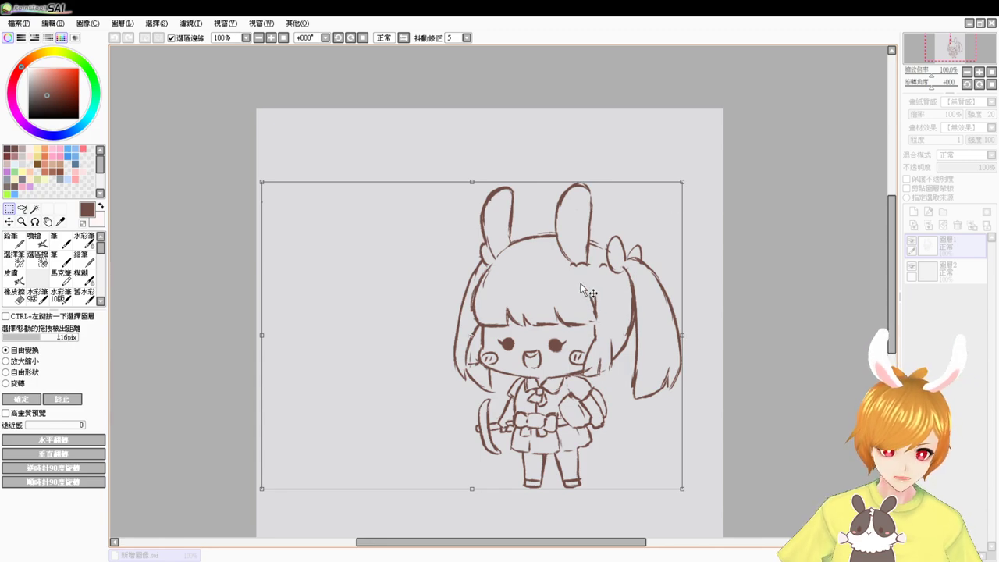
pyautogui.press('Escape')
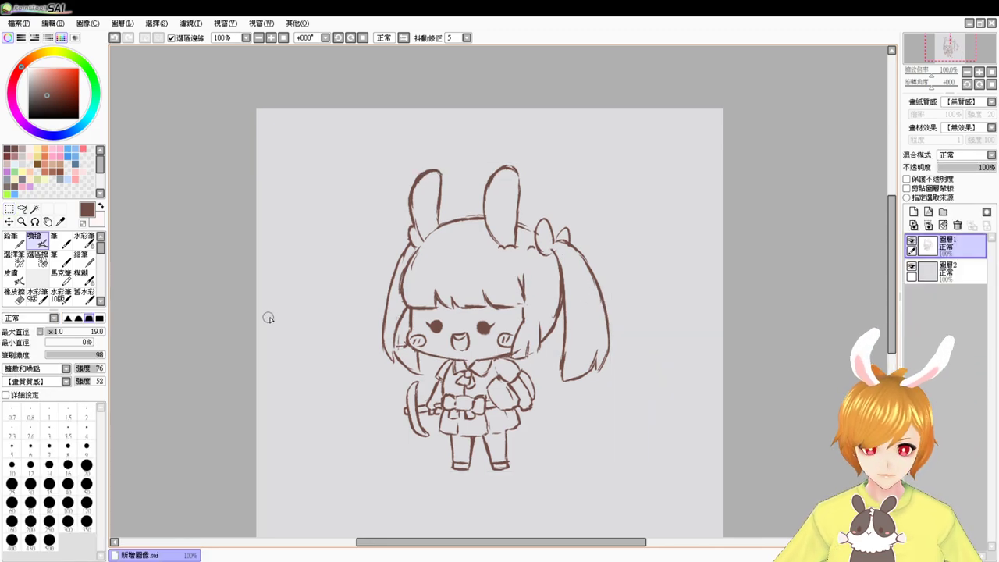
# Shift the sketch toward the canvas's right side and clear the empty area beside it with a size-350 eraser
pyautogui.hotkey('ctrl', 't')
pyautogui.moveTo(512, 341); pyautogui.dragTo(559, 368)
pyautogui.press('Return')
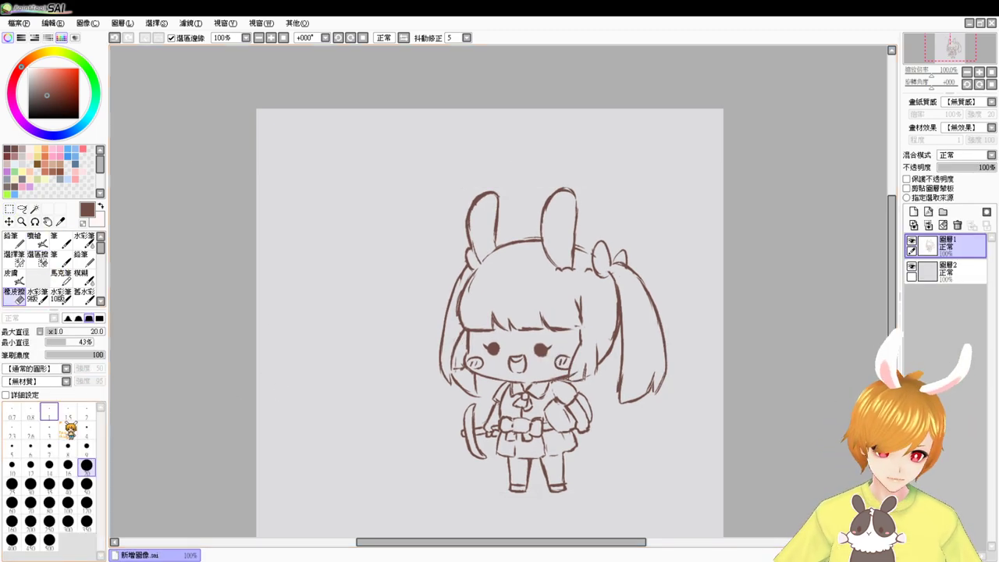
pyautogui.click(86, 521)
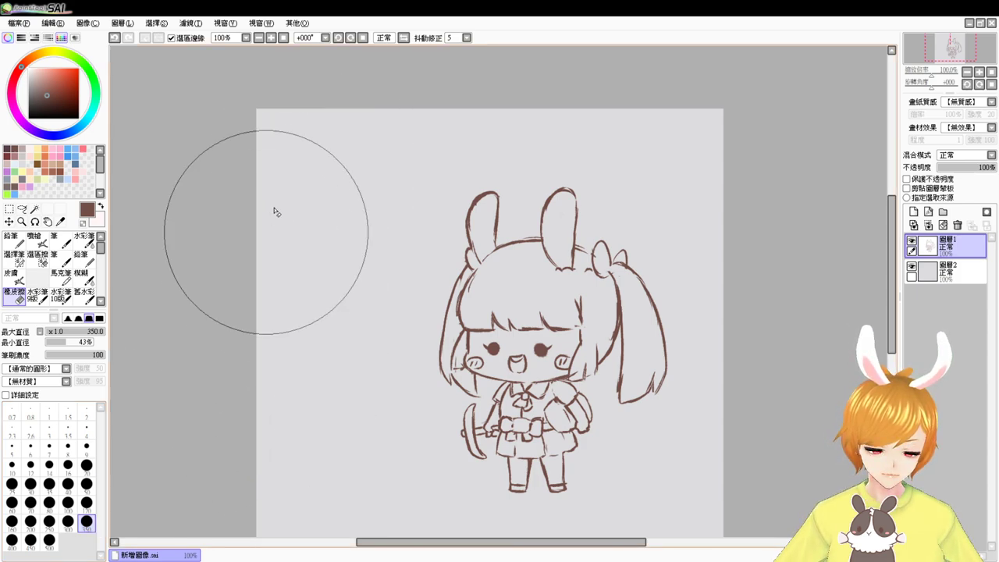
pyautogui.press('b')
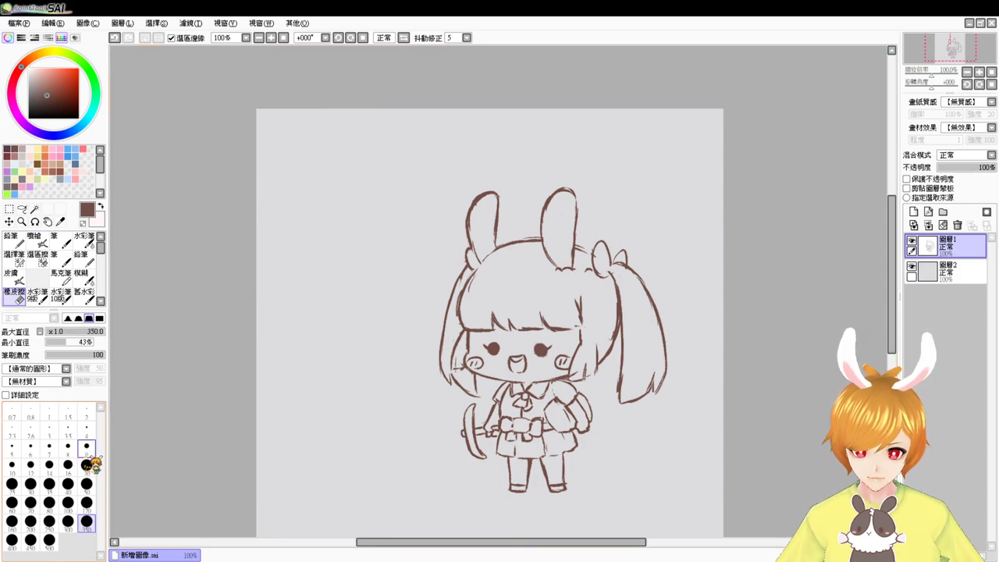
pyautogui.hotkey('ctrl', 't')
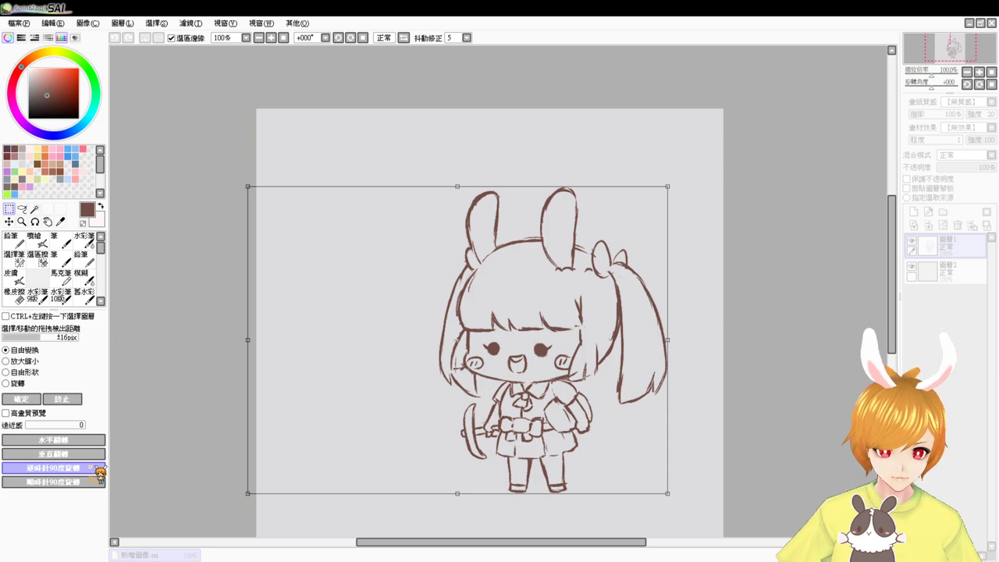
pyautogui.moveTo(472, 391); pyautogui.dragTo(491, 392)
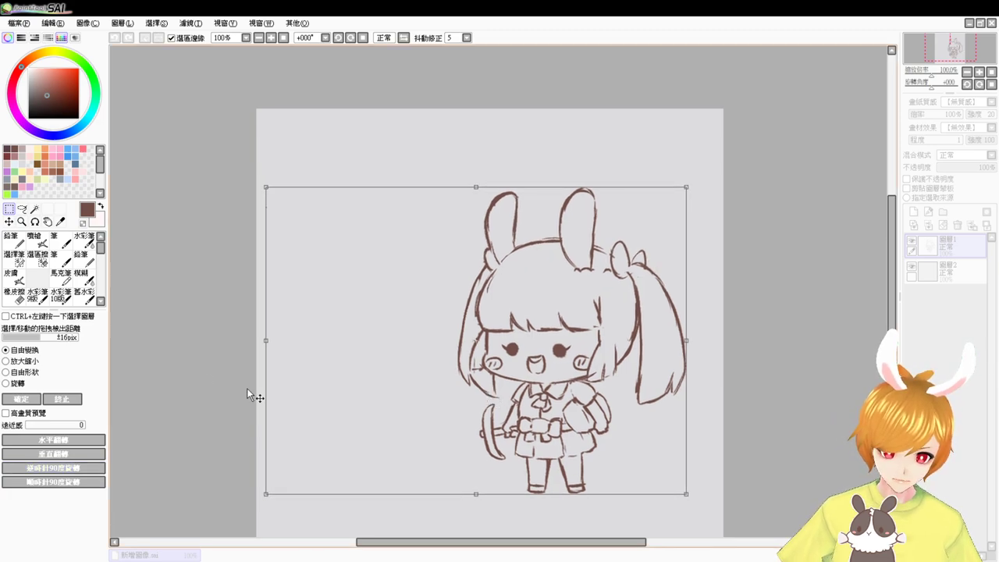
pyautogui.press('Return')
pyautogui.press('e')
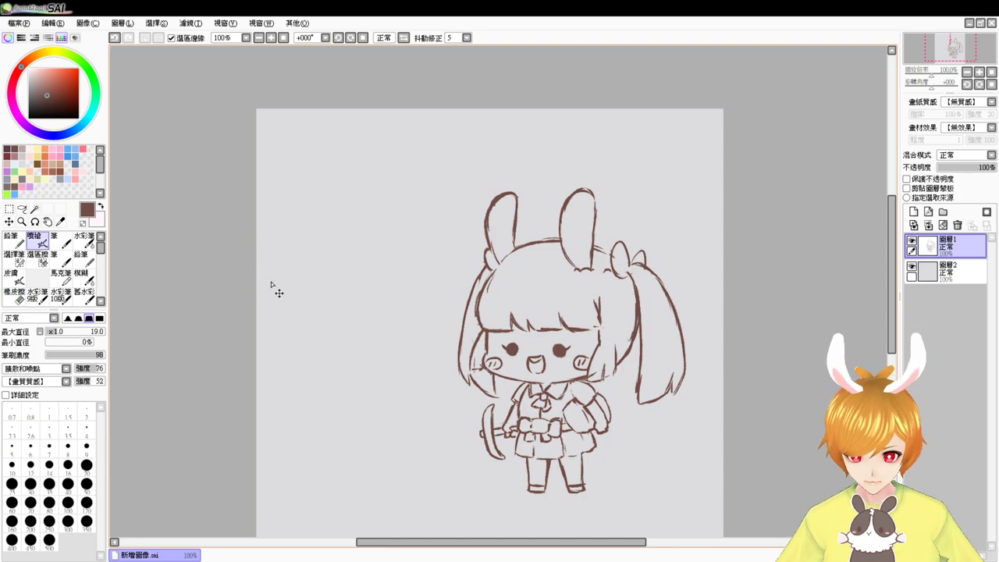
# Enlarge the whole figure with a transform and reposition it near the canvas's centre
pyautogui.hotkey('ctrl', 't')
pyautogui.moveTo(628, 412); pyautogui.dragTo(522, 440)
pyautogui.moveTo(586, 218); pyautogui.dragTo(661, 129)
pyautogui.moveTo(613, 237); pyautogui.dragTo(607, 248)
pyautogui.press('Return')
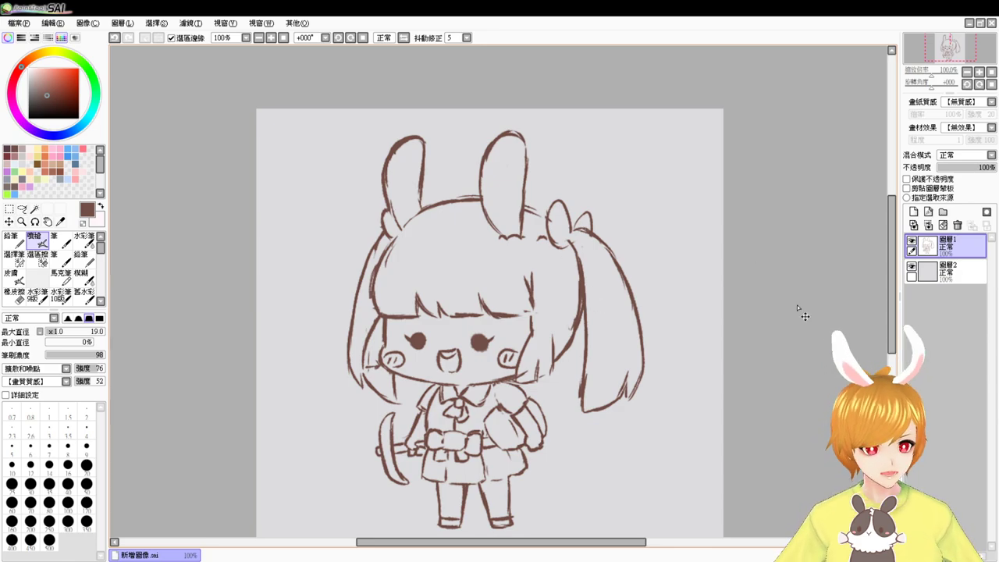
# Redraw the right-side rabbit ear's tip with a flatter top meeting the inner edge at a corner
pyautogui.scroll(1, 797, 304)
pyautogui.moveTo(468, 330); pyautogui.dragTo(577, 344)
pyautogui.click(258, 37)
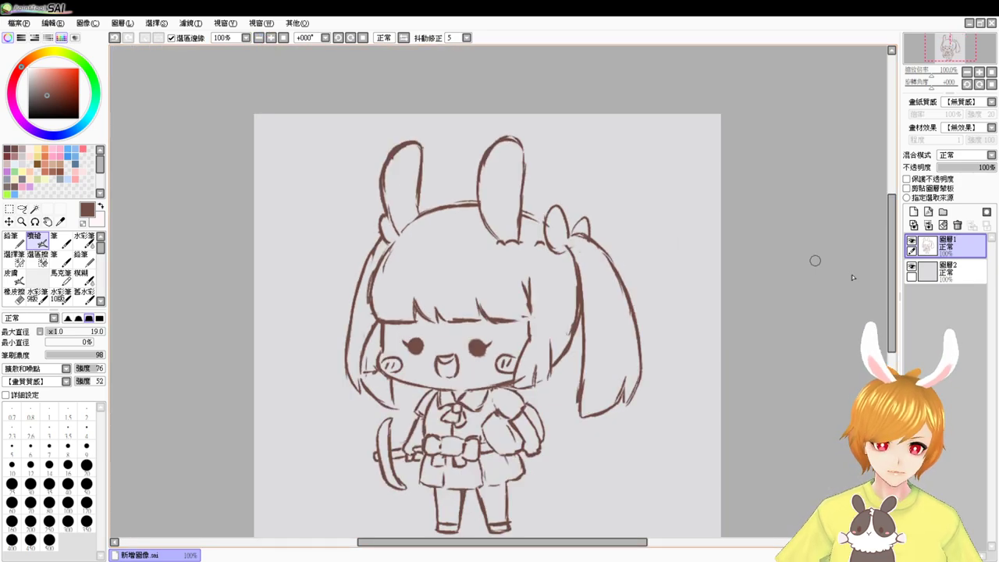
pyautogui.moveTo(893, 319); pyautogui.dragTo(892, 313)
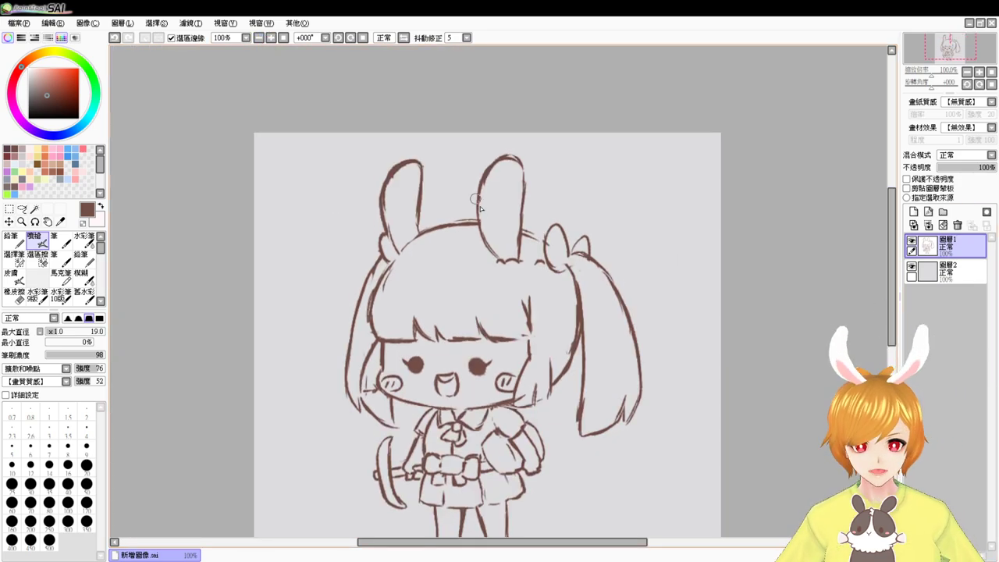
pyautogui.press('e')
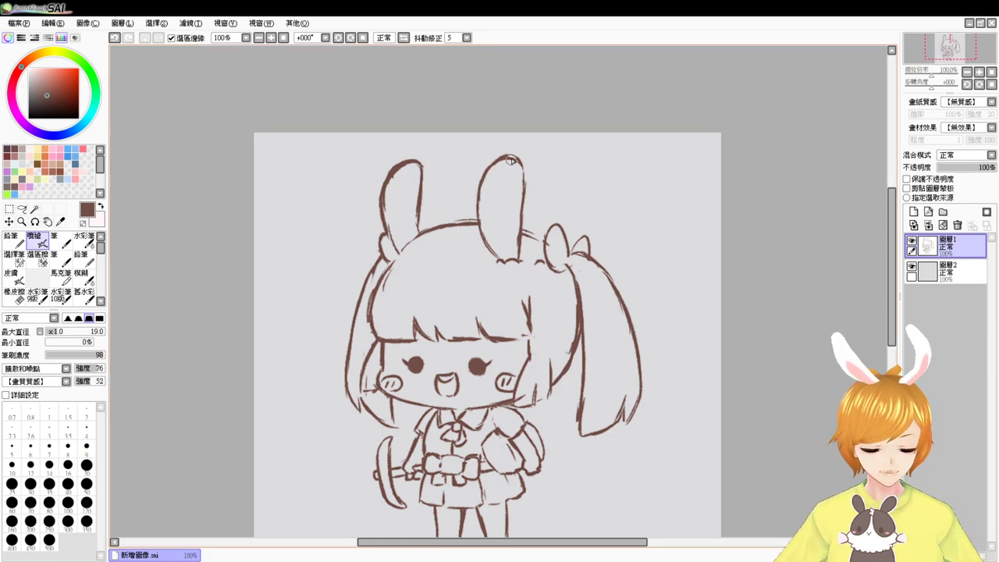
pyautogui.press('v')
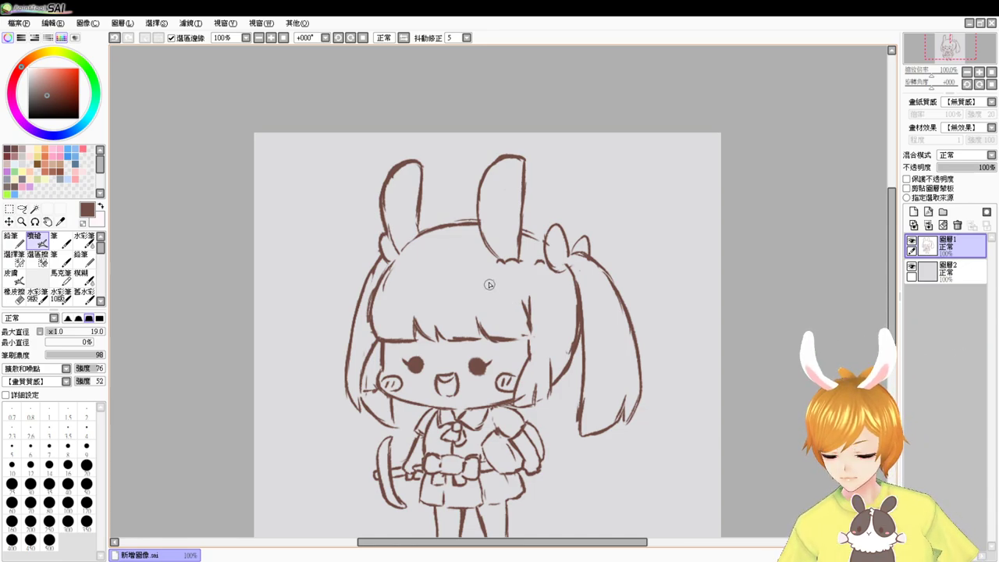
# Erase the rough vertical strand at the fringe's right-side end and replace it with one short, clean line
pyautogui.moveTo(547, 343); pyautogui.dragTo(553, 292)
pyautogui.press('e')
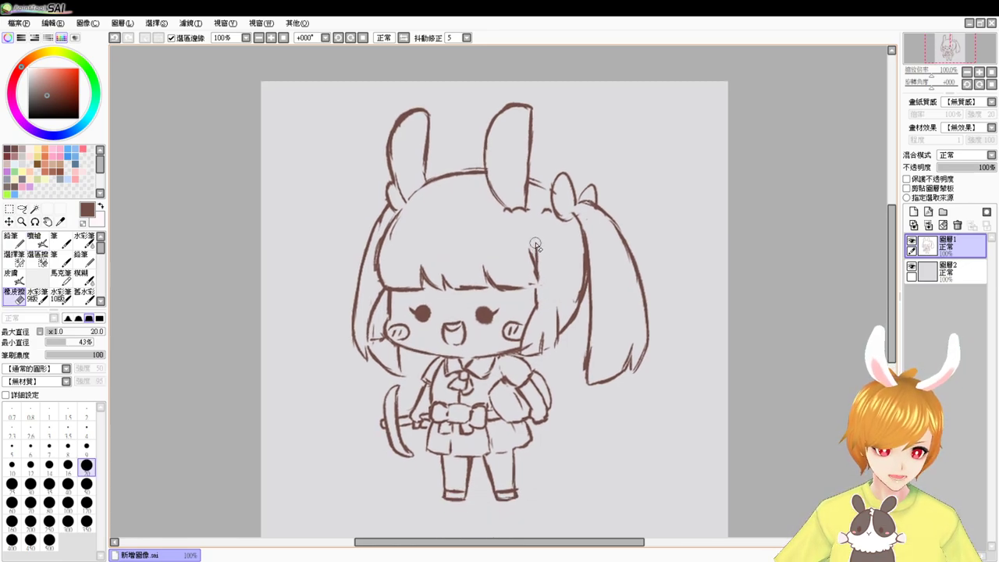
pyautogui.moveTo(535, 242); pyautogui.dragTo(538, 283)
pyautogui.press('b')
pyautogui.press('e')
pyautogui.moveTo(526, 238); pyautogui.dragTo(540, 295)
pyautogui.press('v')
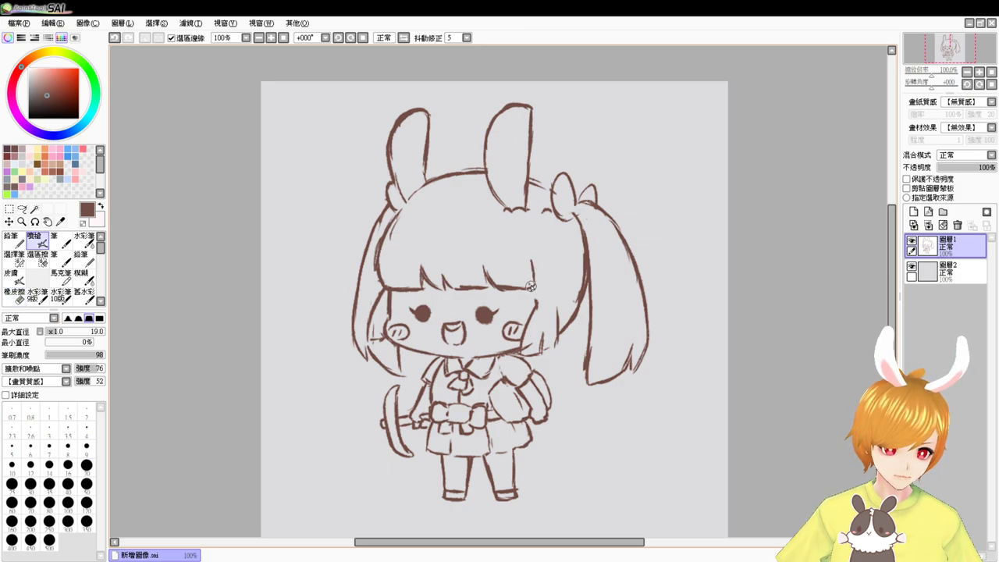
# Erase the belt bow's right-side loop and redraw it as a rounder shape
pyautogui.moveTo(553, 384); pyautogui.dragTo(556, 366)
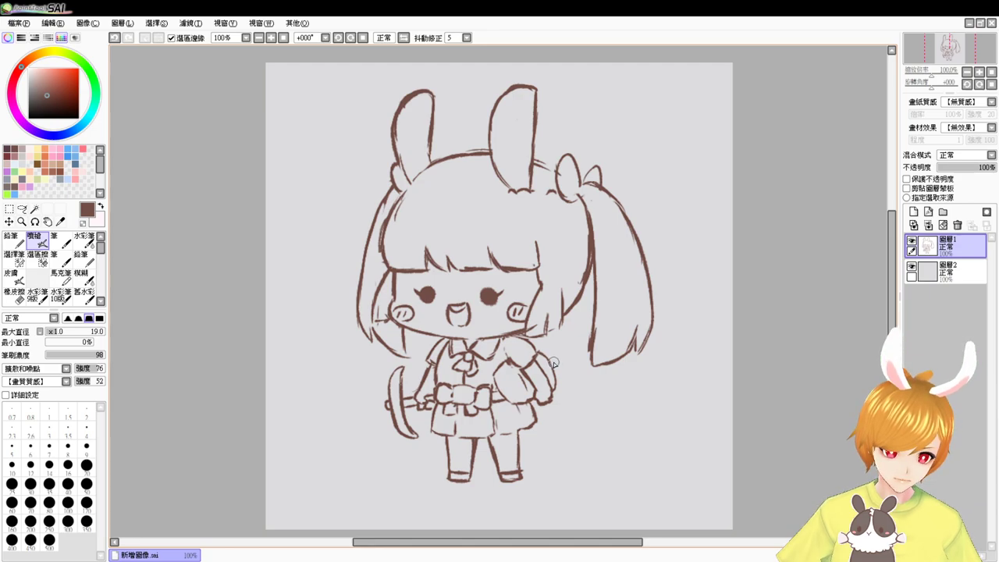
pyautogui.scroll(2, 561, 373)
pyautogui.moveTo(553, 363); pyautogui.dragTo(560, 317)
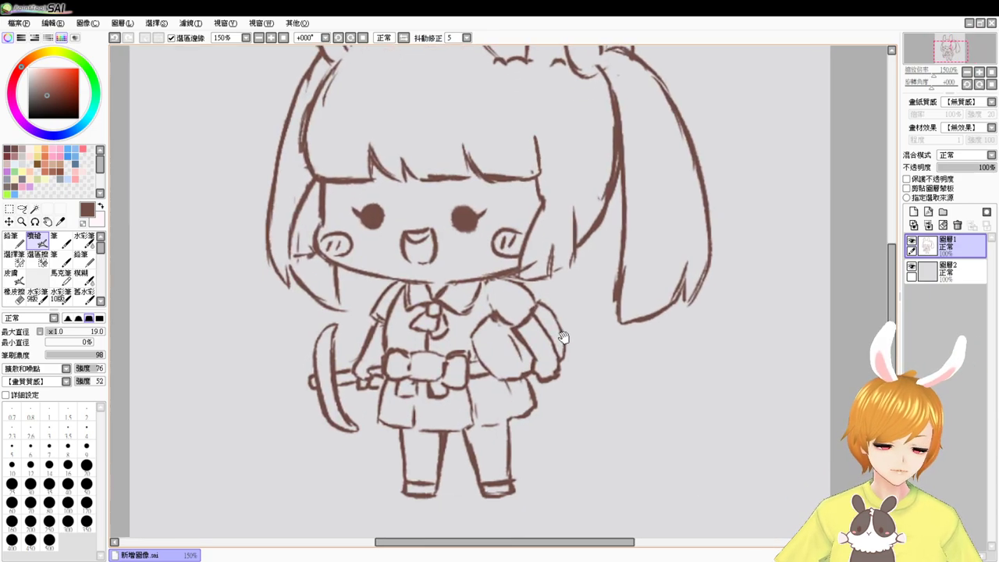
pyautogui.press('e')
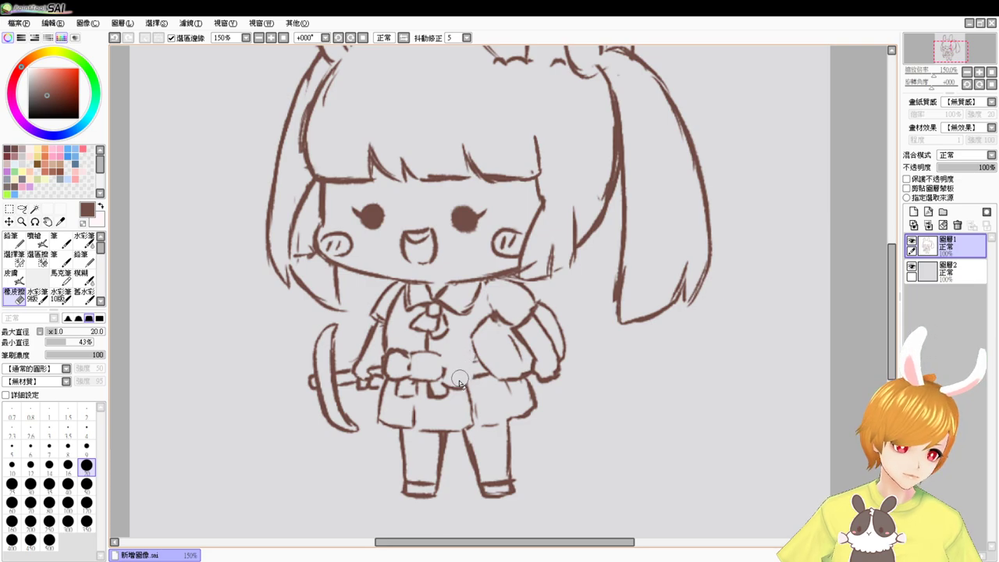
pyautogui.press('v')
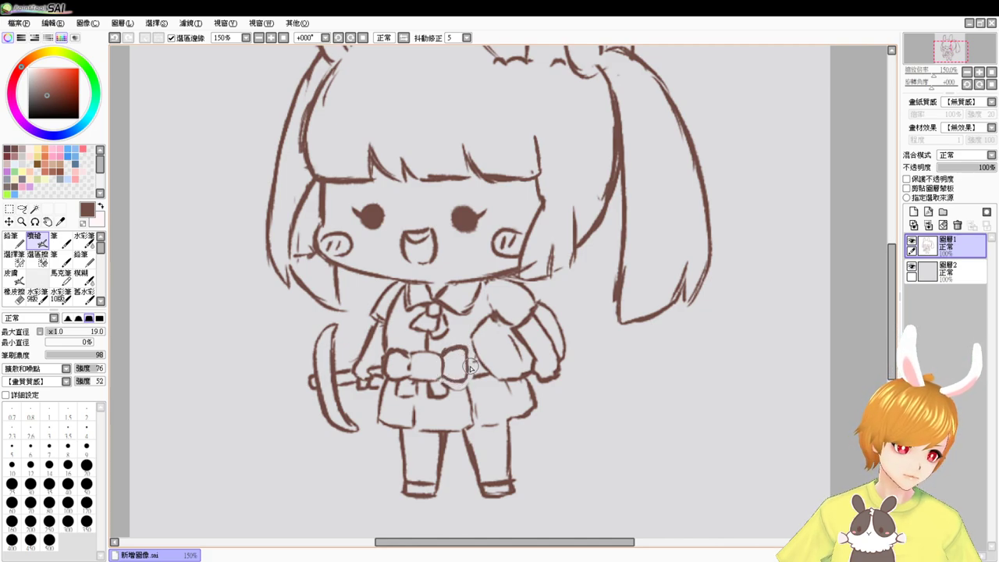
# Erase the belt bow's left-side loop and redraw it as a shape matching the opposite loop
pyautogui.press('e')
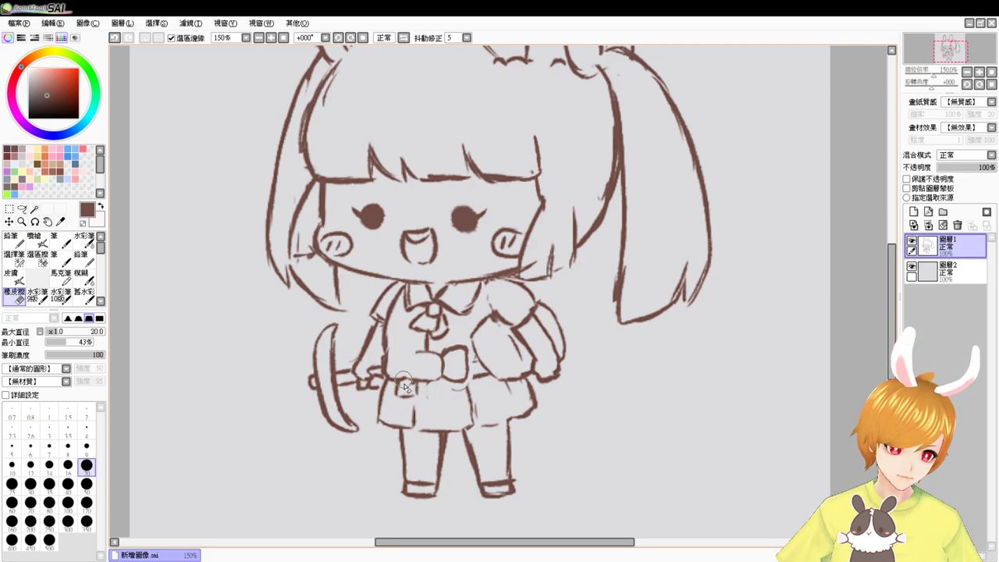
pyautogui.press('v')
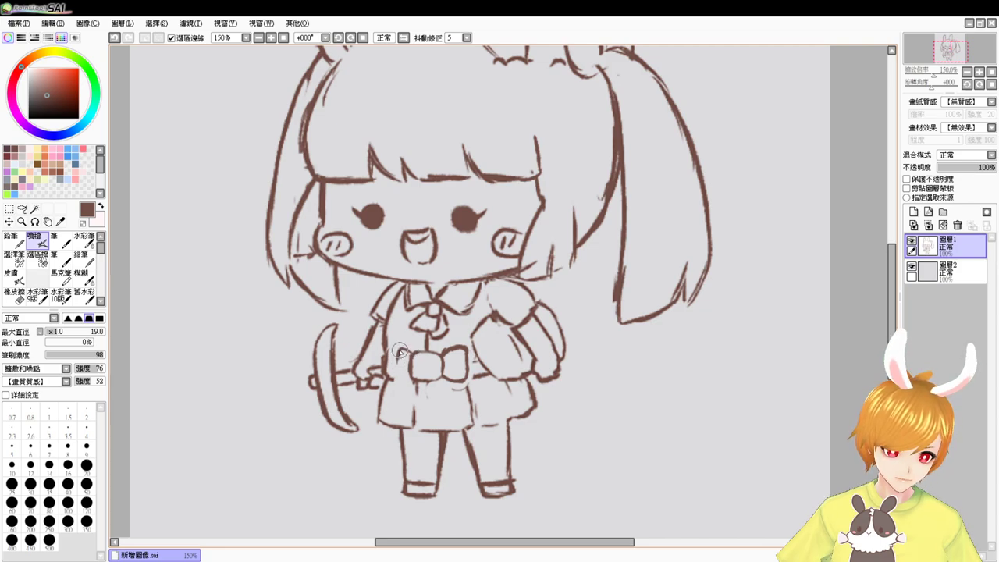
pyautogui.moveTo(399, 353); pyautogui.dragTo(407, 382)
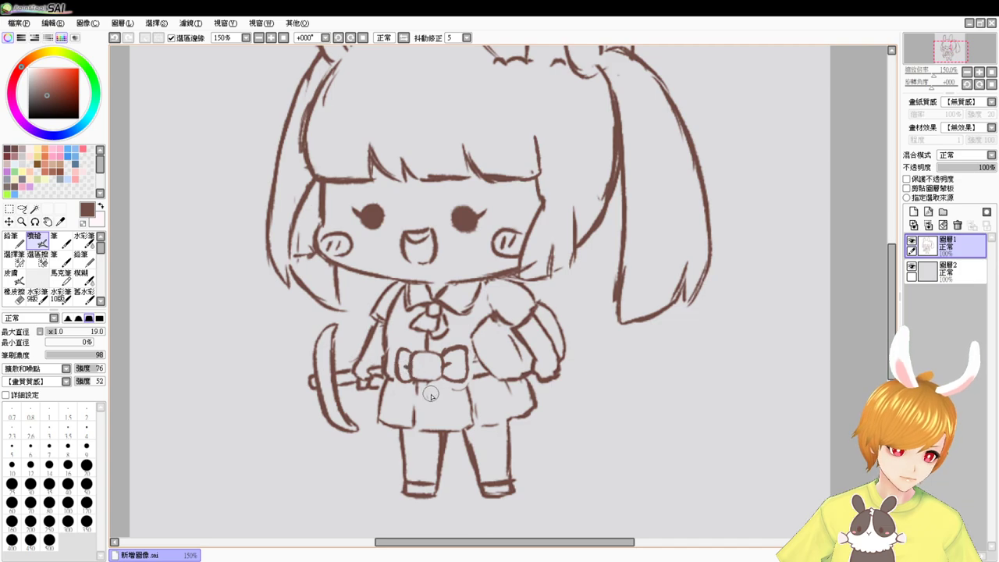
# Redraw the two short ribbon tails hanging beneath the belt bow's knot and clean up their ends
pyautogui.moveTo(413, 381)
pyautogui.mouseDown()
pyautogui.moveTo(413, 397)
pyautogui.moveTo(425, 397)
pyautogui.moveTo(426, 381)
pyautogui.mouseUp()
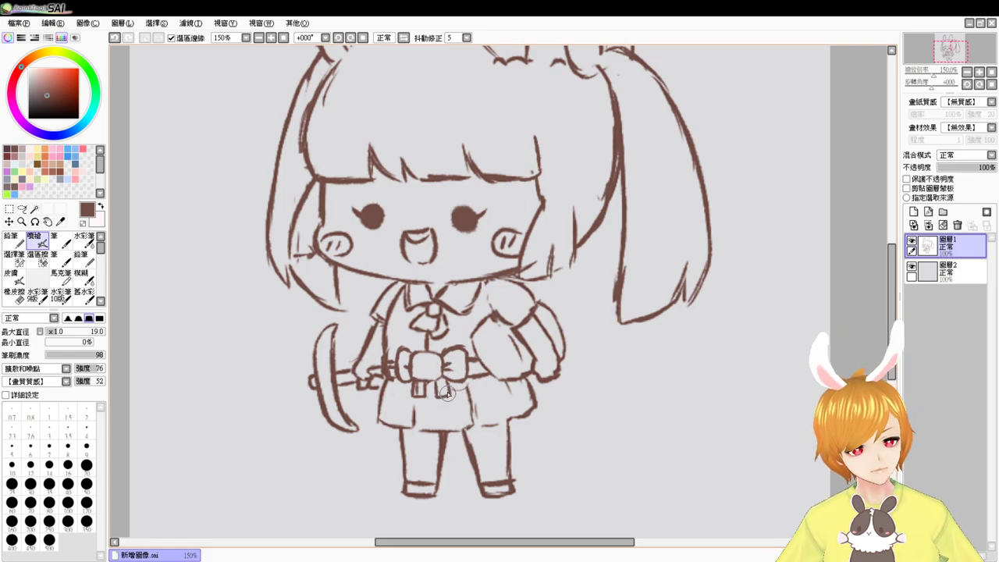
pyautogui.press('e')
pyautogui.moveTo(447, 394)
pyautogui.mouseDown()
pyautogui.moveTo(449, 383)
pyautogui.moveTo(409, 385)
pyautogui.mouseUp()
pyautogui.press('b')
pyautogui.press('e')
pyautogui.press('v')
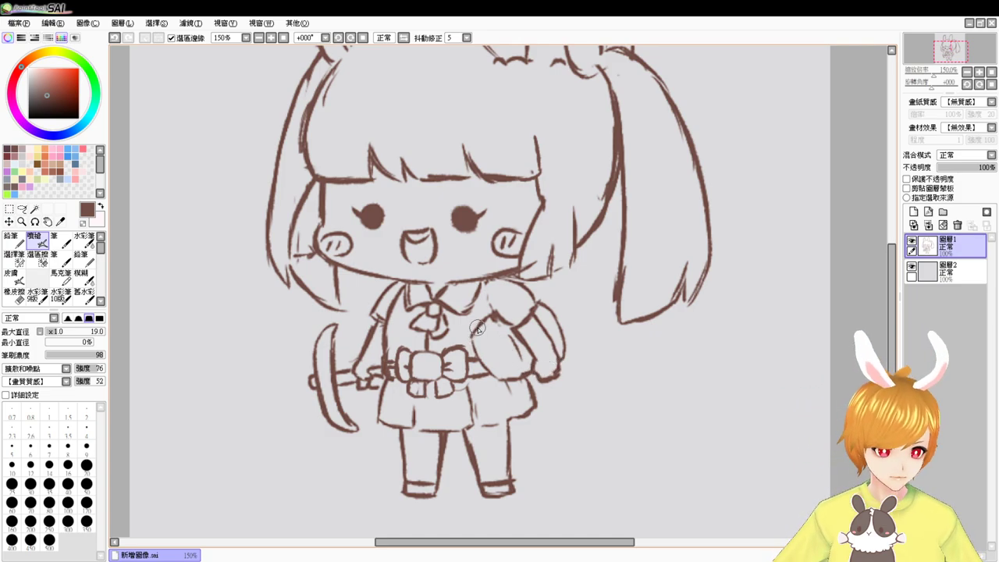
# Try to turn the round bag under the right-side arm into a fish with a plump body and a forked tail behind the arm
pyautogui.moveTo(468, 343)
pyautogui.mouseDown()
pyautogui.moveTo(459, 384)
pyautogui.moveTo(462, 357)
pyautogui.moveTo(476, 392)
pyautogui.moveTo(490, 385)
pyautogui.moveTo(483, 394)
pyautogui.moveTo(560, 372)
pyautogui.mouseUp()
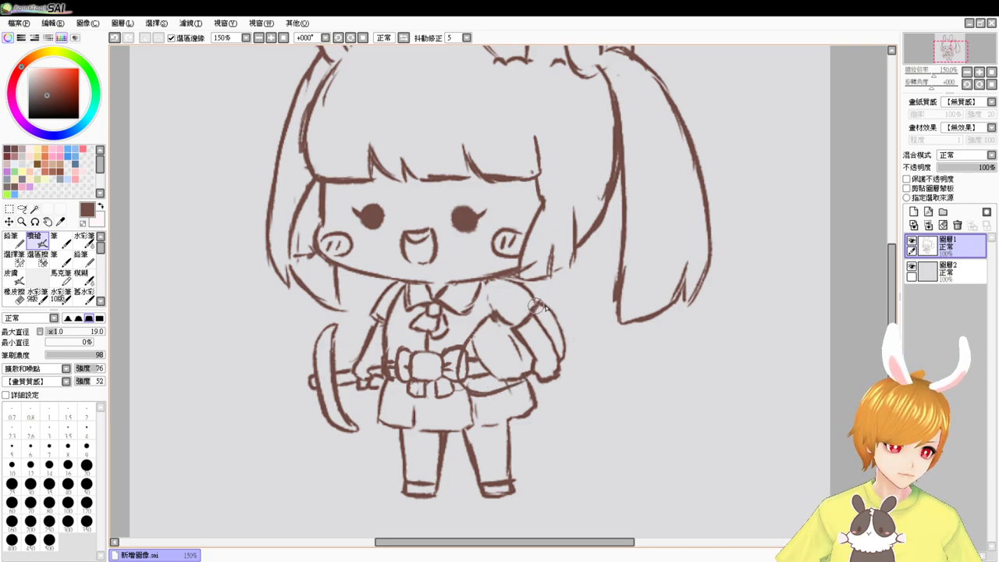
pyautogui.moveTo(536, 306)
pyautogui.mouseDown()
pyautogui.moveTo(585, 354)
pyautogui.moveTo(559, 364)
pyautogui.moveTo(586, 356)
pyautogui.moveTo(578, 332)
pyautogui.moveTo(604, 350)
pyautogui.moveTo(582, 359)
pyautogui.moveTo(597, 332)
pyautogui.moveTo(600, 350)
pyautogui.moveTo(584, 357)
pyautogui.moveTo(589, 337)
pyautogui.moveTo(604, 347)
pyautogui.moveTo(577, 357)
pyautogui.moveTo(585, 378)
pyautogui.moveTo(615, 353)
pyautogui.mouseUp()
pyautogui.hotkey('ctrl', 'z')
pyautogui.hotkey('ctrl', 'z')
pyautogui.press('e')
pyautogui.moveTo(479, 356)
pyautogui.mouseDown()
pyautogui.moveTo(468, 366)
pyautogui.moveTo(498, 379)
pyautogui.moveTo(506, 347)
pyautogui.mouseUp()
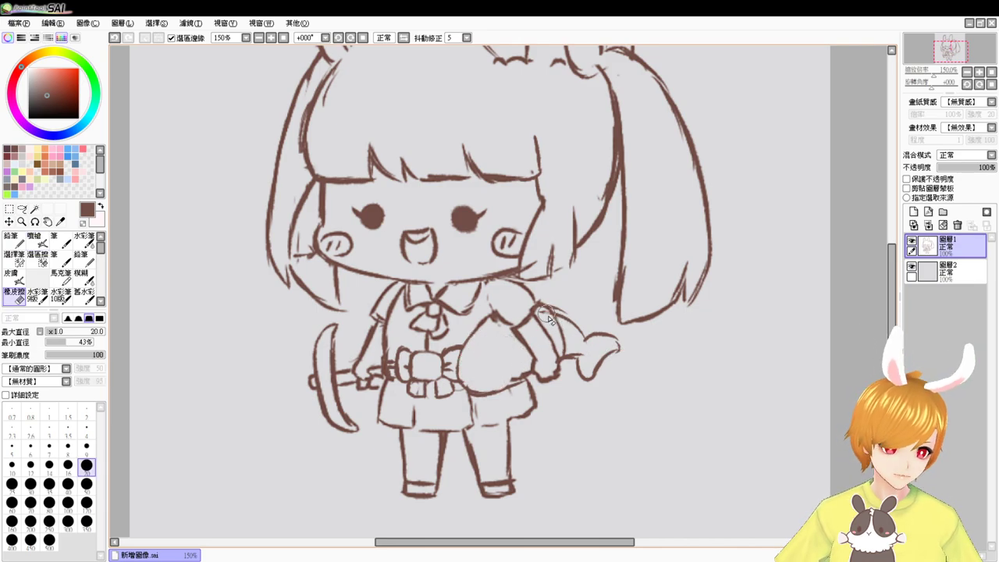
# Try adding a round eye and a small mouth to the fish under the right-side arm
pyautogui.press('v')
pyautogui.moveTo(482, 367)
pyautogui.mouseDown()
pyautogui.moveTo(499, 351)
pyautogui.moveTo(485, 367)
pyautogui.moveTo(521, 379)
pyautogui.moveTo(504, 388)
pyautogui.mouseUp()
pyautogui.hotkey('ctrl', 'z')
pyautogui.hotkey('ctrl', 'z')
pyautogui.hotkey('ctrl', 'z')
pyautogui.press('e')
pyautogui.press('b')
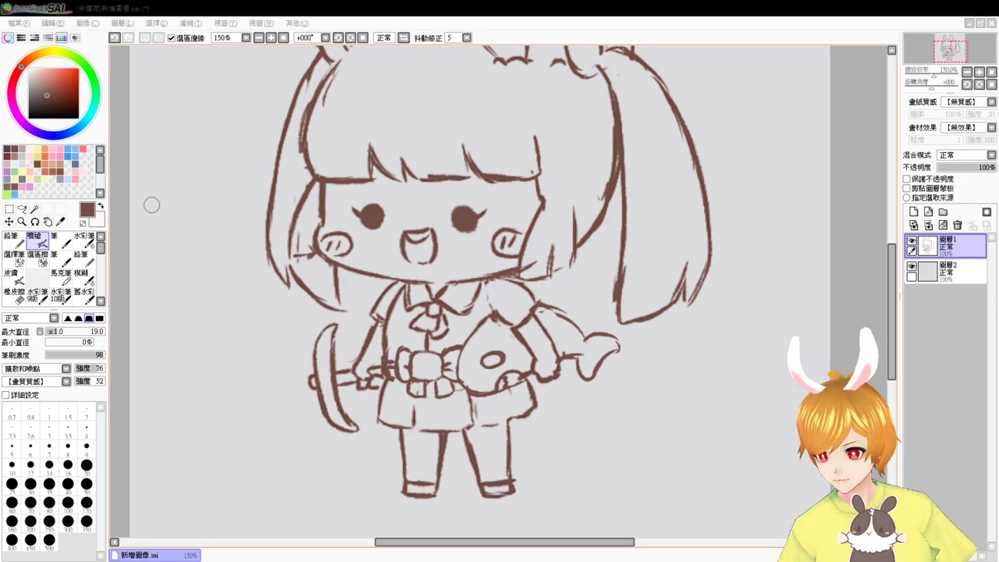
# Save the drawing under the file name 優奈.sai
pyautogui.click(25, 24)
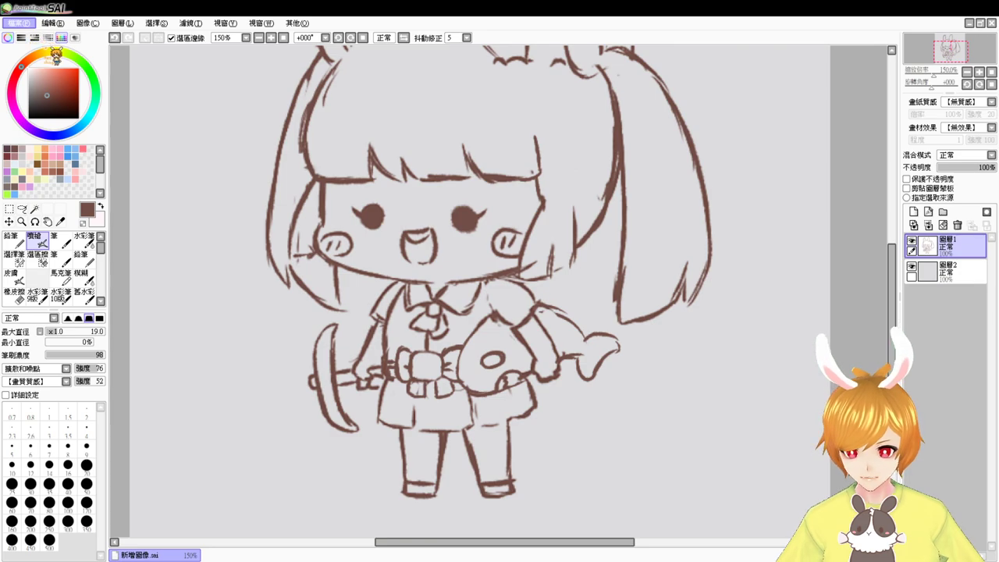
pyautogui.click(52, 116)
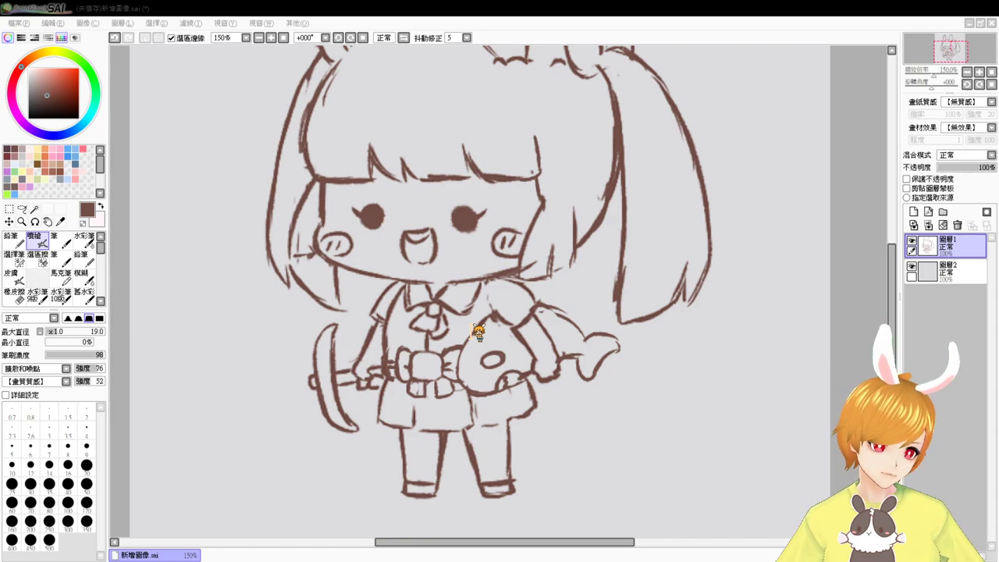
pyautogui.click(552, 329)
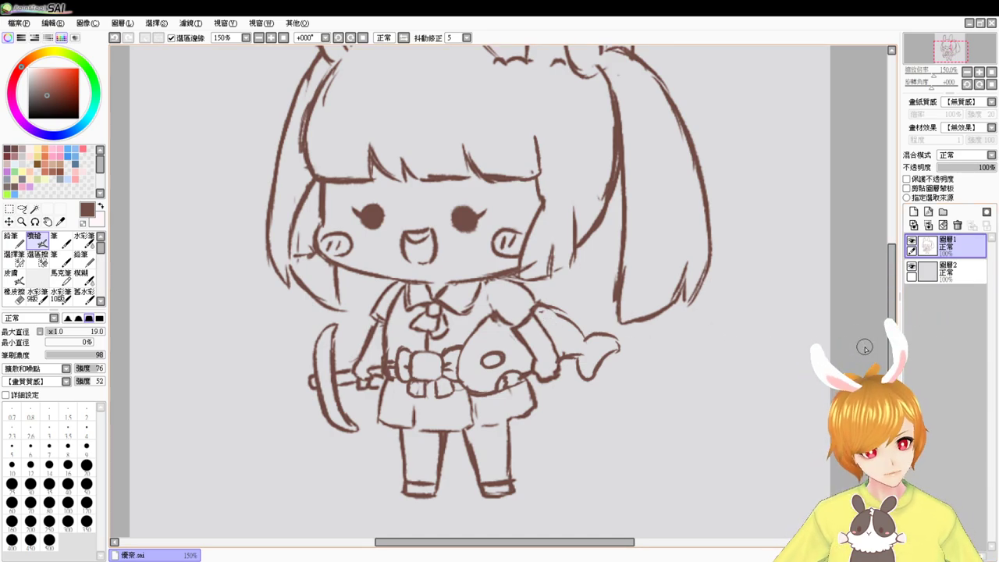
# Undo all the fish strokes back to the round bag under the right-side arm
pyautogui.hotkey('ctrl', 'z')
pyautogui.hotkey('ctrl', 'z')
pyautogui.hotkey('ctrl', 'z')
pyautogui.hotkey('ctrl', 'z')
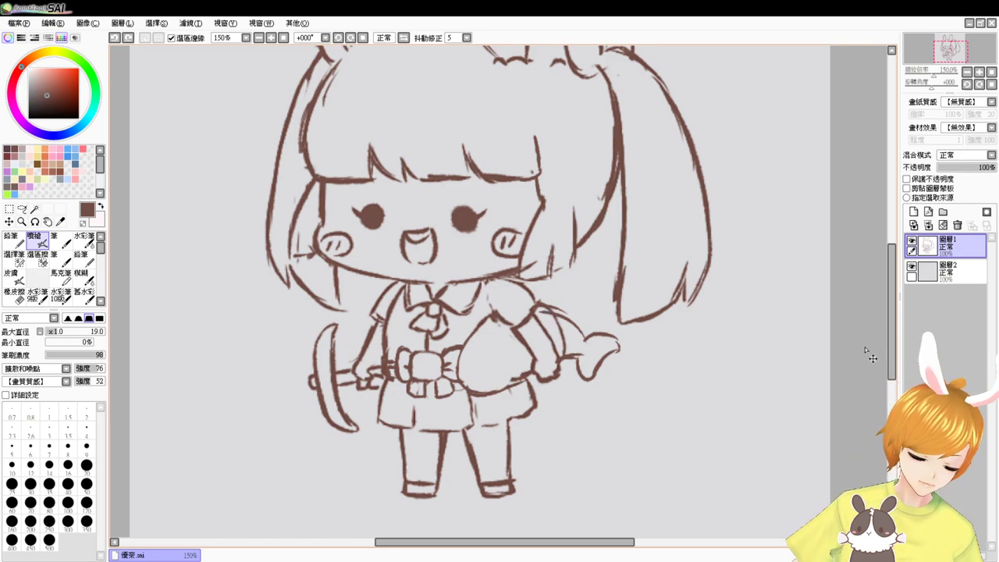
pyautogui.hotkey('ctrl', 'z')
pyautogui.hotkey('ctrl', 'z')
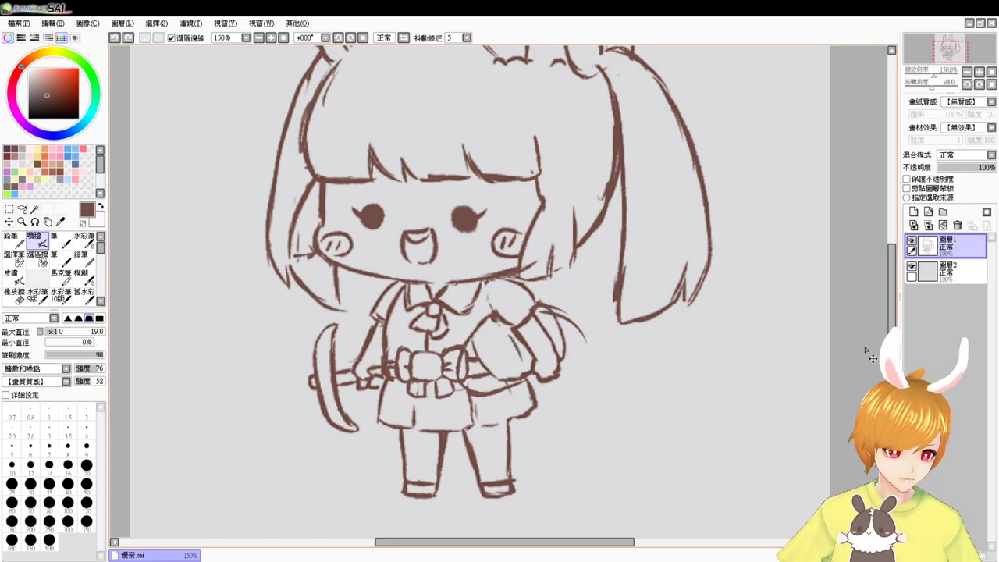
pyautogui.hotkey('ctrl', 'z')
pyautogui.hotkey('ctrl', 'z')
pyautogui.hotkey('ctrl', 'z')
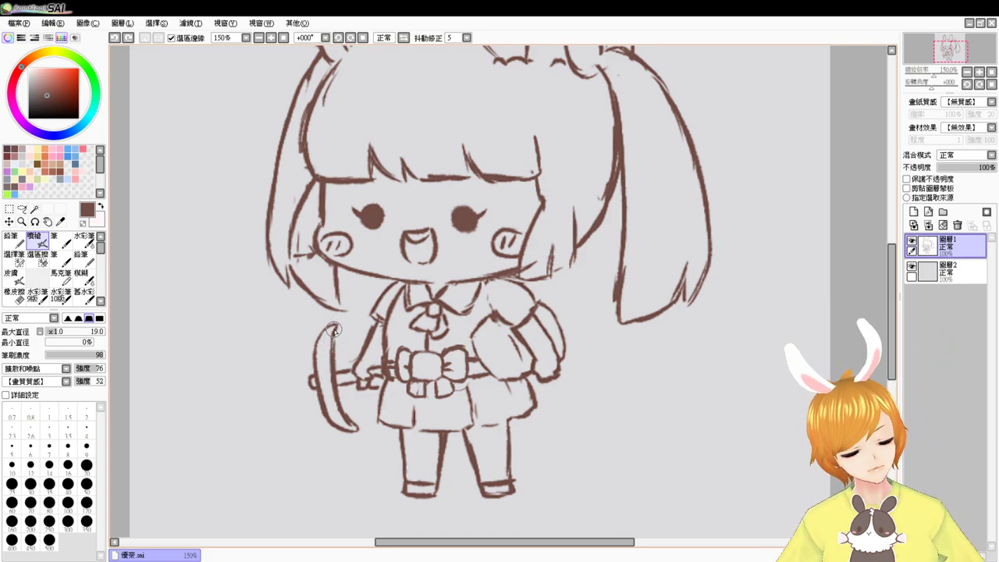
# Erase the inner edge of the pickaxe head and redraw it as a smoother curve that makes the head wider
pyautogui.press('e')
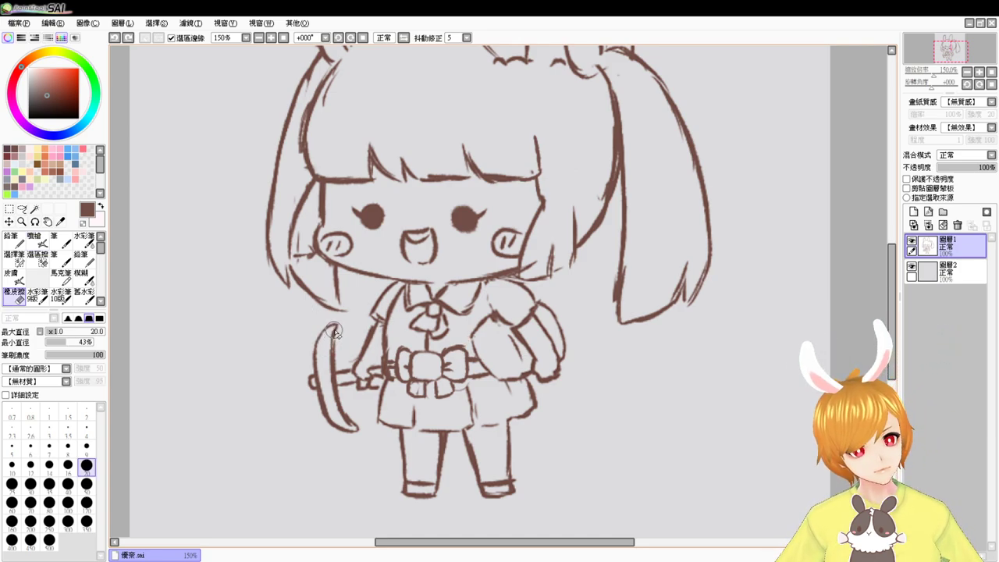
pyautogui.moveTo(334, 332)
pyautogui.mouseDown()
pyautogui.moveTo(334, 388)
pyautogui.moveTo(348, 416)
pyautogui.mouseUp()
pyautogui.press('b')
pyautogui.moveTo(335, 335)
pyautogui.mouseDown()
pyautogui.moveTo(340, 366)
pyautogui.moveTo(334, 331)
pyautogui.moveTo(348, 420)
pyautogui.moveTo(336, 340)
pyautogui.moveTo(352, 421)
pyautogui.mouseUp()
# Clean up both ends of the pickaxe head and redraw them as small rounded tips
pyautogui.press('e')
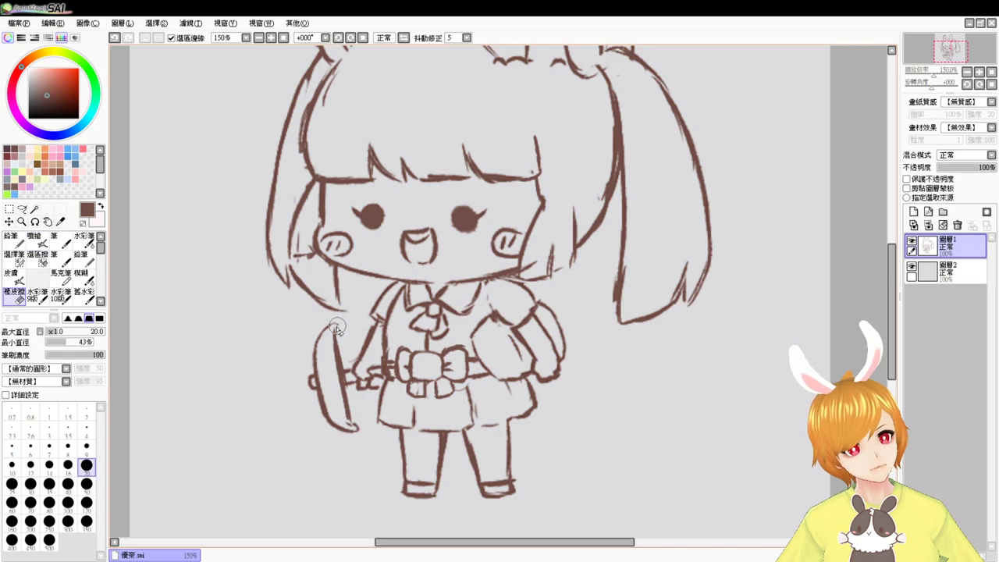
pyautogui.press('v')
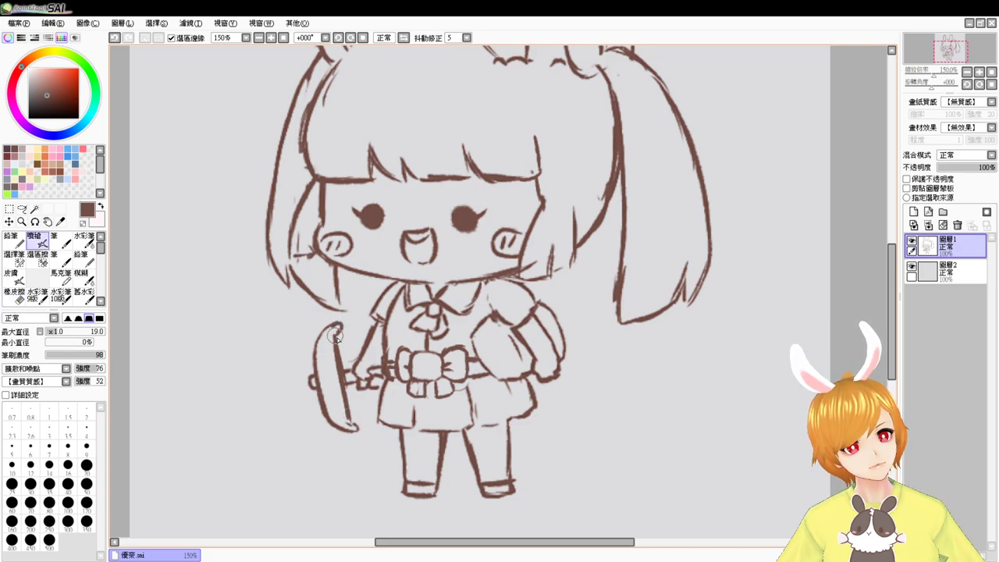
pyautogui.moveTo(348, 417); pyautogui.dragTo(355, 427)
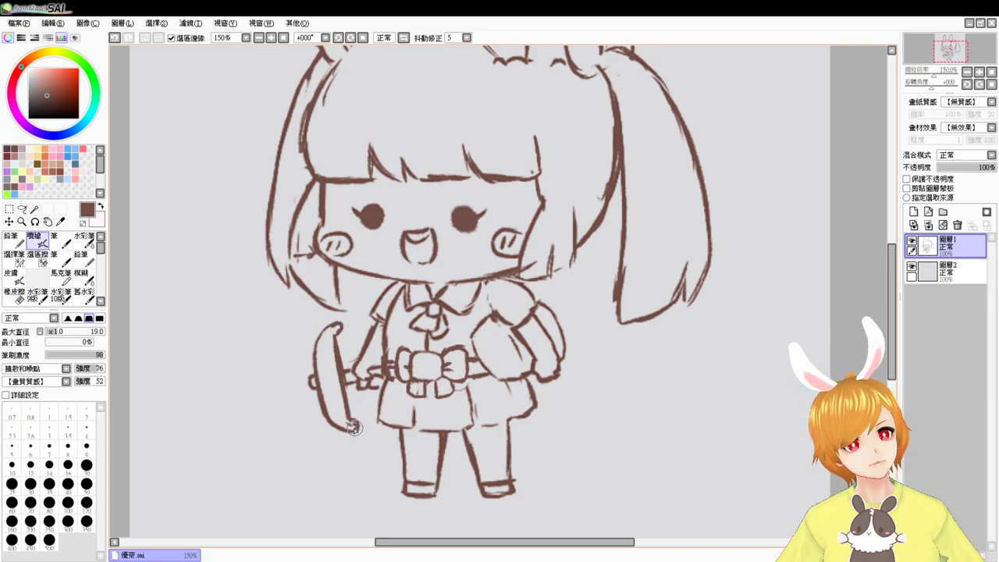
pyautogui.press('e')
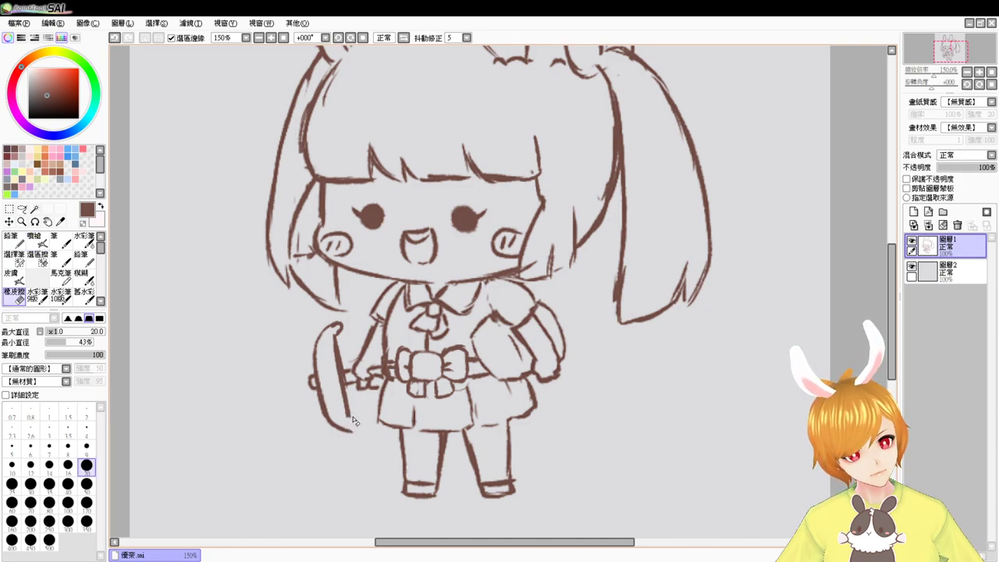
pyautogui.press('v')
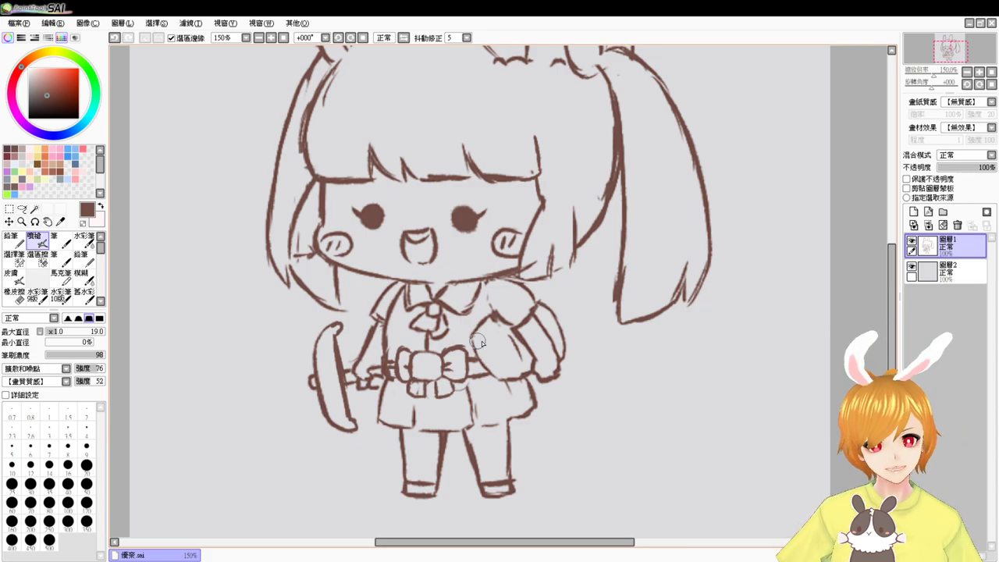
# Erase the rough inner edge of the bag under the right-side arm and redraw it as a cleaner, narrower curve
pyautogui.press('e')
pyautogui.moveTo(474, 333)
pyautogui.mouseDown()
pyautogui.moveTo(491, 308)
pyautogui.moveTo(479, 353)
pyautogui.moveTo(483, 320)
pyautogui.moveTo(494, 373)
pyautogui.mouseUp()
pyautogui.press('b')
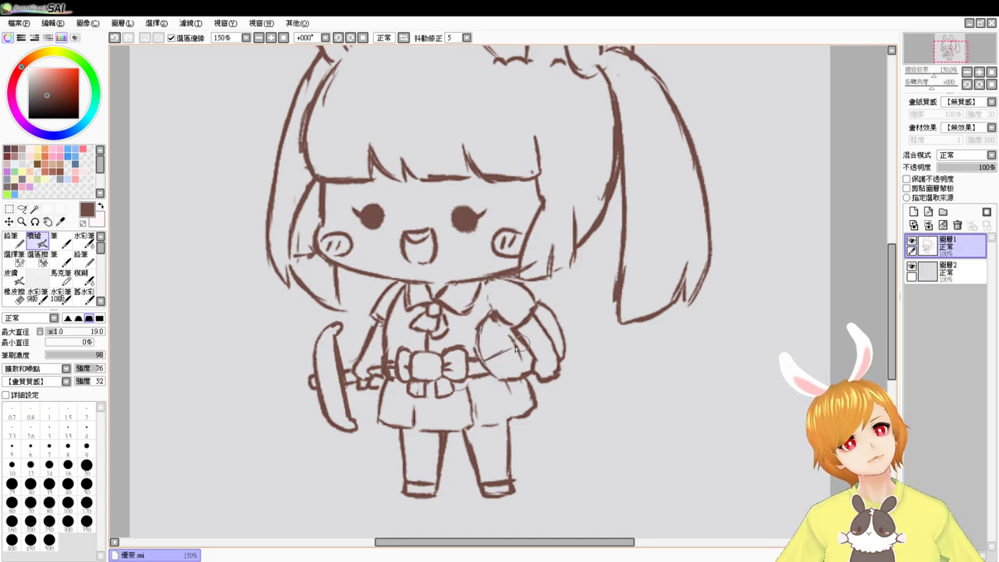
# Draw a band across the bag under the right-side arm and add a small square clasp on it
pyautogui.hotkey('ctrl', 'z')
pyautogui.moveTo(490, 357); pyautogui.dragTo(495, 356)
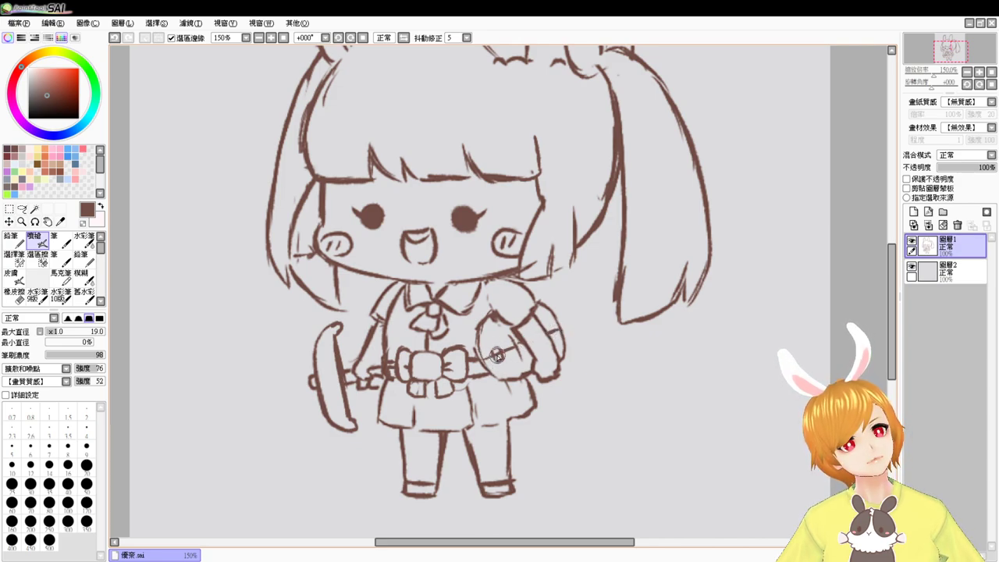
pyautogui.press('e')
pyautogui.moveTo(498, 356); pyautogui.dragTo(496, 354)
pyautogui.press('b')
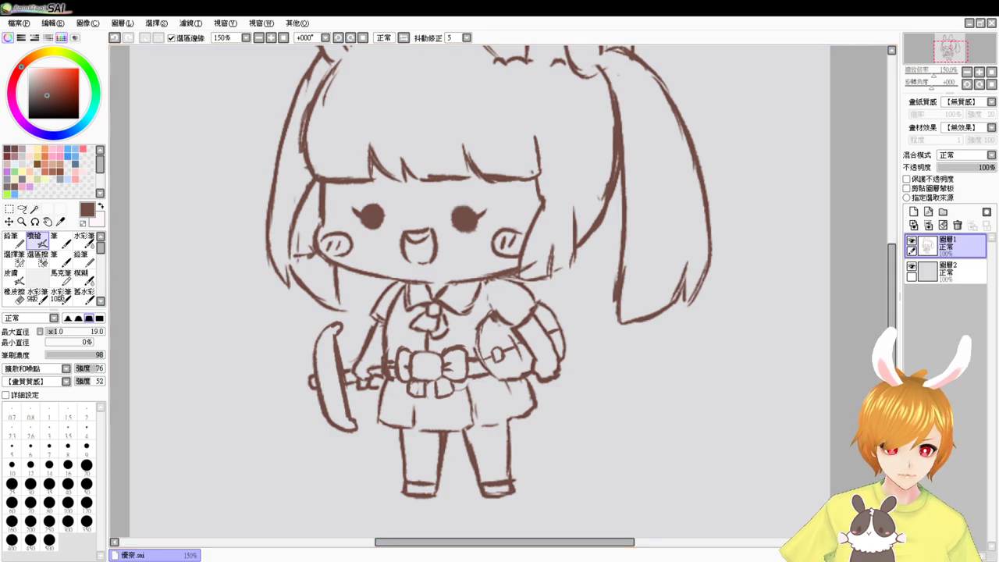
pyautogui.click(669, 559)
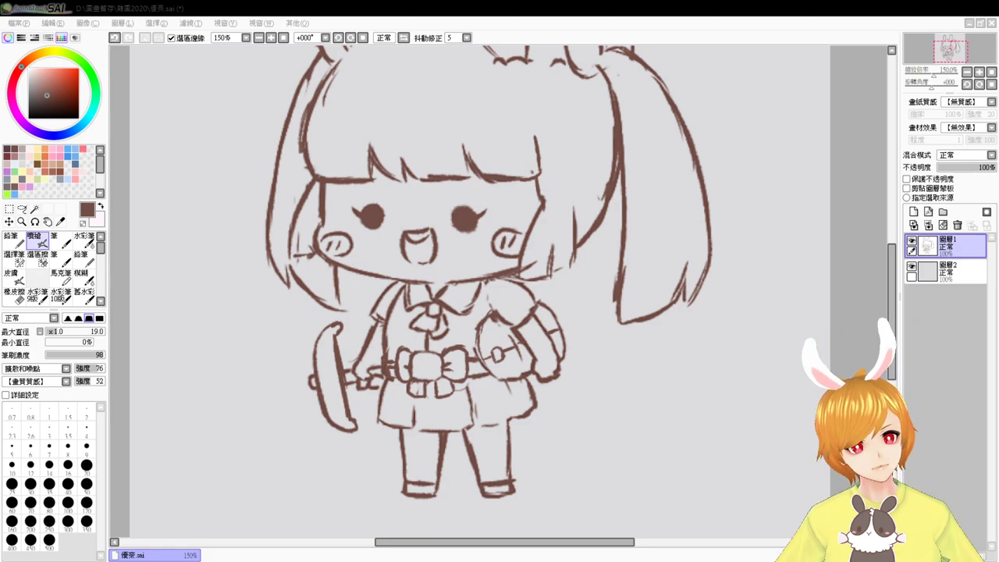
# Refine the sketch lines of the skirt's right side below the shield arm
pyautogui.moveTo(499, 353)
pyautogui.mouseDown()
pyautogui.moveTo(517, 343)
pyautogui.moveTo(509, 379)
pyautogui.mouseUp()
pyautogui.hotkey('ctrl', 'z')
pyautogui.hotkey('ctrl', 'z')
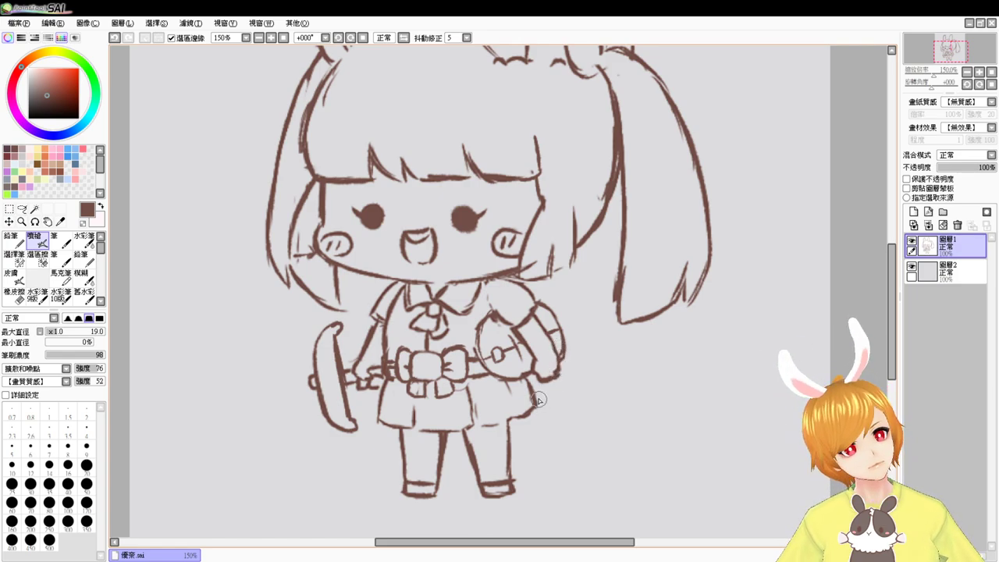
pyautogui.press('e')
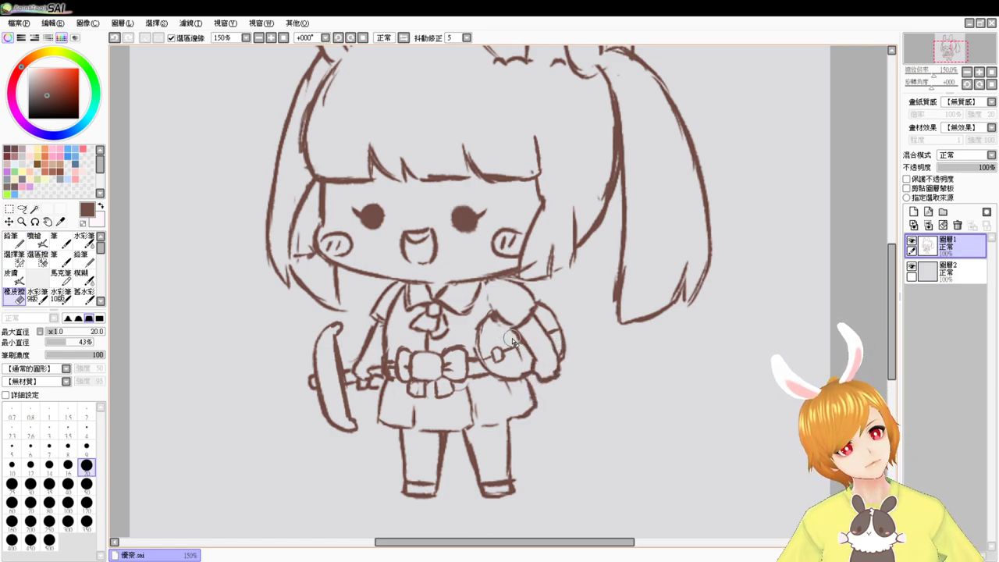
pyautogui.press('v')
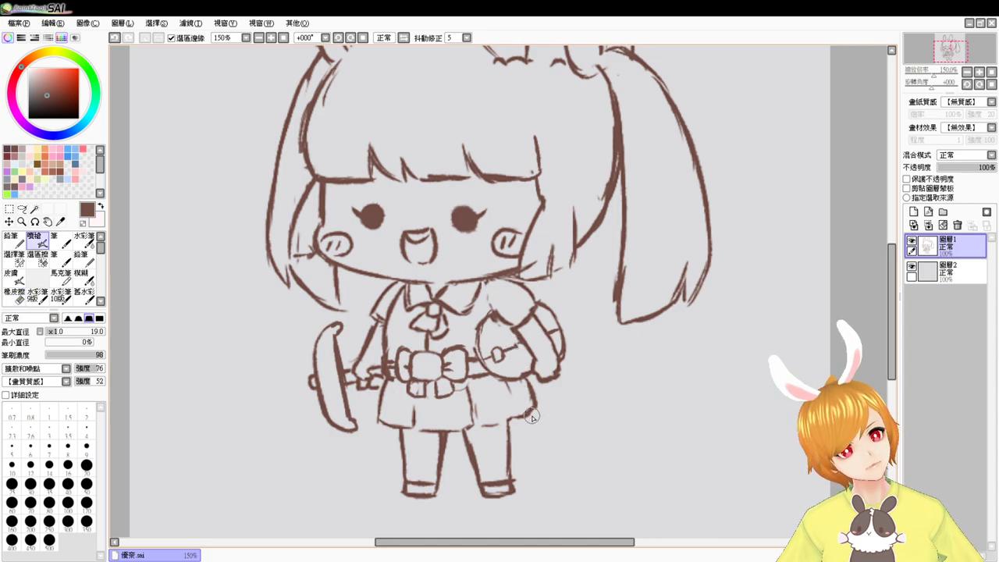
pyautogui.moveTo(495, 377); pyautogui.dragTo(564, 382)
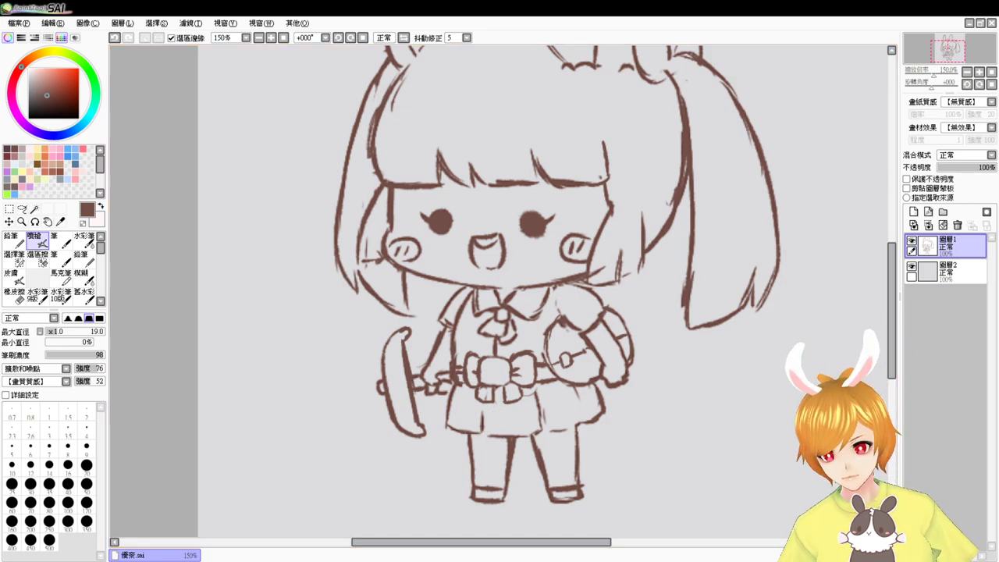
# Sketch sock cuffs on both legs, add small buttons on the right leg, and clean up both shoes with eraser and brush
pyautogui.click(437, 561)
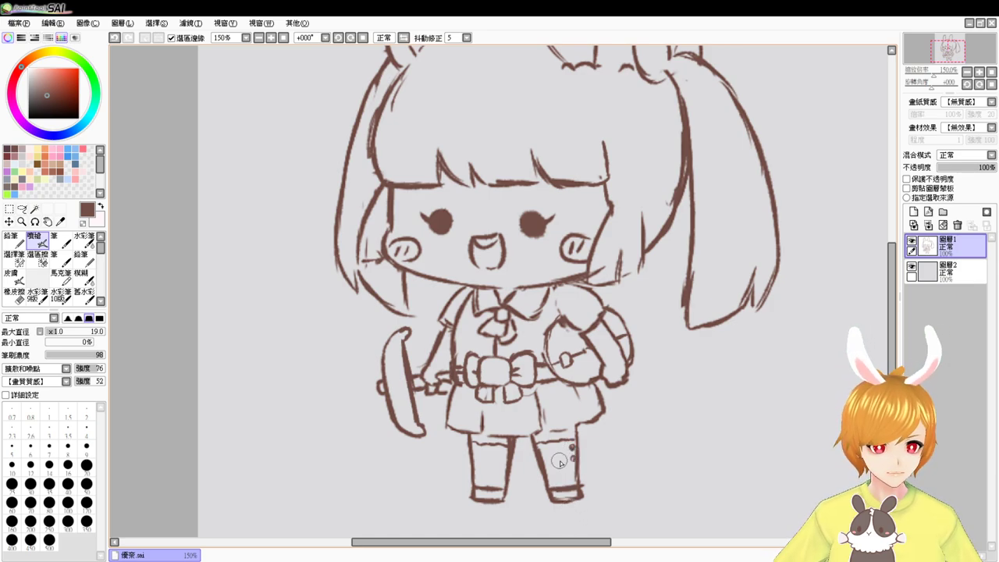
pyautogui.press('e')
pyautogui.moveTo(565, 497)
pyautogui.mouseDown()
pyautogui.moveTo(578, 496)
pyautogui.moveTo(562, 497)
pyautogui.mouseUp()
pyautogui.press('b')
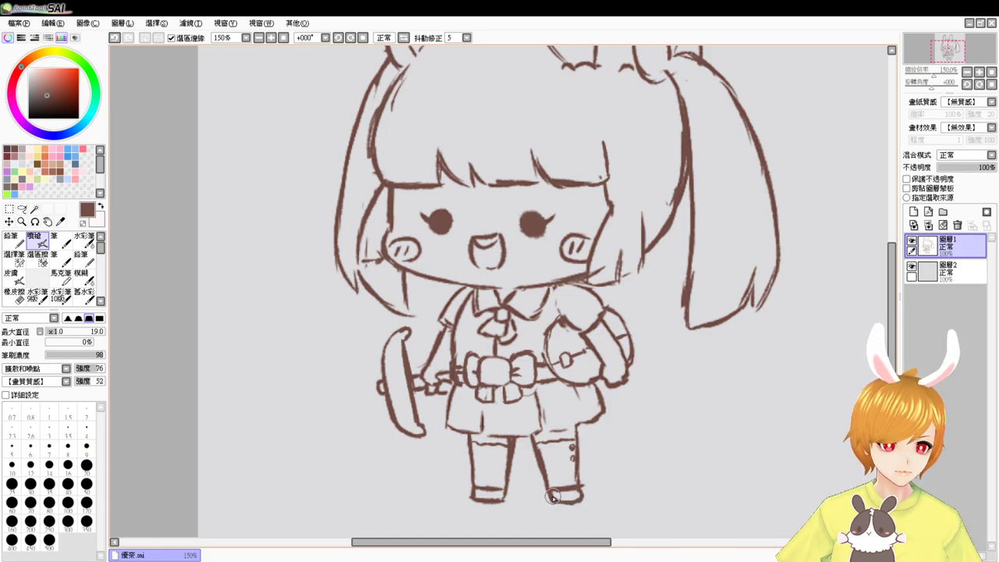
pyautogui.press('e')
pyautogui.moveTo(480, 500)
pyautogui.mouseDown()
pyautogui.moveTo(469, 499)
pyautogui.moveTo(500, 504)
pyautogui.moveTo(487, 497)
pyautogui.mouseUp()
pyautogui.press('b')
pyautogui.press('e')
pyautogui.press('b')
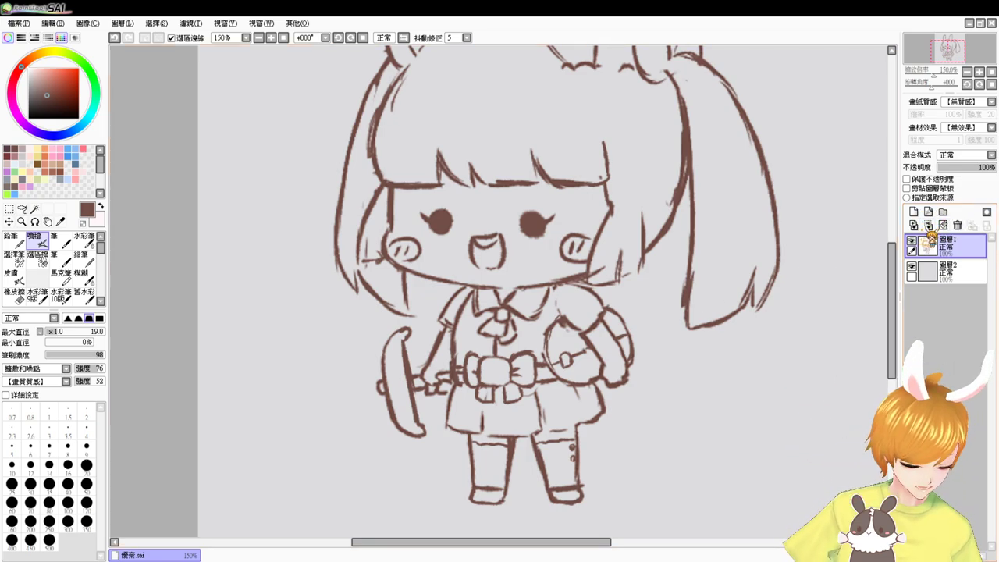
# Create a new layer and a layer group, and move the sketch layer and the new layer into the group
pyautogui.click(915, 211)
pyautogui.click(942, 212)
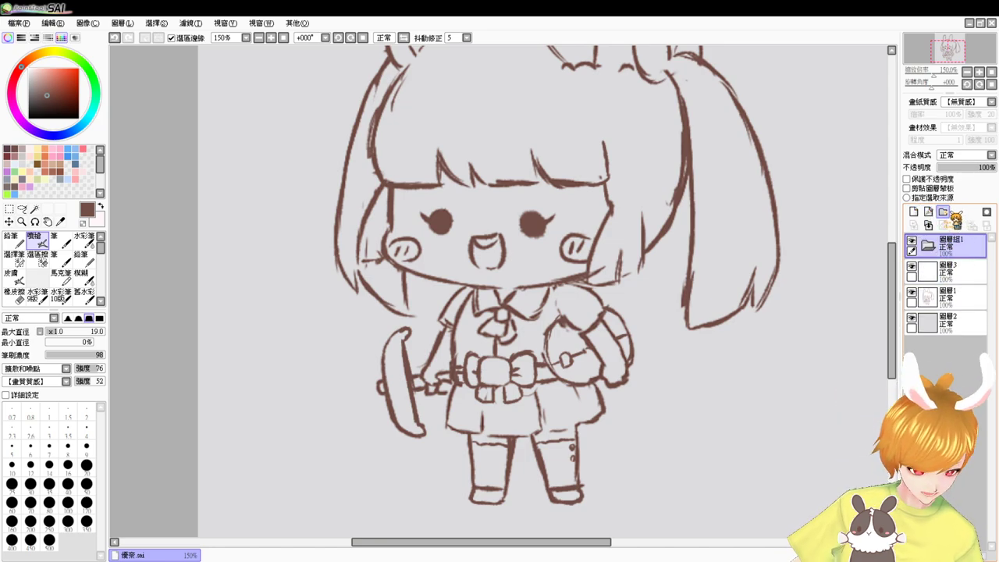
pyautogui.moveTo(954, 299); pyautogui.dragTo(958, 254)
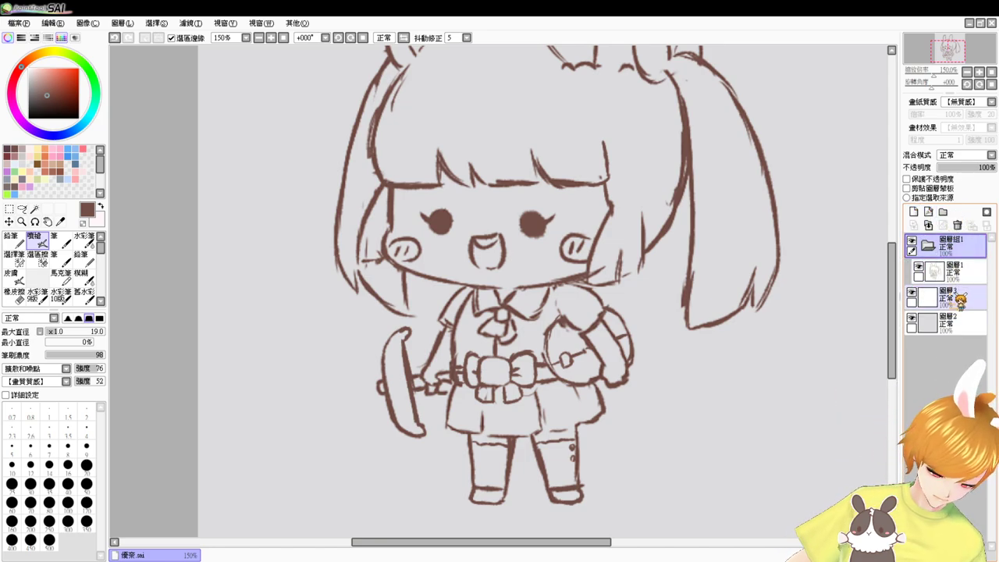
pyautogui.moveTo(956, 295); pyautogui.dragTo(963, 286)
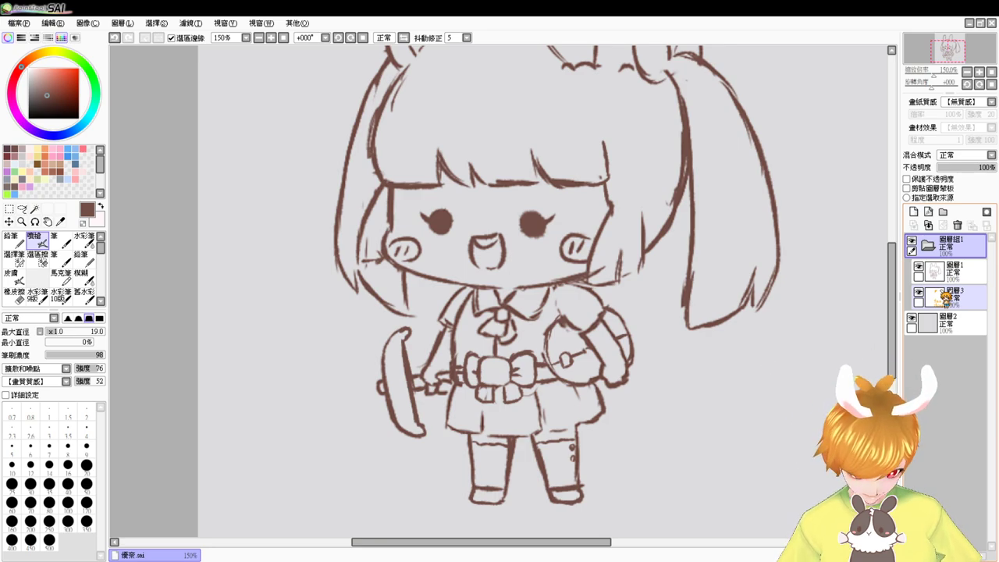
# Erase the stray scalloped line between the right ear and the hair bow on the sketch layer
pyautogui.moveTo(629, 270); pyautogui.dragTo(598, 406)
pyautogui.press('e')
pyautogui.click(589, 202)
pyautogui.press('b')
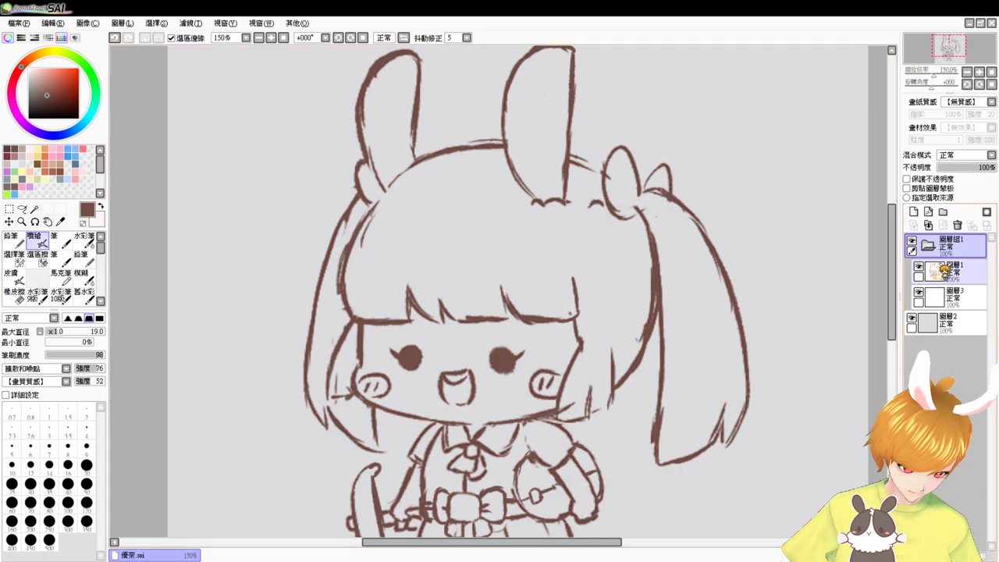
pyautogui.click(943, 271)
pyautogui.press('e')
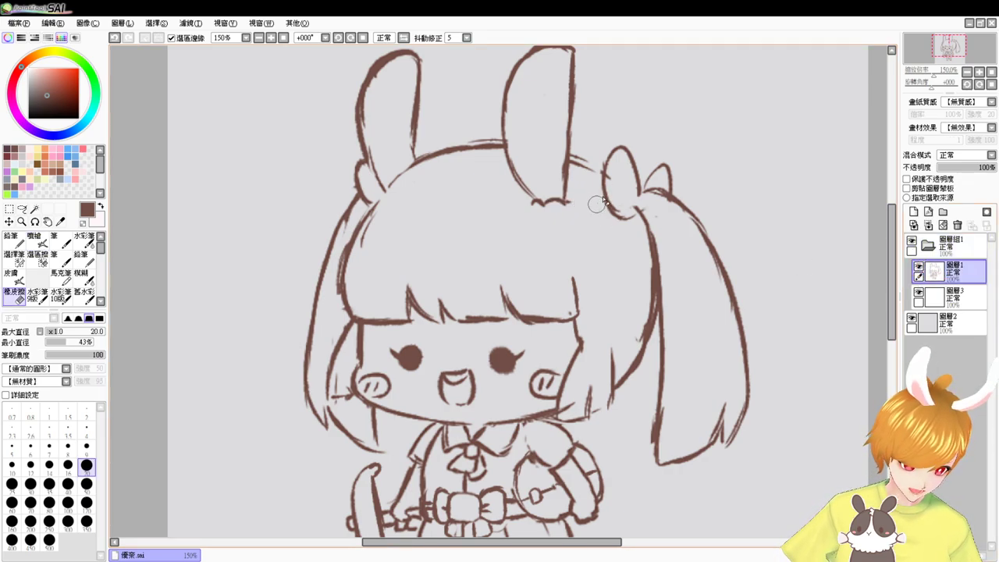
pyautogui.press('v')
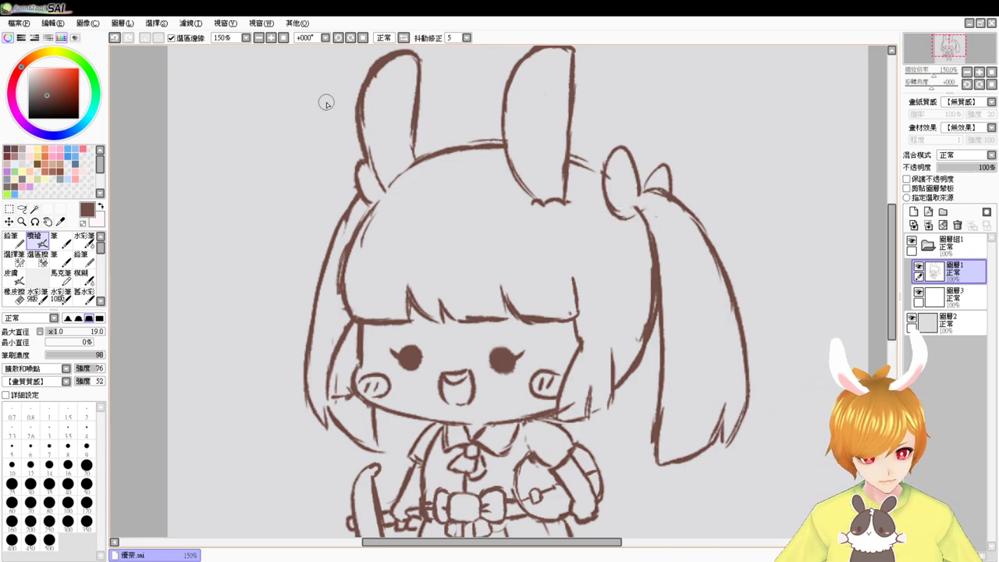
# Lower the sketch layer's opacity to 34%, place it below the empty layer, and make the empty layer active
pyautogui.moveTo(987, 167); pyautogui.dragTo(968, 168)
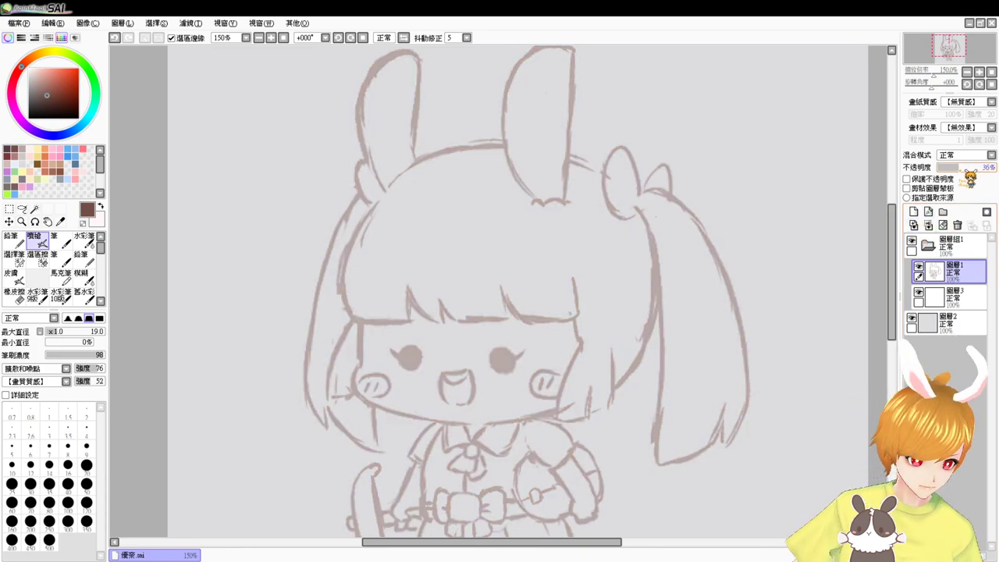
pyautogui.moveTo(965, 270); pyautogui.dragTo(967, 297)
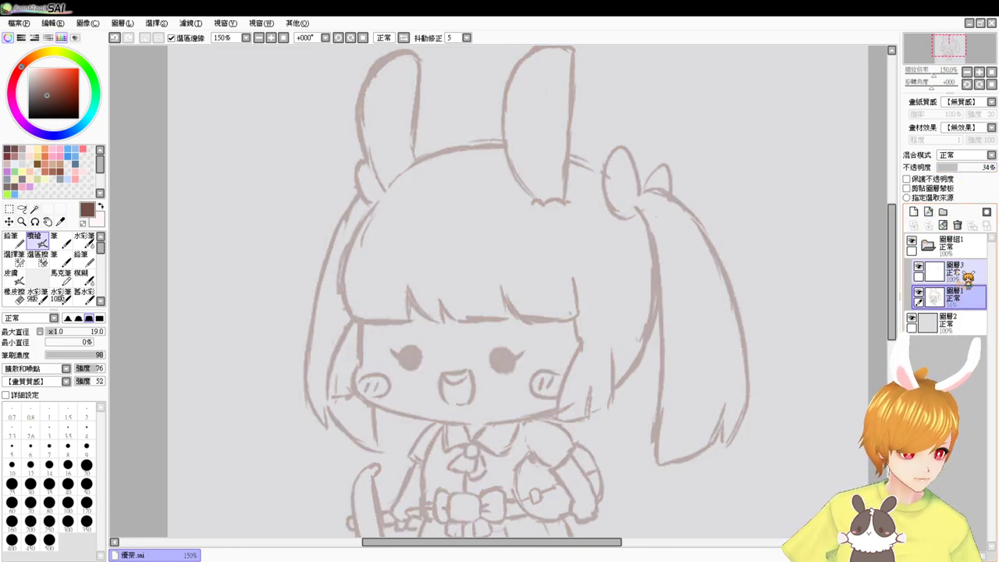
pyautogui.click(966, 273)
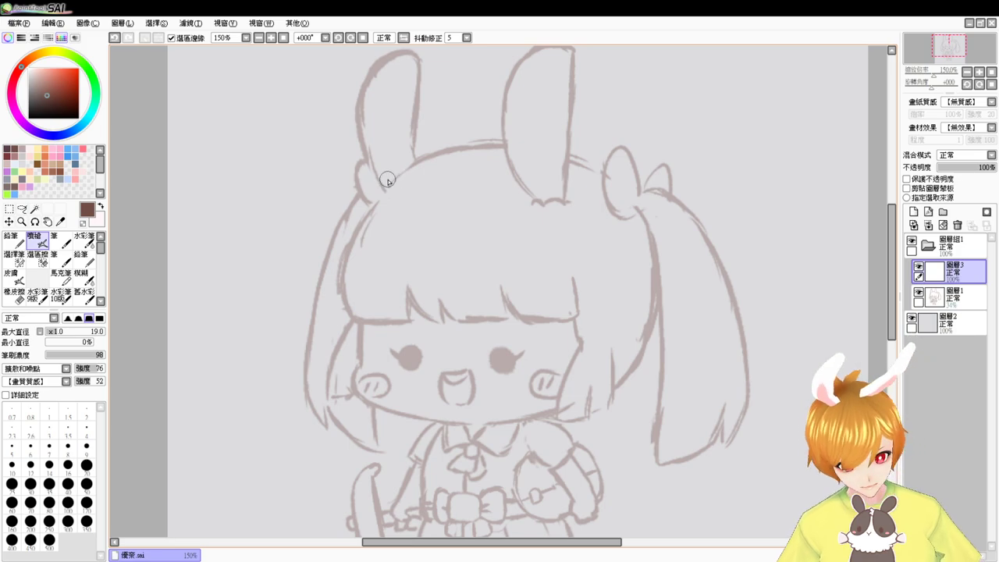
# Ink the top-left curve of the head from the right ear's base down to the side of the hair
pyautogui.moveTo(506, 153)
pyautogui.mouseDown()
pyautogui.moveTo(434, 161)
pyautogui.moveTo(400, 179)
pyautogui.mouseUp()
pyautogui.hotkey('ctrl', 'z')
pyautogui.moveTo(503, 146); pyautogui.dragTo(367, 220)
pyautogui.hotkey('ctrl', 'z')
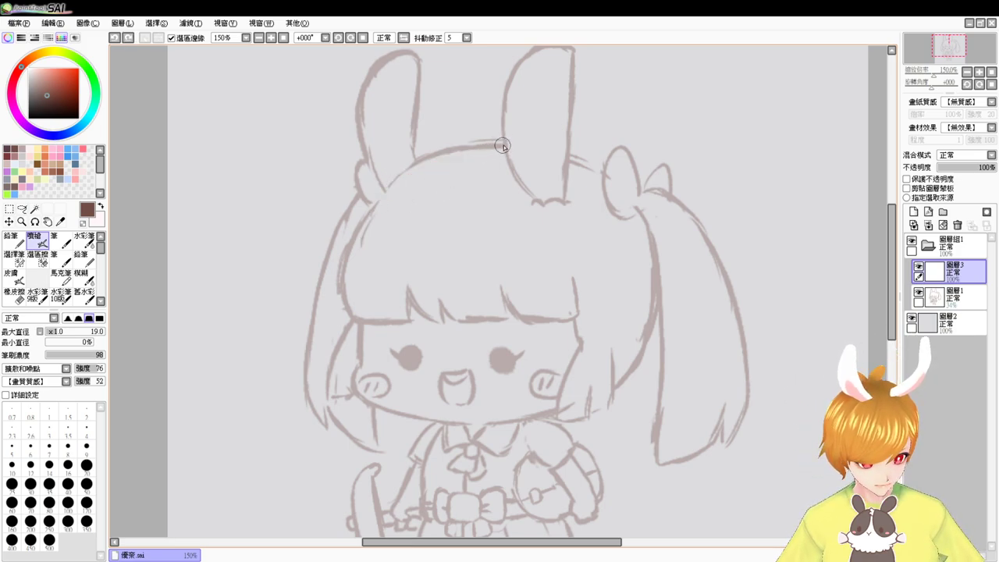
pyautogui.moveTo(505, 145)
pyautogui.mouseDown()
pyautogui.moveTo(376, 202)
pyautogui.moveTo(349, 260)
pyautogui.moveTo(347, 245)
pyautogui.moveTo(343, 326)
pyautogui.mouseUp()
pyautogui.hotkey('ctrl', 'z')
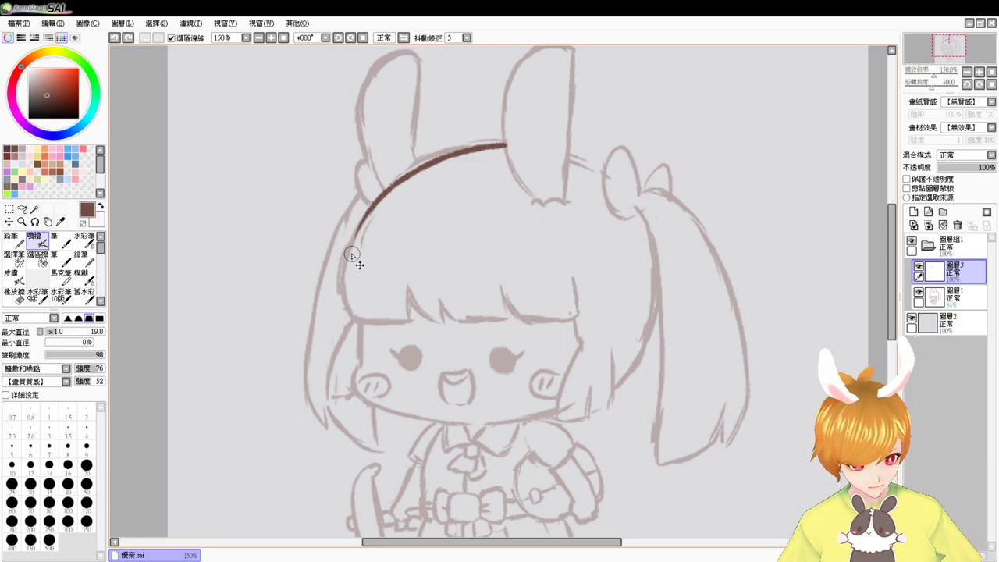
# Ink the left side of the bangs and their lower edge up to the first notch
pyautogui.moveTo(353, 239)
pyautogui.mouseDown()
pyautogui.moveTo(339, 289)
pyautogui.moveTo(358, 320)
pyautogui.moveTo(349, 319)
pyautogui.moveTo(420, 311)
pyautogui.mouseUp()
pyautogui.hotkey('ctrl', 'z')
pyautogui.moveTo(345, 310)
pyautogui.mouseDown()
pyautogui.moveTo(415, 307)
pyautogui.moveTo(359, 321)
pyautogui.moveTo(412, 320)
pyautogui.moveTo(375, 326)
pyautogui.mouseUp()
pyautogui.hotkey('ctrl', 'z')
pyautogui.hotkey('ctrl', 'z')
pyautogui.hotkey('ctrl', 'z')
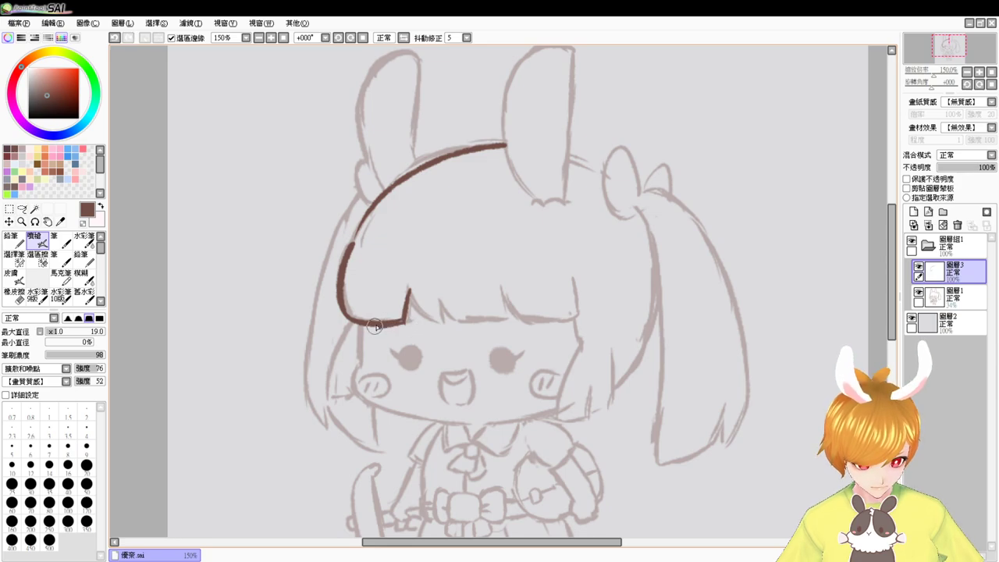
# Redraw the steep left side of the first notch in the bangs
pyautogui.scroll(1, 385, 334)
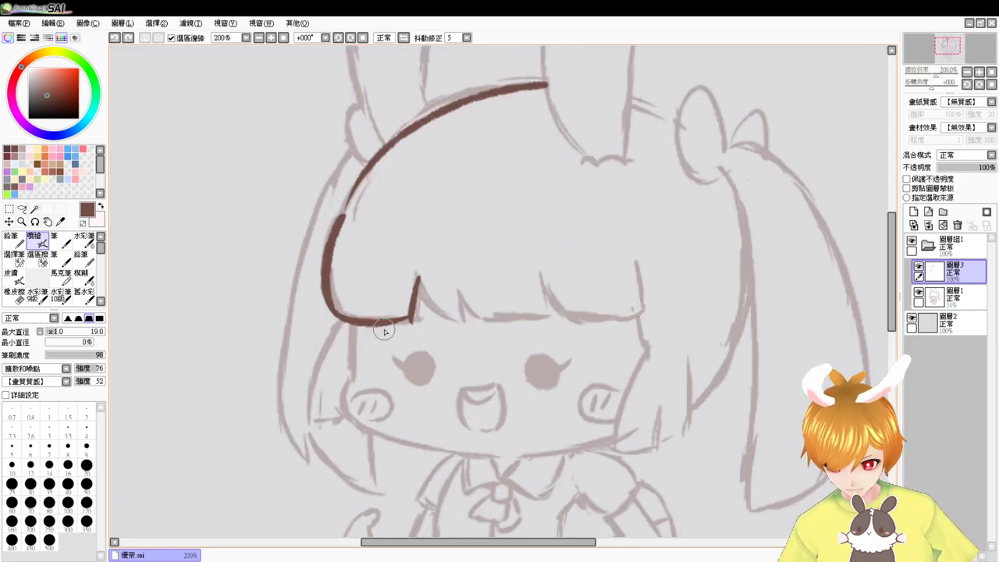
pyautogui.keyDown('space'); pyautogui.moveTo(548, 319); pyautogui.dragTo(455, 325); pyautogui.keyUp('space')
pyautogui.hotkey('ctrl', 'z')
pyautogui.hotkey('ctrl', 'z')
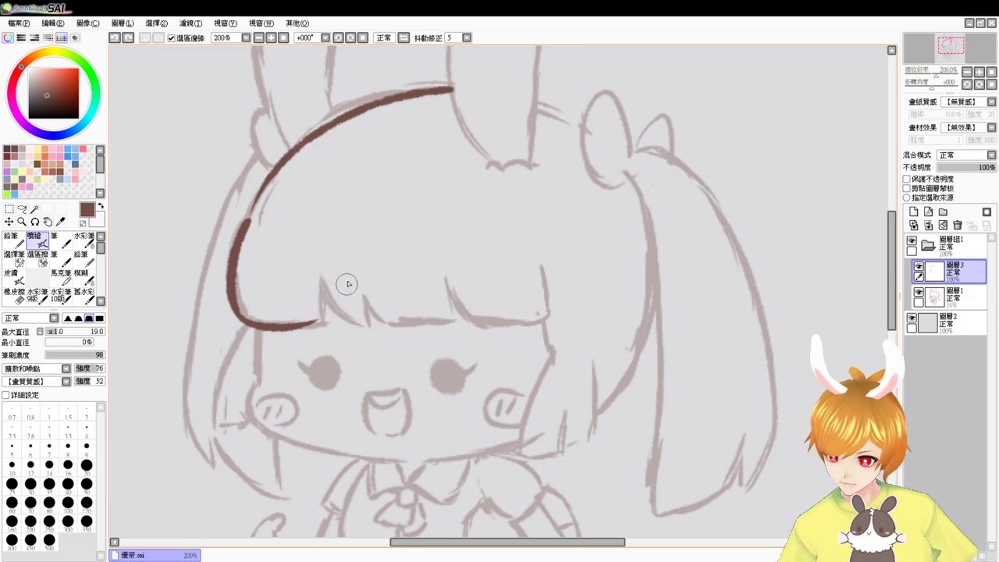
pyautogui.moveTo(323, 279); pyautogui.dragTo(324, 319)
pyautogui.hotkey('ctrl', 'z')
pyautogui.moveTo(322, 278)
pyautogui.mouseDown()
pyautogui.moveTo(324, 322)
pyautogui.moveTo(279, 327)
pyautogui.mouseUp()
pyautogui.hotkey('ctrl', 'z')
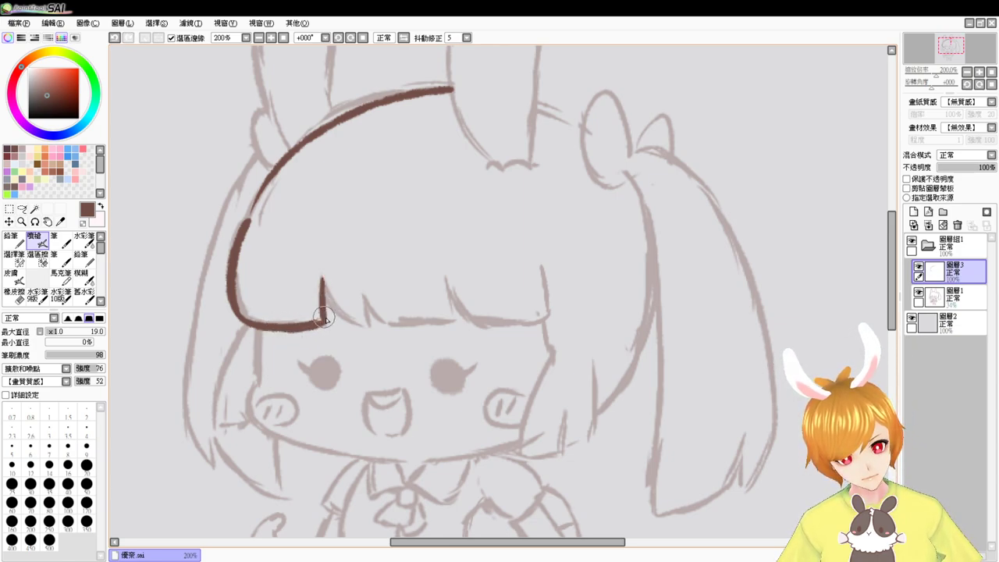
# Ink the first two pointed strands of the bangs and start the lower edge beyond them
pyautogui.moveTo(320, 278)
pyautogui.mouseDown()
pyautogui.moveTo(335, 310)
pyautogui.moveTo(367, 324)
pyautogui.mouseUp()
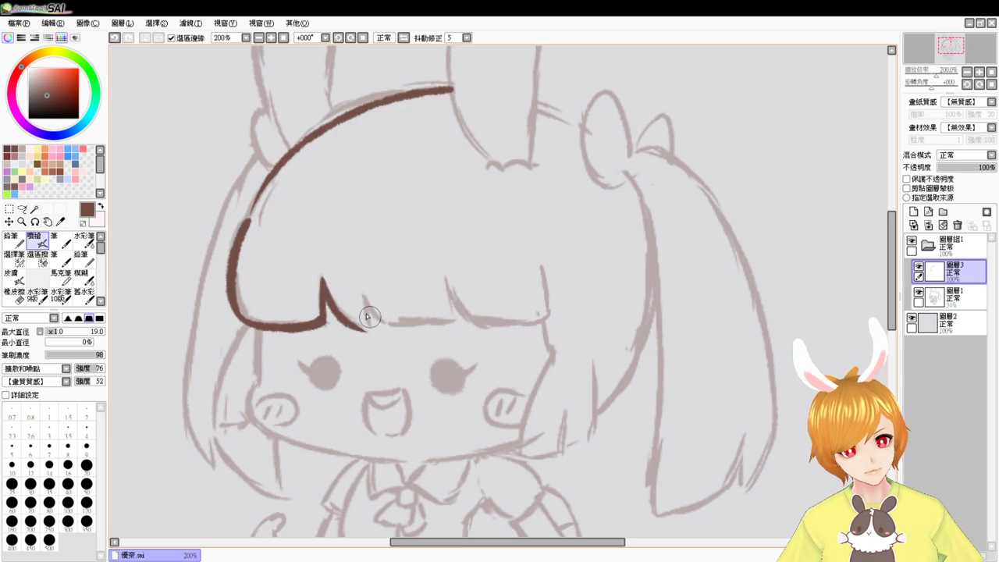
pyautogui.hotkey('ctrl', 'z')
pyautogui.moveTo(323, 279)
pyautogui.mouseDown()
pyautogui.moveTo(379, 316)
pyautogui.moveTo(367, 302)
pyautogui.moveTo(370, 323)
pyautogui.moveTo(440, 312)
pyautogui.mouseUp()
pyautogui.hotkey('ctrl', 'z')
pyautogui.hotkey('ctrl', 'z')
pyautogui.moveTo(375, 319); pyautogui.dragTo(454, 317)
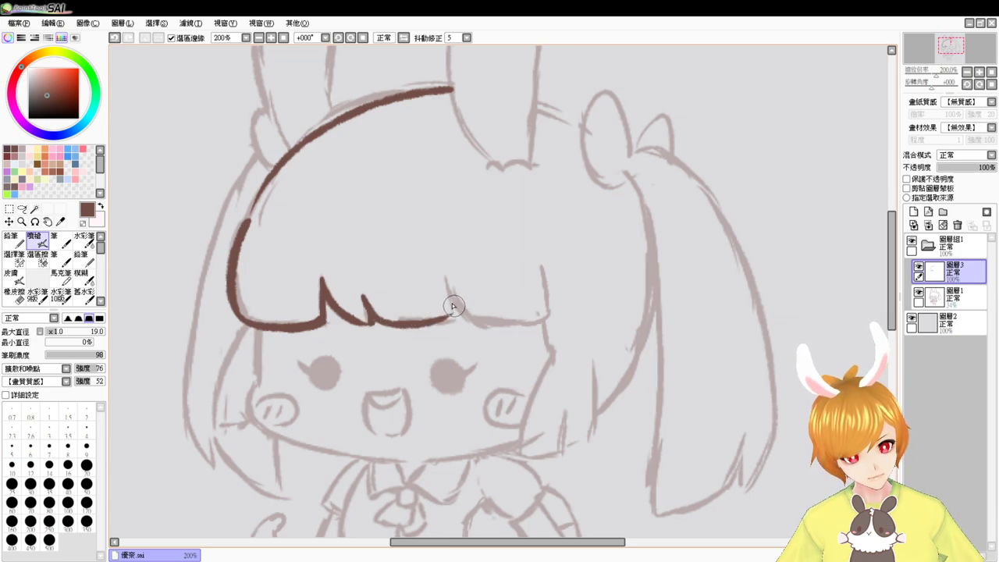
# Ink the rest of the bangs through the third notch to the right end, and close the gap in the left hair outline
pyautogui.hotkey('ctrl', 'z')
pyautogui.moveTo(375, 319)
pyautogui.mouseDown()
pyautogui.moveTo(465, 315)
pyautogui.moveTo(452, 316)
pyautogui.moveTo(456, 305)
pyautogui.moveTo(452, 320)
pyautogui.moveTo(448, 286)
pyautogui.moveTo(467, 316)
pyautogui.moveTo(454, 321)
pyautogui.moveTo(545, 315)
pyautogui.mouseUp()
pyautogui.hotkey('ctrl', 'z')
pyautogui.hotkey('ctrl', 'z')
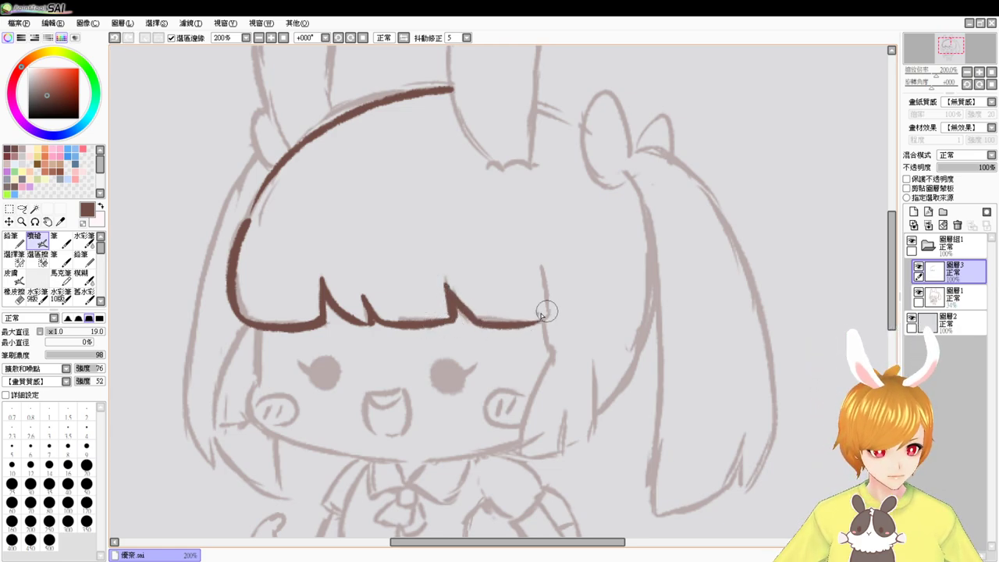
pyautogui.moveTo(535, 270); pyautogui.dragTo(549, 318)
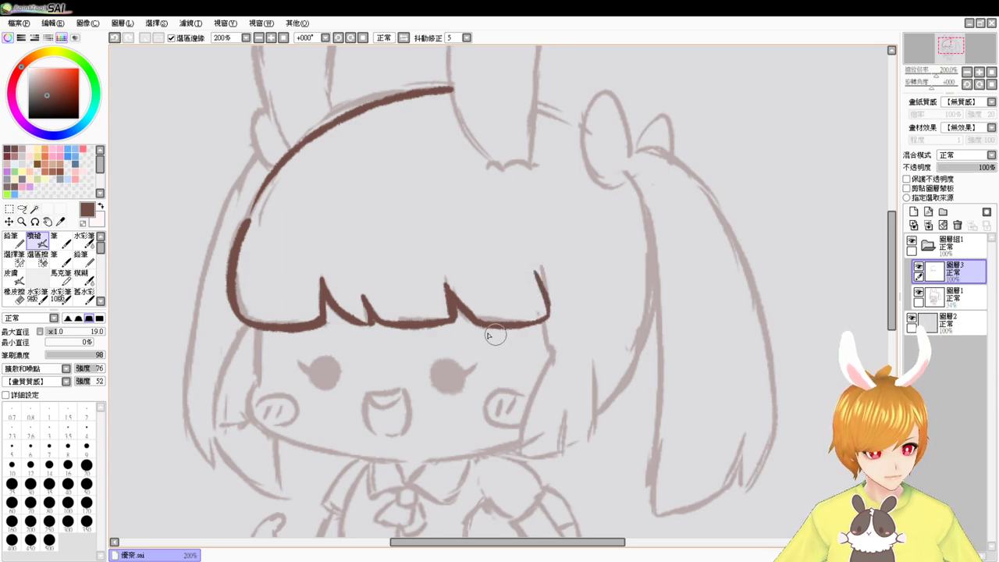
pyautogui.moveTo(247, 221); pyautogui.dragTo(278, 174)
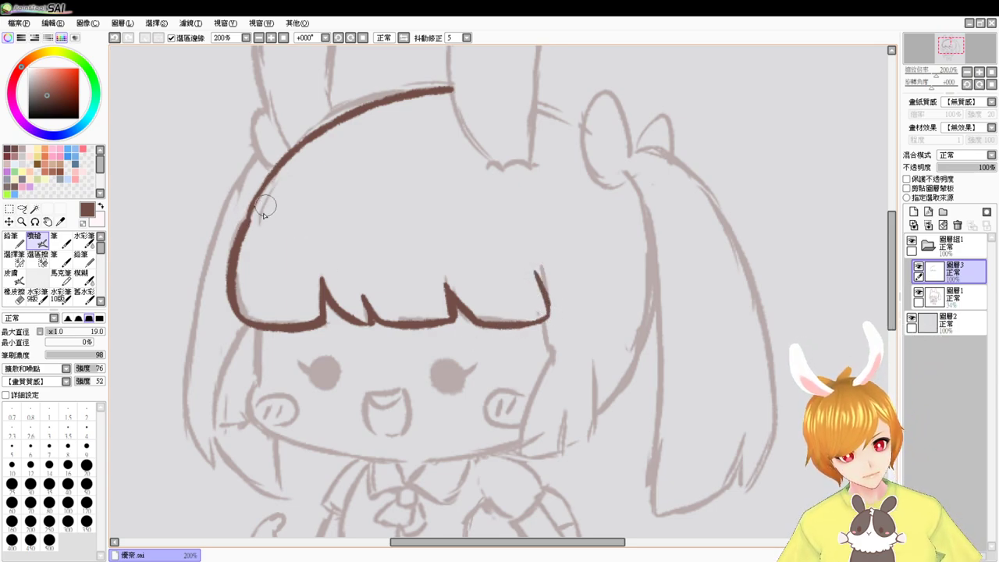
# Ink the left edge of the face from the bangs down to the cheek
pyautogui.moveTo(257, 328)
pyautogui.mouseDown()
pyautogui.moveTo(256, 382)
pyautogui.moveTo(268, 432)
pyautogui.mouseUp()
pyautogui.hotkey('ctrl', 'z')
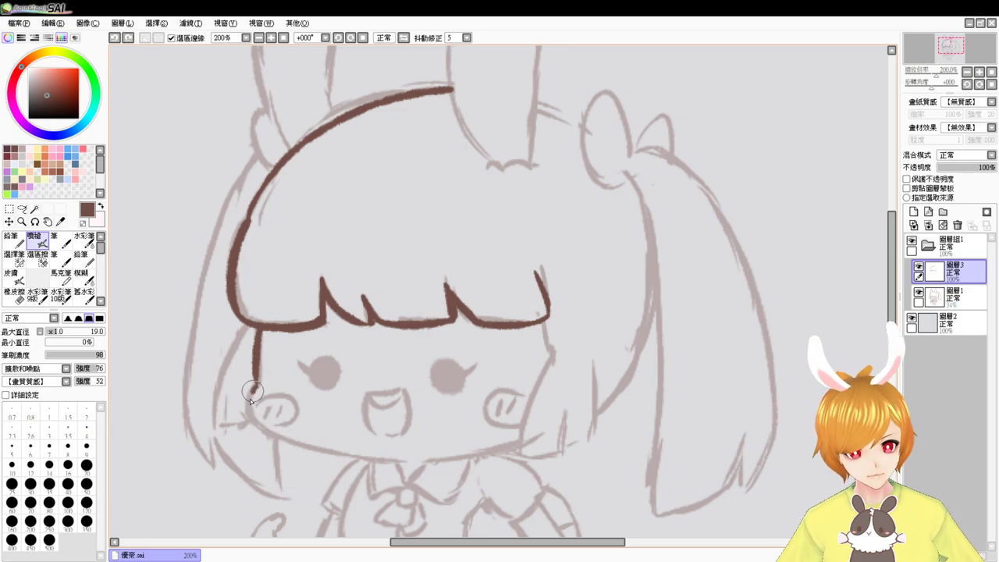
pyautogui.moveTo(255, 384); pyautogui.dragTo(267, 435)
pyautogui.moveTo(472, 469); pyautogui.dragTo(440, 416)
pyautogui.hotkey('ctrl', 'z')
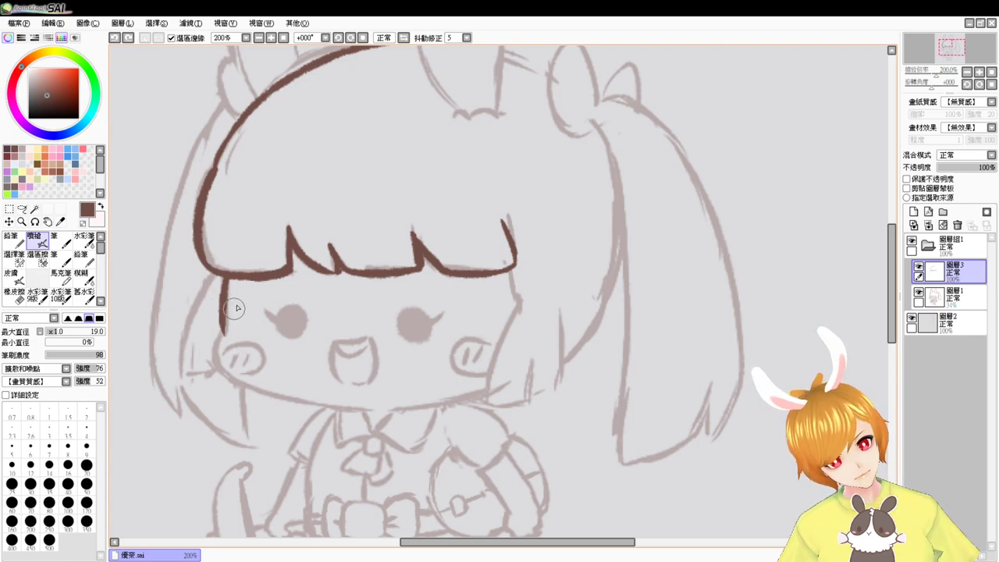
pyautogui.hotkey('ctrl', 'z')
pyautogui.moveTo(234, 277)
pyautogui.mouseDown()
pyautogui.moveTo(233, 333)
pyautogui.moveTo(263, 389)
pyautogui.mouseUp()
pyautogui.hotkey('ctrl', 'z')
# Ink the jawline from the left cheek around the chin to the right side of the face
pyautogui.moveTo(231, 333)
pyautogui.mouseDown()
pyautogui.moveTo(227, 369)
pyautogui.moveTo(246, 390)
pyautogui.moveTo(352, 411)
pyautogui.mouseUp()
pyautogui.hotkey('ctrl', 'z')
pyautogui.hotkey('ctrl', 'z')
pyautogui.moveTo(237, 381)
pyautogui.mouseDown()
pyautogui.moveTo(352, 407)
pyautogui.moveTo(478, 393)
pyautogui.mouseUp()
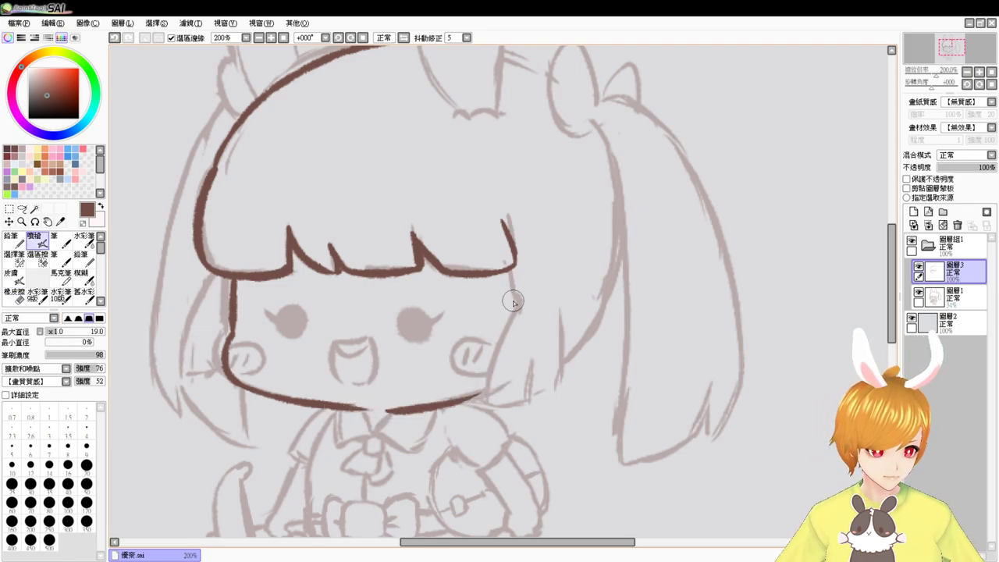
# Ink the right side lock of hair beside the face, including its outer edge, lower edge and small notch
pyautogui.moveTo(508, 271)
pyautogui.mouseDown()
pyautogui.moveTo(522, 298)
pyautogui.moveTo(491, 402)
pyautogui.mouseUp()
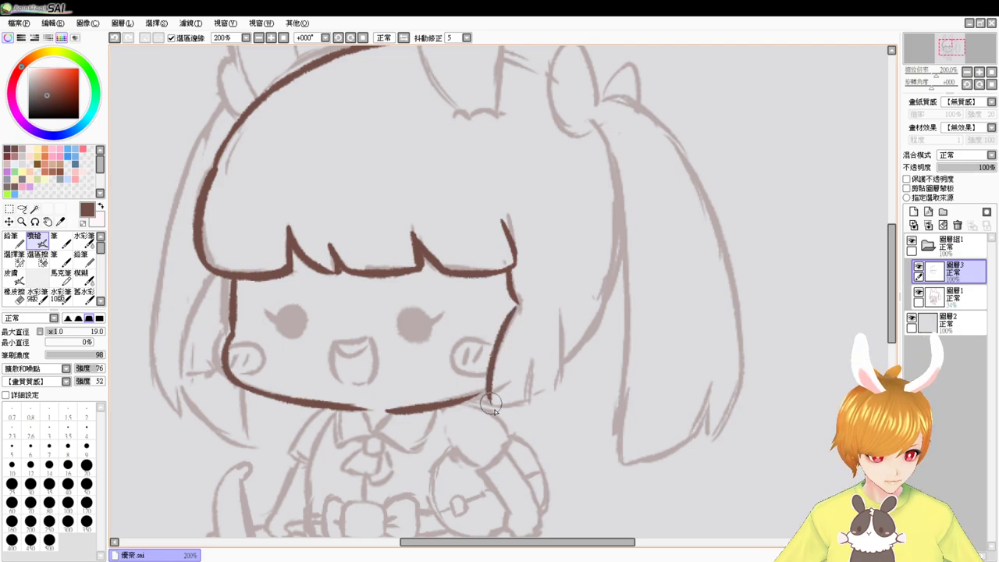
pyautogui.hotkey('ctrl', 'z')
pyautogui.moveTo(513, 305); pyautogui.dragTo(486, 408)
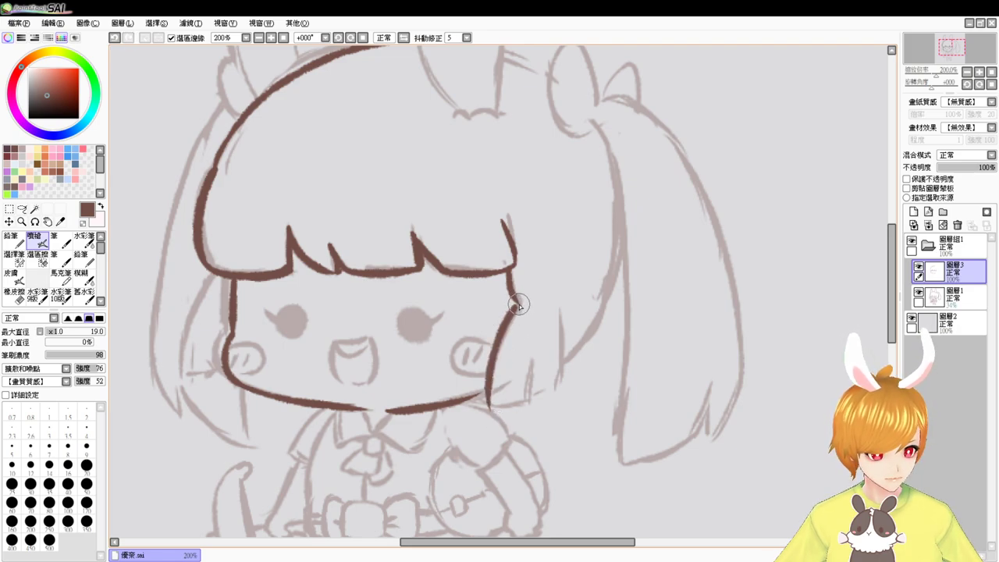
pyautogui.moveTo(557, 310); pyautogui.dragTo(552, 395)
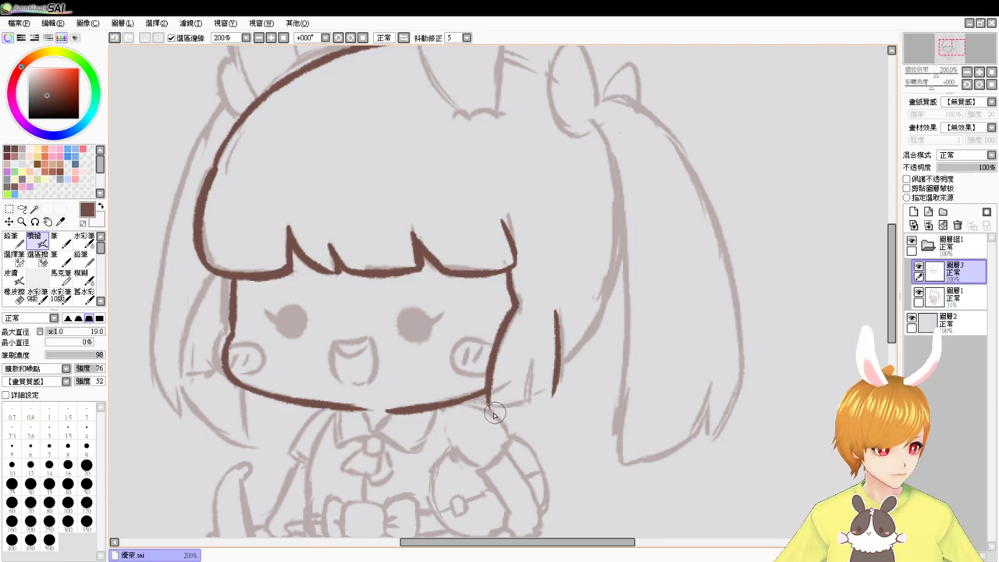
pyautogui.moveTo(488, 409)
pyautogui.mouseDown()
pyautogui.moveTo(537, 403)
pyautogui.moveTo(539, 369)
pyautogui.moveTo(536, 407)
pyautogui.moveTo(536, 384)
pyautogui.moveTo(539, 404)
pyautogui.moveTo(499, 404)
pyautogui.mouseUp()
pyautogui.hotkey('ctrl', 'z')
pyautogui.hotkey('ctrl', 'z')
pyautogui.hotkey('ctrl', 'z')
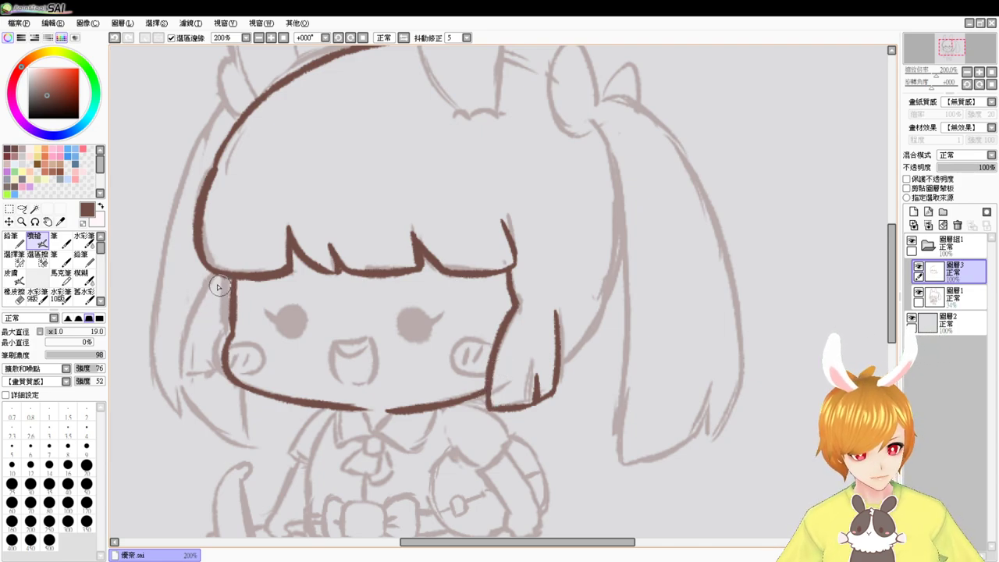
# Ink the left side lock of hair beside the face, from the bangs down to its pointed lower corner at the cheek
pyautogui.moveTo(224, 274); pyautogui.dragTo(195, 372)
pyautogui.hotkey('ctrl', 'z')
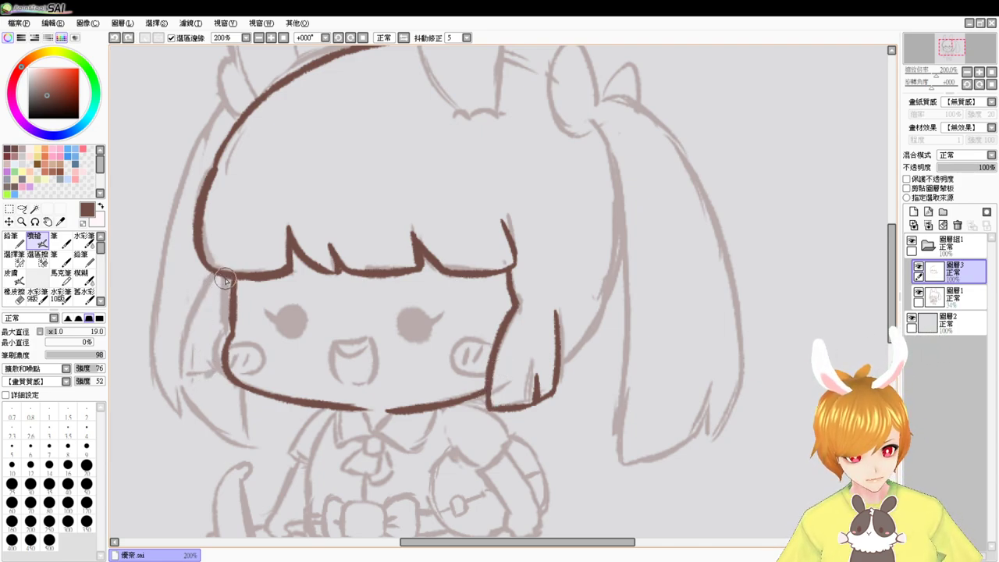
pyautogui.moveTo(227, 279)
pyautogui.mouseDown()
pyautogui.moveTo(213, 301)
pyautogui.moveTo(211, 402)
pyautogui.moveTo(210, 368)
pyautogui.moveTo(199, 389)
pyautogui.moveTo(228, 380)
pyautogui.mouseUp()
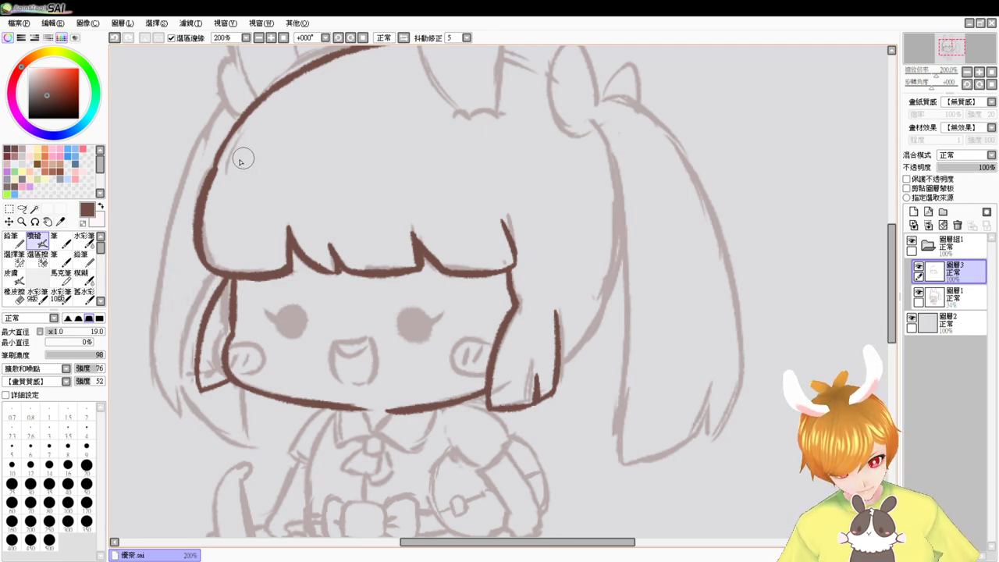
# Erase the rounded lower-left corner of the bangs and redraw it as a sharp corner
pyautogui.press('e')
pyautogui.moveTo(199, 228)
pyautogui.mouseDown()
pyautogui.moveTo(200, 273)
pyautogui.moveTo(241, 267)
pyautogui.moveTo(221, 322)
pyautogui.moveTo(200, 275)
pyautogui.mouseUp()
pyautogui.hotkey('ctrl', 'z')
pyautogui.moveTo(202, 273); pyautogui.dragTo(236, 274)
pyautogui.hotkey('ctrl', 'z')
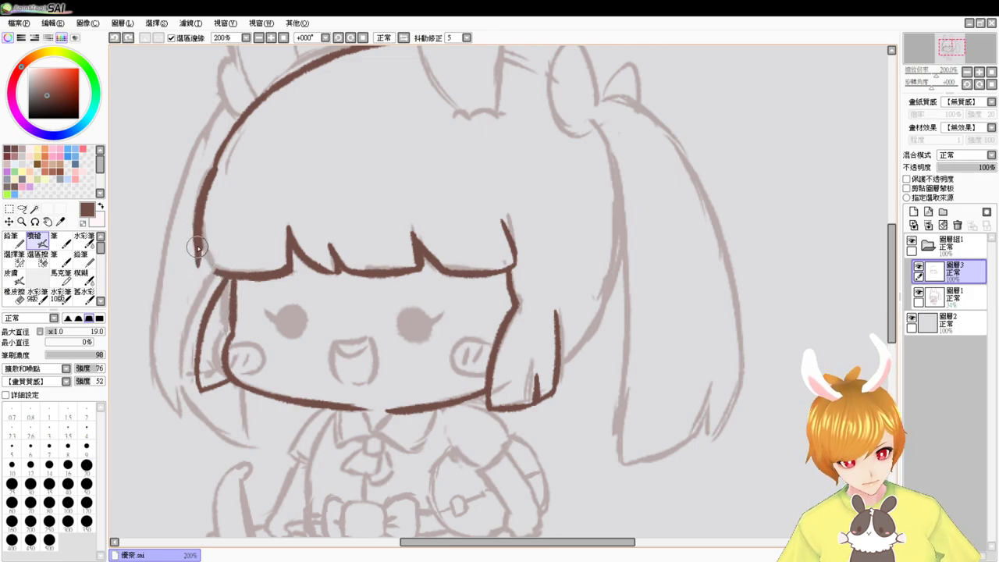
pyautogui.moveTo(198, 247)
pyautogui.mouseDown()
pyautogui.moveTo(212, 274)
pyautogui.moveTo(226, 275)
pyautogui.mouseUp()
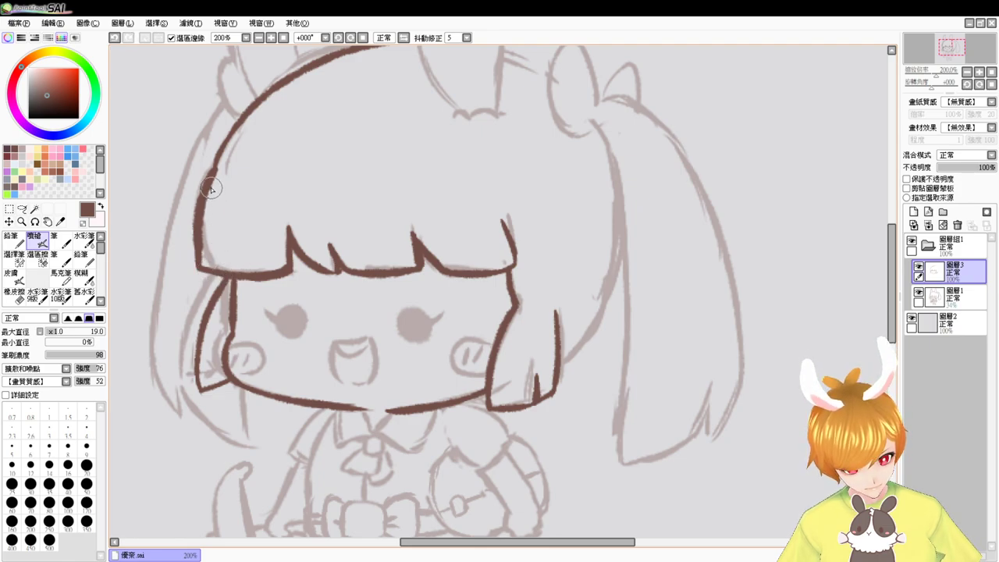
# Ink the hair bow's large and small loops and the curve joining them to the top of the right ponytail
pyautogui.moveTo(587, 239); pyautogui.dragTo(551, 261)
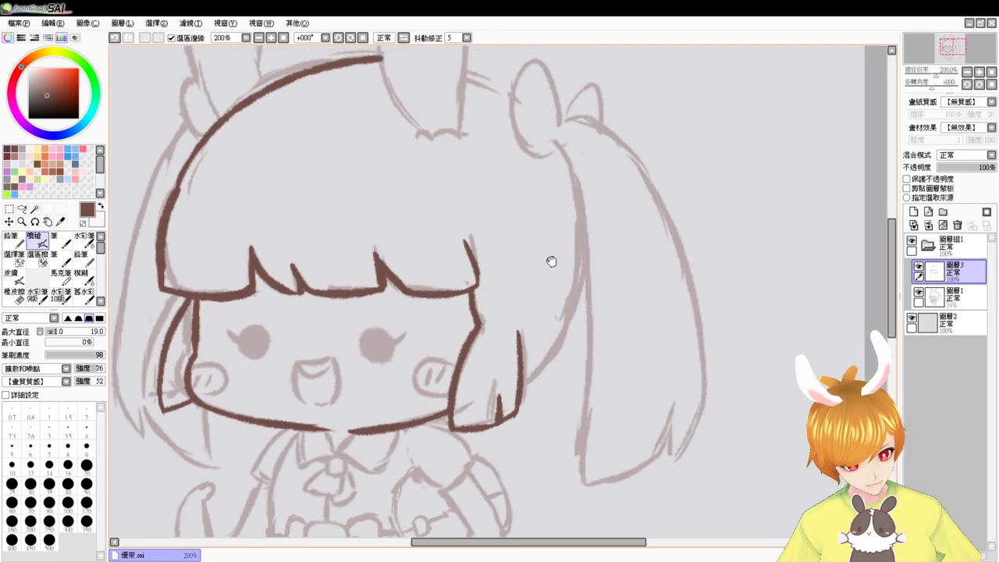
pyautogui.moveTo(578, 119)
pyautogui.mouseDown()
pyautogui.moveTo(569, 167)
pyautogui.moveTo(548, 152)
pyautogui.moveTo(522, 101)
pyautogui.moveTo(519, 182)
pyautogui.moveTo(544, 146)
pyautogui.moveTo(512, 107)
pyautogui.moveTo(510, 195)
pyautogui.moveTo(569, 121)
pyautogui.moveTo(578, 162)
pyautogui.mouseUp()
pyautogui.hotkey('ctrl', 'z')
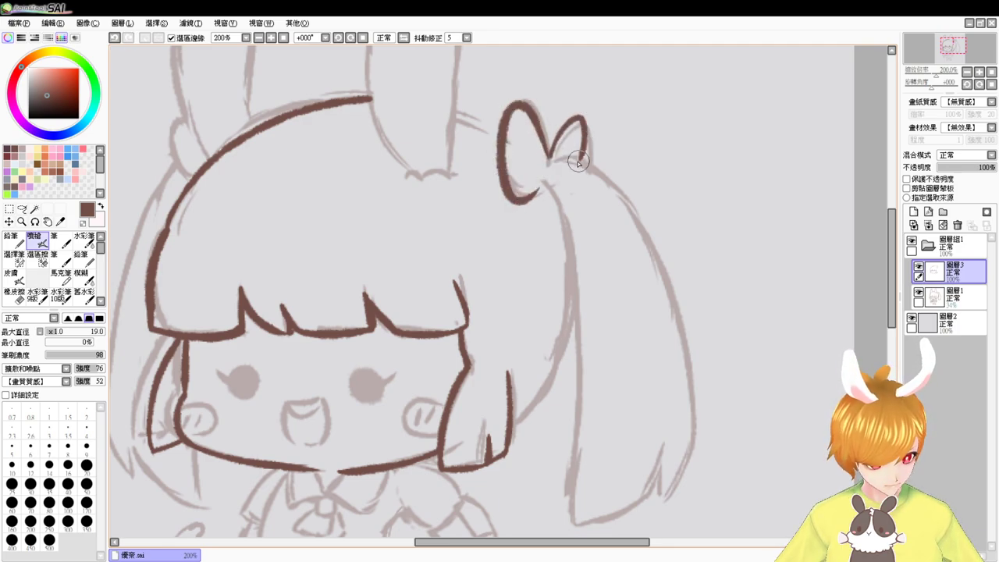
pyautogui.moveTo(523, 200)
pyautogui.mouseDown()
pyautogui.moveTo(576, 156)
pyautogui.moveTo(591, 161)
pyautogui.mouseUp()
pyautogui.hotkey('ctrl', 'z')
pyautogui.hotkey('ctrl', 'z')
pyautogui.moveTo(637, 300); pyautogui.dragTo(589, 265)
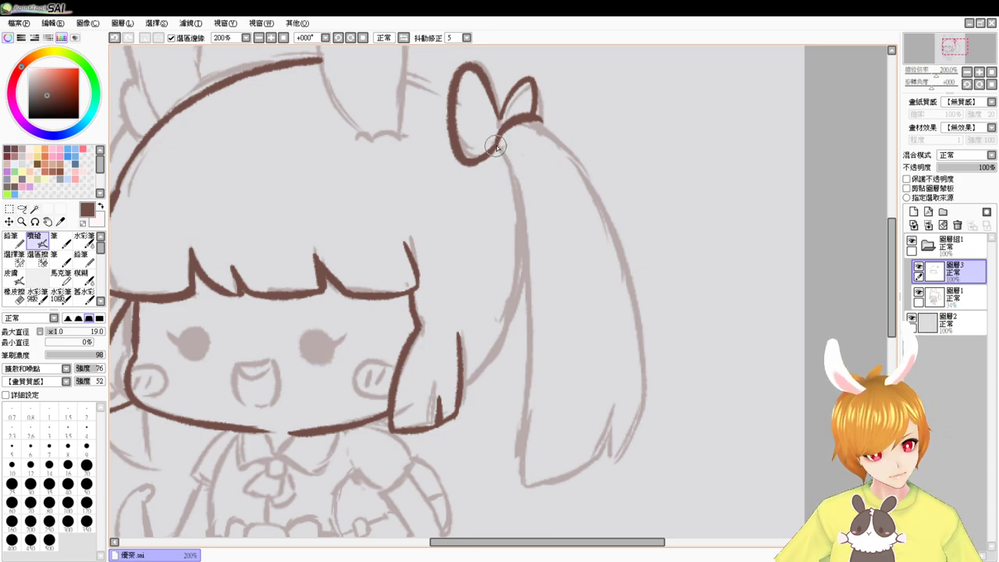
pyautogui.moveTo(497, 144); pyautogui.dragTo(516, 194)
pyautogui.hotkey('ctrl', 'z')
pyautogui.moveTo(497, 147); pyautogui.dragTo(530, 292)
pyautogui.scroll(-5, 520, 269)
pyautogui.moveTo(522, 187); pyautogui.dragTo(506, 366)
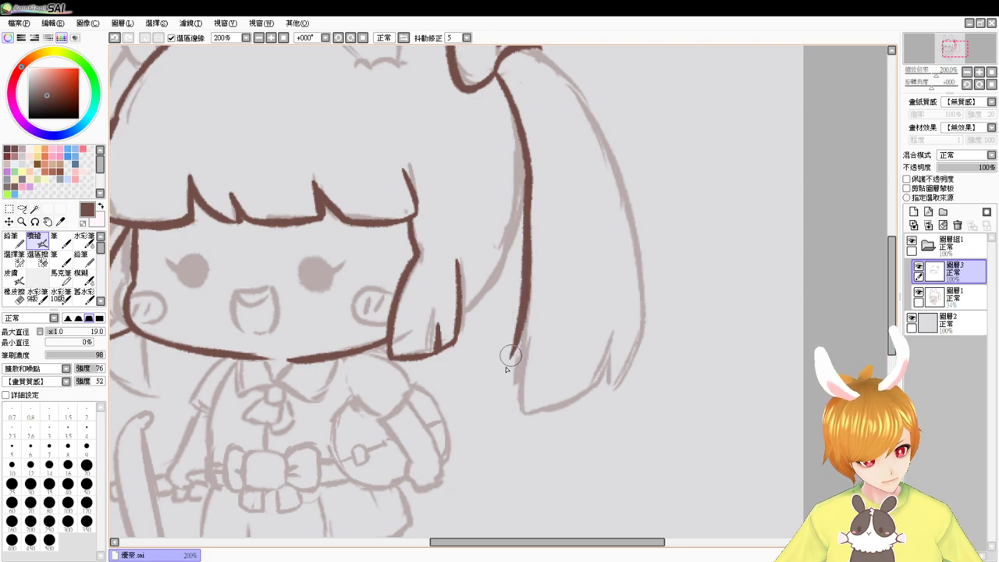
pyautogui.hotkey('ctrl', 'z')
pyautogui.moveTo(529, 185); pyautogui.dragTo(495, 390)
pyautogui.hotkey('ctrl', 'z')
pyautogui.hotkey('ctrl', 'z')
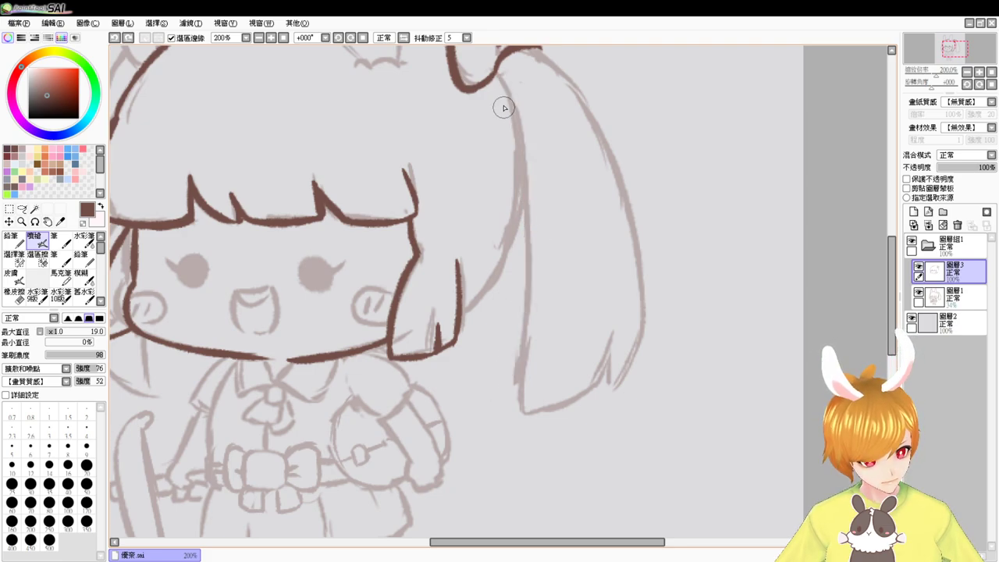
pyautogui.moveTo(498, 69); pyautogui.dragTo(540, 270)
pyautogui.hotkey('ctrl', 'z')
pyautogui.hotkey('ctrl', 'z')
pyautogui.hotkey('ctrl', 'z')
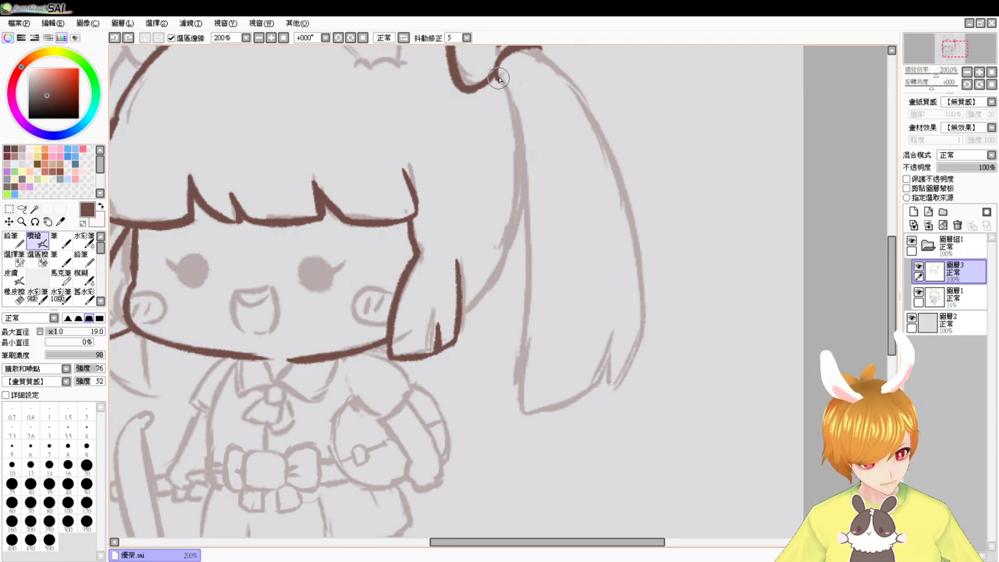
# Ink the inner edge of the right ponytail from the bow down towards its tip
pyautogui.moveTo(497, 68); pyautogui.dragTo(529, 266)
pyautogui.moveTo(532, 206); pyautogui.dragTo(519, 346)
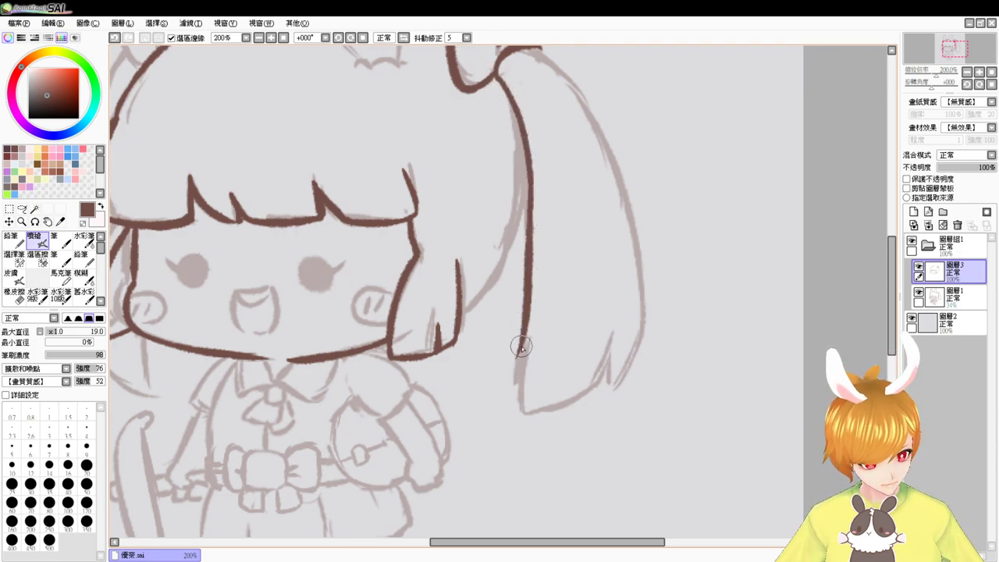
# Ink the upper half of the right ponytail's outer edge, curving down from the bow
pyautogui.moveTo(570, 257); pyautogui.dragTo(510, 350)
pyautogui.moveTo(471, 126); pyautogui.dragTo(470, 139)
pyautogui.moveTo(468, 141)
pyautogui.mouseDown()
pyautogui.moveTo(514, 188)
pyautogui.moveTo(512, 174)
pyautogui.moveTo(470, 142)
pyautogui.moveTo(523, 200)
pyautogui.moveTo(531, 230)
pyautogui.mouseUp()
pyautogui.hotkey('ctrl', 'z')
pyautogui.hotkey('ctrl', 'z')
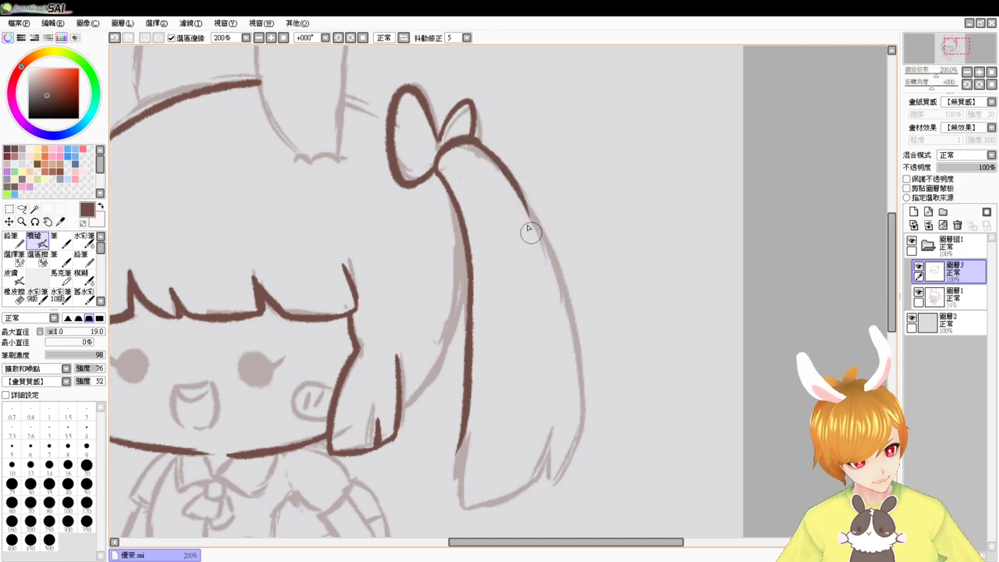
pyautogui.hotkey('ctrl', 'z')
pyautogui.moveTo(473, 138); pyautogui.dragTo(540, 243)
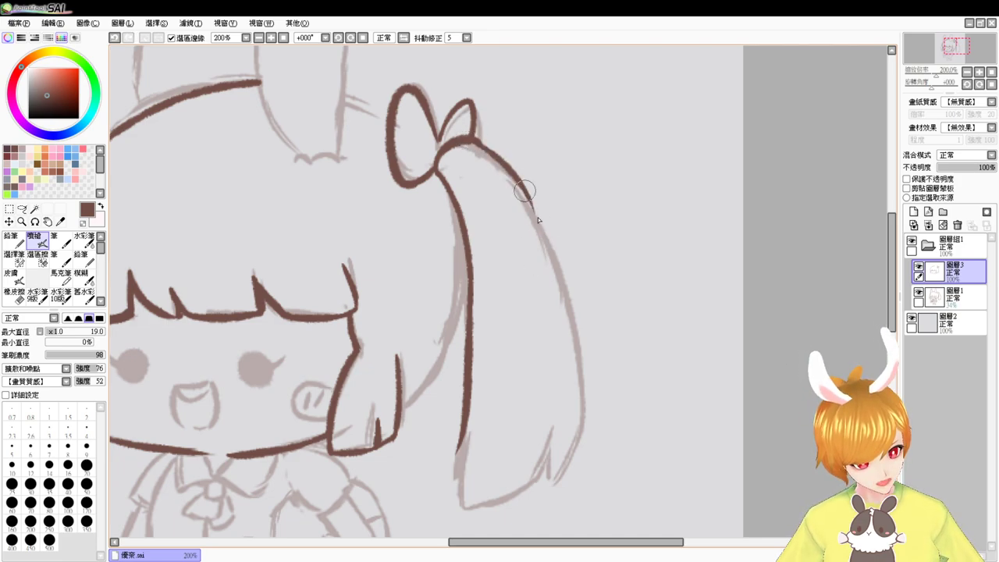
pyautogui.moveTo(525, 190); pyautogui.dragTo(570, 355)
pyautogui.moveTo(601, 396)
pyautogui.mouseDown()
pyautogui.moveTo(610, 366)
pyautogui.moveTo(592, 295)
pyautogui.mouseUp()
pyautogui.moveTo(545, 213); pyautogui.dragTo(547, 351)
pyautogui.hotkey('ctrl', 'z')
pyautogui.moveTo(548, 221)
pyautogui.mouseDown()
pyautogui.moveTo(557, 294)
pyautogui.moveTo(537, 353)
pyautogui.mouseUp()
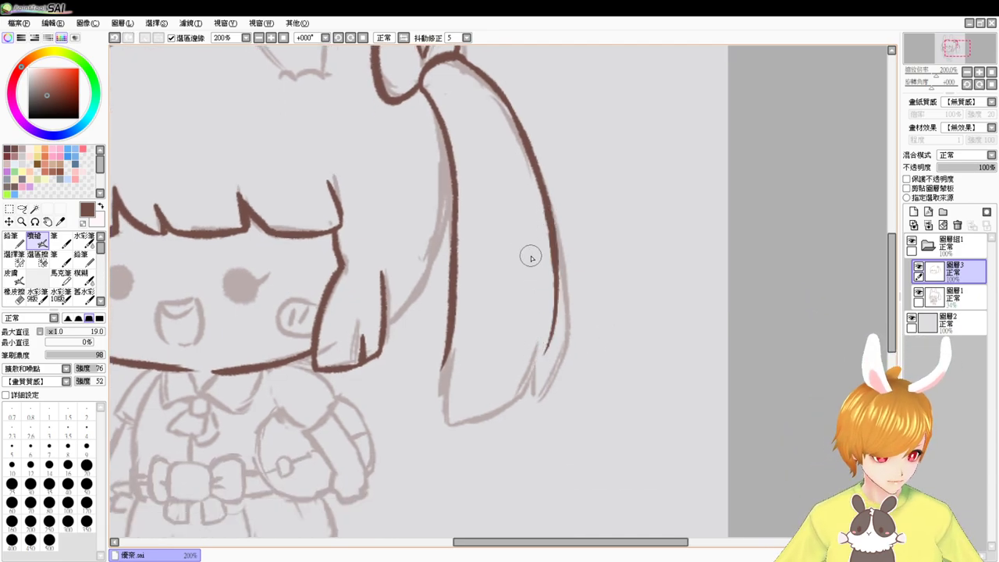
pyautogui.moveTo(453, 316)
pyautogui.mouseDown()
pyautogui.moveTo(429, 417)
pyautogui.moveTo(440, 402)
pyautogui.moveTo(442, 419)
pyautogui.moveTo(437, 390)
pyautogui.moveTo(434, 412)
pyautogui.moveTo(462, 409)
pyautogui.mouseUp()
pyautogui.hotkey('ctrl', 'z')
pyautogui.hotkey('ctrl', 'z')
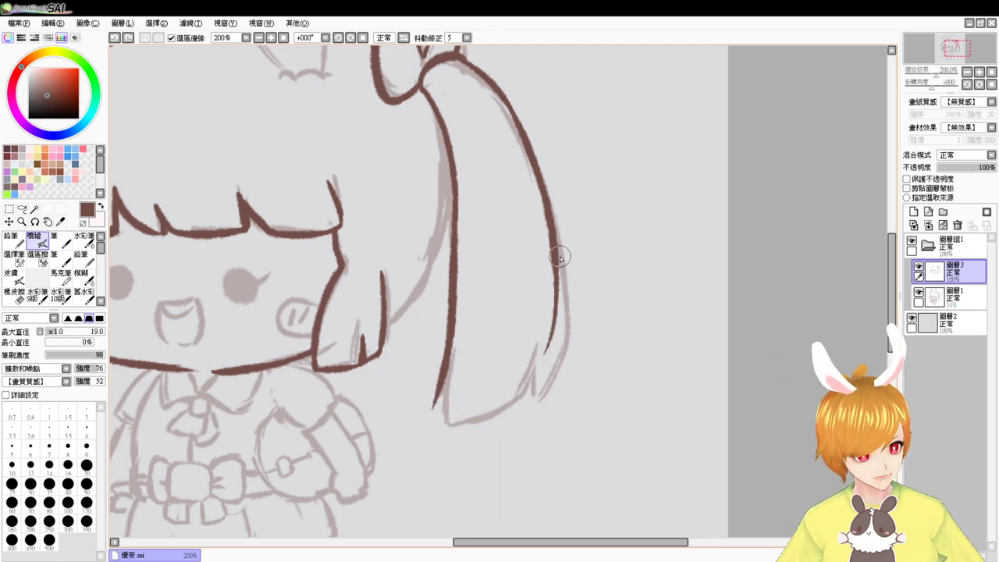
pyautogui.hotkey('ctrl', 'z')
pyautogui.hotkey('ctrl', 'z')
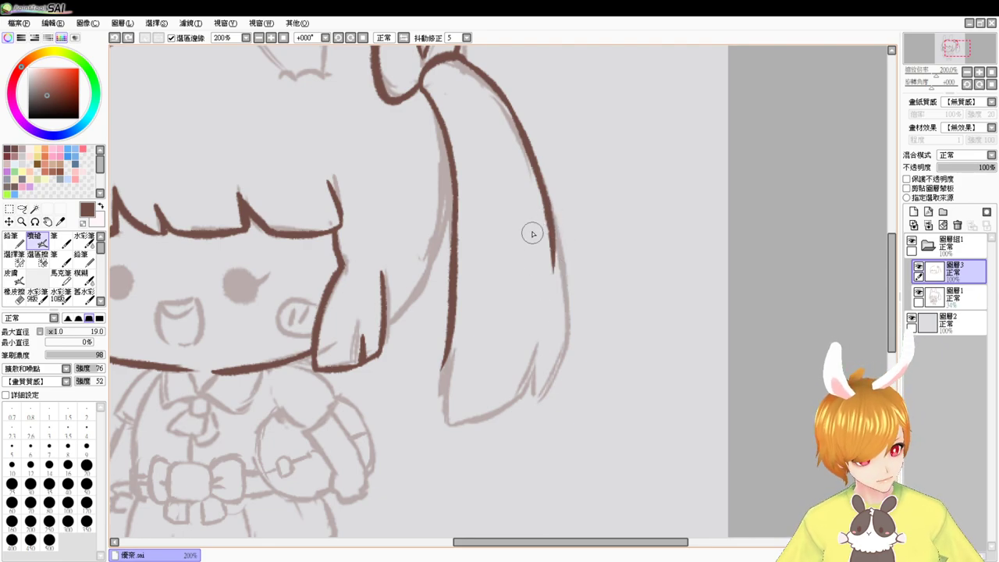
# Clean up the end of the ponytail's outer line and continue it down along the sketch to near the tip
pyautogui.press('e')
pyautogui.moveTo(551, 233); pyautogui.dragTo(555, 277)
pyautogui.press('b')
pyautogui.moveTo(543, 195)
pyautogui.mouseDown()
pyautogui.moveTo(566, 322)
pyautogui.moveTo(559, 372)
pyautogui.mouseUp()
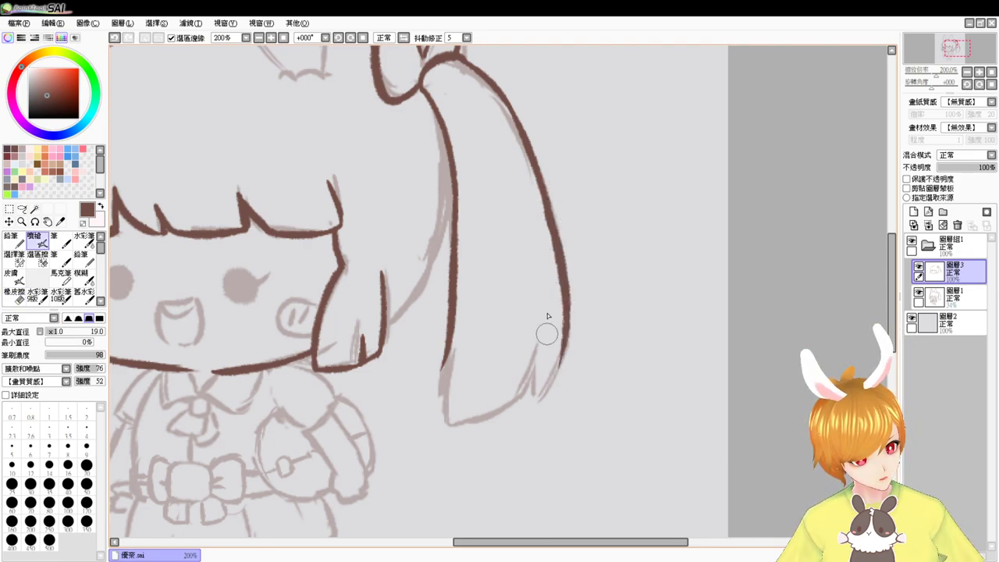
pyautogui.hotkey('ctrl', 'z')
pyautogui.moveTo(547, 192)
pyautogui.mouseDown()
pyautogui.moveTo(562, 311)
pyautogui.moveTo(555, 380)
pyautogui.mouseUp()
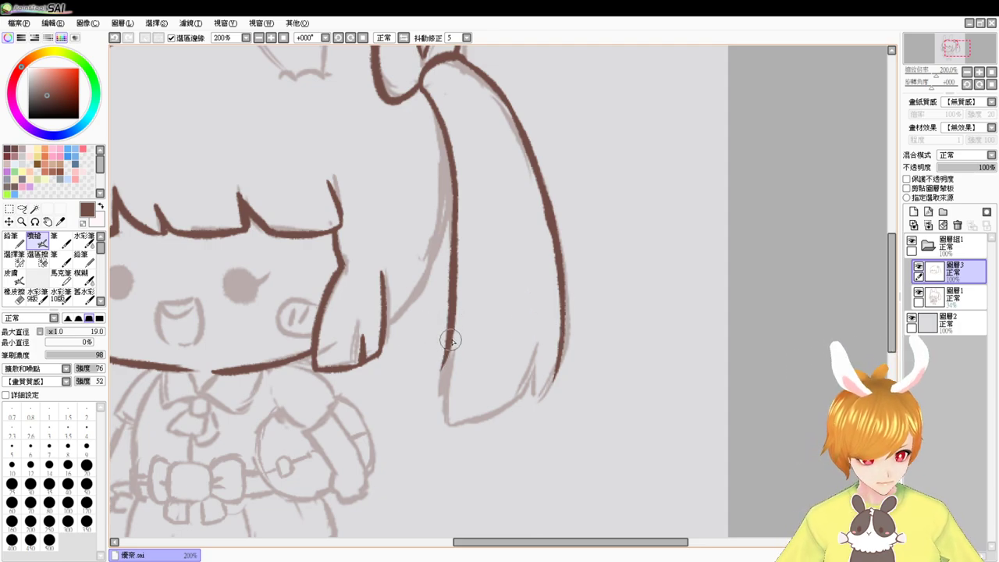
# Ink the ponytail's pointed outer tip with its notch, and continue along the curved bottom edge towards the inner corner
pyautogui.moveTo(537, 348)
pyautogui.mouseDown()
pyautogui.moveTo(533, 395)
pyautogui.moveTo(558, 370)
pyautogui.mouseUp()
pyautogui.hotkey('ctrl', 'z')
pyautogui.hotkey('ctrl', 'z')
pyautogui.moveTo(568, 328); pyautogui.dragTo(538, 398)
pyautogui.hotkey('ctrl', 'z')
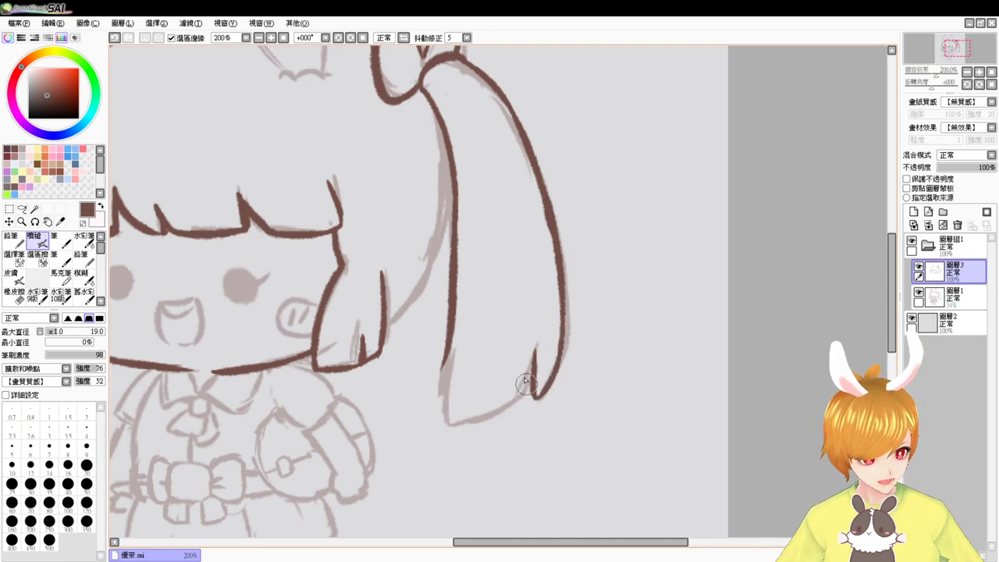
pyautogui.moveTo(535, 358); pyautogui.dragTo(457, 415)
pyautogui.hotkey('ctrl', 'z')
pyautogui.moveTo(531, 378)
pyautogui.mouseDown()
pyautogui.moveTo(527, 398)
pyautogui.moveTo(461, 424)
pyautogui.mouseUp()
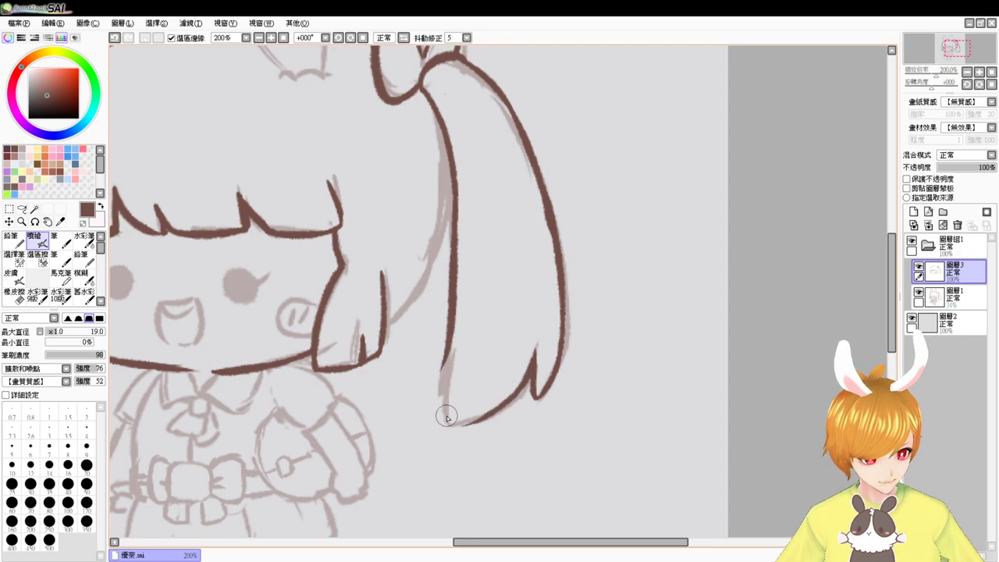
# Close the ponytail's inner bottom corner and add a small notch where it meets the inner edge
pyautogui.moveTo(454, 350)
pyautogui.mouseDown()
pyautogui.moveTo(441, 430)
pyautogui.moveTo(487, 413)
pyautogui.mouseUp()
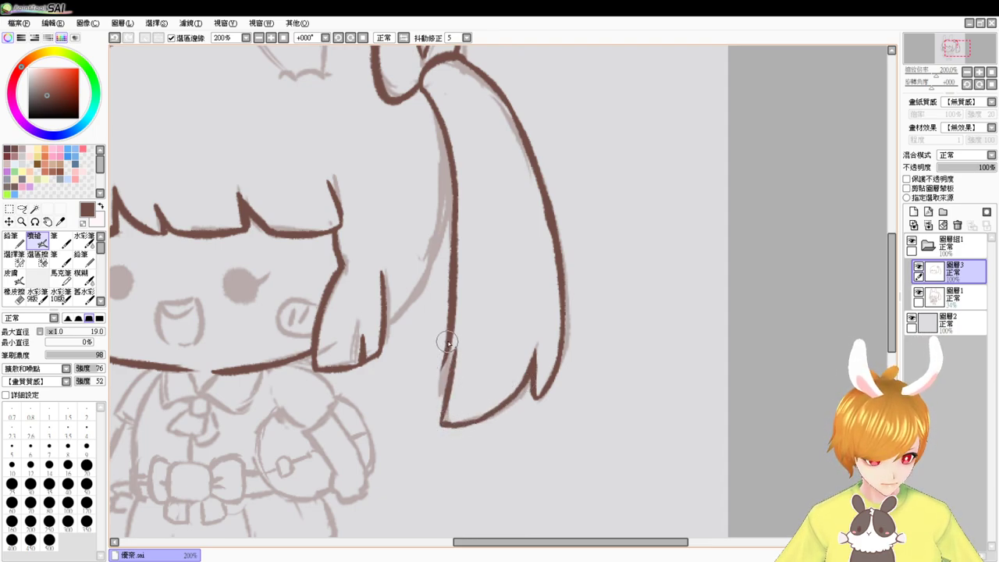
pyautogui.moveTo(447, 342); pyautogui.dragTo(438, 385)
pyautogui.hotkey('ctrl', 'z')
pyautogui.moveTo(454, 350); pyautogui.dragTo(438, 375)
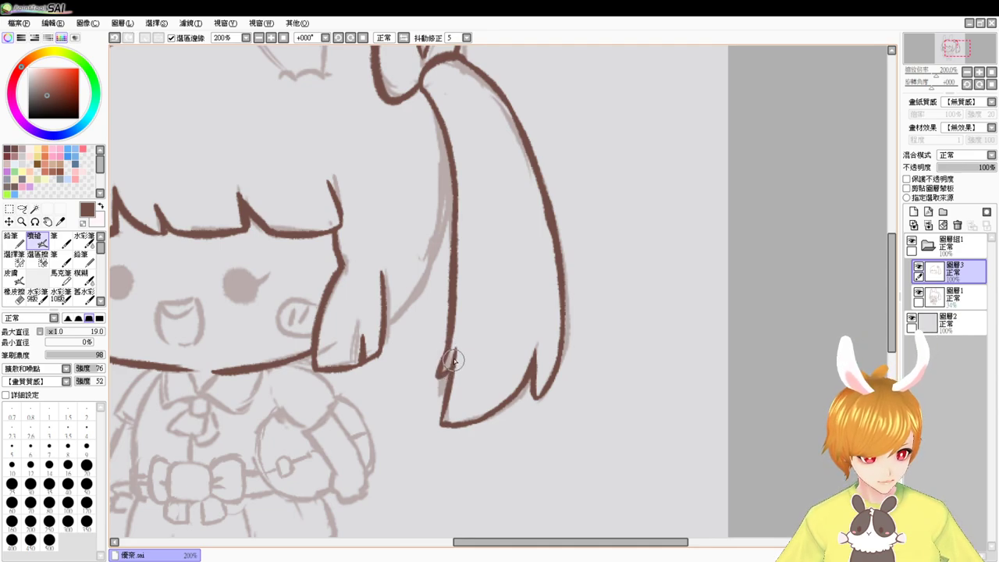
# Ink the curved back edge of the hair from the ponytail's inner edge down to the right side lock
pyautogui.moveTo(478, 342); pyautogui.dragTo(496, 356)
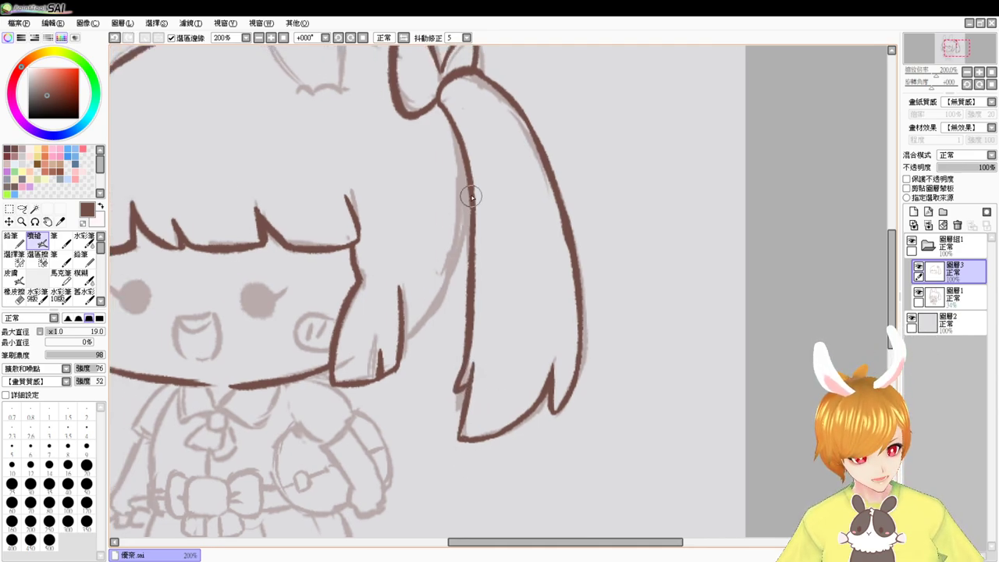
pyautogui.moveTo(471, 197)
pyautogui.mouseDown()
pyautogui.moveTo(463, 250)
pyautogui.moveTo(406, 329)
pyautogui.mouseUp()
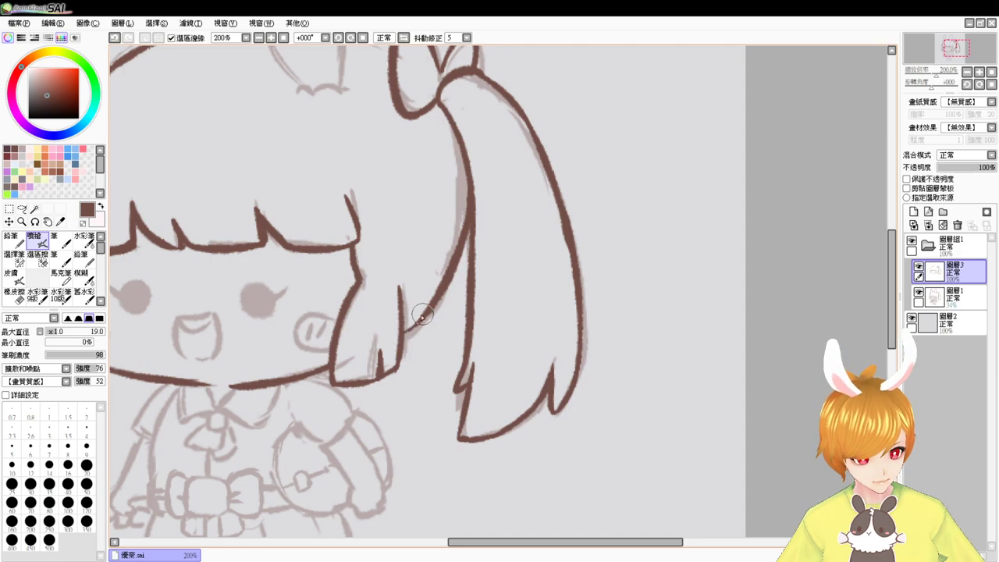
# Erase the small notch at the ponytail's inner tip and redraw it lower down with cleaner lines
pyautogui.moveTo(419, 363)
pyautogui.mouseDown()
pyautogui.moveTo(445, 317)
pyautogui.moveTo(460, 325)
pyautogui.mouseUp()
pyautogui.press('e')
pyautogui.moveTo(513, 382)
pyautogui.mouseDown()
pyautogui.moveTo(513, 414)
pyautogui.moveTo(502, 382)
pyautogui.moveTo(503, 406)
pyautogui.moveTo(516, 384)
pyautogui.moveTo(492, 429)
pyautogui.mouseUp()
pyautogui.press('b')
pyautogui.press('e')
pyautogui.press('b')
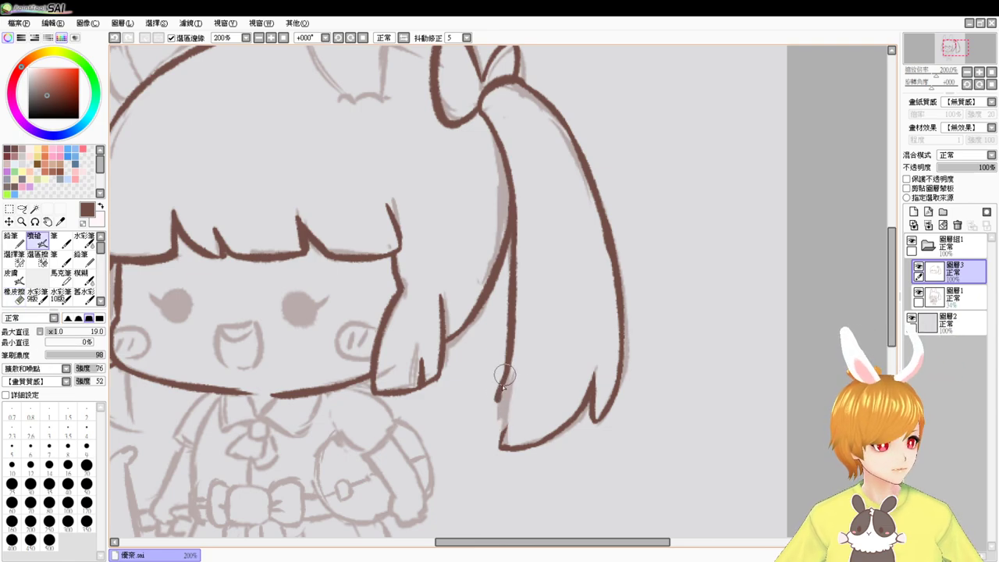
pyautogui.moveTo(506, 376)
pyautogui.mouseDown()
pyautogui.moveTo(489, 433)
pyautogui.moveTo(496, 411)
pyautogui.moveTo(489, 436)
pyautogui.moveTo(491, 418)
pyautogui.moveTo(489, 431)
pyautogui.moveTo(514, 449)
pyautogui.mouseUp()
pyautogui.moveTo(526, 436)
pyautogui.mouseDown()
pyautogui.moveTo(513, 403)
pyautogui.moveTo(537, 385)
pyautogui.moveTo(582, 389)
pyautogui.mouseUp()
pyautogui.hotkey('ctrl', 'z')
pyautogui.hotkey('ctrl', 'z')
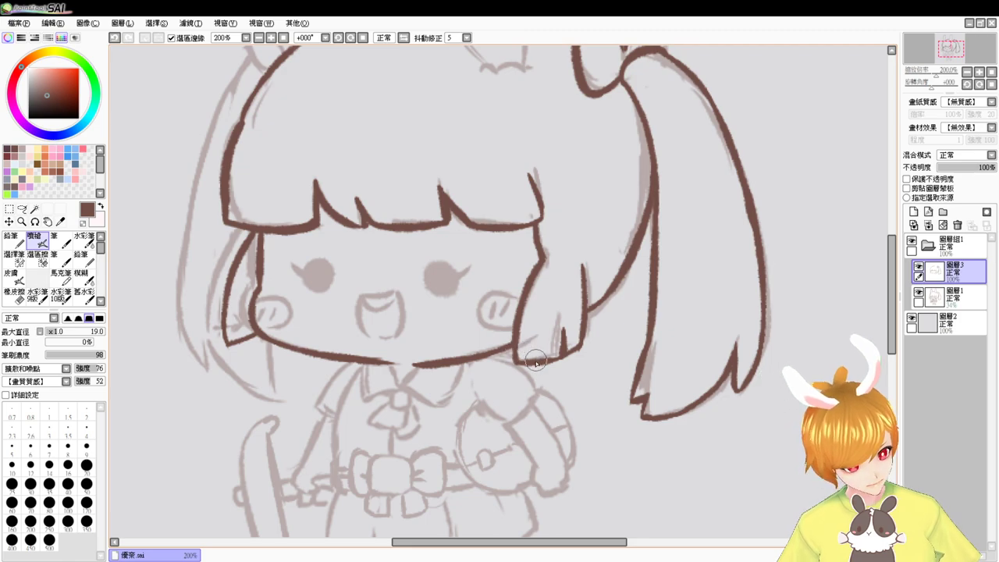
# Add short strand lines at the lower ends of the right and left side locks
pyautogui.moveTo(540, 360); pyautogui.dragTo(547, 322)
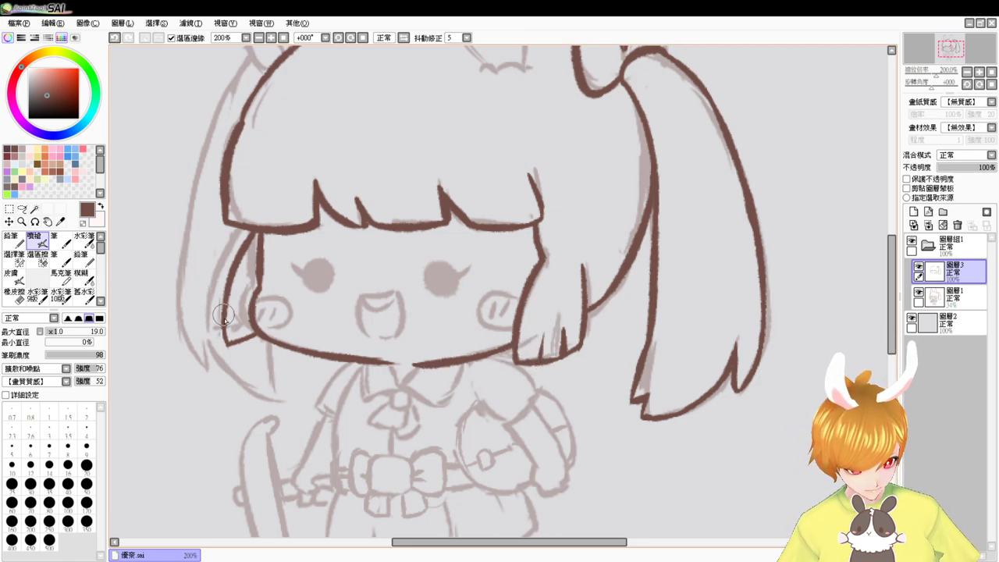
pyautogui.moveTo(234, 344); pyautogui.dragTo(251, 294)
# Ink the short stretch of head outline between the right bunny ear and the hair bow
pyautogui.moveTo(240, 254); pyautogui.dragTo(247, 320)
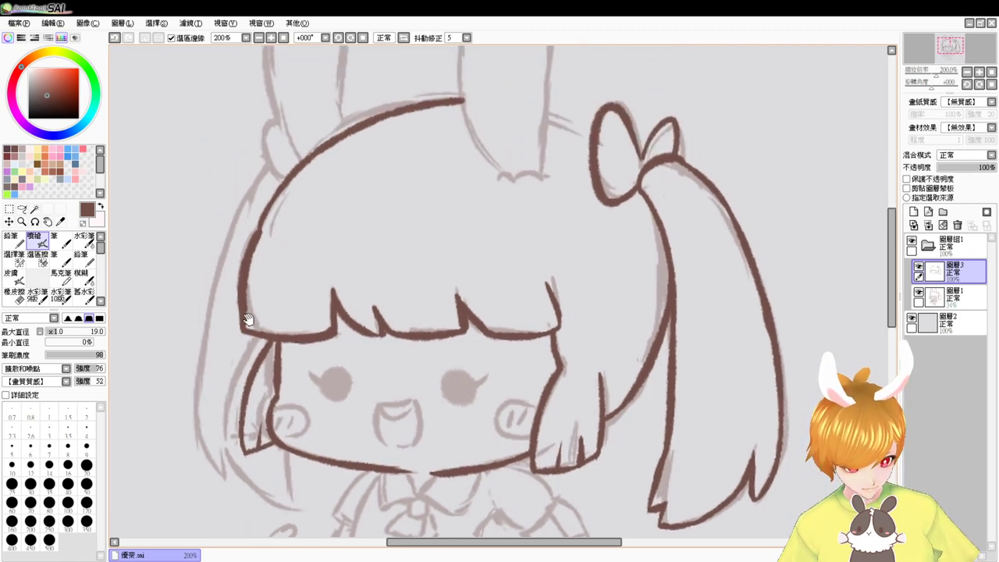
pyautogui.moveTo(381, 139); pyautogui.dragTo(372, 220)
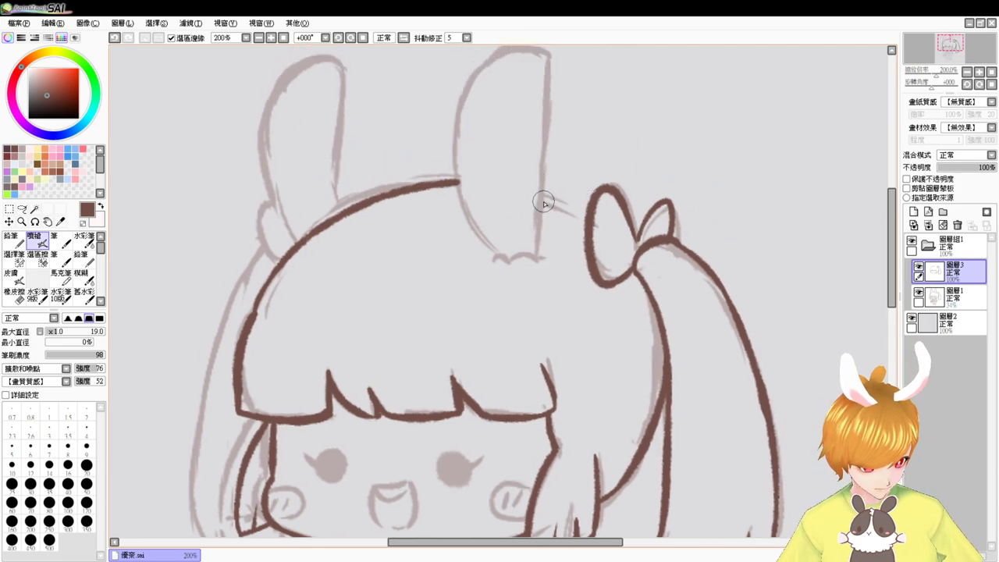
pyautogui.moveTo(543, 202); pyautogui.dragTo(584, 224)
pyautogui.hotkey('ctrl', 'z')
pyautogui.moveTo(540, 201); pyautogui.dragTo(576, 223)
pyautogui.hotkey('ctrl', 'z')
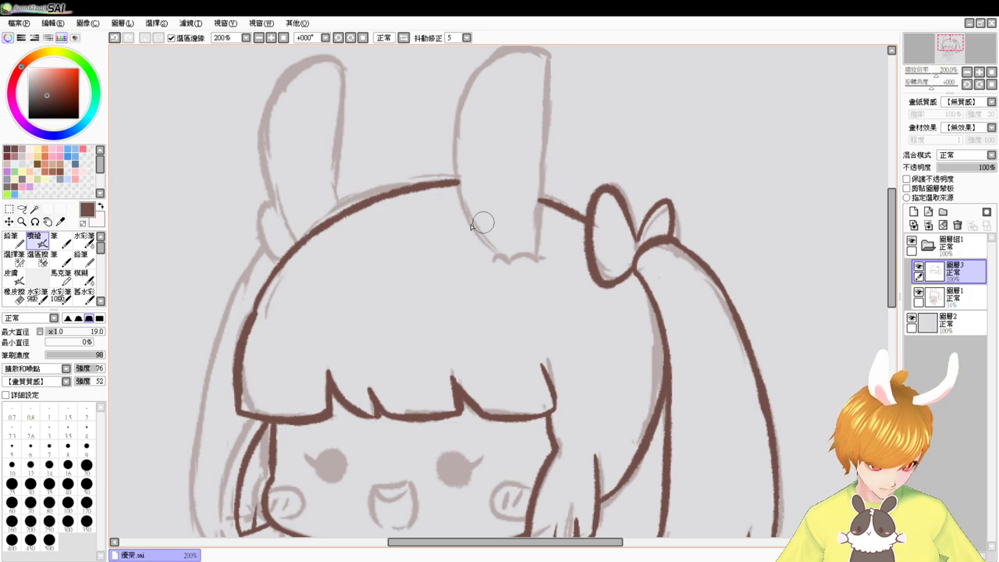
# Ink the outer straight edge of the right bunny ear from its tip down into the hair
pyautogui.moveTo(435, 223); pyautogui.dragTo(496, 221)
pyautogui.moveTo(583, 146); pyautogui.dragTo(576, 196)
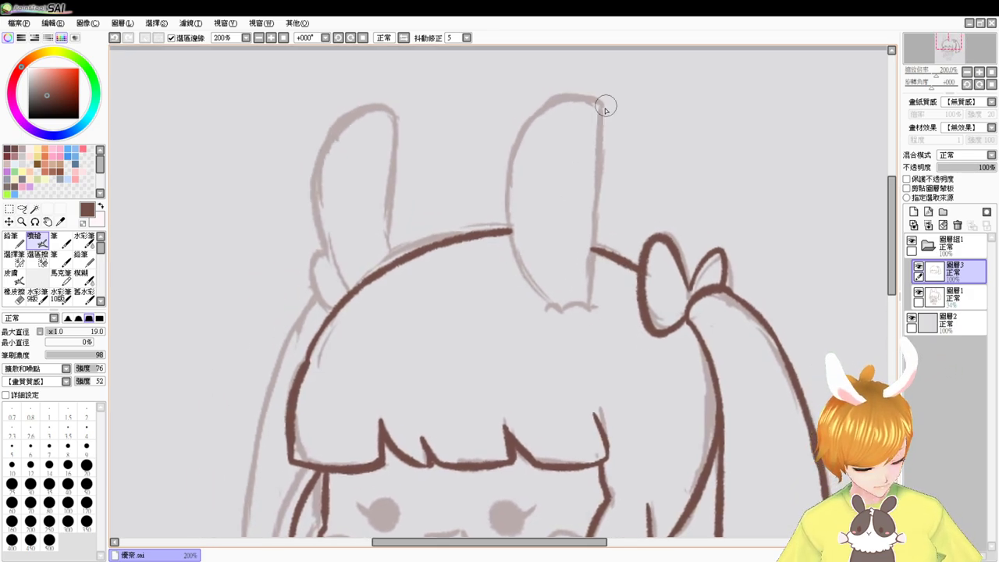
pyautogui.moveTo(603, 100); pyautogui.dragTo(589, 295)
pyautogui.hotkey('ctrl', 'z')
pyautogui.moveTo(603, 113); pyautogui.dragTo(587, 300)
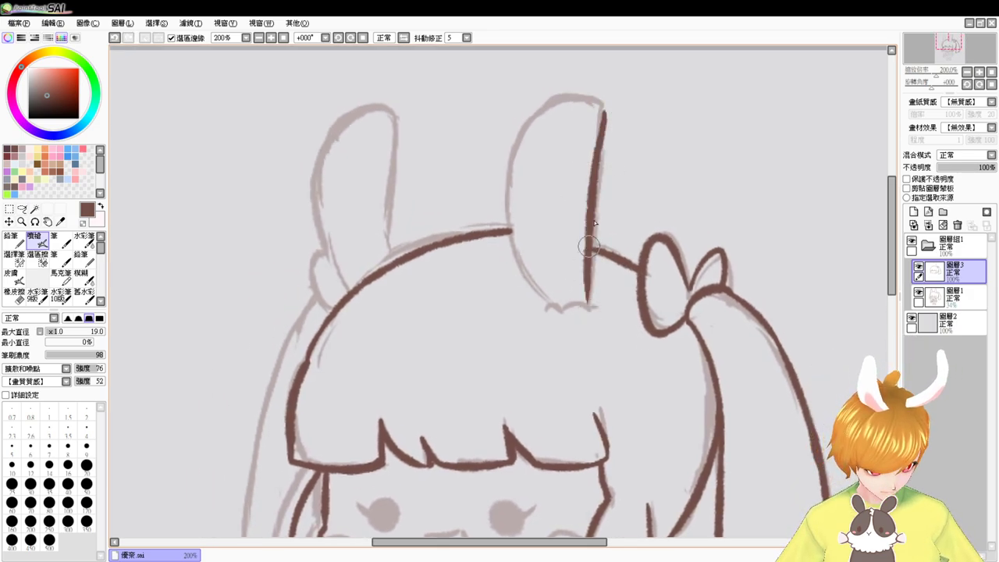
# Ink the right bunny ear's rounded tip and its curved left edge down towards the base
pyautogui.moveTo(603, 113); pyautogui.dragTo(530, 131)
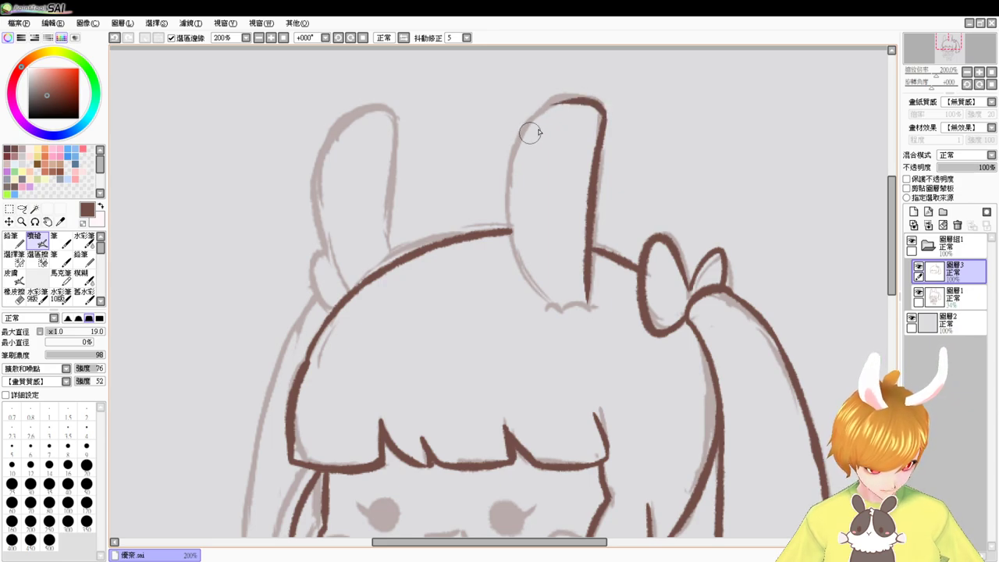
pyautogui.hotkey('ctrl', 'z')
pyautogui.moveTo(602, 113)
pyautogui.mouseDown()
pyautogui.moveTo(526, 133)
pyautogui.moveTo(511, 265)
pyautogui.mouseUp()
pyautogui.hotkey('ctrl', 'z')
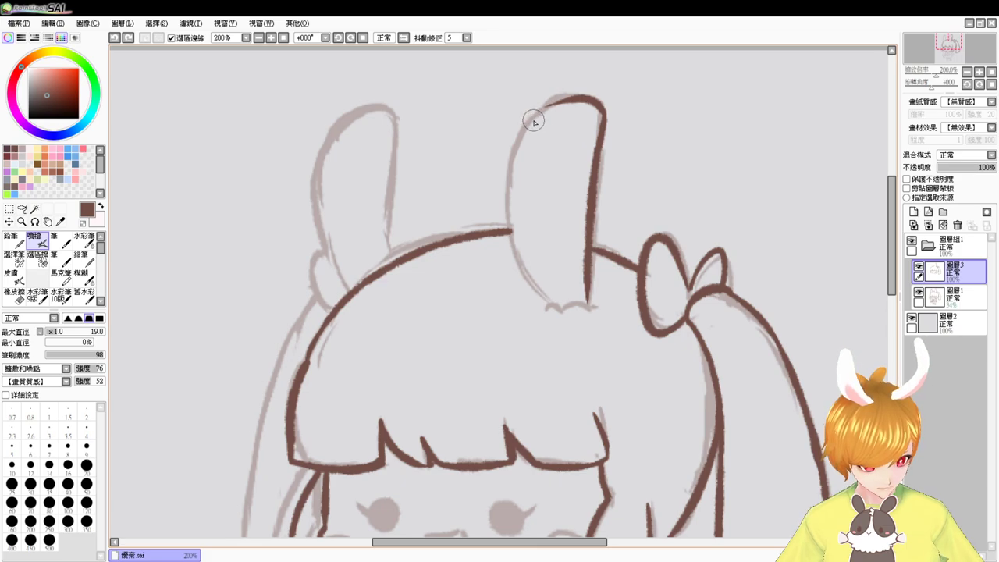
pyautogui.moveTo(533, 121); pyautogui.dragTo(554, 267)
pyautogui.hotkey('ctrl', 'z')
pyautogui.moveTo(535, 116); pyautogui.dragTo(540, 292)
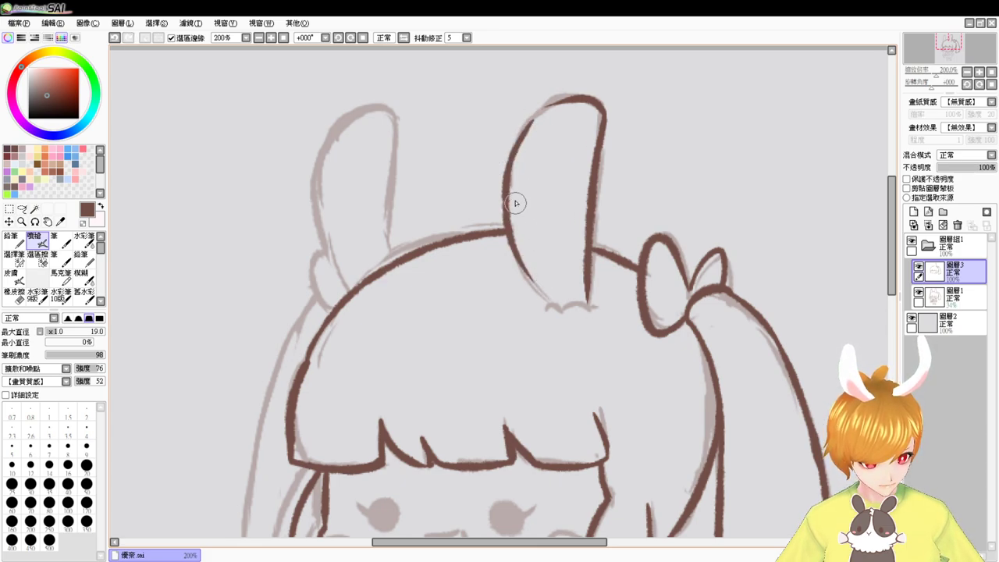
# Redraw the right bunny ear's curved left edge up to its rounded tip and ink the wavy fur line at its base
pyautogui.hotkey('ctrl', 'z')
pyautogui.moveTo(531, 114); pyautogui.dragTo(539, 291)
pyautogui.moveTo(509, 225); pyautogui.dragTo(548, 299)
pyautogui.moveTo(528, 130); pyautogui.dragTo(570, 103)
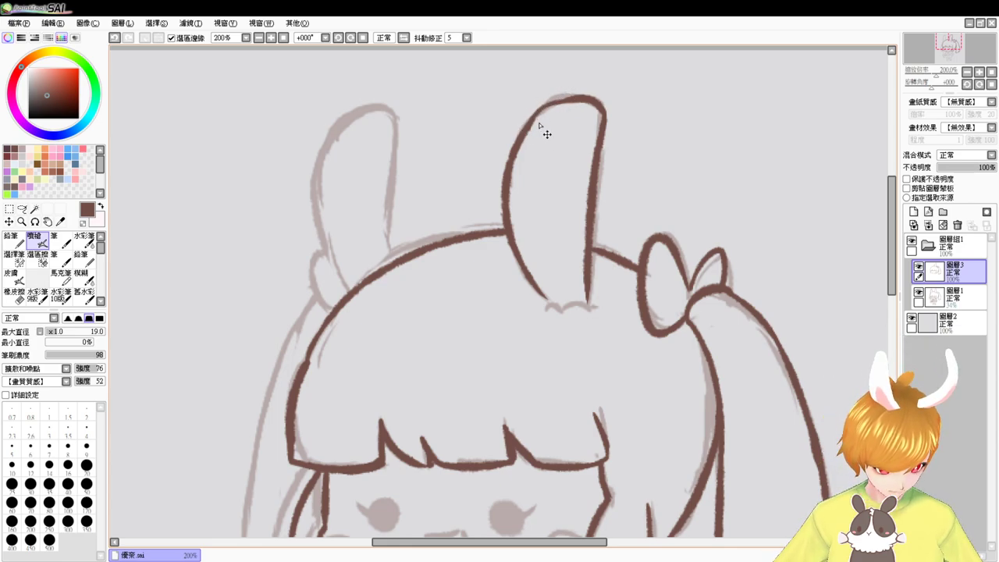
pyautogui.hotkey('ctrl', 'z')
pyautogui.moveTo(527, 130); pyautogui.dragTo(582, 99)
pyautogui.hotkey('ctrl', 'z')
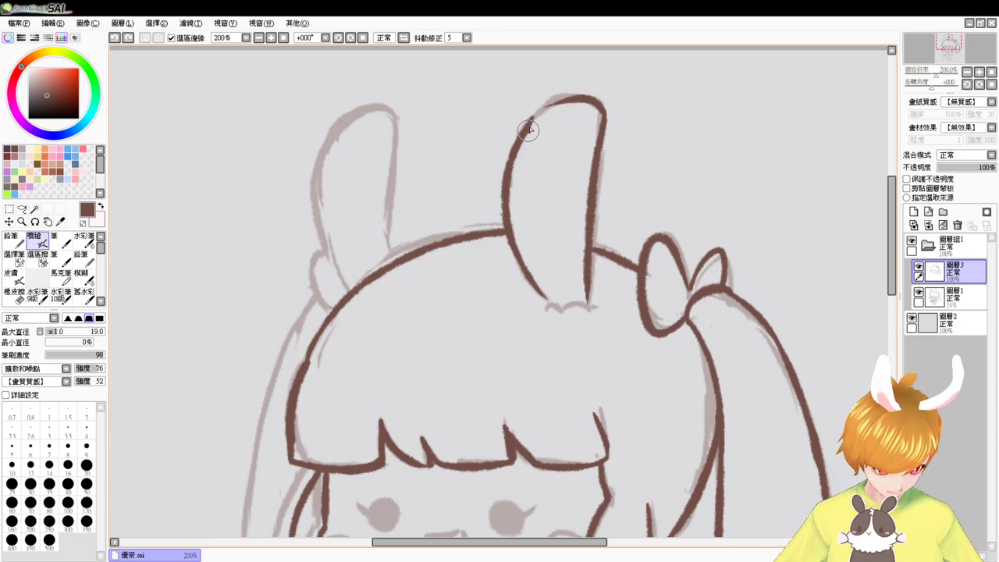
pyautogui.moveTo(529, 129); pyautogui.dragTo(583, 101)
pyautogui.moveTo(526, 271)
pyautogui.mouseDown()
pyautogui.moveTo(557, 308)
pyautogui.moveTo(598, 311)
pyautogui.mouseUp()
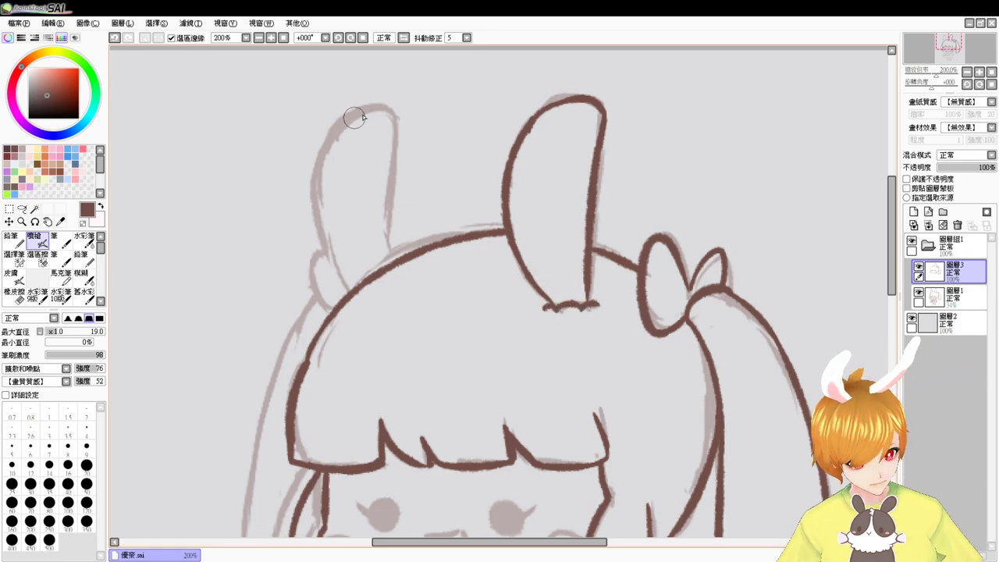
pyautogui.moveTo(367, 112); pyautogui.dragTo(336, 290)
pyautogui.hotkey('ctrl', 'z')
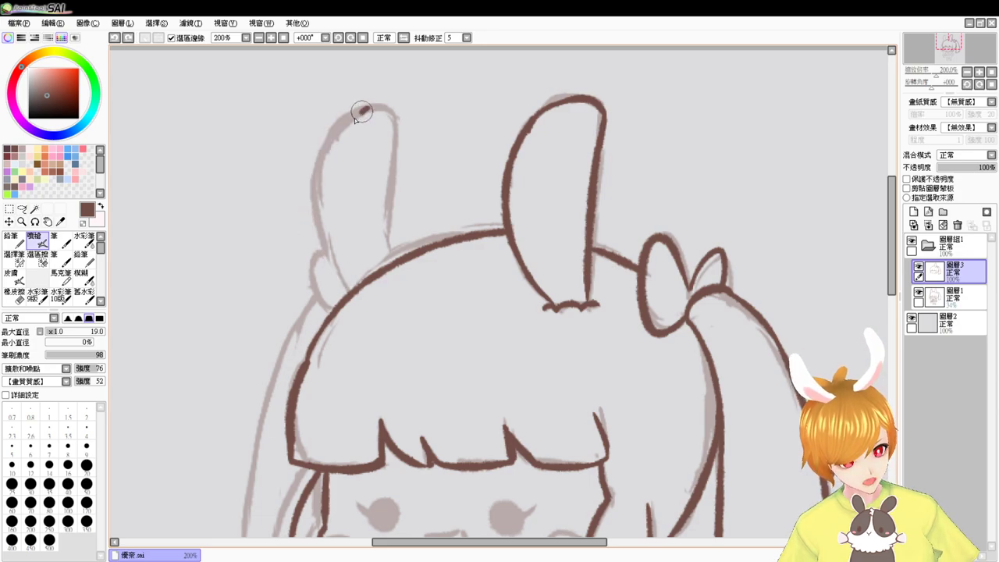
pyautogui.moveTo(364, 110); pyautogui.dragTo(333, 281)
pyautogui.hotkey('ctrl', 'z')
pyautogui.moveTo(363, 111); pyautogui.dragTo(333, 282)
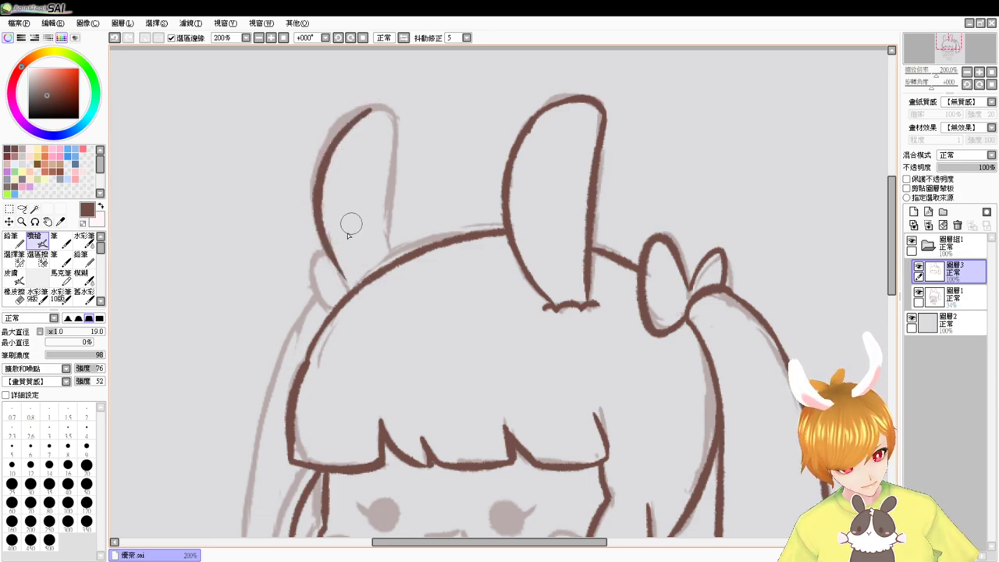
pyautogui.hotkey('ctrl', 'z')
# Ink the left bunny ear's straight right edge from near the tip down to the head outline
pyautogui.moveTo(395, 117); pyautogui.dragTo(384, 269)
pyautogui.hotkey('ctrl', 'z')
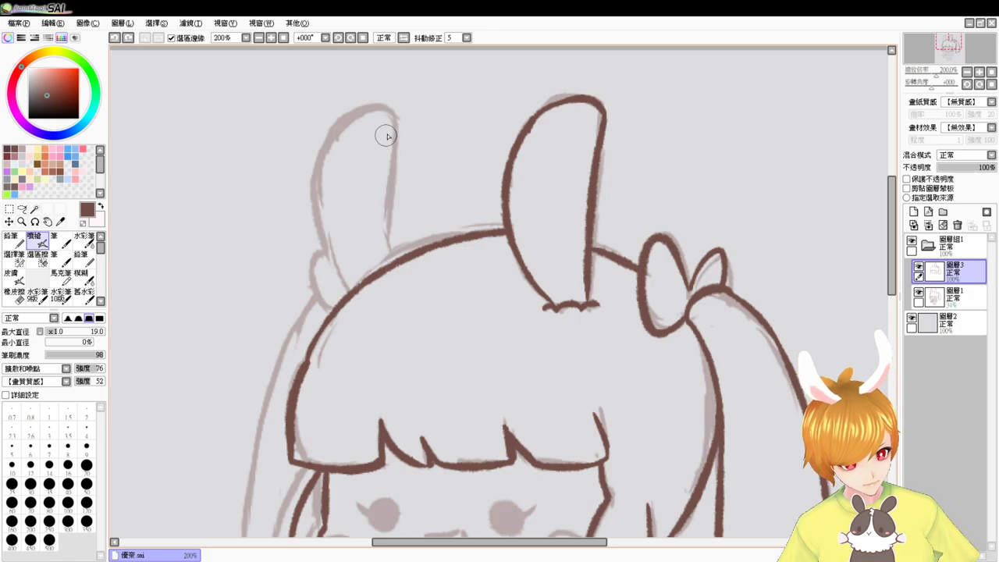
pyautogui.moveTo(395, 121); pyautogui.dragTo(392, 265)
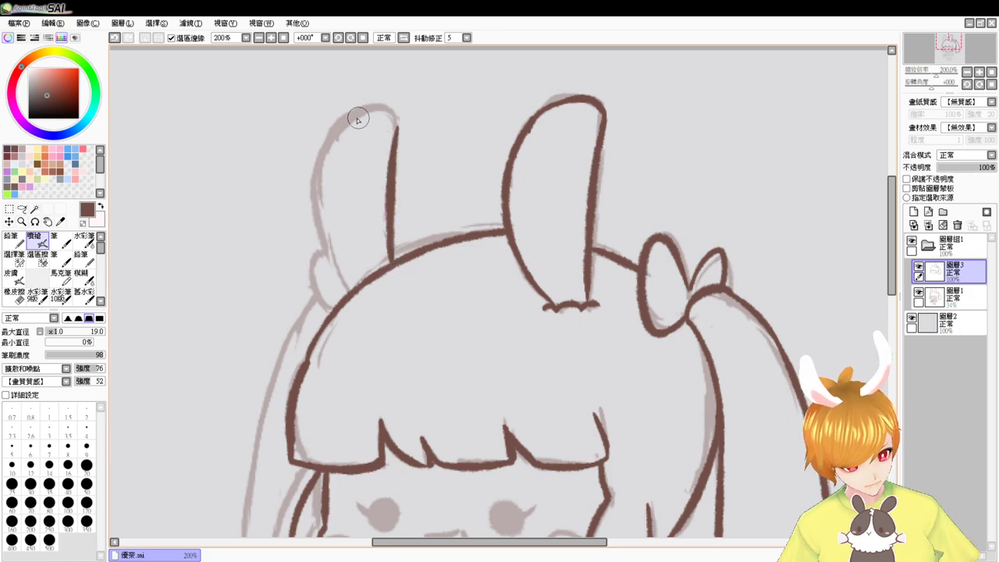
# Ink the left bunny ear's curved left edge down to the head outline and close its rounded tip
pyautogui.moveTo(359, 114); pyautogui.dragTo(355, 304)
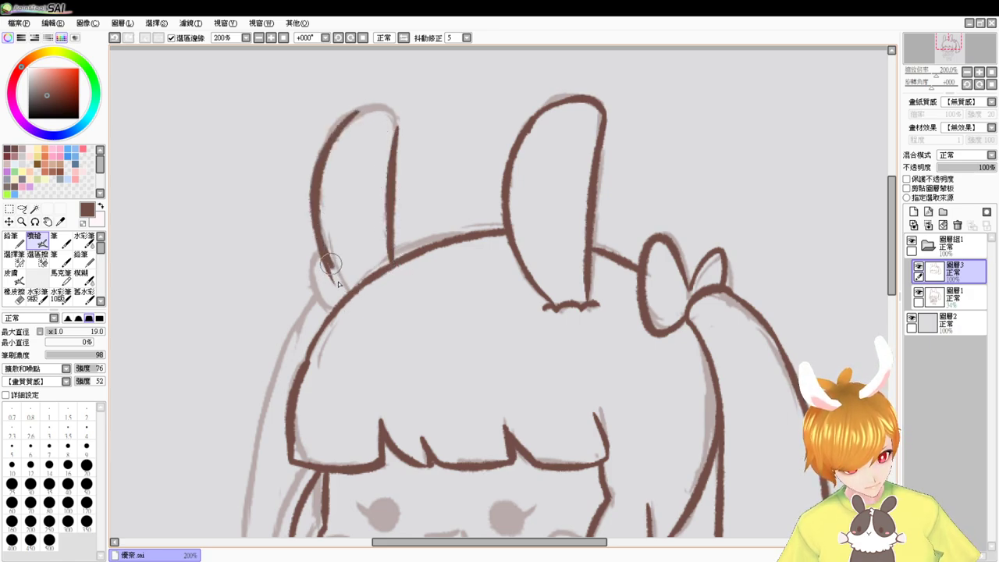
pyautogui.hotkey('ctrl', 'z')
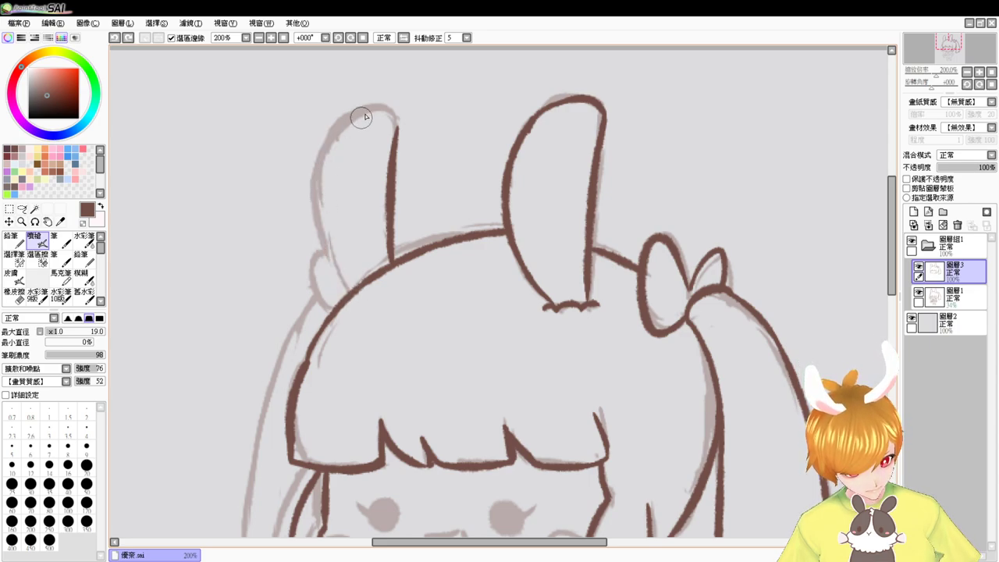
pyautogui.moveTo(372, 110); pyautogui.dragTo(358, 289)
pyautogui.hotkey('ctrl', 'z')
pyautogui.moveTo(372, 111); pyautogui.dragTo(362, 285)
pyautogui.hotkey('ctrl', 'z')
pyautogui.moveTo(368, 109)
pyautogui.mouseDown()
pyautogui.moveTo(321, 155)
pyautogui.moveTo(351, 277)
pyautogui.mouseUp()
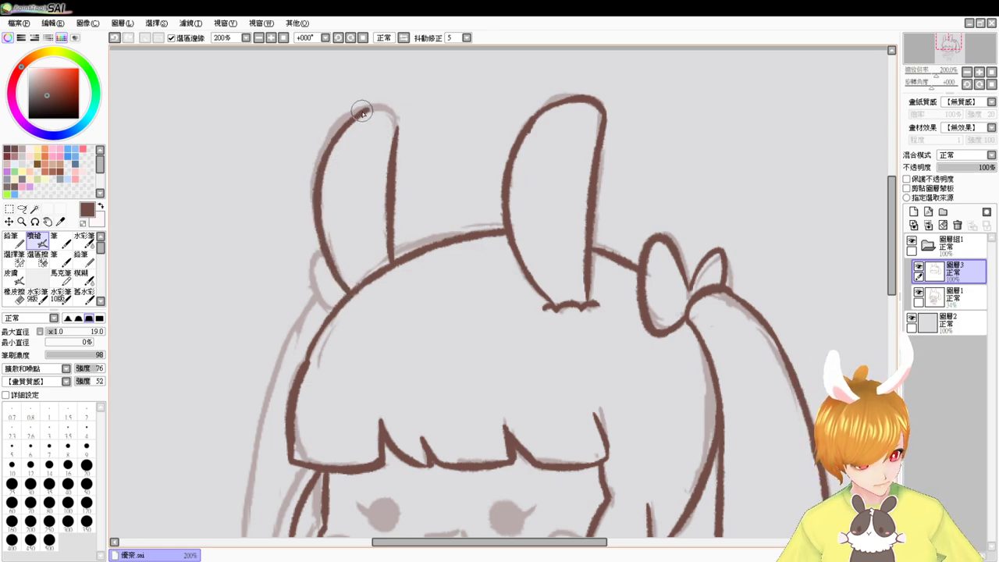
pyautogui.moveTo(362, 112)
pyautogui.mouseDown()
pyautogui.moveTo(393, 114)
pyautogui.moveTo(388, 158)
pyautogui.mouseUp()
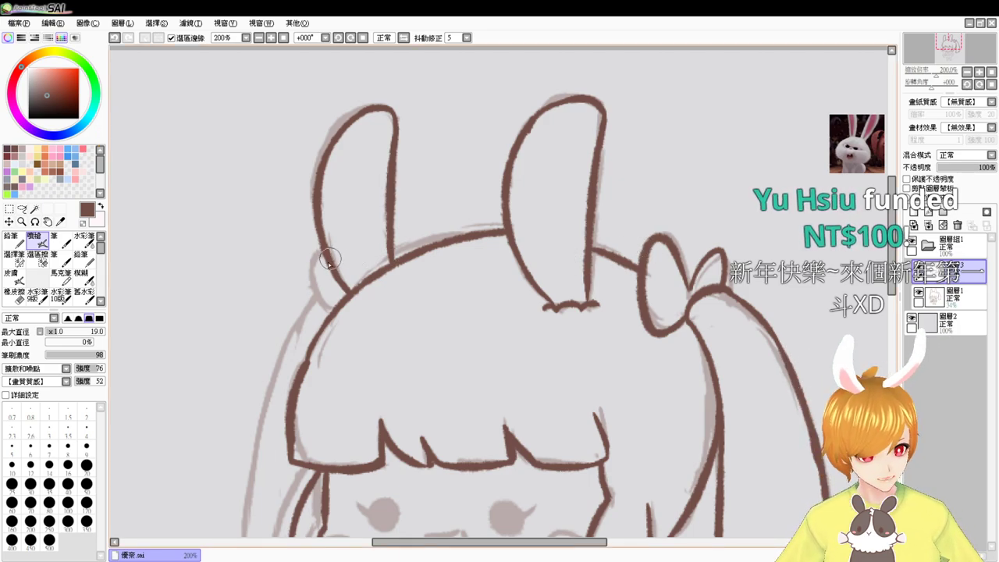
pyautogui.moveTo(322, 251)
pyautogui.mouseDown()
pyautogui.moveTo(303, 261)
pyautogui.moveTo(323, 309)
pyautogui.mouseUp()
pyautogui.hotkey('ctrl', 'z')
pyautogui.moveTo(321, 252); pyautogui.dragTo(326, 309)
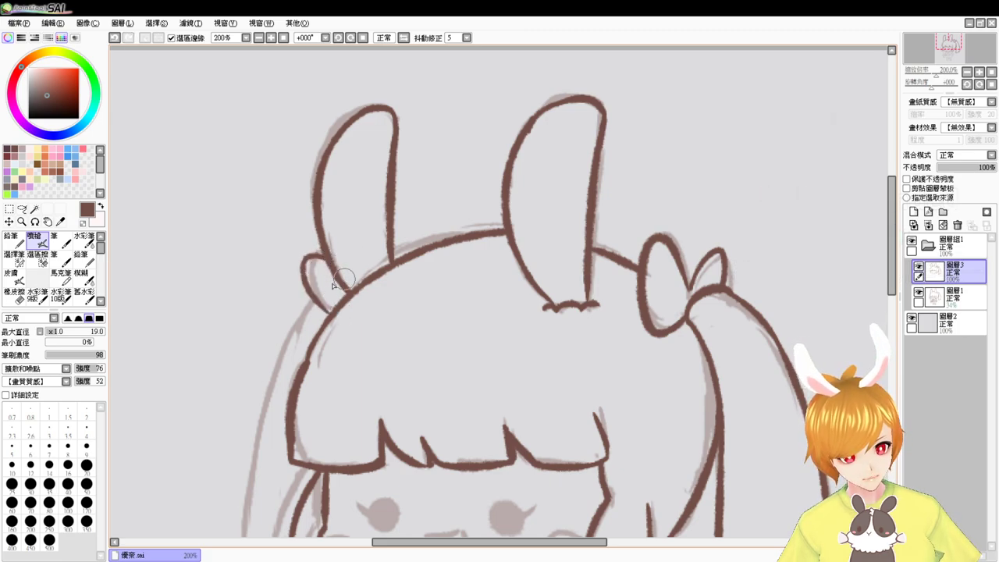
pyautogui.hotkey('ctrl', 'z')
pyautogui.moveTo(321, 252); pyautogui.dragTo(325, 309)
pyautogui.hotkey('ctrl', 'z')
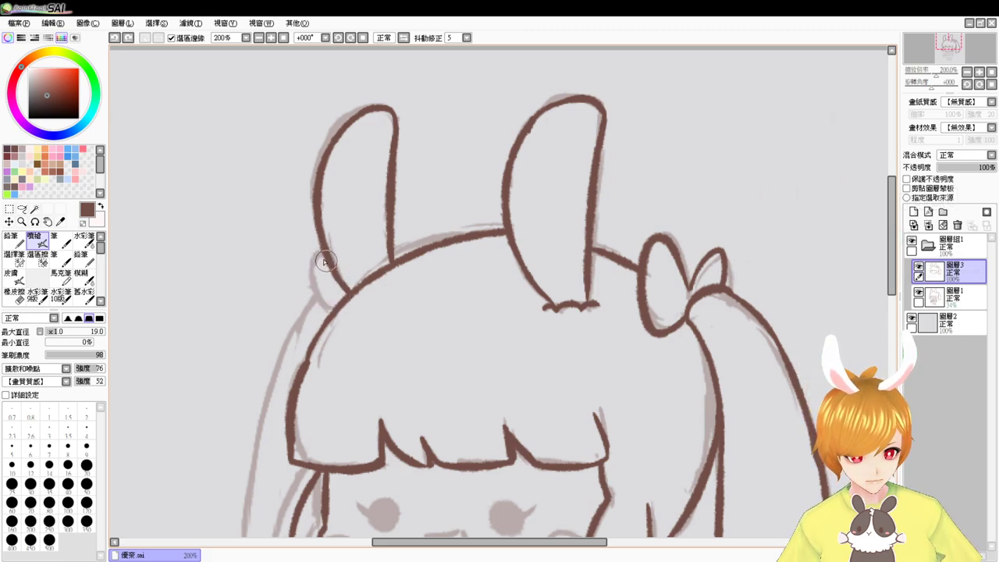
pyautogui.moveTo(323, 255)
pyautogui.mouseDown()
pyautogui.moveTo(325, 309)
pyautogui.moveTo(310, 269)
pyautogui.moveTo(312, 305)
pyautogui.moveTo(327, 309)
pyautogui.mouseUp()
pyautogui.hotkey('ctrl', 'z')
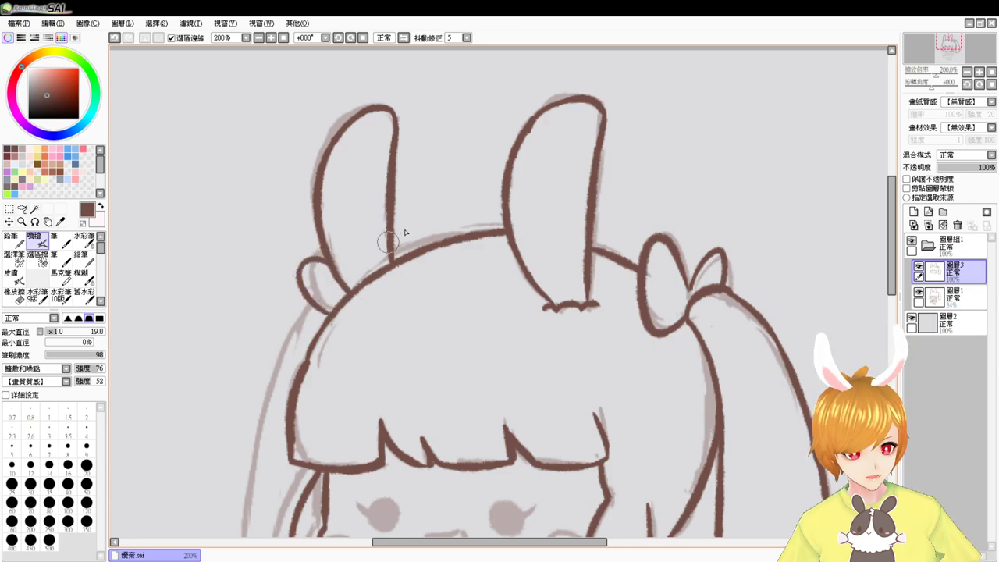
pyautogui.moveTo(385, 323); pyautogui.dragTo(419, 275)
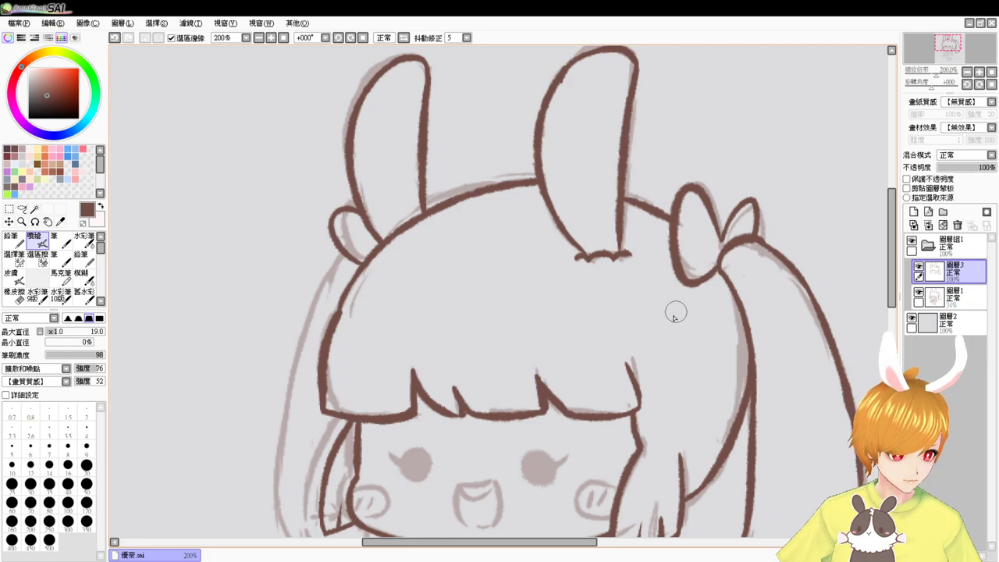
pyautogui.hotkey('ctrl', 'z')
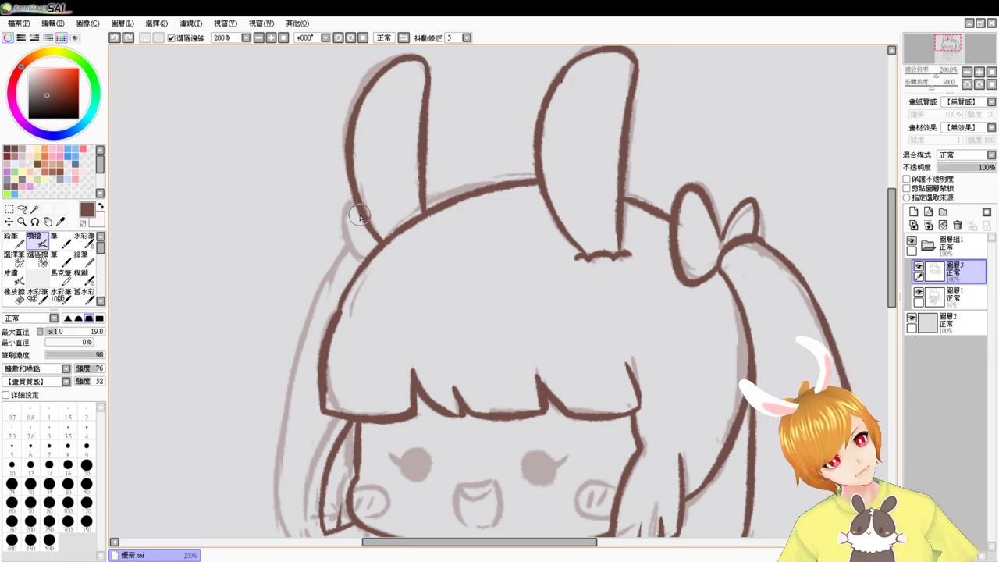
pyautogui.moveTo(360, 210)
pyautogui.mouseDown()
pyautogui.moveTo(348, 254)
pyautogui.moveTo(363, 260)
pyautogui.moveTo(339, 206)
pyautogui.moveTo(364, 265)
pyautogui.mouseUp()
pyautogui.hotkey('ctrl', 'z')
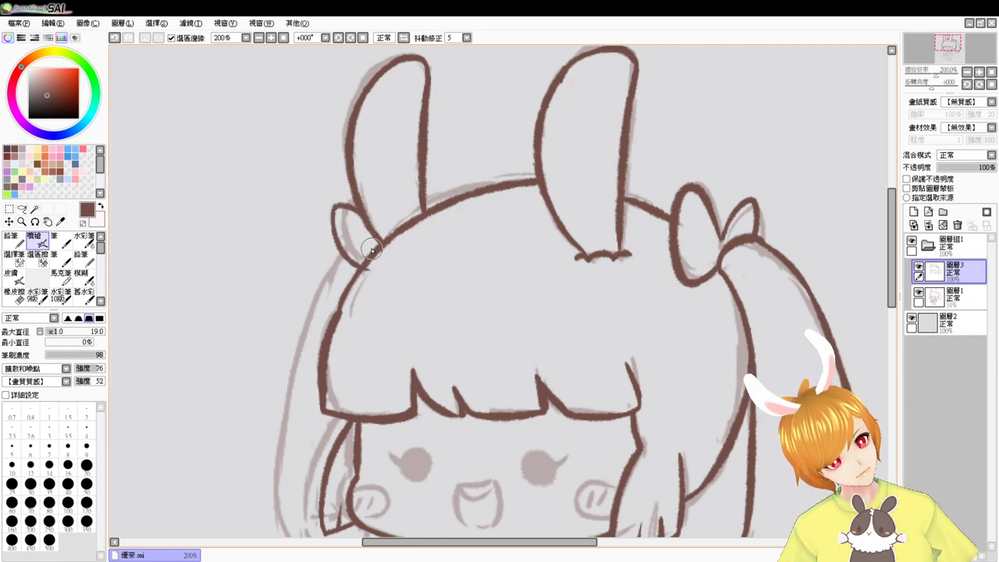
pyautogui.hotkey('ctrl', 'z')
pyautogui.moveTo(364, 217); pyautogui.dragTo(363, 265)
pyautogui.hotkey('ctrl', 'z')
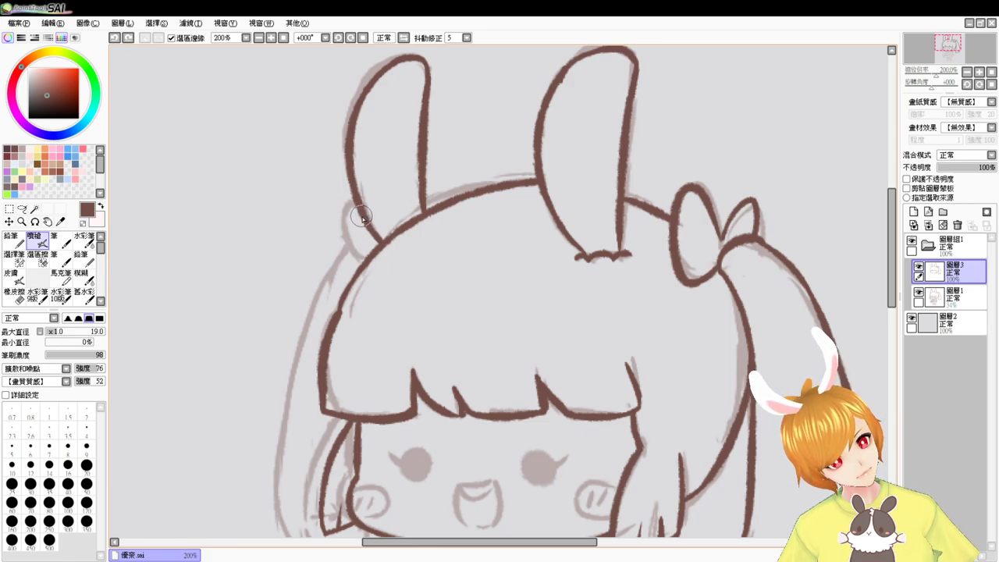
pyautogui.moveTo(362, 212); pyautogui.dragTo(365, 260)
pyautogui.hotkey('ctrl', 'z')
pyautogui.hotkey('ctrl', 'z')
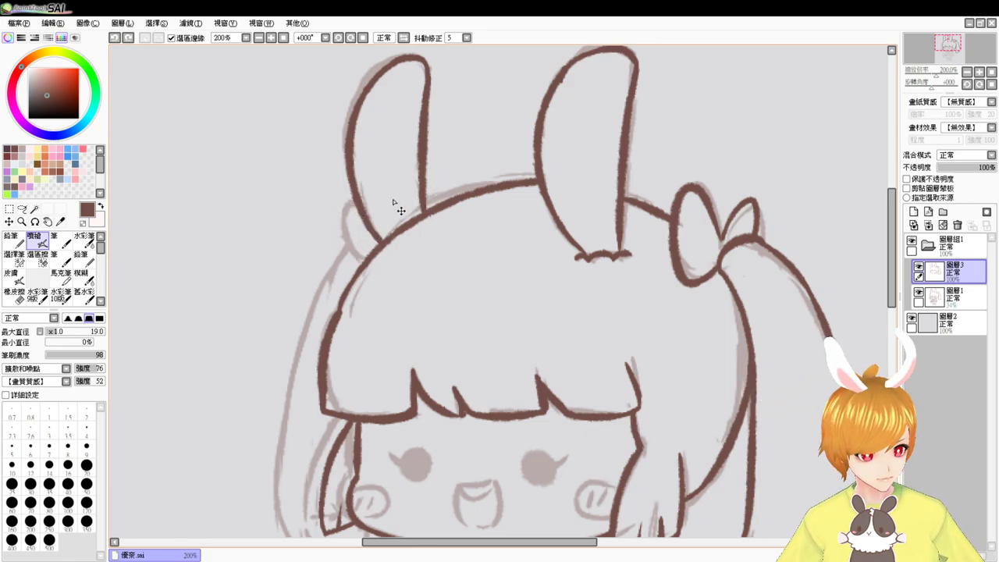
# Ink the small hair bow loop sticking out beside the base of the left bunny ear
pyautogui.moveTo(337, 201); pyautogui.dragTo(362, 259)
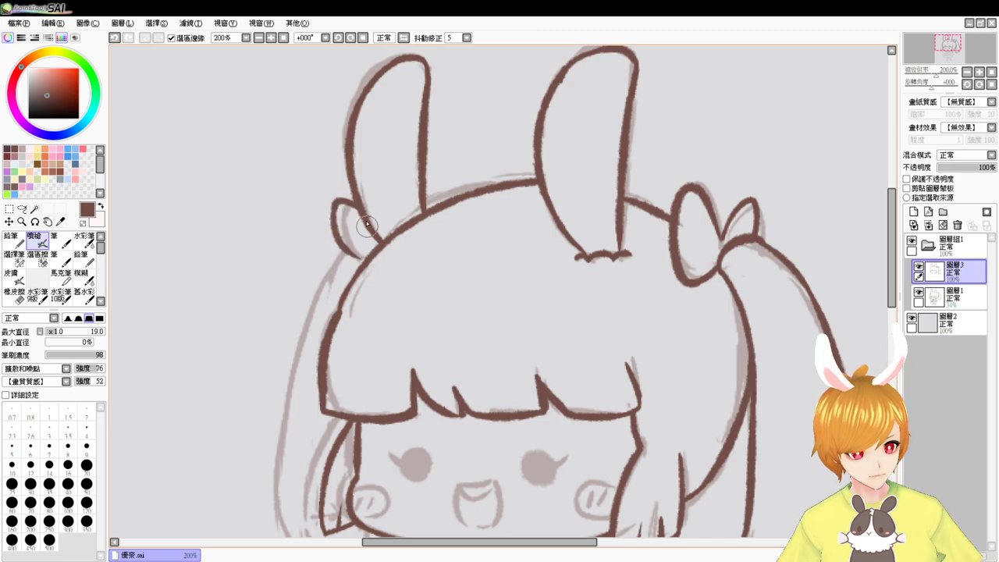
pyautogui.hotkey('ctrl', 'z')
pyautogui.moveTo(358, 208); pyautogui.dragTo(365, 256)
pyautogui.hotkey('ctrl', 'z')
pyautogui.moveTo(353, 207)
pyautogui.mouseDown()
pyautogui.moveTo(334, 209)
pyautogui.moveTo(376, 243)
pyautogui.mouseUp()
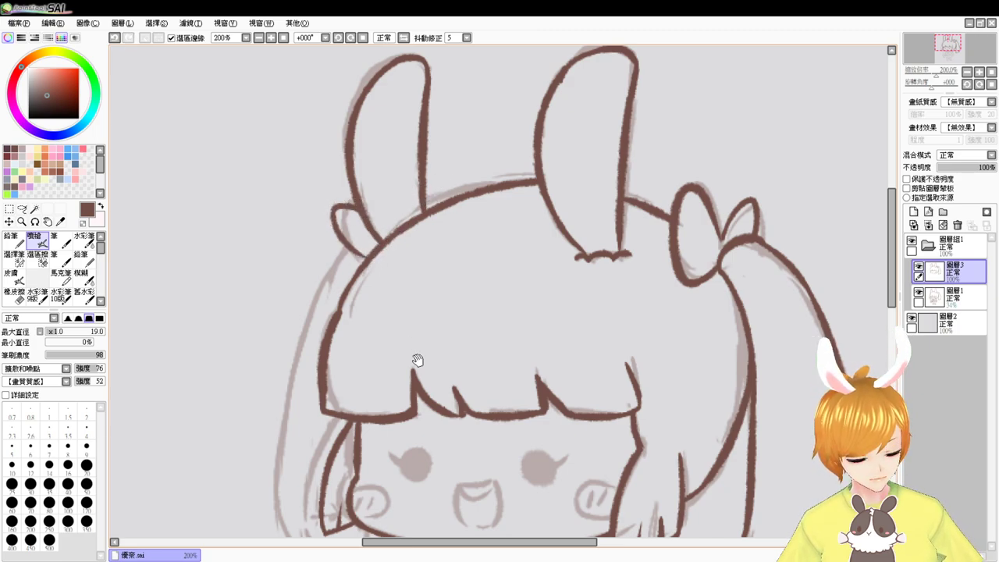
# Ink the left ponytail's long outer edge, curving from the small bow down past the cheek
pyautogui.moveTo(418, 360); pyautogui.dragTo(480, 252)
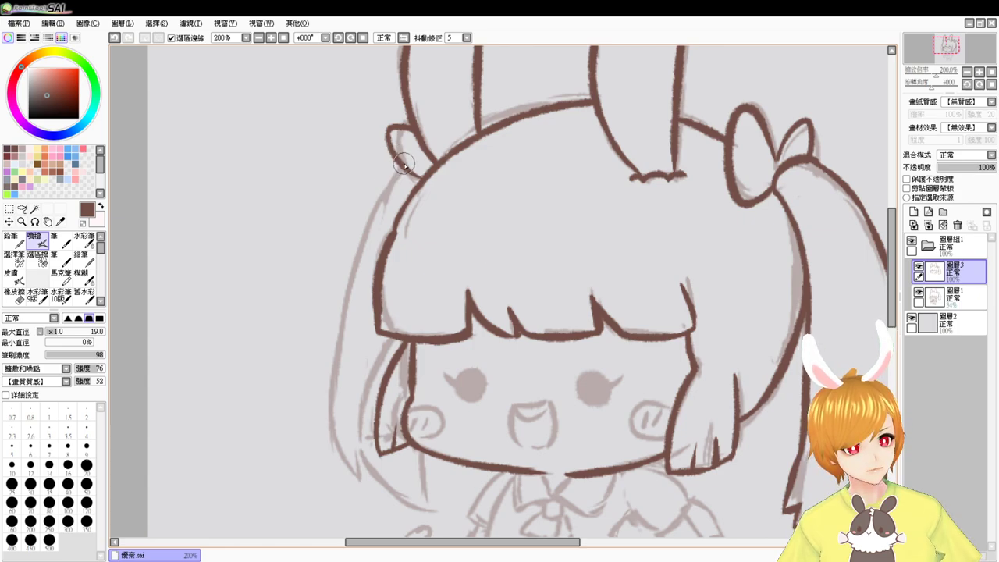
pyautogui.moveTo(404, 165); pyautogui.dragTo(350, 313)
pyautogui.hotkey('ctrl', 'z')
pyautogui.moveTo(419, 314); pyautogui.dragTo(426, 270)
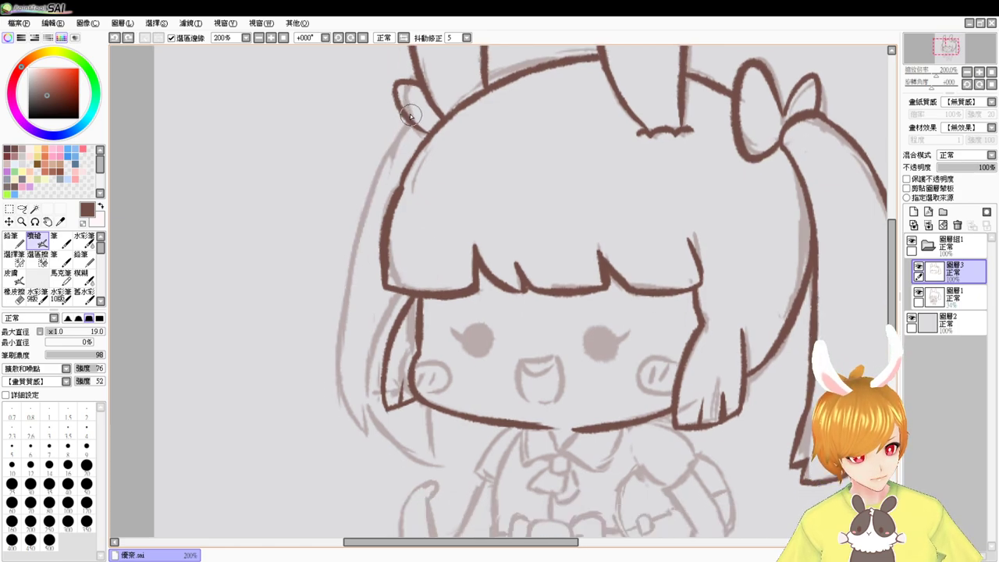
pyautogui.moveTo(411, 125)
pyautogui.mouseDown()
pyautogui.moveTo(353, 281)
pyautogui.moveTo(349, 329)
pyautogui.mouseUp()
pyautogui.hotkey('ctrl', 'z')
pyautogui.moveTo(409, 114)
pyautogui.mouseDown()
pyautogui.moveTo(344, 278)
pyautogui.moveTo(338, 320)
pyautogui.moveTo(406, 129)
pyautogui.moveTo(347, 337)
pyautogui.moveTo(366, 282)
pyautogui.mouseUp()
pyautogui.hotkey('ctrl', 'z')
# Ink the left ponytail's lower edge and short inner edge below the face, and erase the overshoot at their pointed corner
pyautogui.moveTo(339, 209)
pyautogui.mouseDown()
pyautogui.moveTo(330, 273)
pyautogui.moveTo(344, 334)
pyautogui.moveTo(334, 257)
pyautogui.moveTo(367, 357)
pyautogui.moveTo(351, 365)
pyautogui.moveTo(356, 342)
pyautogui.moveTo(363, 349)
pyautogui.moveTo(371, 341)
pyautogui.moveTo(343, 344)
pyautogui.moveTo(352, 364)
pyautogui.moveTo(358, 342)
pyautogui.moveTo(386, 383)
pyautogui.moveTo(441, 400)
pyautogui.mouseUp()
pyautogui.hotkey('ctrl', 'z')
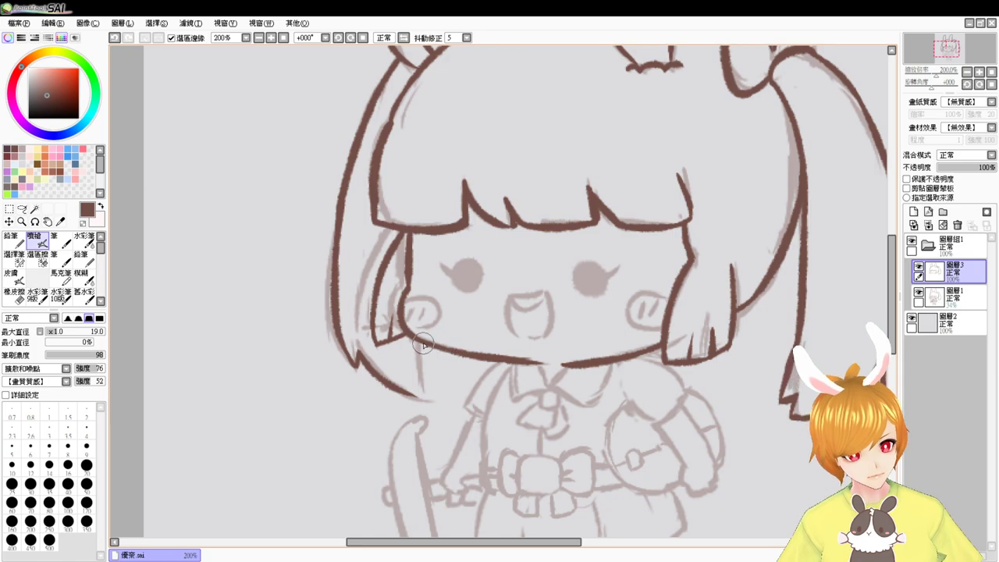
pyautogui.moveTo(422, 344); pyautogui.dragTo(425, 395)
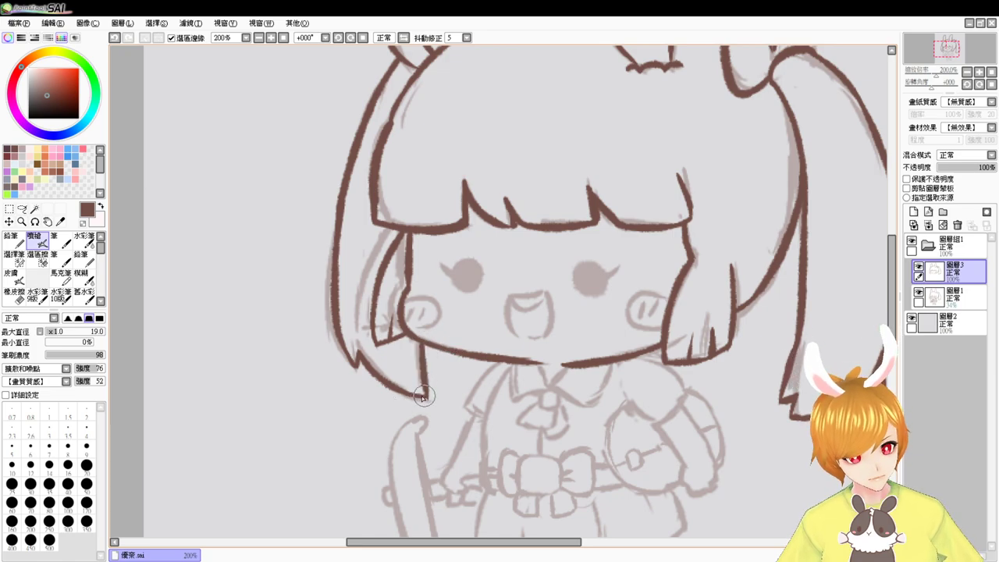
pyautogui.moveTo(434, 437); pyautogui.dragTo(406, 393)
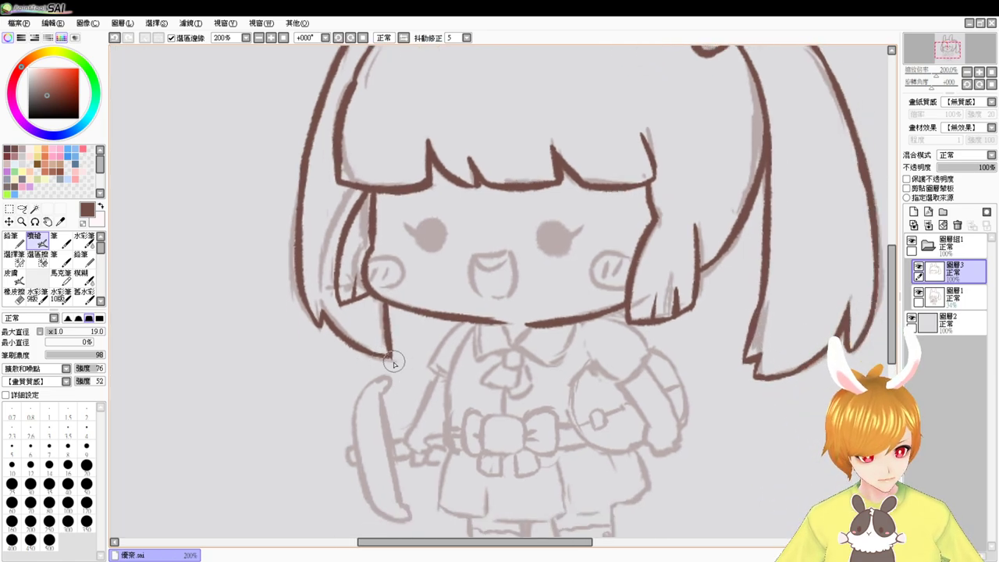
pyautogui.press('e')
pyautogui.press('e')
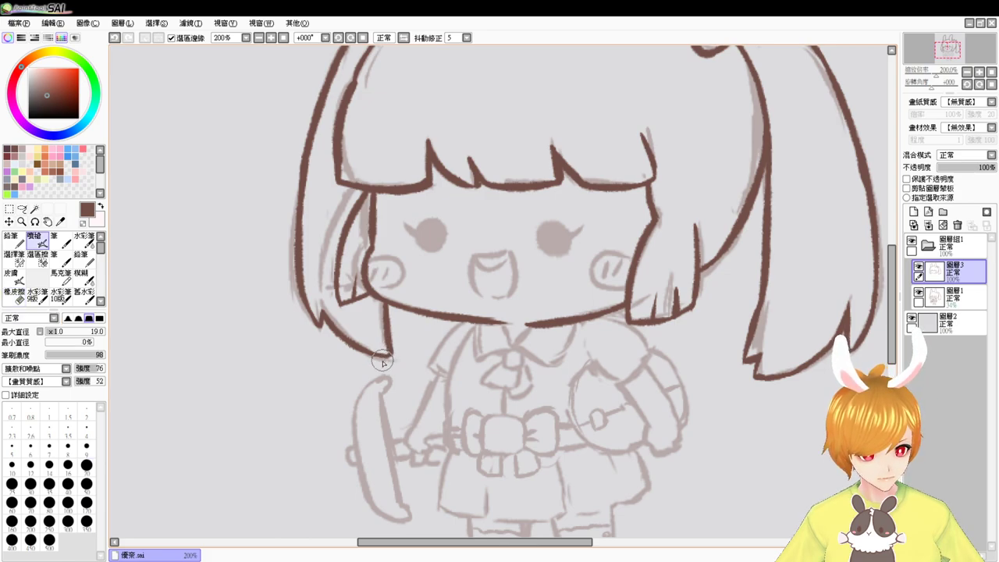
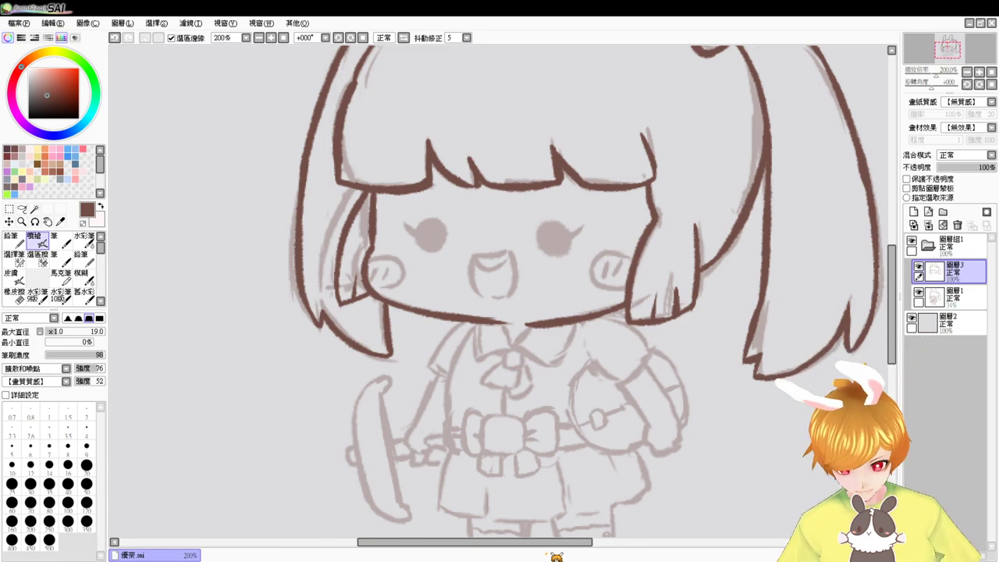
# Rework the chin line just right of its centre gap with a fresh, tapered stroke
pyautogui.press('e')
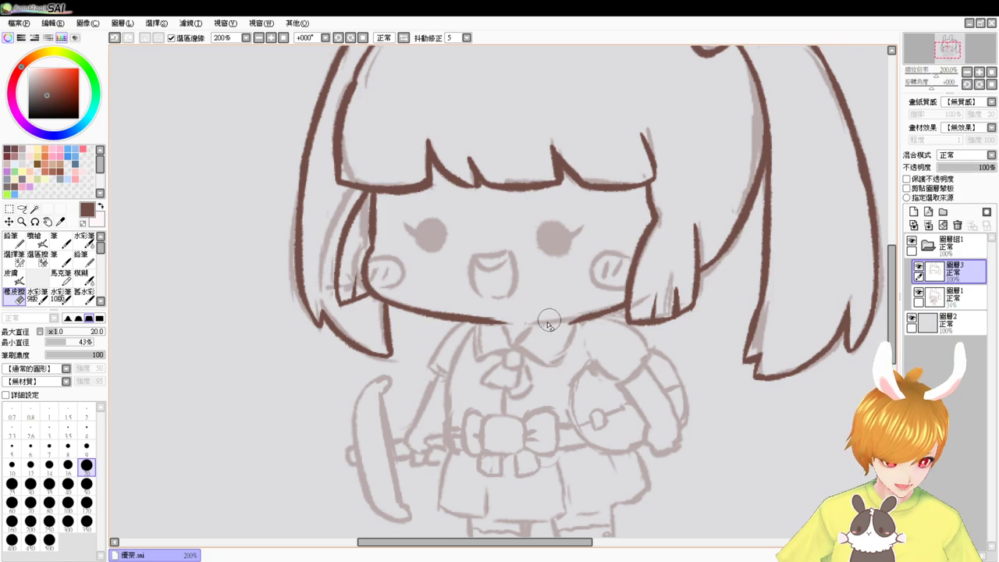
pyautogui.press('v')
pyautogui.hotkey('ctrl', 'z')
pyautogui.moveTo(533, 324); pyautogui.dragTo(598, 311)
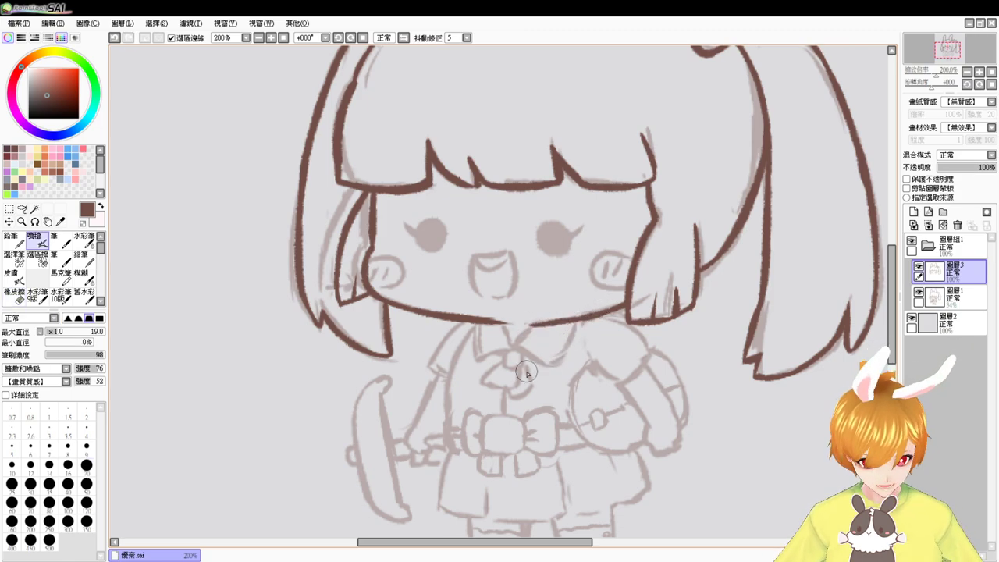
# Paint both eyes as solid dark brown ovals over the sketched eyes
pyautogui.scroll(1, 525, 373)
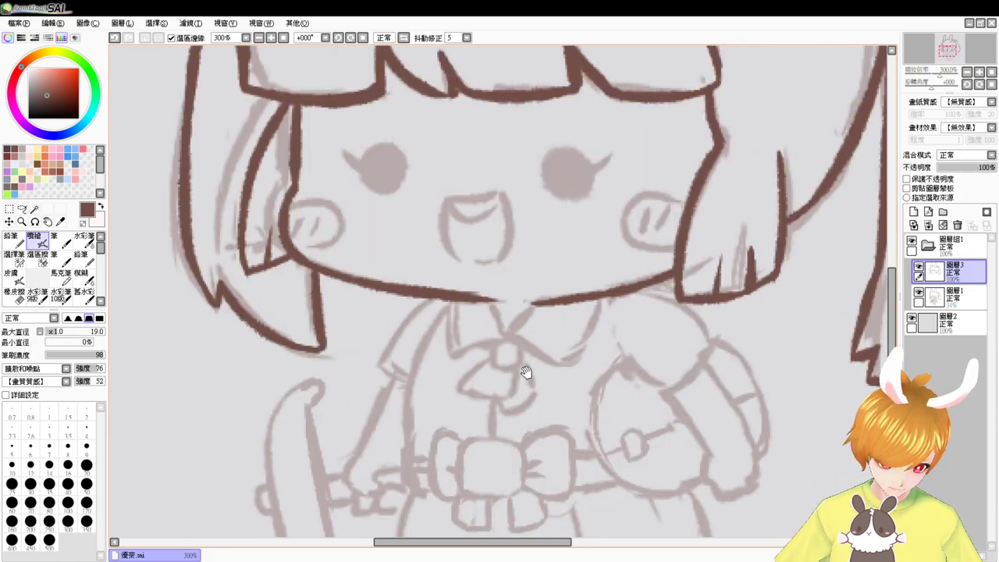
pyautogui.moveTo(626, 313); pyautogui.dragTo(595, 328)
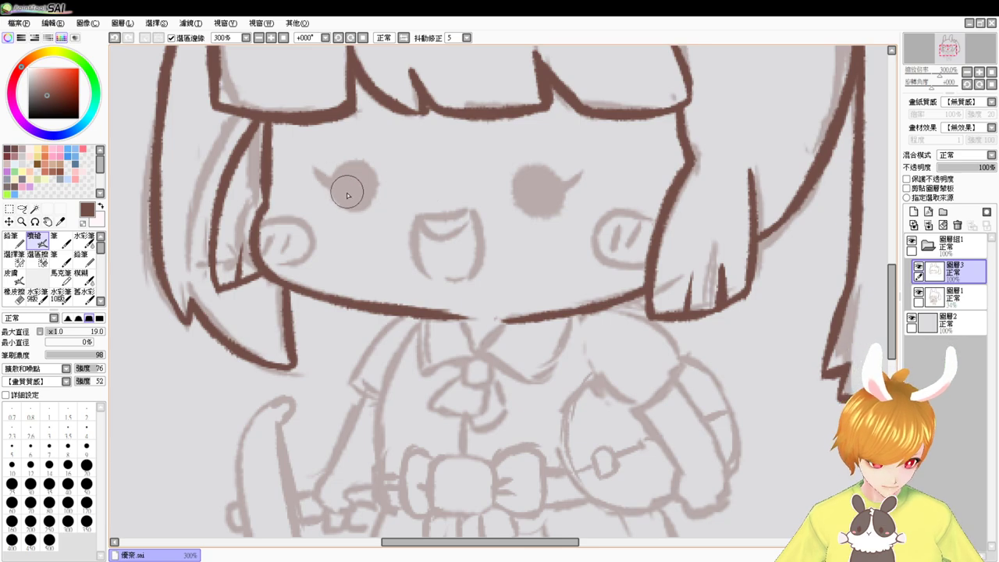
pyautogui.moveTo(347, 195)
pyautogui.mouseDown()
pyautogui.moveTo(359, 175)
pyautogui.moveTo(351, 203)
pyautogui.moveTo(367, 184)
pyautogui.moveTo(346, 185)
pyautogui.mouseUp()
pyautogui.moveTo(535, 206)
pyautogui.mouseDown()
pyautogui.moveTo(551, 186)
pyautogui.moveTo(525, 181)
pyautogui.moveTo(540, 187)
pyautogui.moveTo(534, 175)
pyautogui.moveTo(541, 207)
pyautogui.moveTo(548, 181)
pyautogui.moveTo(528, 203)
pyautogui.moveTo(551, 182)
pyautogui.moveTo(528, 189)
pyautogui.moveTo(543, 198)
pyautogui.moveTo(529, 205)
pyautogui.moveTo(549, 181)
pyautogui.moveTo(529, 200)
pyautogui.moveTo(550, 183)
pyautogui.moveTo(535, 177)
pyautogui.moveTo(543, 208)
pyautogui.moveTo(533, 174)
pyautogui.moveTo(540, 203)
pyautogui.moveTo(545, 182)
pyautogui.moveTo(521, 200)
pyautogui.moveTo(556, 195)
pyautogui.moveTo(523, 199)
pyautogui.moveTo(550, 200)
pyautogui.moveTo(519, 189)
pyautogui.moveTo(555, 204)
pyautogui.moveTo(524, 194)
pyautogui.mouseUp()
pyautogui.hotkey('ctrl', 'z')
pyautogui.hotkey('ctrl', 'z')
pyautogui.hotkey('ctrl', 'z')
pyautogui.hotkey('ctrl', 'z')
pyautogui.hotkey('ctrl', 'z')
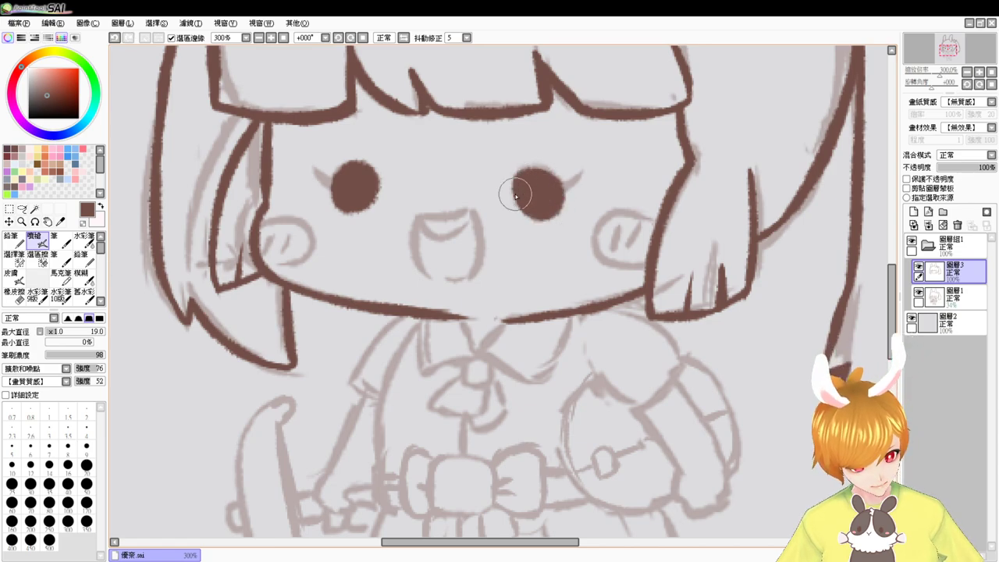
# Add a short pointed eyelash flick to the outer side of each eye
pyautogui.moveTo(337, 186)
pyautogui.mouseDown()
pyautogui.moveTo(317, 158)
pyautogui.moveTo(314, 166)
pyautogui.mouseUp()
pyautogui.hotkey('ctrl', 'z')
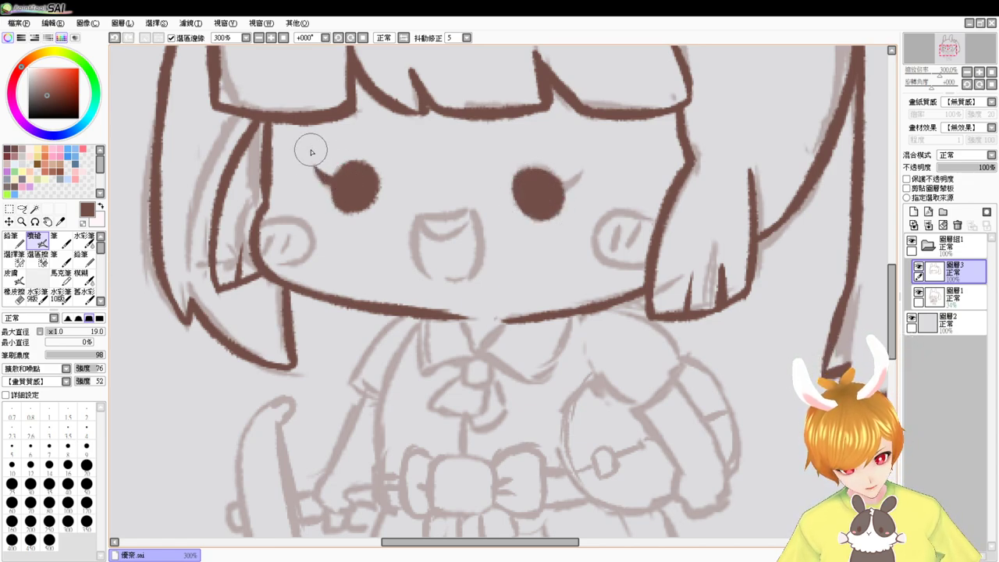
pyautogui.moveTo(558, 189); pyautogui.dragTo(584, 169)
pyautogui.hotkey('ctrl', 'z')
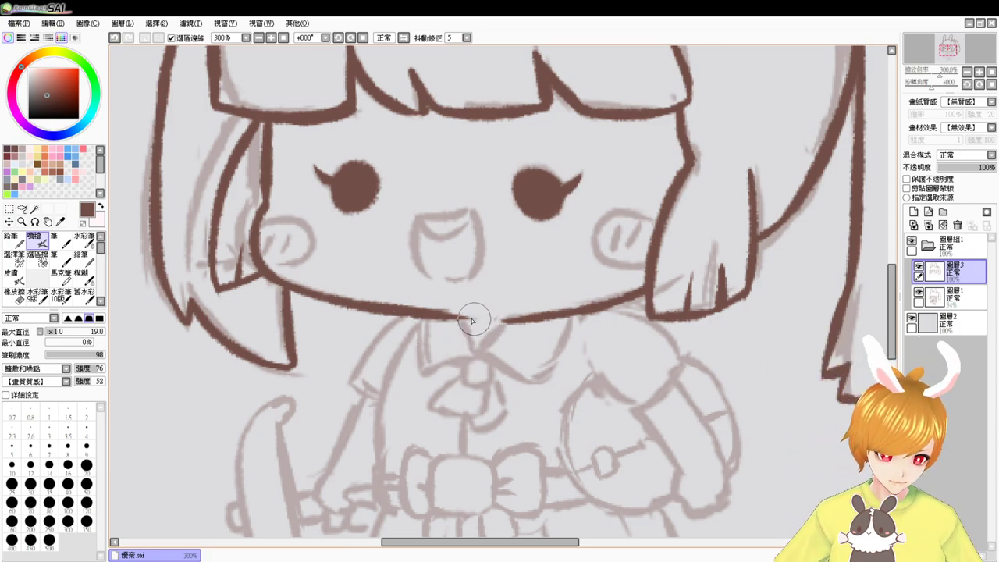
# Ink the V-shaped neck opening under the chin's centre gap, the left collar flap and the right flap's lower edge
pyautogui.press('e')
pyautogui.moveTo(492, 320)
pyautogui.mouseDown()
pyautogui.moveTo(469, 348)
pyautogui.moveTo(468, 317)
pyautogui.moveTo(468, 336)
pyautogui.moveTo(459, 321)
pyautogui.moveTo(487, 328)
pyautogui.moveTo(460, 319)
pyautogui.moveTo(490, 335)
pyautogui.moveTo(460, 320)
pyautogui.moveTo(474, 341)
pyautogui.moveTo(509, 320)
pyautogui.mouseUp()
pyautogui.press('v')
pyautogui.hotkey('ctrl', 'z')
pyautogui.hotkey('ctrl', 'z')
pyautogui.hotkey('ctrl', 'z')
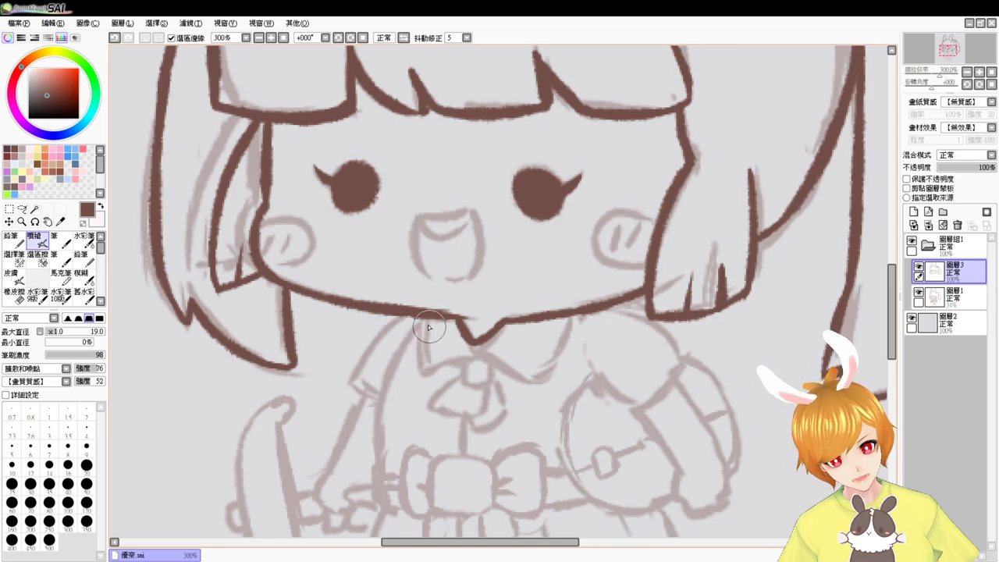
pyautogui.moveTo(419, 317)
pyautogui.mouseDown()
pyautogui.moveTo(425, 361)
pyautogui.moveTo(476, 353)
pyautogui.moveTo(422, 365)
pyautogui.moveTo(487, 351)
pyautogui.moveTo(525, 372)
pyautogui.mouseUp()
pyautogui.hotkey('ctrl', 'z')
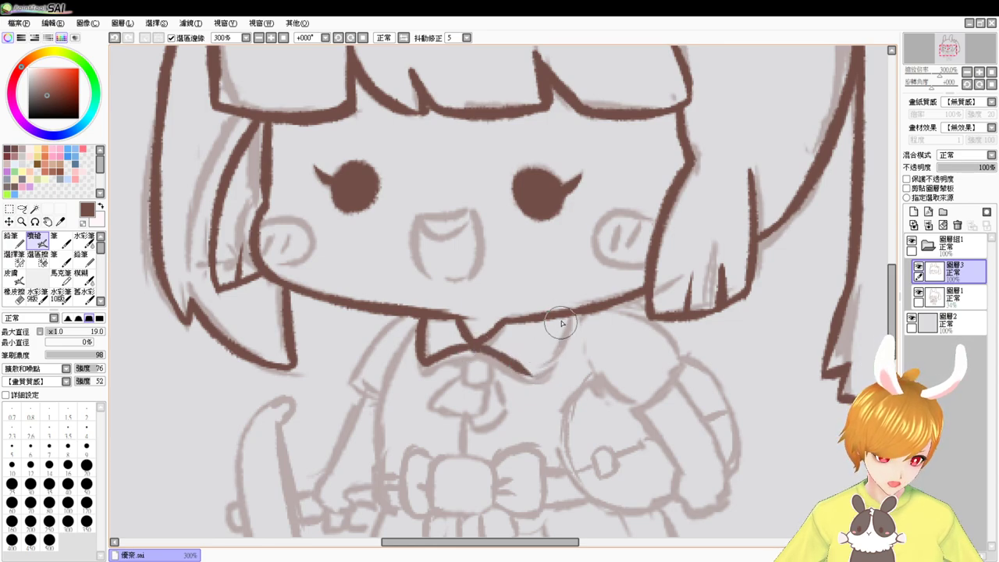
# Ink the right collar flap's outer edge from the chin line down to its pointed tip
pyautogui.moveTo(561, 315); pyautogui.dragTo(534, 368)
pyautogui.hotkey('ctrl', 'z')
pyautogui.moveTo(560, 318)
pyautogui.mouseDown()
pyautogui.moveTo(535, 376)
pyautogui.moveTo(570, 319)
pyautogui.moveTo(543, 346)
pyautogui.moveTo(544, 362)
pyautogui.mouseUp()
pyautogui.hotkey('ctrl', 'z')
pyautogui.hotkey('ctrl', 'z')
pyautogui.hotkey('ctrl', 'z')
pyautogui.hotkey('ctrl', 'z')
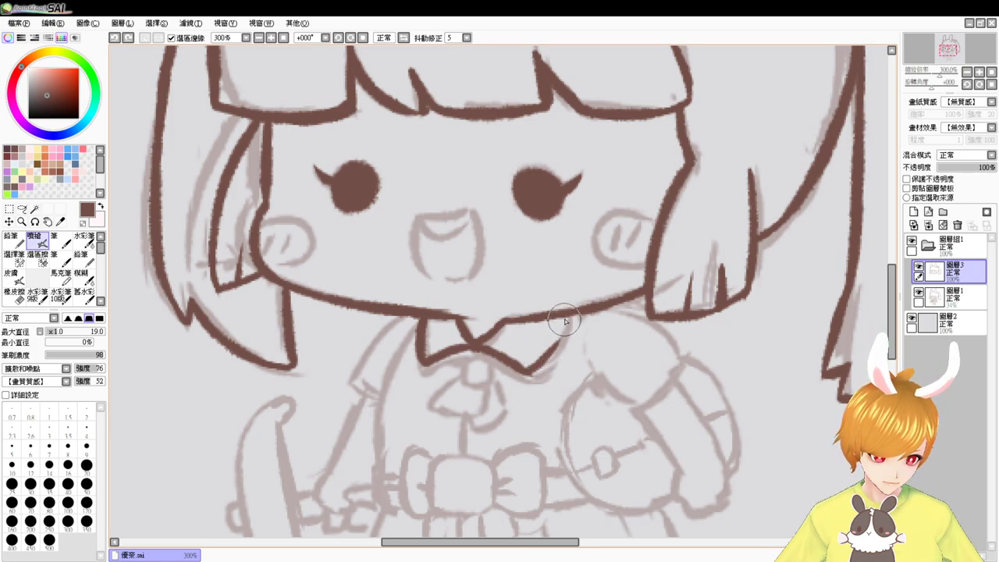
pyautogui.moveTo(567, 319); pyautogui.dragTo(544, 360)
pyautogui.hotkey('ctrl', 'z')
pyautogui.hotkey('ctrl', 'z')
pyautogui.moveTo(571, 313); pyautogui.dragTo(534, 370)
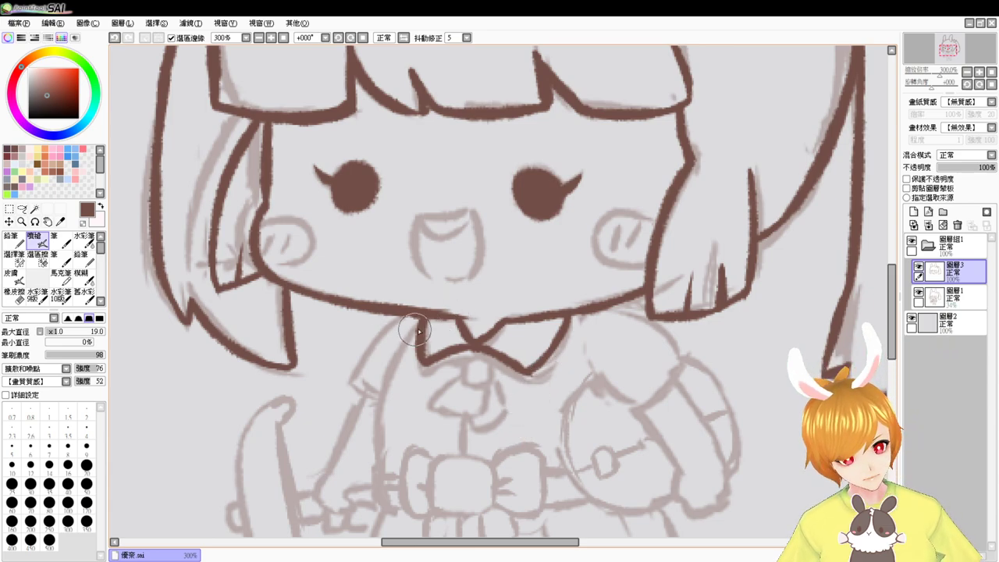
# Ink the torso's left side line and the rounded puff sleeve on the right shoulder
pyautogui.moveTo(411, 336)
pyautogui.mouseDown()
pyautogui.moveTo(381, 422)
pyautogui.moveTo(439, 357)
pyautogui.moveTo(388, 412)
pyautogui.mouseUp()
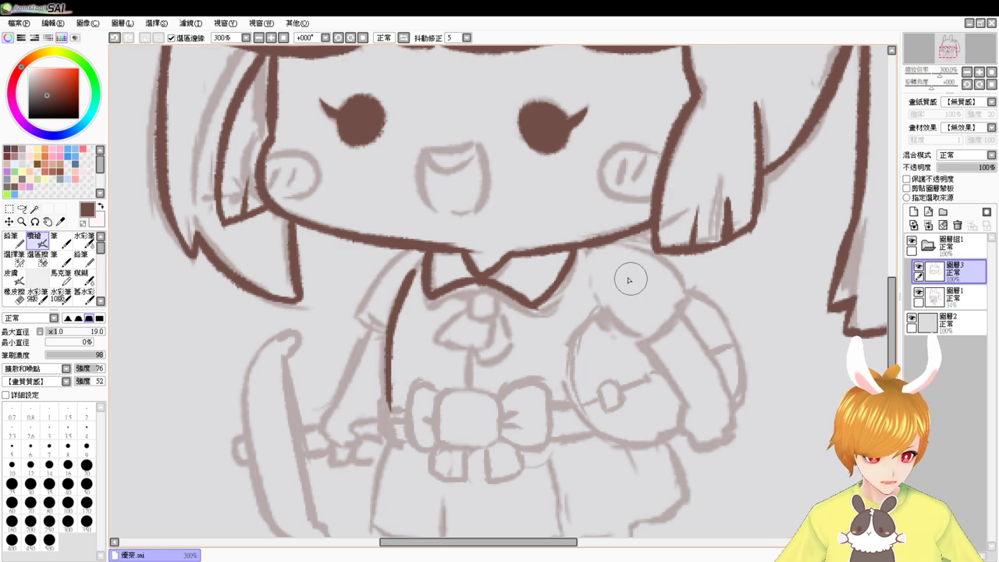
pyautogui.moveTo(586, 247); pyautogui.dragTo(679, 269)
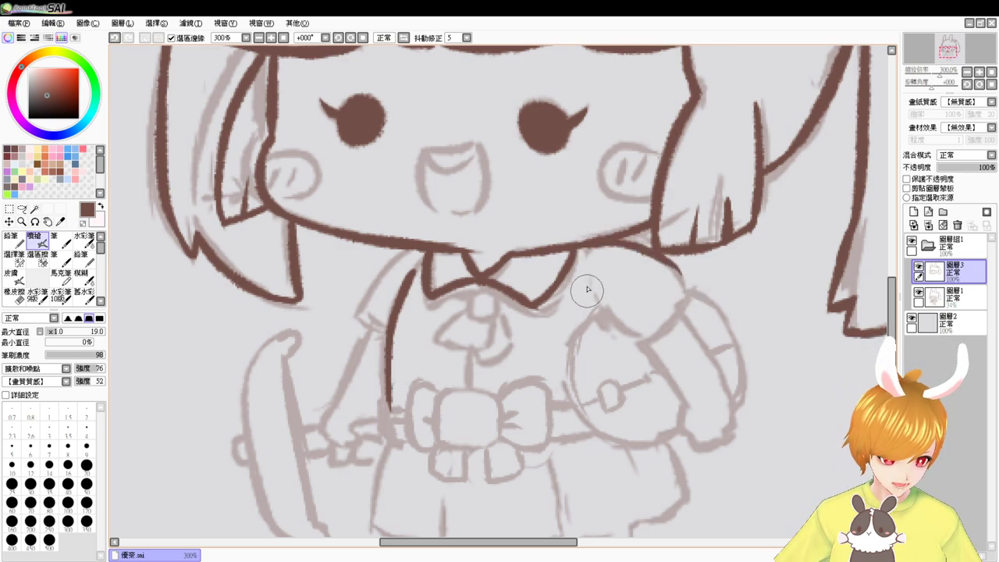
pyautogui.moveTo(589, 264)
pyautogui.mouseDown()
pyautogui.moveTo(590, 287)
pyautogui.moveTo(656, 342)
pyautogui.mouseUp()
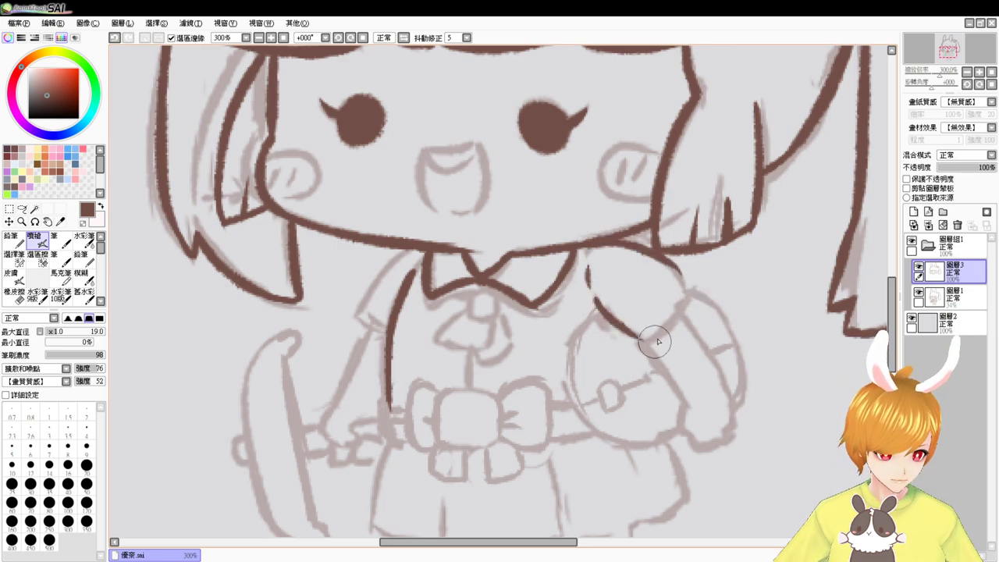
pyautogui.hotkey('ctrl', 'z')
pyautogui.moveTo(596, 296); pyautogui.dragTo(636, 339)
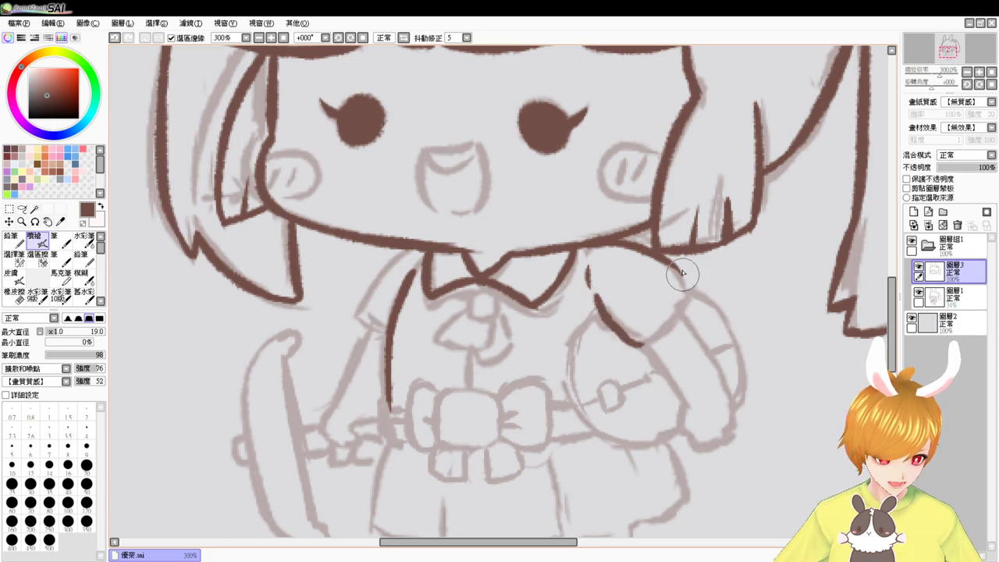
pyautogui.moveTo(663, 253)
pyautogui.mouseDown()
pyautogui.moveTo(684, 292)
pyautogui.moveTo(647, 352)
pyautogui.moveTo(669, 329)
pyautogui.mouseUp()
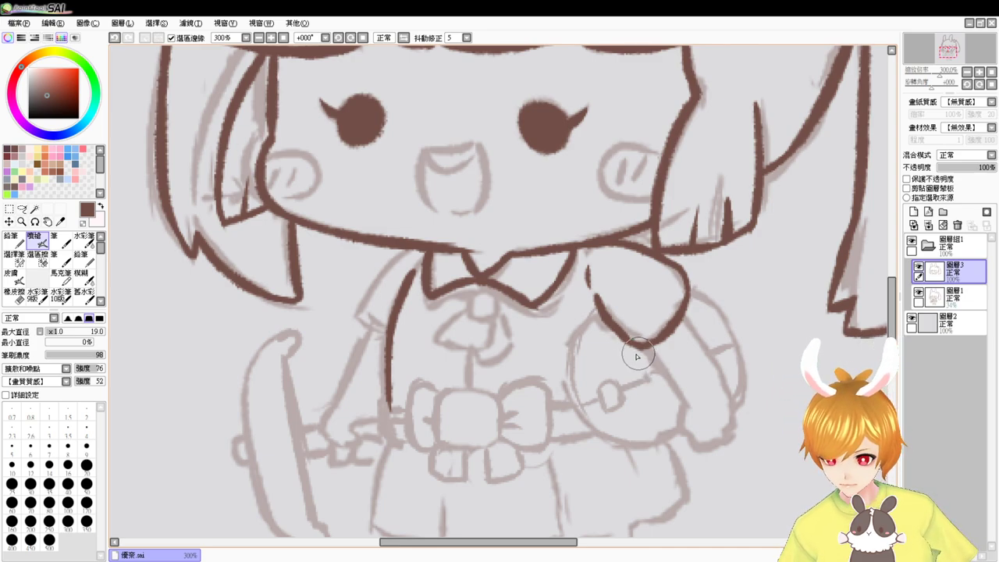
# Ink the left sleeve from the collar out to its cuff, ending at the torso line
pyautogui.moveTo(608, 391); pyautogui.dragTo(609, 337)
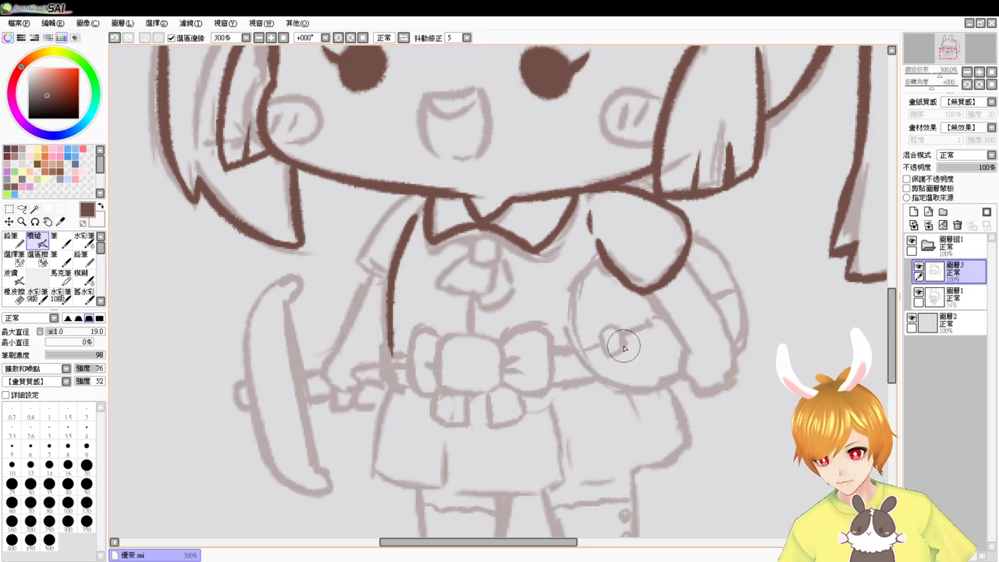
pyautogui.moveTo(418, 197); pyautogui.dragTo(363, 271)
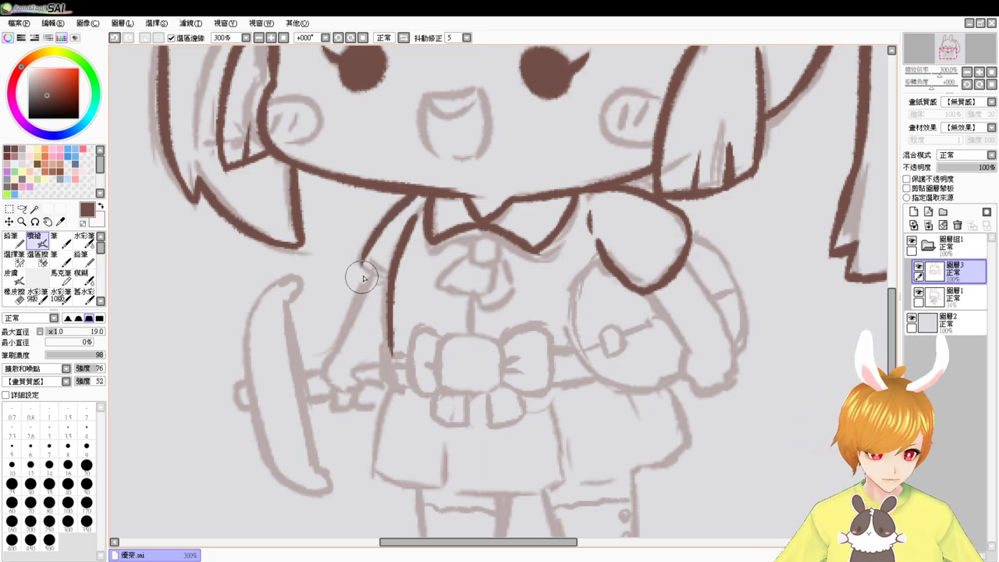
pyautogui.hotkey('ctrl', 'z')
pyautogui.moveTo(420, 197)
pyautogui.mouseDown()
pyautogui.moveTo(369, 250)
pyautogui.moveTo(369, 263)
pyautogui.moveTo(393, 276)
pyautogui.moveTo(368, 254)
pyautogui.moveTo(395, 274)
pyautogui.mouseUp()
pyautogui.hotkey('ctrl', 'z')
pyautogui.hotkey('ctrl', 'z')
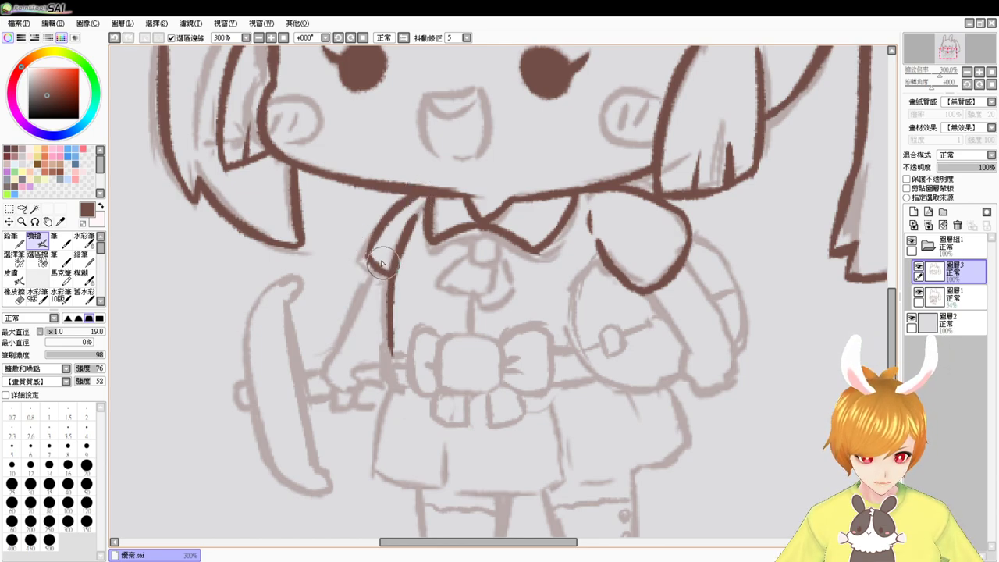
# Ink the neck ribbon's knot and two loops below the collar, plus the vertical line running down to the waist bow
pyautogui.moveTo(692, 388); pyautogui.dragTo(662, 361)
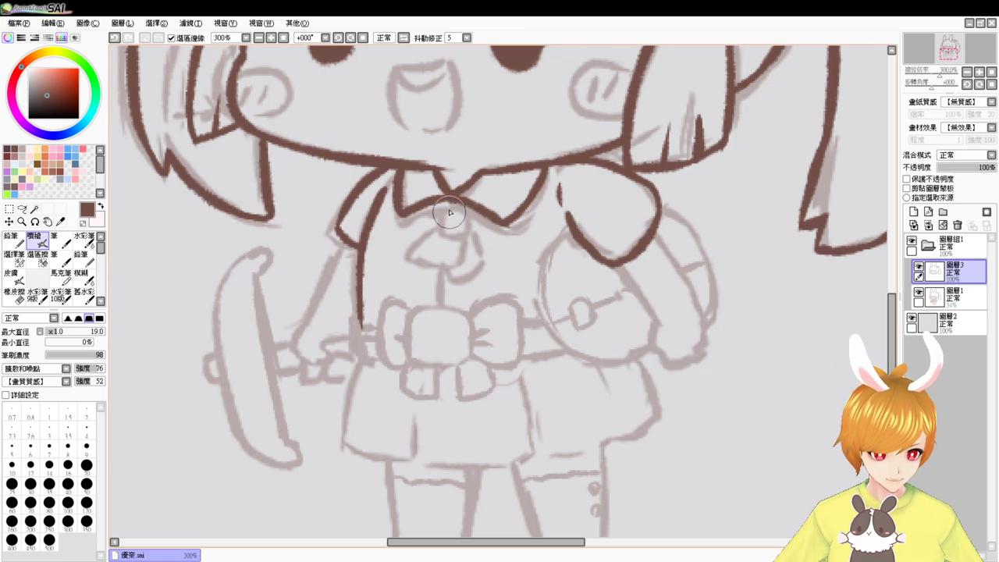
pyautogui.moveTo(439, 204)
pyautogui.mouseDown()
pyautogui.moveTo(436, 229)
pyautogui.moveTo(459, 228)
pyautogui.mouseUp()
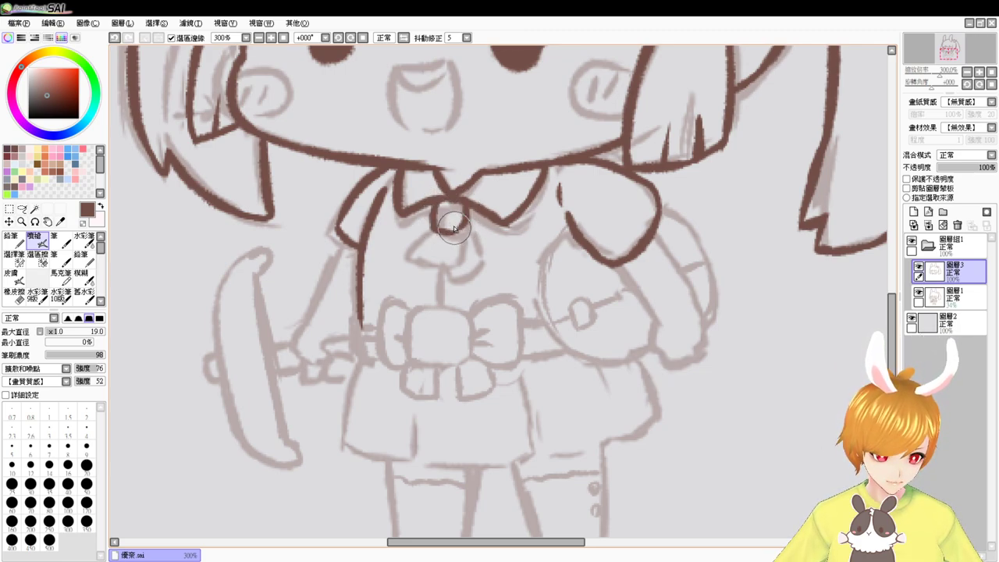
pyautogui.hotkey('ctrl', 'z')
pyautogui.moveTo(438, 203)
pyautogui.mouseDown()
pyautogui.moveTo(477, 219)
pyautogui.moveTo(473, 209)
pyautogui.moveTo(472, 225)
pyautogui.moveTo(434, 227)
pyautogui.moveTo(410, 257)
pyautogui.moveTo(437, 265)
pyautogui.mouseUp()
pyautogui.moveTo(469, 238); pyautogui.dragTo(466, 262)
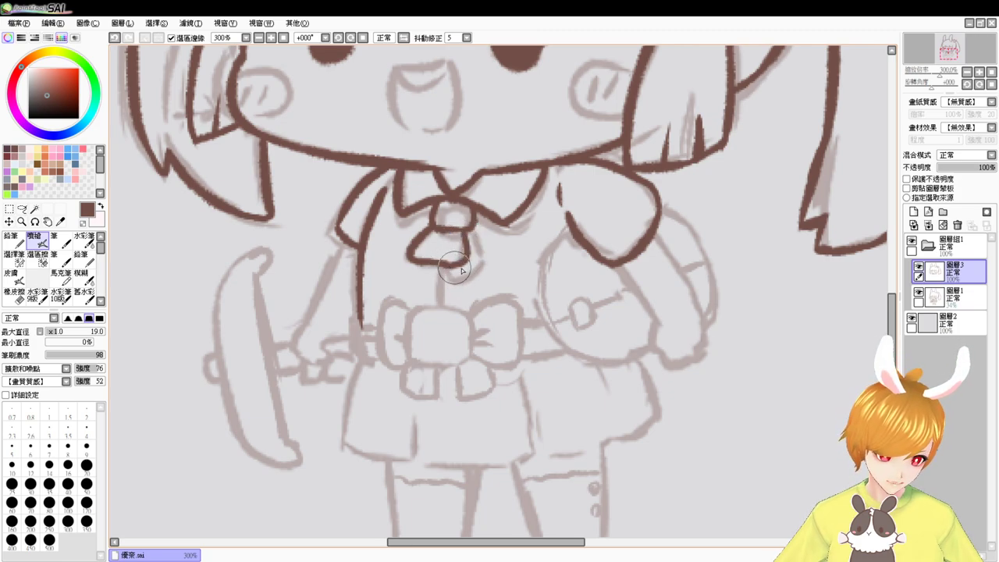
pyautogui.moveTo(453, 266)
pyautogui.mouseDown()
pyautogui.moveTo(484, 256)
pyautogui.moveTo(471, 228)
pyautogui.moveTo(488, 252)
pyautogui.moveTo(478, 271)
pyautogui.moveTo(440, 290)
pyautogui.moveTo(439, 278)
pyautogui.moveTo(443, 328)
pyautogui.moveTo(411, 318)
pyautogui.moveTo(412, 350)
pyautogui.mouseUp()
pyautogui.hotkey('ctrl', 'z')
pyautogui.hotkey('ctrl', 'z')
# Ink the waist bow's rounded square knot and the loop on each side of it
pyautogui.moveTo(415, 313)
pyautogui.mouseDown()
pyautogui.moveTo(469, 315)
pyautogui.moveTo(459, 312)
pyautogui.moveTo(471, 352)
pyautogui.mouseUp()
pyautogui.moveTo(409, 343)
pyautogui.mouseDown()
pyautogui.moveTo(471, 351)
pyautogui.moveTo(433, 363)
pyautogui.mouseUp()
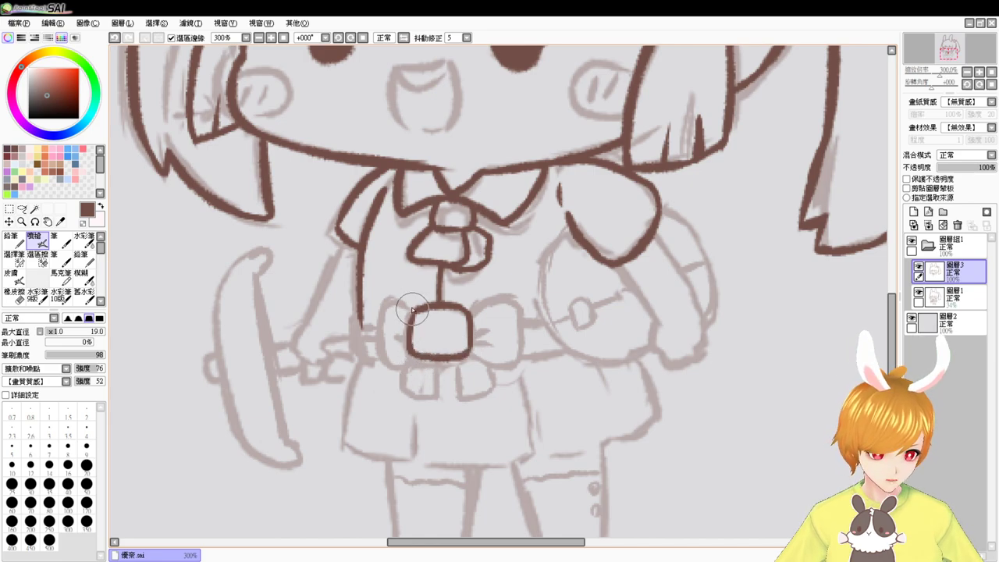
pyautogui.moveTo(414, 316)
pyautogui.mouseDown()
pyautogui.moveTo(394, 302)
pyautogui.moveTo(382, 332)
pyautogui.moveTo(387, 365)
pyautogui.moveTo(419, 360)
pyautogui.mouseUp()
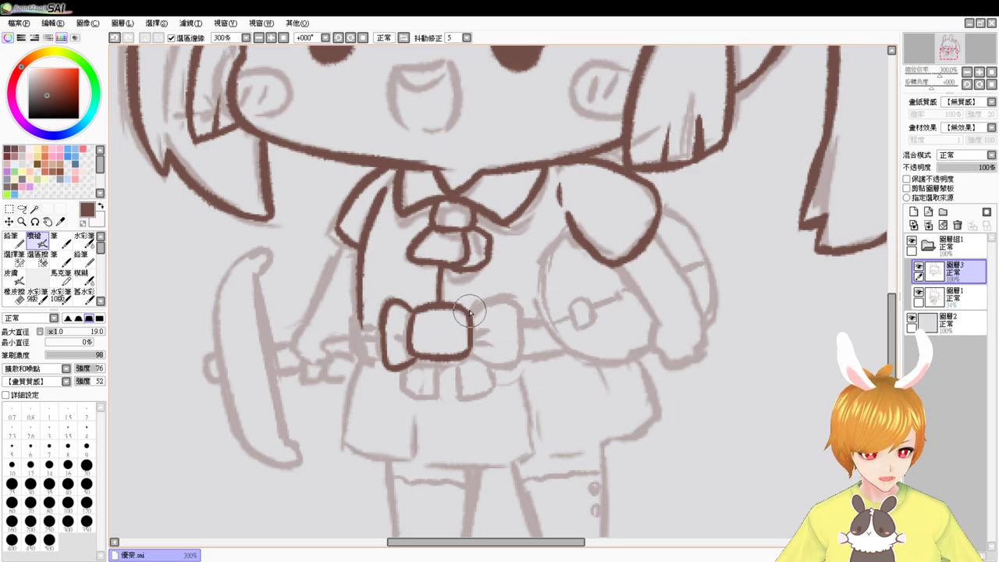
pyautogui.moveTo(469, 312)
pyautogui.mouseDown()
pyautogui.moveTo(502, 316)
pyautogui.moveTo(489, 366)
pyautogui.moveTo(501, 331)
pyautogui.moveTo(487, 364)
pyautogui.mouseUp()
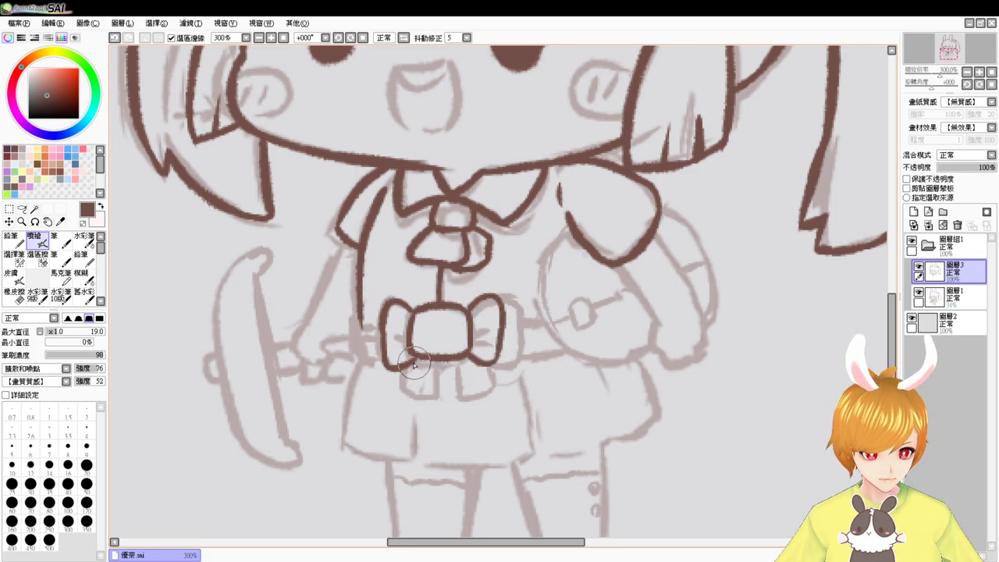
# Ink the waist bow's two short tails and add small crease marks in both loops beside the knot
pyautogui.moveTo(409, 365)
pyautogui.mouseDown()
pyautogui.moveTo(412, 389)
pyautogui.moveTo(436, 372)
pyautogui.moveTo(434, 359)
pyautogui.moveTo(423, 387)
pyautogui.moveTo(457, 360)
pyautogui.moveTo(426, 390)
pyautogui.moveTo(418, 384)
pyautogui.moveTo(477, 383)
pyautogui.moveTo(482, 370)
pyautogui.moveTo(462, 387)
pyautogui.mouseUp()
pyautogui.hotkey('ctrl', 'z')
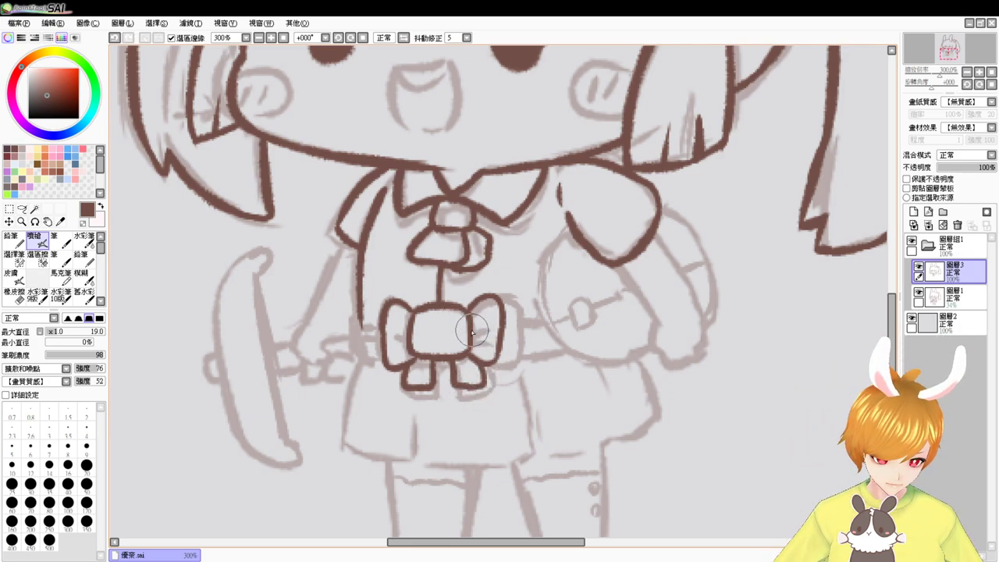
pyautogui.moveTo(473, 331)
pyautogui.mouseDown()
pyautogui.moveTo(486, 319)
pyautogui.moveTo(482, 338)
pyautogui.mouseUp()
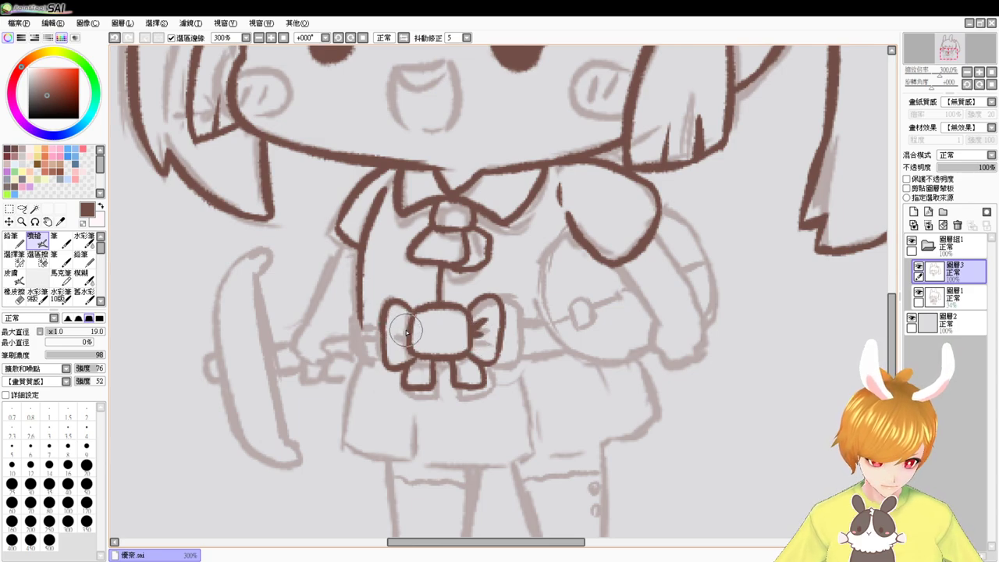
pyautogui.moveTo(406, 337); pyautogui.dragTo(398, 340)
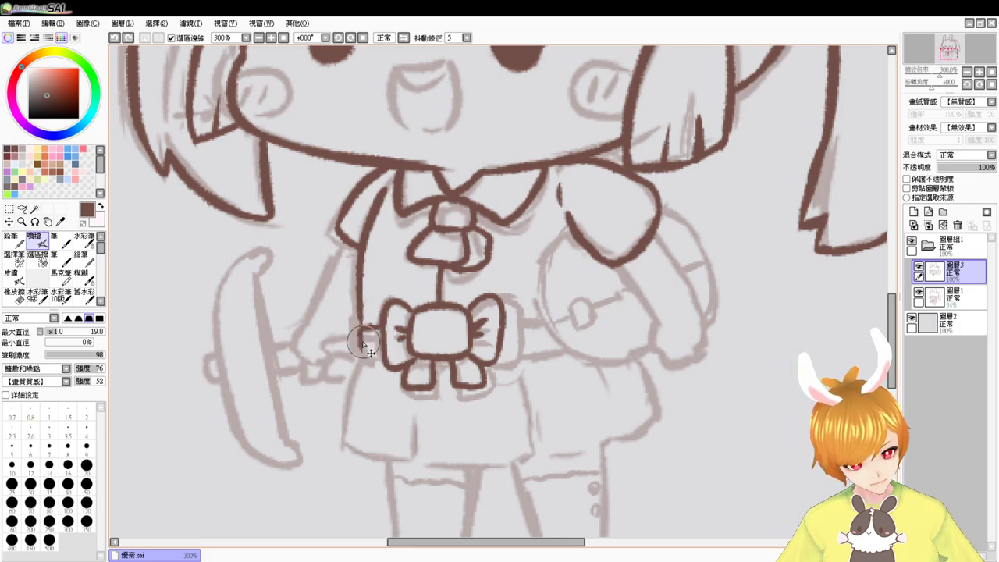
# Ink the short belt section left of the waist bow, and erase and redraw the right loop's outer edge
pyautogui.moveTo(359, 344); pyautogui.dragTo(385, 358)
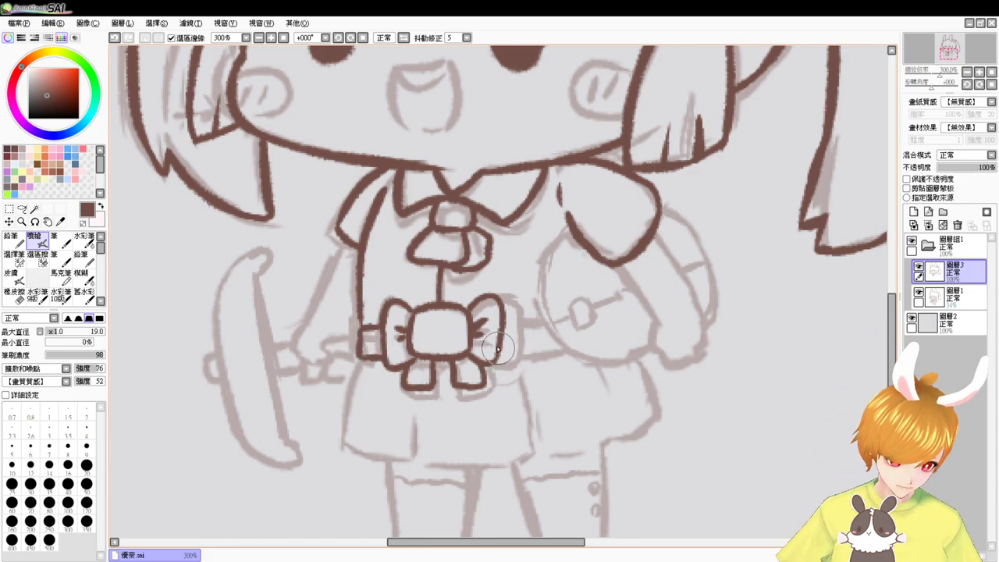
pyautogui.press('e')
pyautogui.press('v')
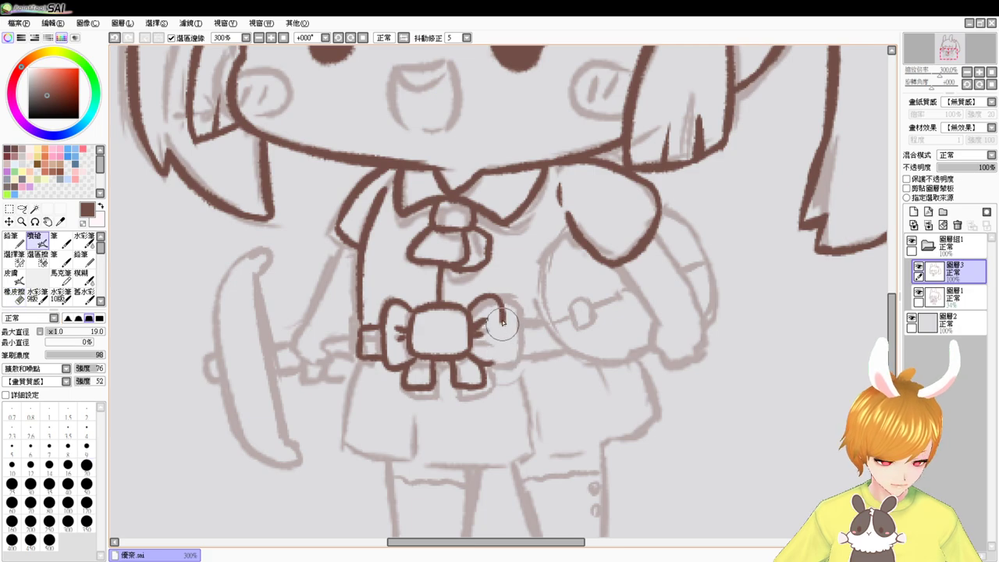
pyautogui.moveTo(502, 332)
pyautogui.mouseDown()
pyautogui.moveTo(501, 355)
pyautogui.moveTo(485, 362)
pyautogui.mouseUp()
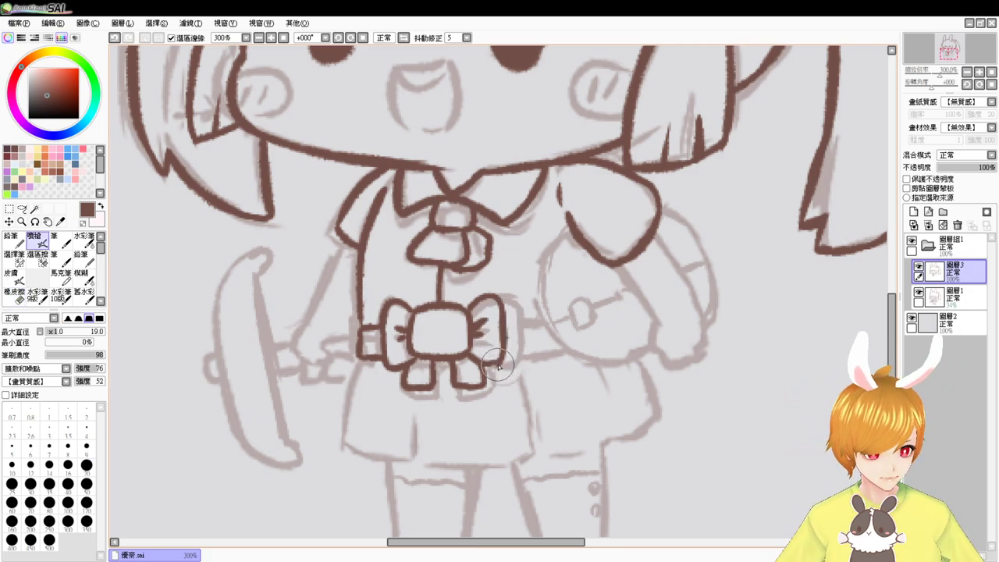
# Ink the belt's upper and lower edges from the bow's right loop to the sketched round bag
pyautogui.moveTo(507, 322); pyautogui.dragTo(542, 322)
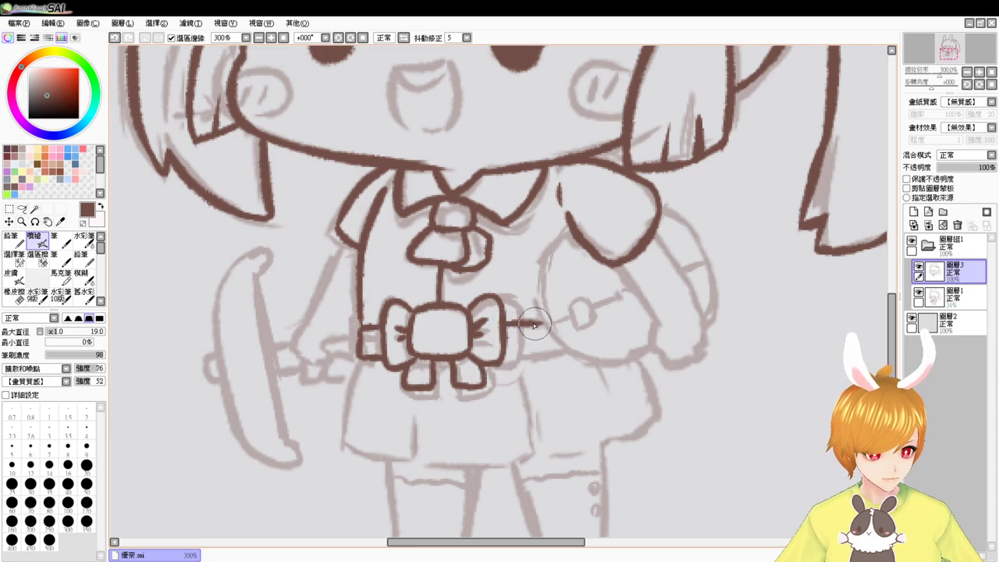
pyautogui.moveTo(506, 359); pyautogui.dragTo(582, 355)
pyautogui.hotkey('ctrl', 'z')
pyautogui.hotkey('ctrl', 'z')
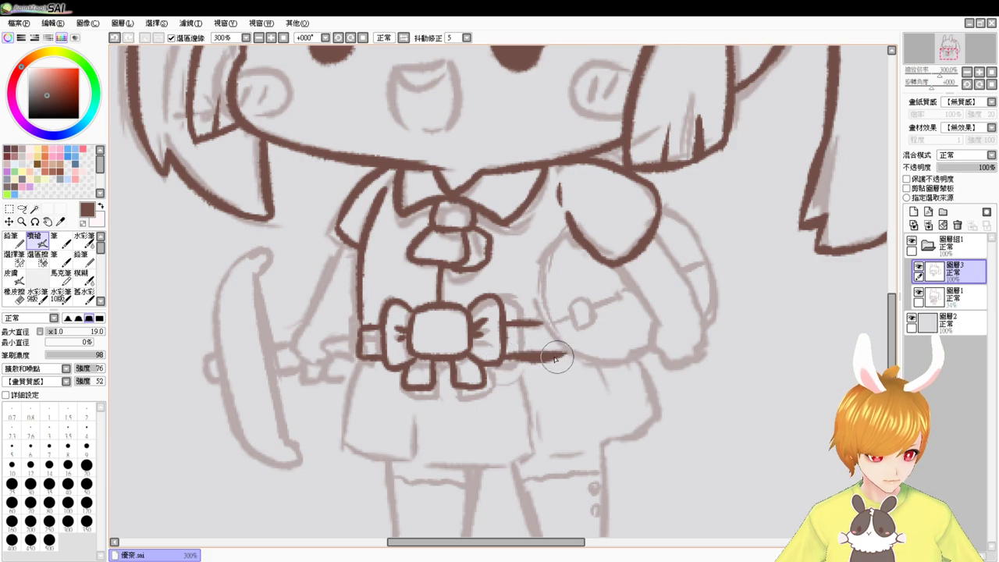
pyautogui.hotkey('ctrl', 'z')
pyautogui.moveTo(503, 361); pyautogui.dragTo(568, 352)
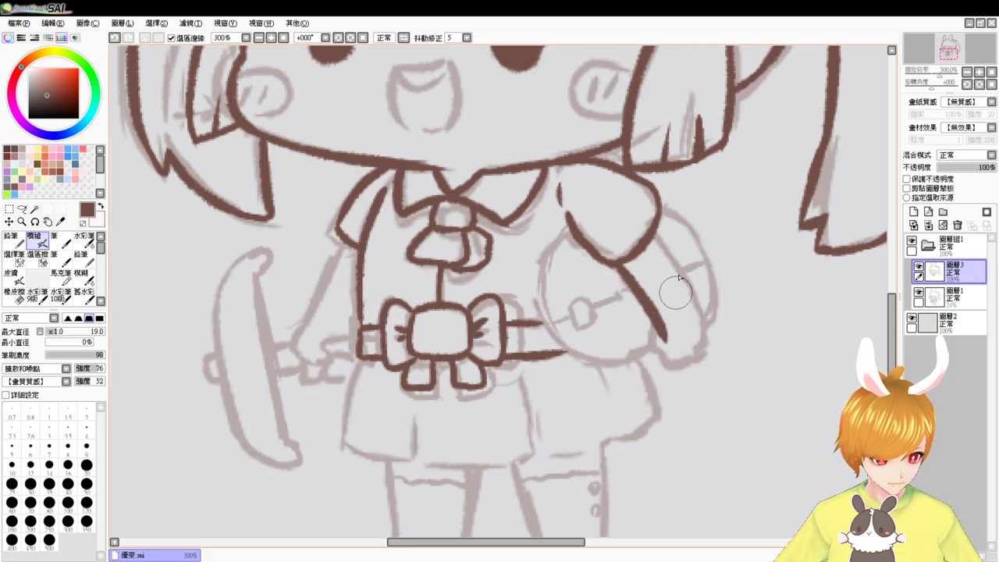
# Ink both edges of the right arm below the puff sleeve and close them with the rounded hand
pyautogui.moveTo(624, 267); pyautogui.dragTo(657, 326)
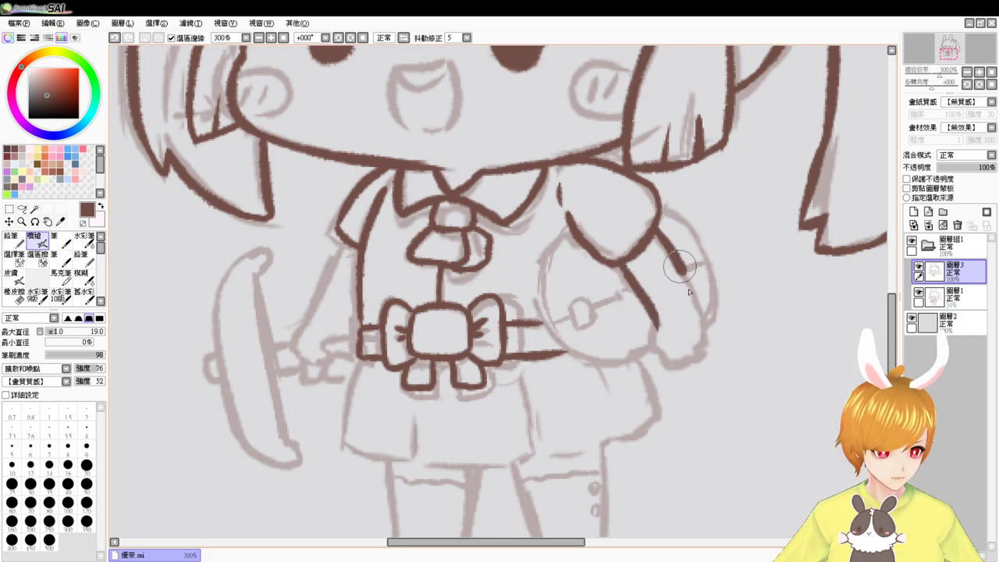
pyautogui.moveTo(659, 232); pyautogui.dragTo(688, 314)
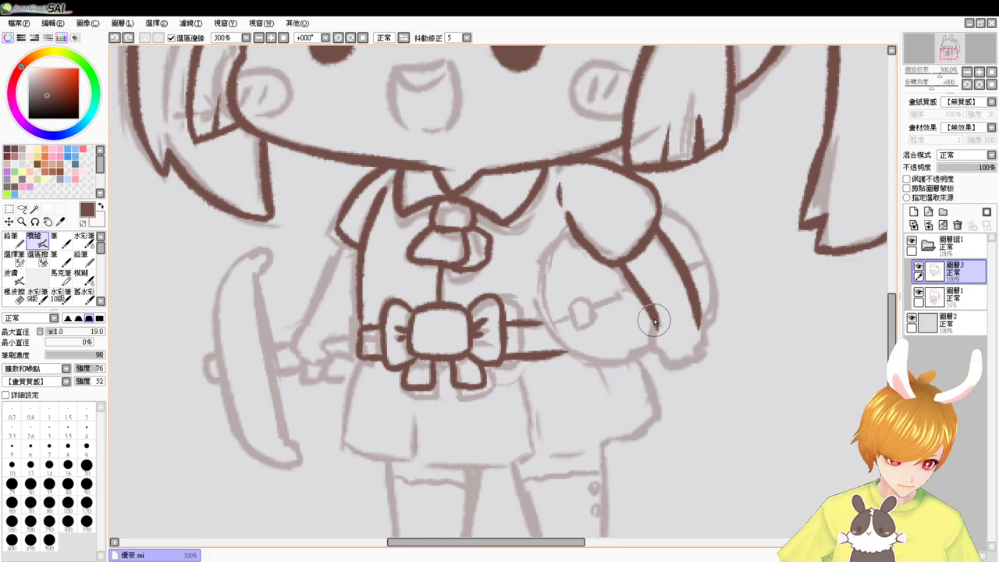
pyautogui.moveTo(654, 320)
pyautogui.mouseDown()
pyautogui.moveTo(667, 361)
pyautogui.moveTo(707, 341)
pyautogui.mouseUp()
pyautogui.moveTo(696, 307); pyautogui.dragTo(703, 343)
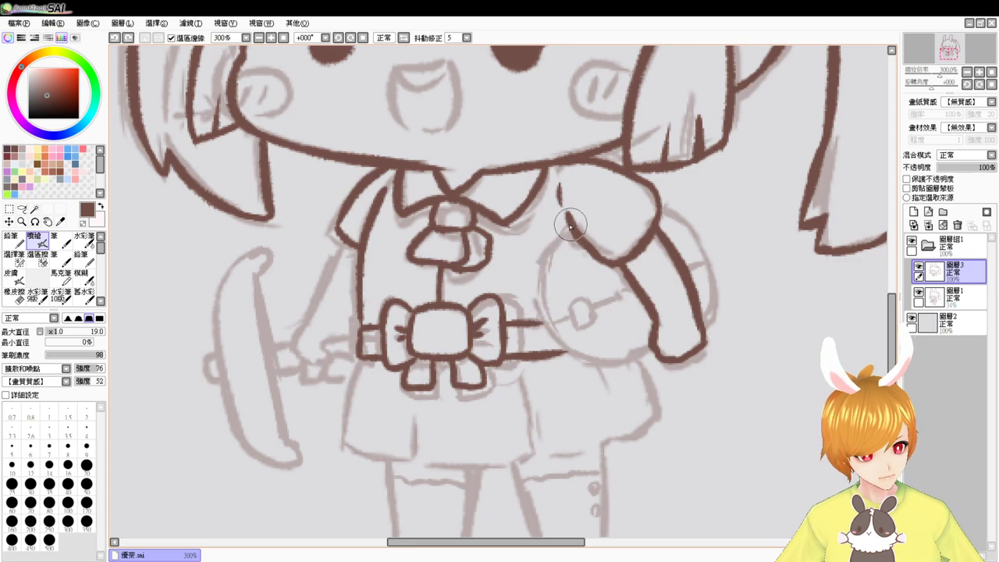
# Ink the round bag's outline: its left curve, the arc behind the arm and the bottom edge up to the hand
pyautogui.moveTo(582, 222)
pyautogui.mouseDown()
pyautogui.moveTo(549, 257)
pyautogui.moveTo(576, 363)
pyautogui.mouseUp()
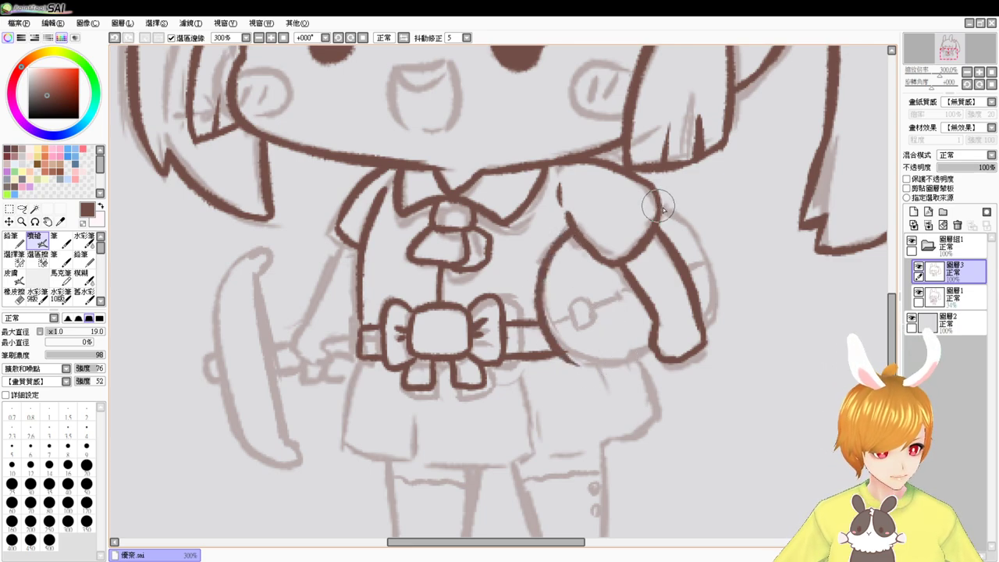
pyautogui.moveTo(662, 207); pyautogui.dragTo(715, 307)
pyautogui.hotkey('ctrl', 'z')
pyautogui.moveTo(666, 211)
pyautogui.mouseDown()
pyautogui.moveTo(707, 319)
pyautogui.moveTo(713, 296)
pyautogui.moveTo(700, 331)
pyautogui.mouseUp()
pyautogui.moveTo(568, 351); pyautogui.dragTo(661, 358)
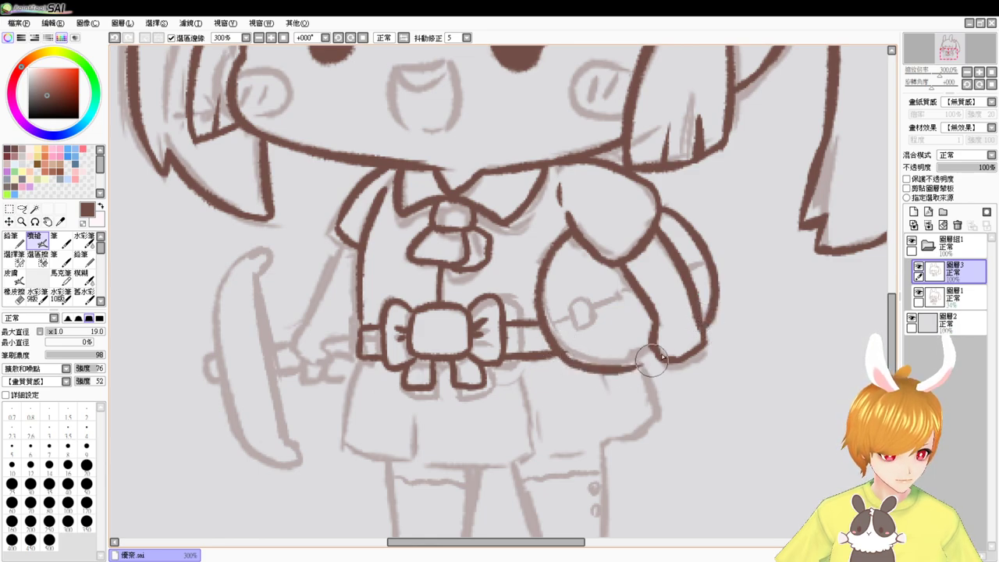
pyautogui.hotkey('ctrl', 'z')
pyautogui.moveTo(559, 345)
pyautogui.mouseDown()
pyautogui.moveTo(629, 370)
pyautogui.moveTo(651, 366)
pyautogui.moveTo(614, 372)
pyautogui.mouseUp()
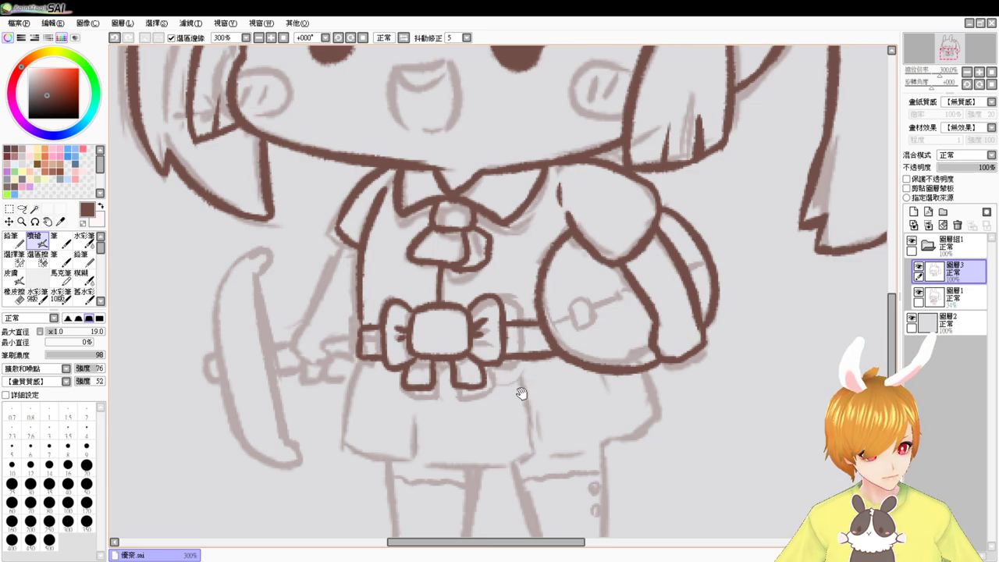
# Ink the skirt's left and right side edges, from below the belt and bag down to the hem corners
pyautogui.moveTo(522, 393); pyautogui.dragTo(545, 315)
pyautogui.moveTo(393, 277); pyautogui.dragTo(374, 373)
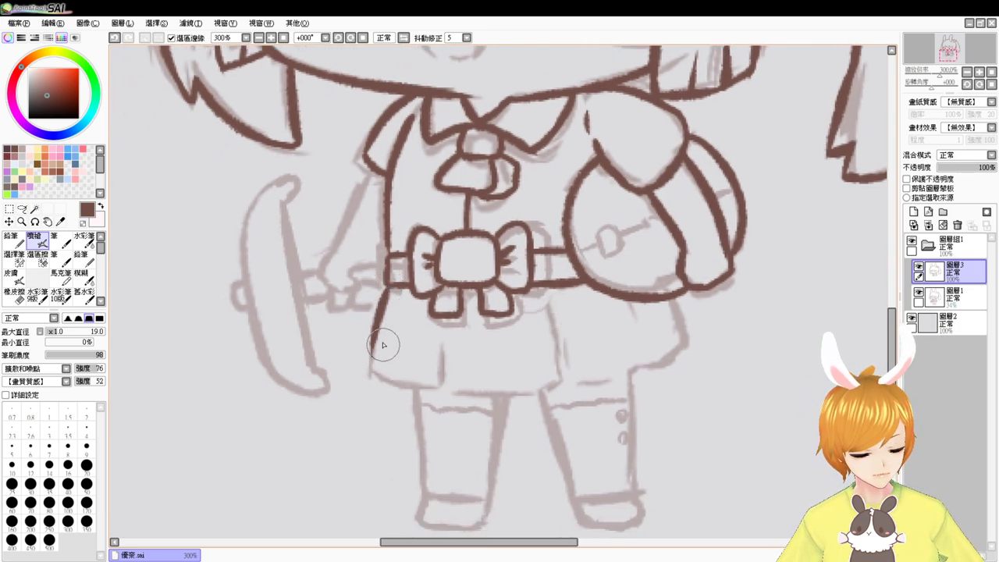
pyautogui.hotkey('ctrl', 'z')
pyautogui.moveTo(392, 285)
pyautogui.mouseDown()
pyautogui.moveTo(372, 359)
pyautogui.moveTo(383, 383)
pyautogui.mouseUp()
pyautogui.hotkey('ctrl', 'z')
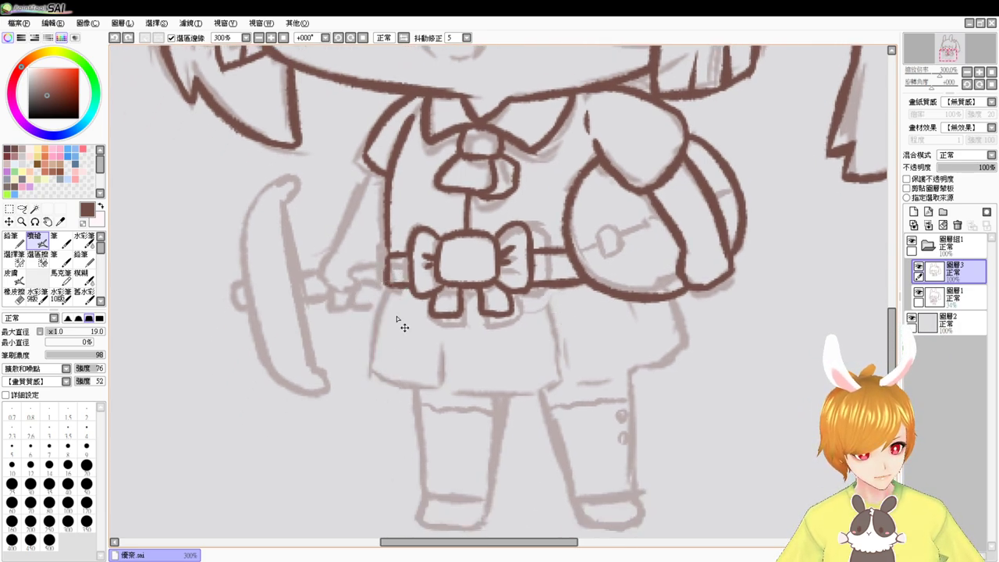
pyautogui.moveTo(387, 279); pyautogui.dragTo(373, 367)
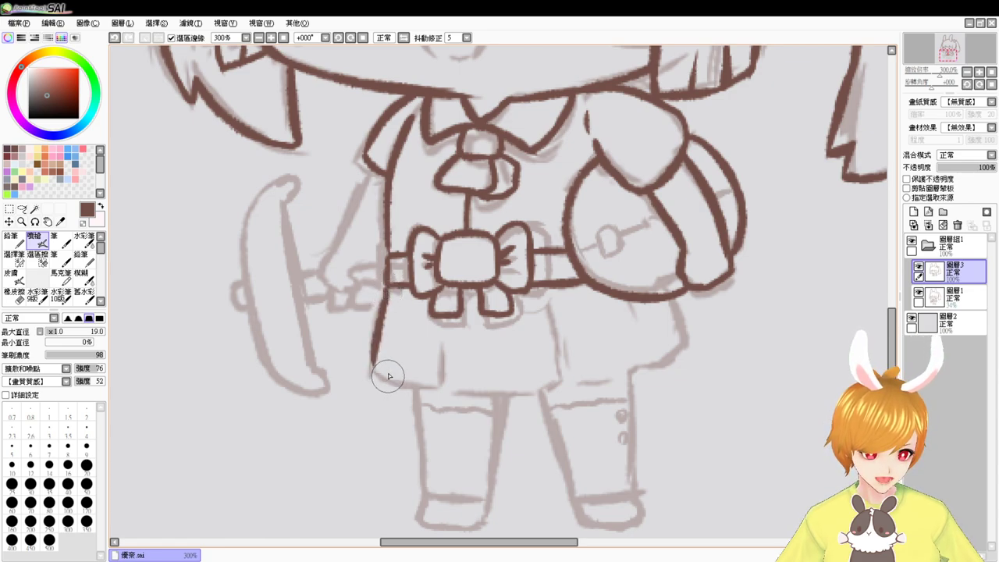
pyautogui.hotkey('ctrl', 'z')
pyautogui.moveTo(385, 289); pyautogui.dragTo(373, 363)
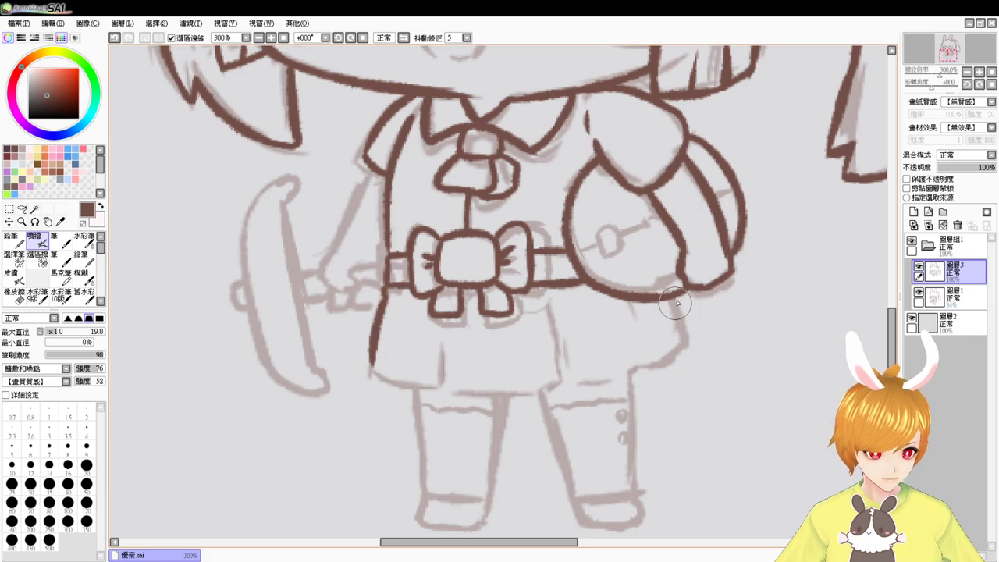
pyautogui.moveTo(678, 295); pyautogui.dragTo(684, 347)
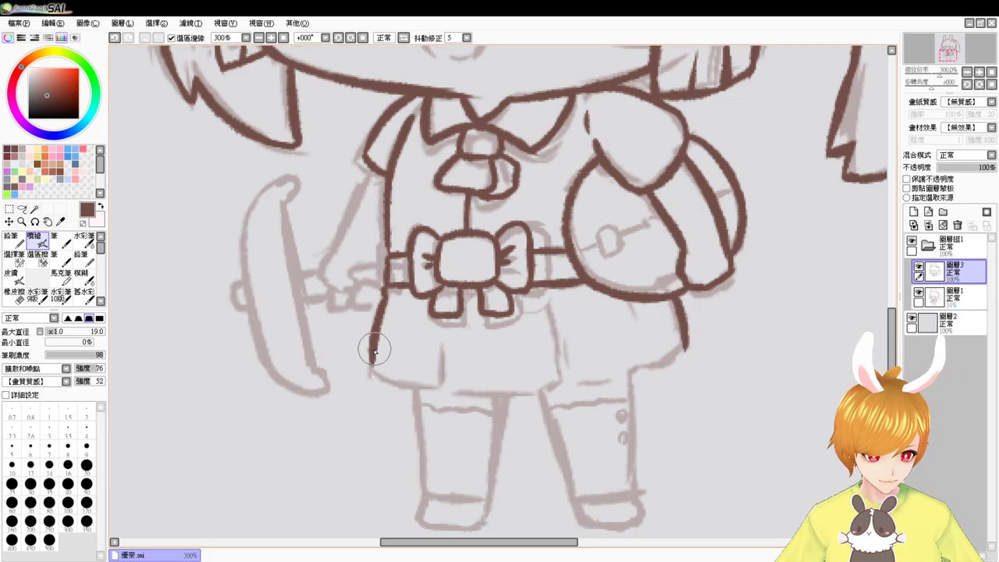
# Ink the skirt's hem and three pleat lines, and add short fold marks above the belt beside the round bag
pyautogui.moveTo(375, 362); pyautogui.dragTo(449, 380)
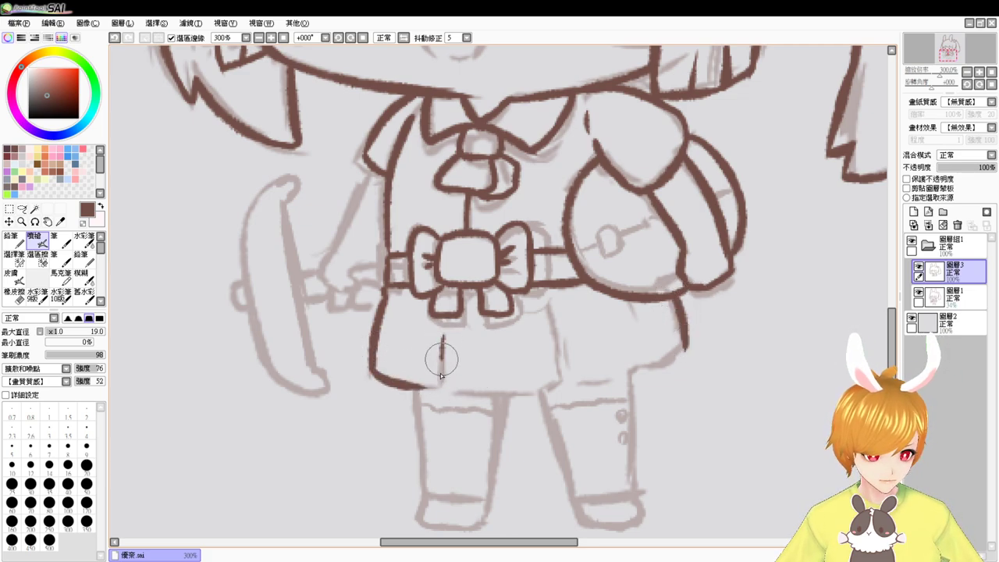
pyautogui.moveTo(441, 337)
pyautogui.mouseDown()
pyautogui.moveTo(435, 390)
pyautogui.moveTo(407, 375)
pyautogui.moveTo(483, 394)
pyautogui.moveTo(532, 391)
pyautogui.moveTo(540, 369)
pyautogui.moveTo(501, 405)
pyautogui.moveTo(492, 398)
pyautogui.moveTo(558, 386)
pyautogui.mouseUp()
pyautogui.hotkey('ctrl', 'z')
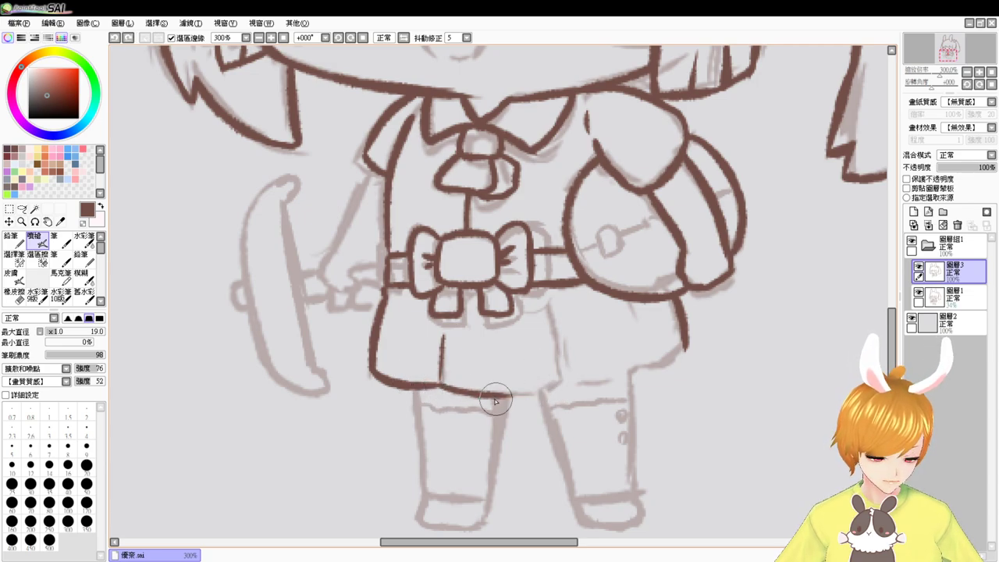
pyautogui.moveTo(495, 400); pyautogui.dragTo(568, 384)
pyautogui.moveTo(551, 311); pyautogui.dragTo(557, 373)
pyautogui.hotkey('ctrl', 'z')
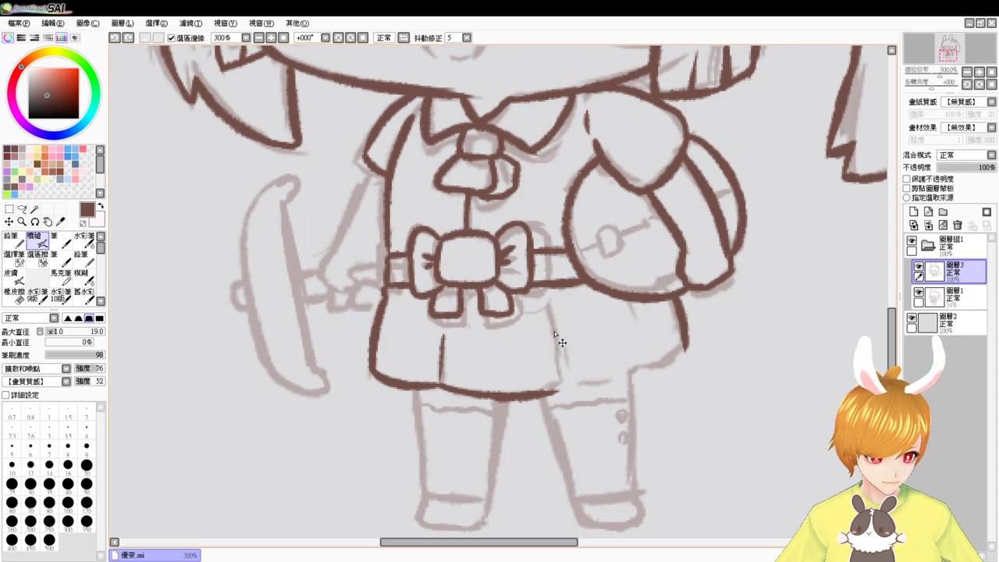
pyautogui.moveTo(550, 303)
pyautogui.mouseDown()
pyautogui.moveTo(554, 389)
pyautogui.moveTo(636, 373)
pyautogui.mouseUp()
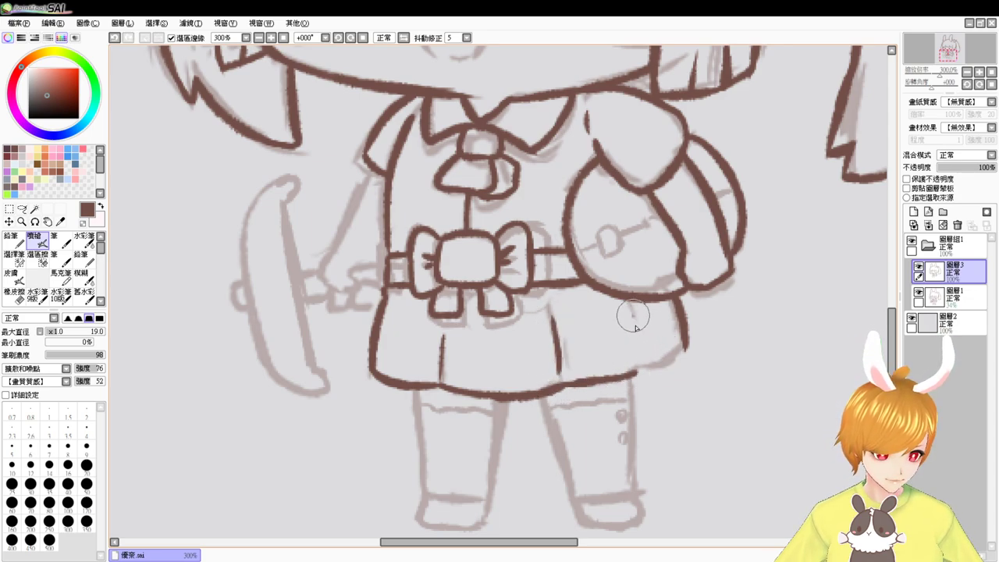
pyautogui.moveTo(633, 314)
pyautogui.mouseDown()
pyautogui.moveTo(645, 374)
pyautogui.moveTo(635, 374)
pyautogui.moveTo(684, 345)
pyautogui.moveTo(660, 364)
pyautogui.mouseUp()
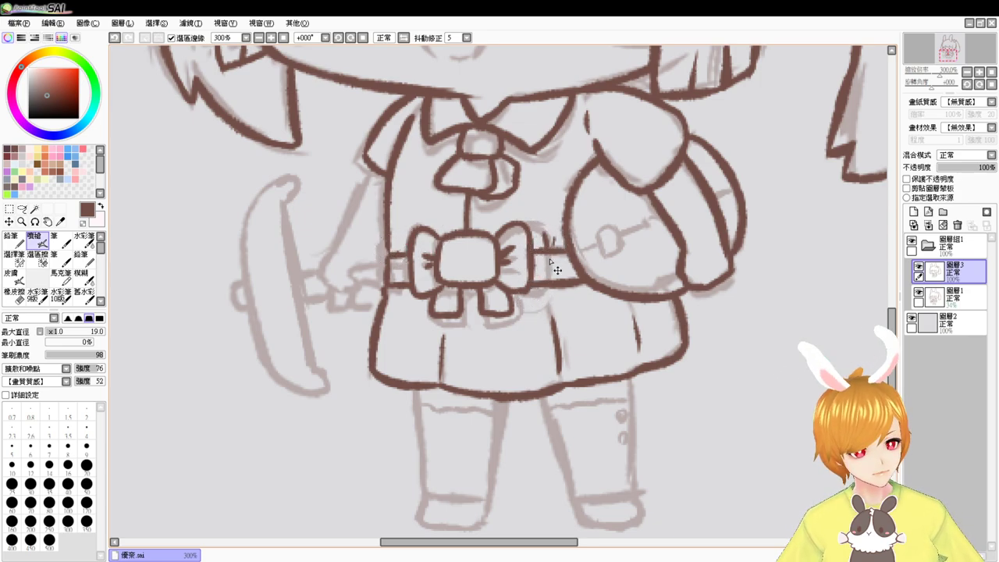
pyautogui.hotkey('ctrl', 'z')
pyautogui.moveTo(556, 237); pyautogui.dragTo(554, 254)
# Ink both edges of the left leg below the skirt and close them with the rounded foot outline
pyautogui.moveTo(562, 396); pyautogui.dragTo(557, 378)
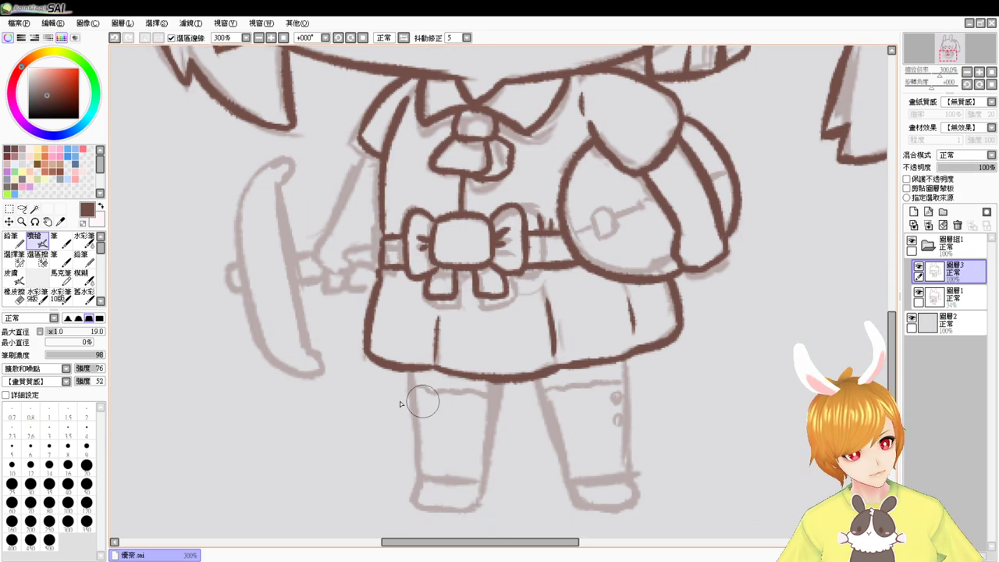
pyautogui.moveTo(412, 376); pyautogui.dragTo(422, 473)
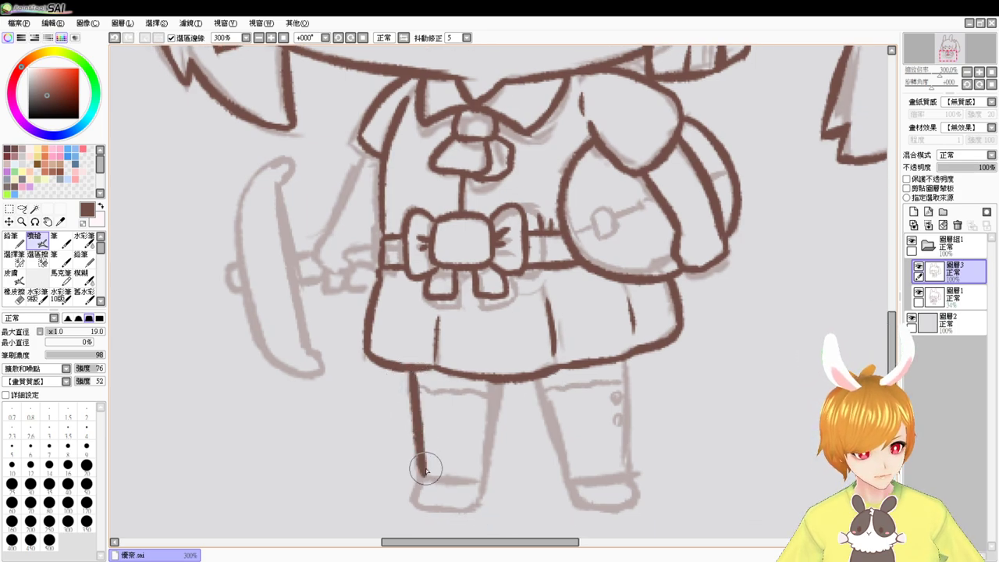
pyautogui.moveTo(506, 433); pyautogui.dragTo(505, 365)
pyautogui.moveTo(499, 318); pyautogui.dragTo(479, 447)
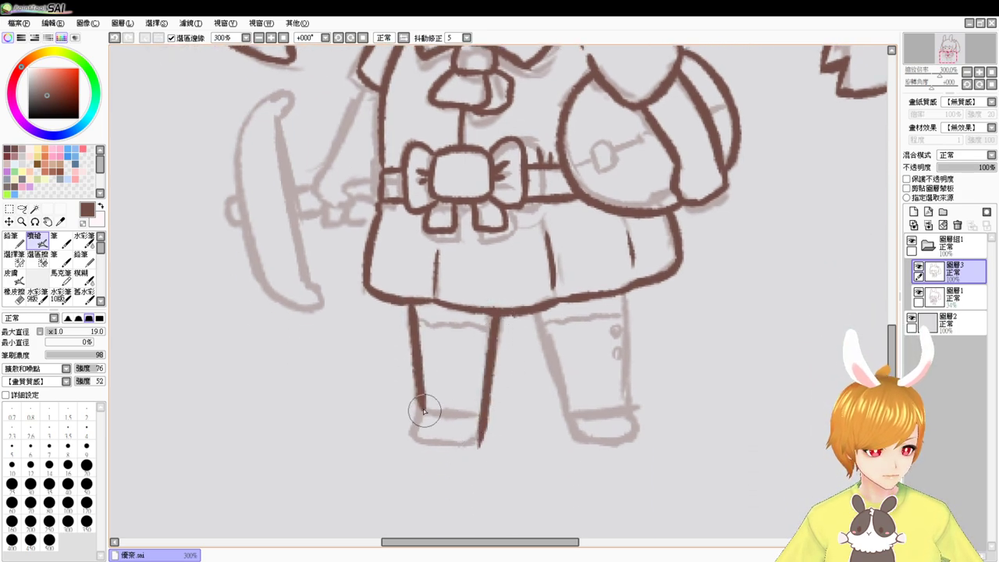
pyautogui.moveTo(422, 408)
pyautogui.mouseDown()
pyautogui.moveTo(445, 441)
pyautogui.moveTo(427, 439)
pyautogui.moveTo(483, 433)
pyautogui.moveTo(427, 441)
pyautogui.moveTo(486, 432)
pyautogui.moveTo(481, 454)
pyautogui.moveTo(497, 443)
pyautogui.moveTo(455, 443)
pyautogui.mouseUp()
pyautogui.hotkey('ctrl', 'z')
pyautogui.hotkey('ctrl', 'z')
pyautogui.hotkey('ctrl', 'z')
pyautogui.press('e')
pyautogui.press('b')
# Ink both edges of the right leg and join them with the rounded bottom of the foot
pyautogui.moveTo(537, 311); pyautogui.dragTo(568, 426)
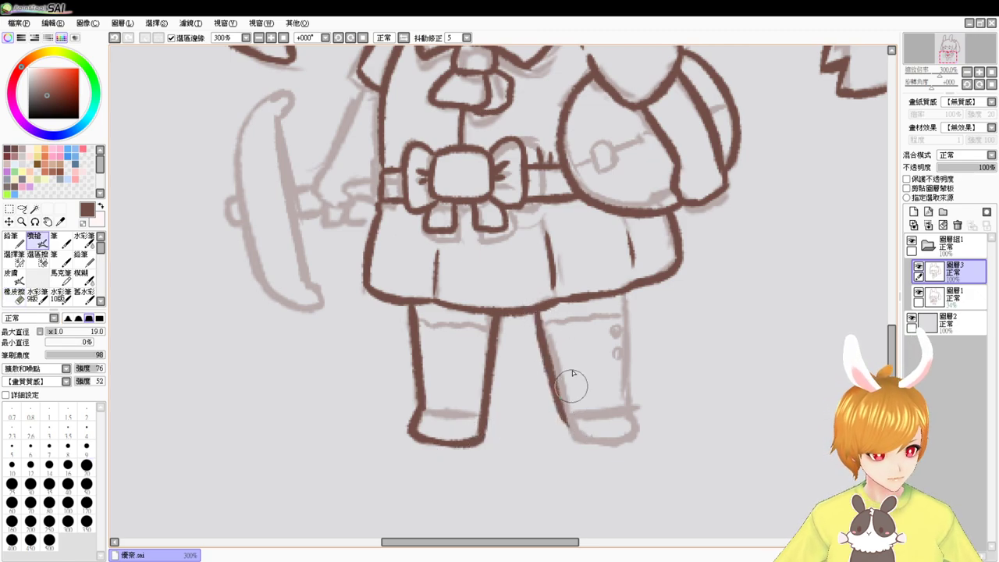
pyautogui.moveTo(620, 295); pyautogui.dragTo(630, 428)
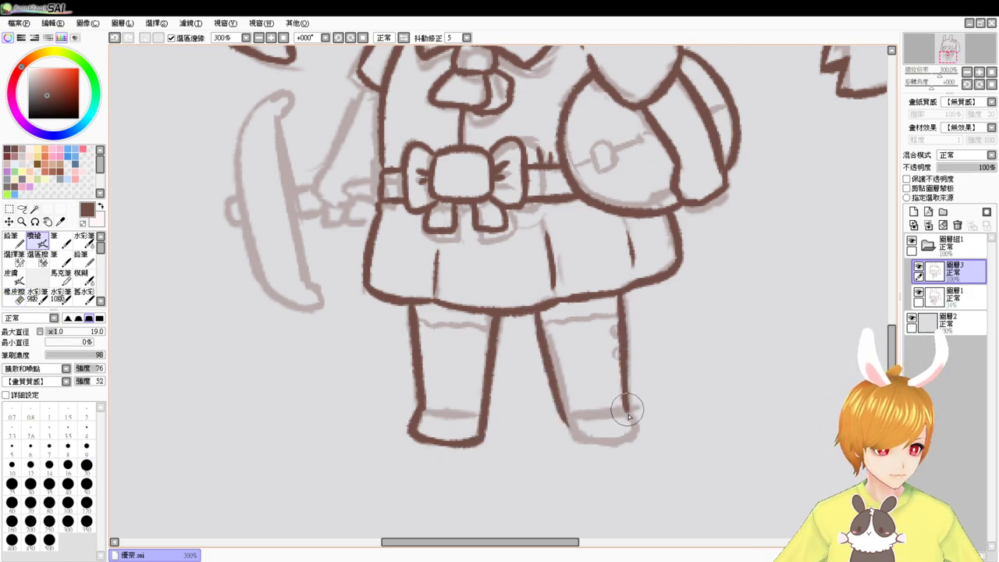
pyautogui.moveTo(563, 420)
pyautogui.mouseDown()
pyautogui.moveTo(590, 430)
pyautogui.moveTo(634, 421)
pyautogui.mouseUp()
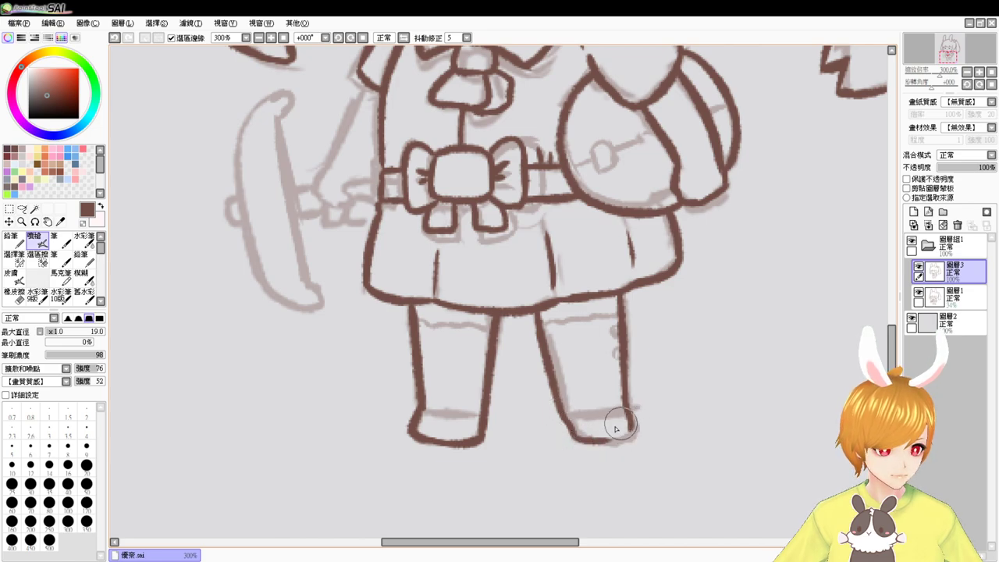
pyautogui.hotkey('ctrl', 'z')
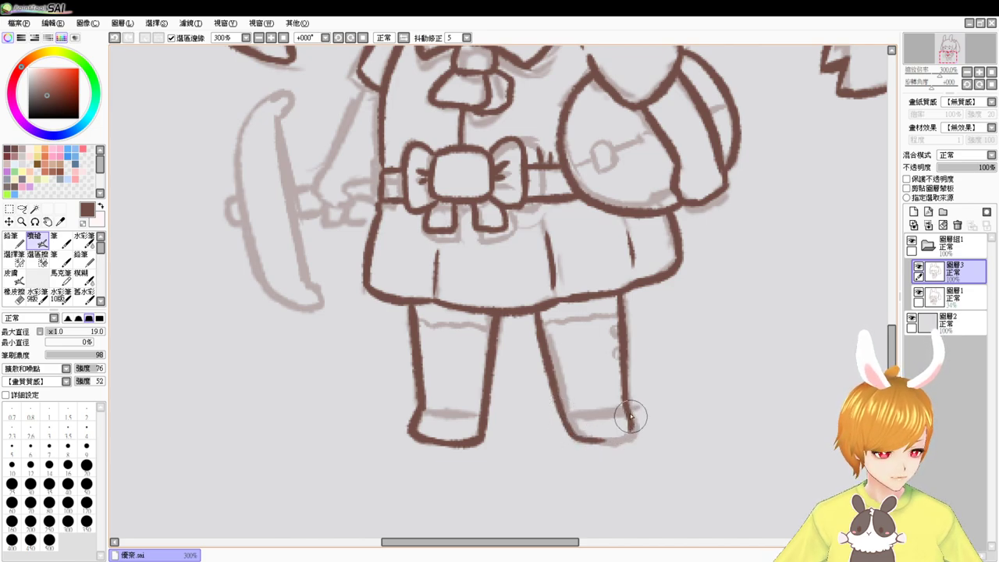
# Ink the curved shoe line across each foot and the wavy sock top on both legs just below the skirt
pyautogui.moveTo(564, 414); pyautogui.dragTo(624, 409)
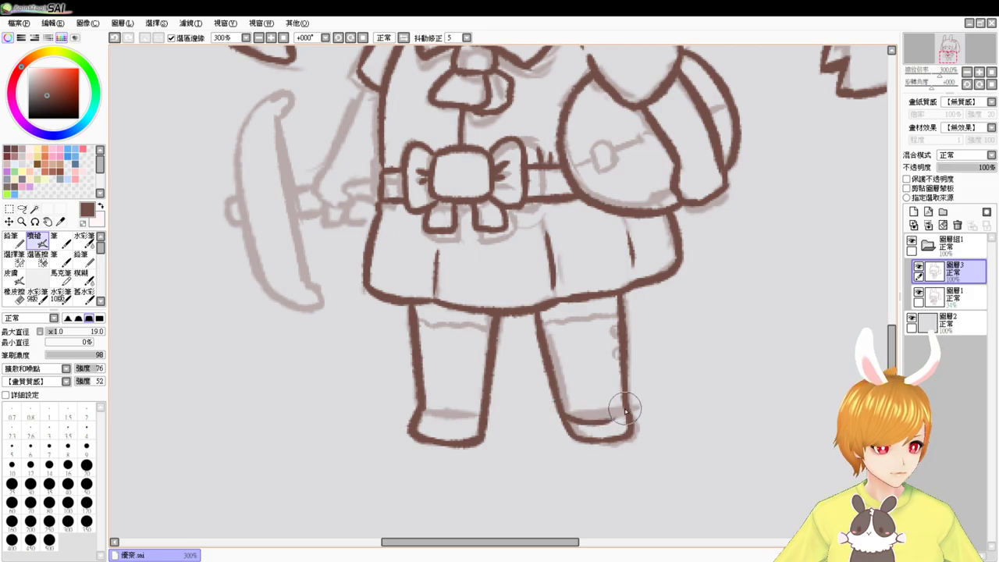
pyautogui.hotkey('ctrl', 'z')
pyautogui.moveTo(562, 414)
pyautogui.mouseDown()
pyautogui.moveTo(624, 408)
pyautogui.moveTo(559, 426)
pyautogui.mouseUp()
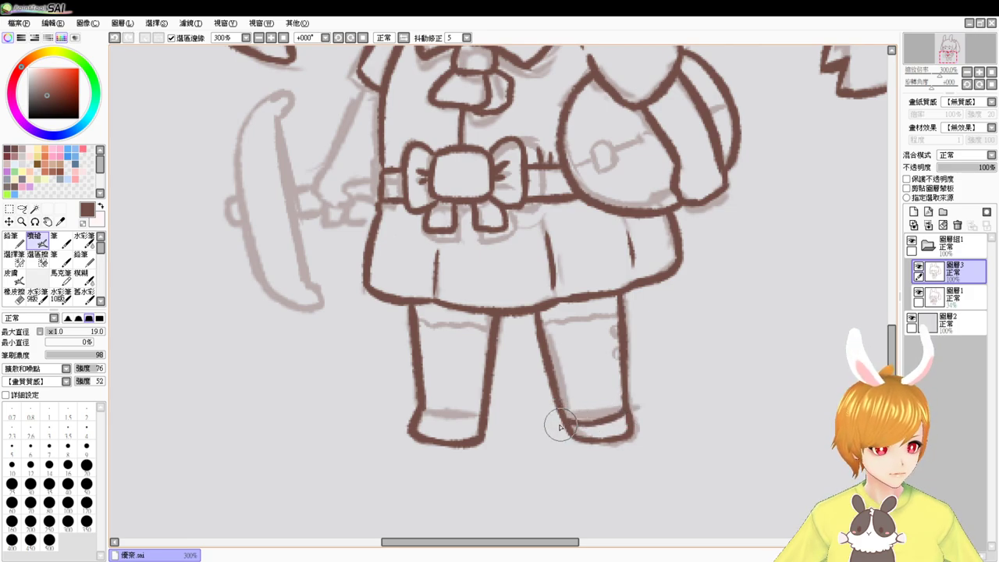
pyautogui.moveTo(422, 413)
pyautogui.mouseDown()
pyautogui.moveTo(483, 414)
pyautogui.moveTo(475, 418)
pyautogui.mouseUp()
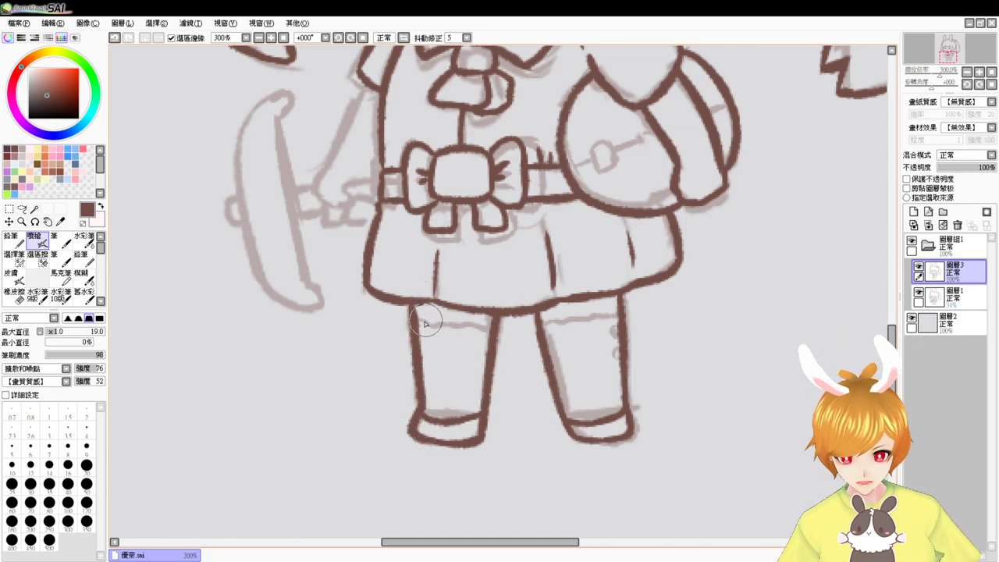
pyautogui.moveTo(417, 321)
pyautogui.mouseDown()
pyautogui.moveTo(488, 321)
pyautogui.moveTo(494, 332)
pyautogui.moveTo(618, 321)
pyautogui.mouseUp()
pyautogui.hotkey('ctrl', 'z')
pyautogui.hotkey('ctrl', 'z')
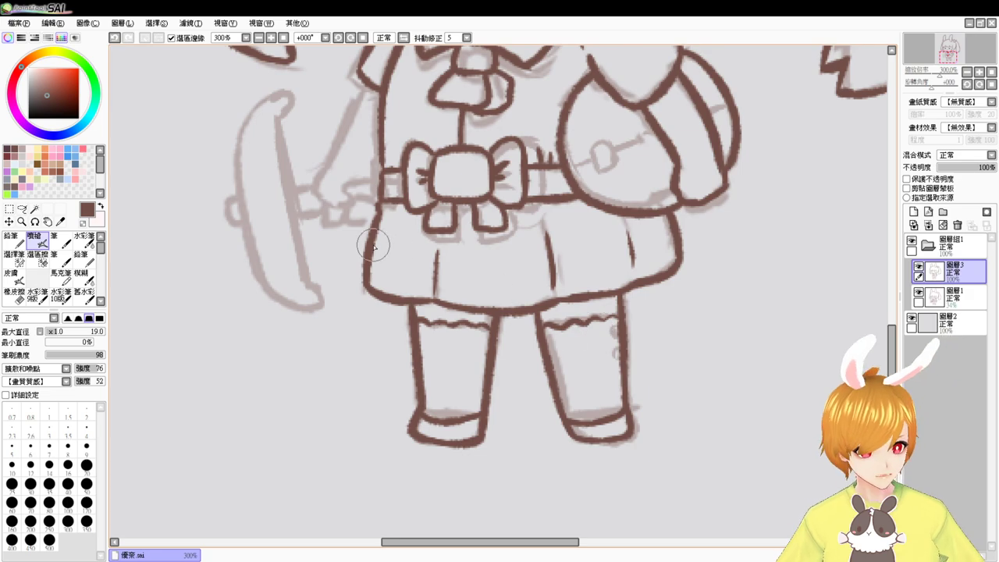
# Ink the left arm's outer edge from the sleeve opening down to the wrist
pyautogui.moveTo(375, 261)
pyautogui.mouseDown()
pyautogui.moveTo(378, 352)
pyautogui.moveTo(387, 328)
pyautogui.mouseUp()
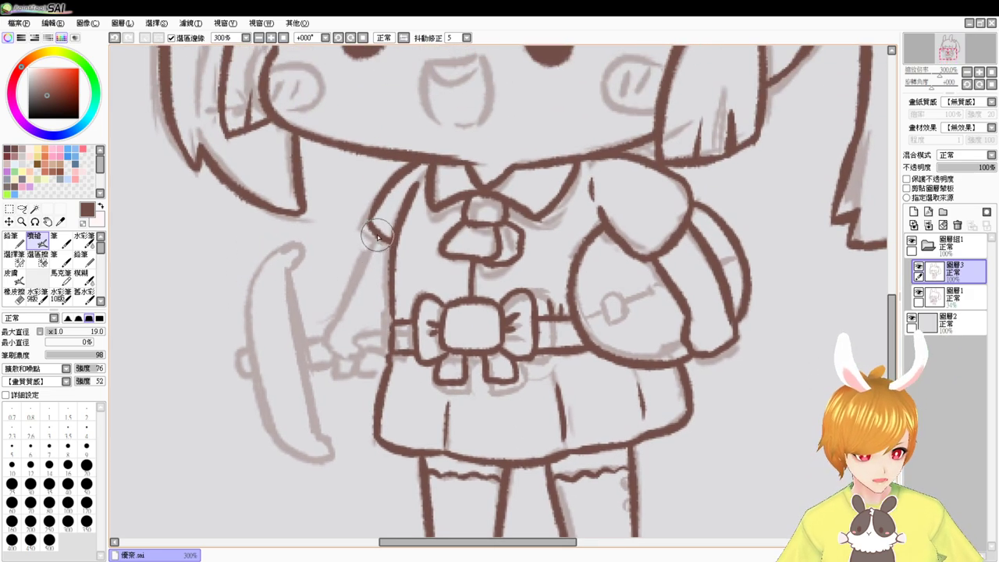
pyautogui.hotkey('ctrl', 'z')
pyautogui.moveTo(378, 237); pyautogui.dragTo(345, 316)
pyautogui.hotkey('ctrl', 'z')
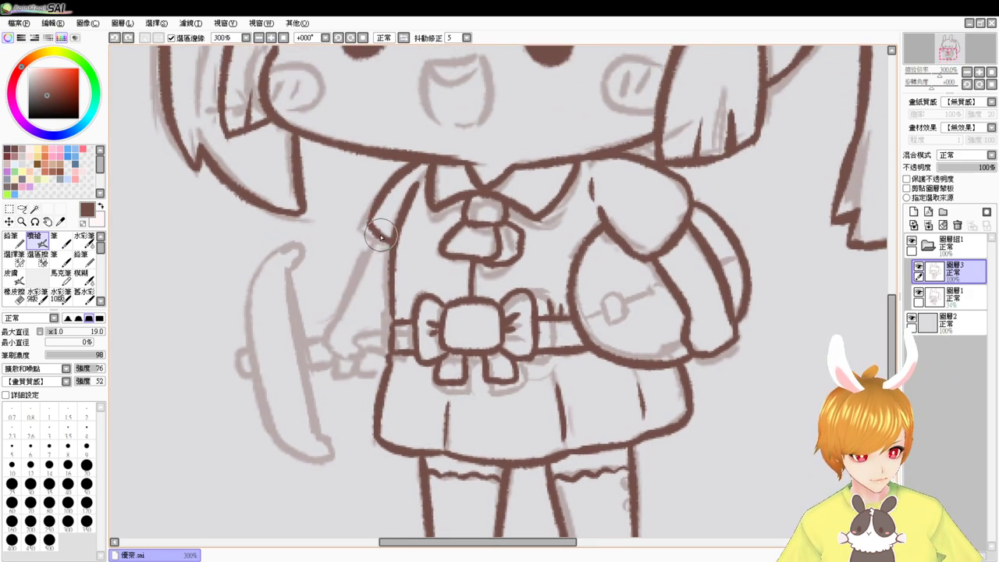
pyautogui.moveTo(381, 236)
pyautogui.mouseDown()
pyautogui.moveTo(342, 318)
pyautogui.moveTo(357, 365)
pyautogui.mouseUp()
pyautogui.hotkey('ctrl', 'z')
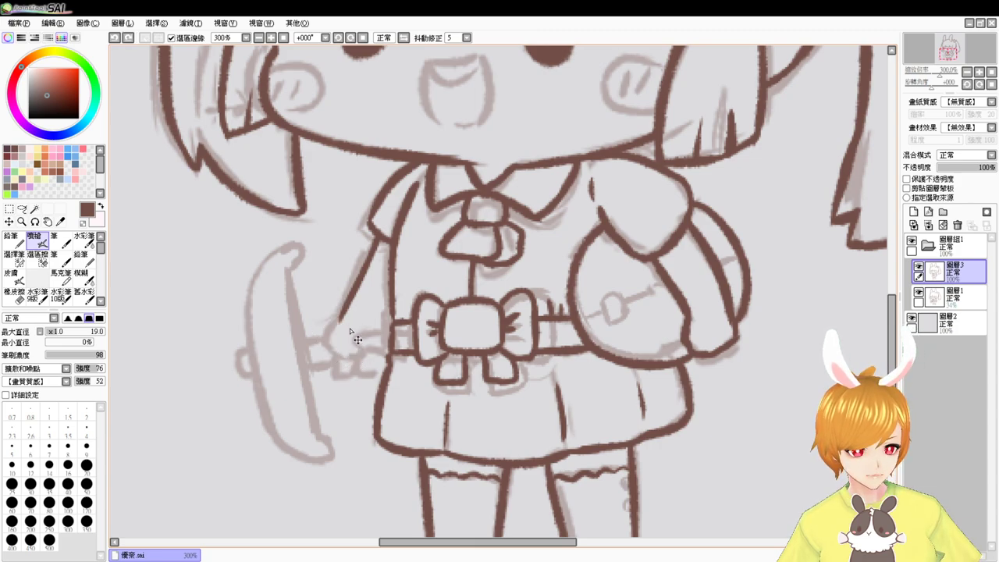
# Ink the left hand's gripping fingers and the handle sections on both sides of the fist
pyautogui.moveTo(348, 309)
pyautogui.mouseDown()
pyautogui.moveTo(335, 330)
pyautogui.moveTo(358, 363)
pyautogui.mouseUp()
pyautogui.hotkey('ctrl', 'z')
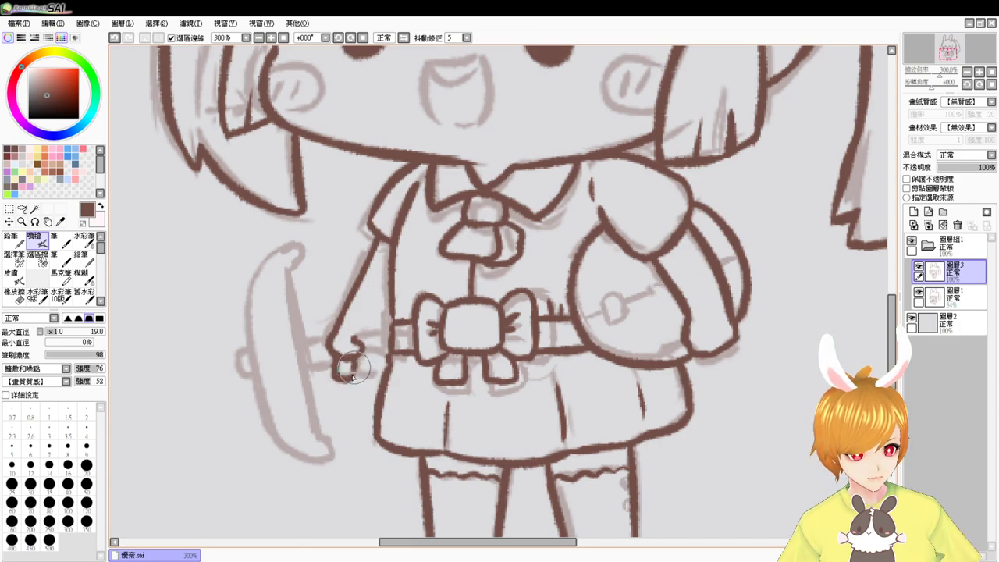
pyautogui.moveTo(356, 382); pyautogui.dragTo(375, 382)
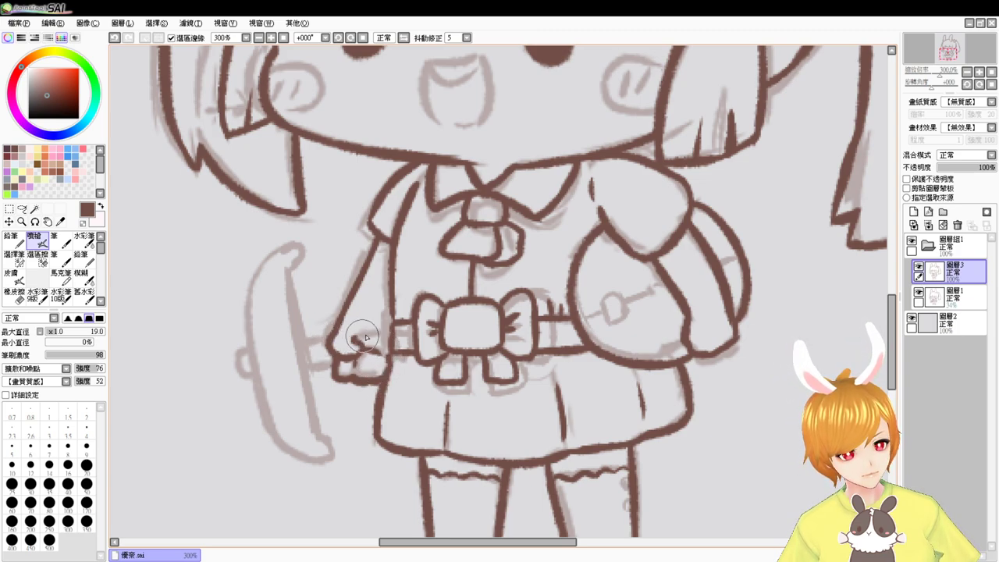
pyautogui.moveTo(359, 339); pyautogui.dragTo(389, 335)
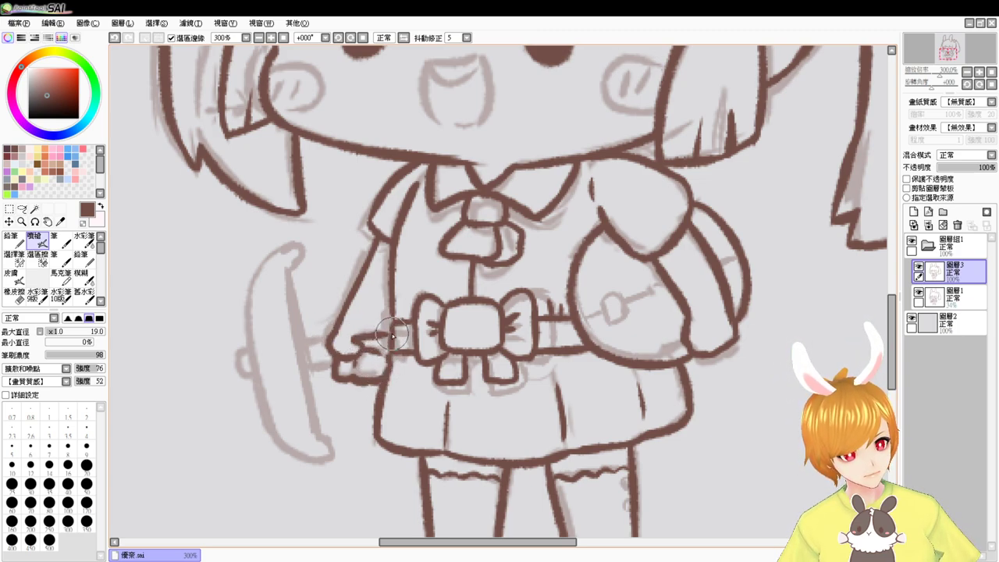
pyautogui.moveTo(328, 337)
pyautogui.mouseDown()
pyautogui.moveTo(306, 342)
pyautogui.moveTo(303, 357)
pyautogui.moveTo(316, 368)
pyautogui.moveTo(340, 360)
pyautogui.moveTo(328, 367)
pyautogui.mouseUp()
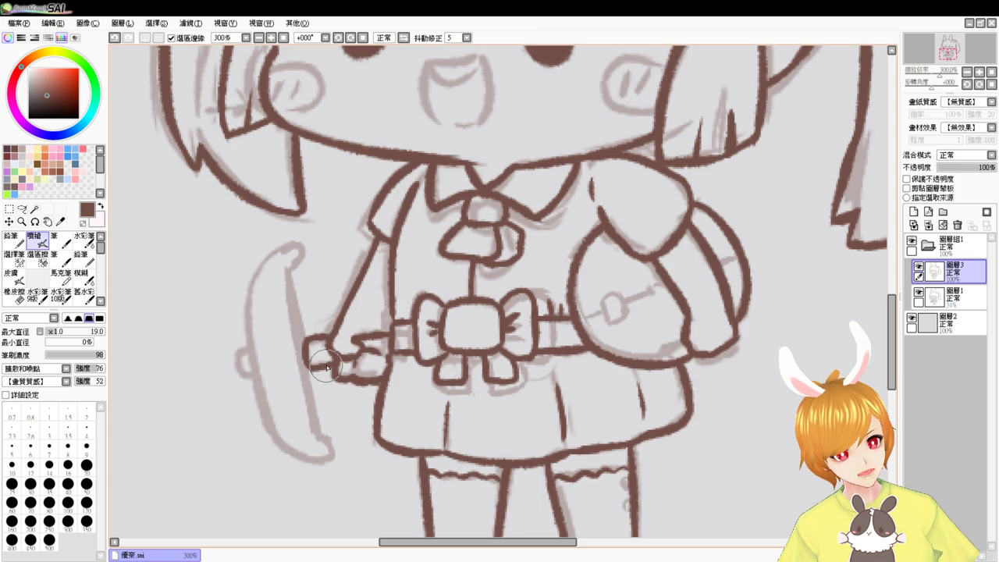
# Ink the inner edge of the held tool's curved head in one long stroke, redoing it until it follows the sketch
pyautogui.moveTo(292, 272); pyautogui.dragTo(316, 407)
pyautogui.hotkey('ctrl', 'z')
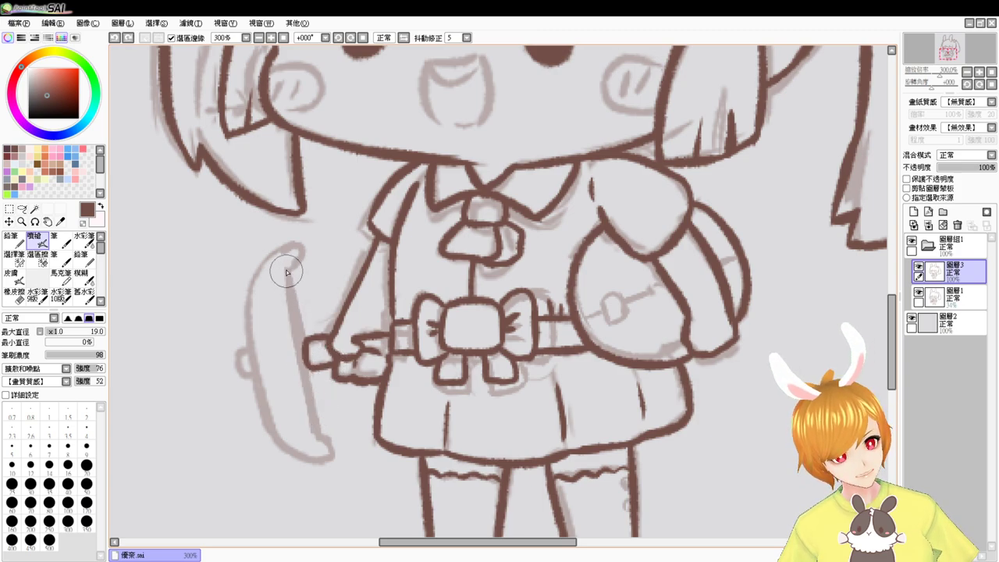
pyautogui.moveTo(288, 270); pyautogui.dragTo(312, 434)
pyautogui.hotkey('ctrl', 'z')
pyautogui.moveTo(288, 271); pyautogui.dragTo(320, 434)
pyautogui.hotkey('ctrl', 'z')
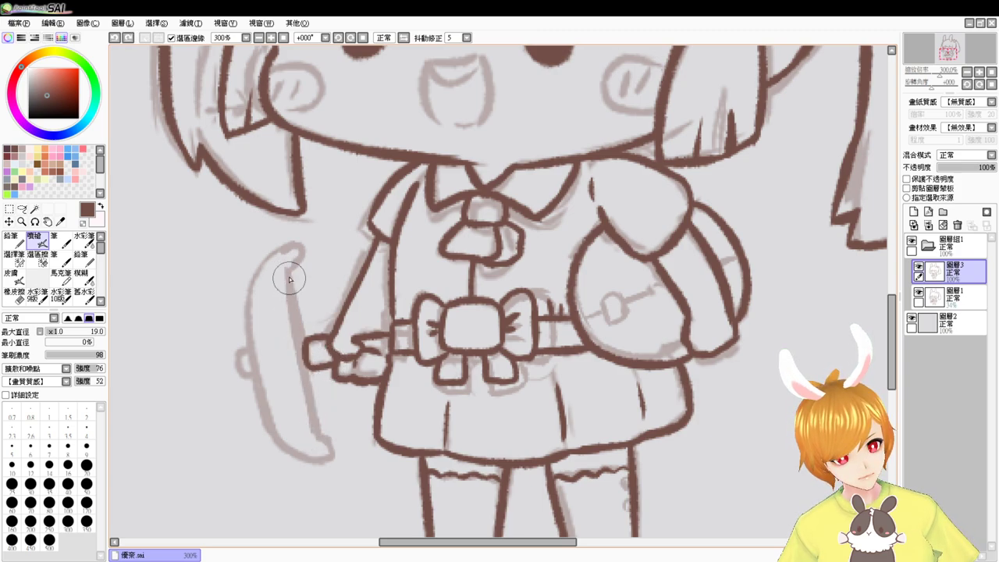
pyautogui.moveTo(287, 271); pyautogui.dragTo(320, 425)
pyautogui.hotkey('ctrl', 'z')
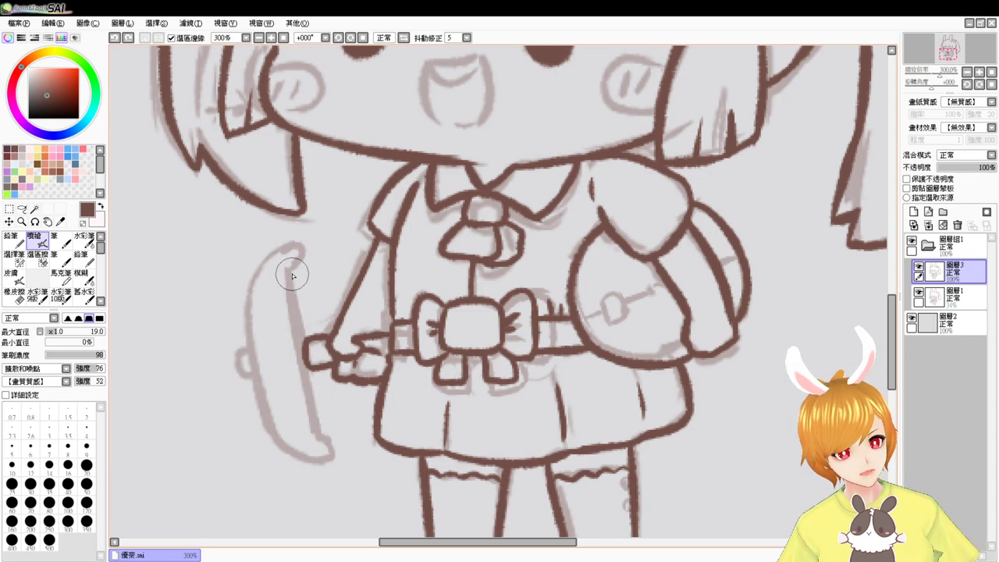
pyautogui.moveTo(287, 271); pyautogui.dragTo(319, 418)
pyautogui.hotkey('ctrl', 'z')
pyautogui.moveTo(288, 273); pyautogui.dragTo(323, 434)
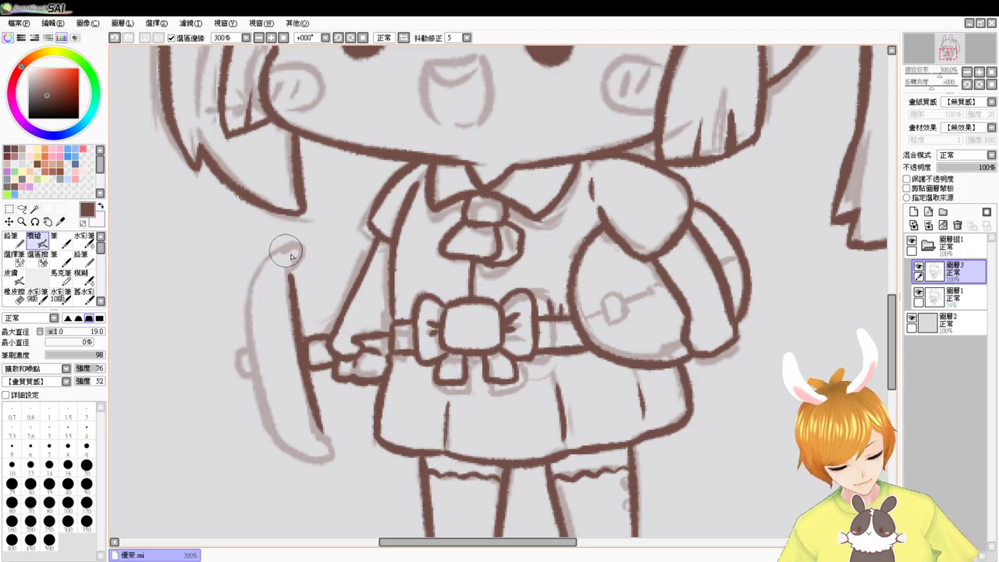
# Ink the curved head's outer edge, round off its upper and lower tips, and add the small knob behind it
pyautogui.moveTo(283, 248)
pyautogui.mouseDown()
pyautogui.moveTo(247, 327)
pyautogui.moveTo(283, 446)
pyautogui.mouseUp()
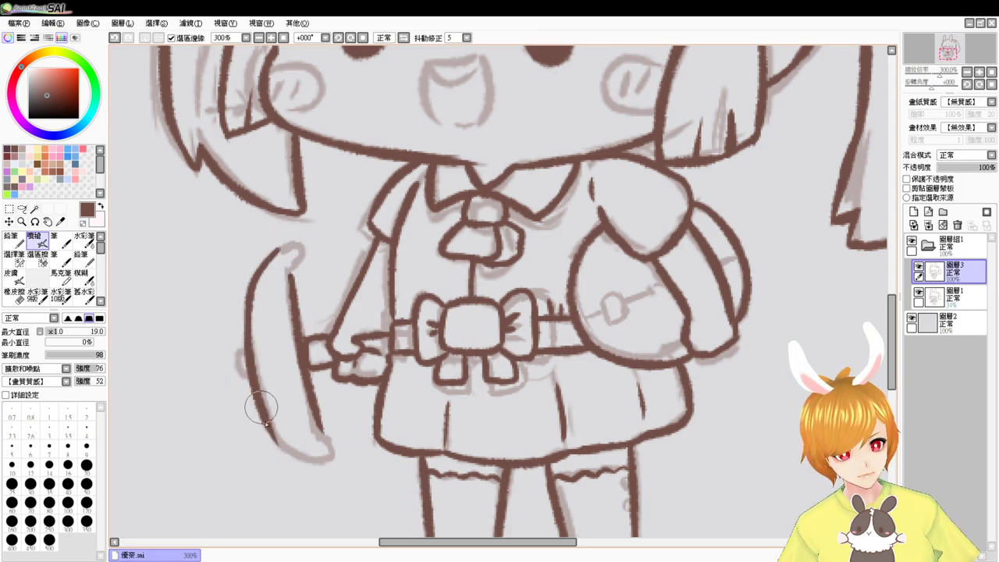
pyautogui.moveTo(270, 406)
pyautogui.mouseDown()
pyautogui.moveTo(341, 457)
pyautogui.moveTo(325, 433)
pyautogui.moveTo(322, 458)
pyautogui.moveTo(309, 457)
pyautogui.moveTo(337, 444)
pyautogui.mouseUp()
pyautogui.hotkey('ctrl', 'z')
pyautogui.moveTo(279, 252)
pyautogui.mouseDown()
pyautogui.moveTo(306, 267)
pyautogui.moveTo(306, 255)
pyautogui.moveTo(288, 250)
pyautogui.moveTo(288, 284)
pyautogui.mouseUp()
pyautogui.hotkey('ctrl', 'z')
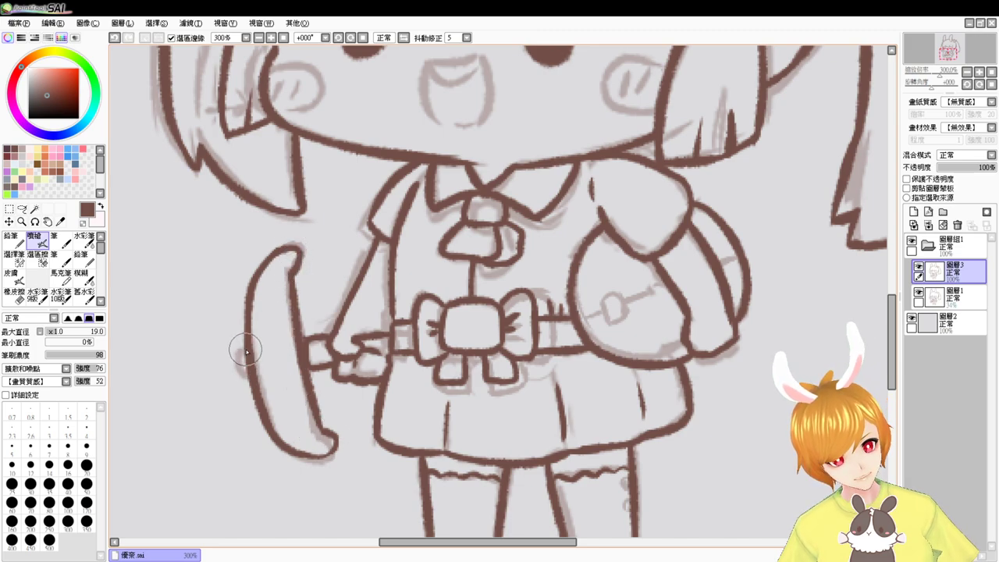
pyautogui.moveTo(247, 348)
pyautogui.mouseDown()
pyautogui.moveTo(237, 353)
pyautogui.moveTo(249, 378)
pyautogui.mouseUp()
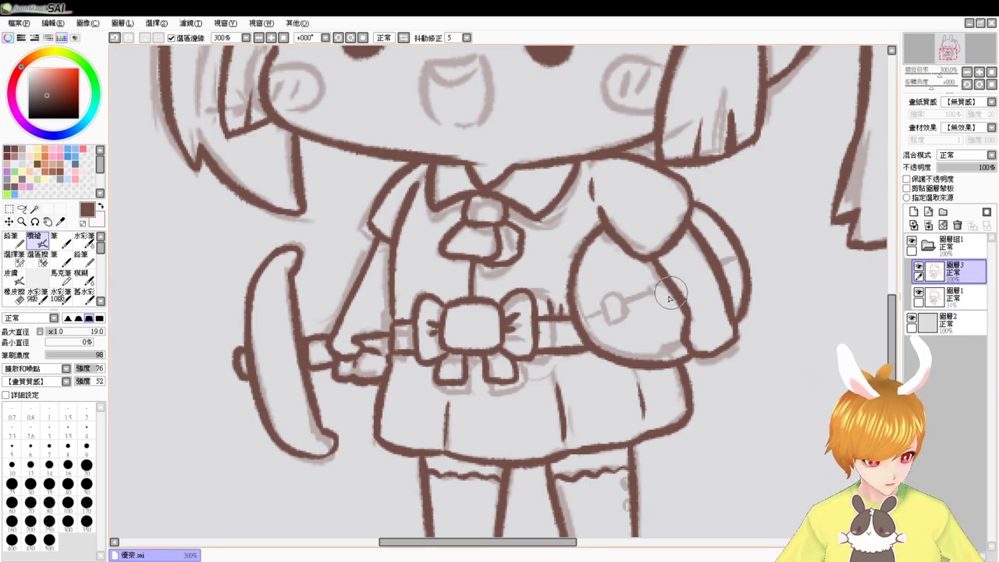
# Ink the bag's round clasp, the flap line on both sides of it, and the short band across the strap
pyautogui.moveTo(672, 319); pyautogui.dragTo(631, 343)
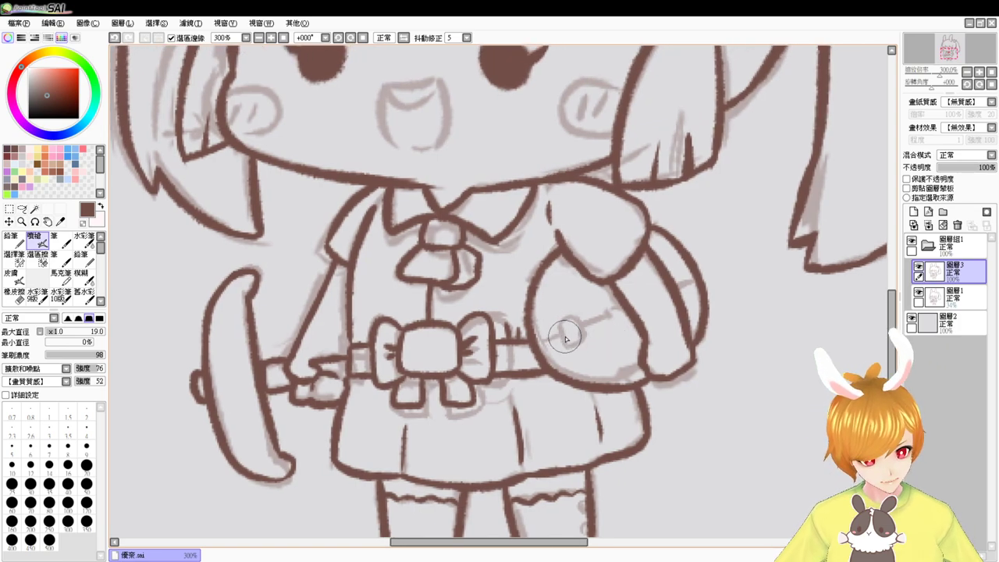
pyautogui.moveTo(569, 321)
pyautogui.mouseDown()
pyautogui.moveTo(545, 346)
pyautogui.moveTo(631, 308)
pyautogui.mouseUp()
pyautogui.hotkey('ctrl', 'z')
pyautogui.hotkey('ctrl', 'z')
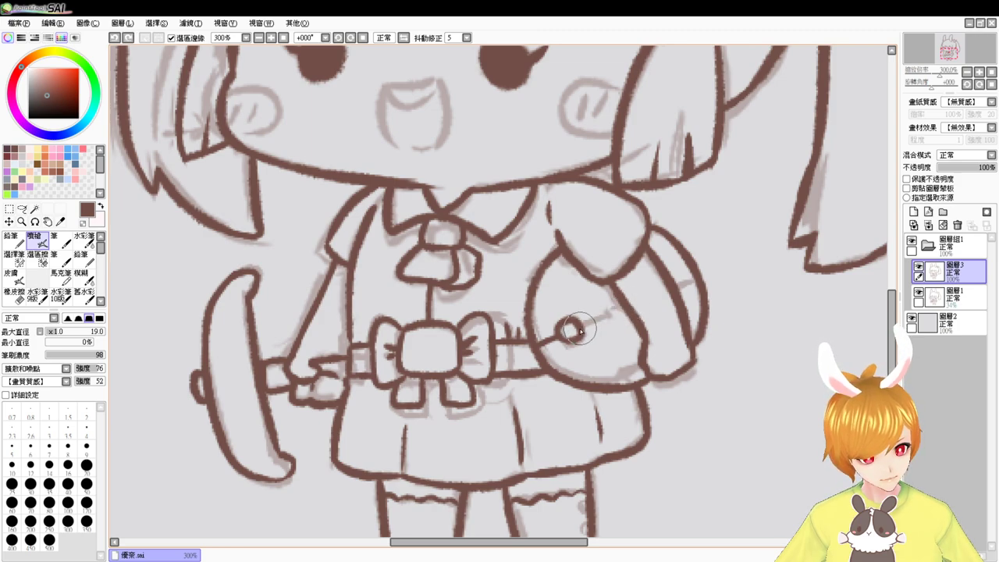
pyautogui.moveTo(580, 326); pyautogui.dragTo(625, 307)
pyautogui.moveTo(676, 289); pyautogui.dragTo(702, 273)
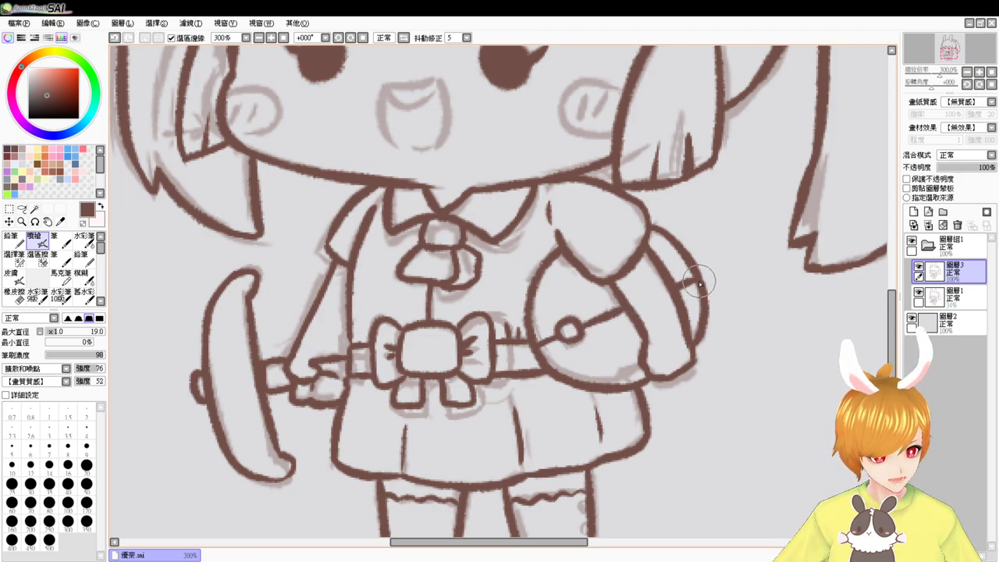
pyautogui.moveTo(580, 327); pyautogui.dragTo(591, 321)
pyautogui.hotkey('ctrl', 'z')
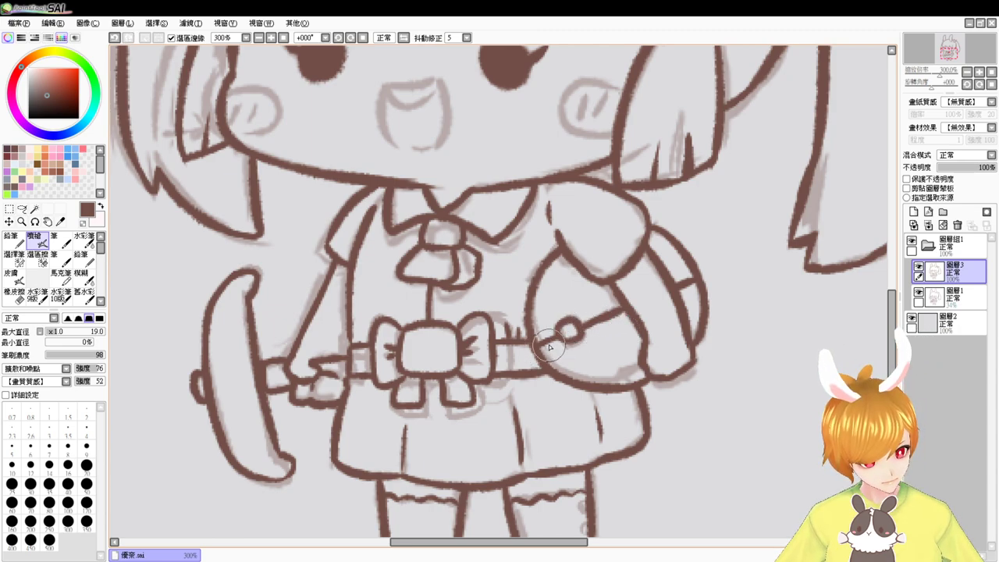
pyautogui.hotkey('ctrl', 'z')
pyautogui.moveTo(539, 350); pyautogui.dragTo(559, 337)
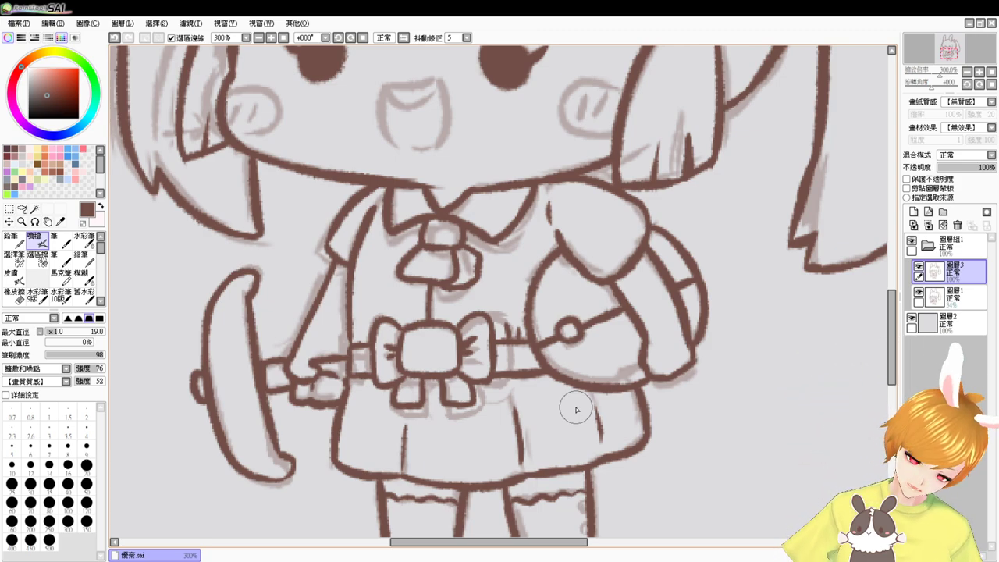
# Ink the open mouth's sides and top edge, redoing the strokes until they follow the sketch
pyautogui.moveTo(556, 222); pyautogui.dragTo(580, 317)
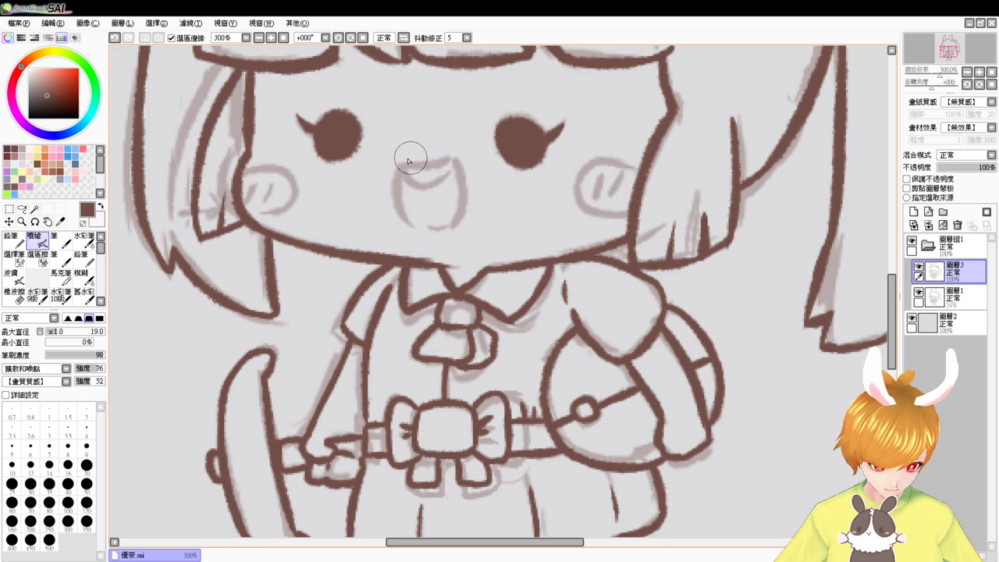
pyautogui.moveTo(403, 165)
pyautogui.mouseDown()
pyautogui.moveTo(454, 160)
pyautogui.moveTo(409, 235)
pyautogui.mouseUp()
pyautogui.hotkey('ctrl', 'z')
pyautogui.hotkey('ctrl', 'z')
pyautogui.hotkey('ctrl', 'z')
pyautogui.hotkey('ctrl', 'z')
pyautogui.moveTo(405, 164); pyautogui.dragTo(427, 230)
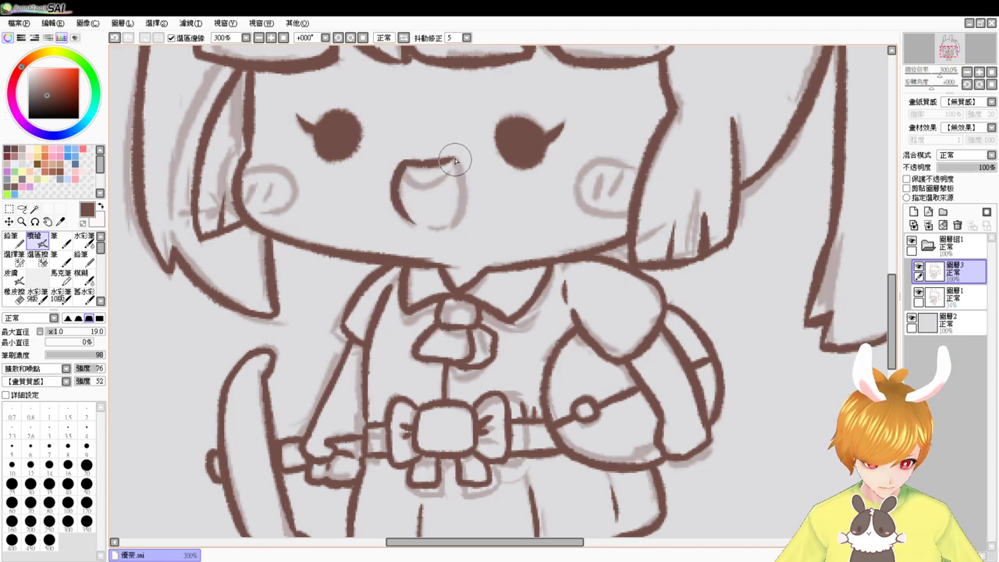
pyautogui.hotkey('ctrl', 'z')
pyautogui.moveTo(405, 163); pyautogui.dragTo(420, 230)
pyautogui.hotkey('ctrl', 'z')
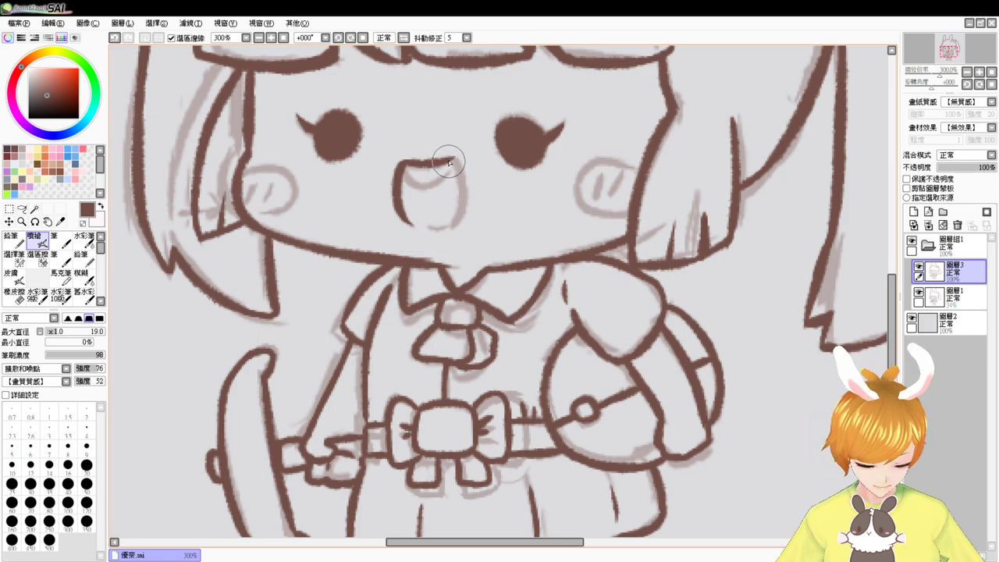
pyautogui.moveTo(453, 163); pyautogui.dragTo(464, 217)
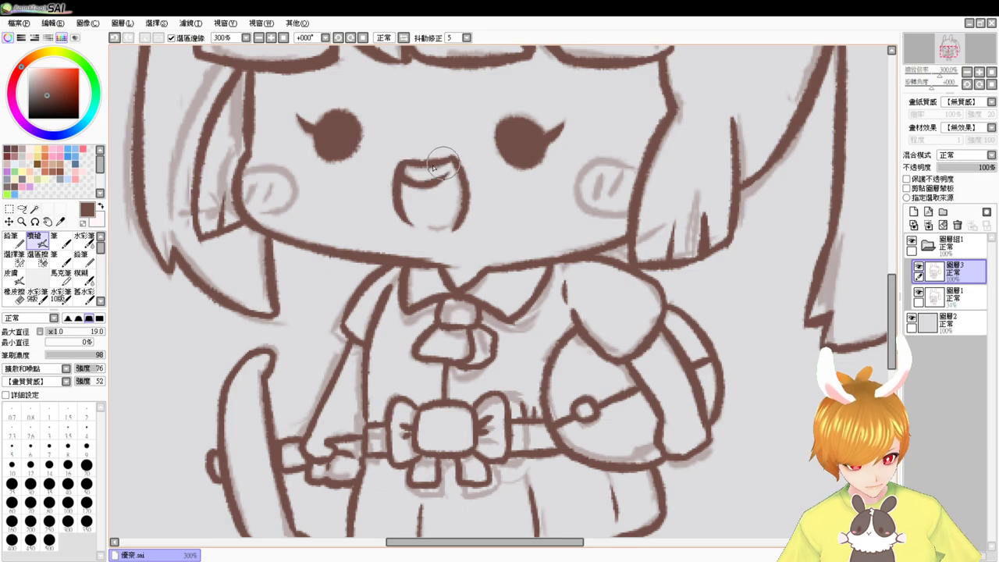
# Redraw the curved line of the upper teeth from corner to corner just below the mouth's top edge
pyautogui.hotkey('ctrl', 'z')
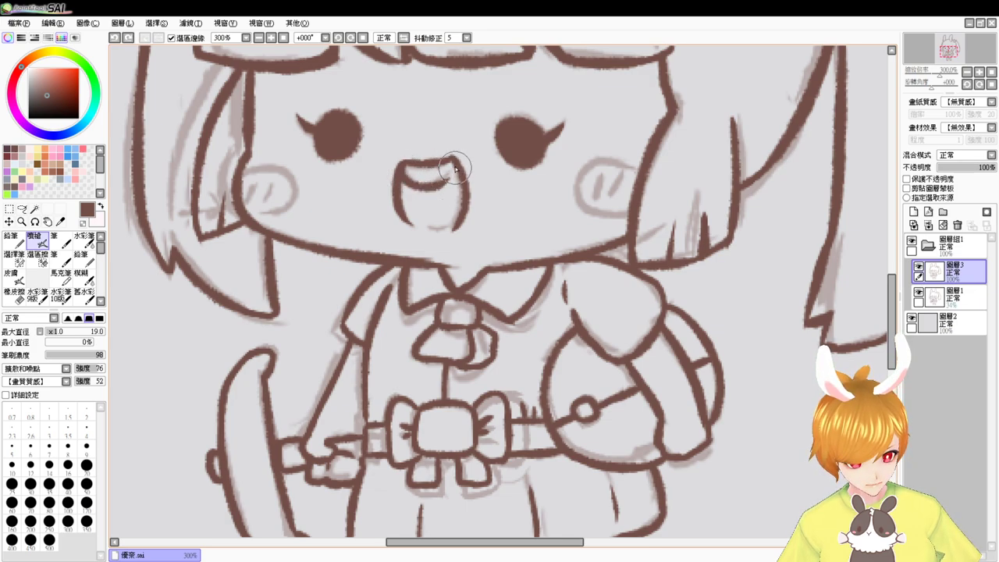
pyautogui.moveTo(454, 172); pyautogui.dragTo(437, 182)
pyautogui.hotkey('ctrl', 'z')
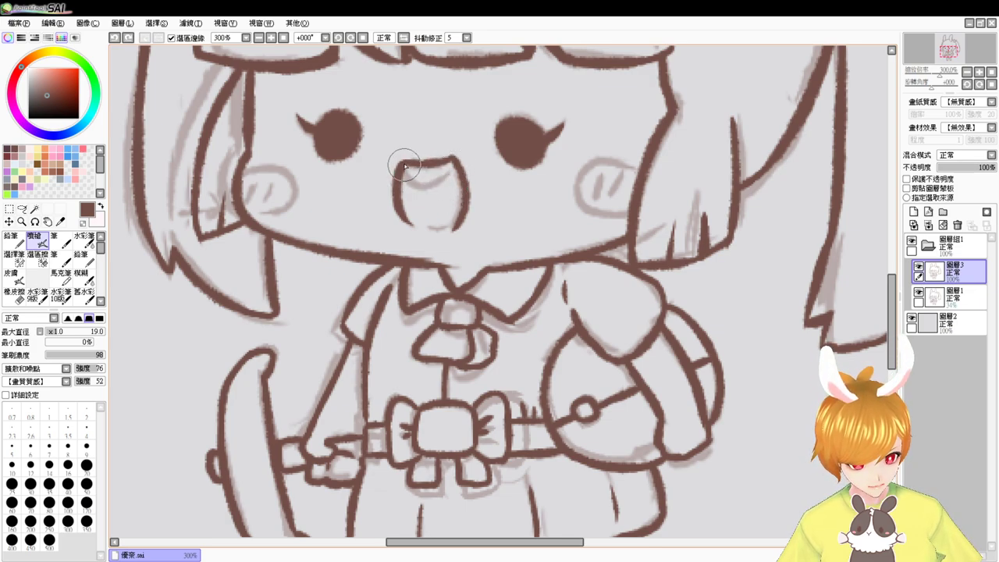
pyautogui.hotkey('ctrl', 'y')
pyautogui.hotkey('ctrl', 'z')
pyautogui.hotkey('ctrl', 'y')
pyautogui.hotkey('ctrl', 'z')
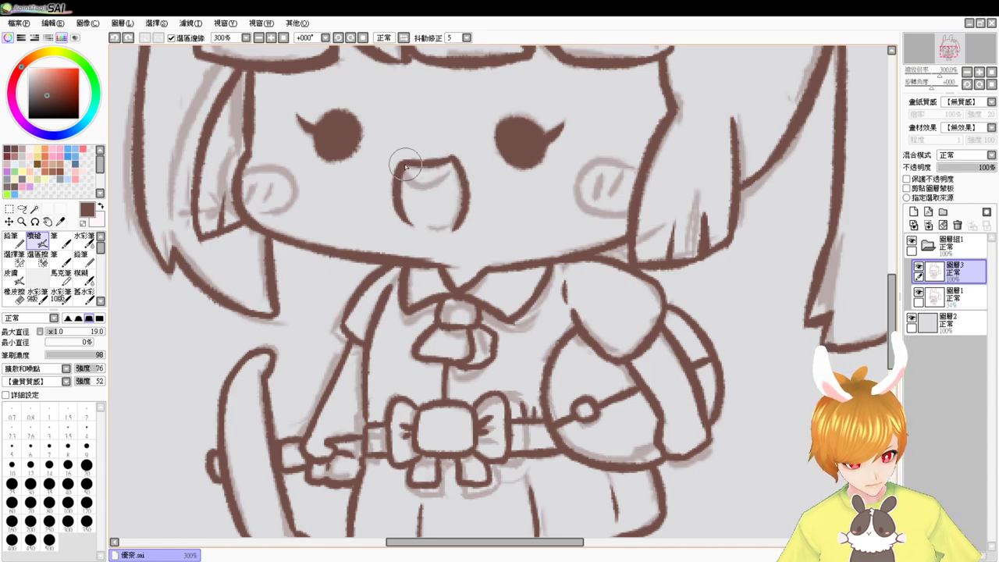
pyautogui.moveTo(405, 164)
pyautogui.mouseDown()
pyautogui.moveTo(454, 166)
pyautogui.moveTo(429, 185)
pyautogui.mouseUp()
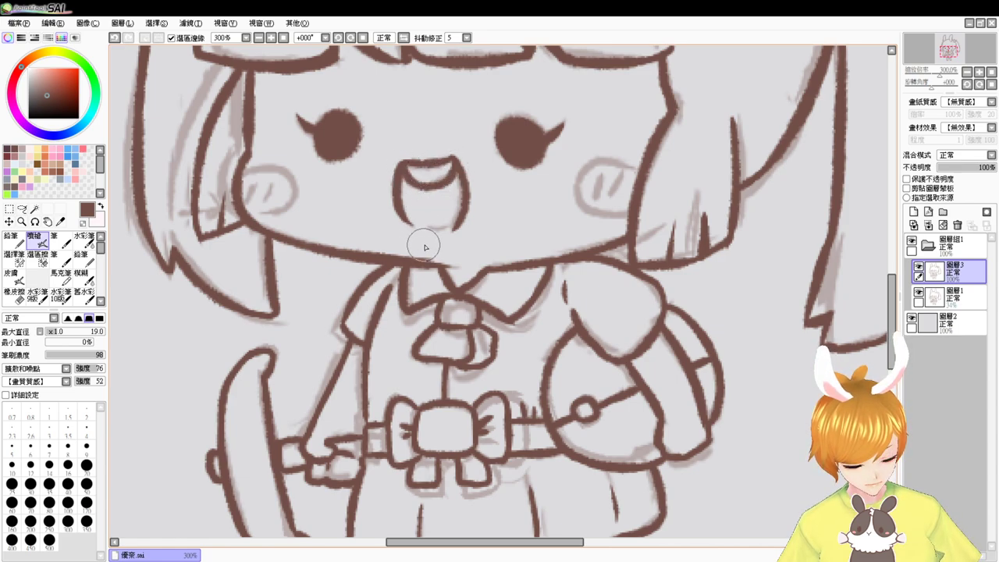
# Close the bottom of the mouth outline and ink the tongue's curve inside its left side
pyautogui.moveTo(424, 229)
pyautogui.mouseDown()
pyautogui.moveTo(462, 216)
pyautogui.moveTo(423, 227)
pyautogui.moveTo(404, 215)
pyautogui.moveTo(436, 227)
pyautogui.mouseUp()
pyautogui.hotkey('ctrl', 'z')
pyautogui.hotkey('ctrl', 'z')
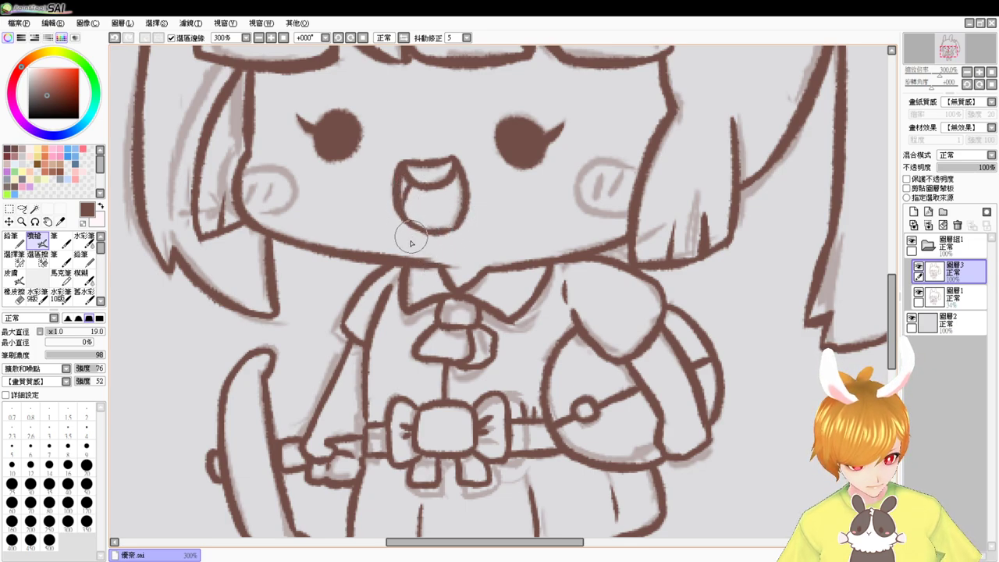
pyautogui.moveTo(402, 212); pyautogui.dragTo(412, 307)
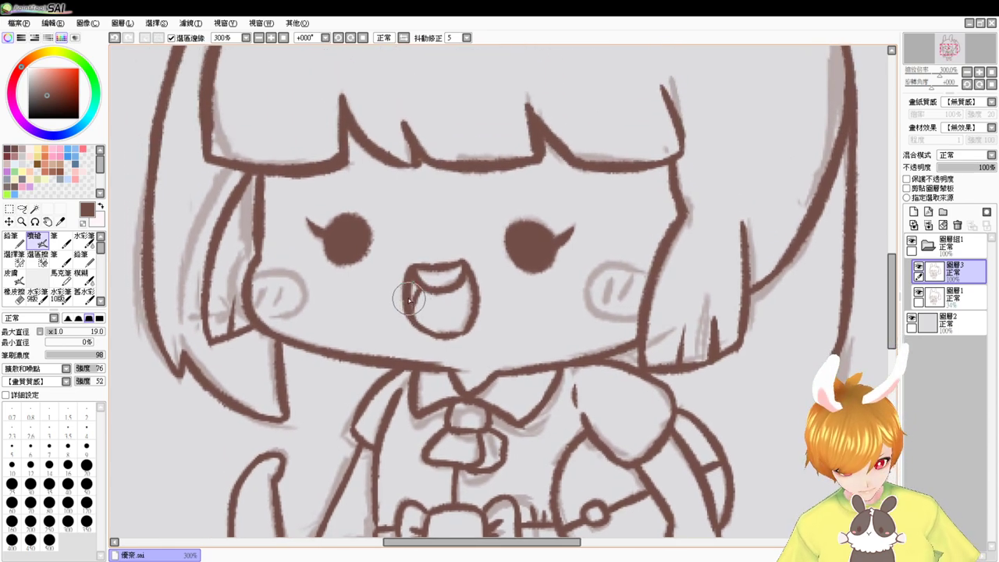
pyautogui.hotkey('ctrl', 'z')
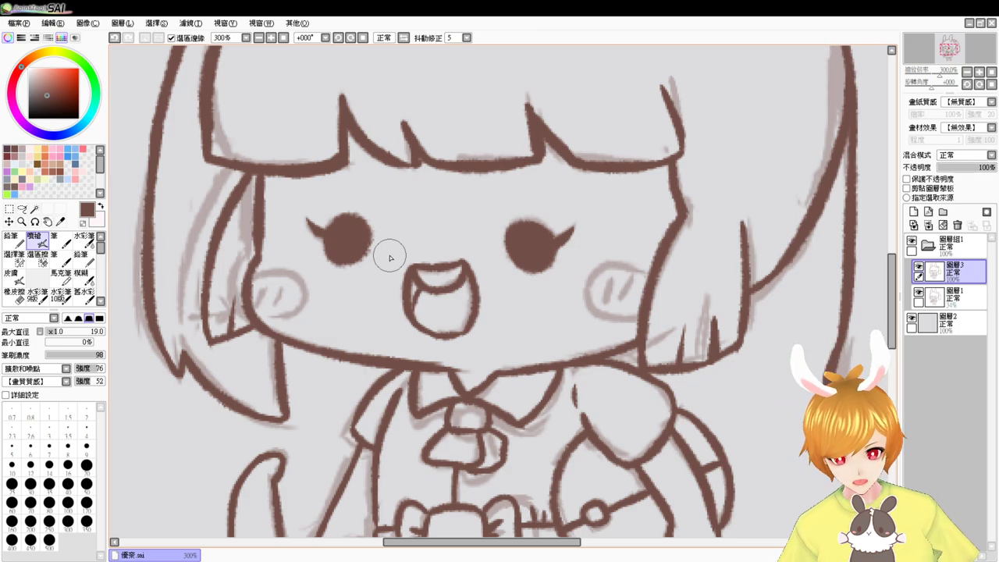
# Erase the left arm's outer edge and try redrawing it from the sleeve opening to the wrist
pyautogui.click(271, 37)
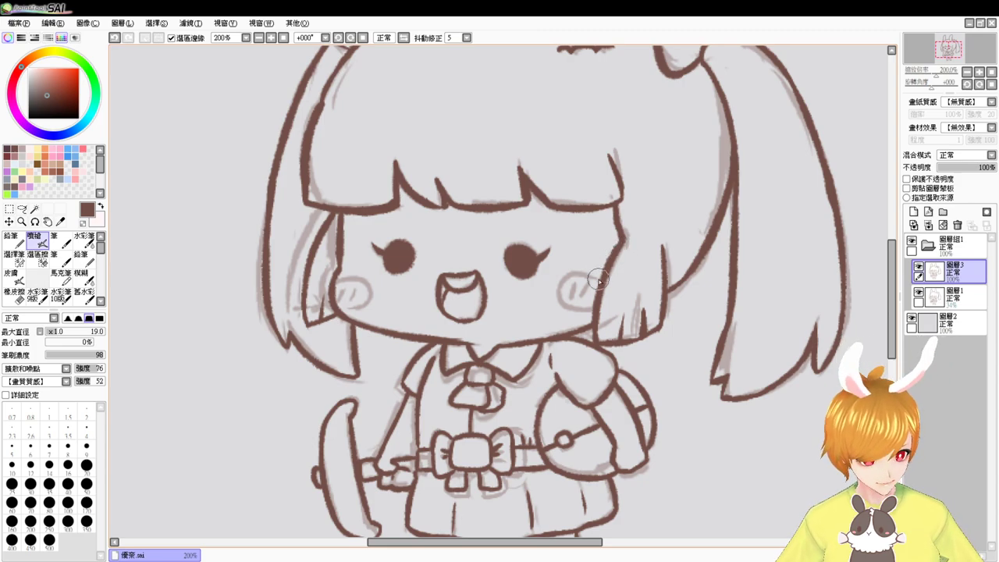
pyautogui.moveTo(639, 299); pyautogui.dragTo(581, 311)
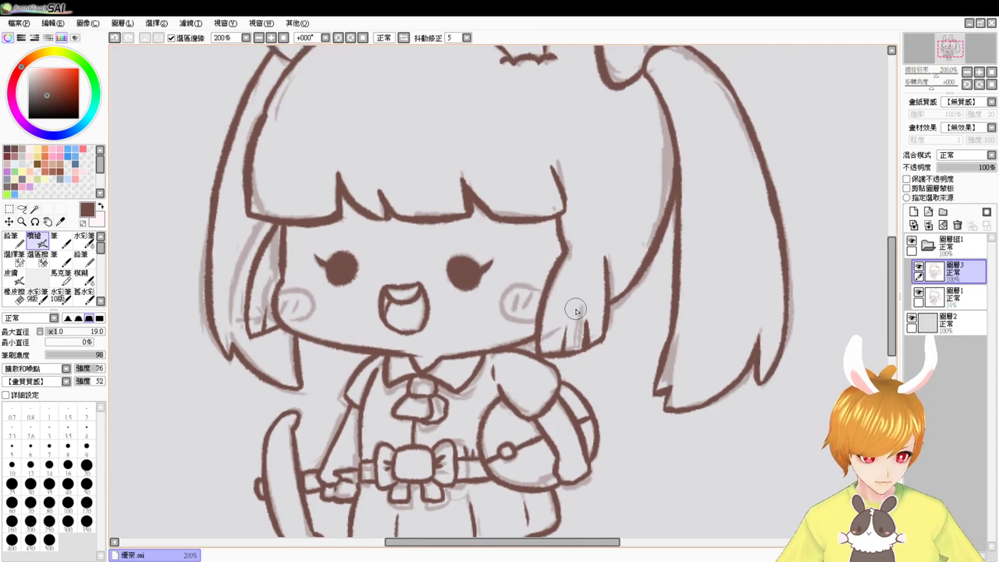
pyautogui.scroll(1, 576, 312)
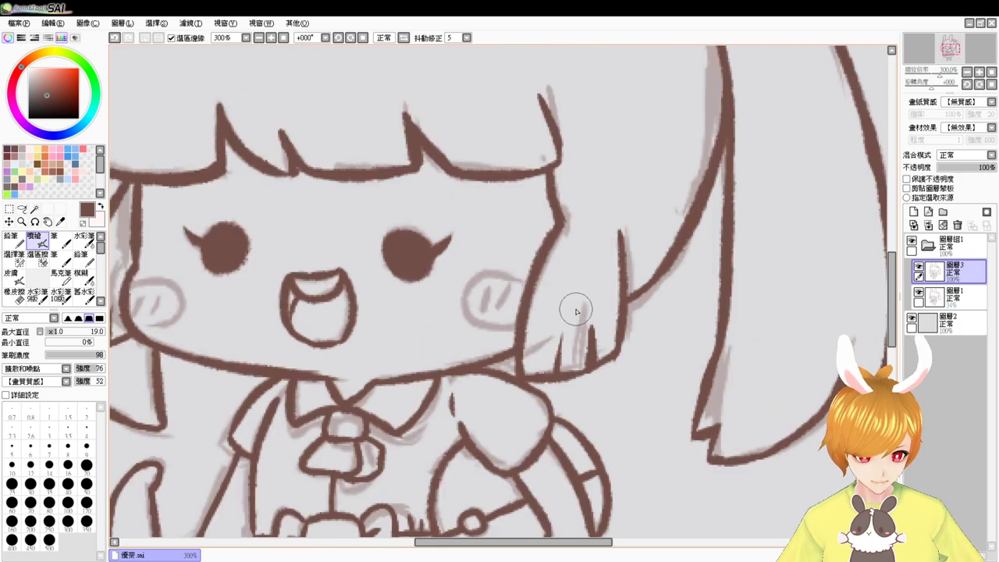
pyautogui.moveTo(574, 310); pyautogui.dragTo(617, 143)
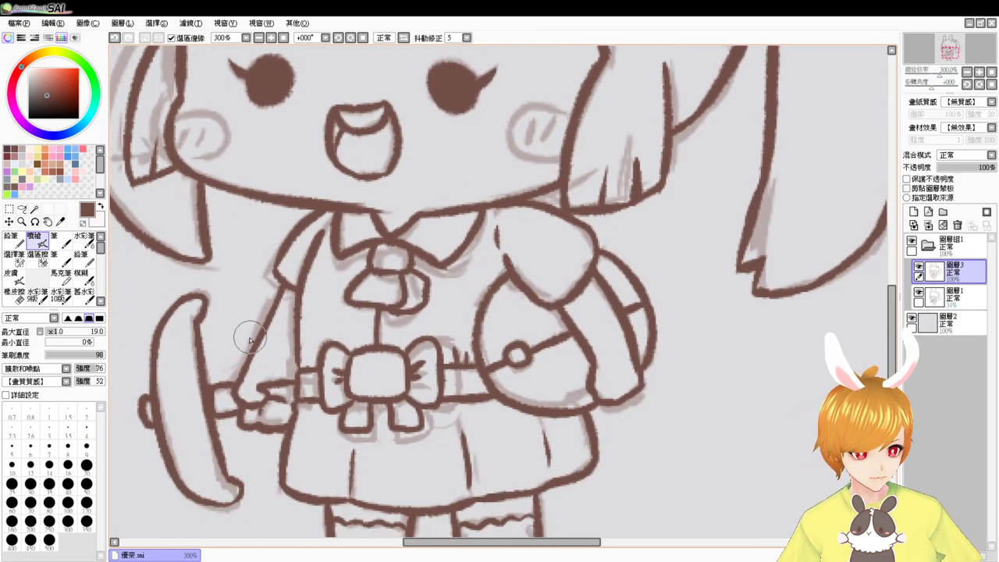
pyautogui.press('e')
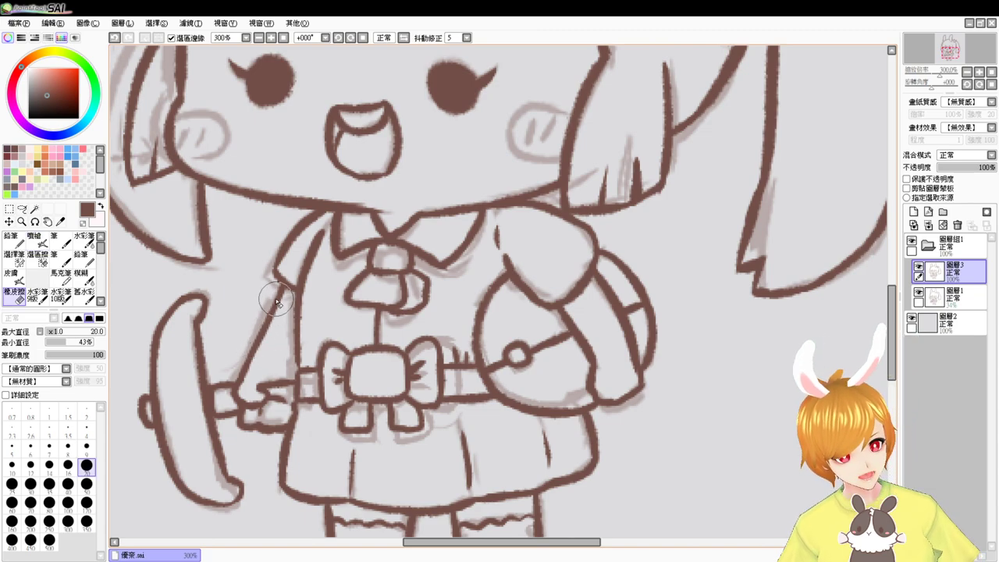
pyautogui.moveTo(278, 302)
pyautogui.mouseDown()
pyautogui.moveTo(271, 287)
pyautogui.moveTo(254, 353)
pyautogui.mouseUp()
pyautogui.press('v')
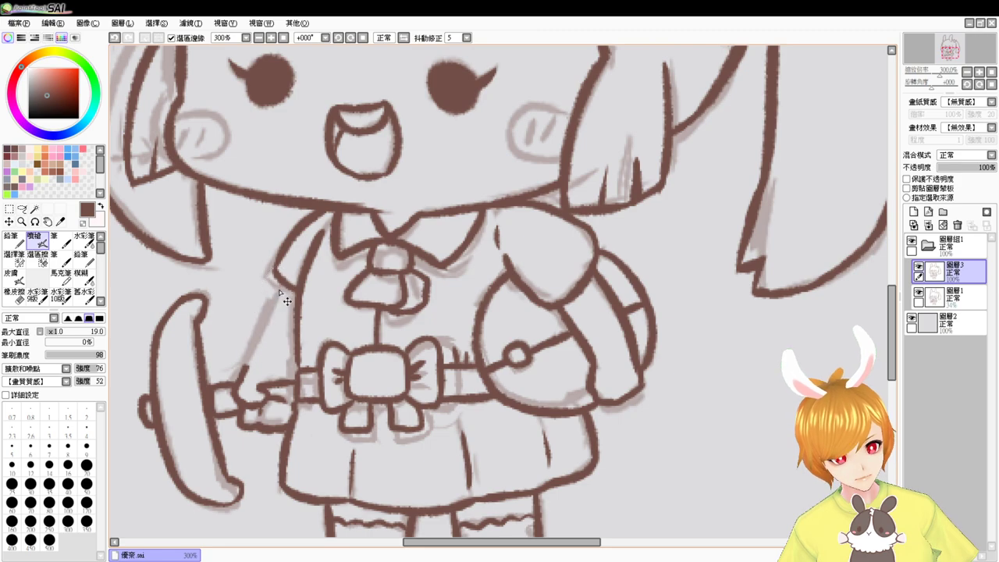
pyautogui.moveTo(283, 283); pyautogui.dragTo(250, 362)
pyautogui.hotkey('ctrl', 'z')
pyautogui.moveTo(285, 280)
pyautogui.mouseDown()
pyautogui.moveTo(259, 361)
pyautogui.moveTo(283, 284)
pyautogui.moveTo(240, 386)
pyautogui.mouseUp()
pyautogui.hotkey('ctrl', 'z')
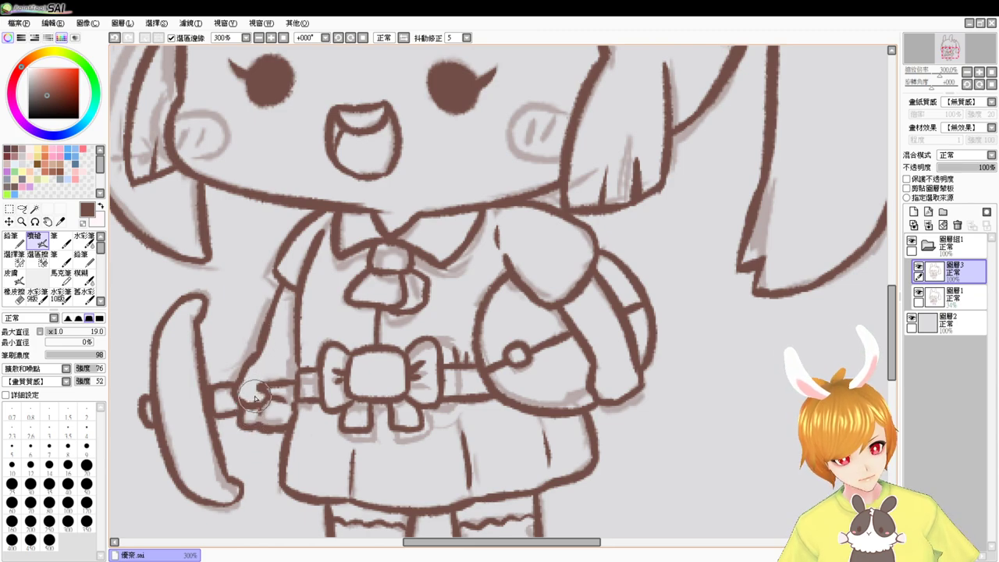
# Erase the right hand's outline beside the bag and redraw it with a rounder shape
pyautogui.press('e')
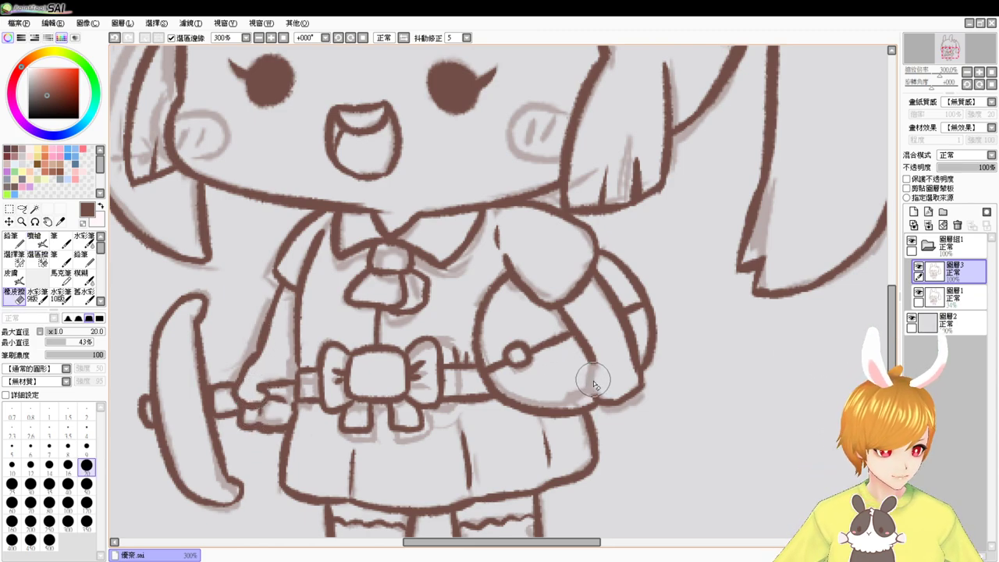
pyautogui.moveTo(601, 388); pyautogui.dragTo(631, 396)
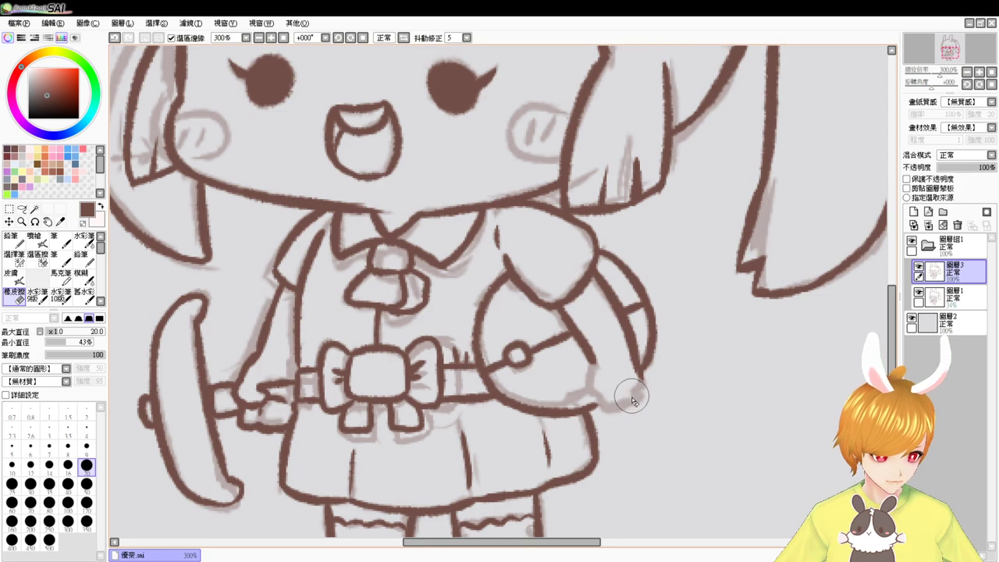
pyautogui.press('v')
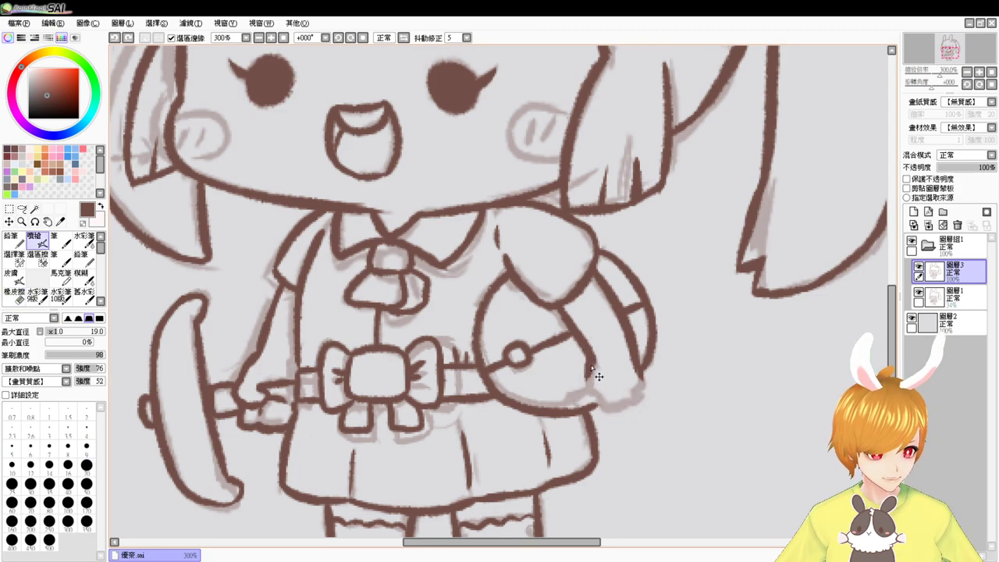
pyautogui.moveTo(591, 360)
pyautogui.mouseDown()
pyautogui.moveTo(586, 400)
pyautogui.moveTo(593, 404)
pyautogui.moveTo(596, 388)
pyautogui.moveTo(596, 404)
pyautogui.moveTo(637, 398)
pyautogui.mouseUp()
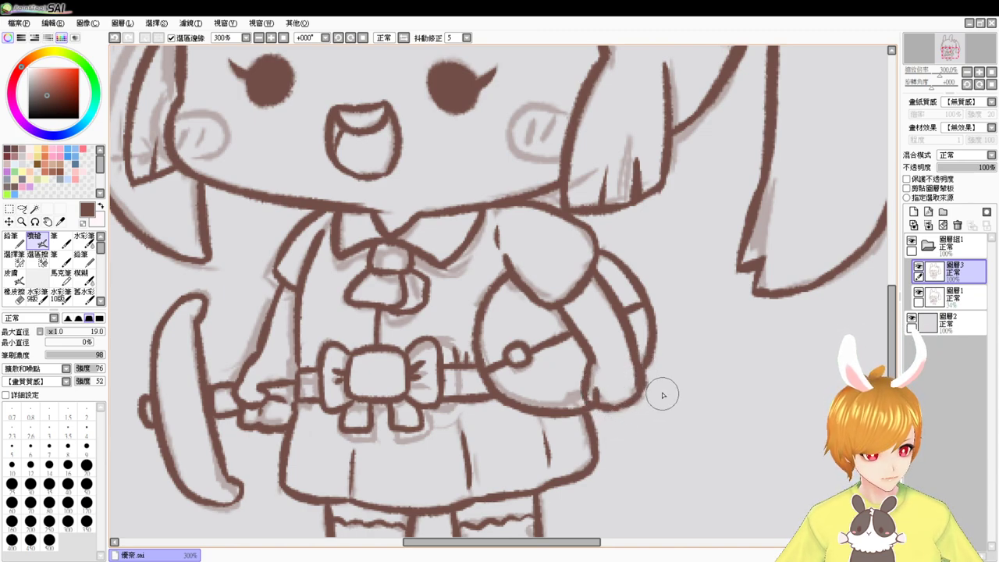
pyautogui.hotkey('ctrl', 'z')
# Erase the left arm's outer edge again and re-ink it as a smooth line from the sleeve down to the wrist
pyautogui.moveTo(258, 367)
pyautogui.mouseDown()
pyautogui.moveTo(245, 357)
pyautogui.moveTo(252, 312)
pyautogui.moveTo(267, 312)
pyautogui.moveTo(261, 340)
pyautogui.mouseUp()
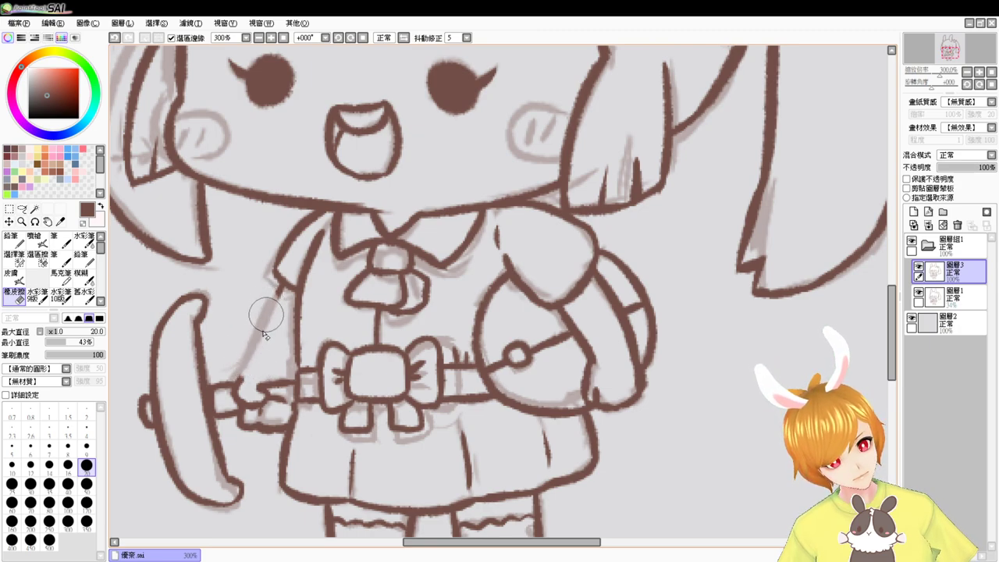
pyautogui.press('b')
pyautogui.moveTo(282, 287); pyautogui.dragTo(260, 343)
pyautogui.hotkey('ctrl', 'z')
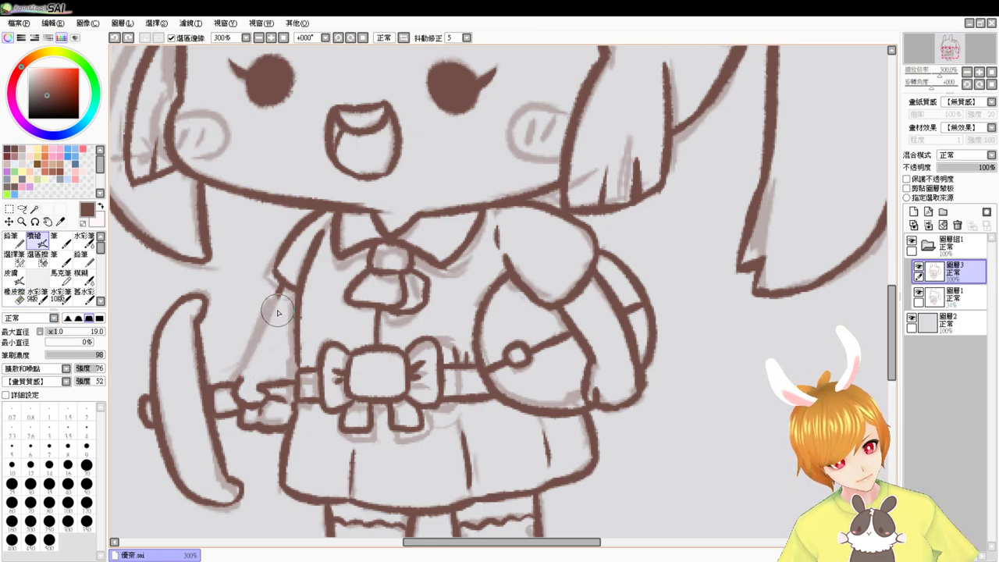
pyautogui.moveTo(281, 288); pyautogui.dragTo(255, 369)
pyautogui.hotkey('ctrl', 'z')
pyautogui.moveTo(281, 288); pyautogui.dragTo(250, 373)
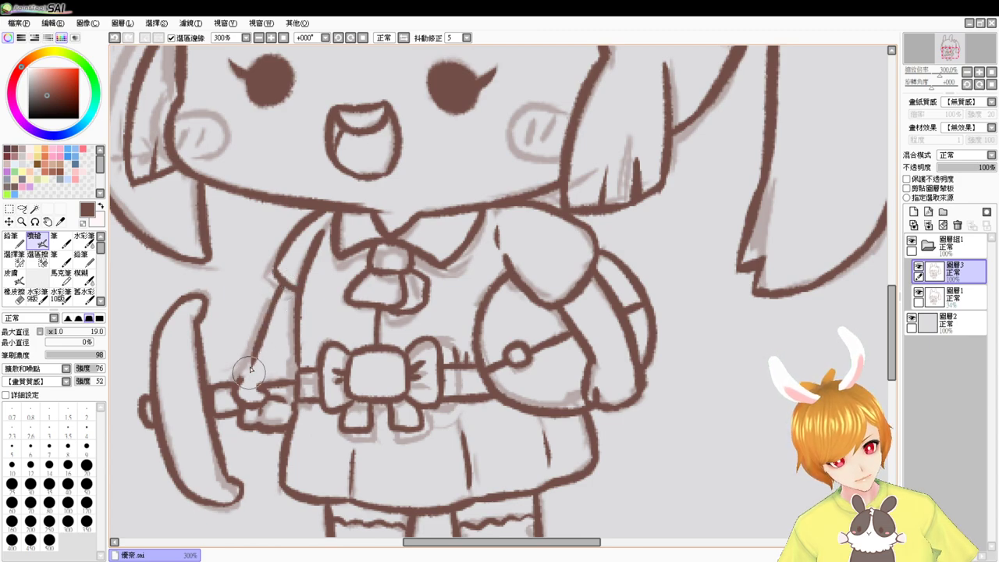
pyautogui.moveTo(263, 321); pyautogui.dragTo(239, 383)
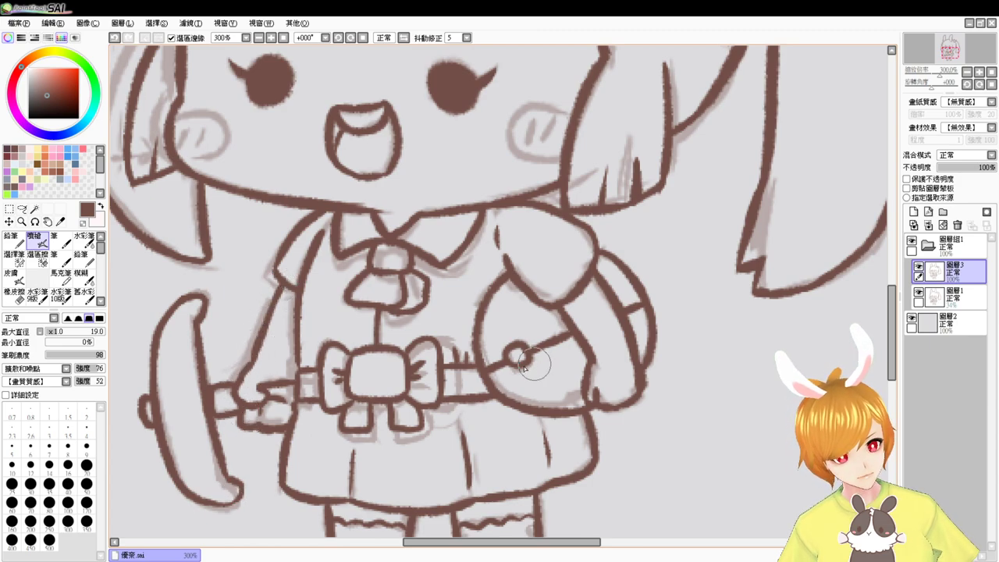
# Erase the outer side of the right hand and re-ink it as one curve continuing from the forearm
pyautogui.press('e')
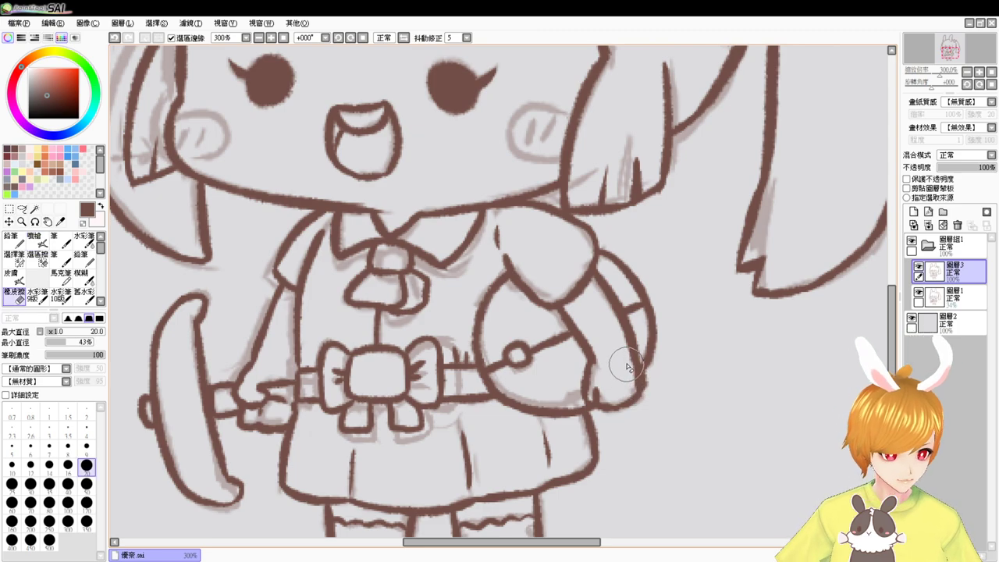
pyautogui.press('b')
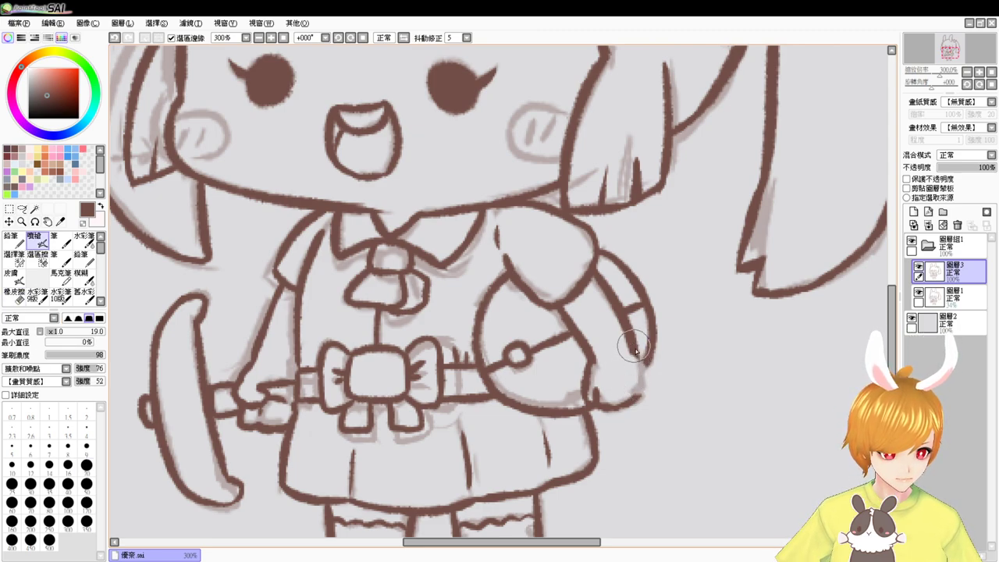
pyautogui.moveTo(633, 344)
pyautogui.mouseDown()
pyautogui.moveTo(646, 386)
pyautogui.moveTo(634, 397)
pyautogui.mouseUp()
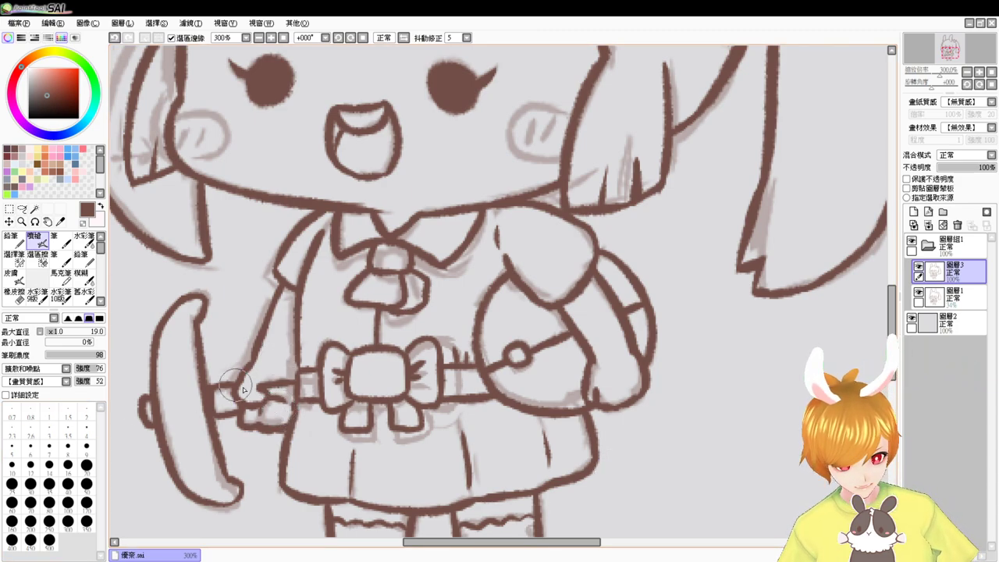
# Clean up the tool-gripping hand with a size 9 eraser and remove part of the line beneath its fingers
pyautogui.press('e')
pyautogui.click(87, 447)
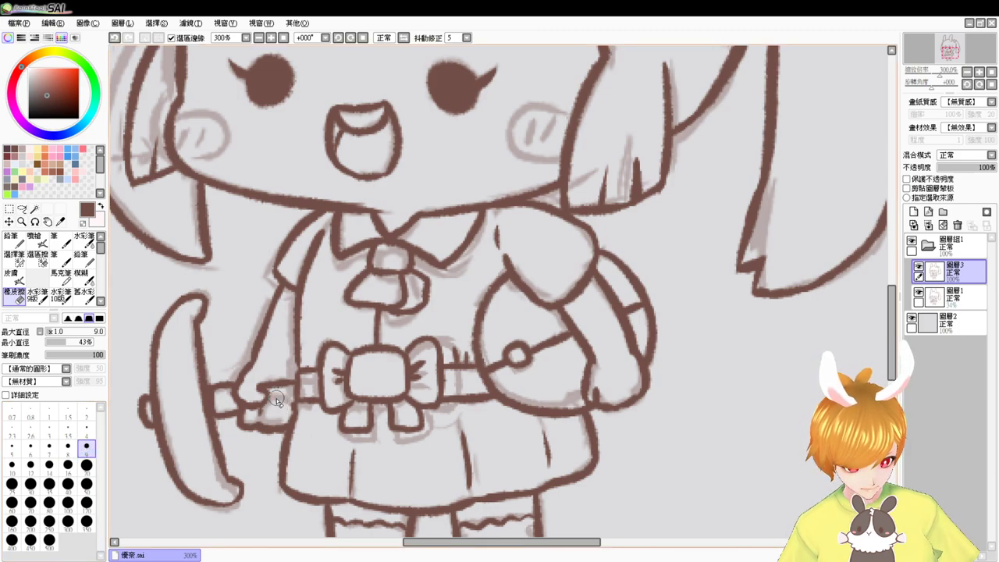
pyautogui.press('e')
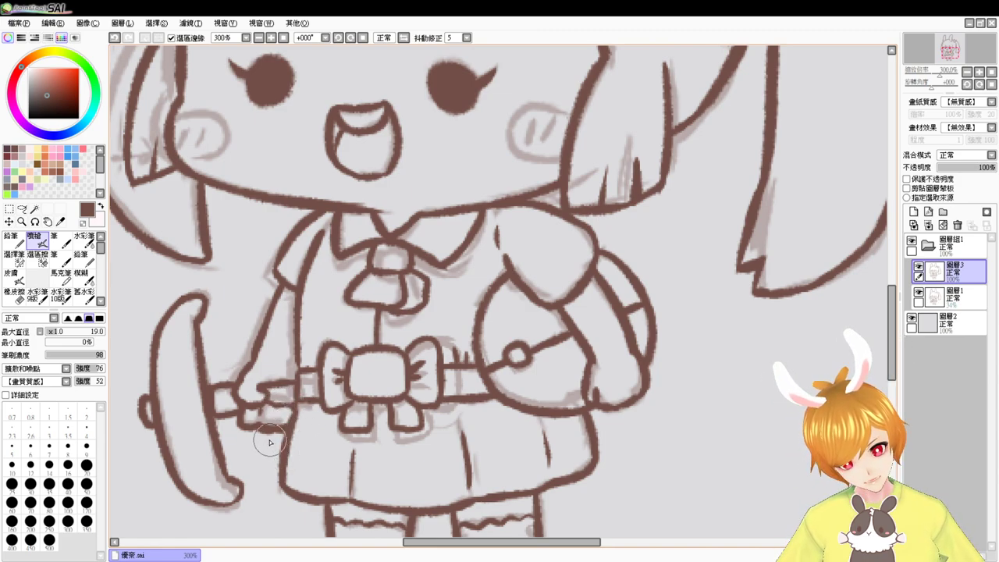
pyautogui.press('e')
pyautogui.moveTo(265, 430); pyautogui.dragTo(282, 431)
pyautogui.press('e')
pyautogui.press('e')
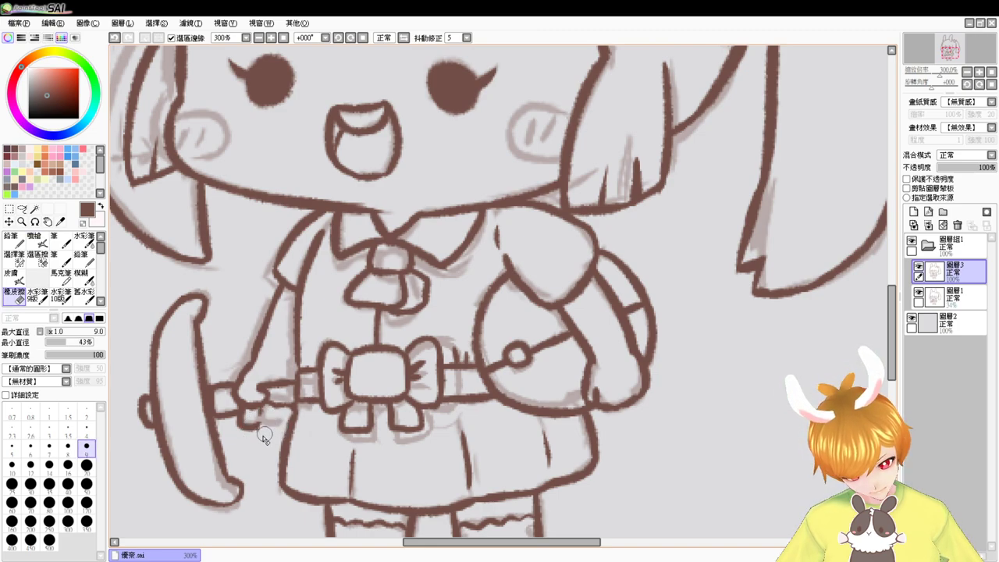
# Re-ink the lower fingertip and the tool handle's lower edge between the hand and the skirt, trimming overlaps with the eraser
pyautogui.press('e')
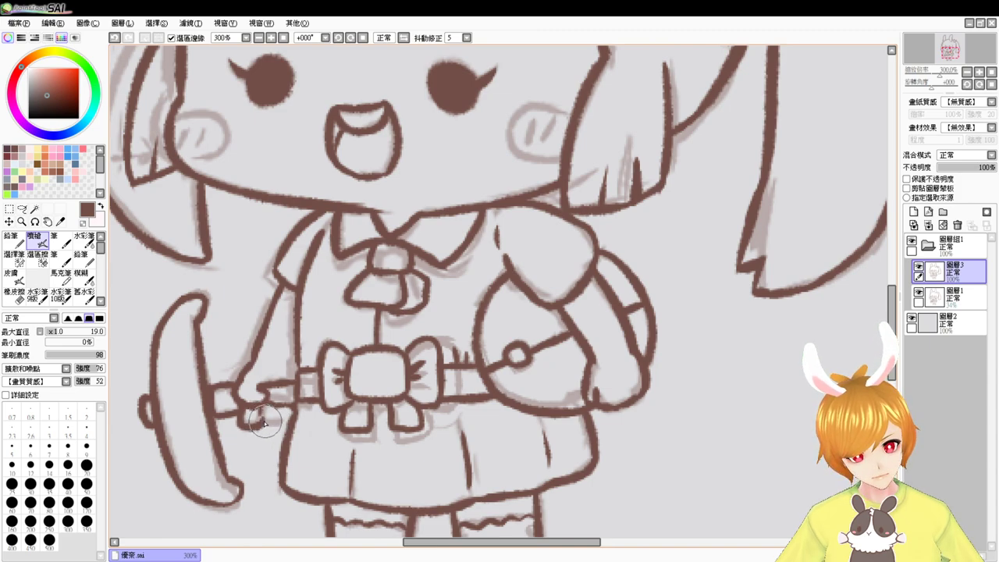
pyautogui.press('e')
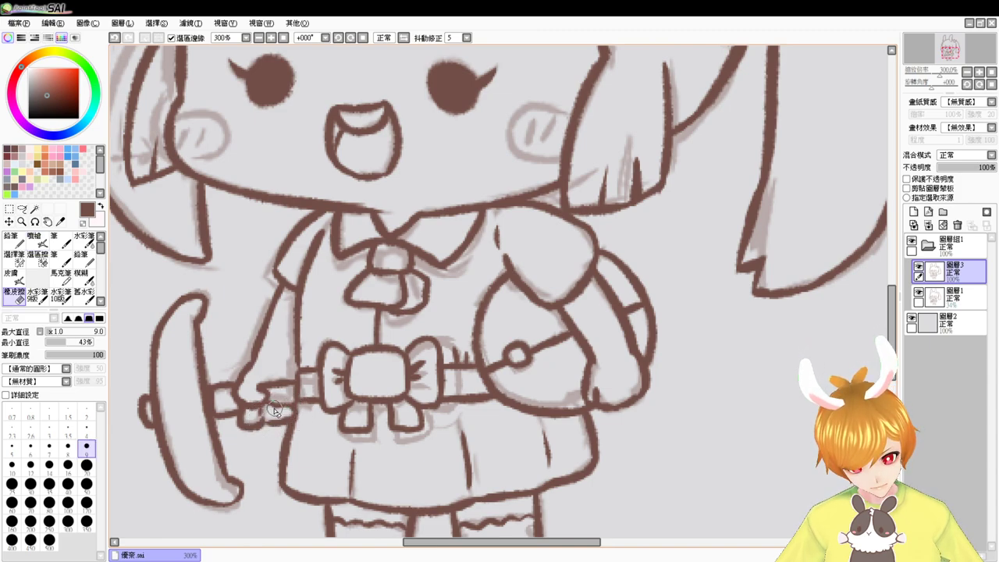
pyautogui.press('e')
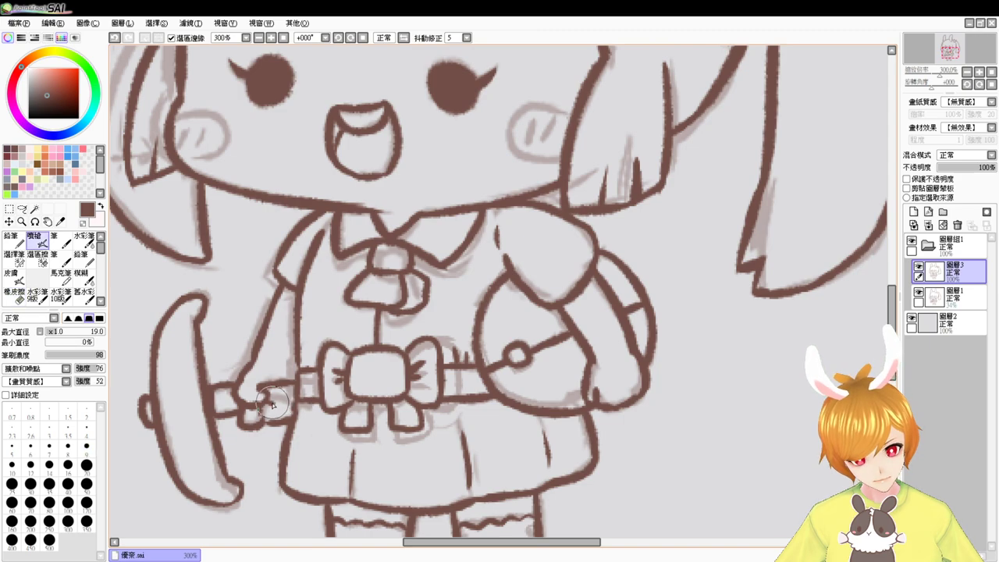
pyautogui.press('e')
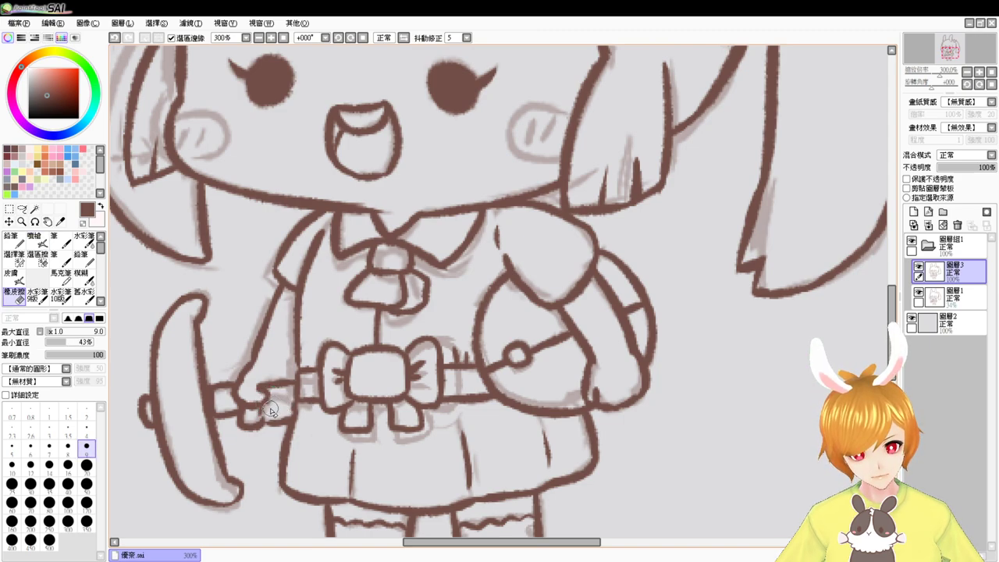
pyautogui.press('e')
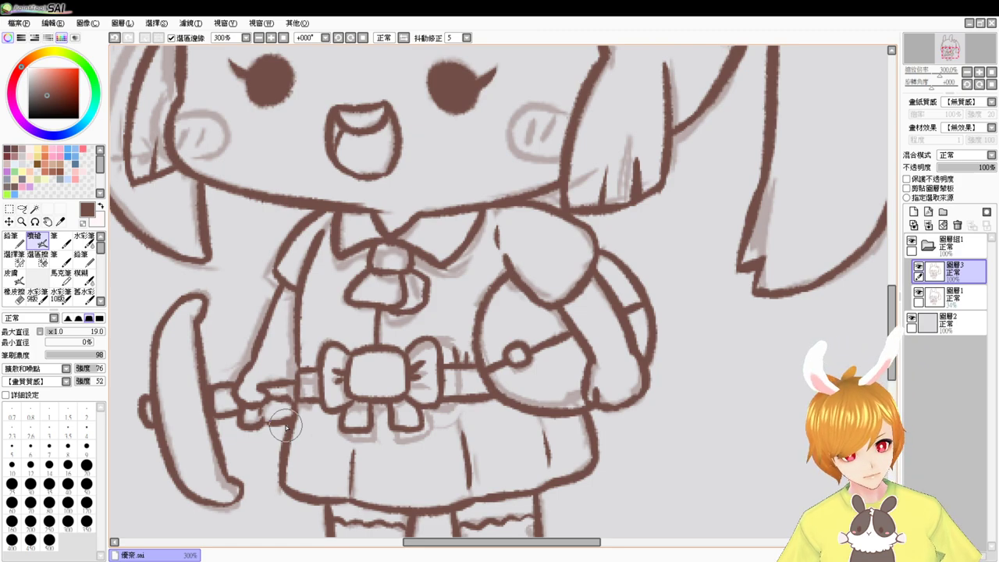
# Erase the cuff of the sleeve above the tool-holding hand and redraw it as a short curve meeting the arm
pyautogui.press('e')
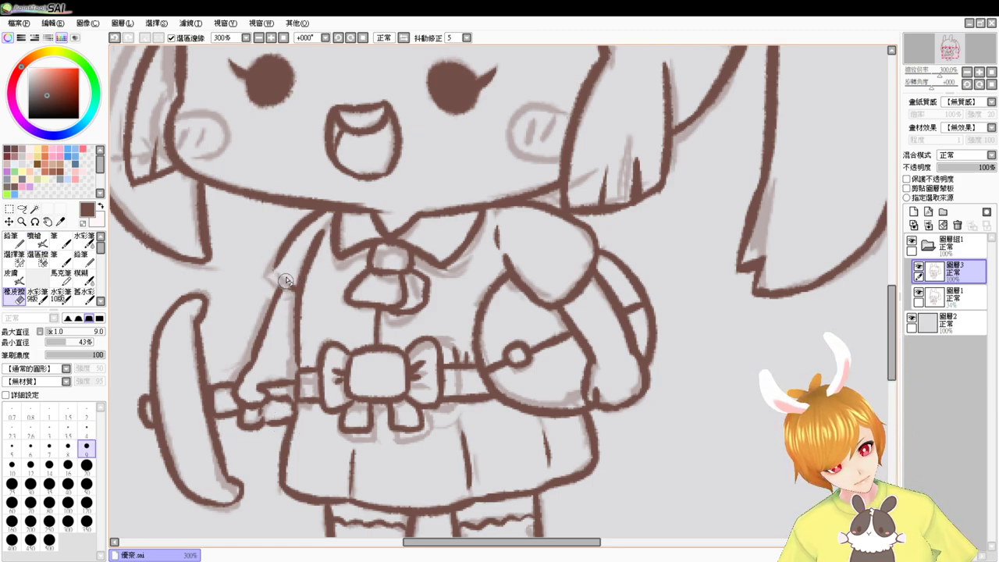
pyautogui.press('v')
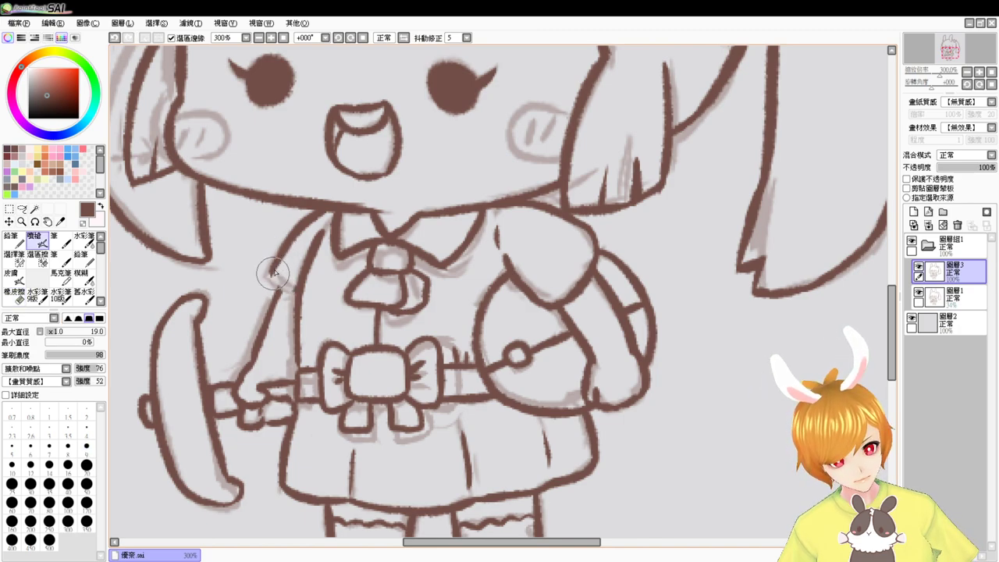
pyautogui.moveTo(275, 264)
pyautogui.mouseDown()
pyautogui.moveTo(273, 283)
pyautogui.moveTo(297, 293)
pyautogui.mouseUp()
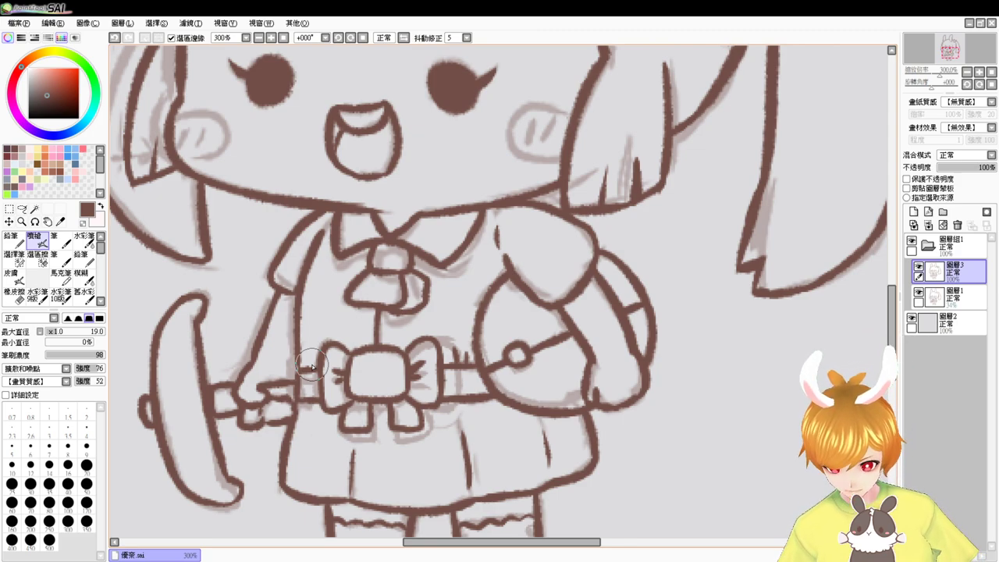
# Hide the sketch layer 圖層1 and check the line art of the whole figure
pyautogui.moveTo(463, 285)
pyautogui.mouseDown()
pyautogui.moveTo(481, 330)
pyautogui.moveTo(512, 361)
pyautogui.moveTo(491, 417)
pyautogui.moveTo(479, 417)
pyautogui.mouseUp()
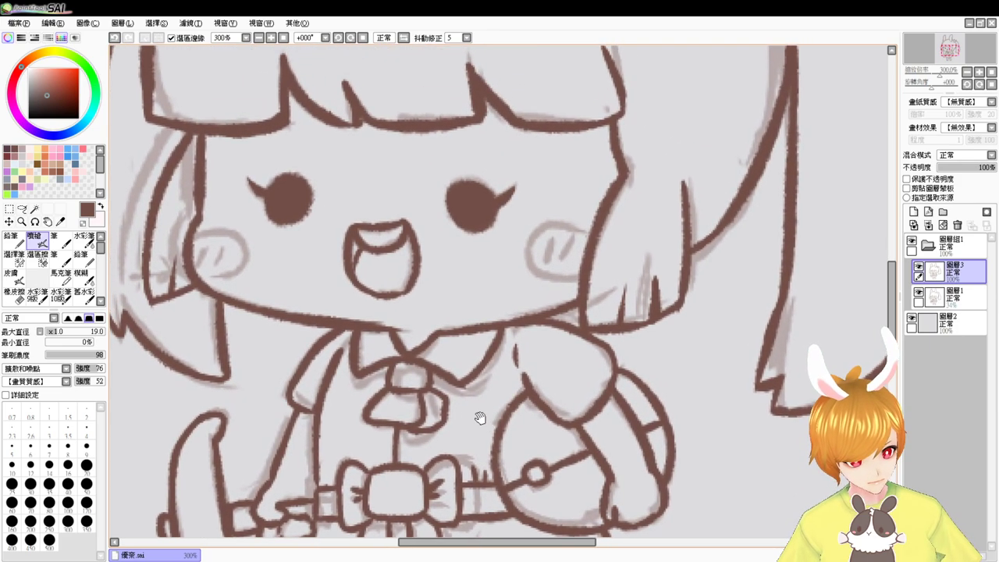
pyautogui.click(284, 38)
pyautogui.click(919, 293)
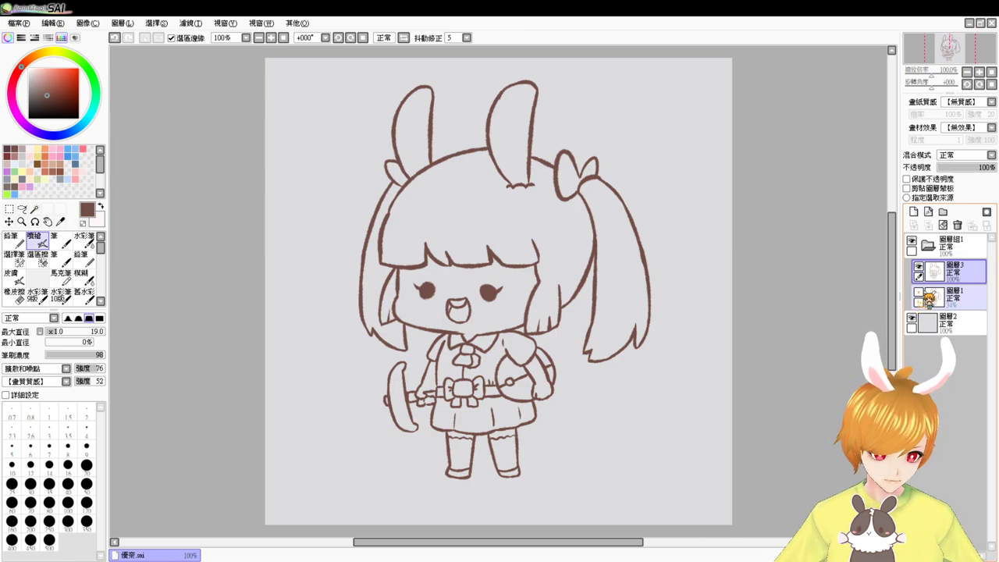
pyautogui.scroll(2, 819, 352)
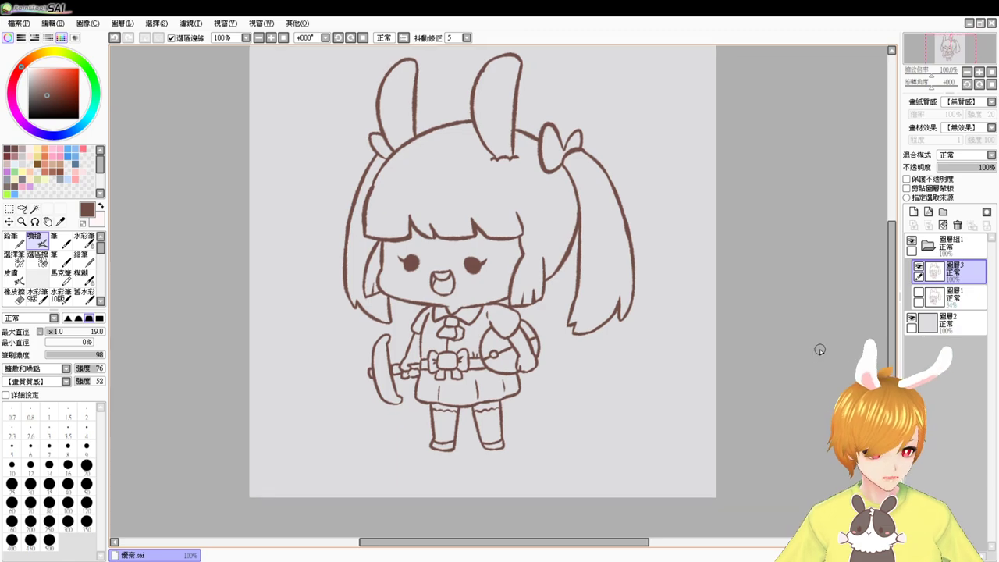
pyautogui.scroll(1, 819, 351)
# Erase the fingers and handle edge of the tool-holding hand and redraw them as a closed fist around the handle
pyautogui.moveTo(383, 347); pyautogui.dragTo(588, 291)
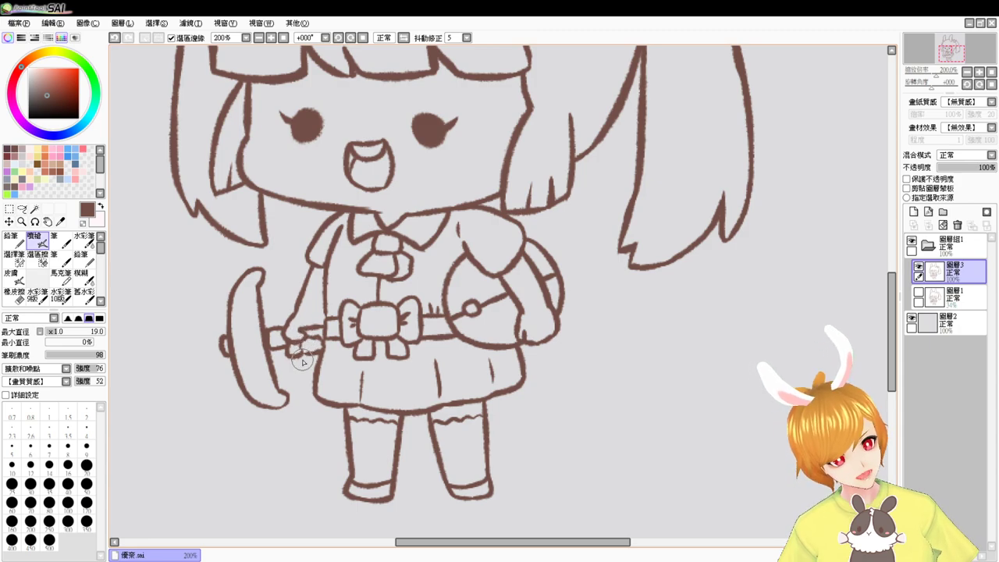
pyautogui.scroll(2, 305, 347)
pyautogui.moveTo(495, 365); pyautogui.dragTo(510, 364)
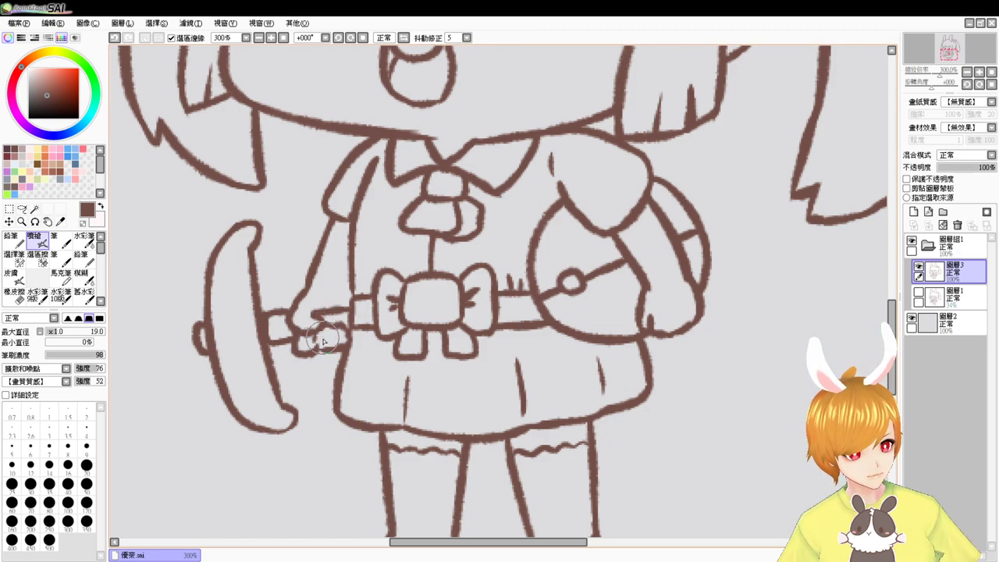
pyautogui.press('e')
pyautogui.moveTo(334, 326)
pyautogui.mouseDown()
pyautogui.moveTo(331, 339)
pyautogui.moveTo(343, 336)
pyautogui.moveTo(329, 349)
pyautogui.moveTo(306, 348)
pyautogui.moveTo(314, 356)
pyautogui.mouseUp()
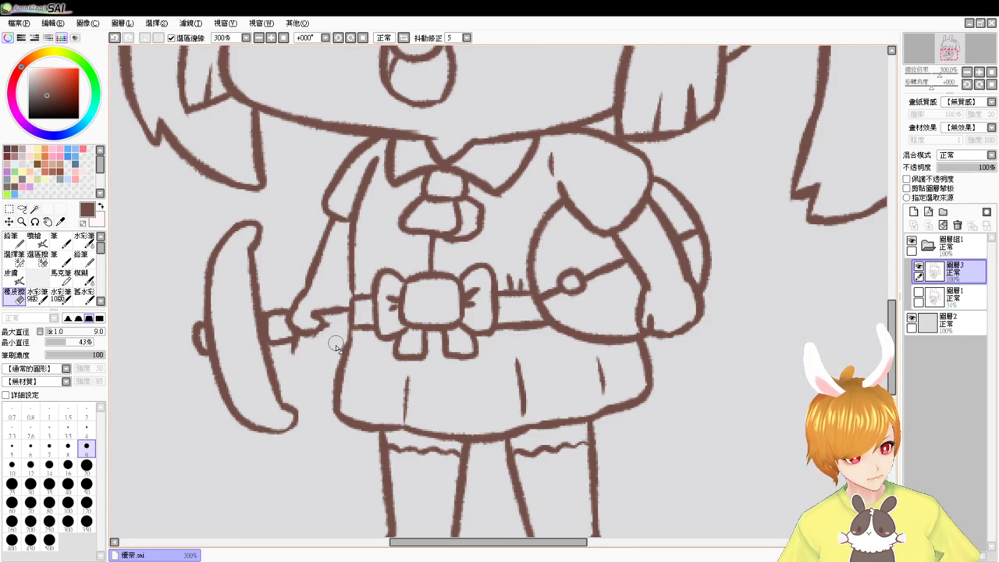
pyautogui.press('e')
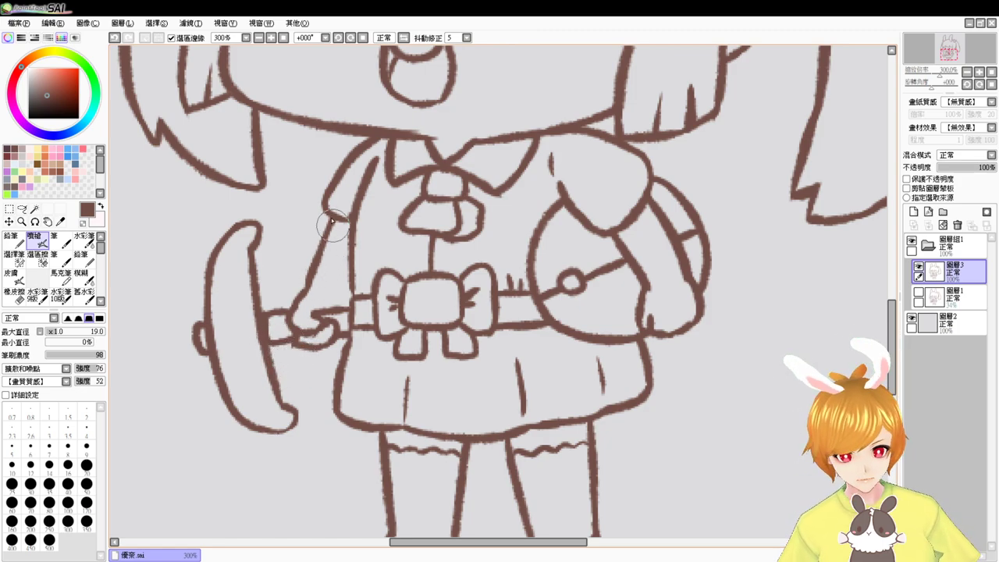
# Show the sketch layer 圖層1 again and fill out the shapes of both eyes
pyautogui.moveTo(341, 240); pyautogui.dragTo(329, 388)
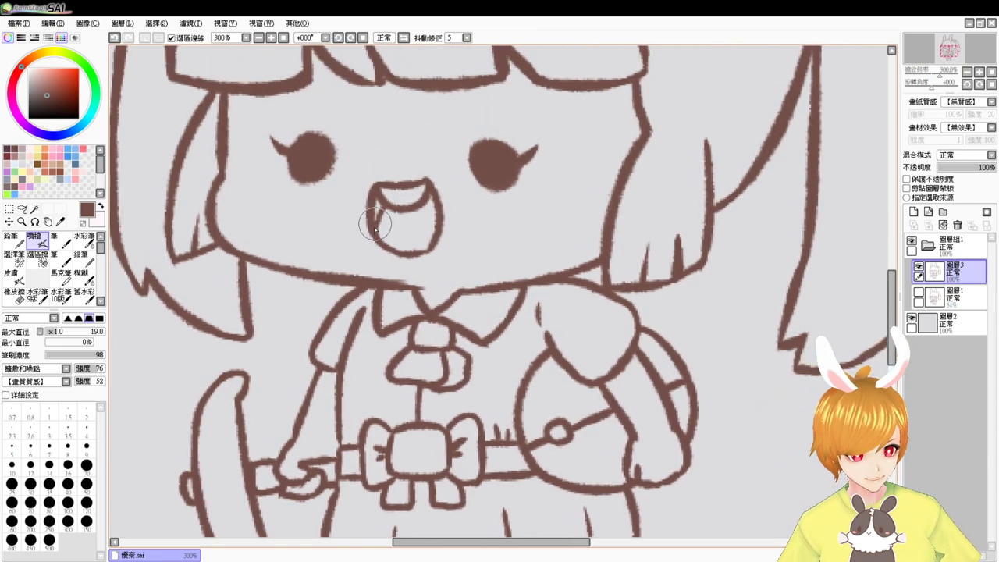
pyautogui.click(283, 38)
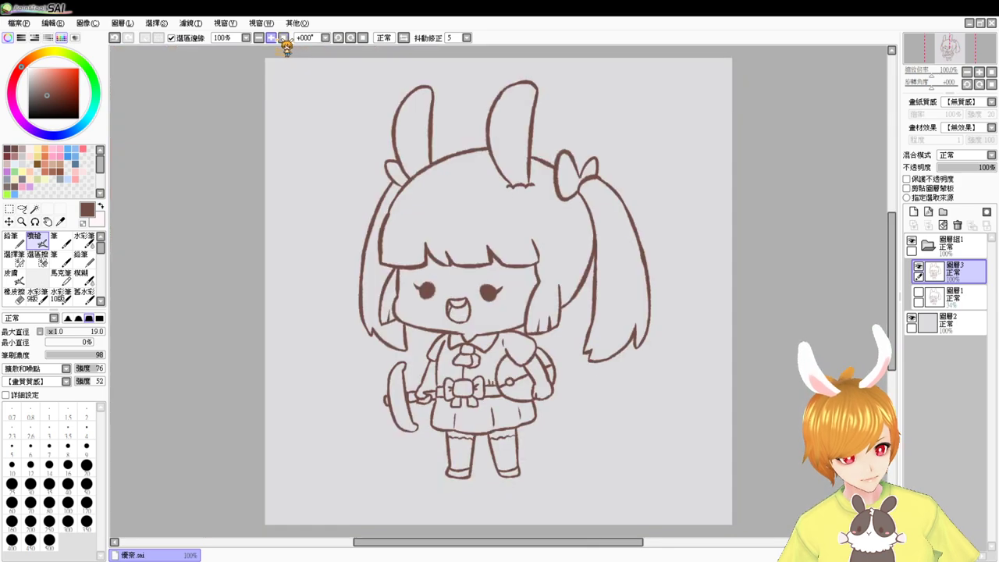
pyautogui.click(271, 38)
pyautogui.click(272, 37)
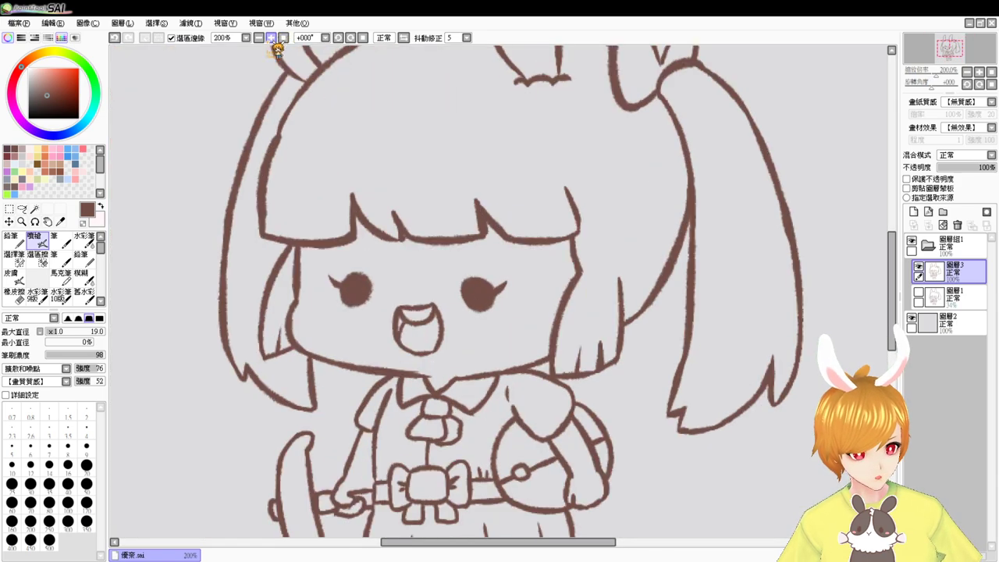
pyautogui.moveTo(557, 250); pyautogui.dragTo(537, 348)
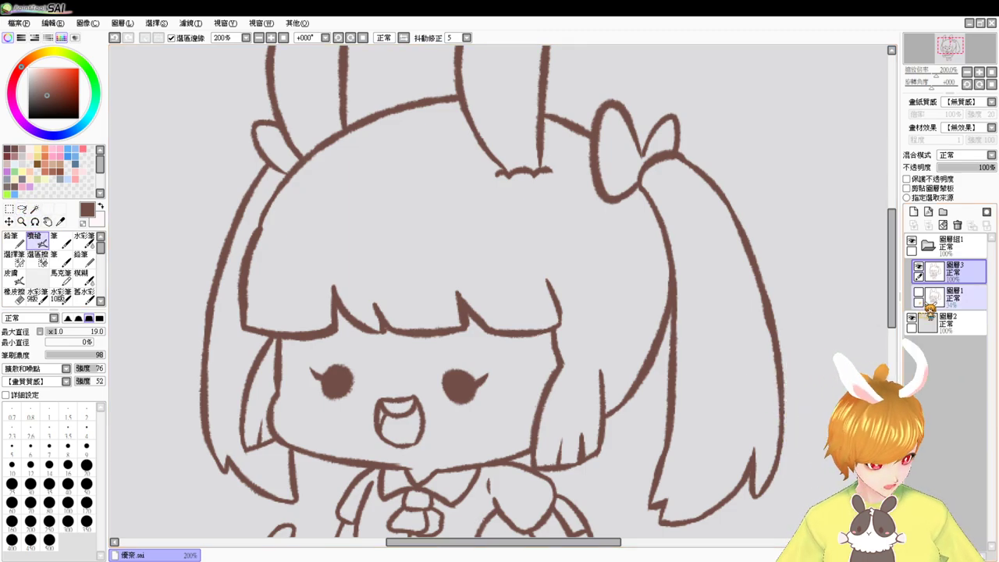
pyautogui.click(918, 291)
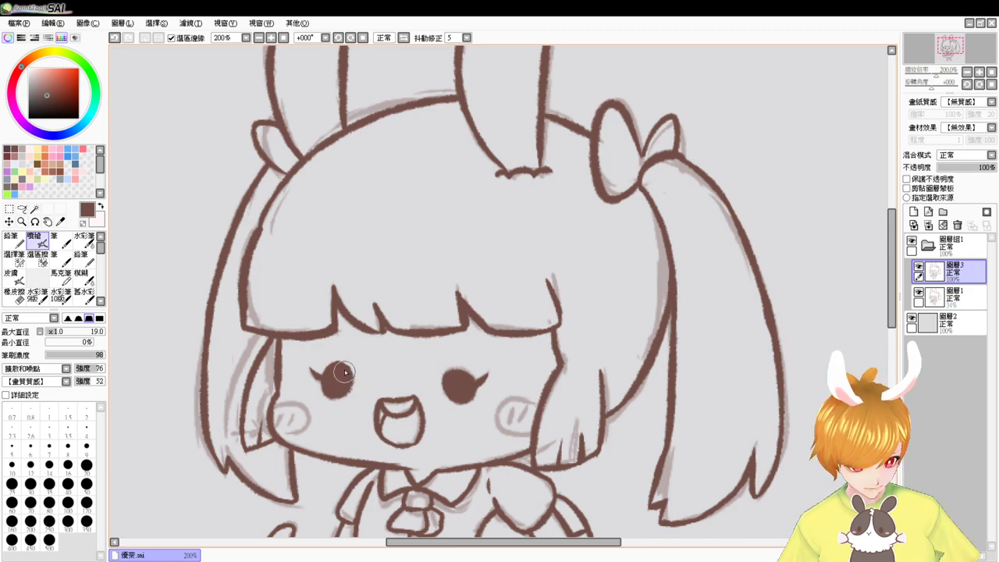
pyautogui.moveTo(329, 387); pyautogui.dragTo(348, 390)
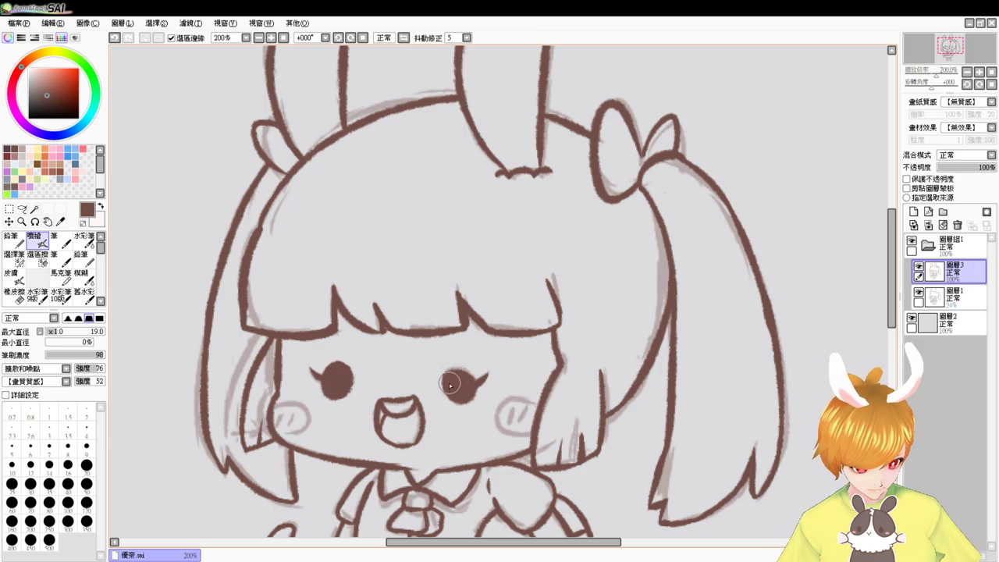
pyautogui.moveTo(455, 372); pyautogui.dragTo(468, 381)
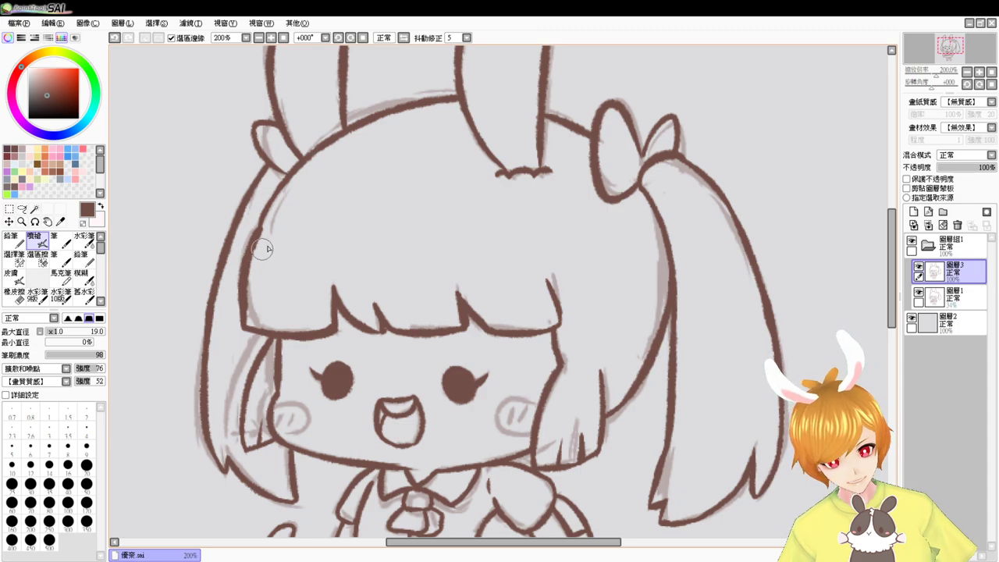
# Thin the thick outline along the outer side of the fringe with the eraser and touch up the hair bow's lower edge
pyautogui.press('e')
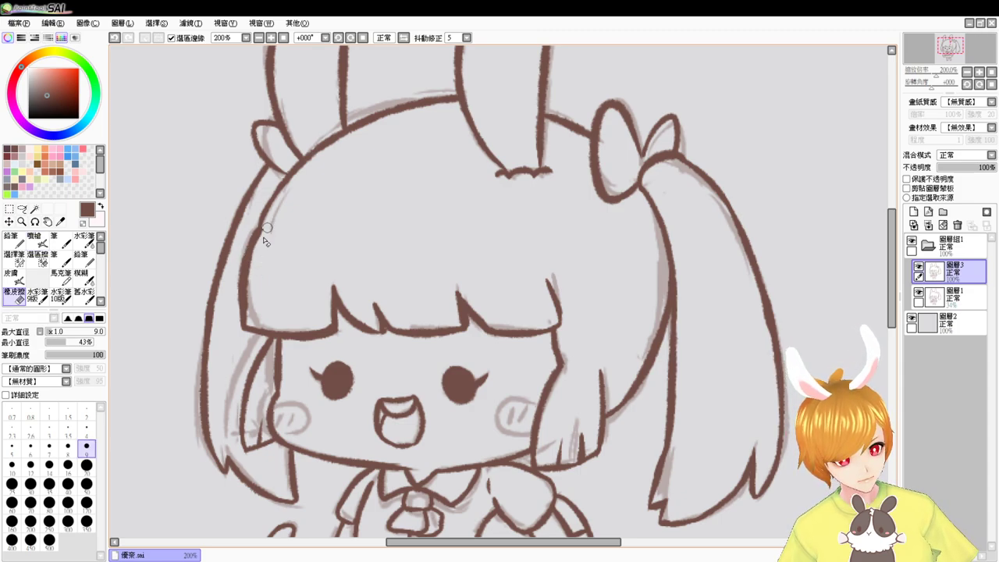
pyautogui.moveTo(251, 276); pyautogui.dragTo(249, 312)
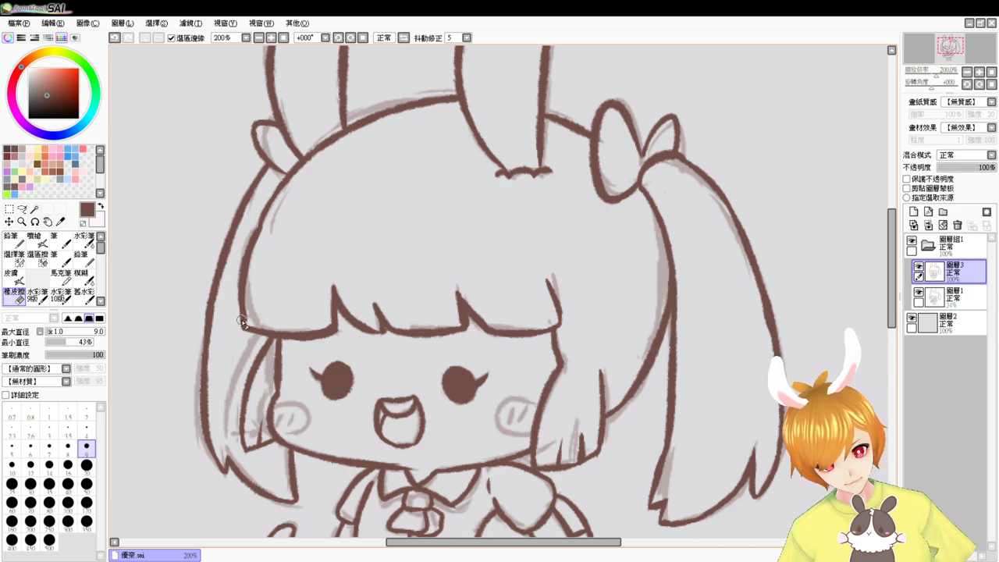
pyautogui.press('v')
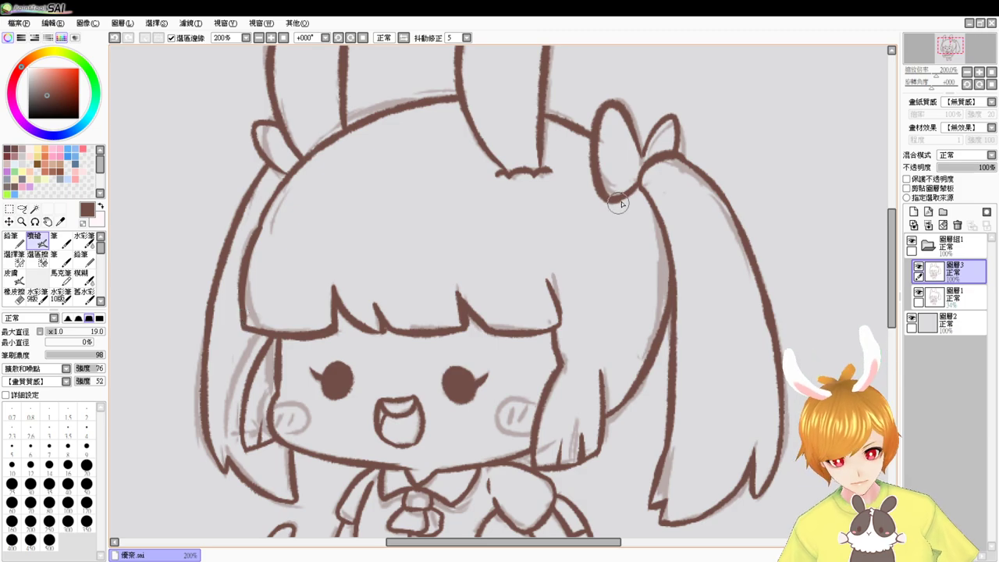
pyautogui.press('e')
pyautogui.press('v')
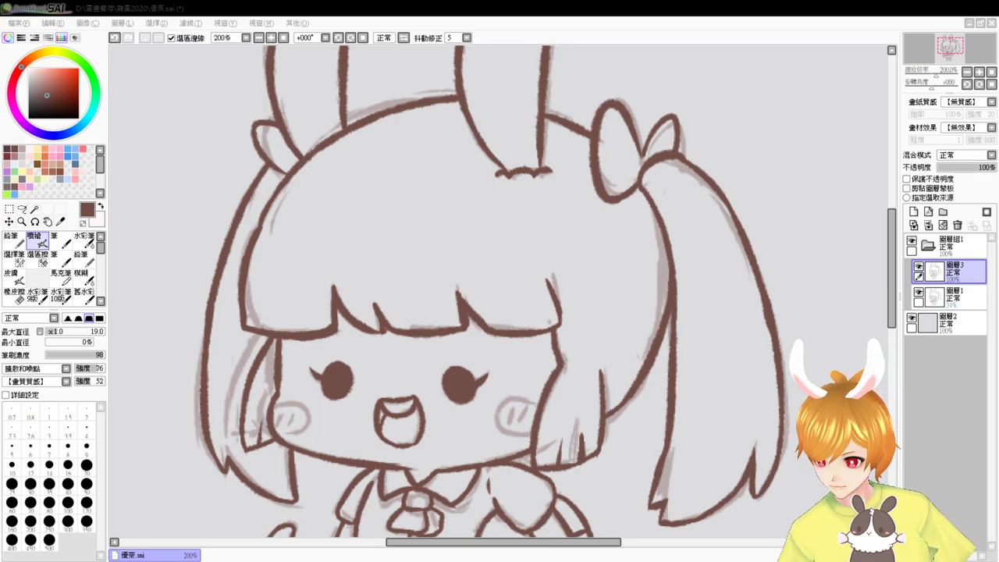
pyautogui.click(20, 24)
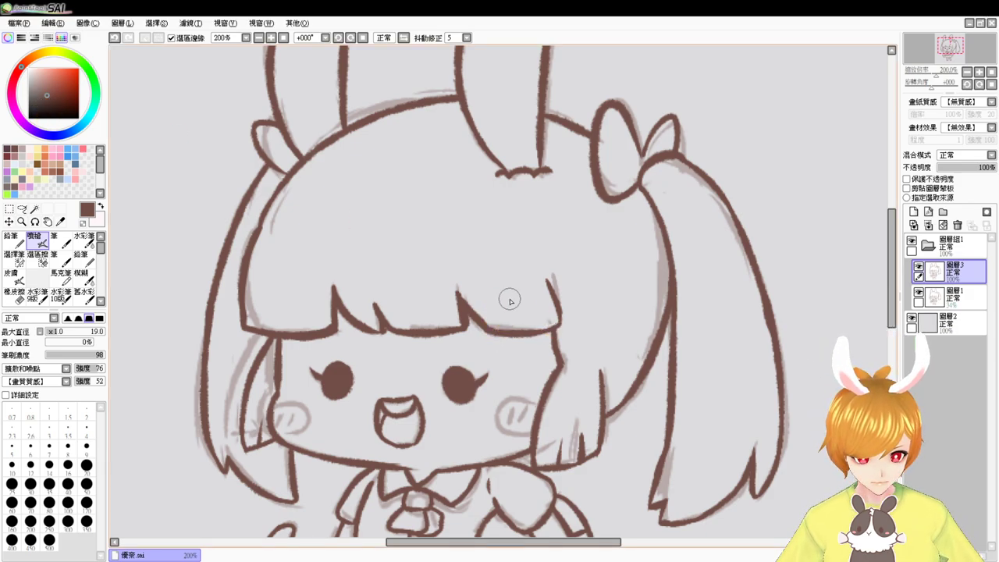
# Hide the grey background layer 圖層2 and the sketch layer 圖層1, leaving only the line art
pyautogui.click(911, 317)
pyautogui.click(918, 292)
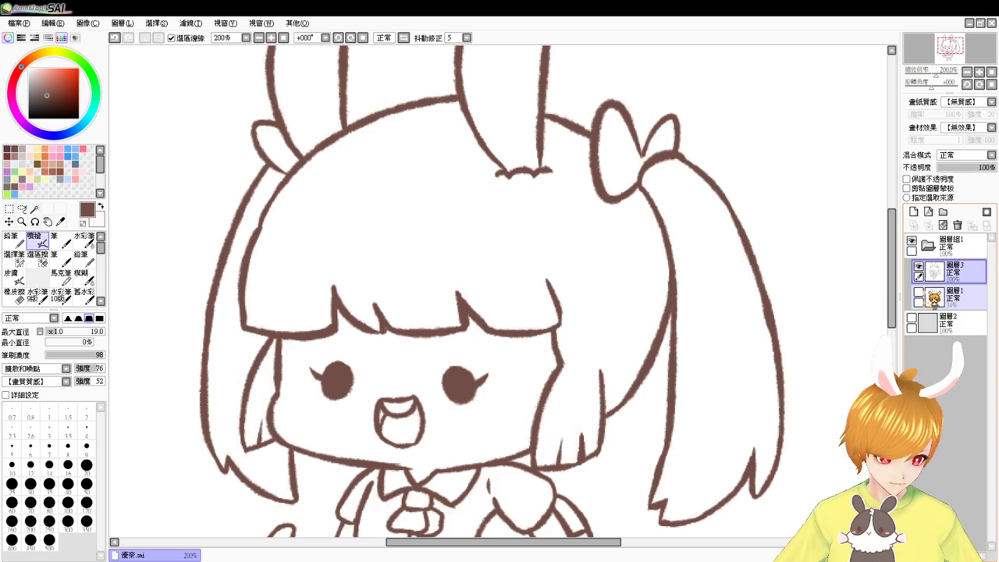
# Add a new layer directly above the sketch layer 圖層1, beneath the line art, and switch to the Magic Wand
pyautogui.click(956, 301)
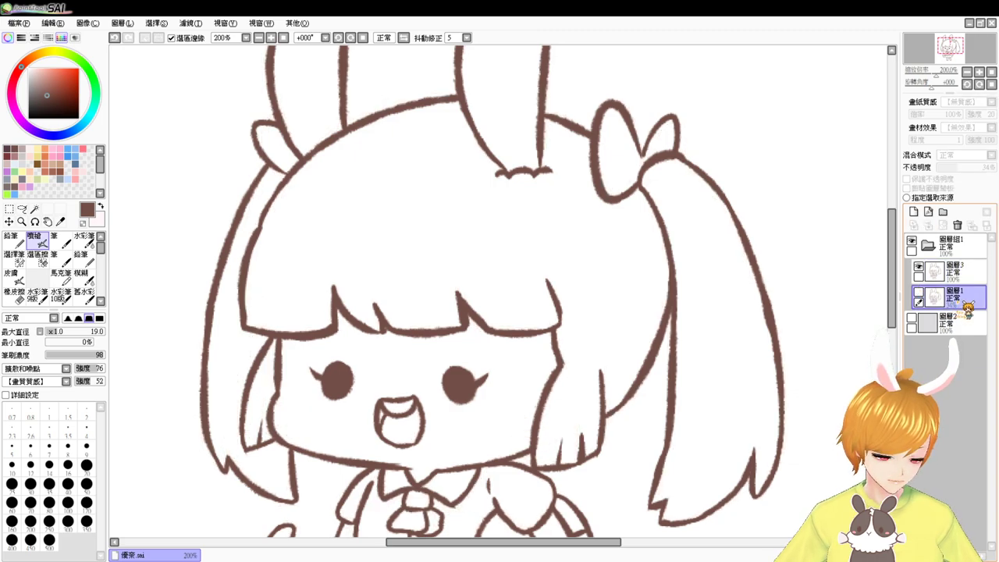
pyautogui.click(271, 37)
pyautogui.click(258, 37)
pyautogui.click(258, 37)
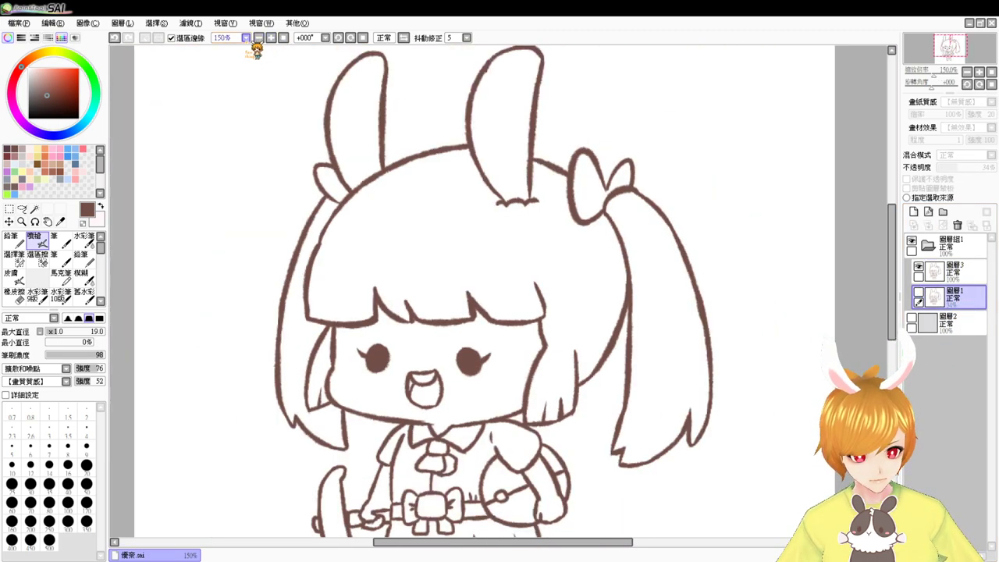
pyautogui.moveTo(601, 363)
pyautogui.mouseDown()
pyautogui.moveTo(599, 312)
pyautogui.moveTo(577, 306)
pyautogui.mouseUp()
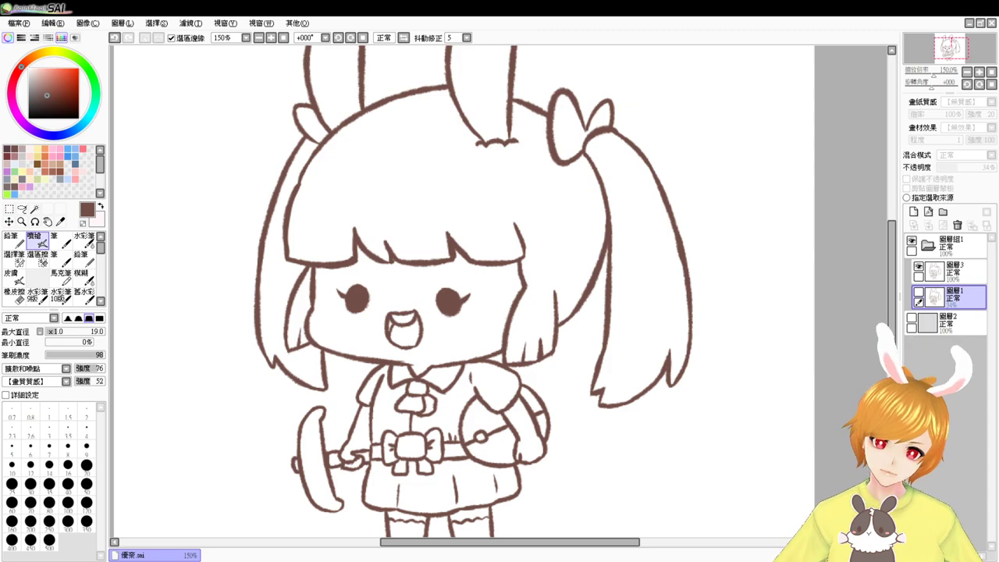
pyautogui.click(913, 211)
pyautogui.click(36, 210)
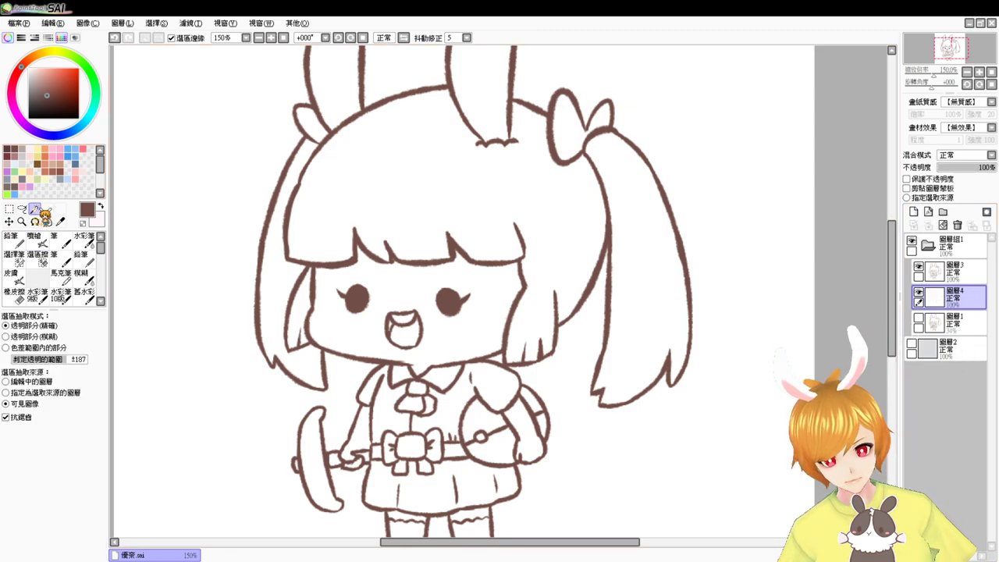
# Select the fringe, both ponytails, side locks and skirt with the Magic Wand and fill the selection with light pink
pyautogui.click(382, 191)
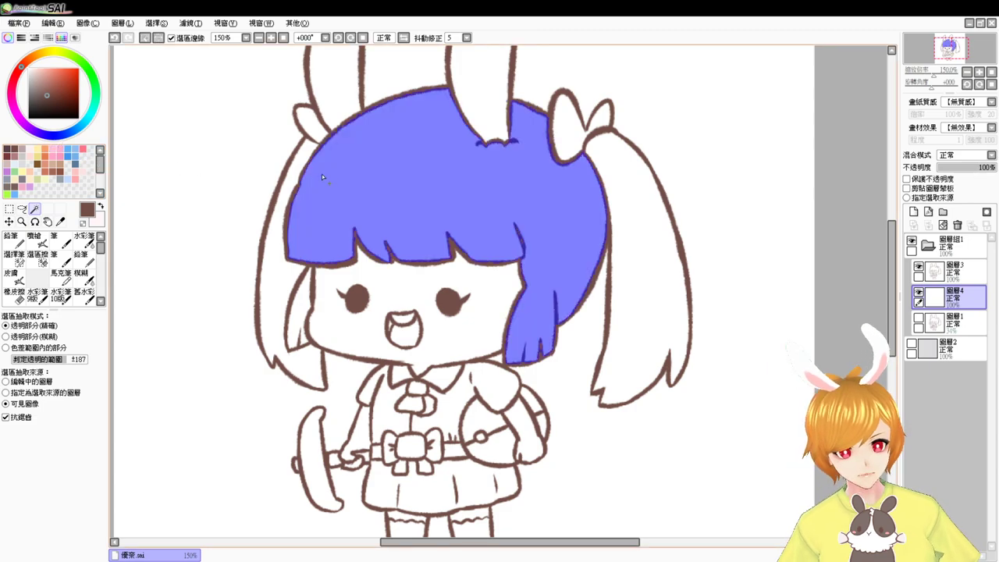
pyautogui.click(298, 168)
pyautogui.click(298, 312)
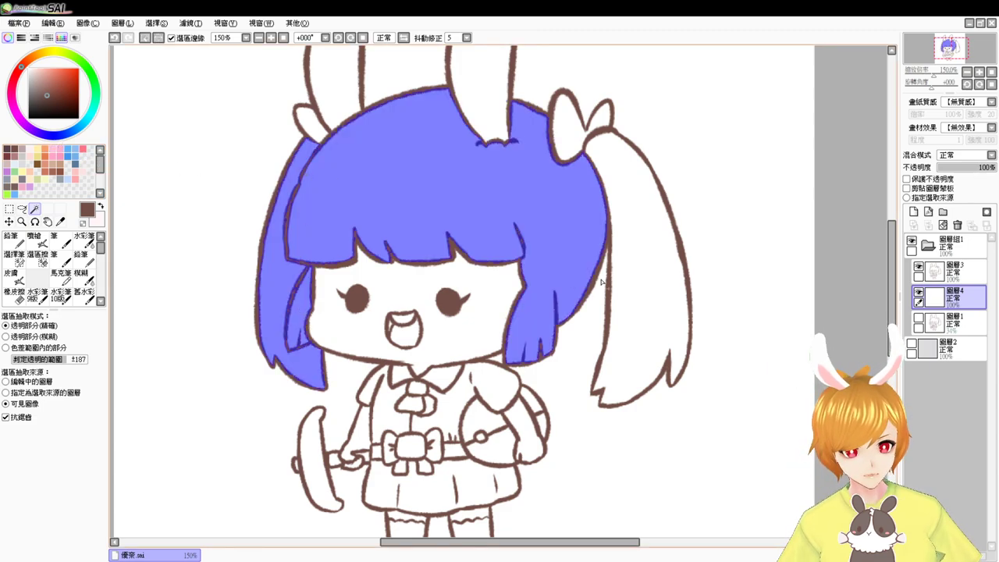
pyautogui.click(629, 290)
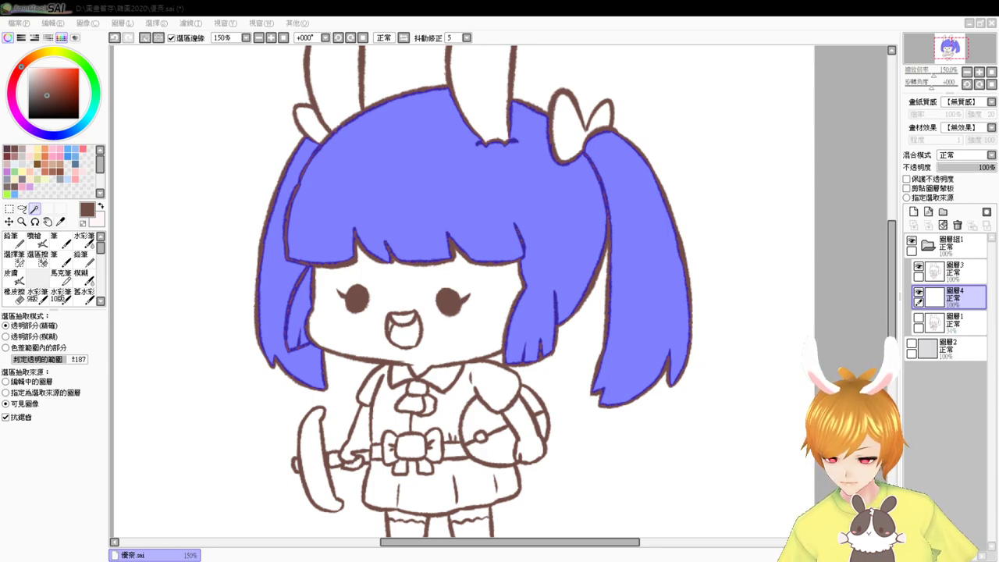
pyautogui.click(73, 504)
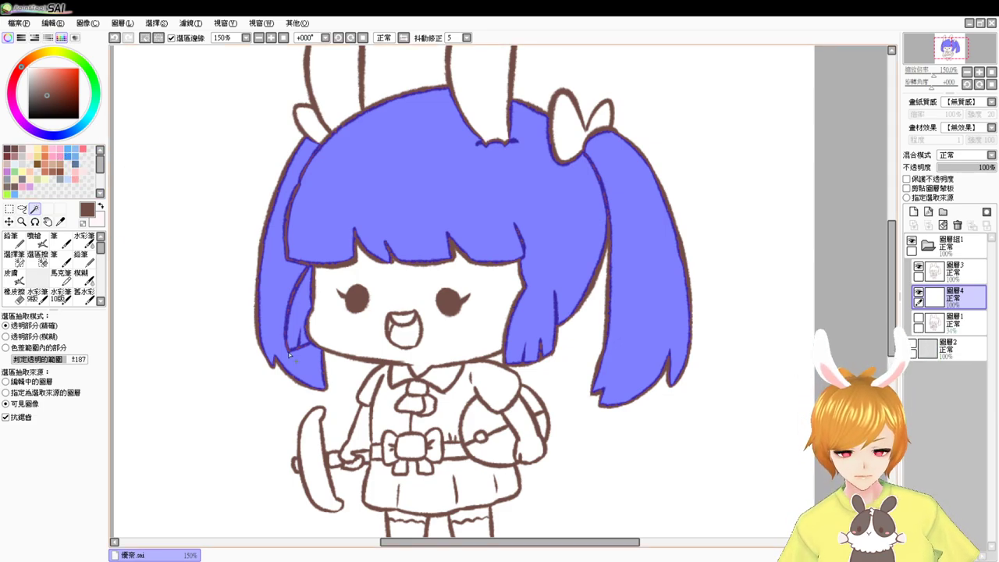
pyautogui.click(420, 488)
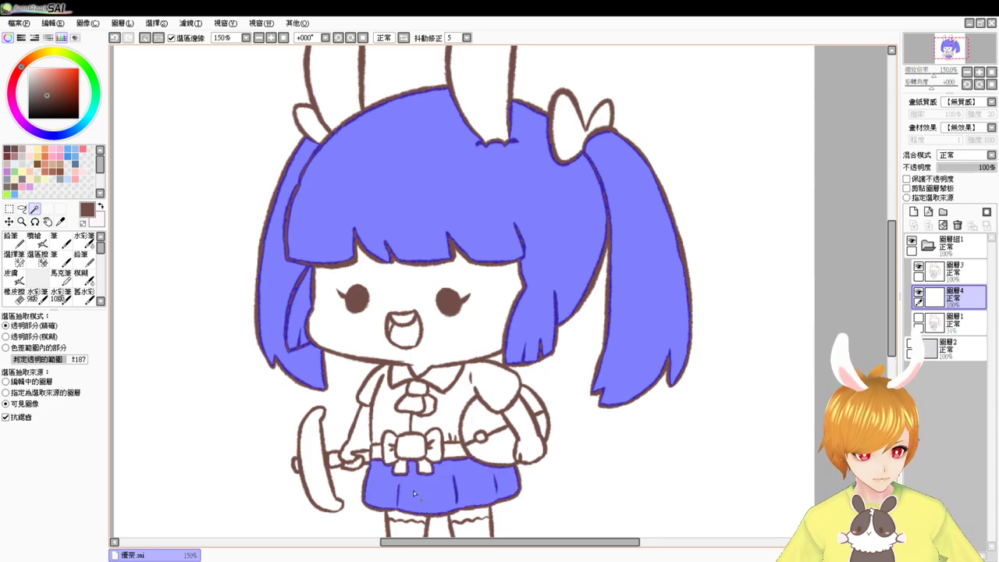
pyautogui.click(78, 168)
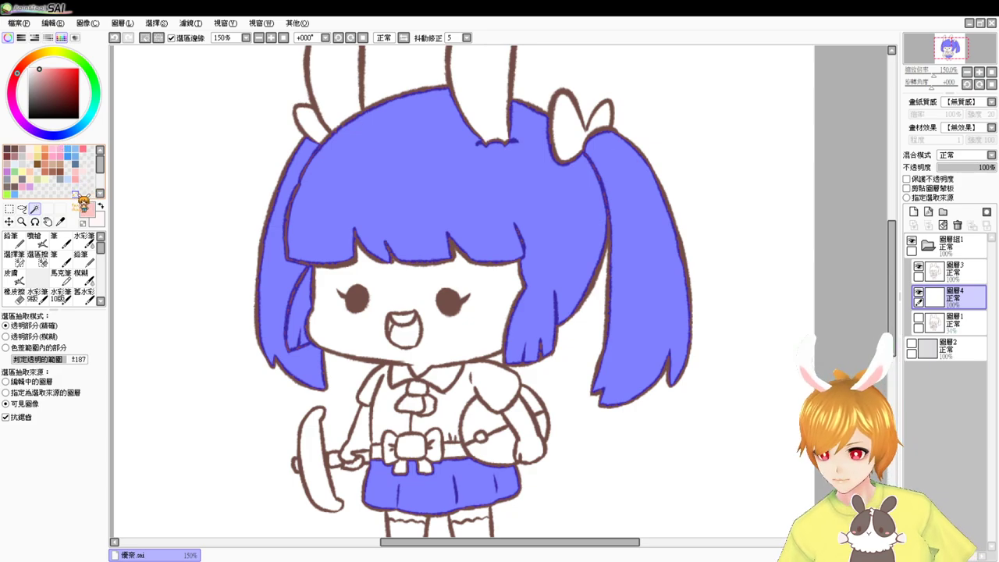
pyautogui.hotkey('ctrl', 'f')
# Shade the right side of the head's hair and the right side lock in a darker pink with the Airbrush (噴槍)
pyautogui.click(33, 239)
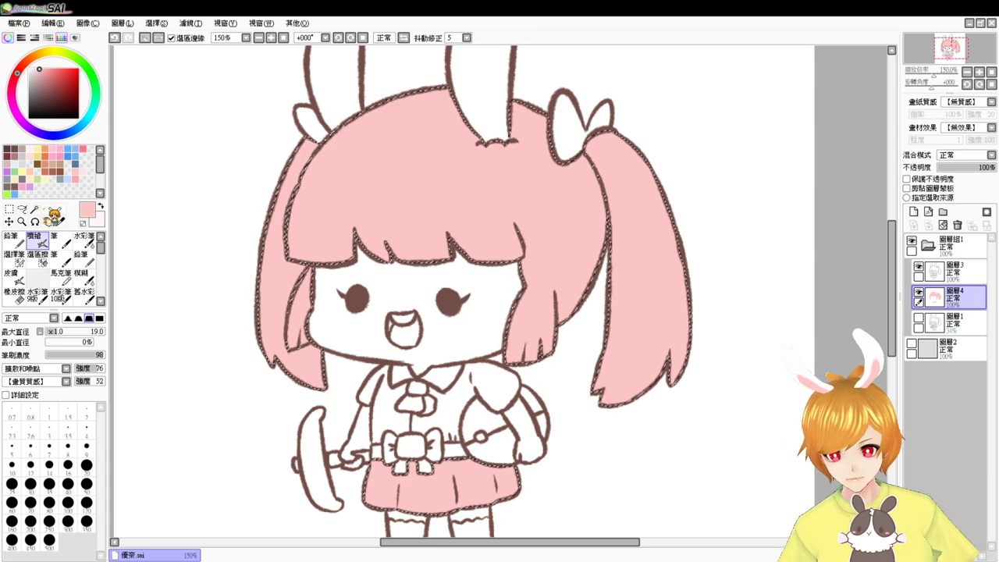
pyautogui.click(76, 179)
pyautogui.moveTo(525, 117)
pyautogui.mouseDown()
pyautogui.moveTo(507, 117)
pyautogui.moveTo(539, 132)
pyautogui.mouseUp()
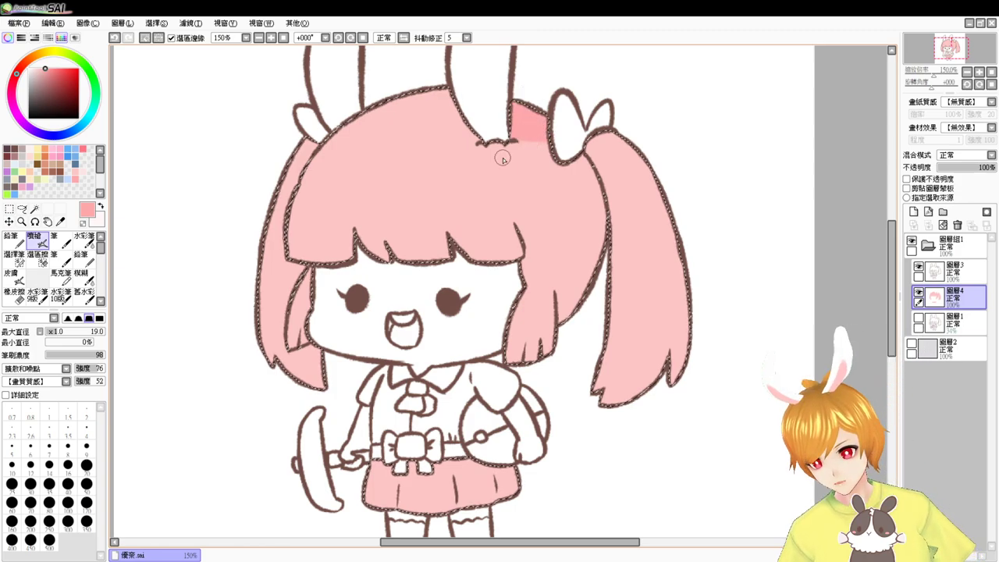
pyautogui.moveTo(503, 141); pyautogui.dragTo(517, 258)
pyautogui.hotkey('ctrl', 'z')
pyautogui.moveTo(502, 143)
pyautogui.mouseDown()
pyautogui.moveTo(487, 257)
pyautogui.moveTo(506, 159)
pyautogui.moveTo(535, 194)
pyautogui.moveTo(575, 189)
pyautogui.moveTo(576, 165)
pyautogui.moveTo(593, 187)
pyautogui.moveTo(562, 167)
pyautogui.moveTo(529, 179)
pyautogui.moveTo(515, 232)
pyautogui.moveTo(529, 230)
pyautogui.moveTo(531, 206)
pyautogui.moveTo(554, 189)
pyautogui.moveTo(533, 259)
pyautogui.moveTo(522, 265)
pyautogui.moveTo(546, 332)
pyautogui.moveTo(530, 260)
pyautogui.moveTo(541, 341)
pyautogui.mouseUp()
pyautogui.hotkey('ctrl', 'z')
pyautogui.moveTo(535, 254)
pyautogui.mouseDown()
pyautogui.moveTo(545, 227)
pyautogui.moveTo(572, 256)
pyautogui.moveTo(586, 205)
pyautogui.moveTo(575, 205)
pyautogui.moveTo(568, 156)
pyautogui.mouseUp()
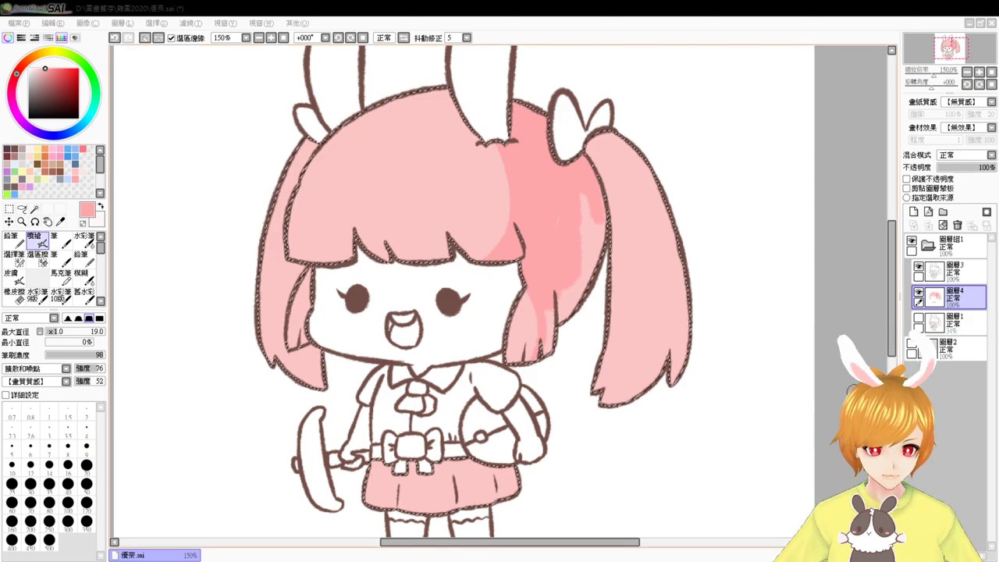
pyautogui.moveTo(579, 232)
pyautogui.mouseDown()
pyautogui.moveTo(592, 257)
pyautogui.moveTo(597, 240)
pyautogui.moveTo(571, 211)
pyautogui.moveTo(556, 212)
pyautogui.moveTo(574, 289)
pyautogui.moveTo(594, 273)
pyautogui.moveTo(575, 278)
pyautogui.moveTo(552, 323)
pyautogui.mouseUp()
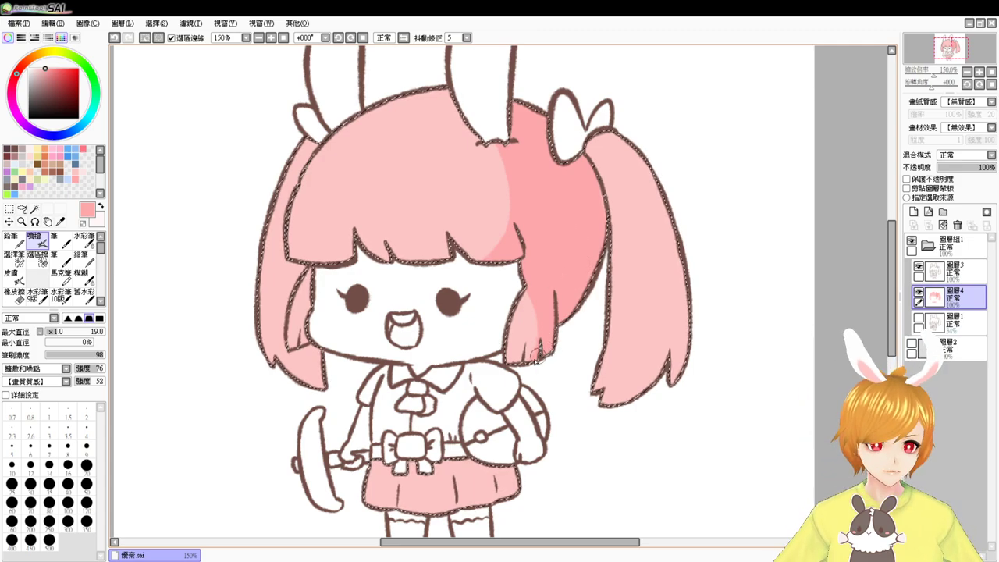
pyautogui.moveTo(509, 363); pyautogui.dragTo(529, 362)
pyautogui.moveTo(580, 324); pyautogui.dragTo(536, 352)
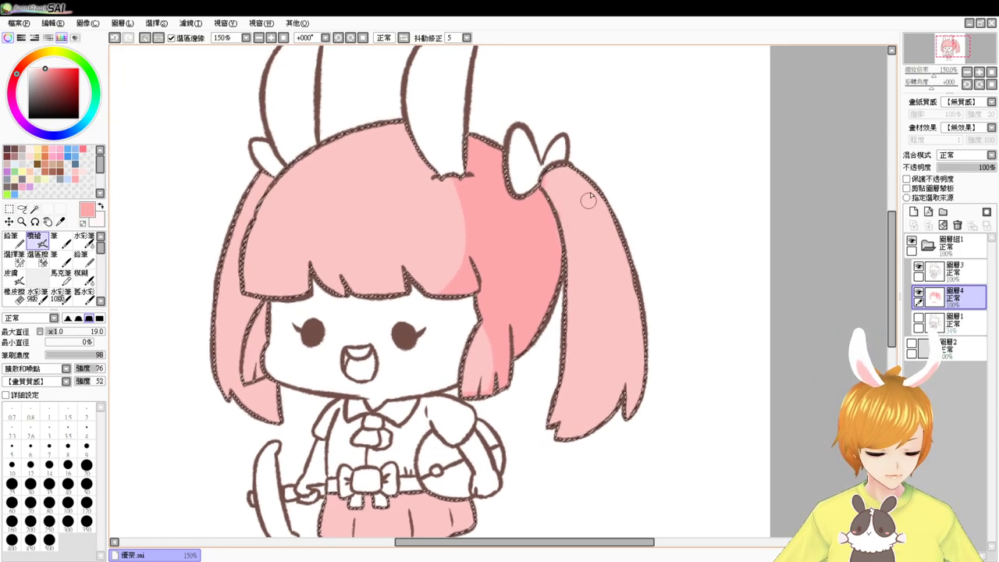
# Paint a darker-pink shadow down the outer edge and across the lower tips of the right ponytail
pyautogui.moveTo(568, 164); pyautogui.dragTo(617, 301)
pyautogui.moveTo(560, 160)
pyautogui.mouseDown()
pyautogui.moveTo(614, 242)
pyautogui.moveTo(614, 352)
pyautogui.mouseUp()
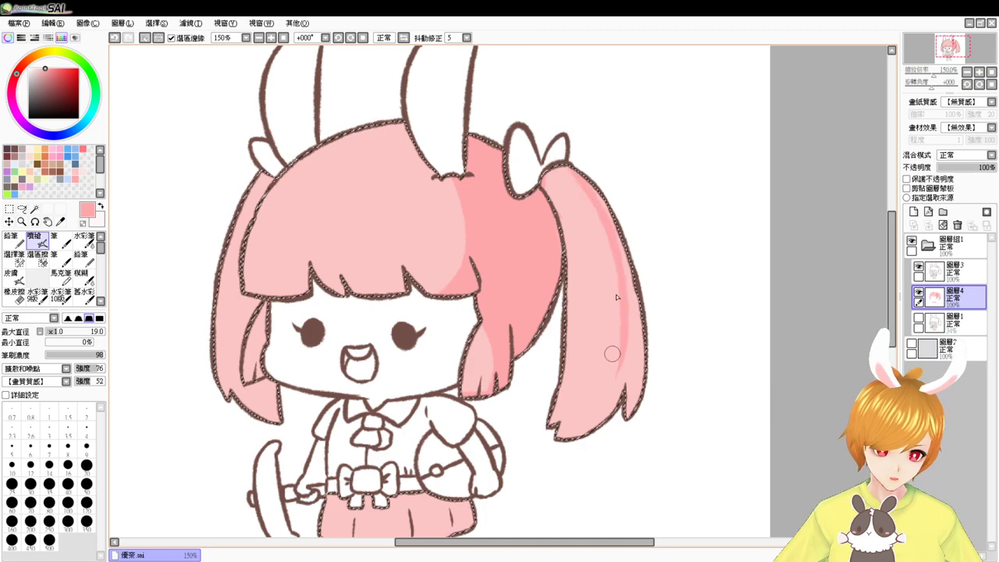
pyautogui.hotkey('ctrl', 'z')
pyautogui.moveTo(569, 165)
pyautogui.mouseDown()
pyautogui.moveTo(611, 231)
pyautogui.moveTo(622, 395)
pyautogui.mouseUp()
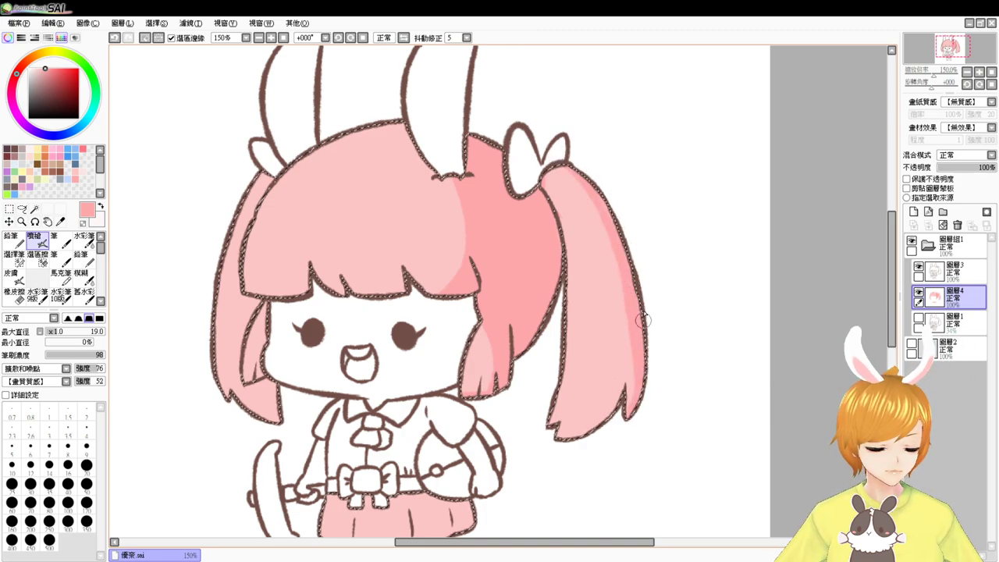
pyautogui.moveTo(621, 397); pyautogui.dragTo(589, 408)
pyautogui.hotkey('ctrl', 'z')
pyautogui.moveTo(622, 375)
pyautogui.mouseDown()
pyautogui.moveTo(614, 398)
pyautogui.moveTo(539, 427)
pyautogui.mouseUp()
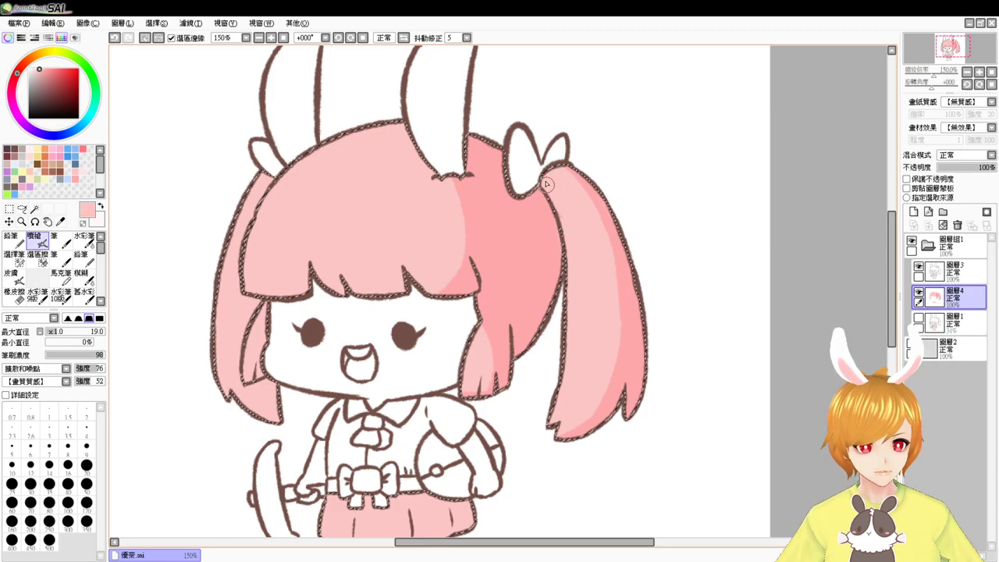
# Pick up the darker pink and shade the left side lock and the lower inner part of the left ponytail
pyautogui.rightClick(538, 226)
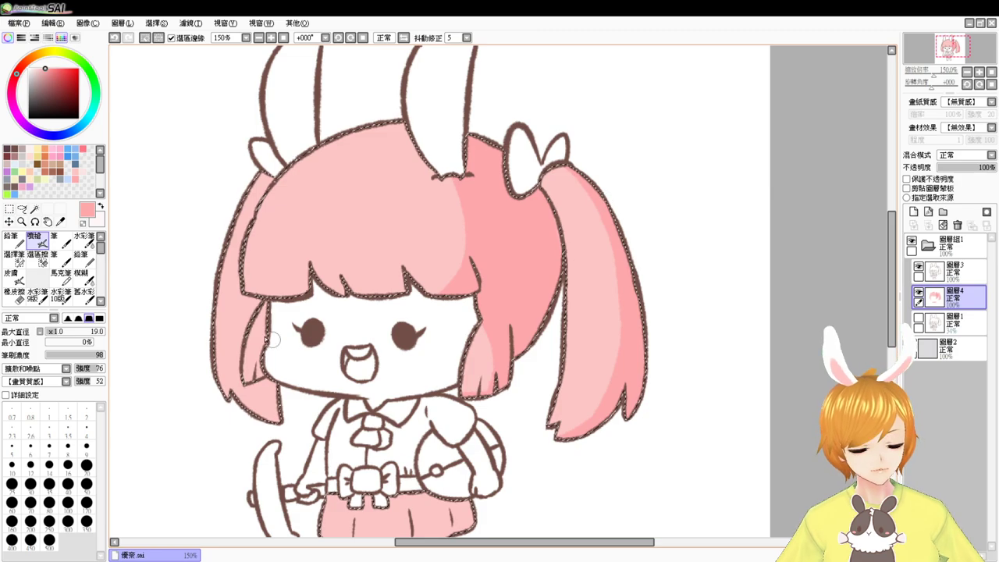
pyautogui.moveTo(267, 306)
pyautogui.mouseDown()
pyautogui.moveTo(256, 367)
pyautogui.moveTo(275, 408)
pyautogui.mouseUp()
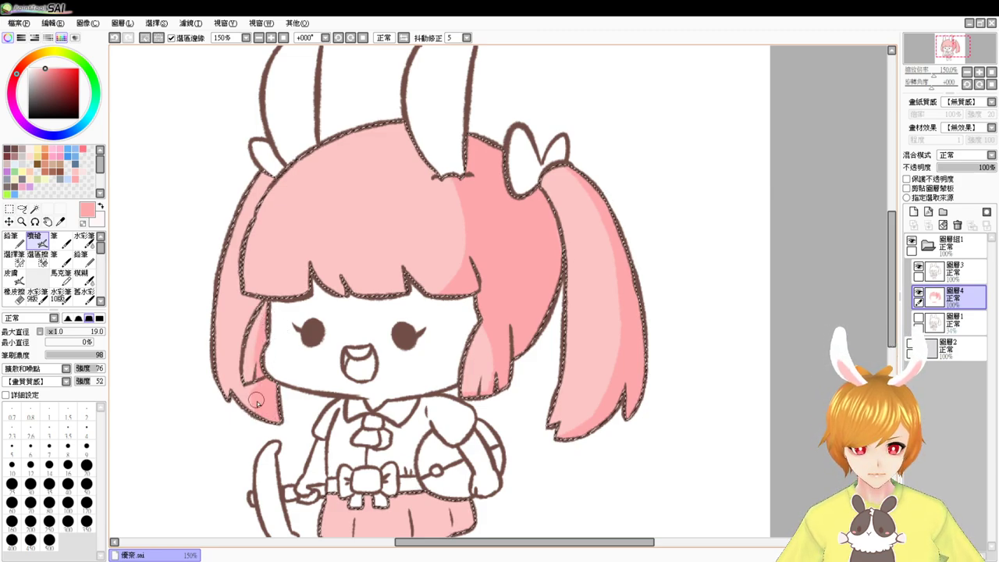
pyautogui.moveTo(259, 303); pyautogui.dragTo(252, 311)
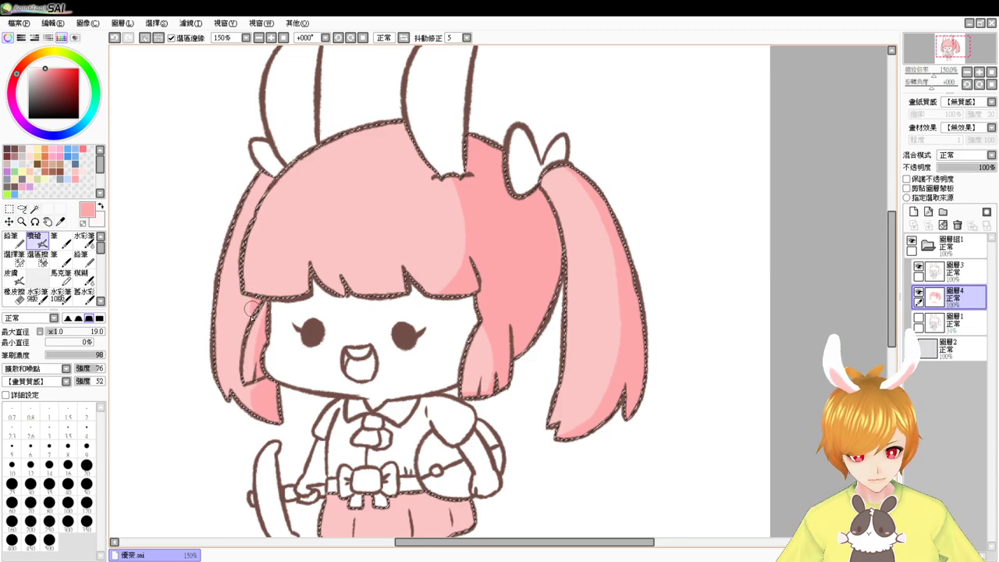
# Add short darker-pink strand marks on the fringe and ponytails, and light-pink marks on the shaded side of the head
pyautogui.moveTo(459, 365); pyautogui.dragTo(443, 327)
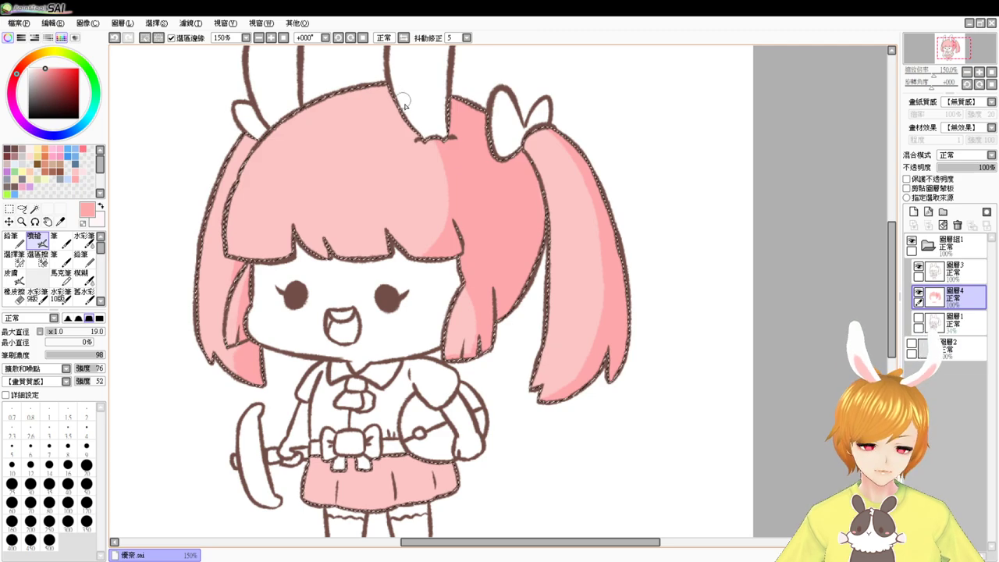
pyautogui.moveTo(436, 410); pyautogui.dragTo(416, 378)
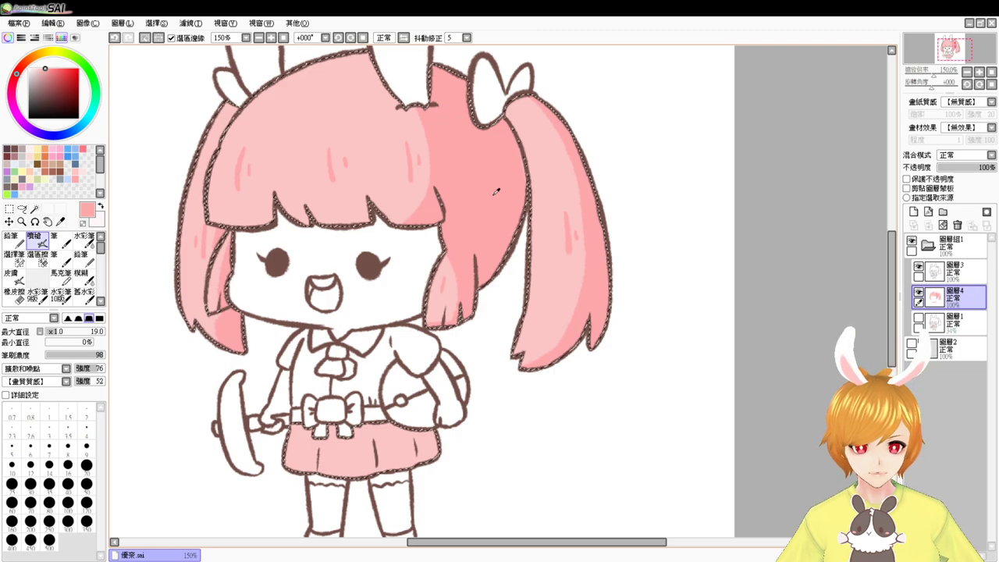
pyautogui.keyDown('alt'); pyautogui.click(557, 181); pyautogui.keyUp('alt')
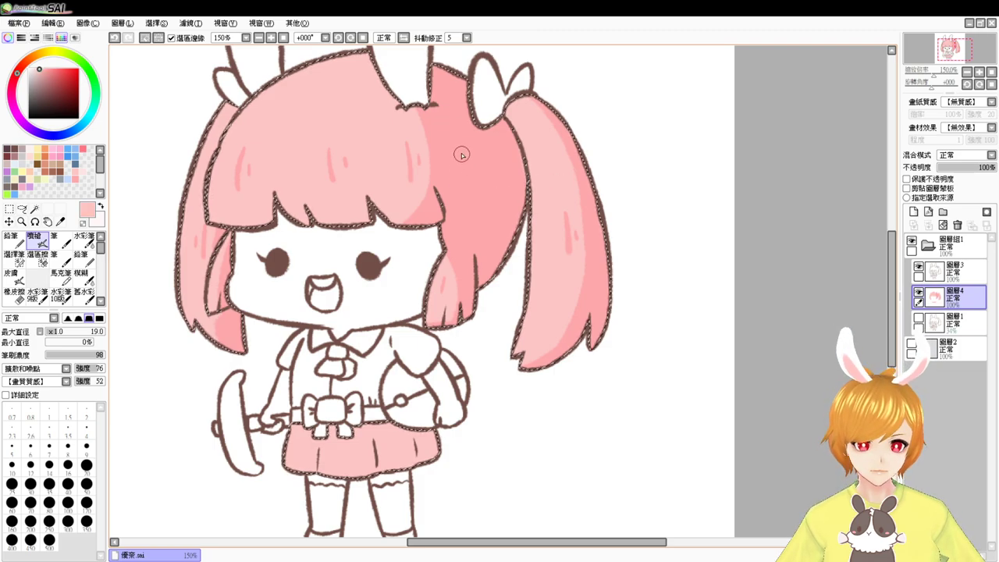
pyautogui.moveTo(469, 157); pyautogui.dragTo(467, 170)
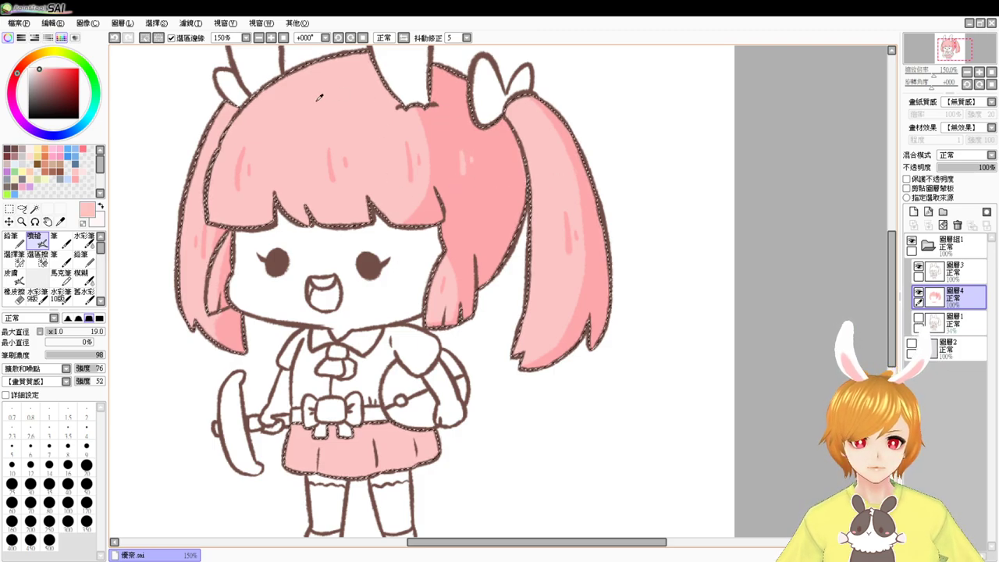
pyautogui.moveTo(310, 106); pyautogui.dragTo(331, 170)
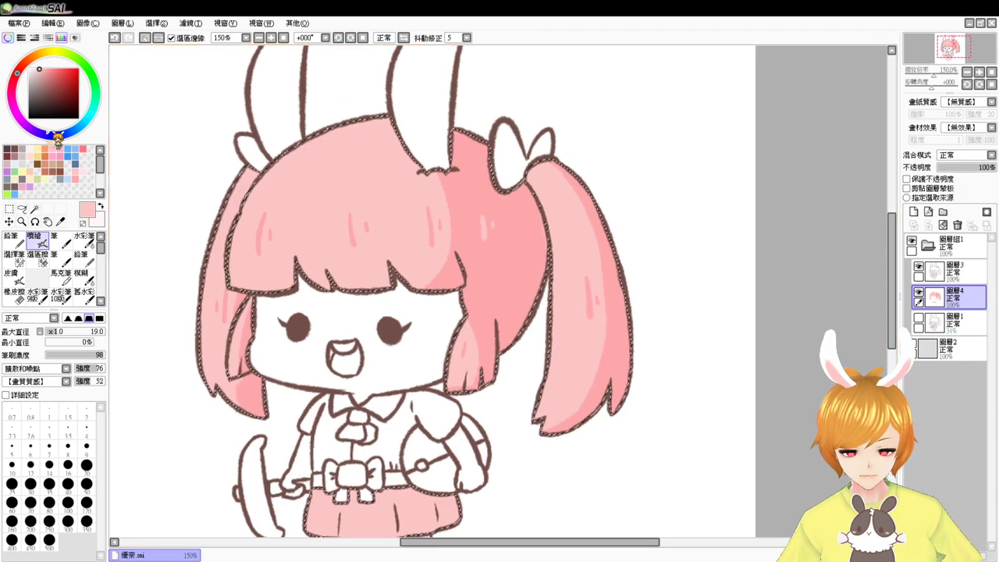
pyautogui.click(38, 67)
pyautogui.click(32, 68)
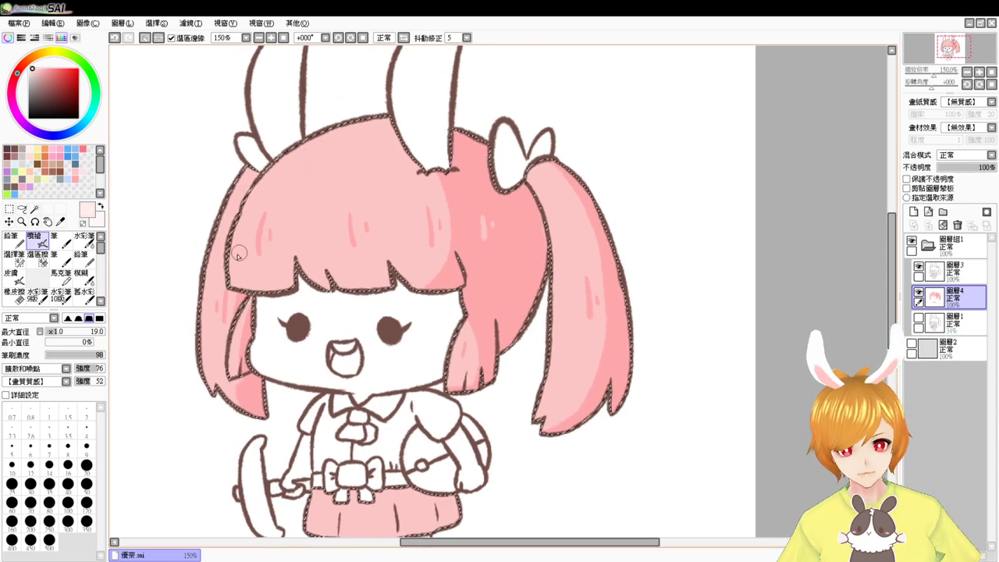
pyautogui.moveTo(242, 209)
pyautogui.mouseDown()
pyautogui.moveTo(332, 124)
pyautogui.moveTo(379, 107)
pyautogui.mouseUp()
pyautogui.hotkey('ctrl', 'z')
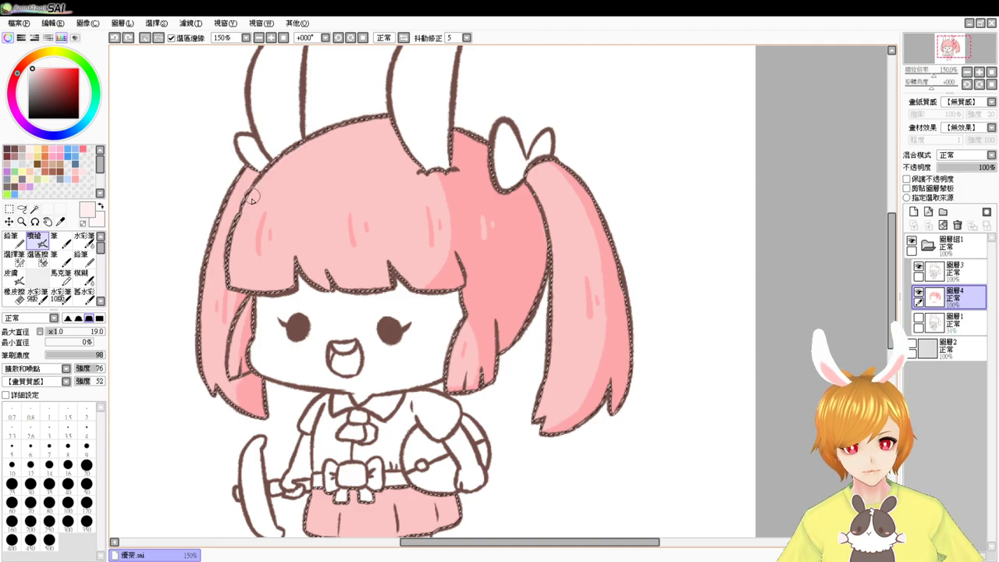
pyautogui.moveTo(244, 206)
pyautogui.mouseDown()
pyautogui.moveTo(307, 145)
pyautogui.moveTo(400, 112)
pyautogui.mouseUp()
pyautogui.hotkey('ctrl', 'z')
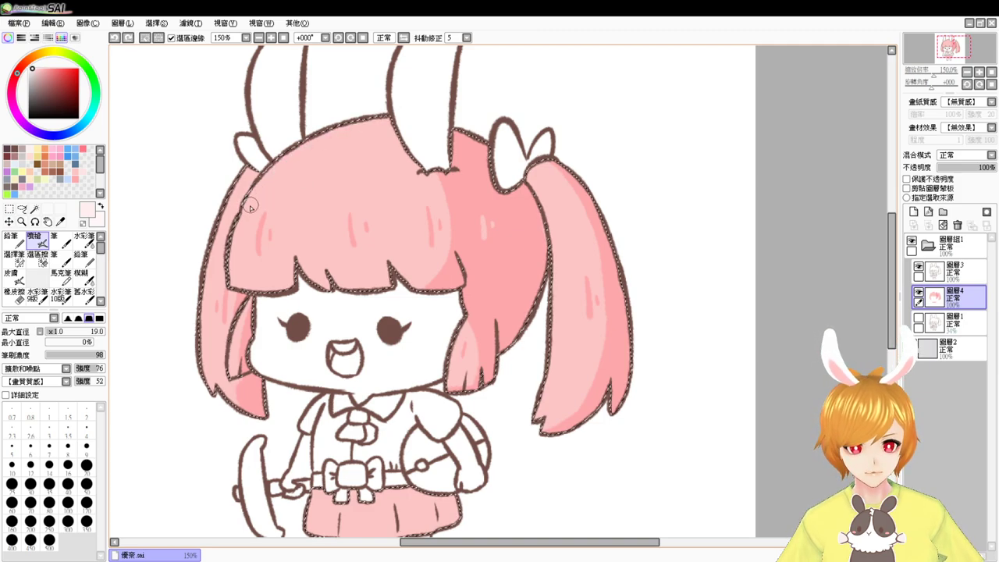
# Mix a pale pink and paint an oval highlight with a small spot beside it on the crown, above the fringe
pyautogui.rightClick(305, 165)
pyautogui.click(37, 68)
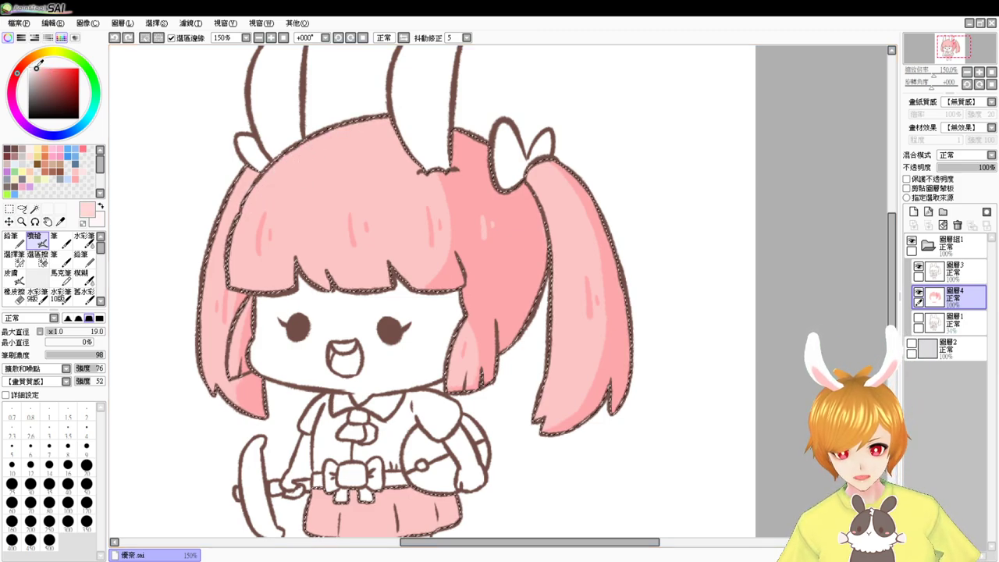
pyautogui.moveTo(241, 211)
pyautogui.mouseDown()
pyautogui.moveTo(288, 156)
pyautogui.moveTo(413, 95)
pyautogui.mouseUp()
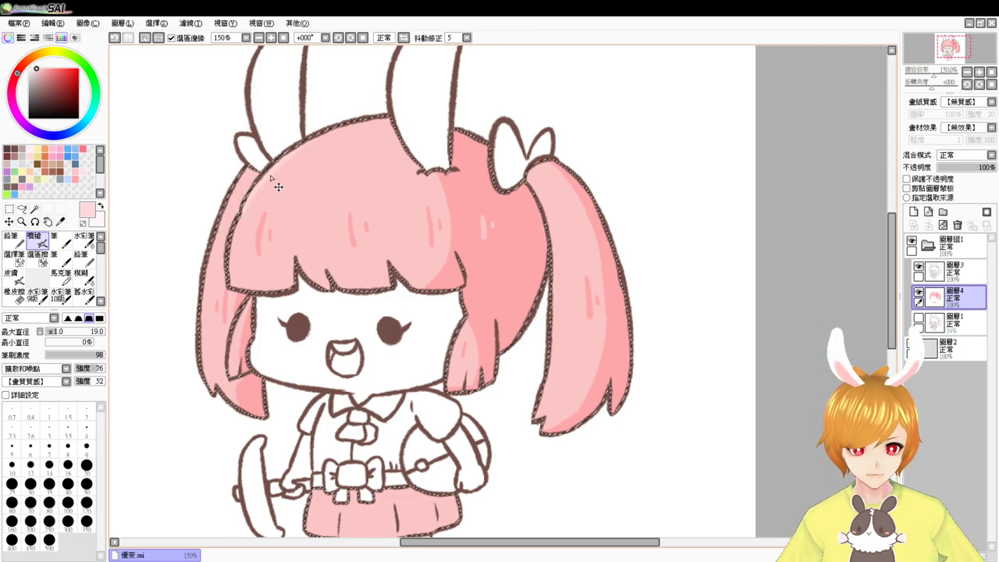
pyautogui.hotkey('ctrl', 'z')
pyautogui.moveTo(241, 213); pyautogui.dragTo(423, 103)
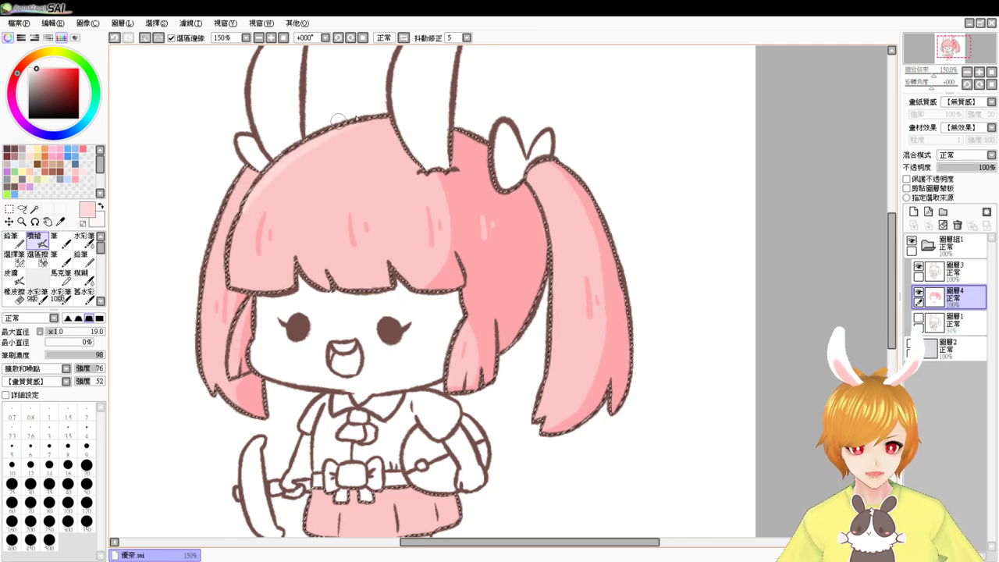
pyautogui.hotkey('ctrl', 'z')
pyautogui.moveTo(299, 169)
pyautogui.mouseDown()
pyautogui.moveTo(328, 172)
pyautogui.moveTo(306, 178)
pyautogui.mouseUp()
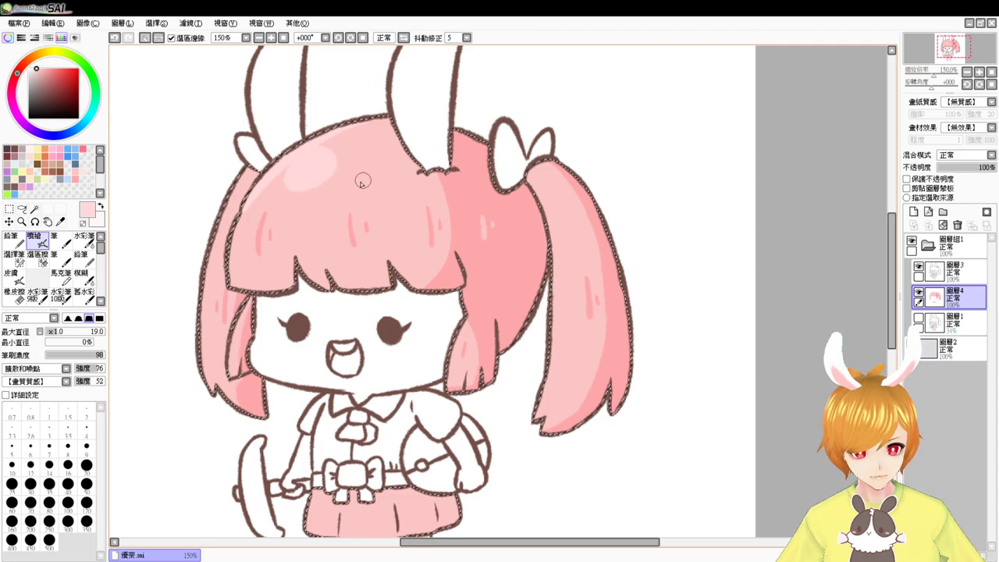
pyautogui.hotkey('ctrl', 'z')
pyautogui.moveTo(331, 197)
pyautogui.mouseDown()
pyautogui.moveTo(295, 170)
pyautogui.moveTo(340, 181)
pyautogui.moveTo(335, 160)
pyautogui.moveTo(309, 168)
pyautogui.moveTo(350, 170)
pyautogui.moveTo(315, 151)
pyautogui.mouseUp()
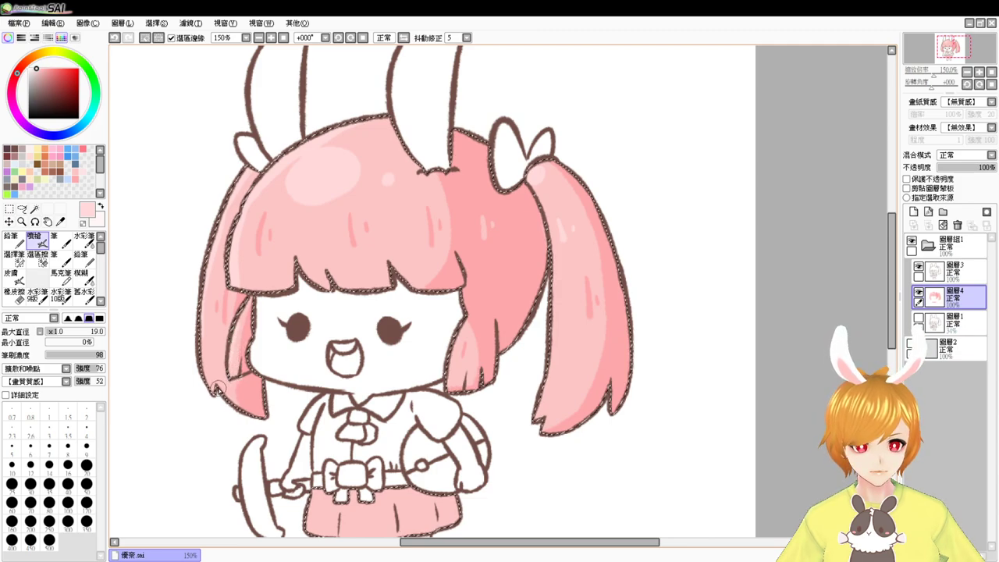
# Touch up the pale-pink highlight along the left ponytail and try one on the right side lock
pyautogui.moveTo(247, 173); pyautogui.dragTo(218, 396)
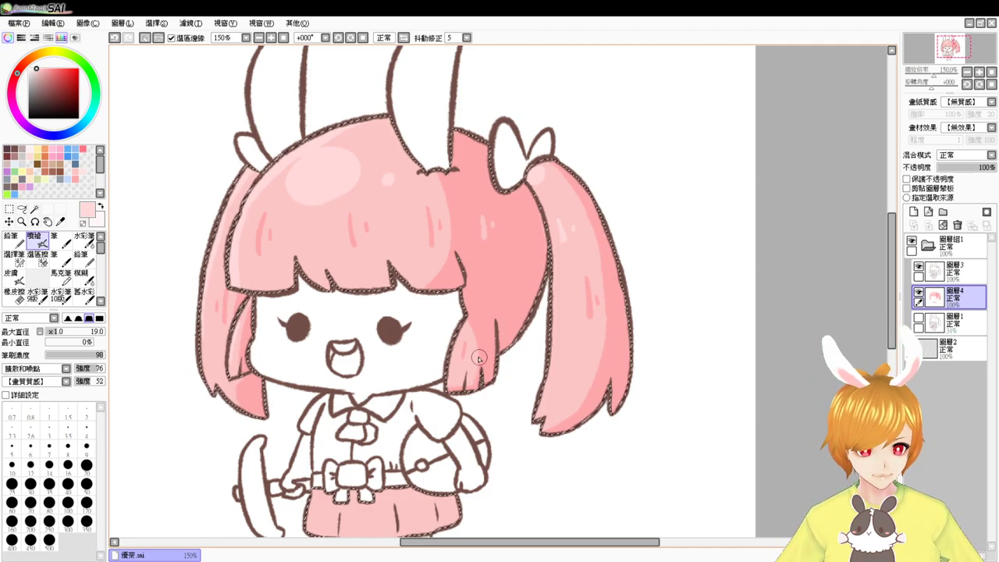
pyautogui.moveTo(462, 325)
pyautogui.mouseDown()
pyautogui.moveTo(454, 358)
pyautogui.moveTo(469, 289)
pyautogui.mouseUp()
pyautogui.hotkey('ctrl', 'z')
# Pick up the darker pink from the hair and shade the right half of the skirt along its pleats
pyautogui.moveTo(364, 402)
pyautogui.mouseDown()
pyautogui.moveTo(352, 443)
pyautogui.moveTo(359, 427)
pyautogui.moveTo(396, 406)
pyautogui.mouseUp()
pyautogui.rightClick(650, 276)
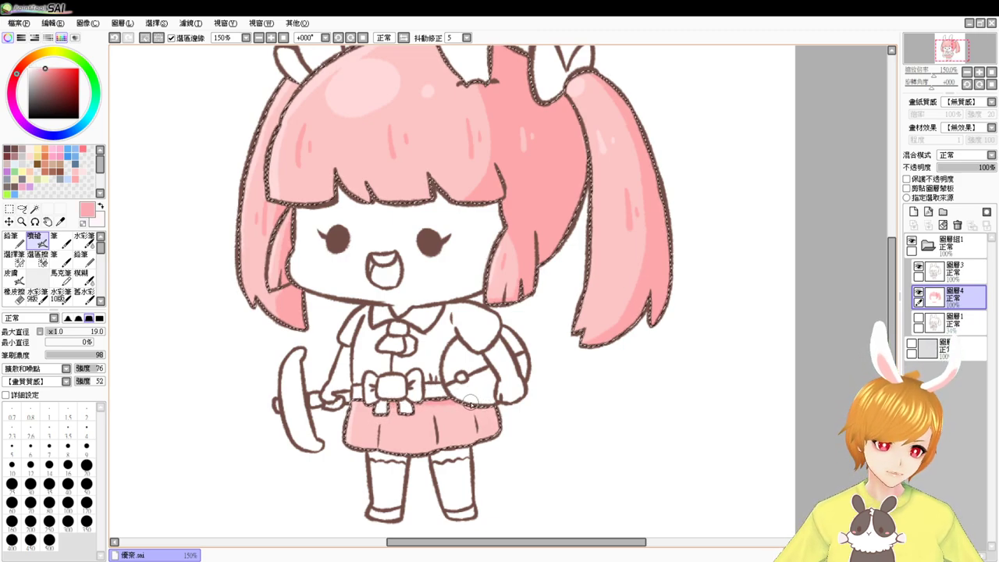
pyautogui.moveTo(475, 406)
pyautogui.mouseDown()
pyautogui.moveTo(474, 438)
pyautogui.moveTo(507, 432)
pyautogui.mouseUp()
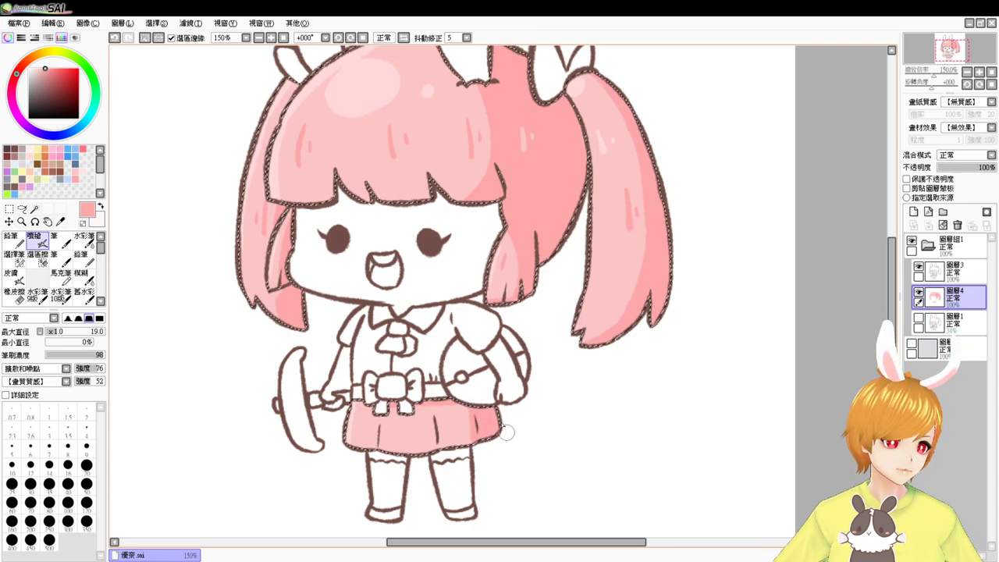
pyautogui.moveTo(440, 406)
pyautogui.mouseDown()
pyautogui.moveTo(438, 443)
pyautogui.moveTo(462, 444)
pyautogui.mouseUp()
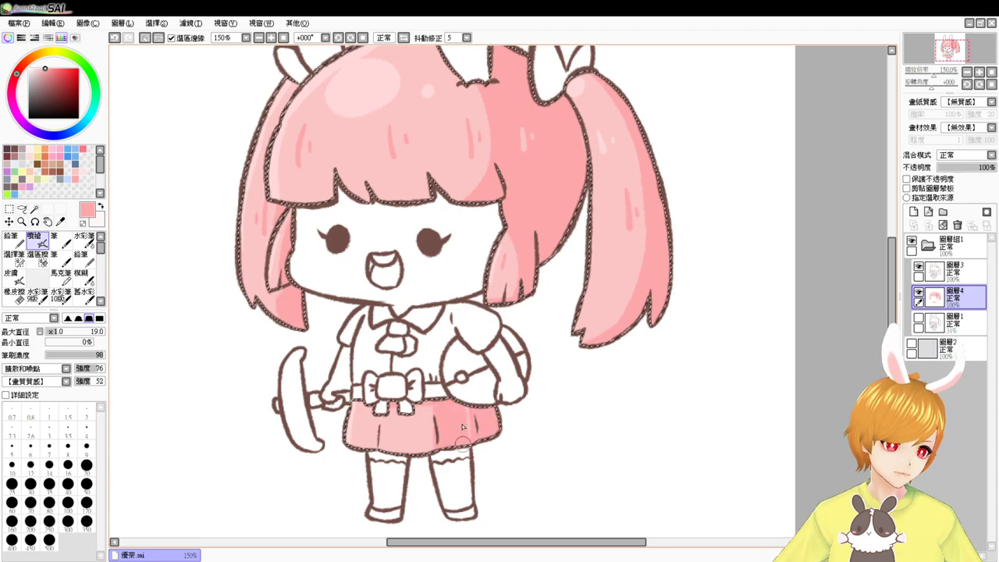
pyautogui.moveTo(431, 410); pyautogui.dragTo(443, 448)
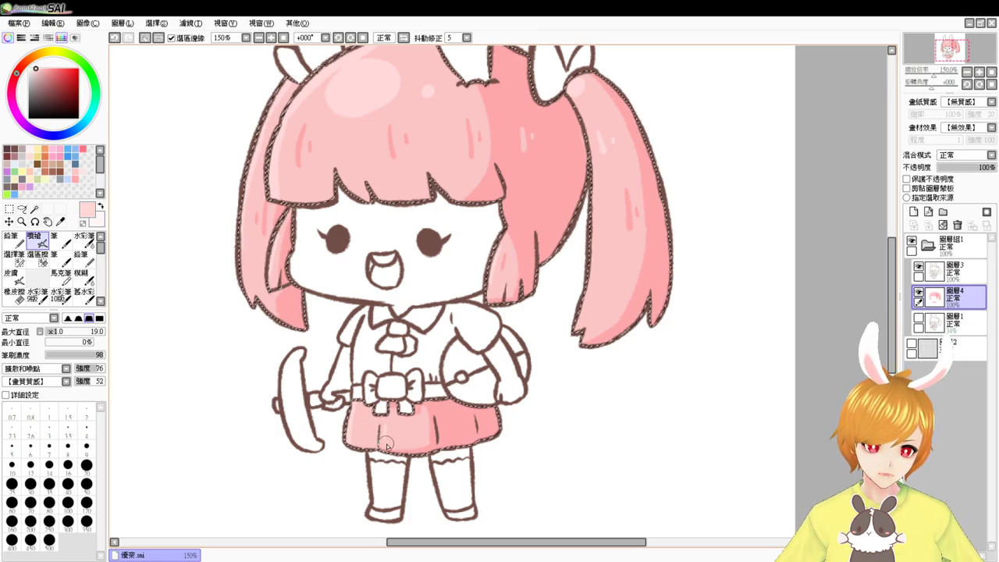
# Reselect the painted pink areas of the active layer and paint a thin off-white stripe along the skirt hem with a size 6 brush
pyautogui.hotkey('ctrl', 'd')
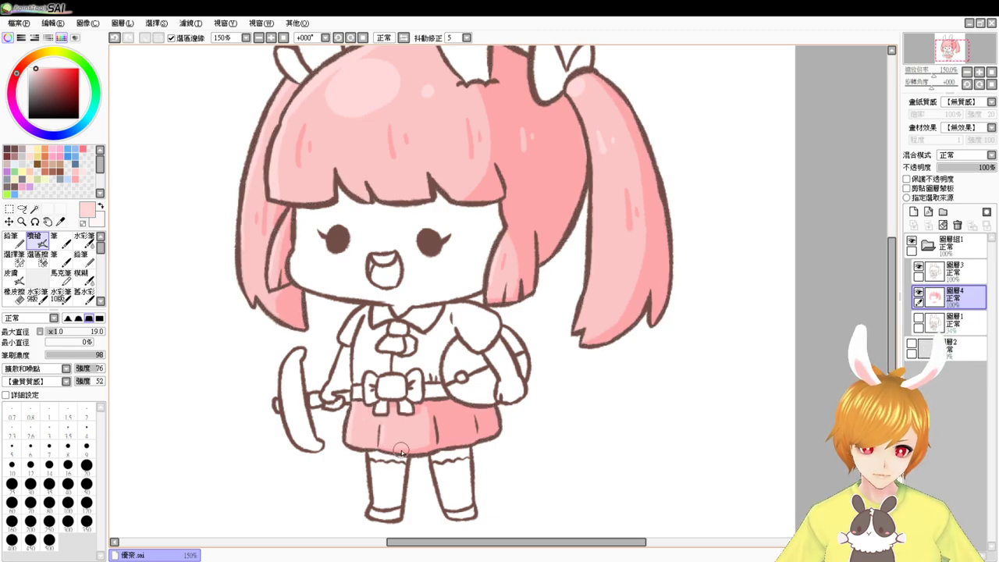
pyautogui.moveTo(450, 406); pyautogui.dragTo(445, 459)
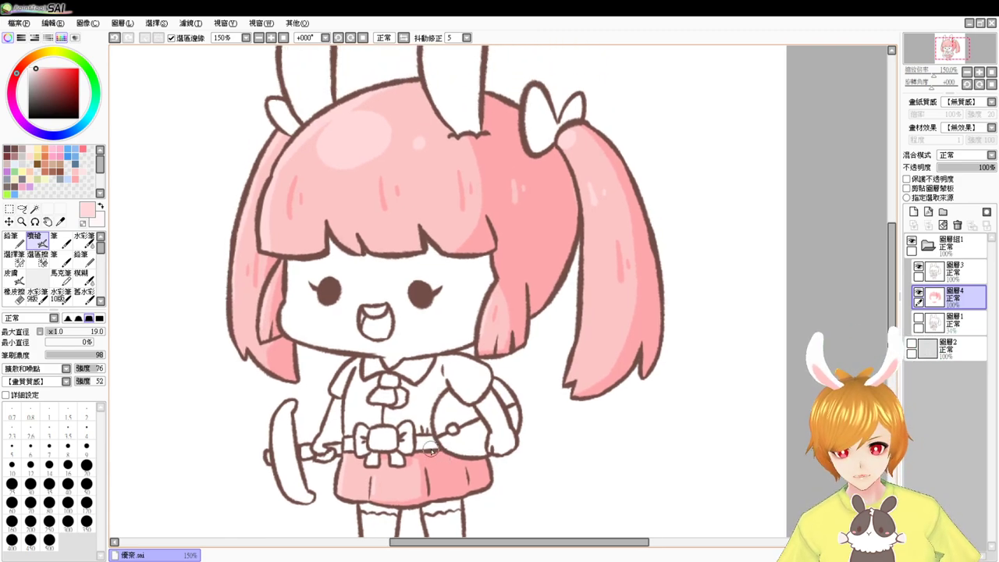
pyautogui.moveTo(465, 411); pyautogui.dragTo(463, 380)
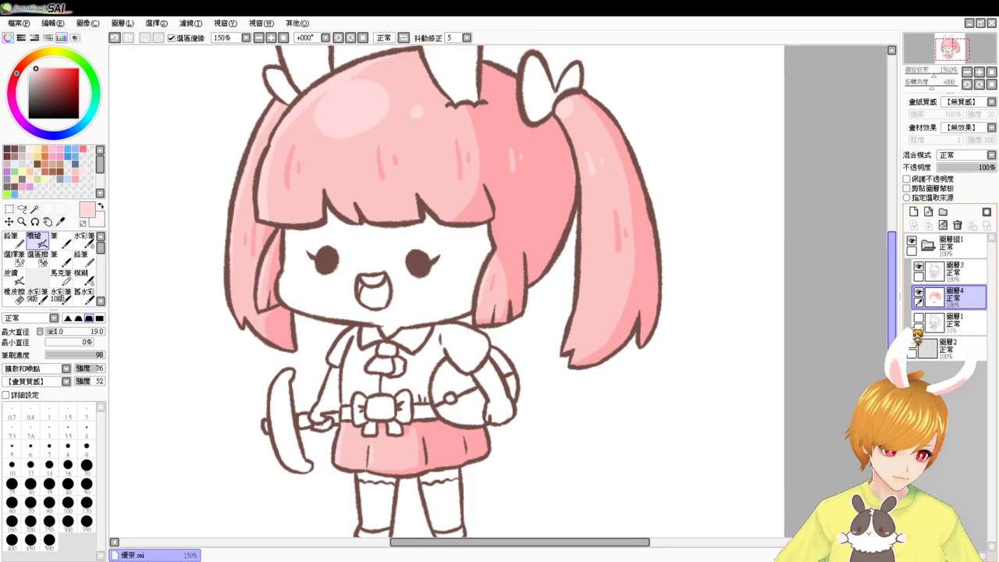
pyautogui.keyDown('ctrl'); pyautogui.click(935, 298); pyautogui.keyUp('ctrl')
pyautogui.moveTo(34, 71); pyautogui.dragTo(31, 56)
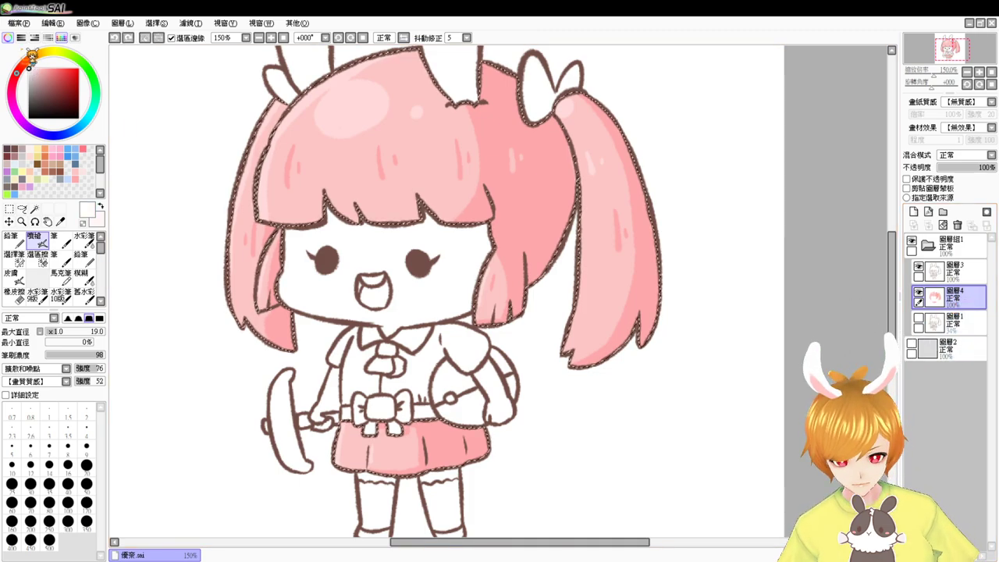
pyautogui.press('pageup')
pyautogui.moveTo(570, 422); pyautogui.dragTo(556, 352)
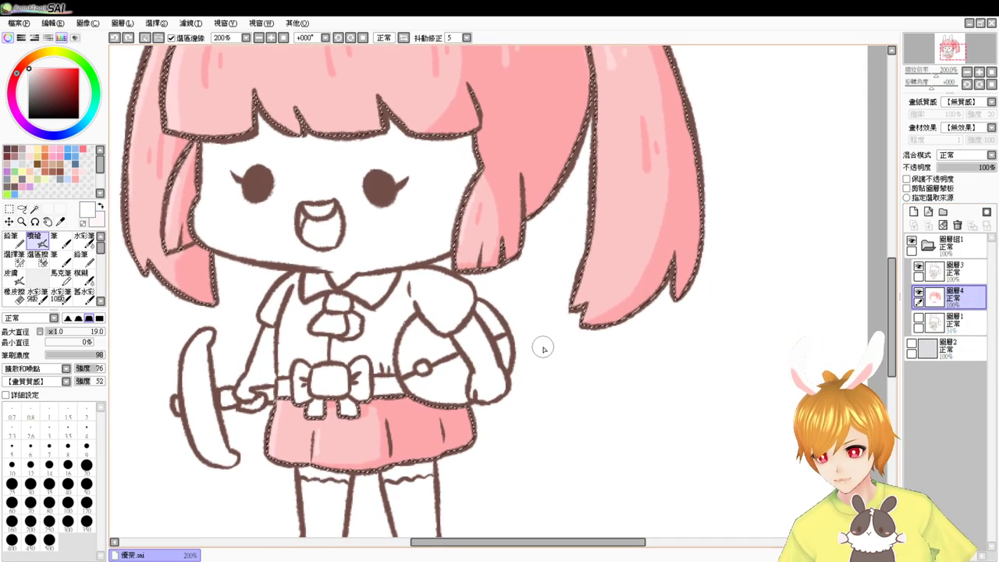
pyautogui.moveTo(369, 398); pyautogui.dragTo(370, 406)
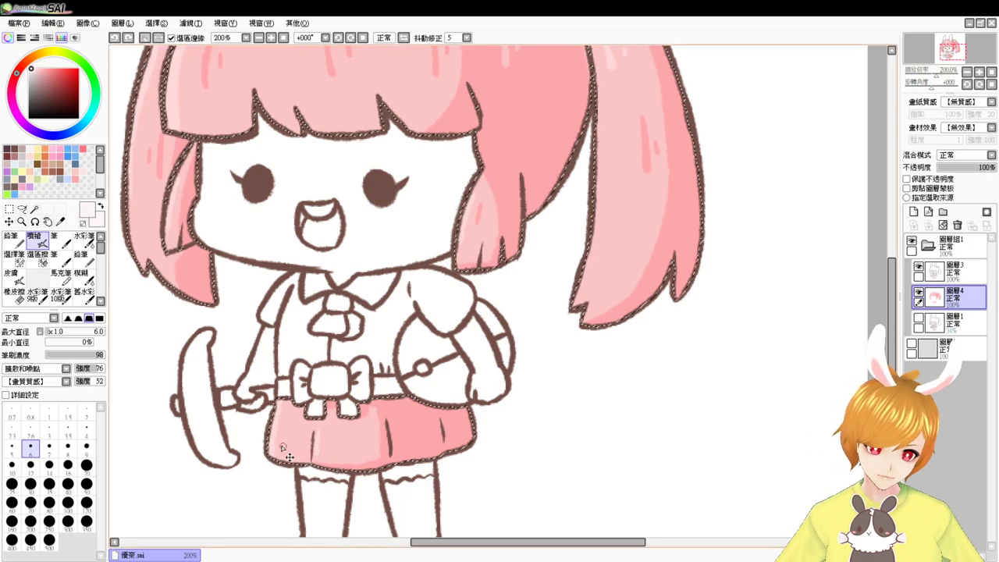
pyautogui.moveTo(310, 454); pyautogui.dragTo(313, 454)
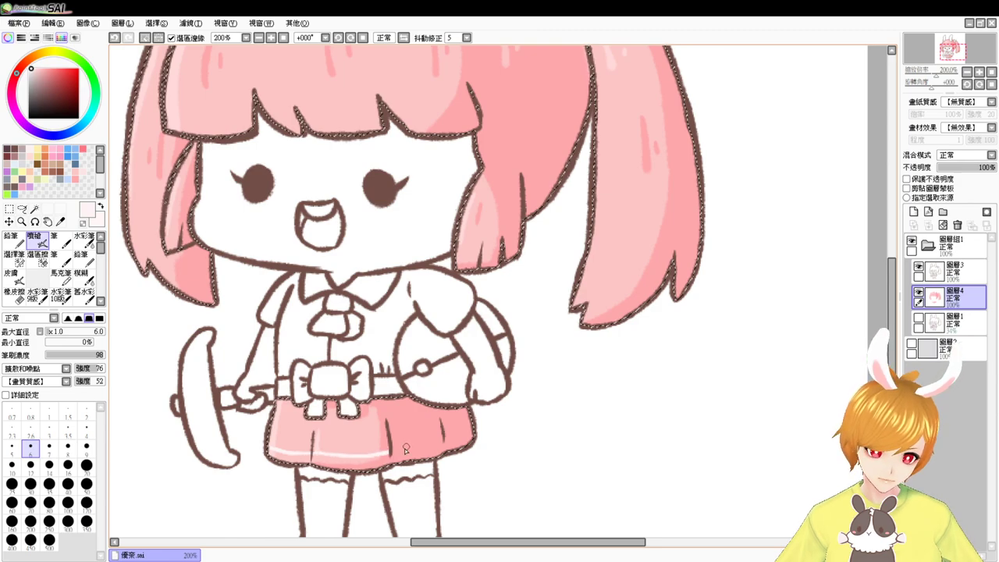
pyautogui.moveTo(387, 452); pyautogui.dragTo(446, 442)
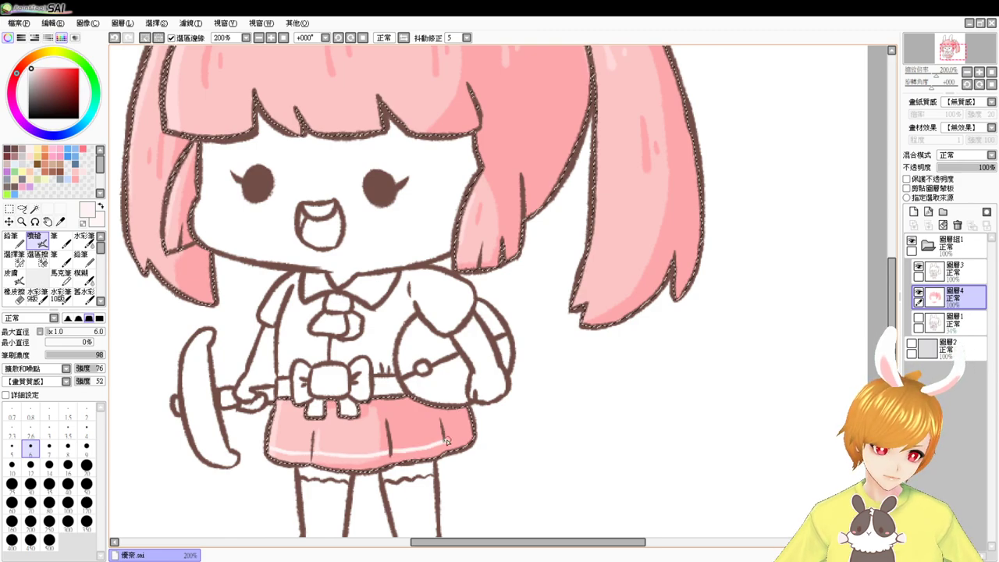
# Clear the selection around the pink areas and select the inside of both socks with the Magic Wand
pyautogui.moveTo(643, 362); pyautogui.dragTo(640, 428)
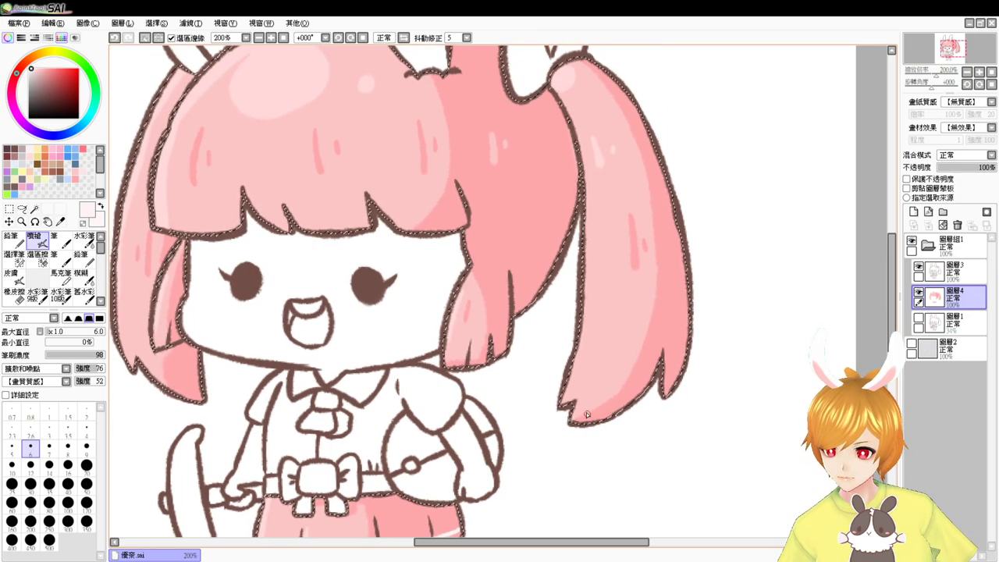
pyautogui.moveTo(585, 420); pyautogui.dragTo(587, 334)
pyautogui.moveTo(589, 394); pyautogui.dragTo(590, 364)
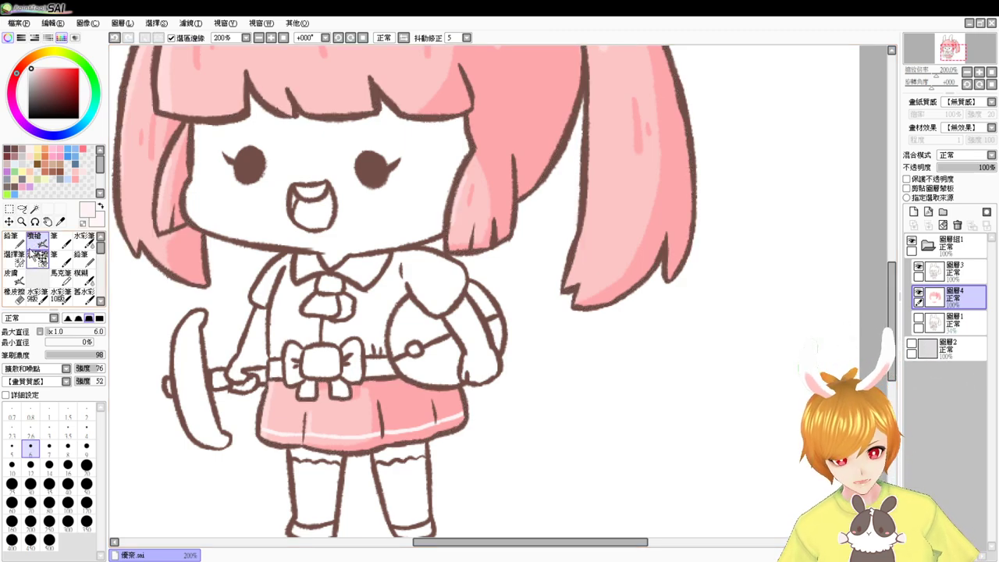
pyautogui.click(35, 209)
pyautogui.click(326, 486)
pyautogui.keyDown('shift'); pyautogui.click(398, 470); pyautogui.keyUp('shift')
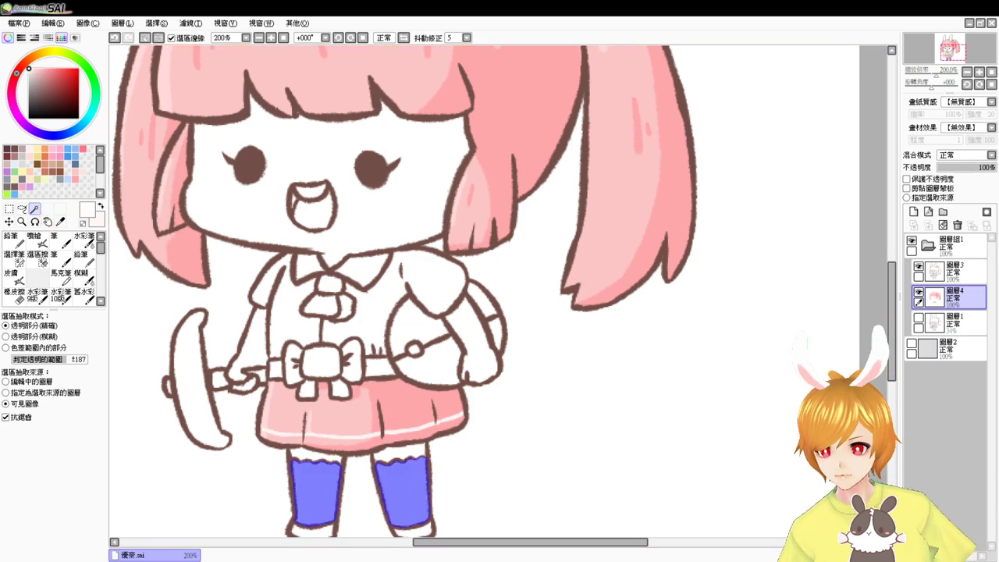
# Sample the darker pink from the hair and paint a thin stripe below the ruffle of the left sock with a size 7 brush
pyautogui.click(35, 240)
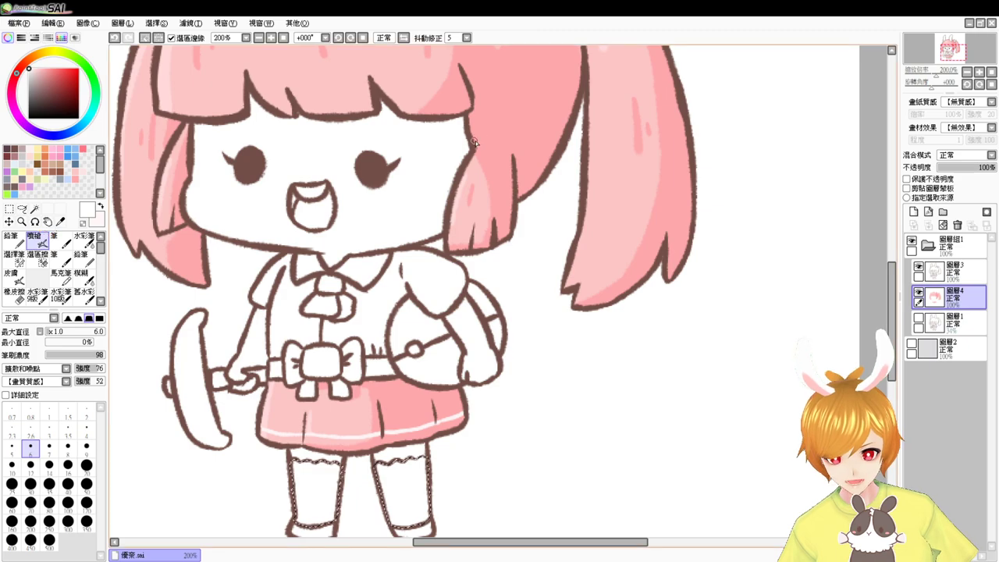
pyautogui.rightClick(515, 108)
pyautogui.moveTo(475, 354); pyautogui.dragTo(473, 295)
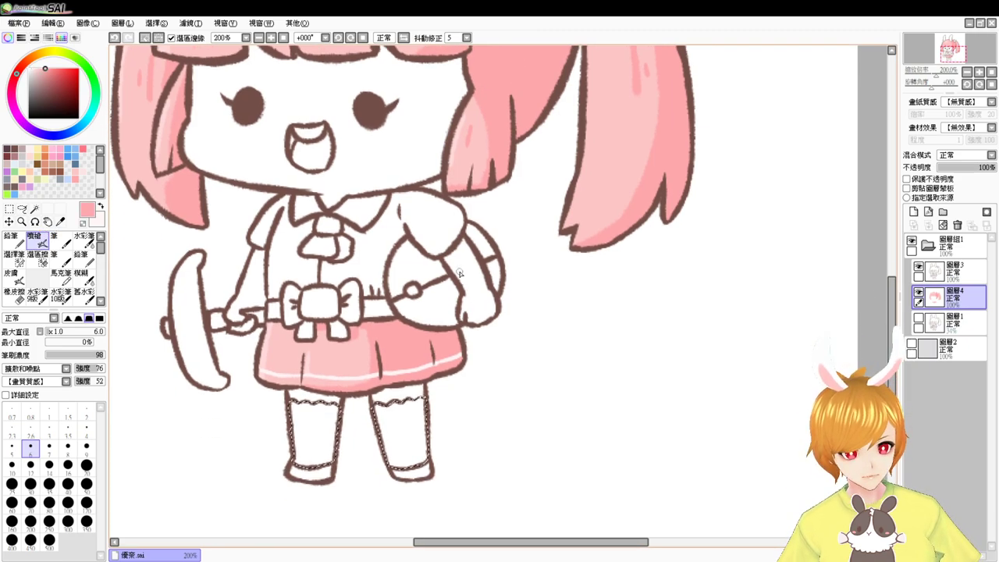
pyautogui.press(']')
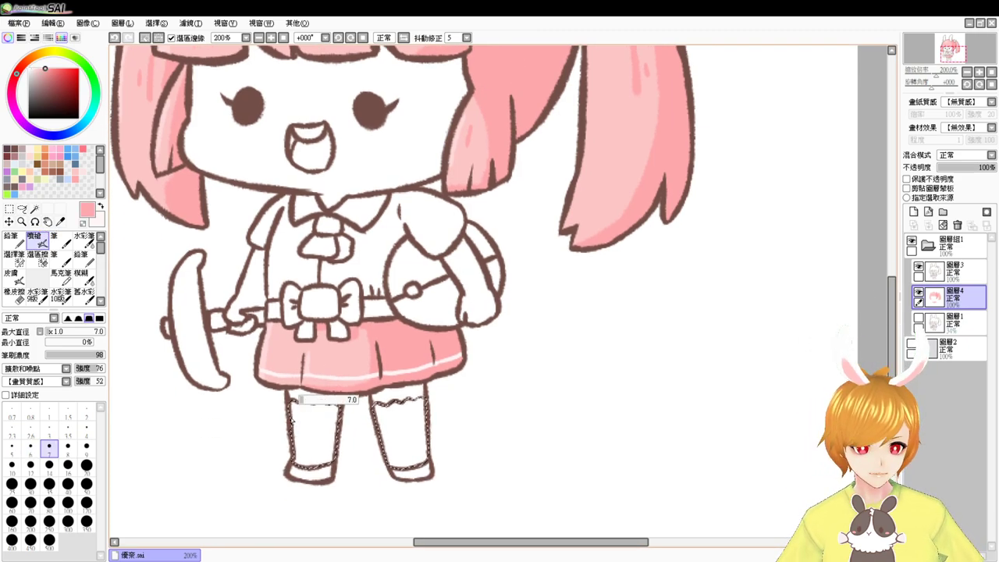
pyautogui.moveTo(291, 406); pyautogui.dragTo(341, 409)
pyautogui.hotkey('ctrl', 'z')
pyautogui.hotkey('ctrl', 'z')
pyautogui.hotkey('ctrl', 'z')
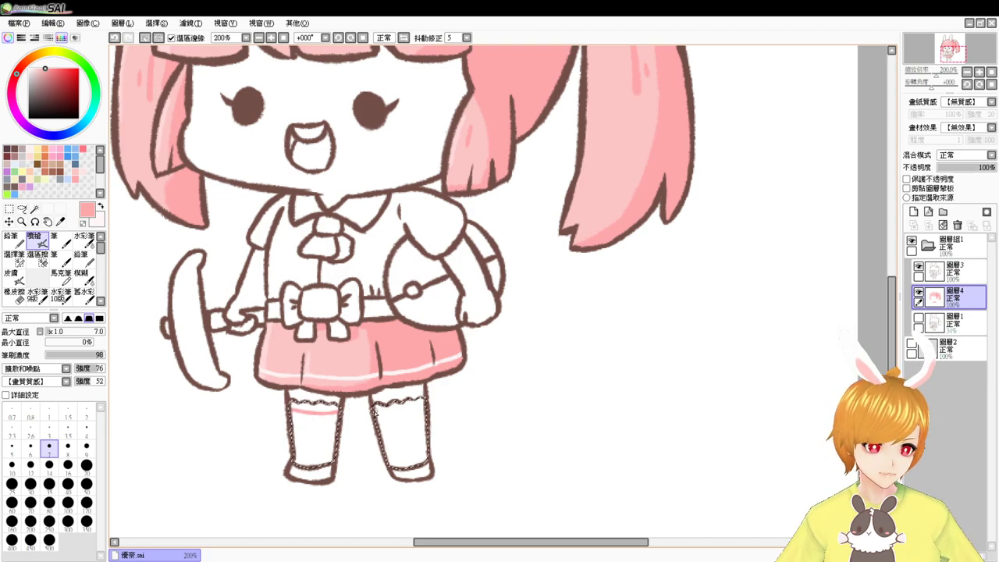
# Paint a matching pink stripe and small dots beneath it on the right sock, and clear the selection
pyautogui.moveTo(373, 408); pyautogui.dragTo(425, 406)
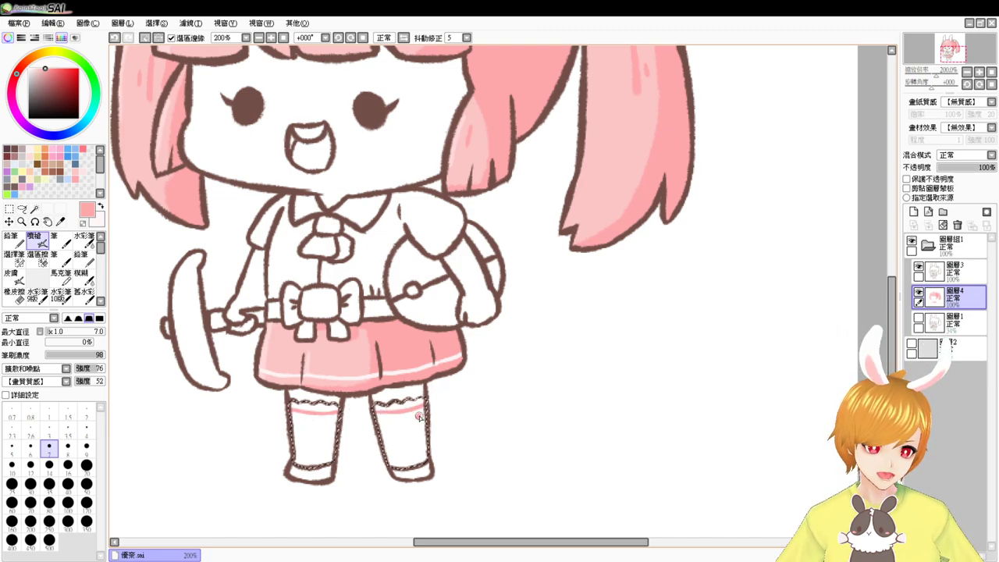
pyautogui.click(419, 423)
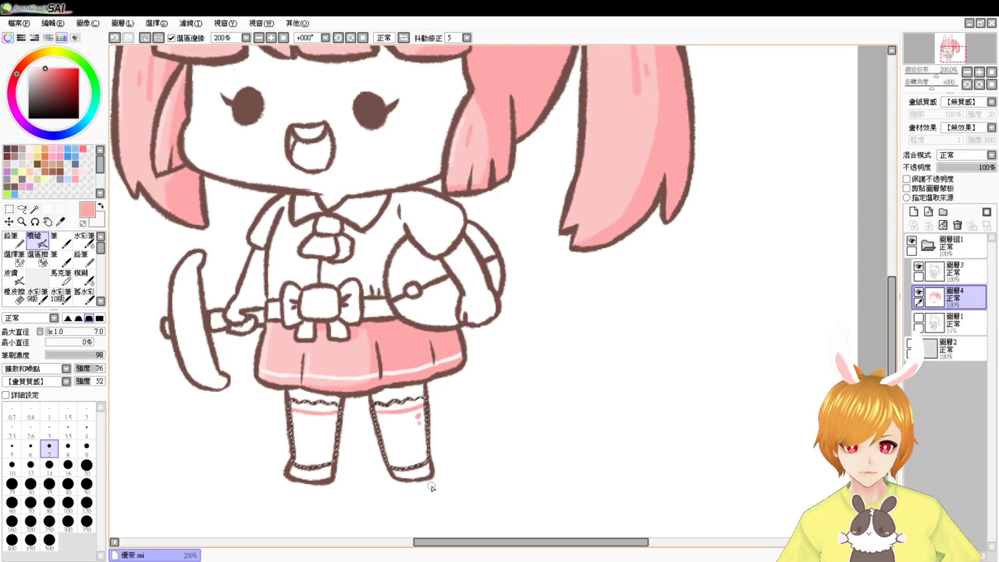
pyautogui.hotkey('ctrl', 'd')
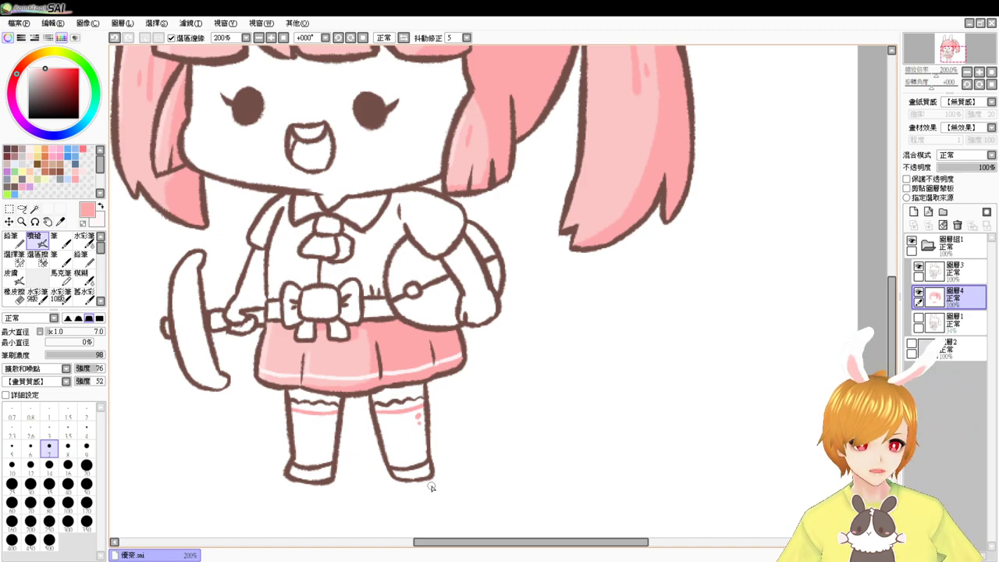
# Select both shoes, every part of the waist bow and both sides of the belt with the Magic Wand
pyautogui.click(34, 221)
pyautogui.click(310, 472)
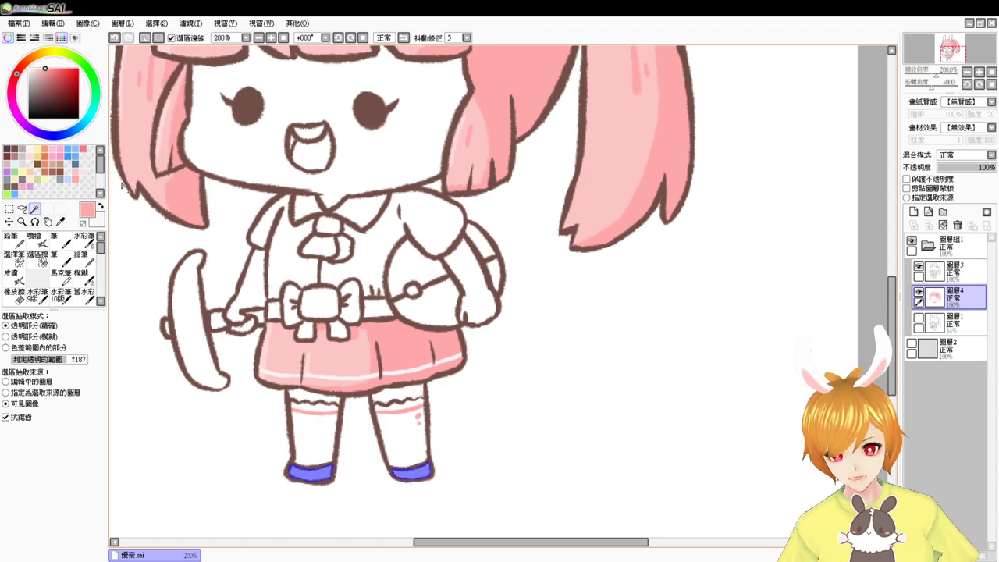
pyautogui.click(323, 308)
pyautogui.click(350, 301)
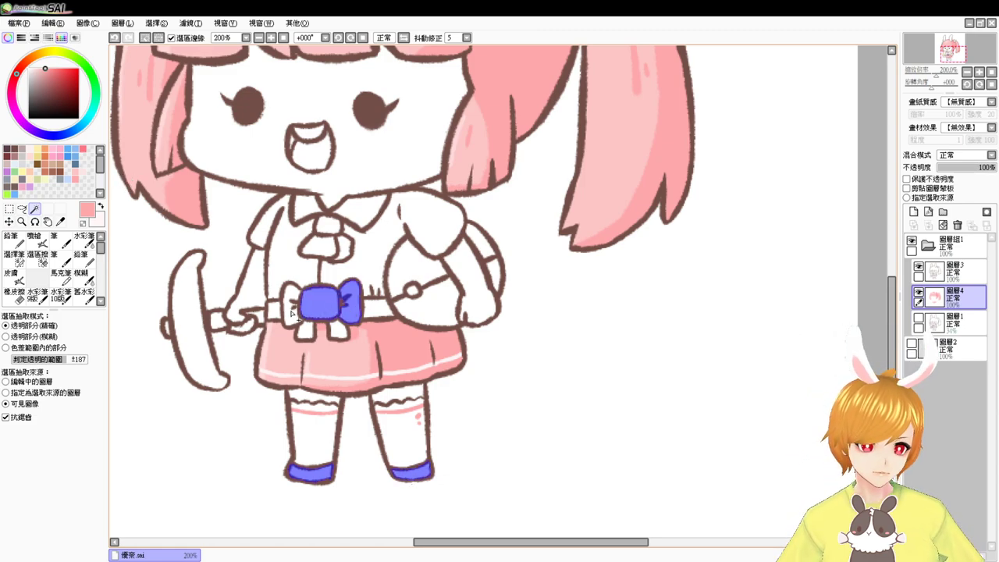
pyautogui.click(292, 303)
pyautogui.click(306, 331)
pyautogui.click(339, 330)
pyautogui.click(376, 311)
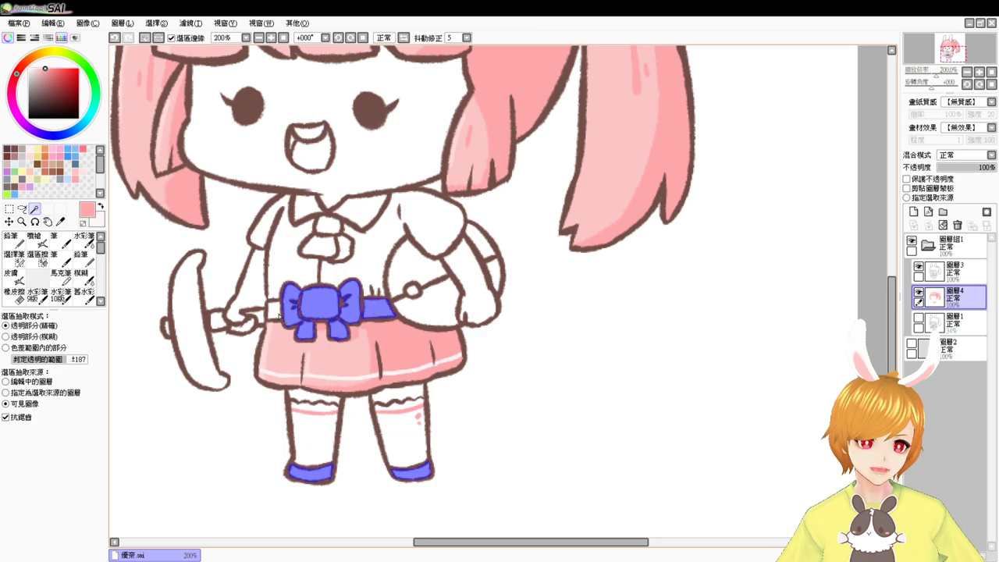
pyautogui.click(278, 312)
# Add the neck bow's parts to the selection and fill all selected areas with the rosy red swatch
pyautogui.scroll(4, 324, 328)
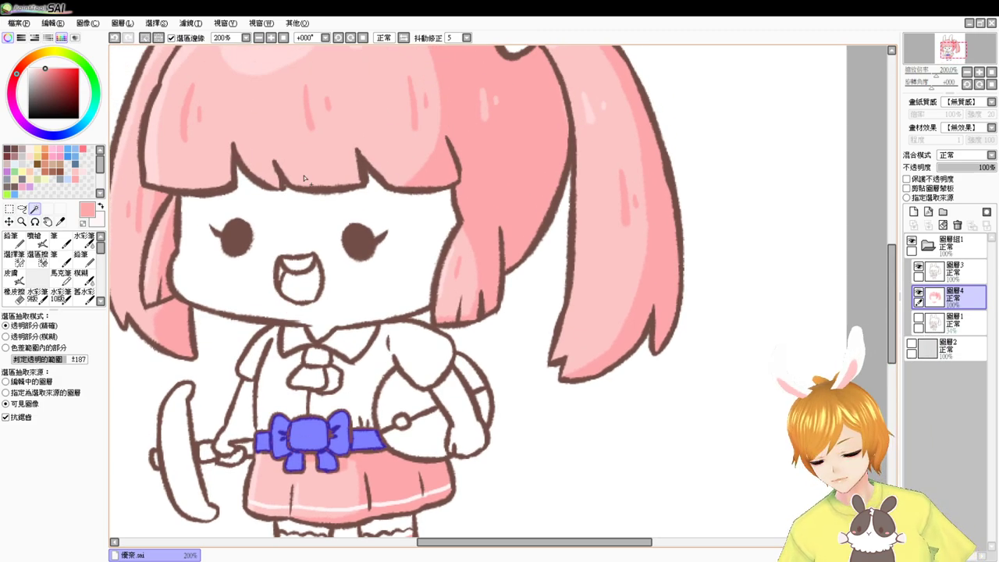
pyautogui.click(319, 358)
pyautogui.click(316, 375)
pyautogui.click(332, 379)
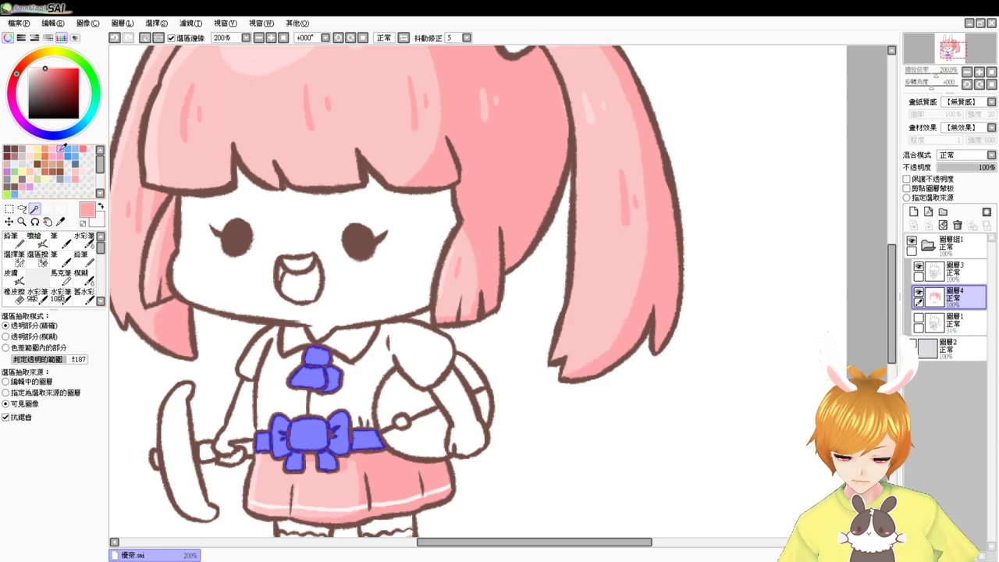
pyautogui.click(84, 147)
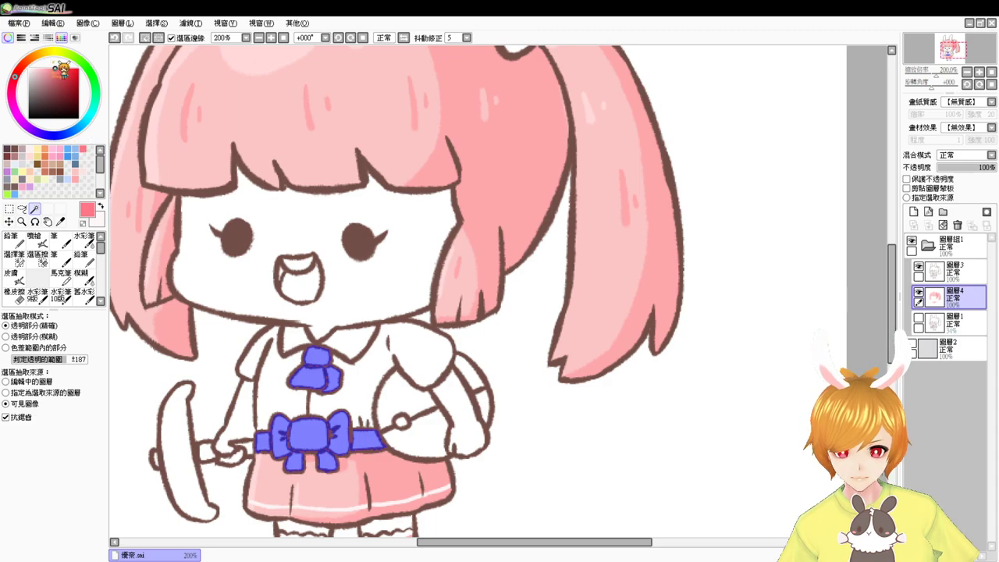
pyautogui.hotkey('ctrl', 'f')
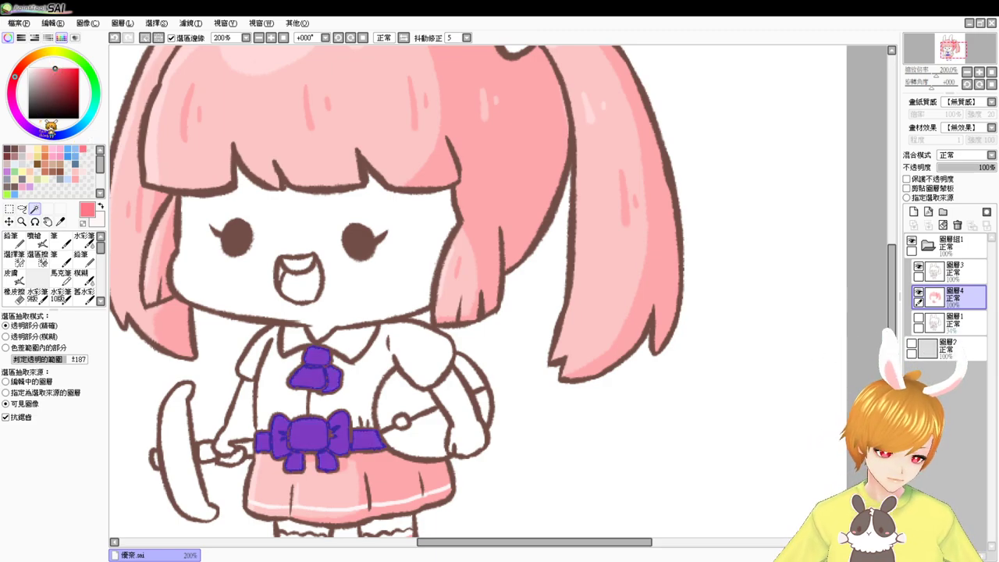
# Mix a slightly darker red and paint shadows on the neck bow, waist bow and belt
pyautogui.click(58, 71)
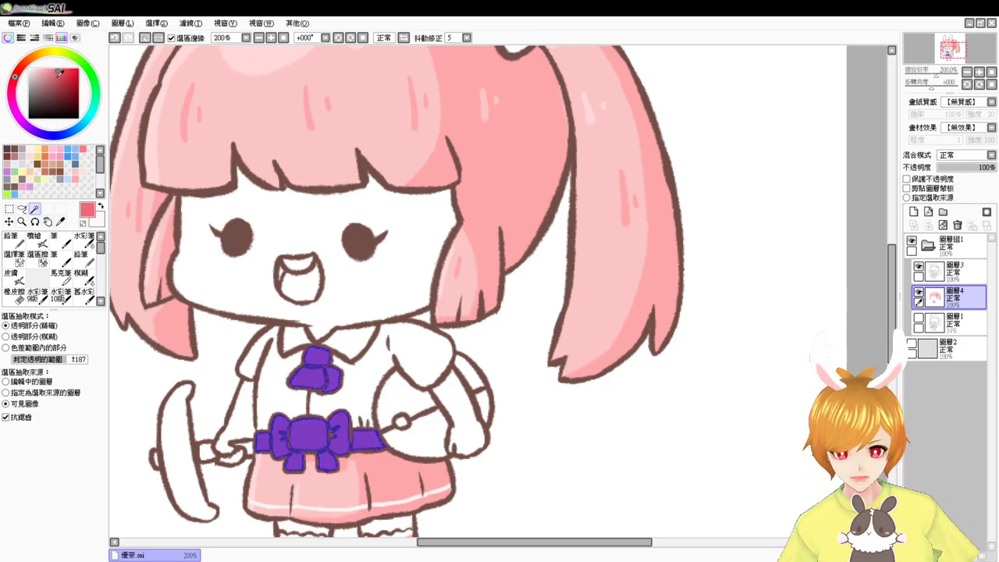
pyautogui.click(35, 240)
pyautogui.scroll(-2, 425, 378)
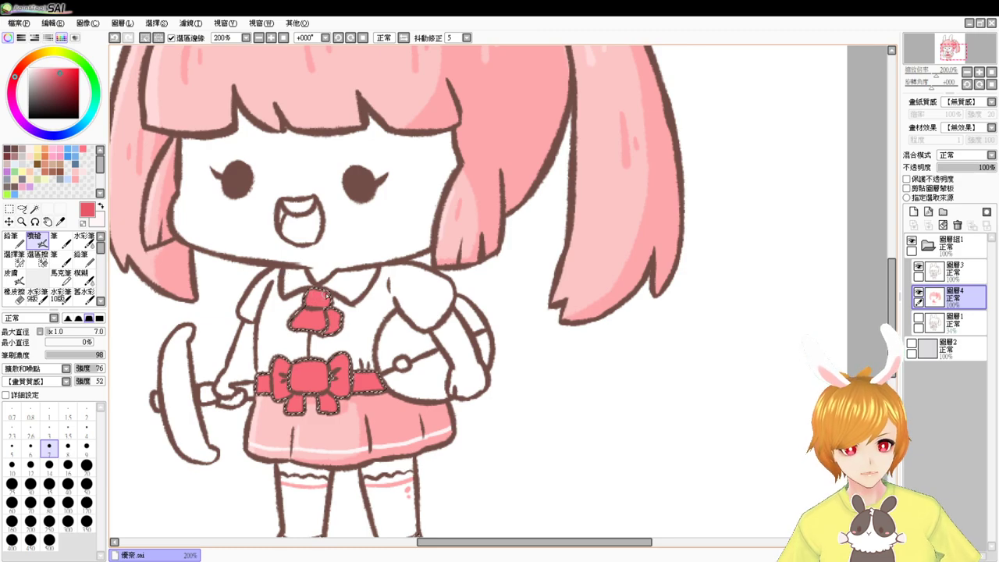
pyautogui.hotkey('ctrl', 'z')
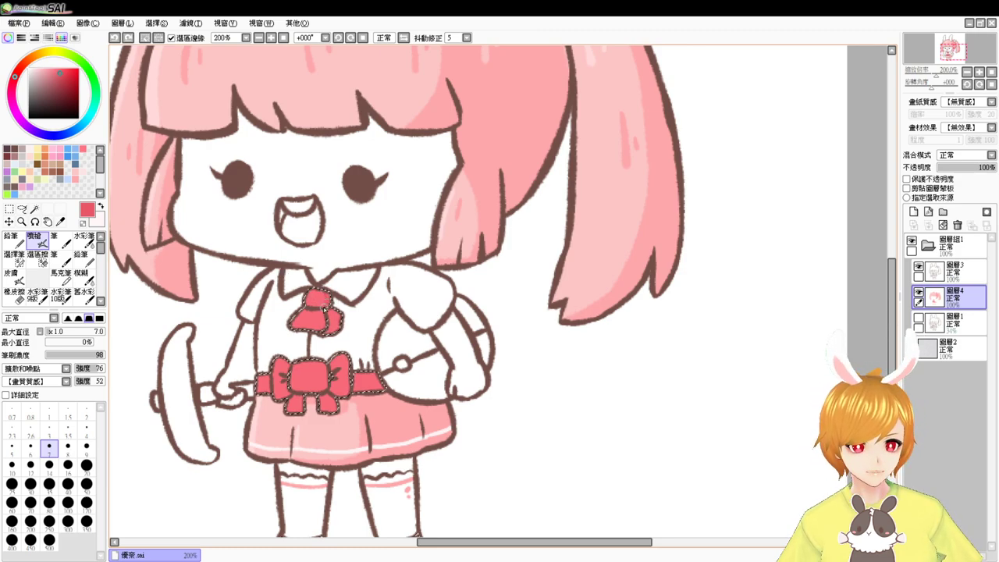
pyautogui.moveTo(325, 309); pyautogui.dragTo(326, 306)
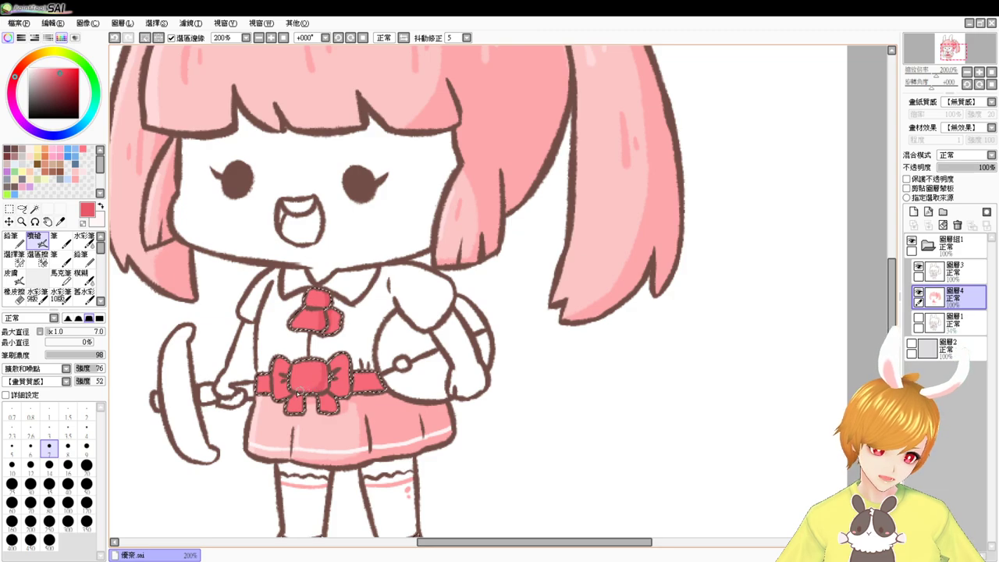
pyautogui.moveTo(298, 393)
pyautogui.mouseDown()
pyautogui.moveTo(332, 381)
pyautogui.moveTo(348, 389)
pyautogui.moveTo(353, 377)
pyautogui.moveTo(359, 391)
pyautogui.moveTo(352, 383)
pyautogui.moveTo(371, 385)
pyautogui.moveTo(321, 392)
pyautogui.moveTo(333, 410)
pyautogui.moveTo(271, 395)
pyautogui.mouseUp()
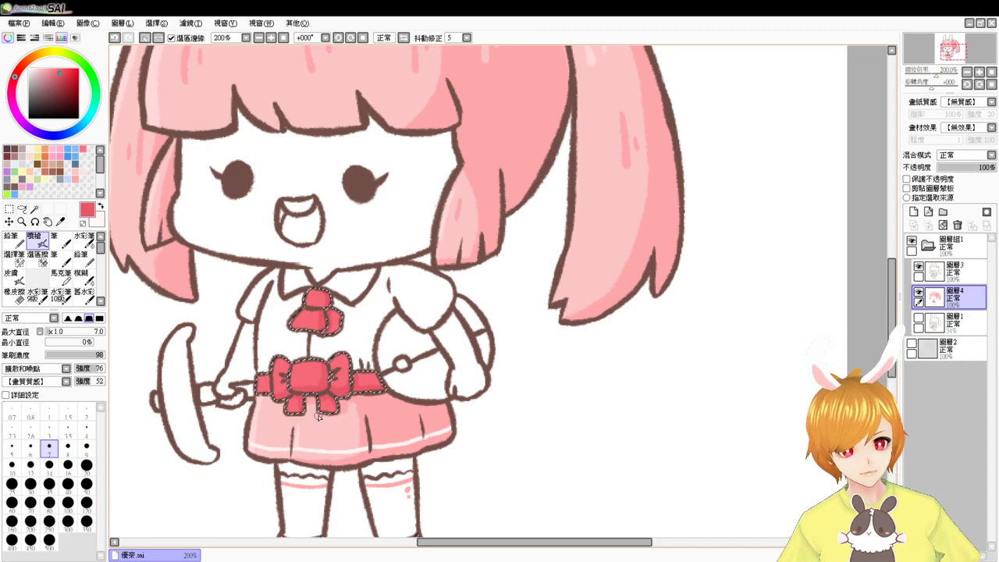
# Restore the cleared selection and touch up the darker red shading on the waist bow's centre knot
pyautogui.hotkey('ctrl', 'd')
pyautogui.hotkey('ctrl', 'z')
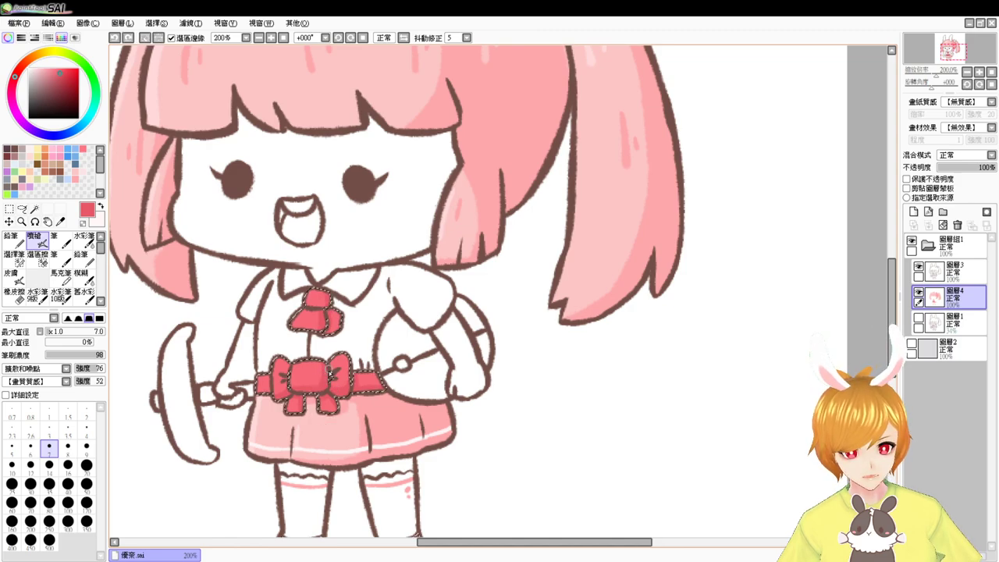
pyautogui.moveTo(326, 369); pyautogui.dragTo(308, 390)
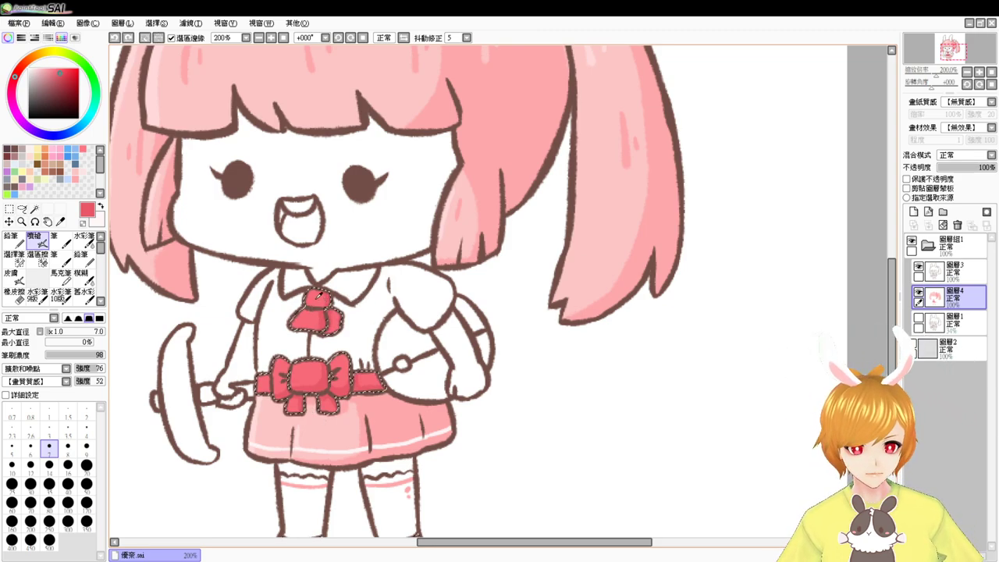
# Mix a lighter pink, add small highlights to the neck bow, and clear the selection
pyautogui.click(50, 68)
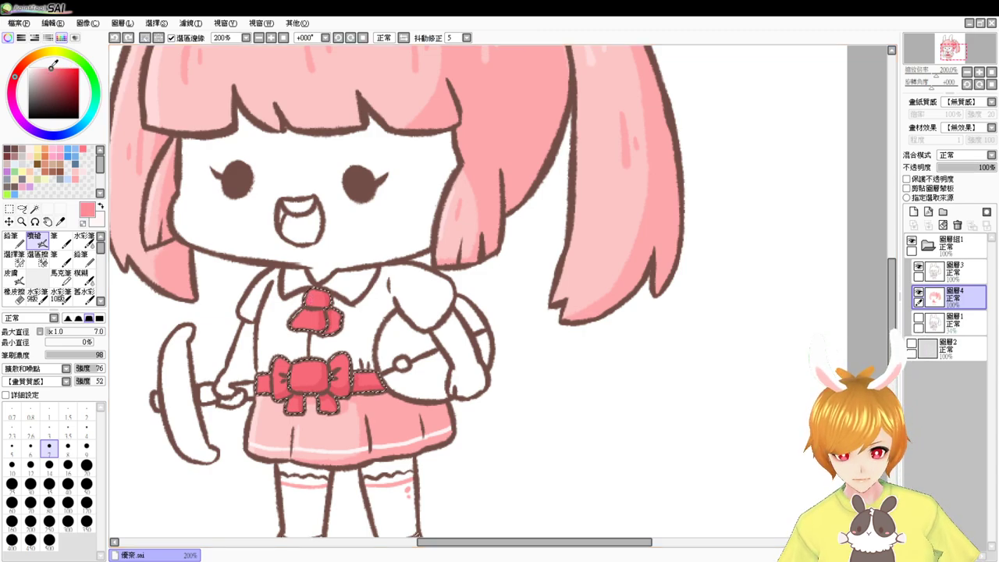
pyautogui.moveTo(311, 292); pyautogui.dragTo(292, 327)
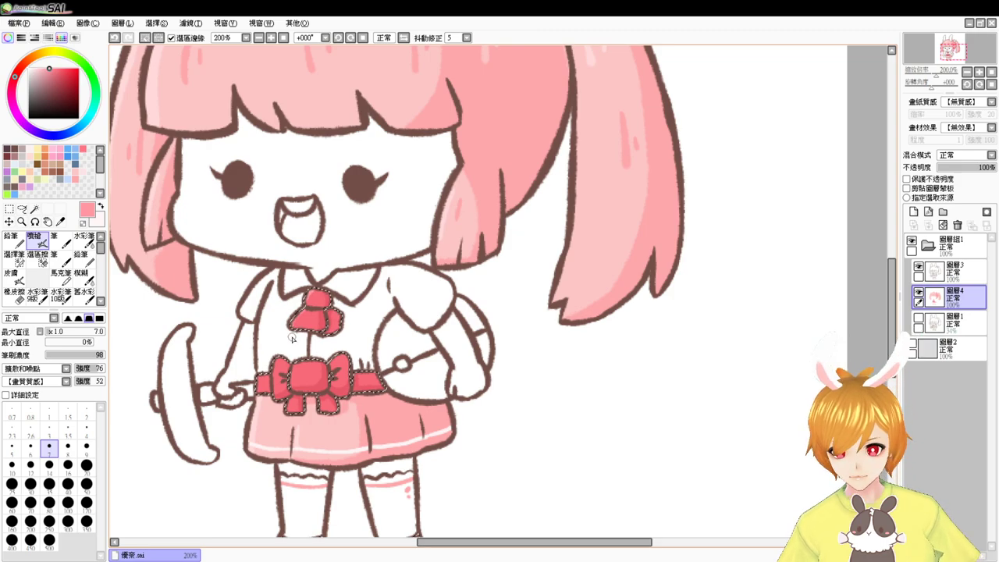
pyautogui.hotkey('ctrl', 'd')
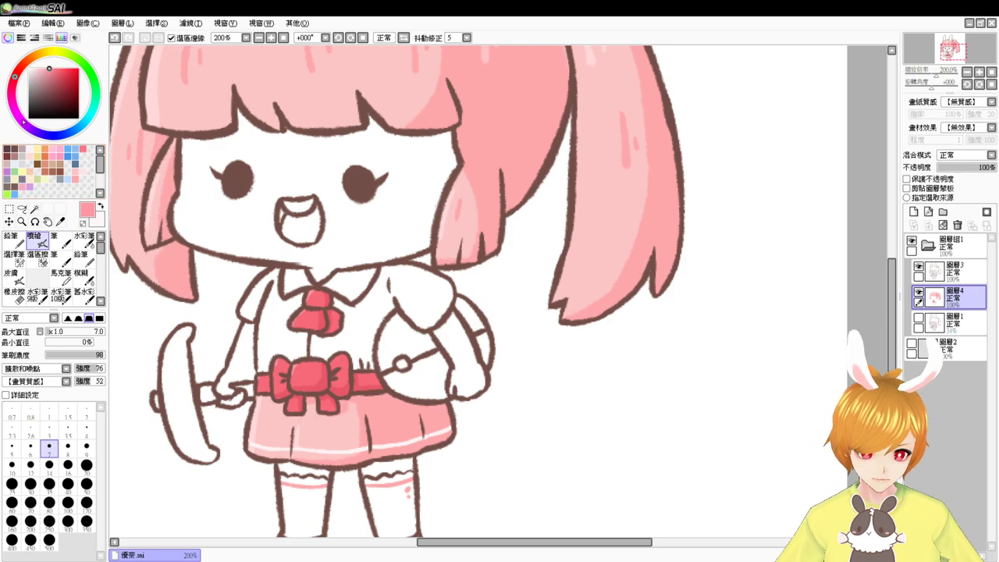
# Select both visible parts of the ball's upper half and fill them with coral red
pyautogui.click(35, 209)
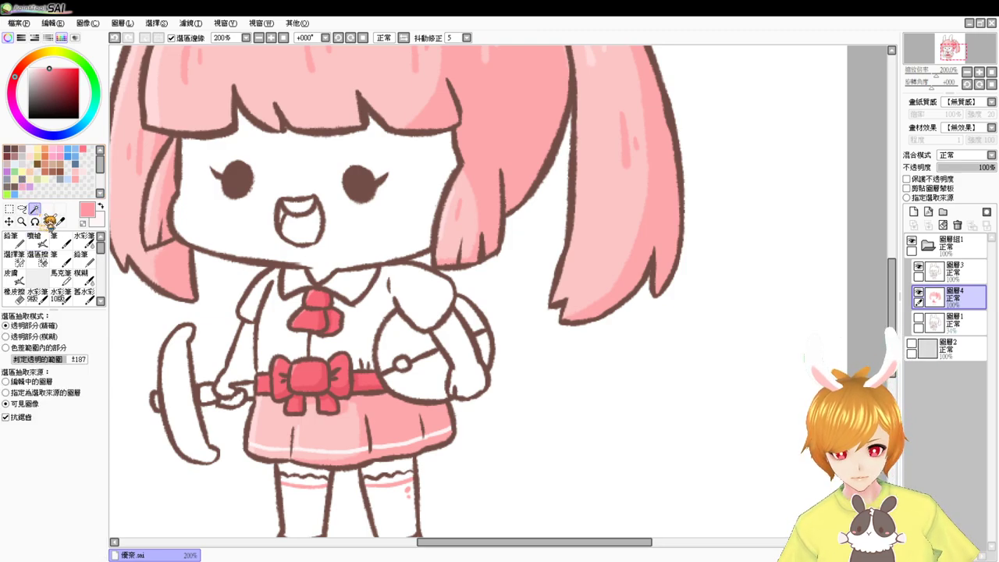
pyautogui.click(405, 348)
pyautogui.click(476, 323)
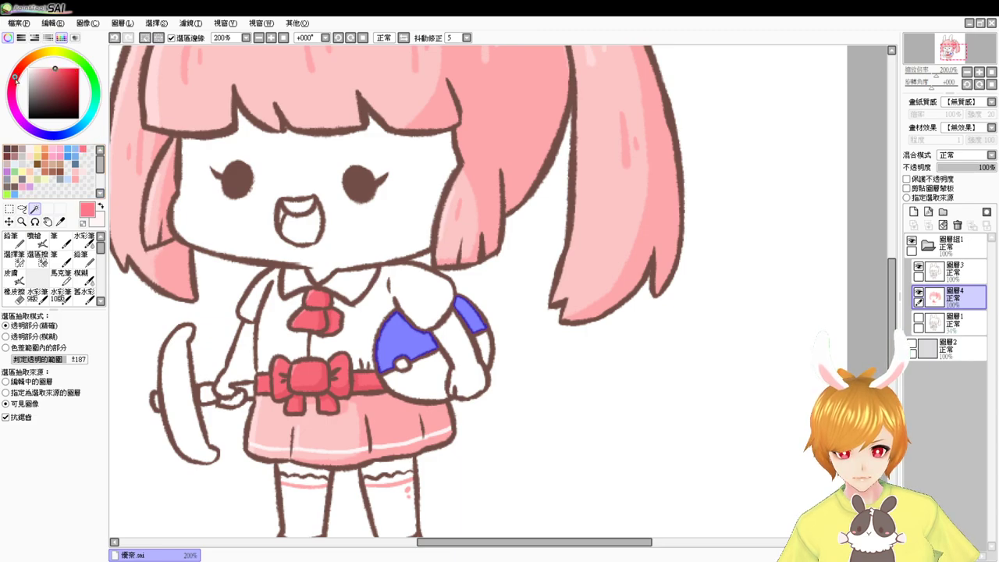
pyautogui.moveTo(72, 61); pyautogui.dragTo(66, 58)
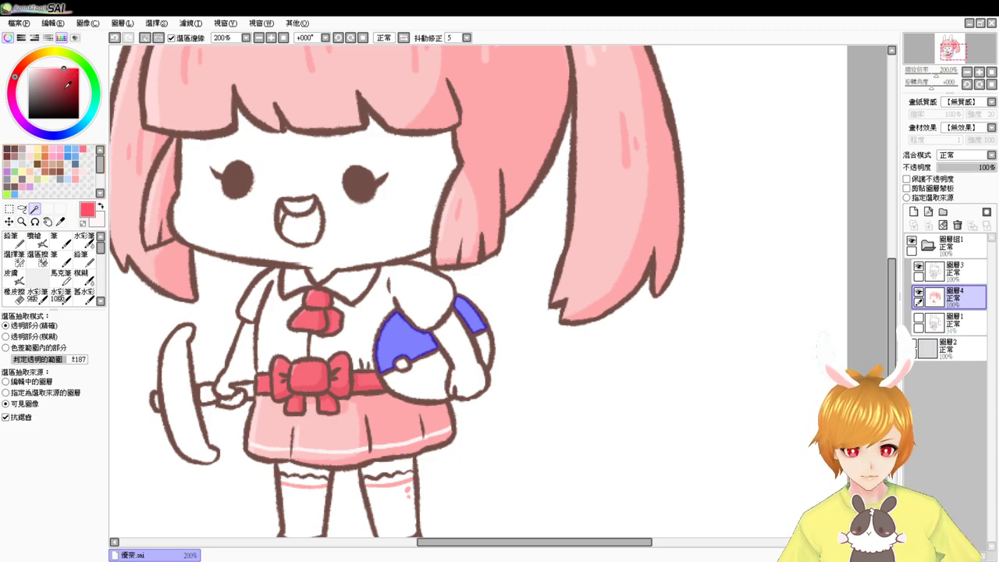
pyautogui.hotkey('ctrl', 'f')
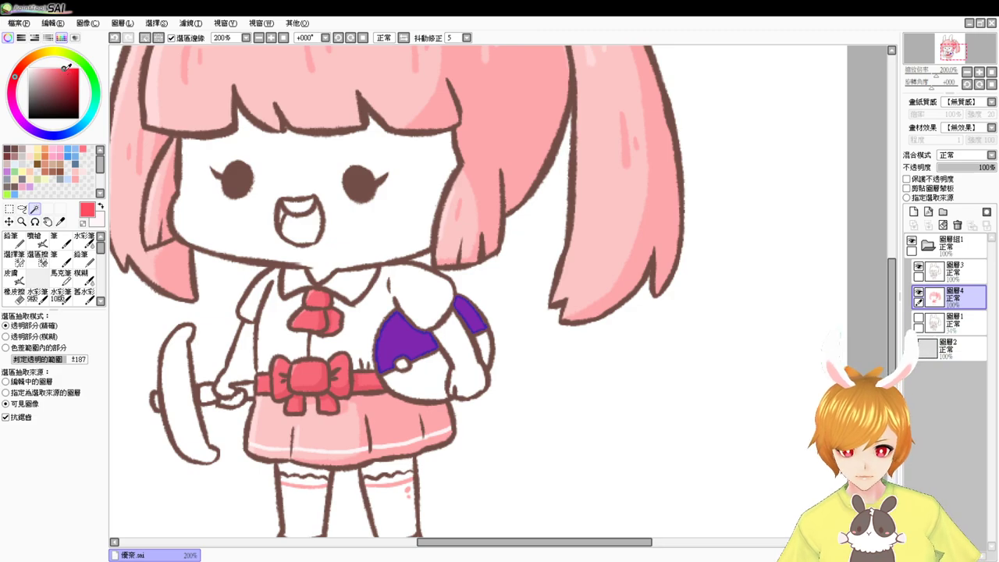
pyautogui.click(36, 240)
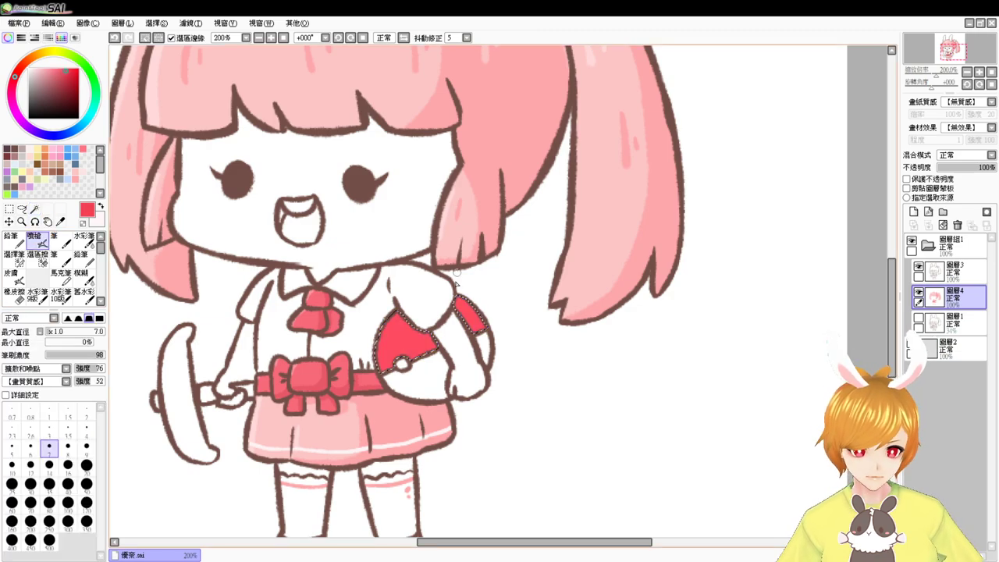
pyautogui.click(54, 69)
pyautogui.hotkey('ctrl', 'f')
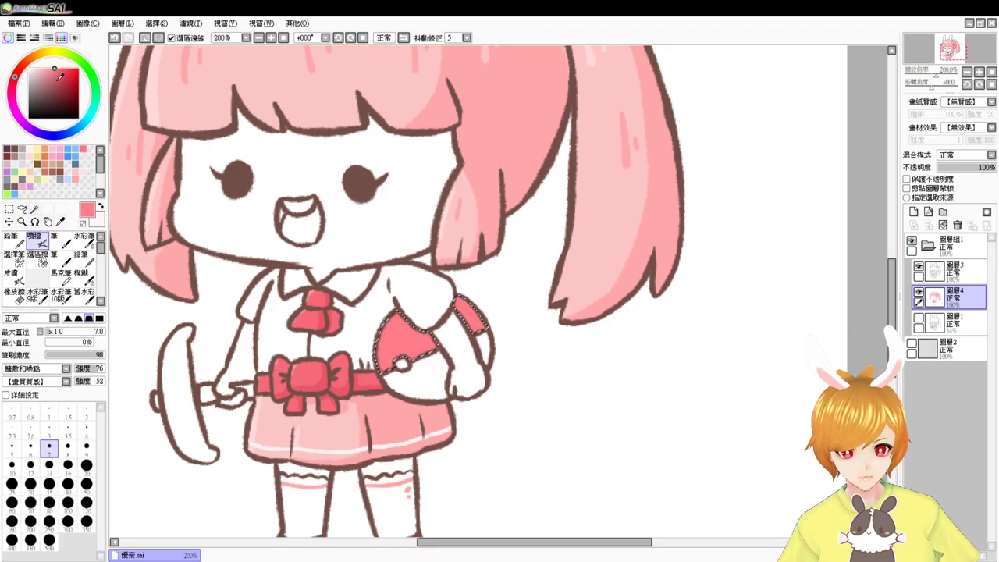
# Paint darker red shadows and light pink highlights on the ball's upper half, and clear the selection
pyautogui.moveTo(63, 71); pyautogui.dragTo(59, 69)
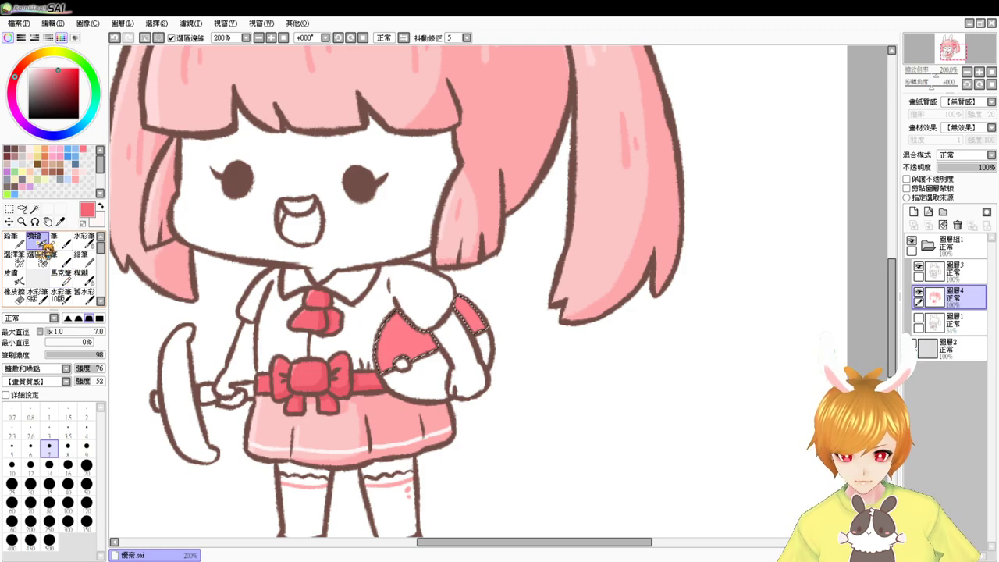
pyautogui.moveTo(432, 320); pyautogui.dragTo(450, 320)
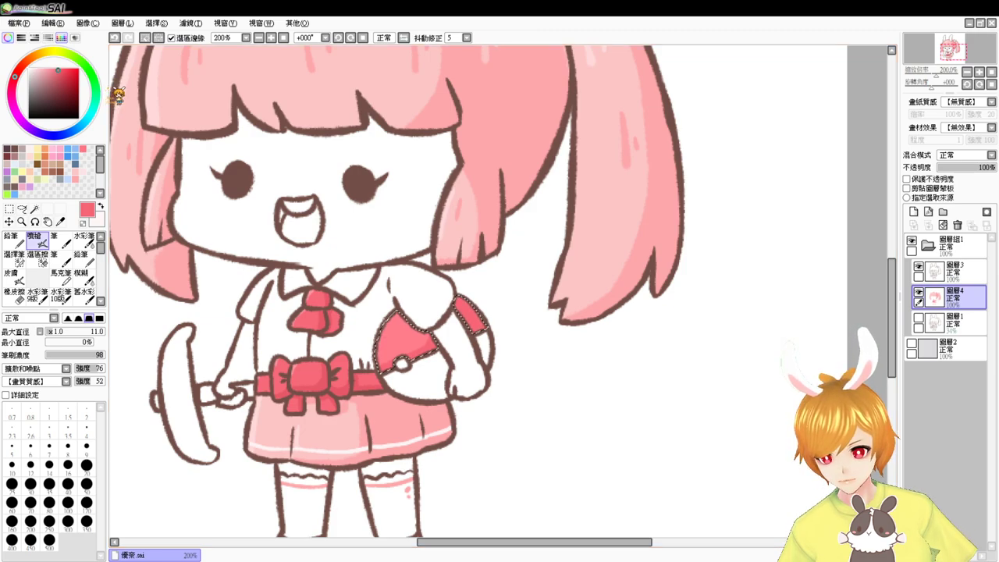
pyautogui.click(45, 69)
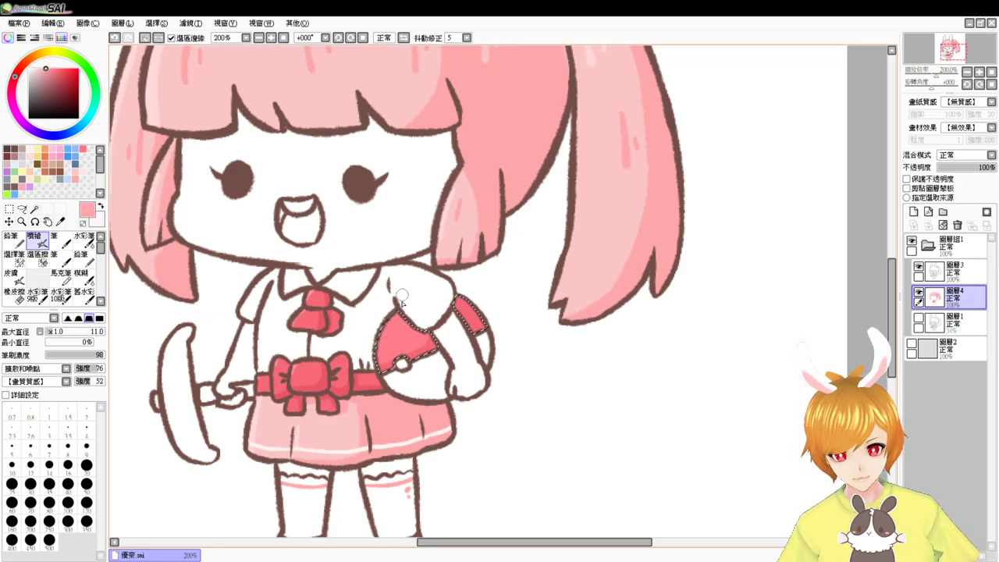
pyautogui.moveTo(386, 330); pyautogui.dragTo(381, 352)
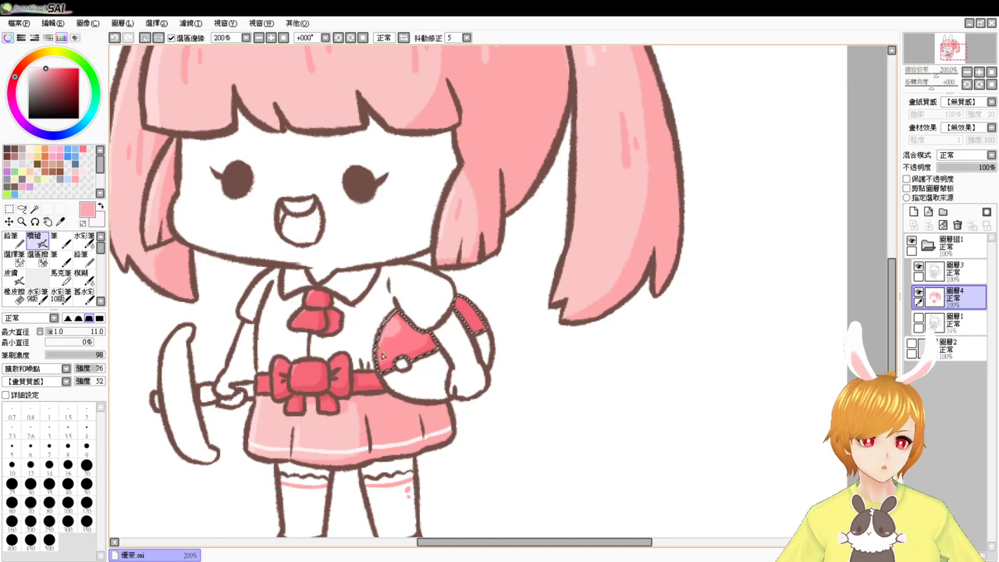
pyautogui.hotkey('ctrl', 'z')
pyautogui.hotkey('ctrl', 'd')
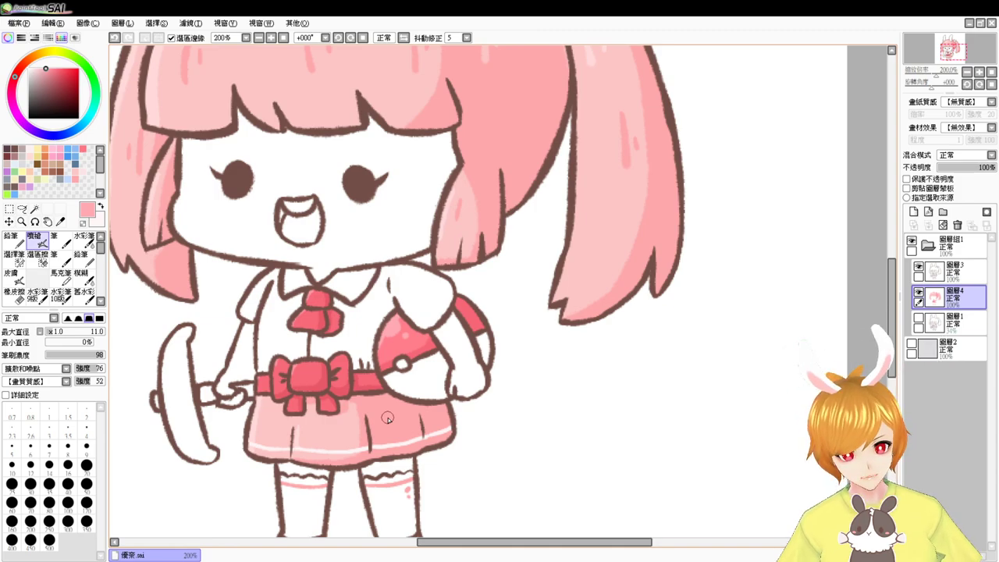
# Select both parts of the ball's lower half, shade their outer edges with light grey, and clear the selection
pyautogui.click(34, 209)
pyautogui.click(427, 384)
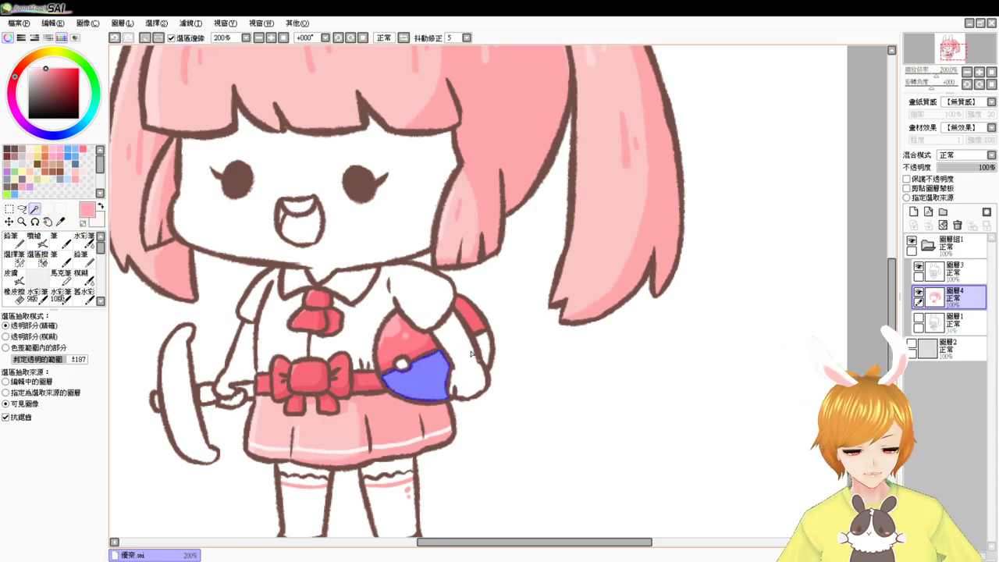
pyautogui.click(480, 346)
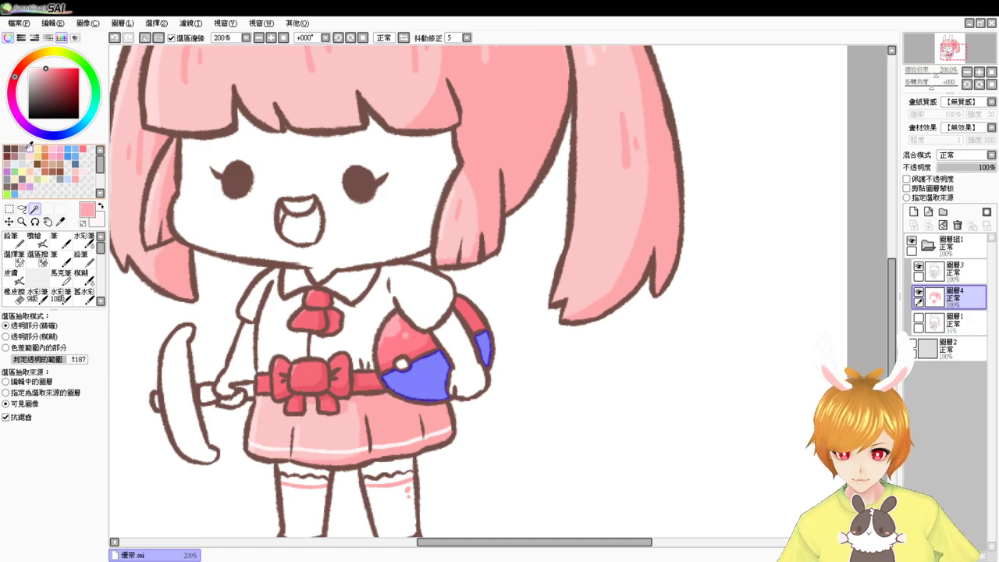
pyautogui.moveTo(43, 75); pyautogui.dragTo(31, 71)
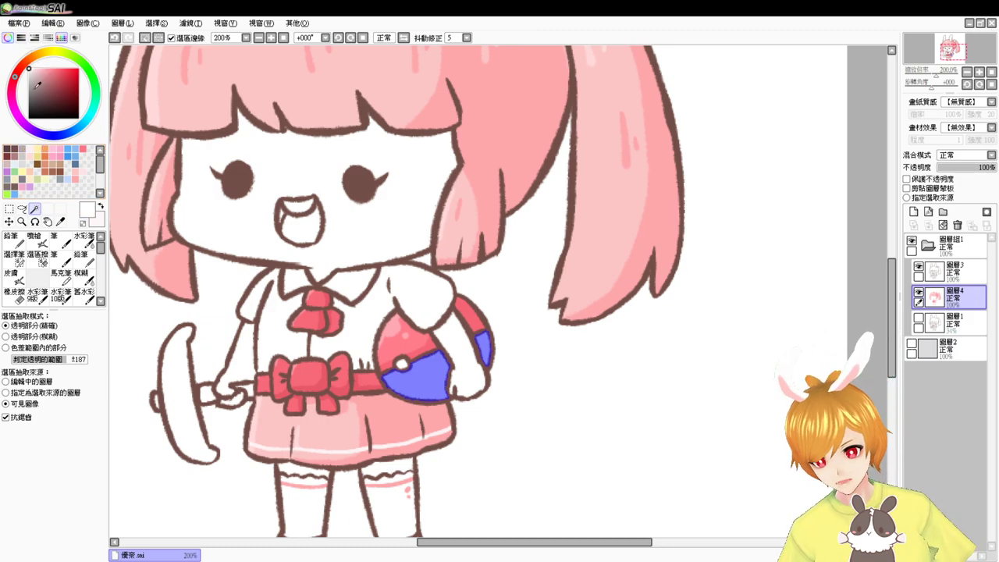
pyautogui.click(24, 160)
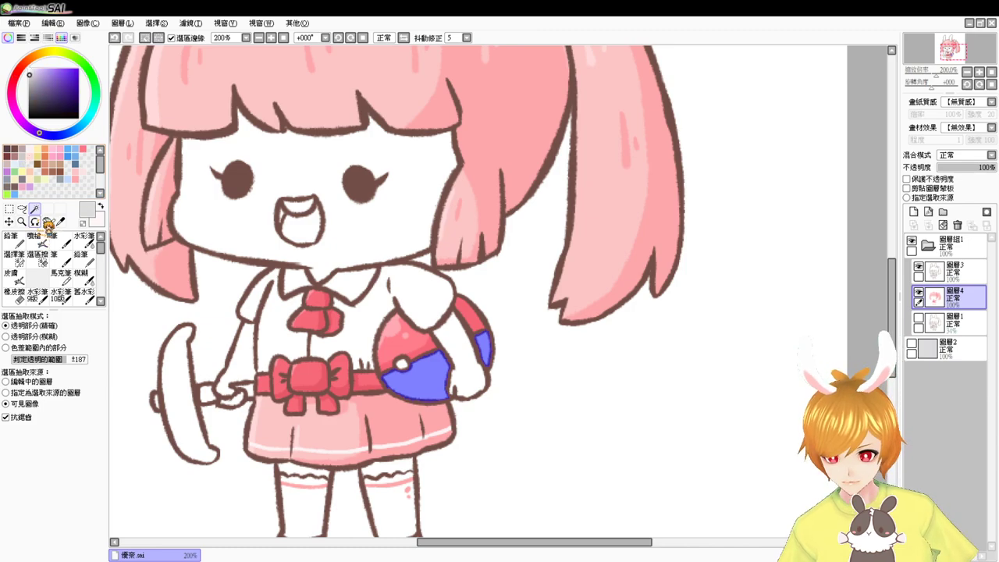
pyautogui.click(35, 240)
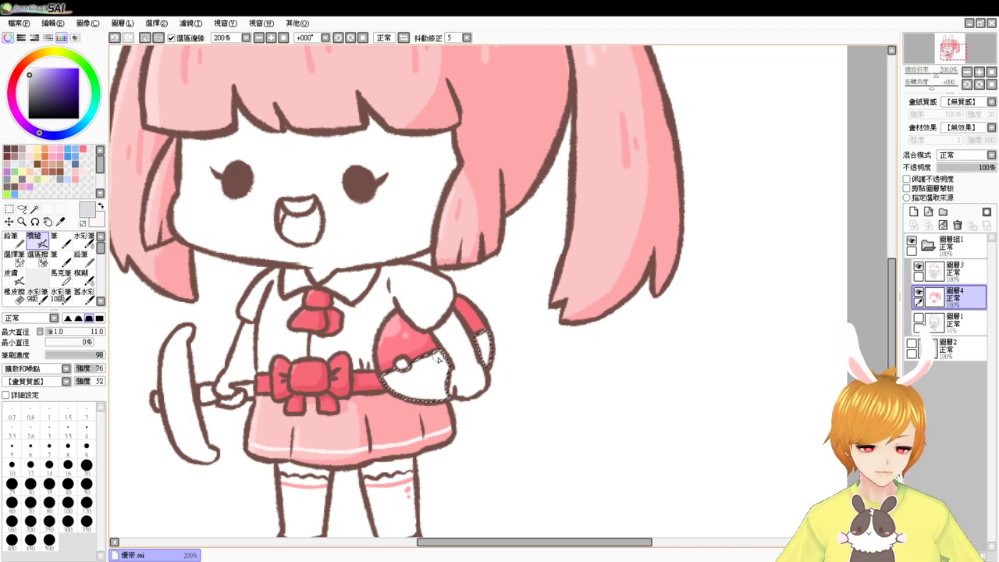
pyautogui.moveTo(454, 371); pyautogui.dragTo(411, 400)
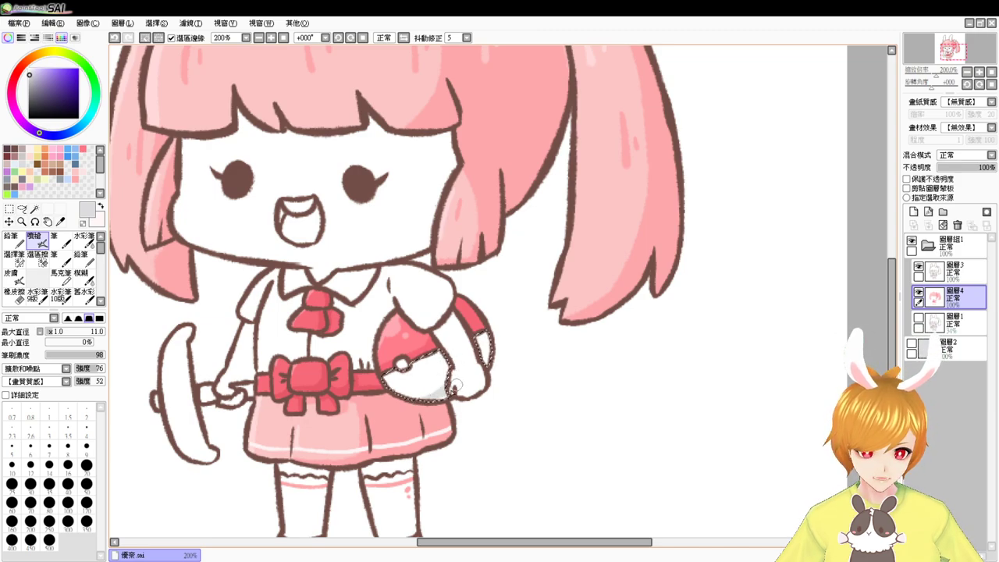
pyautogui.moveTo(477, 356)
pyautogui.mouseDown()
pyautogui.moveTo(482, 328)
pyautogui.moveTo(492, 362)
pyautogui.mouseUp()
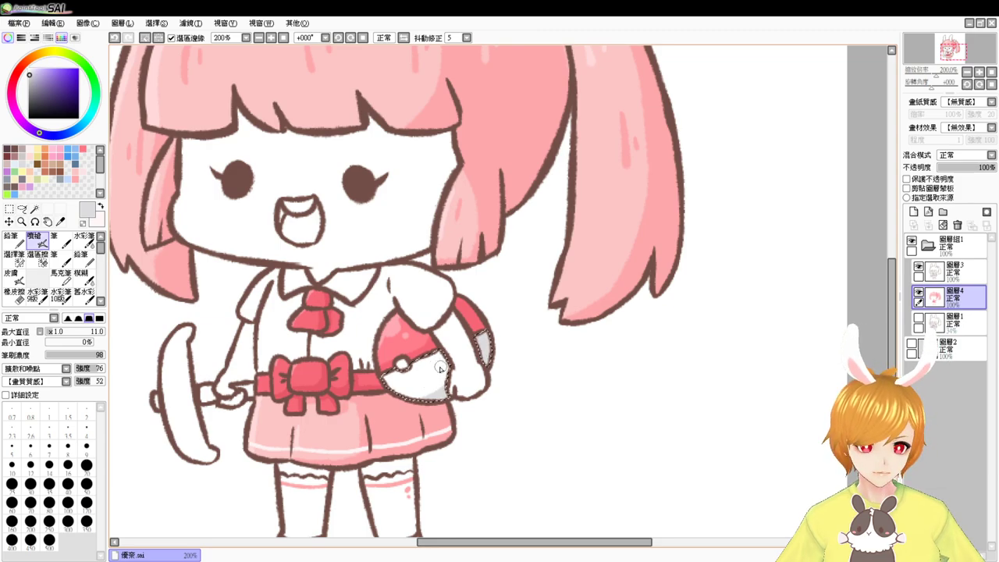
pyautogui.hotkey('ctrl', 'd')
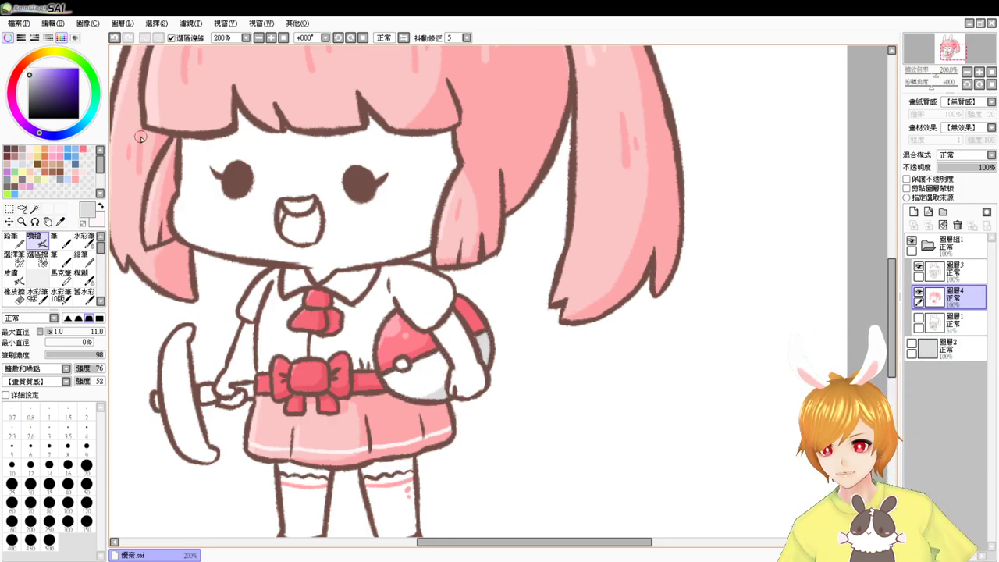
# Select the ball's round centre button, fill it with grey, and clear the selection
pyautogui.click(34, 209)
pyautogui.click(401, 364)
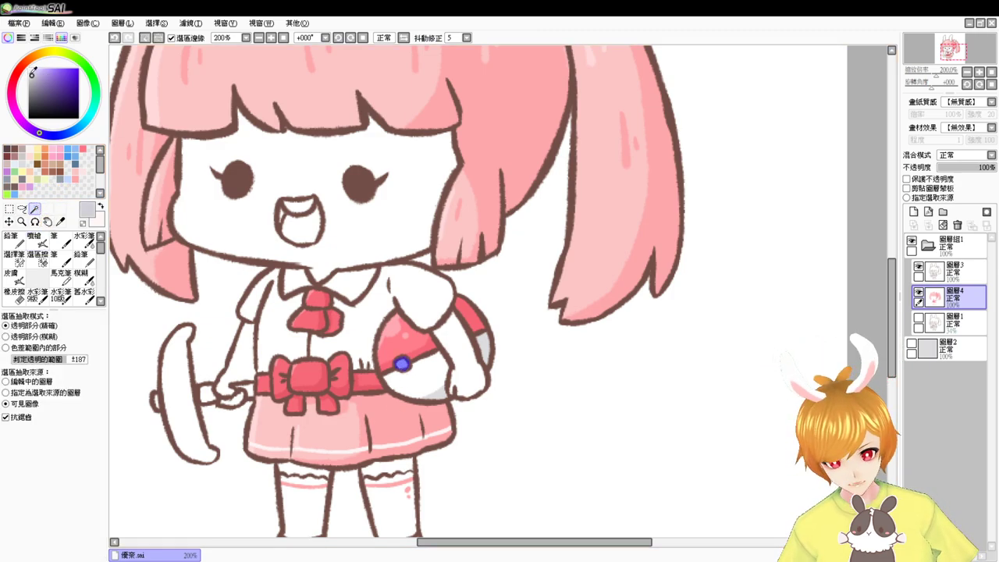
pyautogui.click(22, 157)
pyautogui.hotkey('ctrl', 'f')
pyautogui.hotkey('ctrl', 'd')
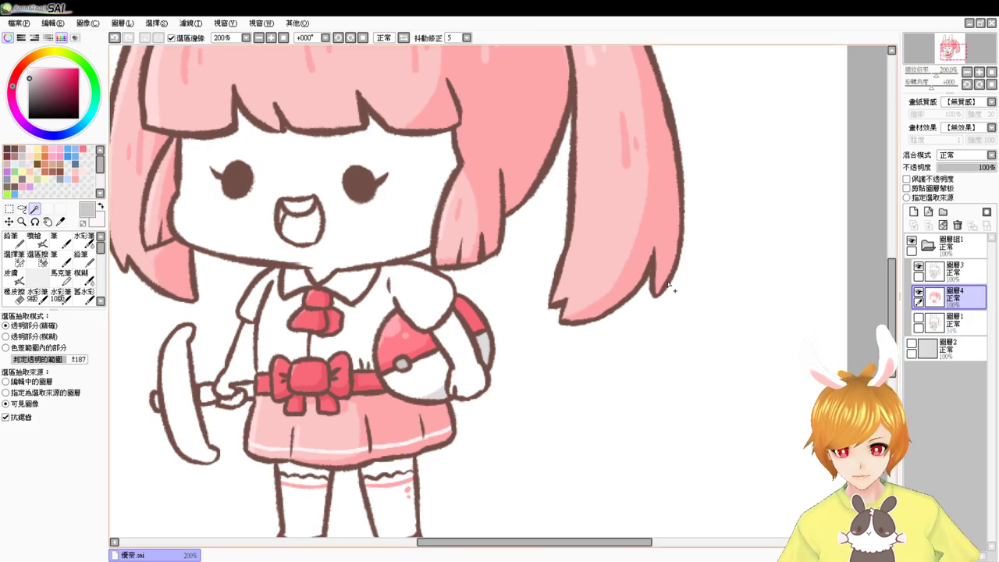
# Refill the ball's centre button with white and clear the selection
pyautogui.click(402, 363)
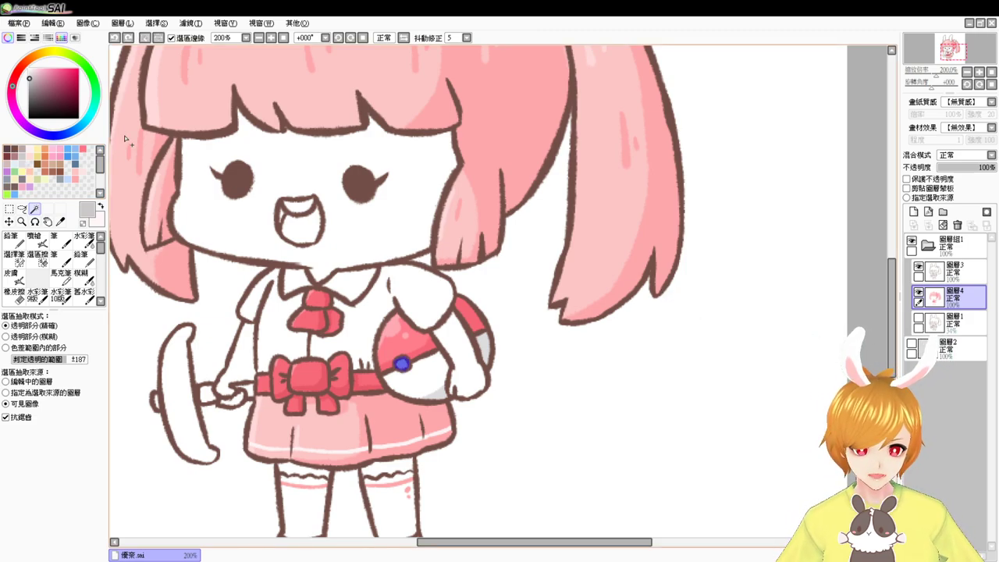
pyautogui.click(29, 69)
pyautogui.hotkey('ctrl', 'f')
pyautogui.hotkey('ctrl', 'd')
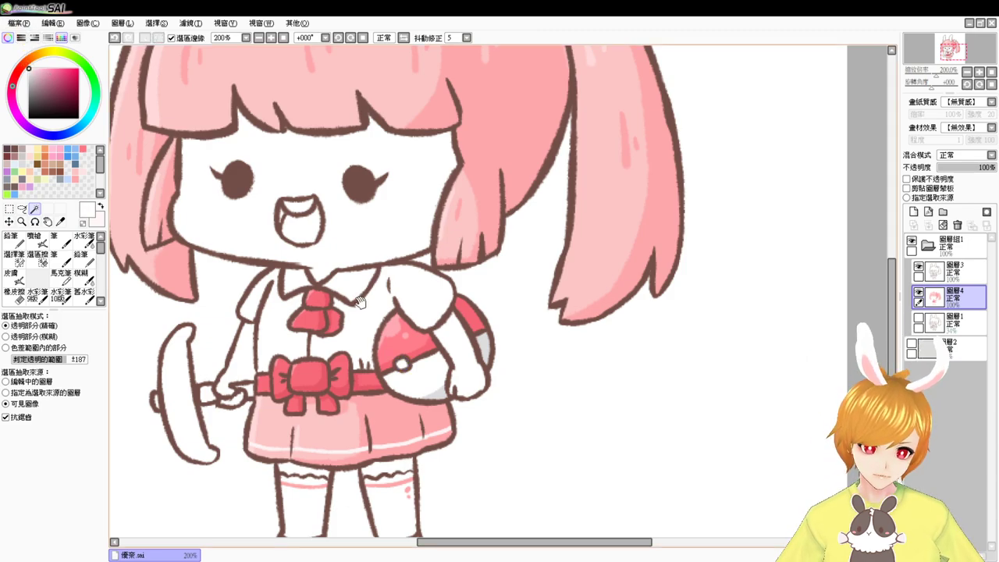
# Select both halves of the shirt collar and fill them with light pink
pyautogui.moveTo(309, 289); pyautogui.dragTo(386, 292)
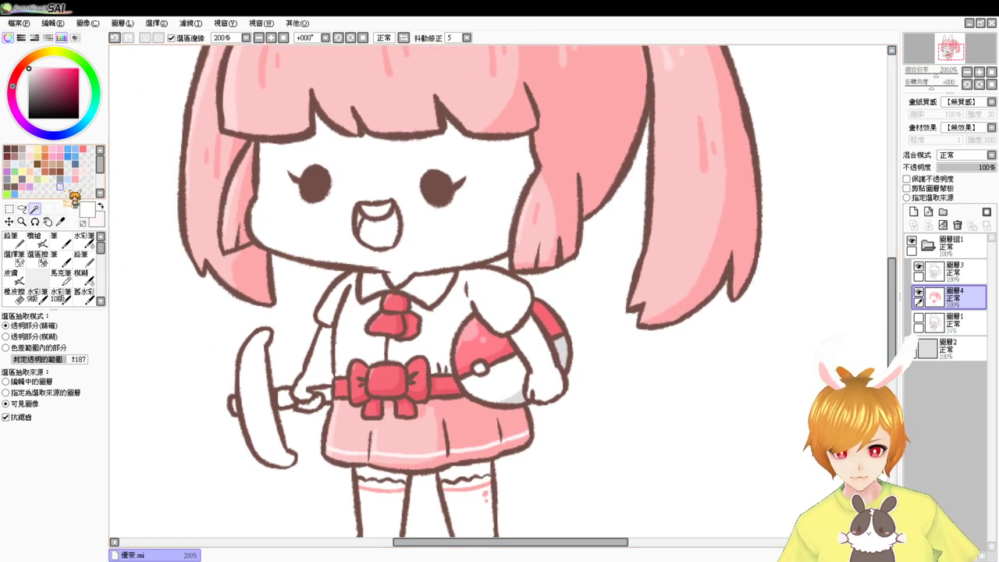
pyautogui.click(372, 285)
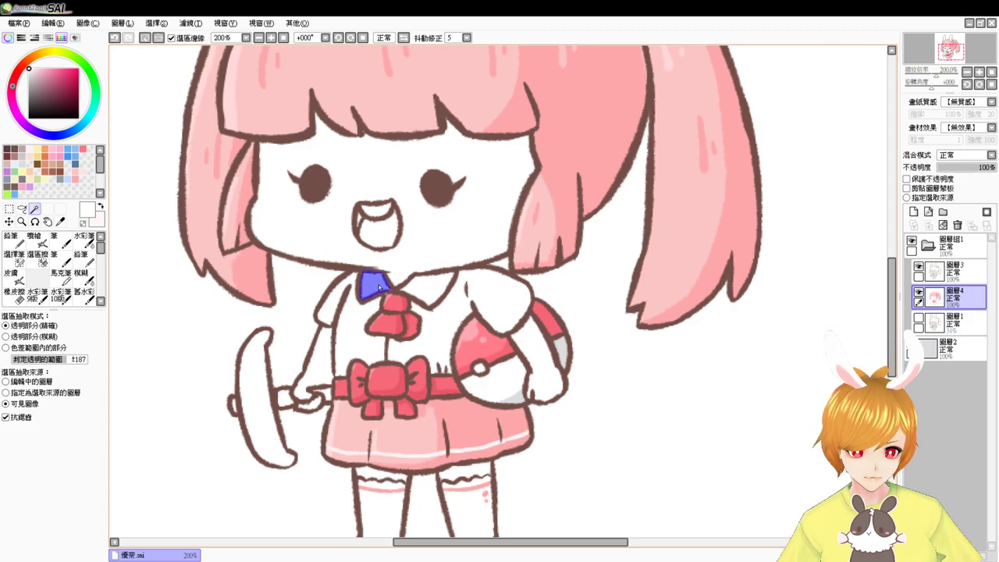
pyautogui.click(412, 285)
pyautogui.click(76, 162)
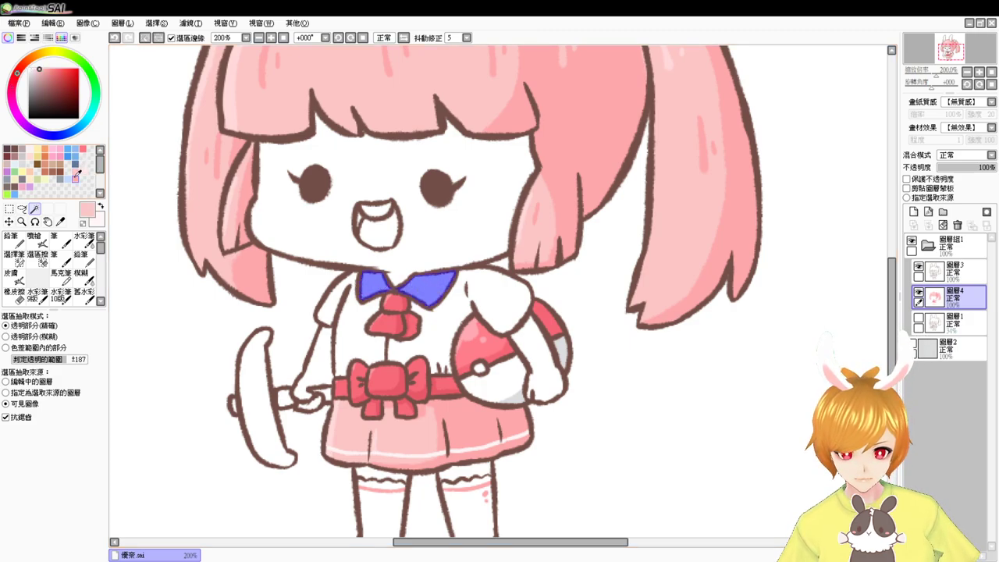
# Shade both collar halves with a slightly darker pink and clear the selection
pyautogui.click(81, 189)
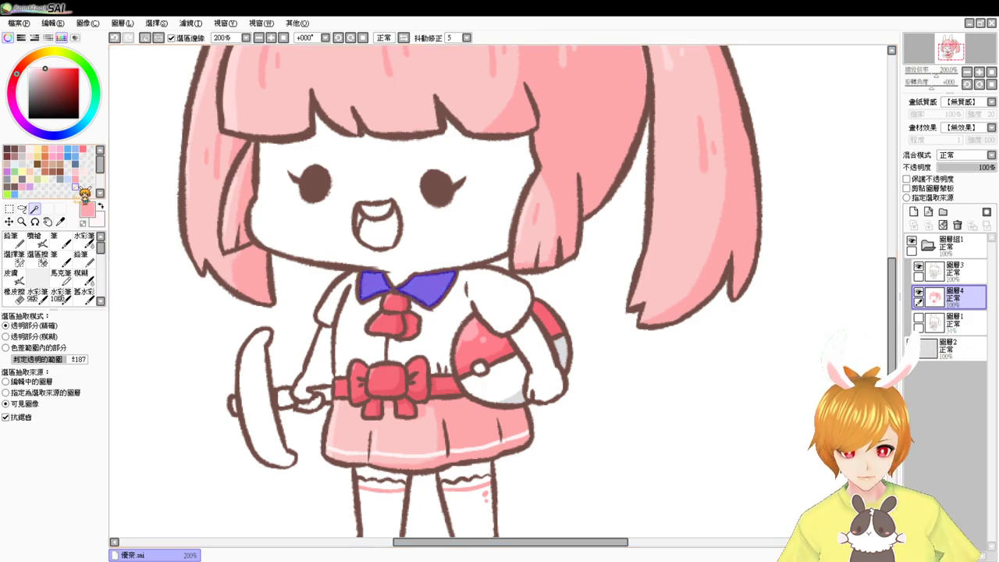
pyautogui.click(34, 236)
pyautogui.moveTo(357, 292)
pyautogui.mouseDown()
pyautogui.moveTo(360, 273)
pyautogui.moveTo(470, 266)
pyautogui.moveTo(429, 299)
pyautogui.moveTo(390, 288)
pyautogui.moveTo(409, 295)
pyautogui.moveTo(441, 281)
pyautogui.mouseUp()
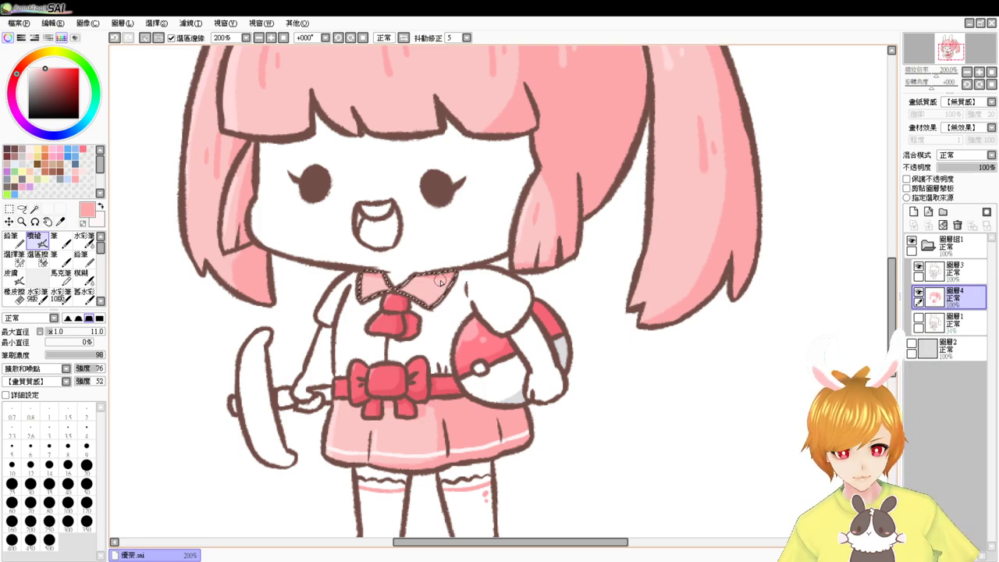
pyautogui.hotkey('ctrl', 'd')
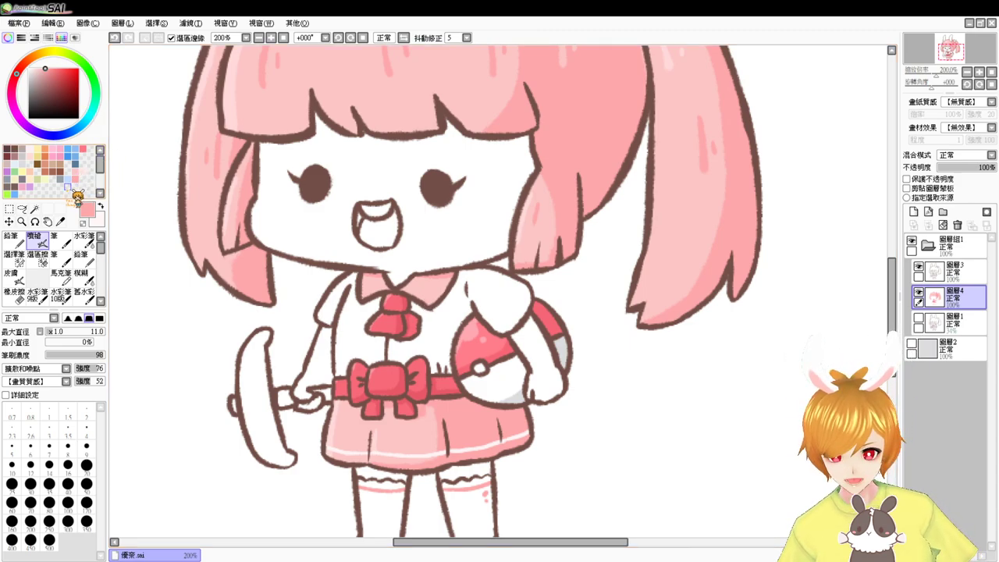
# Select the shirt body and sleeves, and paint pale blue-grey shadows on the white fabric
pyautogui.click(35, 210)
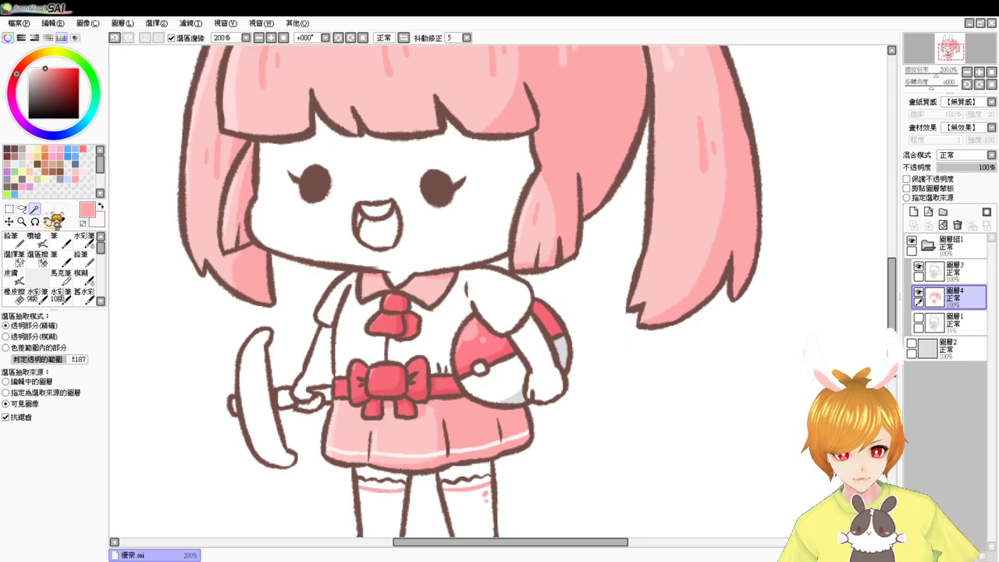
pyautogui.click(330, 306)
pyautogui.click(446, 326)
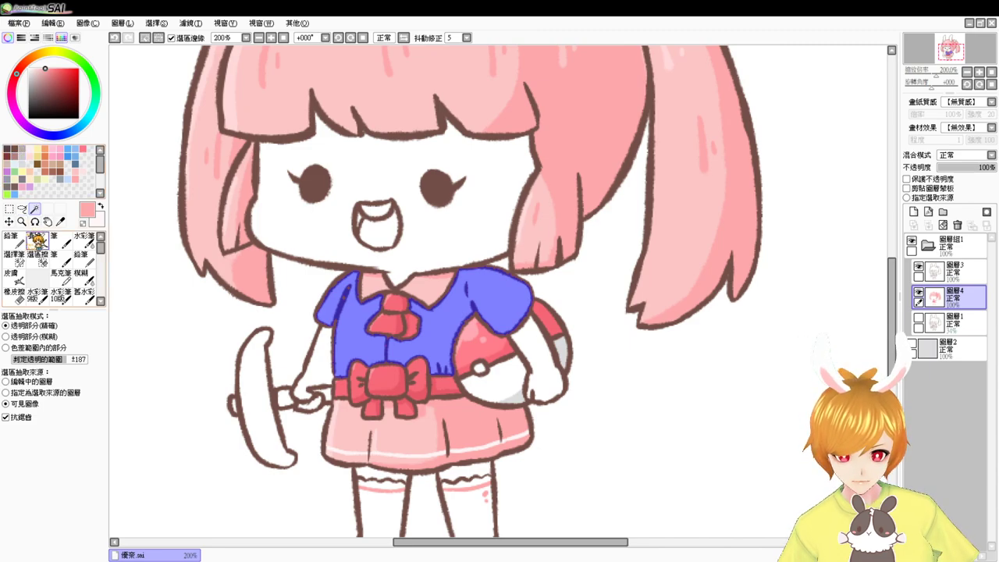
pyautogui.click(28, 69)
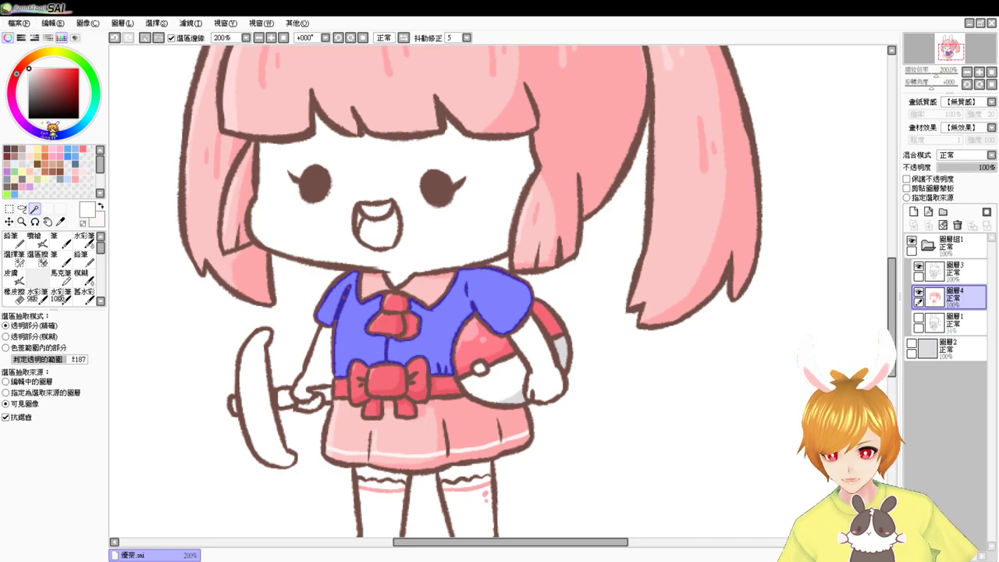
pyautogui.click(23, 161)
pyautogui.click(35, 240)
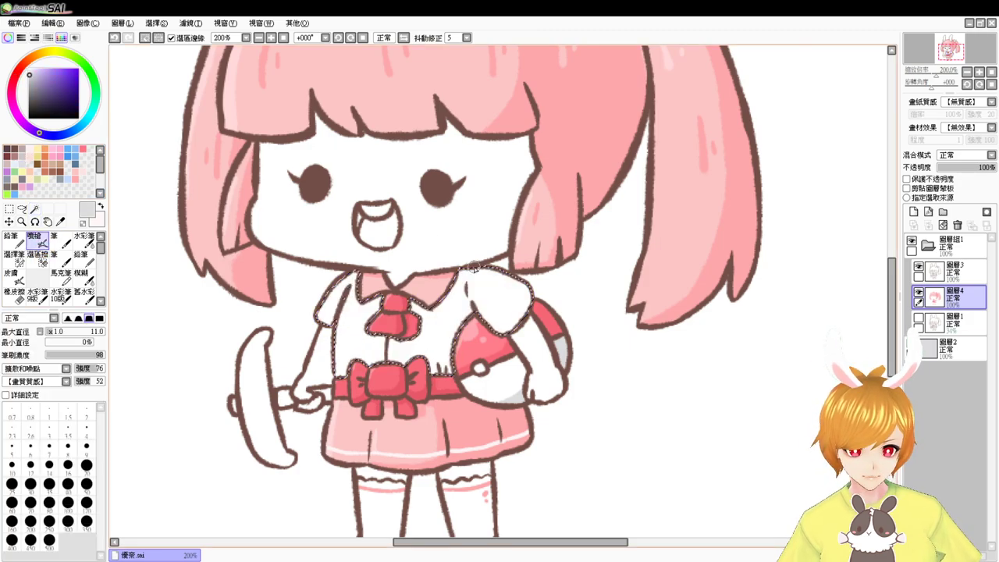
pyautogui.click(24, 160)
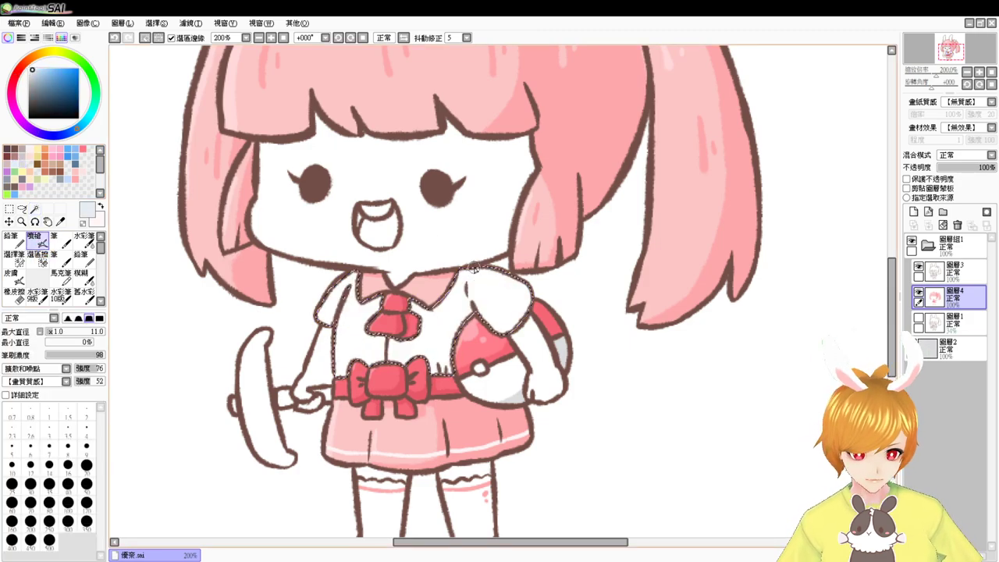
pyautogui.moveTo(474, 270); pyautogui.dragTo(528, 295)
pyautogui.moveTo(462, 266)
pyautogui.mouseDown()
pyautogui.moveTo(524, 288)
pyautogui.moveTo(533, 313)
pyautogui.moveTo(557, 250)
pyautogui.moveTo(558, 263)
pyautogui.mouseUp()
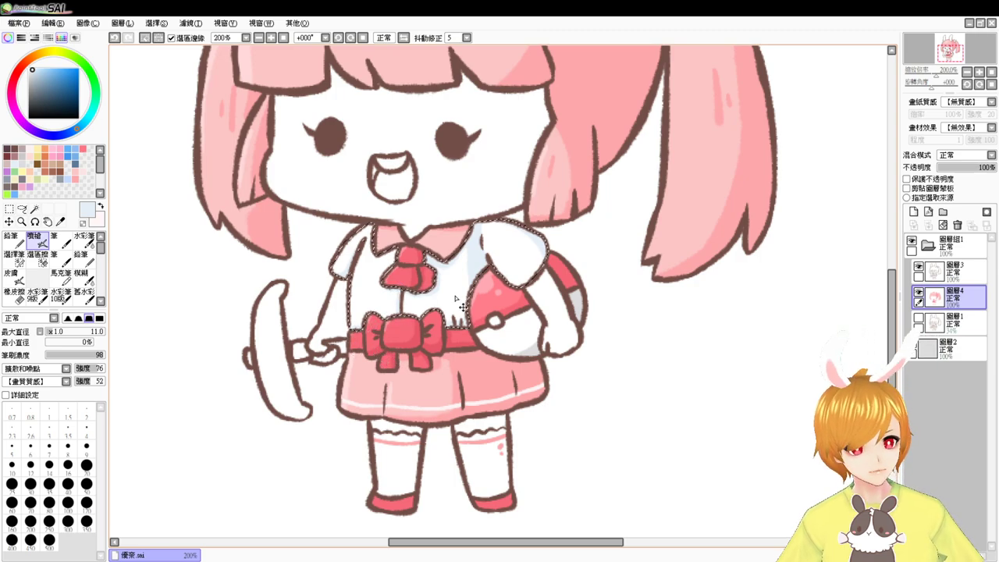
# Clear the shirt selection, select the upper teeth in the open mouth and fill them with white
pyautogui.hotkey('ctrl', 'd')
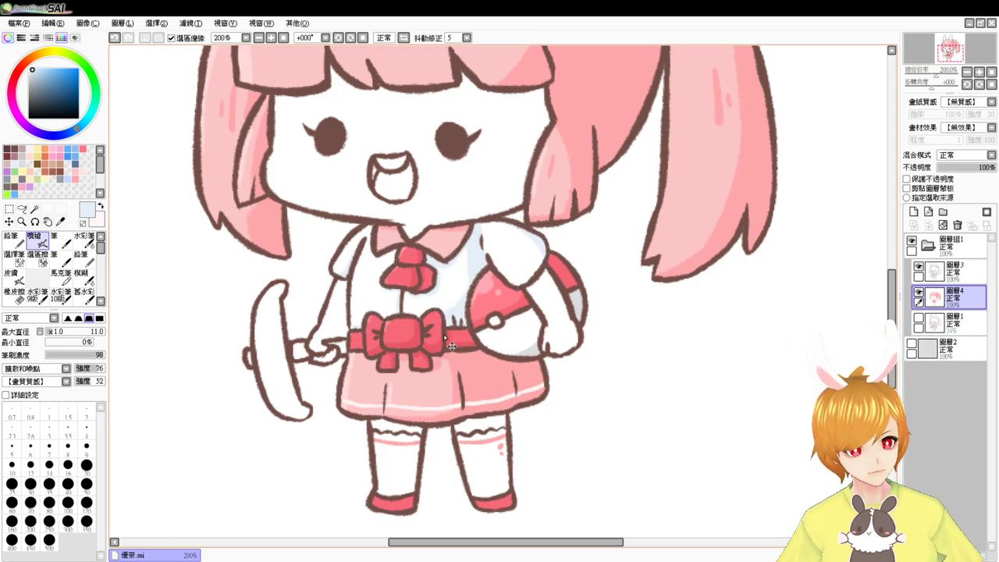
pyautogui.moveTo(408, 277); pyautogui.dragTo(409, 414)
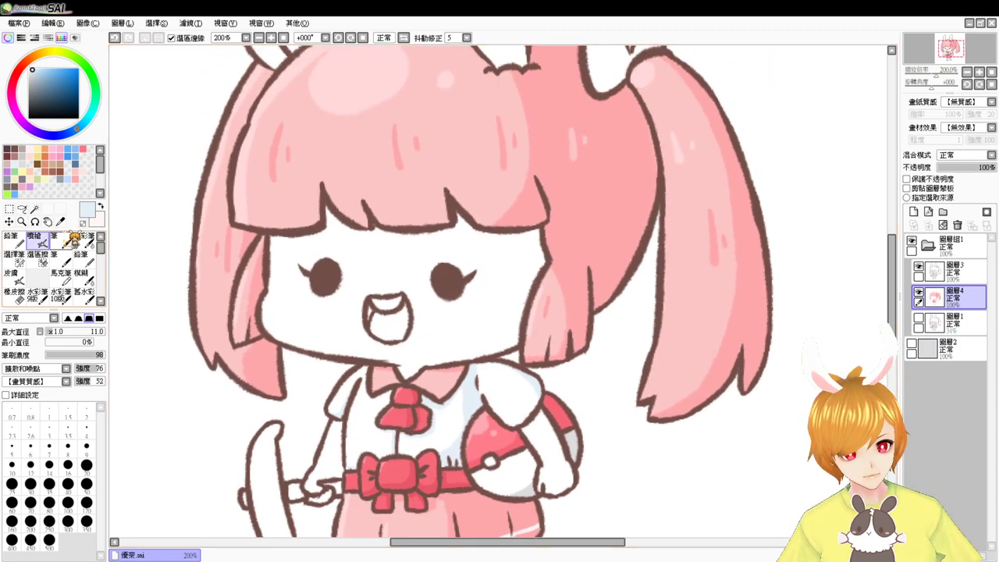
pyautogui.click(34, 209)
pyautogui.click(385, 302)
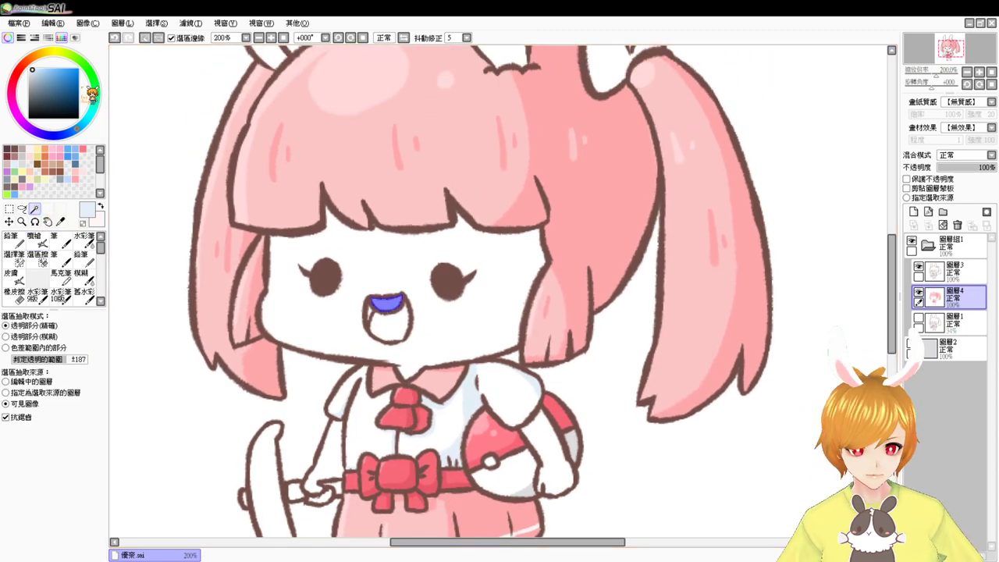
pyautogui.click(28, 69)
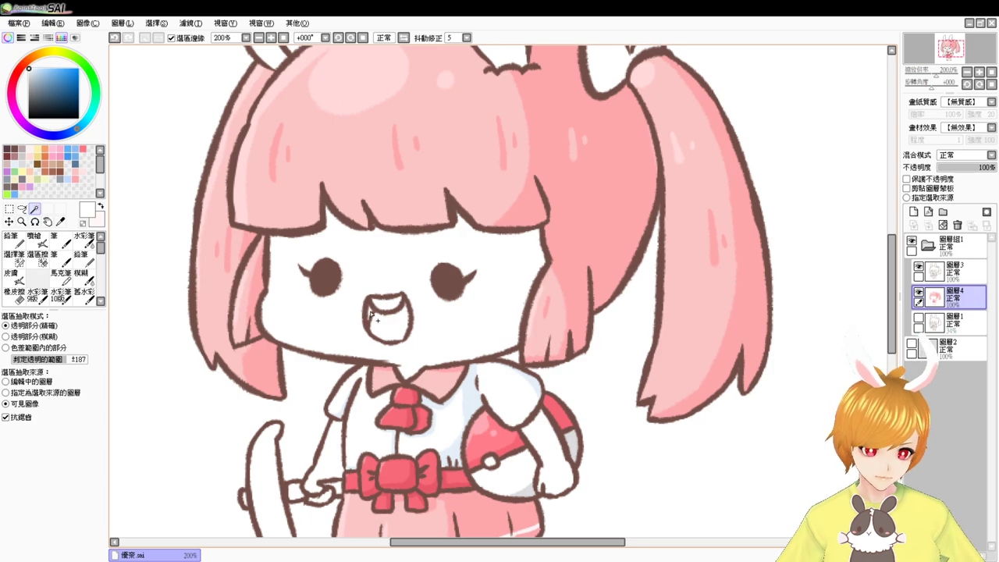
# Fill the narrow gap beside the tongue with medium pink and the tongue with lighter pink, clearing each selection
pyautogui.moveTo(370, 307); pyautogui.dragTo(372, 315)
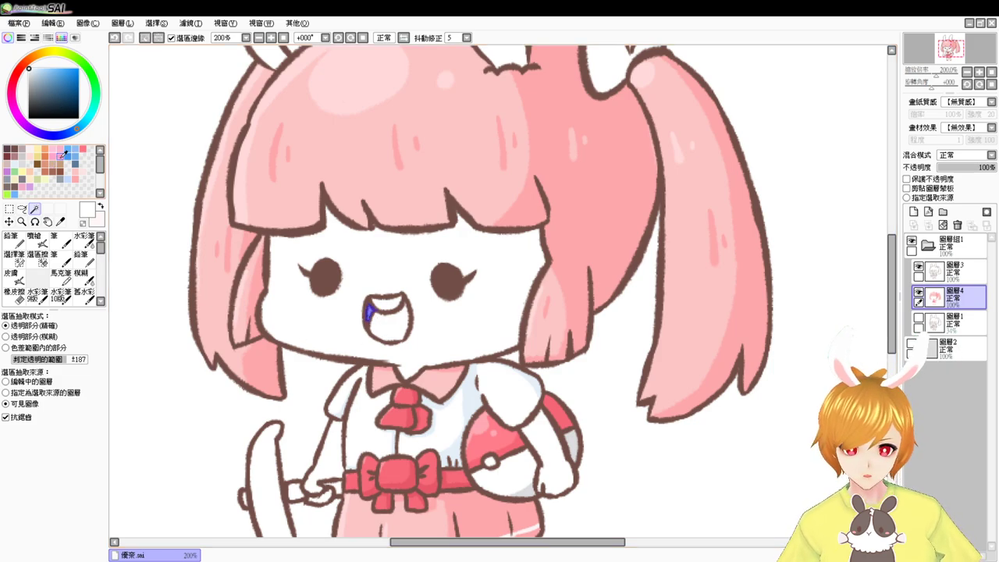
pyautogui.click(75, 178)
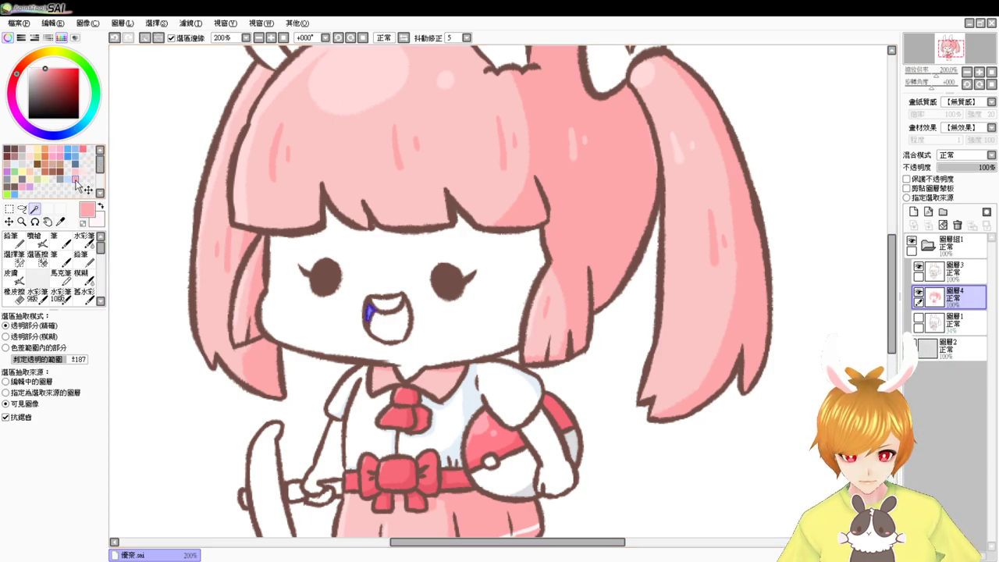
pyautogui.hotkey('ctrl', 'd')
pyautogui.click(393, 329)
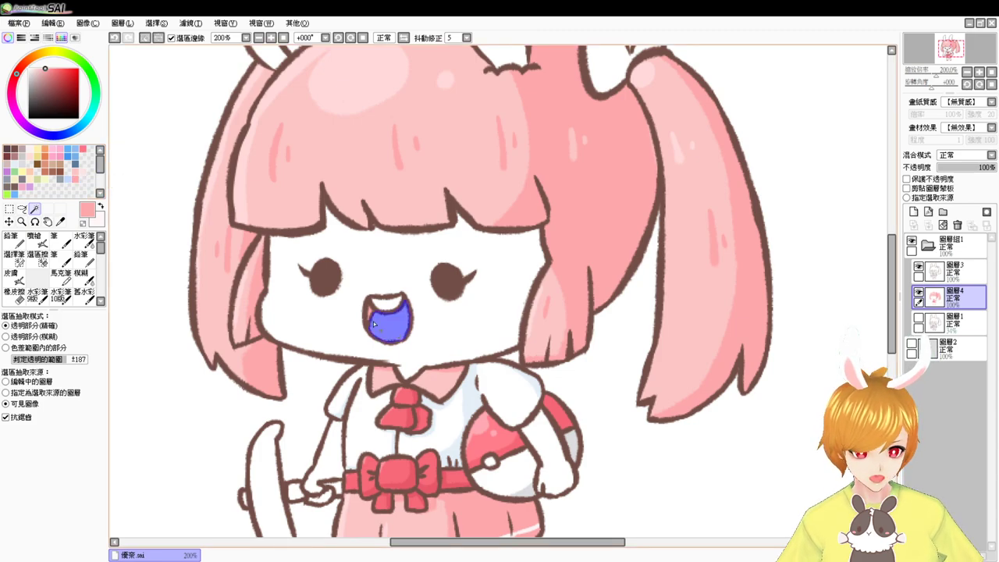
pyautogui.click(75, 171)
pyautogui.hotkey('ctrl', 'f')
pyautogui.hotkey('ctrl', 'd')
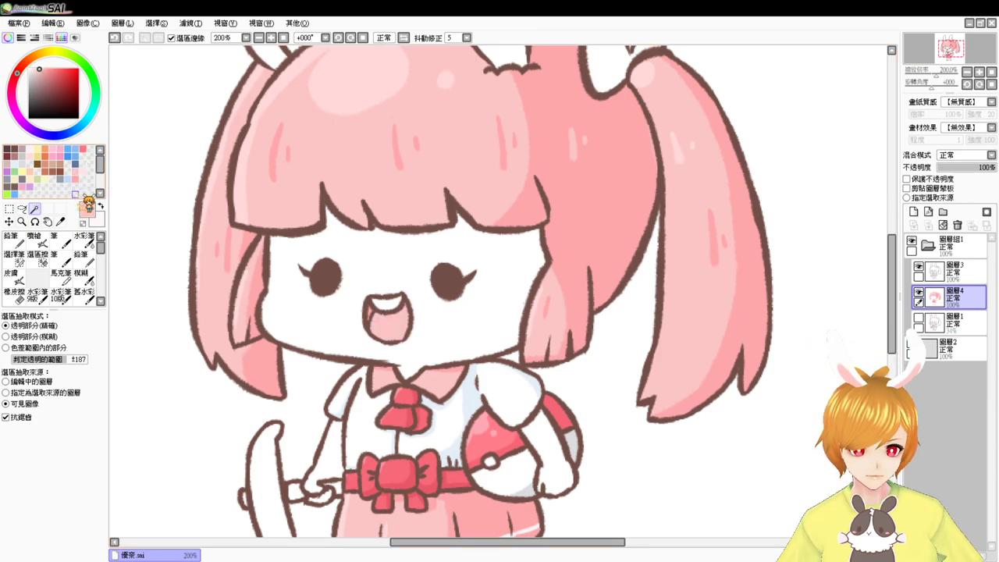
# Restore the tongue selection, shade the tongue with the darker pink airbrush and clear the selection
pyautogui.hotkey('ctrl', 'z')
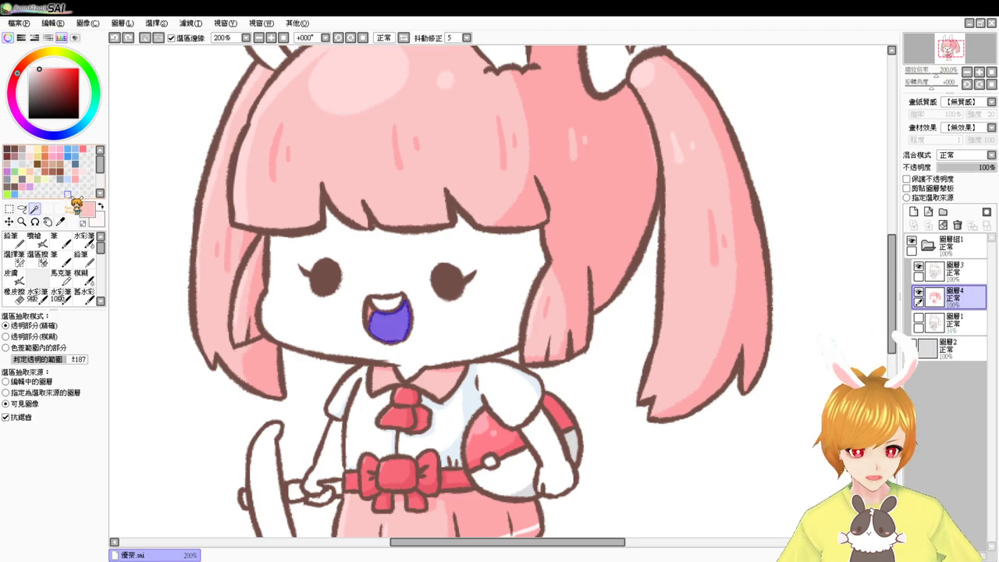
pyautogui.click(74, 173)
pyautogui.click(36, 239)
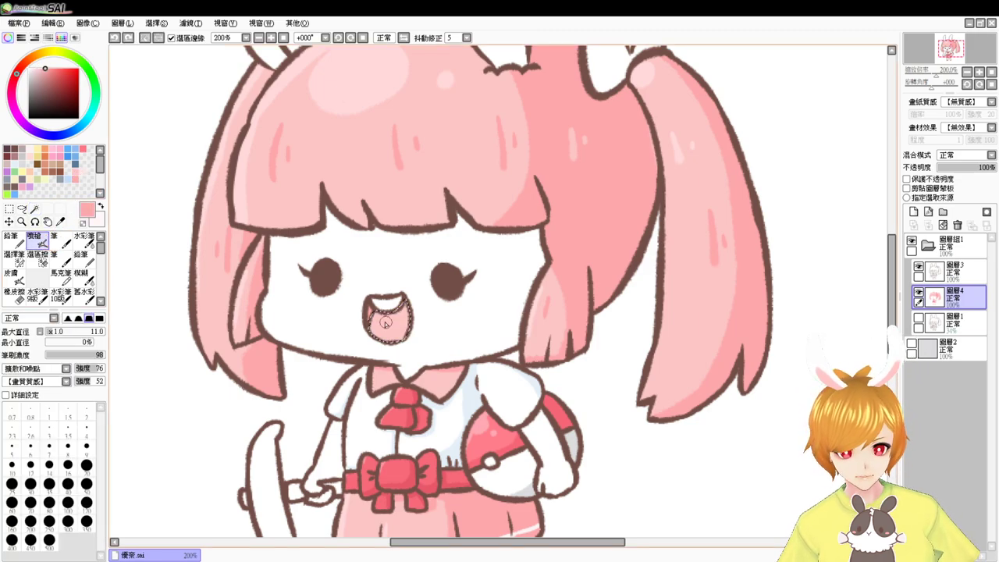
pyautogui.moveTo(370, 323)
pyautogui.mouseDown()
pyautogui.moveTo(413, 313)
pyautogui.moveTo(371, 315)
pyautogui.moveTo(392, 303)
pyautogui.moveTo(414, 315)
pyautogui.mouseUp()
pyautogui.hotkey('ctrl', 'd')
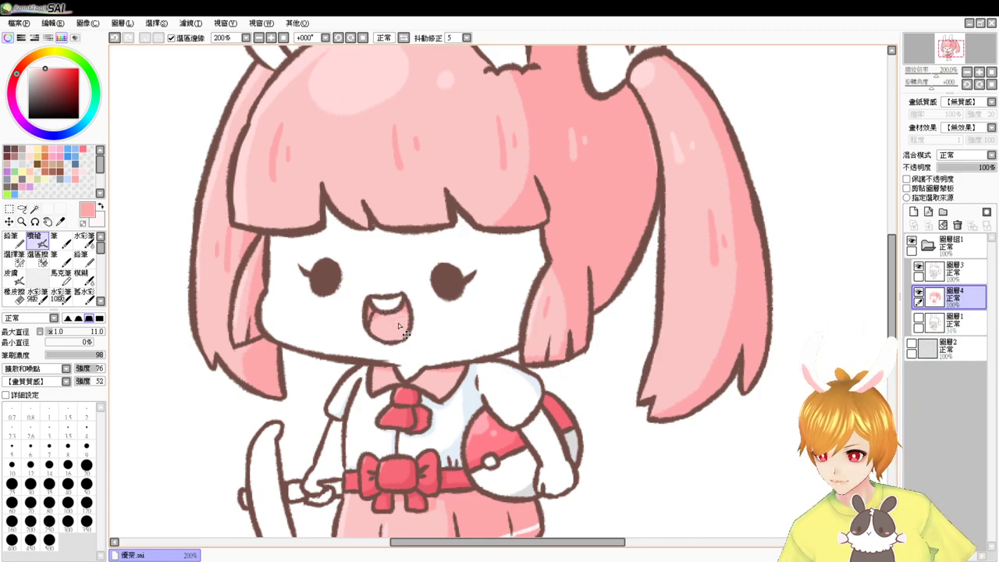
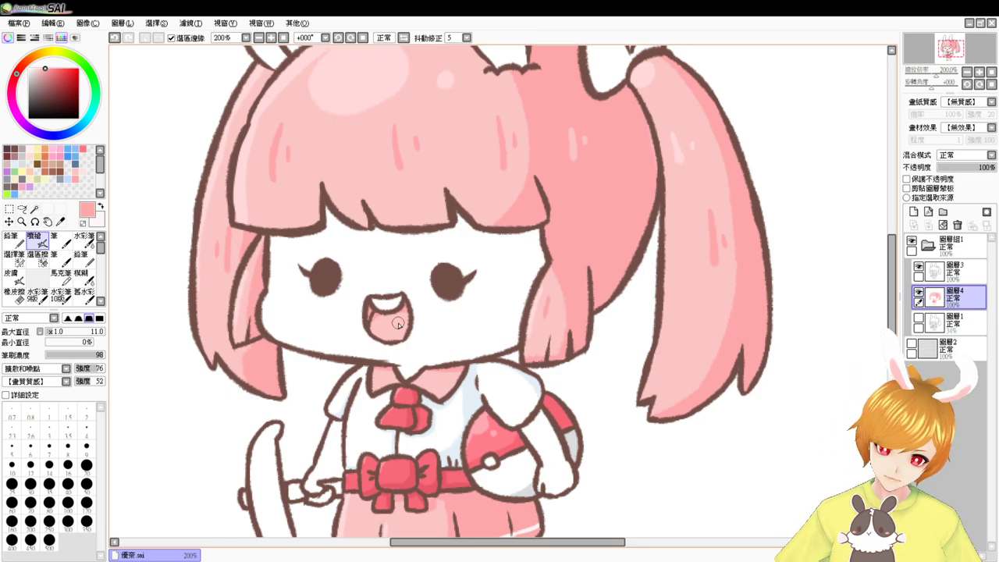
# Select both bunny ears and all the hair bow loops, and fill them with white
pyautogui.moveTo(540, 312); pyautogui.dragTo(624, 438)
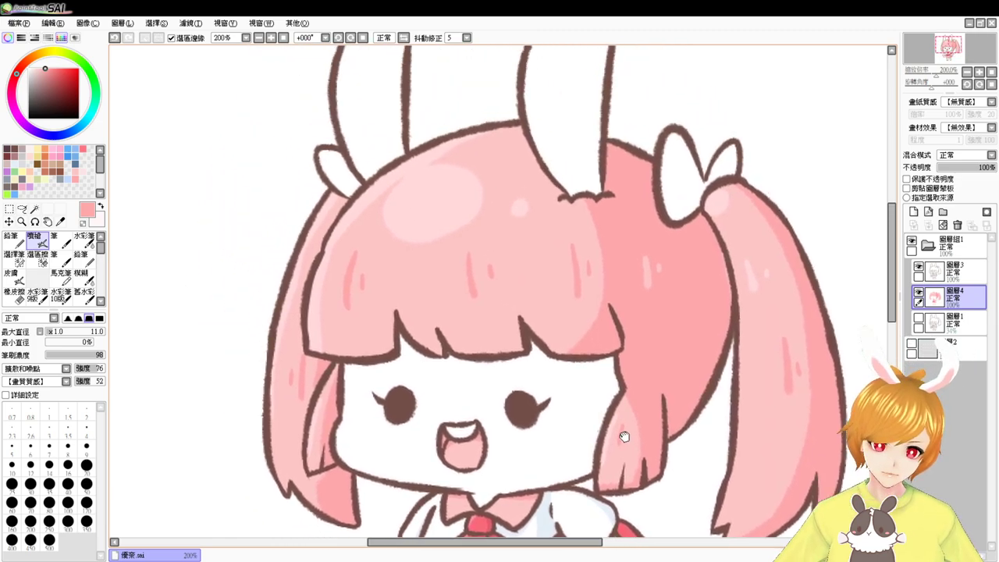
pyautogui.click(35, 210)
pyautogui.click(388, 123)
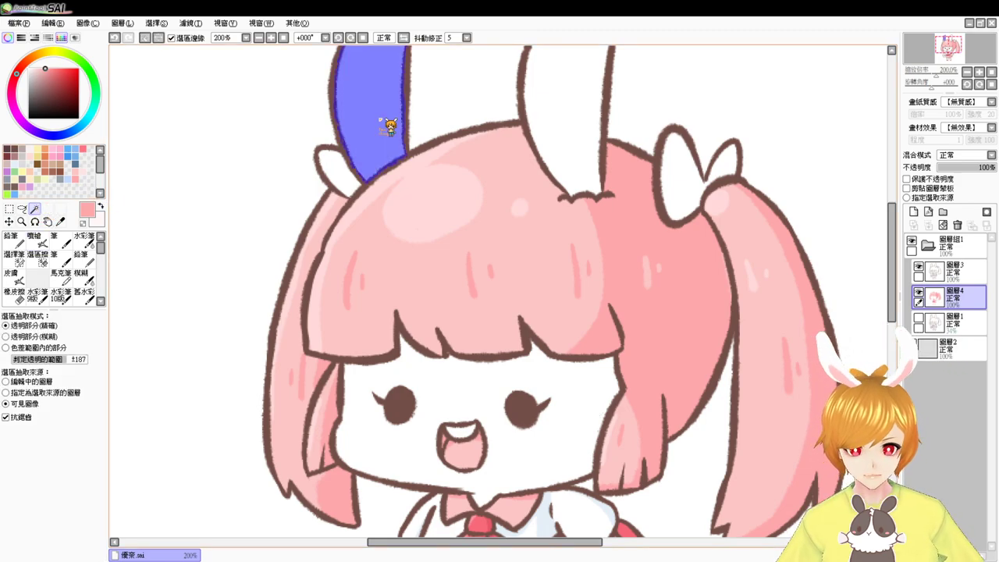
pyautogui.keyDown('shift'); pyautogui.click(566, 117); pyautogui.keyUp('shift')
pyautogui.moveTo(505, 129); pyautogui.dragTo(512, 290)
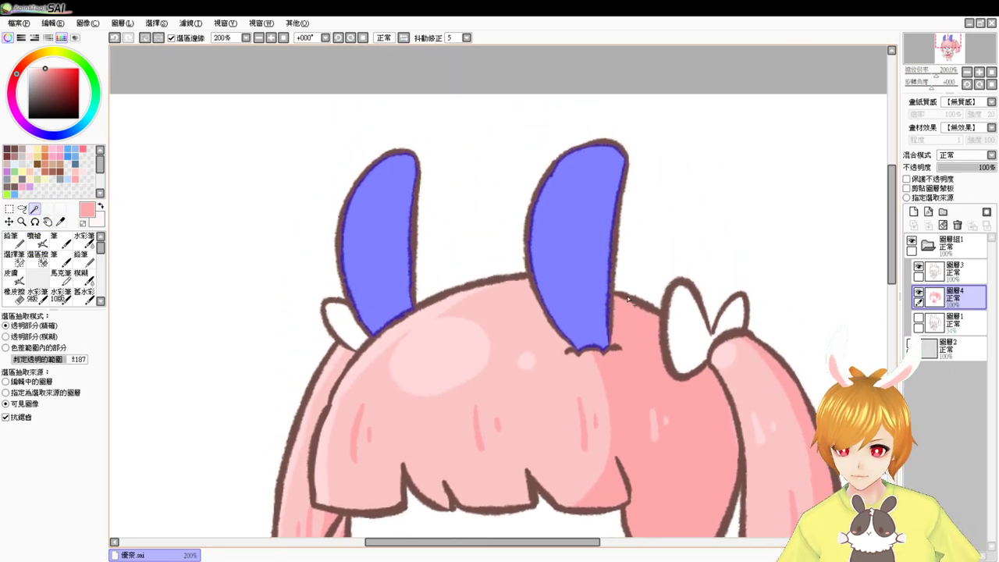
pyautogui.keyDown('shift'); pyautogui.click(696, 347); pyautogui.keyUp('shift')
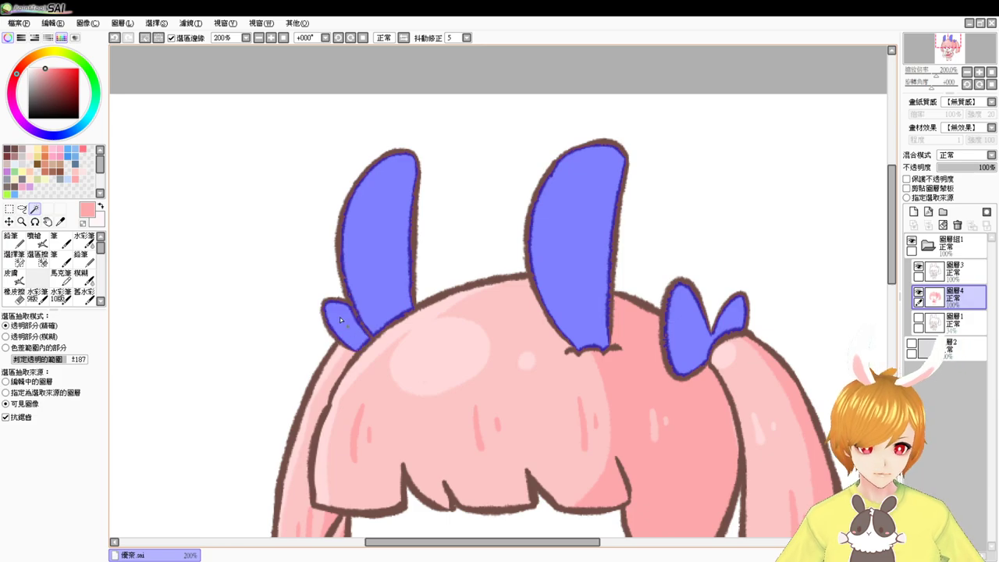
pyautogui.click(31, 68)
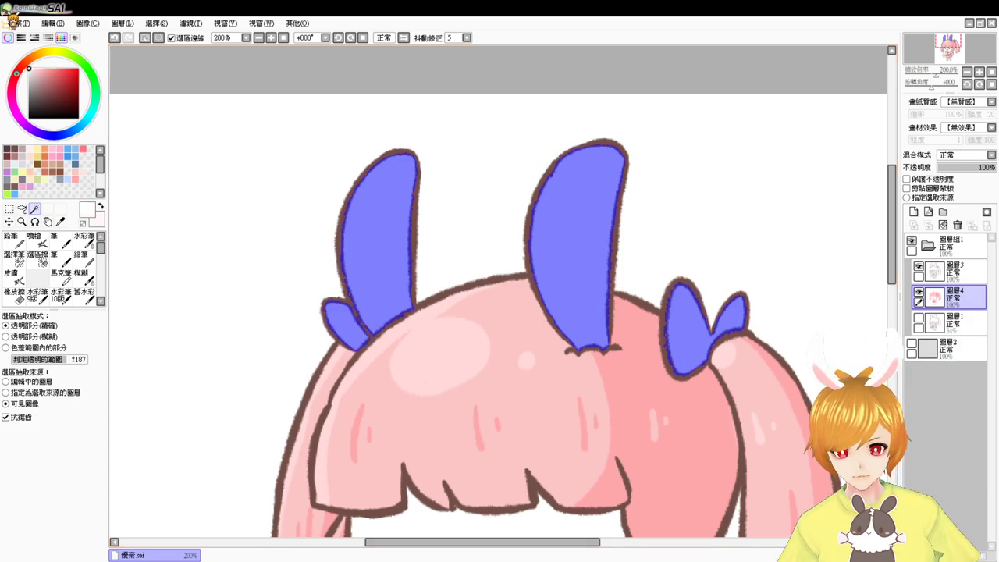
# Airbrush pale blue-grey shadows at size 18 along the ears' inner edges and the hair bows, and clear the selection
pyautogui.click(22, 160)
pyautogui.click(35, 240)
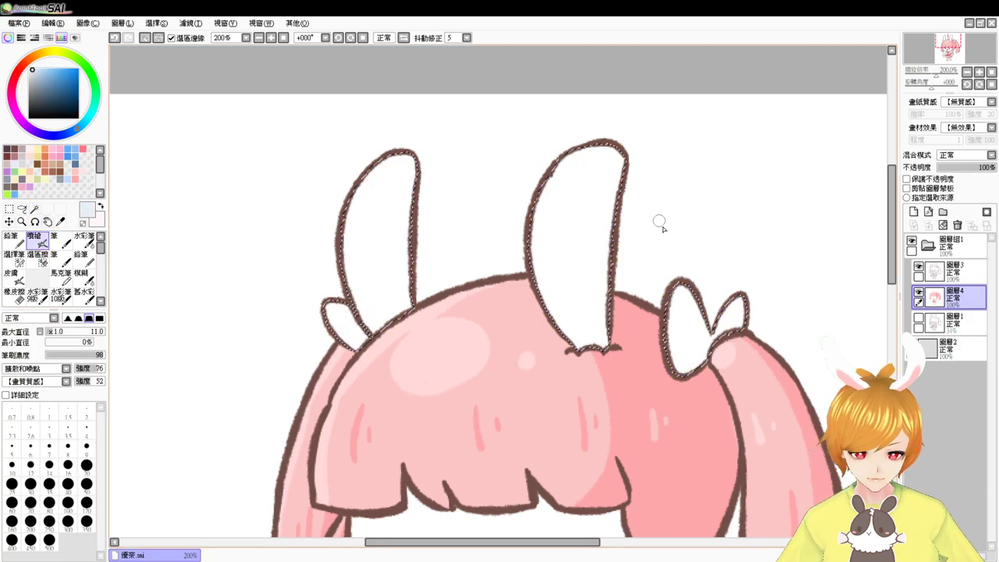
pyautogui.moveTo(652, 209); pyautogui.dragTo(665, 207)
pyautogui.moveTo(628, 158); pyautogui.dragTo(605, 358)
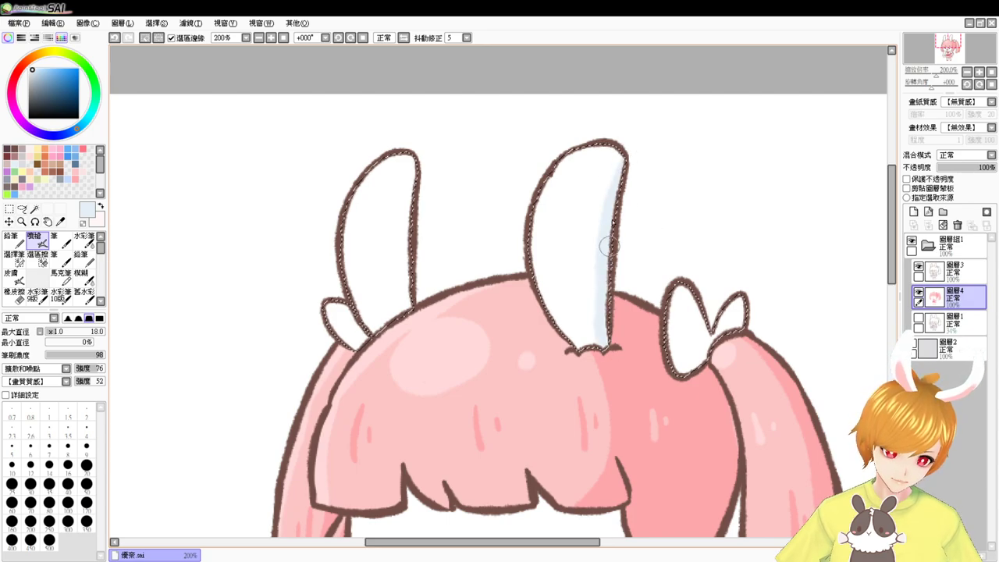
pyautogui.hotkey('ctrl', 'z')
pyautogui.moveTo(629, 148); pyautogui.dragTo(609, 316)
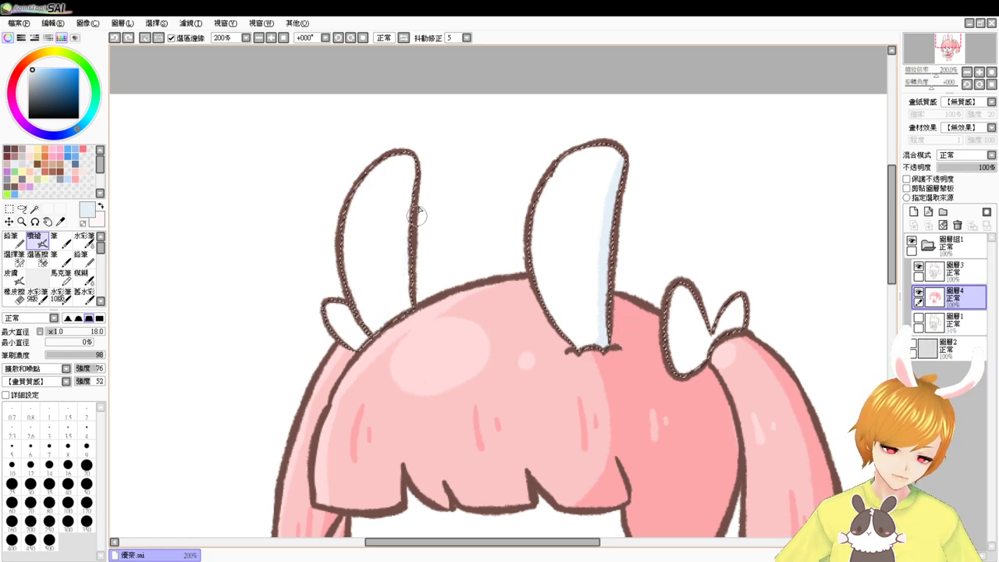
pyautogui.moveTo(413, 212); pyautogui.dragTo(403, 313)
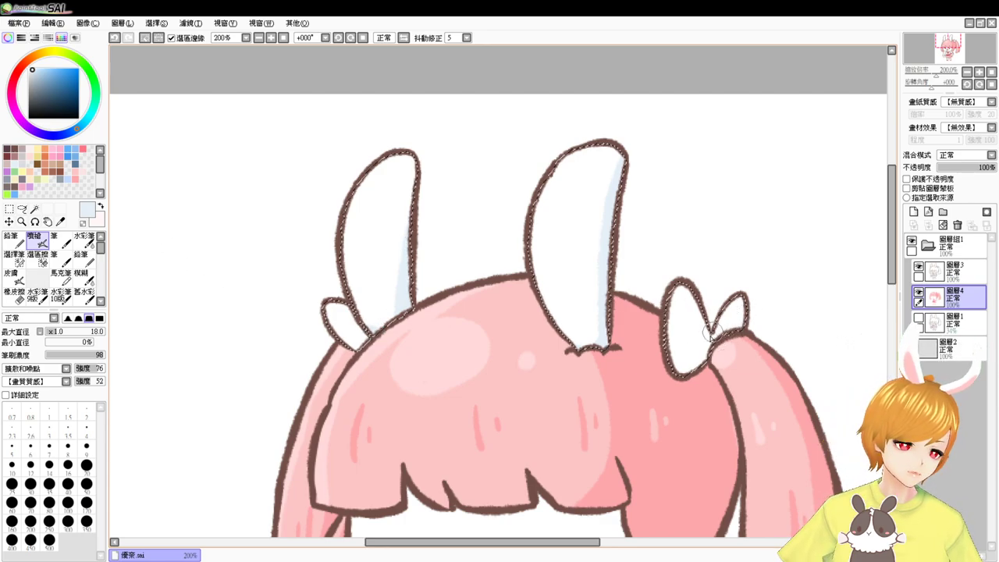
pyautogui.moveTo(710, 346); pyautogui.dragTo(662, 369)
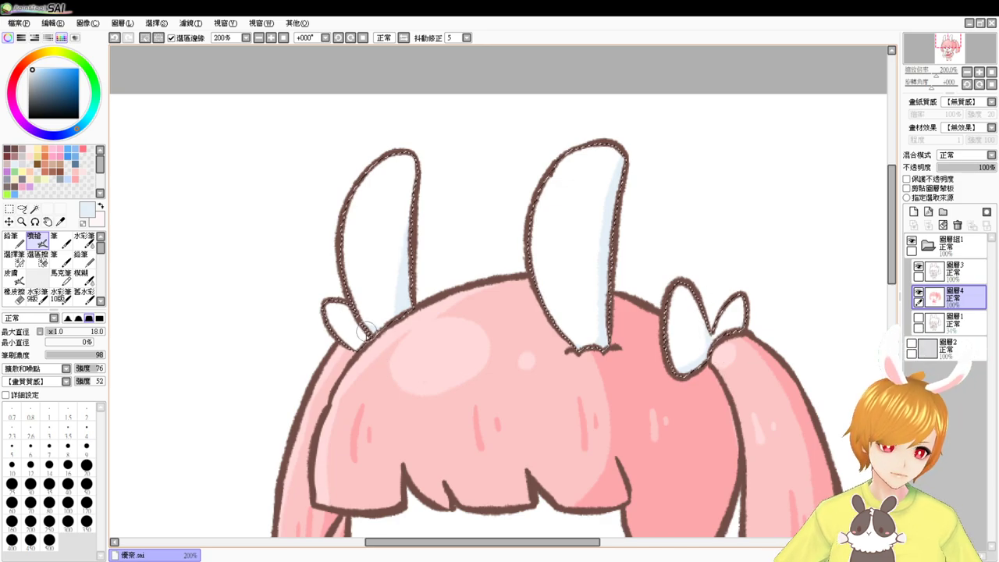
pyautogui.hotkey('ctrl', 'd')
pyautogui.scroll(-3, 334, 355)
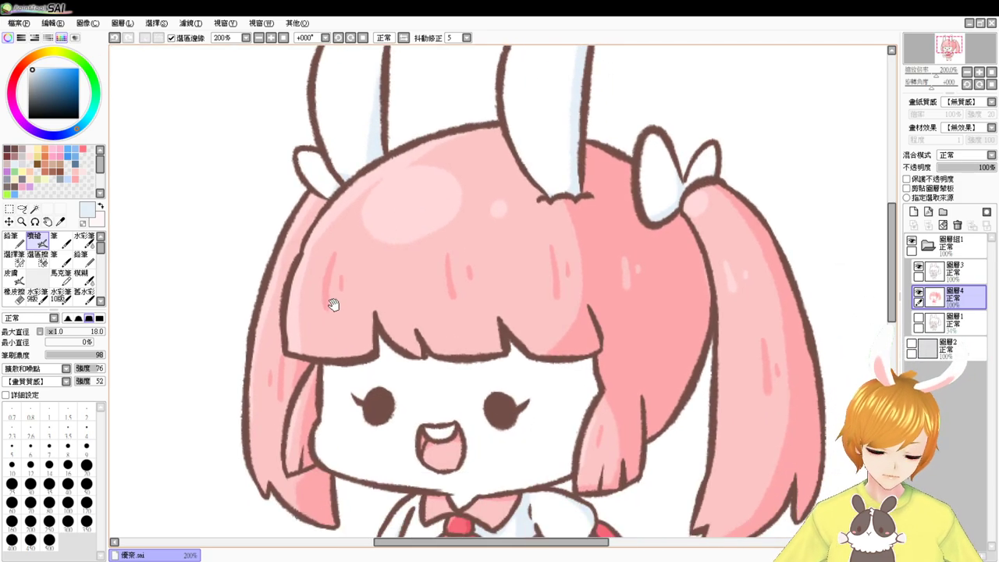
pyautogui.scroll(-3, 341, 408)
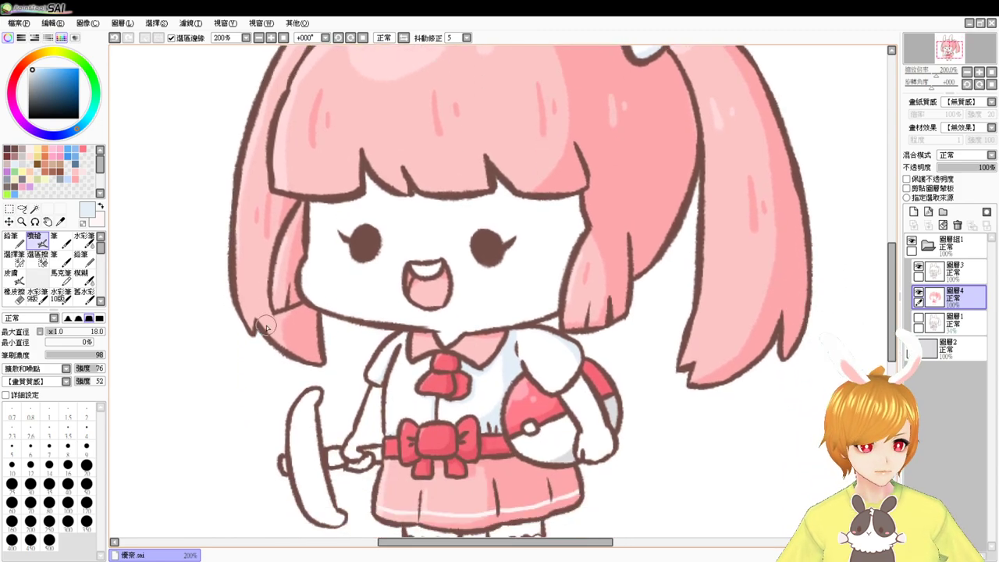
pyautogui.click(35, 209)
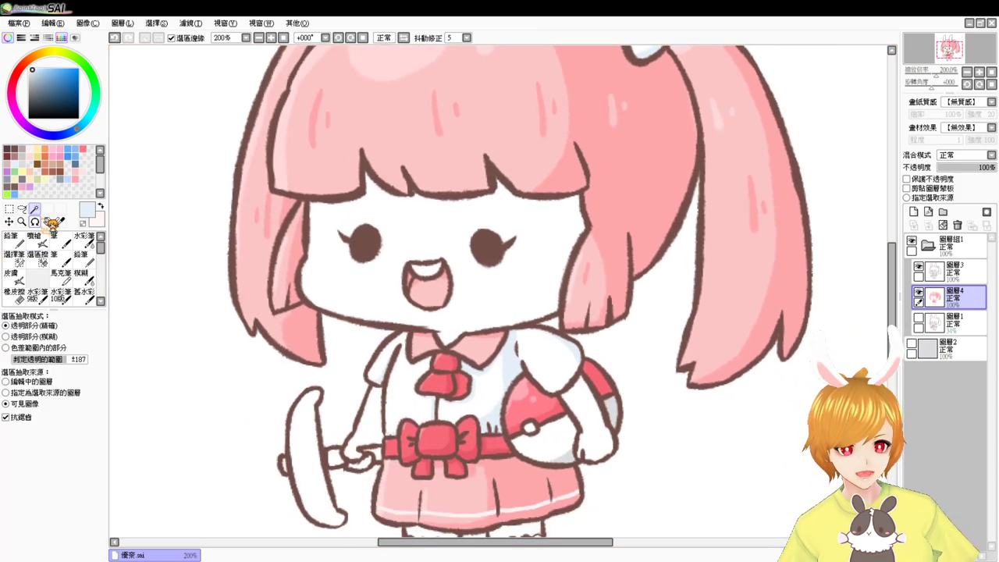
pyautogui.click(450, 298)
pyautogui.scroll(-2, 464, 351)
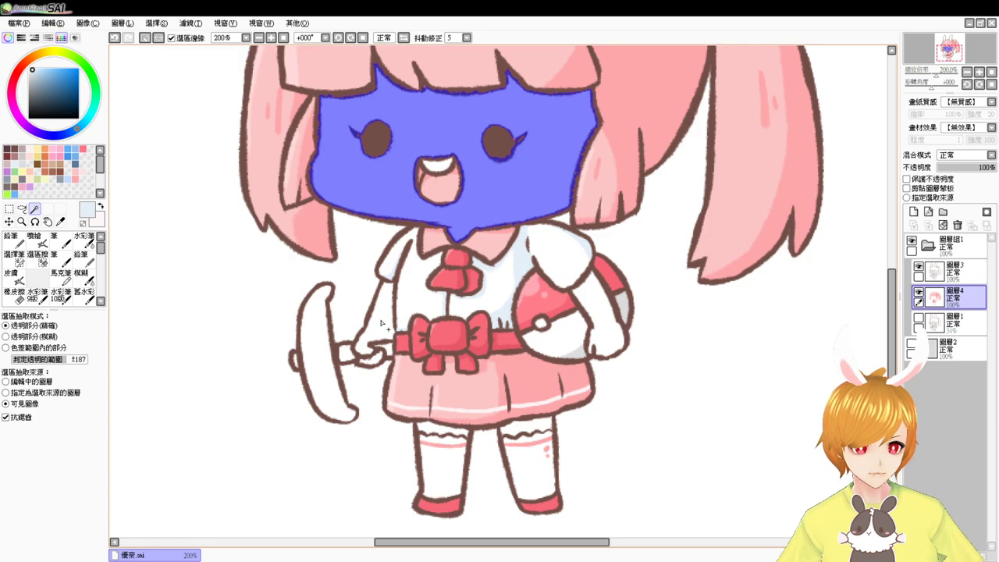
pyautogui.hotkey('ctrl', 'z')
pyautogui.hotkey('ctrl', 'z')
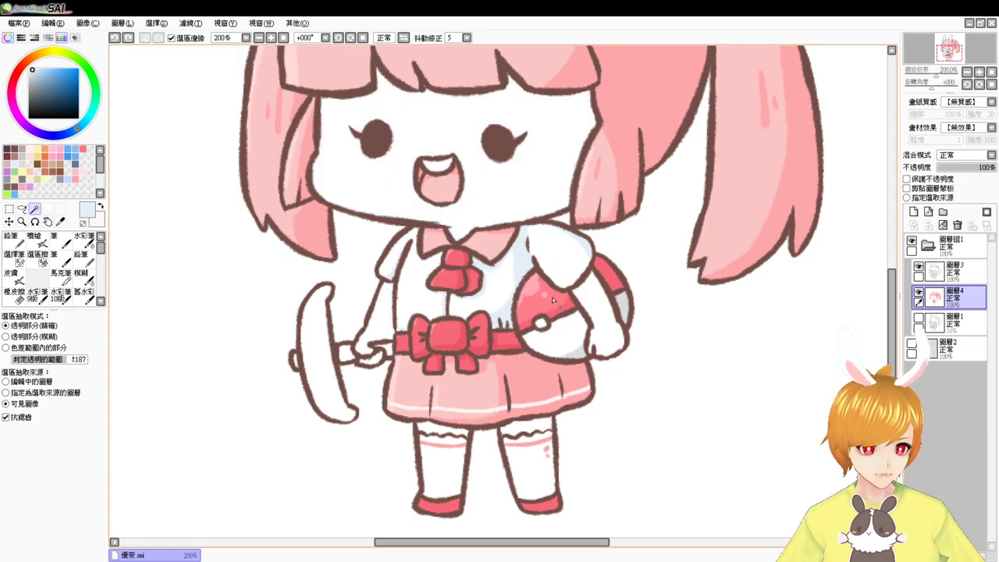
pyautogui.scroll(2, 687, 364)
# Draw a curved wristband in dark brown across the wrist of the arm holding the pickaxe, redoing unsatisfactory strokes
pyautogui.click(43, 238)
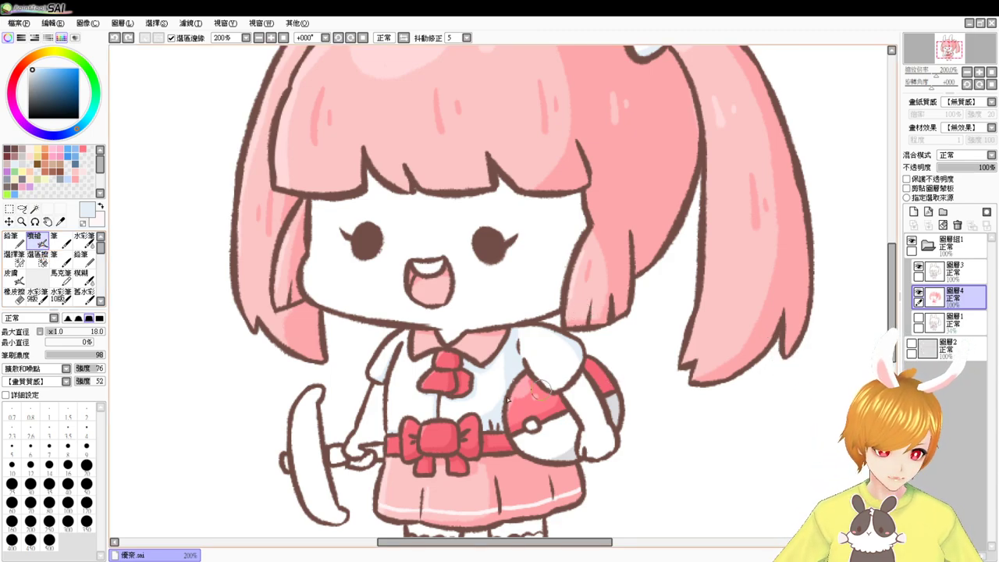
pyautogui.click(15, 150)
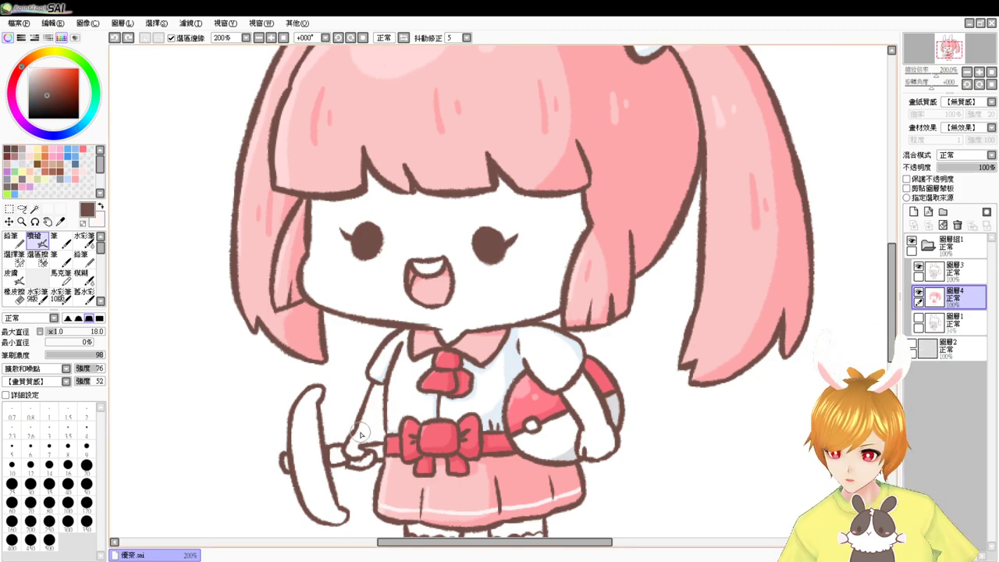
pyautogui.keyDown('ctrl'); pyautogui.click(361, 434); pyautogui.keyUp('ctrl')
pyautogui.moveTo(480, 436); pyautogui.dragTo(465, 355)
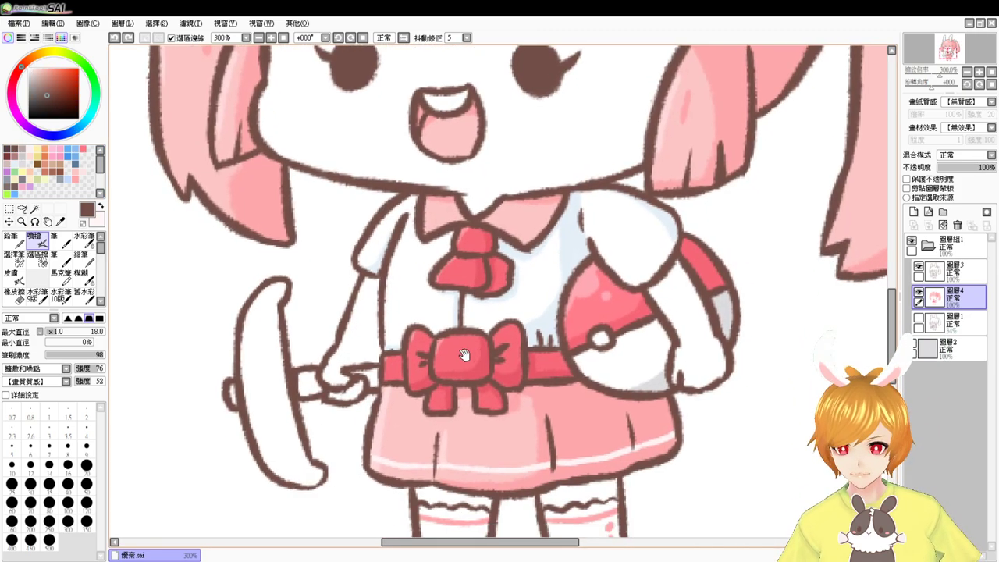
pyautogui.moveTo(338, 342); pyautogui.dragTo(367, 359)
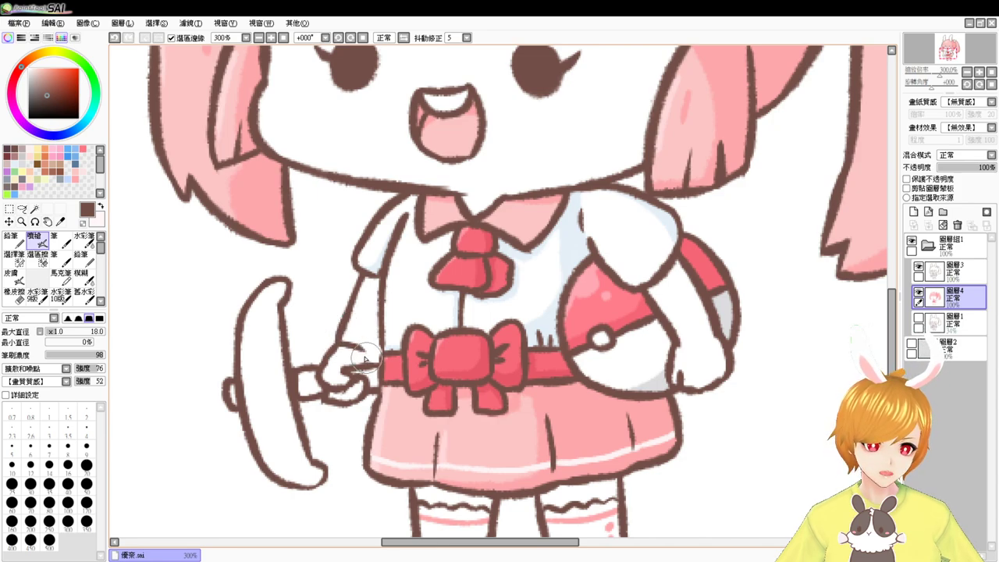
pyautogui.hotkey('ctrl', 'z')
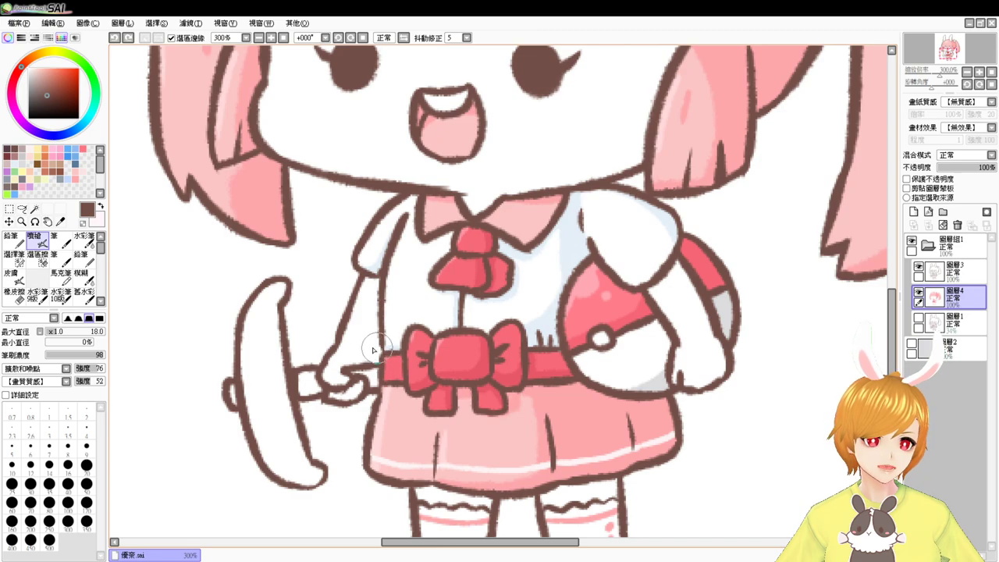
pyautogui.moveTo(337, 343); pyautogui.dragTo(370, 360)
pyautogui.hotkey('ctrl', 'z')
pyautogui.moveTo(343, 322); pyautogui.dragTo(381, 339)
pyautogui.hotkey('ctrl', 'z')
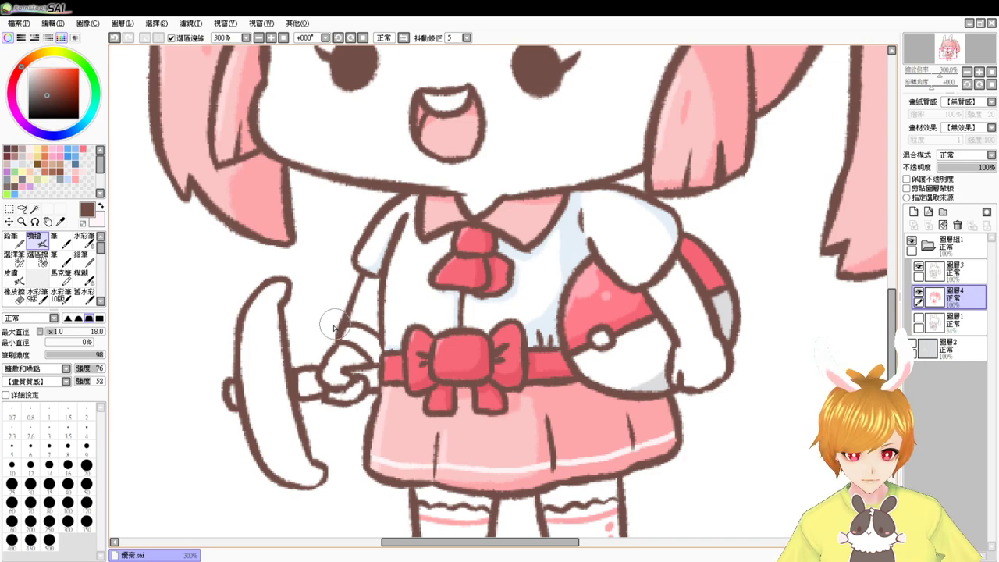
# Draw a small dark brown bow on the outer side of the wristband, undoing stray strokes
pyautogui.moveTo(339, 320)
pyautogui.mouseDown()
pyautogui.moveTo(339, 344)
pyautogui.moveTo(340, 332)
pyautogui.moveTo(321, 325)
pyautogui.moveTo(323, 345)
pyautogui.moveTo(340, 336)
pyautogui.moveTo(321, 334)
pyautogui.moveTo(333, 349)
pyautogui.moveTo(322, 327)
pyautogui.moveTo(324, 347)
pyautogui.moveTo(345, 320)
pyautogui.mouseUp()
pyautogui.hotkey('ctrl', 'z')
pyautogui.hotkey('ctrl', 'z')
pyautogui.hotkey('ctrl', 'z')
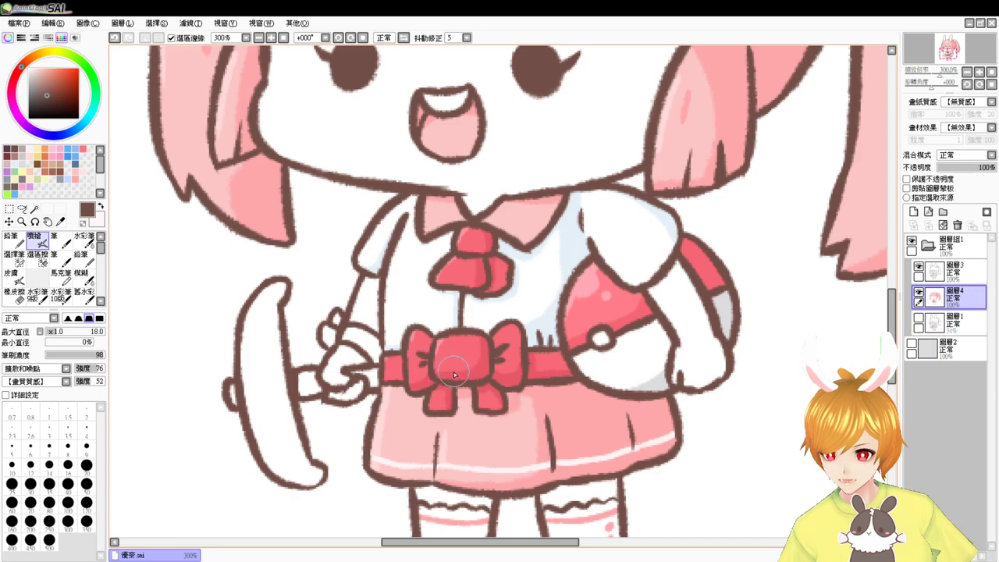
pyautogui.moveTo(461, 414)
pyautogui.mouseDown()
pyautogui.moveTo(468, 403)
pyautogui.moveTo(469, 417)
pyautogui.mouseUp()
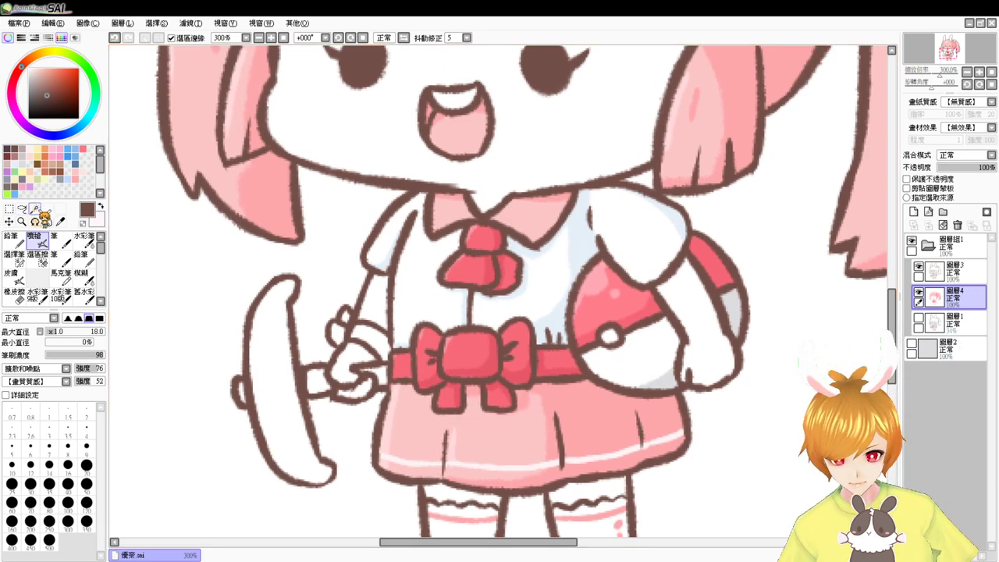
pyautogui.click(34, 209)
pyautogui.click(347, 316)
pyautogui.click(378, 336)
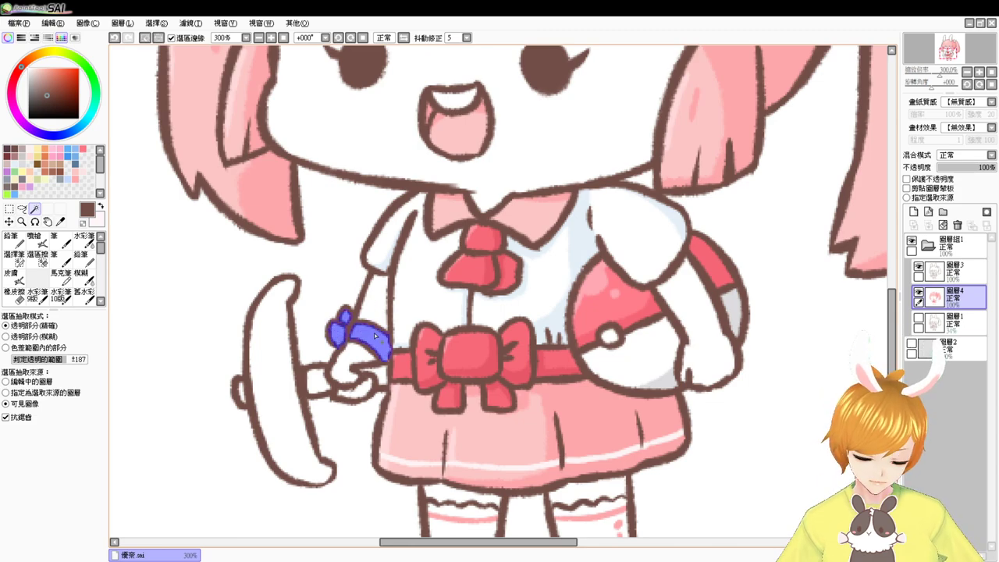
pyautogui.click(45, 241)
pyautogui.rightClick(494, 431)
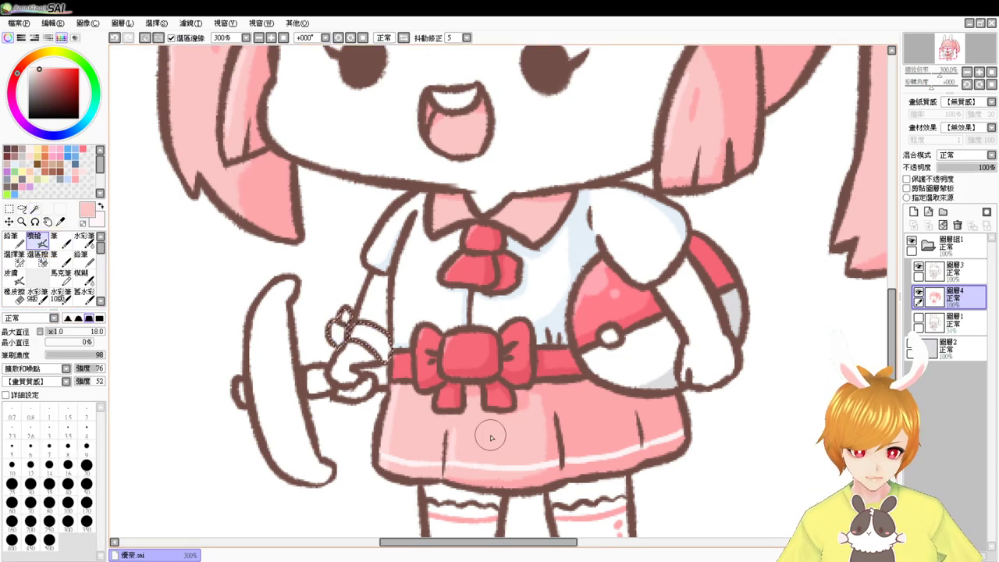
pyautogui.moveTo(390, 373); pyautogui.dragTo(339, 327)
pyautogui.hotkey('ctrl', 'z')
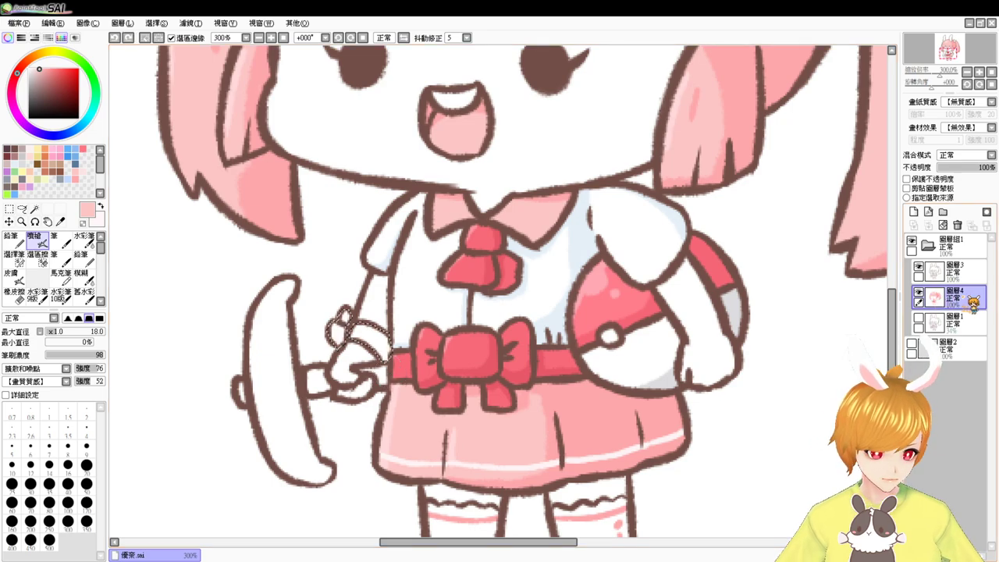
pyautogui.hotkey('ctrl', 'd')
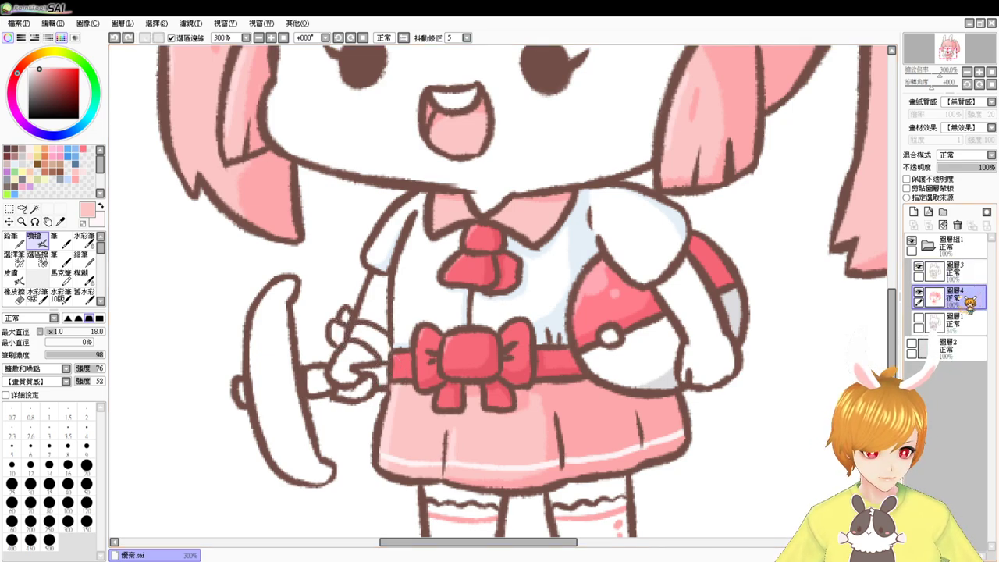
# Redraw the wristband and its small outer bow in dark brown at brush size 7 on layer 圖層3, undoing unsatisfactory strokes
pyautogui.click(956, 270)
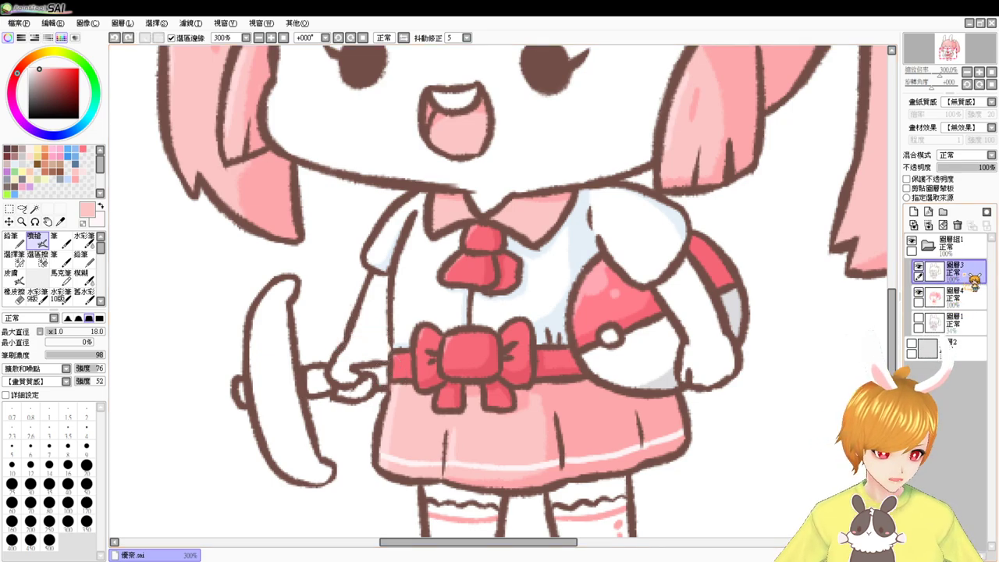
pyautogui.click(24, 150)
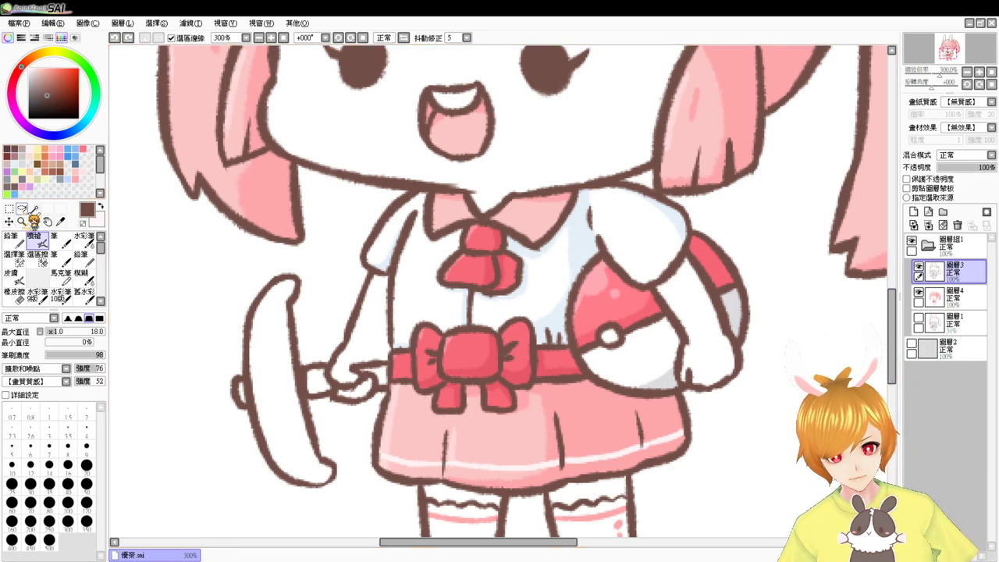
pyautogui.moveTo(376, 341)
pyautogui.mouseDown()
pyautogui.moveTo(381, 360)
pyautogui.moveTo(352, 338)
pyautogui.moveTo(387, 358)
pyautogui.mouseUp()
pyautogui.hotkey('ctrl', 'z')
pyautogui.moveTo(359, 320)
pyautogui.mouseDown()
pyautogui.moveTo(386, 336)
pyautogui.moveTo(333, 318)
pyautogui.moveTo(327, 337)
pyautogui.moveTo(349, 330)
pyautogui.moveTo(329, 320)
pyautogui.moveTo(326, 337)
pyautogui.moveTo(344, 334)
pyautogui.moveTo(351, 310)
pyautogui.mouseUp()
pyautogui.hotkey('ctrl', 'z')
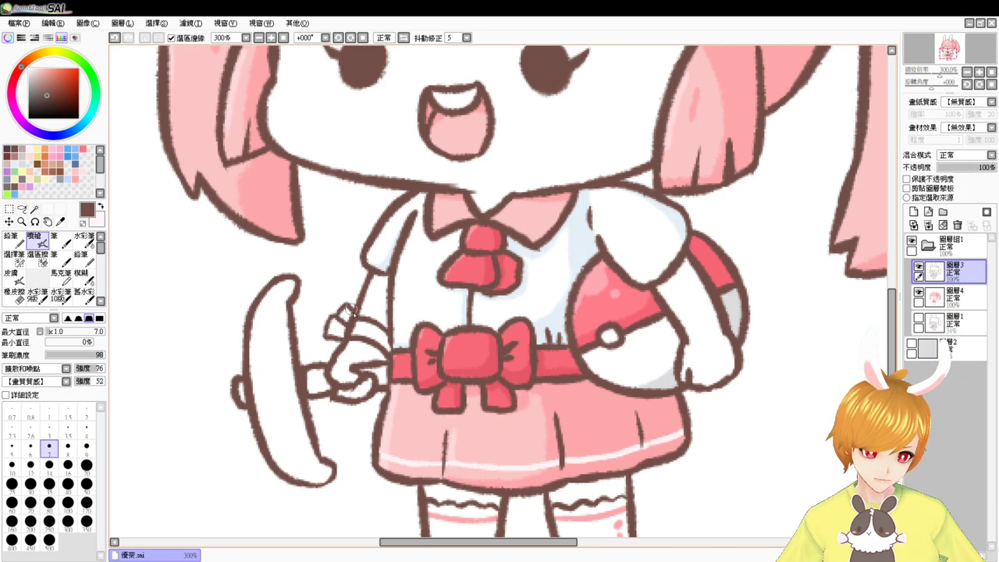
# Select the wristband and its bow, and fill them with the skirt's light pink on layer 圖層4
pyautogui.click(35, 209)
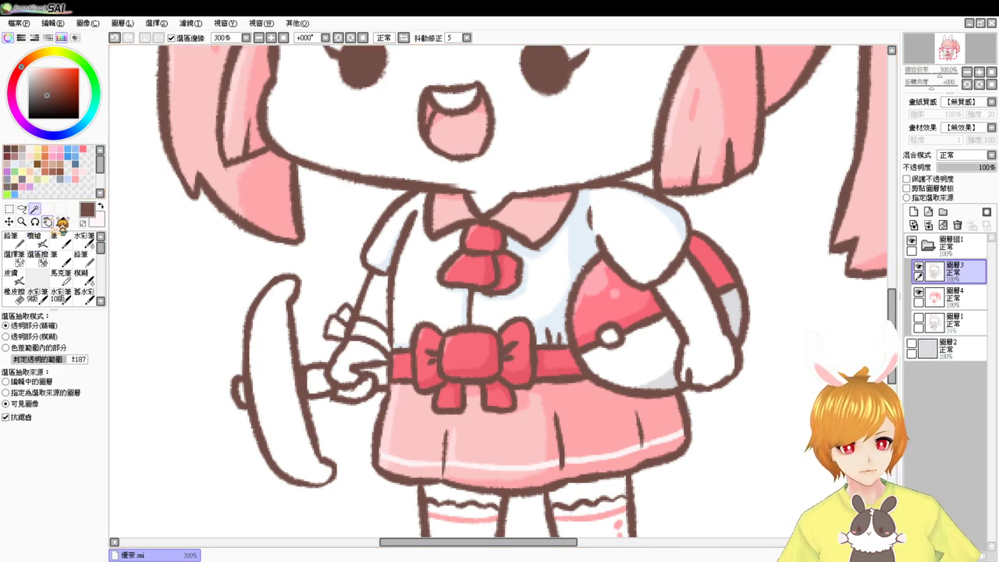
pyautogui.click(974, 301)
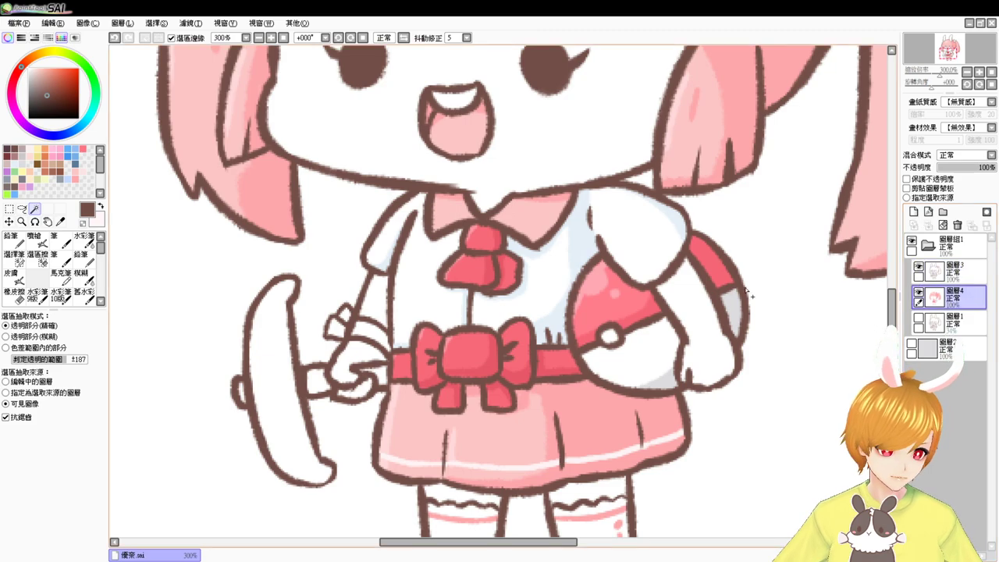
pyautogui.click(344, 314)
pyautogui.click(364, 328)
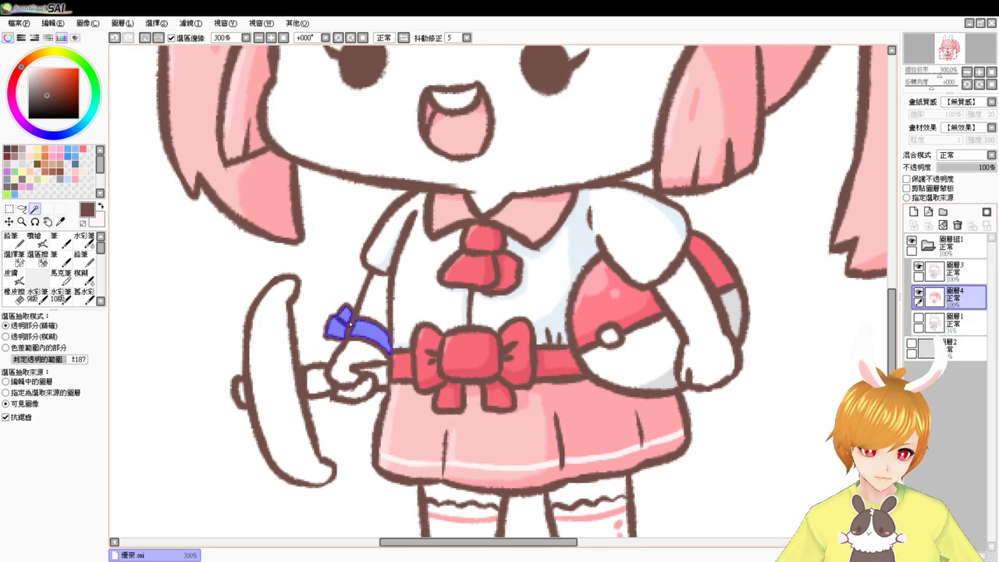
pyautogui.click(45, 242)
pyautogui.rightClick(453, 204)
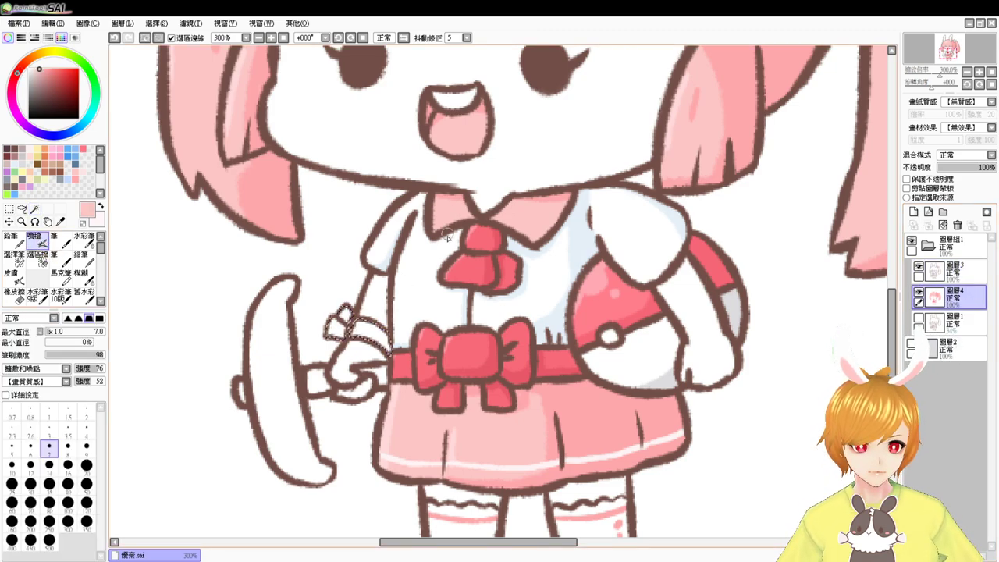
pyautogui.hotkey('ctrl', 'f')
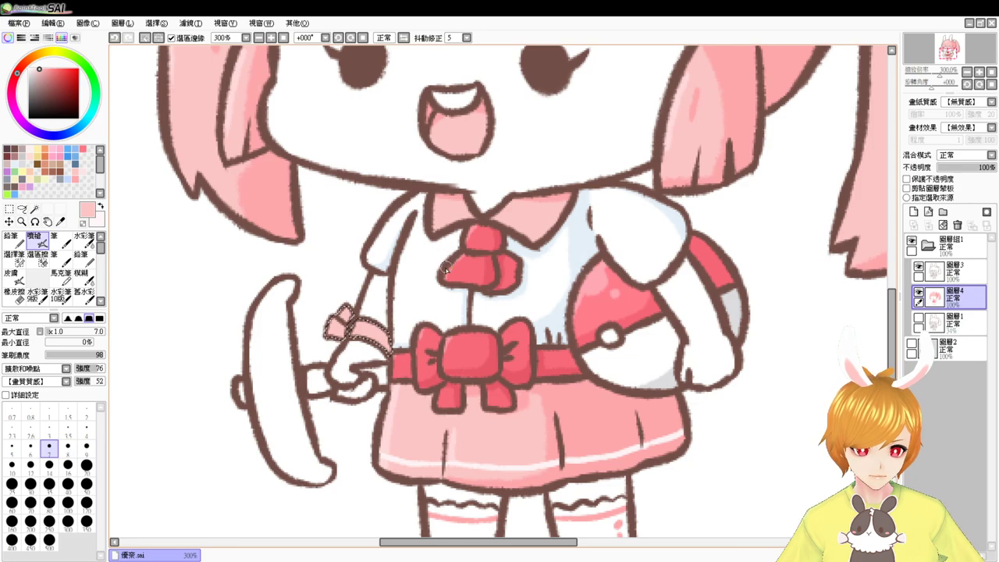
# Airbrush the collar's darker pink as shadow on the wristband and its bow at size 7
pyautogui.rightClick(560, 195)
pyautogui.moveTo(381, 329); pyautogui.dragTo(391, 341)
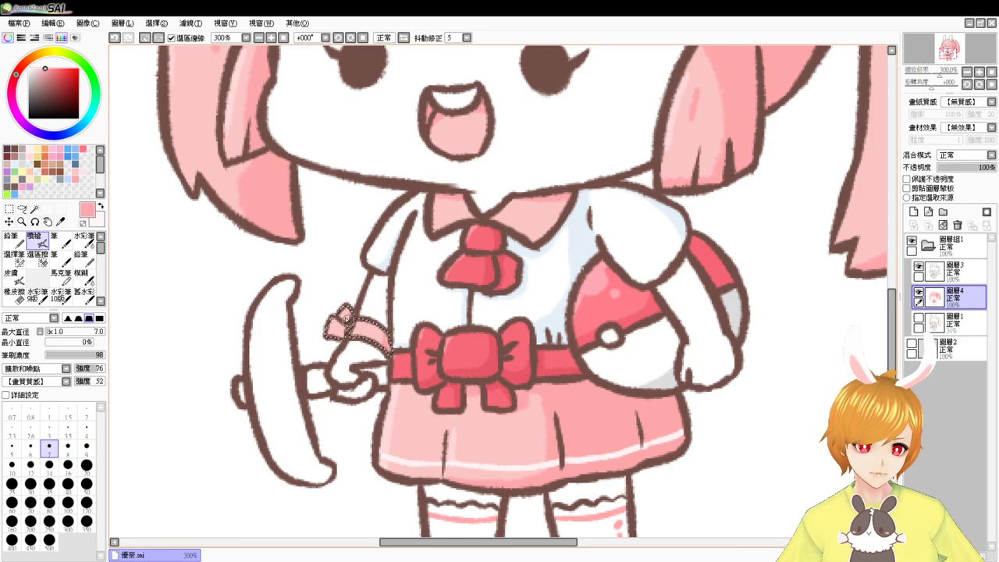
# Finish shading the pink ribbon on the wrist with the airbrush and clear the selection
pyautogui.moveTo(344, 317); pyautogui.dragTo(336, 345)
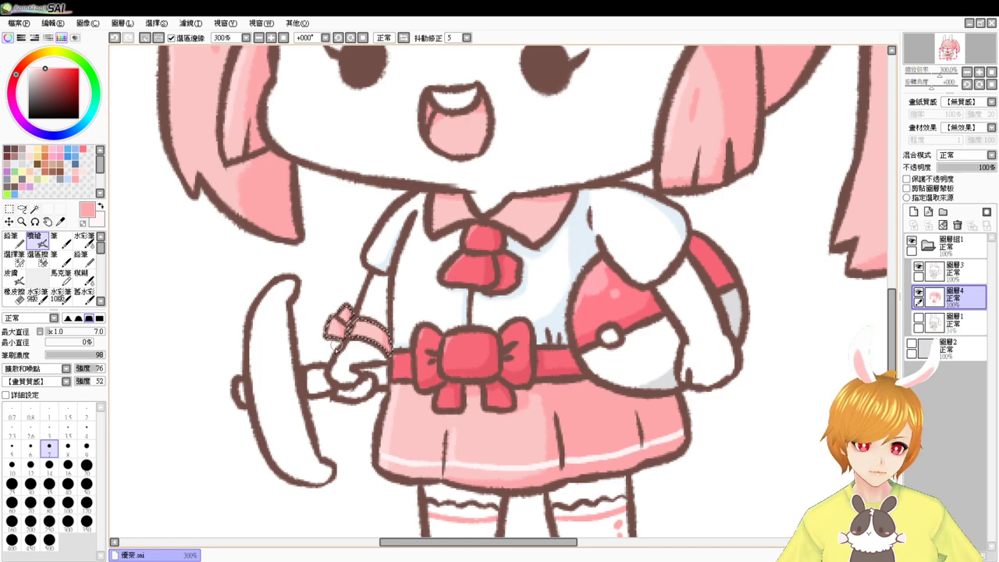
pyautogui.hotkey('ctrl', 'd')
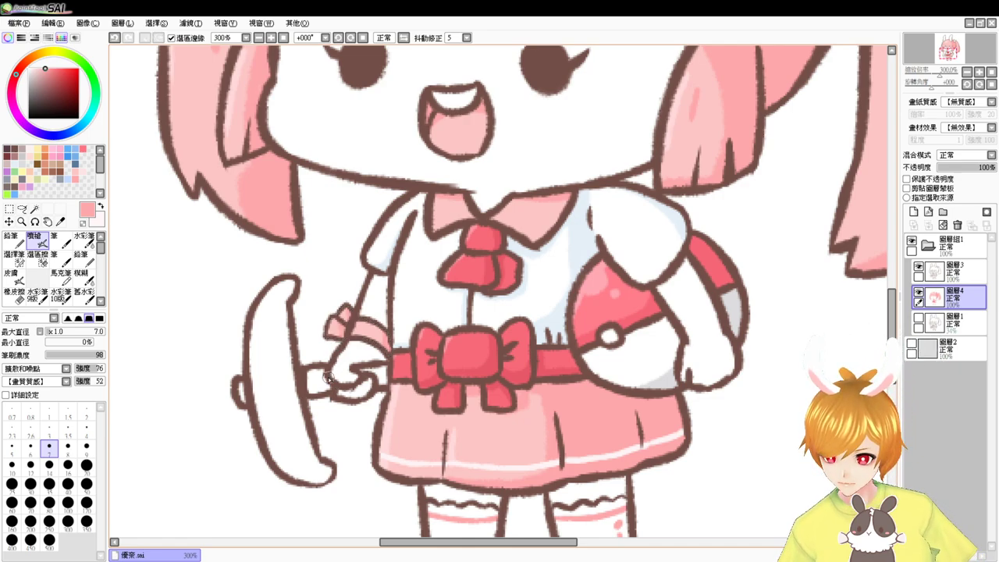
# Select the character's face, both arms and the hand gripping the tool with the magic wand
pyautogui.moveTo(356, 402); pyautogui.dragTo(315, 366)
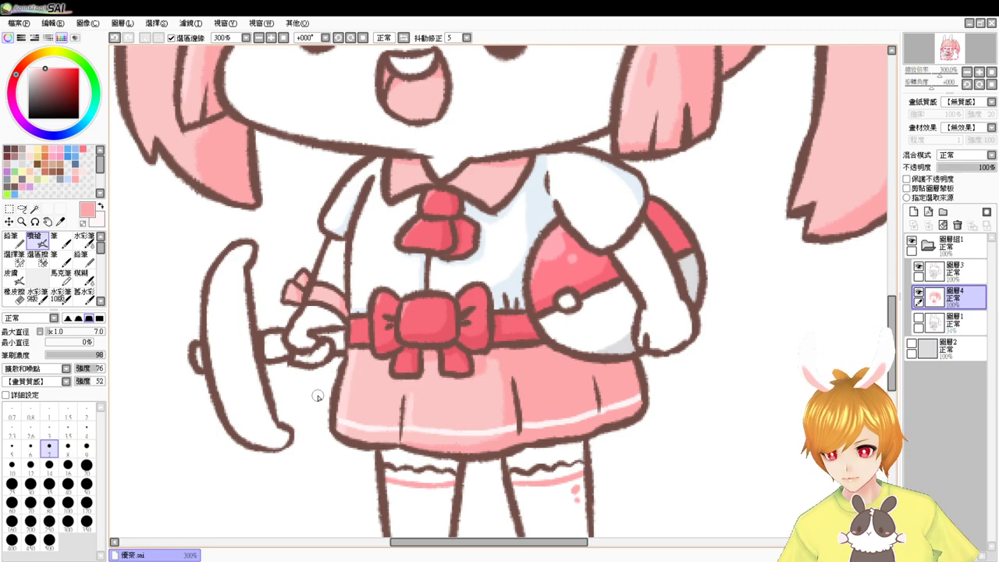
pyautogui.moveTo(367, 373); pyautogui.dragTo(417, 429)
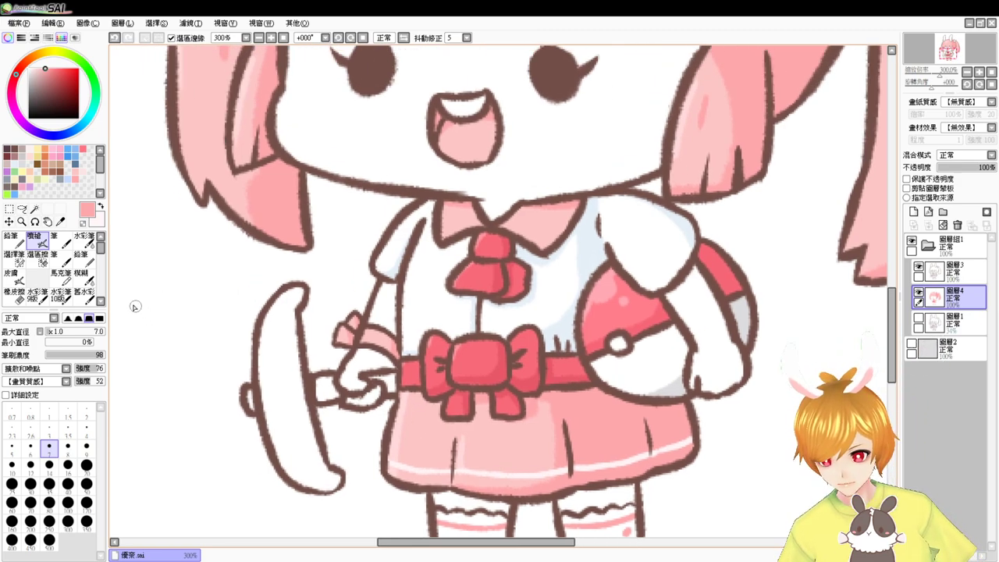
pyautogui.click(34, 210)
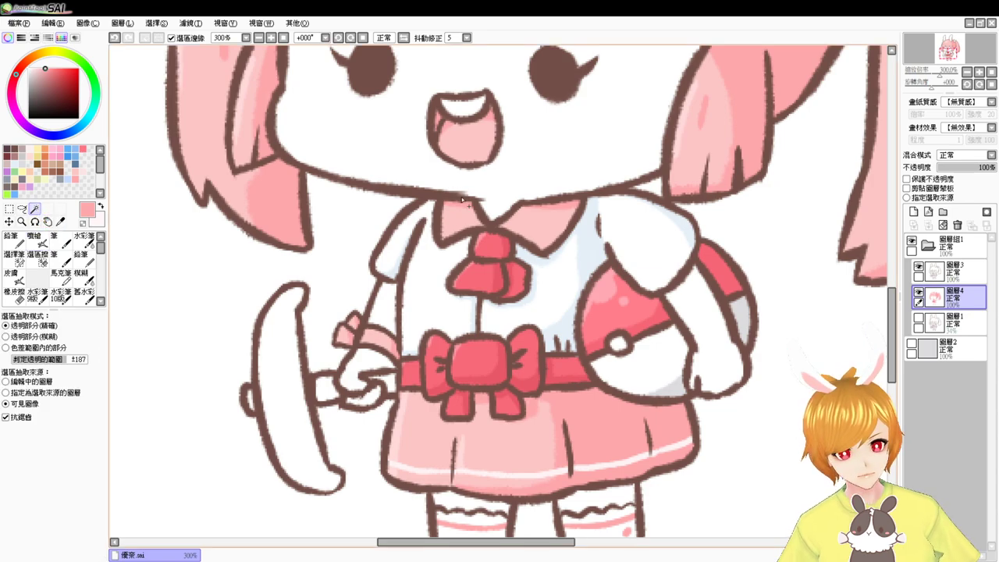
pyautogui.click(515, 182)
pyautogui.click(385, 321)
pyautogui.click(374, 354)
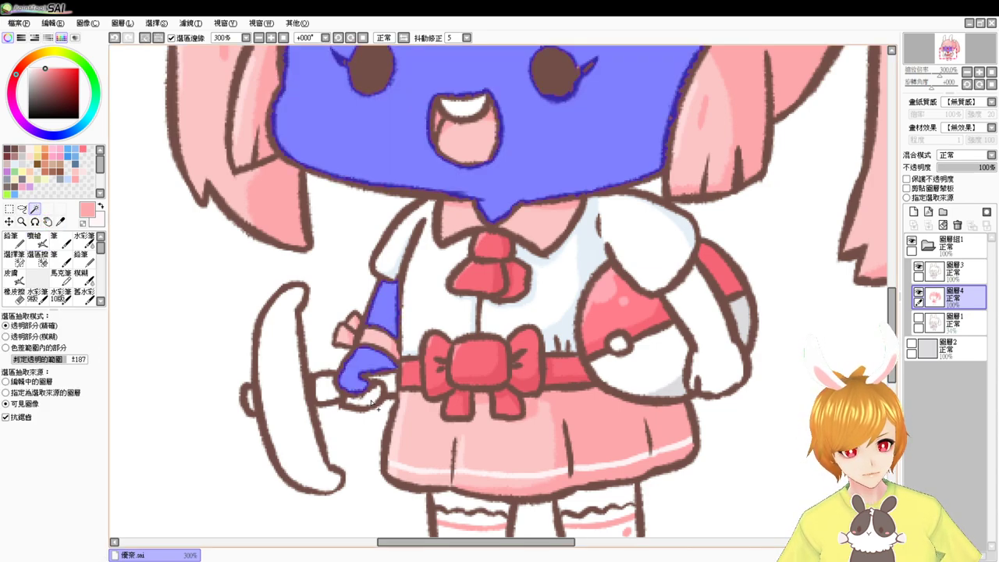
pyautogui.click(373, 402)
pyautogui.click(695, 317)
# Fill the selected face, arms and hands with a very pale pink skin colour
pyautogui.moveTo(698, 213); pyautogui.dragTo(682, 289)
pyautogui.moveTo(689, 184); pyautogui.dragTo(675, 295)
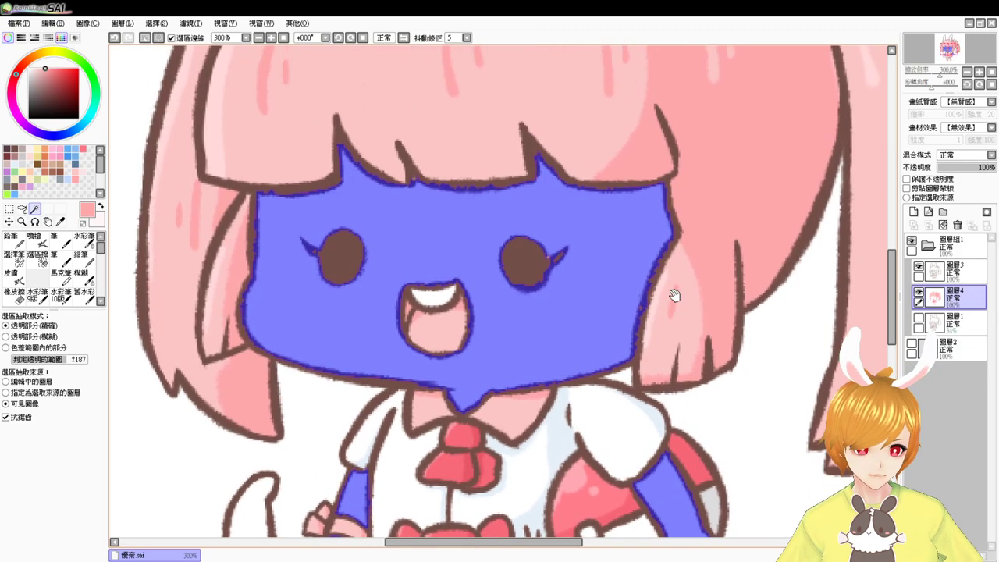
pyautogui.click(14, 254)
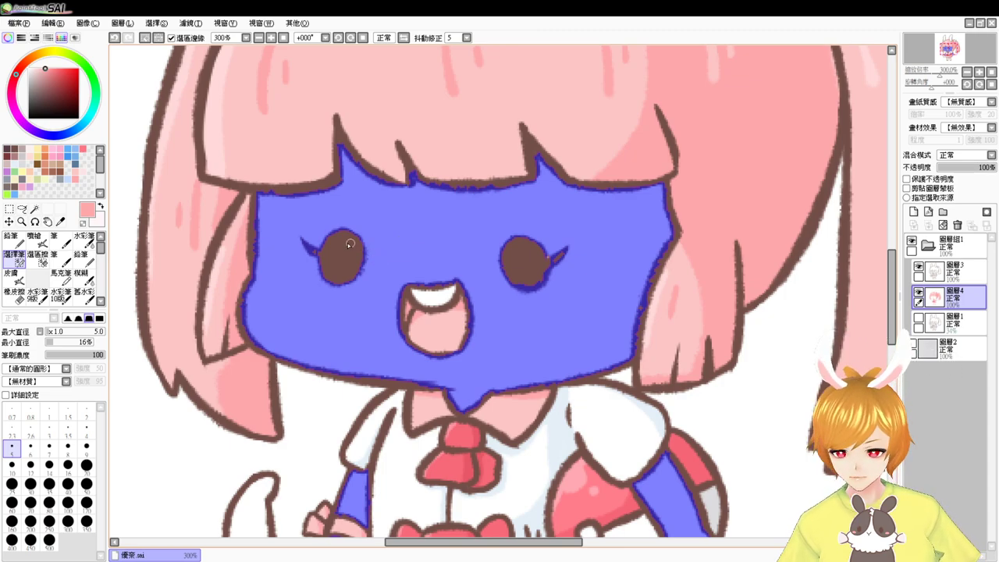
pyautogui.click(34, 148)
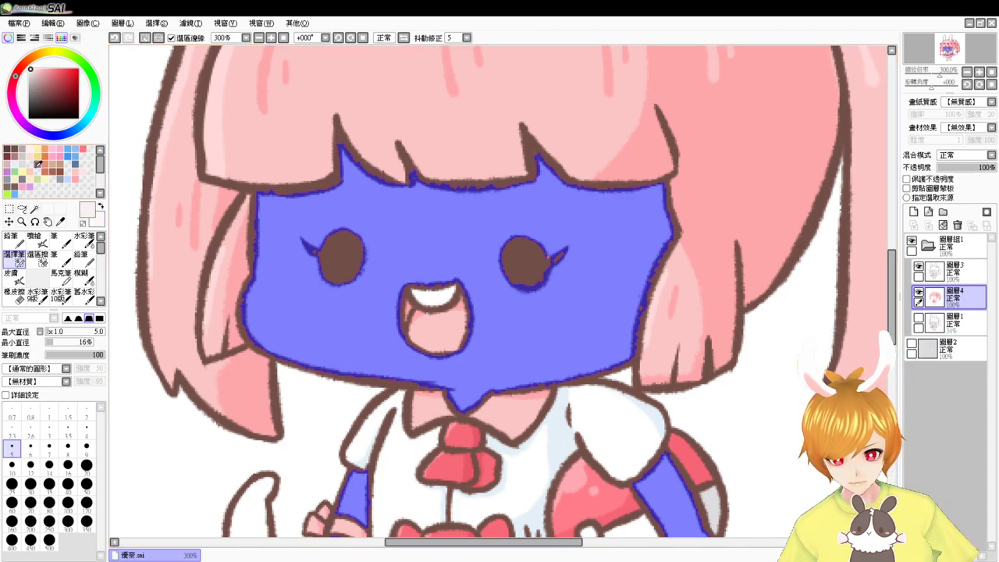
# Shade the face beneath the bangs and along the jaw with the airbrush at size 15 in light peach pink
pyautogui.click(34, 172)
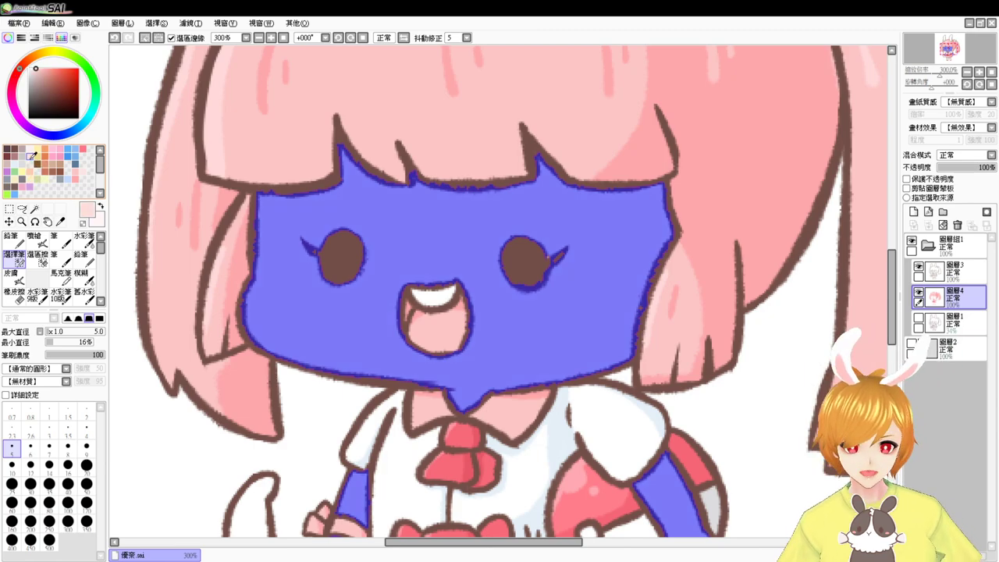
pyautogui.click(38, 239)
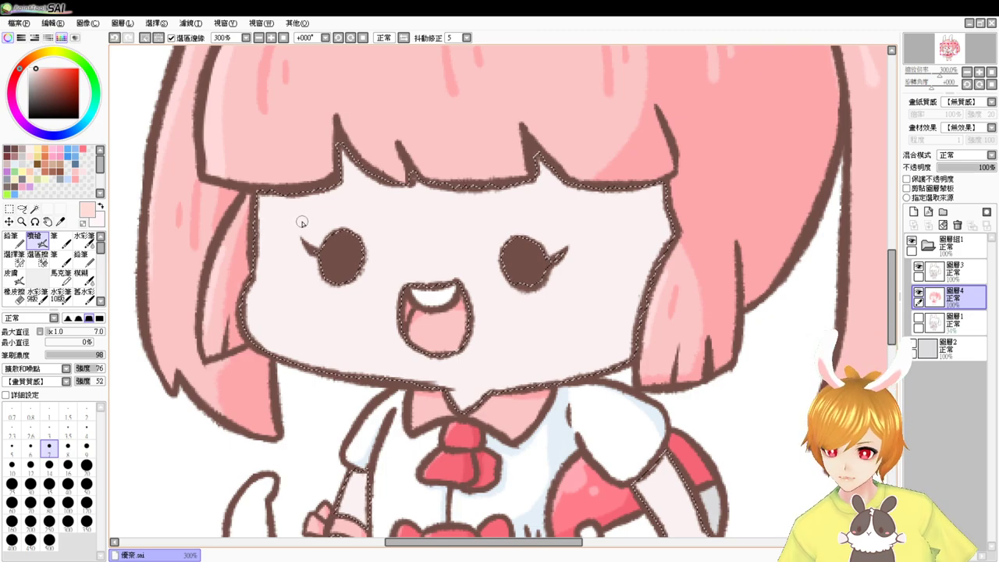
pyautogui.scroll(-2, 303, 219)
pyautogui.moveTo(312, 259); pyautogui.dragTo(318, 266)
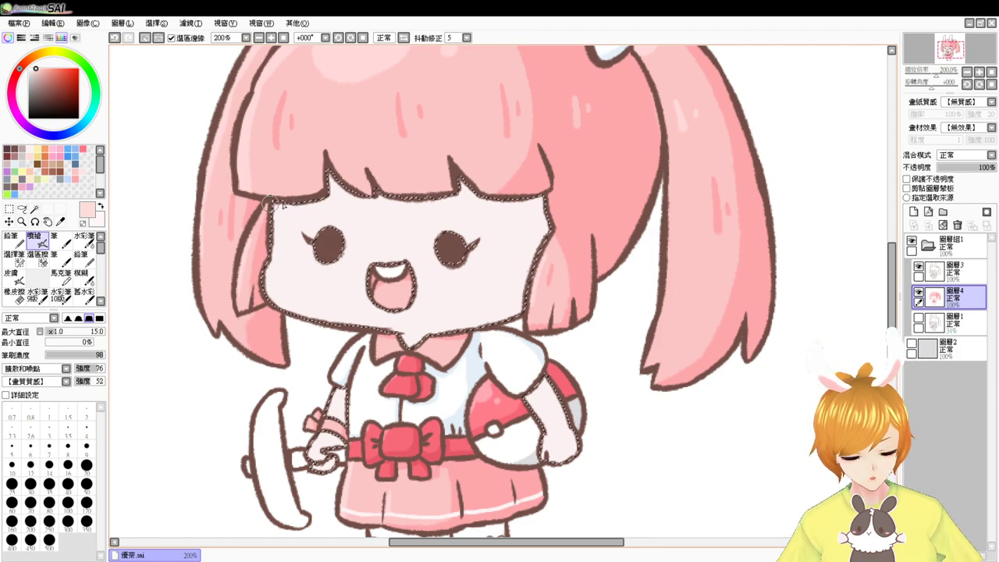
pyautogui.moveTo(273, 204); pyautogui.dragTo(337, 204)
pyautogui.hotkey('ctrl', 'z')
pyautogui.moveTo(273, 202)
pyautogui.mouseDown()
pyautogui.moveTo(333, 200)
pyautogui.moveTo(341, 177)
pyautogui.moveTo(320, 188)
pyautogui.moveTo(384, 201)
pyautogui.moveTo(341, 192)
pyautogui.moveTo(387, 196)
pyautogui.mouseUp()
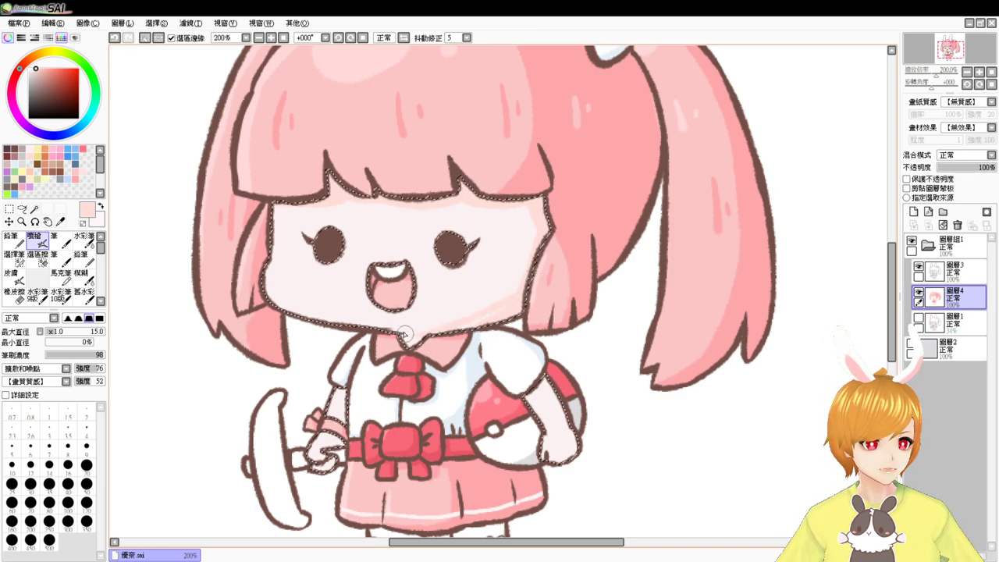
pyautogui.moveTo(532, 281); pyautogui.dragTo(418, 326)
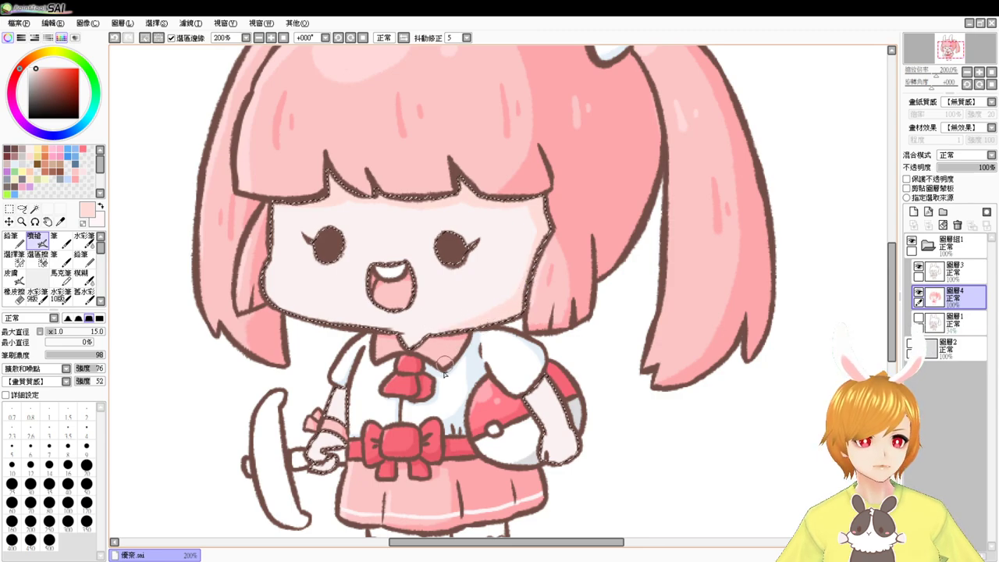
# Shade both arms and hands with the same light peach pink airbrush
pyautogui.moveTo(426, 372); pyautogui.dragTo(441, 319)
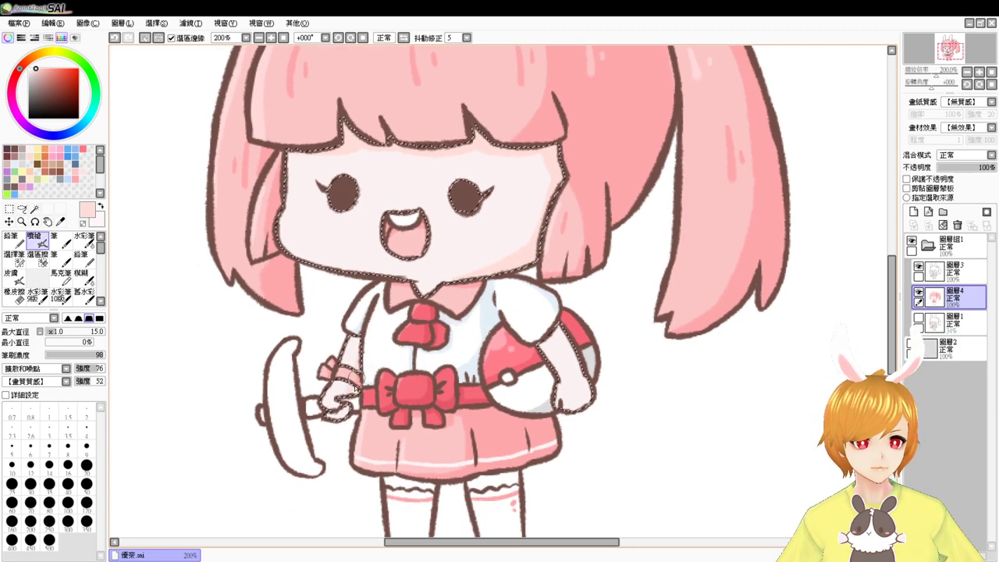
pyautogui.moveTo(378, 399); pyautogui.dragTo(379, 371)
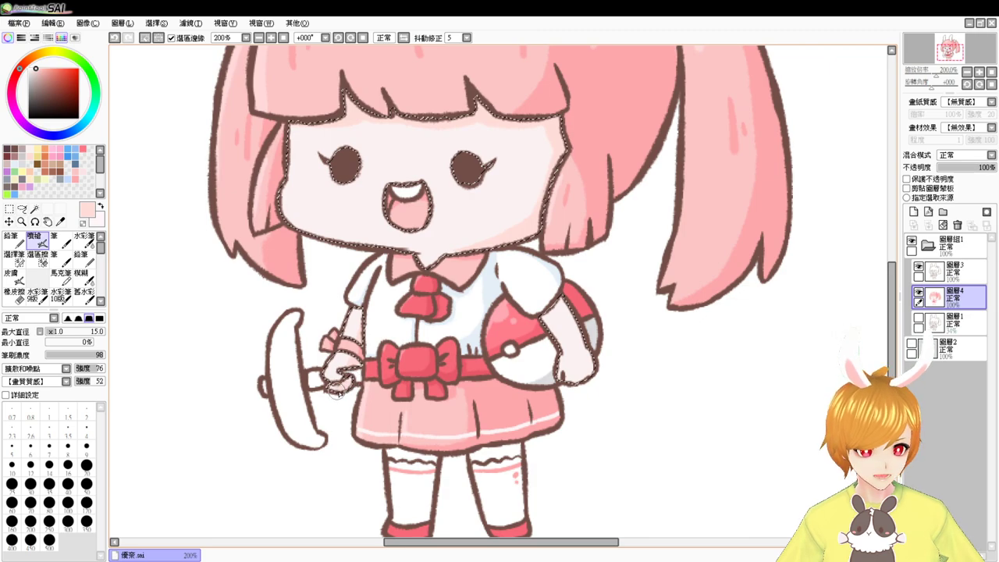
pyautogui.moveTo(570, 339); pyautogui.dragTo(522, 361)
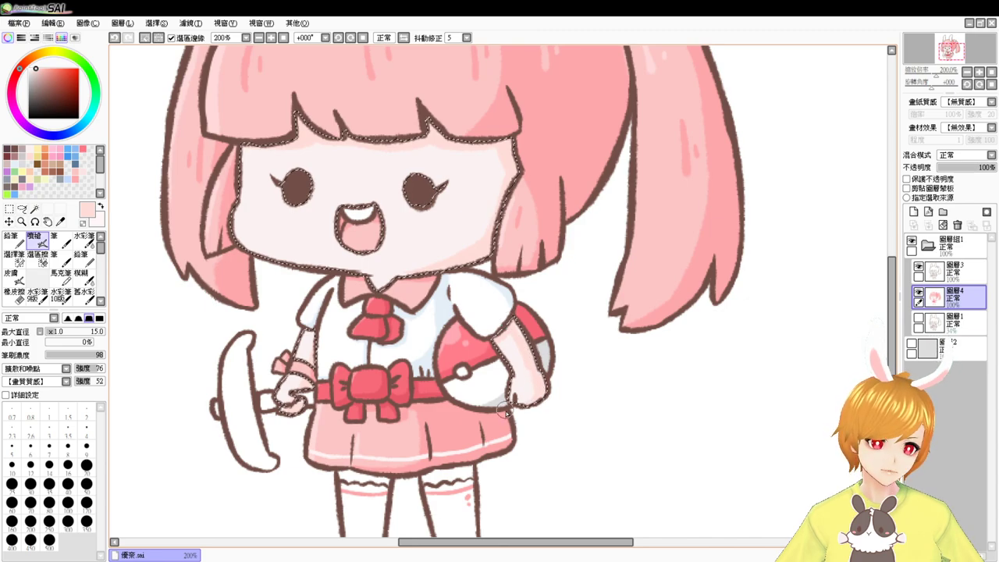
# Paint an oval blush in a deeper pink on each cheek with the airbrush at size 15
pyautogui.moveTo(559, 306); pyautogui.dragTo(550, 367)
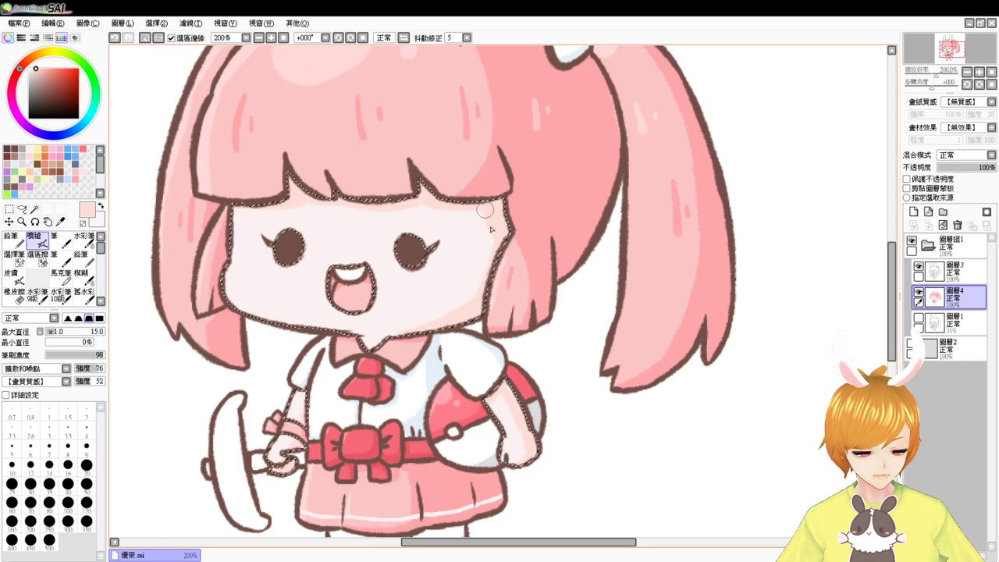
pyautogui.click(75, 180)
pyautogui.click(83, 173)
pyautogui.moveTo(231, 296)
pyautogui.mouseDown()
pyautogui.moveTo(253, 286)
pyautogui.moveTo(242, 292)
pyautogui.mouseUp()
pyautogui.moveTo(454, 301); pyautogui.dragTo(469, 287)
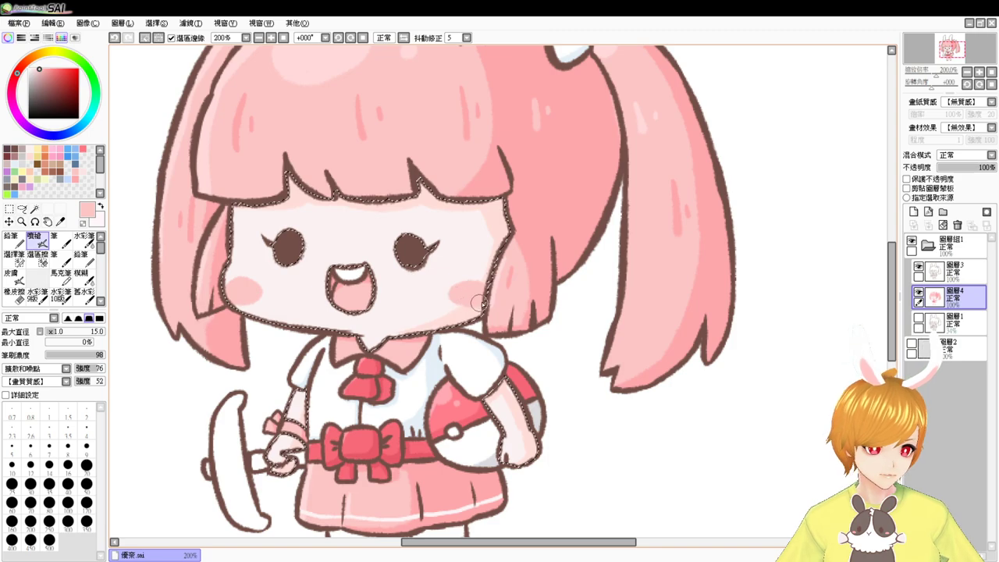
# Soften the edges of both cheek blushes with the watercolour brush at size 23 in the blush pink
pyautogui.keyDown('alt'); pyautogui.click(281, 297); pyautogui.keyUp('alt')
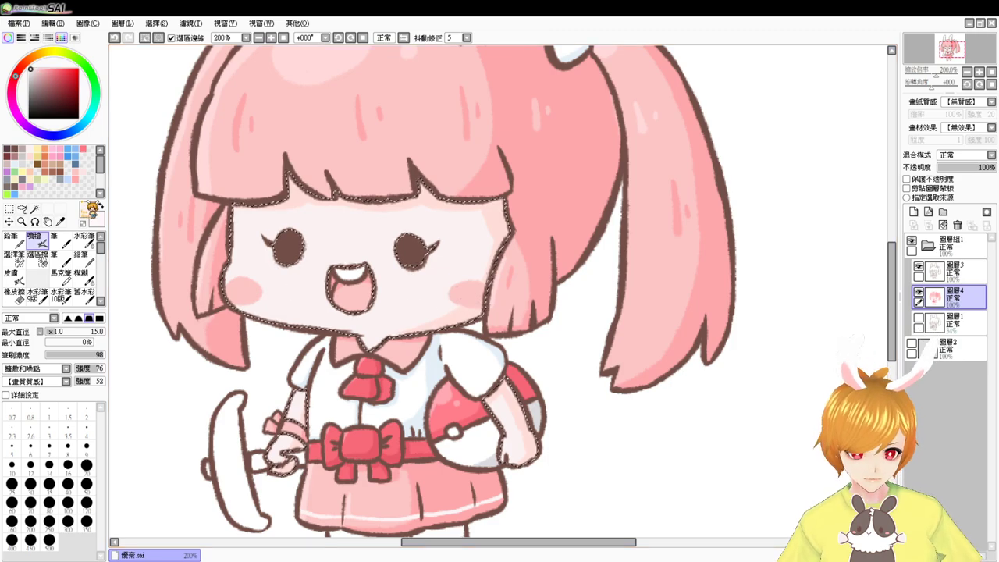
pyautogui.keyDown('alt'); pyautogui.click(238, 291); pyautogui.keyUp('alt')
pyautogui.press('c')
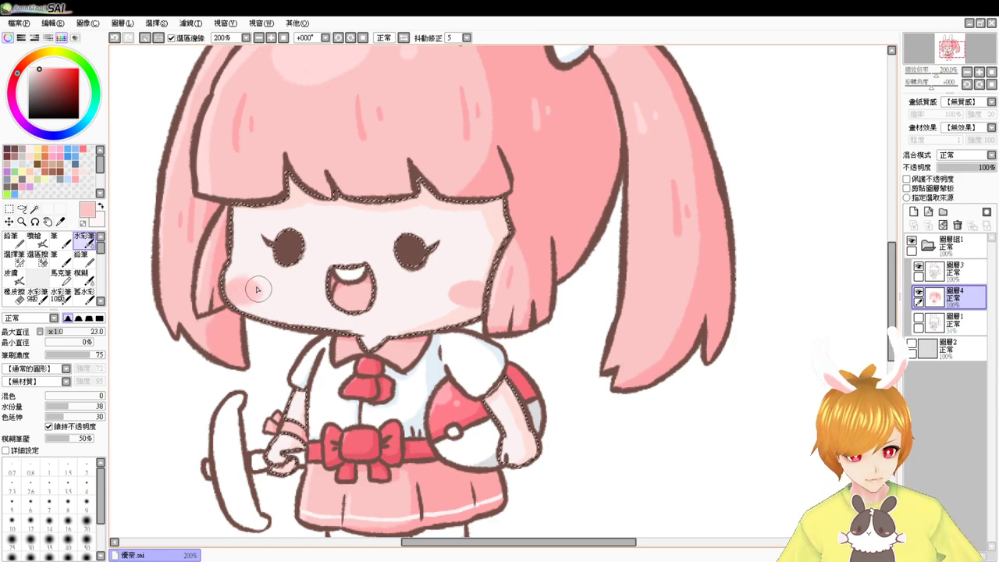
pyautogui.moveTo(468, 291); pyautogui.dragTo(460, 308)
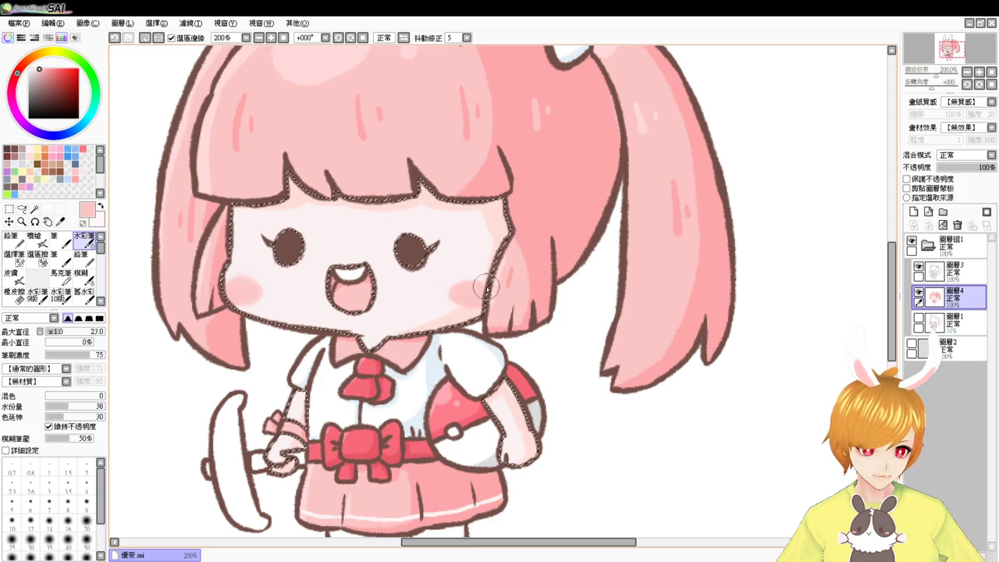
# Add two small highlight dots to each cheek blush with the airbrush at size 14 in the pale skin colour
pyautogui.keyDown('alt'); pyautogui.click(385, 298); pyautogui.keyUp('alt')
pyautogui.click(37, 241)
pyautogui.moveTo(264, 296); pyautogui.dragTo(238, 290)
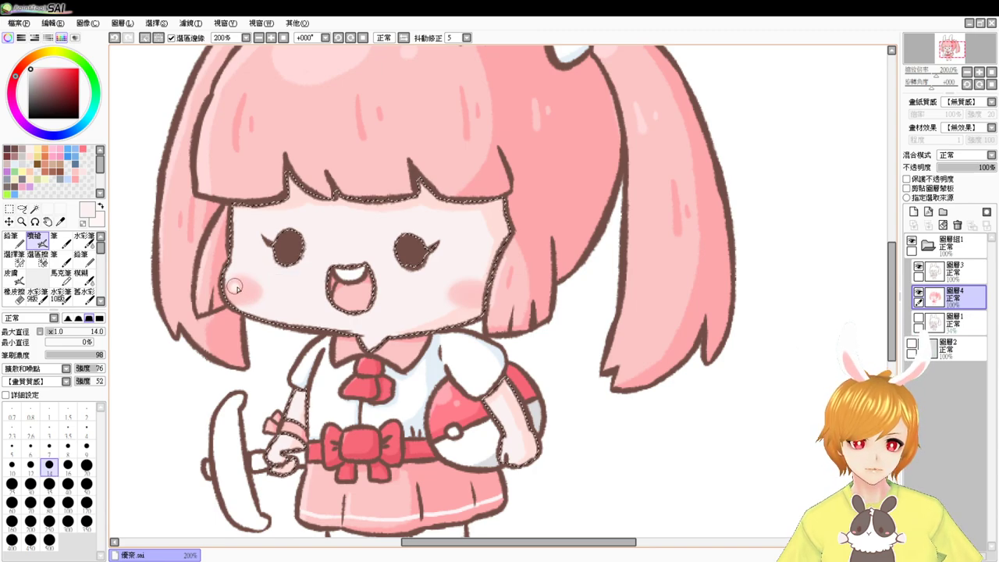
pyautogui.click(235, 286)
pyautogui.click(245, 291)
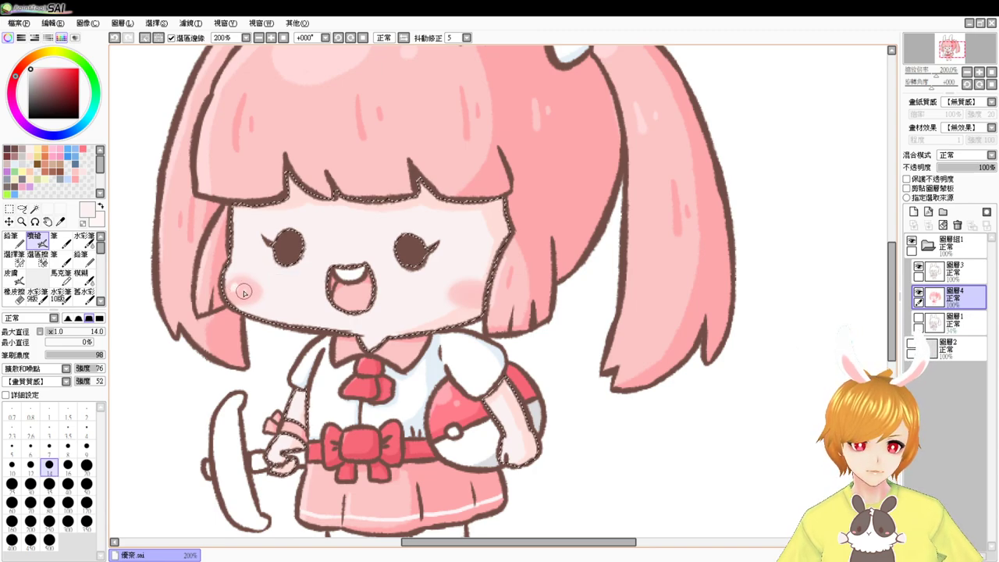
pyautogui.click(460, 291)
pyautogui.click(470, 294)
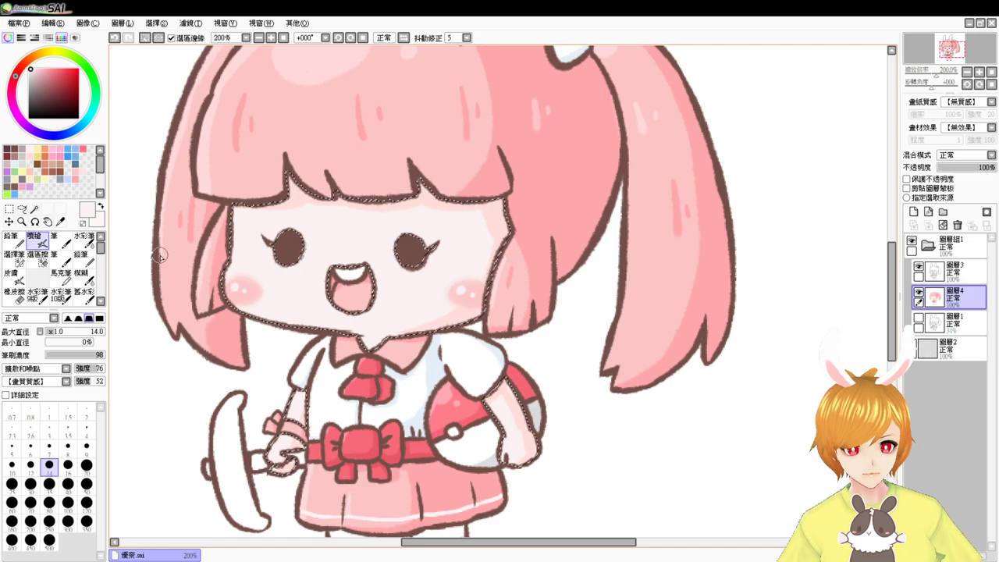
pyautogui.hotkey('ctrl', 'd')
pyautogui.moveTo(349, 401); pyautogui.dragTo(334, 341)
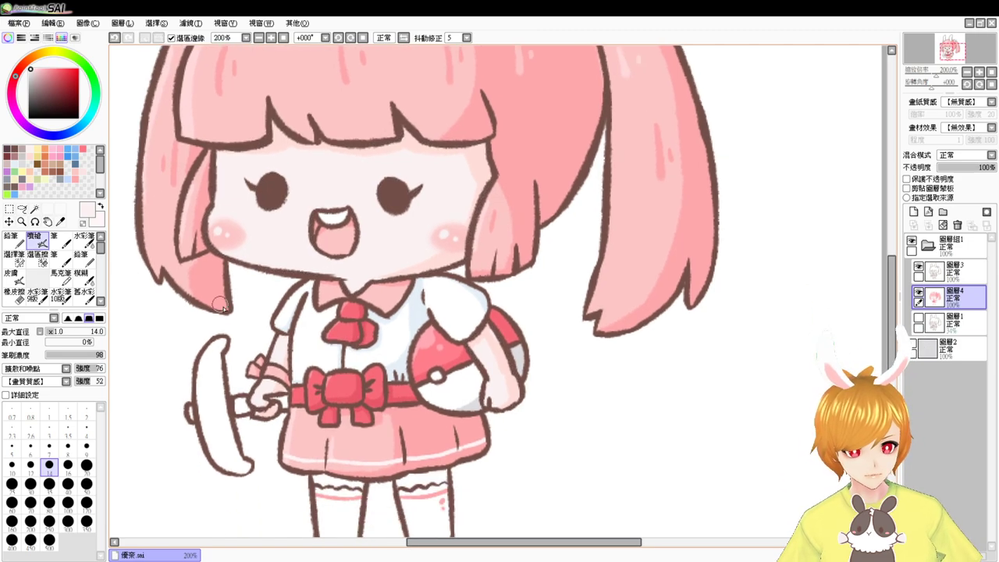
pyautogui.moveTo(247, 355); pyautogui.dragTo(243, 333)
pyautogui.hotkey('ctrl', 'z')
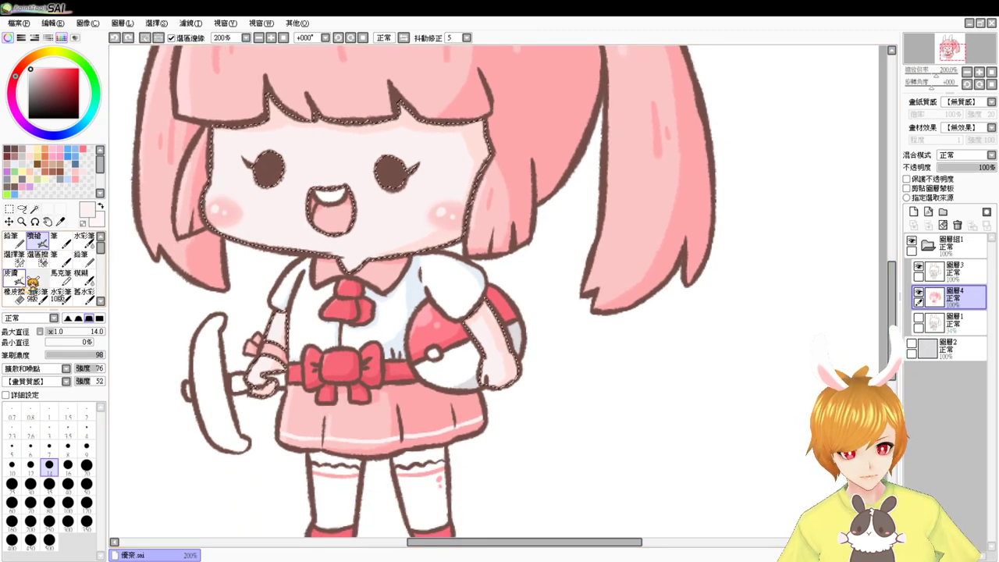
# Blend the skin shading on the face and arms with the watercolour brush at size 19, and clear the selection
pyautogui.click(84, 238)
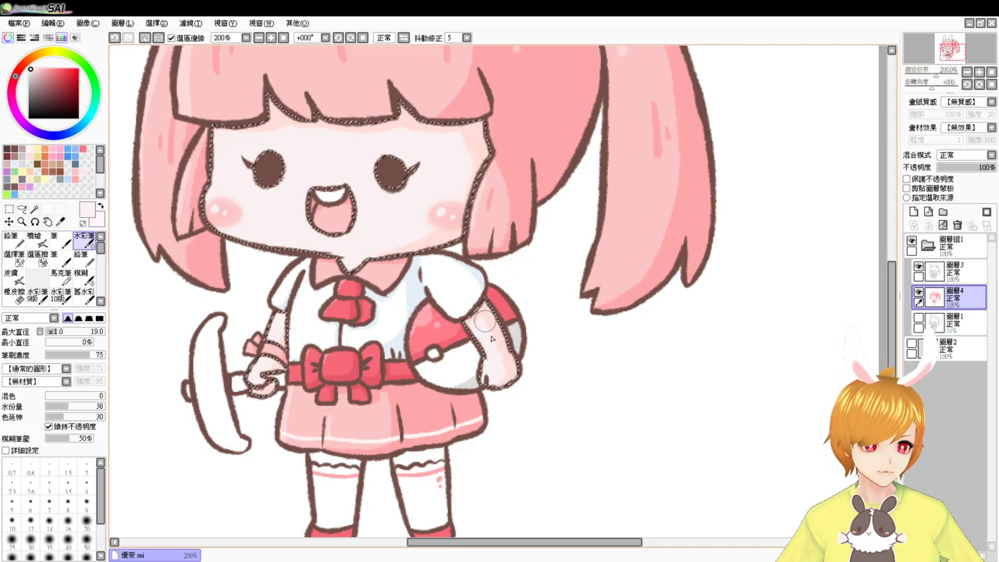
pyautogui.moveTo(464, 314); pyautogui.dragTo(473, 350)
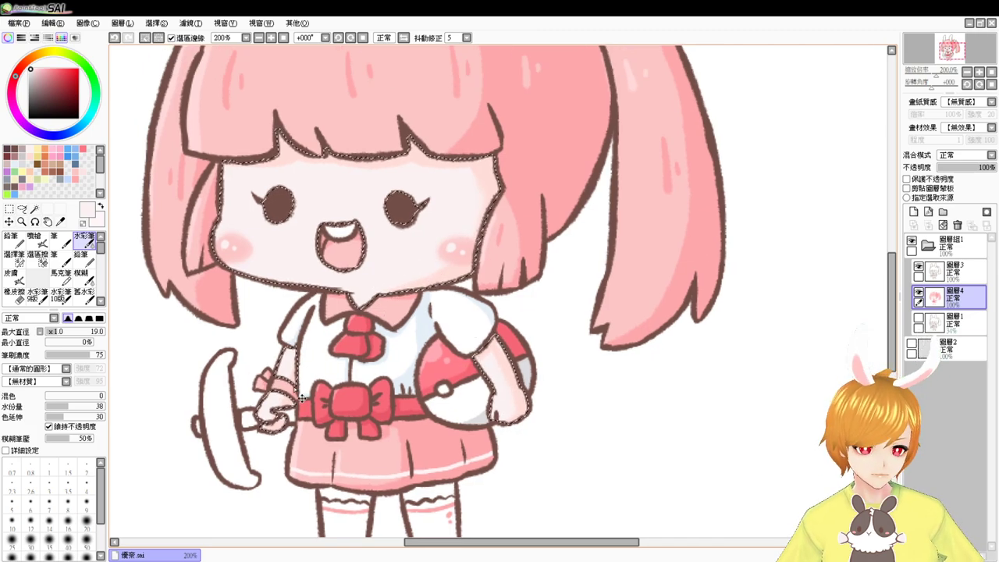
pyautogui.hotkey('ctrl', 'd')
# Select the bare thighs above both socks, fill them with the pale skin colour, and set the airbrush to light peach pink
pyautogui.moveTo(312, 409); pyautogui.dragTo(307, 334)
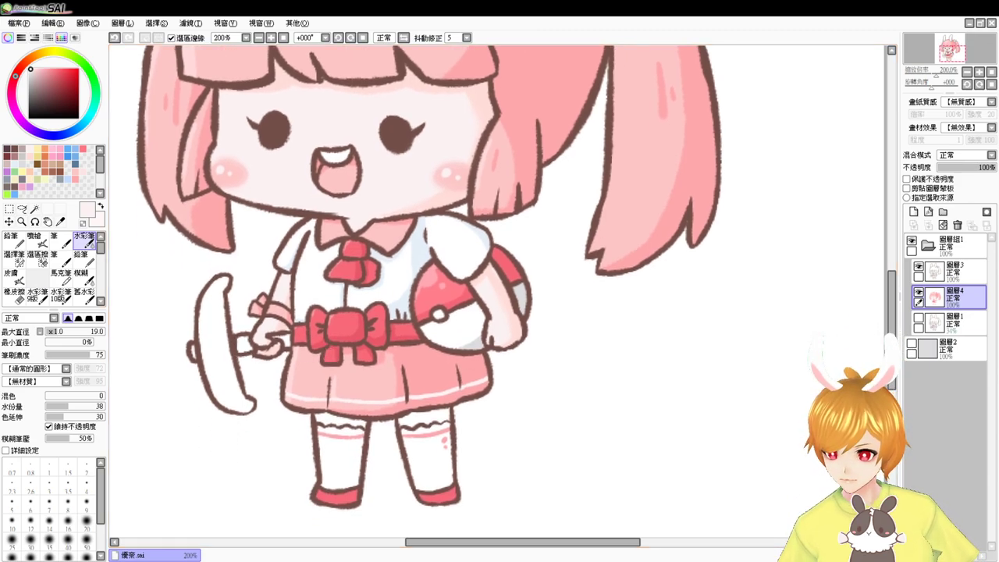
pyautogui.hotkey('alt', 'Tab')
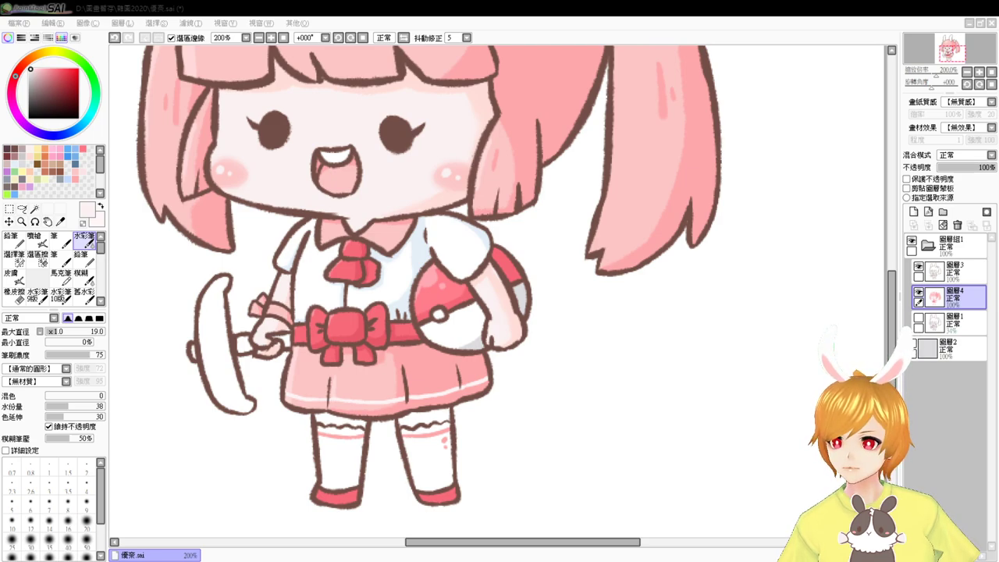
pyautogui.click(956, 297)
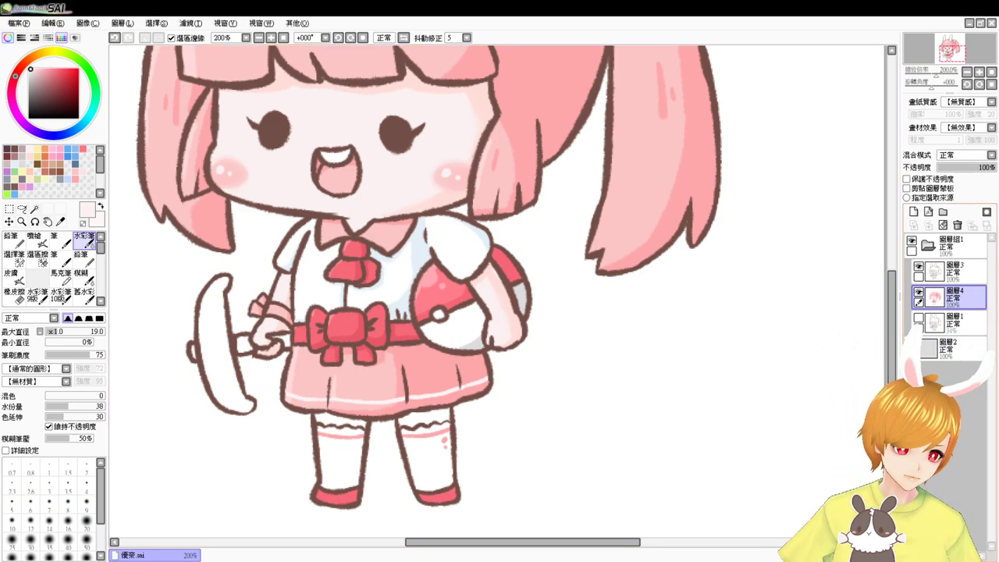
pyautogui.click(34, 222)
pyautogui.click(341, 424)
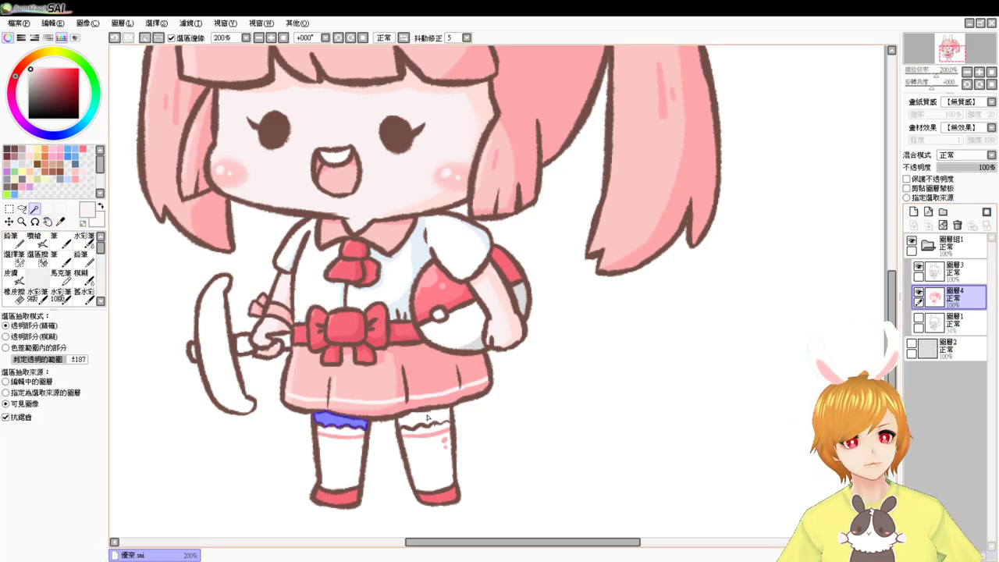
pyautogui.click(430, 417)
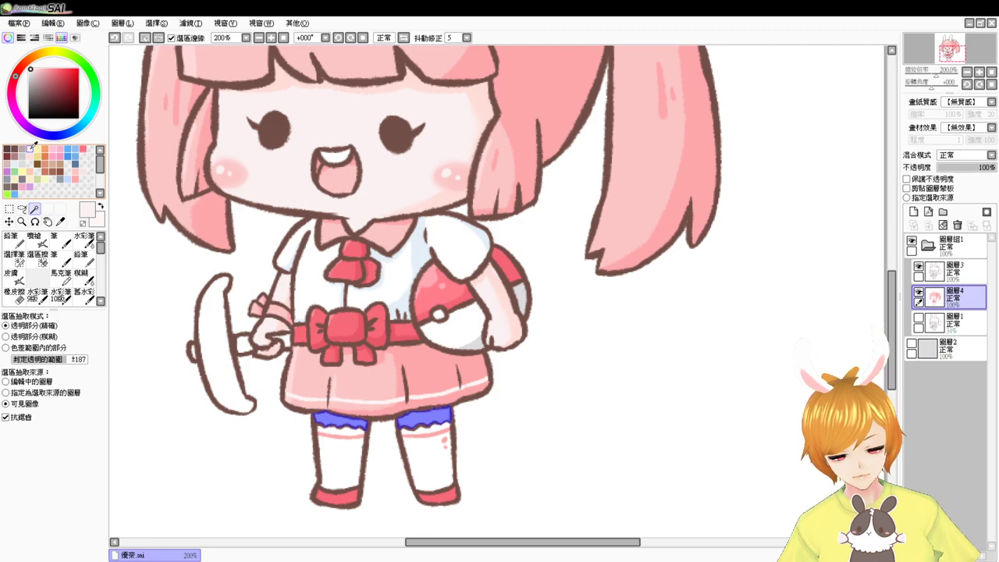
pyautogui.click(34, 239)
pyautogui.click(29, 148)
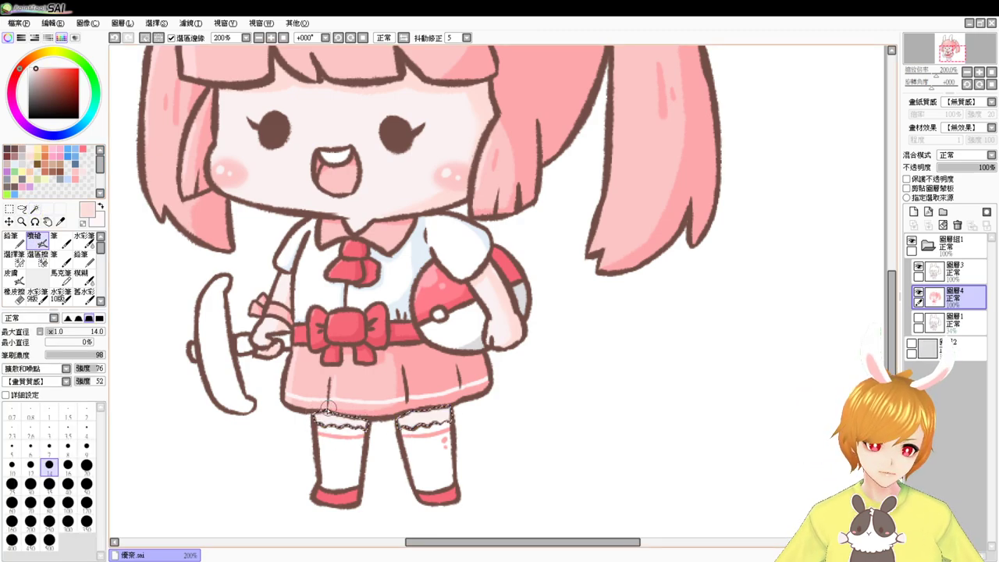
# Shade the tops of both thighs beneath the skirt hem with the airbrush in light peach pink, and clear the selection
pyautogui.moveTo(327, 408); pyautogui.dragTo(362, 414)
pyautogui.moveTo(441, 408)
pyautogui.mouseDown()
pyautogui.moveTo(395, 423)
pyautogui.moveTo(458, 410)
pyautogui.mouseUp()
pyautogui.hotkey('ctrl', 'd')
# Select the pickaxe handle and its protruding end, and fill them with a light reddish brown
pyautogui.moveTo(424, 348); pyautogui.dragTo(423, 420)
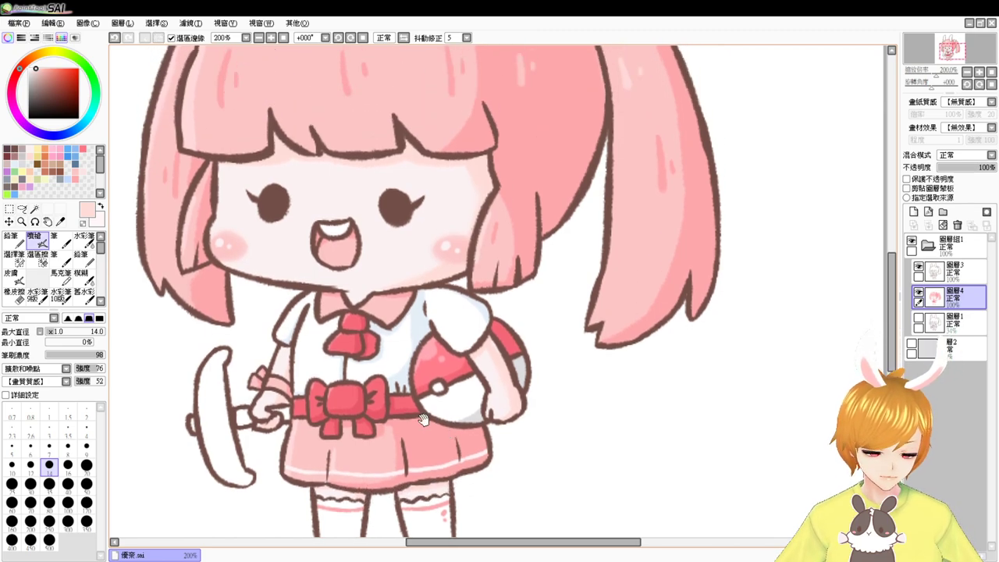
pyautogui.click(34, 222)
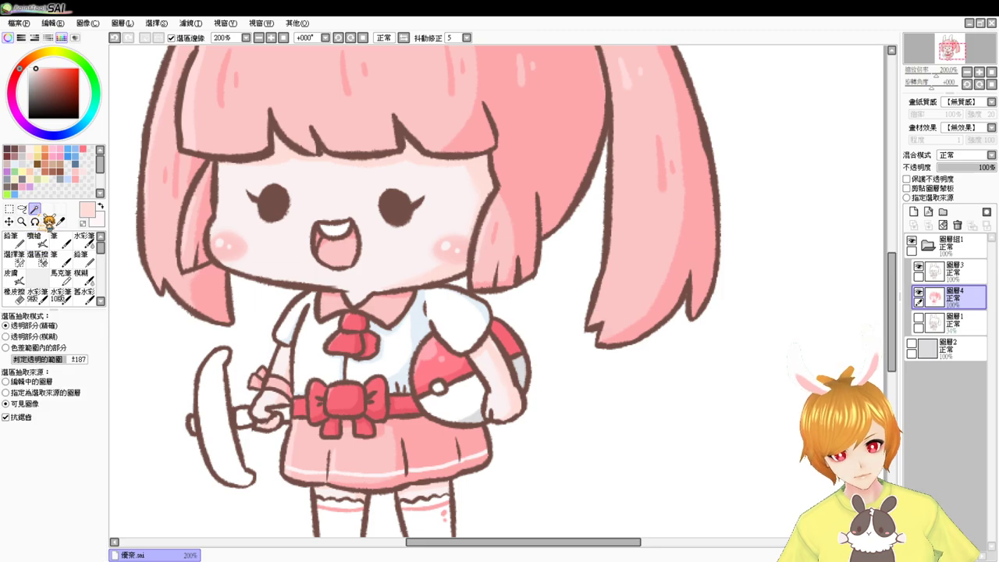
pyautogui.click(244, 419)
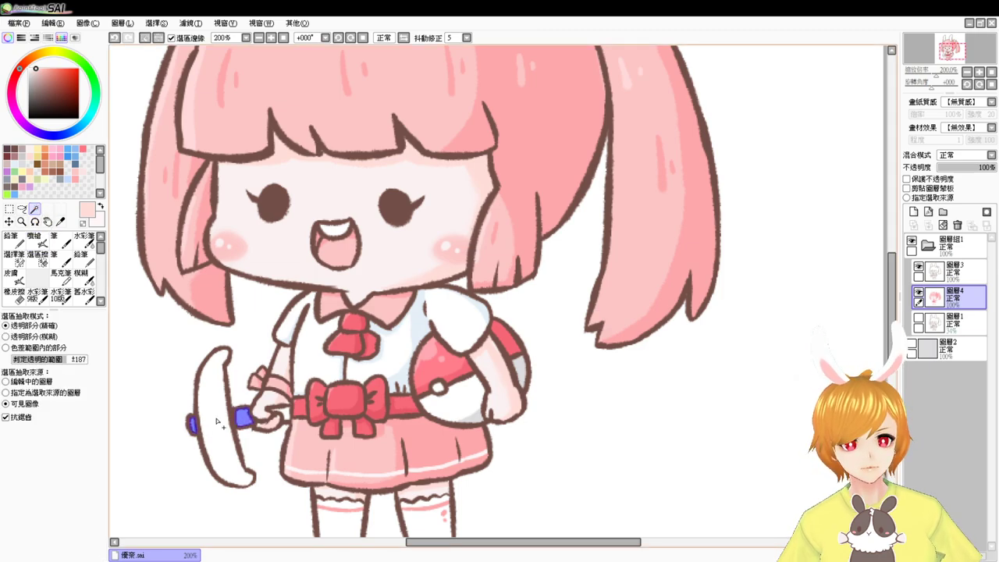
pyautogui.click(47, 178)
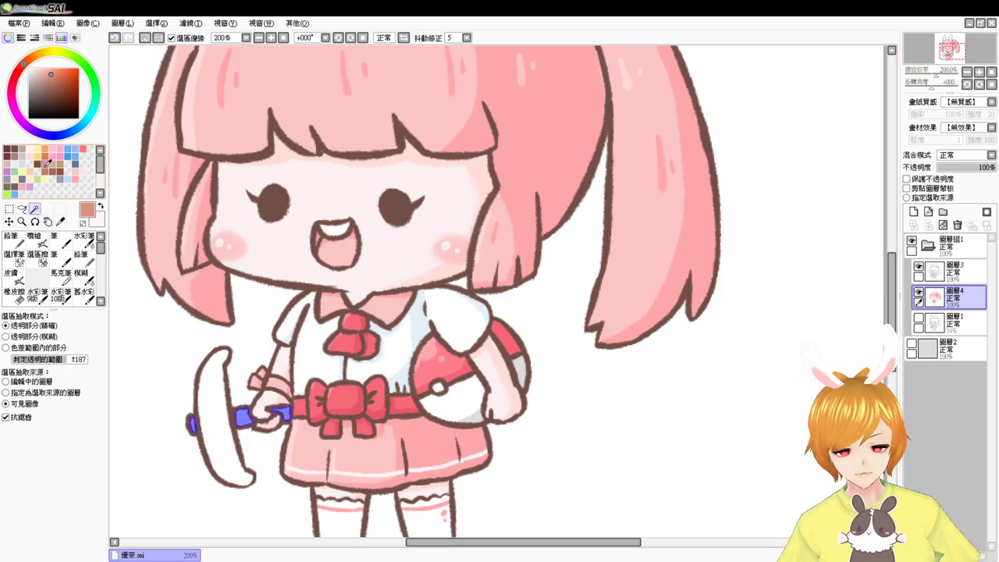
# Shade the pickaxe handle in a darker reddish brown with the airbrush at size 11, and clear the selection
pyautogui.click(52, 173)
pyautogui.click(37, 239)
pyautogui.click(42, 242)
pyautogui.moveTo(275, 403); pyautogui.dragTo(268, 404)
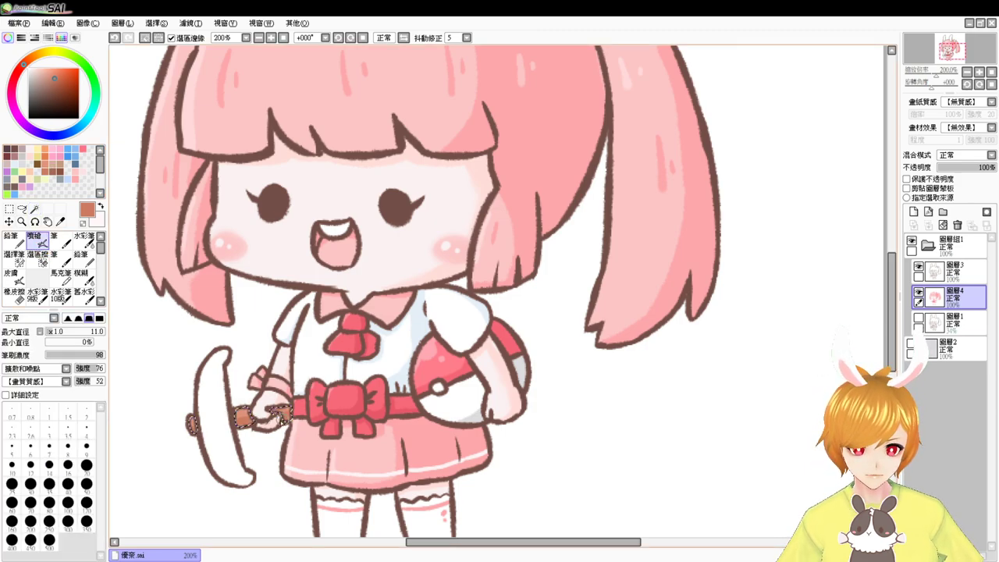
pyautogui.hotkey('ctrl', 'd')
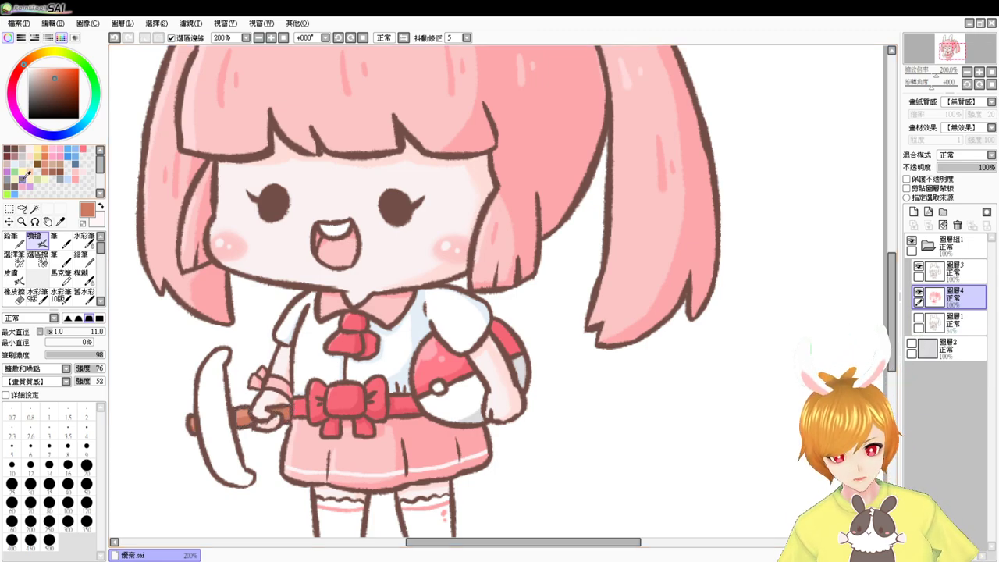
# Select the pickaxe head and fill it with light cyan blue
pyautogui.click(34, 209)
pyautogui.click(222, 415)
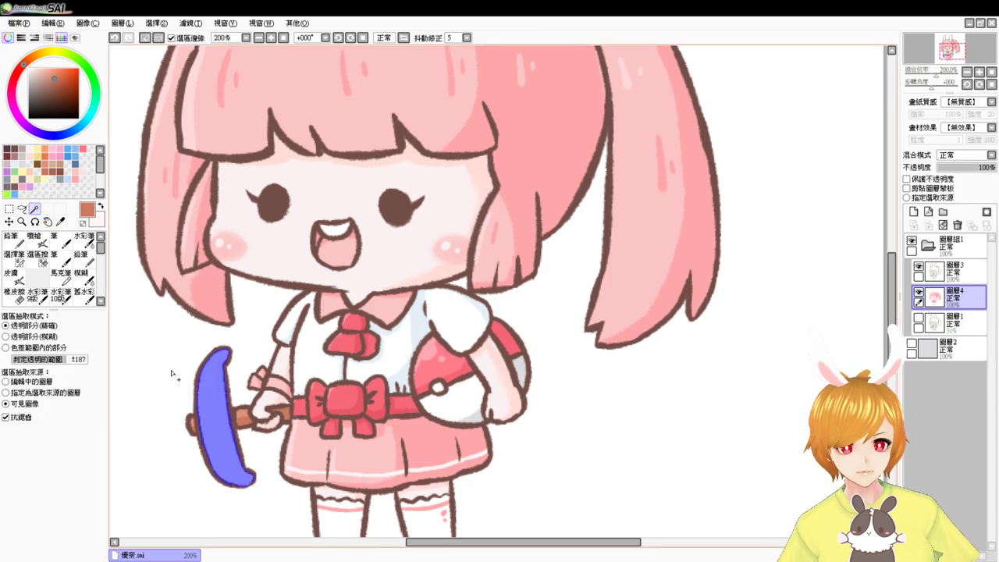
pyautogui.click(78, 149)
pyautogui.moveTo(99, 104); pyautogui.dragTo(91, 113)
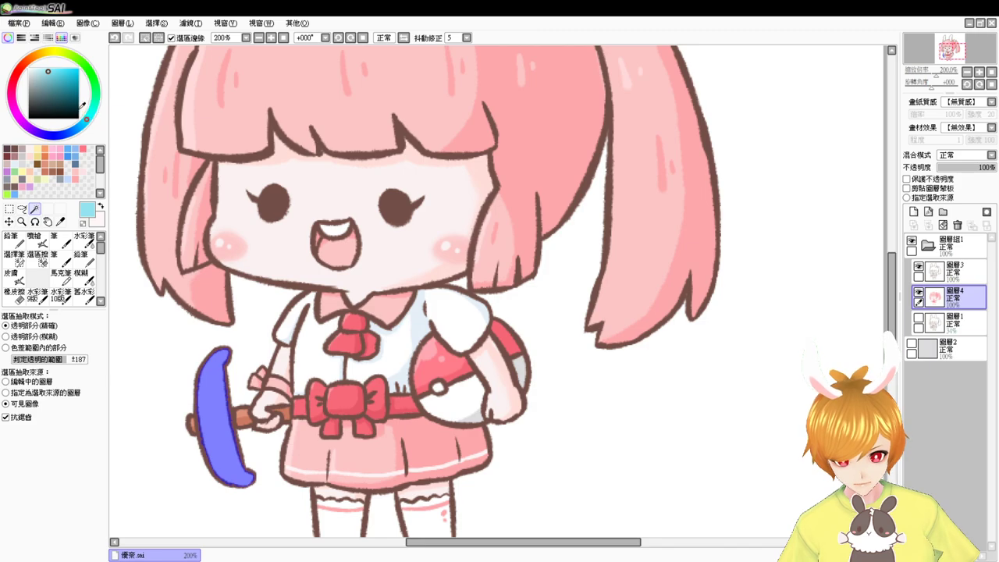
# Shade the pickaxe head in darker cyan and highlight it in pale blue with the airbrush at size 12, and clear the selection
pyautogui.click(35, 236)
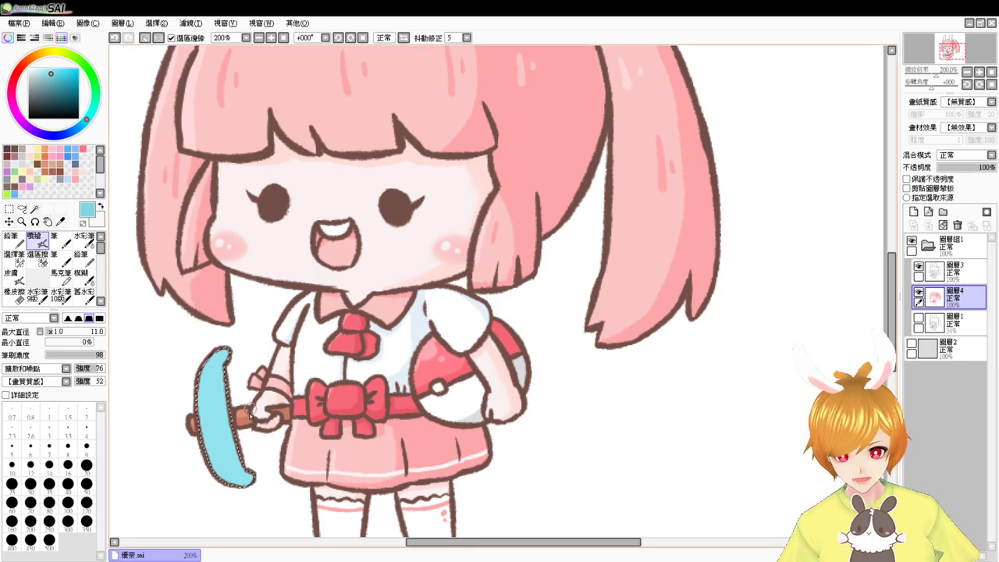
pyautogui.press(']')
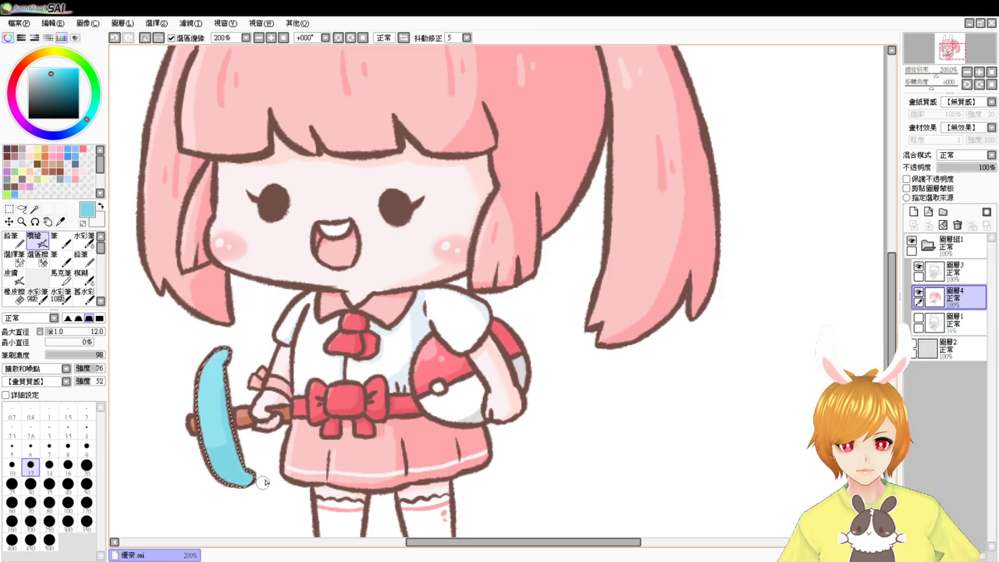
pyautogui.keyDown('alt'); pyautogui.click(202, 398); pyautogui.keyUp('alt')
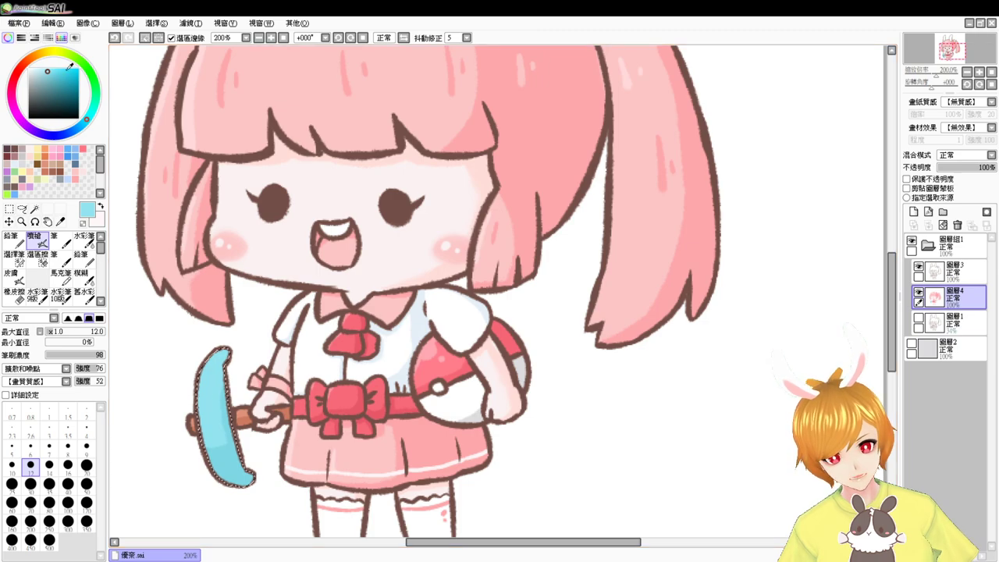
pyautogui.moveTo(47, 69); pyautogui.dragTo(42, 68)
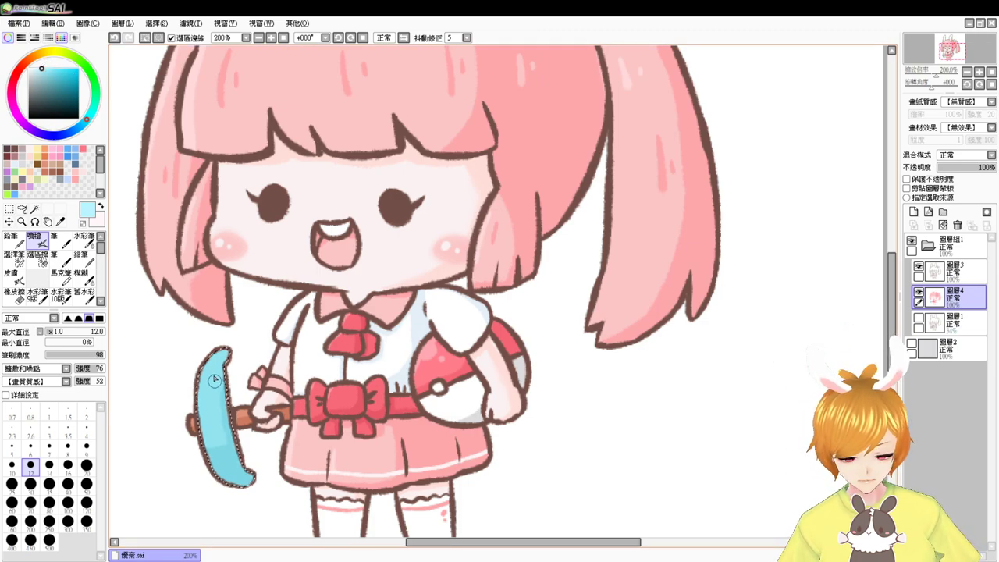
pyautogui.moveTo(217, 354)
pyautogui.mouseDown()
pyautogui.moveTo(200, 389)
pyautogui.moveTo(209, 374)
pyautogui.moveTo(224, 473)
pyautogui.mouseUp()
pyautogui.hotkey('ctrl', 'z')
pyautogui.hotkey('ctrl', 'd')
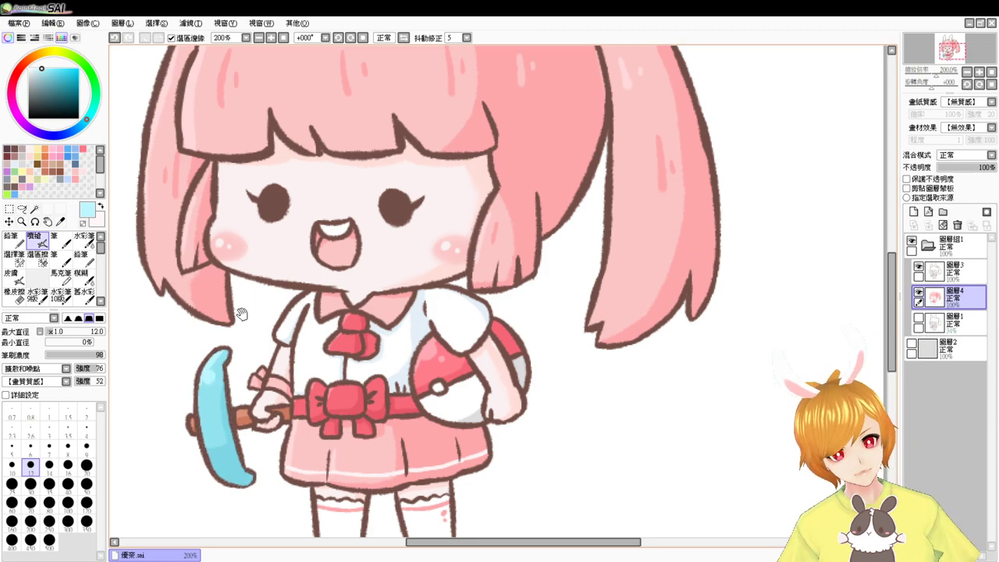
# Check the whole character's colour coverage by selecting its silhouette and viewing it at 75%, and clear the selection
pyautogui.moveTo(242, 314); pyautogui.dragTo(245, 389)
pyautogui.click(34, 210)
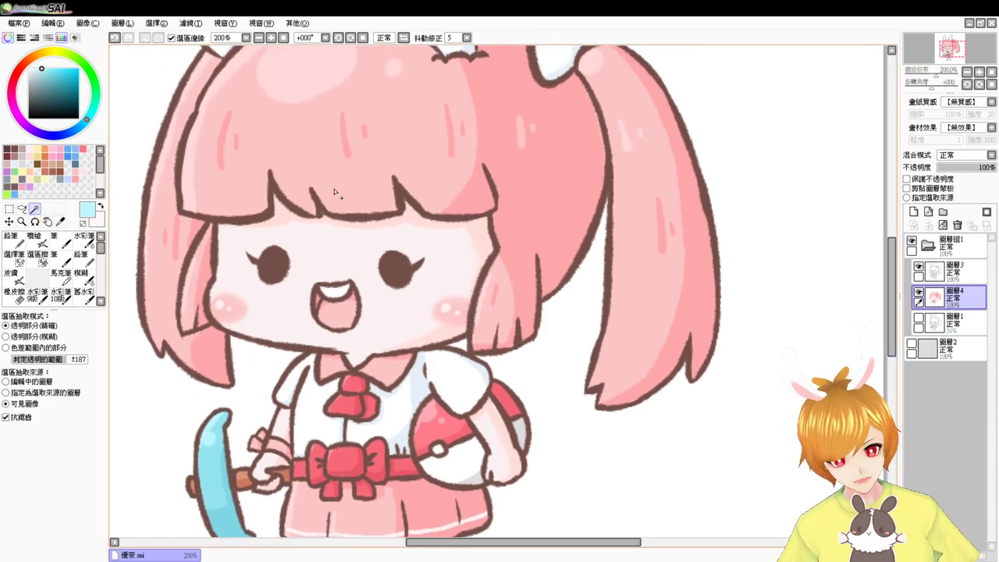
pyautogui.click(235, 75)
pyautogui.click(260, 38)
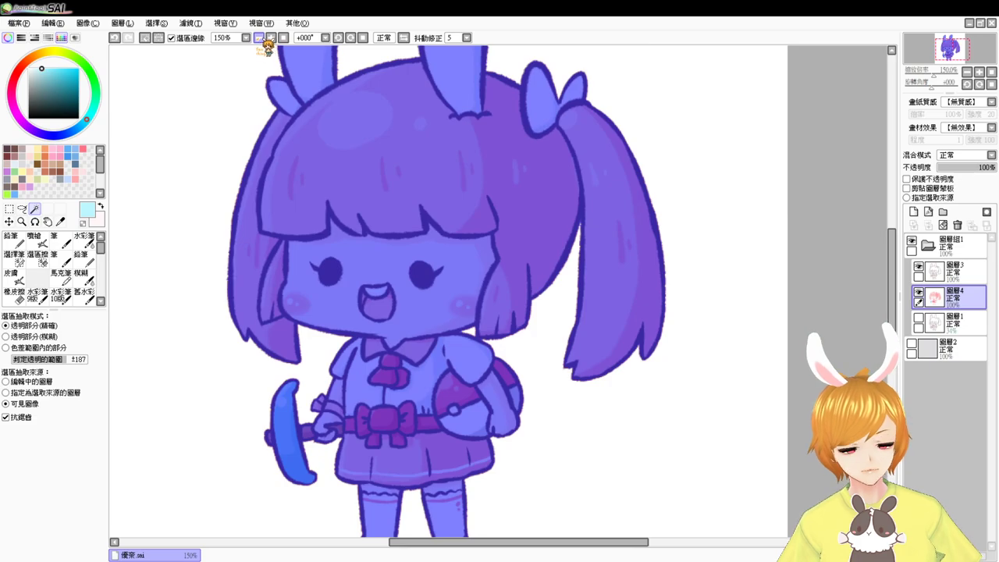
pyautogui.click(260, 38)
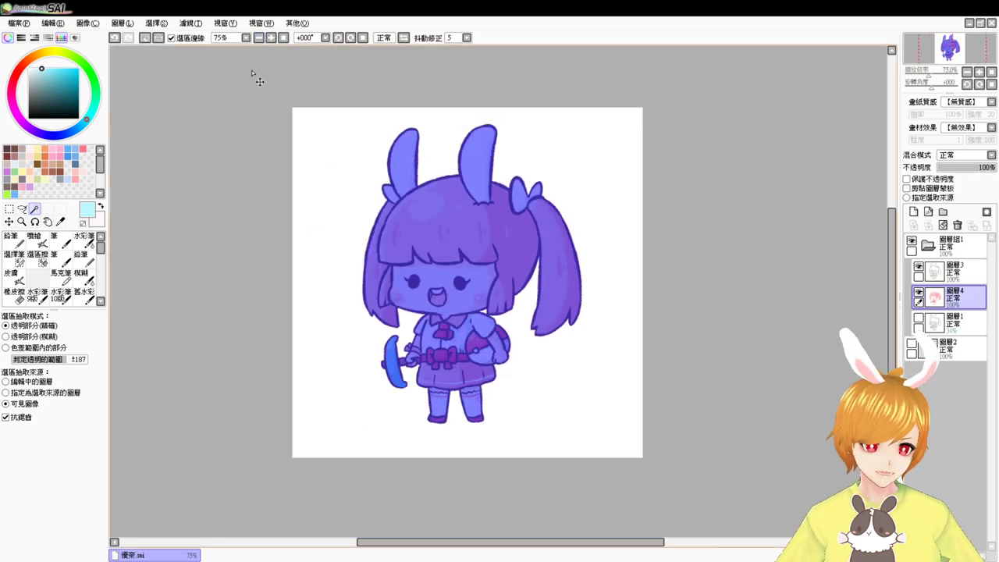
pyautogui.hotkey('ctrl', 'd')
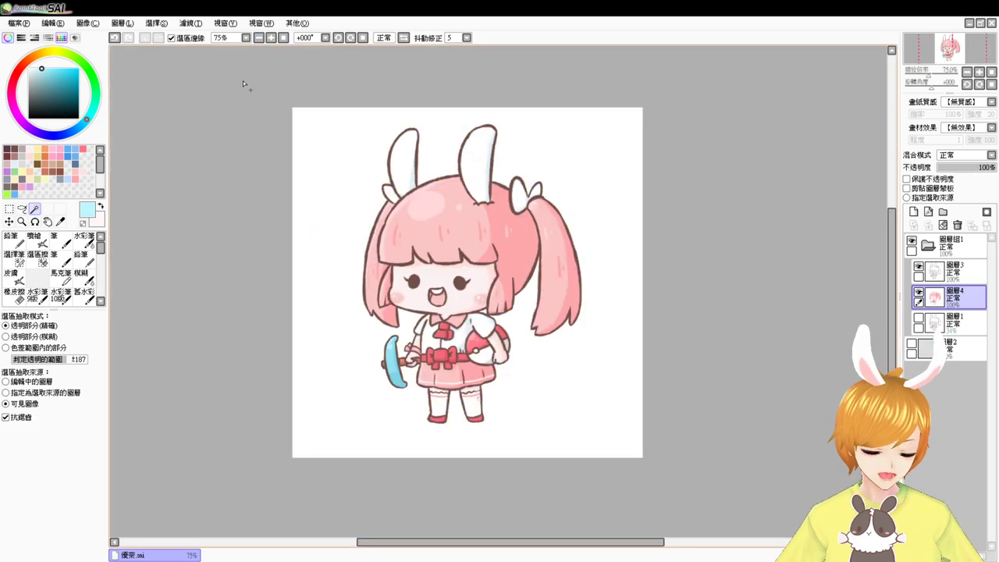
# Add a new layer directly beneath the character's colour layer for the background
pyautogui.click(956, 320)
pyautogui.click(913, 211)
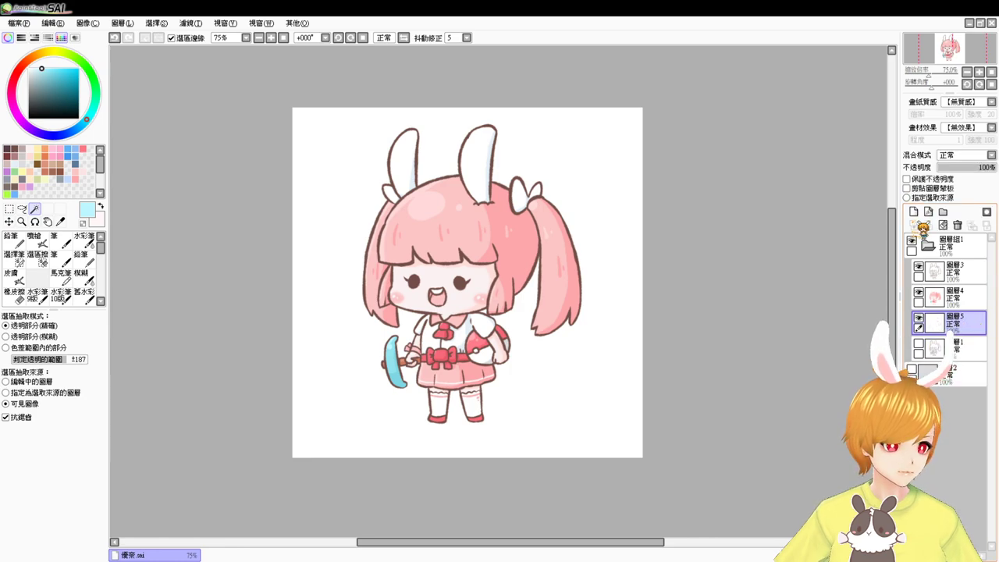
pyautogui.press('pageup')
pyautogui.moveTo(586, 336); pyautogui.dragTo(562, 333)
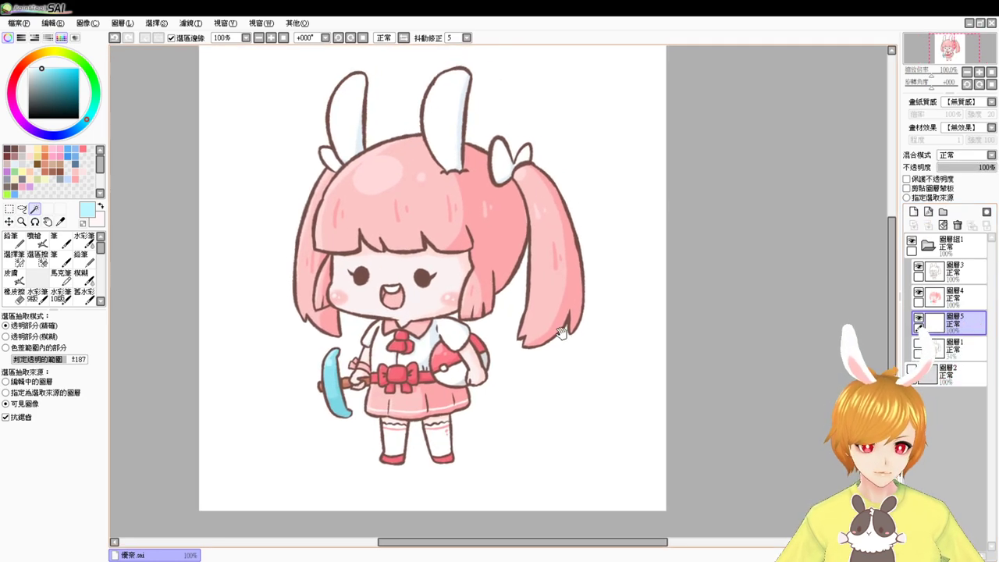
# Select a large rectangle behind the character on the new layer, fill it with mint green, and keep the selection active
pyautogui.click(9, 209)
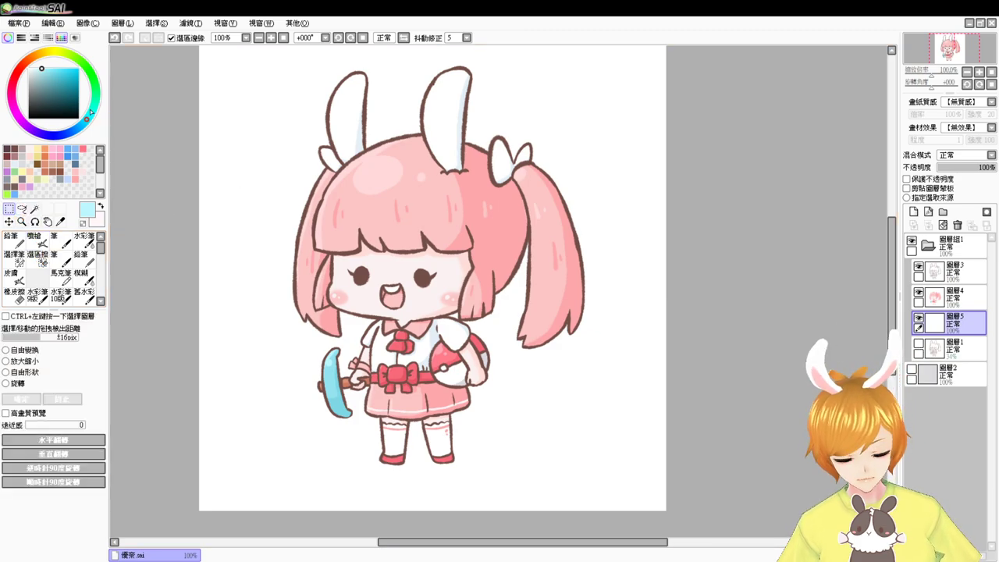
pyautogui.moveTo(91, 113); pyautogui.dragTo(95, 99)
pyautogui.moveTo(252, 197); pyautogui.dragTo(611, 446)
pyautogui.hotkey('ctrl', 'f')
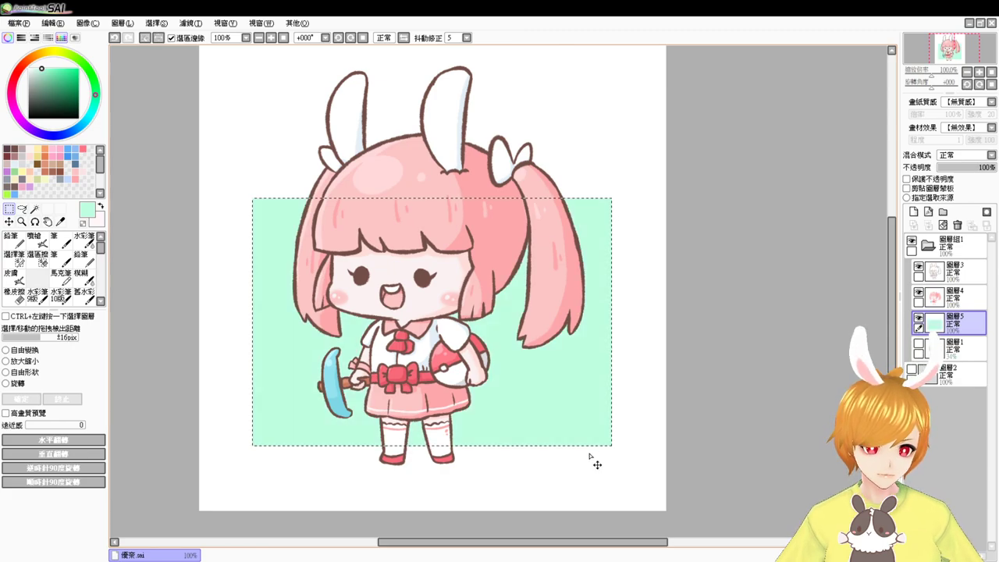
pyautogui.hotkey('ctrl', 'd')
pyautogui.hotkey('ctrl', 'z')
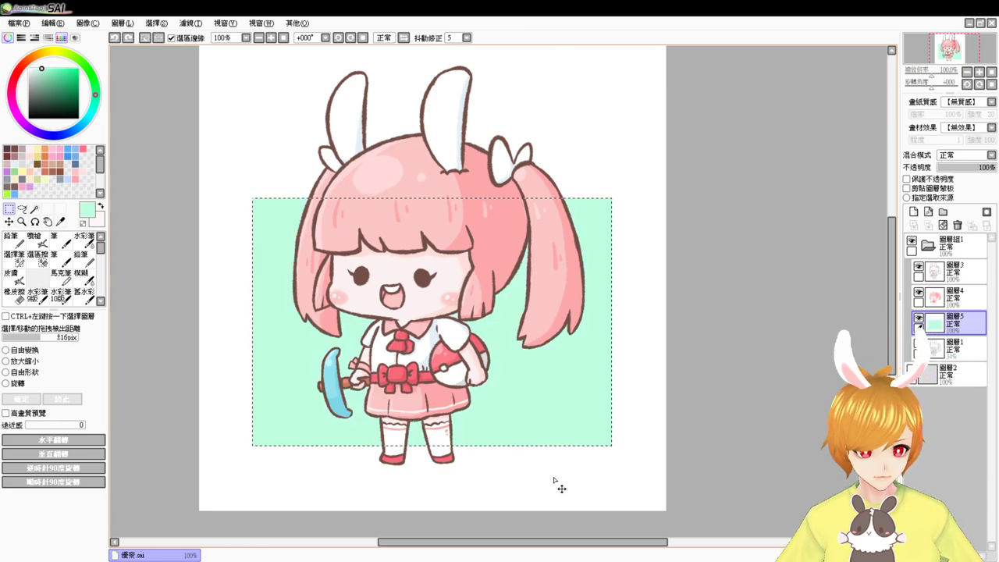
# Recolour the background rectangle to pale pink, and clear the selection
pyautogui.moveTo(78, 58)
pyautogui.mouseDown()
pyautogui.moveTo(54, 48)
pyautogui.moveTo(31, 55)
pyautogui.moveTo(11, 94)
pyautogui.mouseUp()
pyautogui.hotkey('ctrl', 'f')
pyautogui.hotkey('ctrl', 'f')
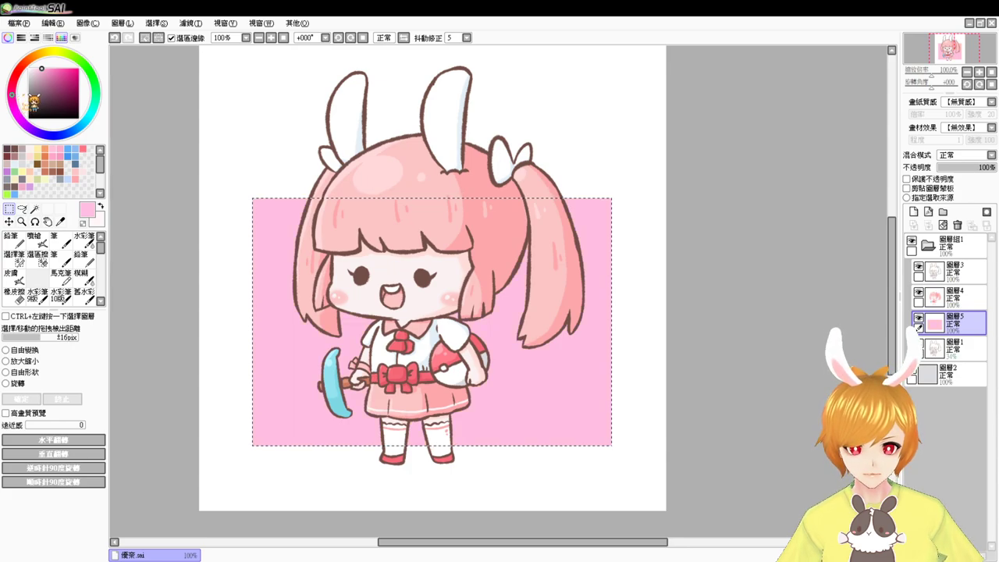
pyautogui.click(39, 68)
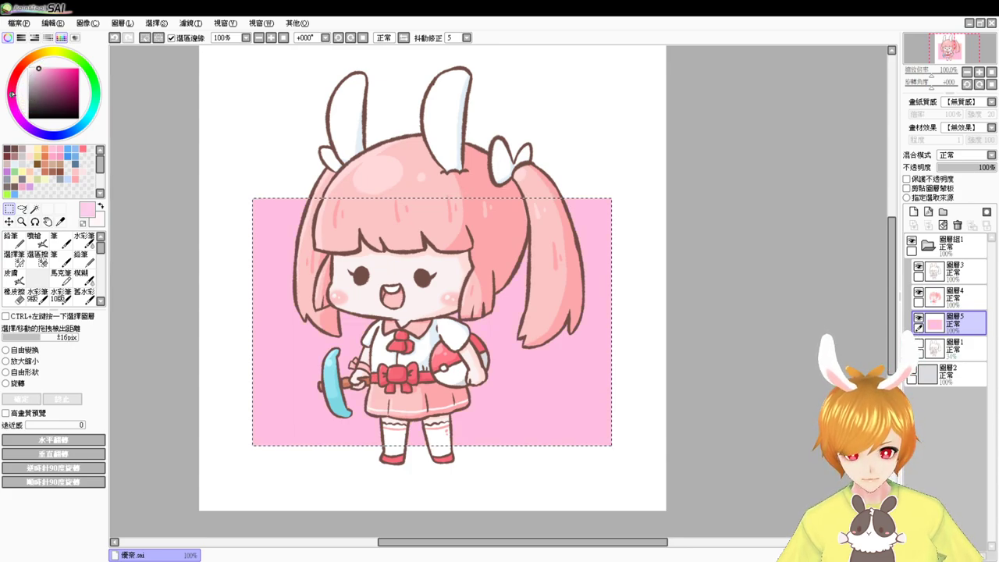
pyautogui.hotkey('ctrl', 'f')
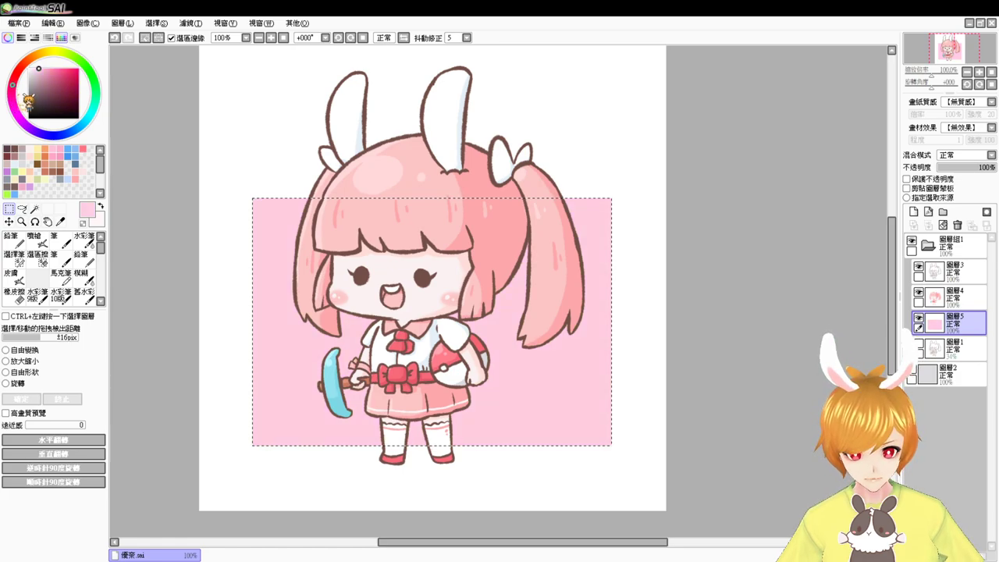
pyautogui.hotkey('ctrl', 'd')
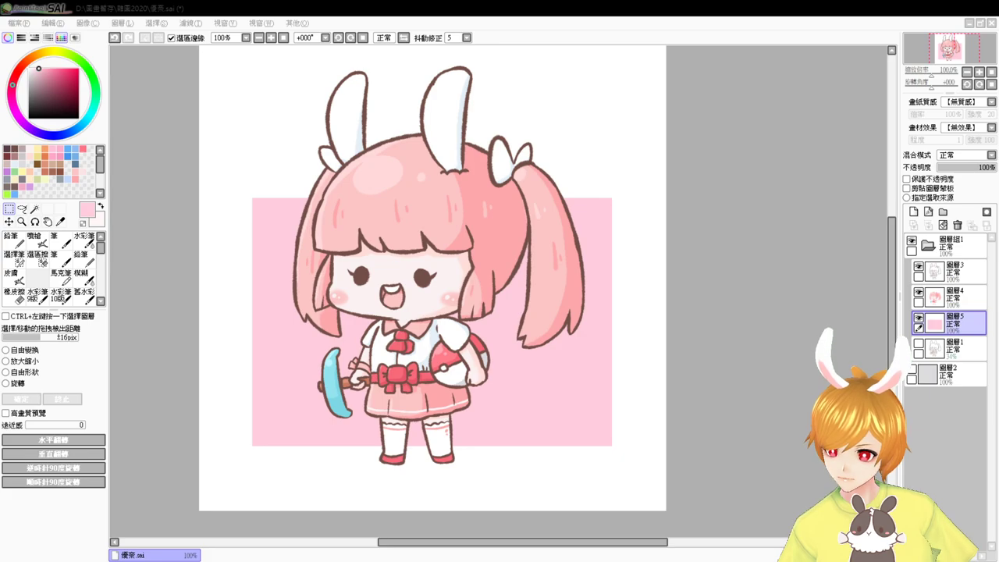
# Add two deeper pink squares overlapping the background rectangle near its upper-right corner and lower-left edge
pyautogui.click(152, 206)
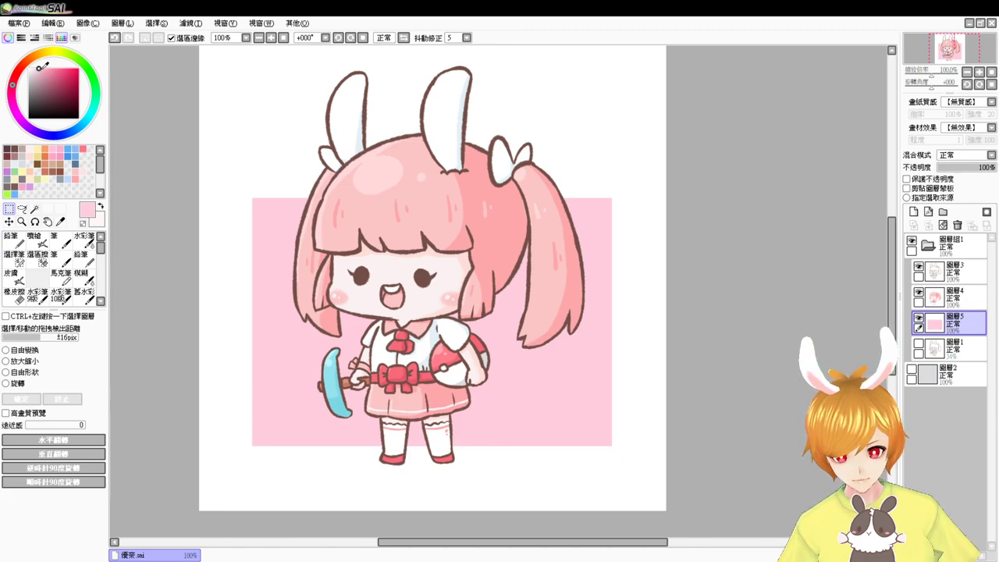
pyautogui.click(43, 69)
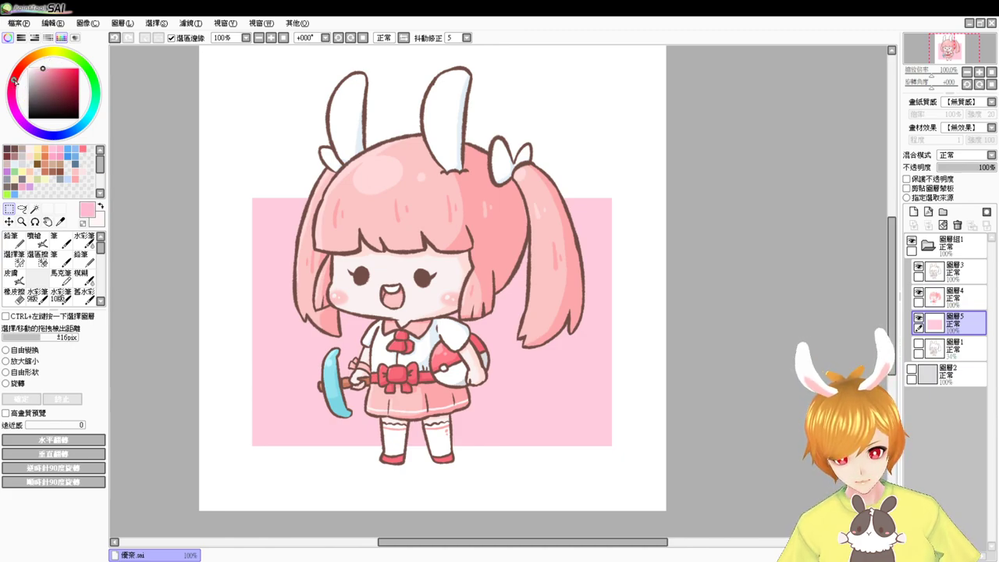
pyautogui.moveTo(588, 182); pyautogui.dragTo(630, 227)
pyautogui.hotkey('ctrl', 'f')
pyautogui.moveTo(241, 374); pyautogui.dragTo(277, 412)
pyautogui.hotkey('ctrl', 'f')
pyautogui.hotkey('ctrl', 'd')
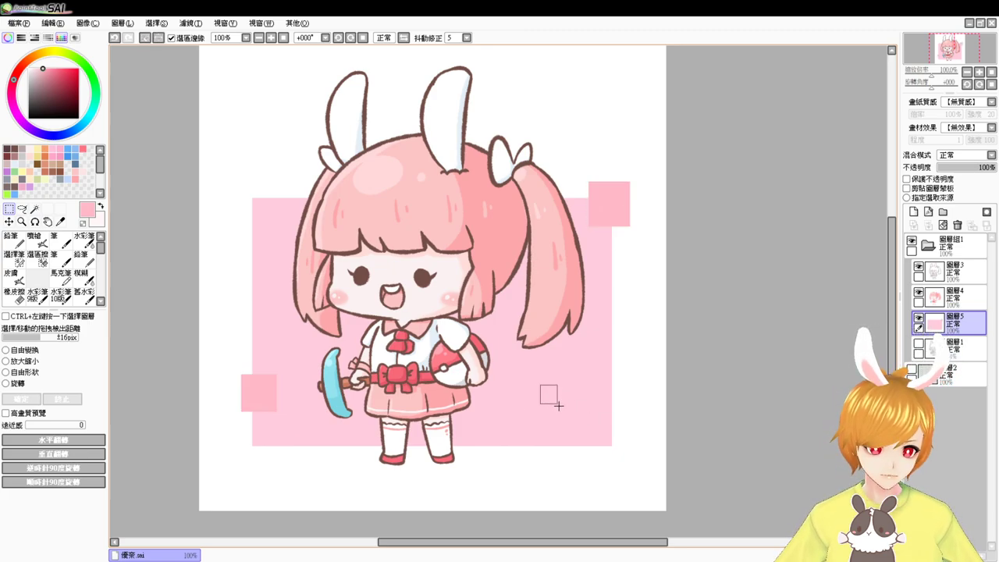
# Fill two more deeper pink blocks inside the background rectangle, one at the lower right and one above the pickaxe
pyautogui.moveTo(559, 405); pyautogui.dragTo(574, 418)
pyautogui.hotkey('ctrl', 'f')
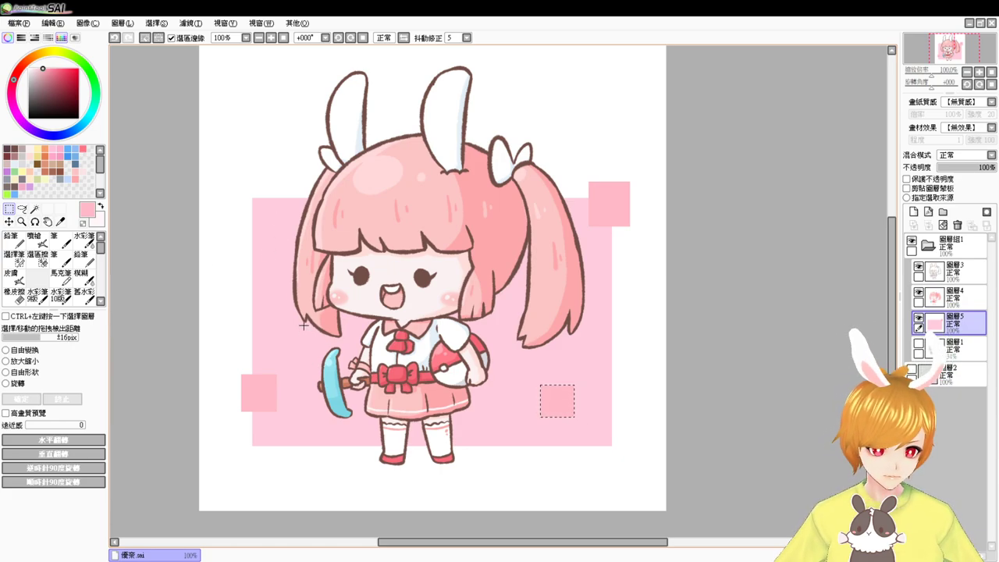
pyautogui.moveTo(303, 326); pyautogui.dragTo(349, 355)
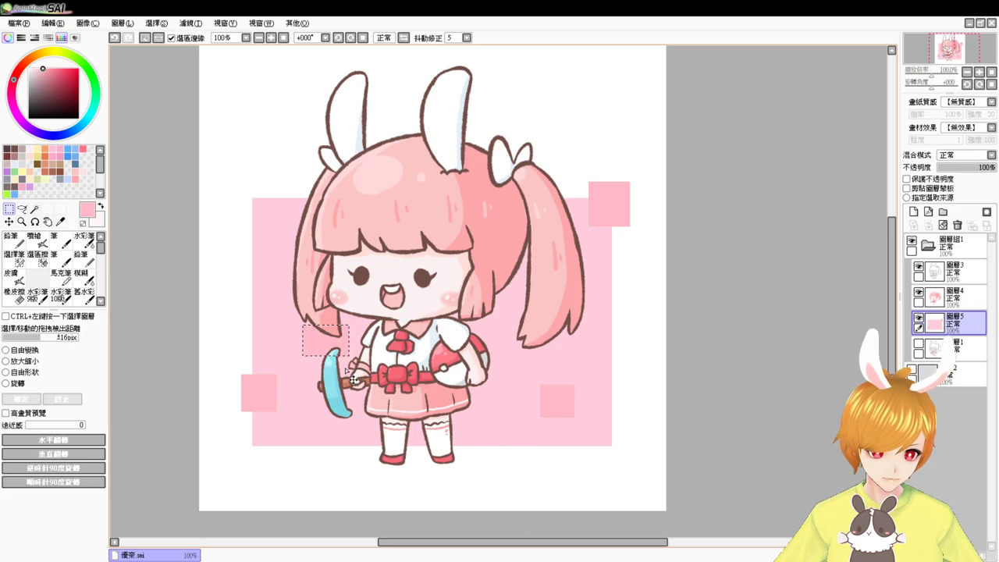
pyautogui.hotkey('ctrl', 'd')
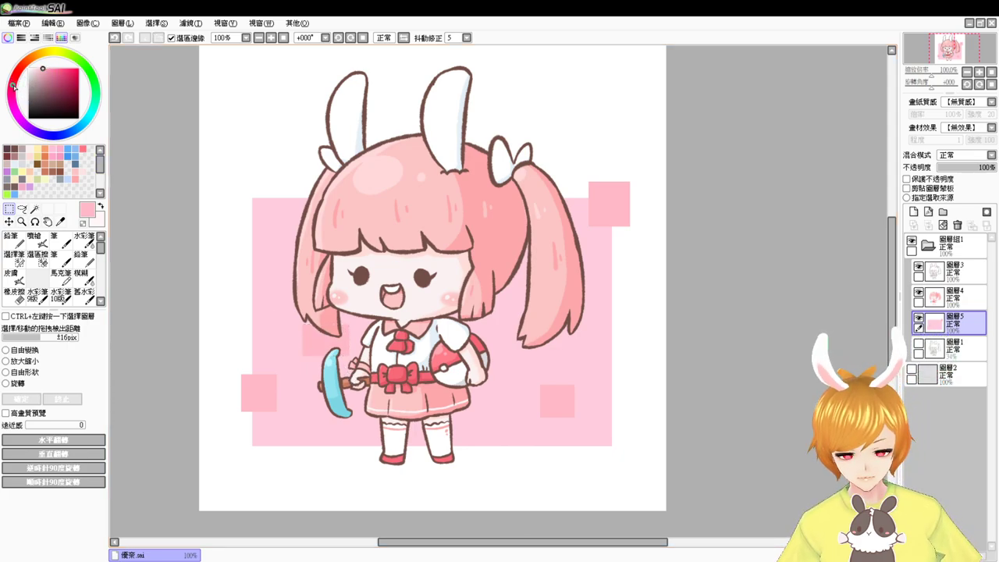
# Add small violet-pink blocks at the background rectangle's upper-left corner, near its right edge, and across its lower edge
pyautogui.moveTo(240, 187); pyautogui.dragTo(269, 216)
pyautogui.hotkey('ctrl', 'd')
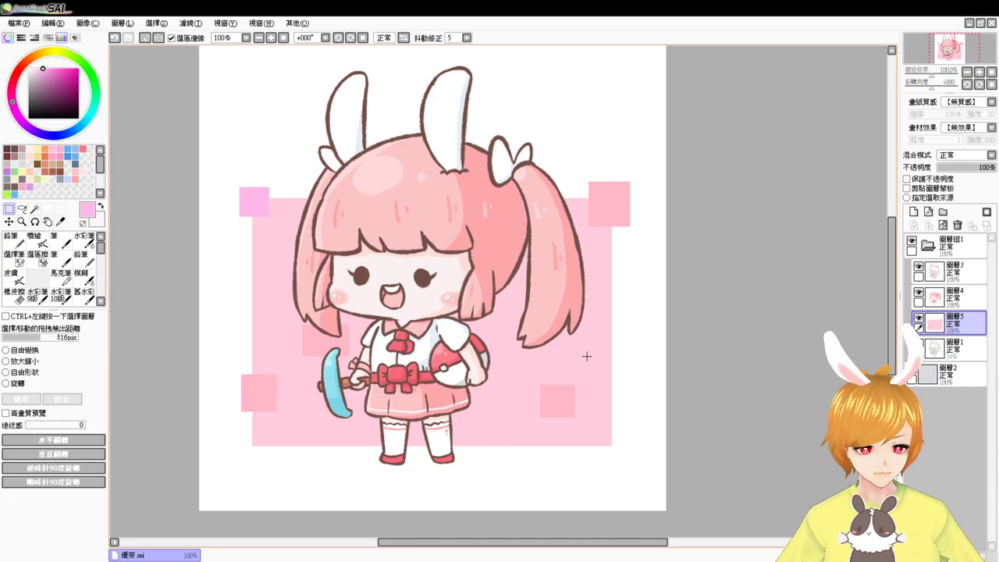
pyautogui.moveTo(605, 374); pyautogui.dragTo(604, 374)
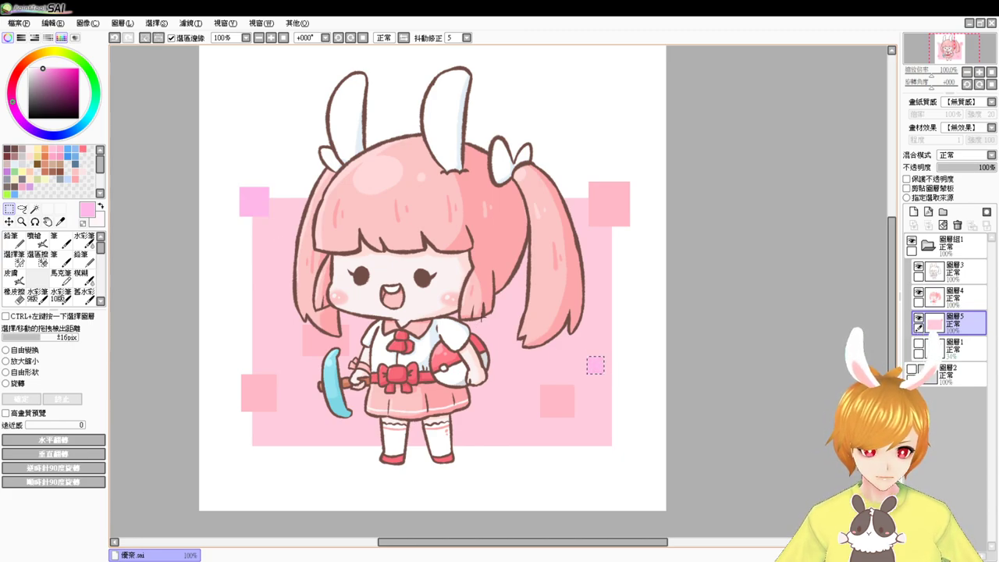
pyautogui.moveTo(468, 439); pyautogui.dragTo(497, 457)
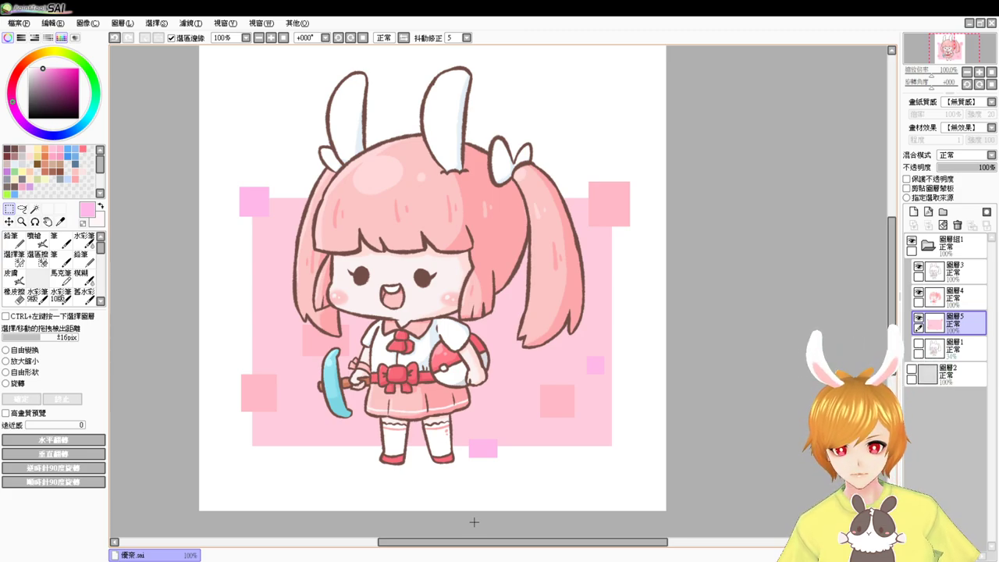
# Sign the artwork in dark brown beside the character's legs on a new layer above the line art, using brush size 7
pyautogui.click(16, 148)
pyautogui.click(36, 239)
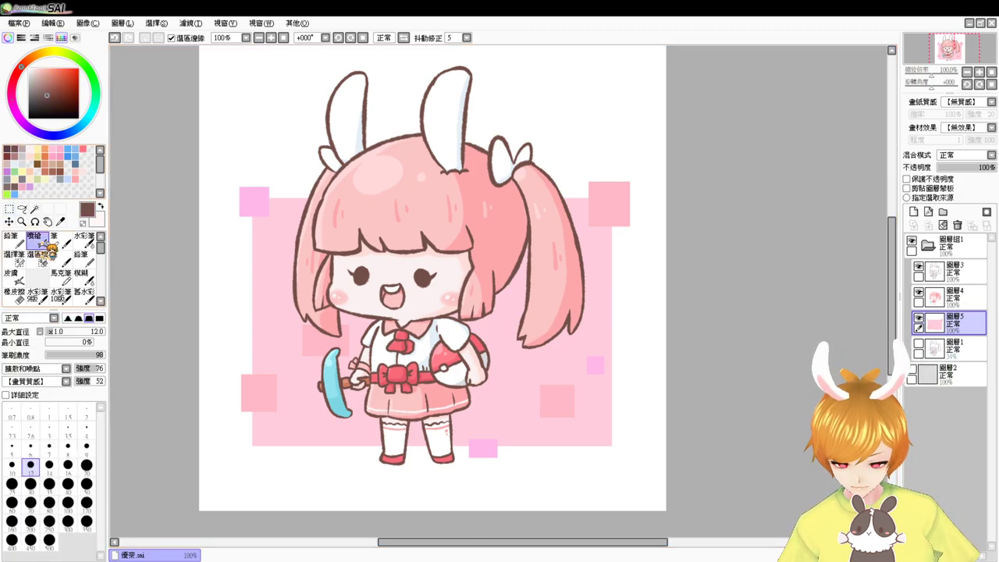
pyautogui.moveTo(507, 387); pyautogui.dragTo(501, 394)
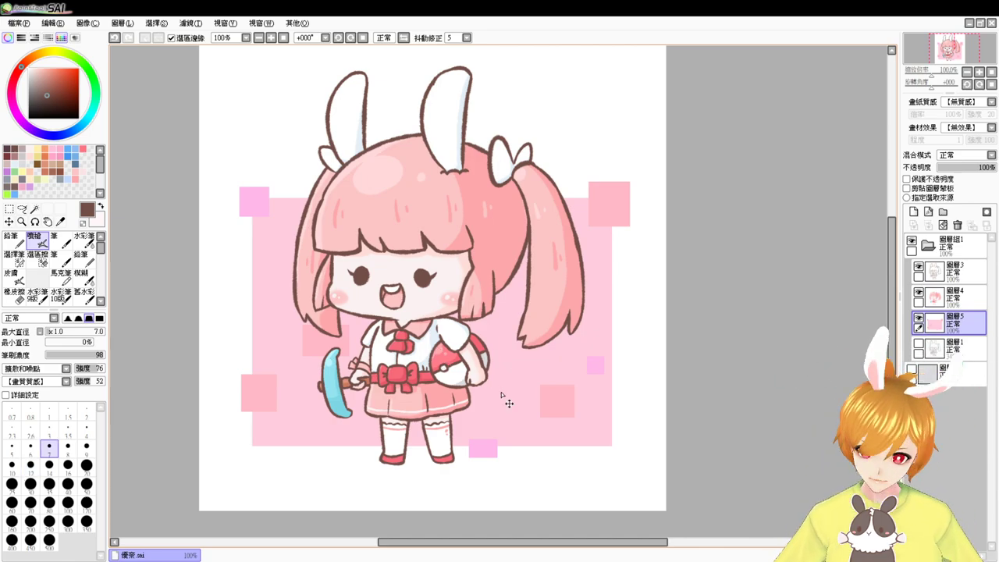
pyautogui.scroll(1, 502, 394)
pyautogui.click(948, 271)
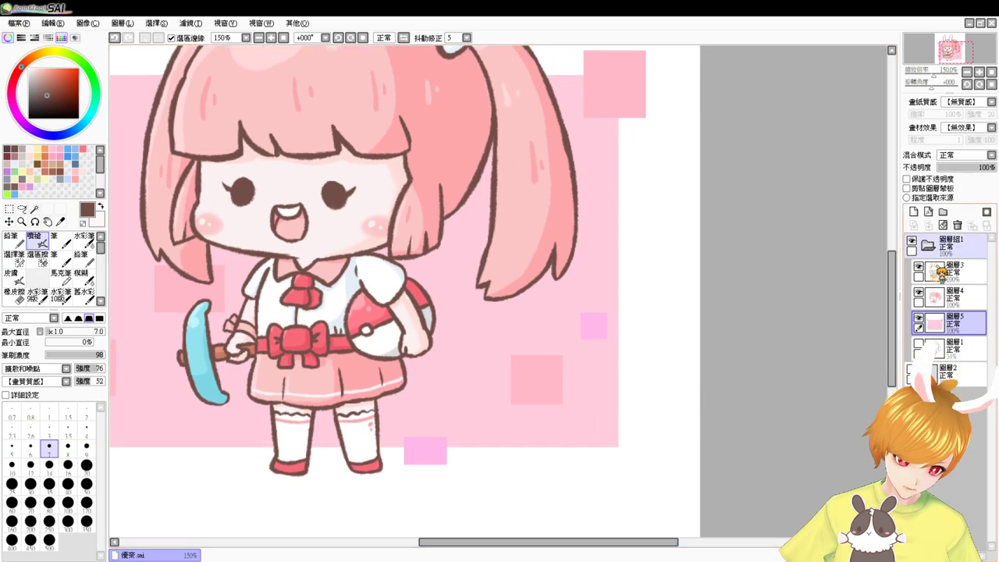
pyautogui.click(913, 212)
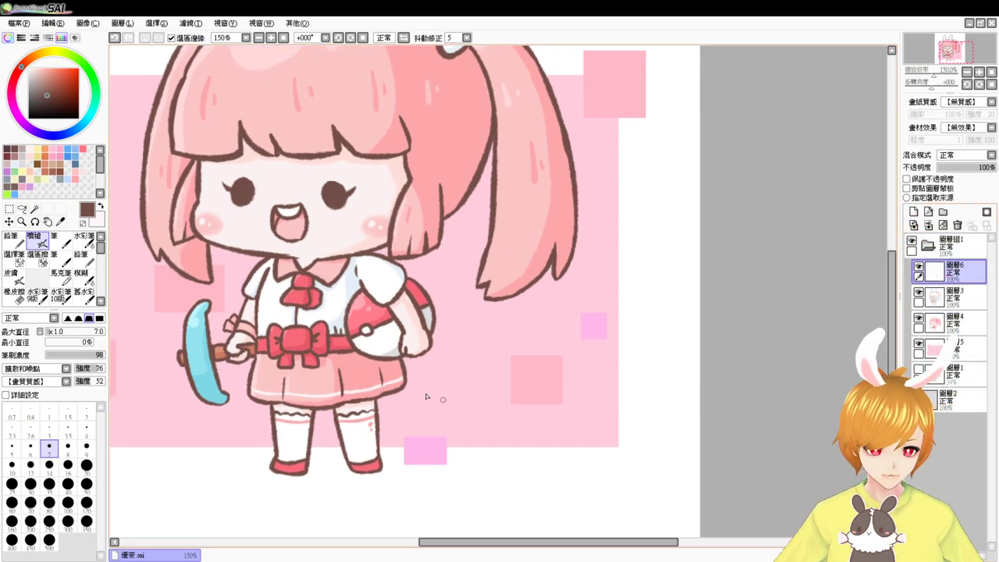
pyautogui.moveTo(418, 406)
pyautogui.mouseDown()
pyautogui.moveTo(443, 389)
pyautogui.moveTo(431, 431)
pyautogui.moveTo(416, 426)
pyautogui.moveTo(466, 432)
pyautogui.moveTo(490, 405)
pyautogui.moveTo(484, 427)
pyautogui.moveTo(458, 417)
pyautogui.mouseUp()
pyautogui.moveTo(453, 415); pyautogui.dragTo(466, 414)
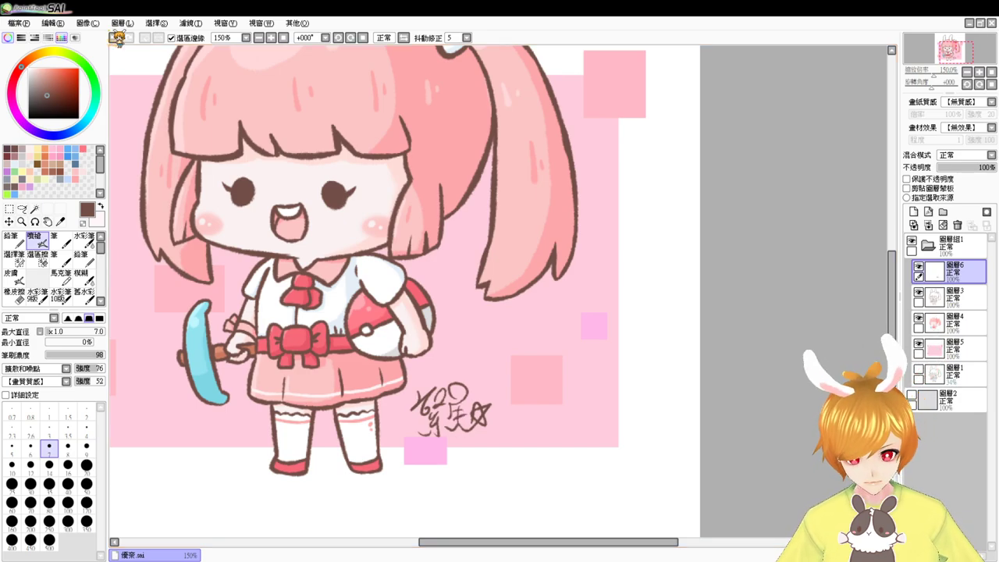
pyautogui.click(283, 38)
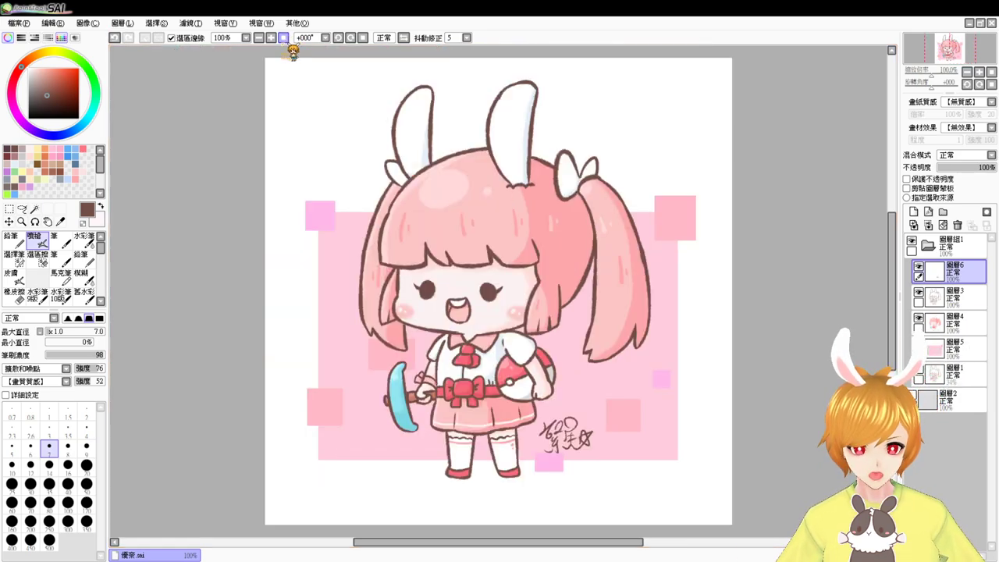
# Apply the 水彩1 paper texture to the whole layer group at strength 48
pyautogui.click(975, 246)
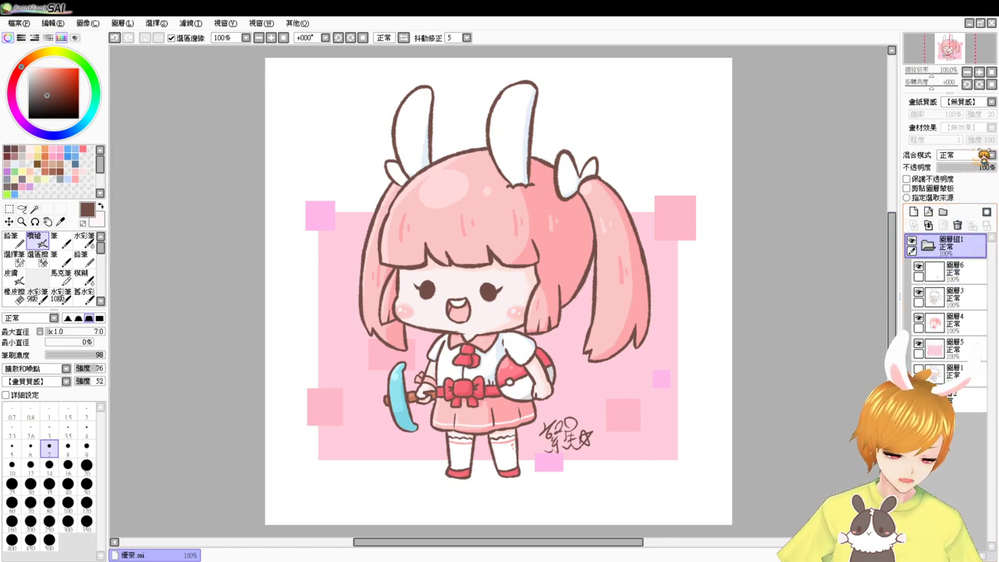
pyautogui.click(981, 101)
pyautogui.click(970, 121)
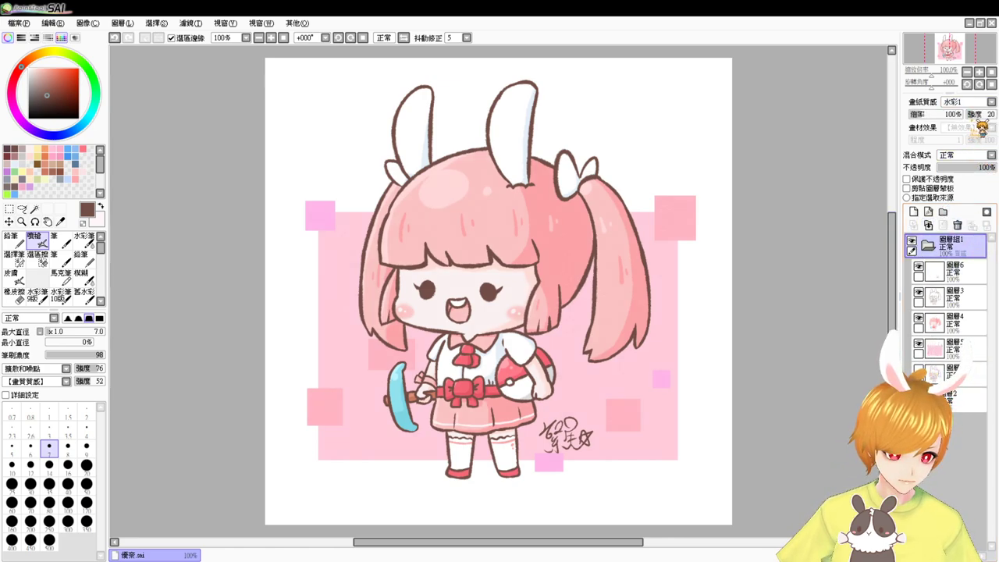
pyautogui.moveTo(985, 115); pyautogui.dragTo(998, 115)
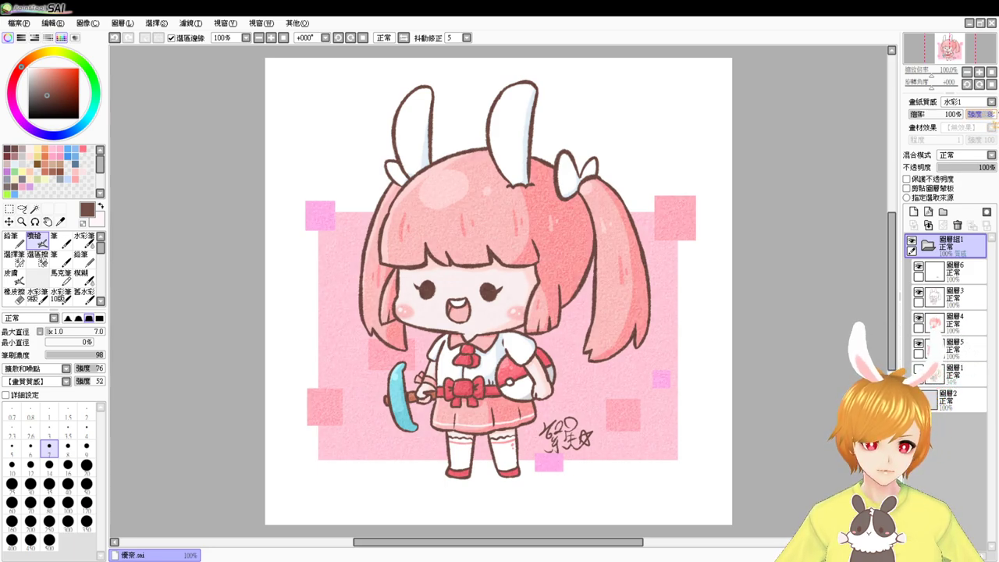
pyautogui.moveTo(991, 114); pyautogui.dragTo(986, 115)
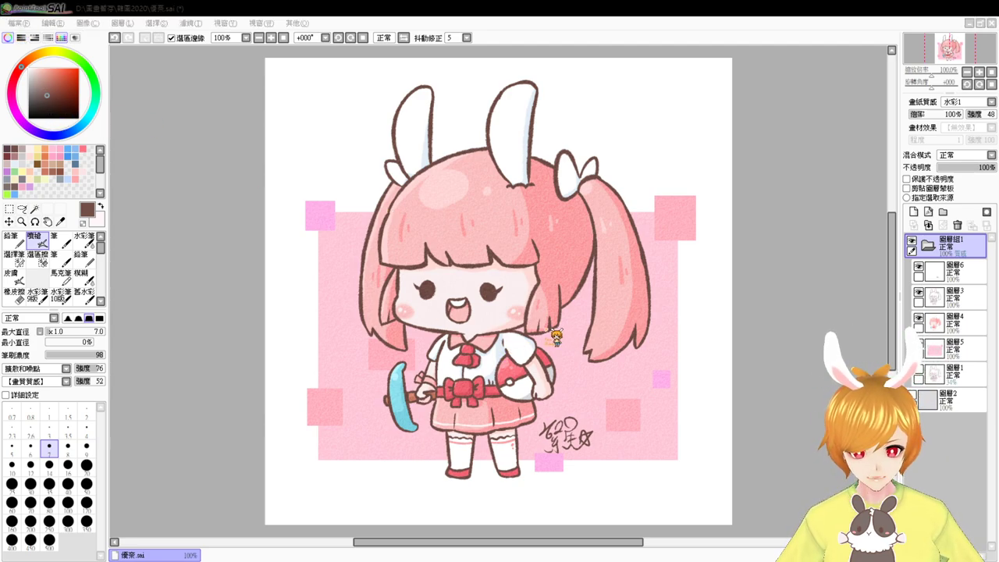
# Save the finished character illustration and close its file
pyautogui.click(509, 338)
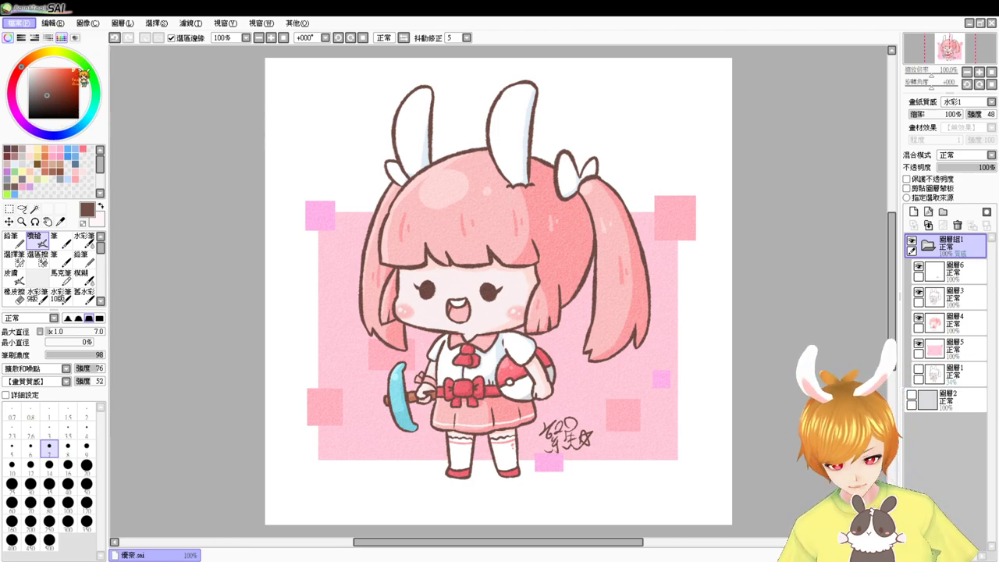
pyautogui.press('Escape')
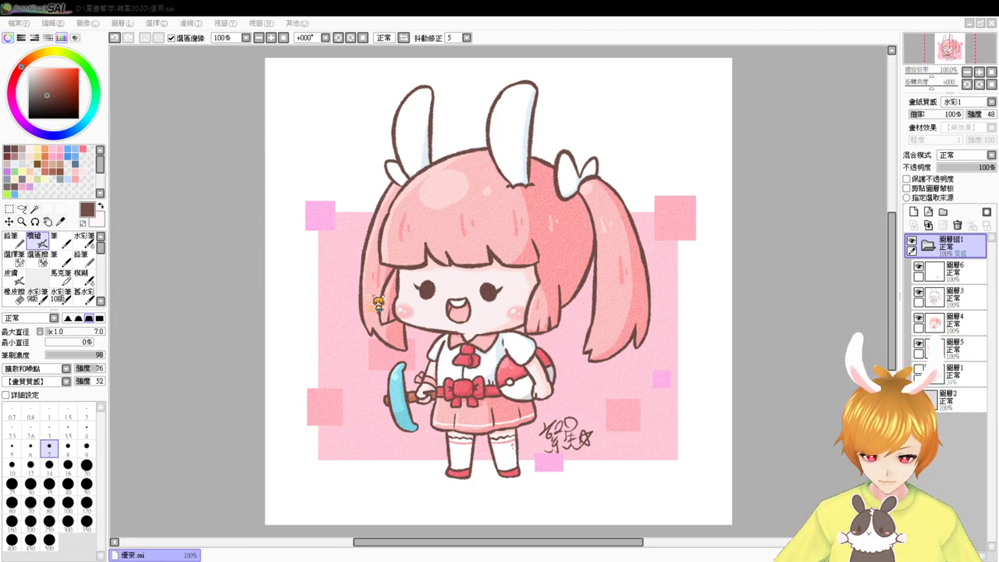
pyautogui.click(466, 331)
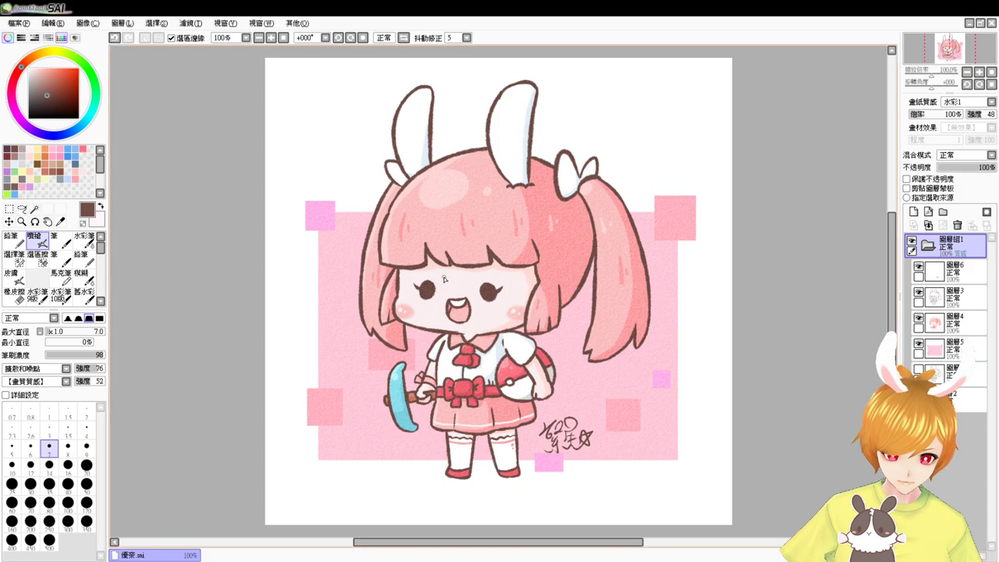
pyautogui.click(19, 23)
pyautogui.click(59, 117)
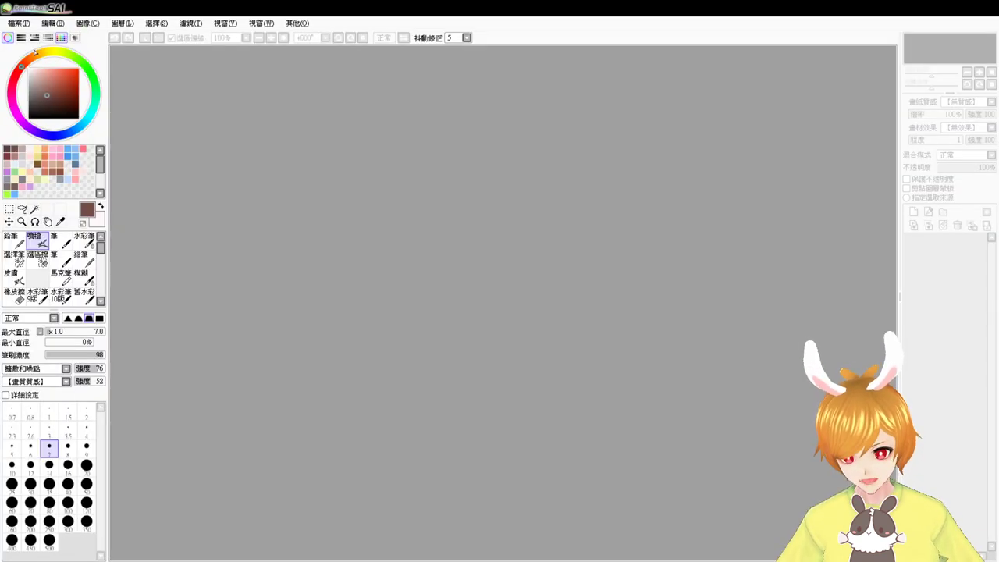
# Create a new blank square canvas for the next drawing
pyautogui.click(27, 25)
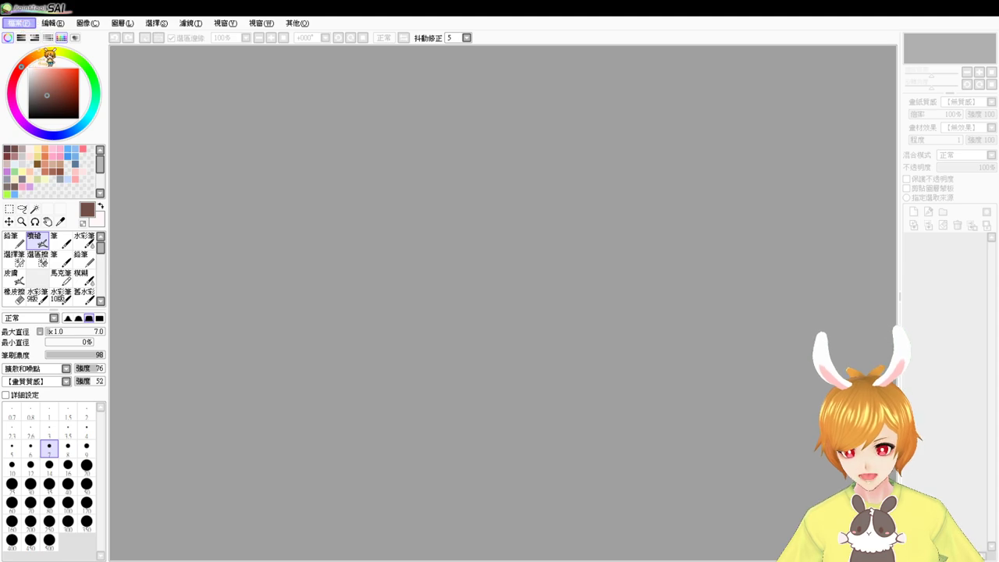
pyautogui.click(44, 42)
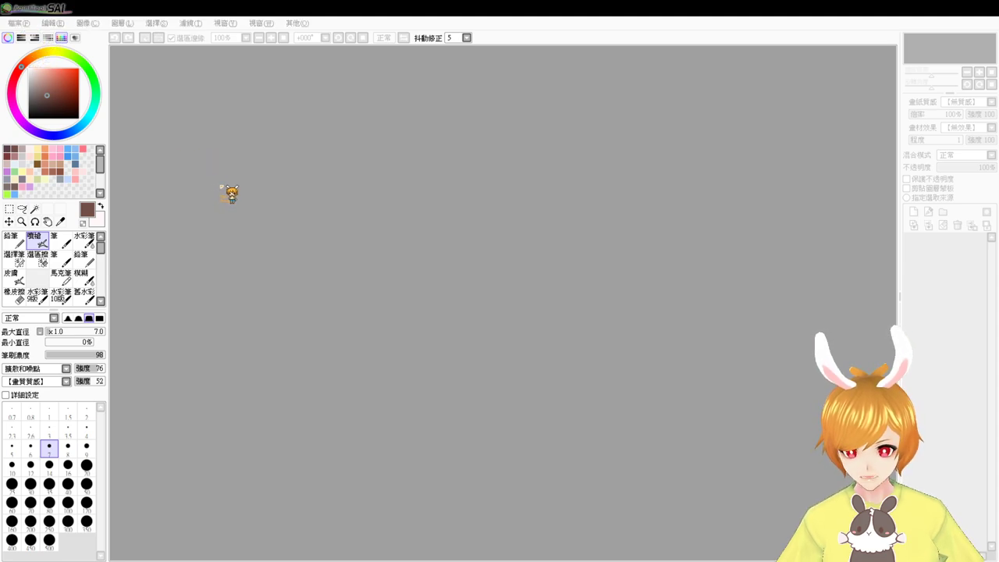
pyautogui.click(233, 192)
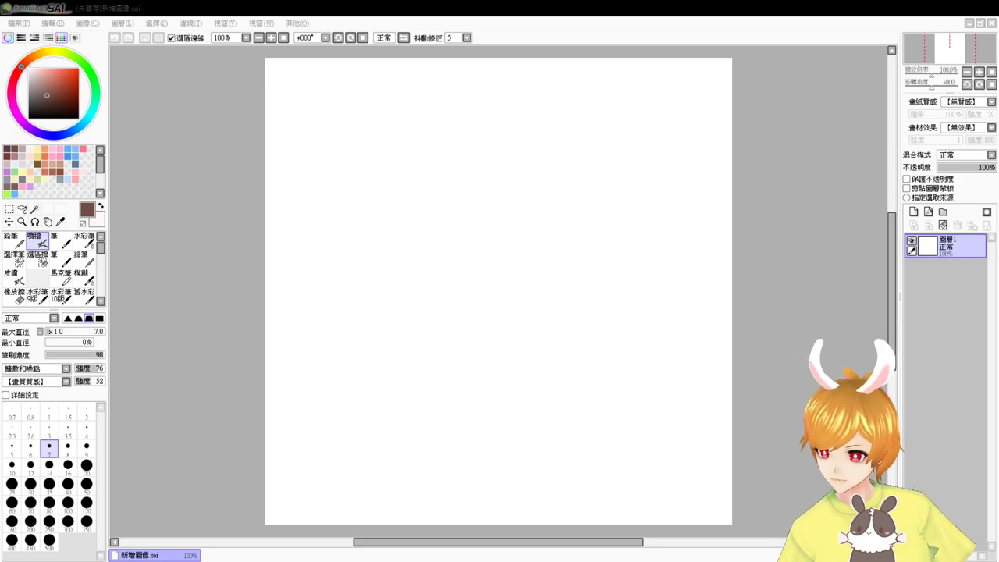
pyautogui.click(193, 369)
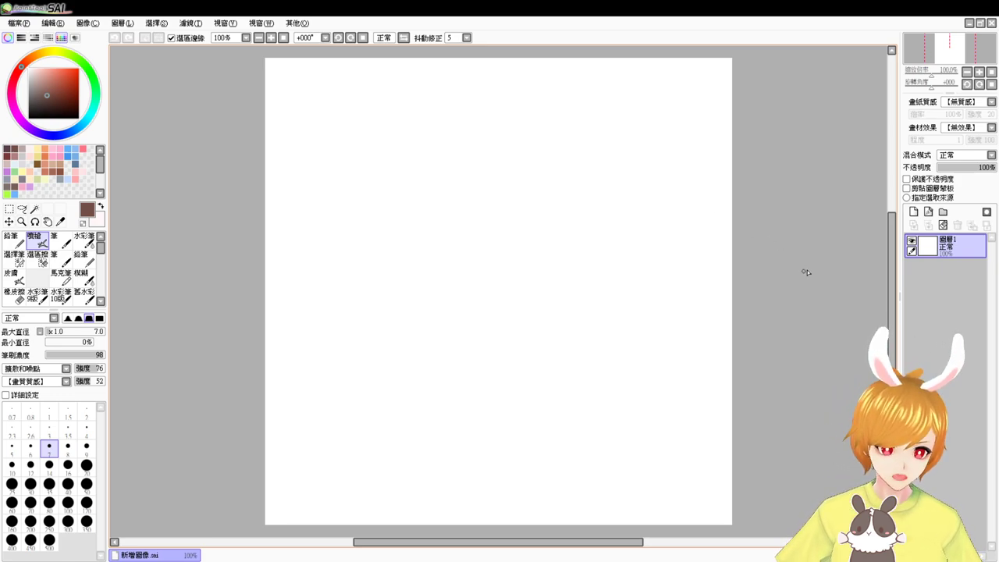
# Sketch the curved cheek and chin line of a new chibi face in dark brown with brush size 25
pyautogui.moveTo(544, 278); pyautogui.dragTo(545, 278)
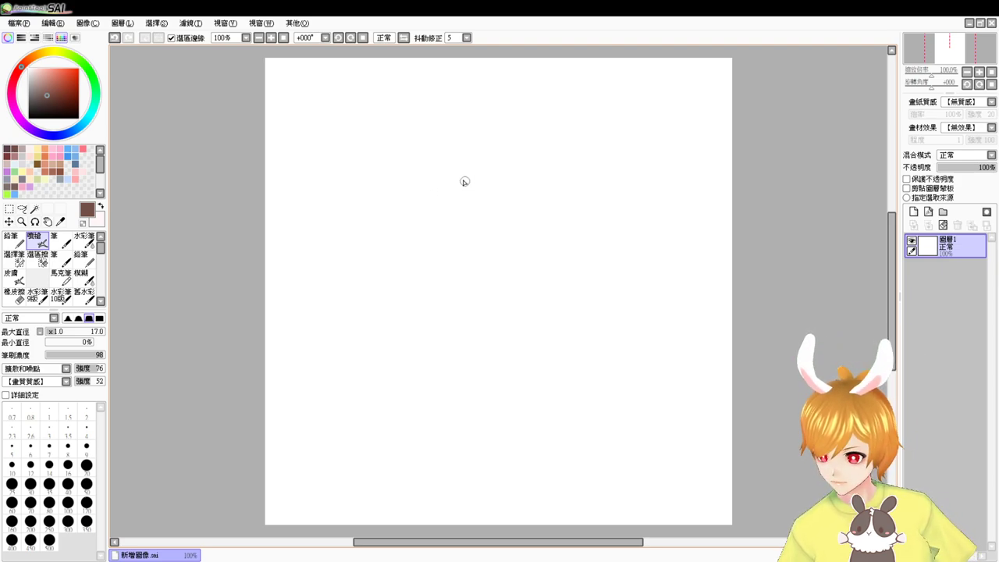
pyautogui.moveTo(395, 218)
pyautogui.mouseDown()
pyautogui.moveTo(399, 250)
pyautogui.moveTo(408, 243)
pyautogui.mouseUp()
pyautogui.hotkey('ctrl', 'z')
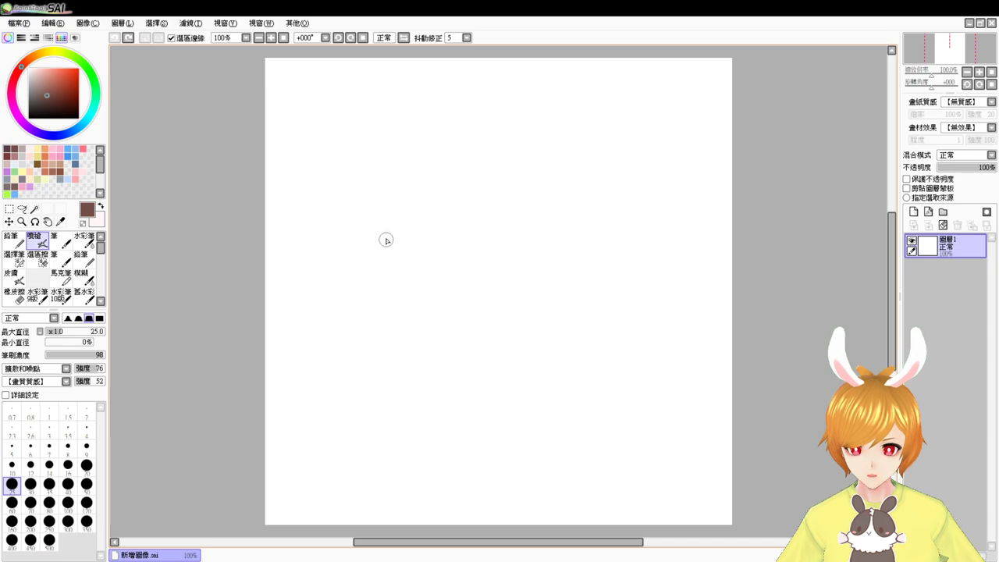
pyautogui.moveTo(385, 227)
pyautogui.mouseDown()
pyautogui.moveTo(384, 281)
pyautogui.moveTo(385, 253)
pyautogui.moveTo(384, 271)
pyautogui.moveTo(426, 293)
pyautogui.moveTo(391, 278)
pyautogui.moveTo(457, 292)
pyautogui.moveTo(415, 289)
pyautogui.moveTo(434, 297)
pyautogui.moveTo(506, 270)
pyautogui.moveTo(478, 290)
pyautogui.moveTo(508, 266)
pyautogui.mouseUp()
pyautogui.hotkey('ctrl', 'z')
pyautogui.hotkey('ctrl', 'z')
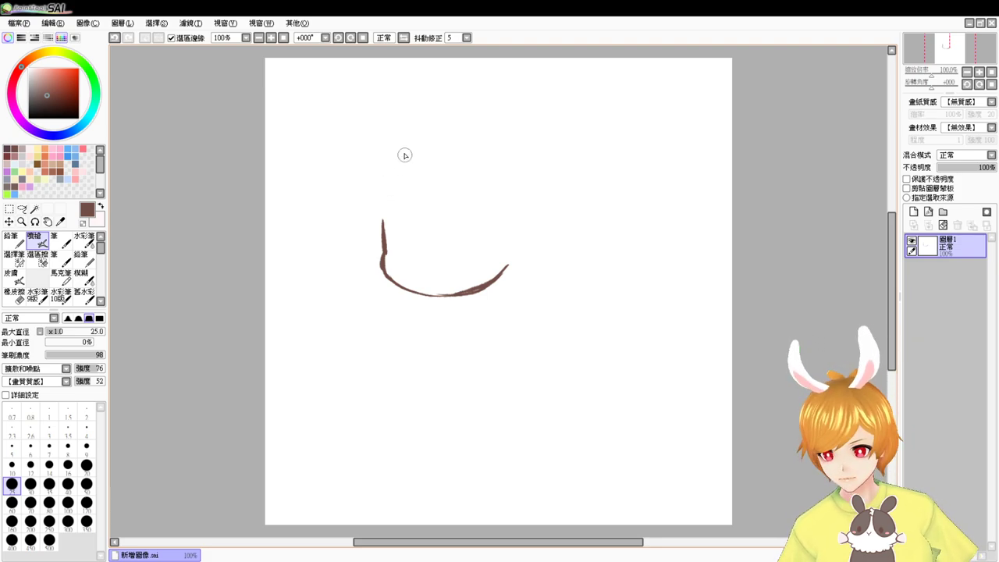
pyautogui.moveTo(397, 161); pyautogui.dragTo(405, 234)
pyautogui.hotkey('ctrl', 'z')
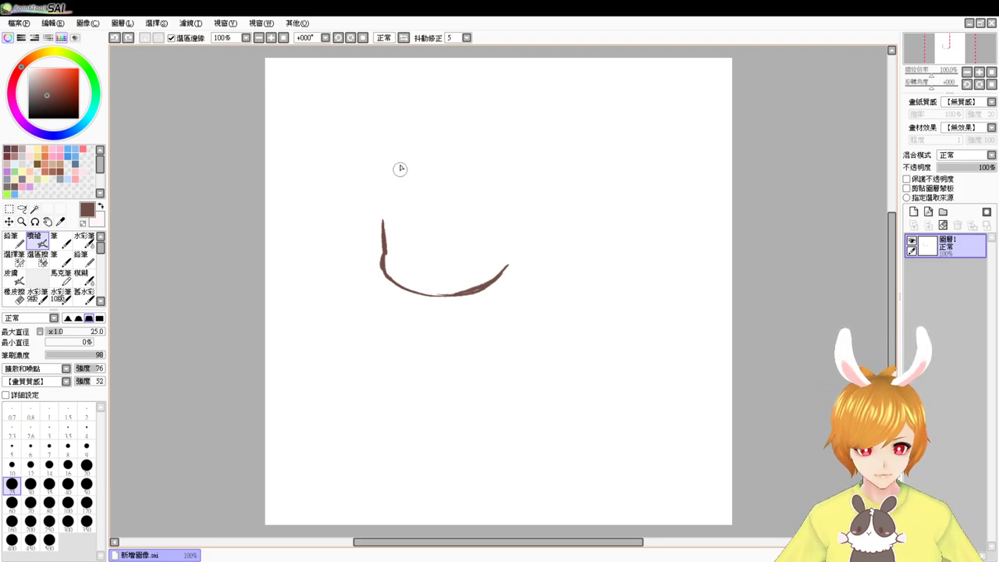
pyautogui.moveTo(397, 160); pyautogui.dragTo(388, 235)
pyautogui.hotkey('ctrl', 'z')
pyautogui.moveTo(398, 159); pyautogui.dragTo(390, 228)
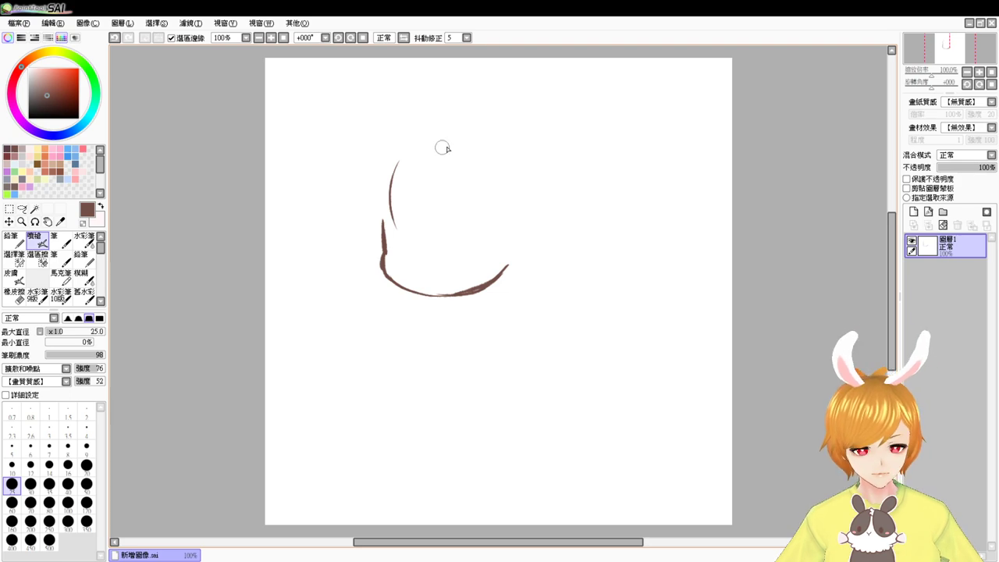
pyautogui.hotkey('ctrl', 'z')
pyautogui.moveTo(442, 149)
pyautogui.mouseDown()
pyautogui.moveTo(475, 216)
pyautogui.moveTo(466, 245)
pyautogui.mouseUp()
pyautogui.hotkey('ctrl', 'z')
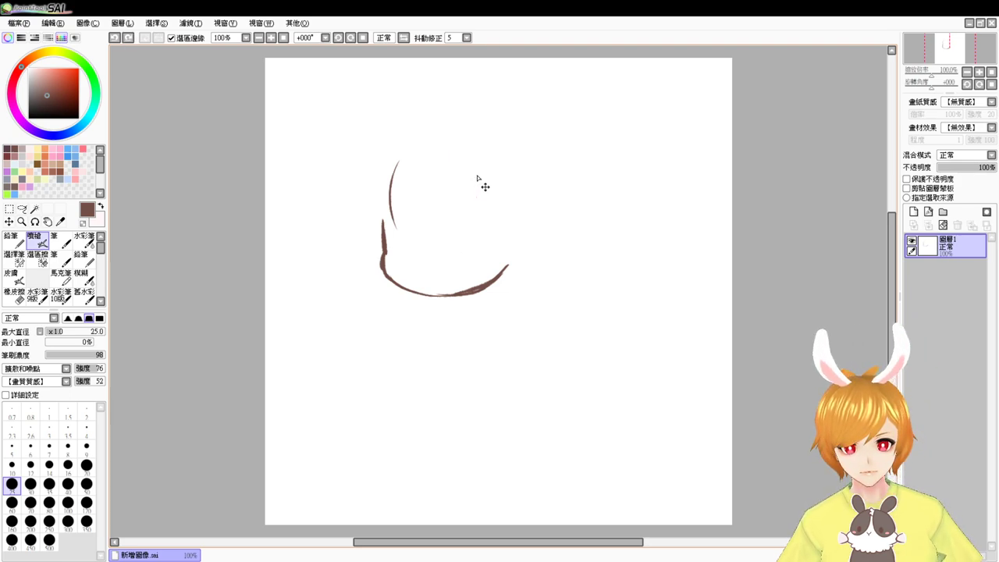
pyautogui.moveTo(471, 147); pyautogui.dragTo(462, 230)
pyautogui.hotkey('ctrl', 'z')
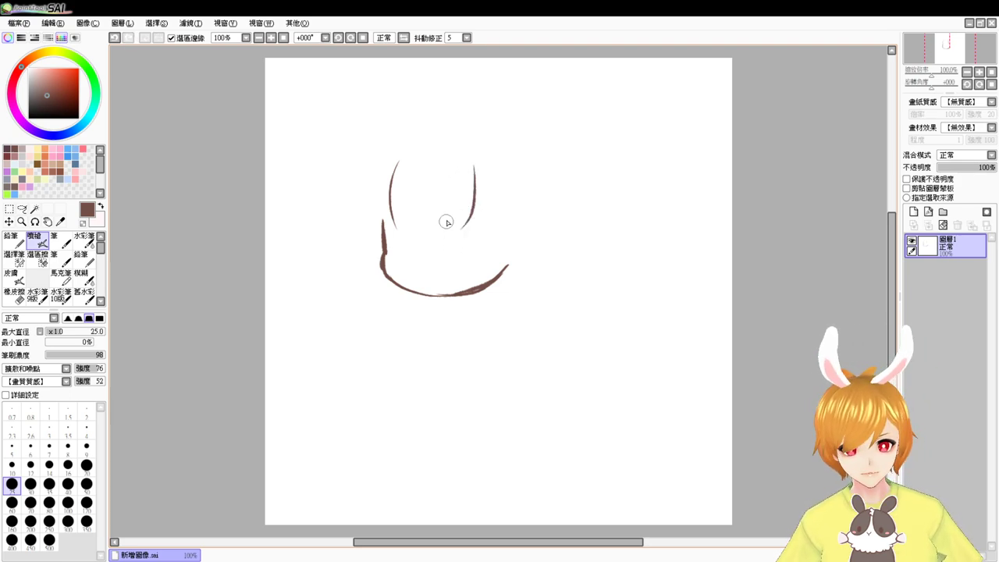
pyautogui.hotkey('ctrl', 'z')
pyautogui.hotkey('ctrl', 'z')
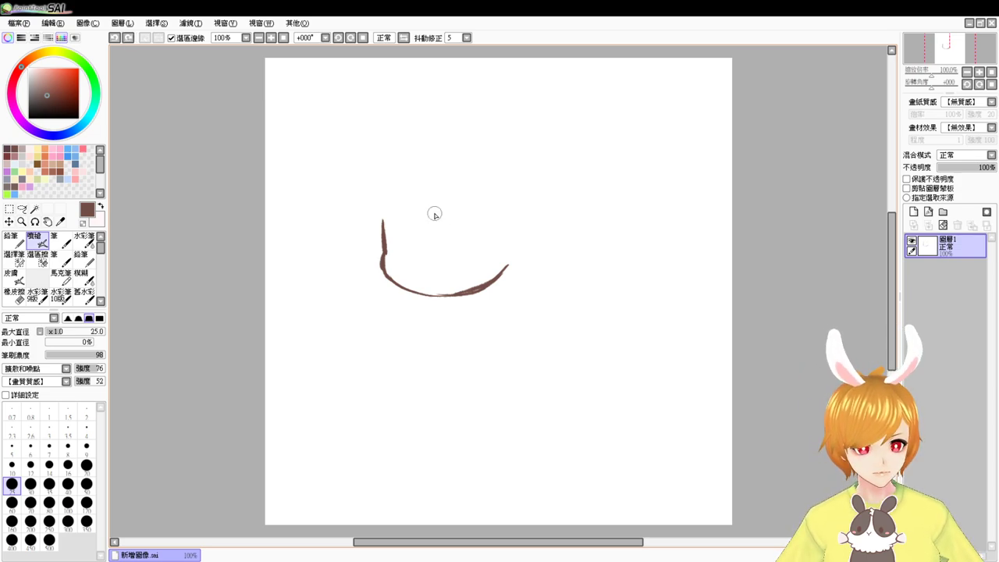
# Sketch the rounded top and right side of the head as separate curved strokes above the chin line
pyautogui.moveTo(392, 169)
pyautogui.mouseDown()
pyautogui.moveTo(434, 144)
pyautogui.moveTo(468, 142)
pyautogui.mouseUp()
pyautogui.hotkey('ctrl', 'z')
pyautogui.moveTo(481, 147)
pyautogui.mouseDown()
pyautogui.moveTo(514, 170)
pyautogui.moveTo(522, 227)
pyautogui.mouseUp()
pyautogui.hotkey('ctrl', 'z')
pyautogui.moveTo(521, 192)
pyautogui.mouseDown()
pyautogui.moveTo(516, 246)
pyautogui.moveTo(531, 239)
pyautogui.moveTo(521, 255)
pyautogui.mouseUp()
pyautogui.hotkey('ctrl', 'z')
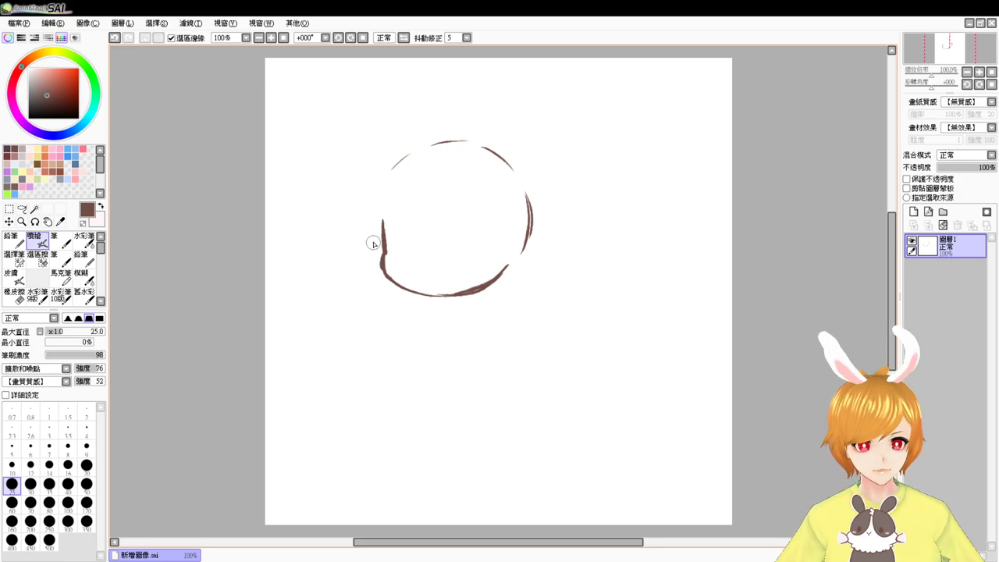
# Sketch a pointed side lock of hair along each side of the face
pyautogui.moveTo(371, 235); pyautogui.dragTo(384, 310)
pyautogui.hotkey('ctrl', 'z')
pyautogui.moveTo(375, 235); pyautogui.dragTo(391, 306)
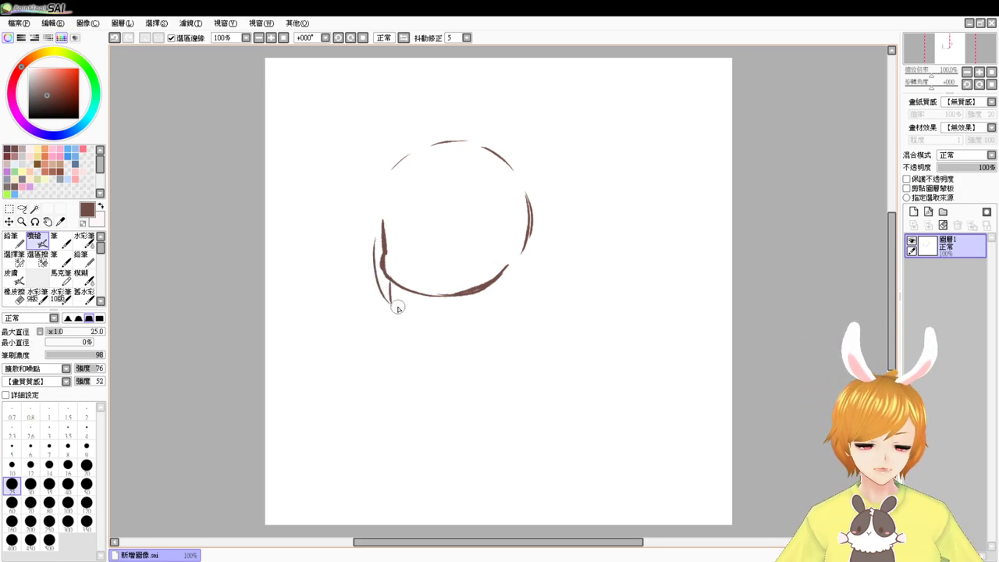
pyautogui.moveTo(503, 246); pyautogui.dragTo(501, 319)
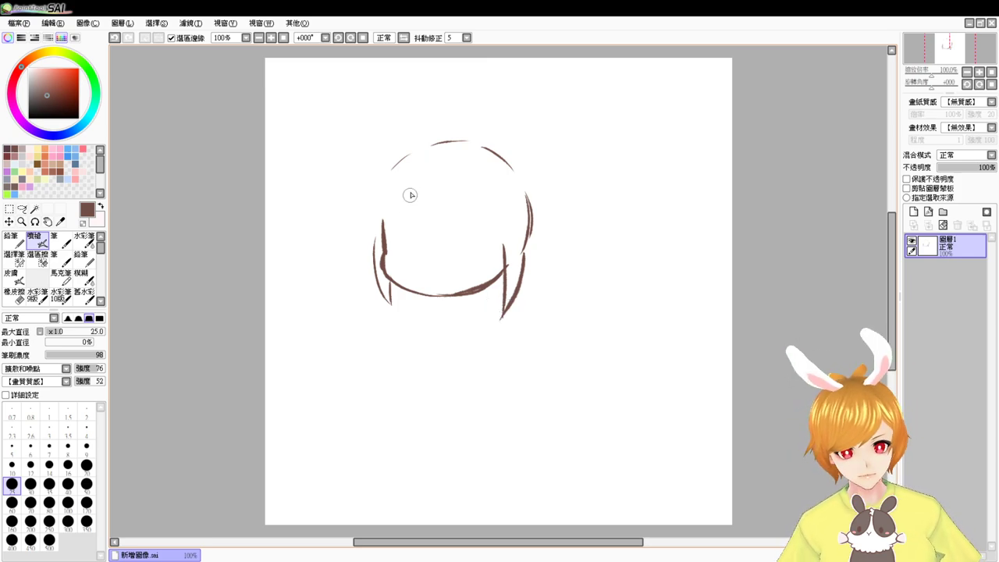
# Sketch jagged pointed bangs across the forehead between the two side locks
pyautogui.moveTo(396, 220)
pyautogui.mouseDown()
pyautogui.moveTo(421, 188)
pyautogui.moveTo(424, 213)
pyautogui.moveTo(448, 218)
pyautogui.moveTo(432, 227)
pyautogui.moveTo(451, 212)
pyautogui.moveTo(444, 231)
pyautogui.moveTo(452, 191)
pyautogui.moveTo(479, 238)
pyautogui.mouseUp()
pyautogui.hotkey('ctrl', 'z')
pyautogui.hotkey('ctrl', 'z')
pyautogui.moveTo(451, 191); pyautogui.dragTo(488, 233)
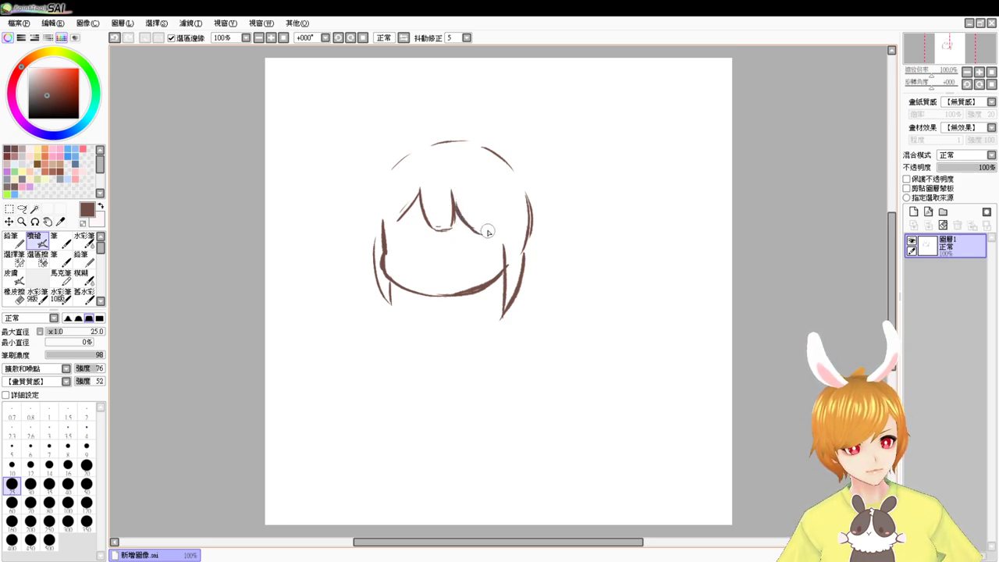
pyautogui.moveTo(487, 197)
pyautogui.mouseDown()
pyautogui.moveTo(486, 213)
pyautogui.moveTo(508, 236)
pyautogui.mouseUp()
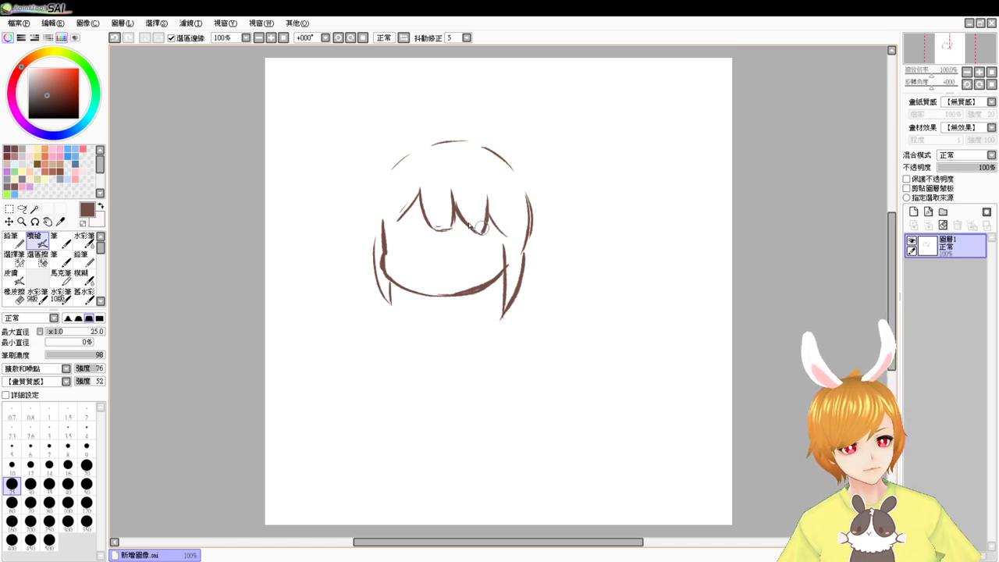
pyautogui.hotkey('ctrl', 'z')
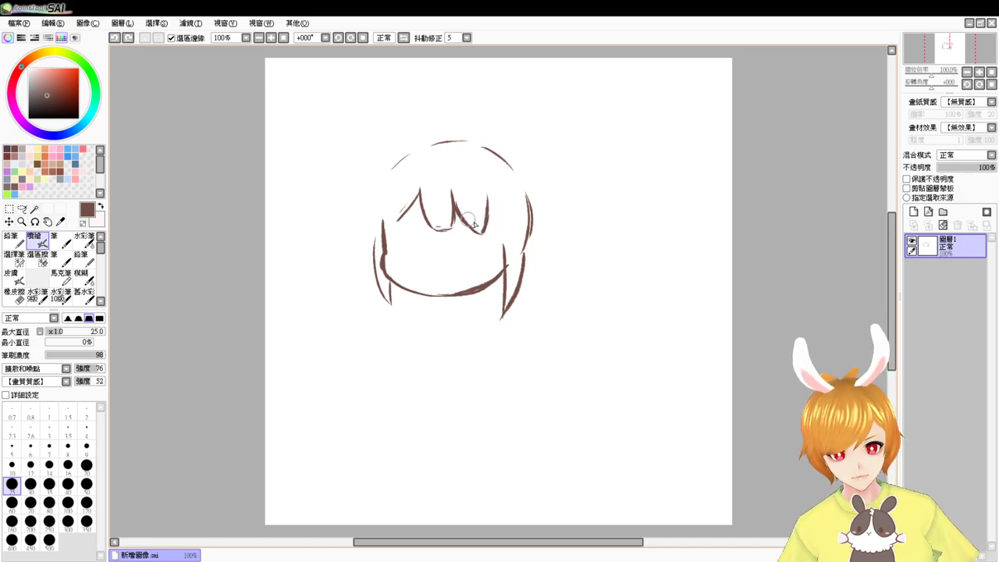
pyautogui.moveTo(487, 214); pyautogui.dragTo(509, 232)
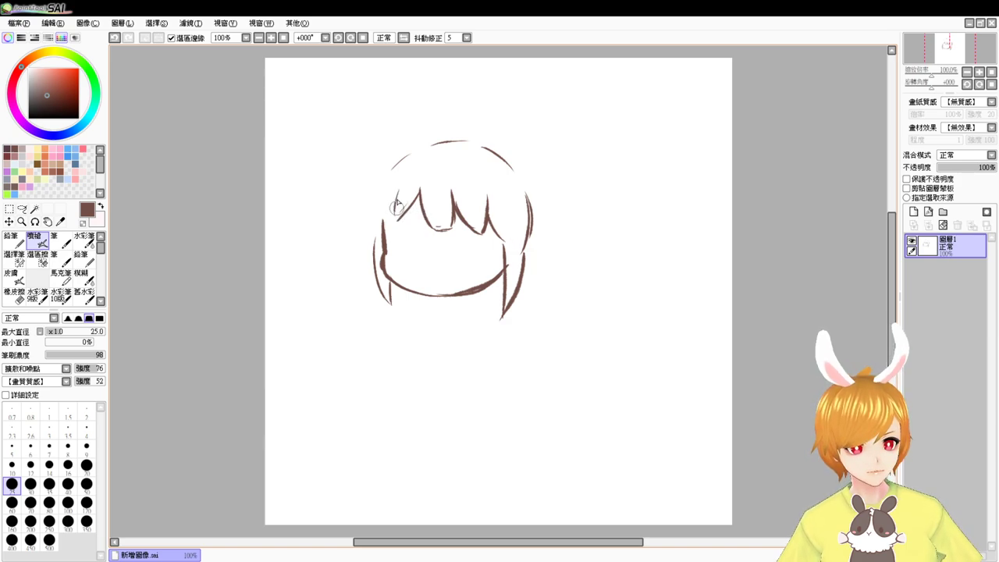
# Add the hair outline at the head's left side, and shift the head sketch slightly down and right on the canvas
pyautogui.moveTo(382, 198); pyautogui.dragTo(386, 239)
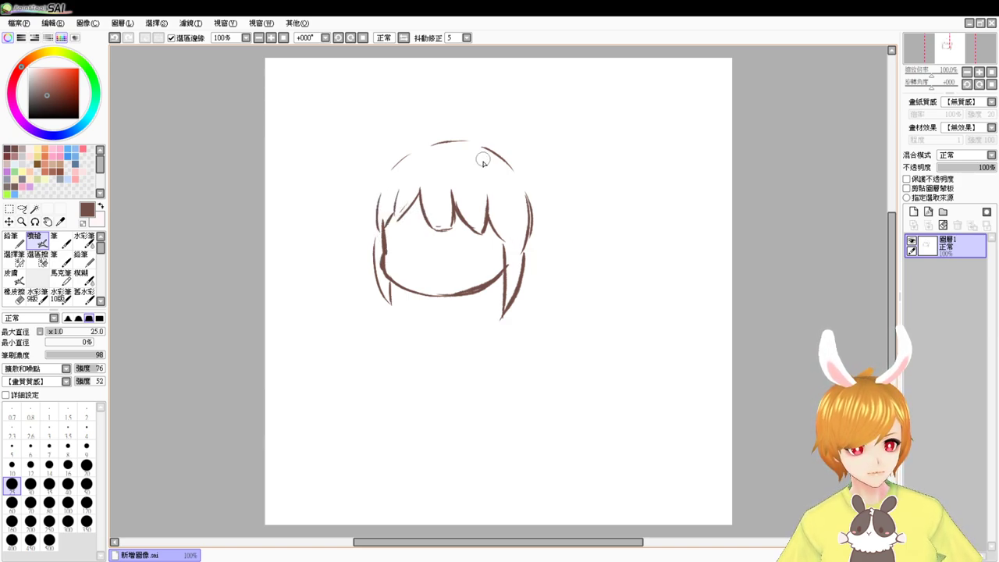
pyautogui.moveTo(552, 242)
pyautogui.mouseDown()
pyautogui.moveTo(555, 277)
pyautogui.moveTo(565, 277)
pyautogui.mouseUp()
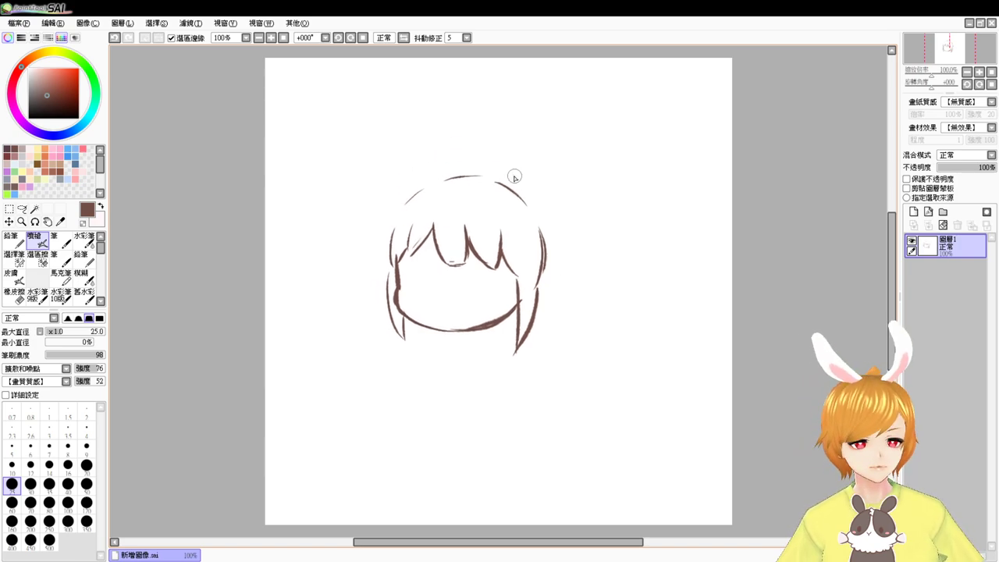
# Sketch the outer hair outline around the head's upper right and right side with curved strokes
pyautogui.moveTo(509, 173); pyautogui.dragTo(537, 199)
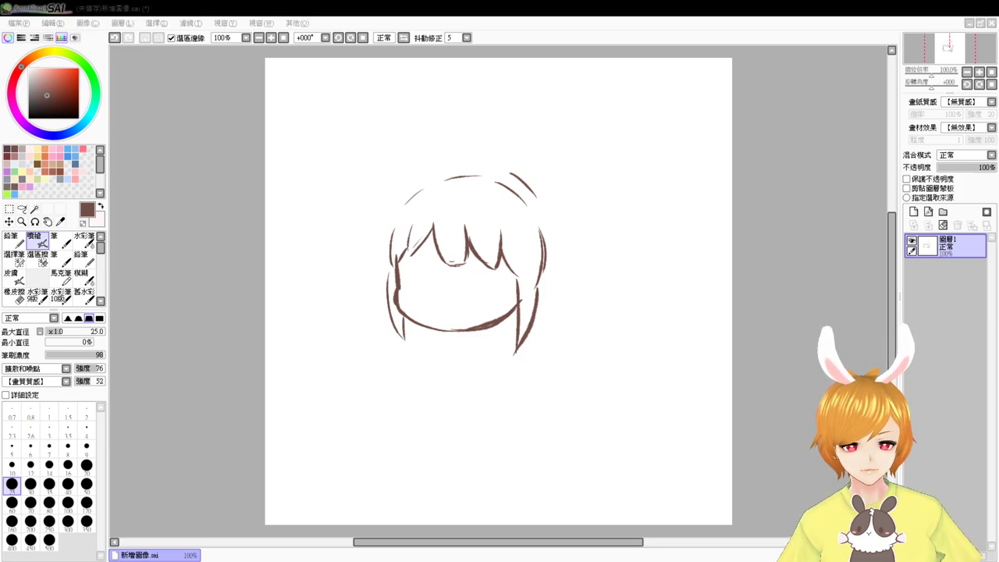
pyautogui.click(813, 350)
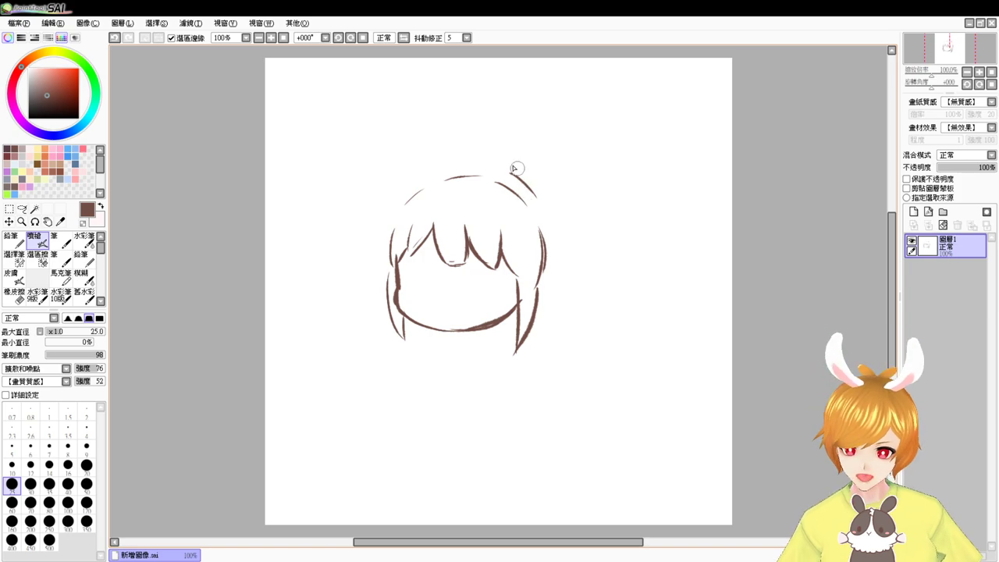
pyautogui.hotkey('ctrl', 'z')
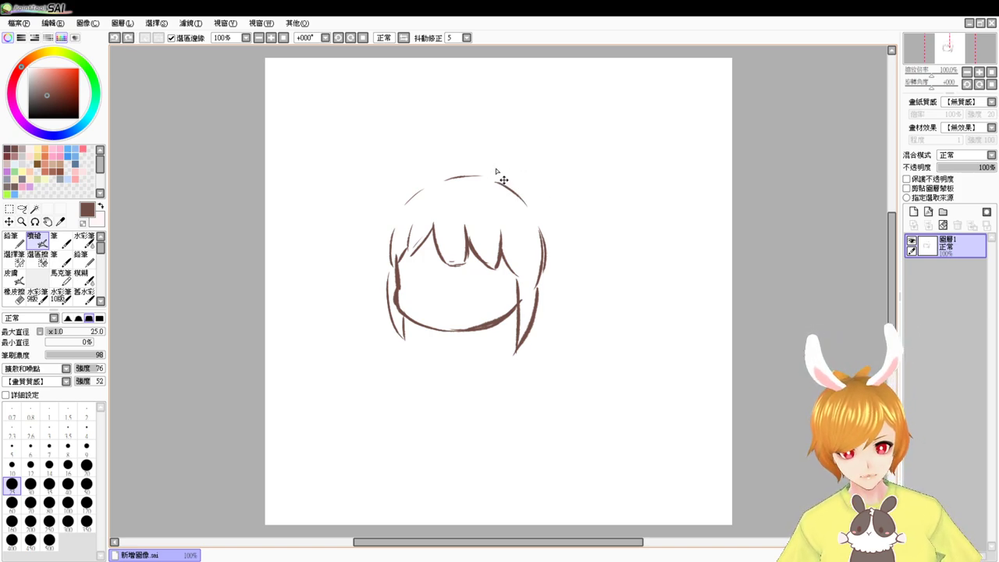
pyautogui.moveTo(497, 170)
pyautogui.mouseDown()
pyautogui.moveTo(530, 195)
pyautogui.moveTo(548, 254)
pyautogui.mouseUp()
pyautogui.hotkey('ctrl', 'z')
pyautogui.moveTo(536, 202)
pyautogui.mouseDown()
pyautogui.moveTo(544, 269)
pyautogui.moveTo(553, 250)
pyautogui.mouseUp()
pyautogui.hotkey('ctrl', 'z')
pyautogui.hotkey('ctrl', 'z')
pyautogui.moveTo(548, 226)
pyautogui.mouseDown()
pyautogui.moveTo(546, 282)
pyautogui.moveTo(535, 290)
pyautogui.mouseUp()
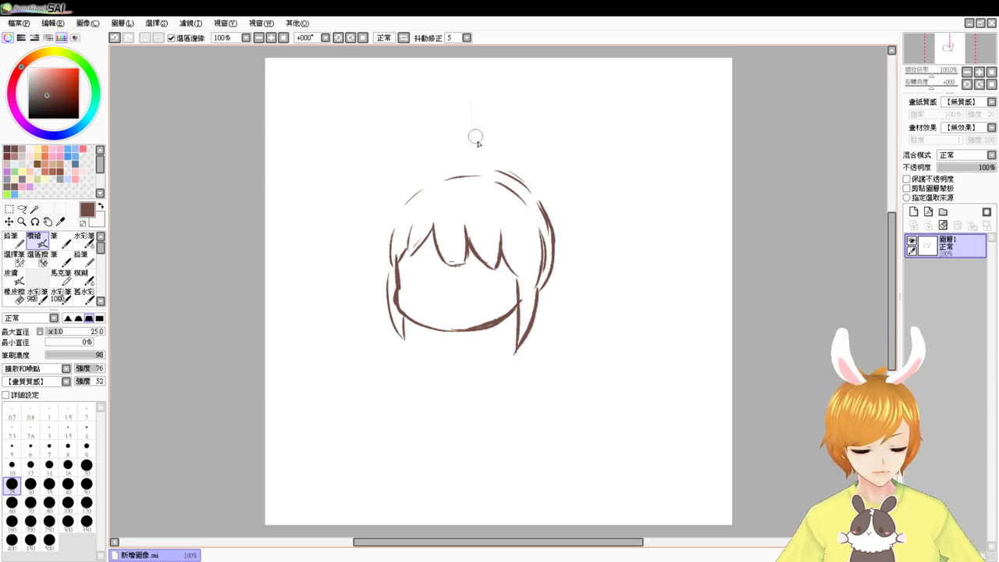
# Sketch two long pointed rabbit ears on the head, one upright and one tilted out to the left side
pyautogui.moveTo(470, 81); pyautogui.dragTo(475, 156)
pyautogui.hotkey('ctrl', 'z')
pyautogui.moveTo(466, 80); pyautogui.dragTo(470, 139)
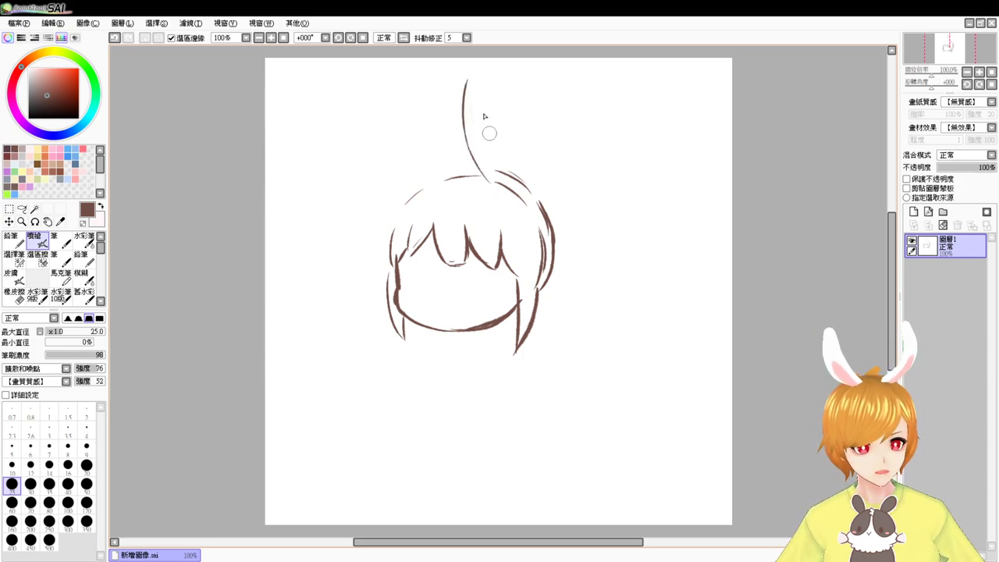
pyautogui.moveTo(474, 92); pyautogui.dragTo(514, 160)
pyautogui.hotkey('ctrl', 'z')
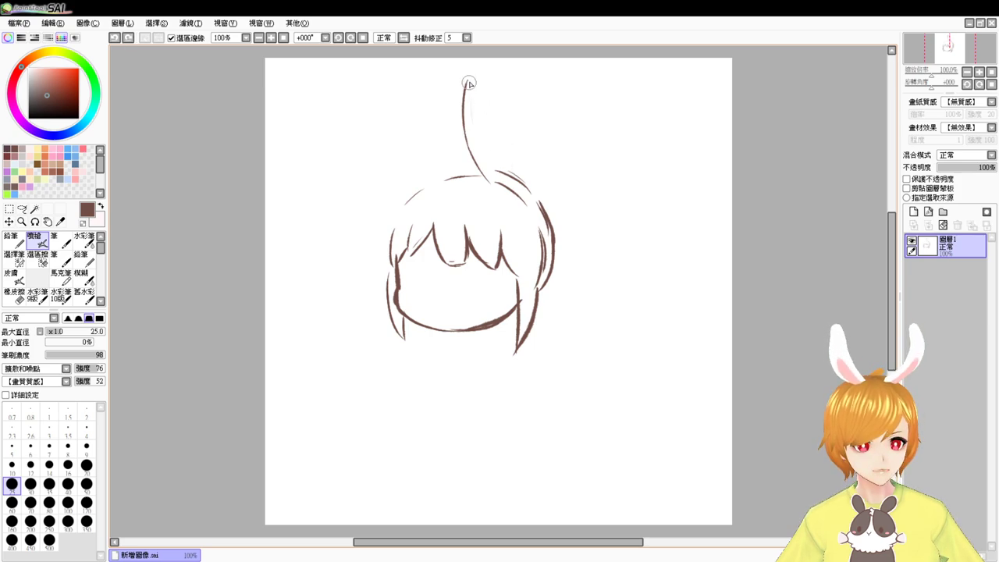
pyautogui.moveTo(468, 79); pyautogui.dragTo(511, 140)
pyautogui.moveTo(491, 108)
pyautogui.mouseDown()
pyautogui.moveTo(506, 167)
pyautogui.moveTo(502, 204)
pyautogui.mouseUp()
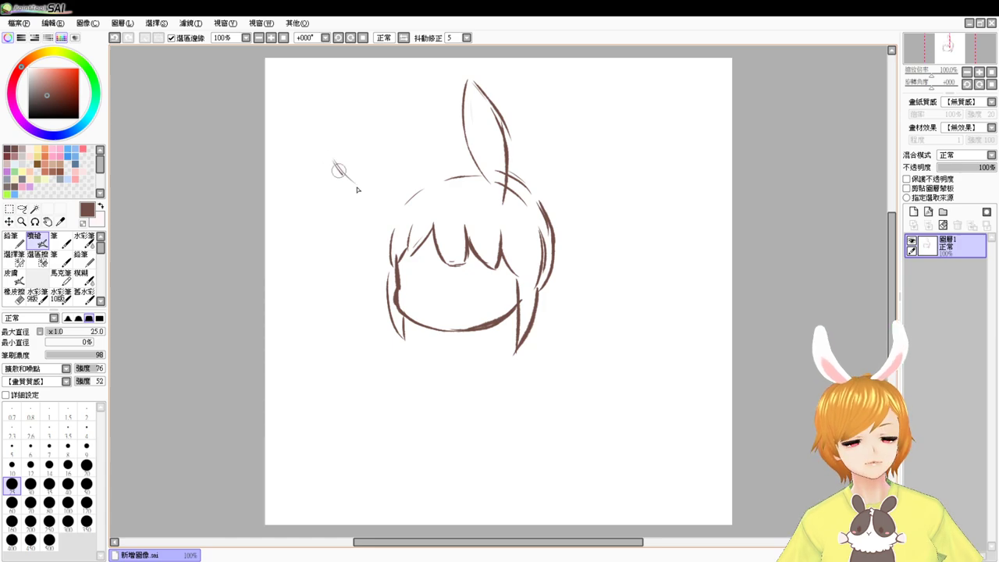
pyautogui.moveTo(336, 166); pyautogui.dragTo(405, 199)
pyautogui.moveTo(335, 159)
pyautogui.mouseDown()
pyautogui.moveTo(394, 159)
pyautogui.moveTo(357, 156)
pyautogui.moveTo(398, 168)
pyautogui.mouseUp()
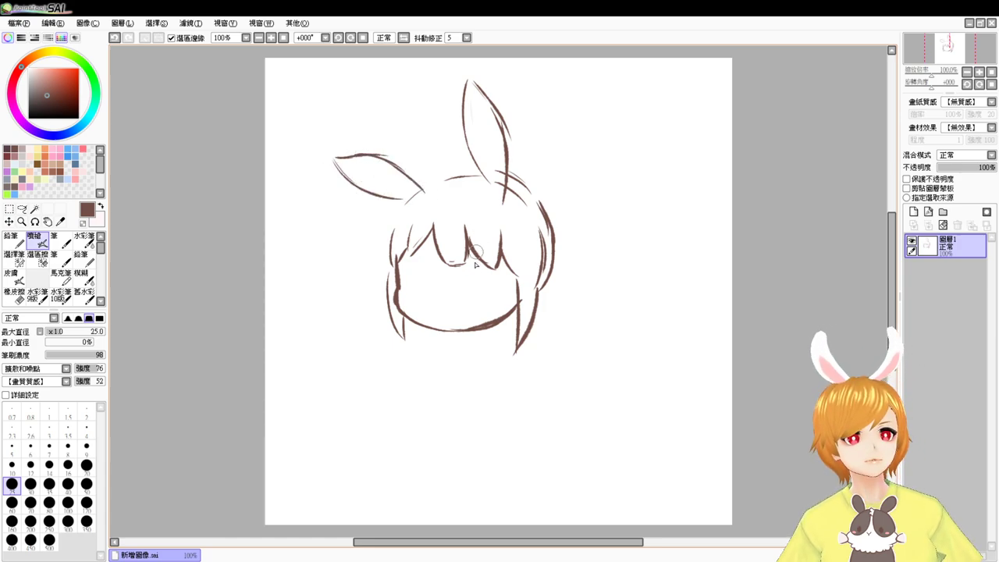
# Set the eraser size to 20 and rework the middle bangs into shorter, lower jagged points
pyautogui.scroll(2, 461, 252)
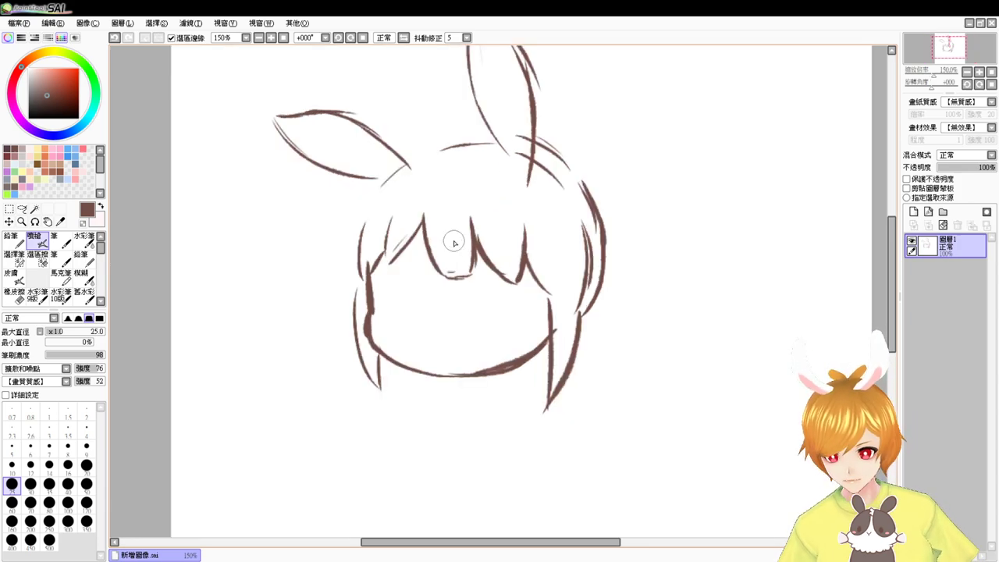
pyautogui.press('e')
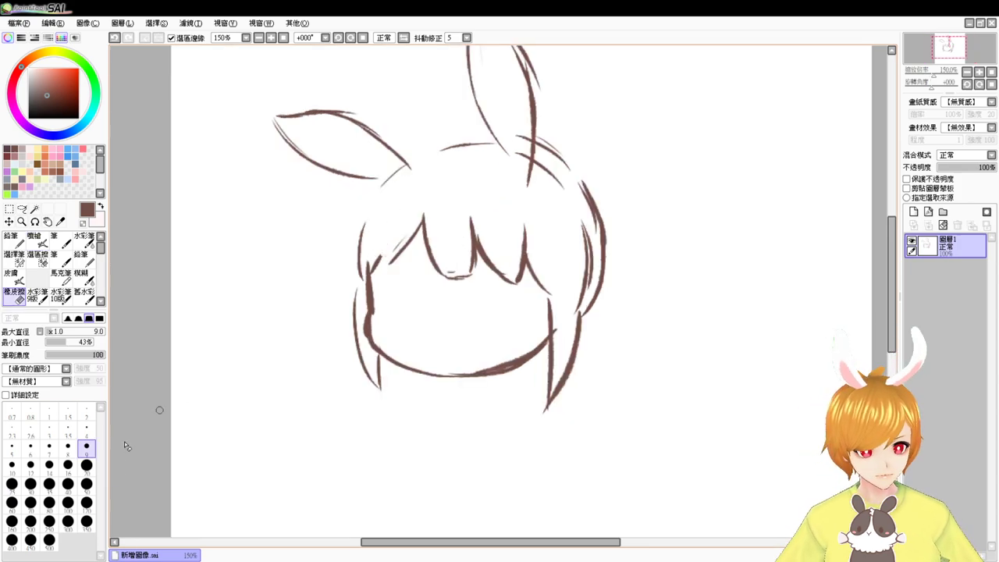
pyautogui.click(89, 469)
pyautogui.moveTo(410, 243)
pyautogui.mouseDown()
pyautogui.moveTo(419, 227)
pyautogui.moveTo(401, 265)
pyautogui.moveTo(366, 292)
pyautogui.moveTo(454, 291)
pyautogui.moveTo(473, 224)
pyautogui.moveTo(451, 290)
pyautogui.mouseUp()
pyautogui.press('b')
pyautogui.press('e')
pyautogui.press('b')
pyautogui.press('e')
pyautogui.press('e')
pyautogui.moveTo(470, 258)
pyautogui.mouseDown()
pyautogui.moveTo(470, 277)
pyautogui.moveTo(451, 293)
pyautogui.moveTo(482, 280)
pyautogui.mouseUp()
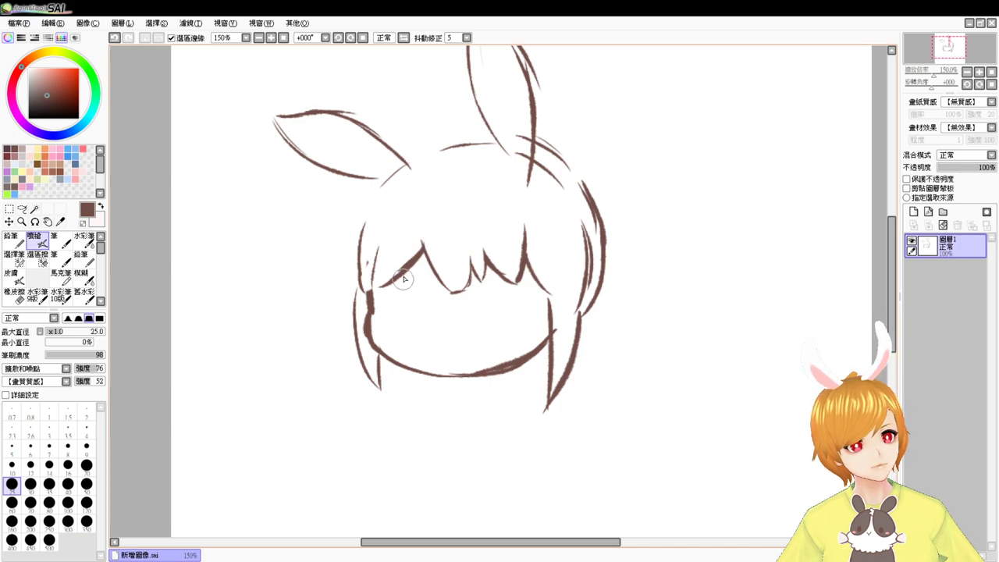
# Reshape the leftmost bang with the eraser and brush into a lower, notched zigzag point
pyautogui.press('e')
pyautogui.moveTo(423, 247); pyautogui.dragTo(402, 281)
pyautogui.press('b')
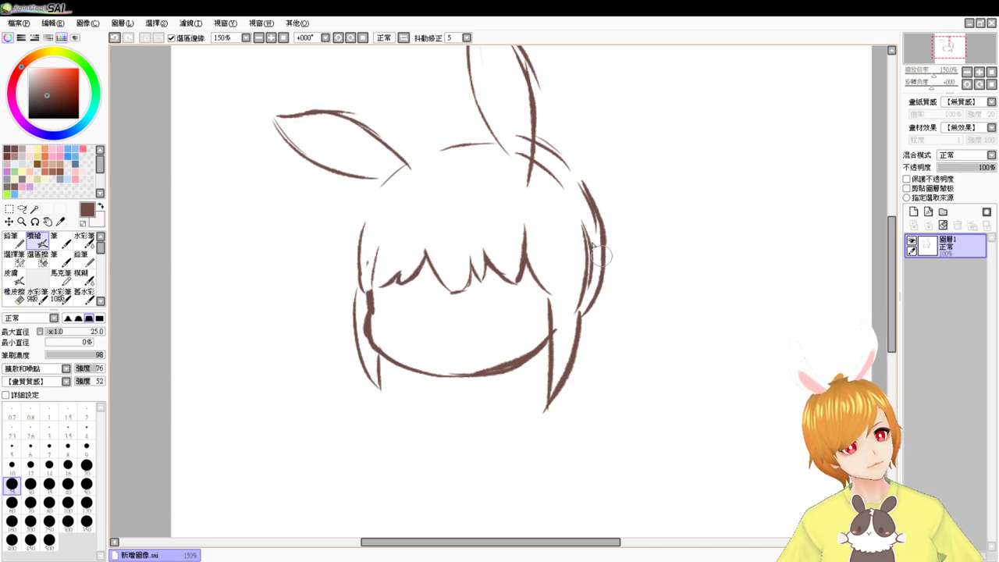
# Erase the doubled lines inside the right-hand hair outline and thin the thick chin line
pyautogui.press('e')
pyautogui.press('b')
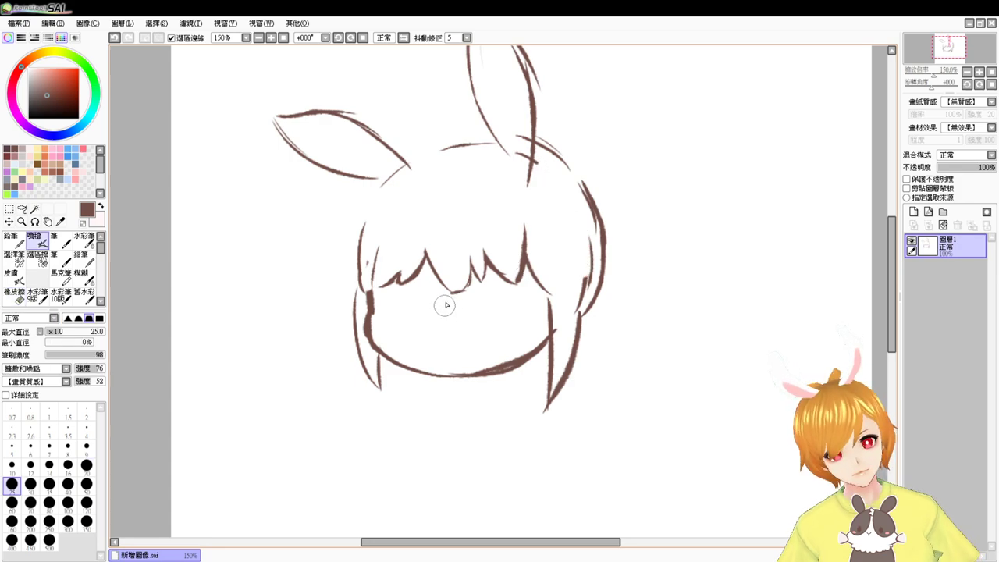
pyautogui.press('e')
pyautogui.moveTo(525, 351); pyautogui.dragTo(477, 366)
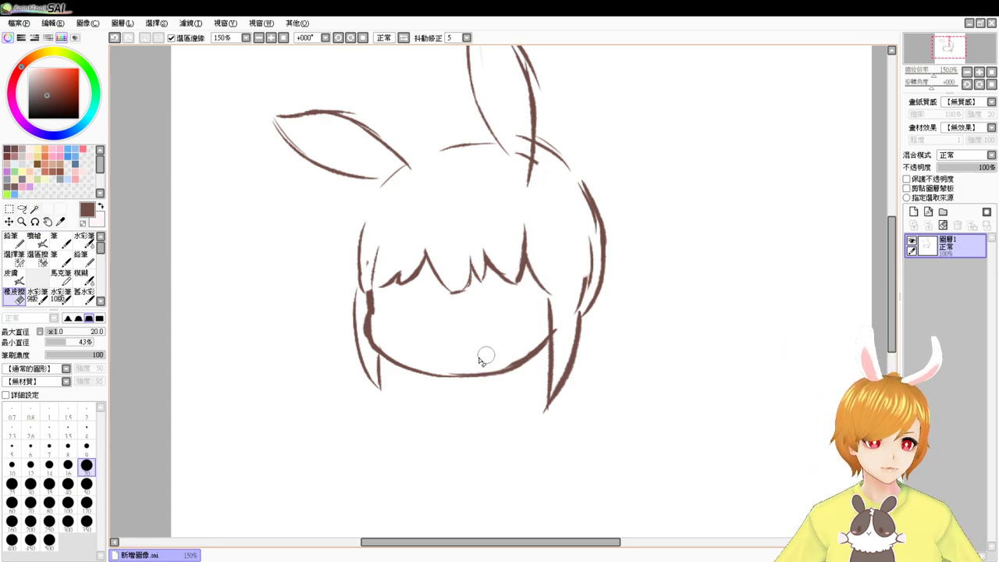
# Sketch a rounded, curved shape and a short curved stroke directly beneath the chin
pyautogui.press('e')
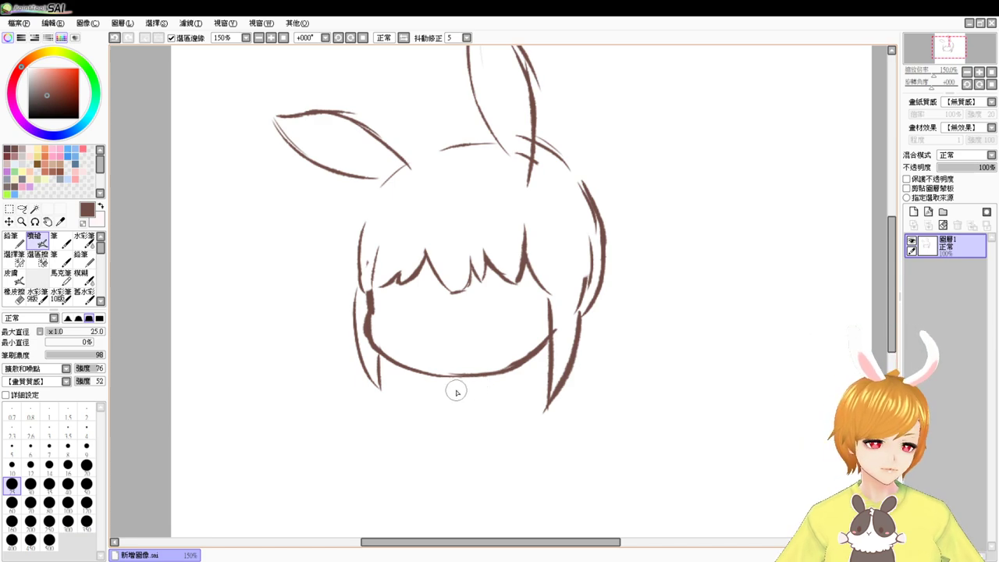
pyautogui.moveTo(457, 389)
pyautogui.mouseDown()
pyautogui.moveTo(511, 369)
pyautogui.moveTo(537, 372)
pyautogui.mouseUp()
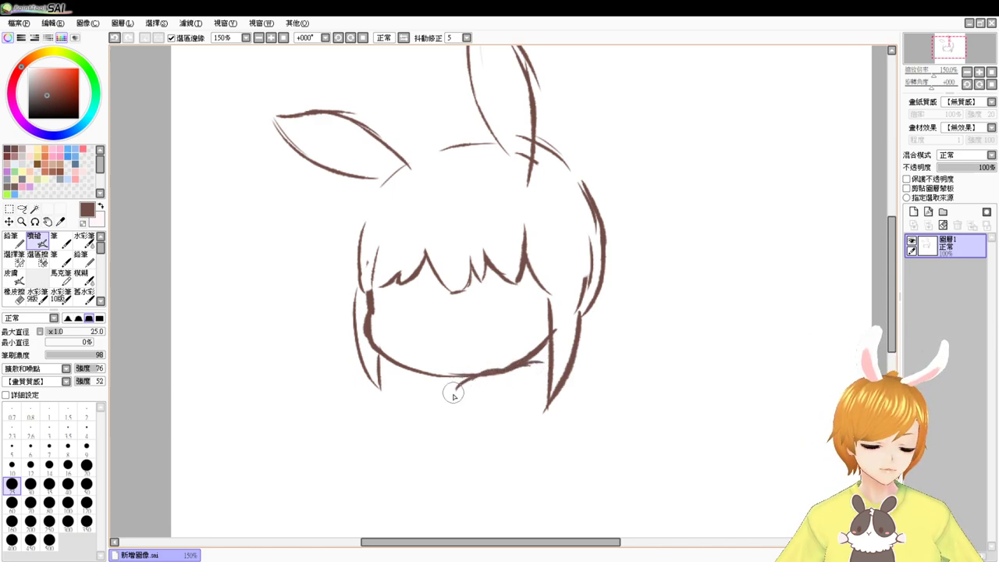
pyautogui.moveTo(456, 390)
pyautogui.mouseDown()
pyautogui.moveTo(443, 420)
pyautogui.moveTo(485, 432)
pyautogui.moveTo(490, 415)
pyautogui.moveTo(546, 398)
pyautogui.mouseUp()
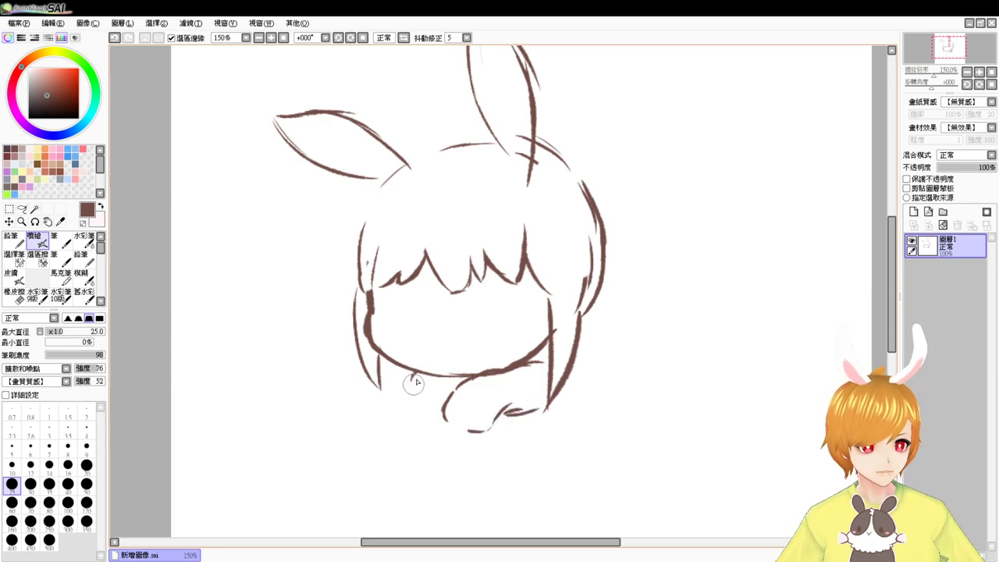
pyautogui.moveTo(413, 376); pyautogui.dragTo(414, 402)
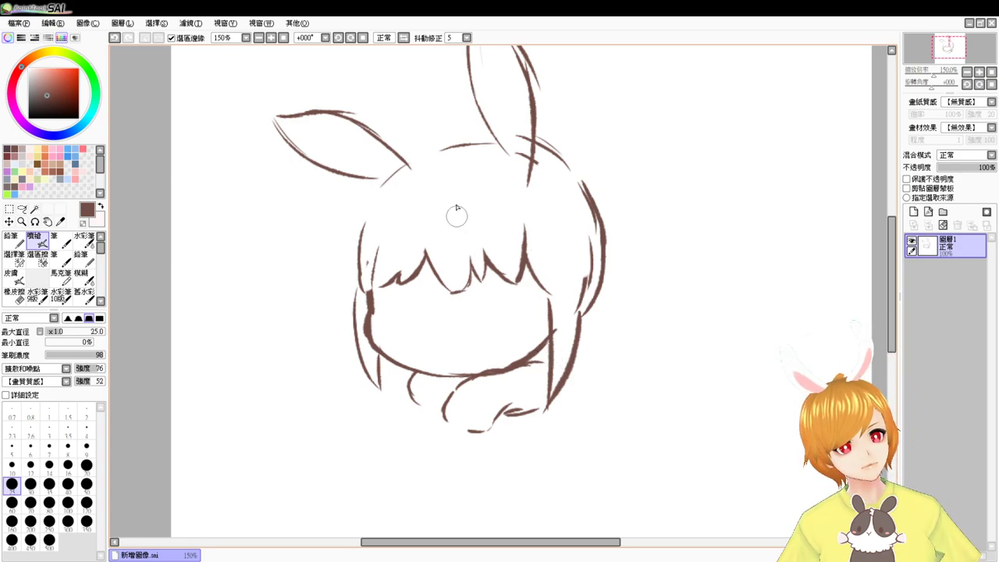
# Add thin strand lines above the bangs and join the outer hair curve at the head's upper right
pyautogui.moveTo(463, 206); pyautogui.dragTo(470, 245)
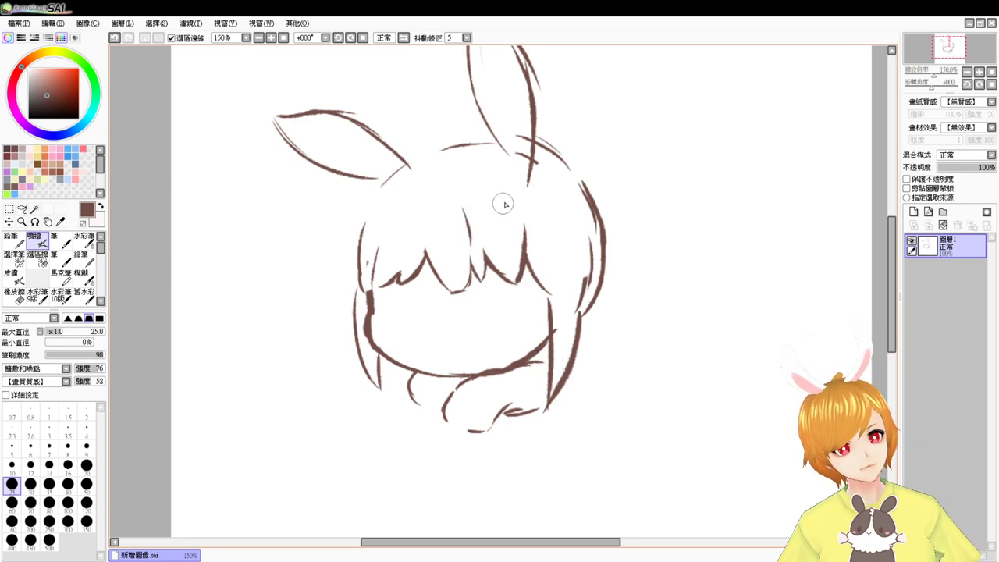
pyautogui.moveTo(509, 205); pyautogui.dragTo(514, 210)
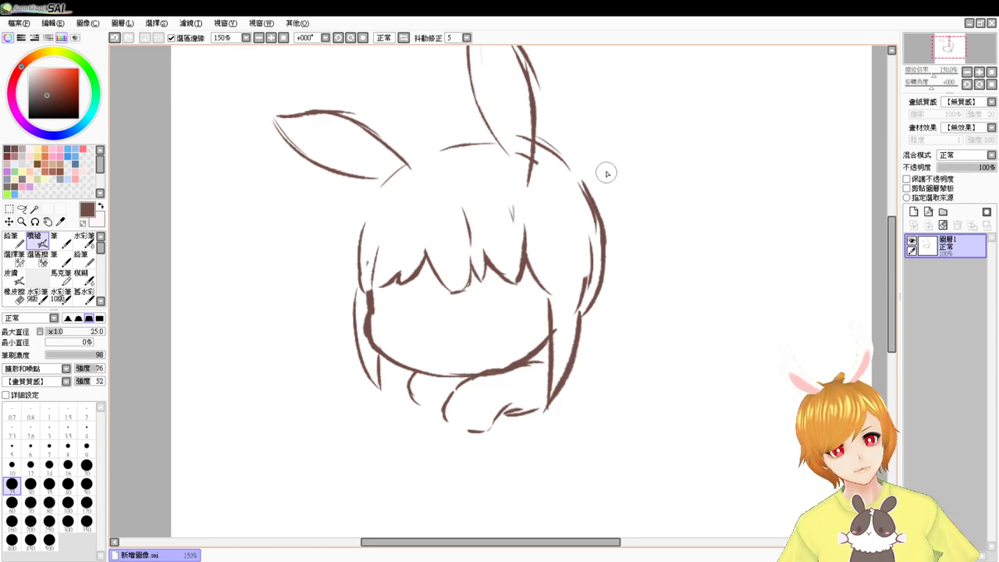
pyautogui.moveTo(545, 140)
pyautogui.mouseDown()
pyautogui.moveTo(594, 195)
pyautogui.moveTo(607, 235)
pyautogui.mouseUp()
# Try out two oval eyes beneath the bangs and a filled oval open mouth on the face
pyautogui.moveTo(395, 290)
pyautogui.mouseDown()
pyautogui.moveTo(412, 295)
pyautogui.moveTo(417, 279)
pyautogui.mouseUp()
pyautogui.moveTo(487, 275)
pyautogui.mouseDown()
pyautogui.moveTo(517, 273)
pyautogui.moveTo(521, 286)
pyautogui.mouseUp()
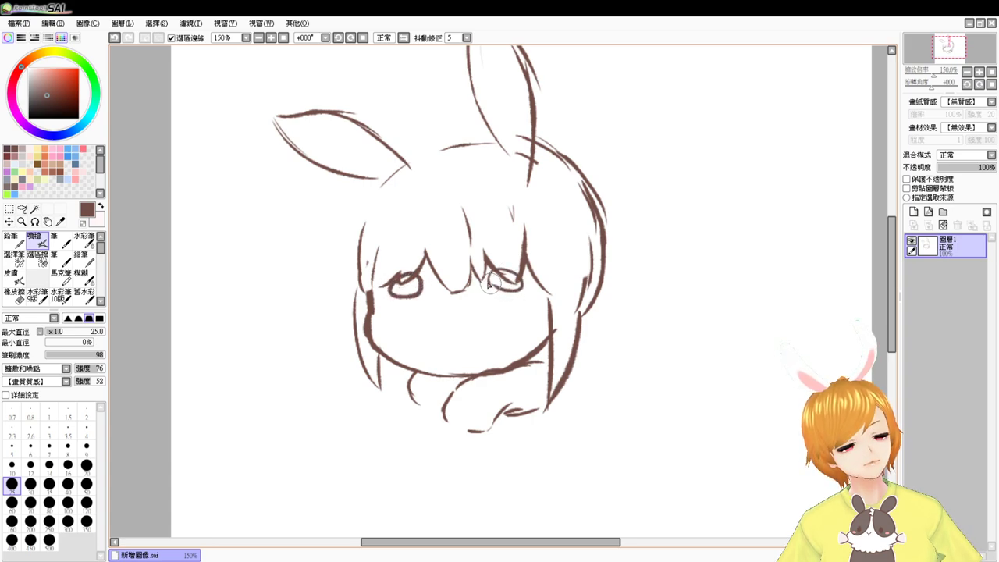
pyautogui.moveTo(407, 315); pyautogui.dragTo(413, 331)
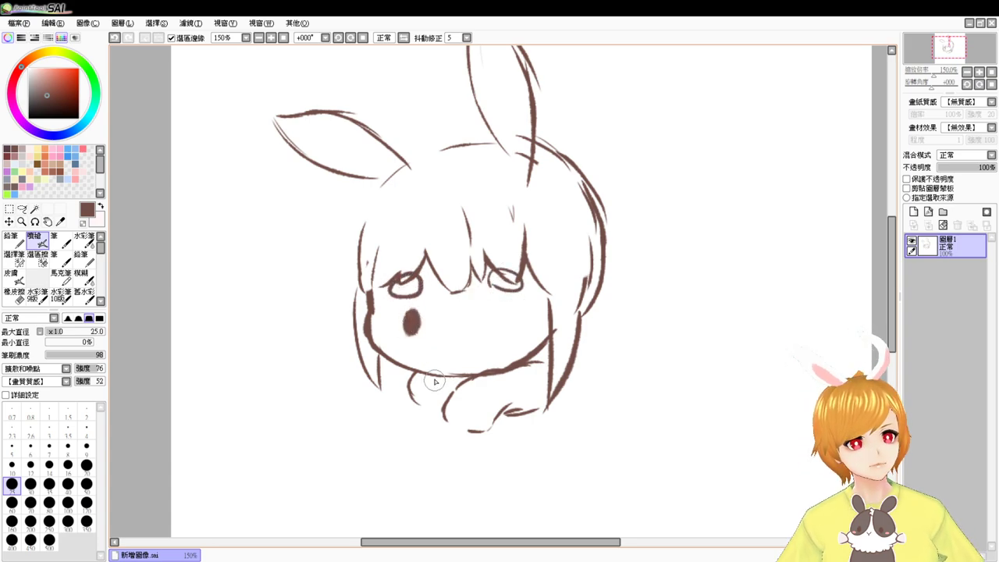
pyautogui.hotkey('ctrl', 'z')
pyautogui.hotkey('ctrl', 'z')
pyautogui.hotkey('ctrl', 'z')
pyautogui.hotkey('ctrl', 'z')
pyautogui.hotkey('ctrl', 'z')
pyautogui.hotkey('ctrl', 'z')
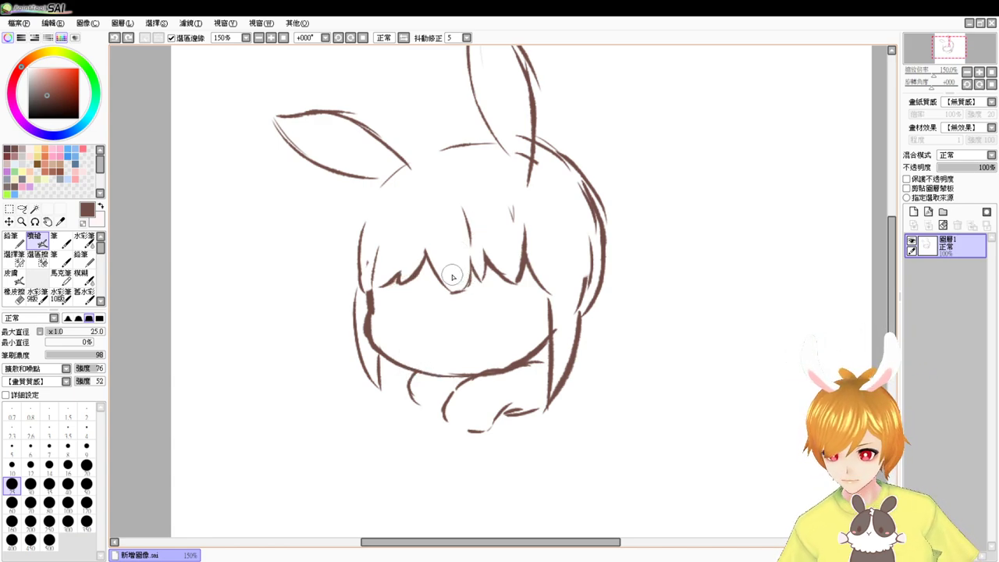
# Erase the strand lines above the bangs and redraw the left side hair with two long curves
pyautogui.press('e')
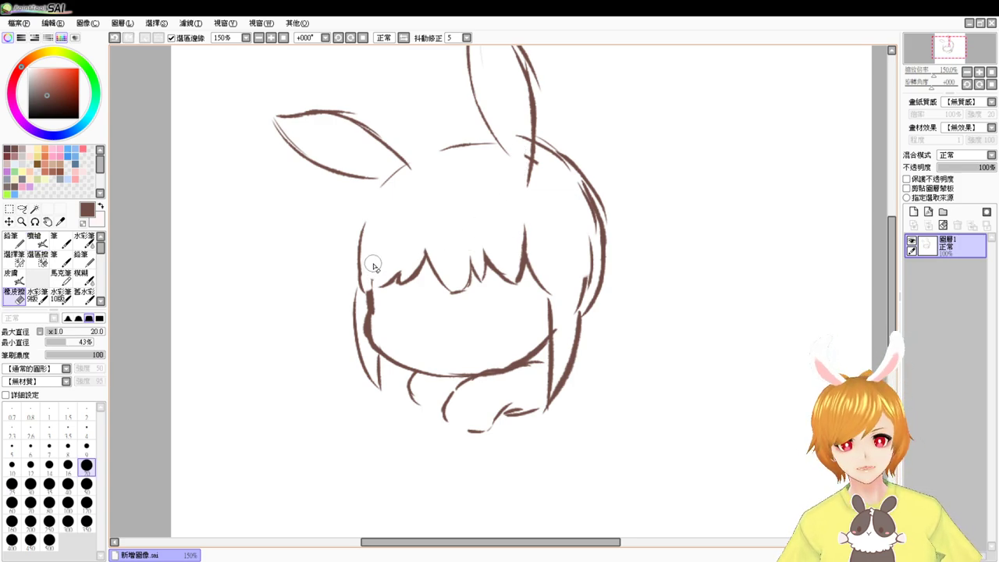
pyautogui.press('e')
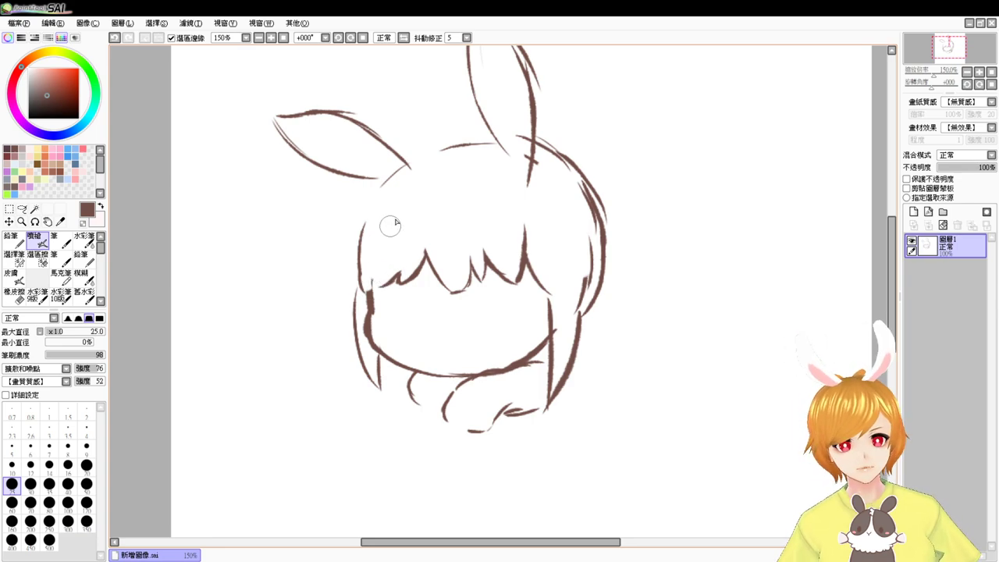
pyautogui.moveTo(398, 220)
pyautogui.mouseDown()
pyautogui.moveTo(373, 295)
pyautogui.moveTo(400, 274)
pyautogui.mouseUp()
pyautogui.press('e')
pyautogui.moveTo(365, 224)
pyautogui.mouseDown()
pyautogui.moveTo(361, 292)
pyautogui.moveTo(348, 293)
pyautogui.mouseUp()
pyautogui.press('e')
pyautogui.moveTo(362, 225)
pyautogui.mouseDown()
pyautogui.moveTo(363, 362)
pyautogui.moveTo(379, 374)
pyautogui.moveTo(363, 316)
pyautogui.moveTo(365, 347)
pyautogui.moveTo(376, 294)
pyautogui.moveTo(370, 347)
pyautogui.mouseUp()
# Erase the old left cheek and redraw the cheek and chin line further inward
pyautogui.press('e')
pyautogui.press('e')
pyautogui.moveTo(375, 289)
pyautogui.mouseDown()
pyautogui.moveTo(381, 344)
pyautogui.moveTo(410, 372)
pyautogui.moveTo(381, 356)
pyautogui.mouseUp()
pyautogui.hotkey('ctrl', 'z')
pyautogui.press('e')
pyautogui.press('e')
pyautogui.moveTo(376, 293)
pyautogui.mouseDown()
pyautogui.moveTo(386, 359)
pyautogui.moveTo(425, 374)
pyautogui.mouseUp()
pyautogui.press('e')
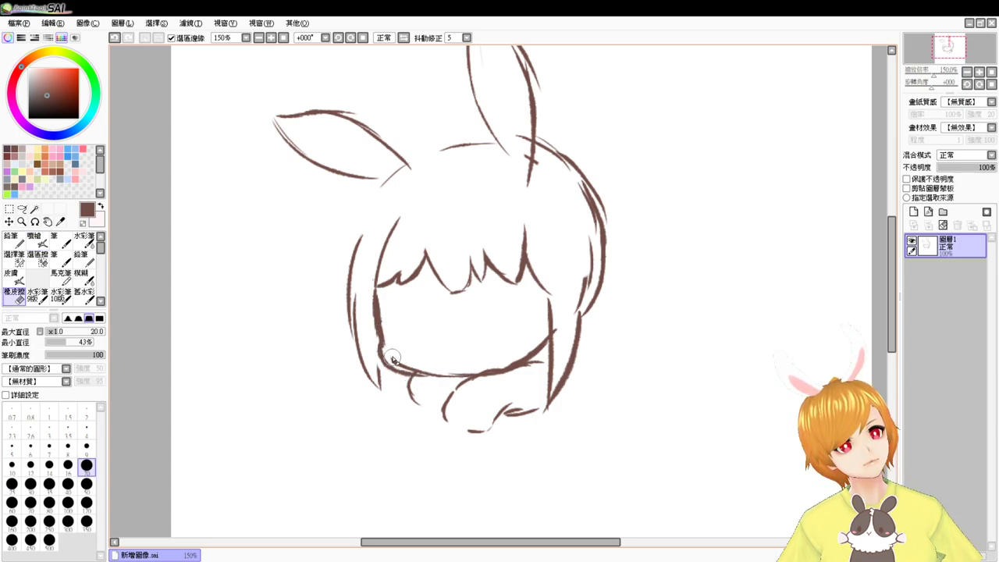
pyautogui.moveTo(382, 342)
pyautogui.mouseDown()
pyautogui.moveTo(387, 368)
pyautogui.moveTo(400, 372)
pyautogui.moveTo(387, 359)
pyautogui.moveTo(401, 345)
pyautogui.moveTo(386, 342)
pyautogui.moveTo(384, 323)
pyautogui.moveTo(383, 359)
pyautogui.moveTo(386, 346)
pyautogui.moveTo(454, 374)
pyautogui.mouseUp()
pyautogui.press('e')
pyautogui.hotkey('ctrl', 'z')
pyautogui.hotkey('ctrl', 'z')
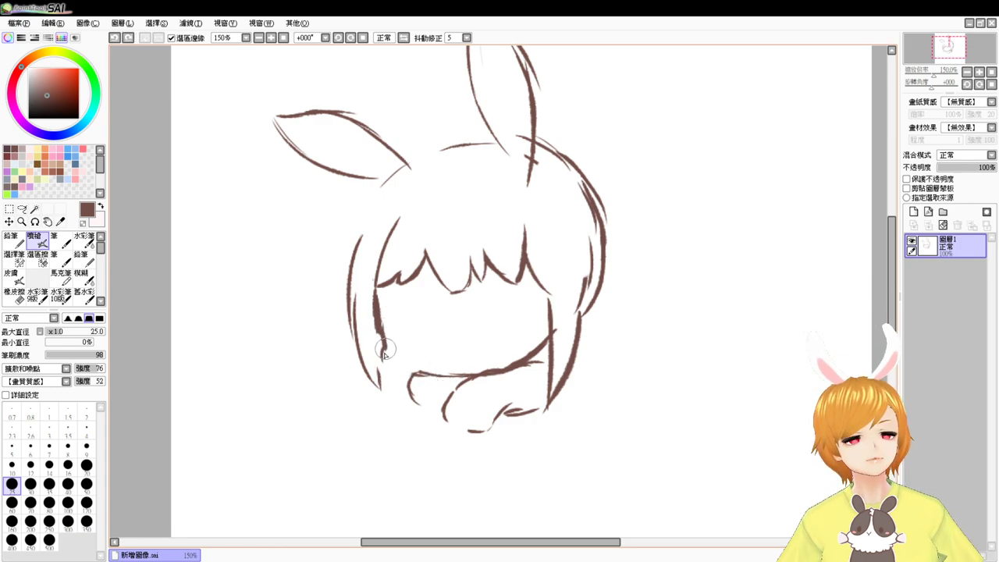
pyautogui.moveTo(385, 348)
pyautogui.mouseDown()
pyautogui.moveTo(402, 367)
pyautogui.moveTo(389, 366)
pyautogui.moveTo(462, 373)
pyautogui.mouseUp()
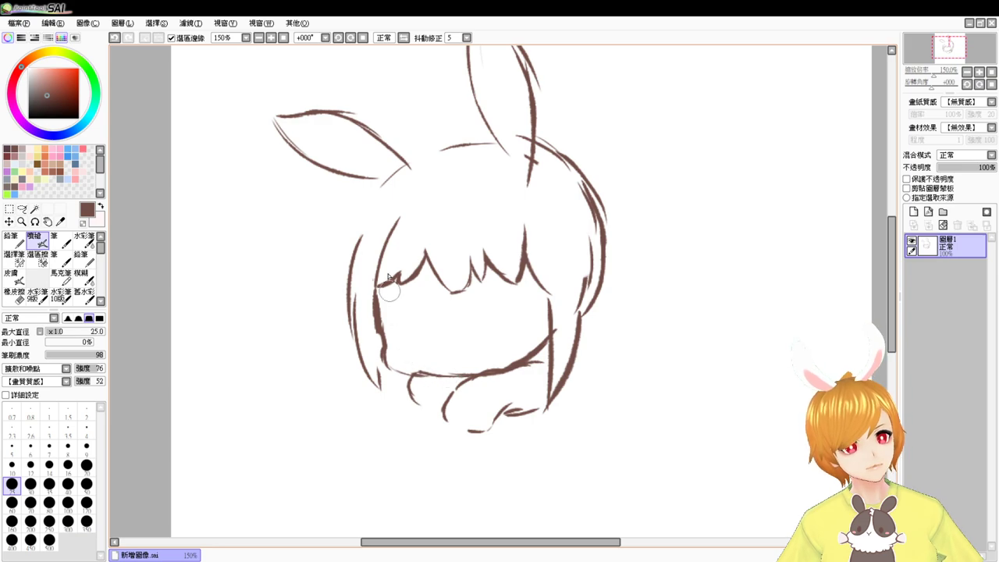
# Erase the extra inner line of the left side lock and thin the left cheek line
pyautogui.press('e')
pyautogui.press('e')
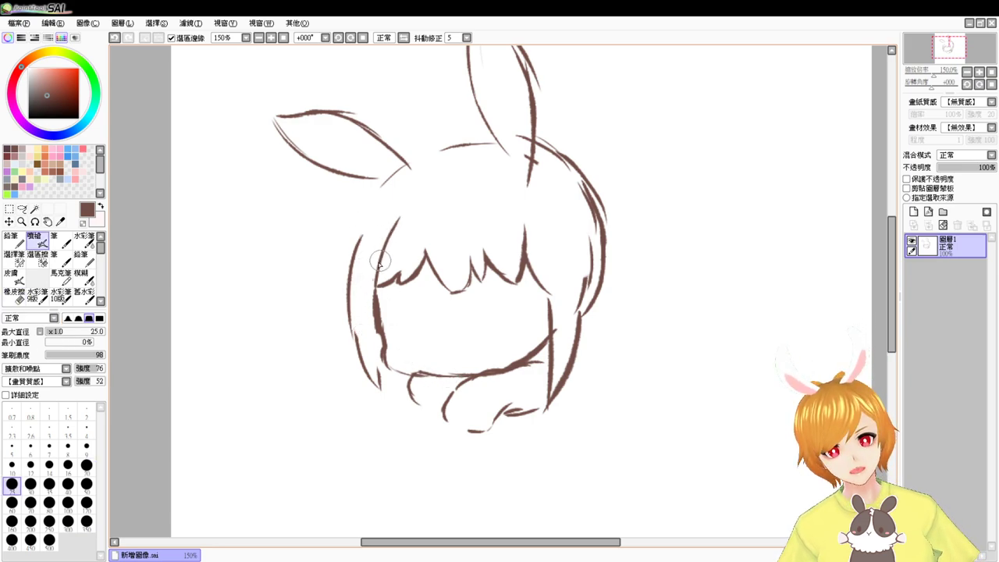
pyautogui.press('e')
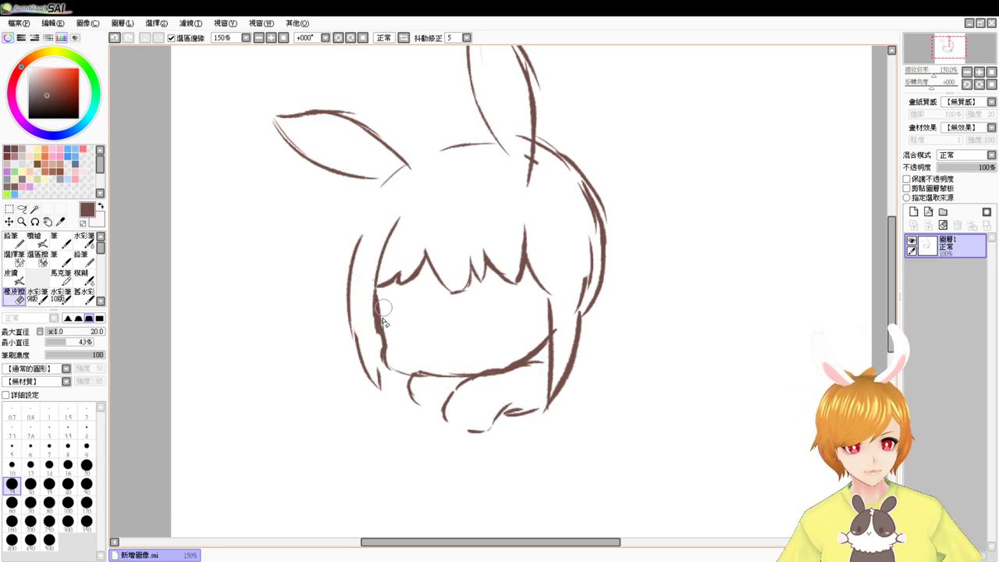
pyautogui.moveTo(383, 300)
pyautogui.mouseDown()
pyautogui.moveTo(378, 343)
pyautogui.moveTo(373, 289)
pyautogui.moveTo(377, 351)
pyautogui.mouseUp()
pyautogui.press('e')
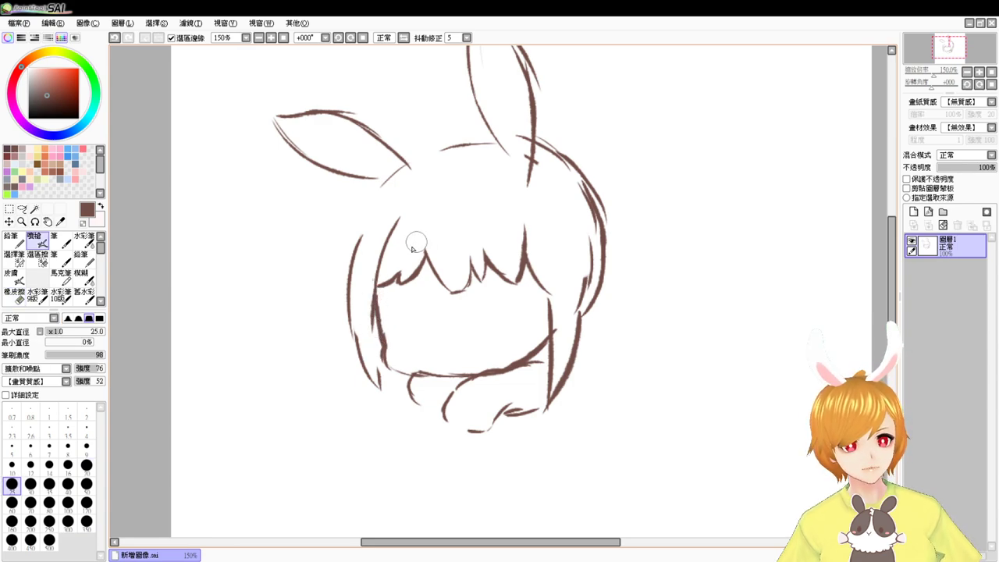
# Erase the leftmost zigzag bang and redraw it as a longer pointed strand beside the left side lock
pyautogui.press('e')
pyautogui.moveTo(414, 268)
pyautogui.mouseDown()
pyautogui.moveTo(383, 287)
pyautogui.moveTo(404, 263)
pyautogui.mouseUp()
pyautogui.press('e')
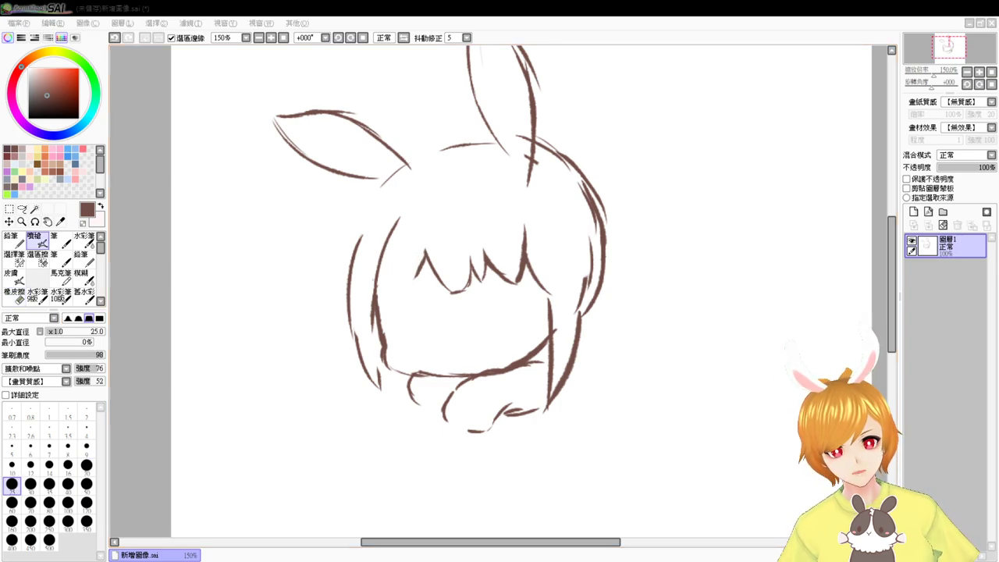
pyautogui.click(131, 333)
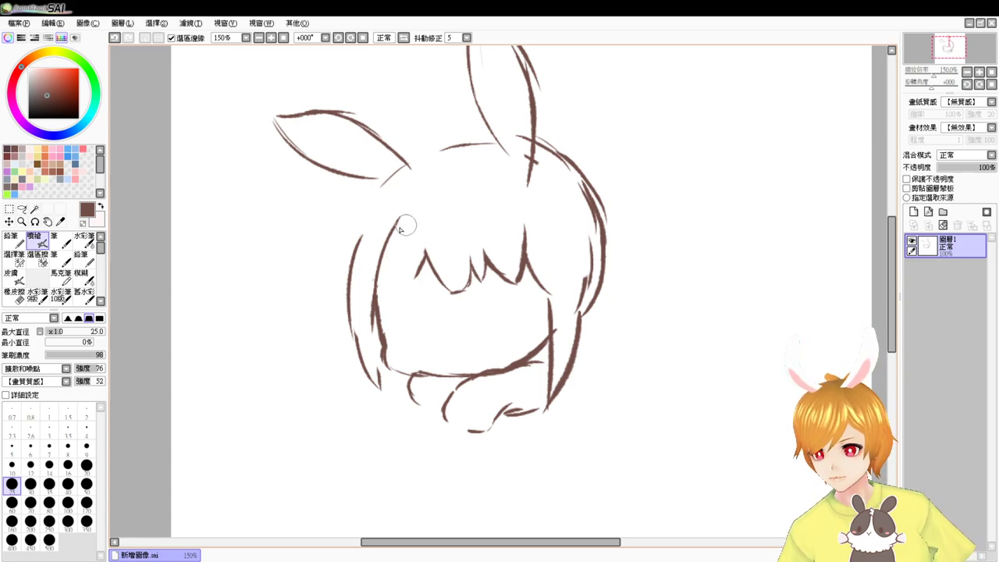
pyautogui.moveTo(409, 229); pyautogui.dragTo(391, 284)
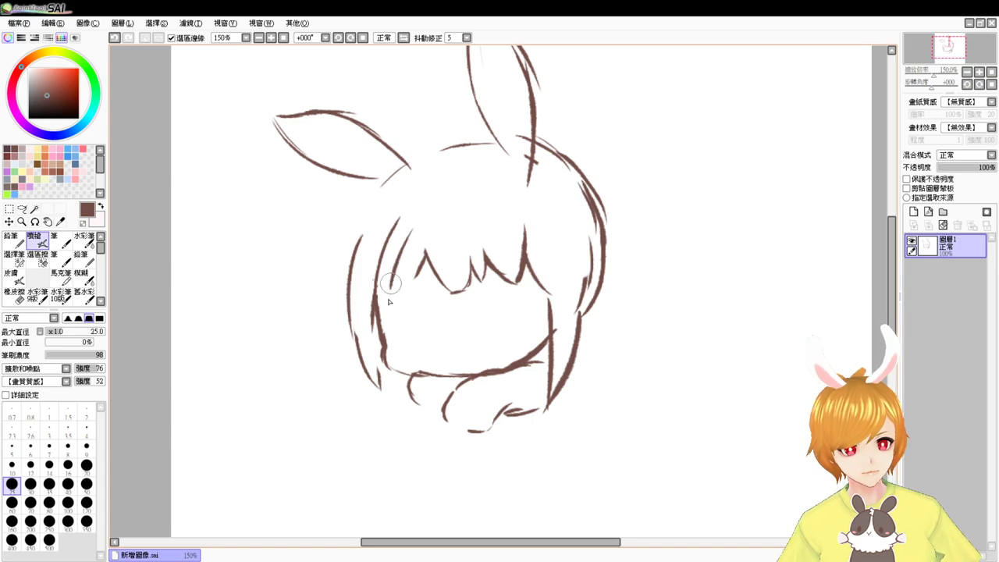
pyautogui.moveTo(425, 255)
pyautogui.mouseDown()
pyautogui.moveTo(388, 296)
pyautogui.moveTo(420, 257)
pyautogui.moveTo(388, 281)
pyautogui.moveTo(390, 272)
pyautogui.moveTo(371, 301)
pyautogui.mouseUp()
pyautogui.press('e')
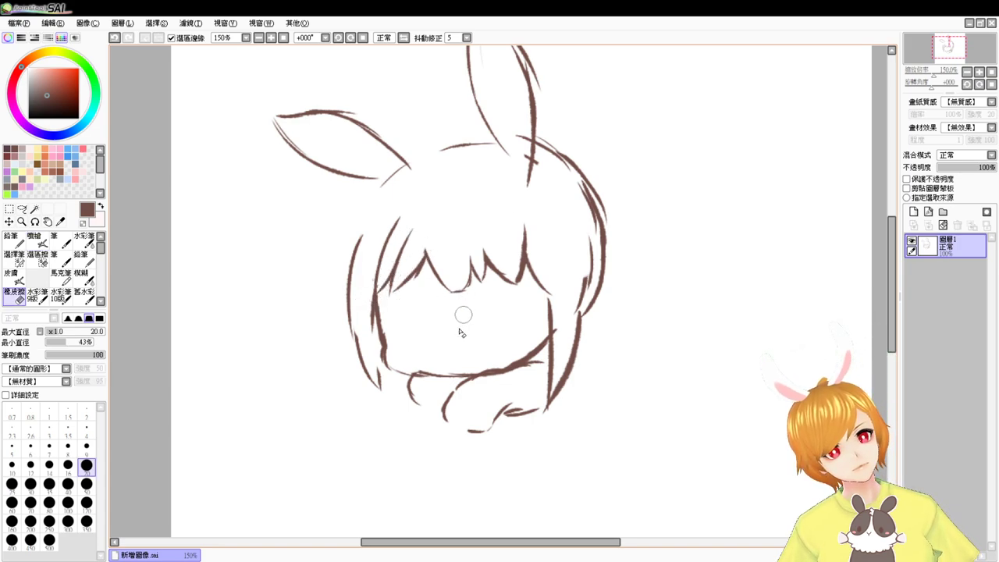
# Thin the chin line and erase the left and middle bangs, leaving only the right zigzag bangs
pyautogui.moveTo(411, 364); pyautogui.dragTo(433, 365)
pyautogui.press('b')
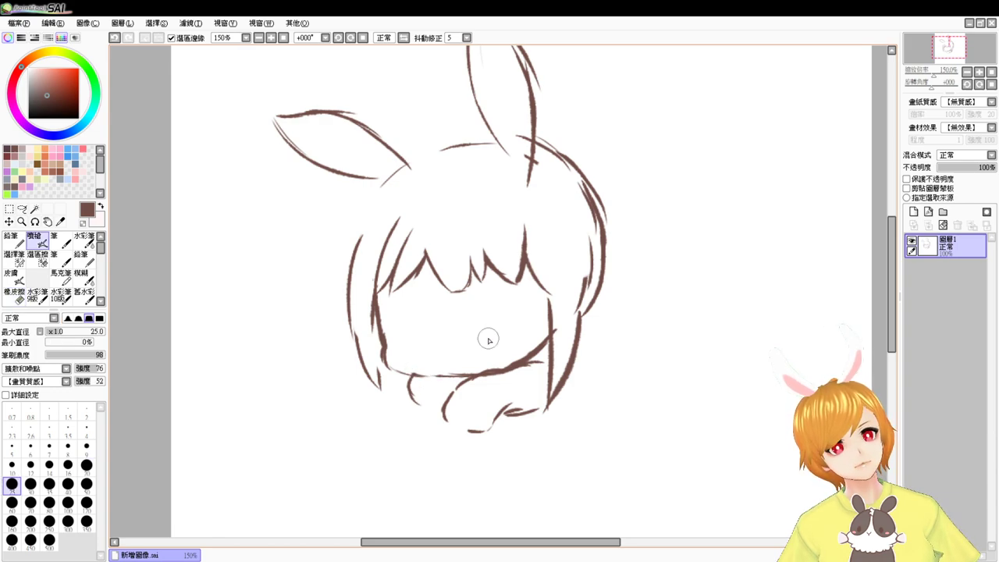
pyautogui.press('e')
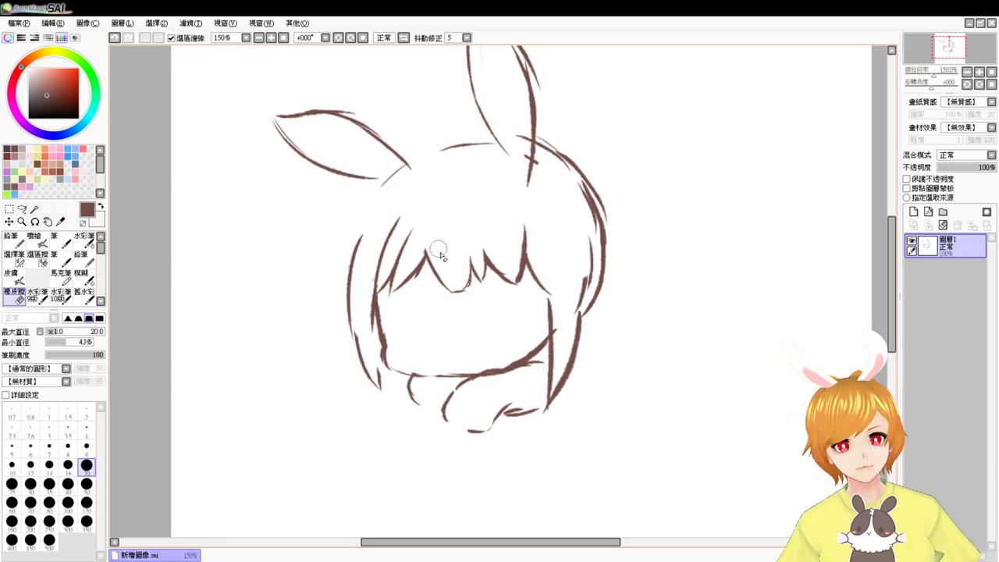
pyautogui.moveTo(451, 289)
pyautogui.mouseDown()
pyautogui.moveTo(464, 252)
pyautogui.moveTo(459, 261)
pyautogui.moveTo(414, 214)
pyautogui.moveTo(412, 180)
pyautogui.moveTo(437, 282)
pyautogui.moveTo(427, 243)
pyautogui.moveTo(451, 296)
pyautogui.moveTo(427, 255)
pyautogui.moveTo(457, 289)
pyautogui.mouseUp()
pyautogui.press('a')
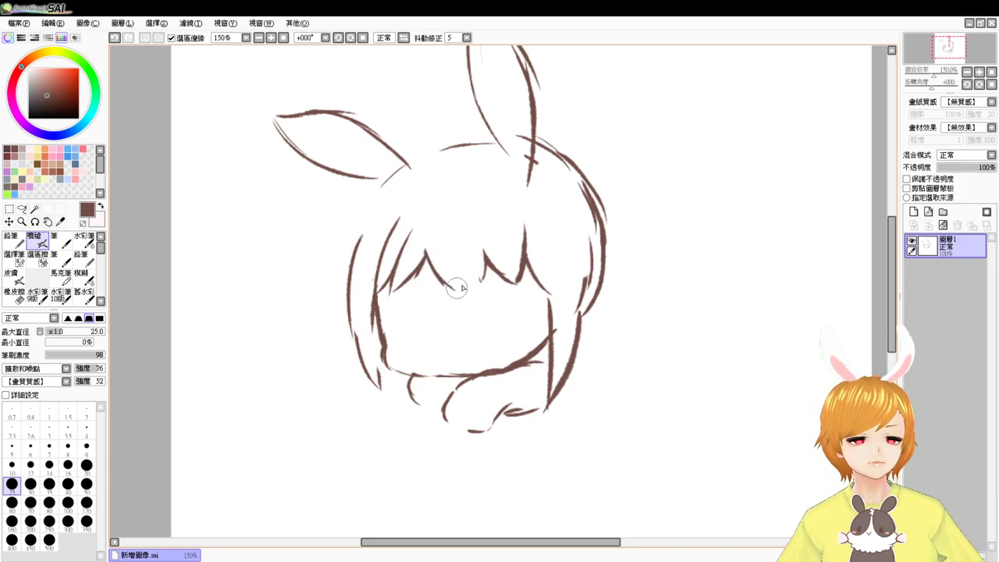
pyautogui.moveTo(456, 231)
pyautogui.mouseDown()
pyautogui.moveTo(405, 269)
pyautogui.moveTo(396, 299)
pyautogui.moveTo(413, 248)
pyautogui.moveTo(390, 281)
pyautogui.moveTo(382, 270)
pyautogui.moveTo(388, 289)
pyautogui.moveTo(413, 263)
pyautogui.moveTo(448, 181)
pyautogui.moveTo(451, 289)
pyautogui.moveTo(439, 283)
pyautogui.moveTo(461, 275)
pyautogui.mouseUp()
pyautogui.press('e')
pyautogui.press('b')
pyautogui.press('e')
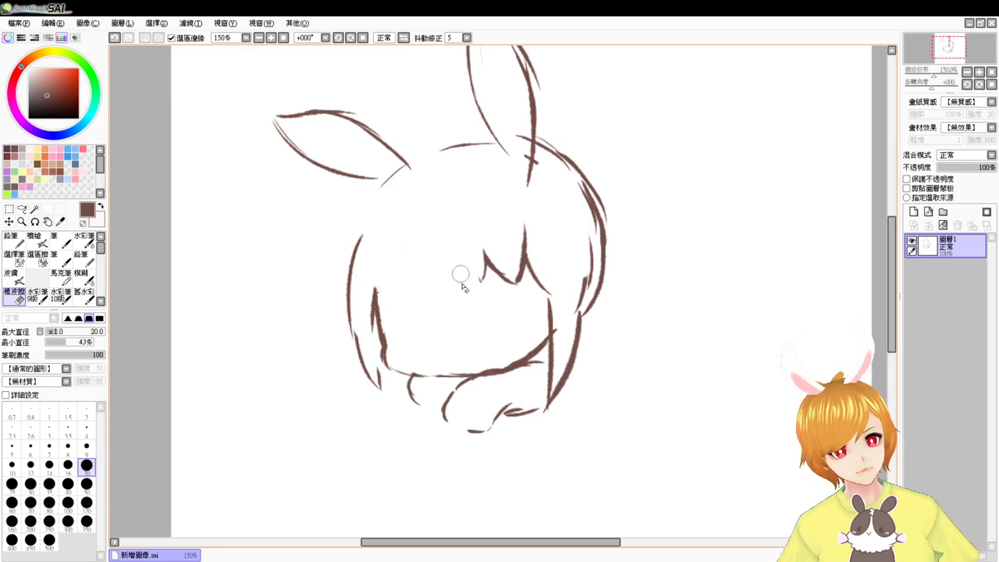
# Redraw the left and middle bangs as a long curved point with a small split strand and a stroke sweeping toward the left side lock
pyautogui.press('e')
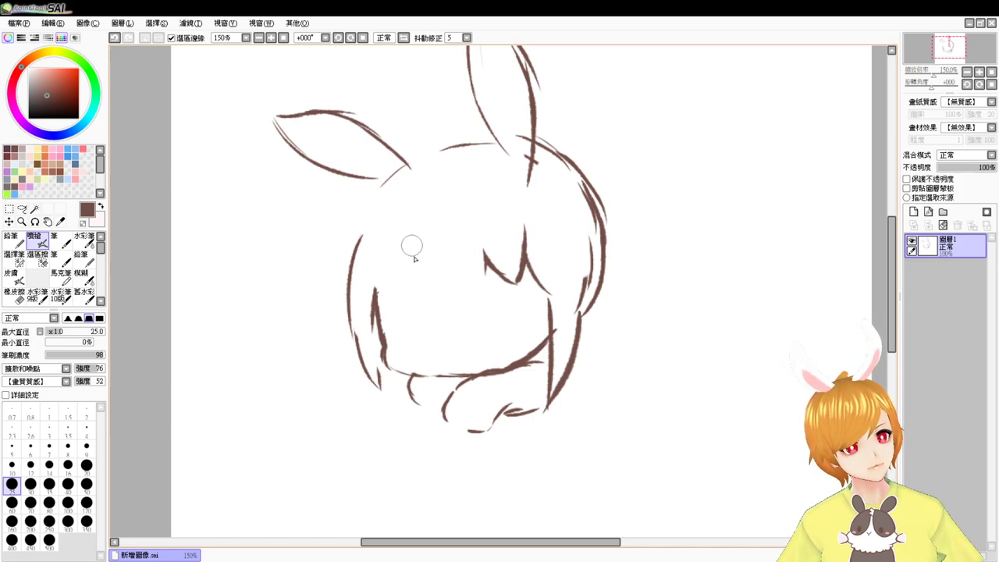
pyautogui.moveTo(412, 222)
pyautogui.mouseDown()
pyautogui.moveTo(425, 292)
pyautogui.moveTo(439, 301)
pyautogui.moveTo(452, 293)
pyautogui.mouseUp()
pyautogui.moveTo(484, 234); pyautogui.dragTo(463, 295)
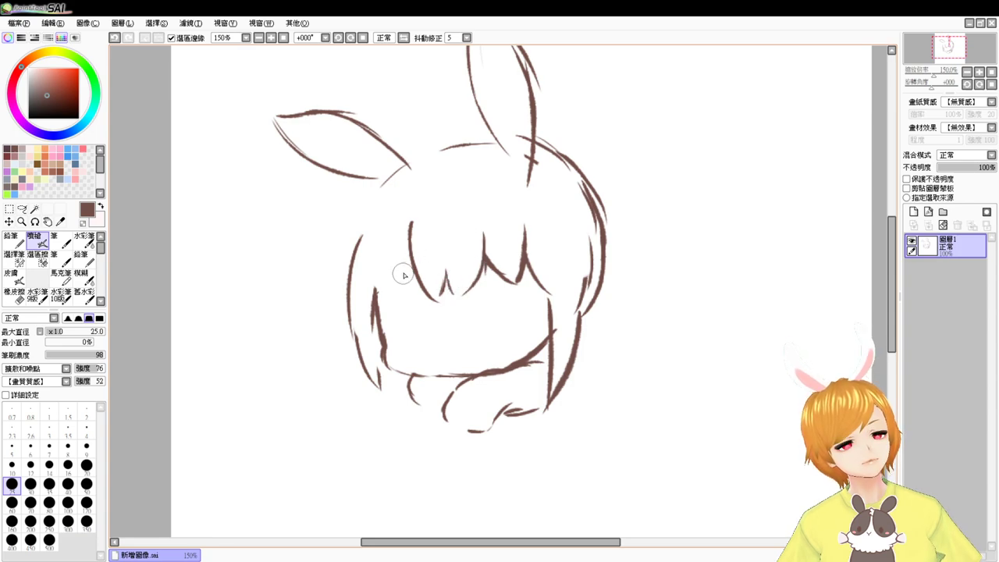
pyautogui.moveTo(416, 255); pyautogui.dragTo(388, 302)
pyautogui.hotkey('ctrl', 'z')
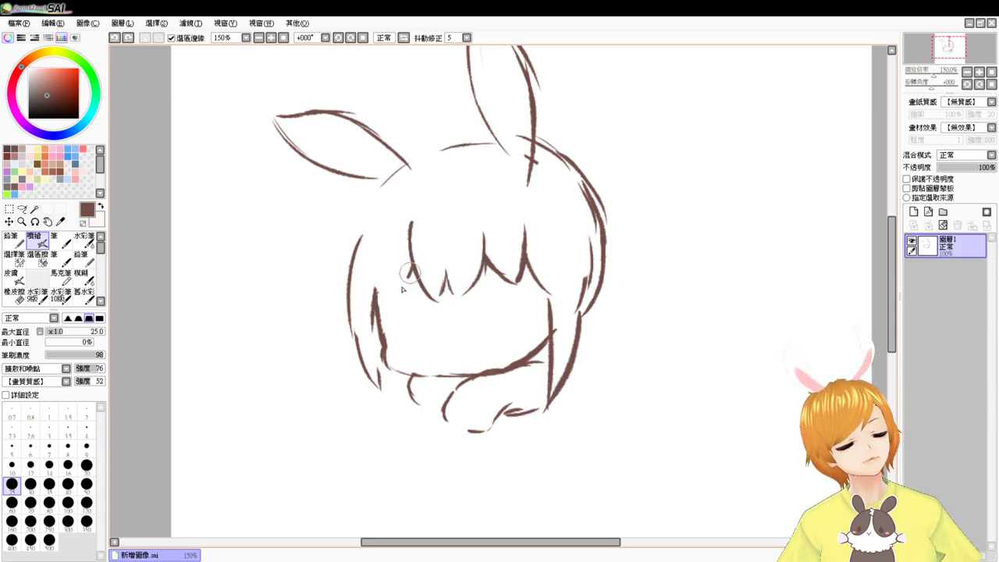
pyautogui.moveTo(414, 262); pyautogui.dragTo(377, 310)
# Trim the upper end of the left bang line and try an extra strand line above the middle bang
pyautogui.press('e')
pyautogui.moveTo(418, 217)
pyautogui.mouseDown()
pyautogui.moveTo(406, 228)
pyautogui.moveTo(441, 295)
pyautogui.mouseUp()
pyautogui.press('v')
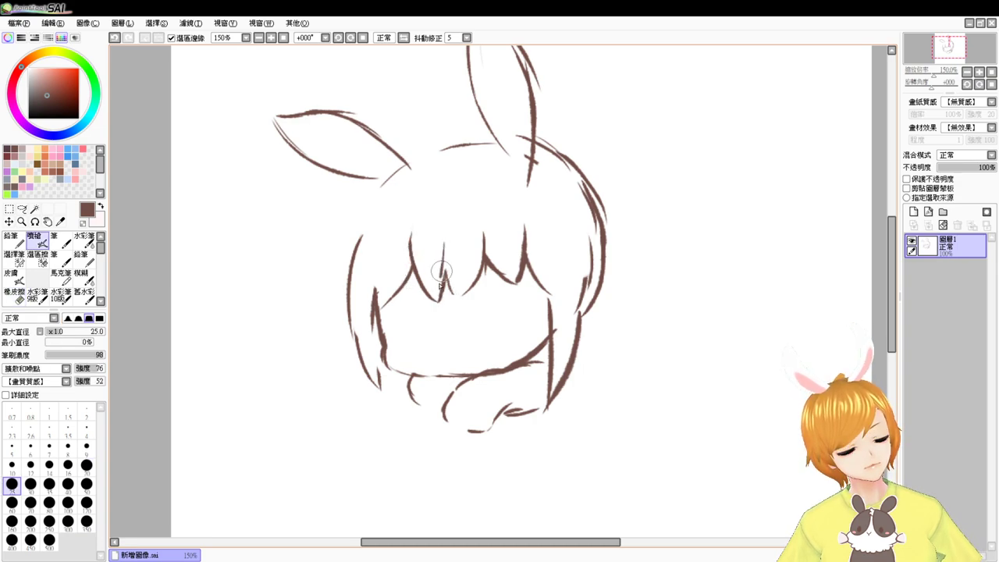
pyautogui.moveTo(459, 242); pyautogui.dragTo(461, 293)
pyautogui.hotkey('ctrl', 'z')
pyautogui.hotkey('ctrl', 'z')
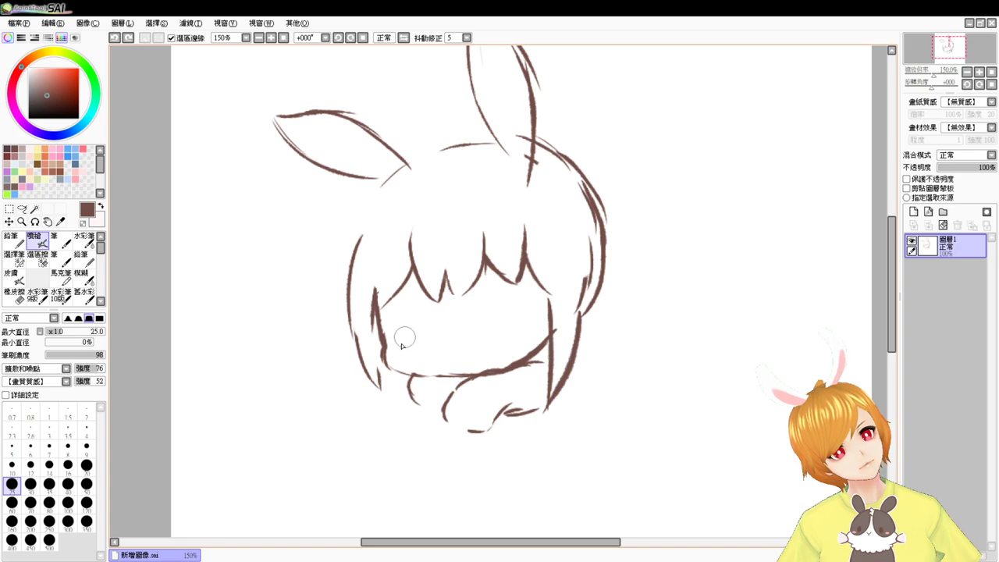
# Draw two smiling closed eyes as thick filled arches, trim their undersides and add outer eyelashes
pyautogui.moveTo(408, 335); pyautogui.dragTo(507, 316)
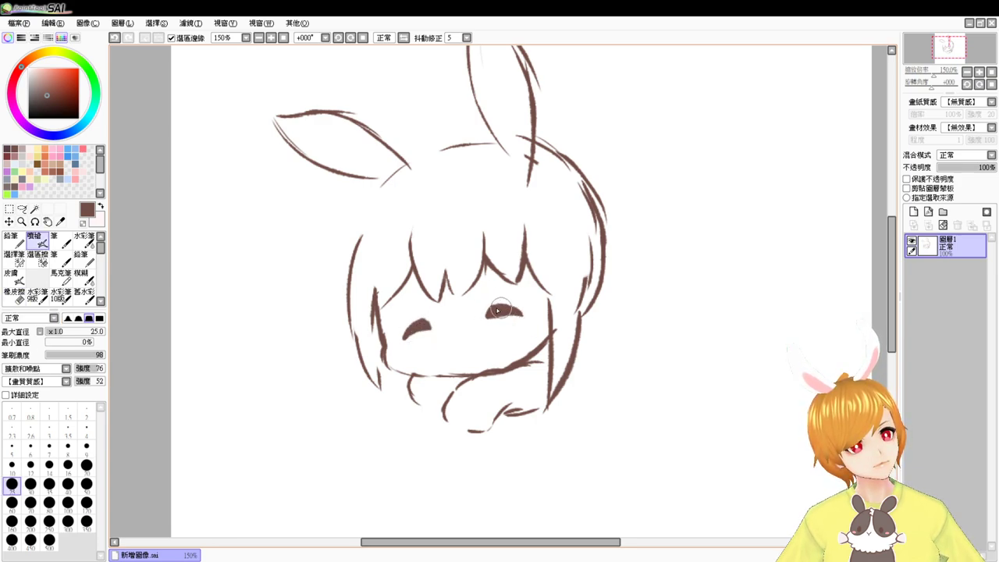
pyautogui.press('e')
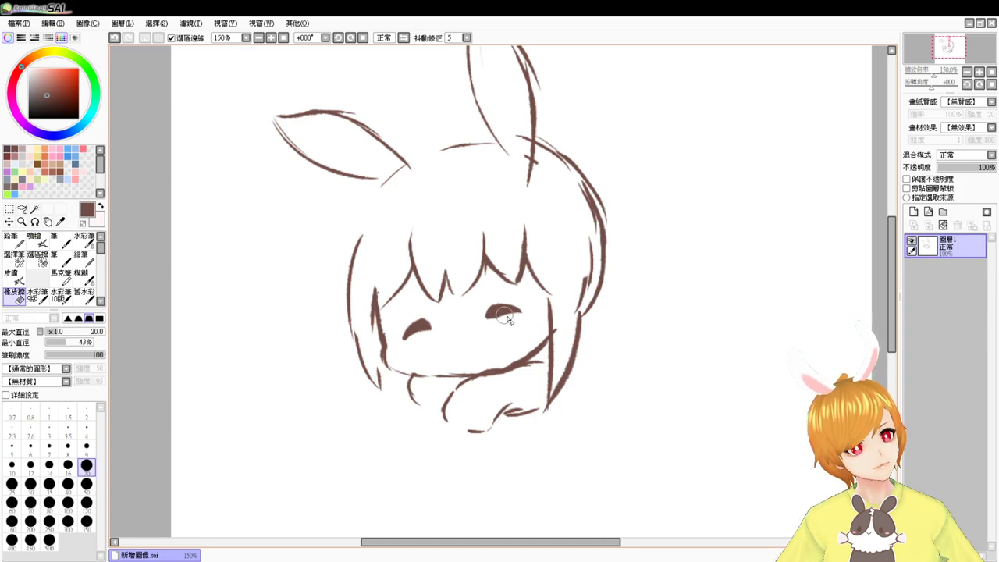
pyautogui.press('e')
pyautogui.press('e')
pyautogui.press('e')
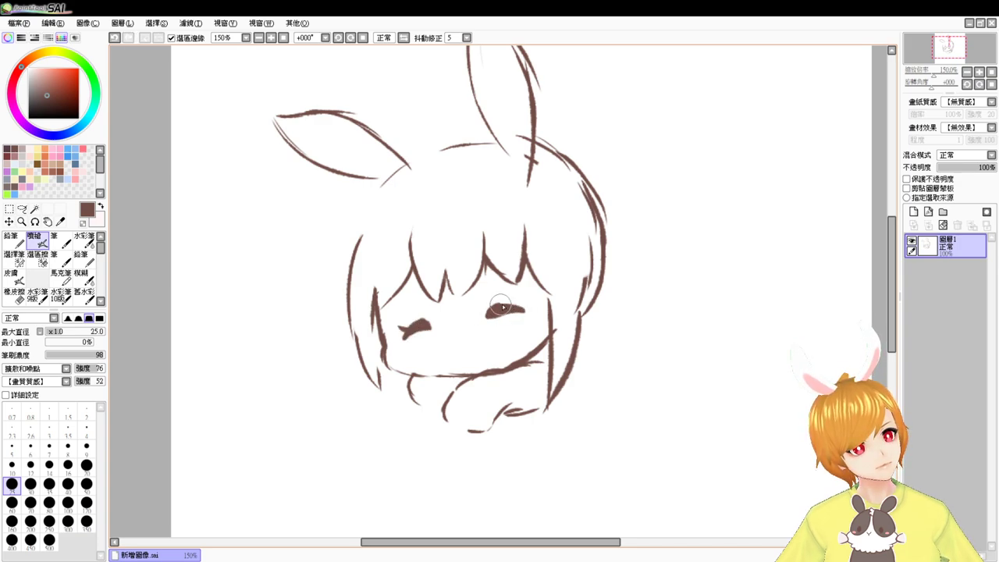
# Rework the eyelash stroke and draw a small open mouth between and below the eyes
pyautogui.hotkey('ctrl', 'z')
pyautogui.moveTo(453, 343)
pyautogui.mouseDown()
pyautogui.moveTo(465, 332)
pyautogui.moveTo(456, 359)
pyautogui.moveTo(472, 344)
pyautogui.moveTo(474, 360)
pyautogui.moveTo(469, 336)
pyautogui.mouseUp()
pyautogui.hotkey('ctrl', 'z')
pyautogui.hotkey('ctrl', 'z')
pyautogui.hotkey('ctrl', 'z')
pyautogui.hotkey('ctrl', 'z')
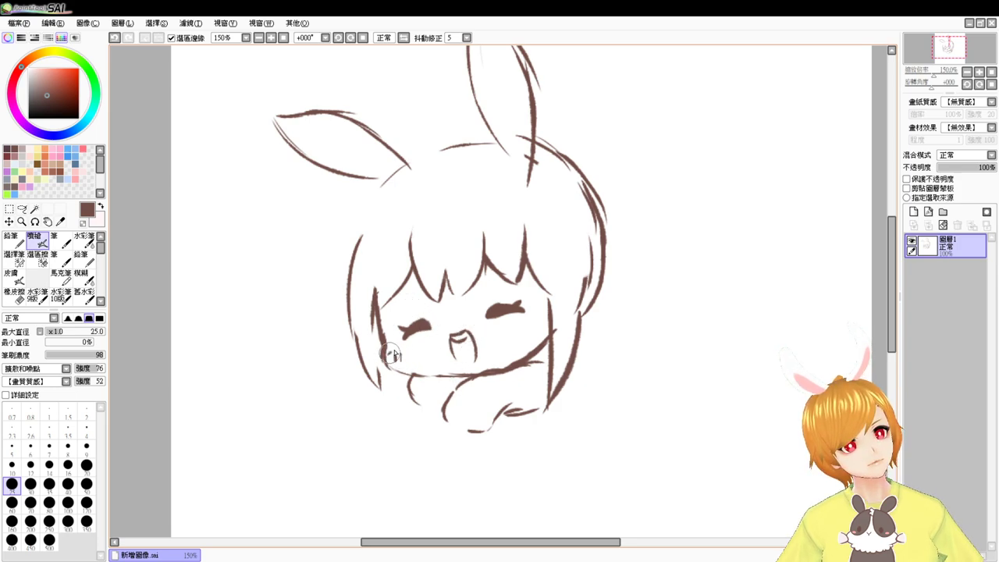
# Draw blush marks on both cheeks as paired short strokes with a curved outline
pyautogui.moveTo(530, 335); pyautogui.dragTo(523, 341)
pyautogui.hotkey('ctrl', 'z')
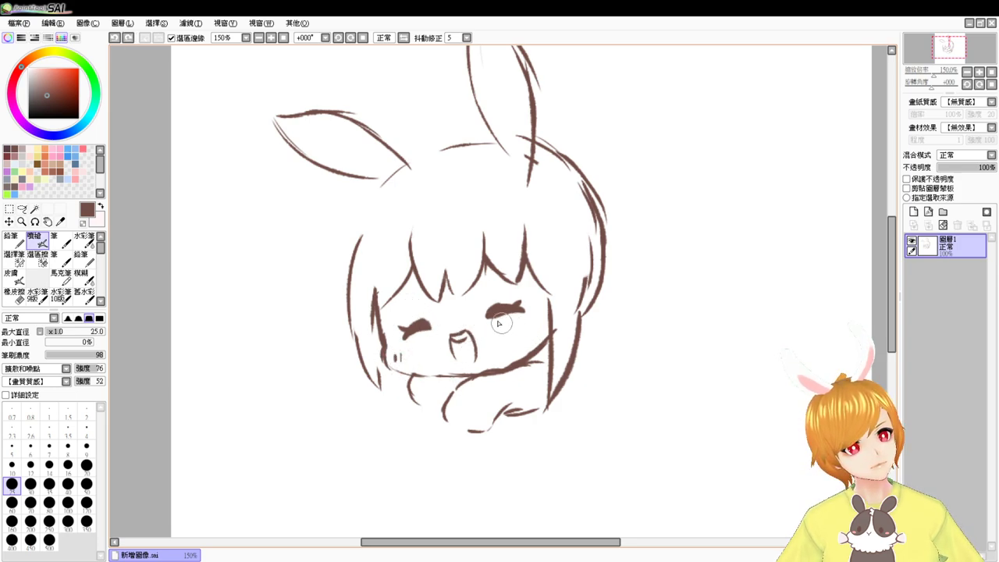
pyautogui.press('e')
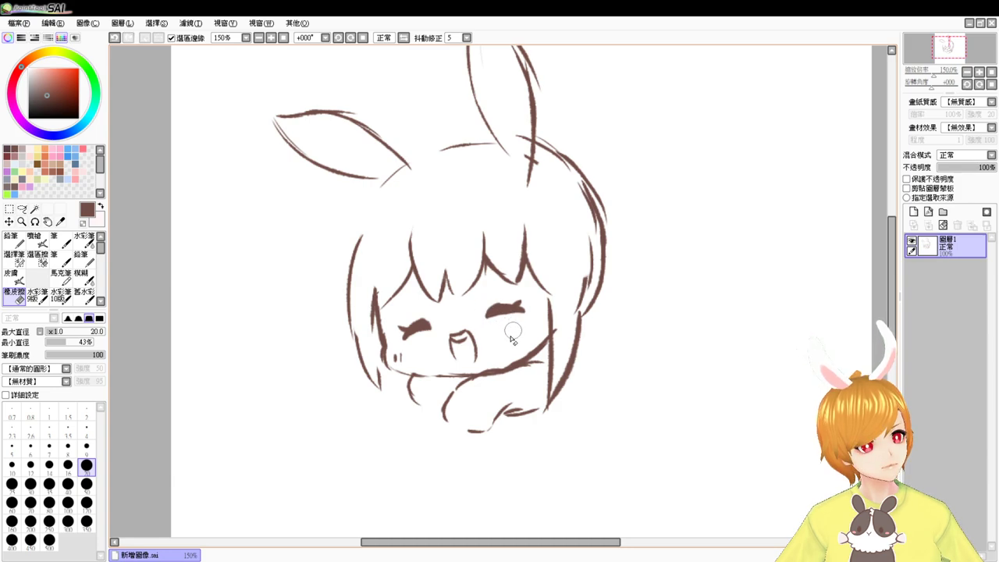
pyautogui.press('v')
pyautogui.moveTo(531, 328); pyautogui.dragTo(536, 335)
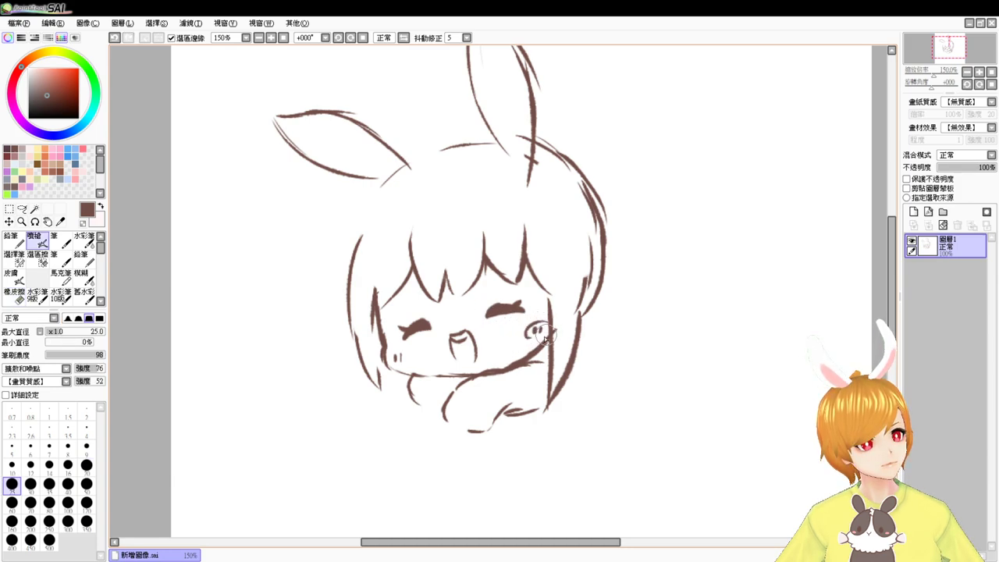
pyautogui.moveTo(415, 354); pyautogui.dragTo(405, 363)
pyautogui.hotkey('ctrl', 'z')
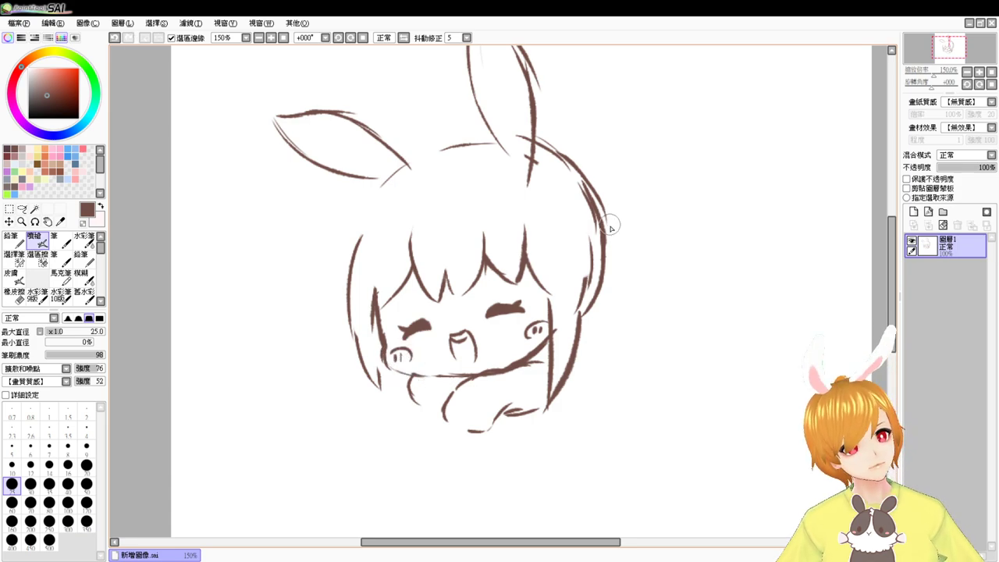
# Erase the extra inner line along the right side of the hair outline
pyautogui.press('e')
pyautogui.moveTo(573, 191); pyautogui.dragTo(595, 277)
pyautogui.press('b')
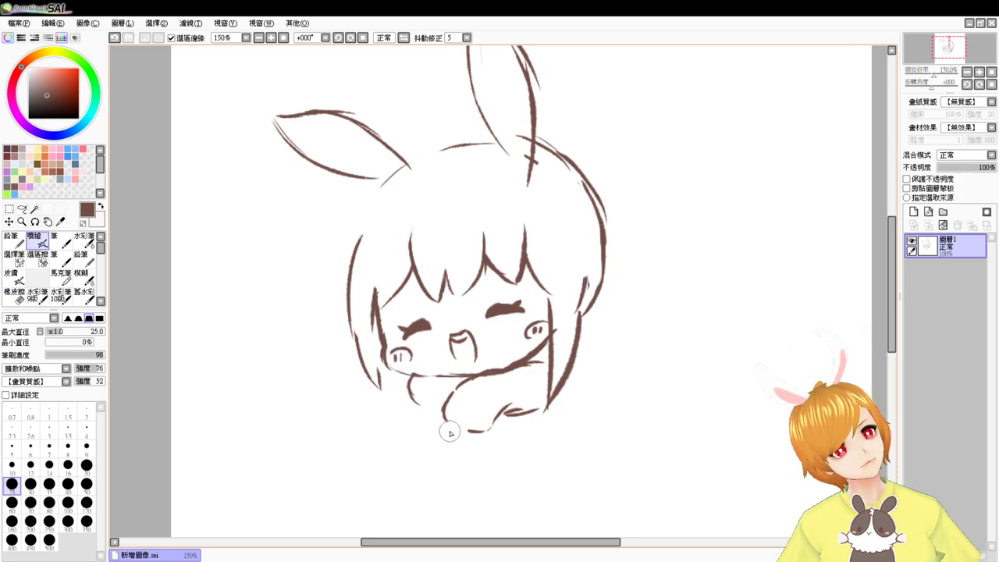
# Draw two small rounded feet and a tiny face on the little rabbit-like body beneath the chin
pyautogui.moveTo(450, 432)
pyautogui.mouseDown()
pyautogui.moveTo(472, 441)
pyautogui.moveTo(477, 432)
pyautogui.mouseUp()
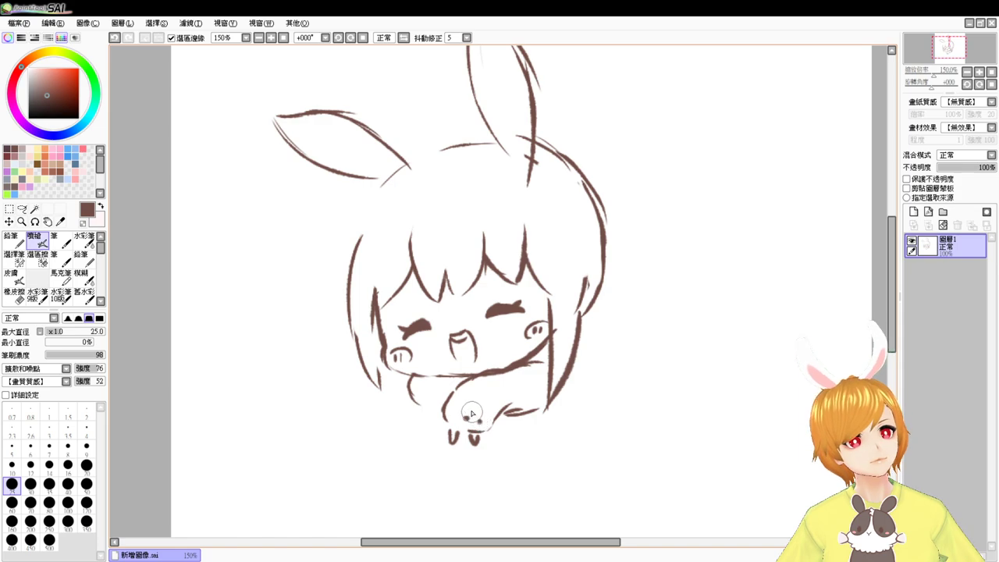
pyautogui.moveTo(472, 412); pyautogui.dragTo(477, 413)
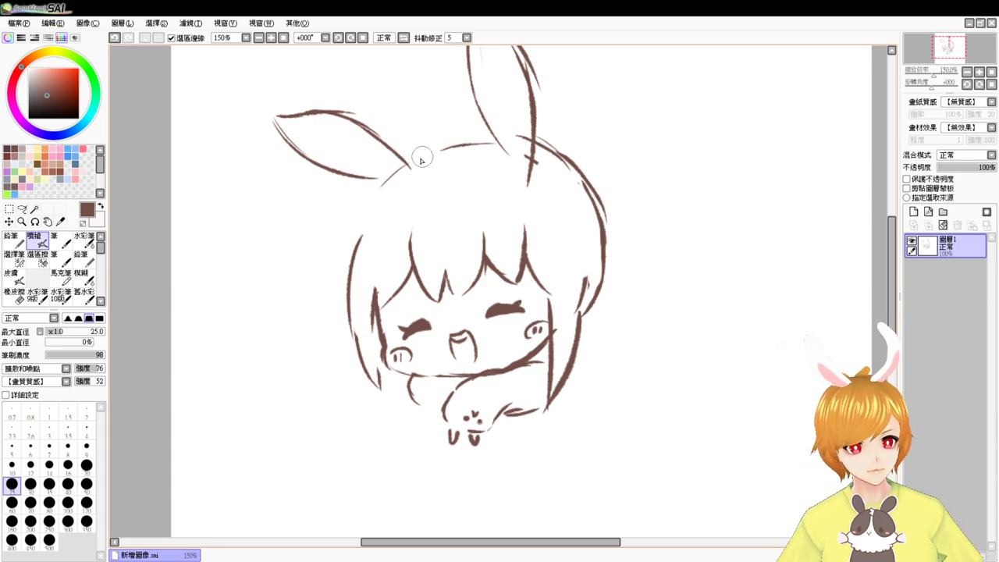
# Draw the top of the head between the ears and extend the outline from the left ear down to the side hair
pyautogui.moveTo(409, 161)
pyautogui.mouseDown()
pyautogui.moveTo(474, 135)
pyautogui.moveTo(430, 151)
pyautogui.moveTo(456, 139)
pyautogui.moveTo(482, 138)
pyautogui.mouseUp()
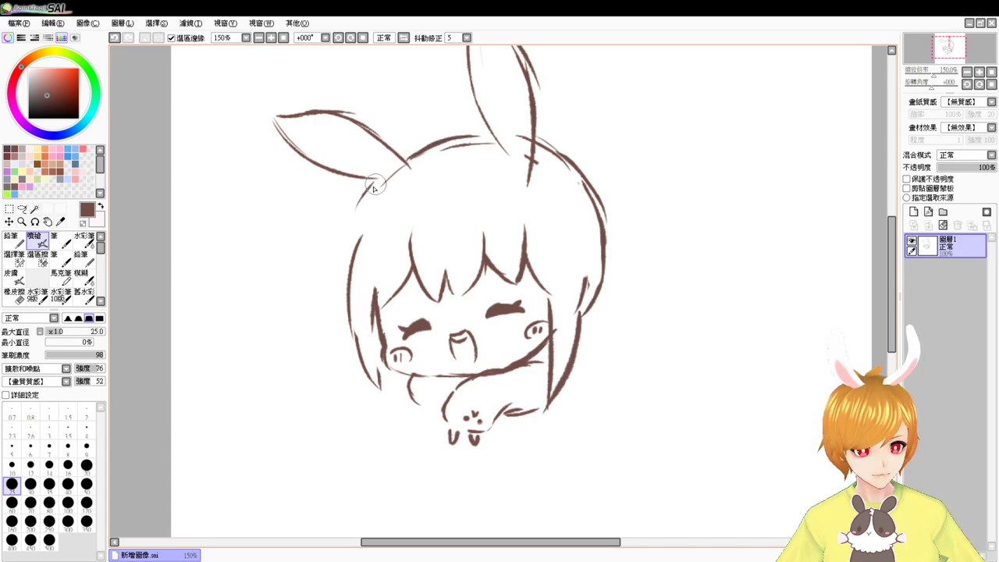
pyautogui.moveTo(374, 183); pyautogui.dragTo(353, 242)
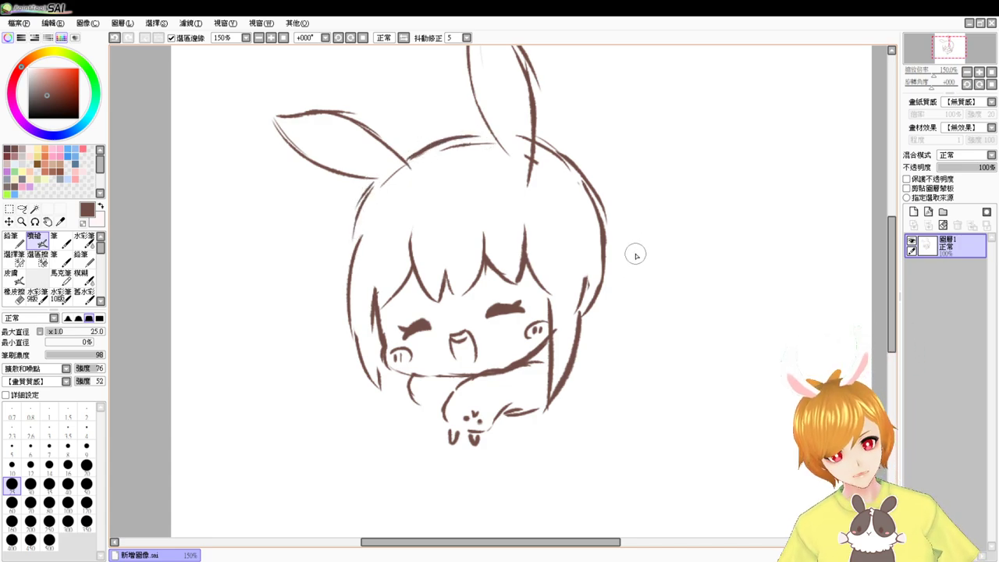
# Erase the long right side lock and redraw it shorter and narrower beside the right cheek
pyautogui.press('e')
pyautogui.moveTo(549, 381)
pyautogui.mouseDown()
pyautogui.moveTo(579, 295)
pyautogui.moveTo(569, 300)
pyautogui.moveTo(572, 341)
pyautogui.moveTo(567, 332)
pyautogui.moveTo(558, 377)
pyautogui.mouseUp()
pyautogui.press('b')
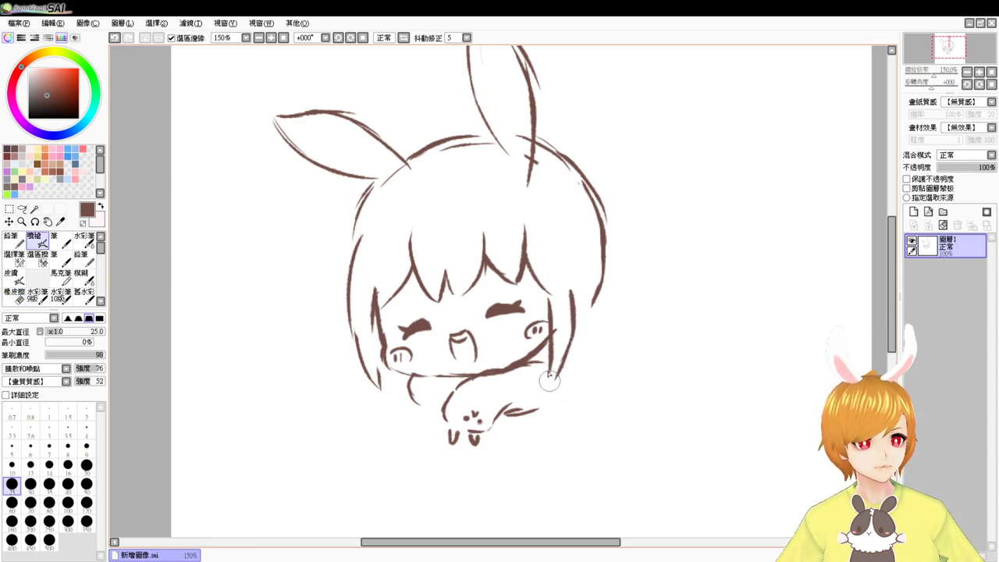
pyautogui.moveTo(548, 344)
pyautogui.mouseDown()
pyautogui.moveTo(549, 369)
pyautogui.moveTo(567, 352)
pyautogui.moveTo(549, 376)
pyautogui.moveTo(572, 338)
pyautogui.moveTo(546, 374)
pyautogui.mouseUp()
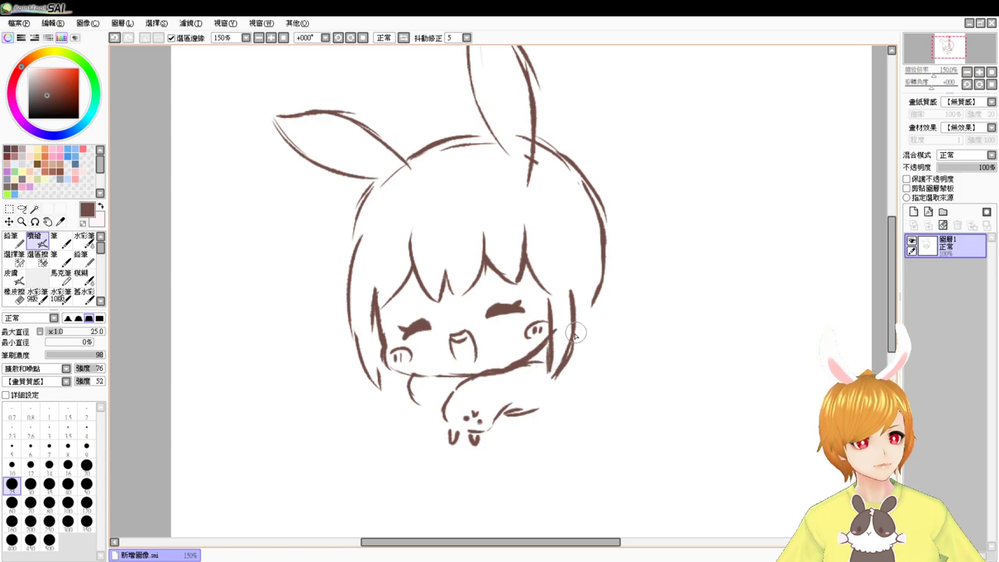
pyautogui.hotkey('ctrl', 'z')
pyautogui.moveTo(574, 327)
pyautogui.mouseDown()
pyautogui.moveTo(562, 369)
pyautogui.moveTo(545, 351)
pyautogui.moveTo(542, 378)
pyautogui.mouseUp()
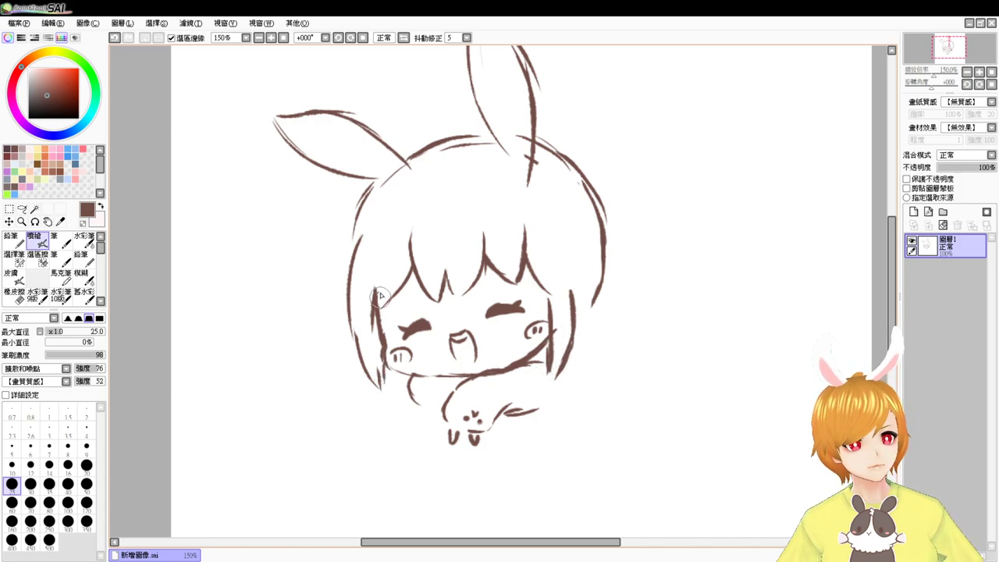
# Extend the inner line of the left side lock upward and thin its thick section beside the cheek
pyautogui.moveTo(387, 252); pyautogui.dragTo(379, 295)
pyautogui.press('e')
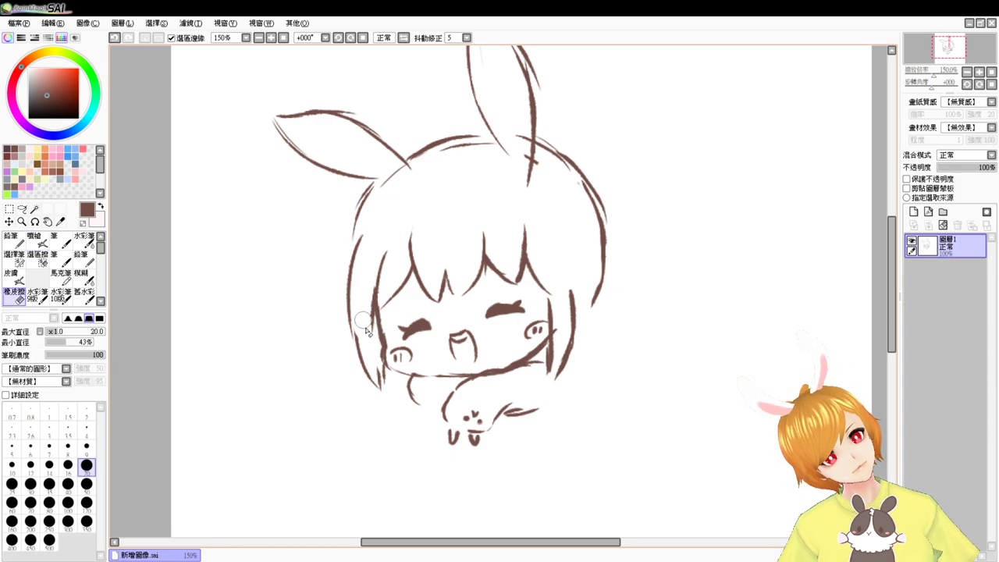
pyautogui.press('v')
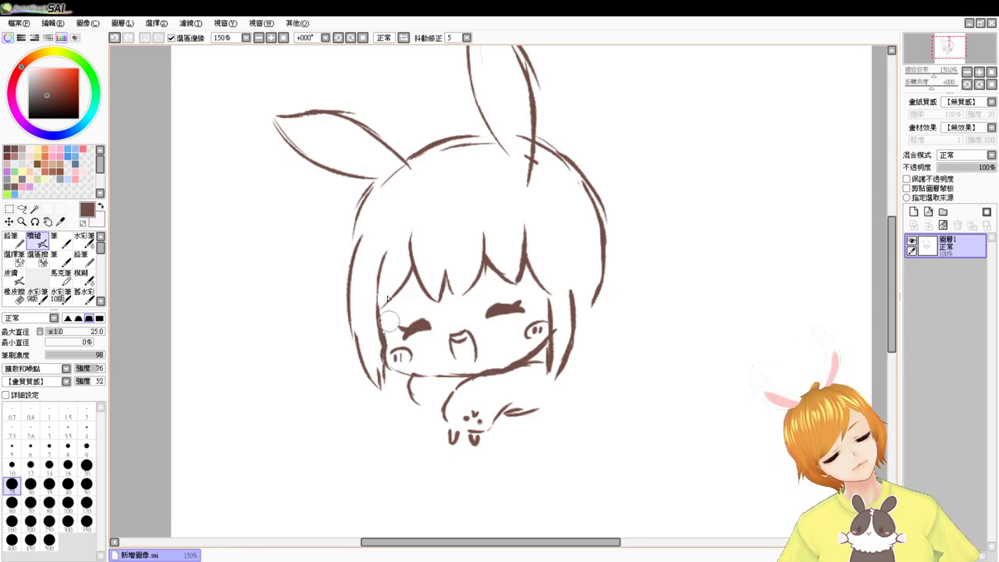
# Redraw the outer left hair outline down to a flicked tip and add a short curve behind the right side lock's end
pyautogui.press('e')
pyautogui.moveTo(358, 235); pyautogui.dragTo(346, 276)
pyautogui.press('b')
pyautogui.moveTo(364, 204)
pyautogui.mouseDown()
pyautogui.moveTo(340, 288)
pyautogui.moveTo(354, 349)
pyautogui.mouseUp()
pyautogui.moveTo(351, 235); pyautogui.dragTo(344, 324)
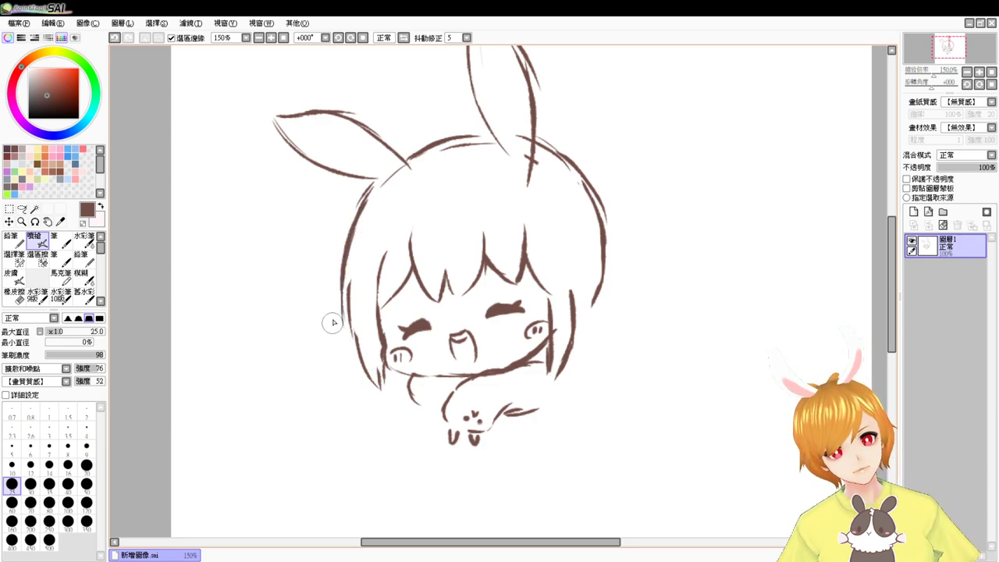
pyautogui.moveTo(344, 300); pyautogui.dragTo(334, 337)
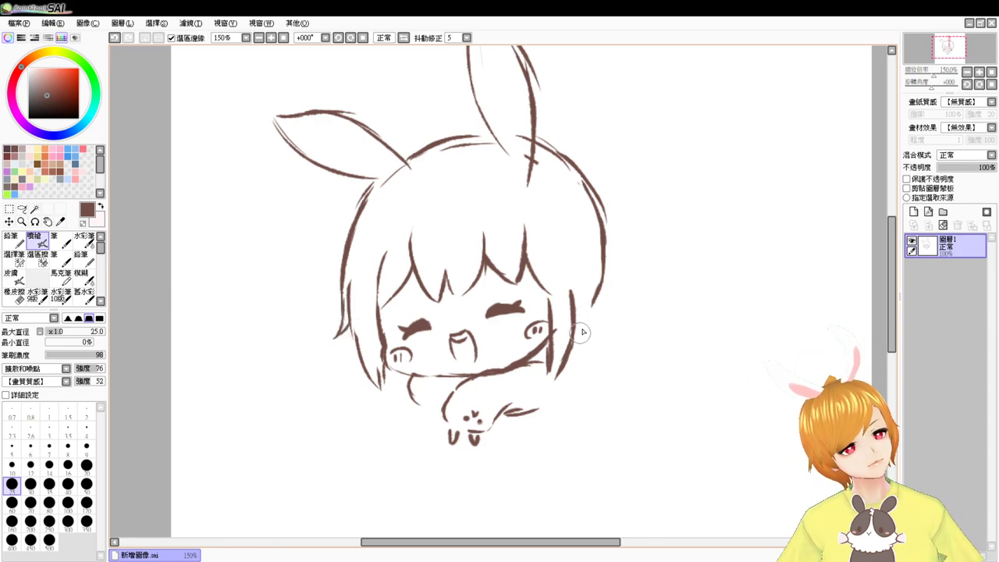
pyautogui.moveTo(572, 361)
pyautogui.mouseDown()
pyautogui.moveTo(558, 387)
pyautogui.moveTo(539, 393)
pyautogui.mouseUp()
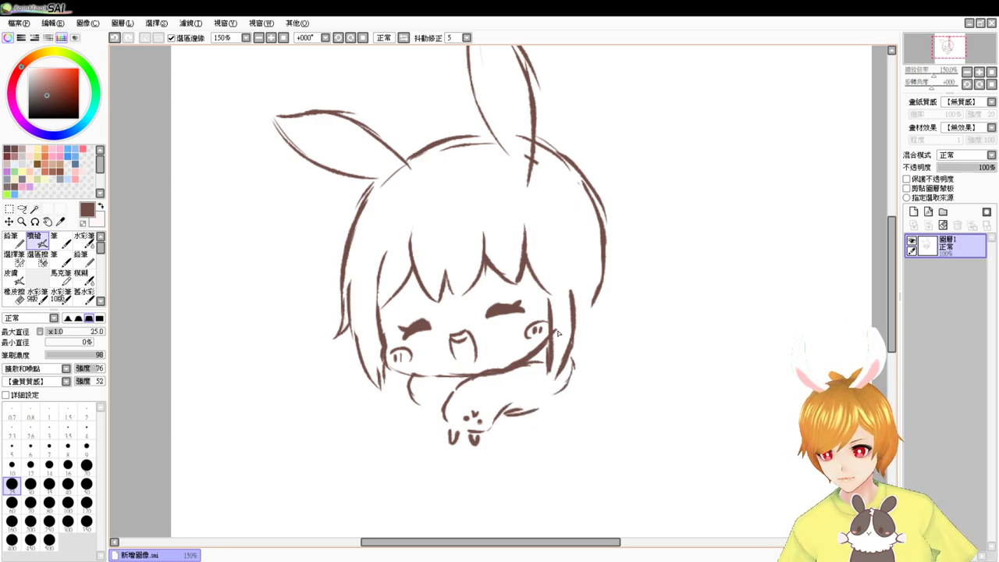
# Add short eyelid strokes above both eyes and draw a small rounded eyebrow under the left bangs
pyautogui.moveTo(587, 308); pyautogui.dragTo(558, 336)
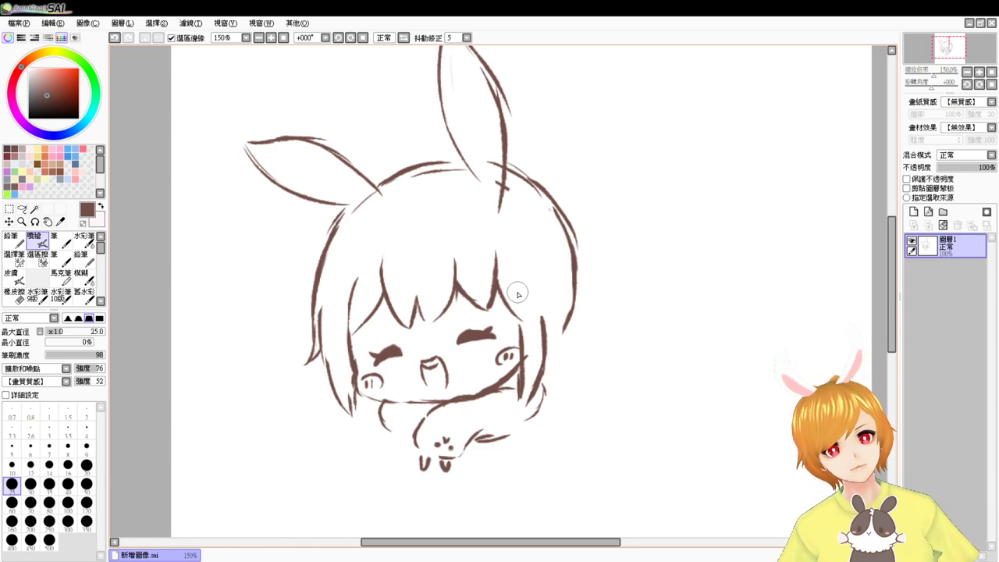
pyautogui.moveTo(382, 345); pyautogui.dragTo(388, 340)
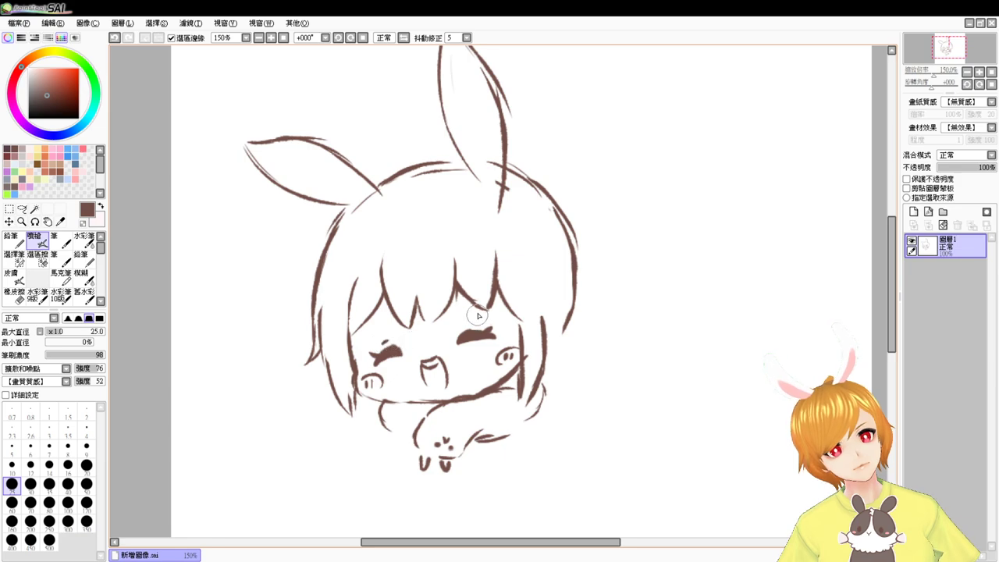
pyautogui.hotkey('ctrl', 'z')
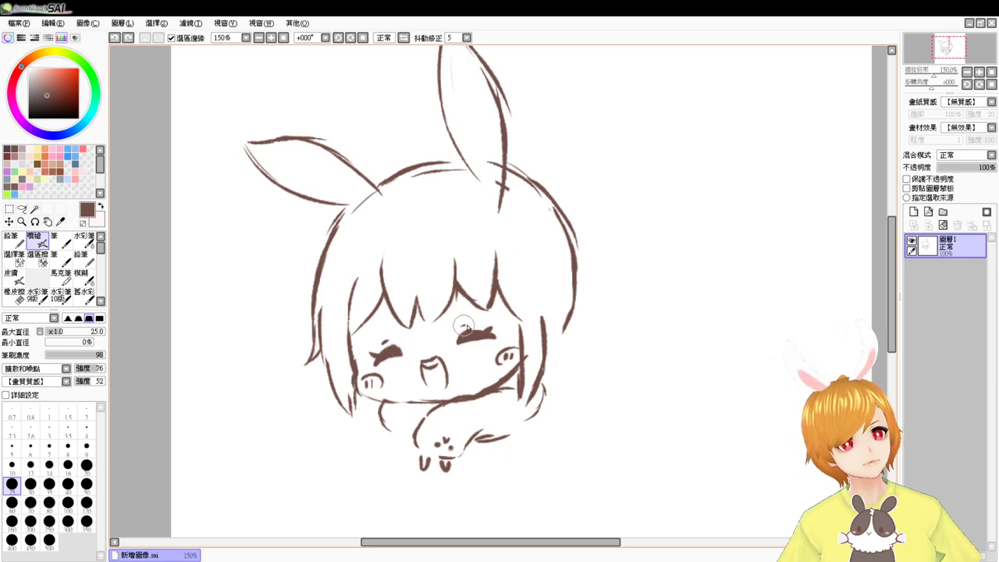
pyautogui.moveTo(462, 329); pyautogui.dragTo(470, 325)
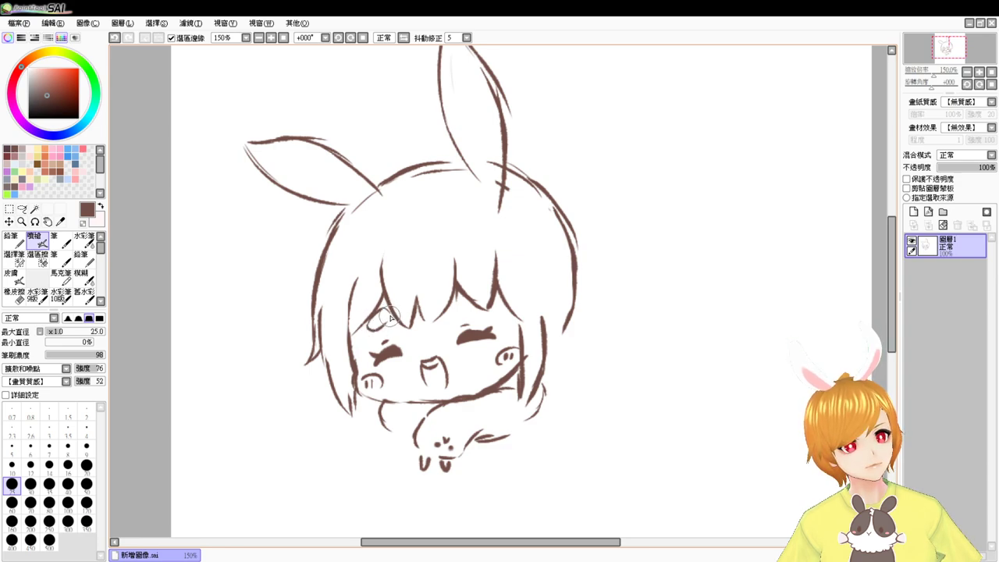
pyautogui.hotkey('ctrl', 'z')
pyautogui.moveTo(369, 324); pyautogui.dragTo(383, 327)
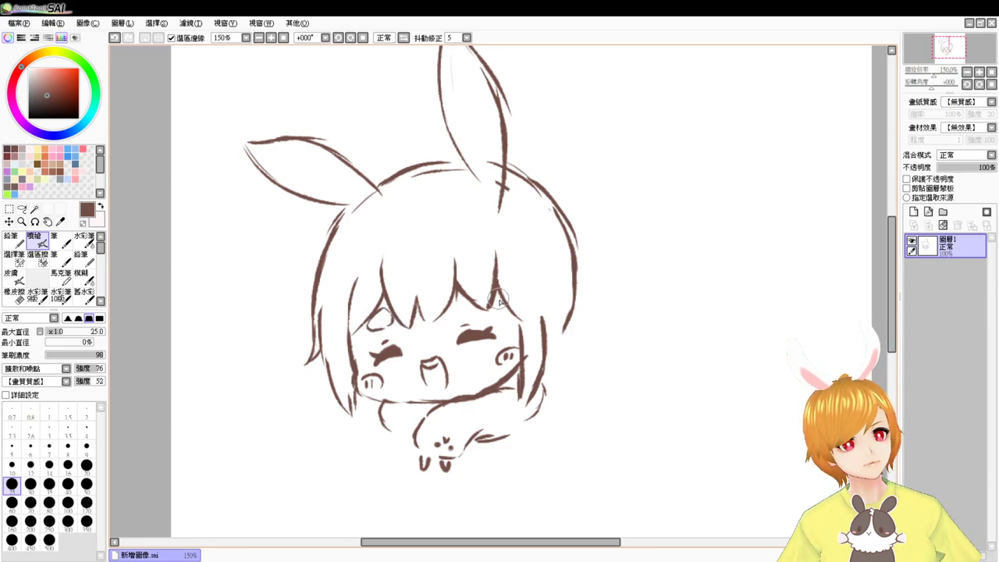
# Draw a small rounded eyebrow under the right bangs and sketch a segmented braid hanging on each side of the head
pyautogui.moveTo(455, 302)
pyautogui.mouseDown()
pyautogui.moveTo(468, 316)
pyautogui.moveTo(476, 311)
pyautogui.mouseUp()
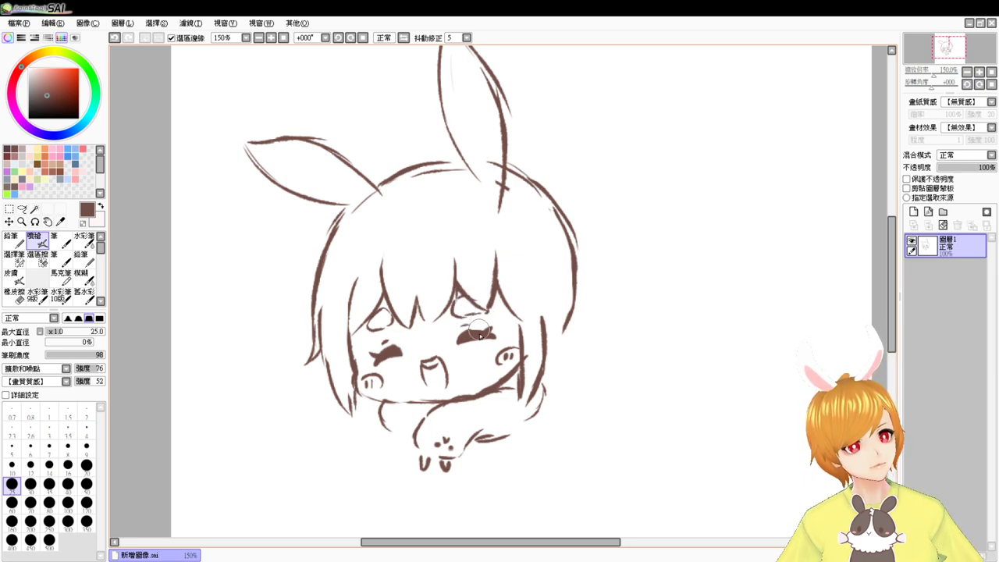
pyautogui.moveTo(576, 270); pyautogui.dragTo(601, 282)
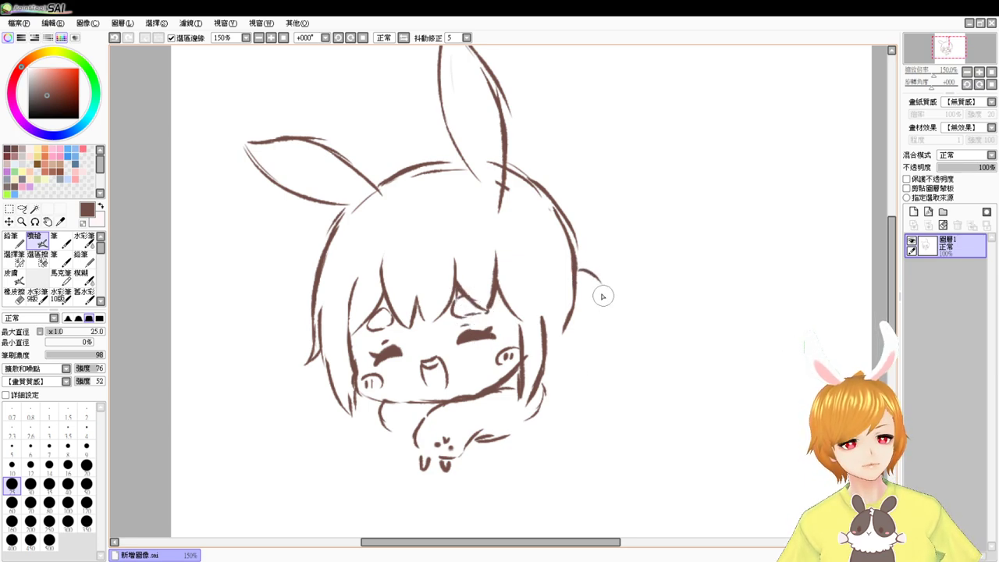
pyautogui.moveTo(305, 332); pyautogui.dragTo(292, 362)
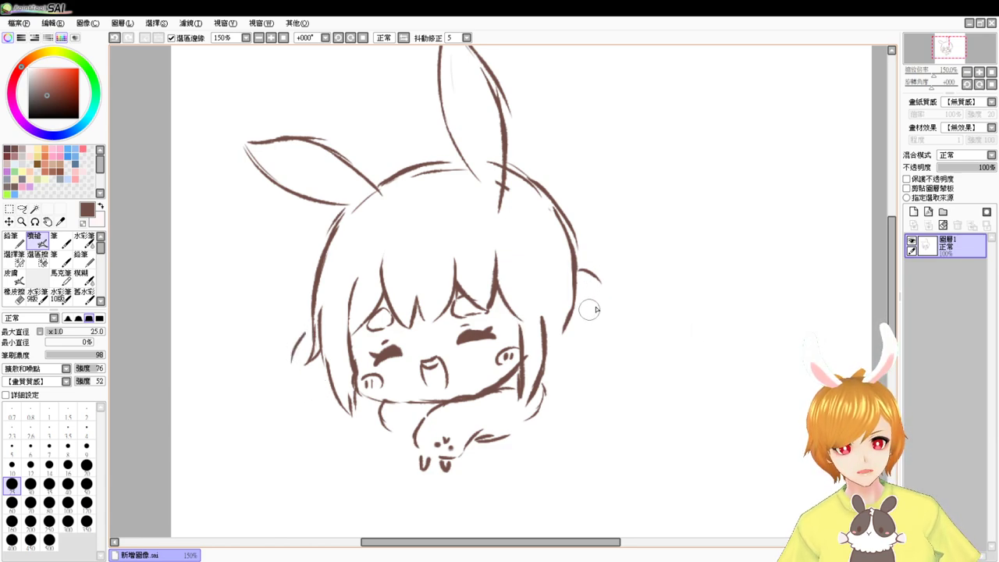
pyautogui.moveTo(601, 294)
pyautogui.mouseDown()
pyautogui.moveTo(598, 338)
pyautogui.moveTo(570, 356)
pyautogui.moveTo(599, 365)
pyautogui.mouseUp()
pyautogui.moveTo(578, 324)
pyautogui.mouseDown()
pyautogui.moveTo(608, 324)
pyautogui.moveTo(629, 340)
pyautogui.moveTo(622, 370)
pyautogui.moveTo(627, 354)
pyautogui.moveTo(606, 362)
pyautogui.moveTo(608, 348)
pyautogui.moveTo(597, 385)
pyautogui.moveTo(596, 372)
pyautogui.moveTo(617, 403)
pyautogui.mouseUp()
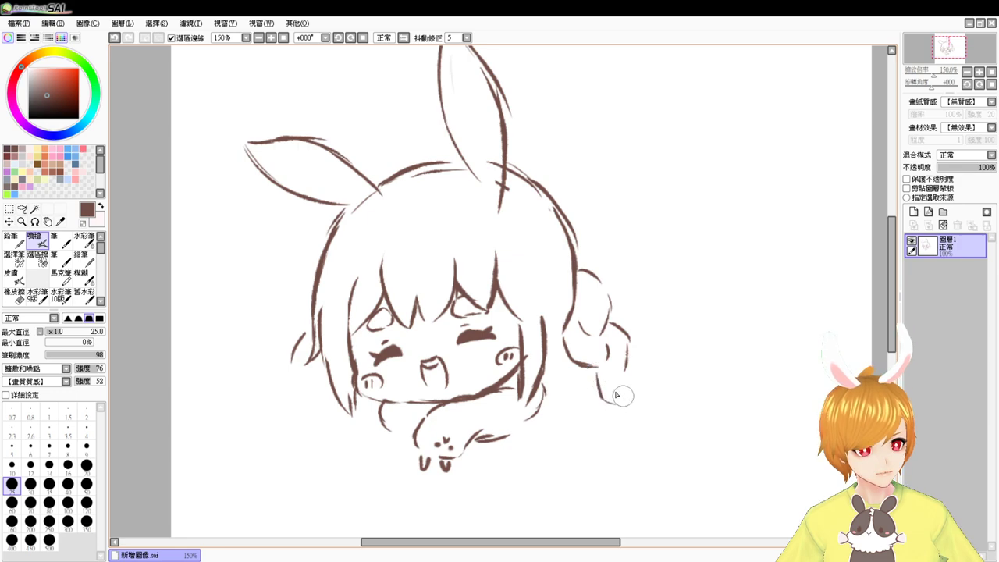
pyautogui.moveTo(295, 382)
pyautogui.mouseDown()
pyautogui.moveTo(336, 404)
pyautogui.moveTo(303, 418)
pyautogui.moveTo(295, 405)
pyautogui.moveTo(293, 441)
pyautogui.moveTo(330, 426)
pyautogui.moveTo(313, 448)
pyautogui.mouseUp()
pyautogui.moveTo(320, 375); pyautogui.dragTo(317, 390)
pyautogui.moveTo(314, 423); pyautogui.dragTo(316, 437)
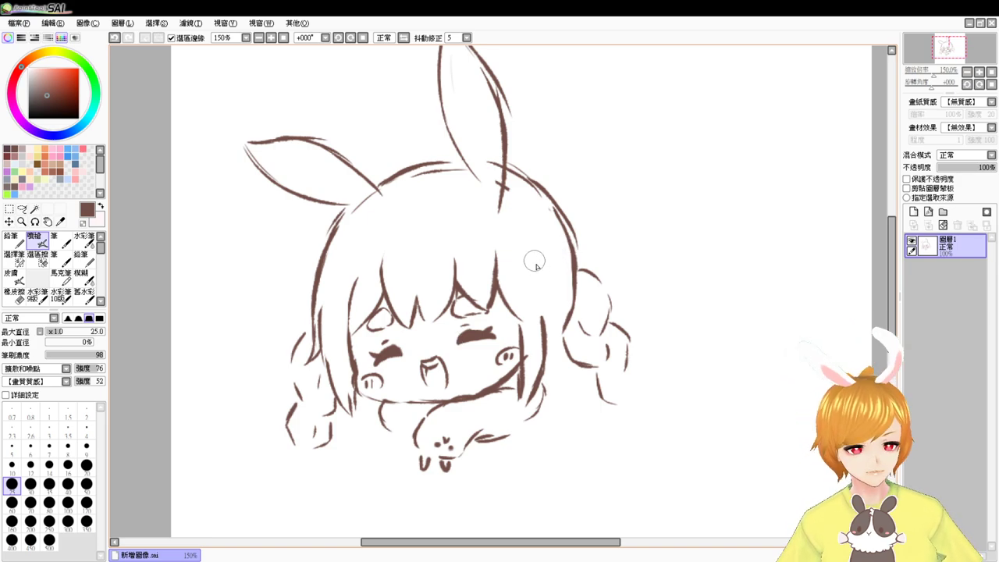
# Extend the line of the right side lock upward with a long curved strand beside the bangs
pyautogui.moveTo(535, 262); pyautogui.dragTo(542, 312)
pyautogui.moveTo(538, 270); pyautogui.dragTo(539, 325)
pyautogui.hotkey('ctrl', 'z')
pyautogui.hotkey('ctrl', 'z')
pyautogui.moveTo(531, 265); pyautogui.dragTo(545, 345)
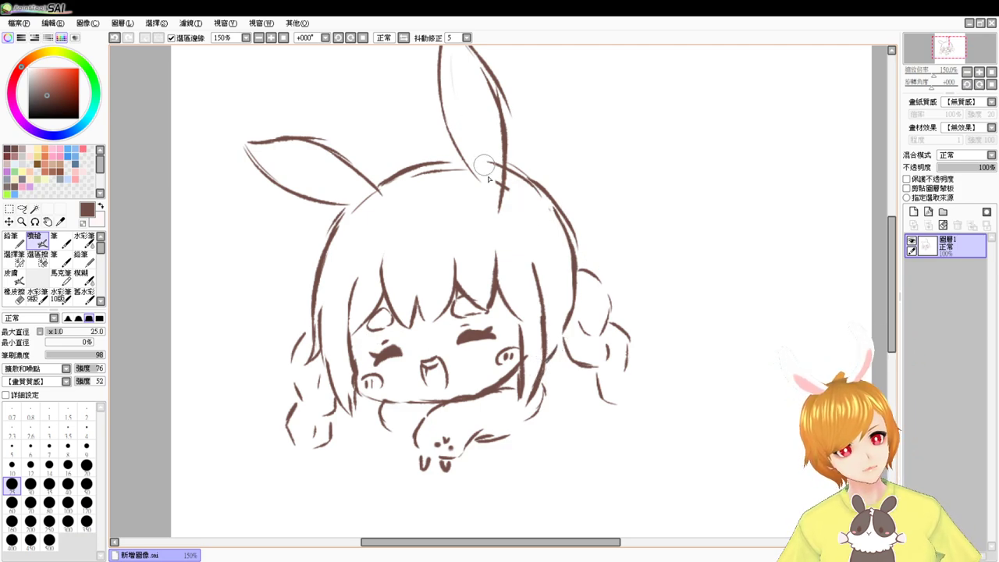
# Draw a fluffy, cloud-shaped ornament at the base of the right ear and a small matching curve at the left ear's base
pyautogui.moveTo(486, 206); pyautogui.dragTo(503, 207)
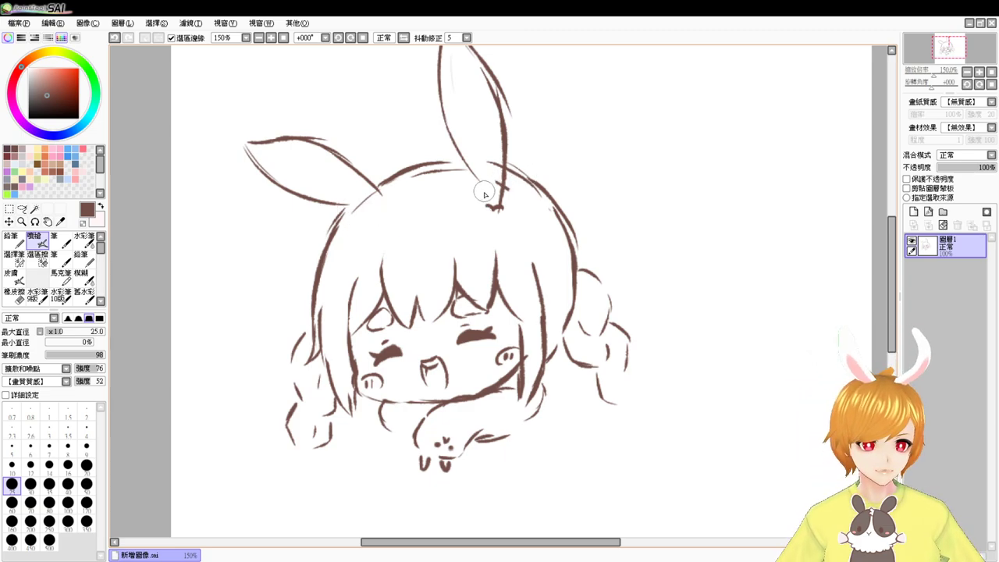
pyautogui.moveTo(477, 193)
pyautogui.mouseDown()
pyautogui.moveTo(493, 195)
pyautogui.moveTo(493, 207)
pyautogui.mouseUp()
pyautogui.hotkey('ctrl', 'z')
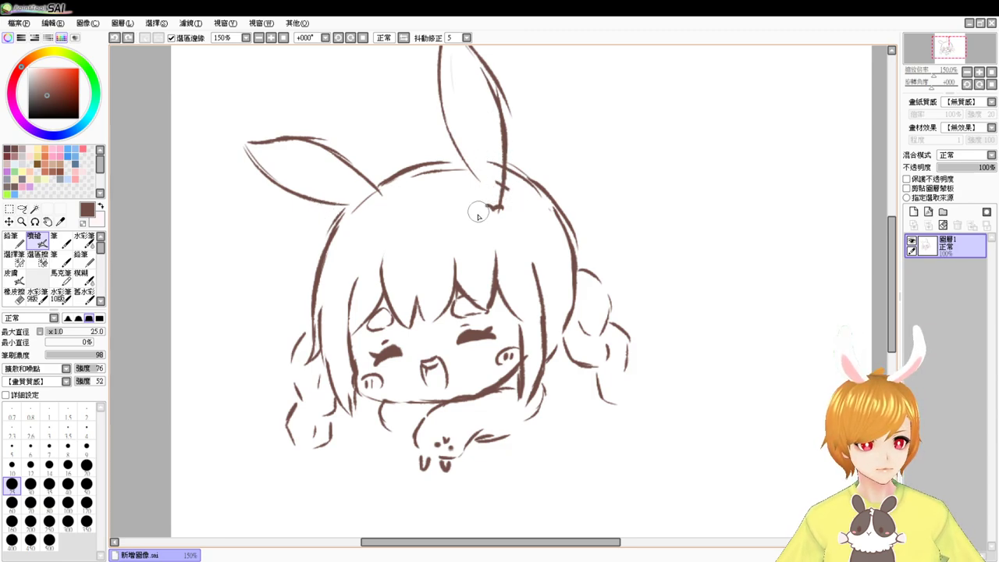
pyautogui.moveTo(473, 194); pyautogui.dragTo(491, 208)
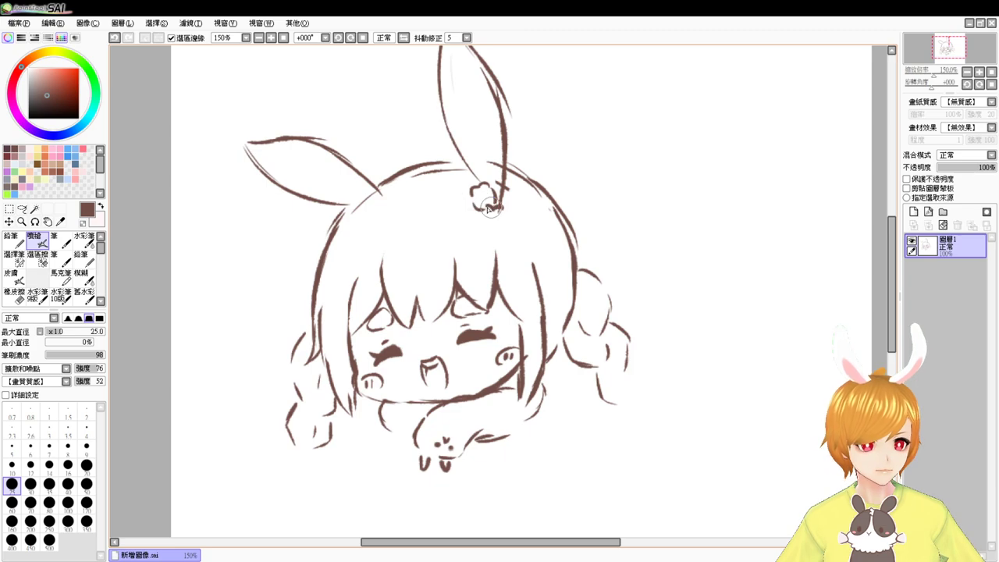
pyautogui.moveTo(337, 211); pyautogui.dragTo(352, 202)
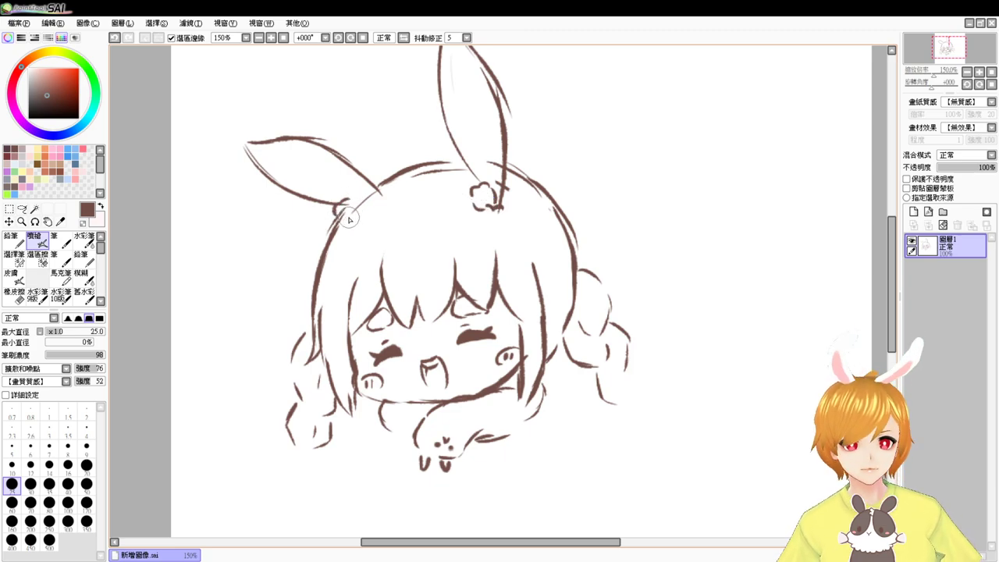
# Complete the lower outline of the scarf on both sides of the small bunny face under the chin
pyautogui.moveTo(729, 258)
pyautogui.mouseDown()
pyautogui.moveTo(726, 272)
pyautogui.moveTo(707, 278)
pyautogui.moveTo(697, 261)
pyautogui.mouseUp()
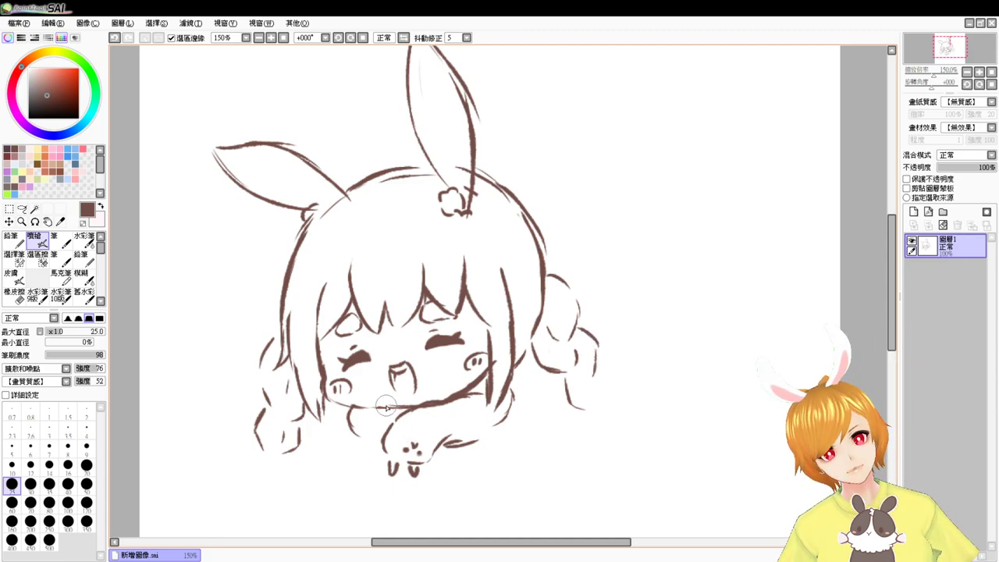
pyautogui.moveTo(348, 413)
pyautogui.mouseDown()
pyautogui.moveTo(350, 430)
pyautogui.moveTo(391, 434)
pyautogui.mouseUp()
pyautogui.moveTo(460, 445)
pyautogui.mouseDown()
pyautogui.moveTo(506, 420)
pyautogui.moveTo(511, 392)
pyautogui.moveTo(504, 415)
pyautogui.mouseUp()
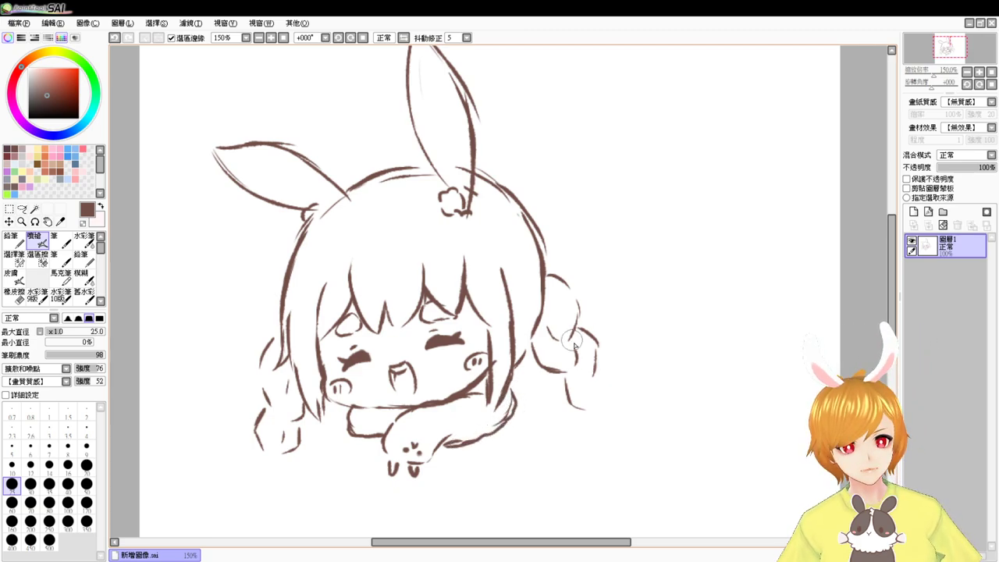
# Draw a carrot tucked through the right braid, with its tip on the inner side and leaves sticking out beyond the braid
pyautogui.moveTo(574, 351)
pyautogui.mouseDown()
pyautogui.moveTo(550, 367)
pyautogui.moveTo(554, 383)
pyautogui.moveTo(600, 352)
pyautogui.moveTo(604, 369)
pyautogui.moveTo(603, 340)
pyautogui.moveTo(615, 380)
pyautogui.moveTo(601, 375)
pyautogui.mouseUp()
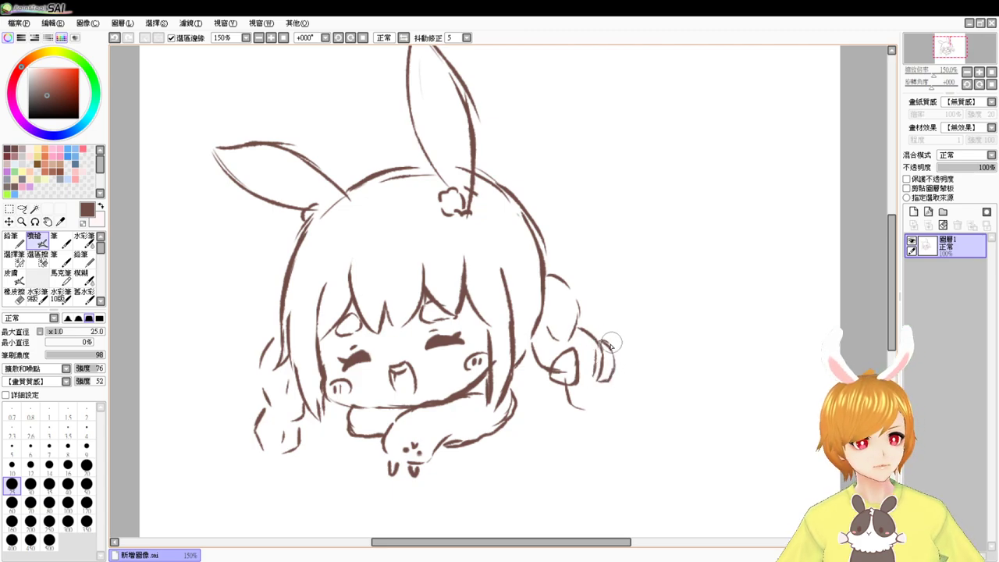
pyautogui.moveTo(602, 339)
pyautogui.mouseDown()
pyautogui.moveTo(621, 348)
pyautogui.moveTo(642, 347)
pyautogui.moveTo(639, 359)
pyautogui.moveTo(570, 388)
pyautogui.mouseUp()
pyautogui.press('e')
pyautogui.press('b')
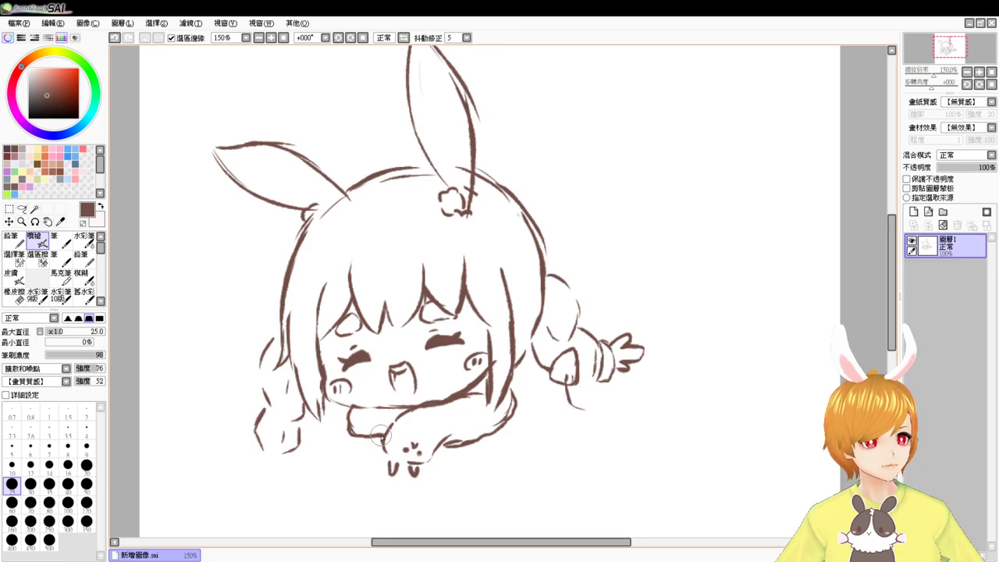
# Extend the lower ends of both braids and add short hair strokes where the right braid meets the head
pyautogui.moveTo(262, 448)
pyautogui.mouseDown()
pyautogui.moveTo(250, 462)
pyautogui.moveTo(291, 471)
pyautogui.mouseUp()
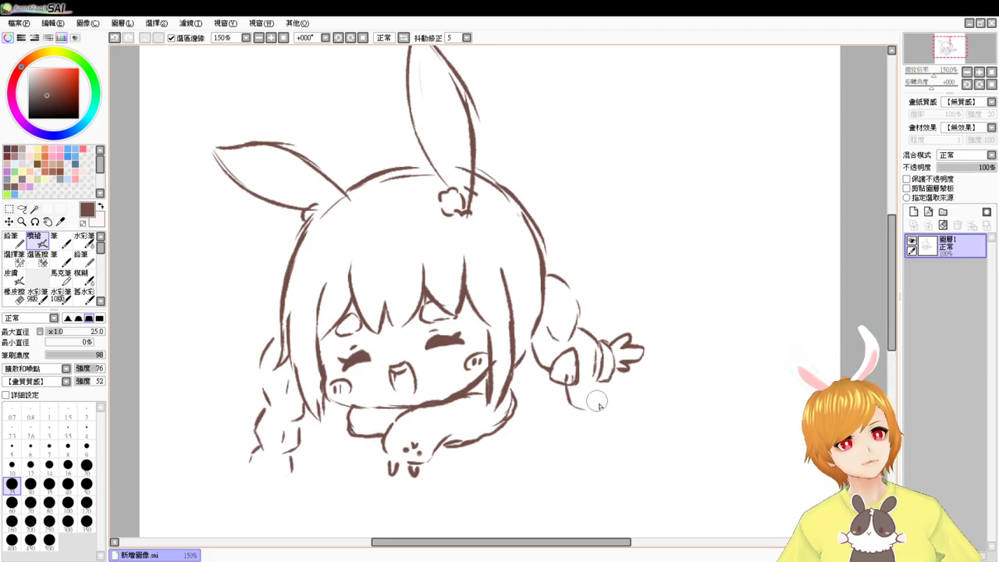
pyautogui.moveTo(612, 384)
pyautogui.mouseDown()
pyautogui.moveTo(616, 416)
pyautogui.moveTo(597, 404)
pyautogui.moveTo(592, 415)
pyautogui.moveTo(587, 403)
pyautogui.mouseUp()
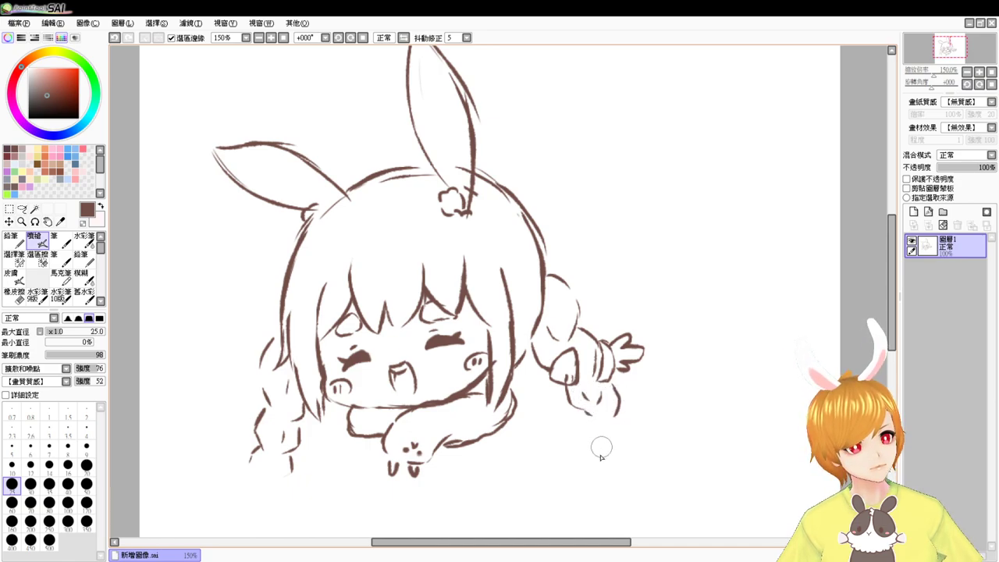
pyautogui.click(285, 38)
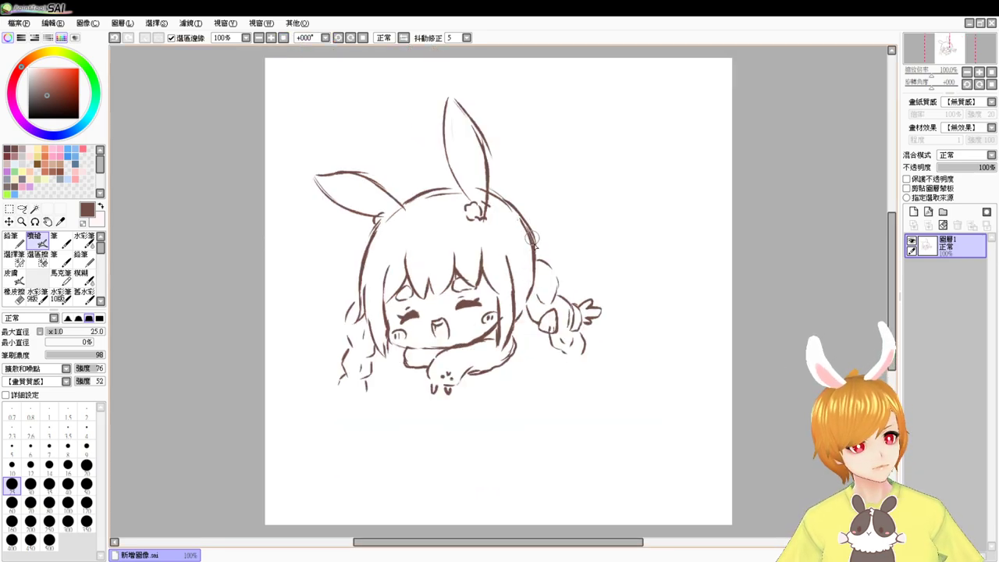
pyautogui.press('e')
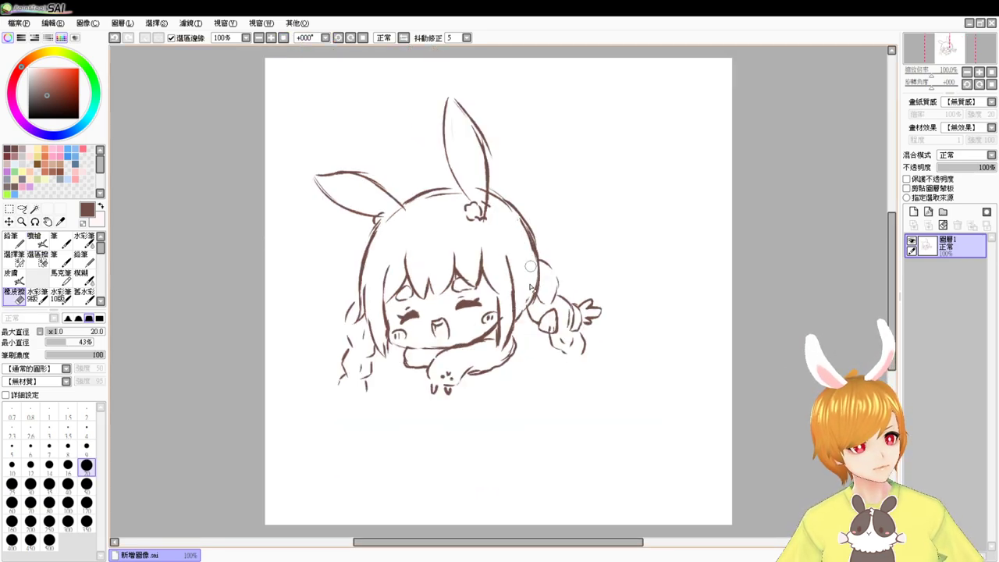
pyautogui.press('e')
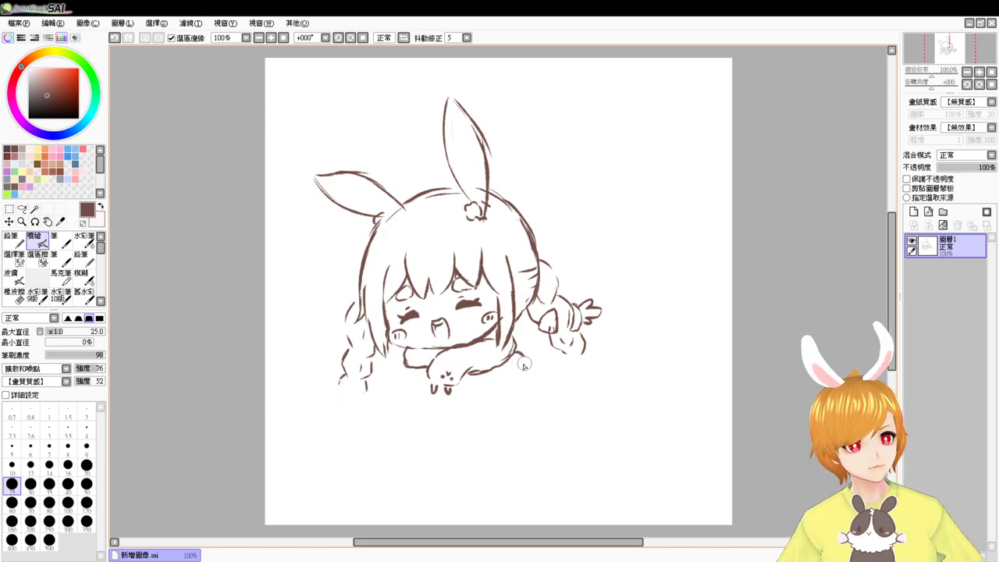
# Draw a short sloping shoulder line on each side of the scarf
pyautogui.hotkey('ctrl', 'z')
pyautogui.moveTo(516, 345); pyautogui.dragTo(533, 359)
pyautogui.hotkey('ctrl', 'z')
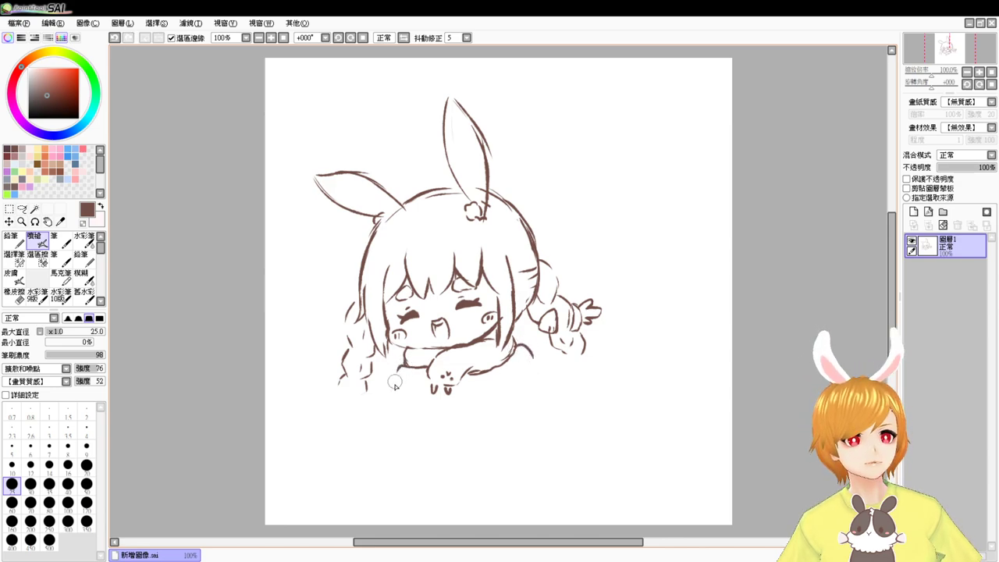
pyautogui.hotkey('ctrl', 'z')
pyautogui.moveTo(405, 367); pyautogui.dragTo(396, 369)
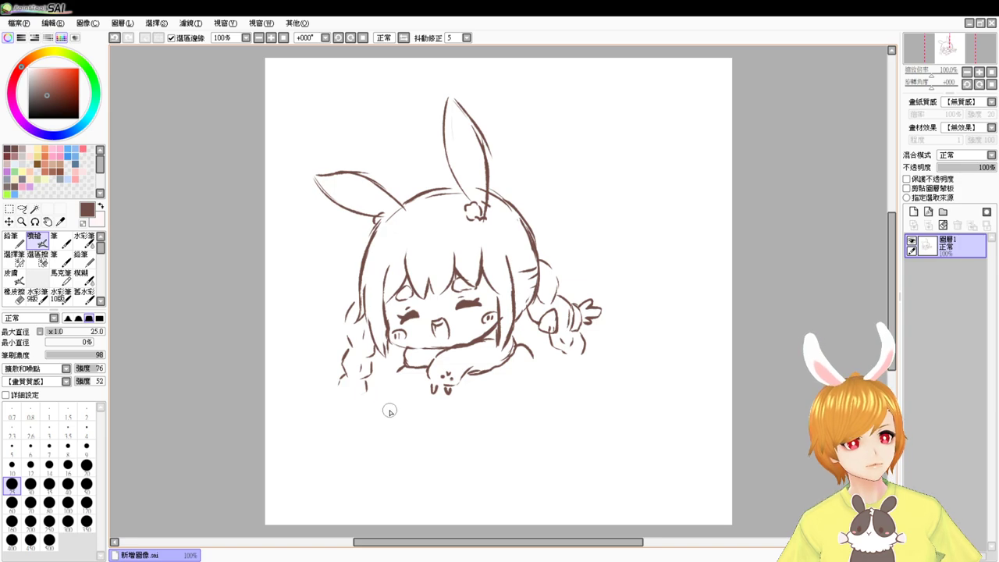
# Move the whole sketch down and slightly left on the canvas, and draw curved emphasis marks with short cross ticks beside the head
pyautogui.moveTo(661, 328)
pyautogui.mouseDown()
pyautogui.moveTo(633, 428)
pyautogui.moveTo(642, 424)
pyautogui.mouseUp()
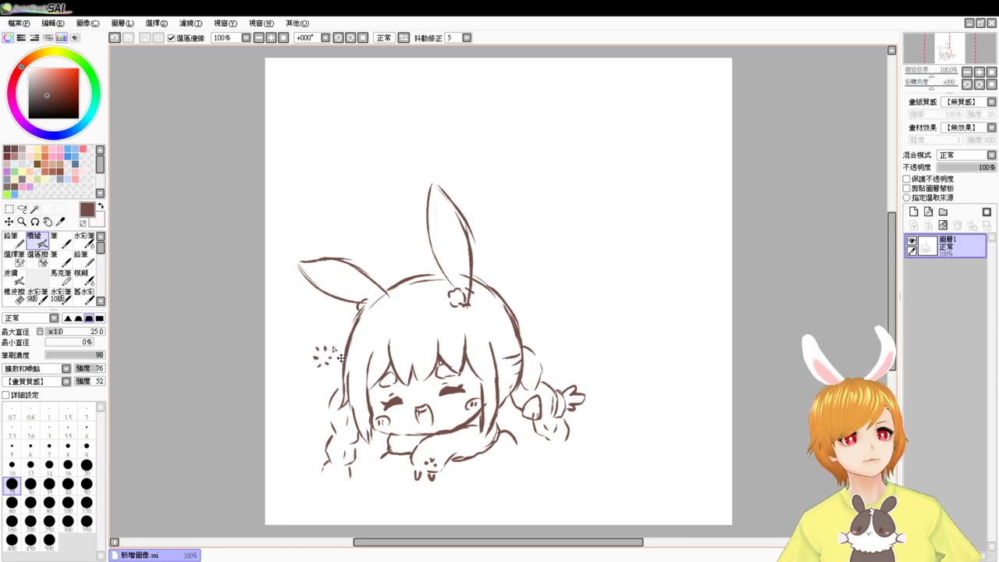
pyautogui.hotkey('ctrl', 'z')
pyautogui.moveTo(320, 338); pyautogui.dragTo(315, 380)
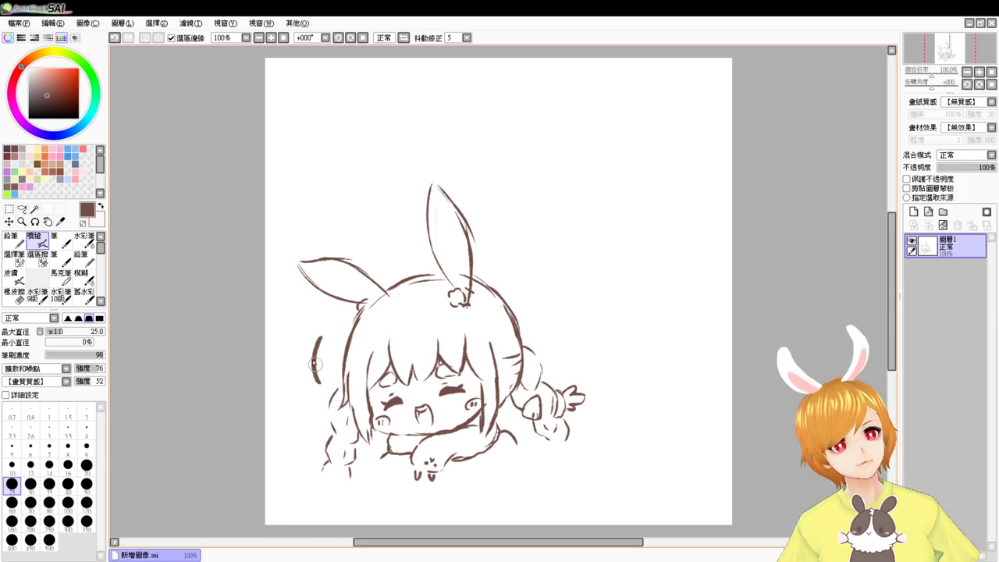
pyautogui.moveTo(539, 309); pyautogui.dragTo(552, 340)
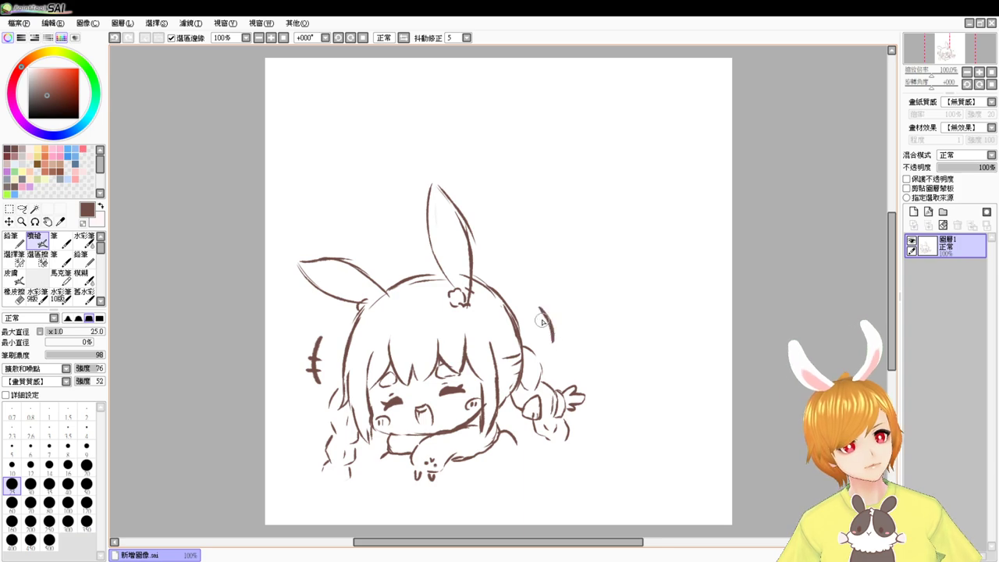
# Add a curved inner-ear line inside both rabbit ears
pyautogui.moveTo(440, 206); pyautogui.dragTo(455, 263)
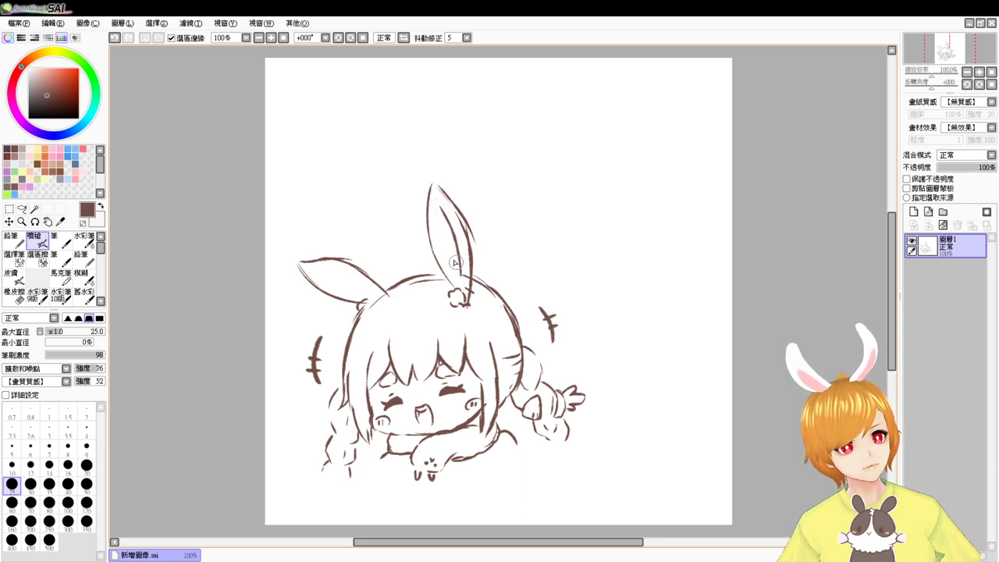
pyautogui.moveTo(308, 263); pyautogui.dragTo(361, 298)
pyautogui.hotkey('ctrl', 'z')
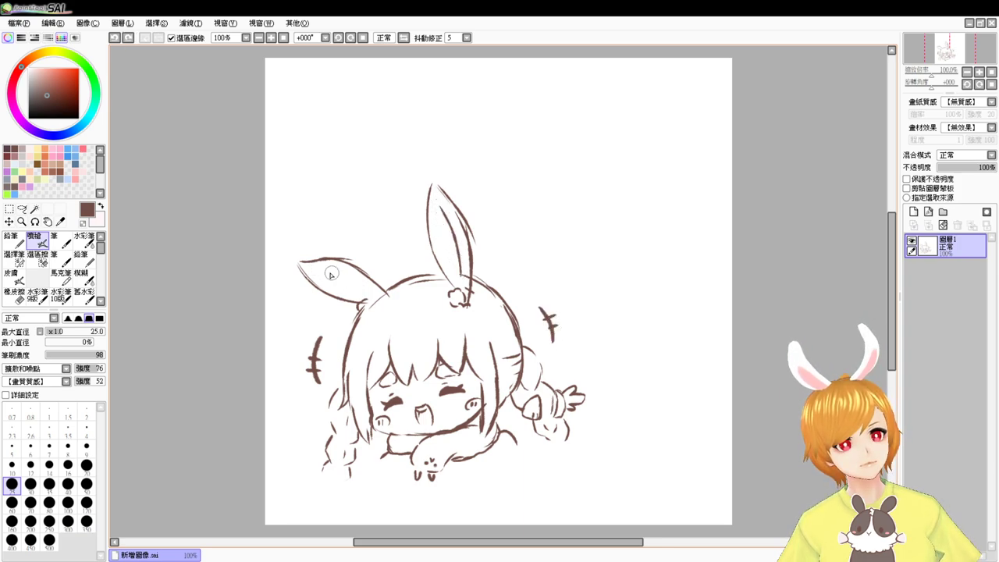
pyautogui.moveTo(315, 265); pyautogui.dragTo(367, 297)
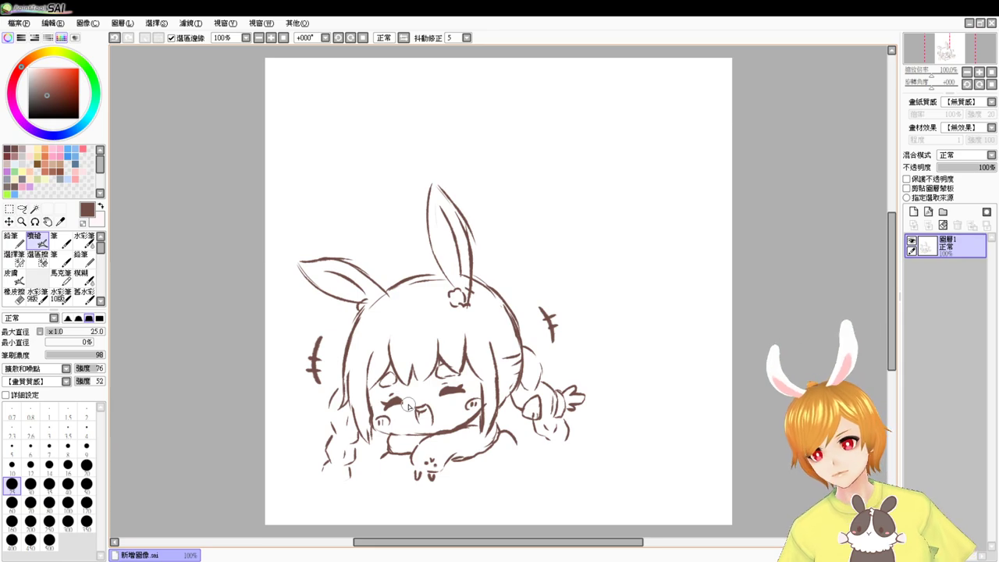
# Erase the open mouth from the face
pyautogui.scroll(2, 409, 406)
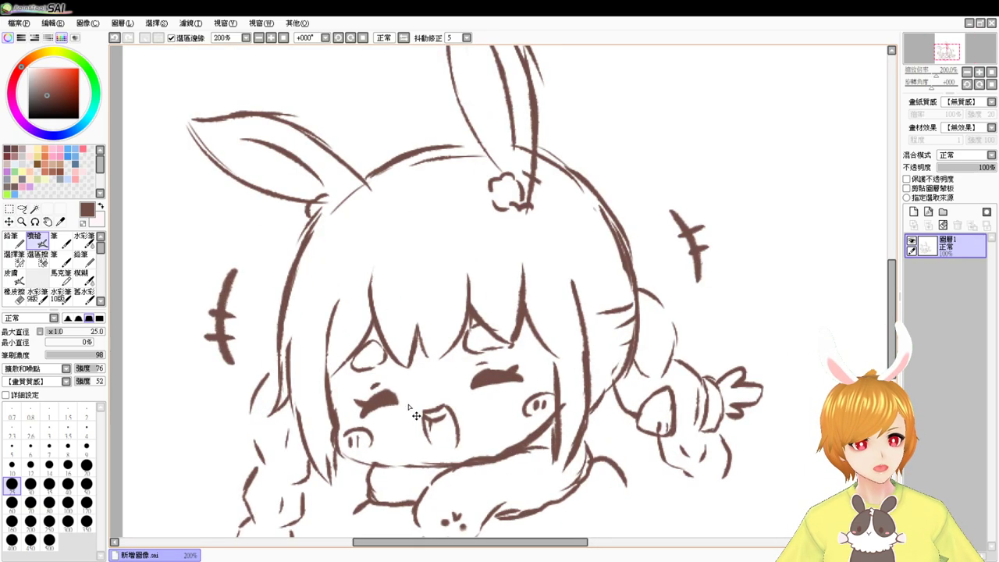
pyautogui.press('e')
pyautogui.moveTo(424, 414); pyautogui.dragTo(461, 449)
pyautogui.press('v')
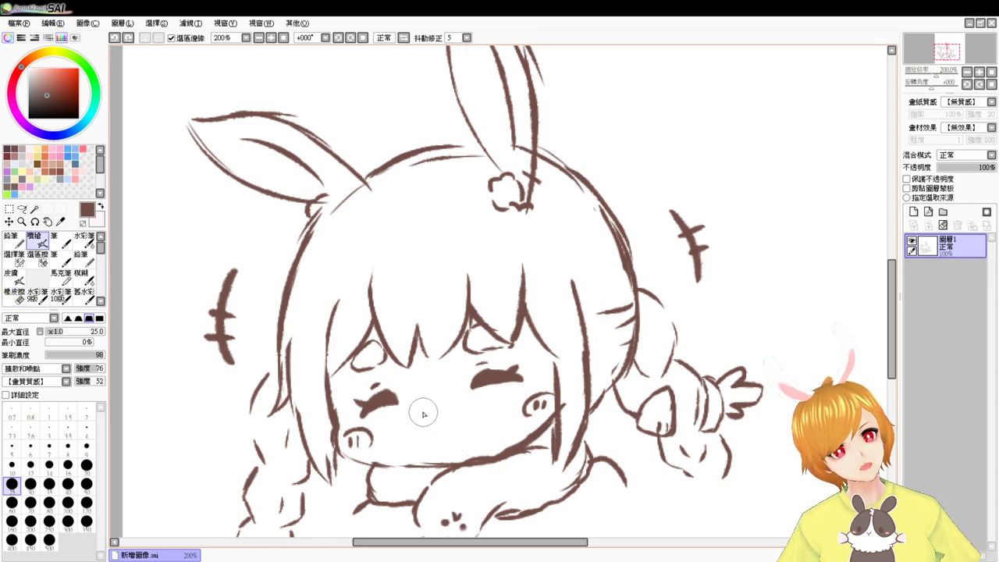
# Try to redraw the open mouth between the cheeks with thick rounded strokes
pyautogui.hotkey('ctrl', 'z')
pyautogui.moveTo(422, 407)
pyautogui.mouseDown()
pyautogui.moveTo(440, 402)
pyautogui.moveTo(426, 434)
pyautogui.moveTo(434, 446)
pyautogui.moveTo(463, 446)
pyautogui.mouseUp()
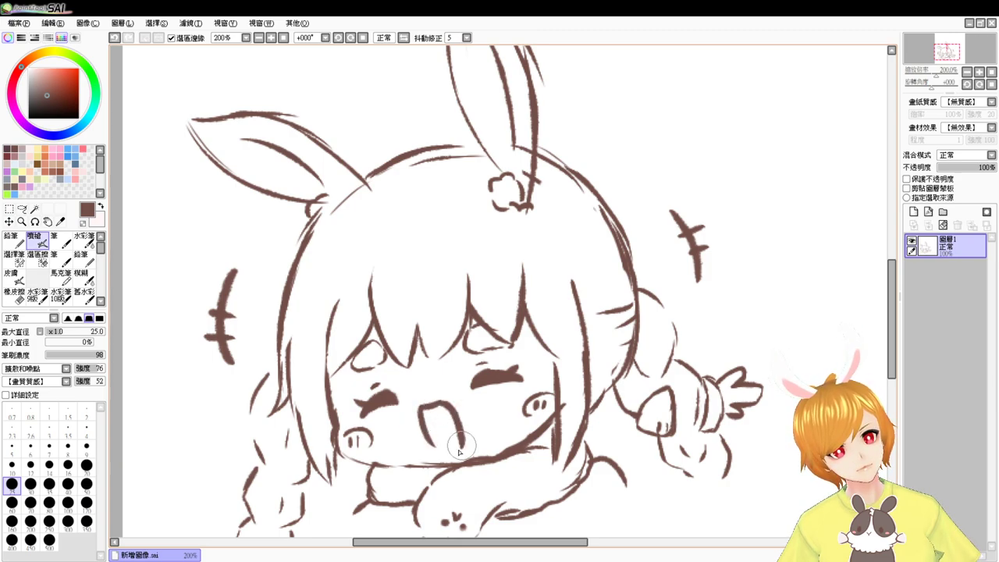
pyautogui.hotkey('ctrl', 'z')
pyautogui.moveTo(442, 403); pyautogui.dragTo(462, 446)
pyautogui.moveTo(424, 417)
pyautogui.mouseDown()
pyautogui.moveTo(449, 413)
pyautogui.moveTo(429, 412)
pyautogui.moveTo(439, 422)
pyautogui.moveTo(436, 442)
pyautogui.mouseUp()
pyautogui.hotkey('ctrl', 'z')
pyautogui.hotkey('ctrl', 'z')
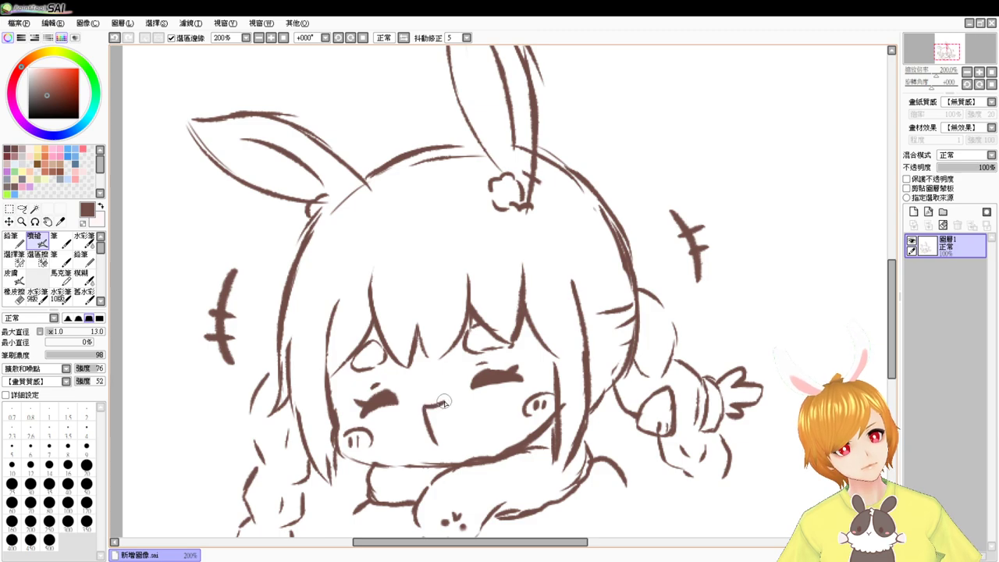
pyautogui.moveTo(451, 401); pyautogui.dragTo(461, 441)
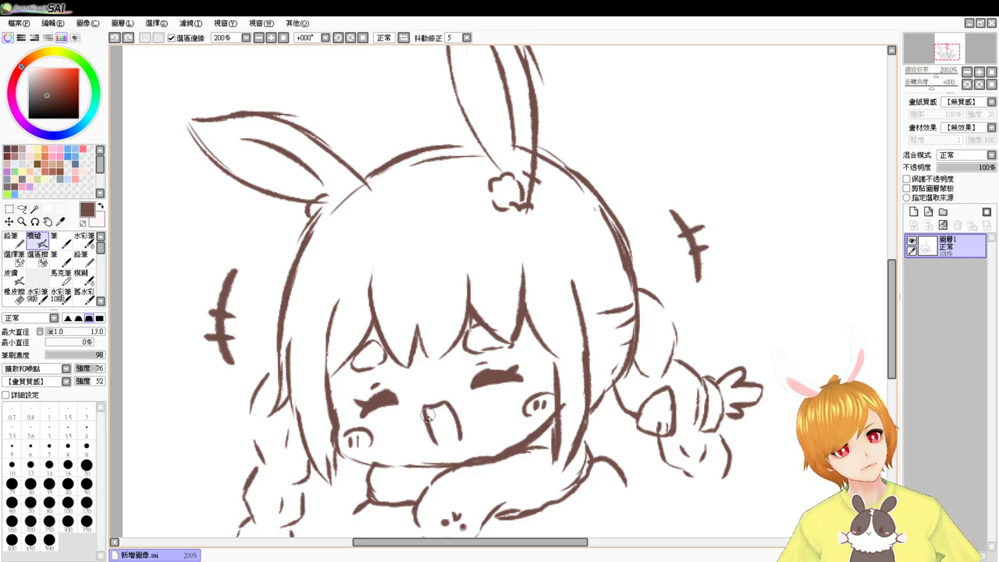
pyautogui.hotkey('ctrl', 'z')
pyautogui.hotkey('ctrl', 'z')
pyautogui.moveTo(423, 400); pyautogui.dragTo(433, 428)
pyautogui.moveTo(424, 399)
pyautogui.mouseDown()
pyautogui.moveTo(437, 401)
pyautogui.moveTo(443, 388)
pyautogui.moveTo(437, 438)
pyautogui.mouseUp()
pyautogui.hotkey('ctrl', 'z')
pyautogui.hotkey('ctrl', 'z')
pyautogui.hotkey('ctrl', 'z')
pyautogui.hotkey('ctrl', 'z')
pyautogui.hotkey('ctrl', 'z')
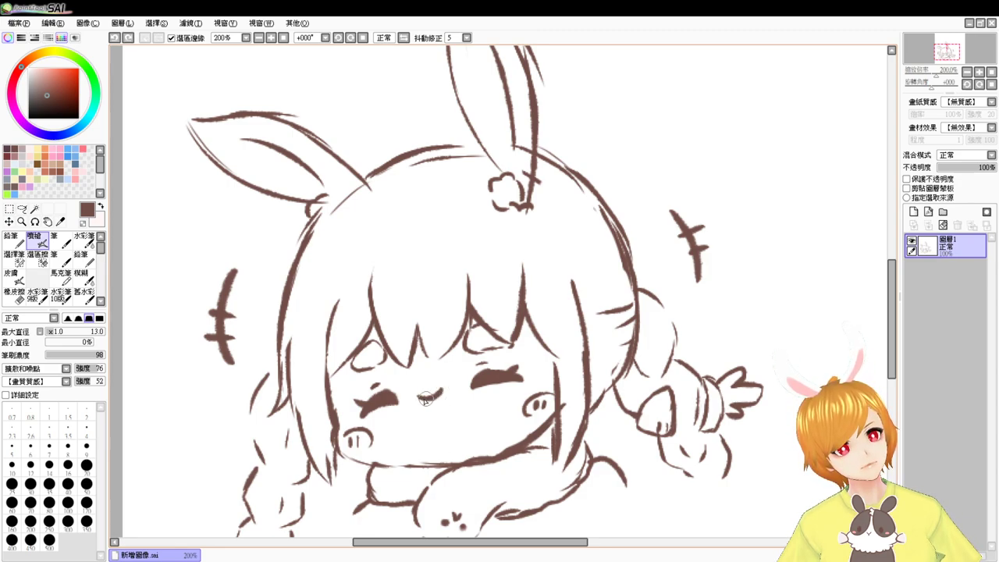
pyautogui.moveTo(415, 390)
pyautogui.mouseDown()
pyautogui.moveTo(423, 439)
pyautogui.moveTo(446, 402)
pyautogui.moveTo(466, 437)
pyautogui.mouseUp()
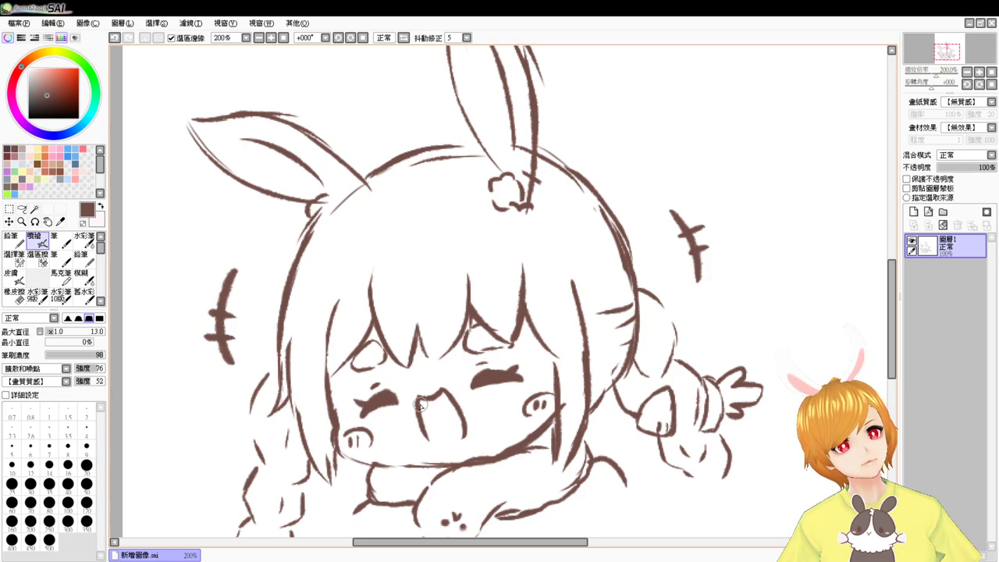
pyautogui.hotkey('ctrl', 'z')
pyautogui.hotkey('ctrl', 'z')
pyautogui.hotkey('ctrl', 'z')
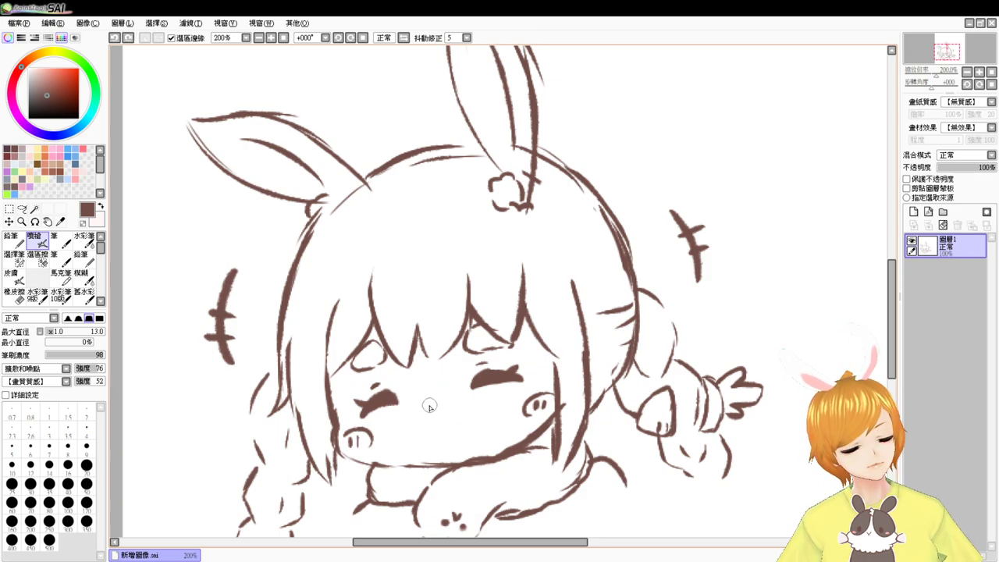
# Draw a small open mouth between the cheeks, with side strokes and a short inner line under its upper edge
pyautogui.moveTo(425, 413); pyautogui.dragTo(430, 444)
pyautogui.moveTo(435, 408); pyautogui.dragTo(458, 447)
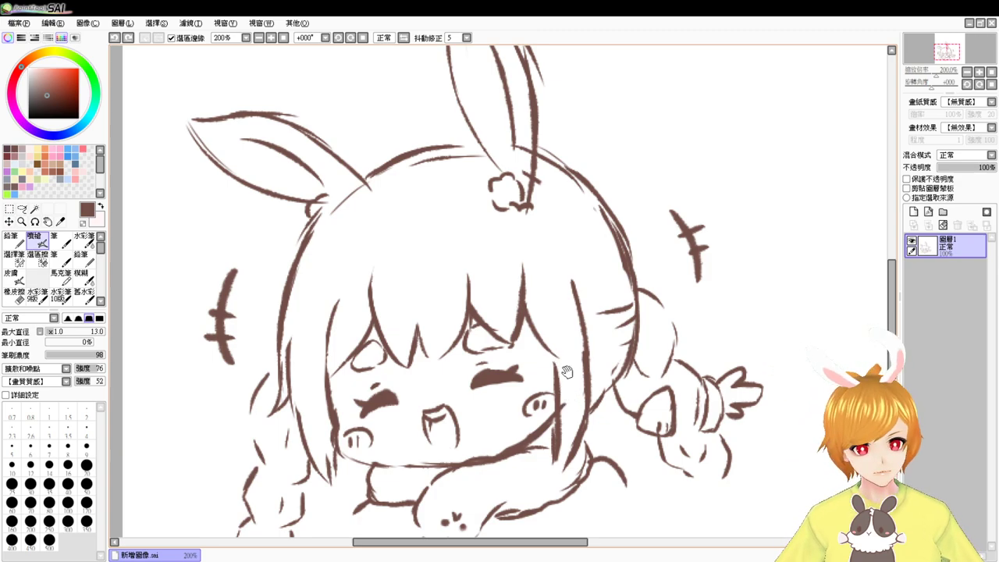
pyautogui.moveTo(578, 385)
pyautogui.mouseDown()
pyautogui.moveTo(575, 341)
pyautogui.moveTo(553, 371)
pyautogui.mouseUp()
pyautogui.moveTo(650, 313); pyautogui.dragTo(643, 318)
pyautogui.moveTo(629, 286); pyautogui.dragTo(616, 303)
pyautogui.moveTo(635, 290); pyautogui.dragTo(618, 323)
pyautogui.moveTo(640, 303); pyautogui.dragTo(620, 344)
pyautogui.moveTo(639, 329); pyautogui.dragTo(621, 357)
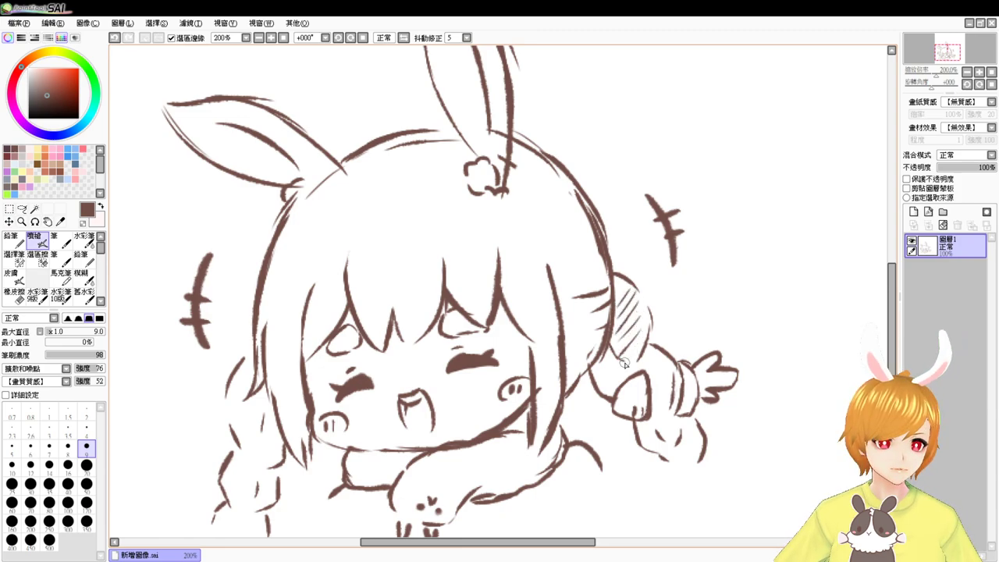
pyautogui.hotkey('ctrl', 'z')
pyautogui.hotkey('ctrl', 'z')
pyautogui.hotkey('ctrl', 'z')
pyautogui.hotkey('ctrl', 'z')
pyautogui.hotkey('ctrl', 'z')
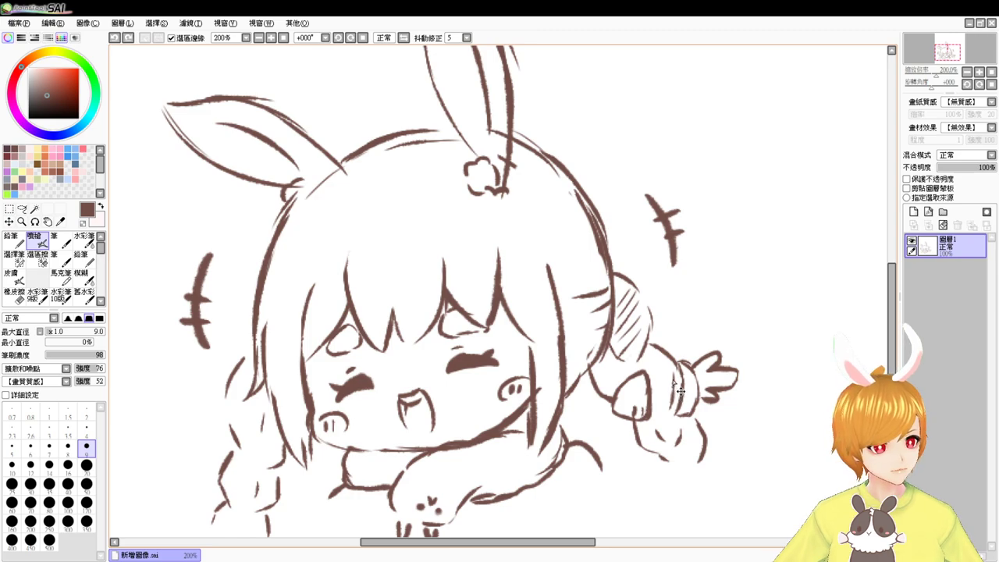
pyautogui.hotkey('ctrl', 'z')
pyautogui.hotkey('ctrl', 'z')
# Shade segments of both braids with diagonal hatching, using brush size 9 and leaving the upper segment beside the head unshaded
pyautogui.moveTo(606, 349); pyautogui.dragTo(597, 383)
pyautogui.moveTo(618, 362); pyautogui.dragTo(604, 396)
pyautogui.moveTo(662, 345)
pyautogui.mouseDown()
pyautogui.moveTo(648, 379)
pyautogui.moveTo(657, 408)
pyautogui.mouseUp()
pyautogui.moveTo(732, 428); pyautogui.dragTo(726, 397)
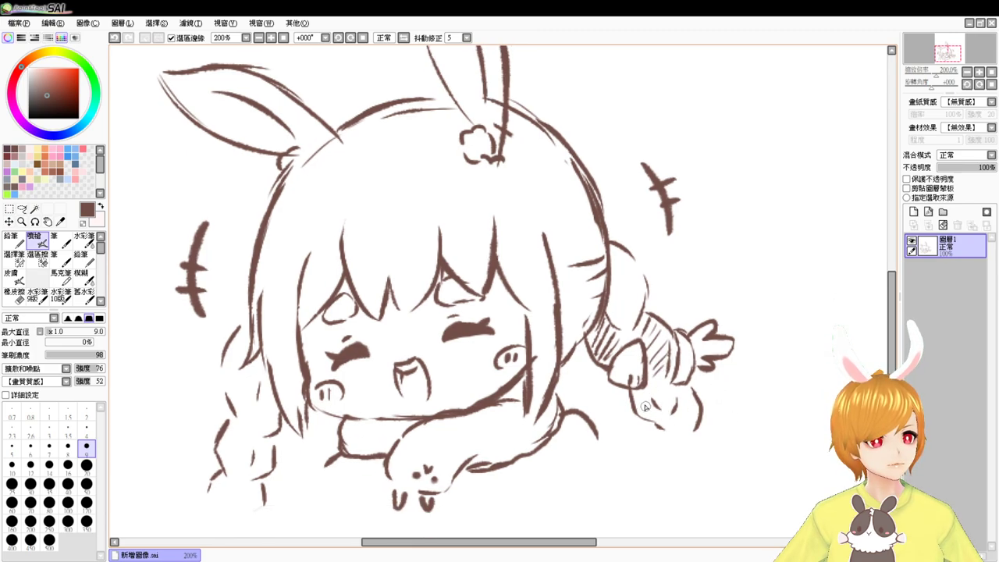
pyautogui.moveTo(646, 403); pyautogui.dragTo(645, 415)
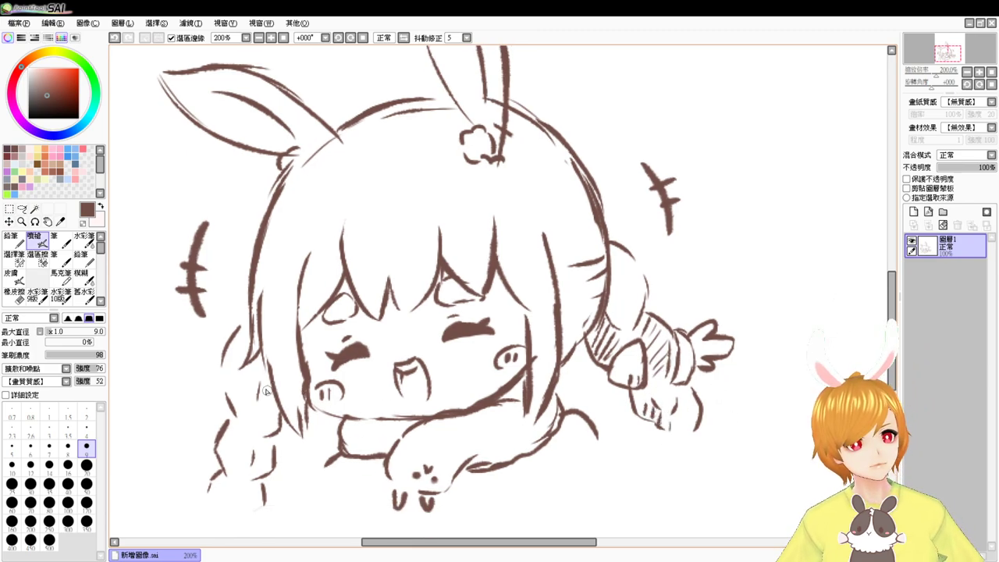
pyautogui.moveTo(270, 383)
pyautogui.mouseDown()
pyautogui.moveTo(252, 403)
pyautogui.moveTo(266, 406)
pyautogui.moveTo(264, 423)
pyautogui.moveTo(236, 461)
pyautogui.moveTo(237, 475)
pyautogui.moveTo(242, 461)
pyautogui.moveTo(224, 442)
pyautogui.moveTo(250, 511)
pyautogui.mouseUp()
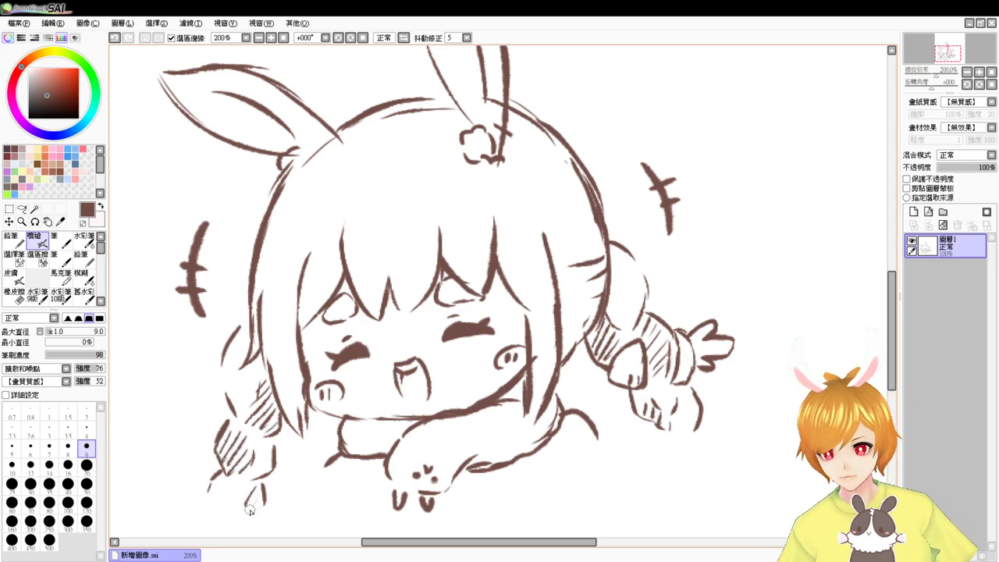
pyautogui.moveTo(714, 359); pyautogui.dragTo(622, 431)
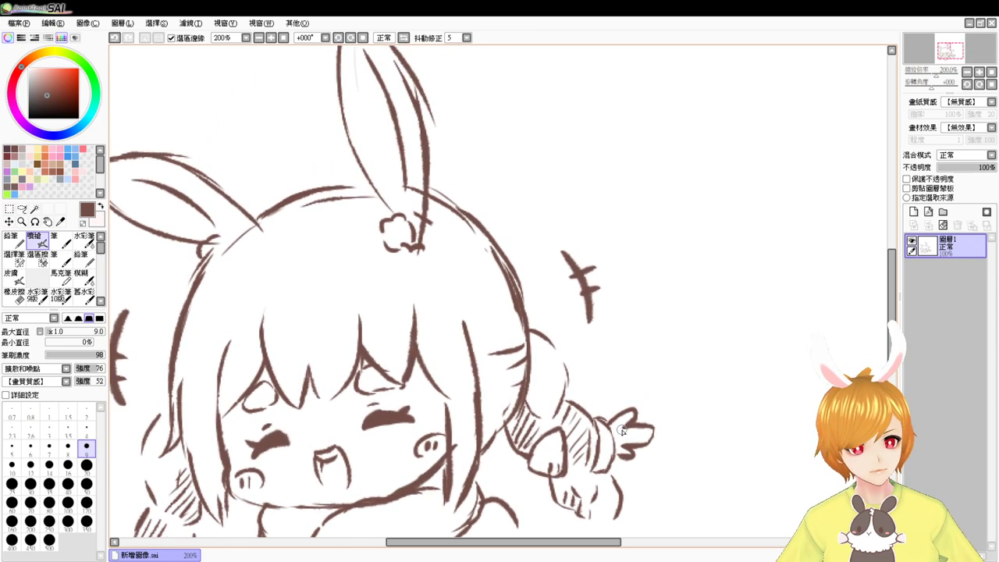
pyautogui.click(271, 38)
pyautogui.click(271, 39)
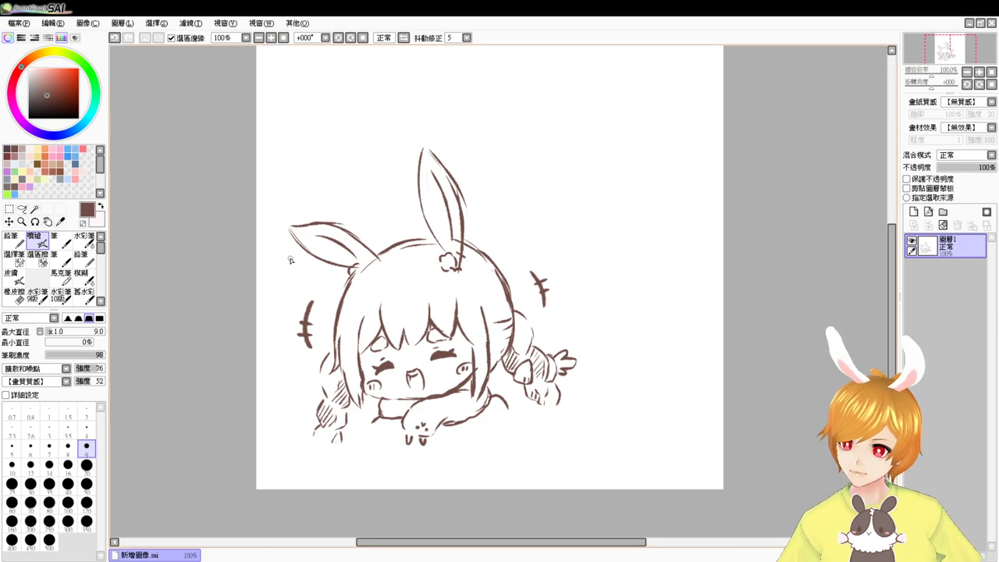
pyautogui.click(234, 561)
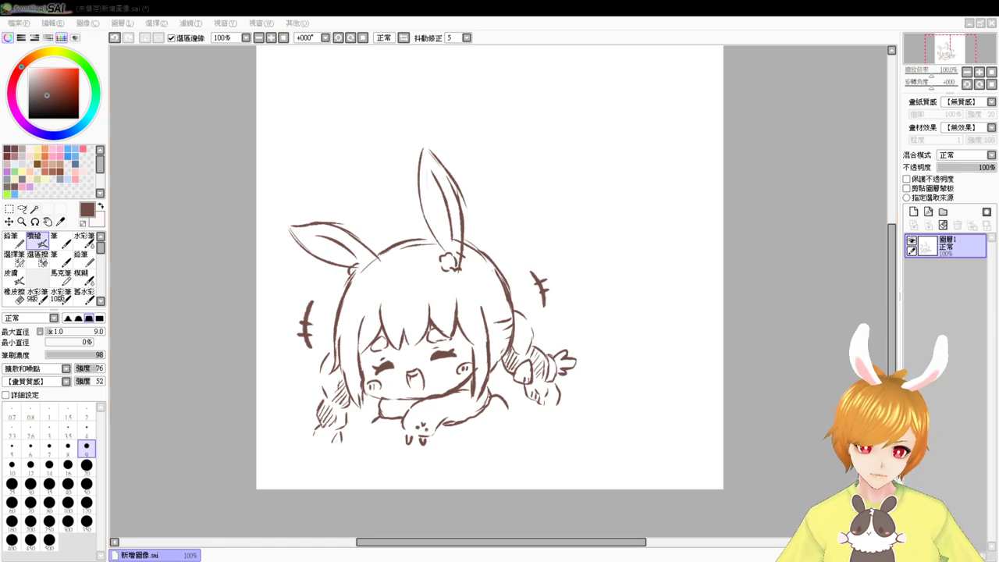
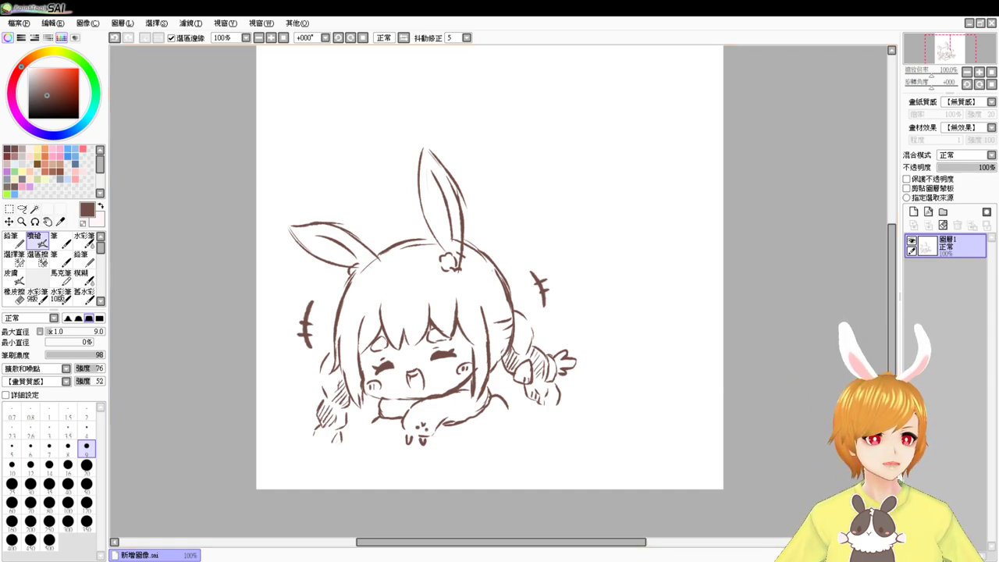
# Scale the whole sketch down slightly and move it into the lower-left corner of the canvas
pyautogui.hotkey('ctrl', 't')
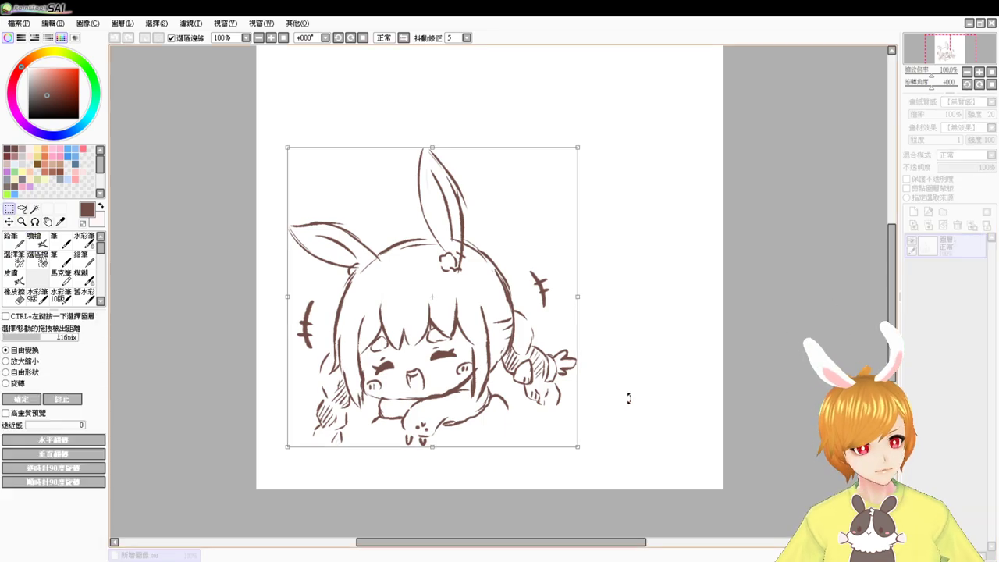
pyautogui.moveTo(580, 144); pyautogui.dragTo(551, 179)
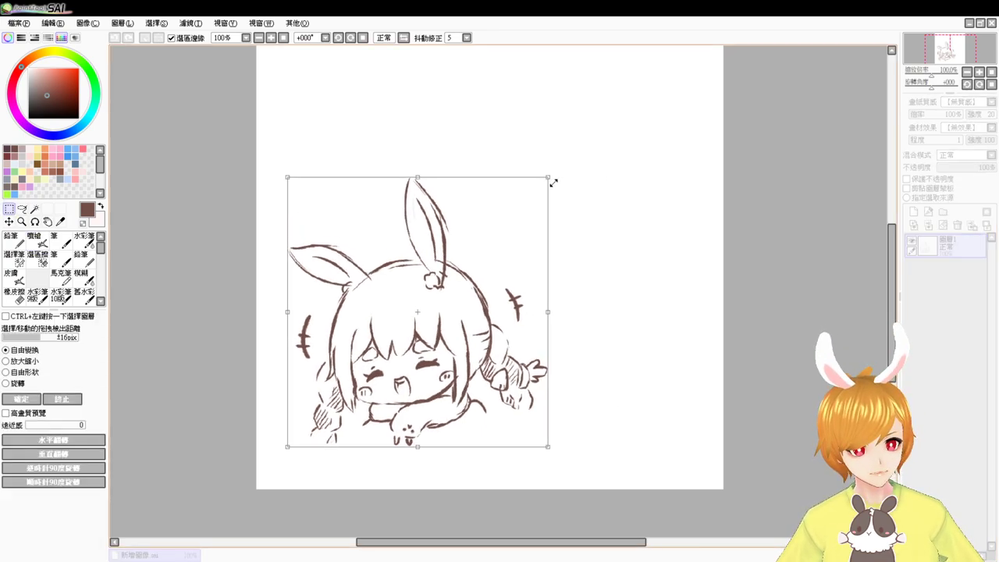
pyautogui.moveTo(521, 295); pyautogui.dragTo(499, 327)
pyautogui.press('Return')
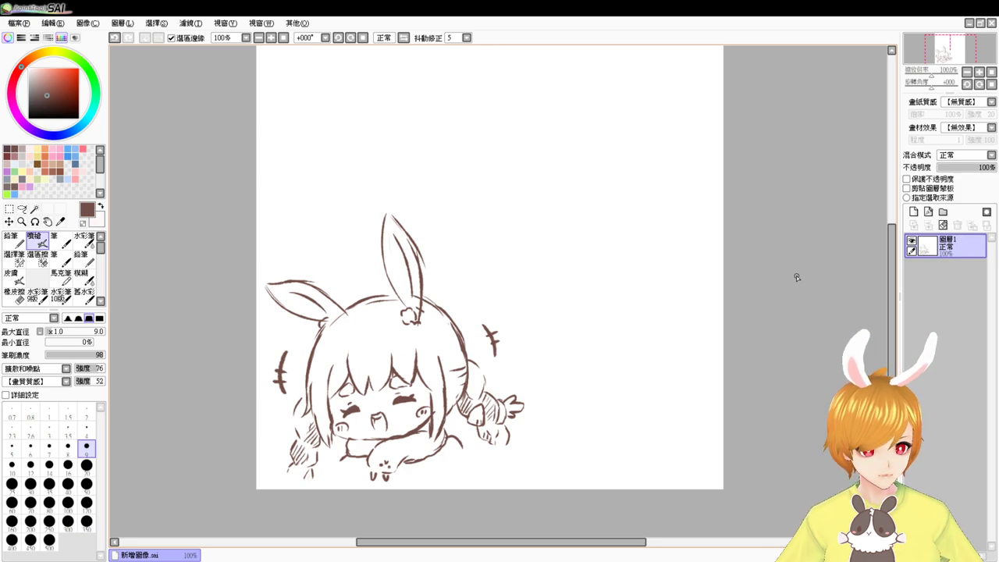
# Add a new layer and draw the cheek and jaw line of a second head in the canvas's upper right, using brush size 20
pyautogui.moveTo(561, 321); pyautogui.dragTo(549, 378)
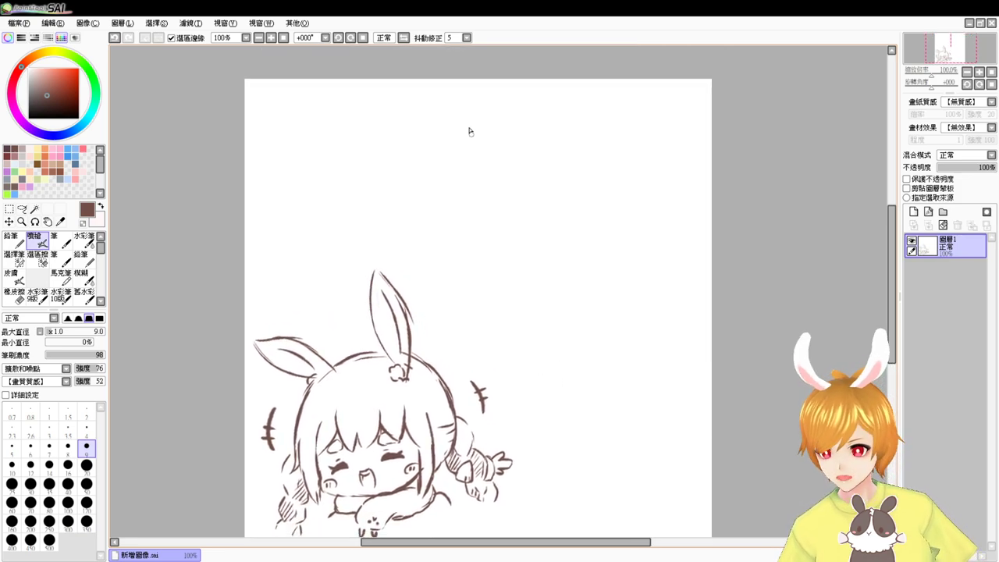
pyautogui.moveTo(423, 185); pyautogui.dragTo(424, 189)
pyautogui.click(913, 213)
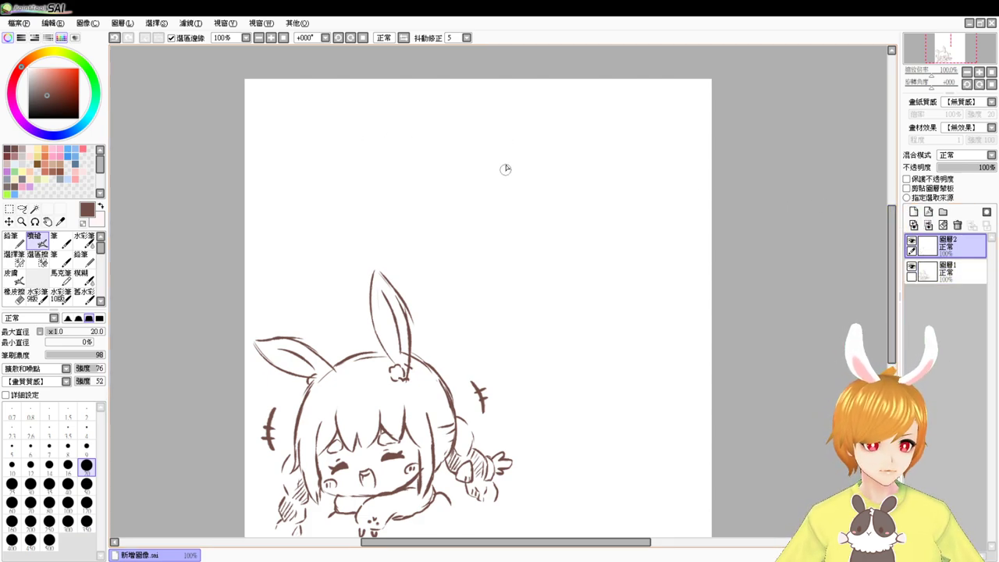
pyautogui.moveTo(504, 154)
pyautogui.mouseDown()
pyautogui.moveTo(502, 203)
pyautogui.moveTo(523, 220)
pyautogui.moveTo(502, 209)
pyautogui.moveTo(580, 225)
pyautogui.moveTo(544, 232)
pyautogui.moveTo(609, 219)
pyautogui.mouseUp()
pyautogui.hotkey('ctrl', 'z')
pyautogui.hotkey('ctrl', 'z')
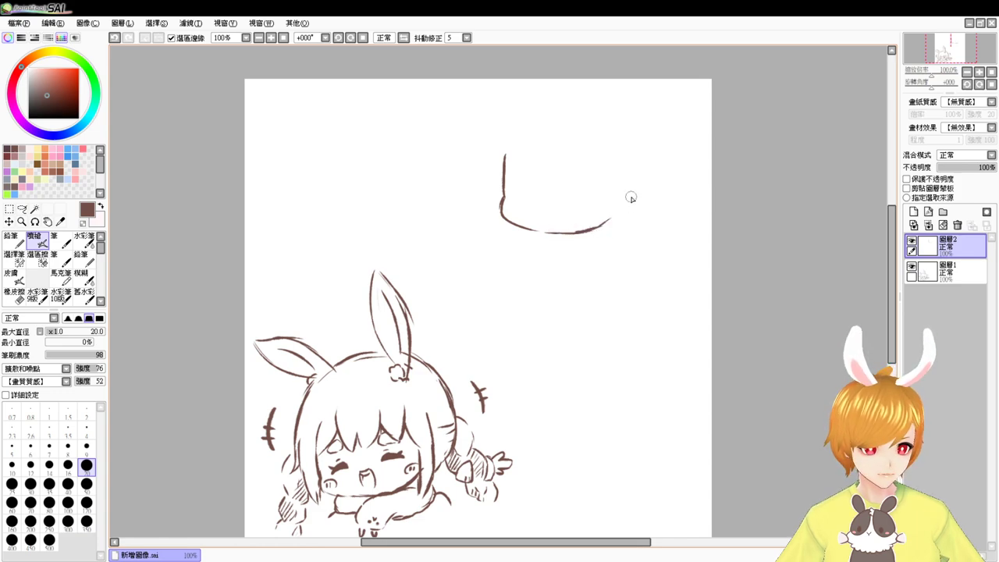
# Sketch the rounded crown and the outer right-hand curve of the second head
pyautogui.moveTo(516, 122)
pyautogui.mouseDown()
pyautogui.moveTo(533, 107)
pyautogui.moveTo(585, 107)
pyautogui.moveTo(616, 124)
pyautogui.moveTo(629, 193)
pyautogui.mouseUp()
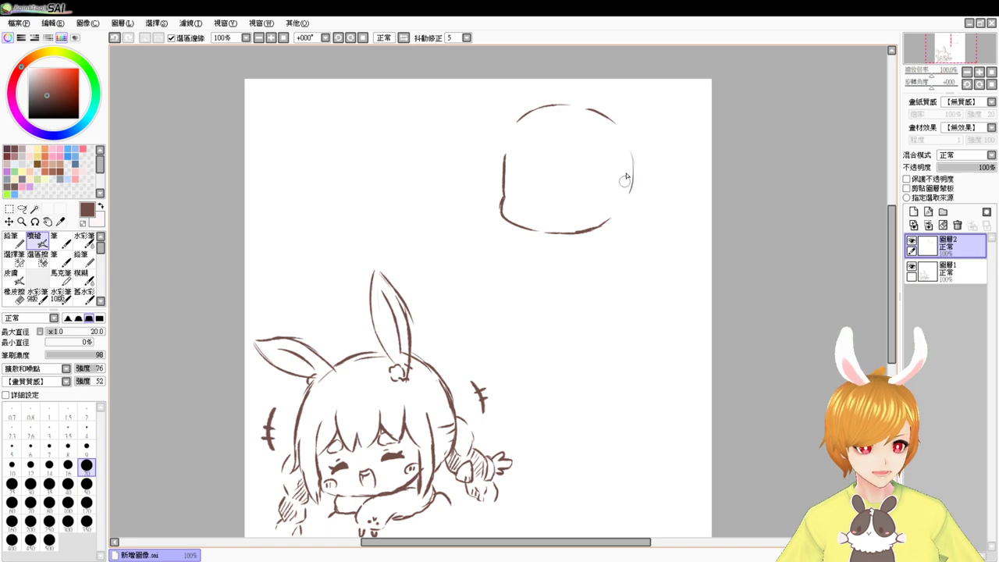
pyautogui.moveTo(631, 156); pyautogui.dragTo(621, 199)
pyautogui.hotkey('ctrl', 'z')
pyautogui.moveTo(632, 158); pyautogui.dragTo(621, 199)
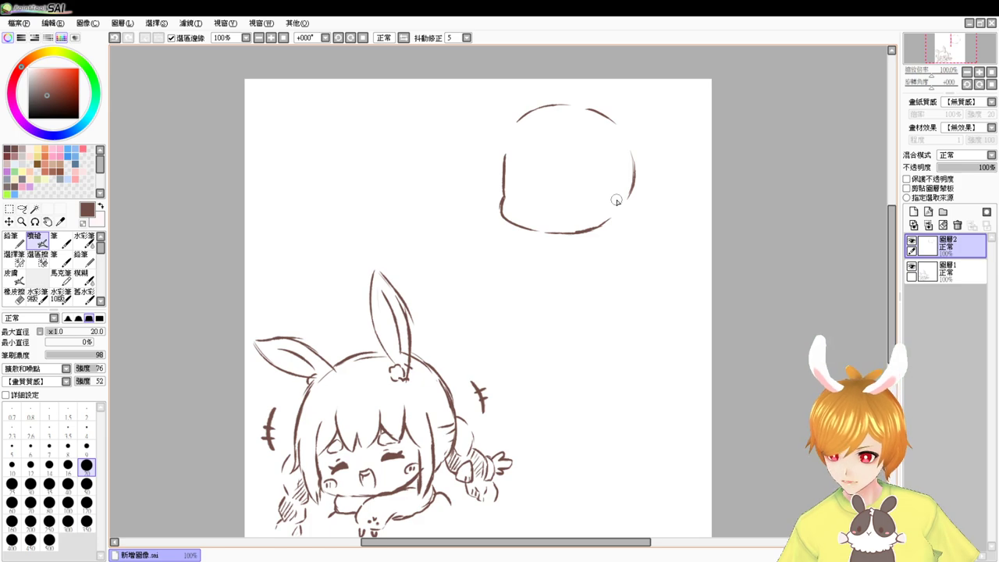
# Erase the upper tip of the second head's left face line
pyautogui.keyDown('ctrl'); pyautogui.click(617, 203); pyautogui.keyUp('ctrl')
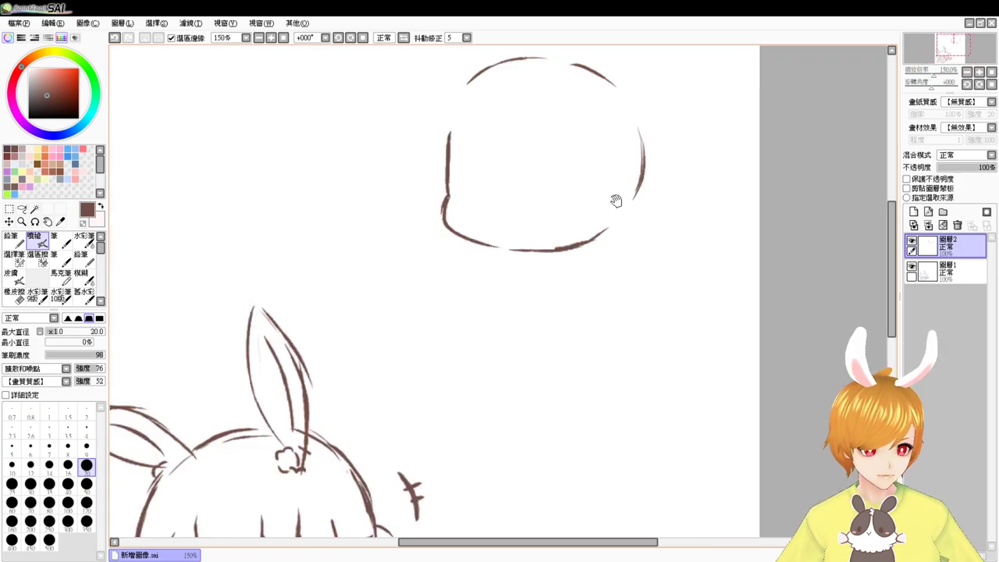
pyautogui.moveTo(674, 228); pyautogui.dragTo(656, 289)
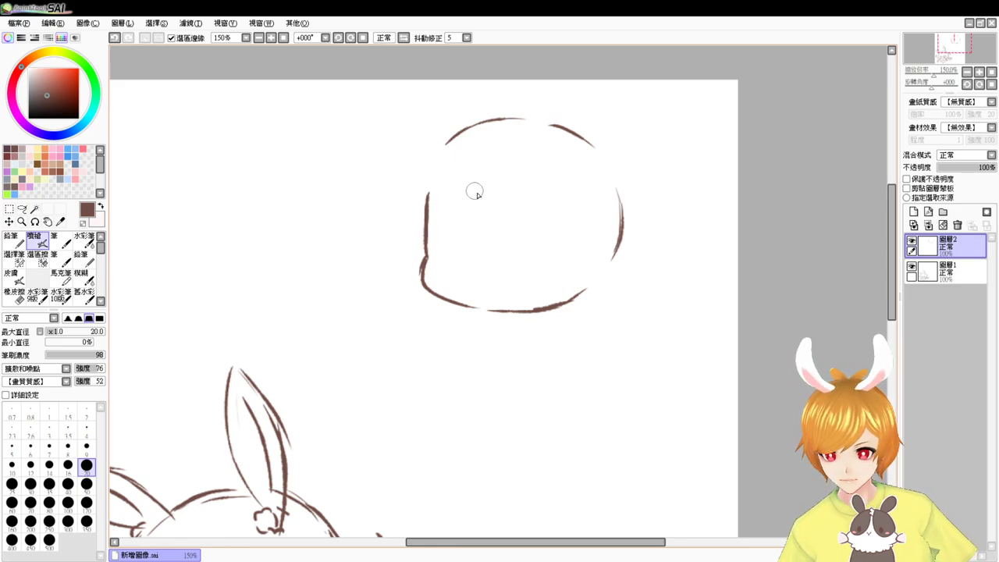
pyautogui.press('e')
pyautogui.press('e')
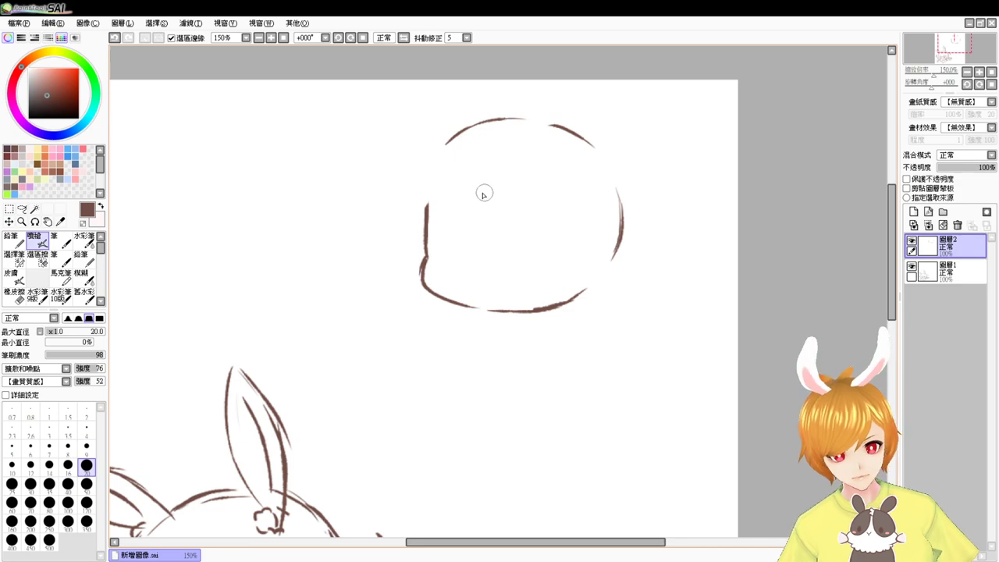
# Draw the second head's bangs as a row of pointed strands across the forehead
pyautogui.moveTo(472, 181)
pyautogui.mouseDown()
pyautogui.moveTo(476, 226)
pyautogui.moveTo(479, 217)
pyautogui.moveTo(501, 241)
pyautogui.mouseUp()
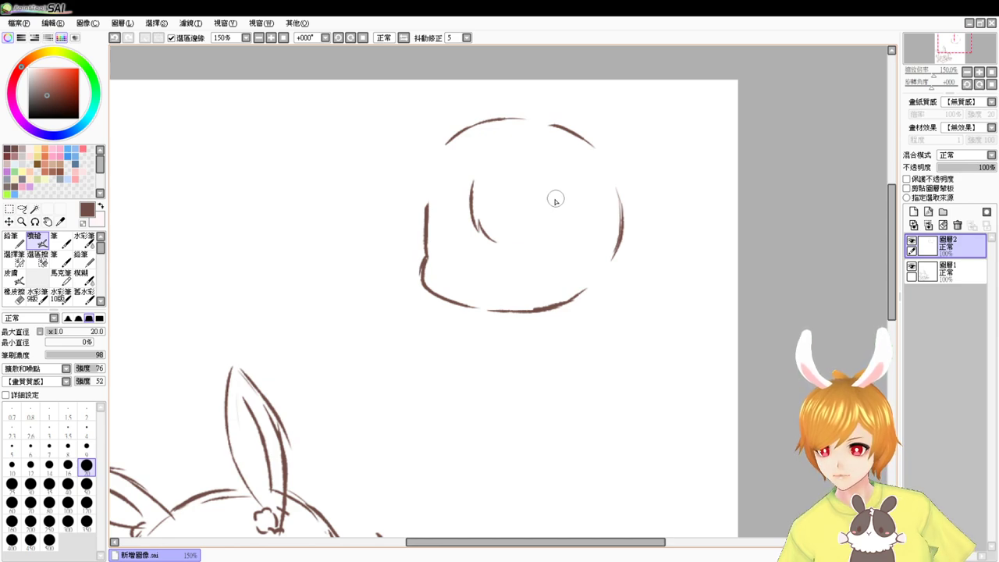
pyautogui.moveTo(553, 188); pyautogui.dragTo(543, 235)
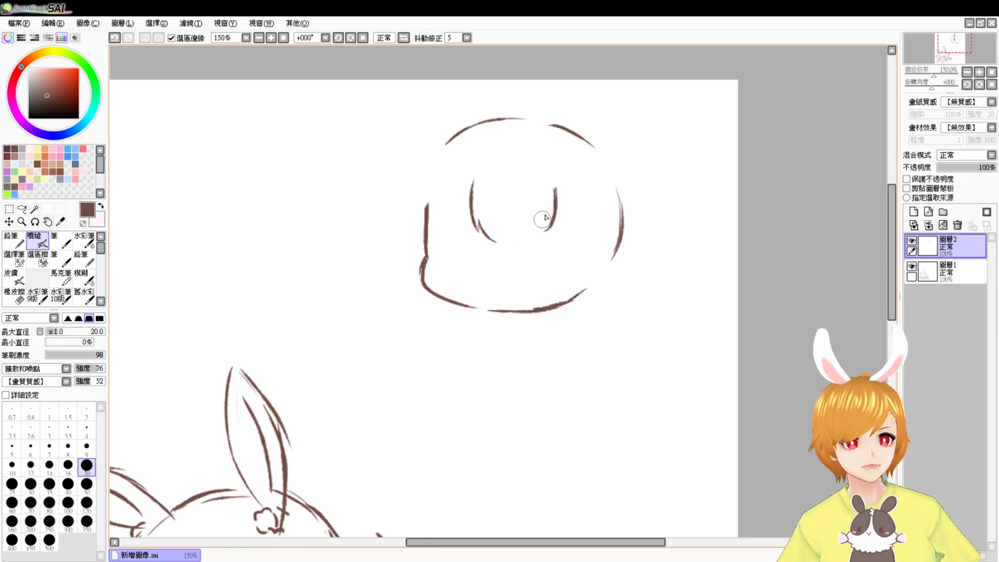
pyautogui.hotkey('ctrl', 'z')
pyautogui.moveTo(553, 192)
pyautogui.mouseDown()
pyautogui.moveTo(546, 228)
pyautogui.moveTo(541, 221)
pyautogui.moveTo(508, 239)
pyautogui.mouseUp()
pyautogui.hotkey('ctrl', 'z')
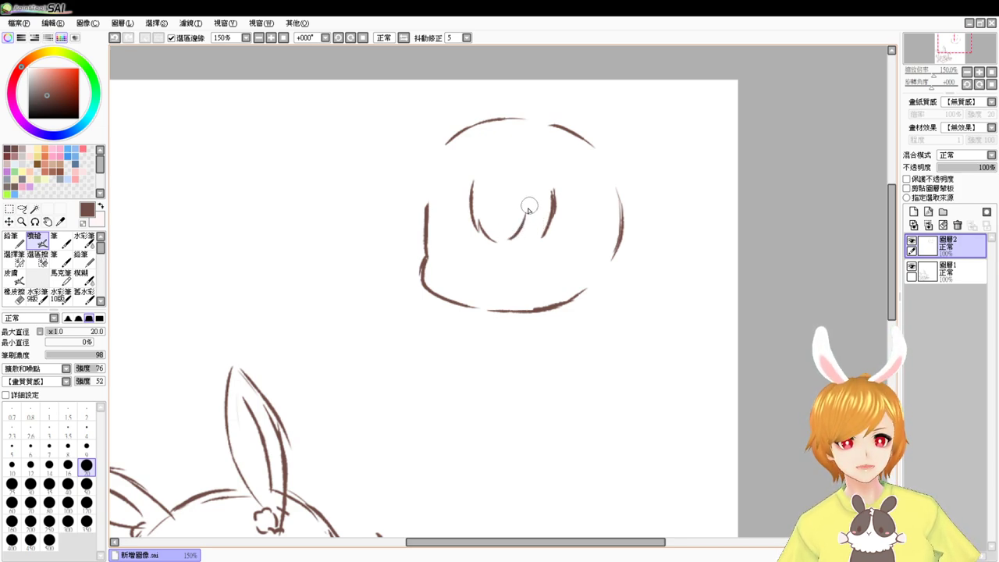
pyautogui.moveTo(529, 217); pyautogui.dragTo(533, 237)
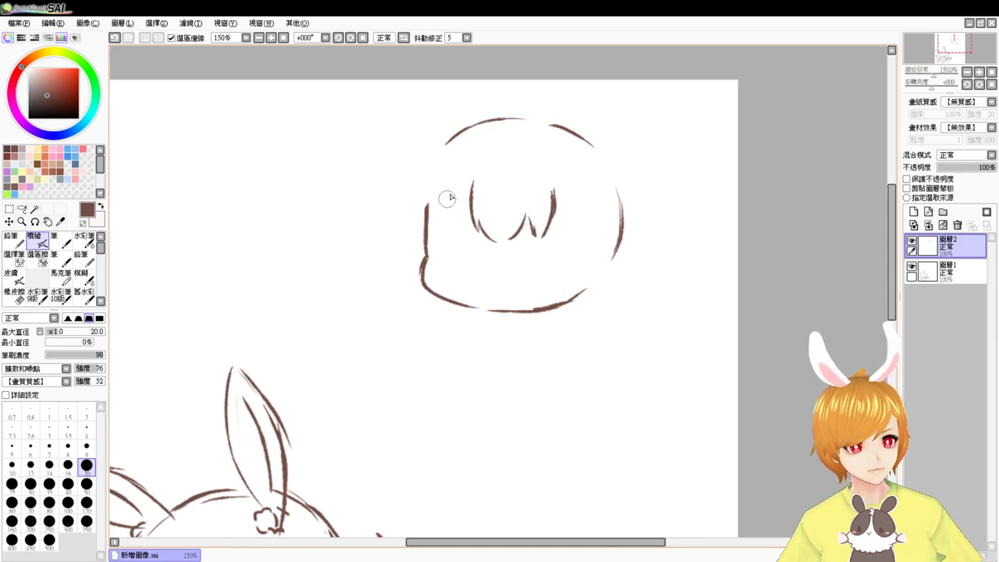
pyautogui.moveTo(441, 201)
pyautogui.mouseDown()
pyautogui.moveTo(446, 226)
pyautogui.moveTo(468, 204)
pyautogui.mouseUp()
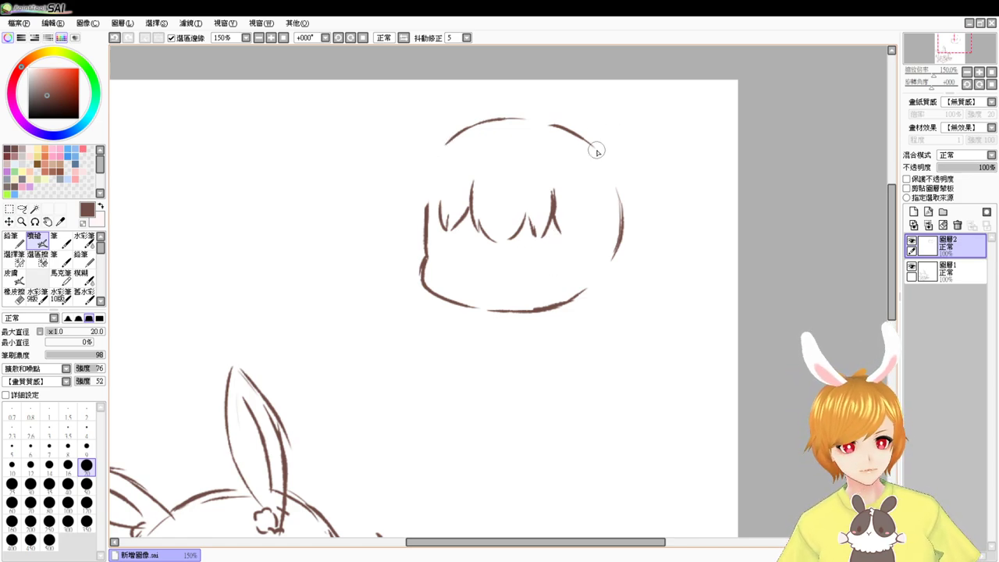
# Draw the inner hair curve down the second head's right side and extend the bangs into a jagged side lock
pyautogui.moveTo(589, 145); pyautogui.dragTo(600, 209)
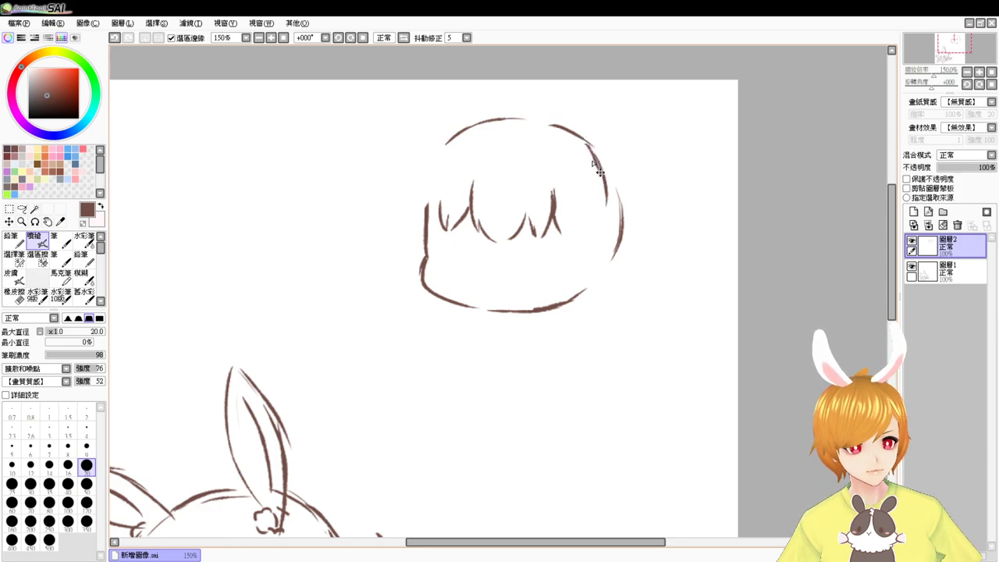
pyautogui.hotkey('ctrl', 'z')
pyautogui.hotkey('ctrl', 'z')
pyautogui.moveTo(590, 147)
pyautogui.mouseDown()
pyautogui.moveTo(606, 197)
pyautogui.moveTo(596, 161)
pyautogui.moveTo(600, 236)
pyautogui.mouseUp()
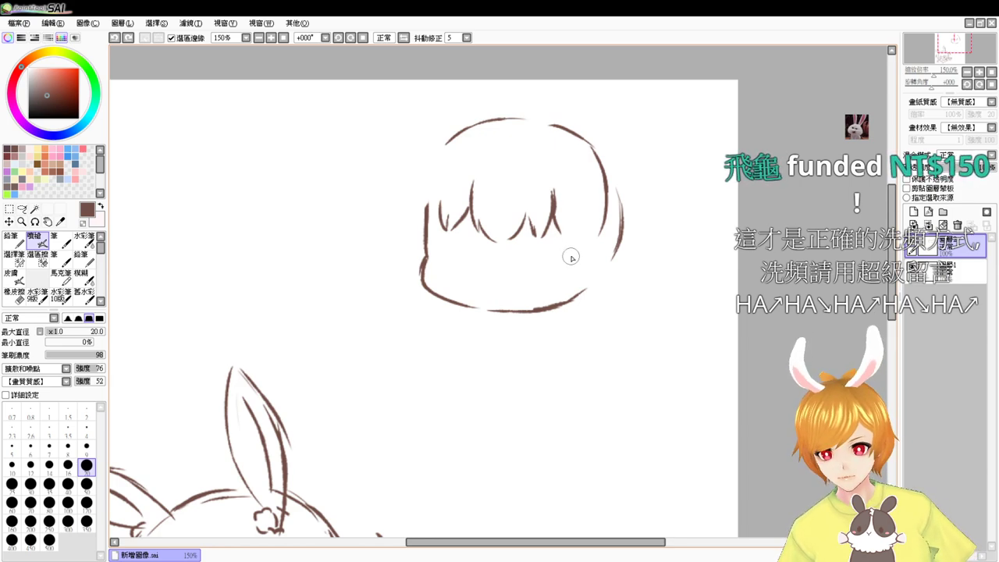
pyautogui.moveTo(554, 205); pyautogui.dragTo(559, 245)
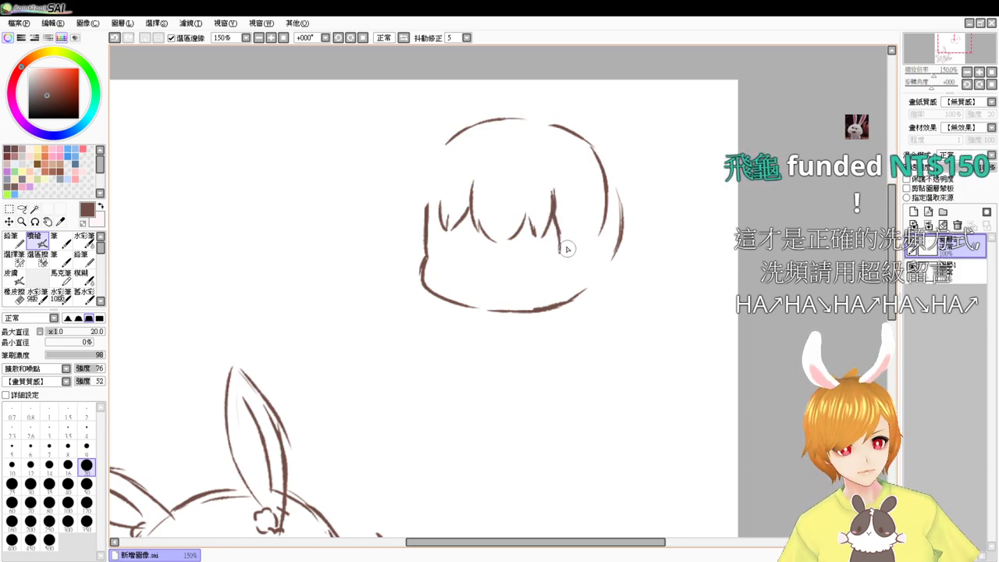
pyautogui.moveTo(559, 234); pyautogui.dragTo(568, 269)
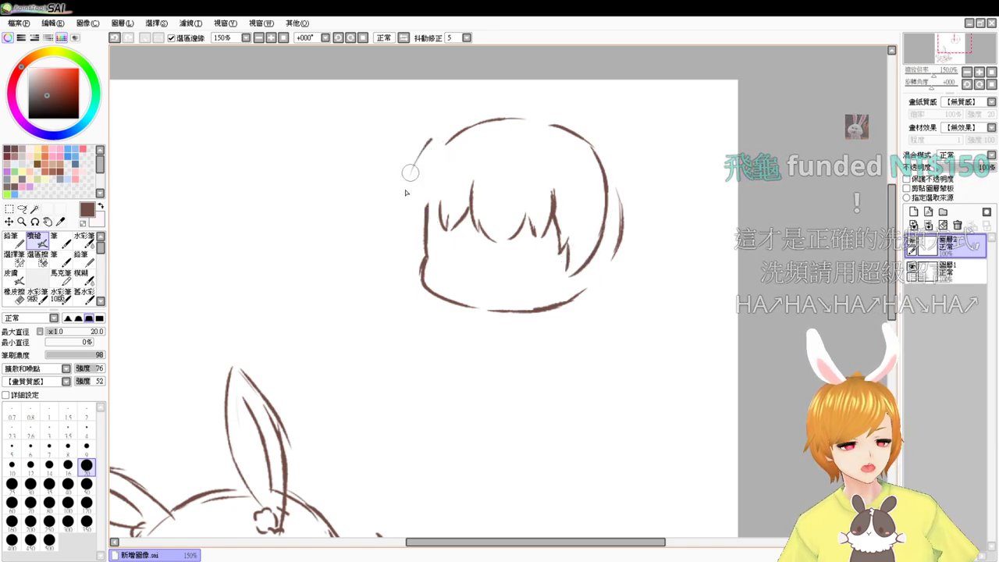
# Draw the outer hair curve down the second head's left side, ending in a small pointed side lock
pyautogui.moveTo(429, 152)
pyautogui.mouseDown()
pyautogui.moveTo(416, 186)
pyautogui.moveTo(415, 223)
pyautogui.mouseUp()
pyautogui.hotkey('ctrl', 'z')
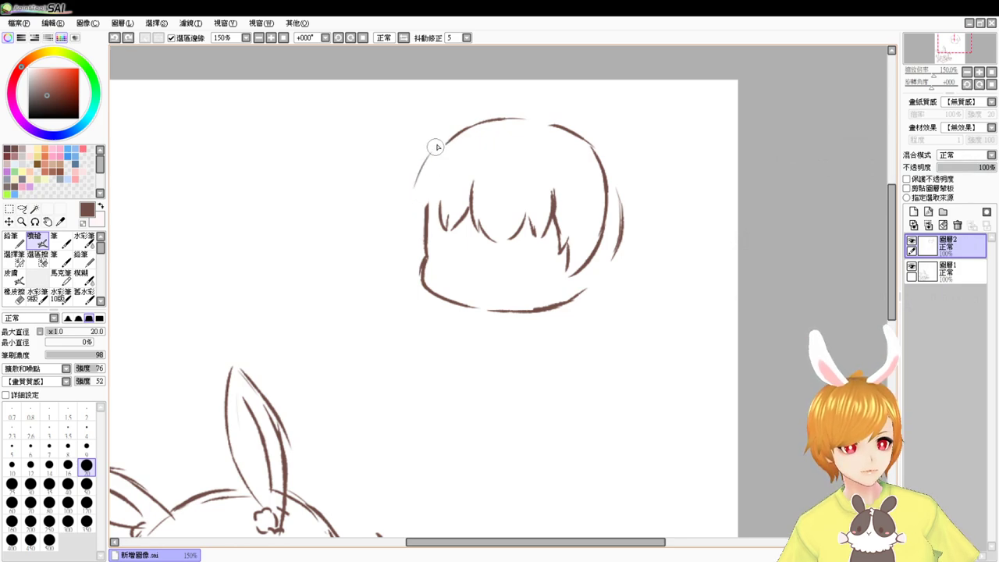
pyautogui.moveTo(437, 141)
pyautogui.mouseDown()
pyautogui.moveTo(415, 222)
pyautogui.moveTo(434, 235)
pyautogui.moveTo(420, 250)
pyautogui.mouseUp()
pyautogui.hotkey('ctrl', 'z')
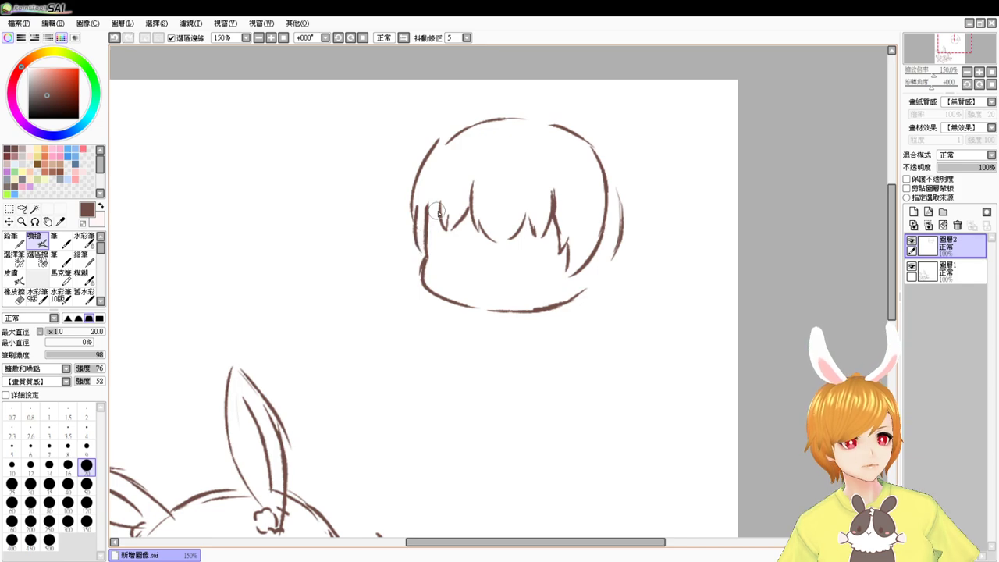
pyautogui.moveTo(440, 205); pyautogui.dragTo(424, 251)
pyautogui.hotkey('ctrl', 'z')
# Erase the face line inside the left side lock and extend the left hair curve toward the crown
pyautogui.press('e')
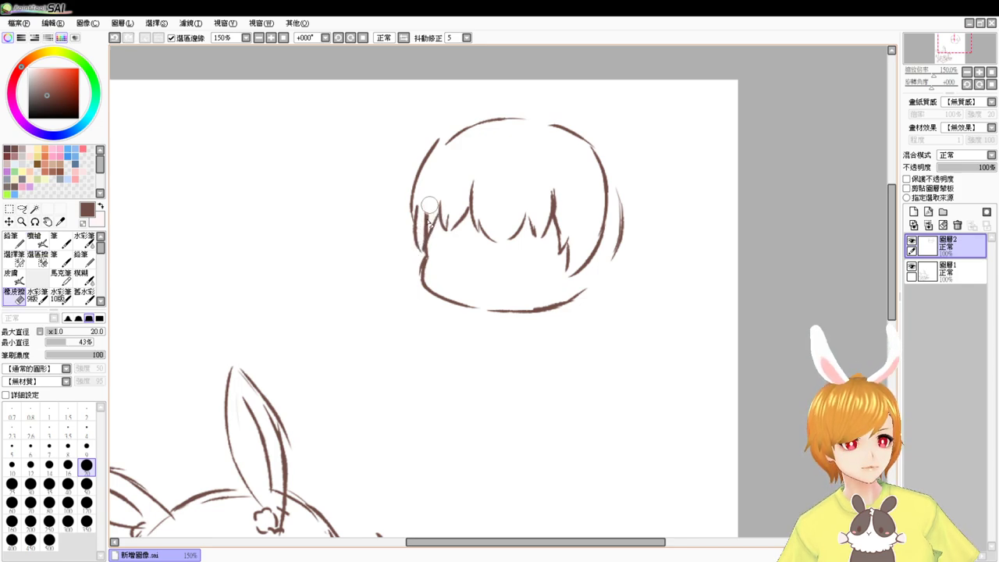
pyautogui.moveTo(428, 207); pyautogui.dragTo(424, 228)
pyautogui.press('b')
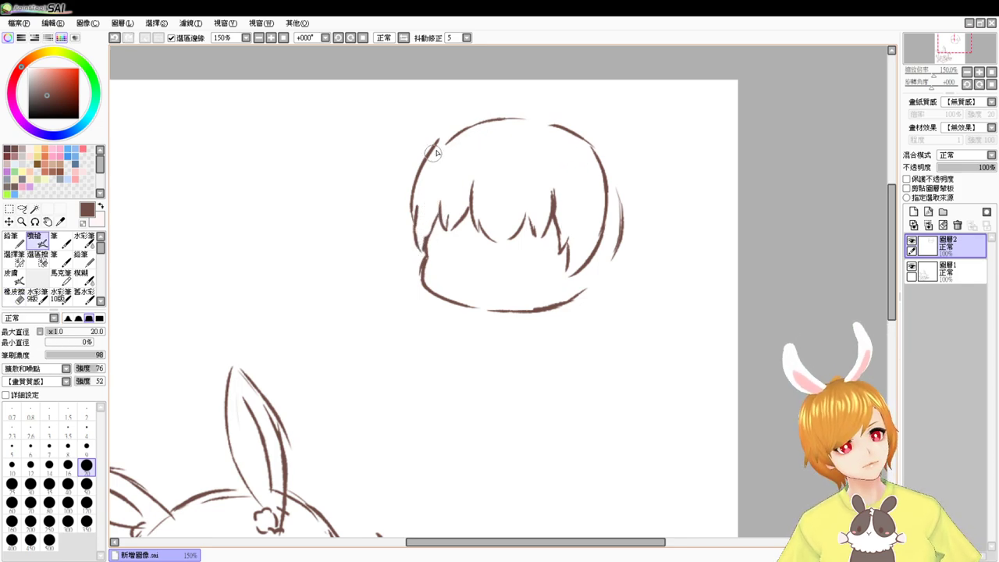
pyautogui.moveTo(428, 159); pyautogui.dragTo(443, 139)
# Shift the second head slightly down the canvas and erase its inner right hair curve and jagged side lock
pyautogui.moveTo(604, 254)
pyautogui.mouseDown()
pyautogui.moveTo(593, 289)
pyautogui.moveTo(604, 284)
pyautogui.mouseUp()
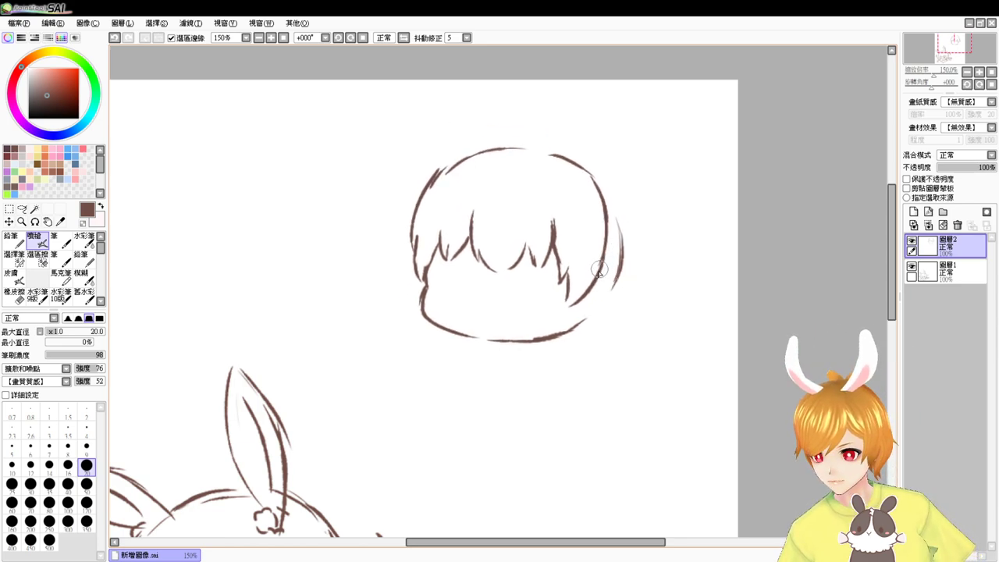
pyautogui.moveTo(610, 255)
pyautogui.mouseDown()
pyautogui.moveTo(599, 289)
pyautogui.moveTo(606, 272)
pyautogui.moveTo(574, 298)
pyautogui.moveTo(606, 275)
pyautogui.moveTo(601, 289)
pyautogui.moveTo(573, 301)
pyautogui.moveTo(577, 310)
pyautogui.moveTo(605, 217)
pyautogui.moveTo(592, 287)
pyautogui.moveTo(580, 300)
pyautogui.moveTo(599, 206)
pyautogui.mouseUp()
pyautogui.hotkey('ctrl', 'z')
pyautogui.press('e')
pyautogui.moveTo(576, 309)
pyautogui.mouseDown()
pyautogui.moveTo(598, 277)
pyautogui.moveTo(572, 252)
pyautogui.moveTo(558, 253)
pyautogui.moveTo(571, 233)
pyautogui.moveTo(543, 256)
pyautogui.mouseUp()
pyautogui.press('b')
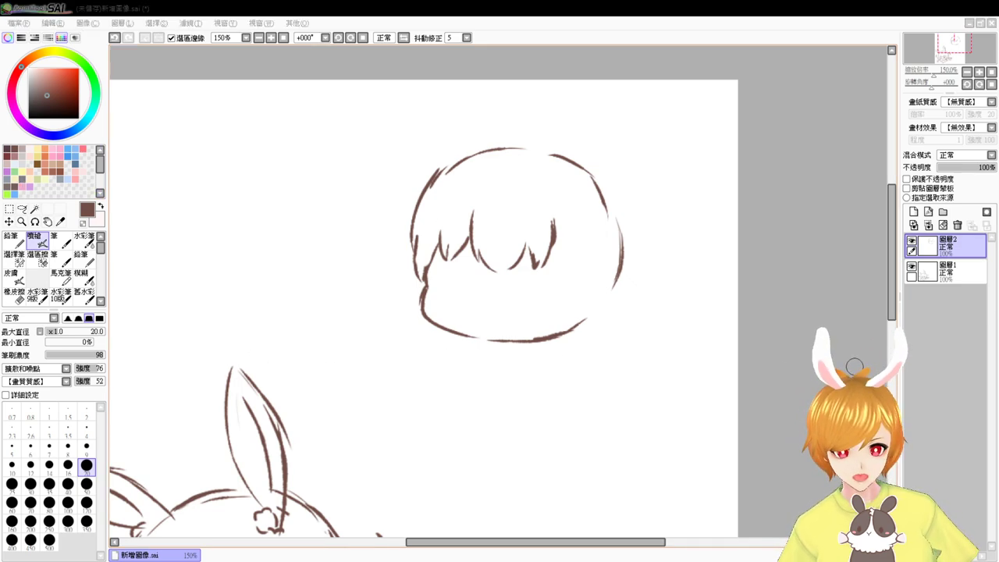
# Replace the right-hand bangs strands with one long curved strand and erase the remaining inner hair curve
pyautogui.click(855, 367)
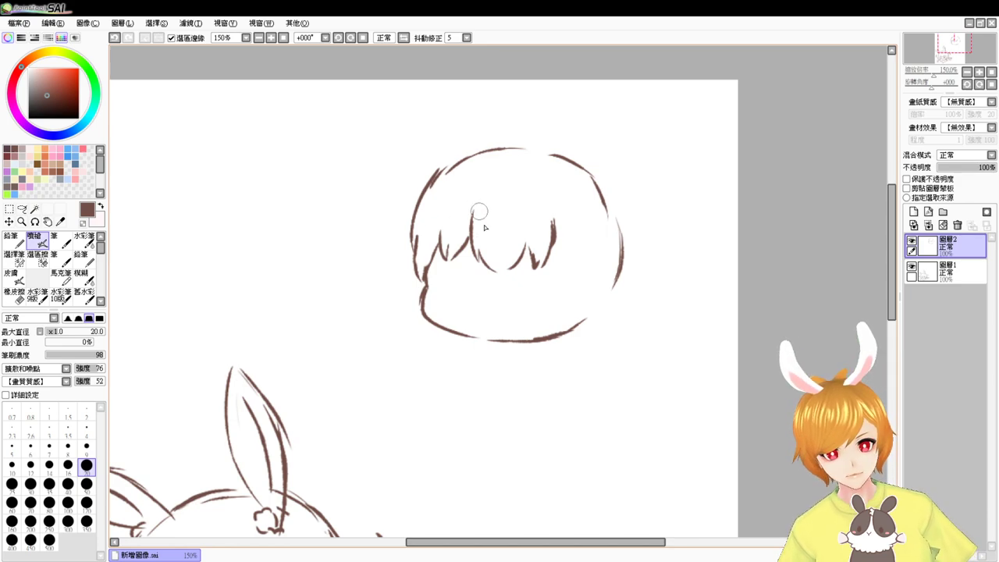
pyautogui.press('e')
pyautogui.moveTo(527, 245)
pyautogui.mouseDown()
pyautogui.moveTo(529, 272)
pyautogui.moveTo(541, 274)
pyautogui.moveTo(554, 251)
pyautogui.moveTo(541, 238)
pyautogui.moveTo(525, 245)
pyautogui.moveTo(509, 272)
pyautogui.mouseUp()
pyautogui.press('b')
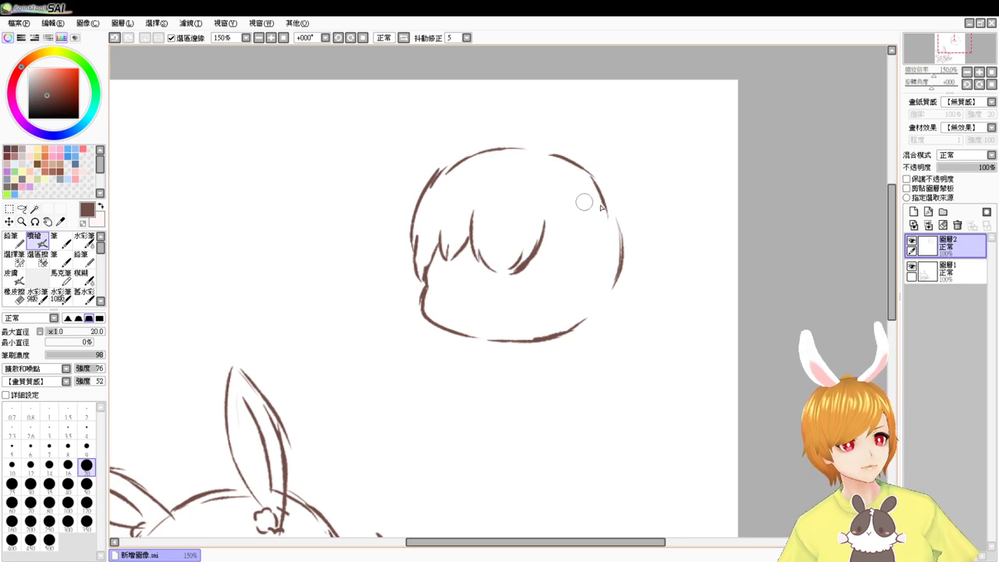
pyautogui.press('e')
pyautogui.press('b')
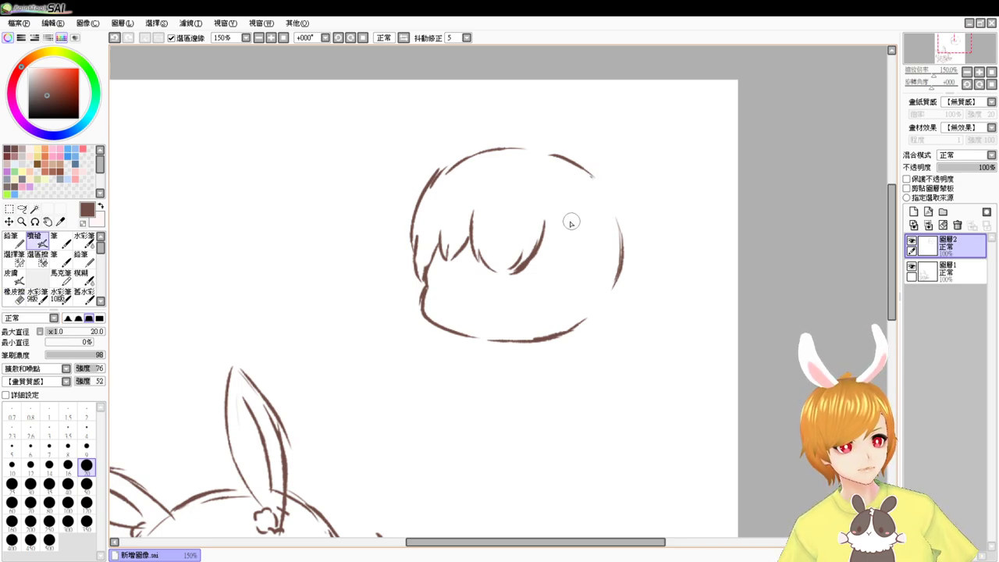
# Erase the long curved strand and redraw the right-hand bangs as short pointed strands
pyautogui.press('e')
pyautogui.moveTo(511, 267)
pyautogui.mouseDown()
pyautogui.moveTo(532, 219)
pyautogui.moveTo(521, 273)
pyautogui.moveTo(505, 272)
pyautogui.moveTo(544, 228)
pyautogui.moveTo(550, 255)
pyautogui.moveTo(537, 266)
pyautogui.moveTo(559, 241)
pyautogui.moveTo(563, 281)
pyautogui.mouseUp()
pyautogui.press('e')
pyautogui.hotkey('ctrl', 'z')
pyautogui.hotkey('ctrl', 'z')
pyautogui.hotkey('ctrl', 'z')
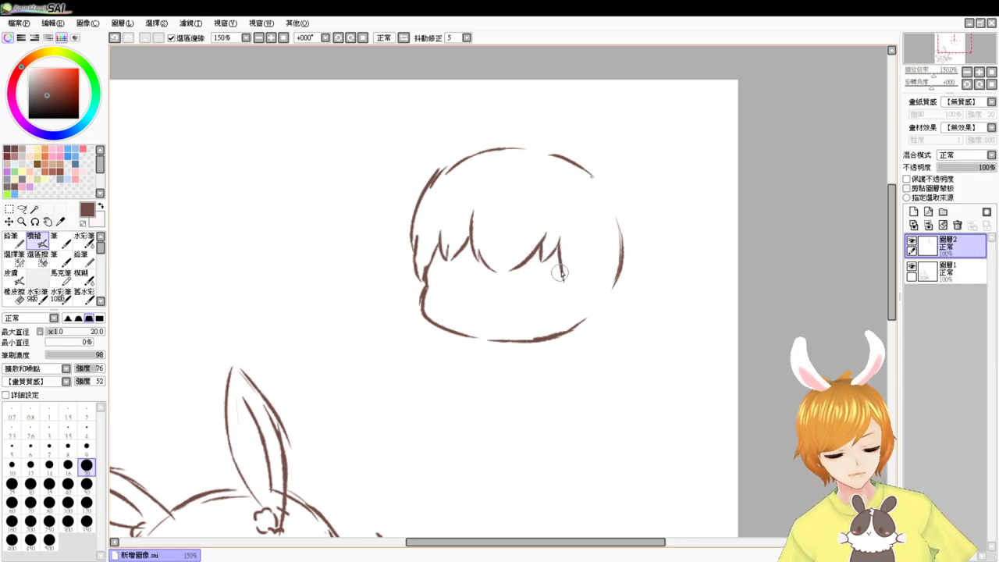
pyautogui.hotkey('ctrl', 'z')
pyautogui.moveTo(558, 242); pyautogui.dragTo(560, 271)
pyautogui.hotkey('ctrl', 'z')
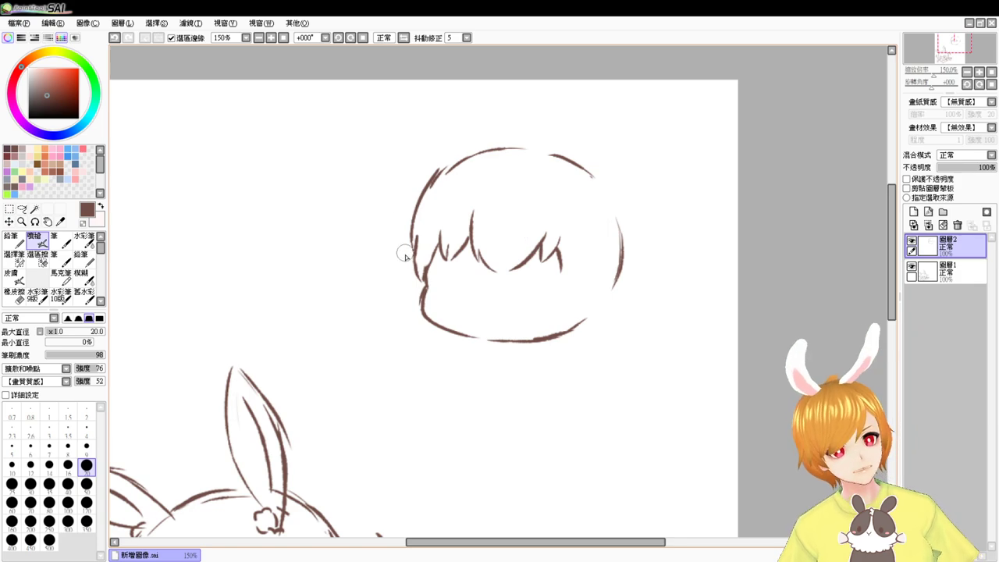
# Erase the upper part of the side lock along the second head's left hair curve
pyautogui.press('e')
pyautogui.moveTo(416, 234); pyautogui.dragTo(416, 270)
pyautogui.press('b')
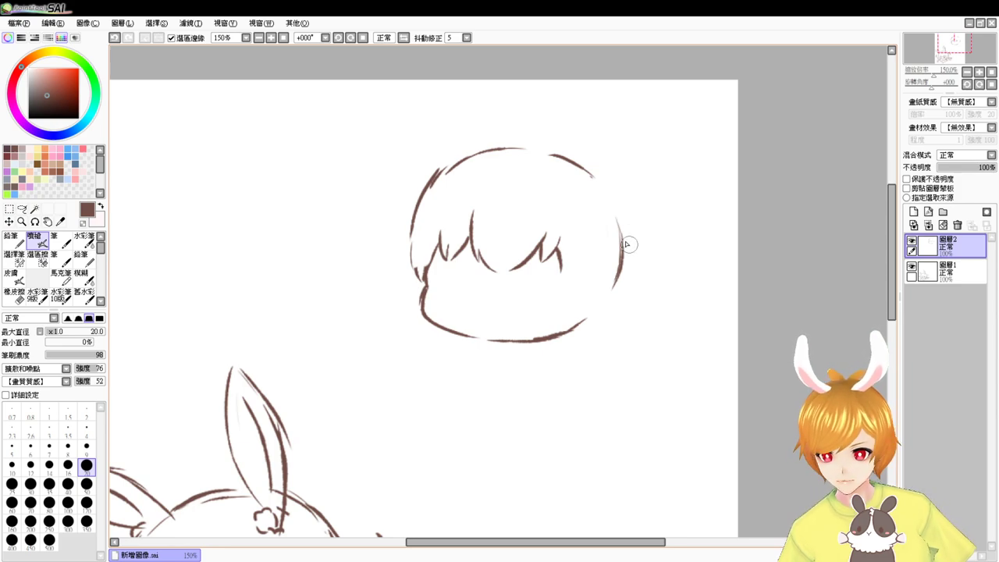
# Redraw the inner hair curve down the second head's right side, wider and reaching toward the jaw
pyautogui.moveTo(594, 201); pyautogui.dragTo(601, 228)
pyautogui.hotkey('ctrl', 'z')
pyautogui.moveTo(600, 190)
pyautogui.mouseDown()
pyautogui.moveTo(599, 282)
pyautogui.moveTo(617, 246)
pyautogui.moveTo(599, 283)
pyautogui.mouseUp()
pyautogui.hotkey('ctrl', 'z')
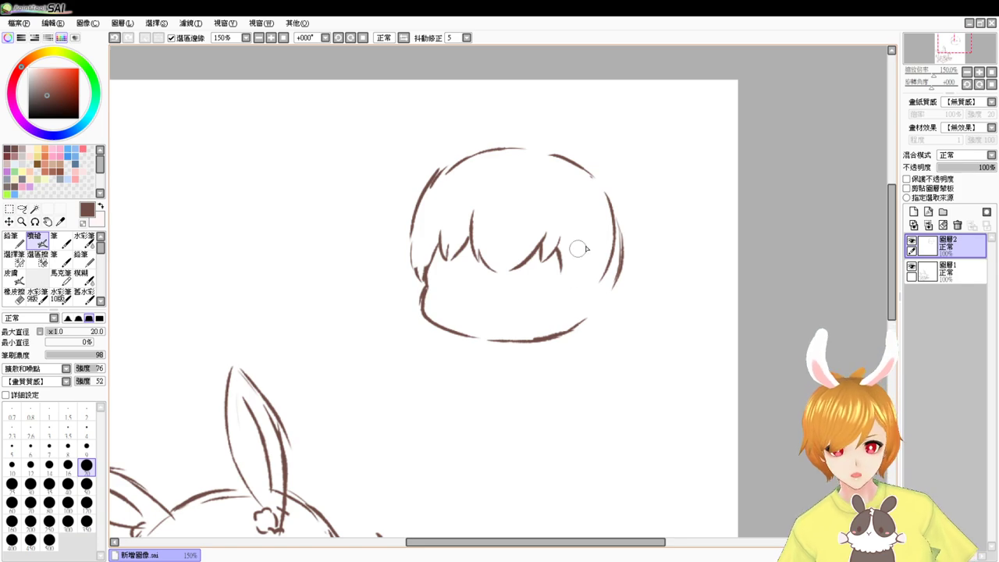
pyautogui.moveTo(613, 249); pyautogui.dragTo(579, 307)
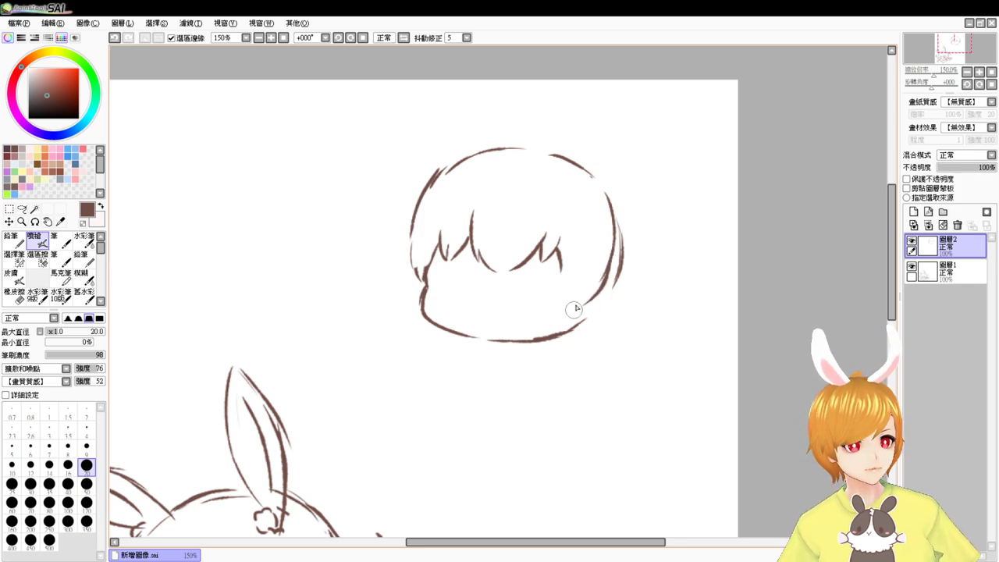
pyautogui.hotkey('ctrl', 'z')
pyautogui.moveTo(615, 245); pyautogui.dragTo(582, 304)
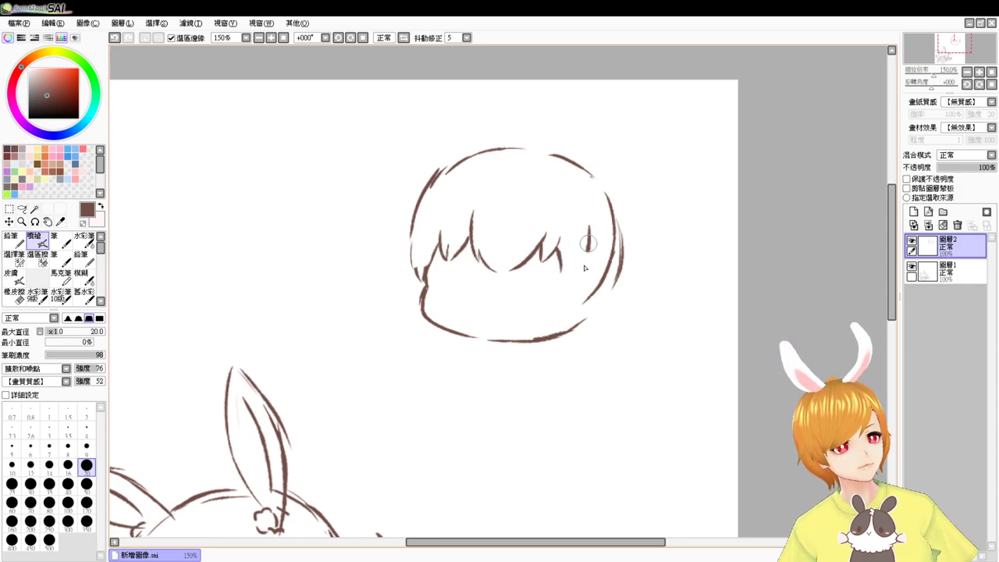
# Draw a jagged side lock from the right end of the bangs down to the inner hair curve, erasing its excess points
pyautogui.hotkey('ctrl', 'z')
pyautogui.moveTo(588, 244)
pyautogui.mouseDown()
pyautogui.moveTo(572, 281)
pyautogui.moveTo(559, 274)
pyautogui.moveTo(572, 267)
pyautogui.moveTo(582, 299)
pyautogui.mouseUp()
pyautogui.hotkey('ctrl', 'z')
pyautogui.hotkey('ctrl', 'z')
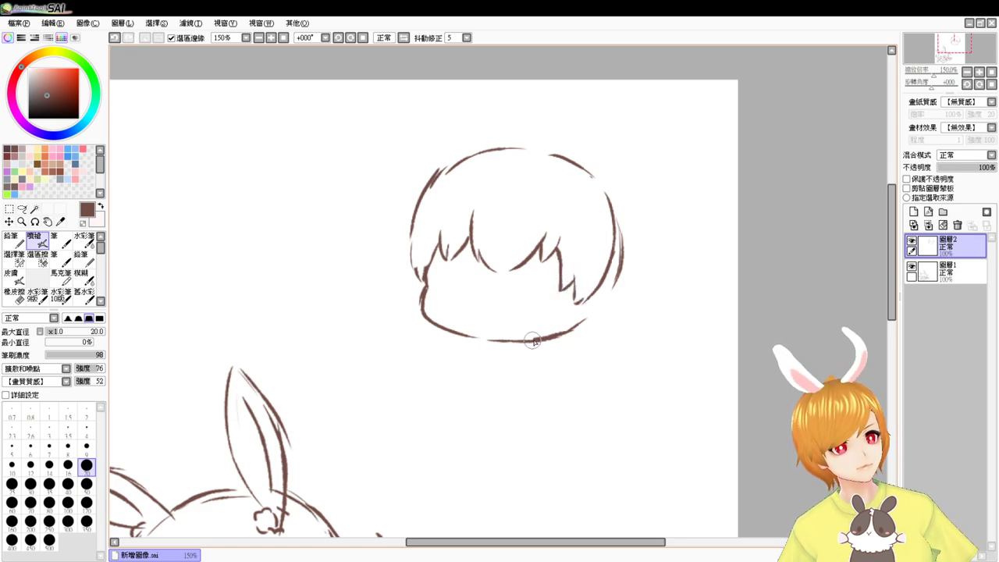
pyautogui.hotkey('ctrl', 'z')
pyautogui.press('e')
pyautogui.moveTo(562, 267)
pyautogui.mouseDown()
pyautogui.moveTo(560, 240)
pyautogui.moveTo(546, 259)
pyautogui.moveTo(566, 266)
pyautogui.moveTo(569, 295)
pyautogui.mouseUp()
pyautogui.press('b')
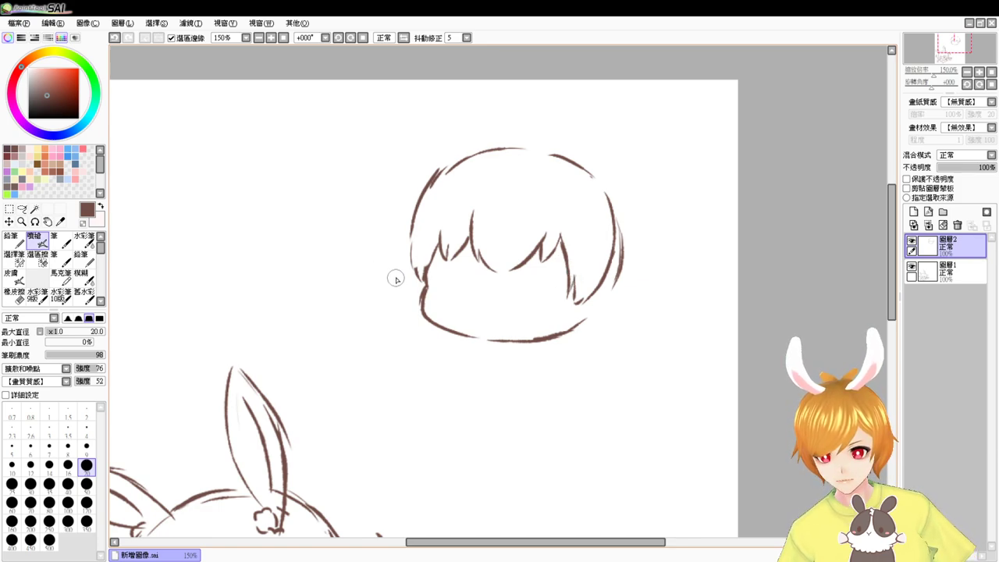
# Erase the rest of the left side lock and redraw the left hair curve down to the cheek
pyautogui.press('e')
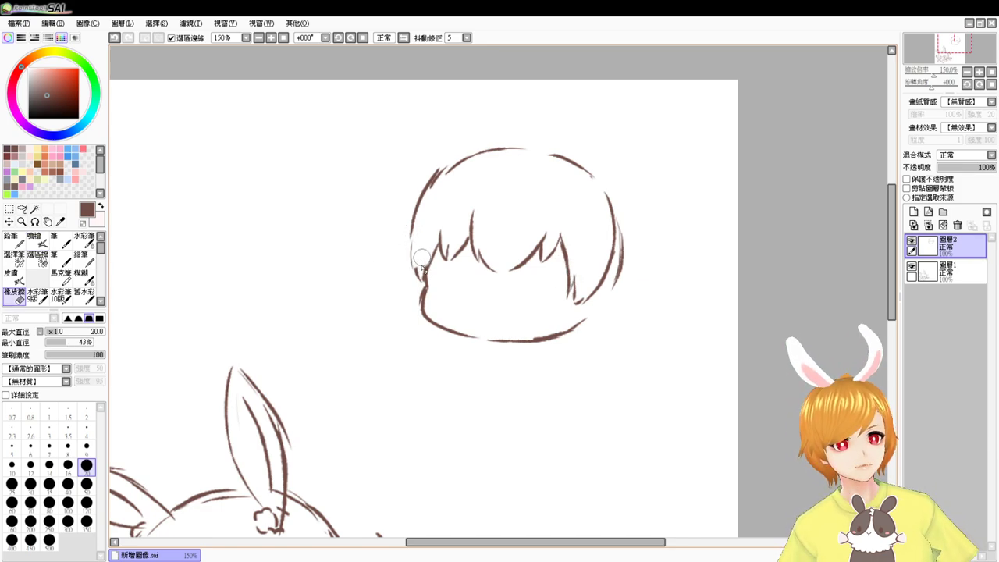
pyautogui.moveTo(422, 259); pyautogui.dragTo(426, 280)
pyautogui.press('v')
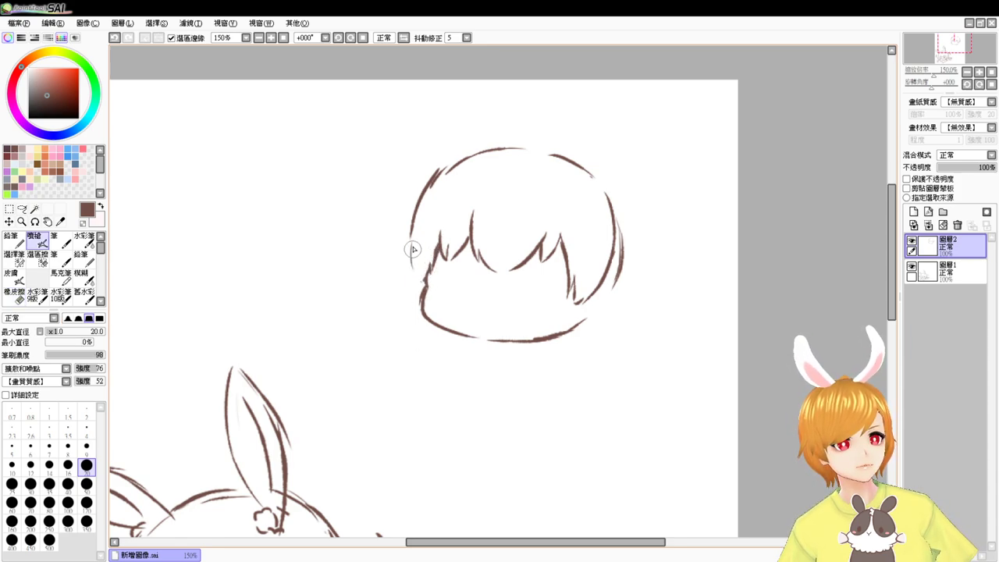
pyautogui.moveTo(414, 221); pyautogui.dragTo(414, 269)
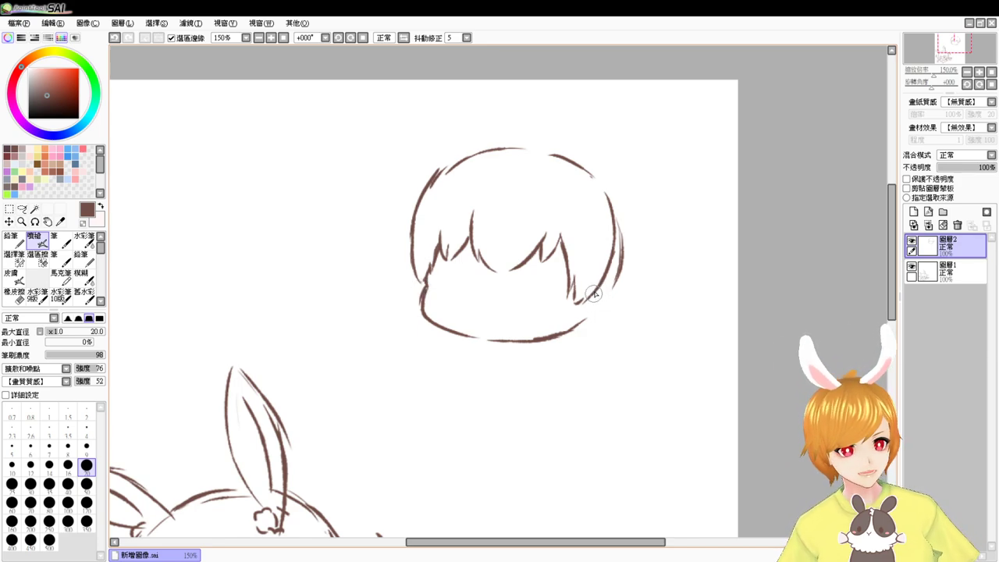
# Draw a rounded ear shape below the right-hand hair and a smaller one beside the left cheek
pyautogui.moveTo(594, 293)
pyautogui.mouseDown()
pyautogui.moveTo(614, 308)
pyautogui.moveTo(594, 320)
pyautogui.moveTo(607, 278)
pyautogui.moveTo(585, 319)
pyautogui.mouseUp()
pyautogui.hotkey('ctrl', 'z')
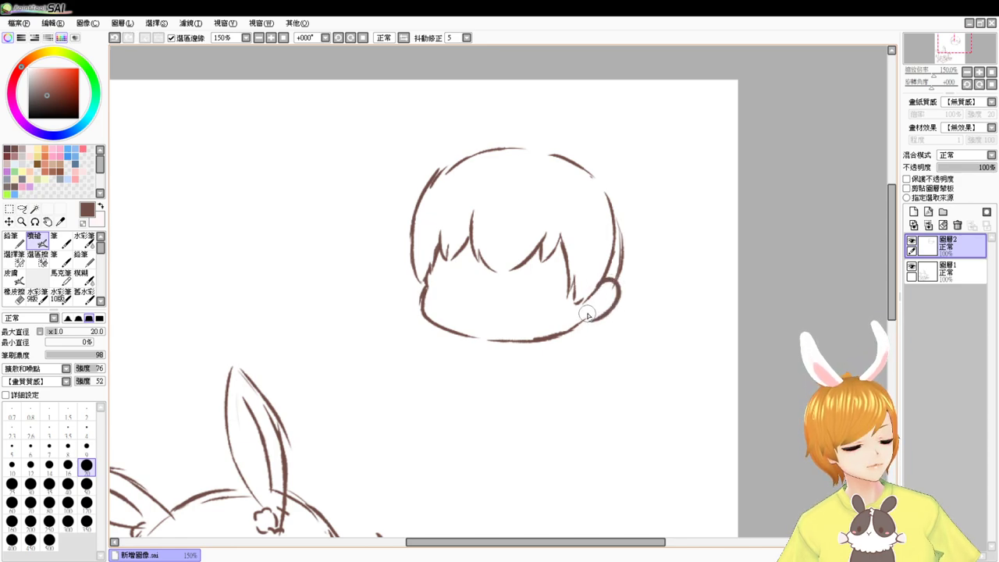
pyautogui.moveTo(414, 268); pyautogui.dragTo(423, 299)
pyautogui.hotkey('ctrl', 'z')
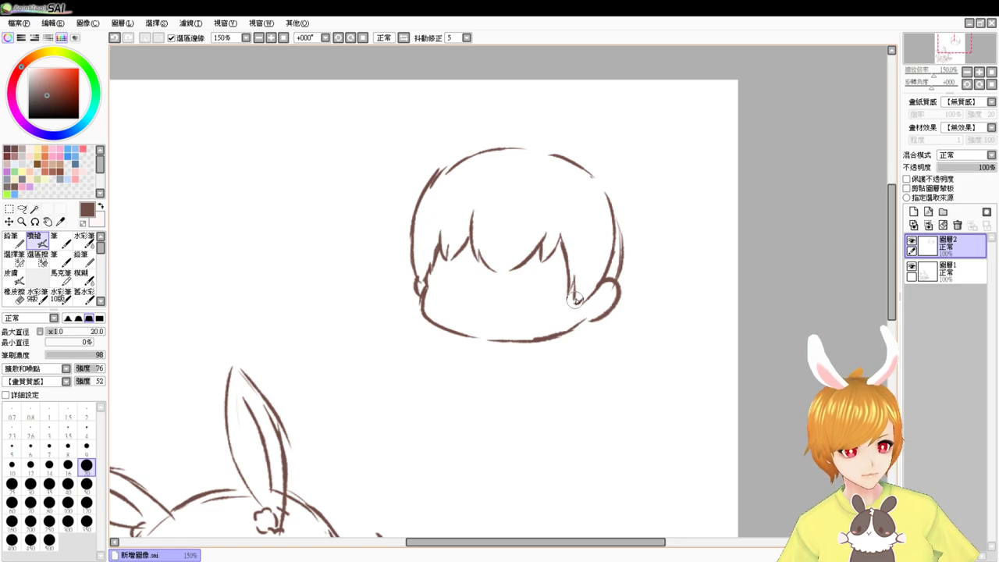
pyautogui.moveTo(575, 299); pyautogui.dragTo(577, 363)
pyautogui.hotkey('ctrl', 'z')
pyautogui.moveTo(574, 299); pyautogui.dragTo(577, 361)
pyautogui.hotkey('ctrl', 'z')
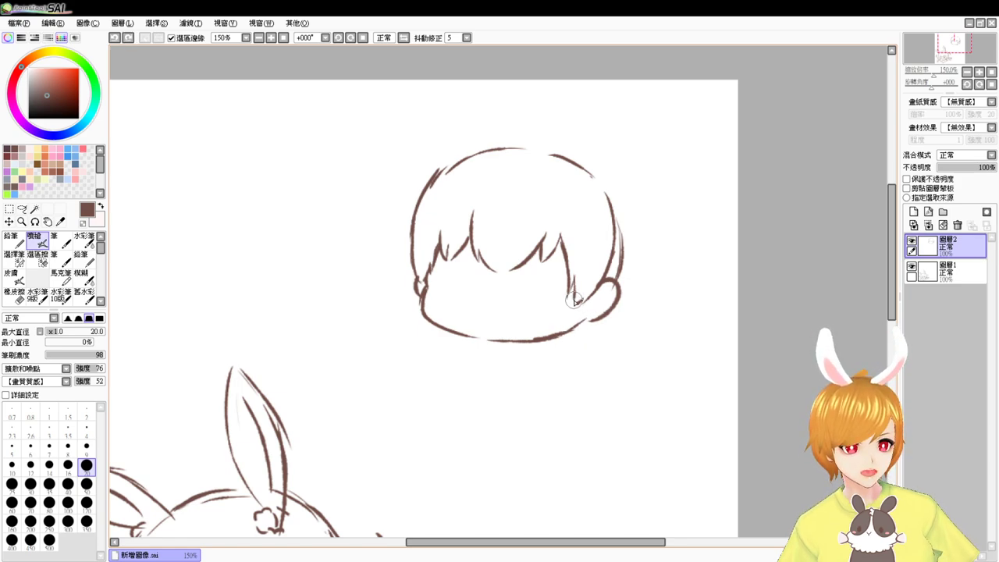
pyautogui.moveTo(576, 302)
pyautogui.mouseDown()
pyautogui.moveTo(552, 310)
pyautogui.moveTo(546, 336)
pyautogui.moveTo(572, 347)
pyautogui.mouseUp()
pyautogui.hotkey('ctrl', 'z')
pyautogui.hotkey('ctrl', 'z')
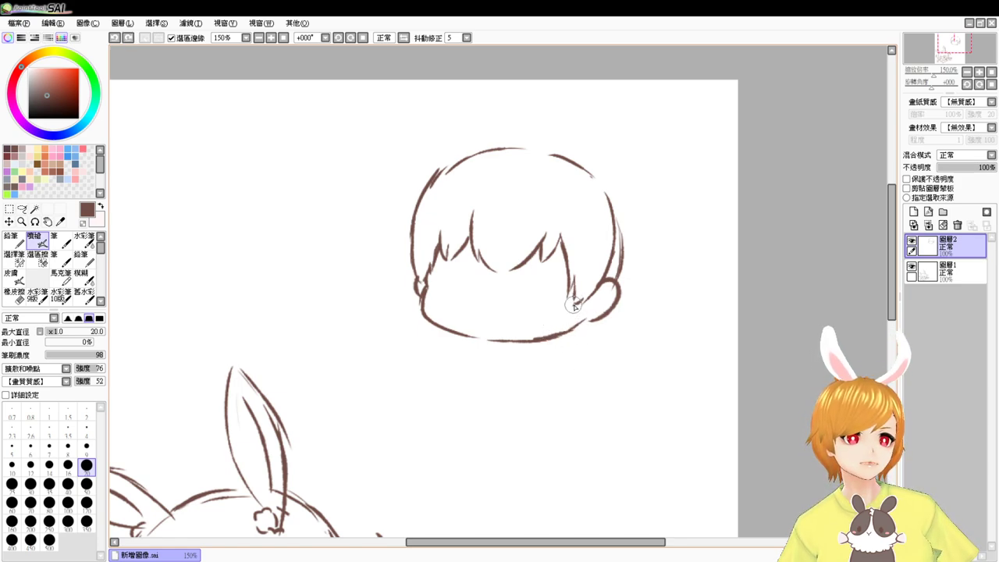
# Draw a curved strand from the right side lock across the jaw and another hanging outward from the left cheek
pyautogui.moveTo(575, 306); pyautogui.dragTo(562, 349)
pyautogui.moveTo(424, 288); pyautogui.dragTo(404, 335)
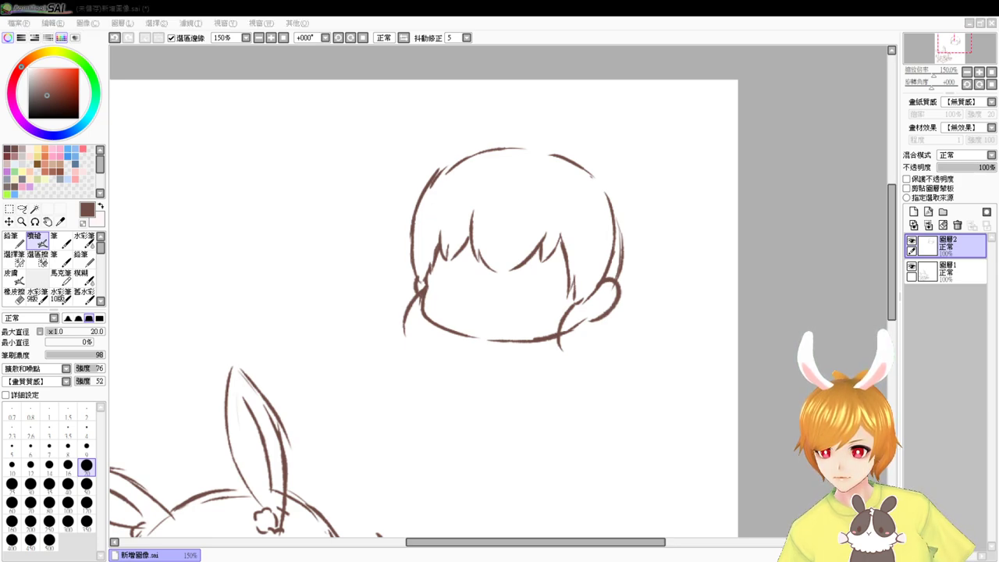
pyautogui.click(829, 397)
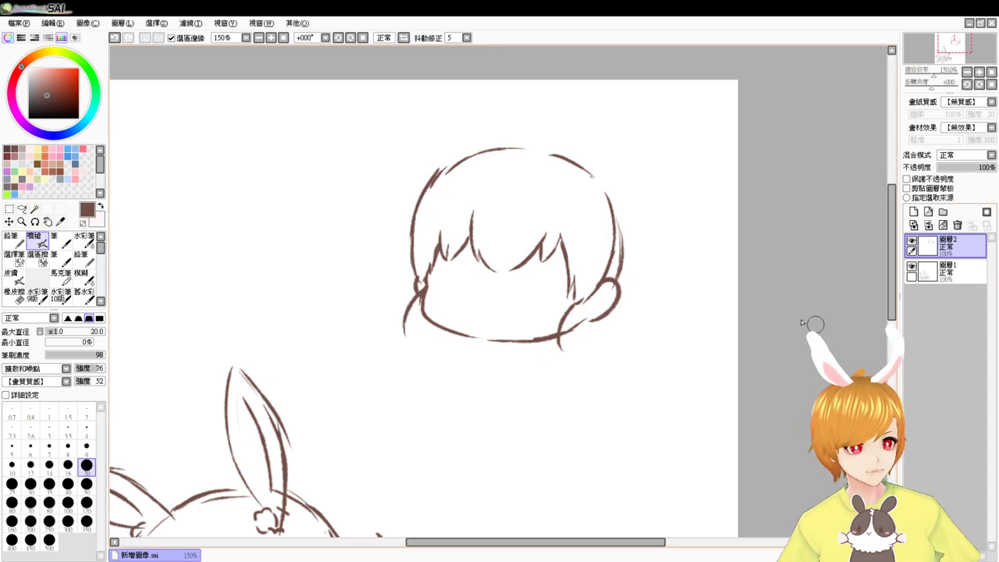
# Erase the right-hand bangs strands and redraw them as longer pointed strands from mid-forehead to the right side lock
pyautogui.press('e')
pyautogui.moveTo(553, 235); pyautogui.dragTo(517, 270)
pyautogui.press('b')
pyautogui.moveTo(541, 226); pyautogui.dragTo(521, 256)
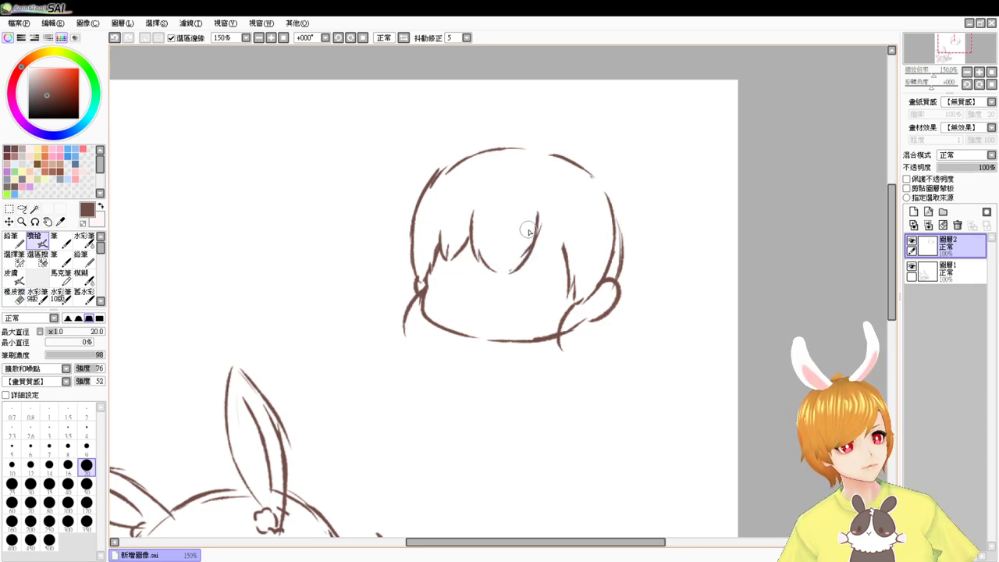
pyautogui.hotkey('ctrl', 'z')
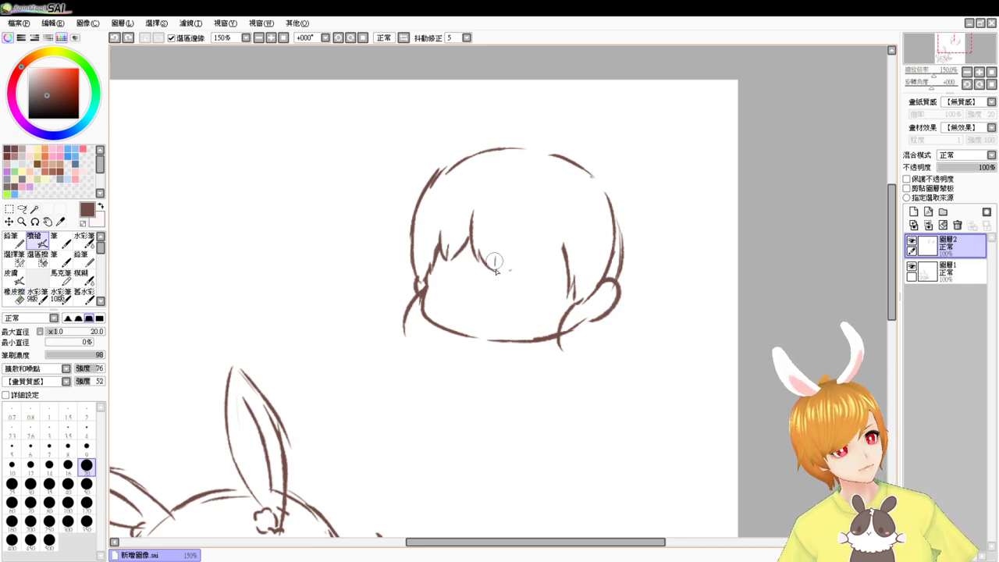
pyautogui.moveTo(495, 238); pyautogui.dragTo(507, 271)
pyautogui.moveTo(539, 221); pyautogui.dragTo(518, 270)
pyautogui.moveTo(540, 226); pyautogui.dragTo(562, 264)
pyautogui.hotkey('ctrl', 'z')
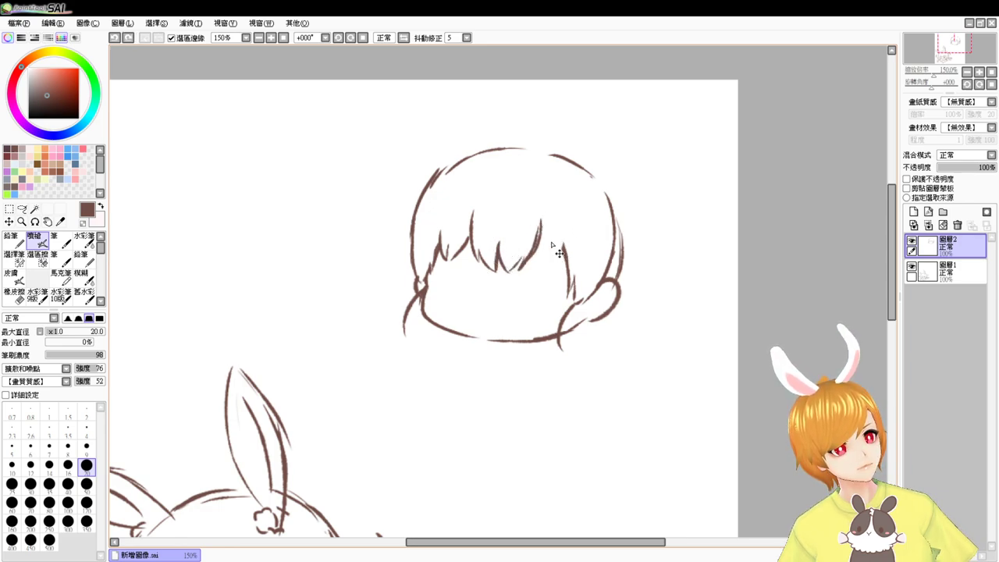
pyautogui.moveTo(540, 221); pyautogui.dragTo(568, 277)
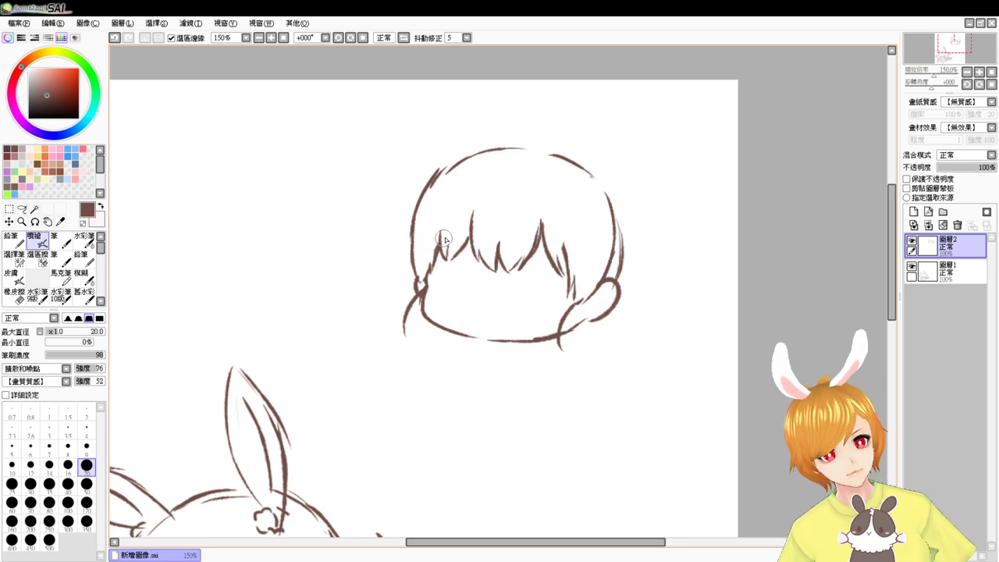
# Erase the left-hand bangs strands and redraw them as one wider pointed strand
pyautogui.press('e')
pyautogui.moveTo(443, 237)
pyautogui.mouseDown()
pyautogui.moveTo(446, 264)
pyautogui.moveTo(456, 253)
pyautogui.moveTo(450, 269)
pyautogui.mouseUp()
pyautogui.press('b')
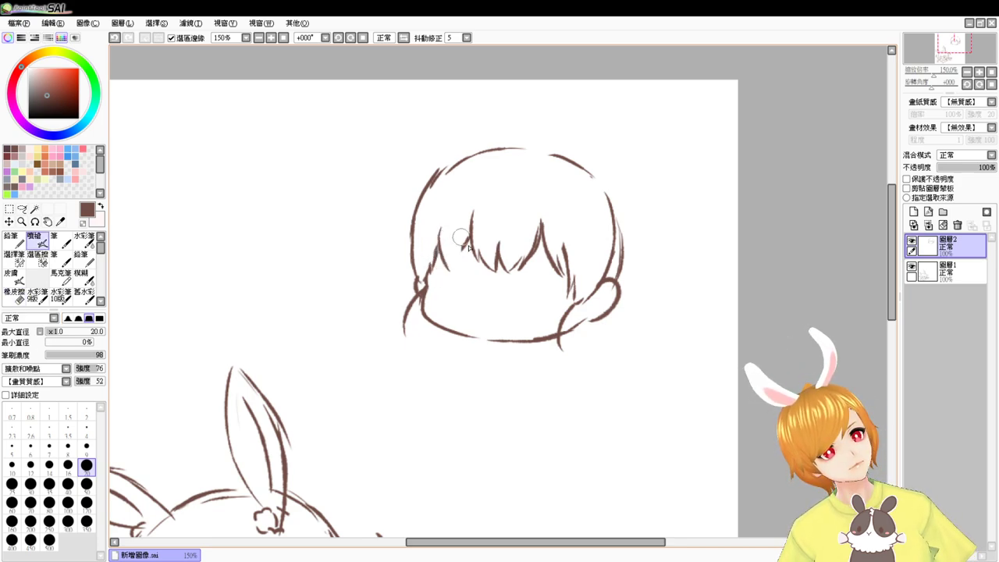
pyautogui.moveTo(471, 236); pyautogui.dragTo(455, 263)
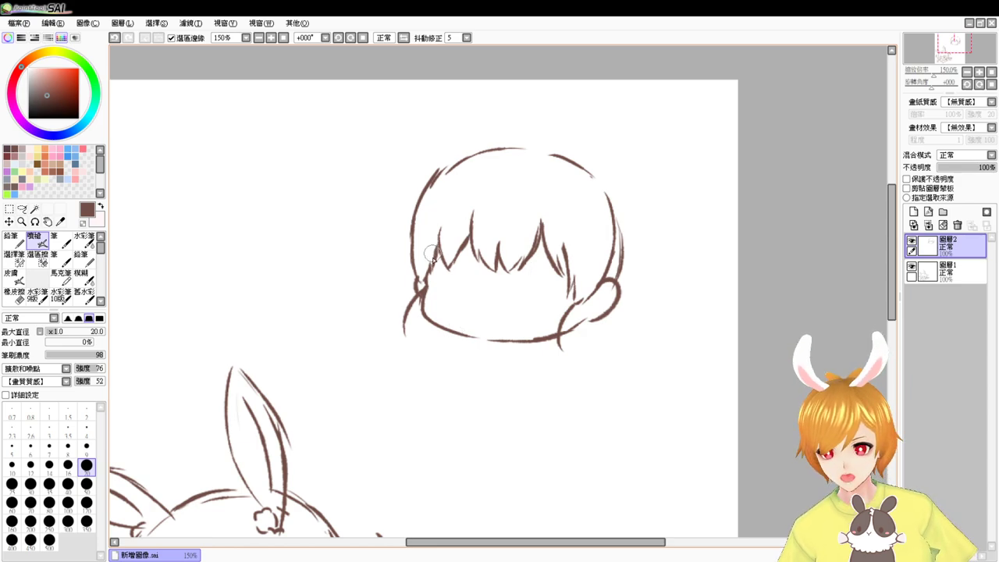
# Erase the short strokes beside the left bangs and redraw one slanted hair line down to the left cheek
pyautogui.press('e')
pyautogui.moveTo(430, 243); pyautogui.dragTo(429, 282)
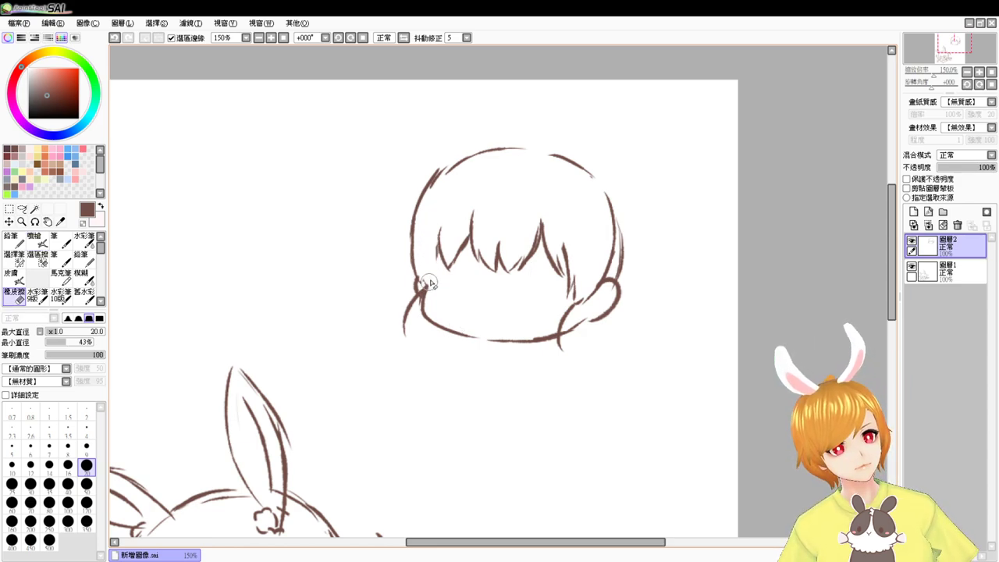
pyautogui.press('b')
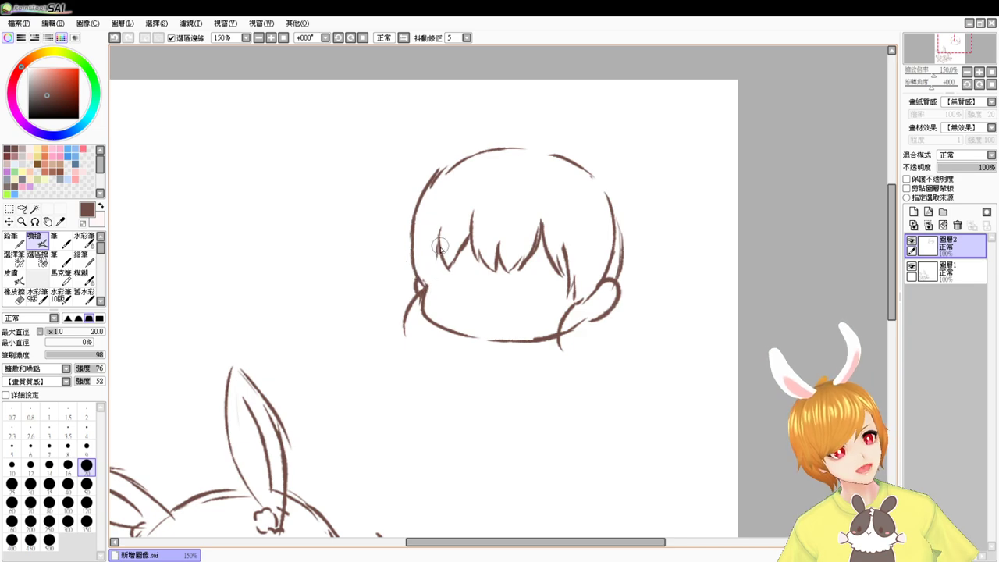
pyautogui.moveTo(439, 247); pyautogui.dragTo(428, 294)
pyautogui.hotkey('ctrl', 'z')
pyautogui.moveTo(442, 259); pyautogui.dragTo(427, 291)
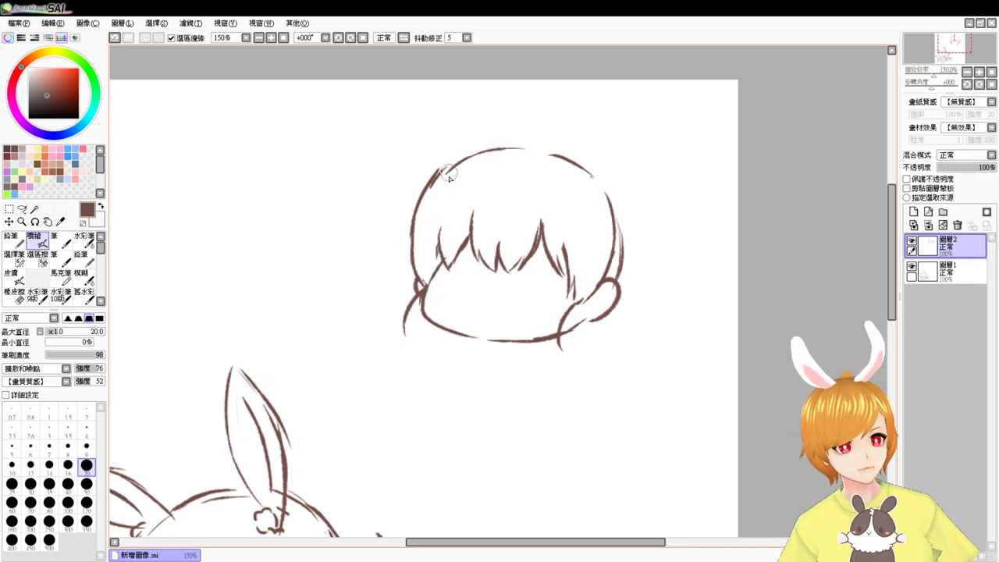
# Erase the upper-right head's top arc and the outer hair line along its right side
pyautogui.press('e')
pyautogui.moveTo(447, 183)
pyautogui.mouseDown()
pyautogui.moveTo(466, 159)
pyautogui.moveTo(519, 153)
pyautogui.mouseUp()
pyautogui.press('e')
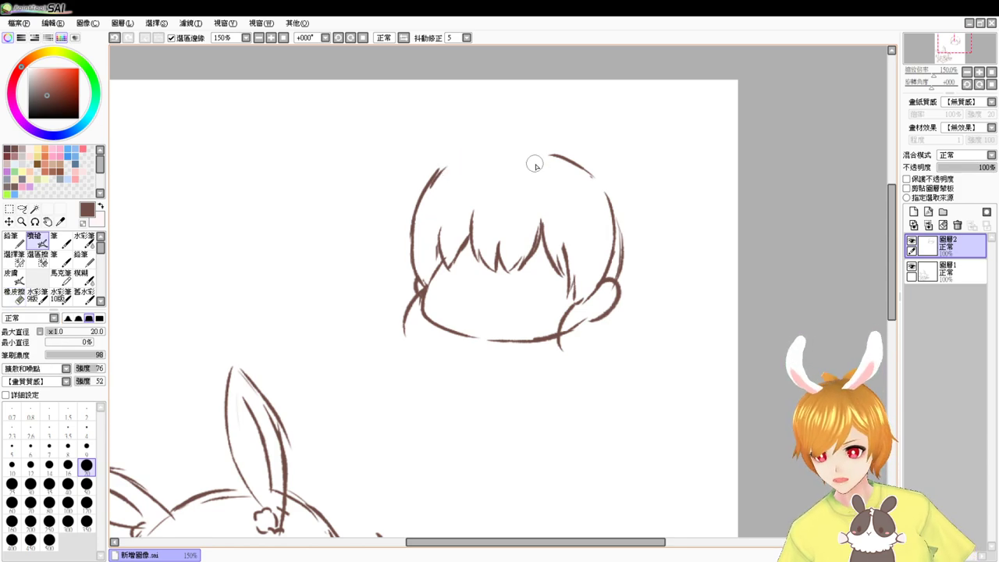
pyautogui.press('e')
pyautogui.moveTo(597, 187); pyautogui.dragTo(602, 234)
pyautogui.press('e')
# Redraw the curve from the crown to the right temple and extend the head outline at the upper left
pyautogui.moveTo(576, 171); pyautogui.dragTo(599, 206)
pyautogui.hotkey('ctrl', 'z')
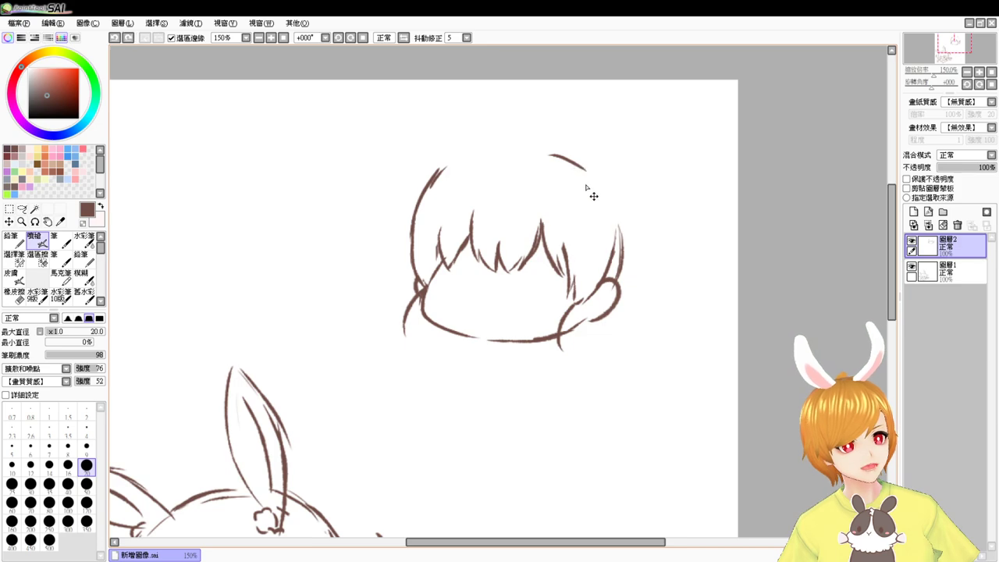
pyautogui.moveTo(586, 172); pyautogui.dragTo(606, 213)
pyautogui.hotkey('ctrl', 'z')
pyautogui.moveTo(587, 178); pyautogui.dragTo(608, 228)
pyautogui.moveTo(428, 192)
pyautogui.mouseDown()
pyautogui.moveTo(468, 159)
pyautogui.moveTo(492, 154)
pyautogui.mouseUp()
pyautogui.hotkey('ctrl', 'z')
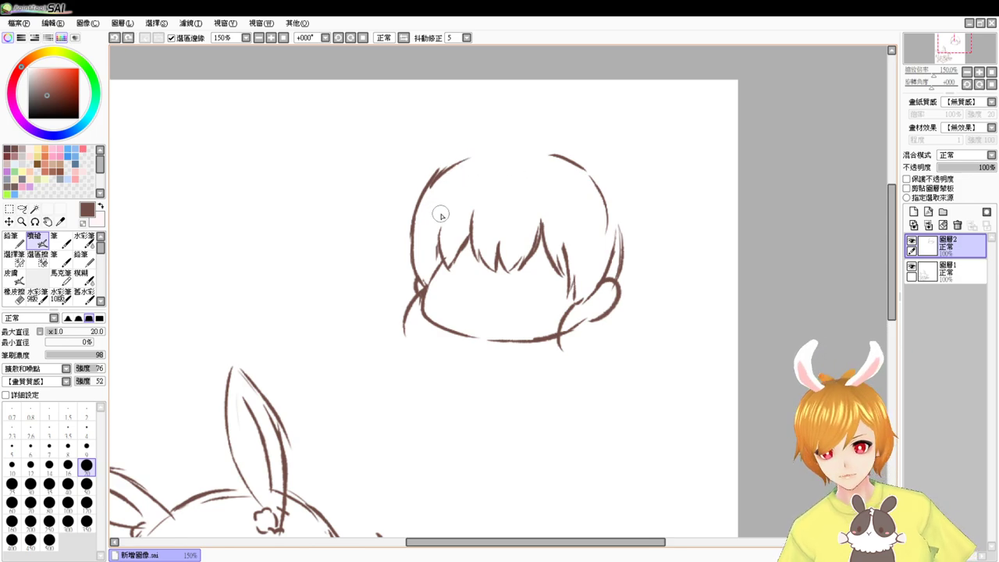
# Erase the slanted hair line beside the left bangs and redraw it as a shorter side lock beside the left ear
pyautogui.press('e')
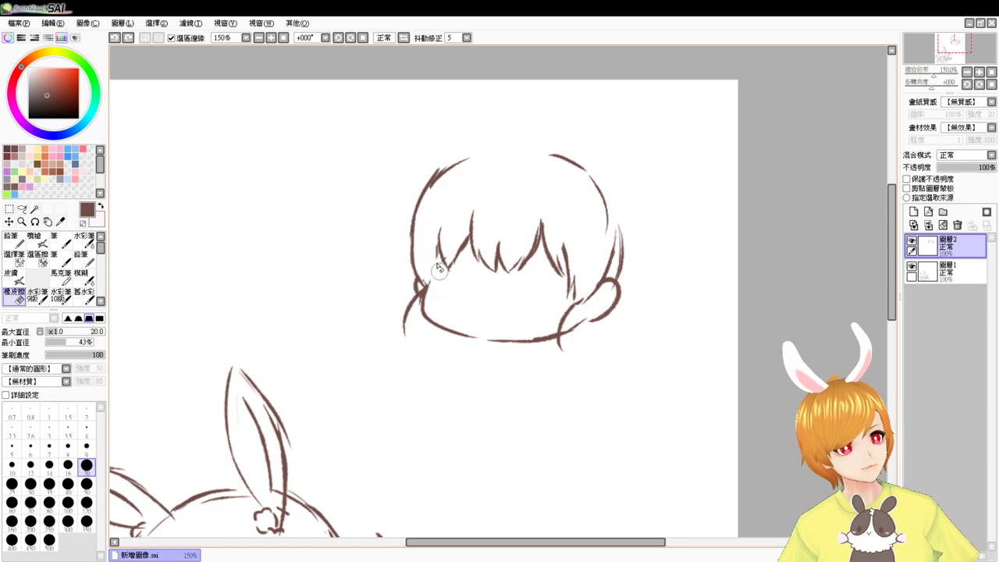
pyautogui.press('e')
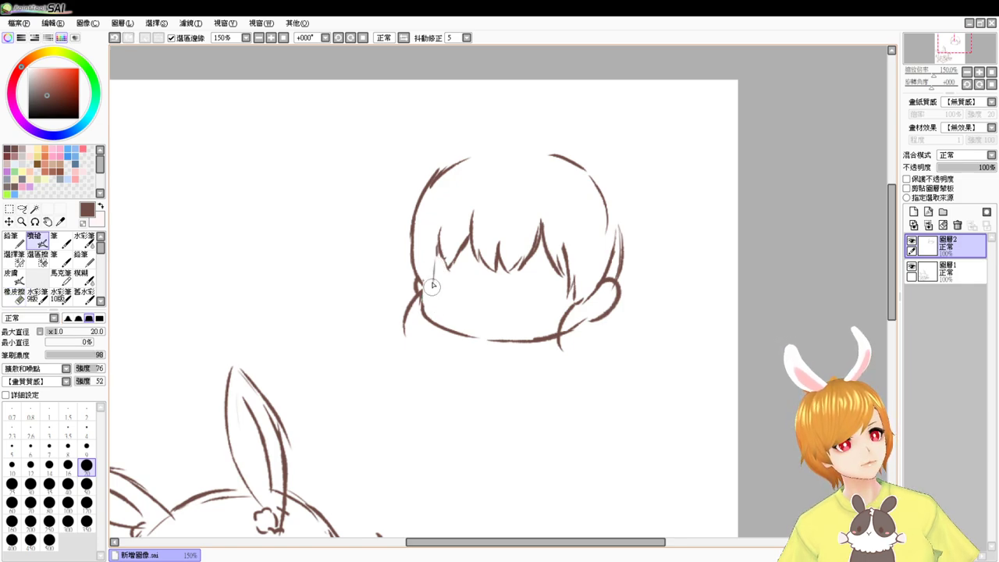
pyautogui.hotkey('ctrl', 'z')
pyautogui.moveTo(430, 259); pyautogui.dragTo(426, 301)
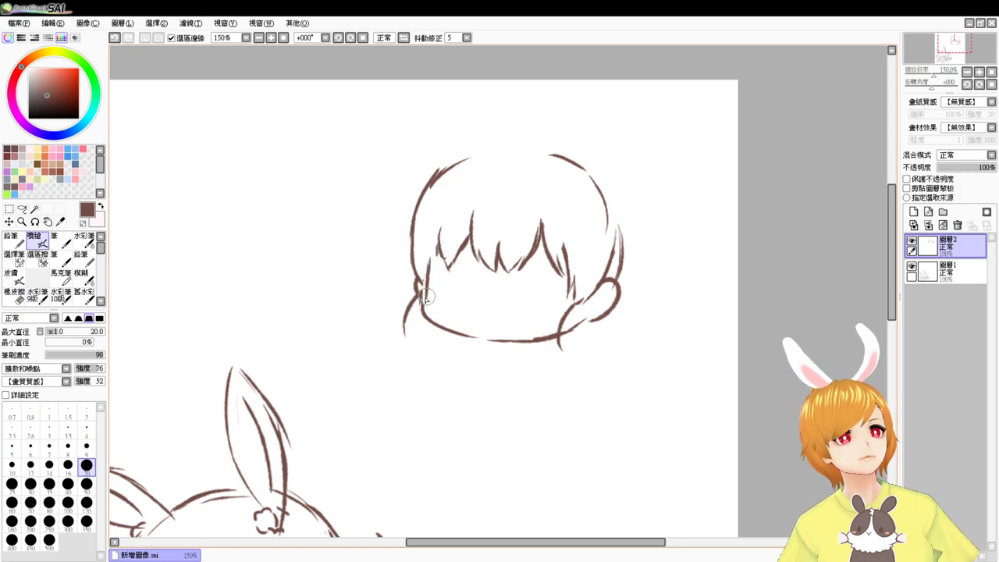
pyautogui.moveTo(438, 254); pyautogui.dragTo(426, 276)
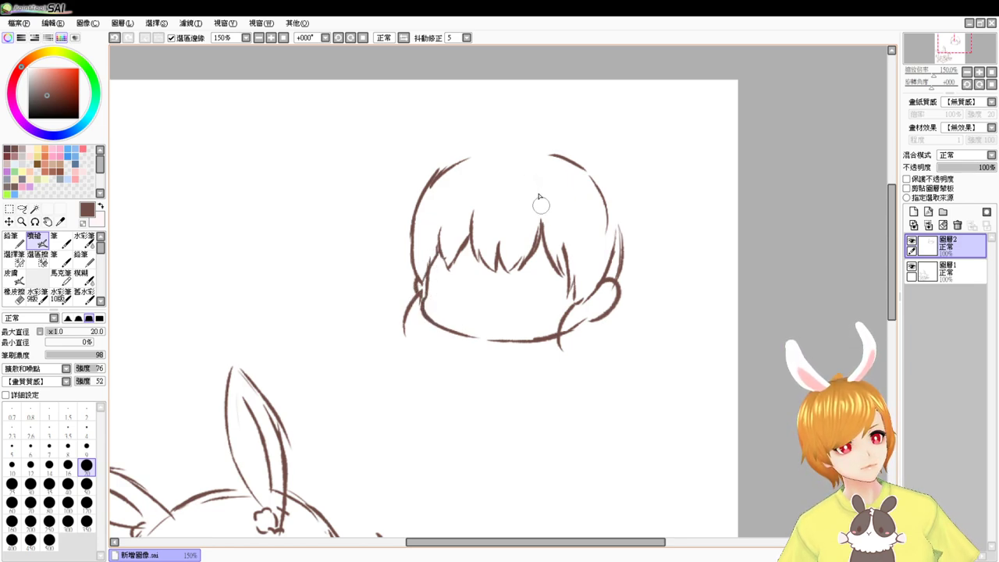
# Draw a larger back-of-head arc over the crown to the right side and redraw the hair line above the right ear
pyautogui.moveTo(471, 150)
pyautogui.mouseDown()
pyautogui.moveTo(448, 167)
pyautogui.moveTo(531, 138)
pyautogui.moveTo(573, 139)
pyautogui.moveTo(635, 205)
pyautogui.moveTo(632, 277)
pyautogui.mouseUp()
pyautogui.press('e')
pyautogui.moveTo(619, 232); pyautogui.dragTo(622, 276)
pyautogui.press('b')
pyautogui.moveTo(612, 238)
pyautogui.mouseDown()
pyautogui.moveTo(593, 288)
pyautogui.moveTo(612, 293)
pyautogui.mouseUp()
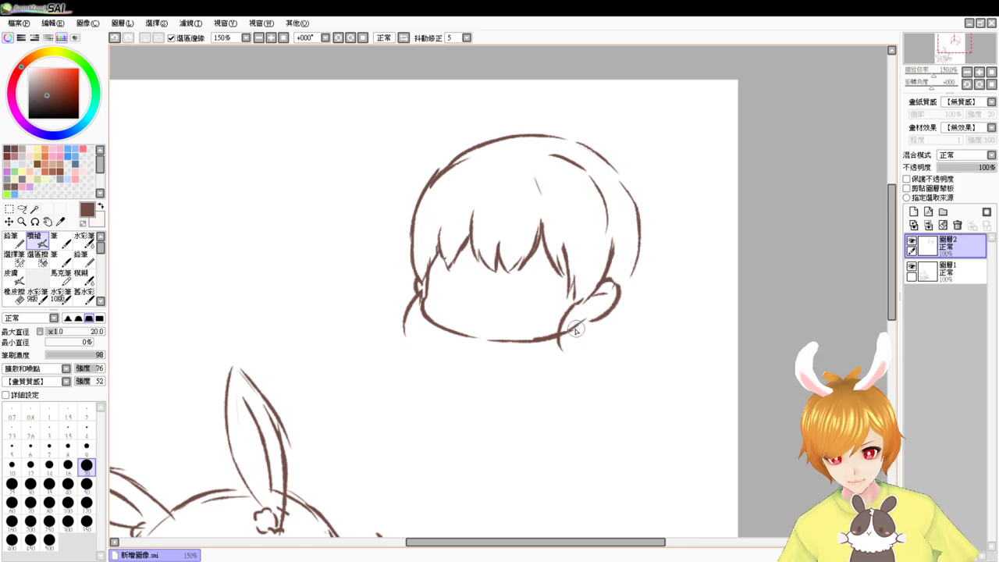
# Erase the inner hair curve on the right side and redraw it as one smooth line from crown to right ear
pyautogui.press('e')
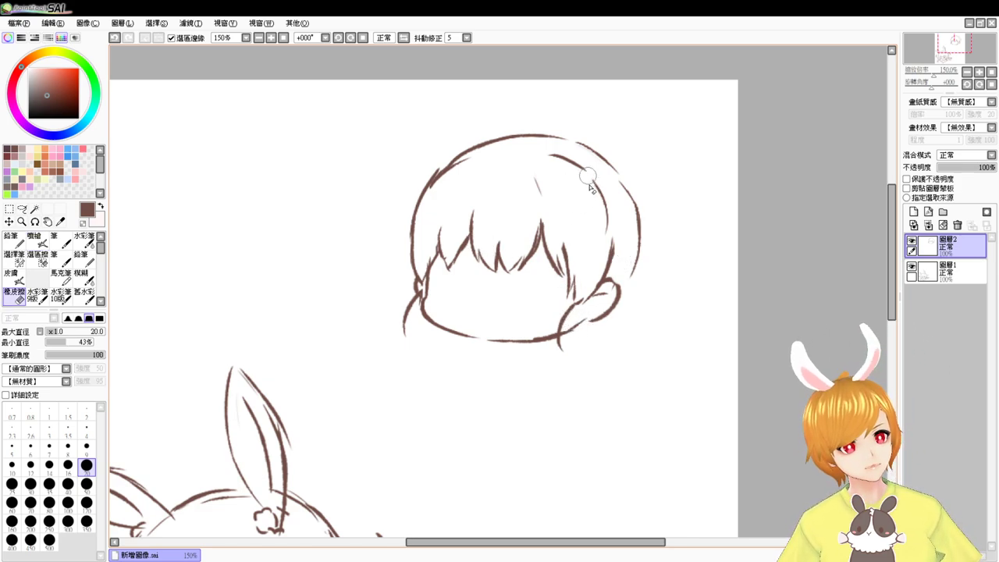
pyautogui.moveTo(588, 175)
pyautogui.mouseDown()
pyautogui.moveTo(608, 247)
pyautogui.moveTo(600, 271)
pyautogui.mouseUp()
pyautogui.press('b')
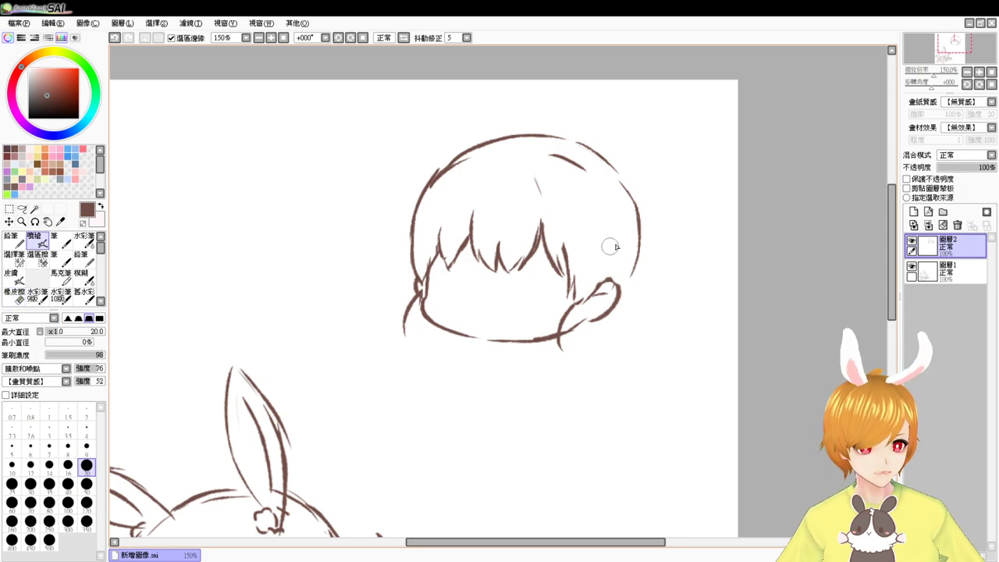
pyautogui.moveTo(607, 226)
pyautogui.mouseDown()
pyautogui.moveTo(610, 254)
pyautogui.moveTo(605, 246)
pyautogui.moveTo(595, 273)
pyautogui.mouseUp()
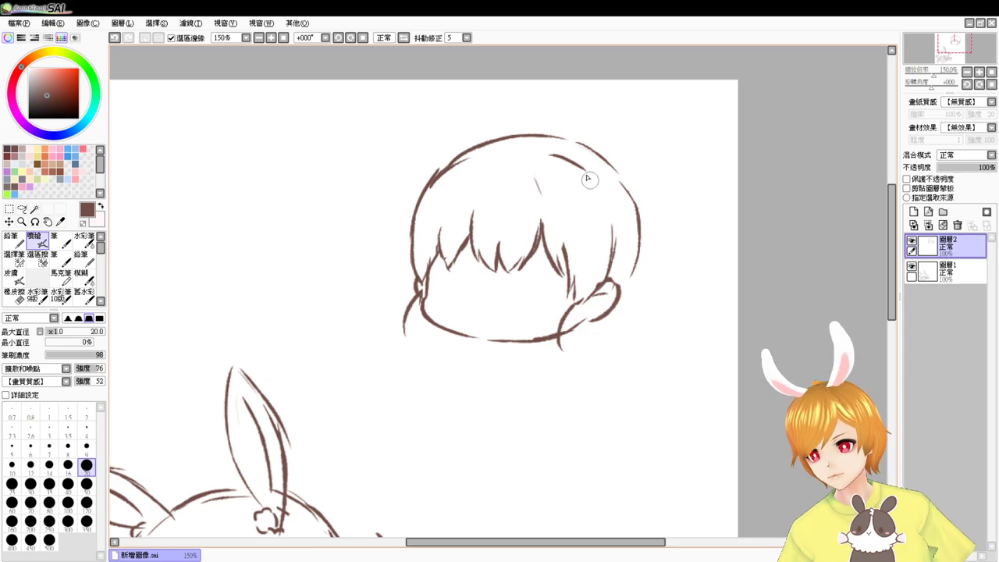
pyautogui.moveTo(587, 173); pyautogui.dragTo(602, 228)
pyautogui.hotkey('ctrl', 'z')
pyautogui.moveTo(585, 172); pyautogui.dragTo(611, 225)
pyautogui.hotkey('ctrl', 'z')
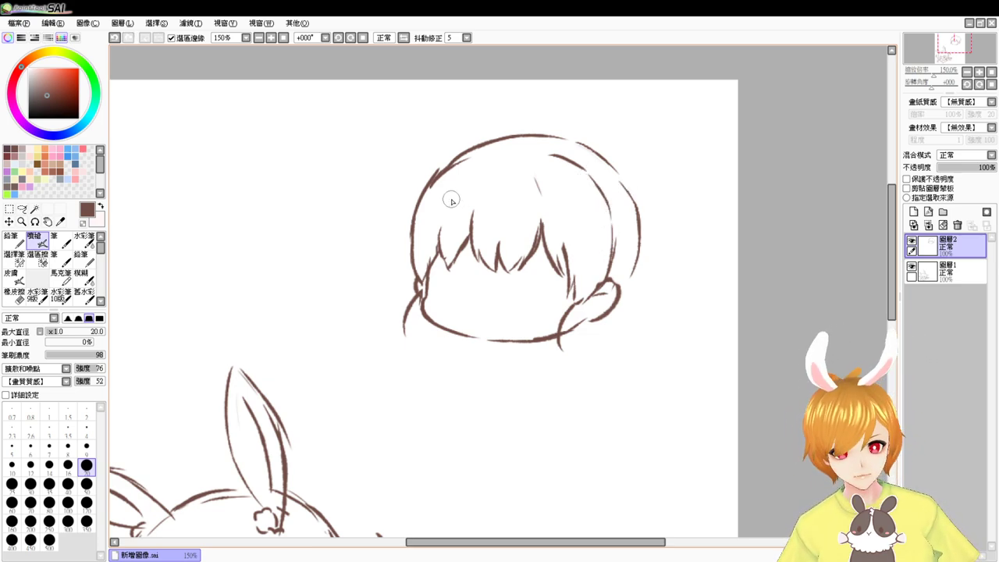
# Erase the wide pointed bangs strand above the left cheek
pyautogui.press('e')
pyautogui.moveTo(457, 255)
pyautogui.mouseDown()
pyautogui.moveTo(462, 231)
pyautogui.moveTo(441, 278)
pyautogui.mouseUp()
pyautogui.press('b')
pyautogui.hotkey('ctrl', 'z')
pyautogui.moveTo(440, 210); pyautogui.dragTo(437, 280)
pyautogui.hotkey('ctrl', 'z')
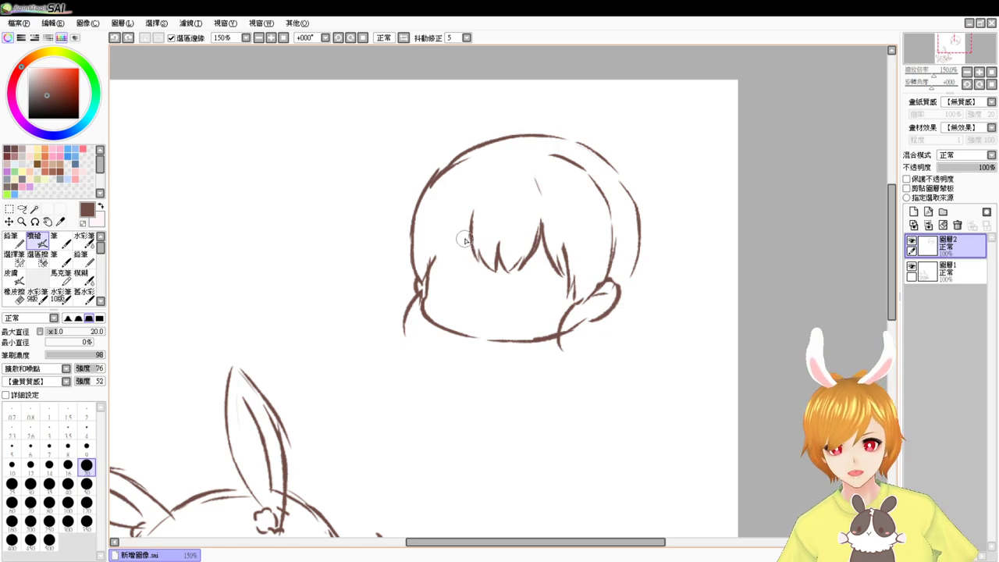
# Redraw the left-hand bangs as narrow pointed strands reaching down toward the left cheek
pyautogui.moveTo(470, 237); pyautogui.dragTo(462, 275)
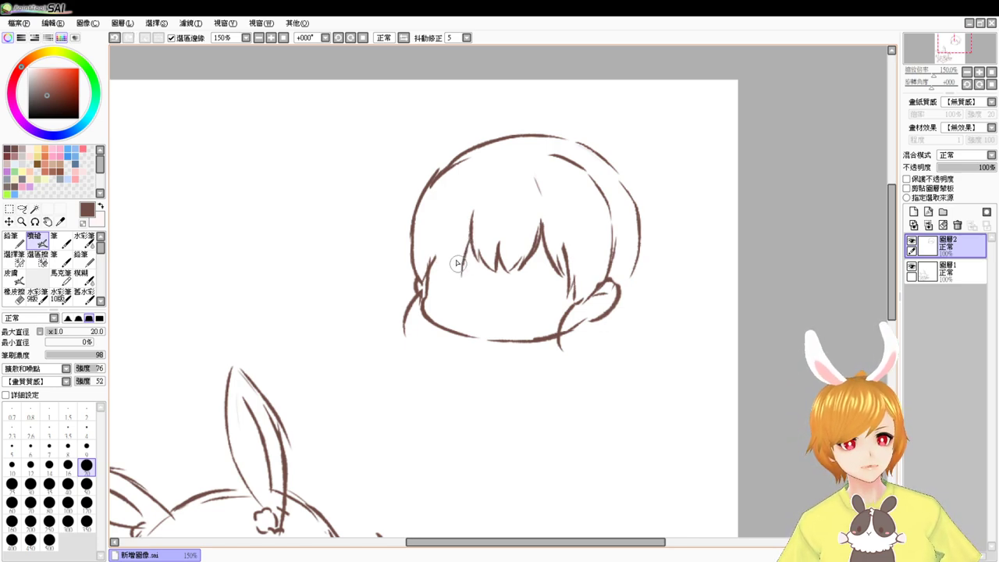
pyautogui.moveTo(446, 209)
pyautogui.mouseDown()
pyautogui.moveTo(447, 259)
pyautogui.moveTo(460, 251)
pyautogui.moveTo(461, 274)
pyautogui.moveTo(437, 252)
pyautogui.moveTo(449, 282)
pyautogui.moveTo(455, 256)
pyautogui.moveTo(447, 297)
pyautogui.mouseUp()
pyautogui.hotkey('ctrl', 'z')
pyautogui.hotkey('ctrl', 'z')
pyautogui.hotkey('ctrl', 'z')
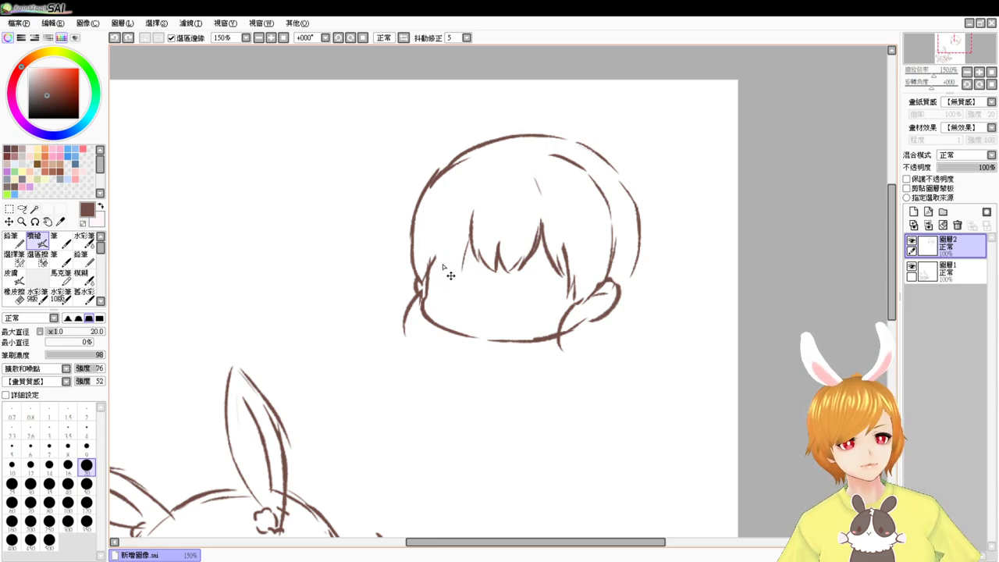
pyautogui.moveTo(439, 218); pyautogui.dragTo(442, 275)
pyautogui.hotkey('ctrl', 'z')
pyautogui.moveTo(437, 221); pyautogui.dragTo(438, 273)
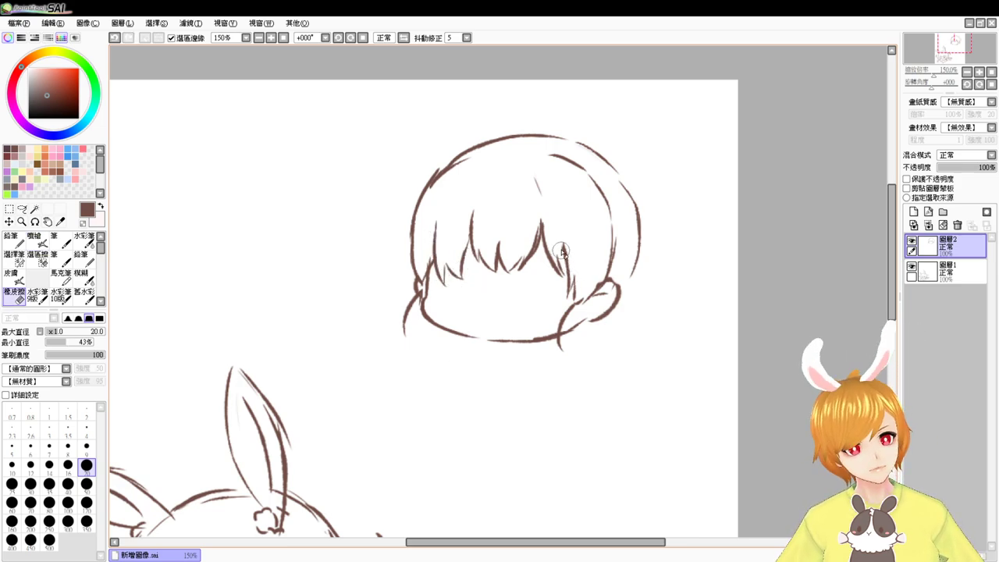
# Erase and redraw the inner line of the right bangs strand and the short stroke ending the left bangs
pyautogui.moveTo(545, 237); pyautogui.dragTo(578, 287)
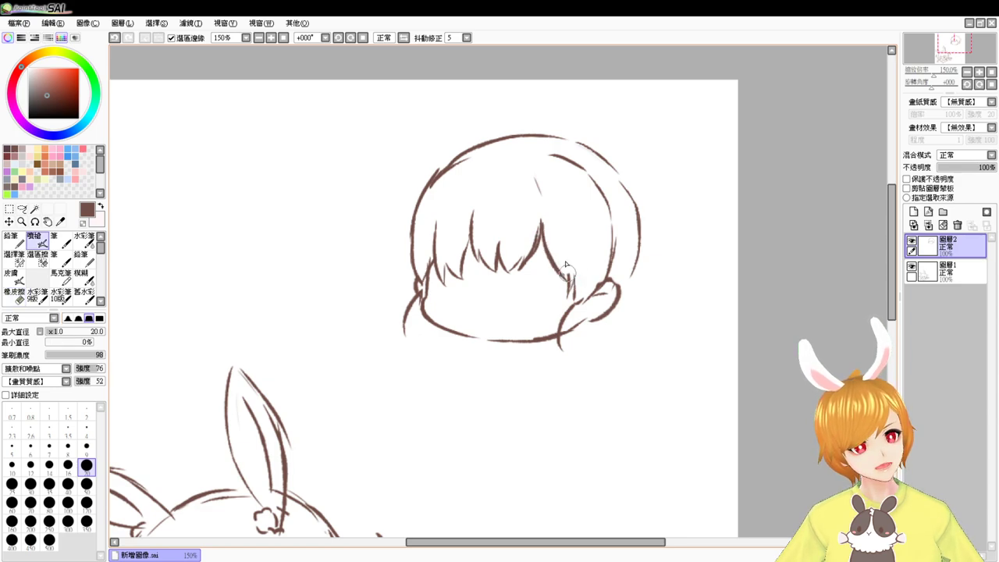
pyautogui.moveTo(565, 245); pyautogui.dragTo(573, 298)
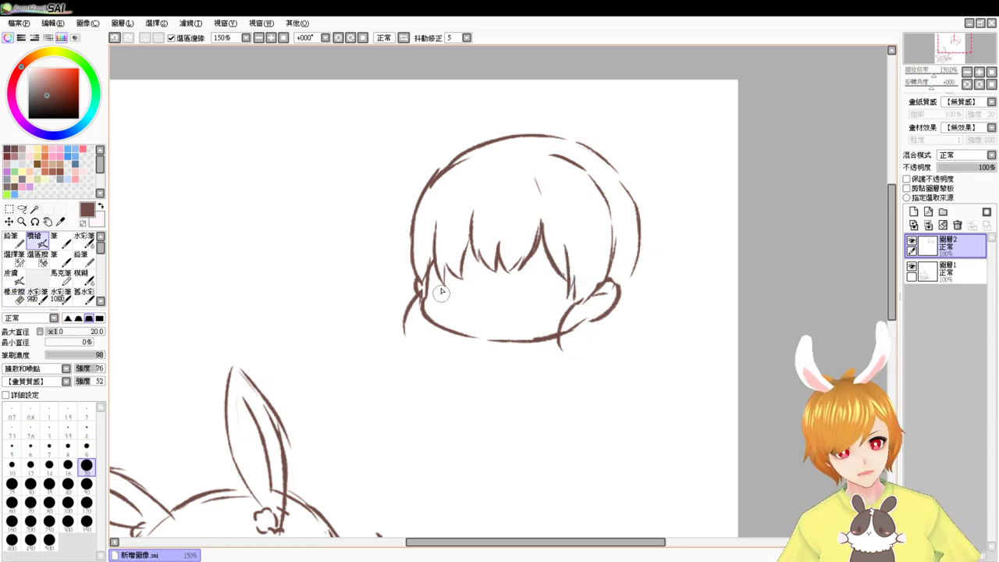
pyautogui.press('e')
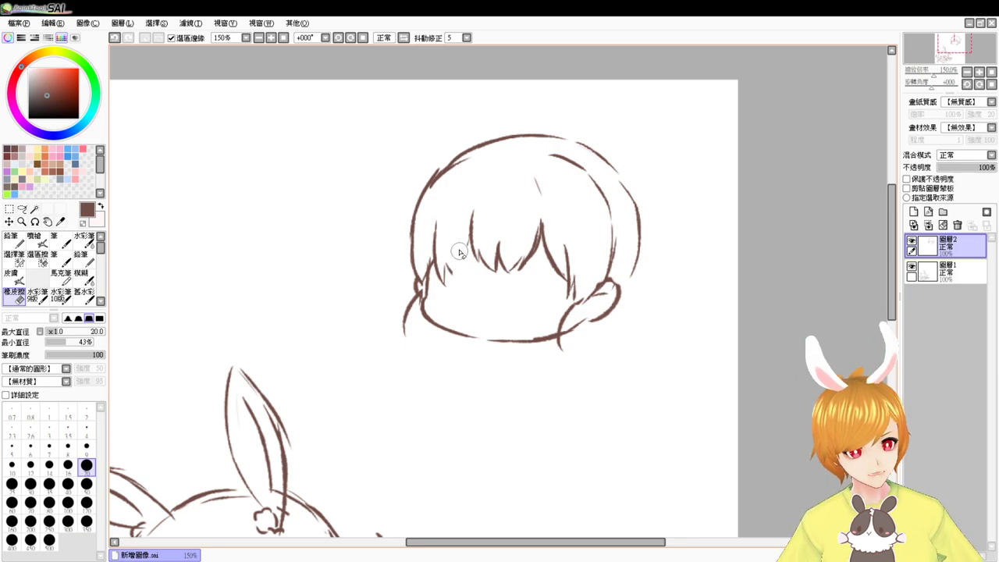
pyautogui.press('e')
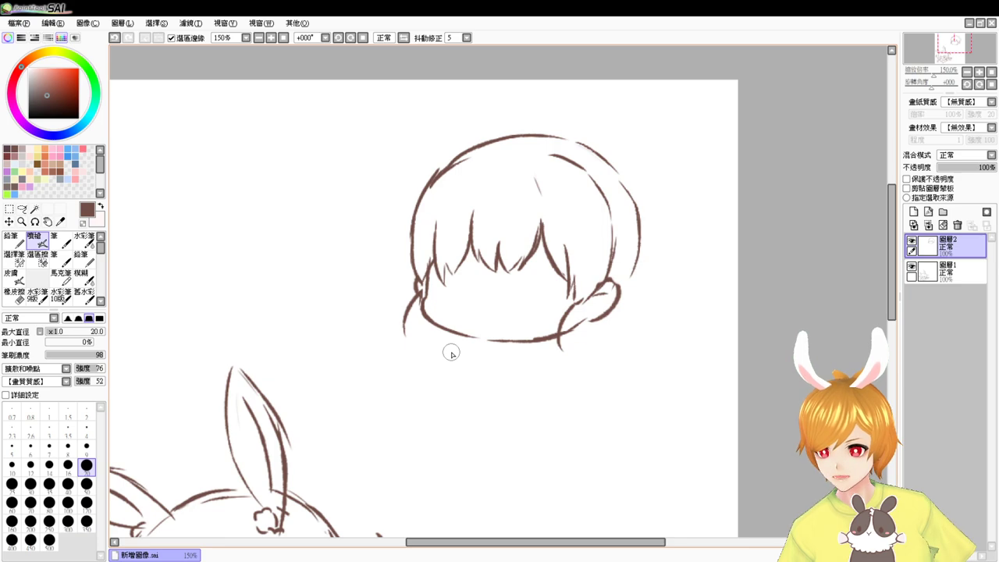
# Erase the strands hanging by the right jaw and left cheek, and mend the jawline and left ear
pyautogui.press('e')
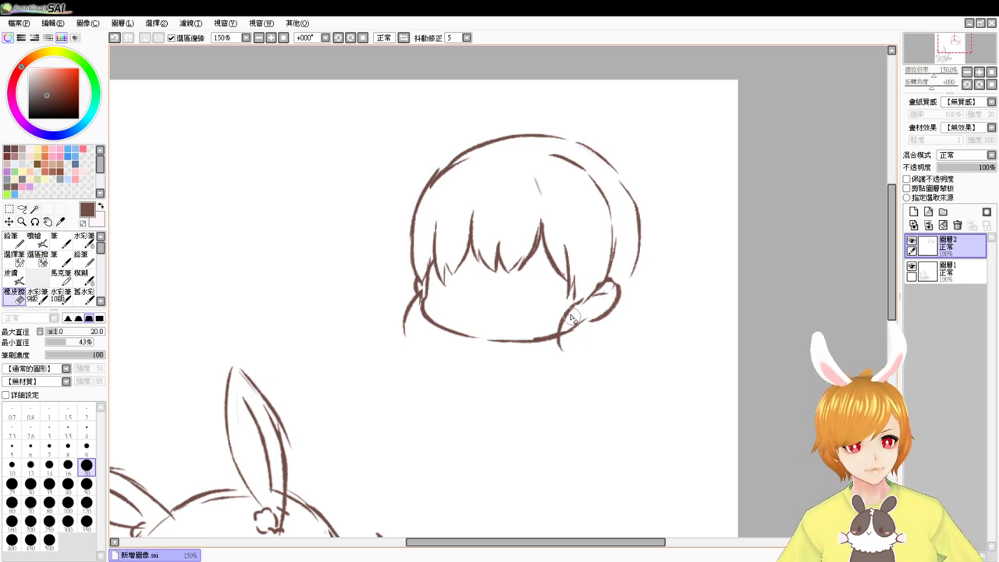
pyautogui.moveTo(569, 316)
pyautogui.mouseDown()
pyautogui.moveTo(557, 346)
pyautogui.moveTo(575, 341)
pyautogui.moveTo(572, 329)
pyautogui.moveTo(545, 339)
pyautogui.mouseUp()
pyautogui.press('b')
pyautogui.press('e')
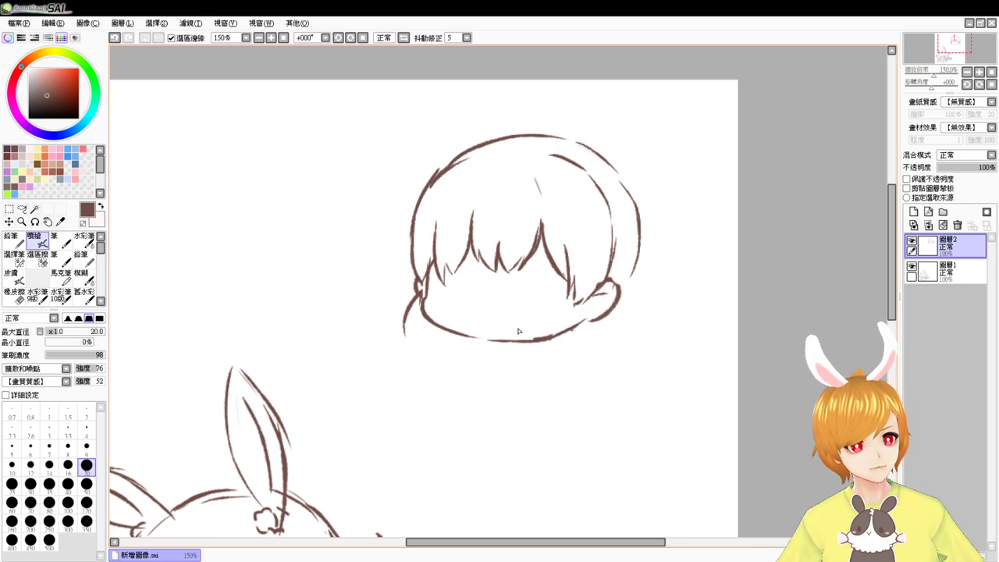
pyautogui.moveTo(414, 297); pyautogui.dragTo(407, 344)
pyautogui.press('e')
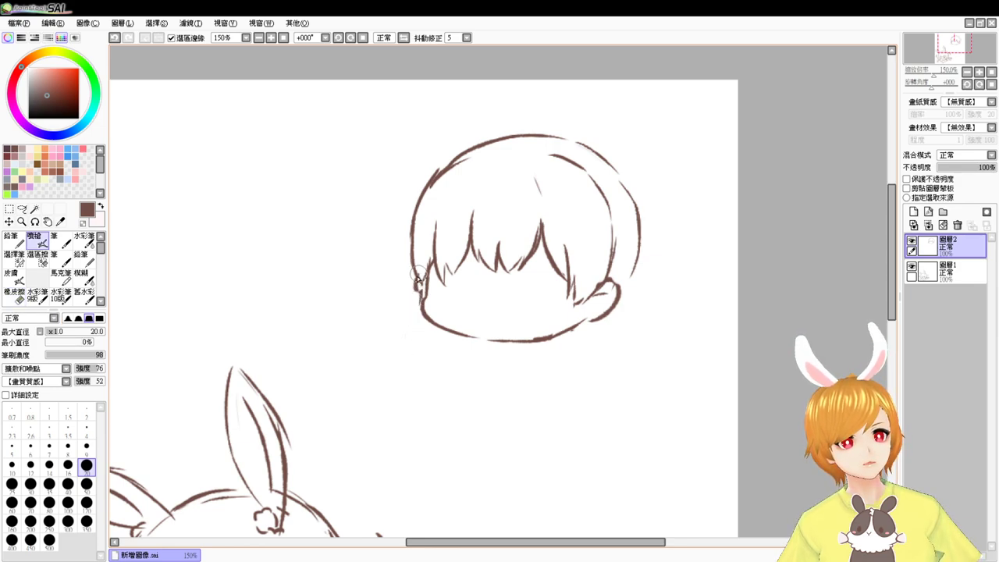
pyautogui.moveTo(418, 277); pyautogui.dragTo(421, 297)
# Draw a curved strand from the right ear down past the jaw and another outward from the left ear
pyautogui.moveTo(581, 302); pyautogui.dragTo(564, 392)
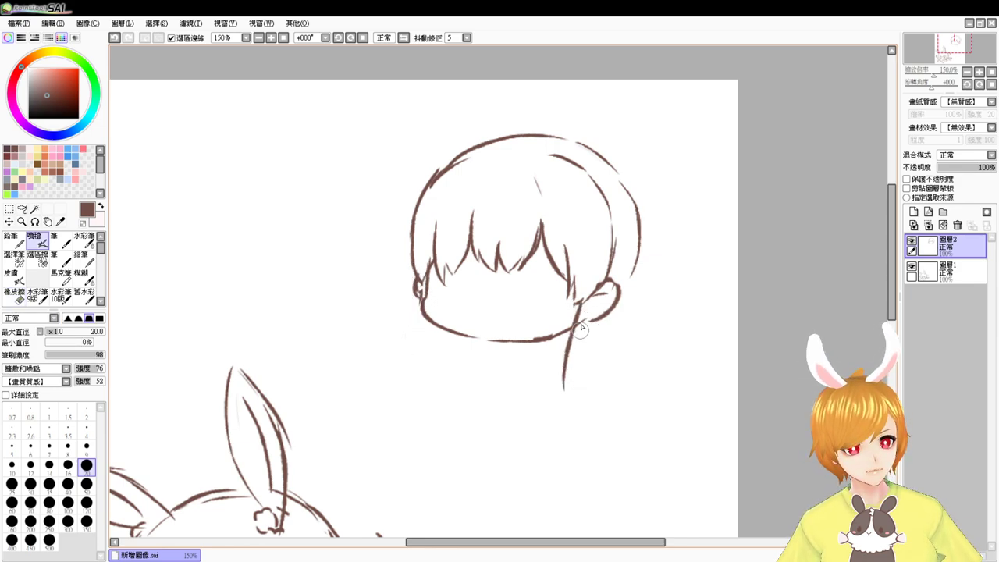
pyautogui.hotkey('ctrl', 'z')
pyautogui.moveTo(581, 303); pyautogui.dragTo(564, 355)
pyautogui.hotkey('ctrl', 'z')
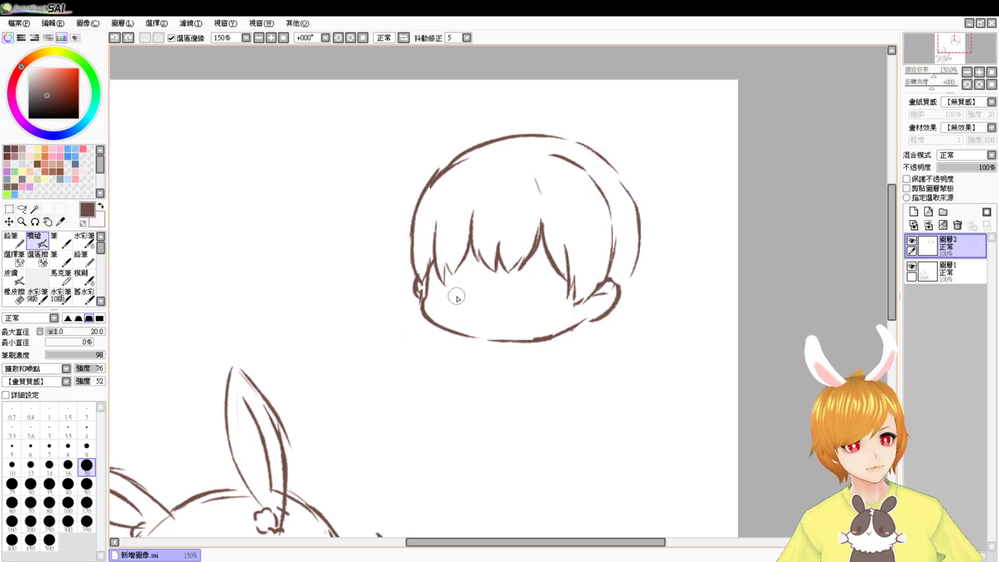
pyautogui.moveTo(582, 301); pyautogui.dragTo(565, 355)
pyautogui.hotkey('ctrl', 'z')
pyautogui.moveTo(583, 301); pyautogui.dragTo(567, 360)
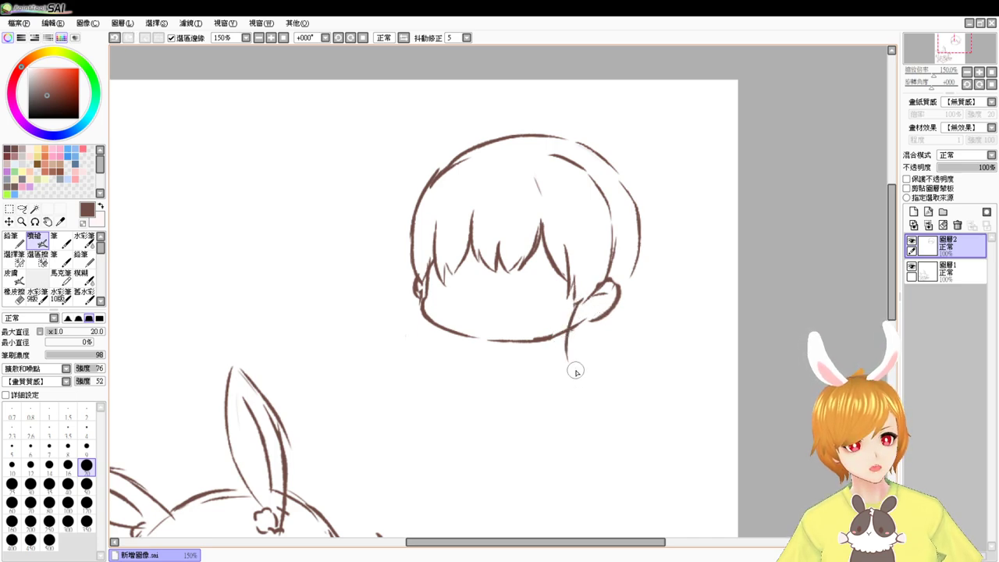
pyautogui.moveTo(419, 290); pyautogui.dragTo(403, 344)
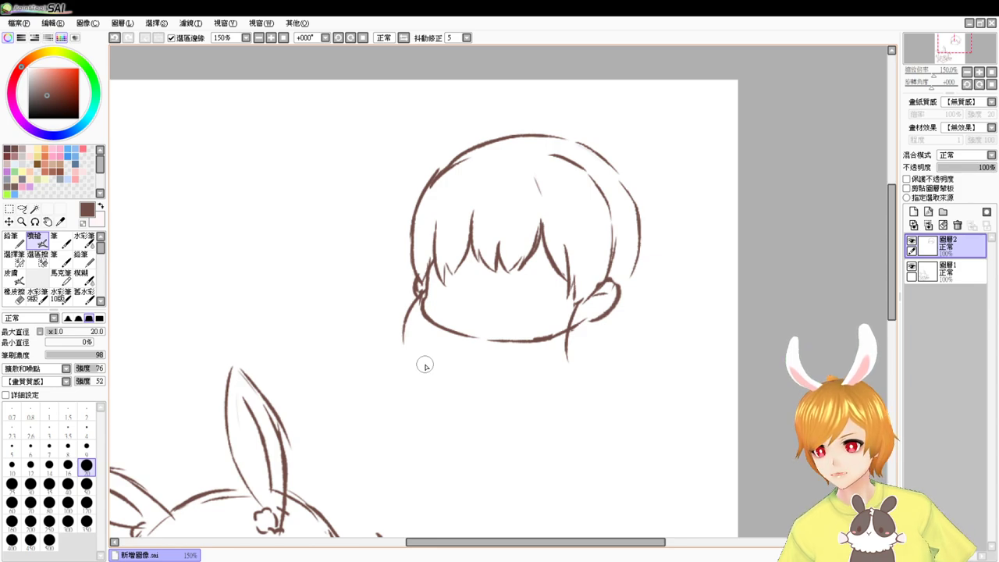
# Reinforce the back-of-head outline and add thin hair lines in the middle bangs and above the right side lock
pyautogui.moveTo(621, 178); pyautogui.dragTo(637, 222)
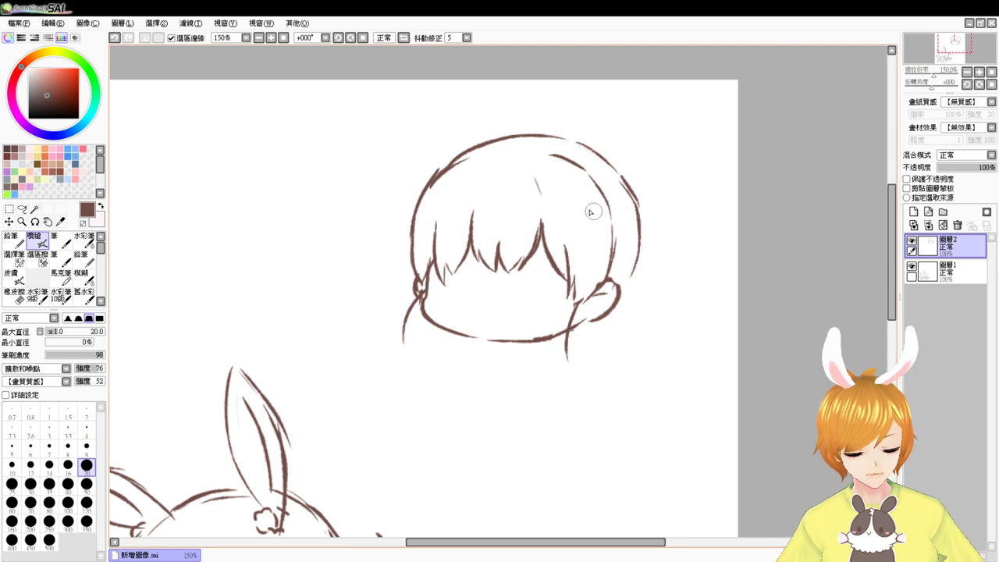
pyautogui.moveTo(501, 199); pyautogui.dragTo(498, 259)
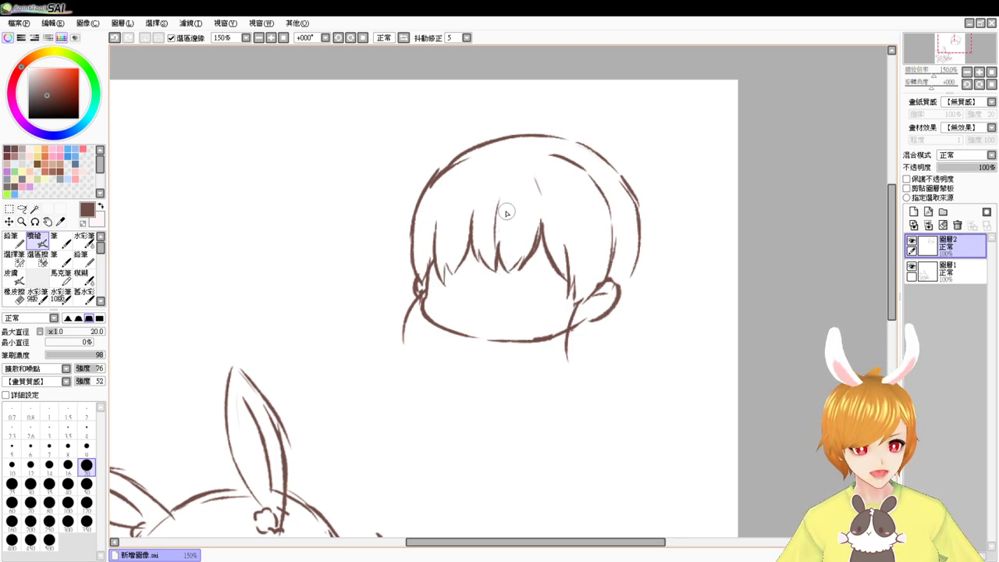
pyautogui.hotkey('ctrl', 'z')
pyautogui.moveTo(502, 203); pyautogui.dragTo(499, 246)
pyautogui.moveTo(584, 217); pyautogui.dragTo(574, 284)
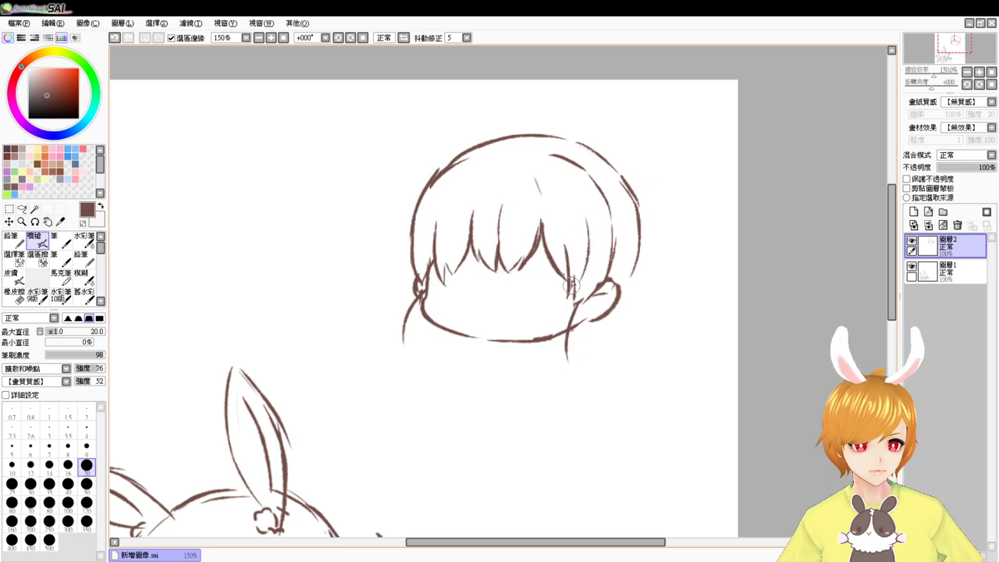
pyautogui.hotkey('ctrl', 'z')
pyautogui.moveTo(584, 218); pyautogui.dragTo(575, 279)
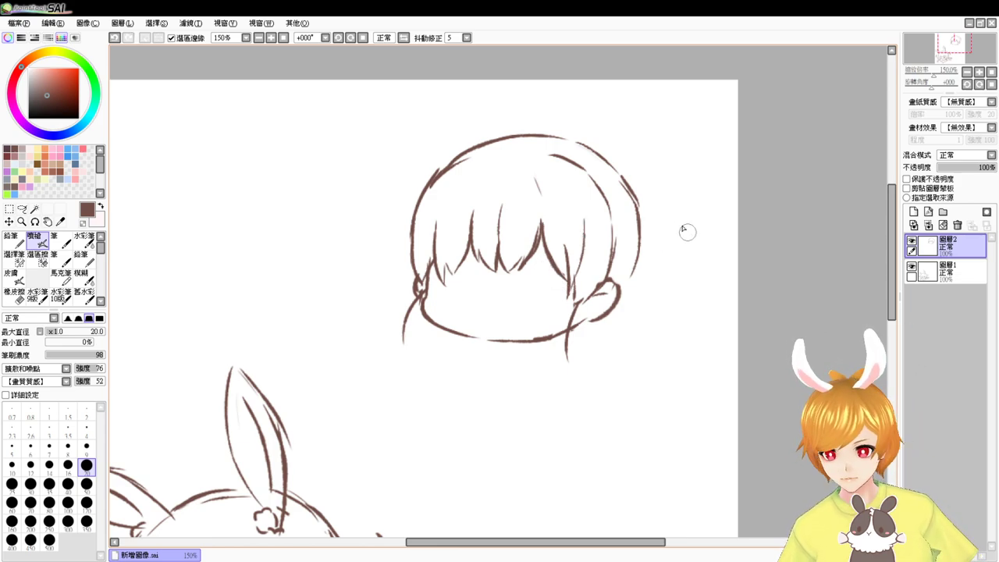
# Draw a pointed triangular shape sticking out behind the head's right side and a smaller one on its left side
pyautogui.moveTo(636, 199)
pyautogui.mouseDown()
pyautogui.moveTo(679, 243)
pyautogui.moveTo(634, 273)
pyautogui.mouseUp()
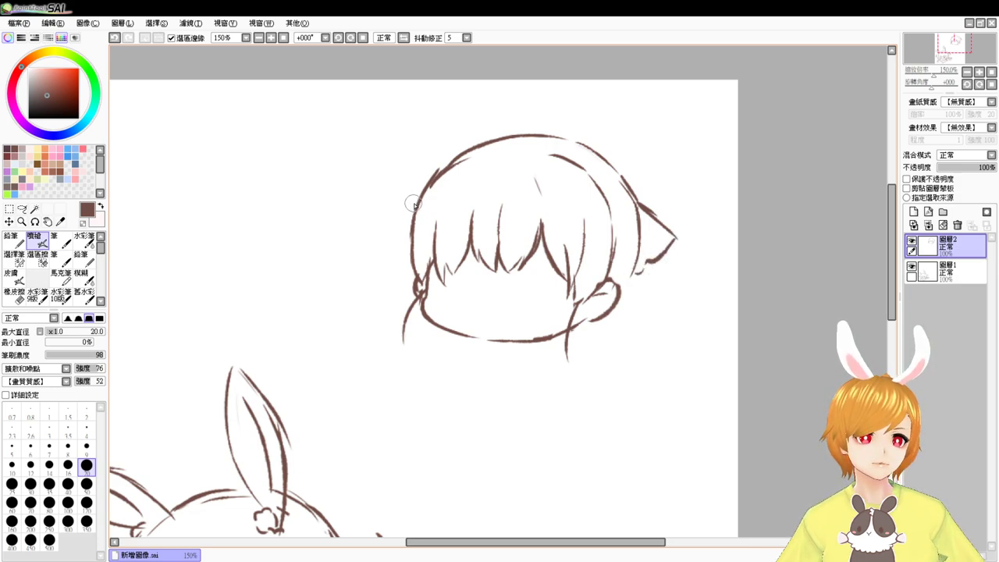
pyautogui.moveTo(415, 204)
pyautogui.mouseDown()
pyautogui.moveTo(391, 226)
pyautogui.moveTo(391, 243)
pyautogui.moveTo(407, 258)
pyautogui.mouseUp()
pyautogui.hotkey('ctrl', 'z')
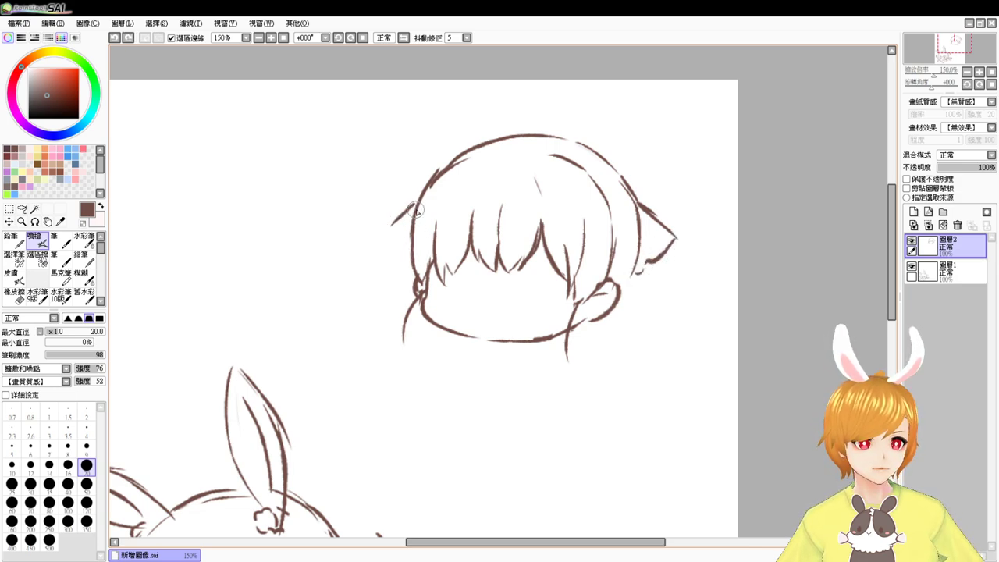
pyautogui.hotkey('ctrl', 'z')
pyautogui.moveTo(414, 219)
pyautogui.mouseDown()
pyautogui.moveTo(396, 260)
pyautogui.moveTo(410, 267)
pyautogui.mouseUp()
pyautogui.hotkey('ctrl', 'z')
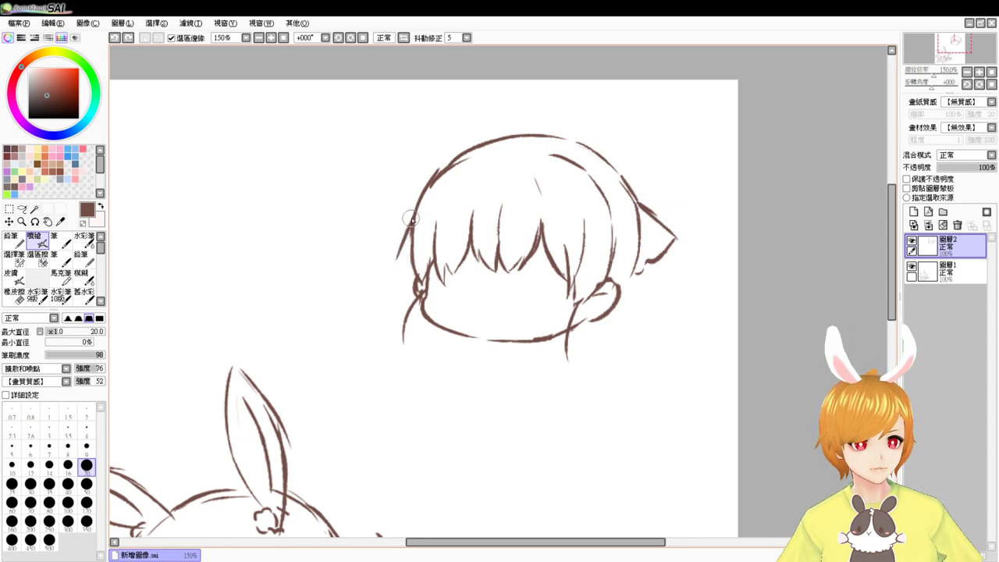
pyautogui.hotkey('ctrl', 'z')
pyautogui.moveTo(413, 207)
pyautogui.mouseDown()
pyautogui.moveTo(391, 246)
pyautogui.moveTo(399, 234)
pyautogui.moveTo(390, 252)
pyautogui.moveTo(415, 268)
pyautogui.mouseUp()
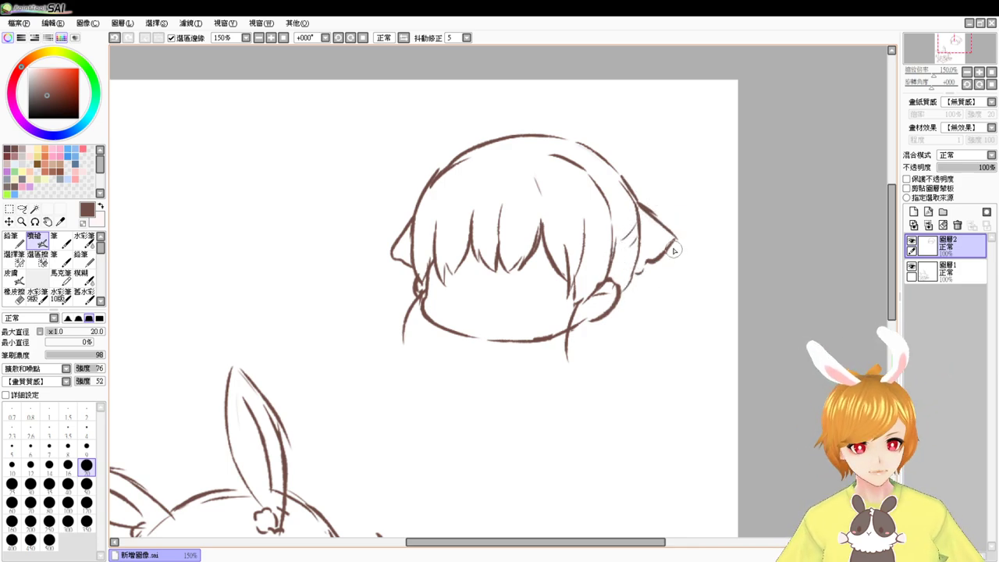
# Rework the lower edge of the pointed shape on the head's right side so it closes back toward the hair
pyautogui.moveTo(675, 236); pyautogui.dragTo(649, 256)
pyautogui.hotkey('ctrl', 'z')
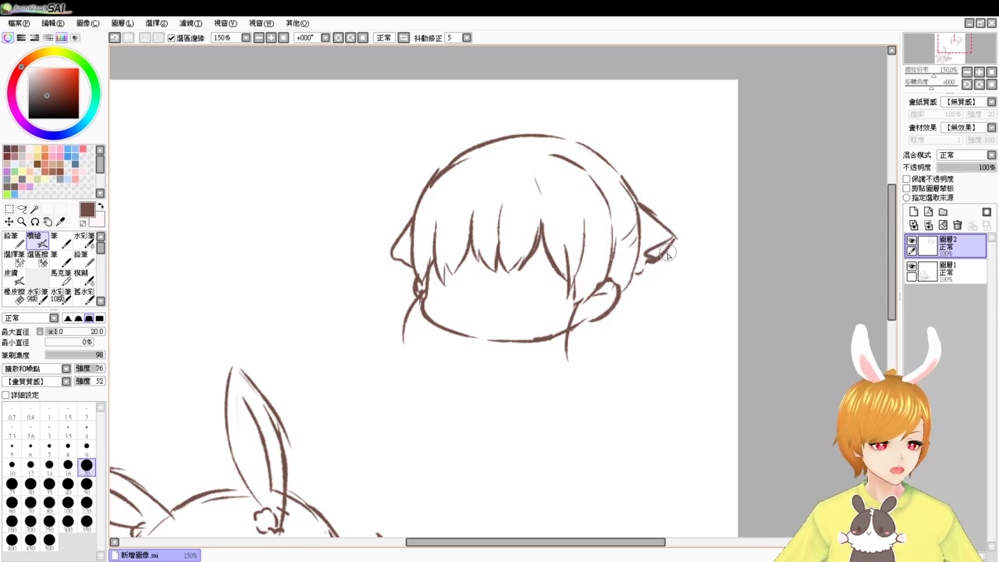
pyautogui.press('e')
pyautogui.press('e')
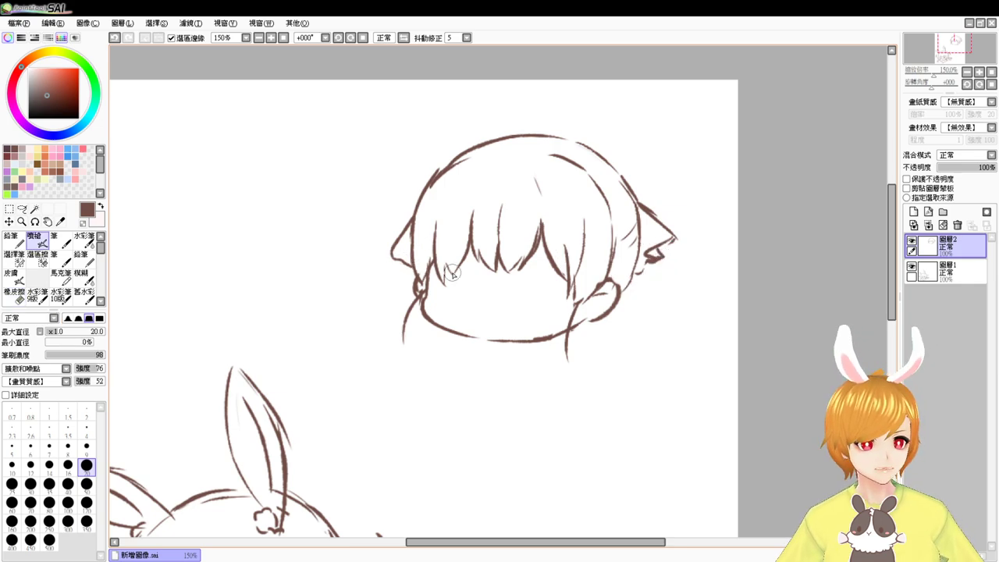
pyautogui.press('e')
pyautogui.moveTo(671, 234)
pyautogui.mouseDown()
pyautogui.moveTo(649, 262)
pyautogui.moveTo(670, 251)
pyautogui.moveTo(644, 259)
pyautogui.mouseUp()
pyautogui.press('e')
pyautogui.hotkey('ctrl', 'z')
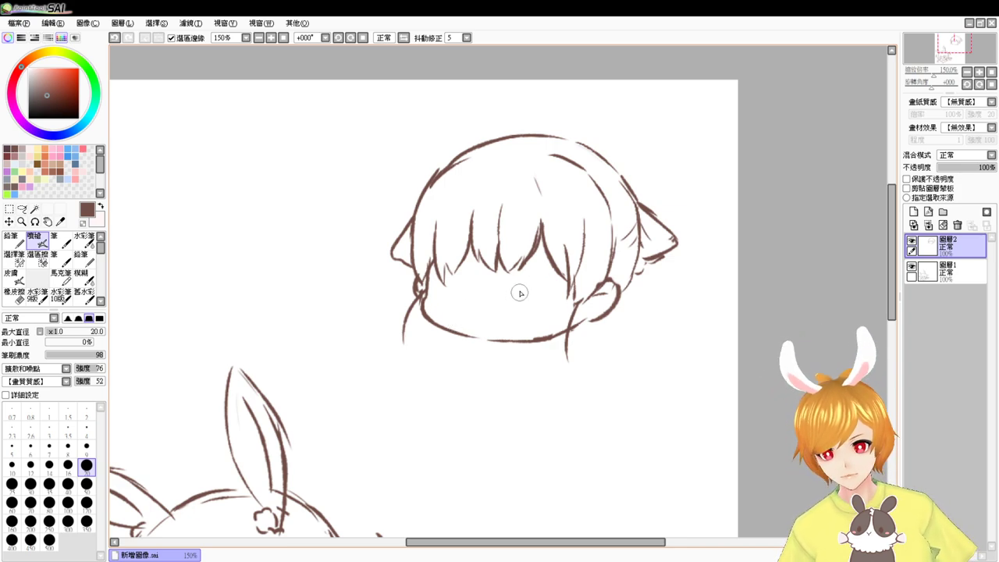
# Try to sketch an eye with a thick curved upper lid on the right side of the face
pyautogui.moveTo(522, 292)
pyautogui.mouseDown()
pyautogui.moveTo(553, 285)
pyautogui.moveTo(551, 294)
pyautogui.moveTo(554, 287)
pyautogui.moveTo(533, 290)
pyautogui.moveTo(559, 288)
pyautogui.moveTo(540, 305)
pyautogui.mouseUp()
pyautogui.hotkey('ctrl', 'z')
pyautogui.hotkey('ctrl', 'z')
pyautogui.hotkey('ctrl', 'z')
pyautogui.hotkey('ctrl', 'z')
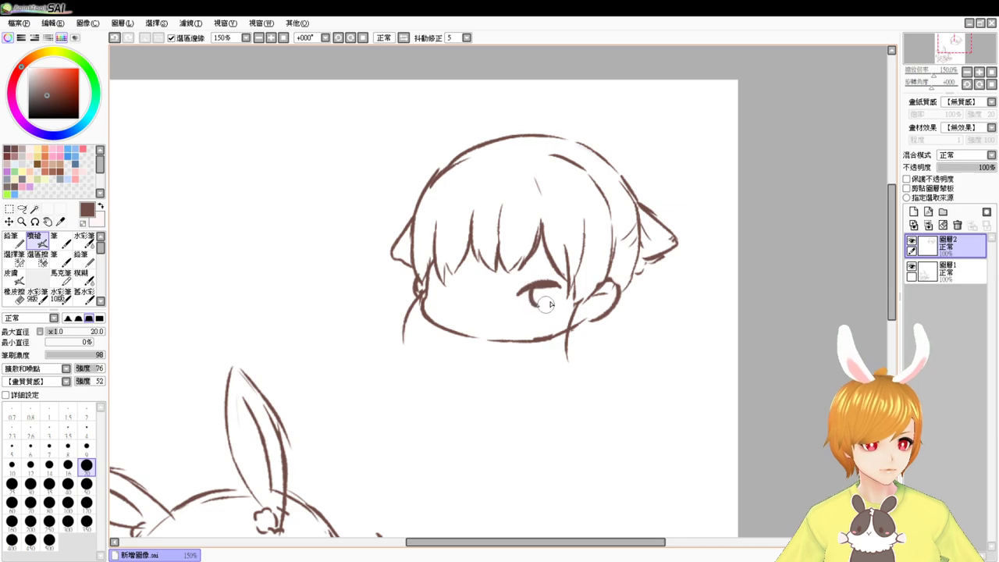
pyautogui.hotkey('ctrl', 'z')
pyautogui.hotkey('ctrl', 'z')
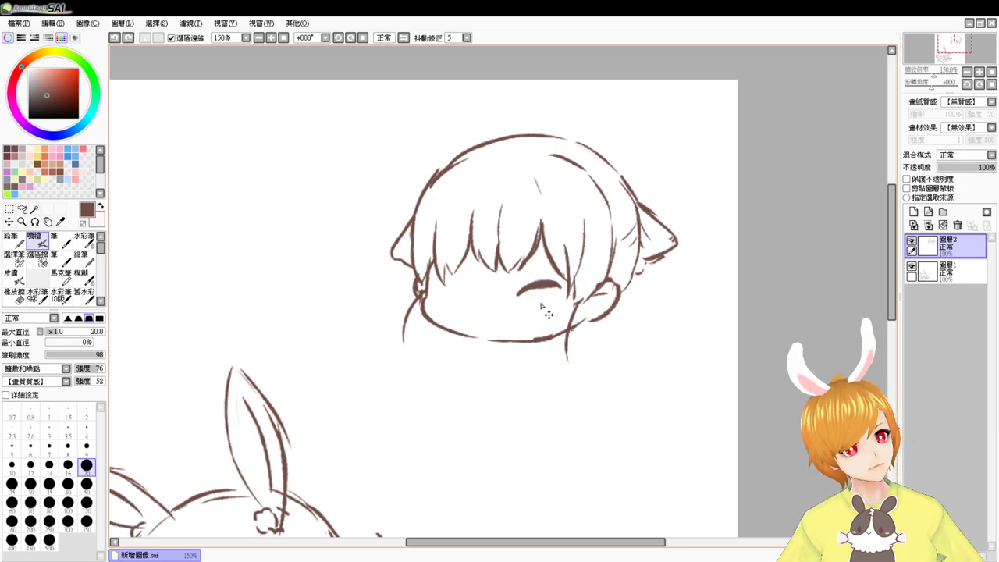
pyautogui.hotkey('ctrl', 'z')
pyautogui.hotkey('ctrl', 'z')
# Try a small curved mouth and a round patch outline over the left eye area
pyautogui.moveTo(535, 287)
pyautogui.mouseDown()
pyautogui.moveTo(538, 309)
pyautogui.moveTo(511, 321)
pyautogui.mouseUp()
pyautogui.hotkey('ctrl', 'z')
pyautogui.hotkey('ctrl', 'z')
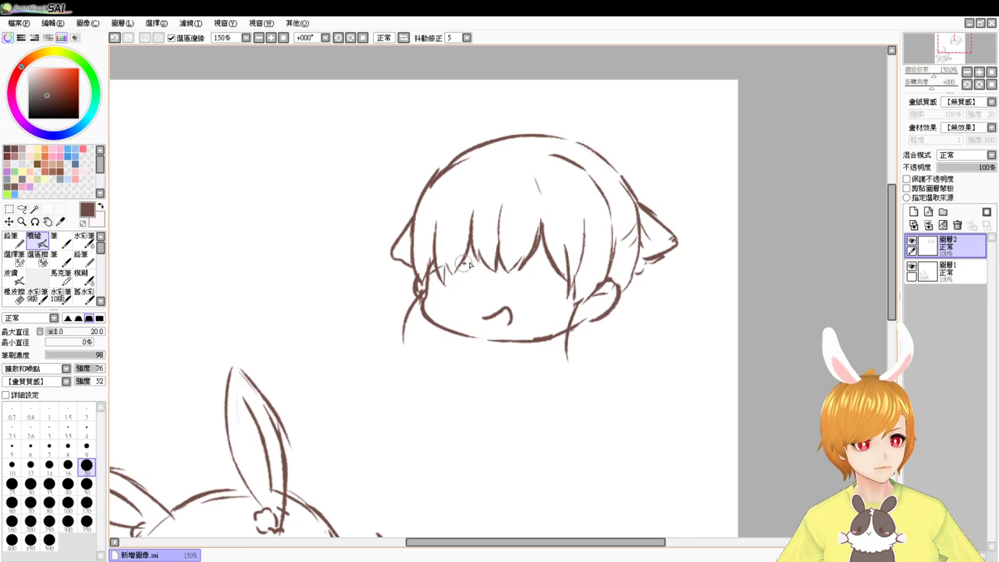
pyautogui.moveTo(464, 264)
pyautogui.mouseDown()
pyautogui.moveTo(479, 263)
pyautogui.moveTo(466, 306)
pyautogui.moveTo(444, 305)
pyautogui.mouseUp()
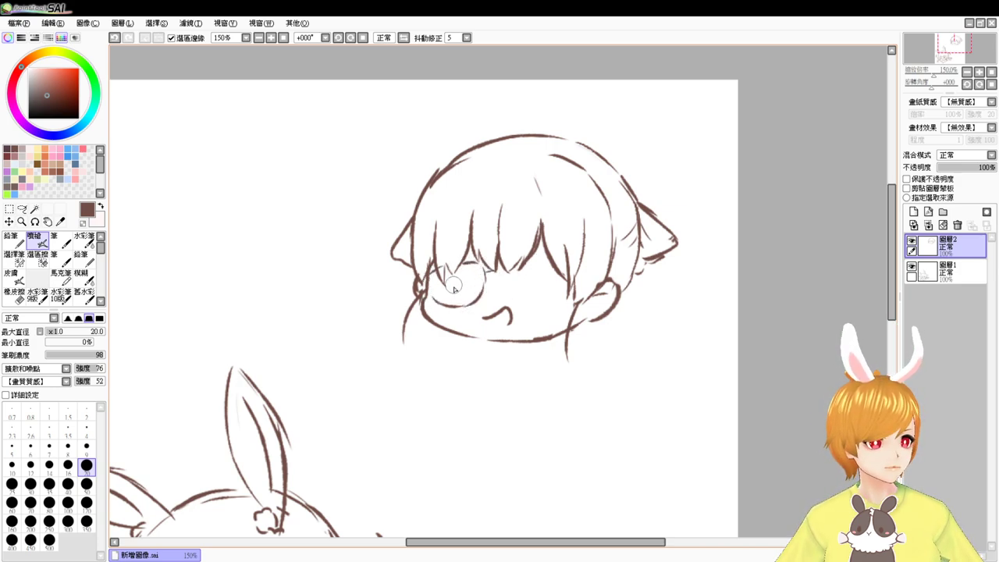
pyautogui.moveTo(459, 283)
pyautogui.mouseDown()
pyautogui.moveTo(436, 294)
pyautogui.moveTo(468, 269)
pyautogui.mouseUp()
pyautogui.hotkey('ctrl', 'z')
pyautogui.hotkey('ctrl', 'z')
# Try hatching the round left patch and drawing a right eye with a thick upper lid
pyautogui.moveTo(461, 303)
pyautogui.mouseDown()
pyautogui.moveTo(479, 273)
pyautogui.moveTo(535, 293)
pyautogui.mouseUp()
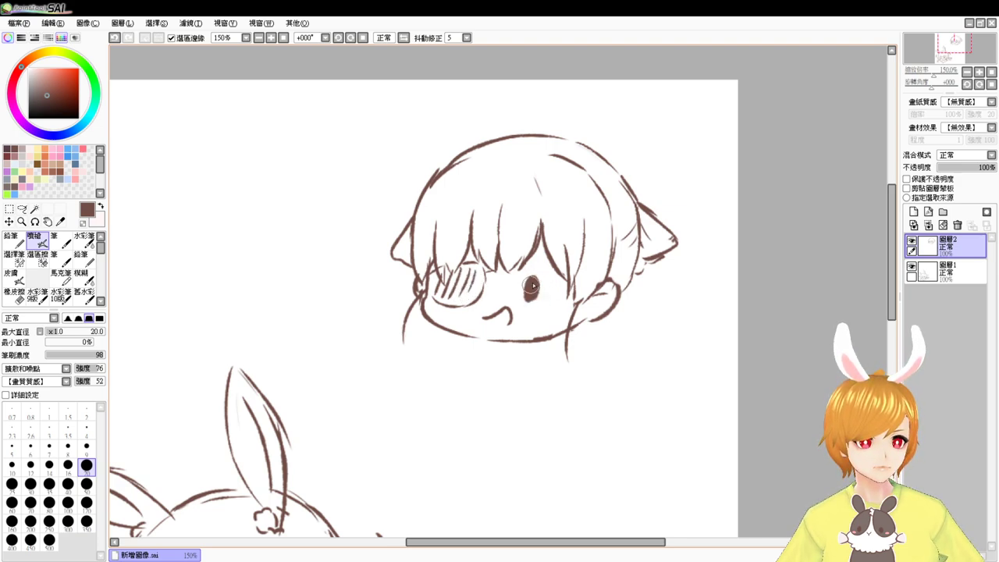
pyautogui.hotkey('ctrl', 'z')
pyautogui.moveTo(514, 288)
pyautogui.mouseDown()
pyautogui.moveTo(548, 282)
pyautogui.moveTo(527, 286)
pyautogui.moveTo(540, 300)
pyautogui.moveTo(540, 287)
pyautogui.moveTo(515, 286)
pyautogui.moveTo(552, 277)
pyautogui.moveTo(539, 303)
pyautogui.mouseUp()
pyautogui.hotkey('ctrl', 'z')
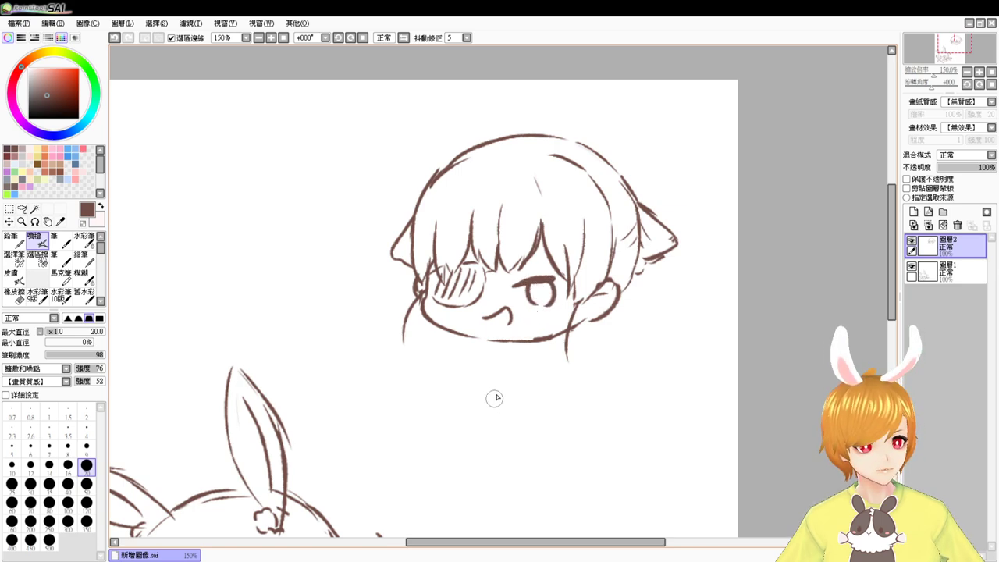
# Undo the right eye, the hatched round patch and the mouth on the face
pyautogui.hotkey('ctrl', 'z')
pyautogui.hotkey('ctrl', 'z')
pyautogui.hotkey('ctrl', 'z')
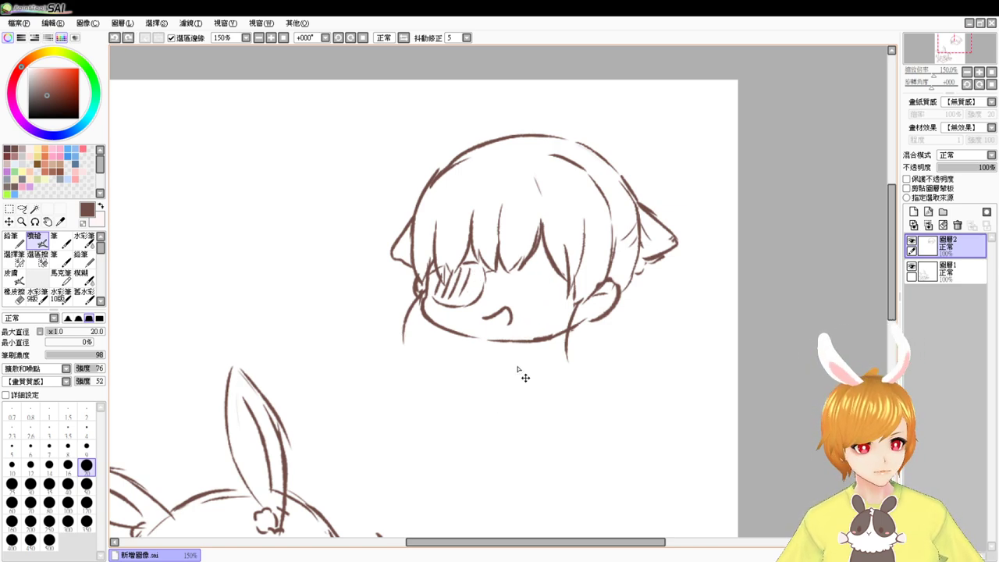
pyautogui.hotkey('ctrl', 'z')
pyautogui.hotkey('ctrl', 'z')
pyautogui.hotkey('ctrl', 'z')
pyautogui.hotkey('ctrl', 'z')
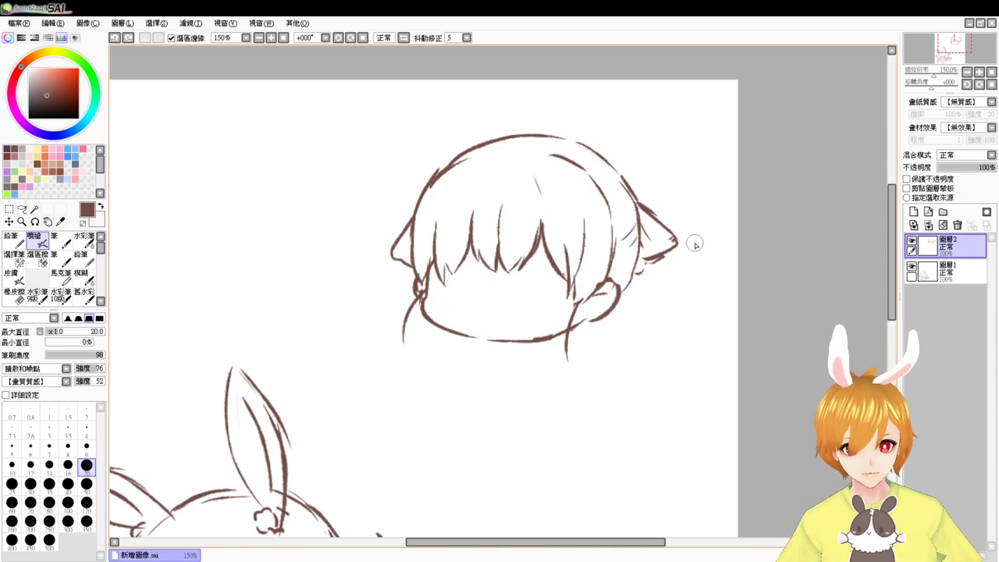
pyautogui.hotkey('ctrl', 'z')
# Try one curved strand hanging from the pointed shape on each side of the head
pyautogui.moveTo(668, 252)
pyautogui.mouseDown()
pyautogui.moveTo(670, 294)
pyautogui.moveTo(654, 336)
pyautogui.mouseUp()
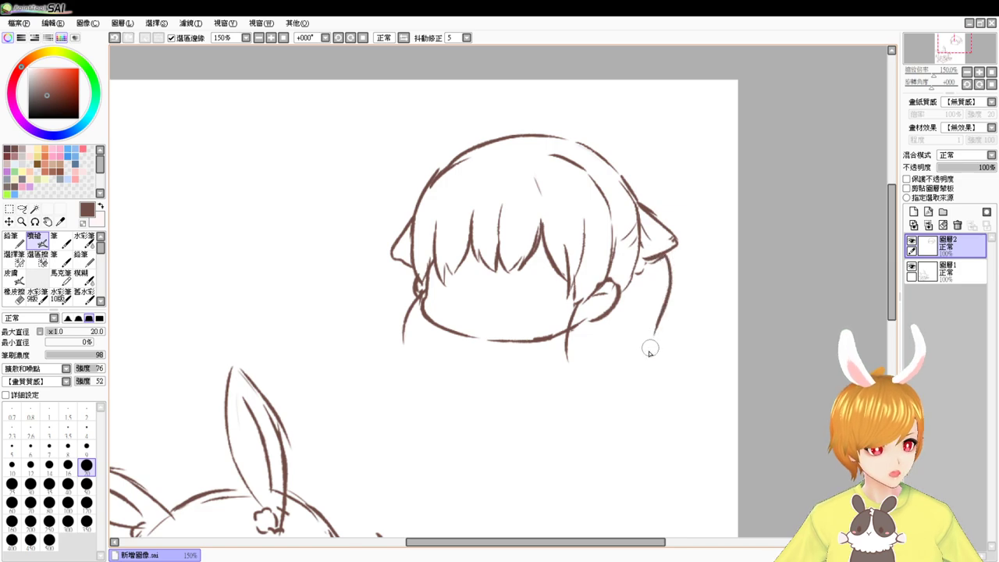
pyautogui.hotkey('ctrl', 'z')
pyautogui.moveTo(659, 258)
pyautogui.mouseDown()
pyautogui.moveTo(666, 281)
pyautogui.moveTo(652, 343)
pyautogui.mouseUp()
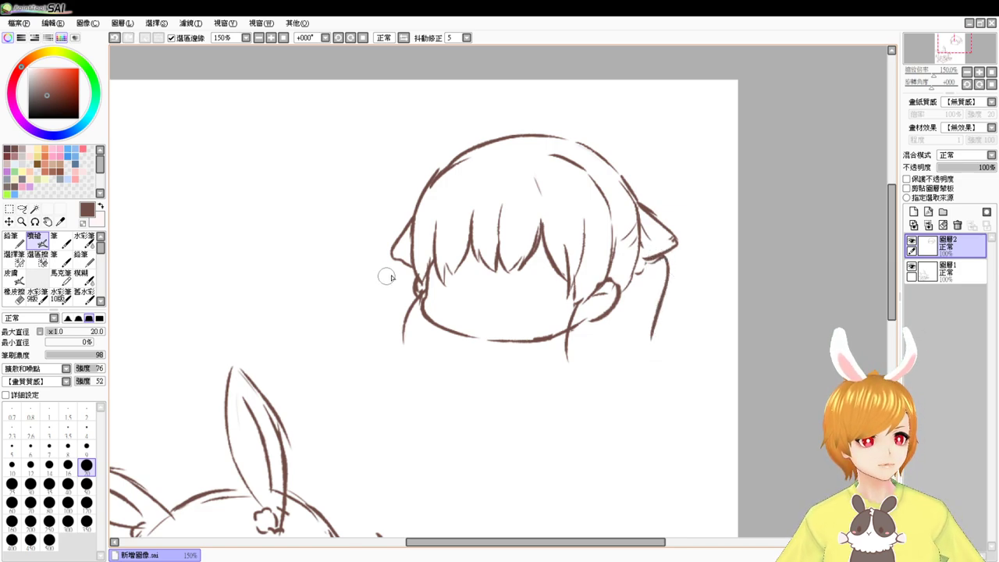
pyautogui.moveTo(407, 269); pyautogui.dragTo(398, 338)
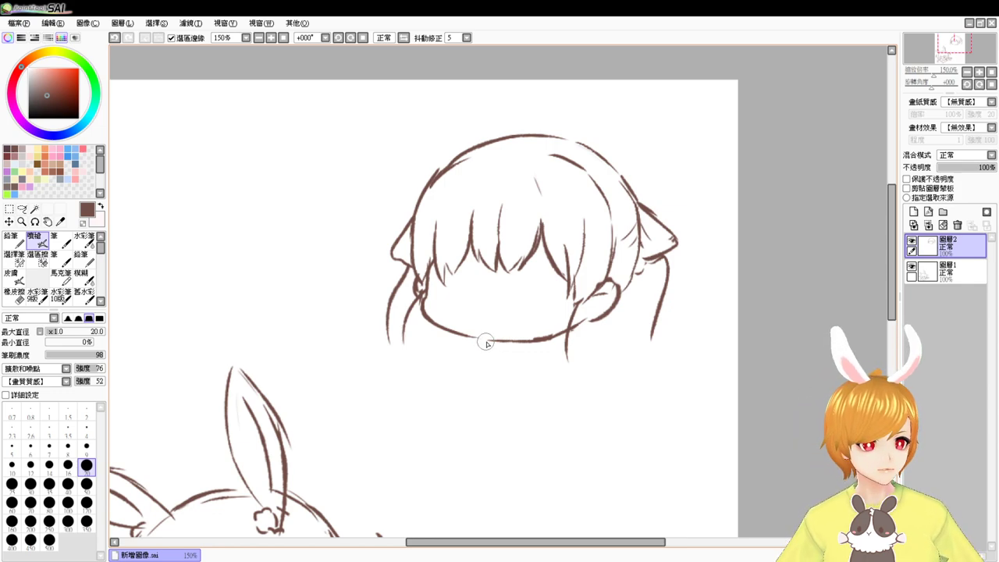
pyautogui.hotkey('ctrl', 'z')
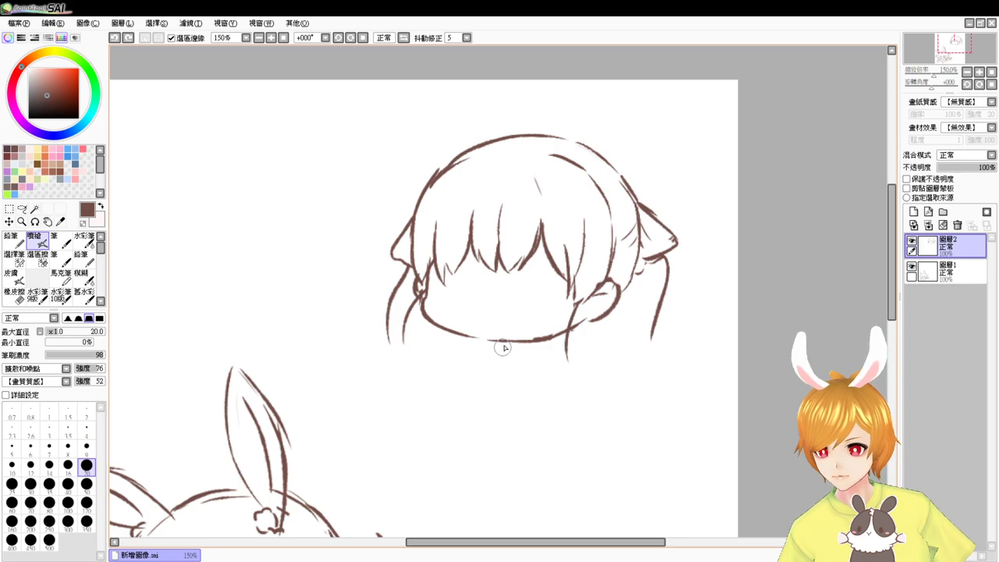
# Try a small neck bow with a flared tail, collar lines and sloping shoulders under the chin
pyautogui.moveTo(506, 359); pyautogui.dragTo(502, 350)
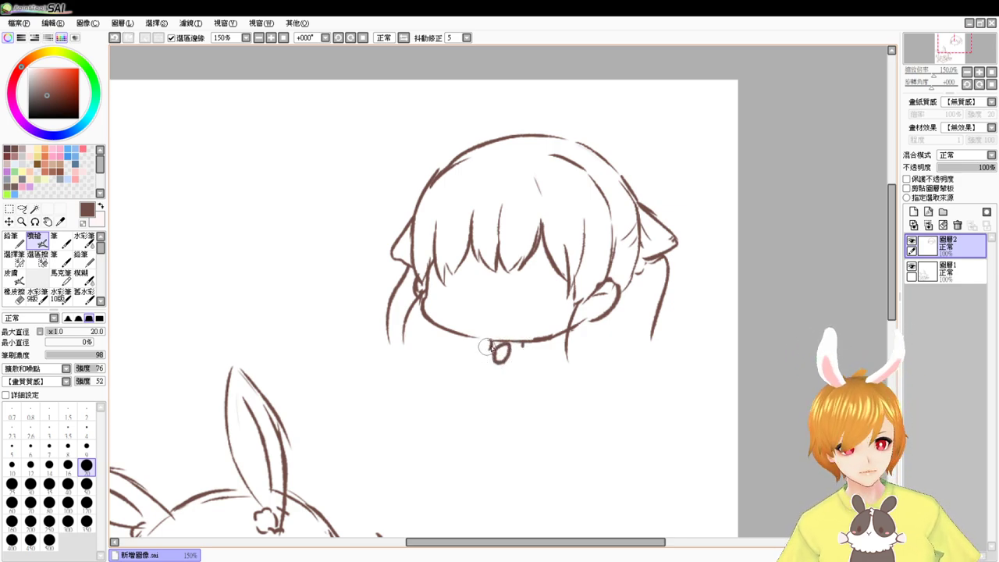
pyautogui.moveTo(488, 357)
pyautogui.mouseDown()
pyautogui.moveTo(479, 389)
pyautogui.moveTo(511, 377)
pyautogui.mouseUp()
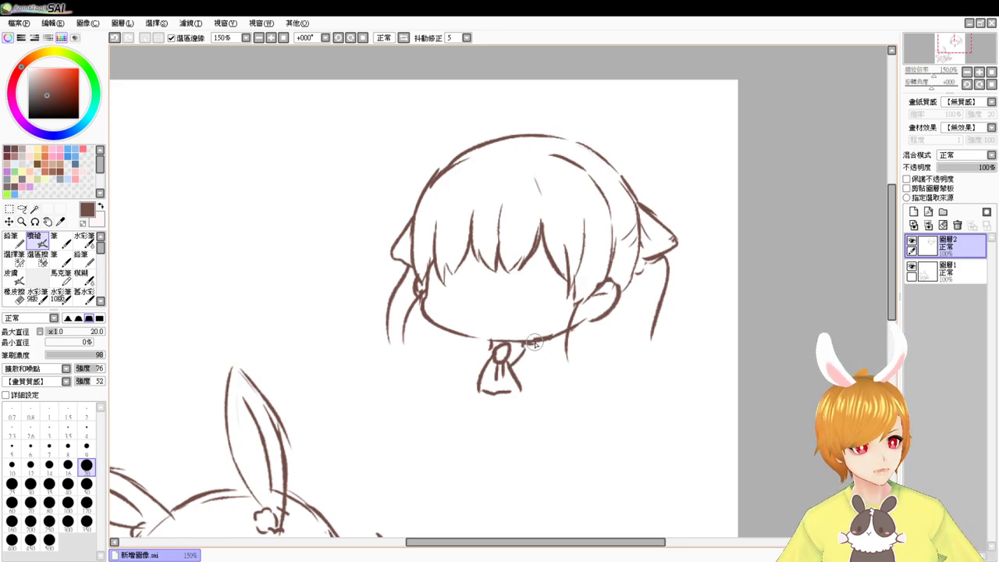
pyautogui.moveTo(535, 343)
pyautogui.mouseDown()
pyautogui.moveTo(531, 366)
pyautogui.moveTo(515, 374)
pyautogui.mouseUp()
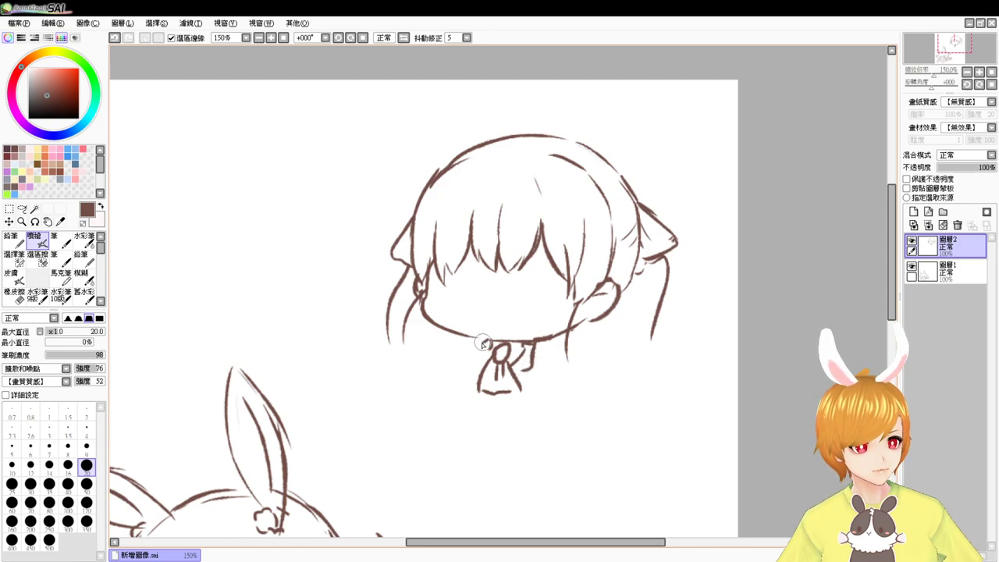
pyautogui.moveTo(483, 340); pyautogui.dragTo(480, 368)
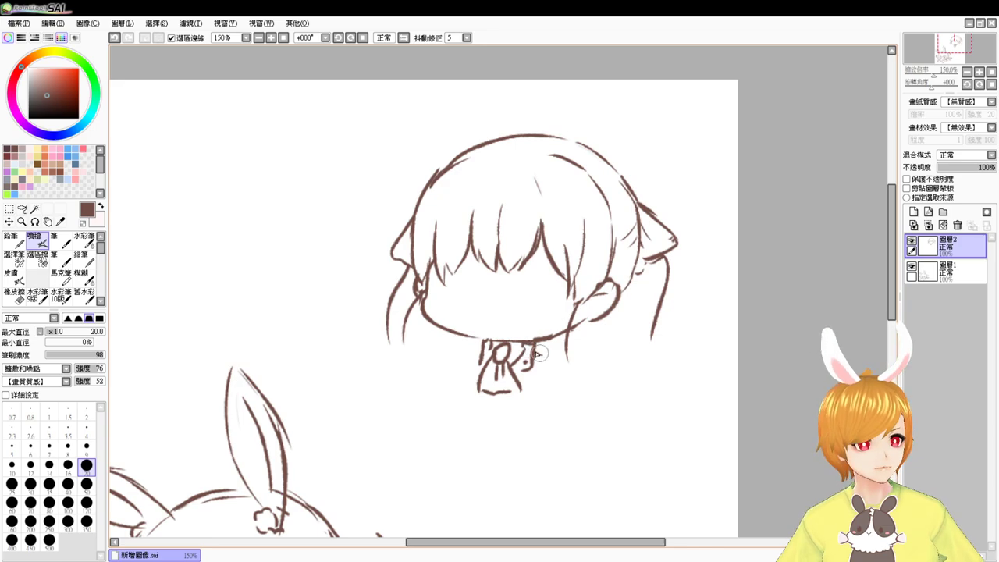
pyautogui.moveTo(539, 354); pyautogui.dragTo(570, 371)
pyautogui.hotkey('ctrl', 'z')
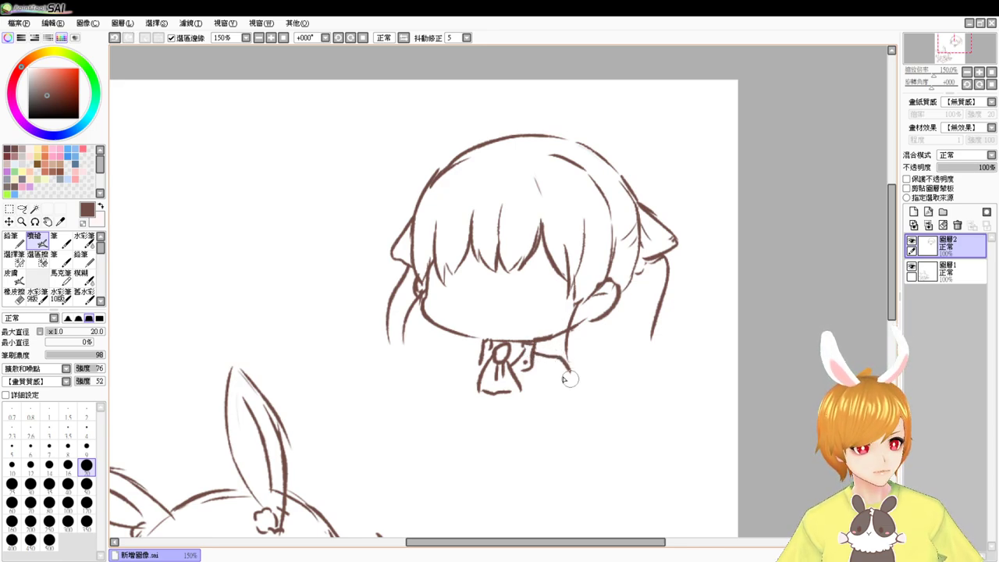
pyautogui.moveTo(477, 349); pyautogui.dragTo(451, 373)
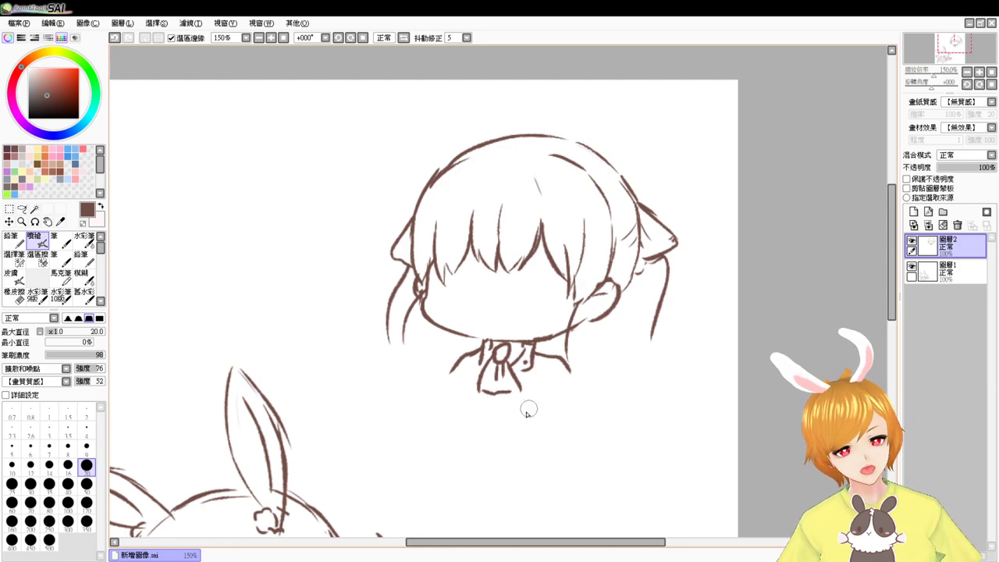
# Undo the shoulders, collar and neck bow under the chin
pyautogui.hotkey('ctrl', 'z')
pyautogui.hotkey('ctrl', 'z')
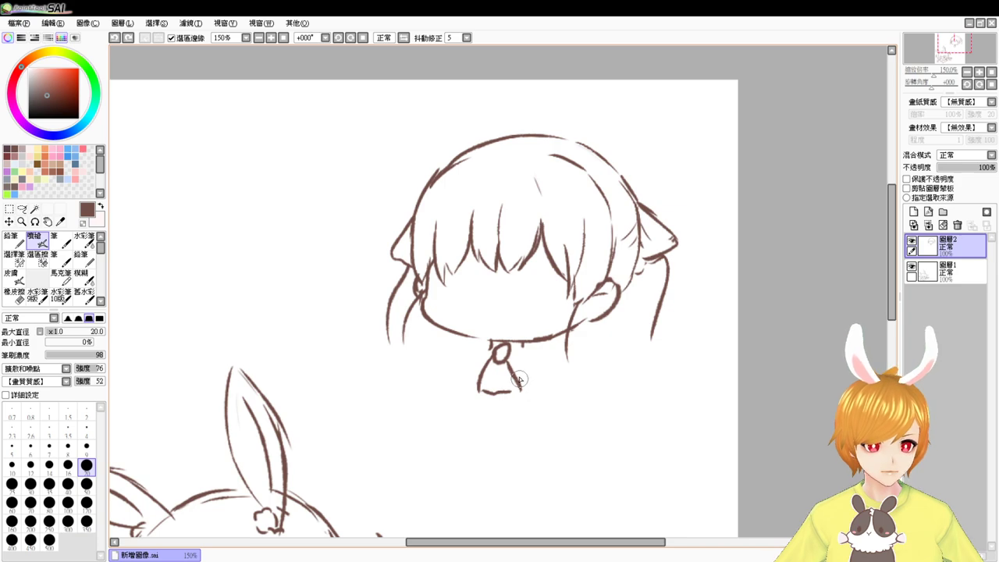
pyautogui.hotkey('ctrl', 'z')
pyautogui.hotkey('ctrl', 'z')
pyautogui.hotkey('ctrl', 'z')
pyautogui.hotkey('ctrl', 'z')
pyautogui.hotkey('ctrl', 'z')
pyautogui.hotkey('ctrl', 'z')
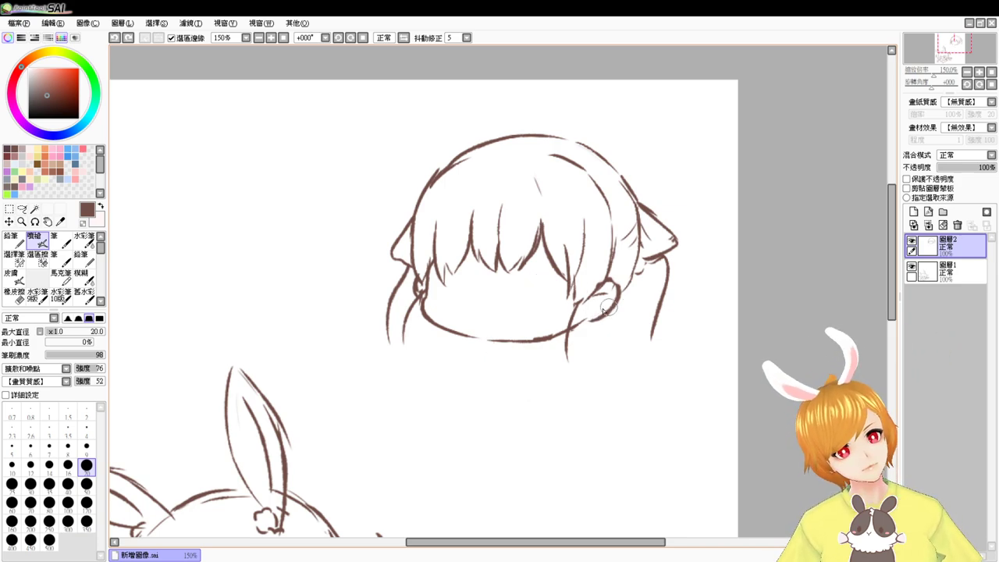
# Erase the right ear's outer outline and redraw the ear smaller beside the jaw
pyautogui.press('e')
pyautogui.press('e')
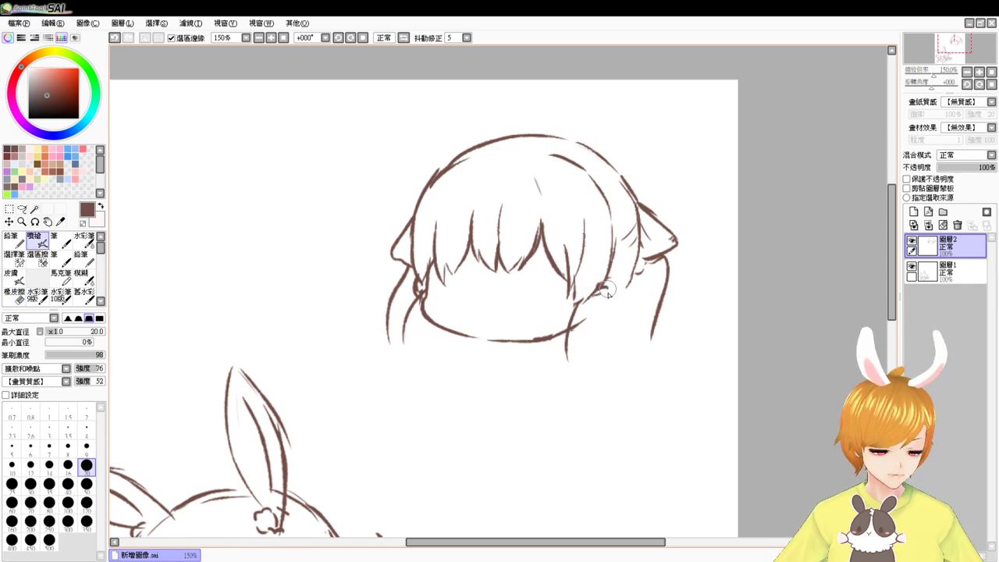
pyautogui.moveTo(605, 304); pyautogui.dragTo(574, 323)
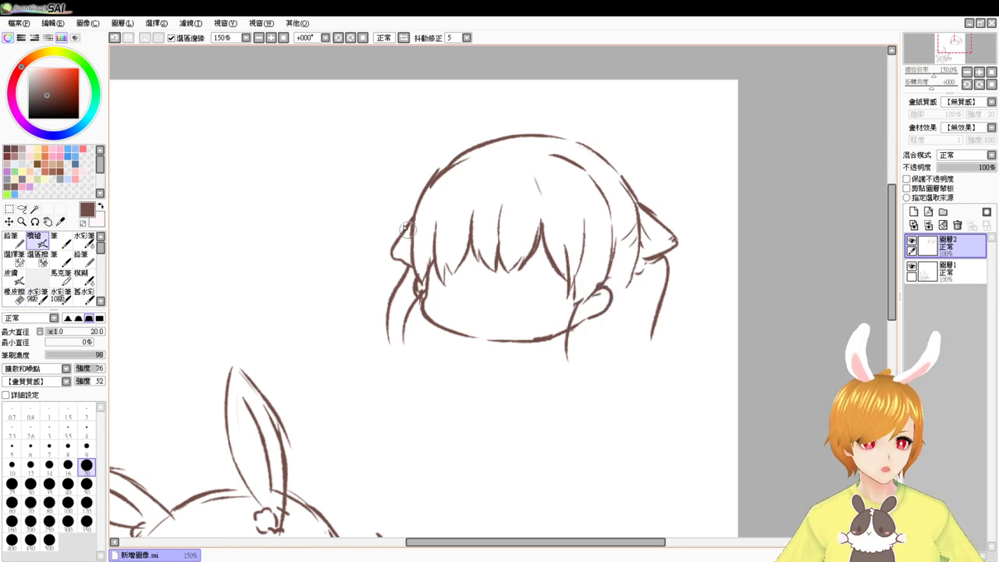
# Erase the curved strands hanging from the left and right pointed shapes
pyautogui.moveTo(406, 227)
pyautogui.mouseDown()
pyautogui.moveTo(398, 261)
pyautogui.moveTo(418, 305)
pyautogui.mouseUp()
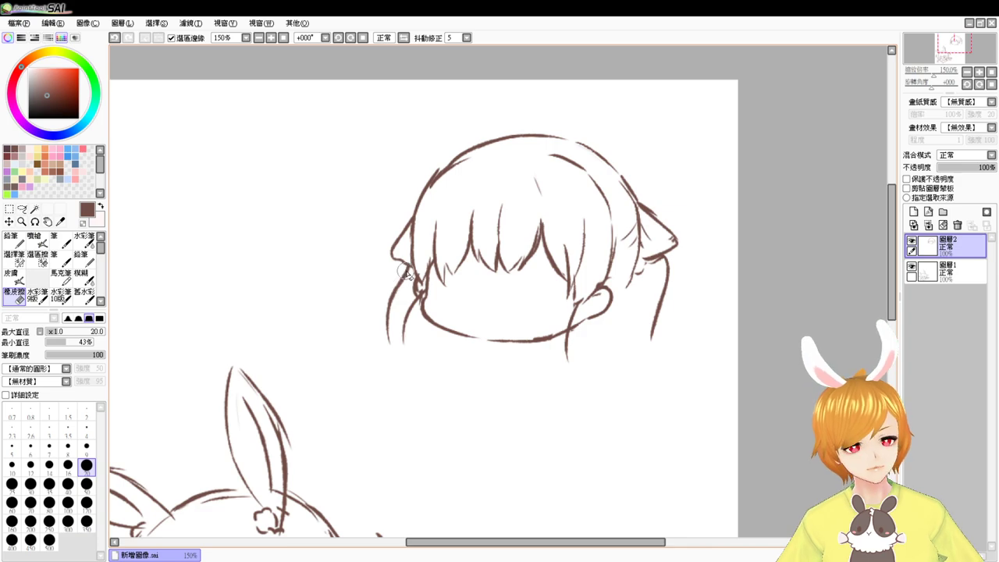
pyautogui.moveTo(405, 272); pyautogui.dragTo(380, 343)
pyautogui.press('b')
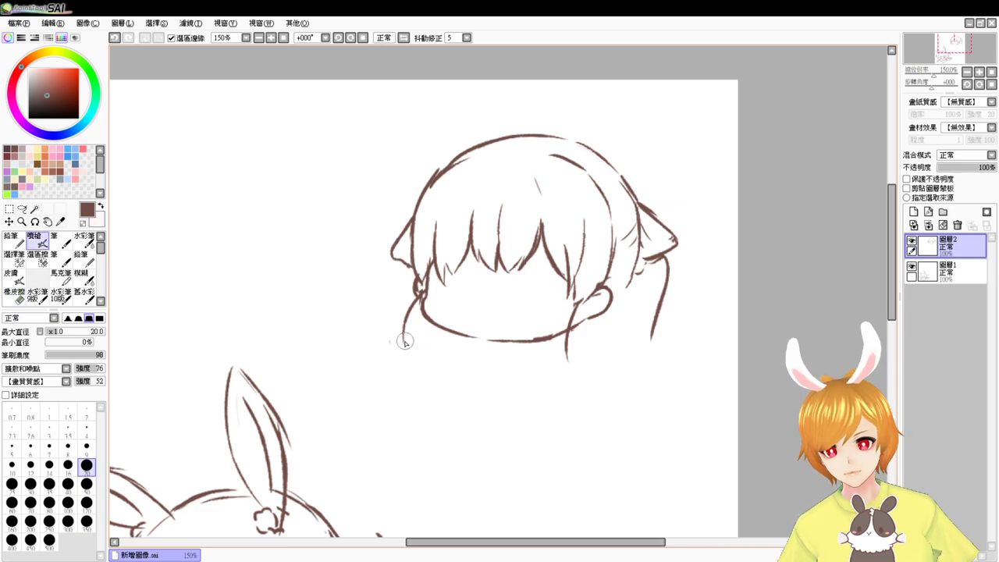
pyautogui.press('e')
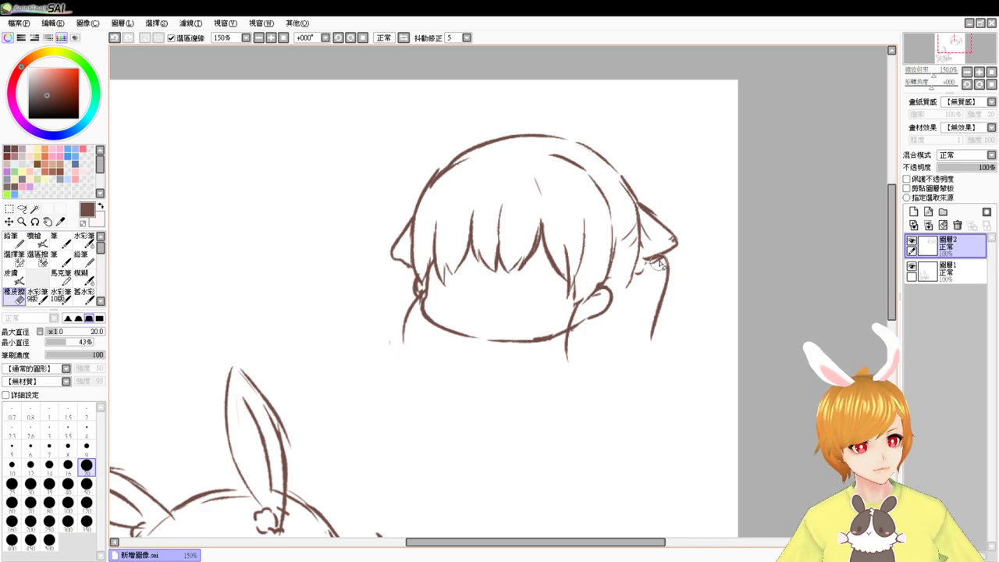
pyautogui.moveTo(671, 251); pyautogui.dragTo(654, 337)
pyautogui.press('e')
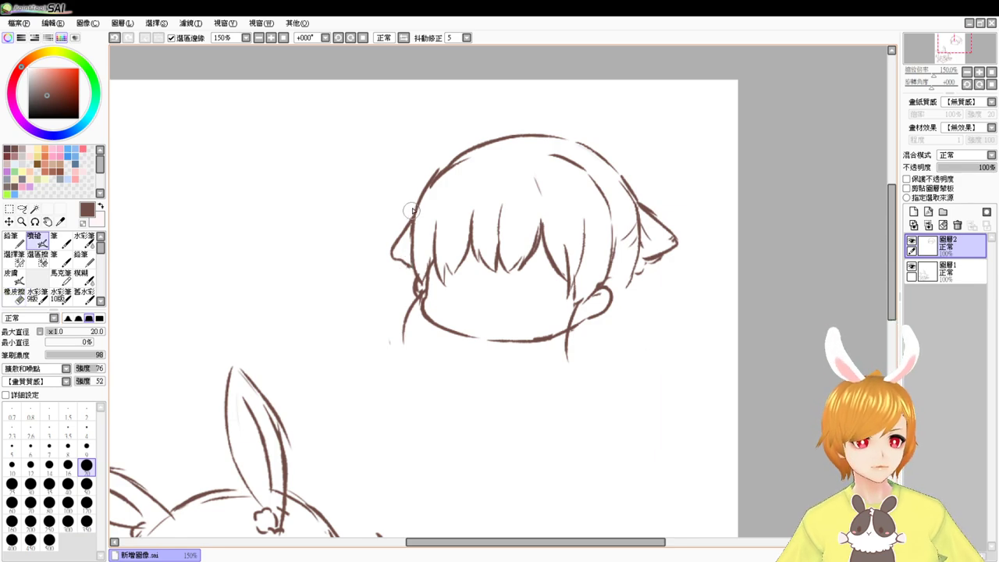
# Add a second pointed loop above the pointed shape on the head's left side and try a strand beneath it
pyautogui.moveTo(412, 209)
pyautogui.mouseDown()
pyautogui.moveTo(386, 277)
pyautogui.moveTo(412, 209)
pyautogui.moveTo(389, 229)
pyautogui.moveTo(400, 279)
pyautogui.moveTo(400, 260)
pyautogui.moveTo(392, 305)
pyautogui.mouseUp()
pyautogui.hotkey('ctrl', 'z')
pyautogui.moveTo(400, 266); pyautogui.dragTo(399, 346)
pyautogui.hotkey('ctrl', 'z')
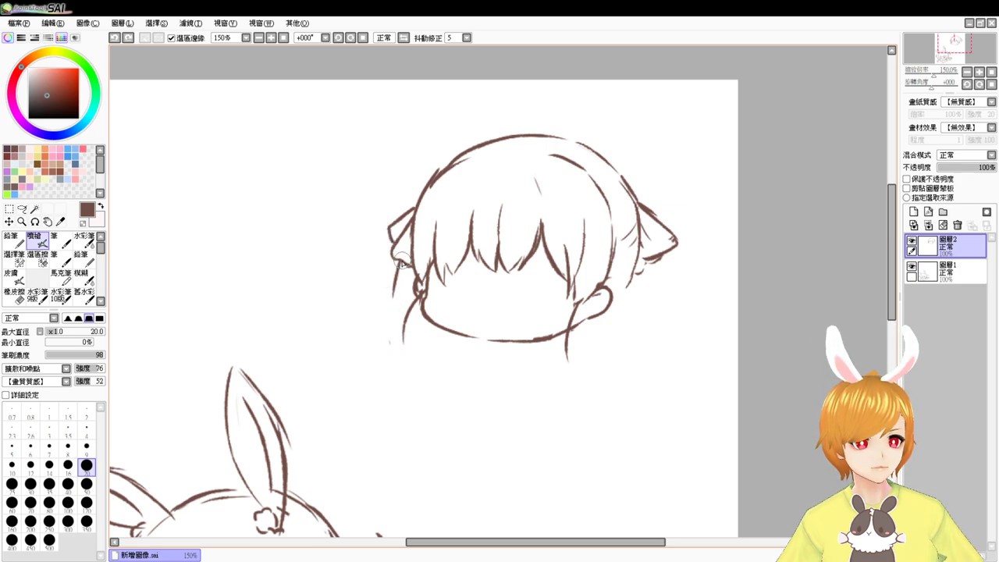
# Draw long wavy locks with pointed ends hanging from both side shapes to below the jaw
pyautogui.moveTo(399, 263)
pyautogui.mouseDown()
pyautogui.moveTo(384, 370)
pyautogui.moveTo(414, 378)
pyautogui.mouseUp()
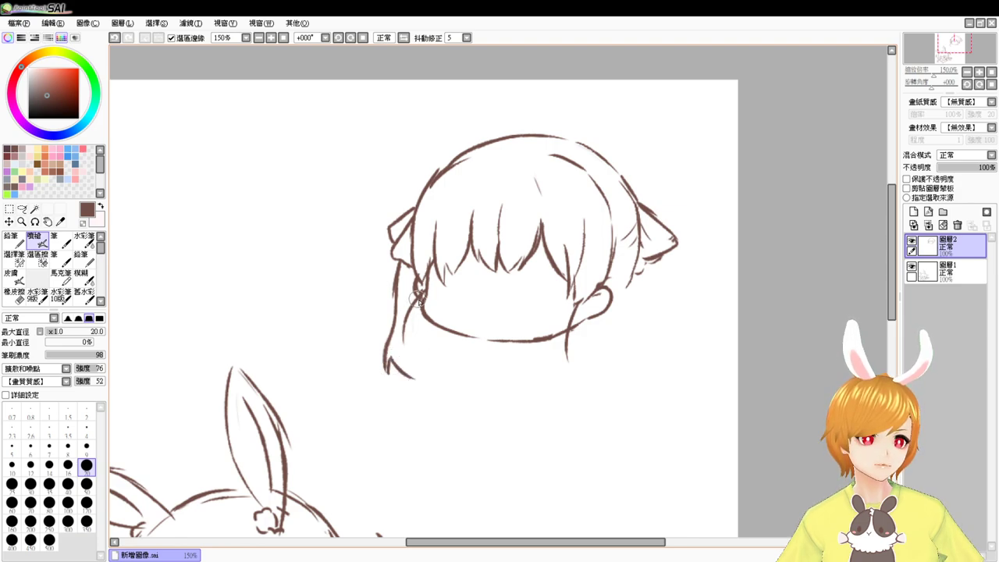
pyautogui.moveTo(419, 302); pyautogui.dragTo(413, 378)
pyautogui.moveTo(632, 291); pyautogui.dragTo(628, 384)
pyautogui.moveTo(651, 264)
pyautogui.mouseDown()
pyautogui.moveTo(653, 393)
pyautogui.moveTo(654, 374)
pyautogui.moveTo(630, 402)
pyautogui.mouseUp()
pyautogui.moveTo(638, 355); pyautogui.dragTo(624, 402)
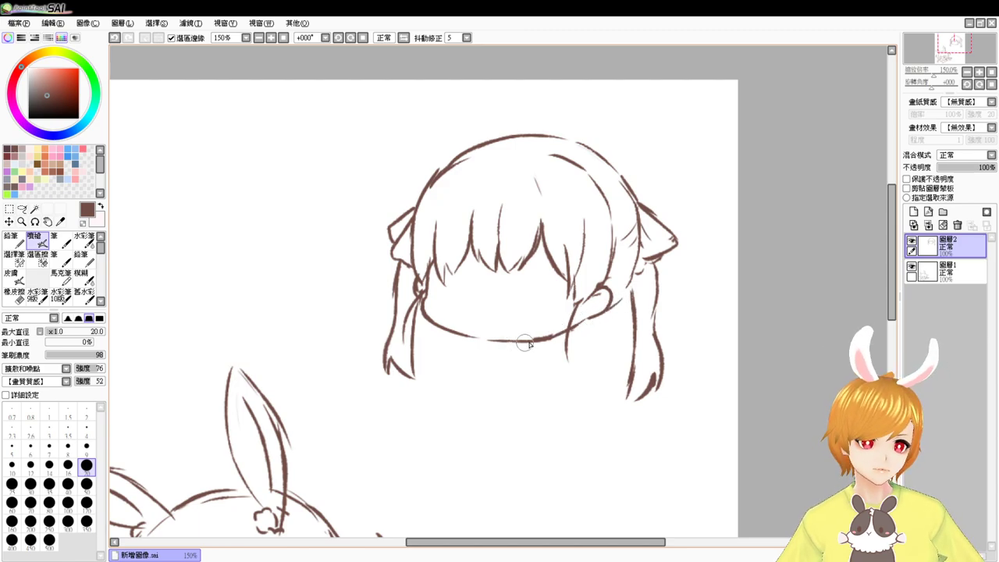
# Open a gap in the chin line and draw a neck bow there with a round knot and a flared hanging tail
pyautogui.moveTo(533, 341); pyautogui.dragTo(529, 361)
pyautogui.hotkey('ctrl', 'z')
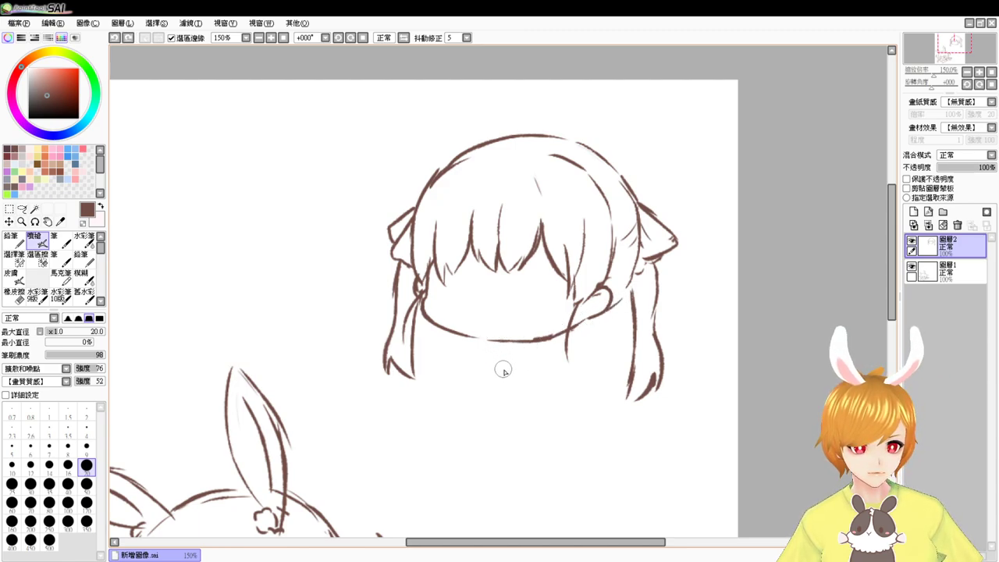
pyautogui.press('e')
pyautogui.press('b')
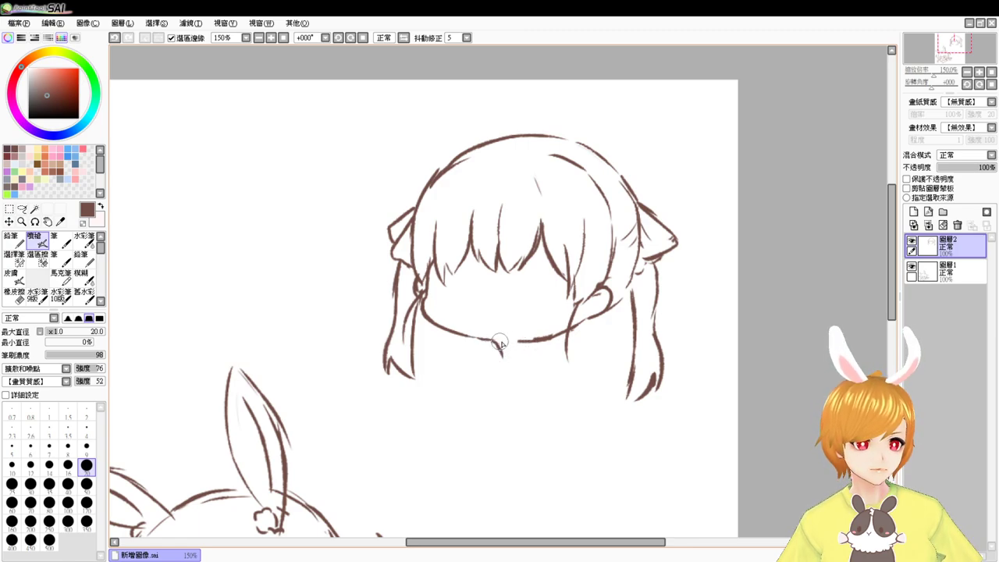
pyautogui.moveTo(491, 340); pyautogui.dragTo(505, 341)
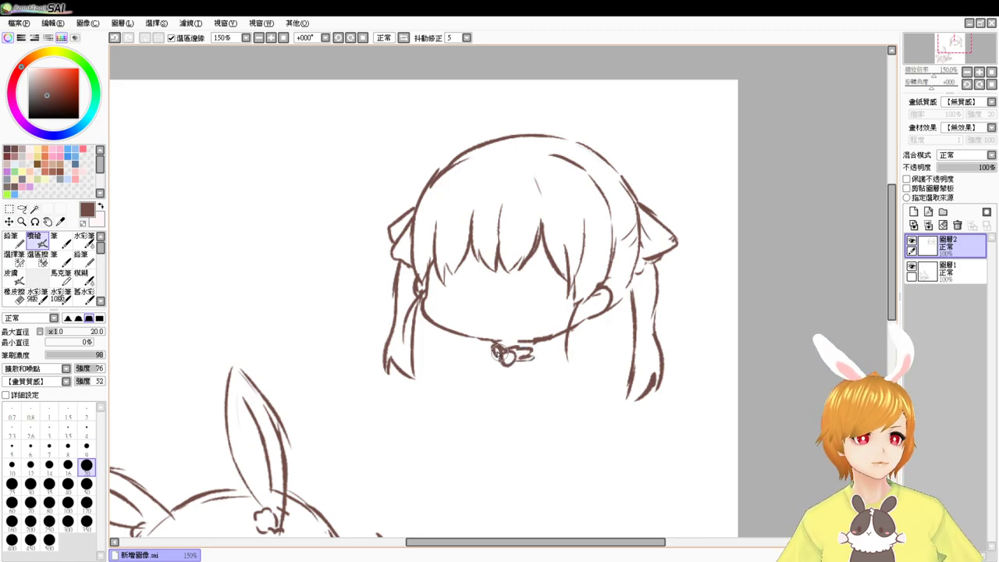
pyautogui.moveTo(500, 364)
pyautogui.mouseDown()
pyautogui.moveTo(520, 389)
pyautogui.moveTo(494, 396)
pyautogui.moveTo(519, 394)
pyautogui.mouseUp()
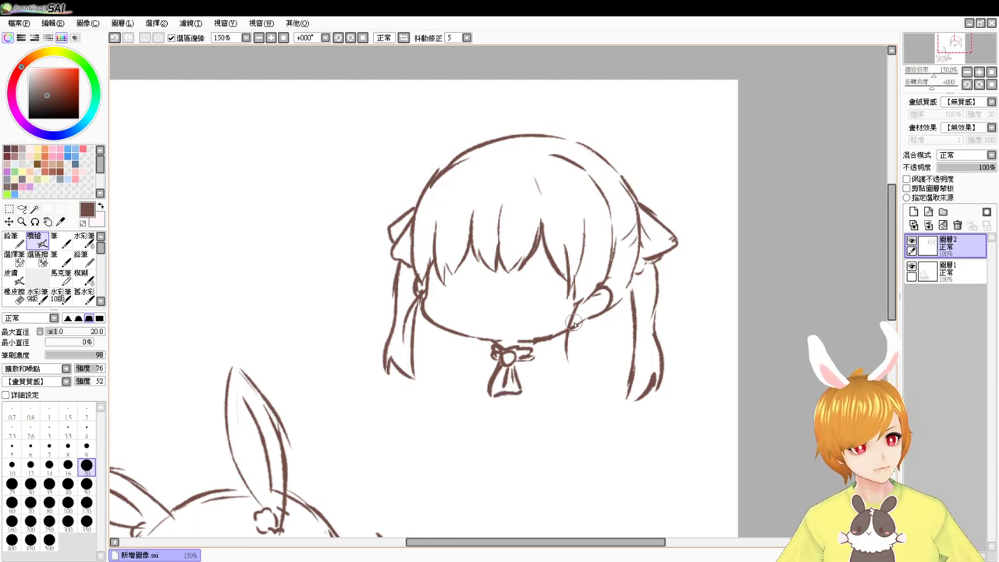
pyautogui.scroll(1, 581, 334)
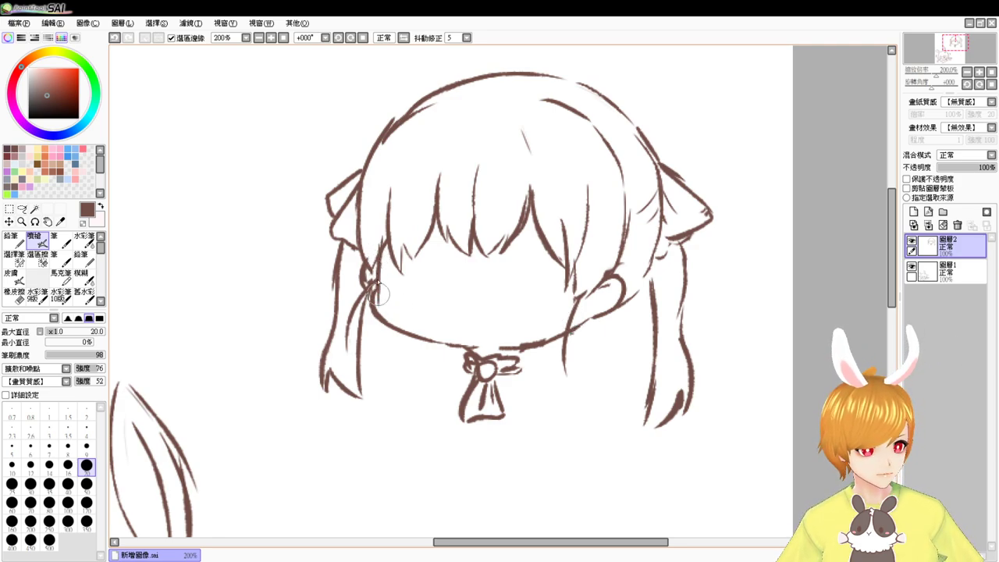
pyautogui.moveTo(376, 317)
pyautogui.mouseDown()
pyautogui.moveTo(414, 340)
pyautogui.moveTo(395, 331)
pyautogui.moveTo(468, 342)
pyautogui.mouseUp()
pyautogui.hotkey('ctrl', 'z')
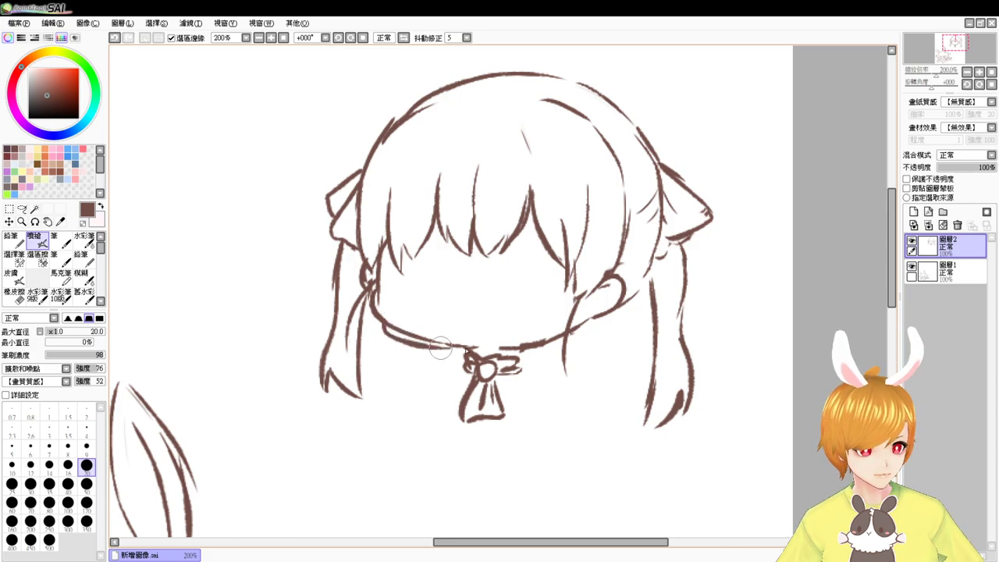
pyautogui.hotkey('ctrl', 'z')
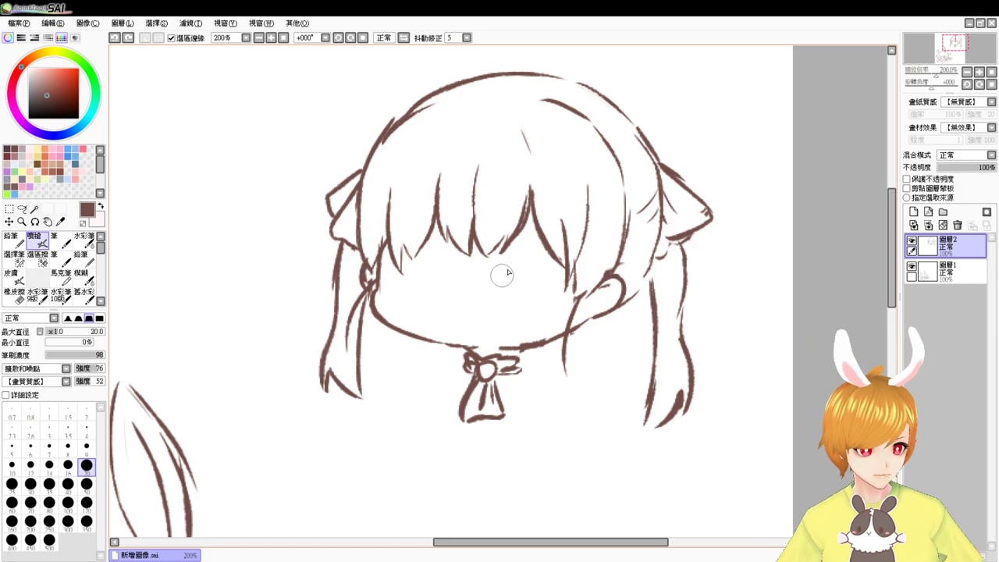
# Try arched upper eyelids on both sides of the face with curved iris lines beneath them
pyautogui.moveTo(499, 282)
pyautogui.mouseDown()
pyautogui.moveTo(532, 265)
pyautogui.moveTo(549, 271)
pyautogui.moveTo(543, 288)
pyautogui.mouseUp()
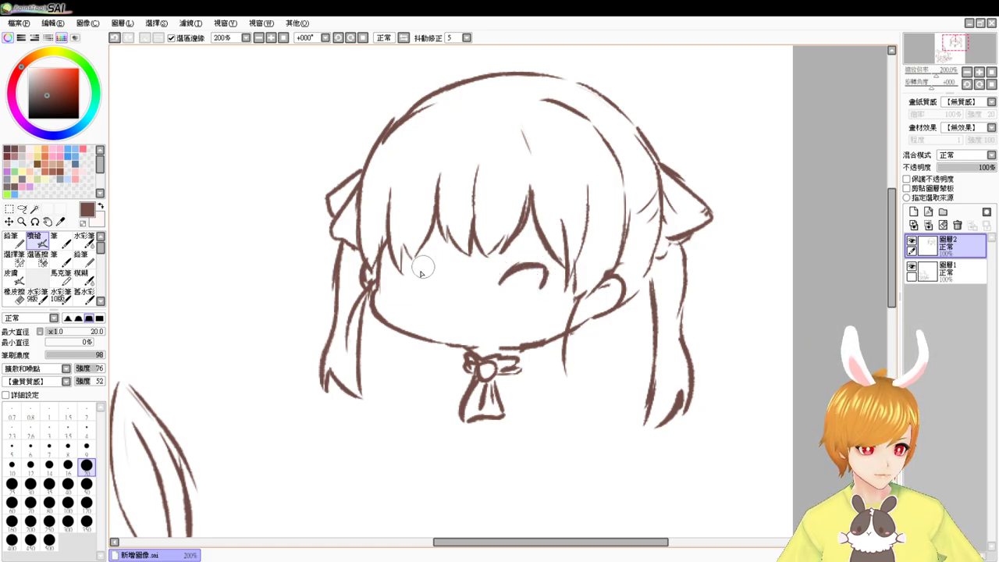
pyautogui.moveTo(421, 273)
pyautogui.mouseDown()
pyautogui.moveTo(435, 286)
pyautogui.moveTo(397, 284)
pyautogui.mouseUp()
pyautogui.hotkey('ctrl', 'z')
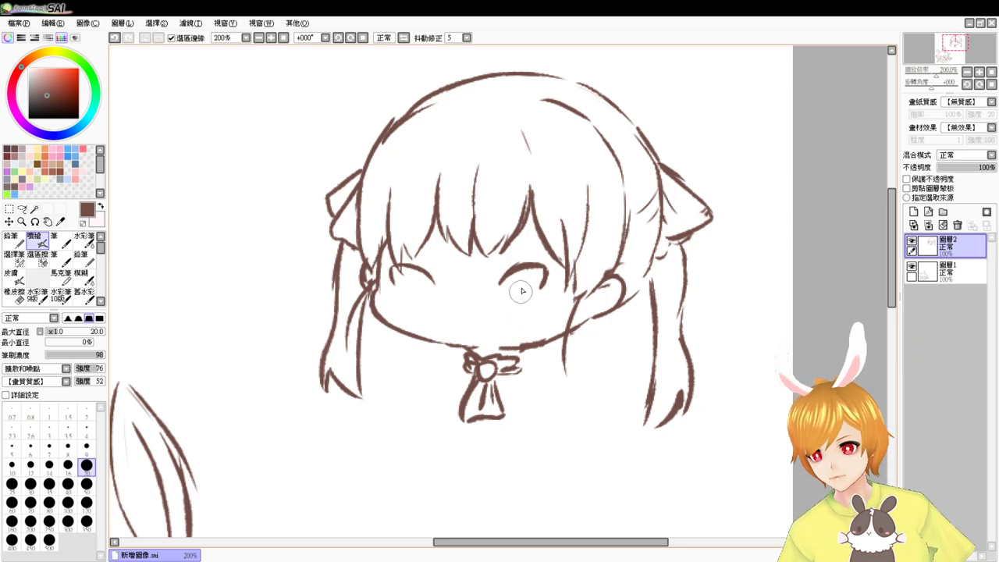
pyautogui.hotkey('ctrl', 'z')
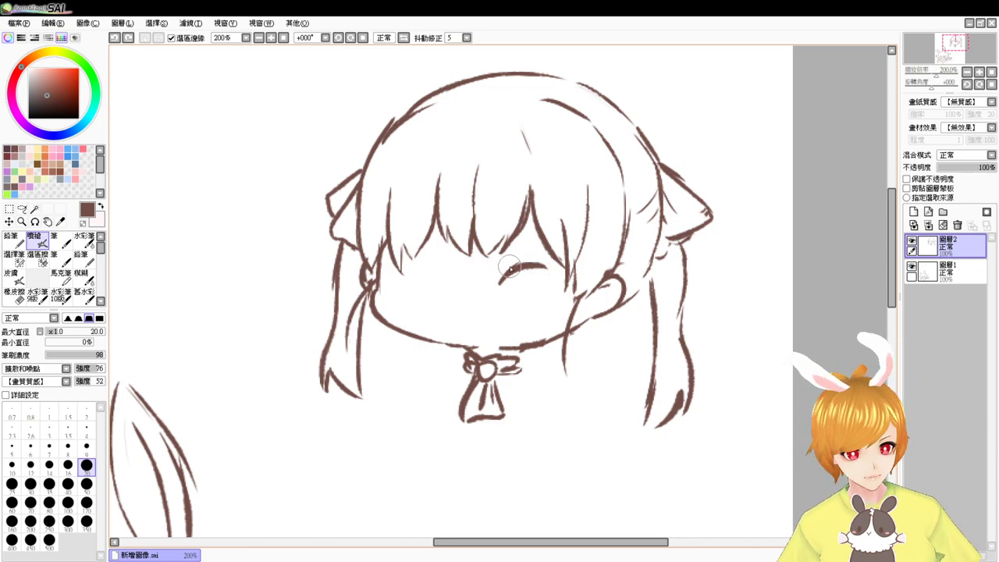
pyautogui.moveTo(392, 269)
pyautogui.mouseDown()
pyautogui.moveTo(416, 273)
pyautogui.moveTo(429, 288)
pyautogui.mouseUp()
pyautogui.hotkey('ctrl', 'z')
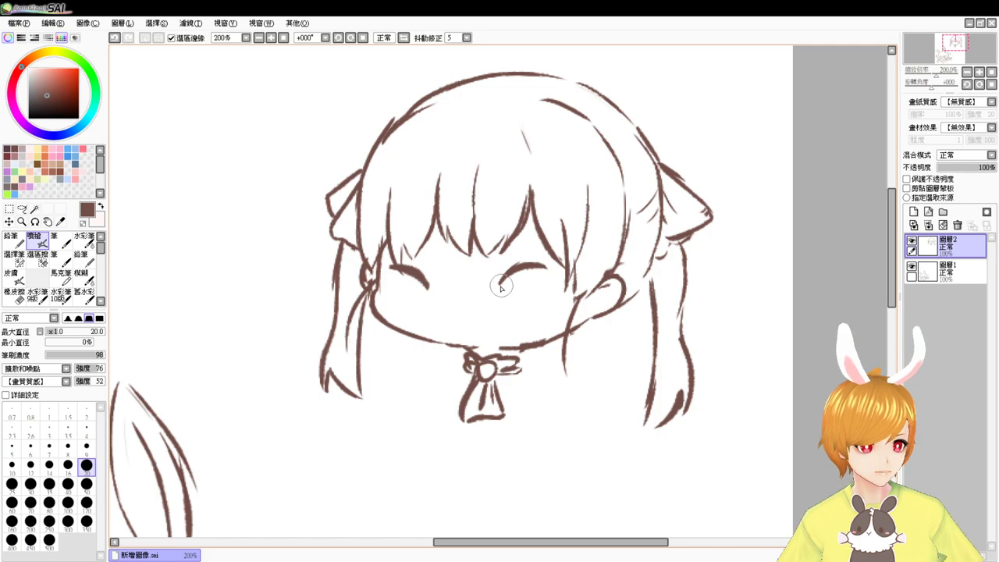
pyautogui.moveTo(507, 279)
pyautogui.mouseDown()
pyautogui.moveTo(548, 267)
pyautogui.moveTo(523, 295)
pyautogui.moveTo(547, 288)
pyautogui.mouseUp()
pyautogui.moveTo(400, 271); pyautogui.dragTo(405, 289)
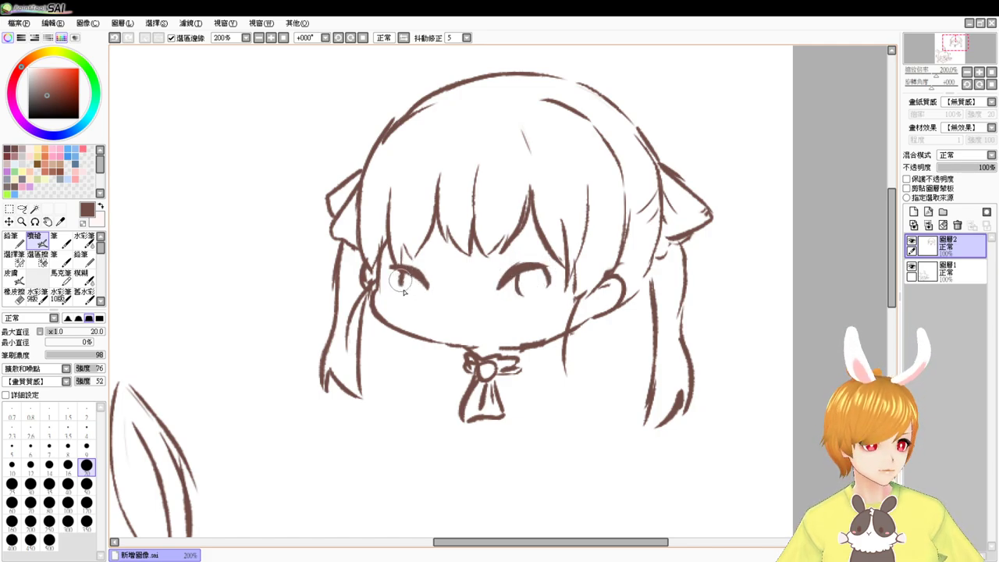
# Undo the iris and arched eyelid strokes on both sides of the face
pyautogui.hotkey('ctrl', 'z')
pyautogui.hotkey('ctrl', 'z')
pyautogui.hotkey('ctrl', 'z')
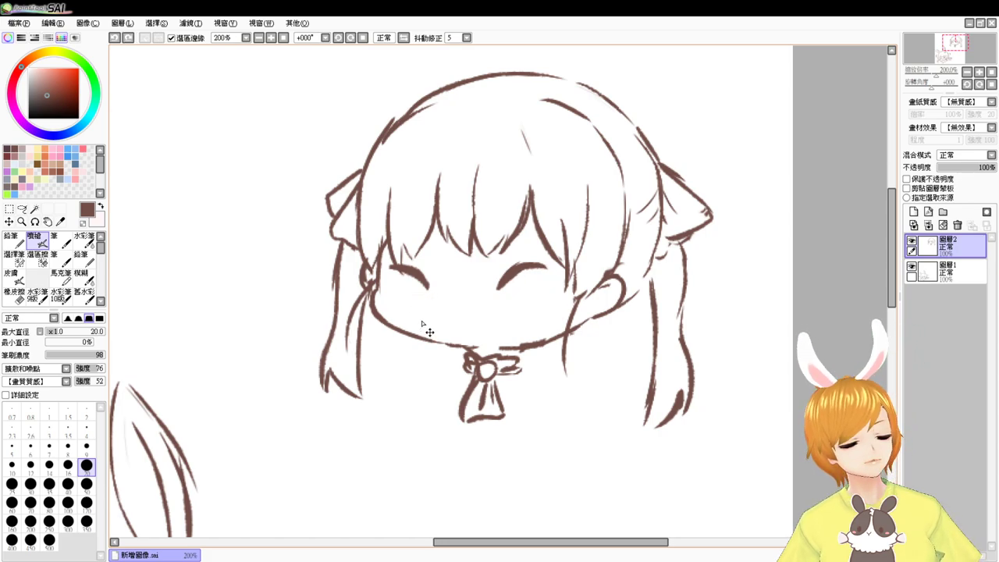
pyautogui.hotkey('ctrl', 'z')
pyautogui.hotkey('ctrl', 'z')
pyautogui.hotkey('ctrl', 'z')
pyautogui.hotkey('ctrl', 'z')
pyautogui.hotkey('ctrl', 'z')
pyautogui.hotkey('ctrl', 'z')
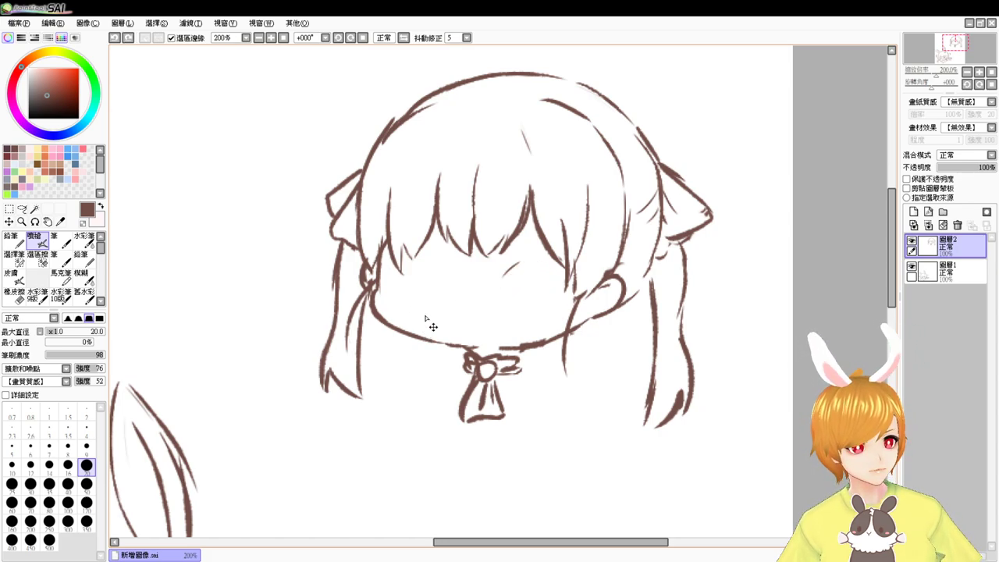
pyautogui.hotkey('ctrl', 'z')
# Draw an open mouth with a small fang, squeezed-shut "> <" eyes and a dot for the nose
pyautogui.moveTo(462, 304)
pyautogui.mouseDown()
pyautogui.moveTo(494, 298)
pyautogui.moveTo(501, 327)
pyautogui.moveTo(468, 319)
pyautogui.moveTo(492, 299)
pyautogui.mouseUp()
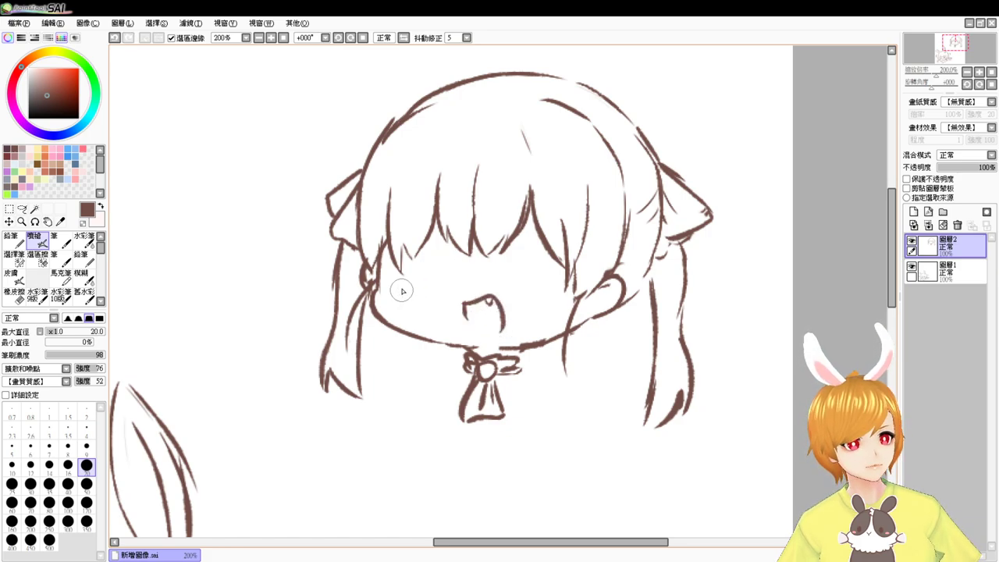
pyautogui.moveTo(401, 293)
pyautogui.mouseDown()
pyautogui.moveTo(431, 278)
pyautogui.moveTo(412, 281)
pyautogui.moveTo(435, 293)
pyautogui.moveTo(412, 297)
pyautogui.mouseUp()
pyautogui.hotkey('ctrl', 'z')
pyautogui.hotkey('ctrl', 'z')
pyautogui.hotkey('ctrl', 'z')
pyautogui.hotkey('ctrl', 'z')
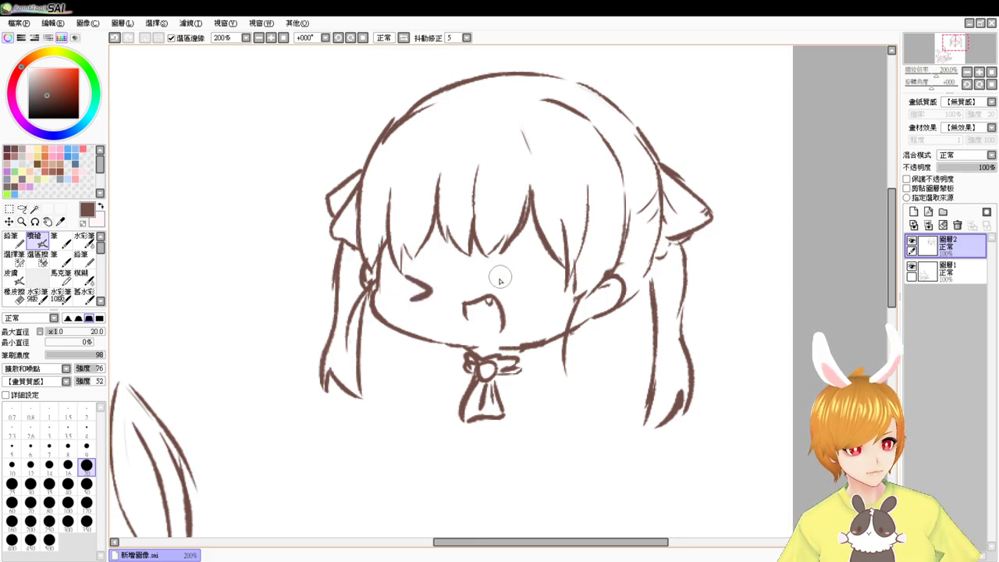
pyautogui.hotkey('ctrl', 'z')
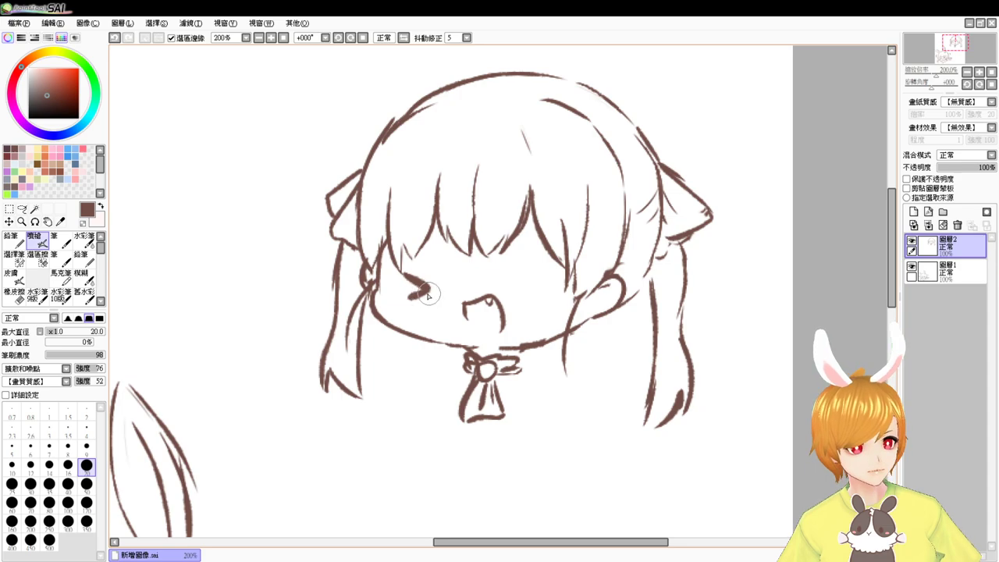
pyautogui.moveTo(509, 280)
pyautogui.mouseDown()
pyautogui.moveTo(535, 263)
pyautogui.moveTo(509, 278)
pyautogui.moveTo(529, 263)
pyautogui.moveTo(508, 283)
pyautogui.moveTo(537, 290)
pyautogui.mouseUp()
pyautogui.click(469, 287)
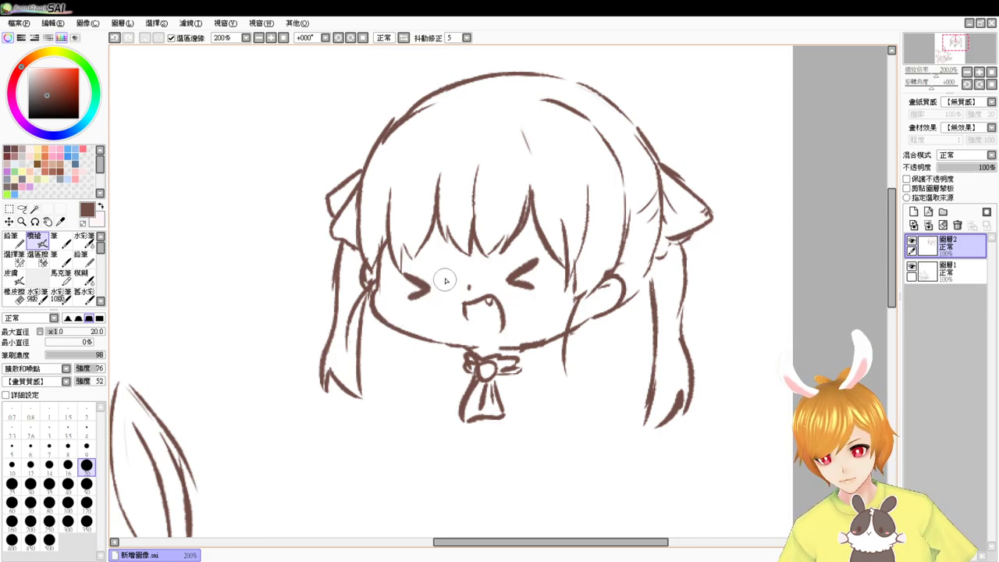
# Erase both squeezed-shut eyes and redraw them with thicker strokes, the left one slightly higher and further out
pyautogui.press('e')
pyautogui.press('b')
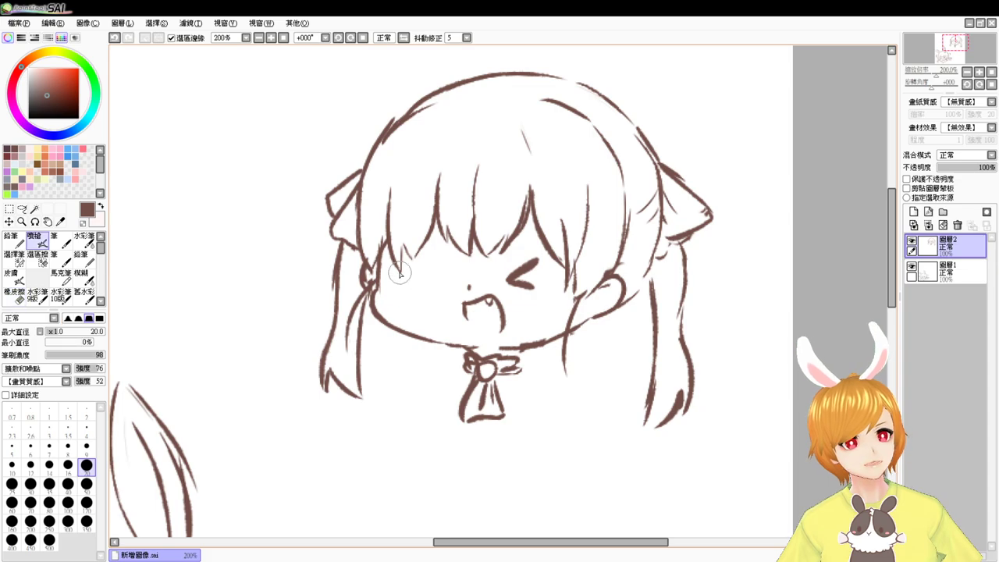
pyautogui.moveTo(398, 269)
pyautogui.mouseDown()
pyautogui.moveTo(427, 281)
pyautogui.moveTo(402, 295)
pyautogui.mouseUp()
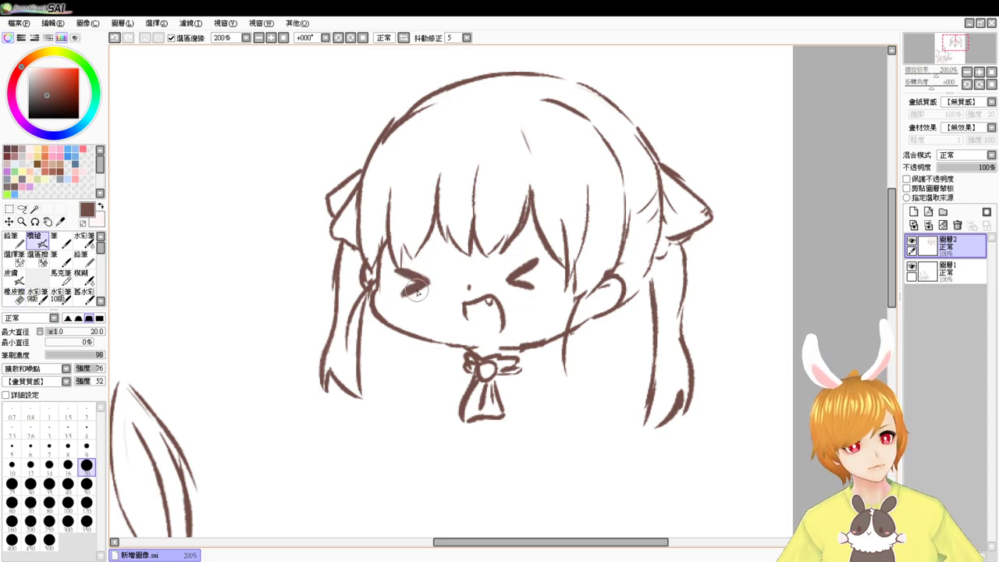
pyautogui.press('e')
pyautogui.press('e')
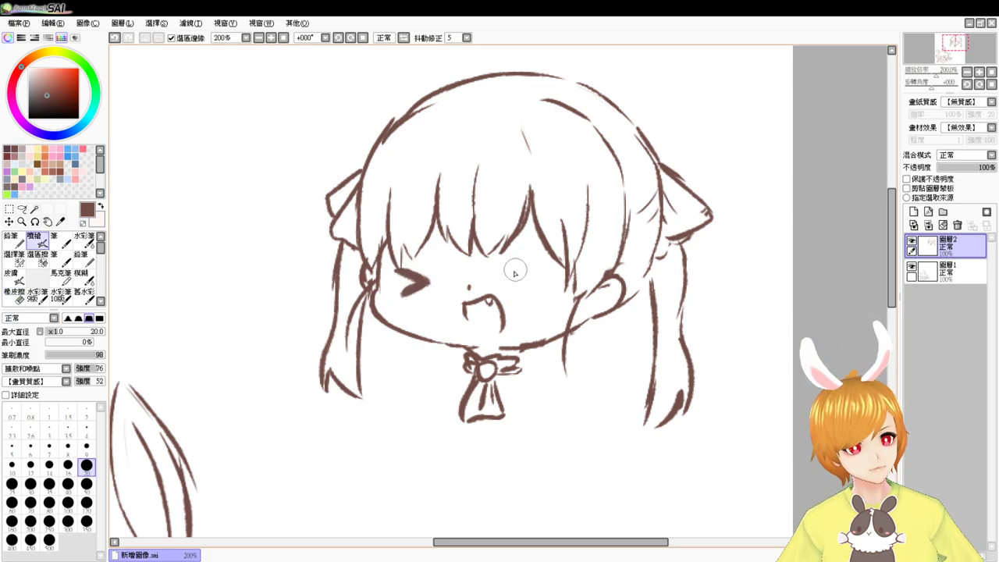
pyautogui.moveTo(538, 257)
pyautogui.mouseDown()
pyautogui.moveTo(511, 273)
pyautogui.moveTo(537, 282)
pyautogui.moveTo(513, 275)
pyautogui.mouseUp()
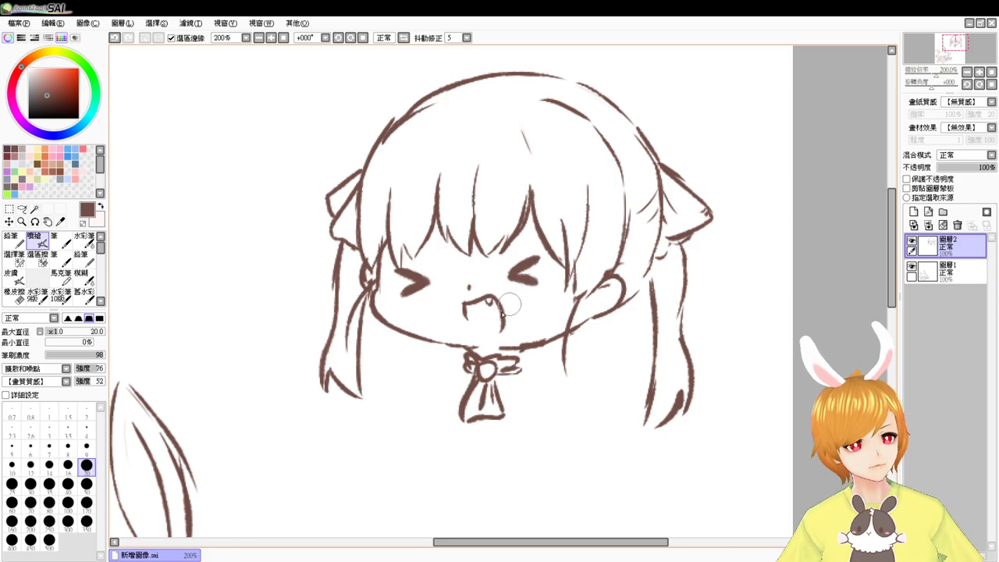
pyautogui.press('e')
pyautogui.moveTo(428, 278)
pyautogui.mouseDown()
pyautogui.moveTo(417, 289)
pyautogui.moveTo(398, 273)
pyautogui.moveTo(425, 277)
pyautogui.moveTo(405, 286)
pyautogui.mouseUp()
pyautogui.press('e')
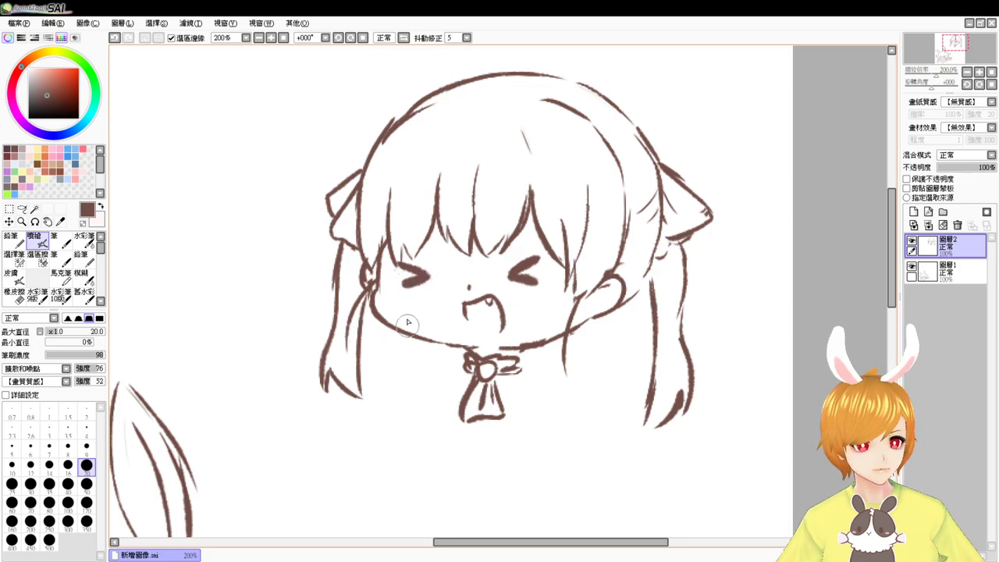
# Draw a rounded curve on each side of the neck bow, with short downward lines beneath the right one
pyautogui.moveTo(462, 369)
pyautogui.mouseDown()
pyautogui.moveTo(537, 368)
pyautogui.moveTo(530, 373)
pyautogui.moveTo(565, 348)
pyautogui.mouseUp()
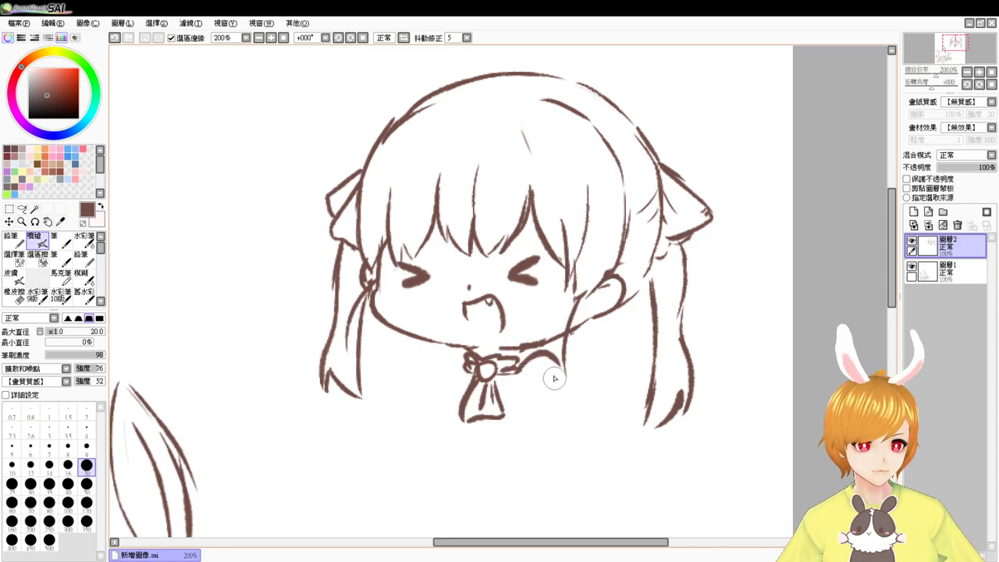
pyautogui.hotkey('ctrl', 'z')
pyautogui.moveTo(522, 380)
pyautogui.mouseDown()
pyautogui.moveTo(565, 369)
pyautogui.moveTo(580, 396)
pyautogui.mouseUp()
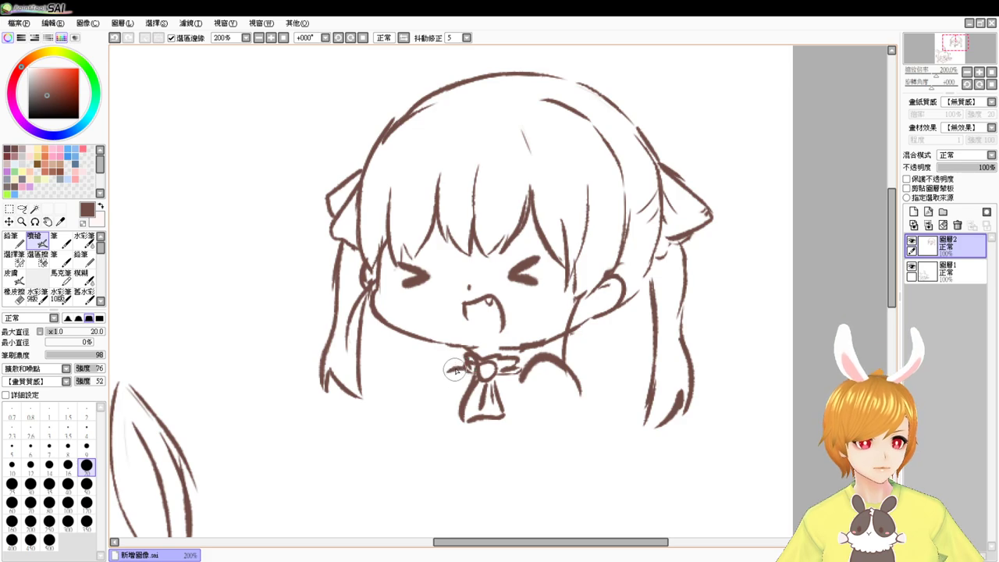
pyautogui.moveTo(463, 369); pyautogui.dragTo(425, 387)
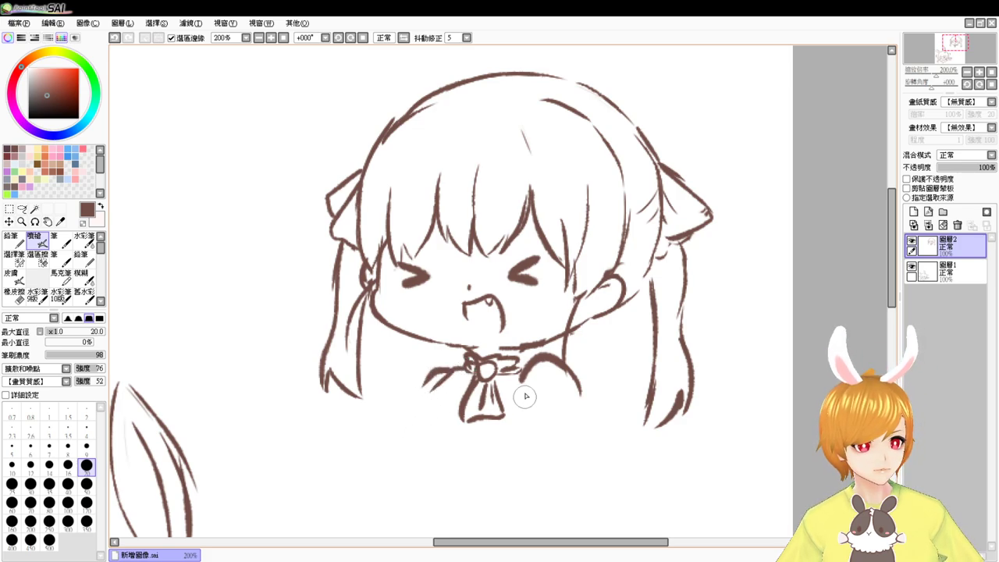
pyautogui.moveTo(526, 393); pyautogui.dragTo(530, 410)
pyautogui.moveTo(577, 385); pyautogui.dragTo(575, 414)
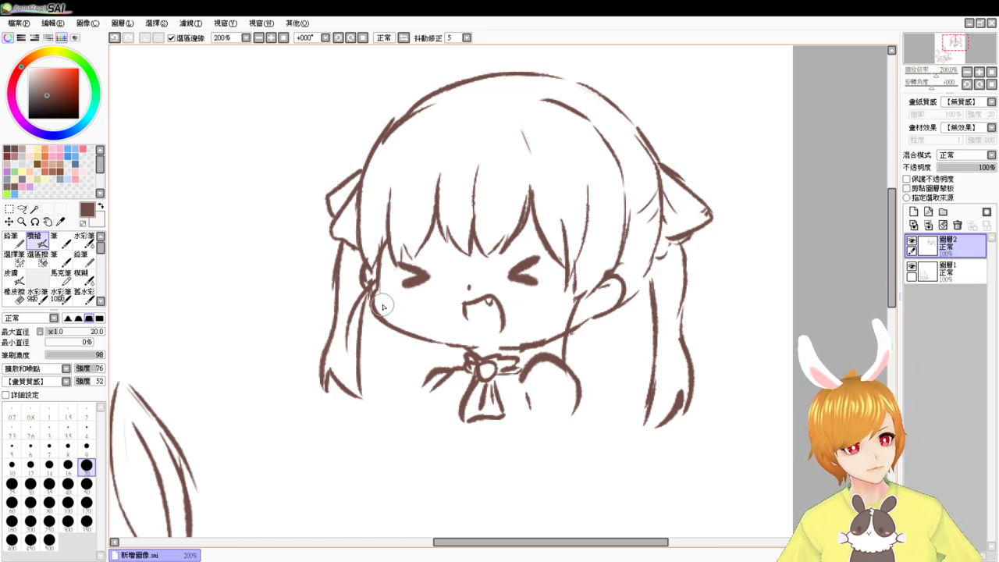
# Add an oval blush mark with short strokes inside on each cheek and check the whole canvas
pyautogui.moveTo(385, 303); pyautogui.dragTo(389, 314)
pyautogui.moveTo(390, 301); pyautogui.dragTo(386, 317)
pyautogui.moveTo(553, 310); pyautogui.dragTo(535, 317)
pyautogui.click(283, 37)
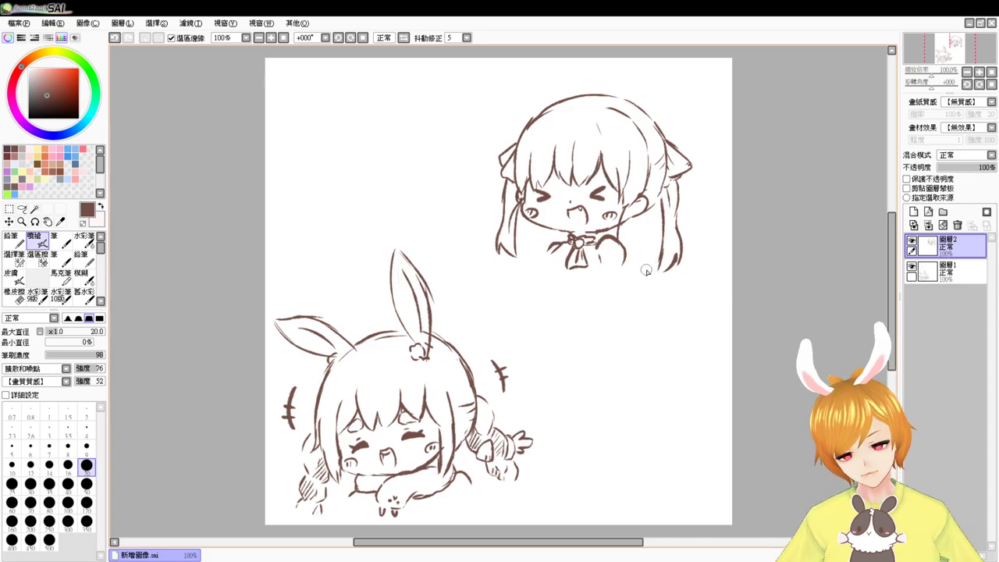
pyautogui.scroll(1, 646, 271)
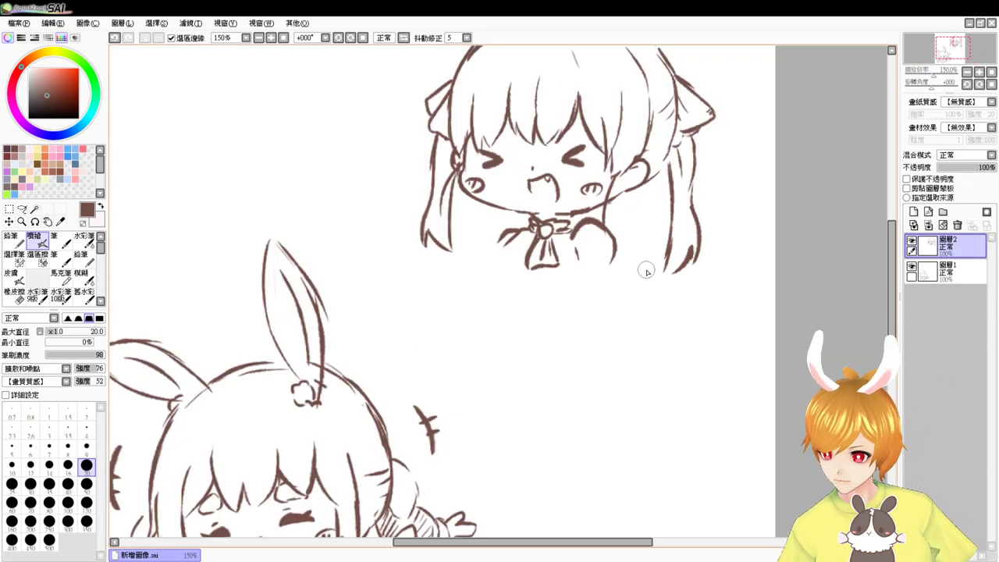
pyautogui.moveTo(646, 271); pyautogui.dragTo(582, 341)
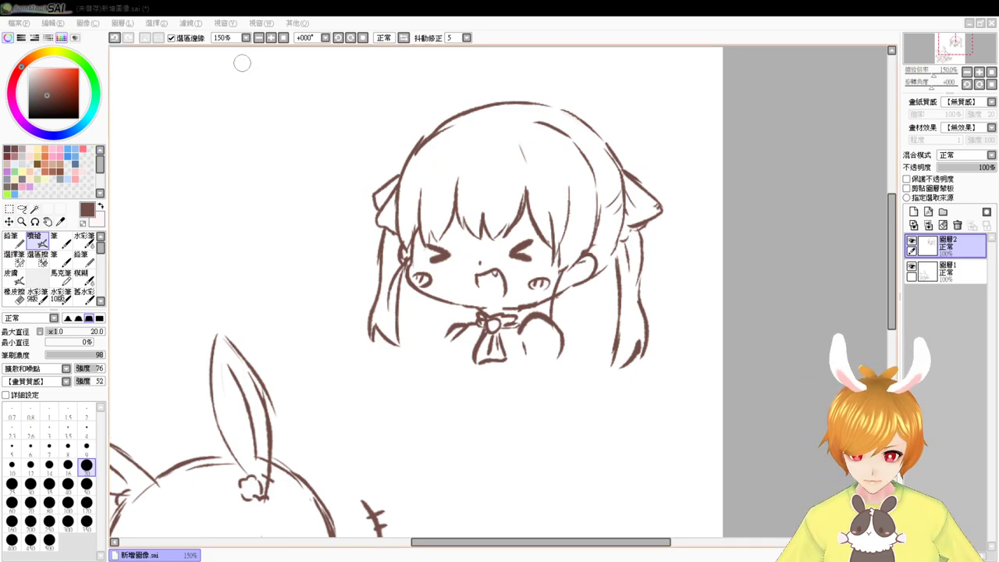
pyautogui.click(283, 37)
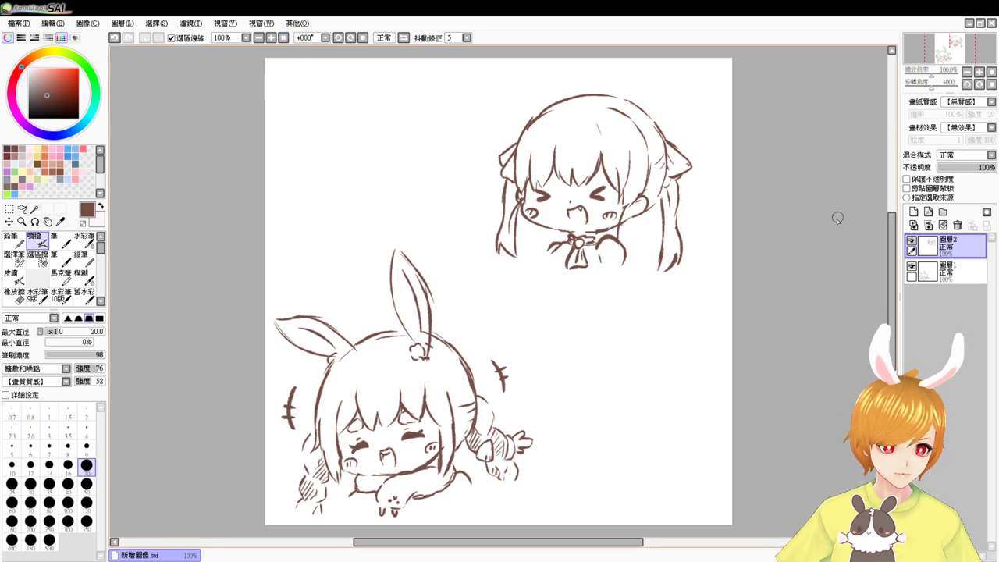
# Erase the left blush mark and left jaw line, and redraw the jaw further inward down to the bow
pyautogui.scroll(2, 850, 223)
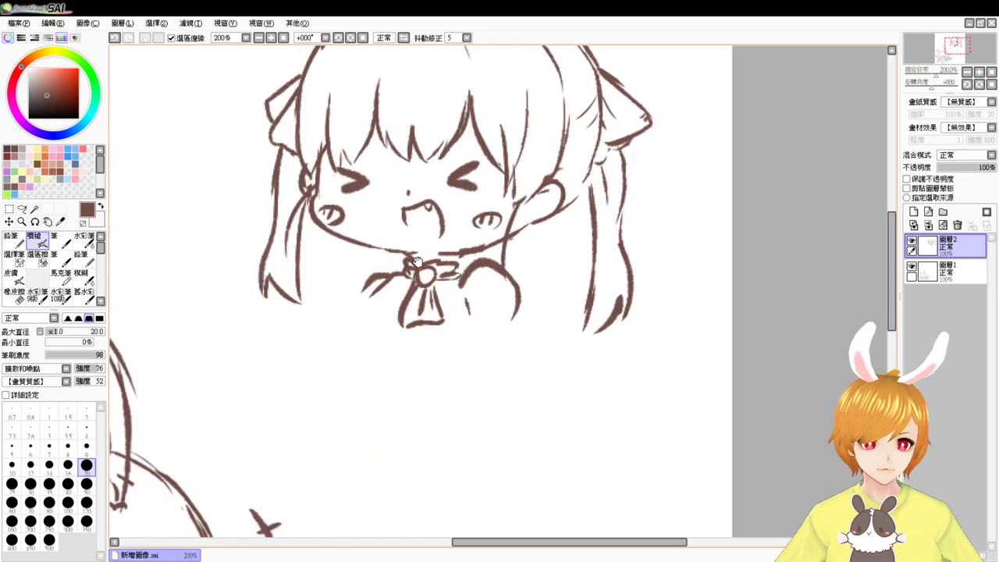
pyautogui.moveTo(417, 261); pyautogui.dragTo(445, 306)
pyautogui.press('e')
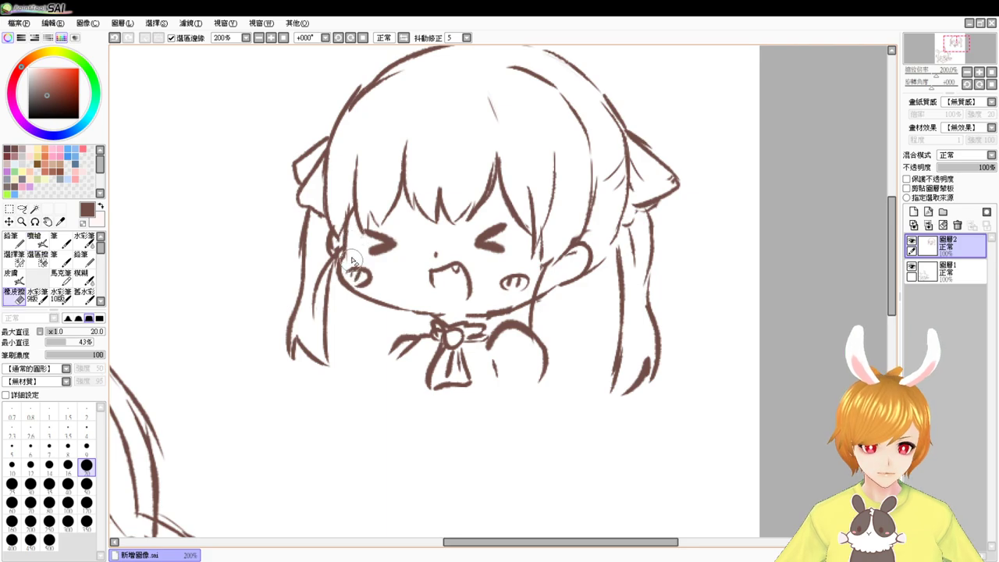
pyautogui.moveTo(345, 260); pyautogui.dragTo(365, 271)
pyautogui.press('b')
pyautogui.moveTo(347, 211)
pyautogui.mouseDown()
pyautogui.moveTo(356, 293)
pyautogui.moveTo(403, 312)
pyautogui.mouseUp()
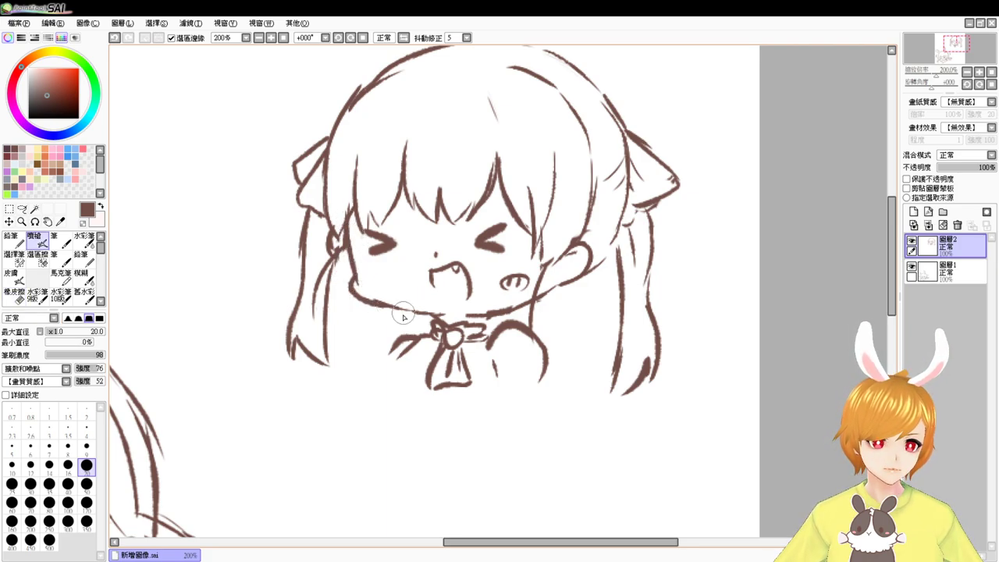
pyautogui.hotkey('ctrl', 'z')
pyautogui.moveTo(355, 279)
pyautogui.mouseDown()
pyautogui.moveTo(369, 304)
pyautogui.moveTo(363, 292)
pyautogui.moveTo(434, 313)
pyautogui.mouseUp()
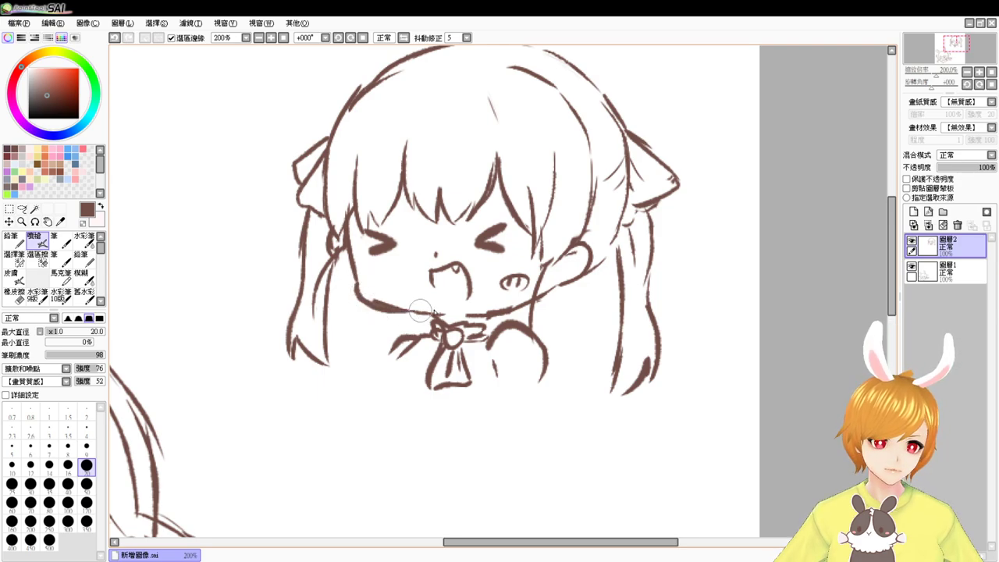
pyautogui.hotkey('ctrl', 'z')
pyautogui.moveTo(358, 287)
pyautogui.mouseDown()
pyautogui.moveTo(426, 316)
pyautogui.moveTo(357, 298)
pyautogui.moveTo(445, 315)
pyautogui.mouseUp()
pyautogui.hotkey('ctrl', 'z')
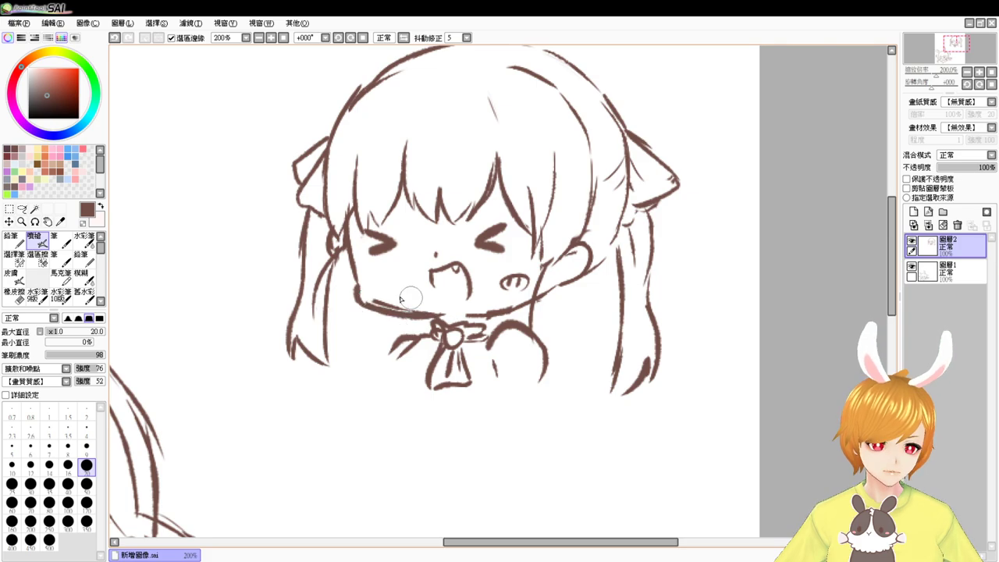
# Erase the whole left cheek and jaw line and redraw it as one curve from the fringe down to the neck bow
pyautogui.press('e')
pyautogui.moveTo(377, 296); pyautogui.dragTo(424, 302)
pyautogui.moveTo(355, 301); pyautogui.dragTo(421, 313)
pyautogui.press('b')
pyautogui.press('e')
pyautogui.moveTo(351, 256)
pyautogui.mouseDown()
pyautogui.moveTo(348, 239)
pyautogui.moveTo(358, 287)
pyautogui.mouseUp()
pyautogui.press('b')
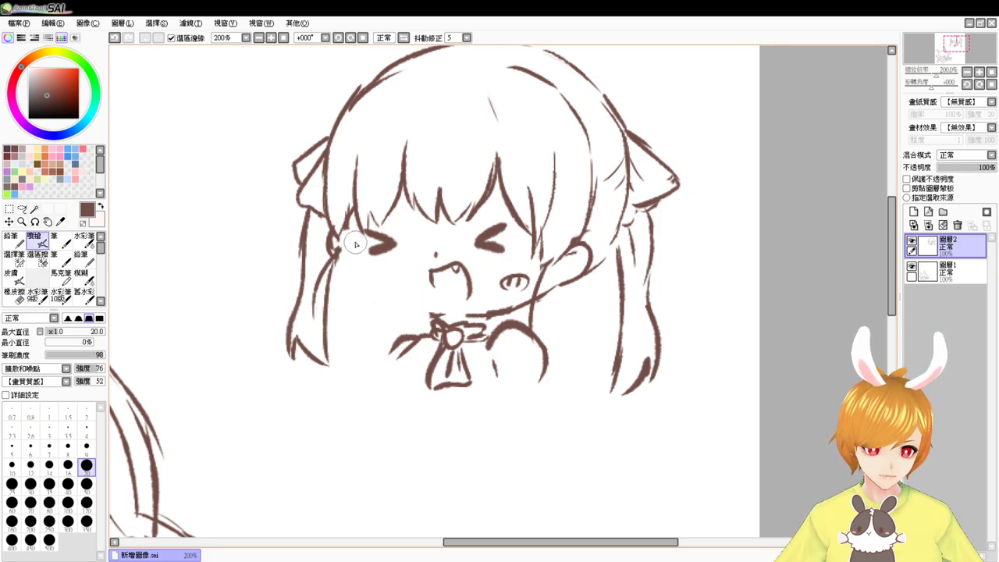
pyautogui.moveTo(353, 210)
pyautogui.mouseDown()
pyautogui.moveTo(362, 275)
pyautogui.moveTo(409, 316)
pyautogui.moveTo(439, 317)
pyautogui.mouseUp()
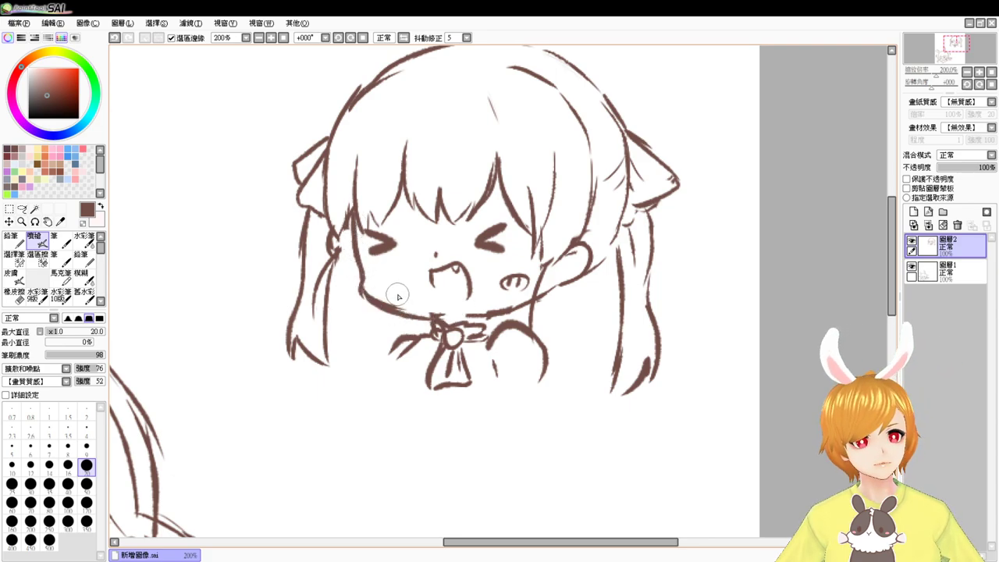
# Erase the upper chibi's left squeezed-shut eye and redraw it slightly lower and further inward
pyautogui.press('e')
pyautogui.moveTo(390, 243)
pyautogui.mouseDown()
pyautogui.moveTo(376, 249)
pyautogui.moveTo(407, 253)
pyautogui.moveTo(382, 264)
pyautogui.mouseUp()
pyautogui.press('b')
# Thicken the lower part of the left jaw line up to the neck bow
pyautogui.moveTo(392, 313); pyautogui.dragTo(449, 312)
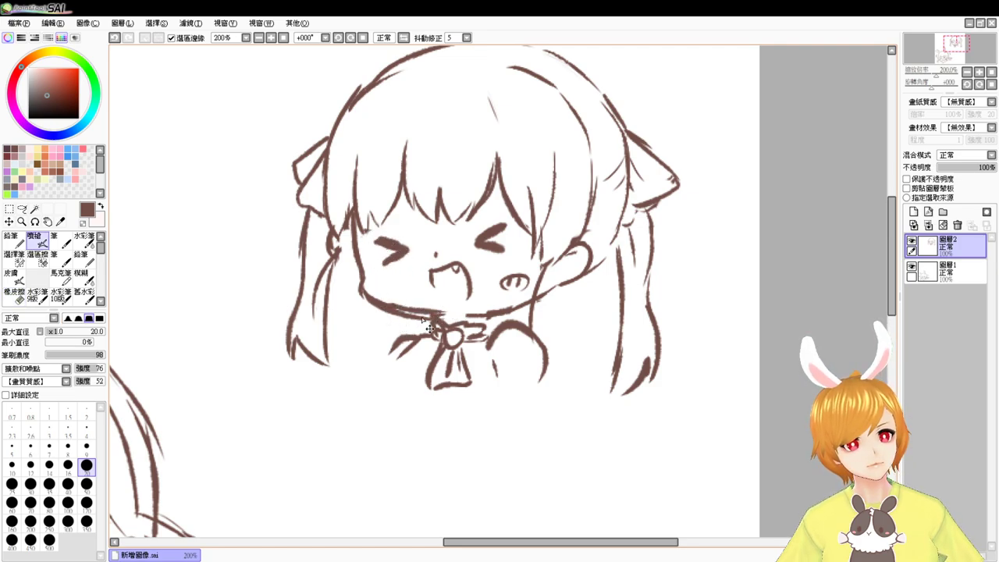
pyautogui.hotkey('ctrl', 'z')
pyautogui.moveTo(385, 309); pyautogui.dragTo(445, 316)
pyautogui.moveTo(353, 251)
pyautogui.mouseDown()
pyautogui.moveTo(345, 265)
pyautogui.moveTo(363, 282)
pyautogui.mouseUp()
pyautogui.hotkey('ctrl', 'z')
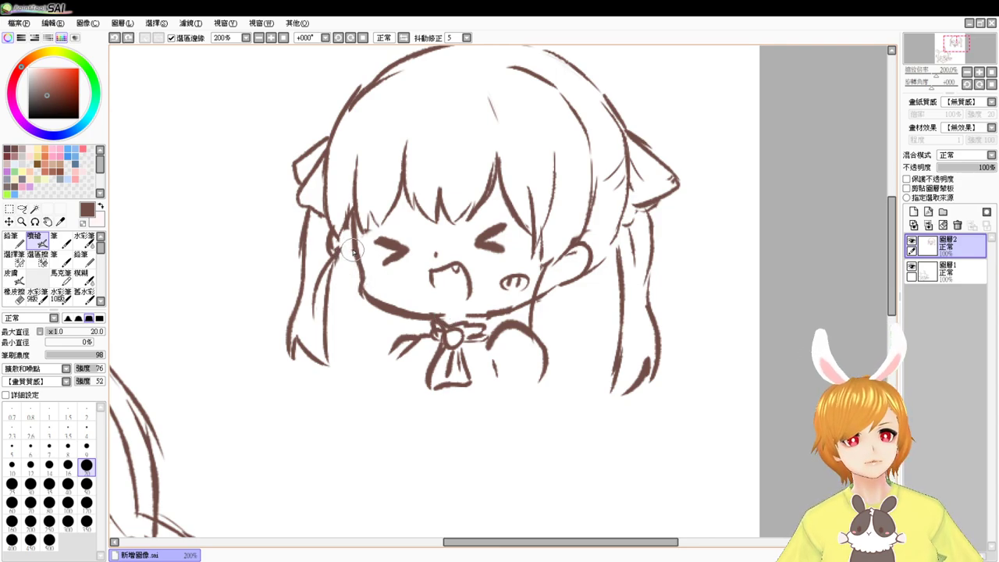
# Erase the left ear and the inner line of the left side lock, and redraw both closer to the face
pyautogui.moveTo(354, 249)
pyautogui.mouseDown()
pyautogui.moveTo(365, 277)
pyautogui.moveTo(345, 300)
pyautogui.moveTo(355, 351)
pyautogui.moveTo(357, 268)
pyautogui.moveTo(341, 332)
pyautogui.mouseUp()
pyautogui.hotkey('ctrl', 'z')
pyautogui.press('e')
pyautogui.moveTo(337, 248)
pyautogui.mouseDown()
pyautogui.moveTo(326, 259)
pyautogui.moveTo(329, 306)
pyautogui.mouseUp()
pyautogui.press('b')
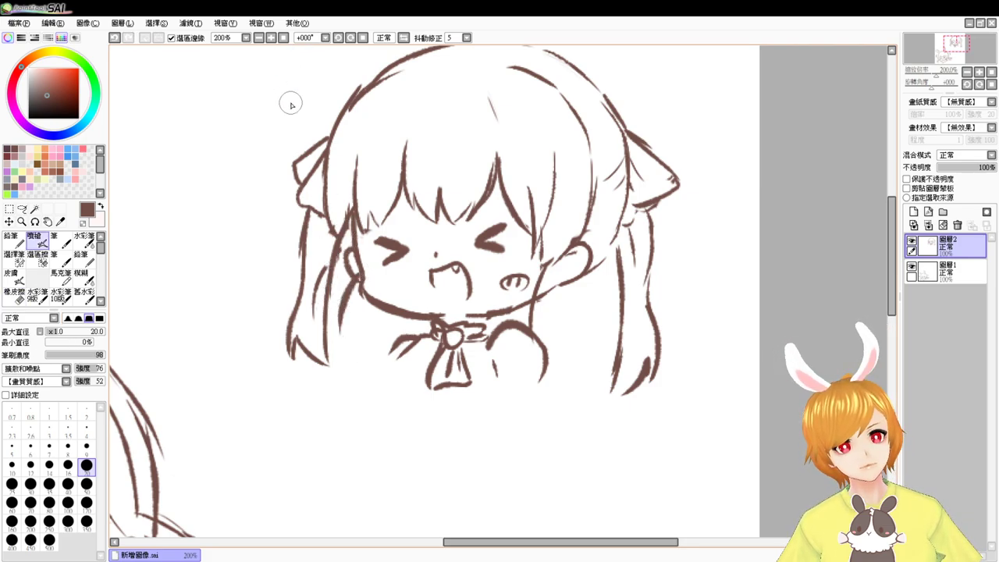
pyautogui.press('e')
pyautogui.moveTo(346, 206)
pyautogui.mouseDown()
pyautogui.moveTo(338, 228)
pyautogui.moveTo(346, 260)
pyautogui.mouseUp()
pyautogui.press('b')
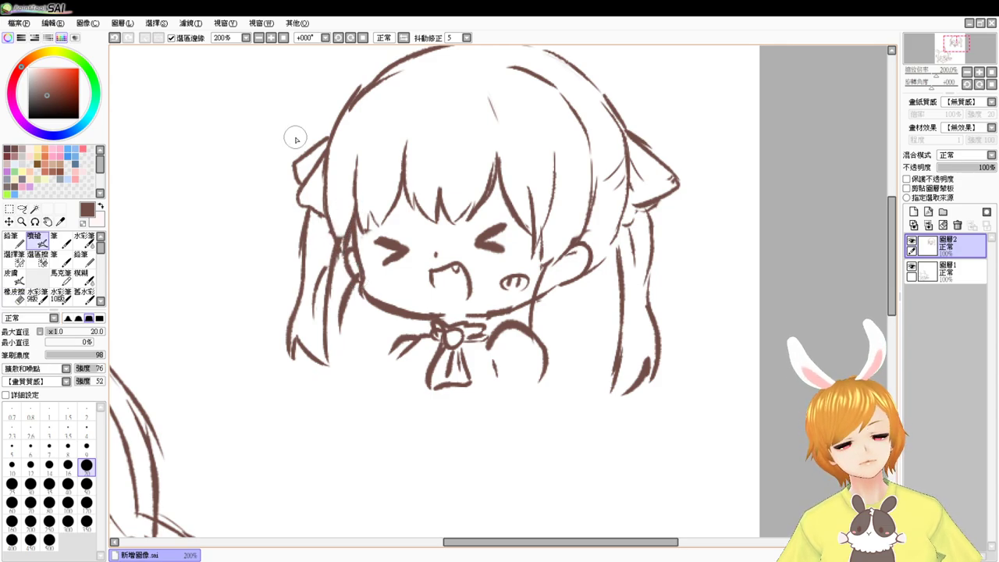
# Draw a curved emphasis line crossed by two short strokes on each side of the upper chibi's head
pyautogui.click(283, 37)
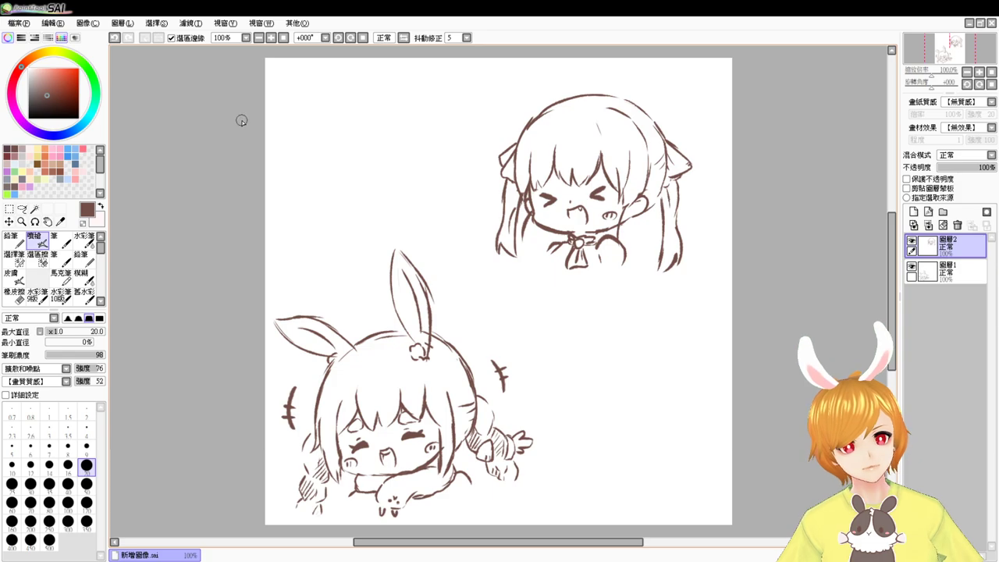
pyautogui.moveTo(596, 301)
pyautogui.mouseDown()
pyautogui.moveTo(567, 315)
pyautogui.moveTo(572, 305)
pyautogui.mouseUp()
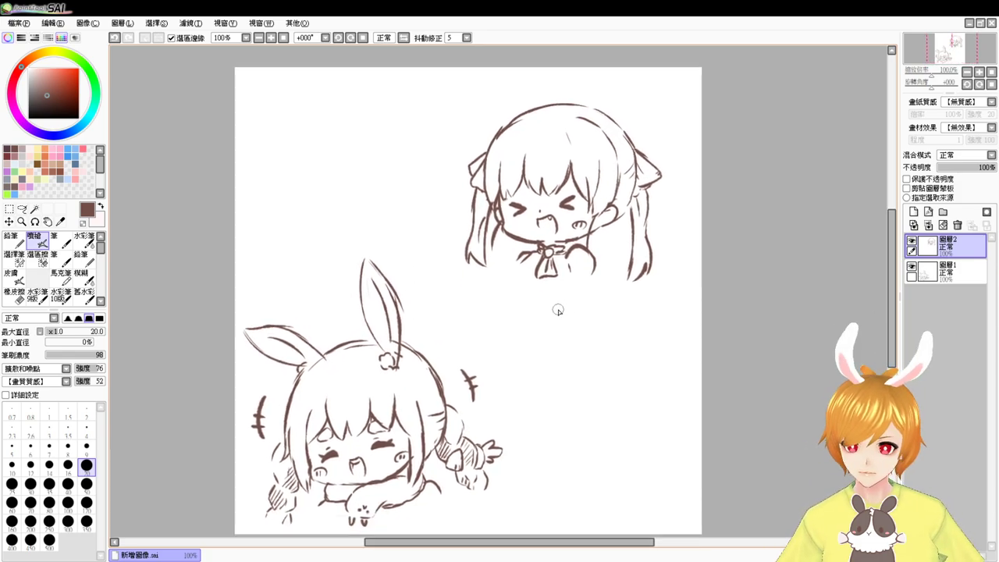
pyautogui.moveTo(456, 111); pyautogui.dragTo(437, 175)
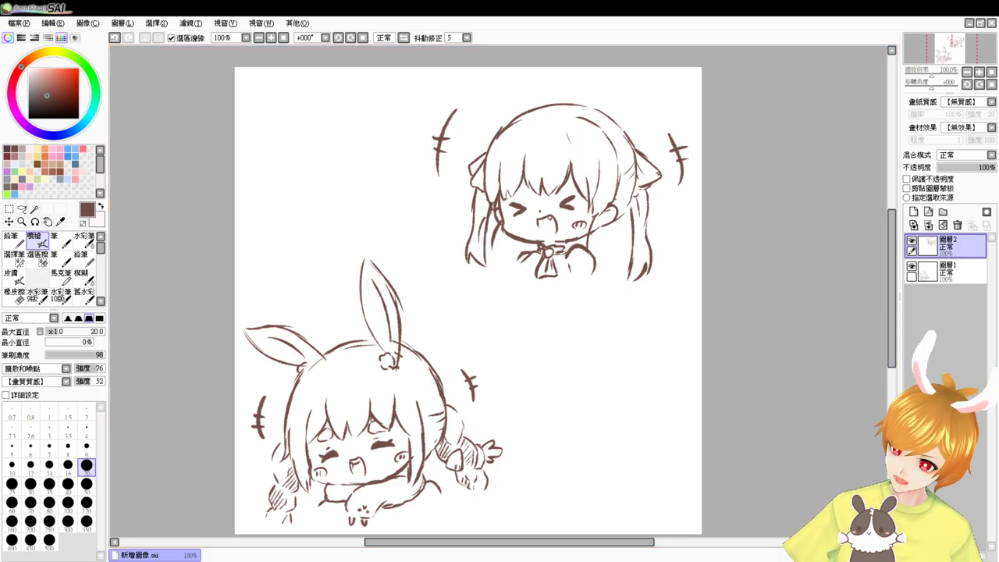
pyautogui.hotkey('alt', 'Tab')
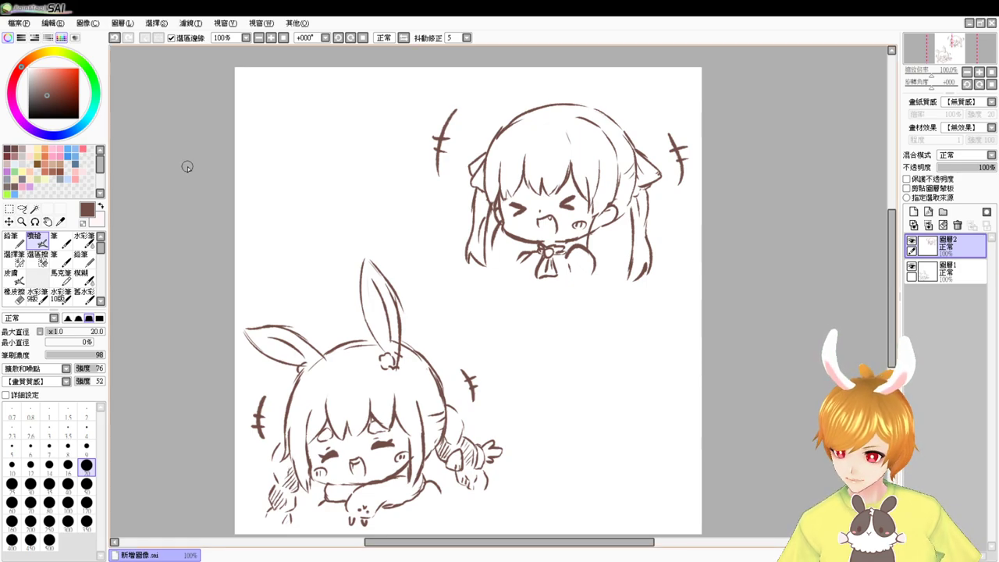
# Try out a star of connected straight strokes and a freehand diagonal across the canvas, and undo all of them
pyautogui.click(304, 152)
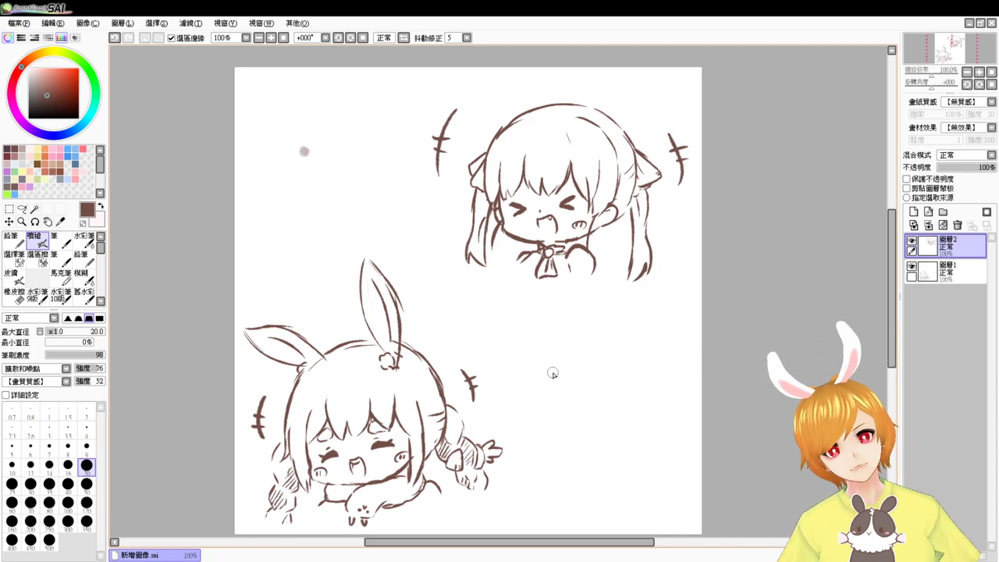
pyautogui.keyDown('shift'); pyautogui.click(613, 418); pyautogui.keyUp('shift')
pyautogui.keyDown('shift'); pyautogui.click(342, 420); pyautogui.keyUp('shift')
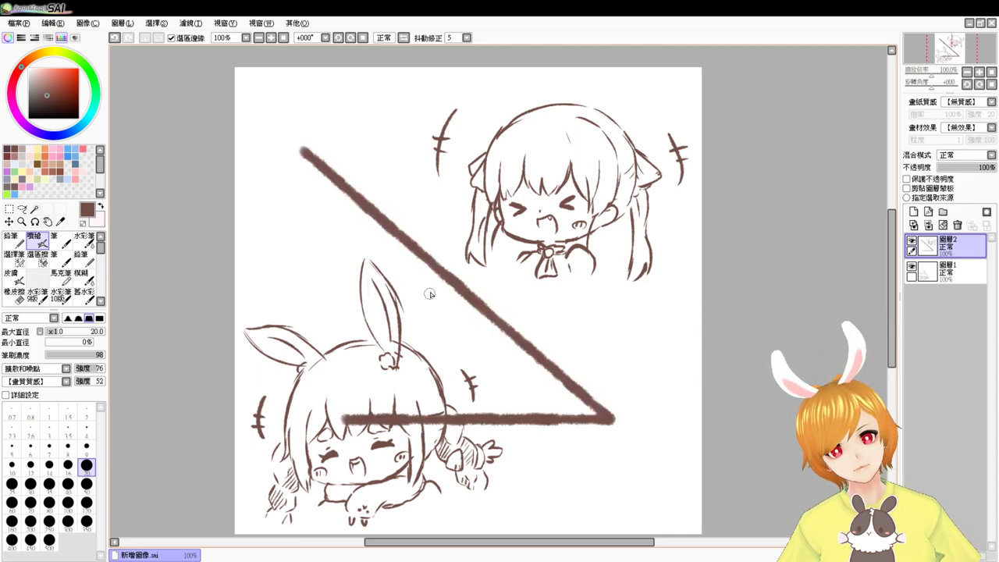
pyautogui.keyDown('shift'); pyautogui.click(538, 192); pyautogui.keyUp('shift')
pyautogui.keyDown('shift'); pyautogui.click(484, 467); pyautogui.keyUp('shift')
pyautogui.keyDown('shift'); pyautogui.click(304, 151); pyautogui.keyUp('shift')
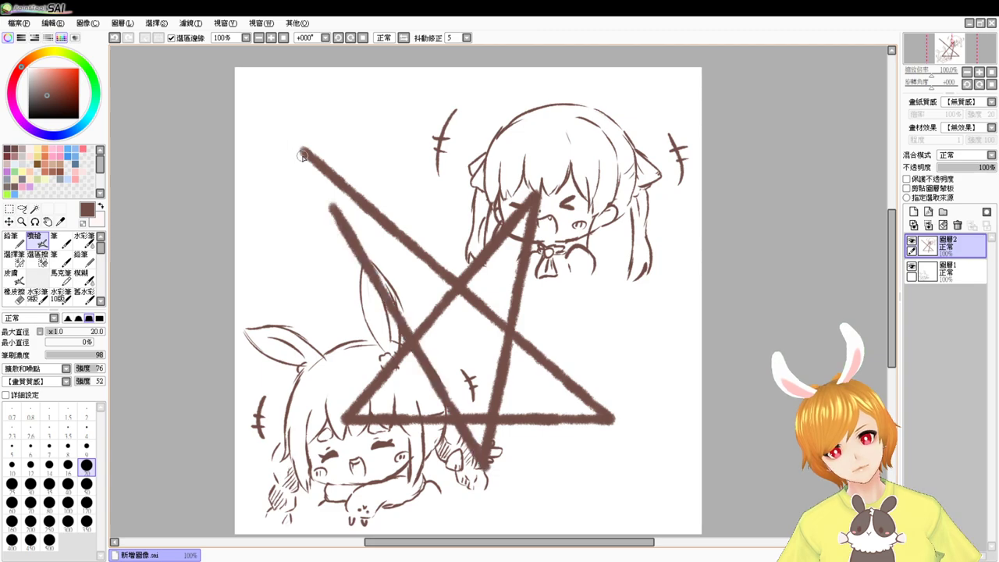
pyautogui.hotkey('ctrl', 'z')
pyautogui.hotkey('ctrl', 'z')
pyautogui.hotkey('ctrl', 'z')
pyautogui.hotkey('ctrl', 'z')
pyautogui.hotkey('ctrl', 'z')
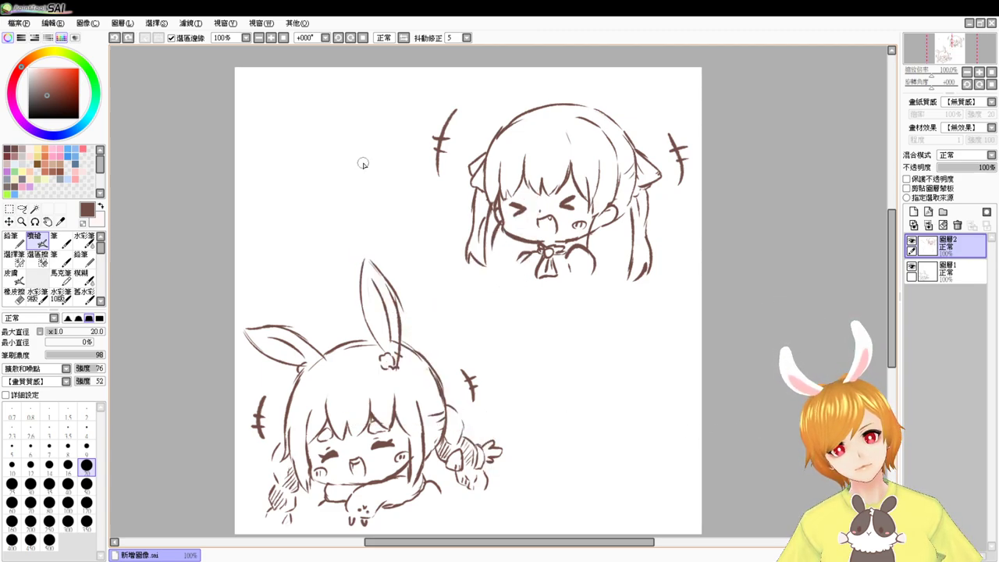
pyautogui.moveTo(270, 122)
pyautogui.mouseDown()
pyautogui.moveTo(384, 226)
pyautogui.moveTo(590, 361)
pyautogui.mouseUp()
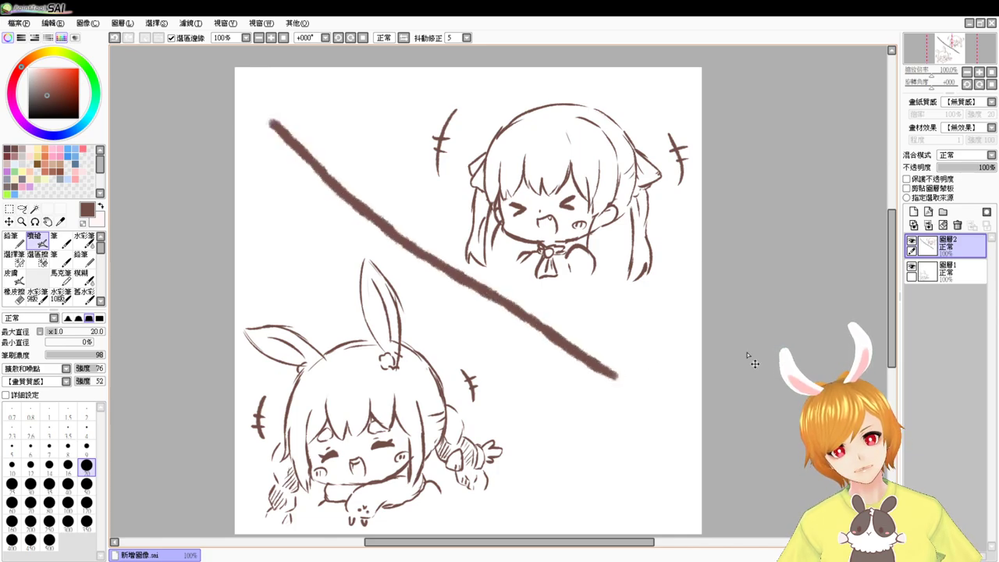
pyautogui.hotkey('ctrl', 'z')
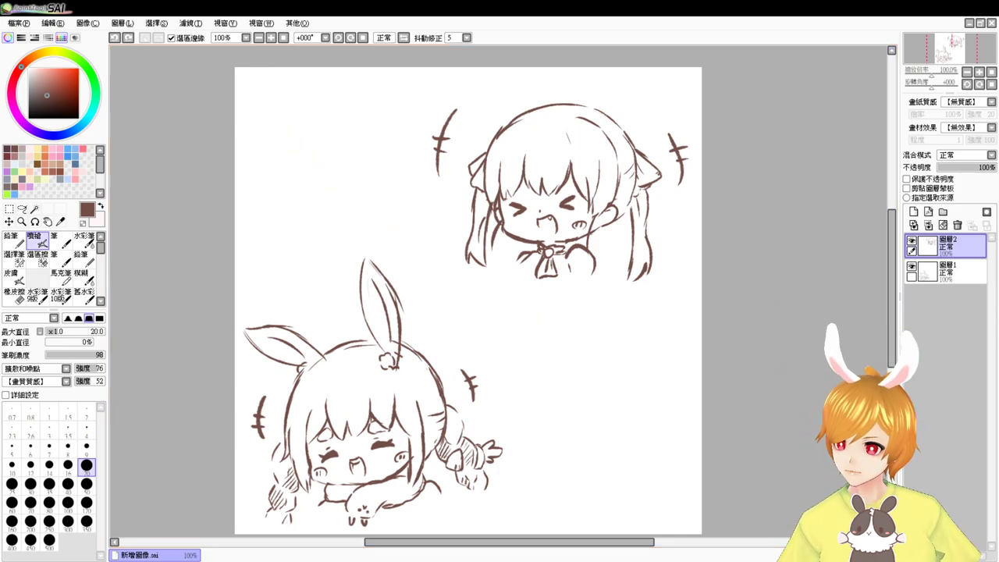